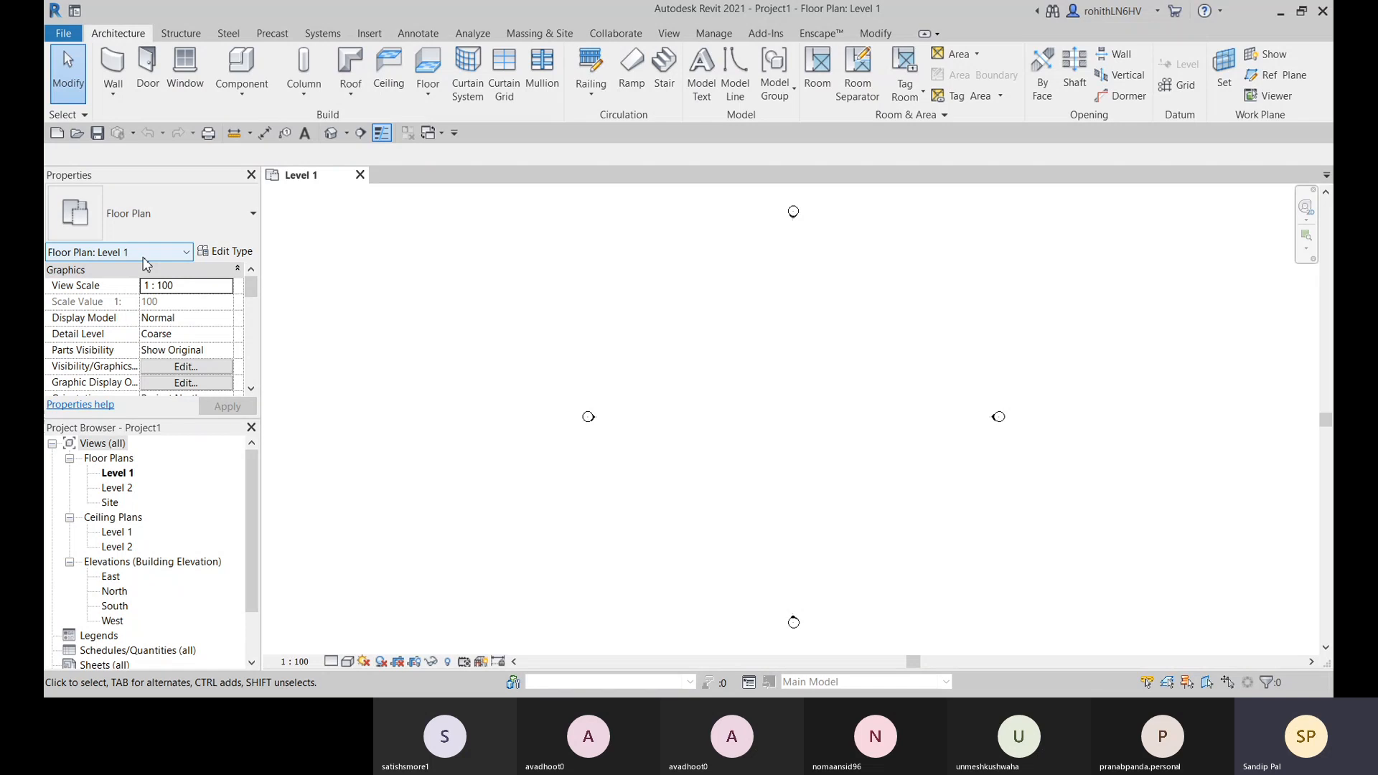
Draw two chained Generic - 200mm walls at a right angle, a horizontal one about 12900 mm and a vertical one about 7000 mm
left_click(113, 62)
left_click(718, 337)
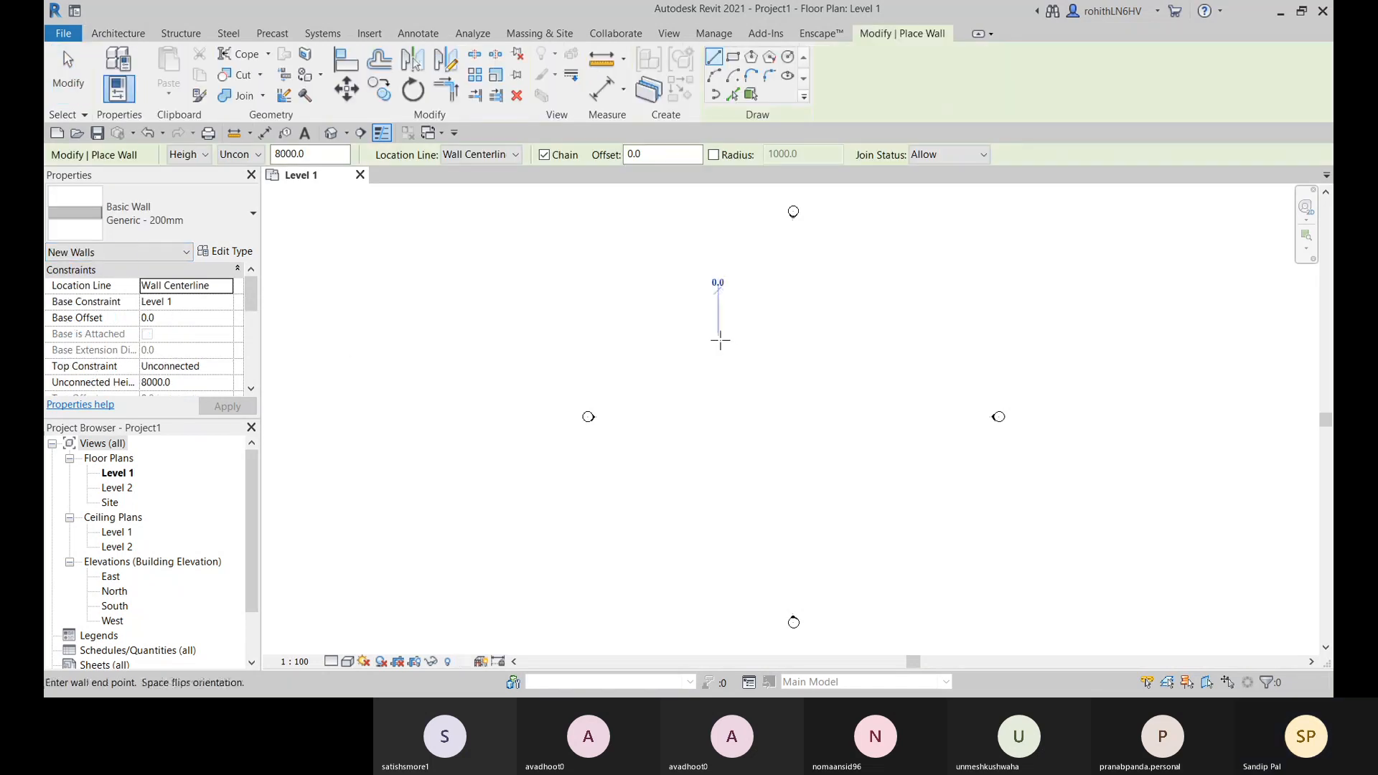
left_click(825, 338)
left_click(824, 394)
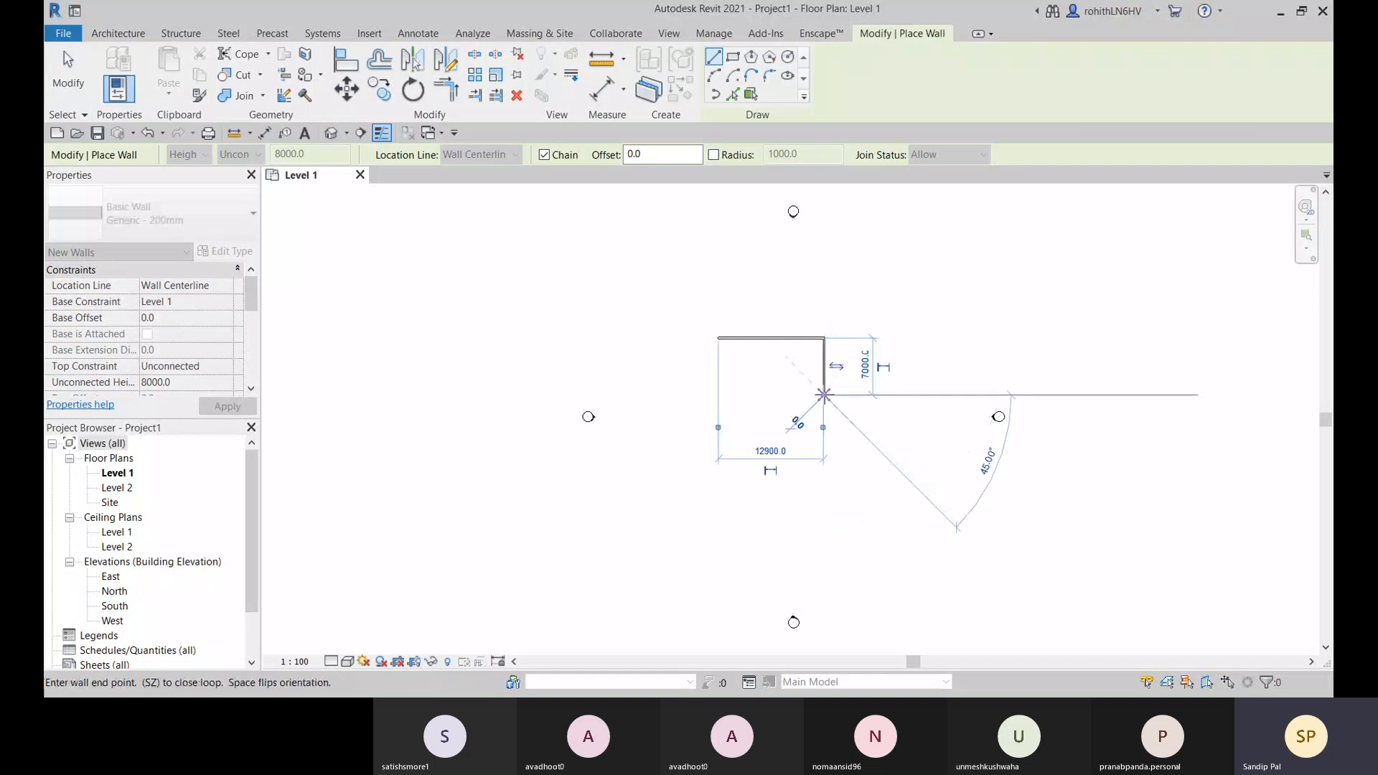
scroll(852, 344, "up", 1)
scroll(851, 339, "up", 6)
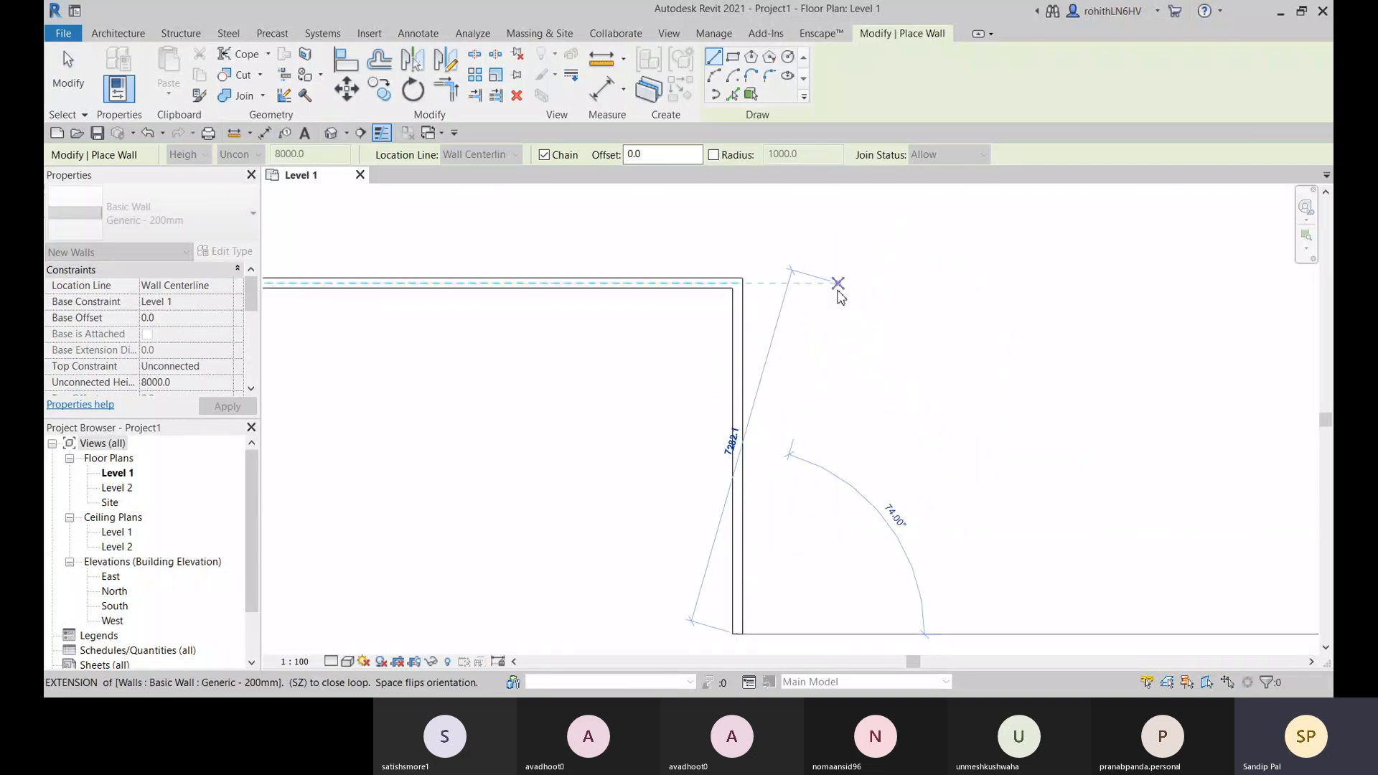
right_click(840, 291)
left_click(877, 300)
right_click(662, 238)
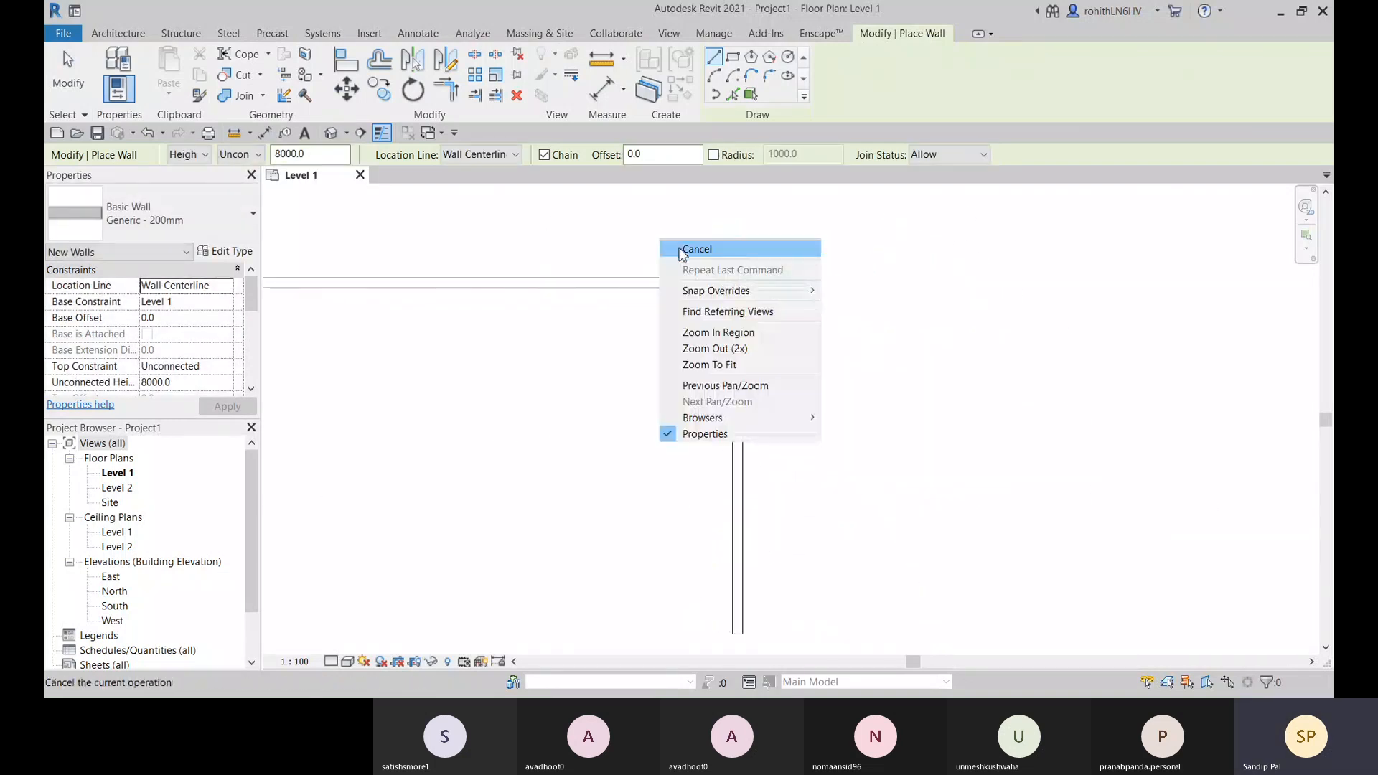
left_click(682, 249)
Use Wall Joins on the corner between the two walls to set Disallow Join and switch it back to Allow Join
left_click(740, 338)
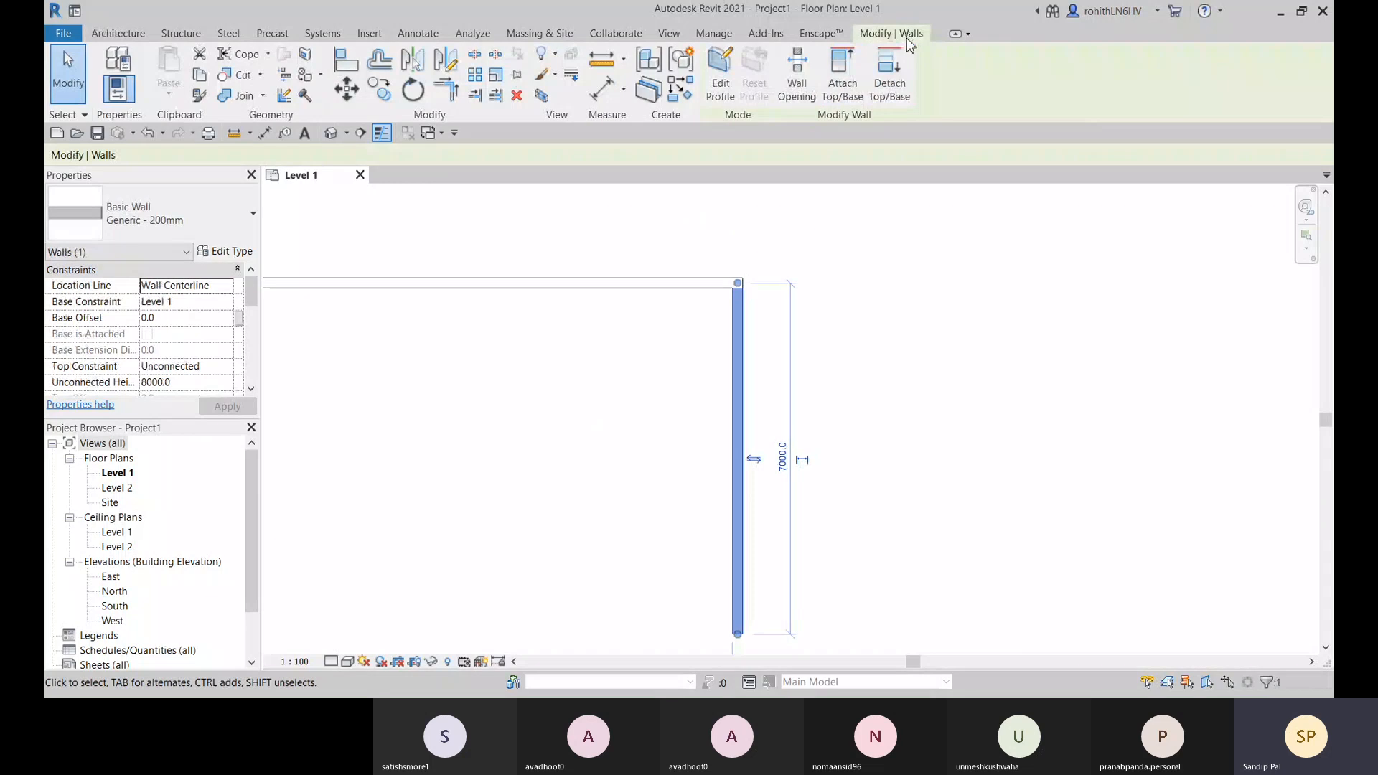
left_click(285, 96)
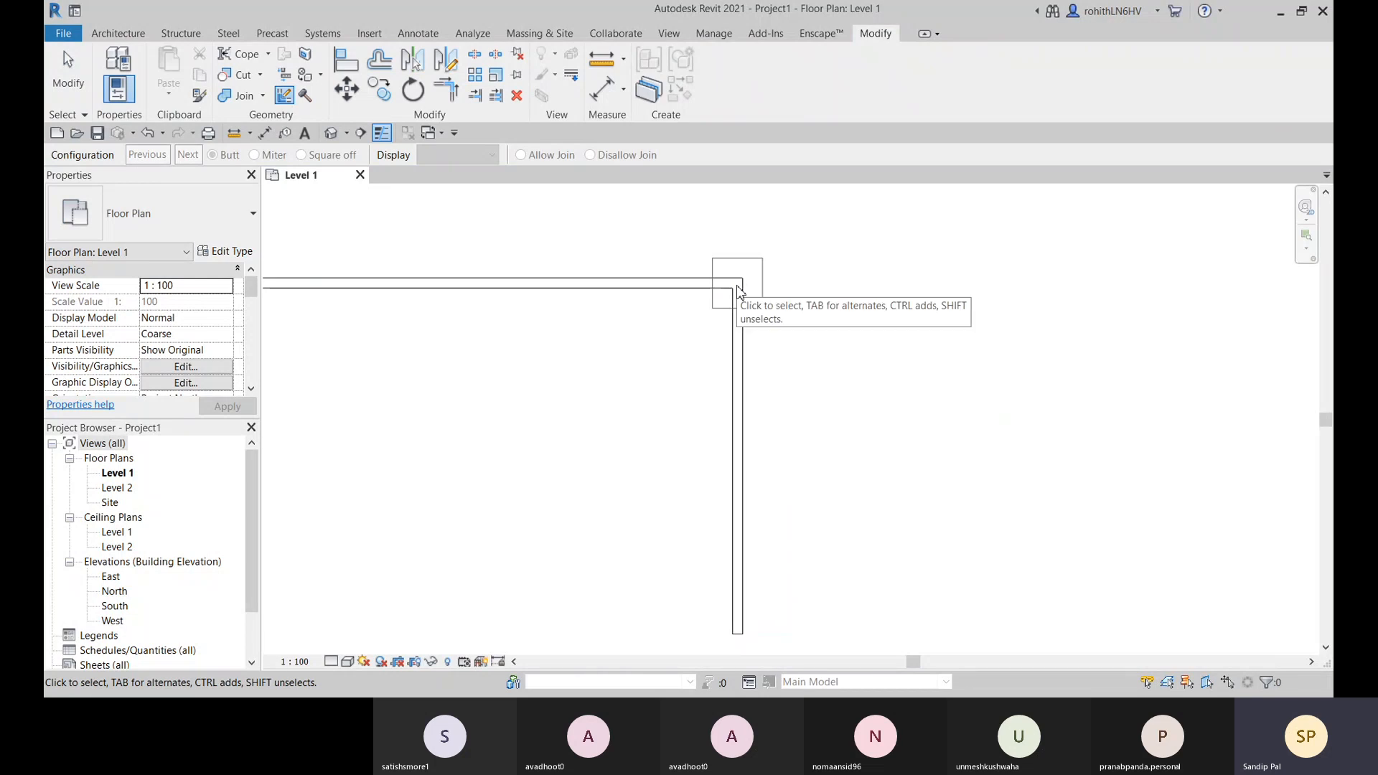
left_click(740, 290)
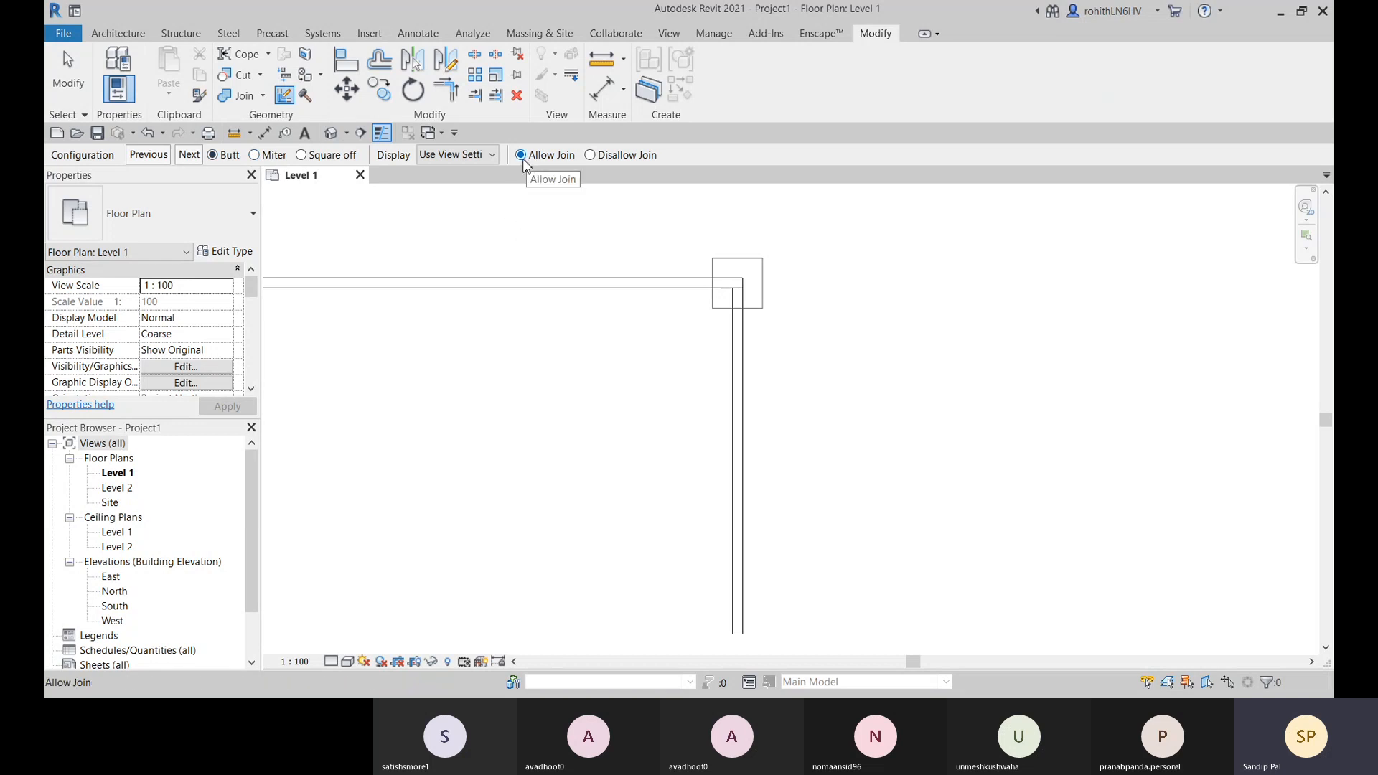
left_click(591, 156)
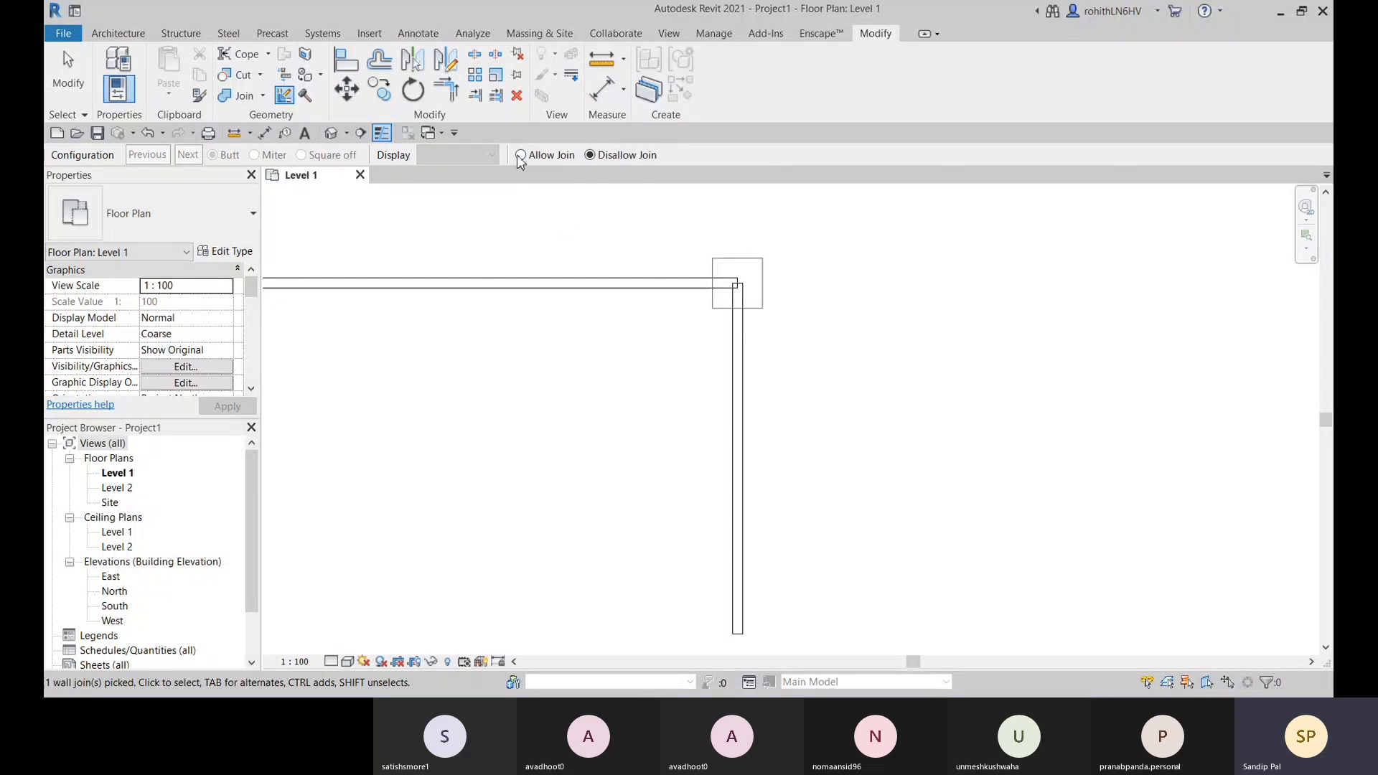
left_click(520, 155)
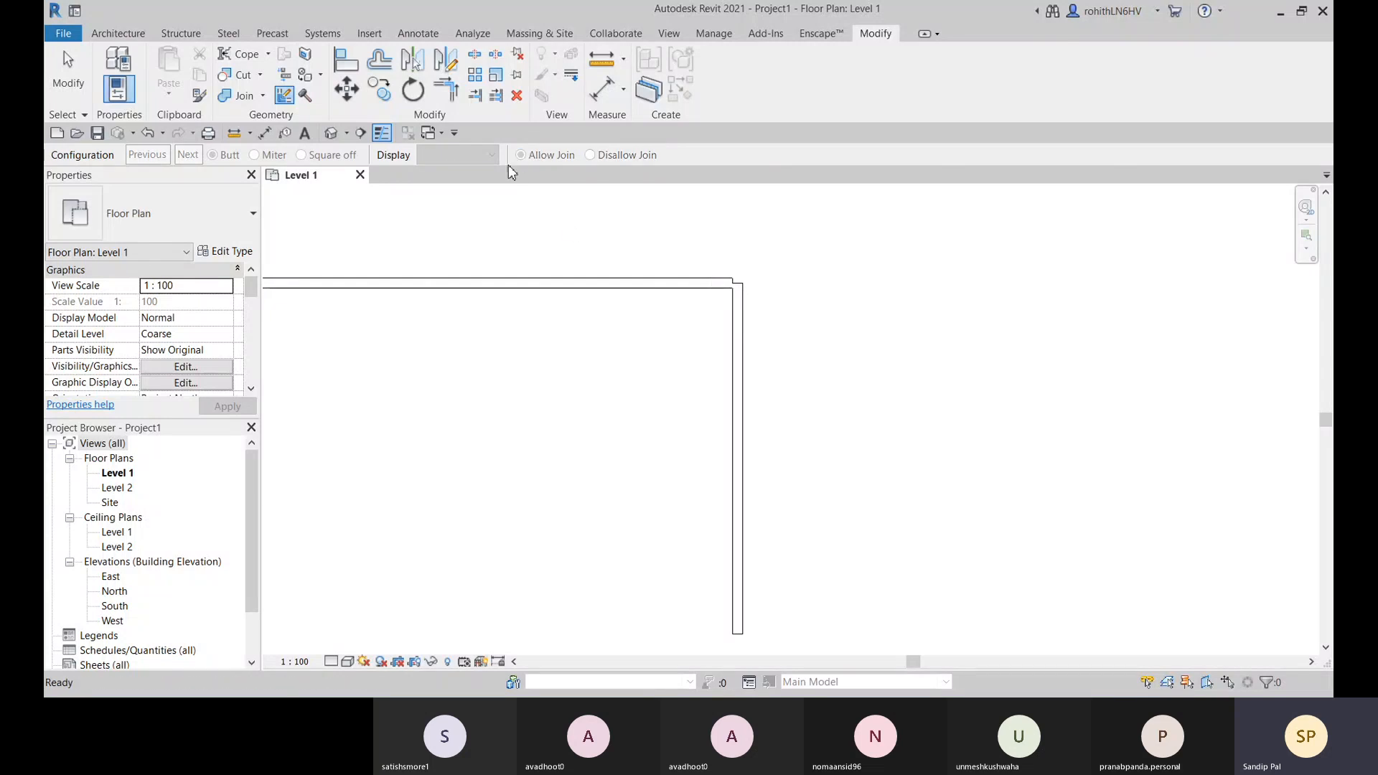
left_click(749, 296)
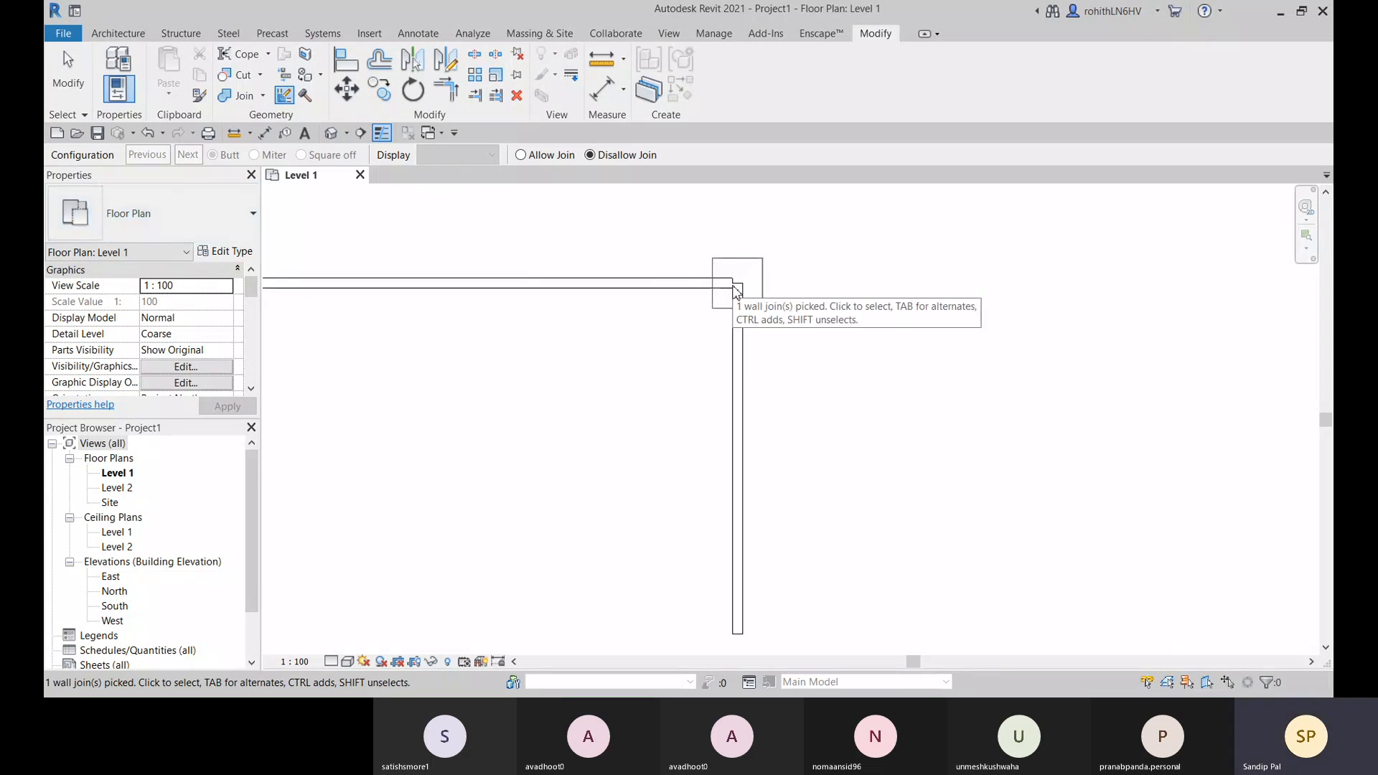
left_click(824, 325)
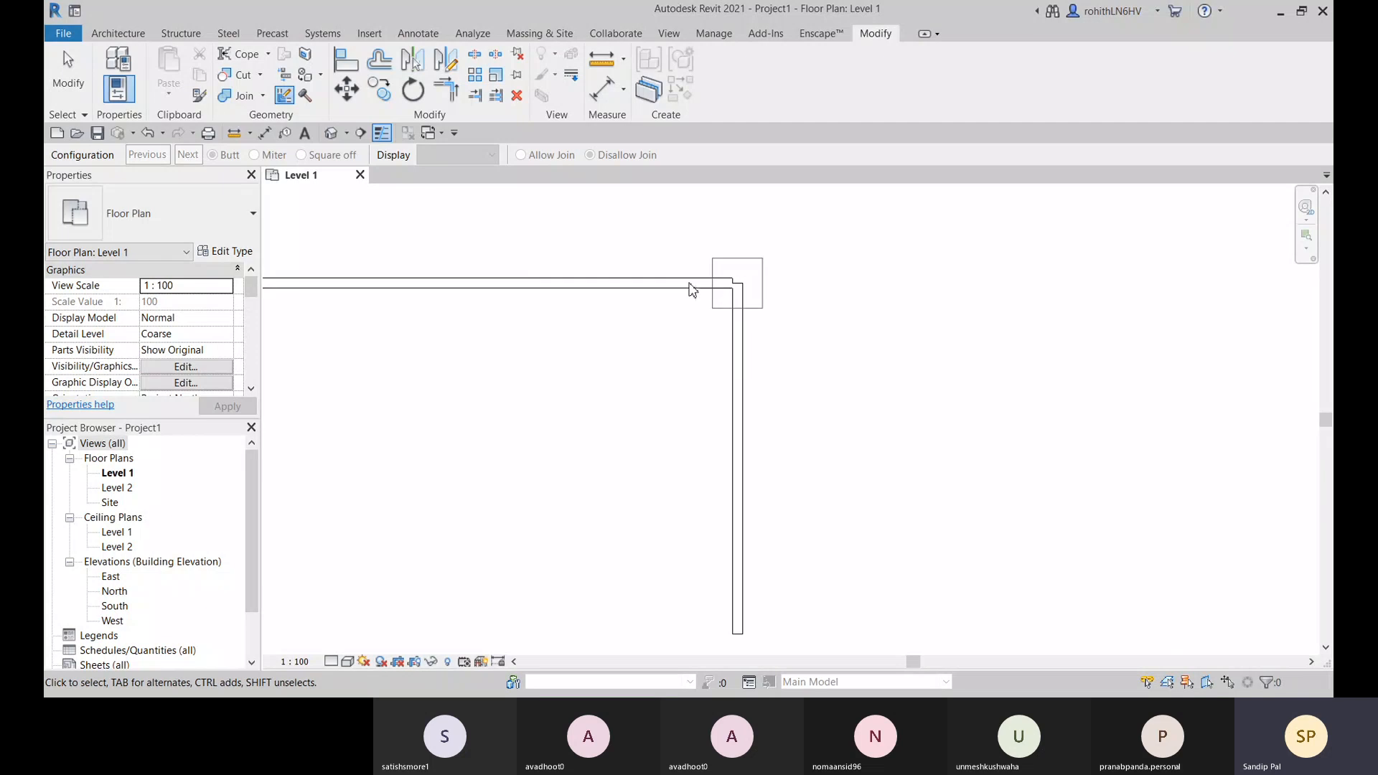
left_click(68, 72)
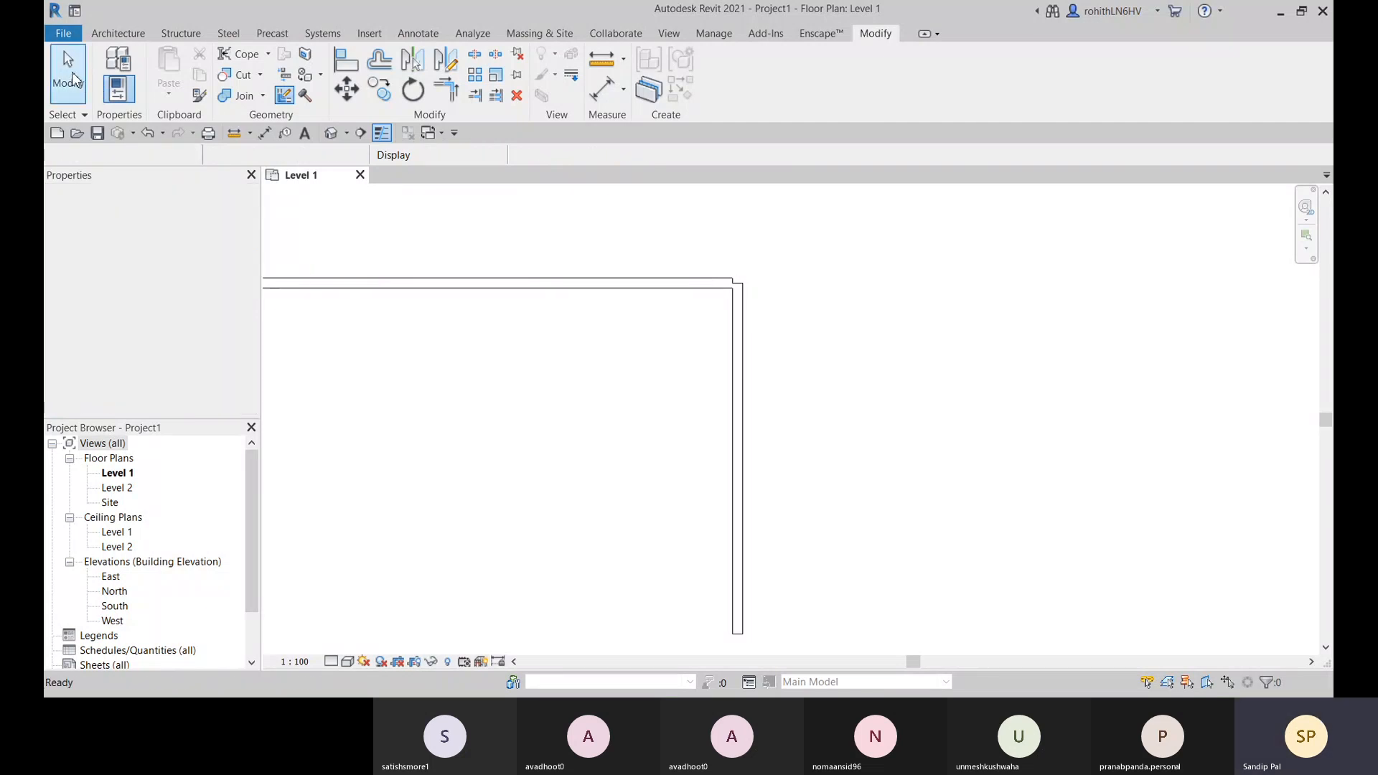
Disallow the join at the horizontal wall's end where it meets the vertical wall
left_click(718, 292)
scroll(725, 298, "up", 3)
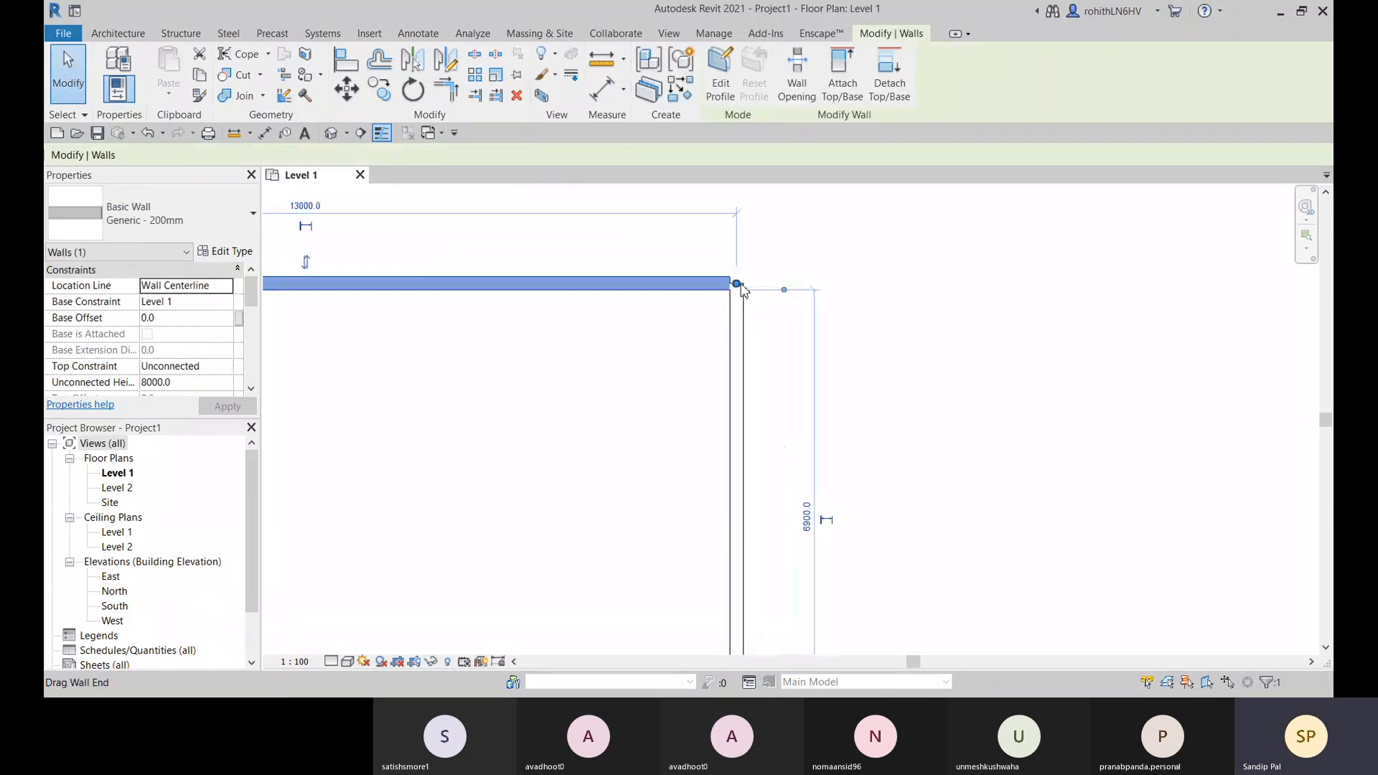
left_click(735, 313)
left_click(648, 276)
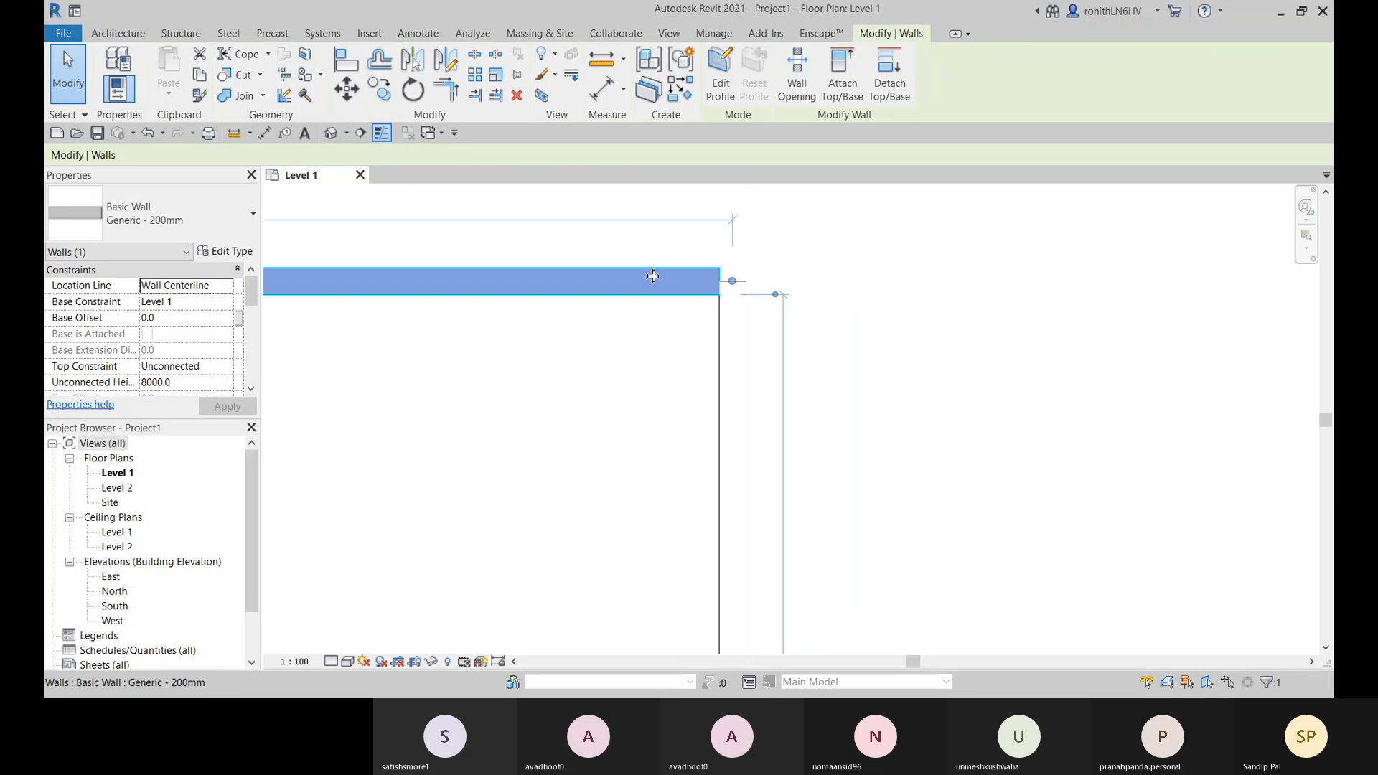
mouse_move(731, 279)
left_mouse_down()
mouse_move(731, 263)
mouse_move(766, 295)
mouse_move(732, 282)
mouse_move(726, 342)
mouse_move(745, 277)
left_mouse_up()
right_click(730, 277)
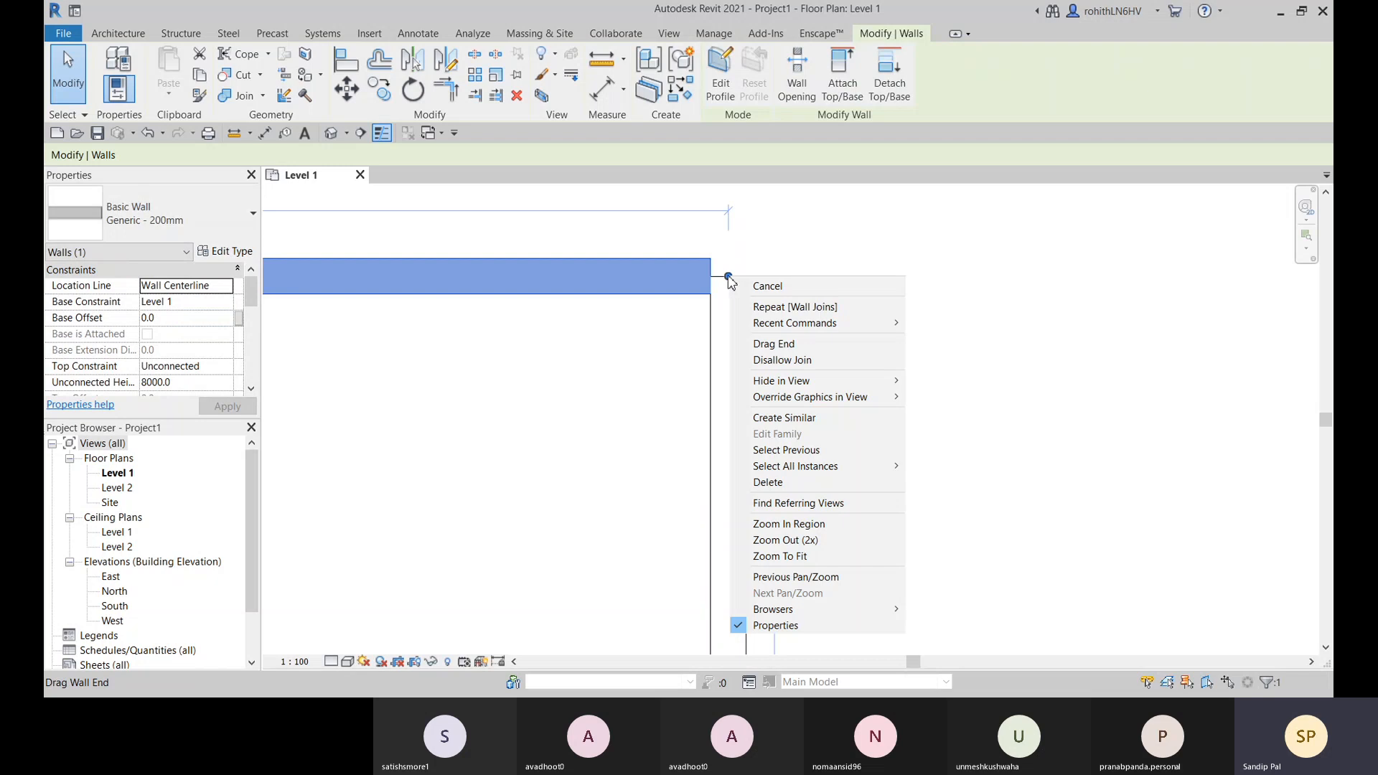
left_click(767, 359)
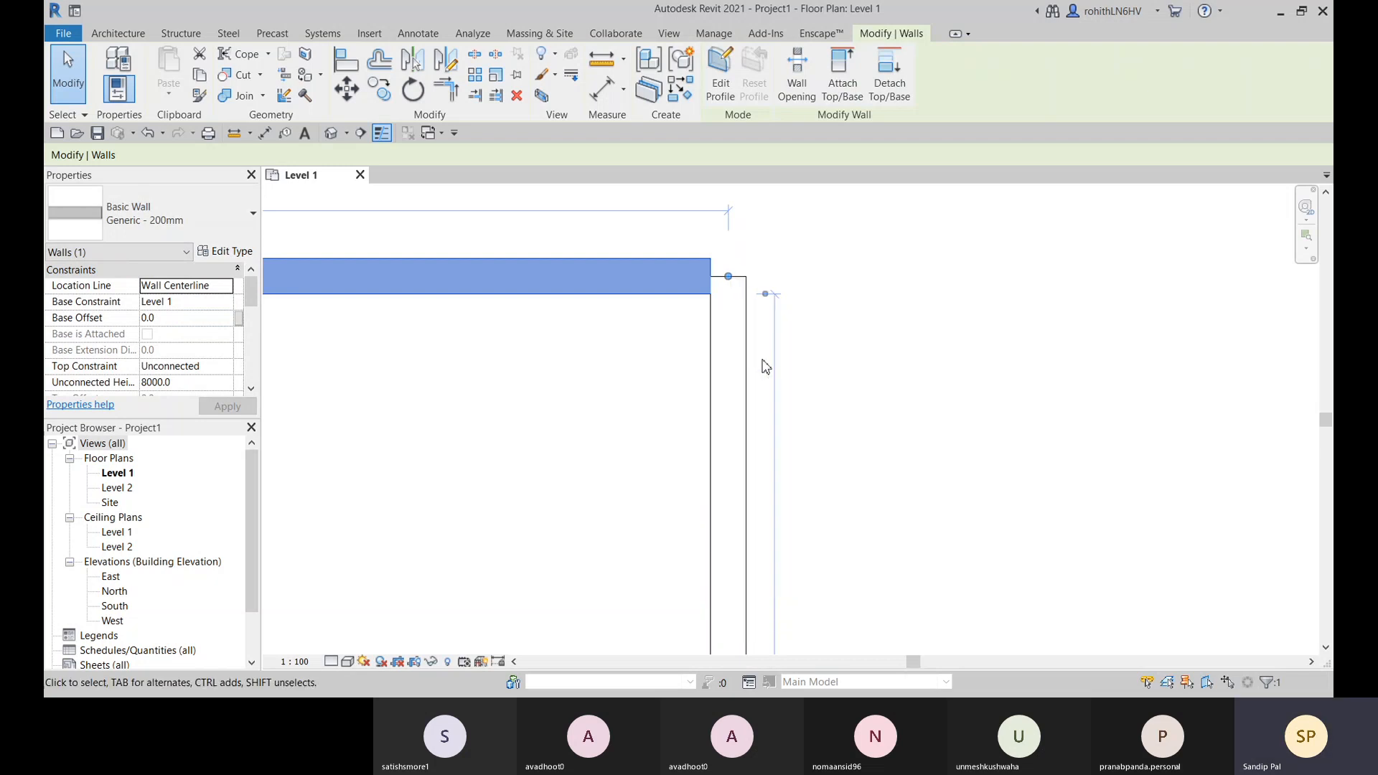
Check the join option offered at the corner end of the vertical wall and of the horizontal wall
left_click(730, 282)
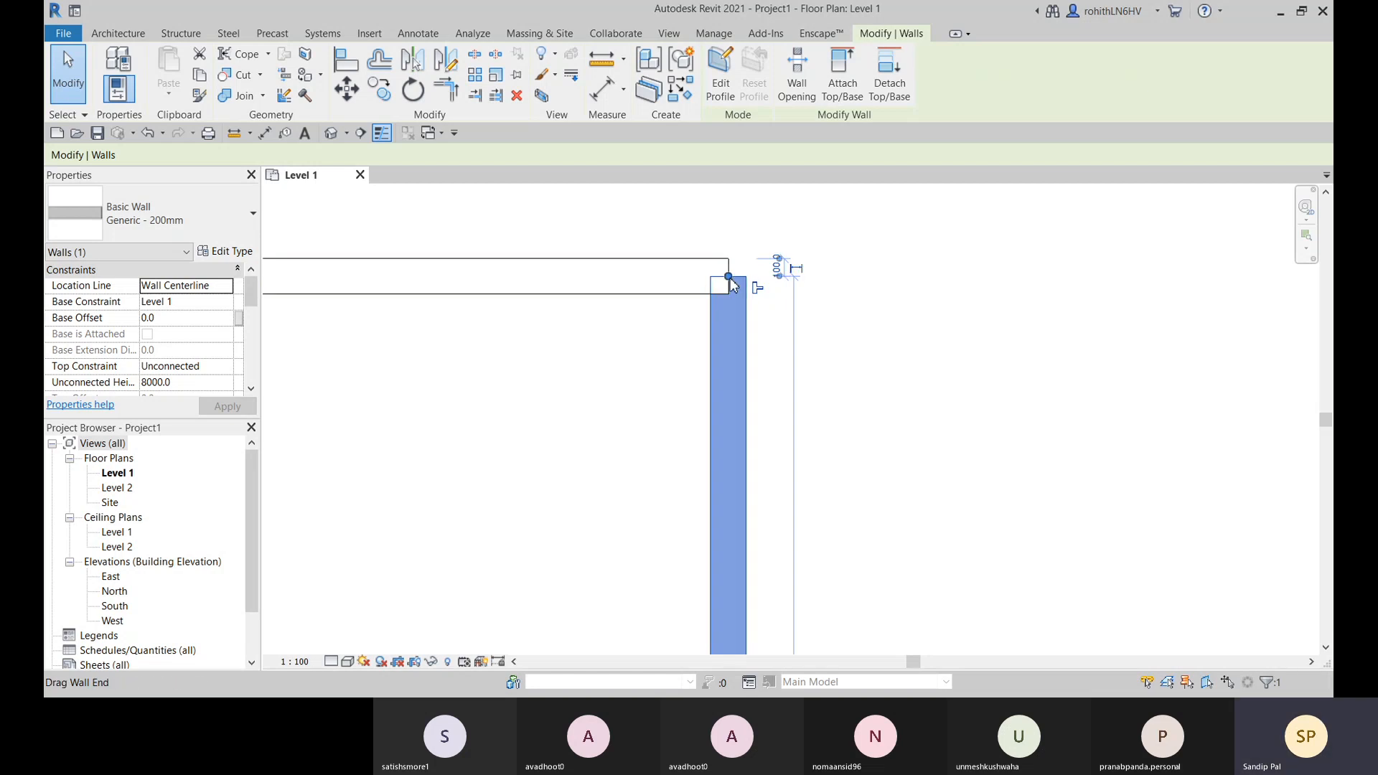
right_click(732, 285)
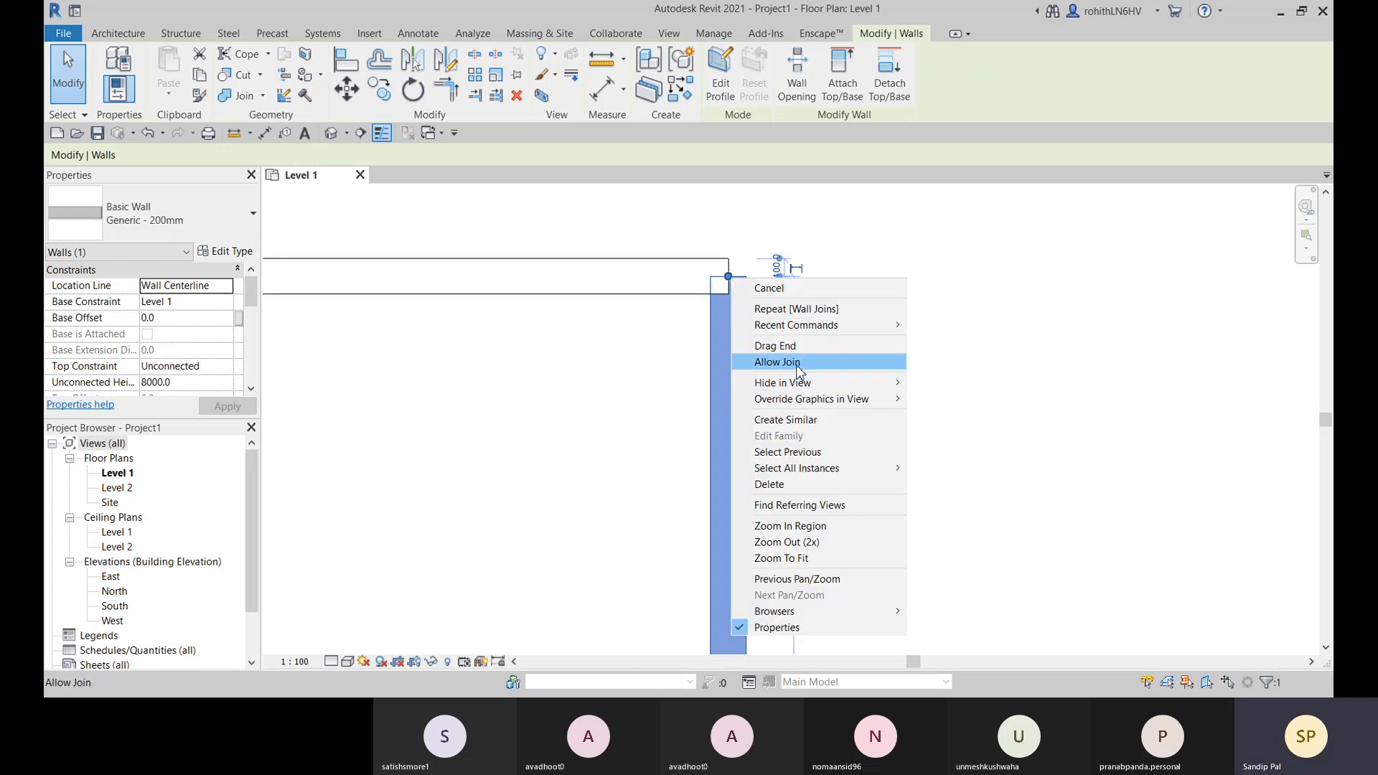
left_click(672, 290)
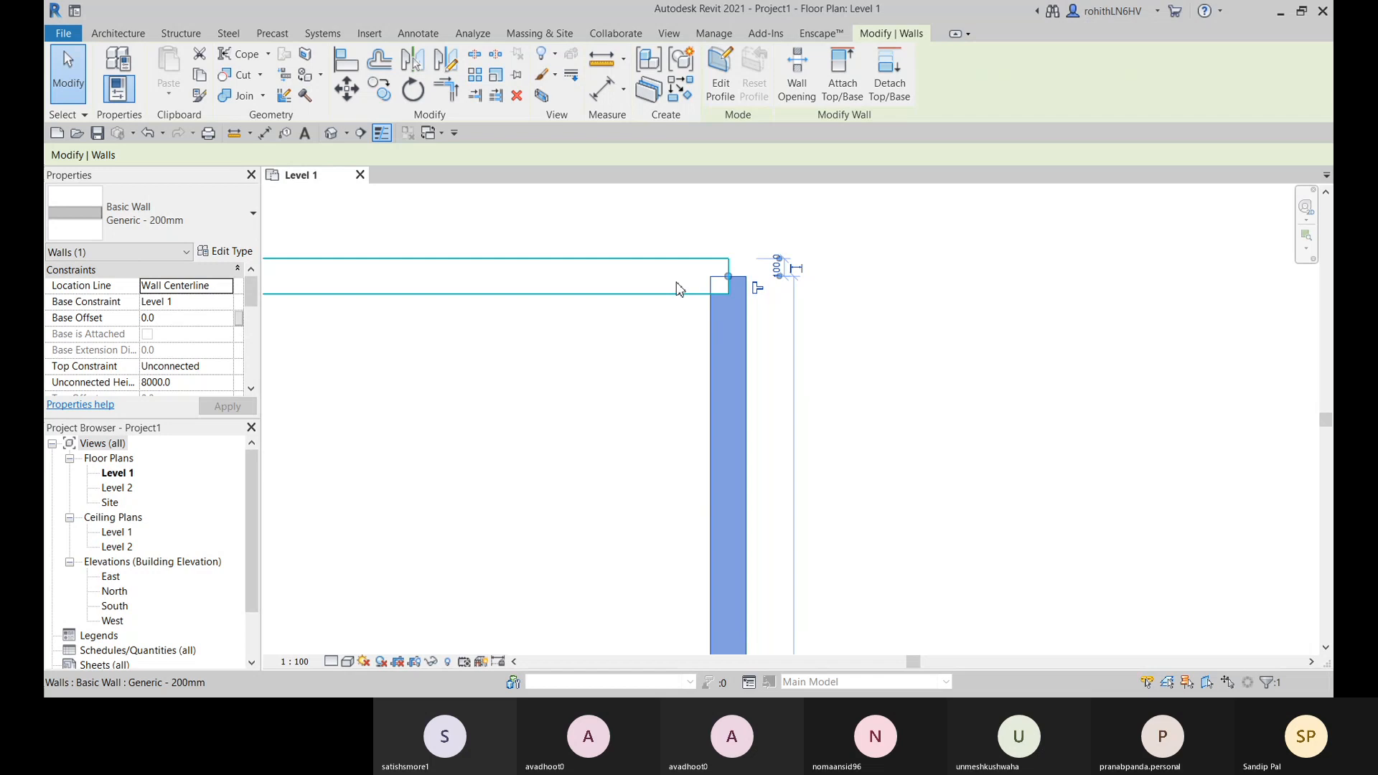
left_click(721, 285)
right_click(727, 279)
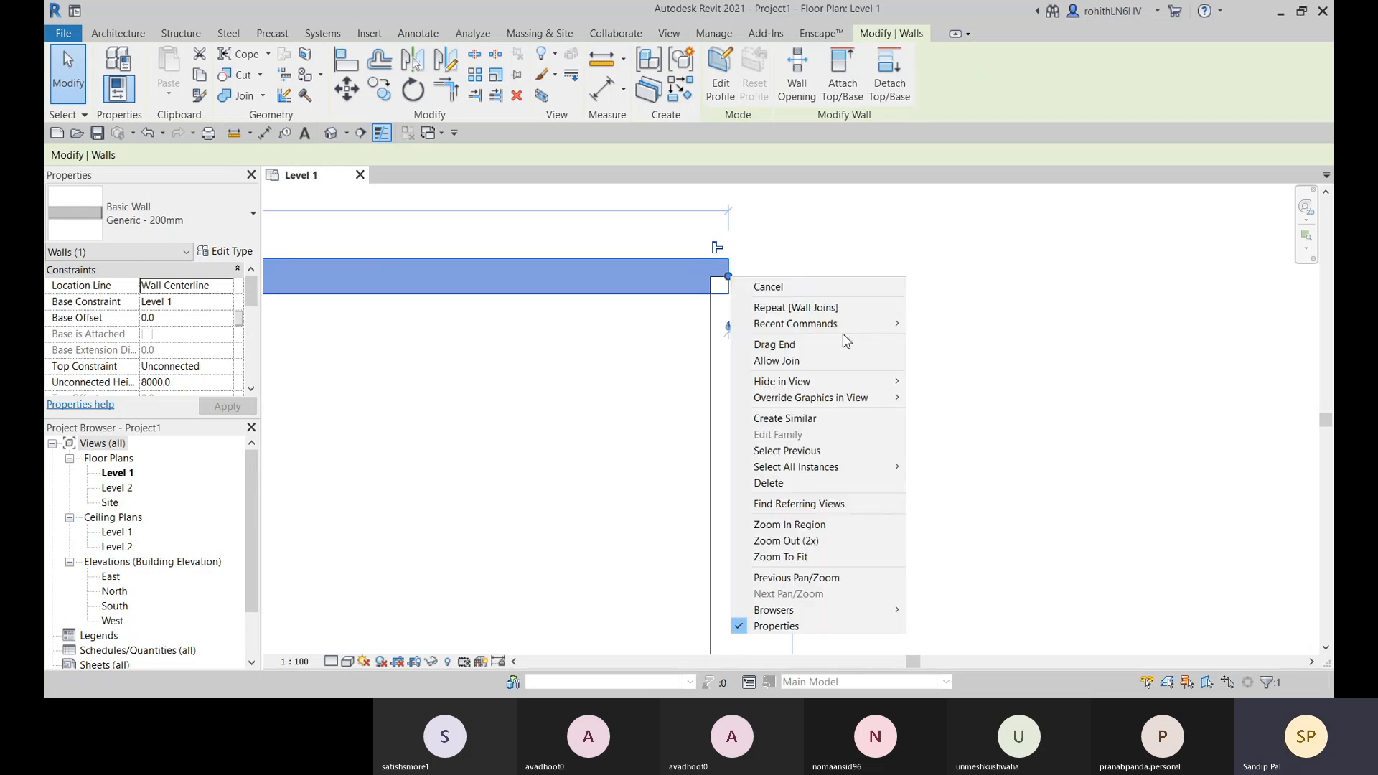
left_click(1090, 309)
Stretch the horizontal wall's end to the vertical wall's outer face and pull the vertical wall's end back to the horizontal wall's inner face
mouse_move(729, 278)
left_mouse_down()
mouse_move(730, 314)
mouse_move(729, 277)
mouse_move(755, 274)
mouse_move(729, 296)
left_mouse_up()
left_click(727, 318)
left_click(827, 302)
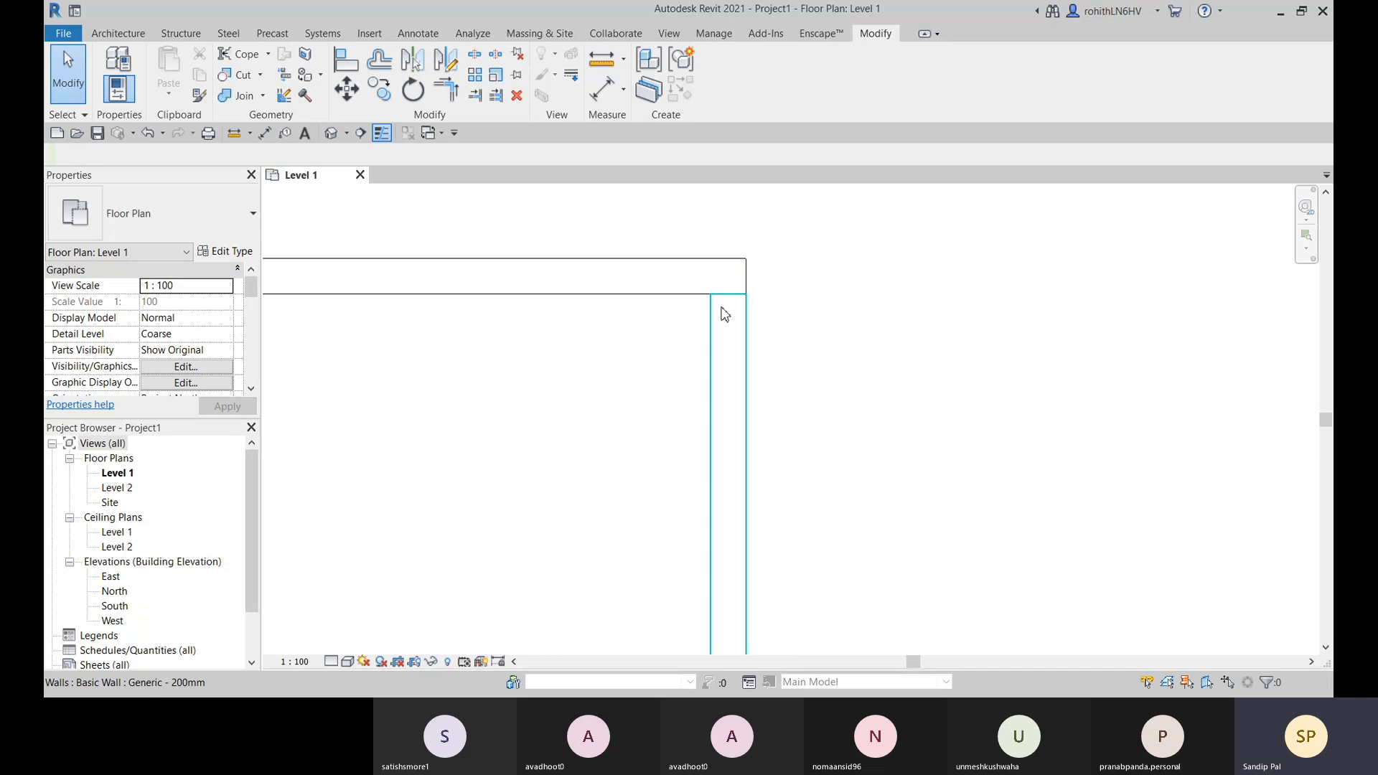
Use Wall Joins to set Allow Join for both wall ends at the corner
left_click(285, 95)
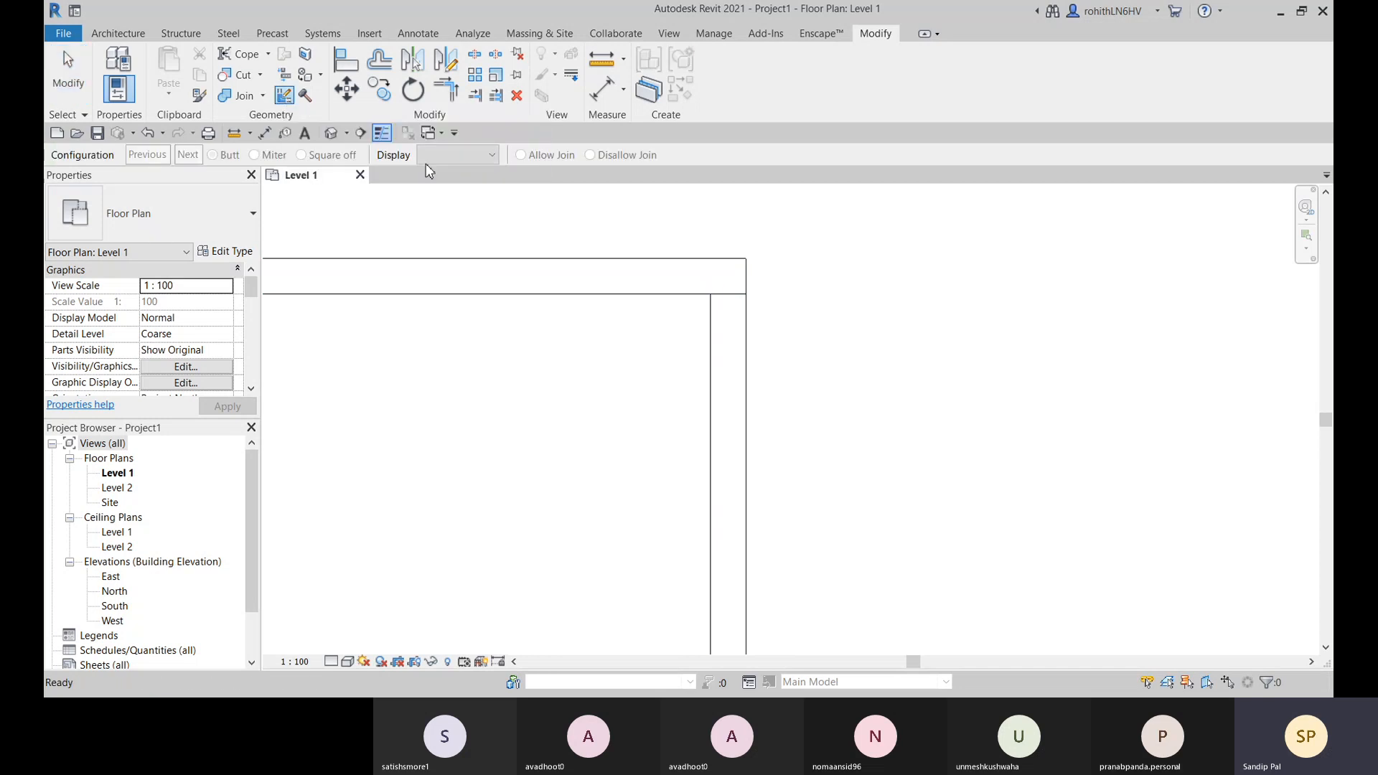
left_click(741, 286)
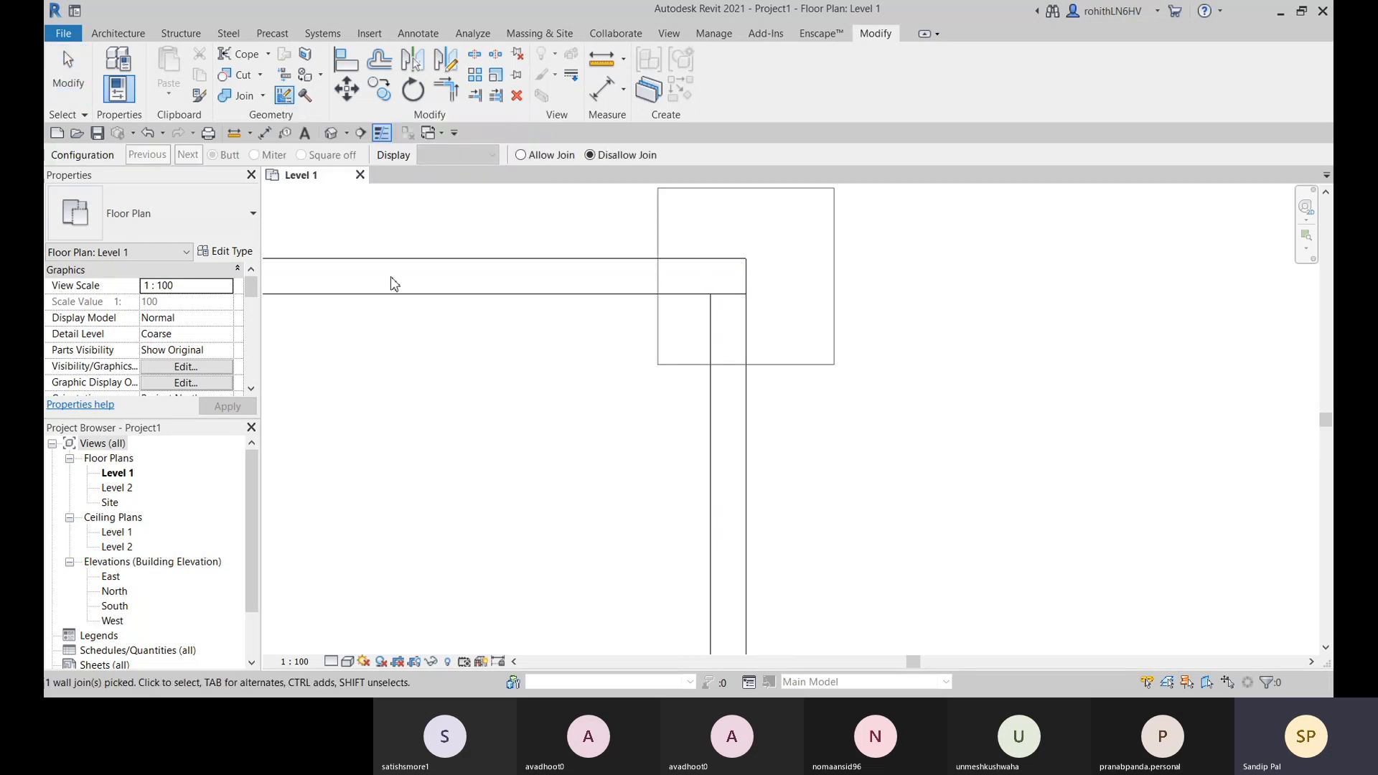
left_click(521, 155)
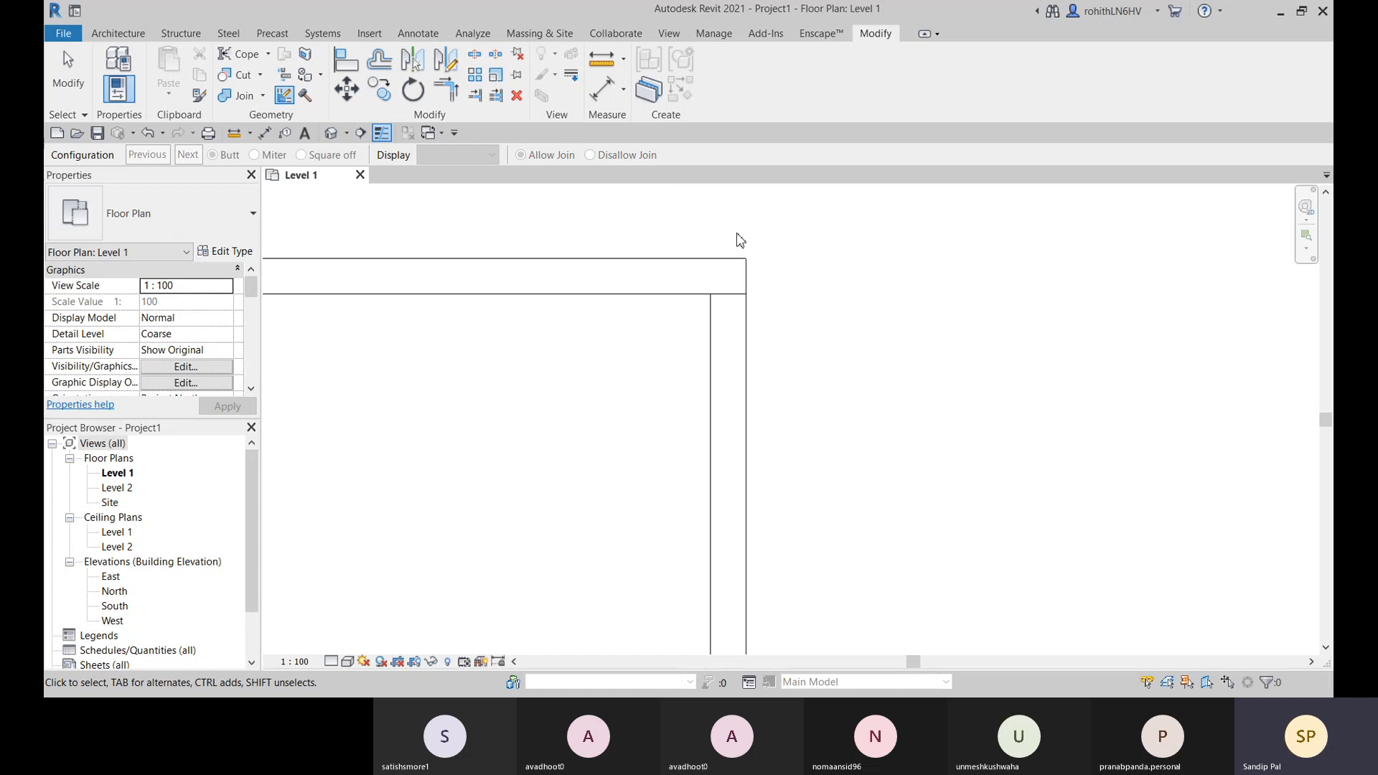
left_click(742, 295)
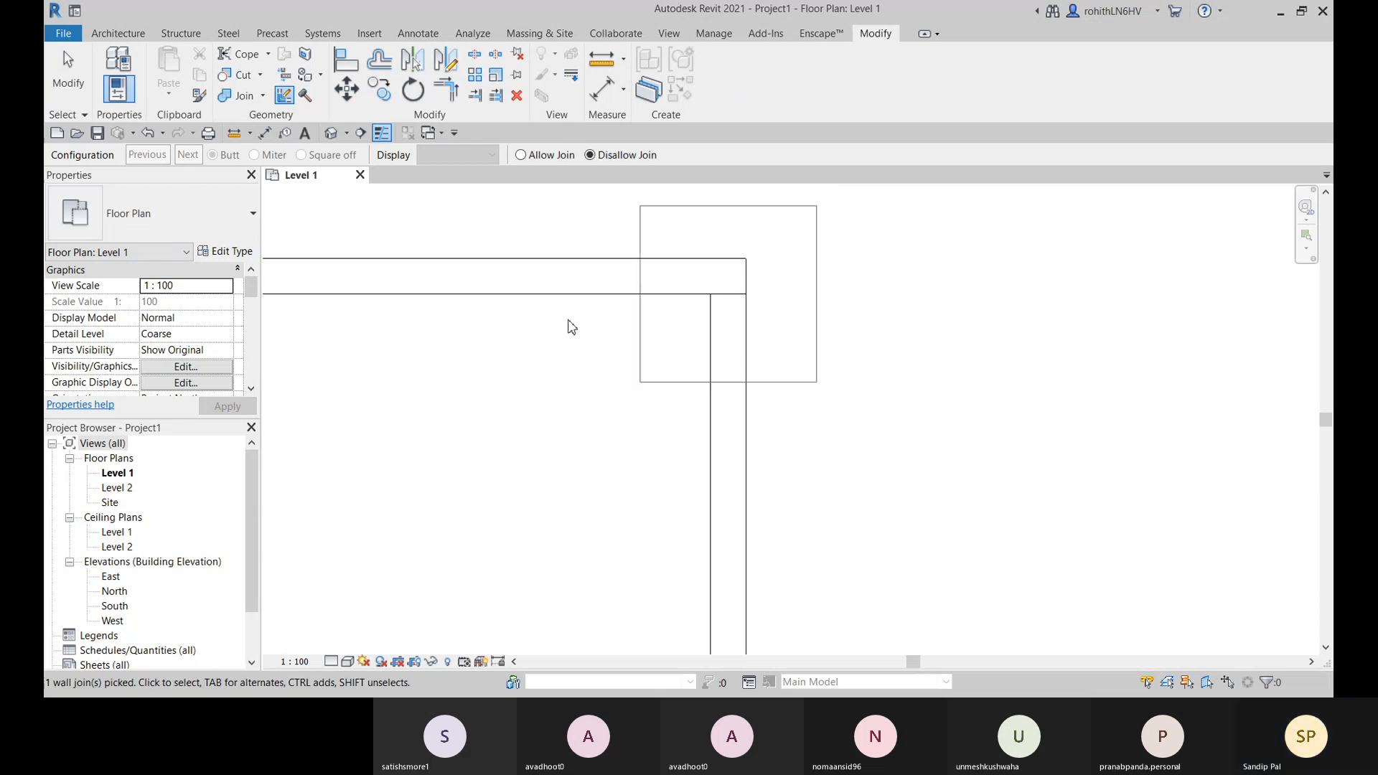
left_click(521, 156)
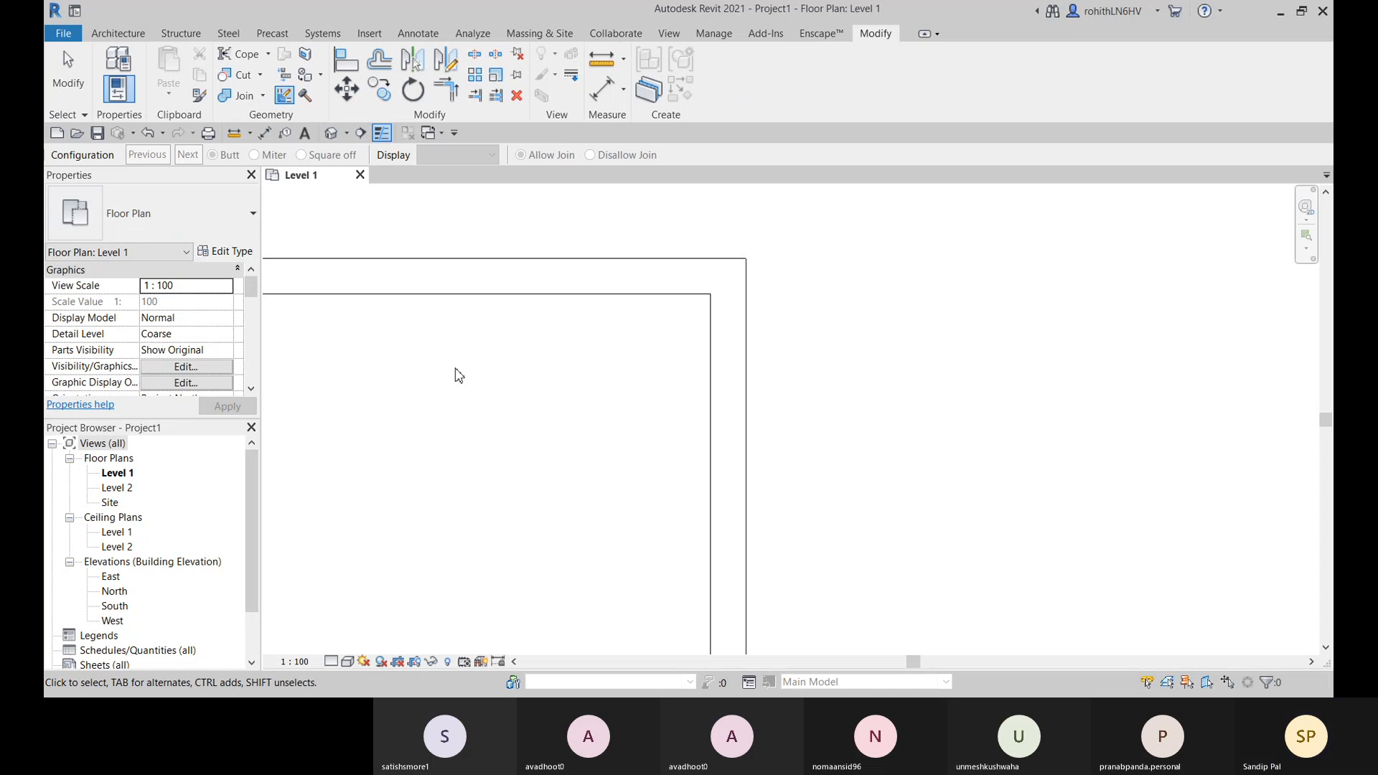
Try the Miter and Square off configurations on the corner join and return it to Butt
left_click(718, 298)
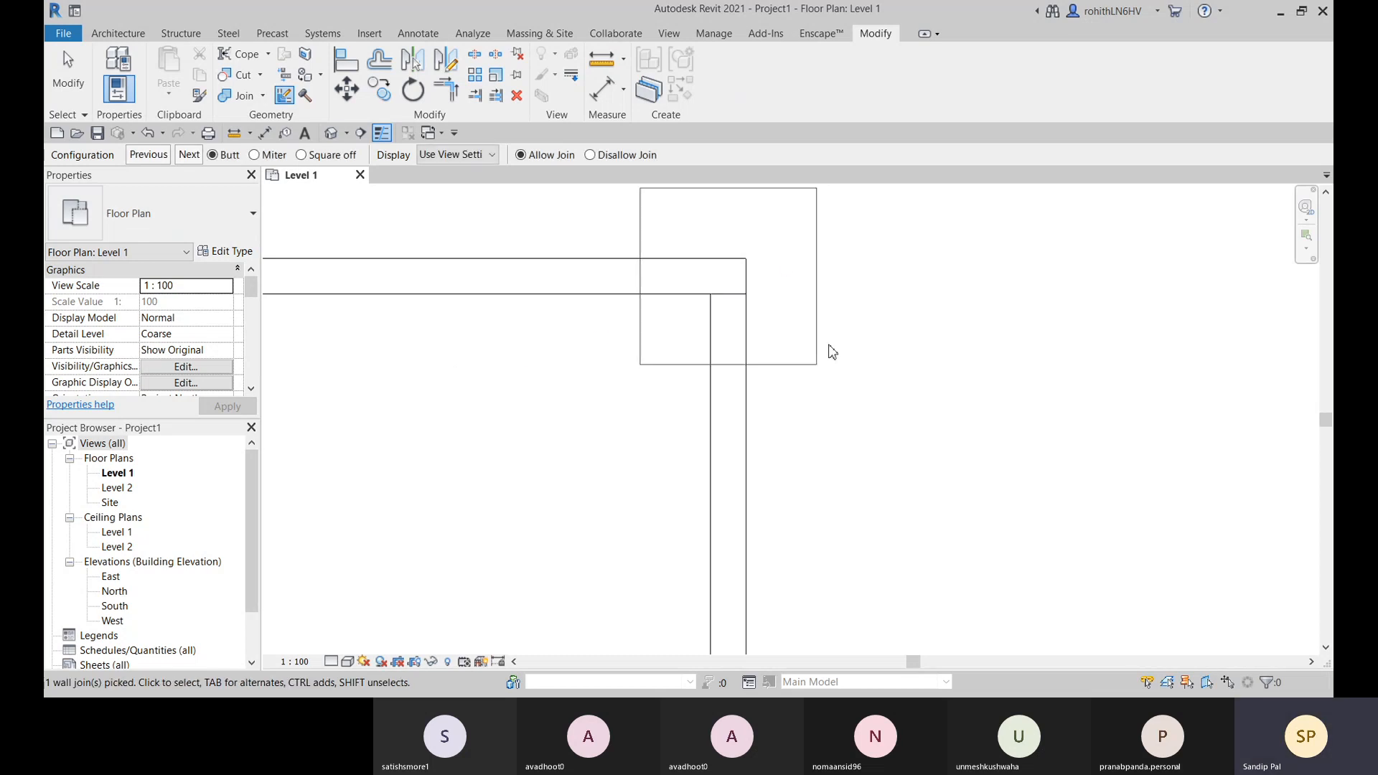
left_click(255, 155)
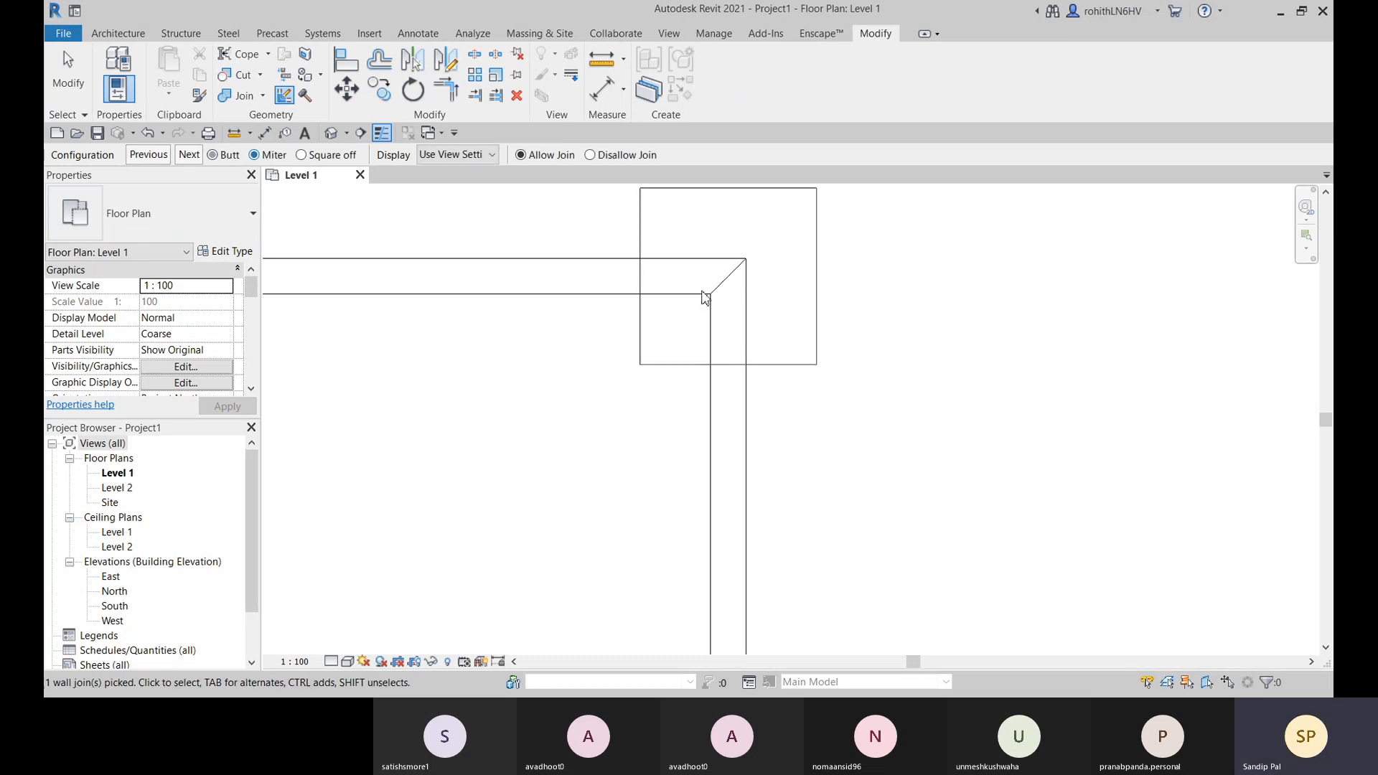
left_click(301, 155)
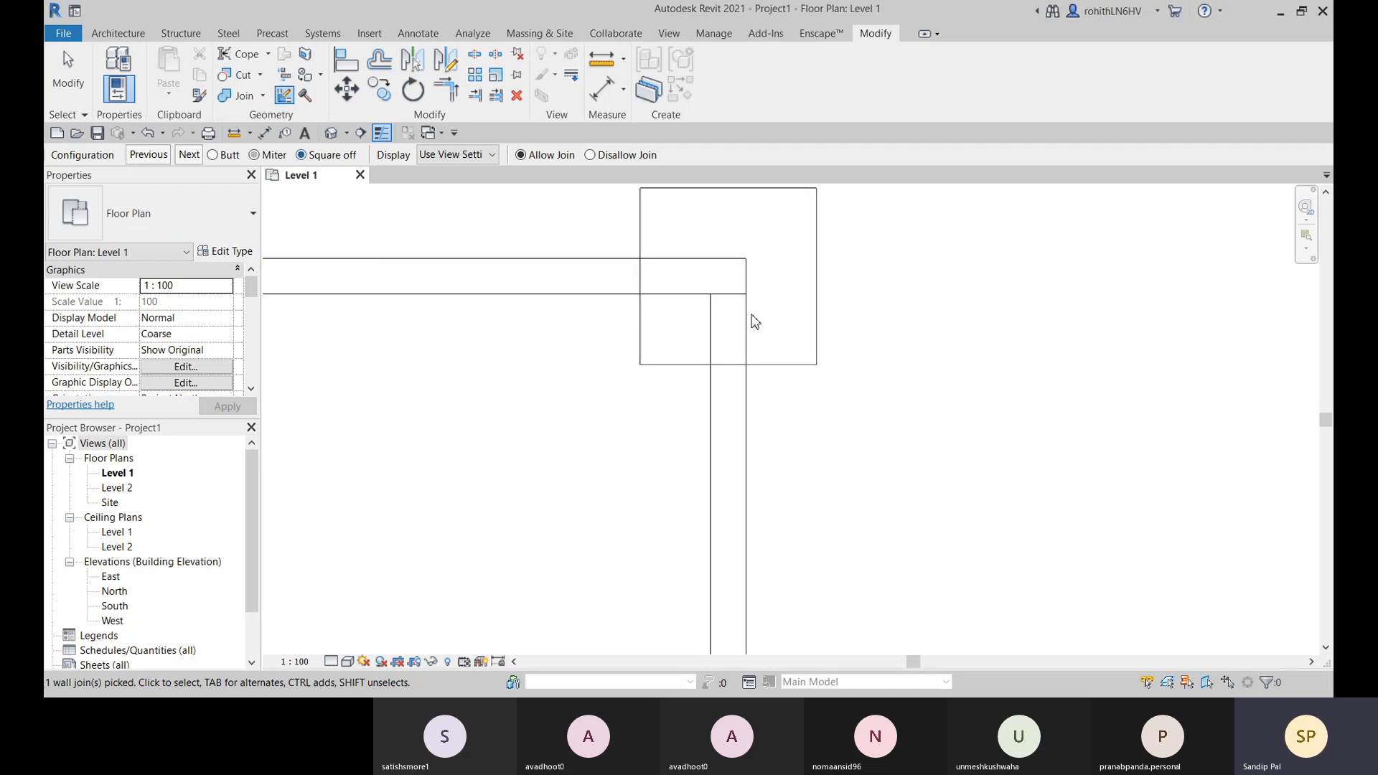
left_click(213, 156)
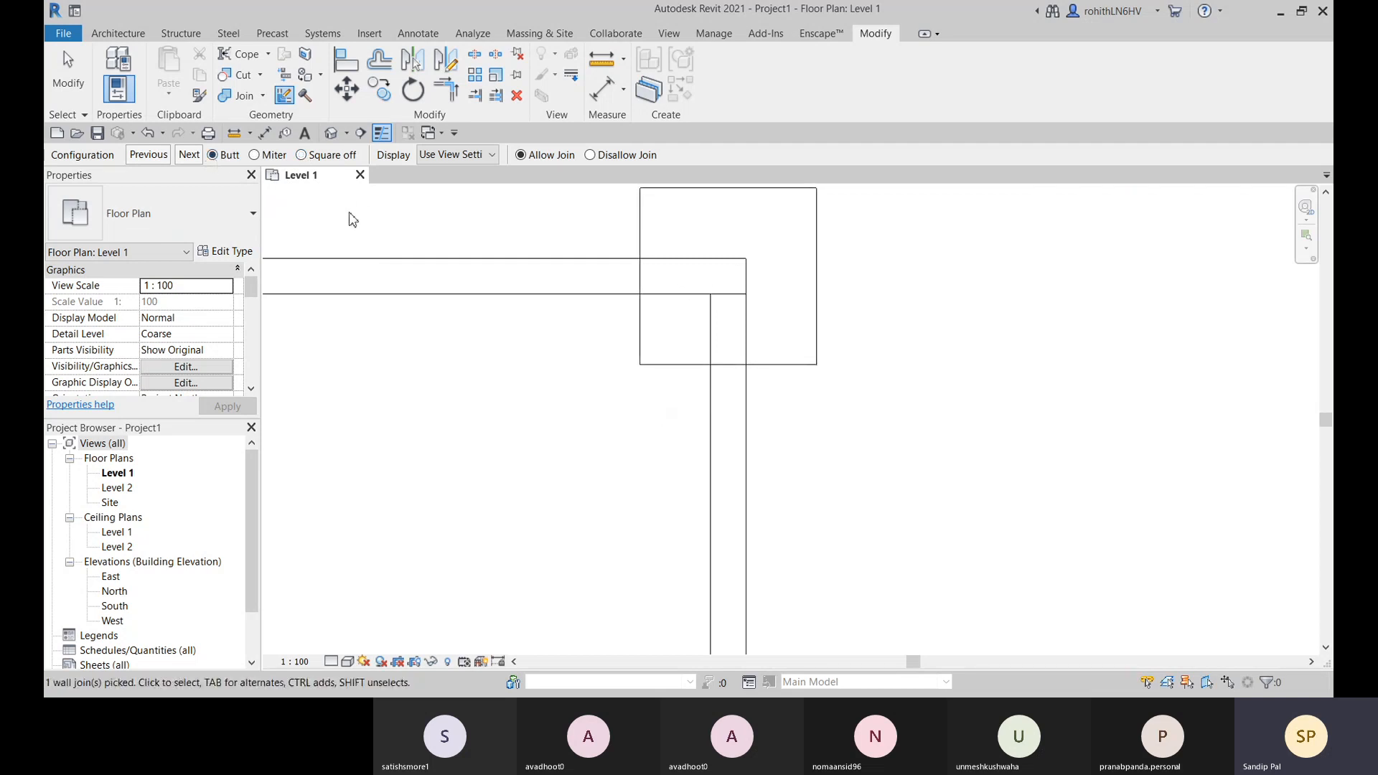
right_click(611, 325)
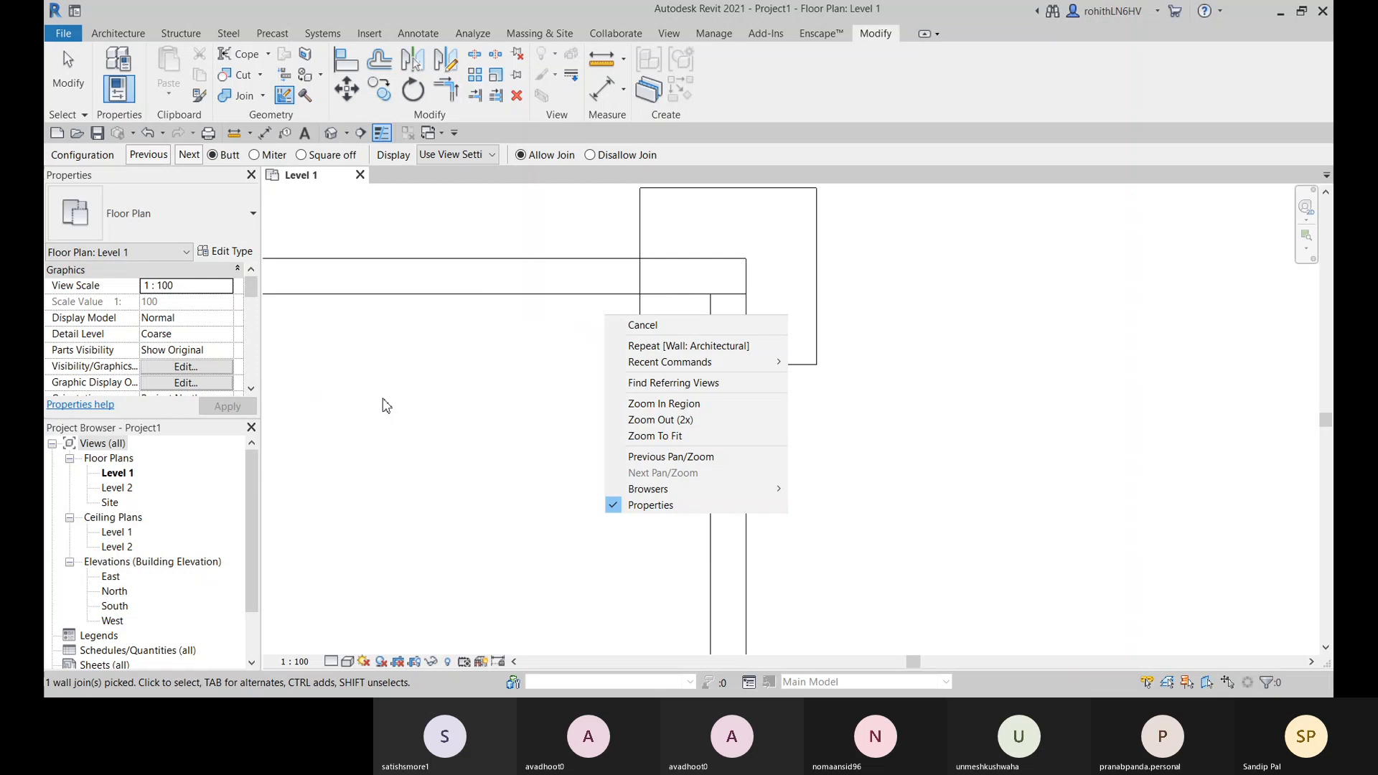
left_click(653, 329)
Delete both walls from the Level 1 floor plan
scroll(460, 431, "down", 5)
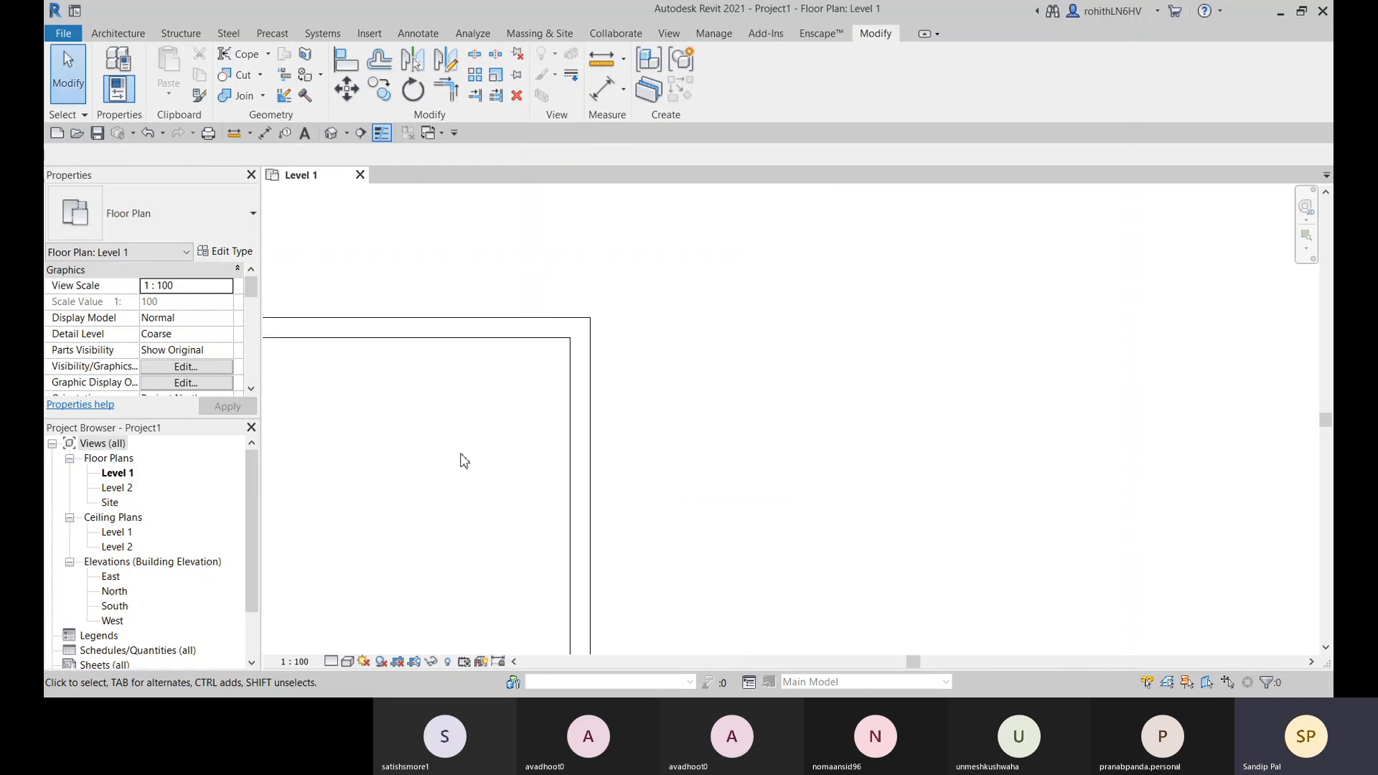
middle_click_drag(450, 528, 933, 532)
left_click_drag(928, 526, 480, 289)
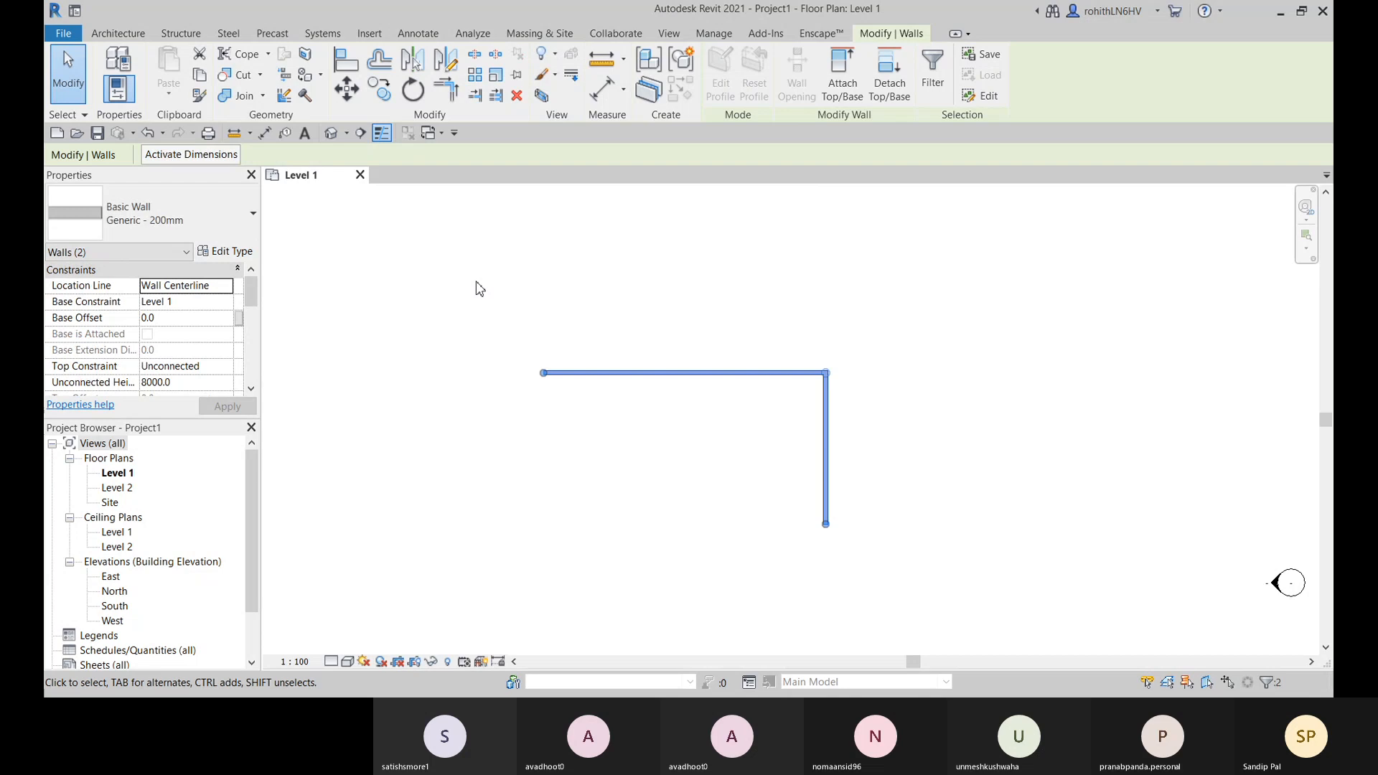
key("Delete")
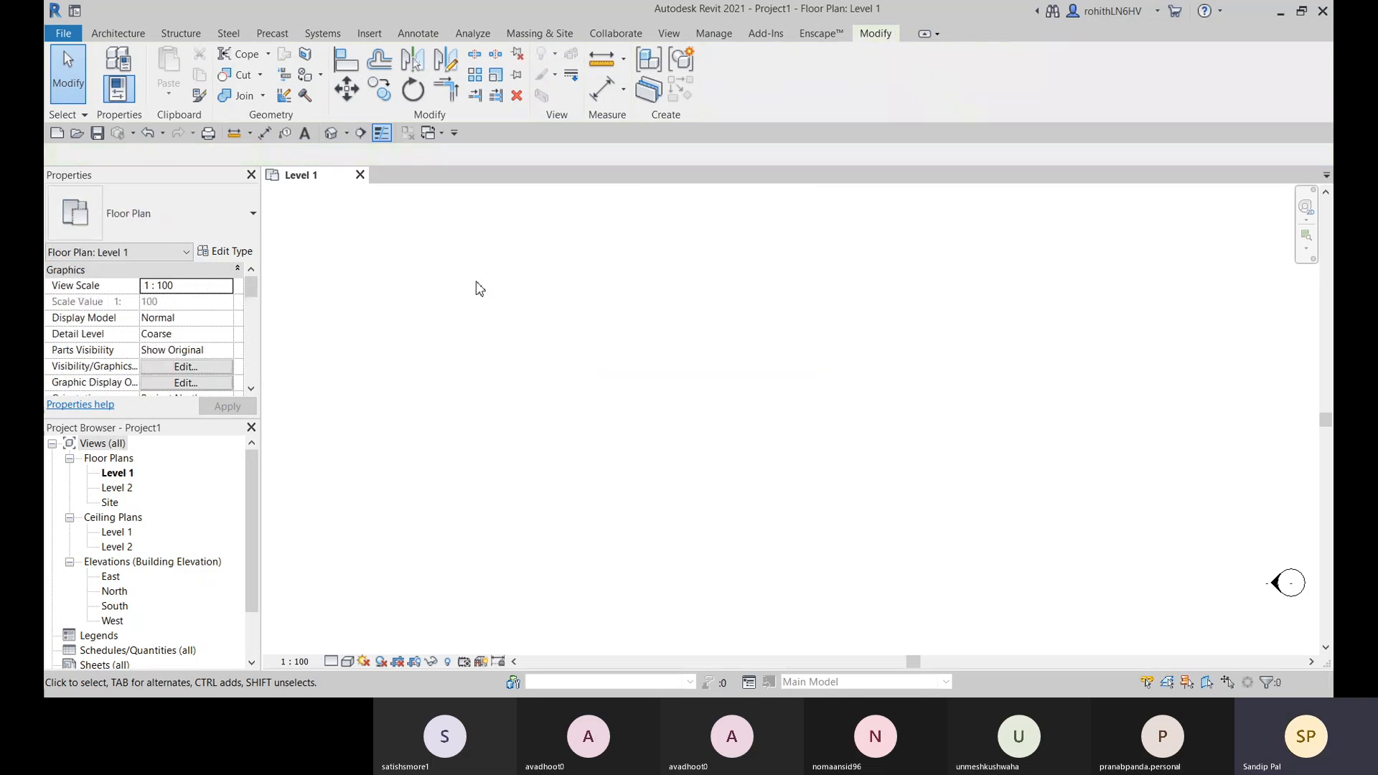
Start the Wall command and pick the plain Curtain Wall type after reviewing the available wall types
left_click(117, 33)
left_click(117, 72)
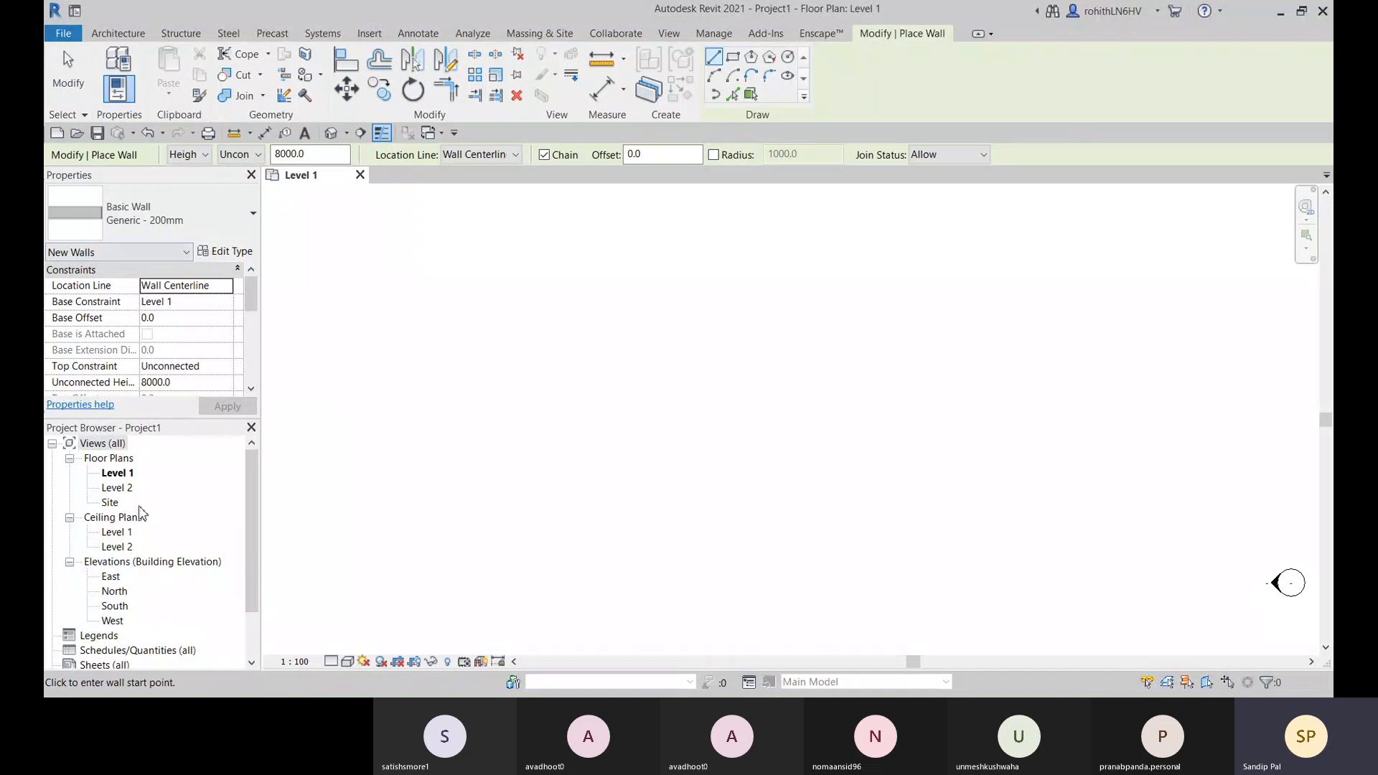
left_click(176, 231)
scroll(135, 566, "down", 2)
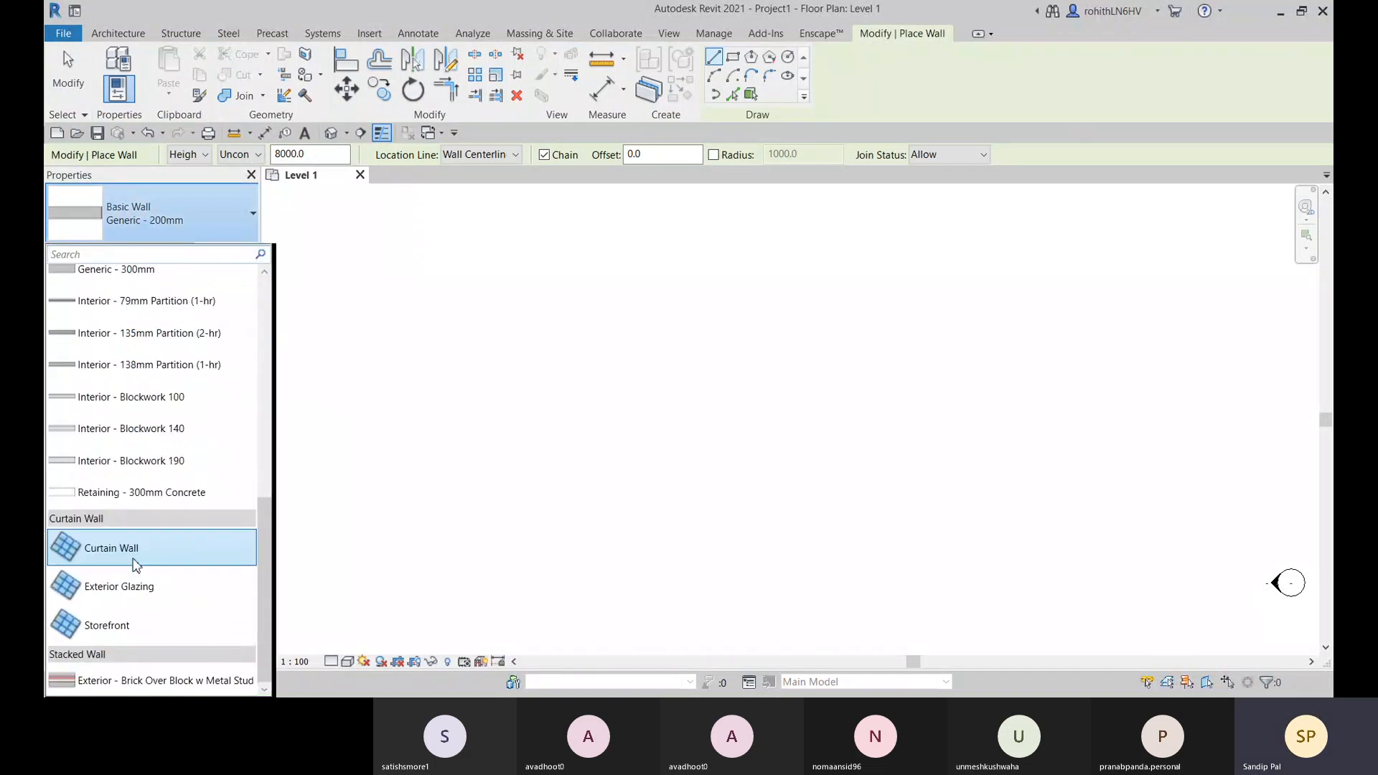
mouse_move(132, 553)
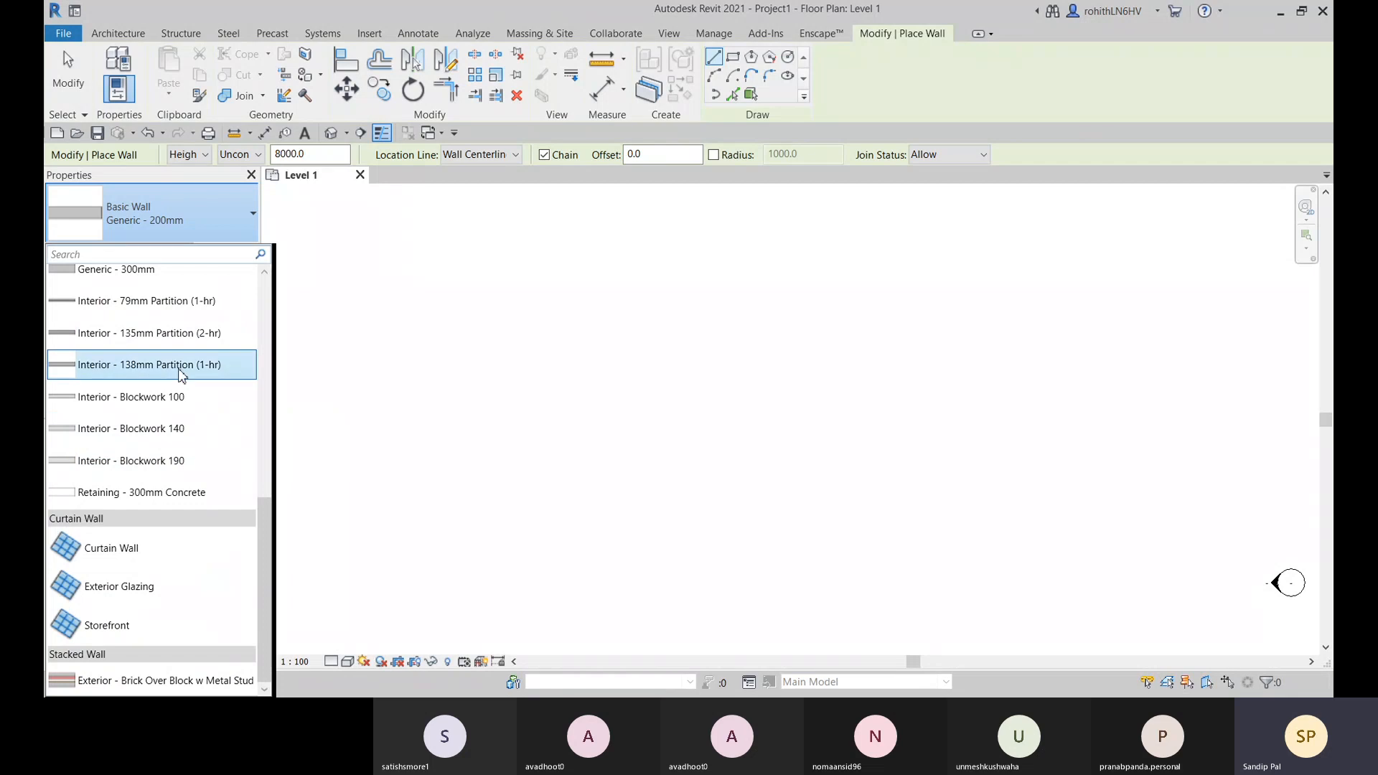
scroll(129, 355, "up", 2)
scroll(130, 358, "up", 6)
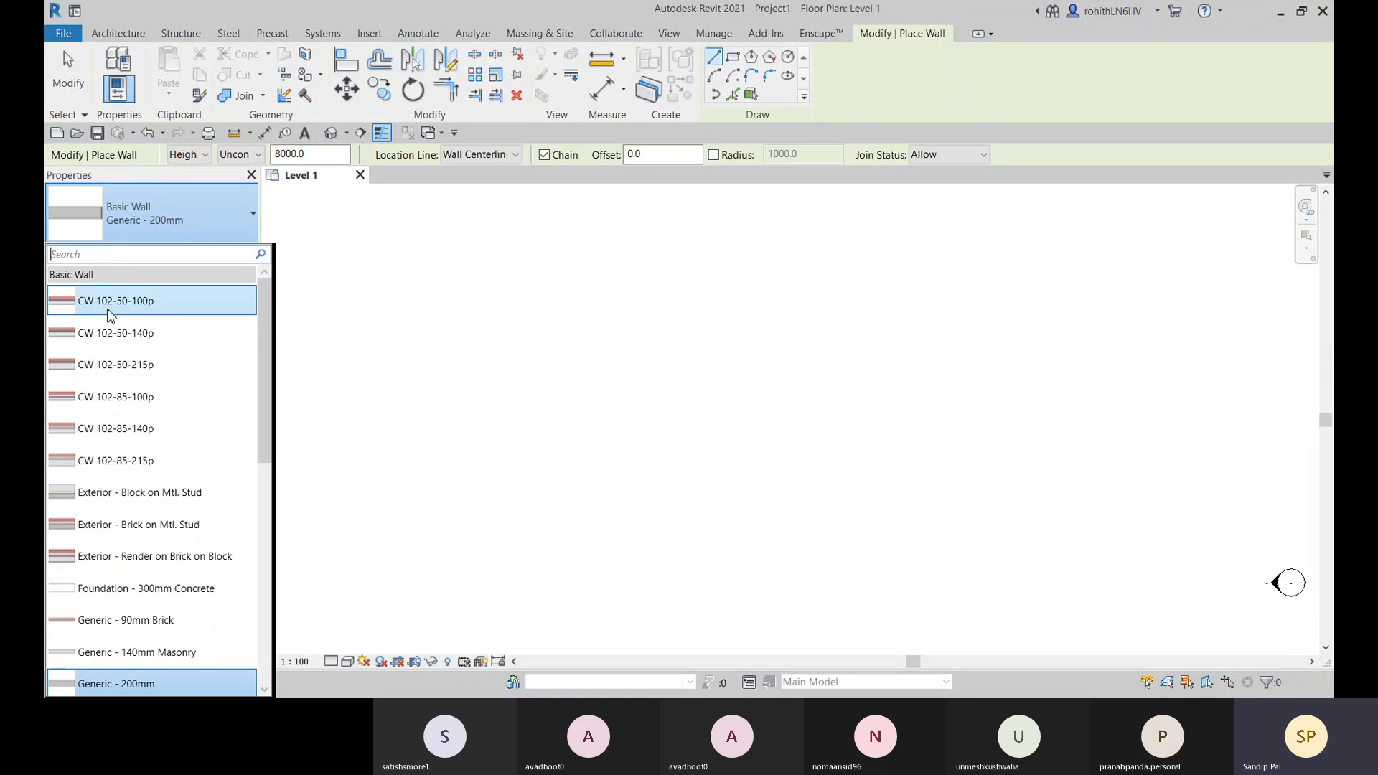
scroll(101, 549, "down", 3)
scroll(100, 549, "down", 3)
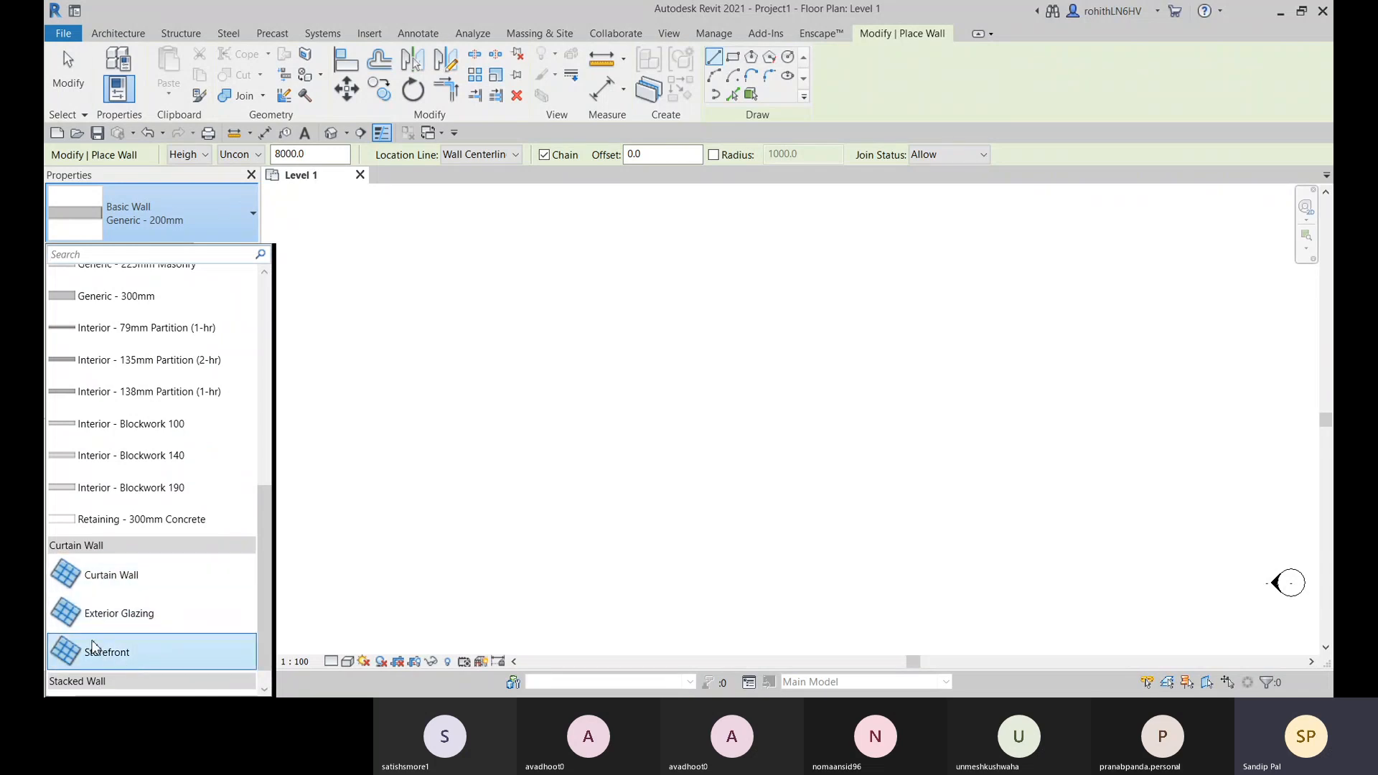
left_click(117, 582)
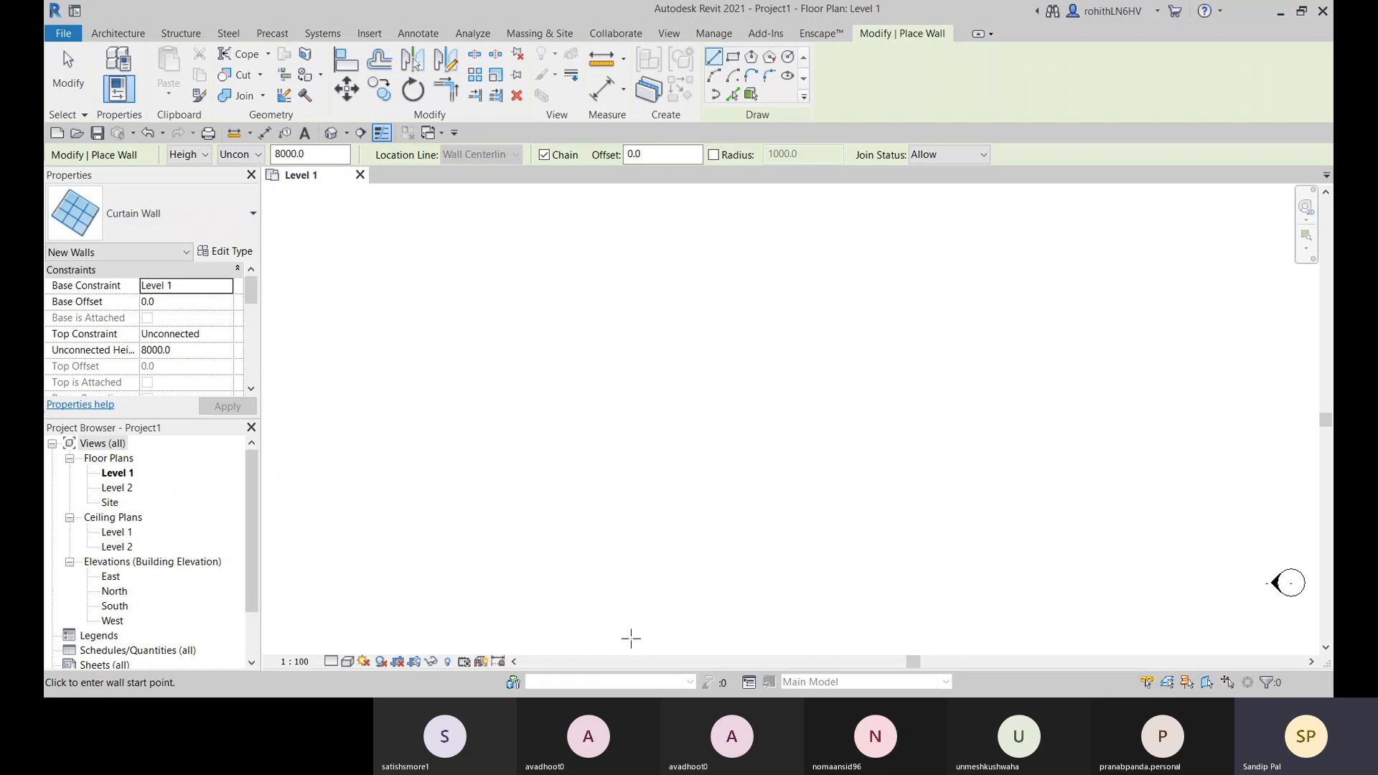
Set the new curtain wall's height up to Level 2 and review its Cross-Section setting
left_click(250, 155)
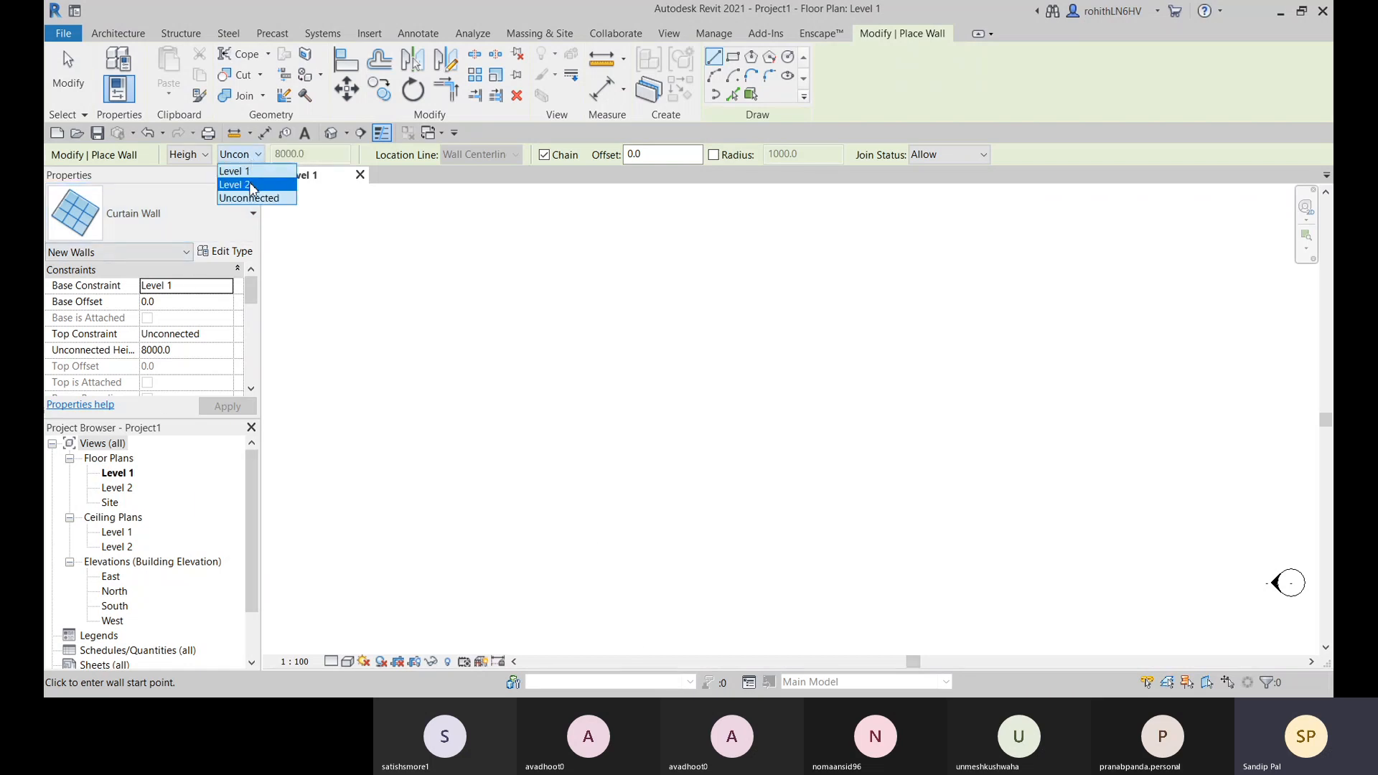
left_click(252, 186)
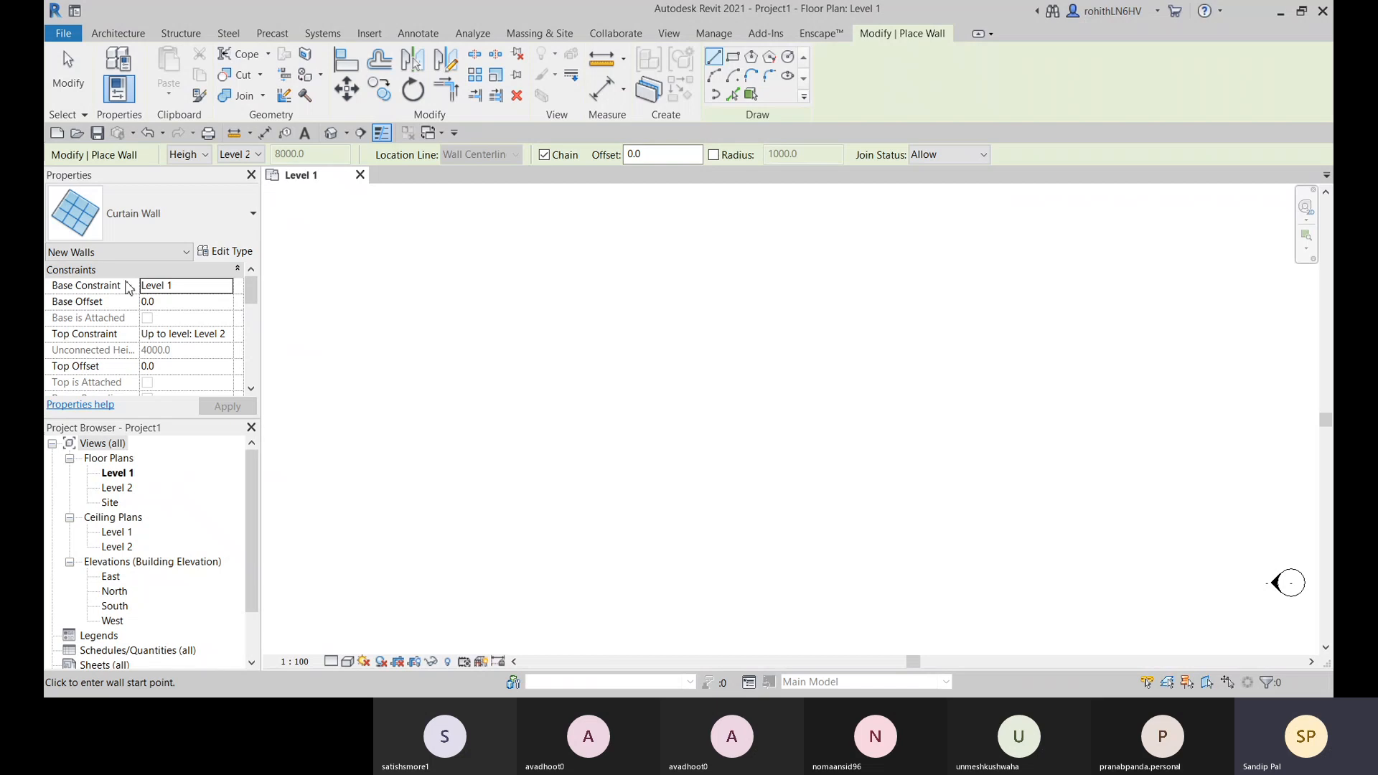
scroll(176, 351, "down", 3)
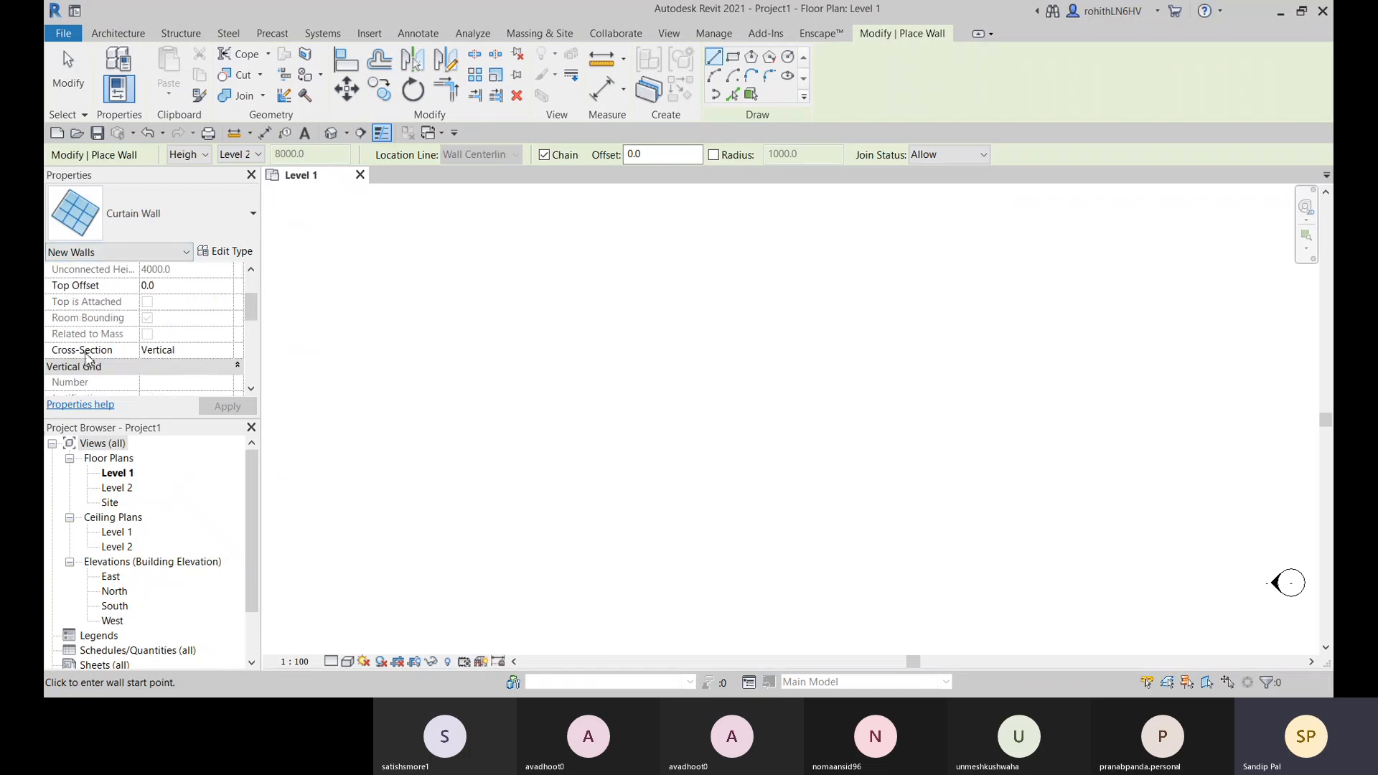
left_click(227, 352)
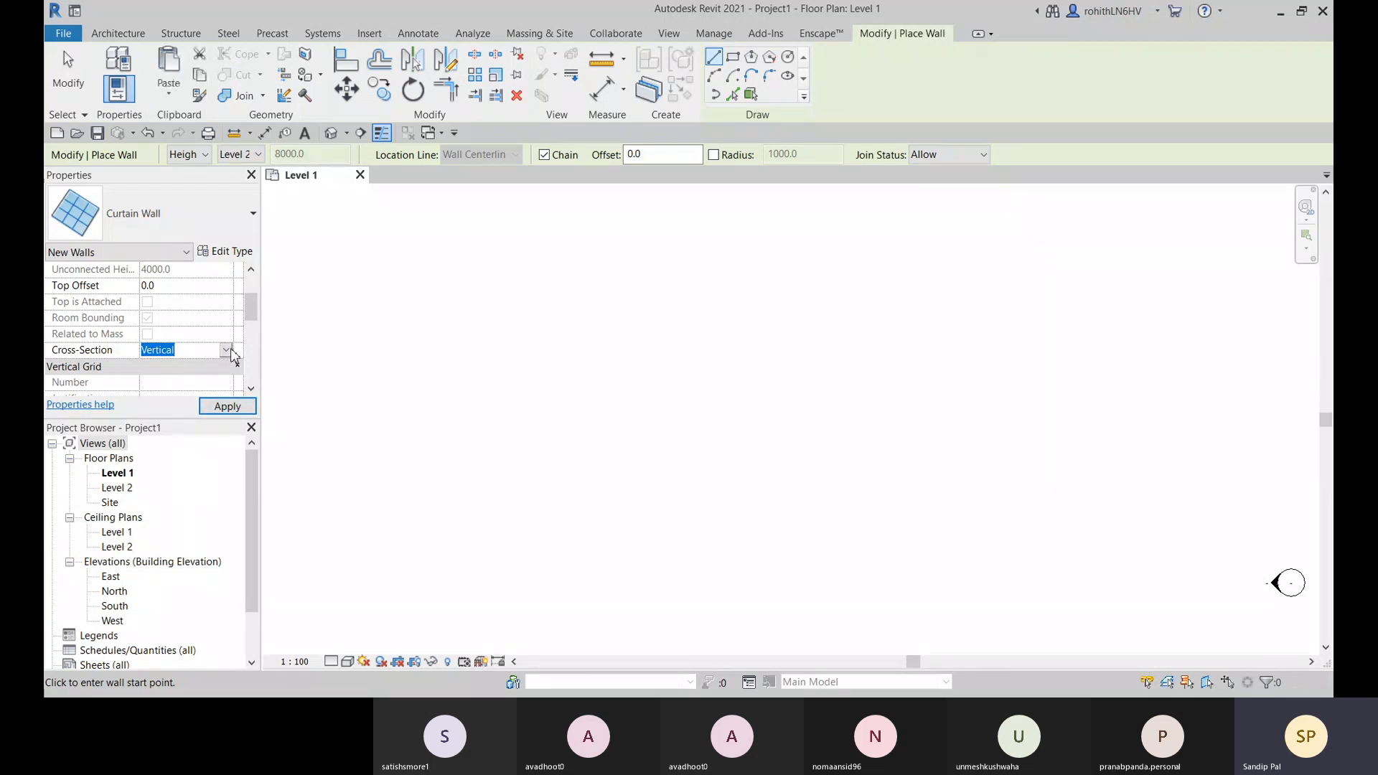
scroll(241, 331, "up", 3)
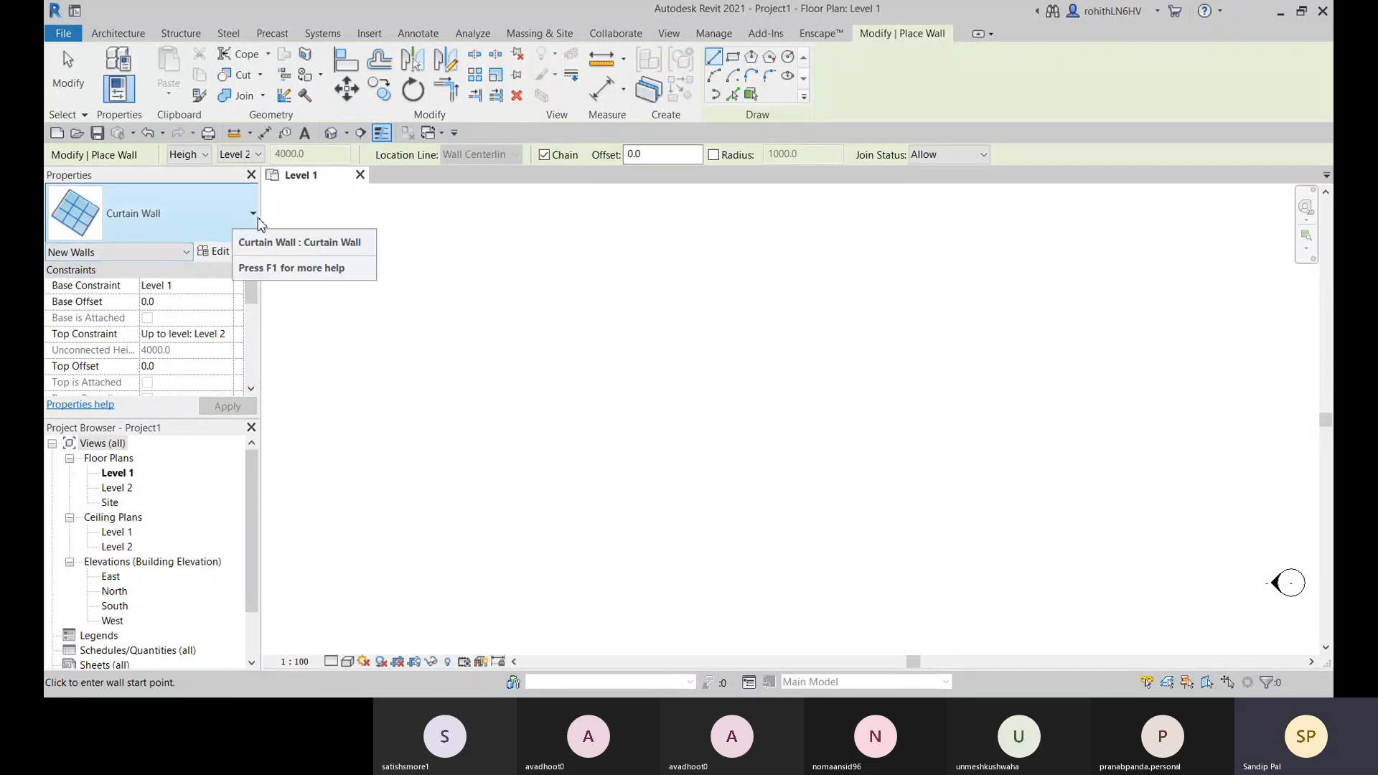
Draw one straight horizontal curtain wall between the elevation markers in the Level 1 plan and end the chain
middle_click_drag(683, 448, 626, 421)
scroll(661, 428, "down", 1)
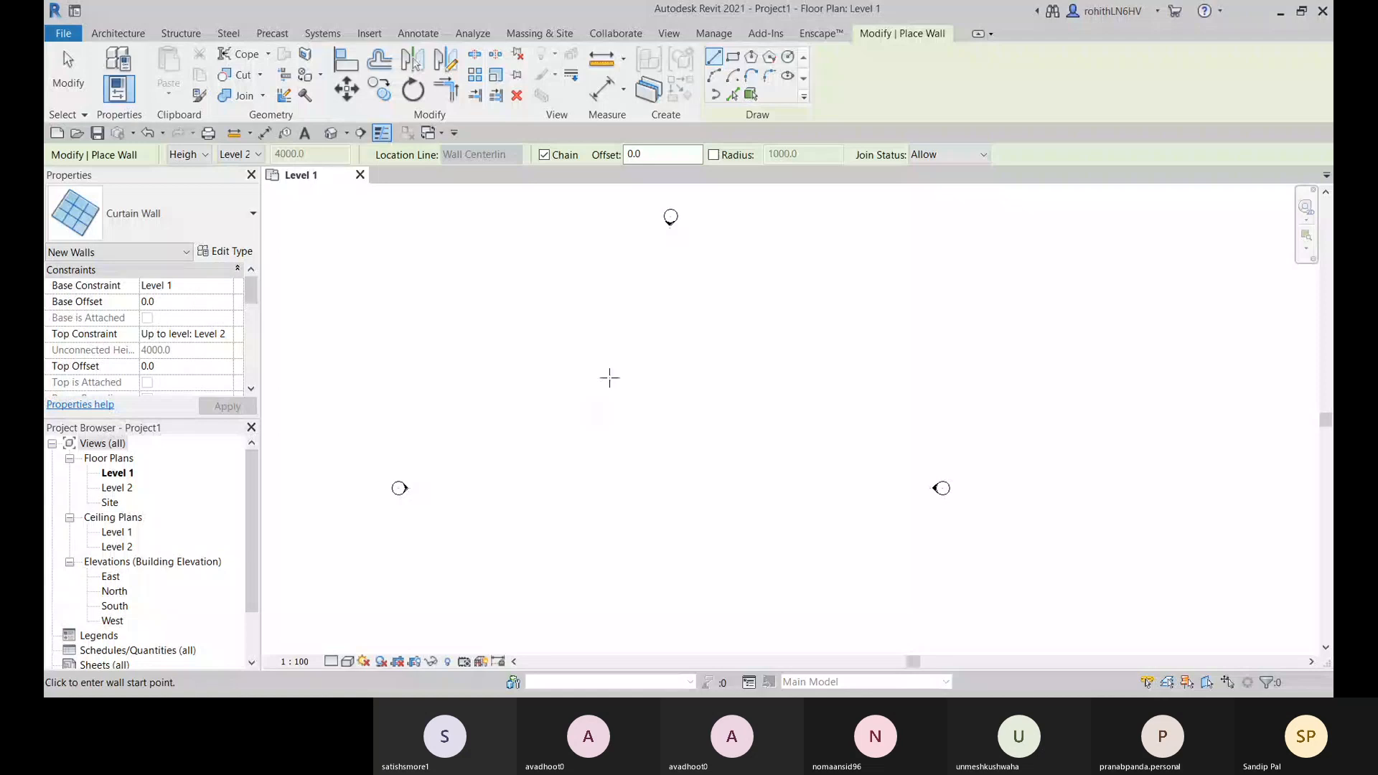
left_click(672, 418)
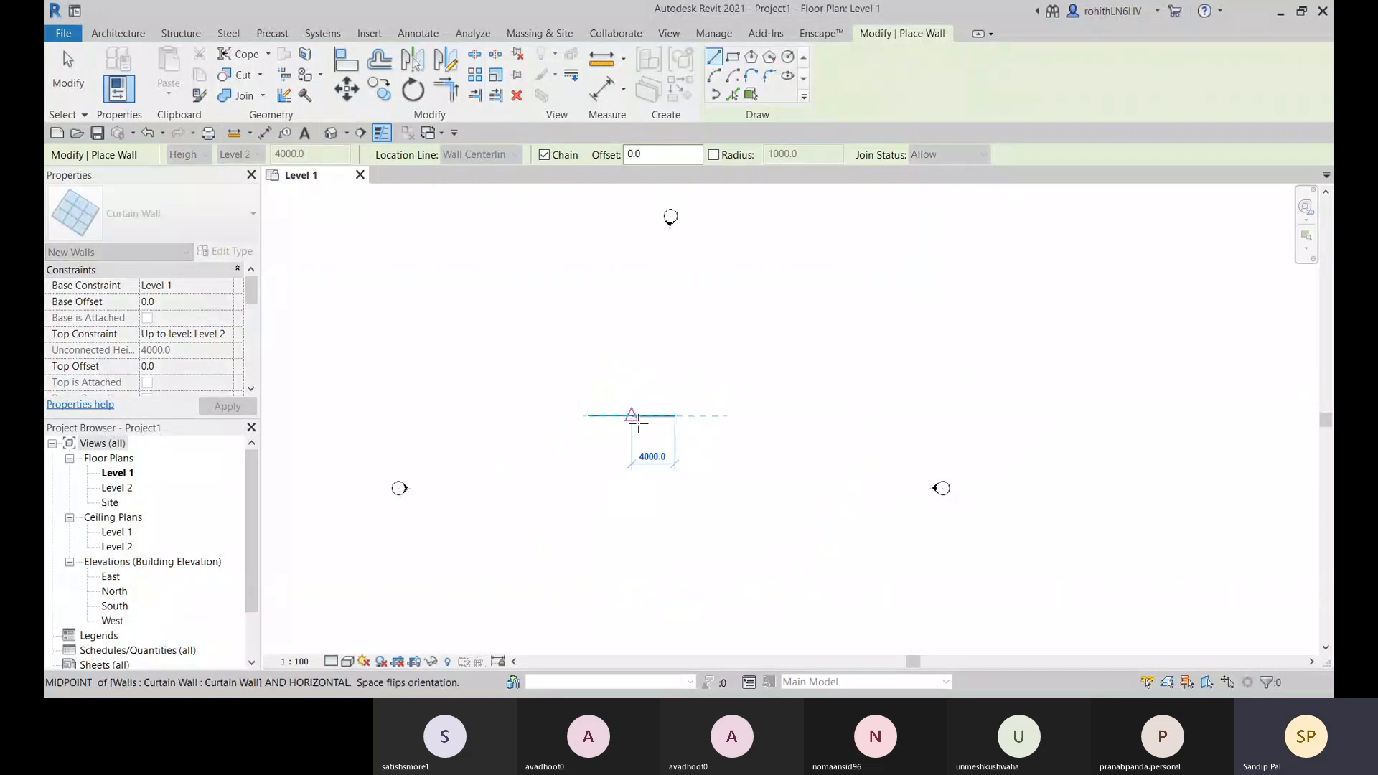
scroll(653, 423, "up", 2)
scroll(658, 424, "up", 2)
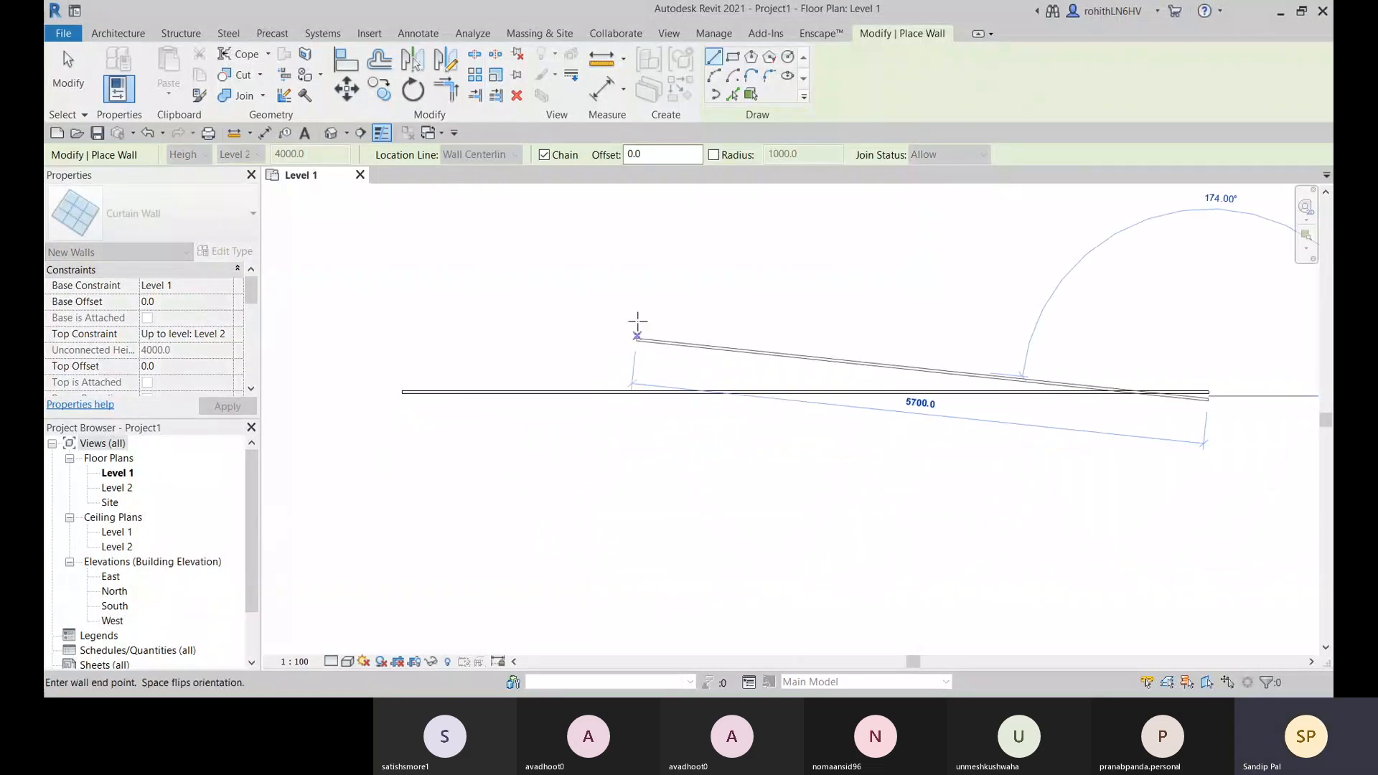
right_click(636, 309)
left_click(660, 316)
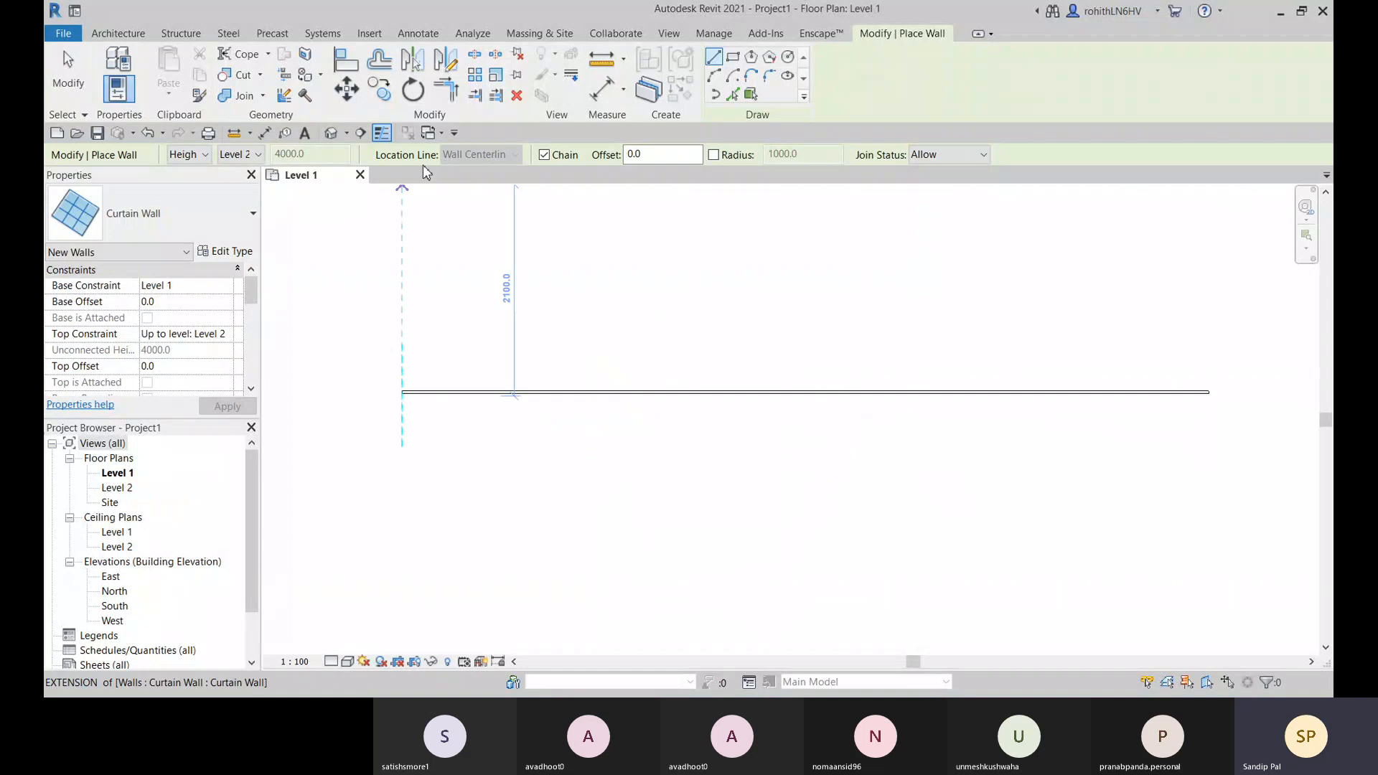
Open the default 3D view and inspect the plain curtain wall
left_click(332, 134)
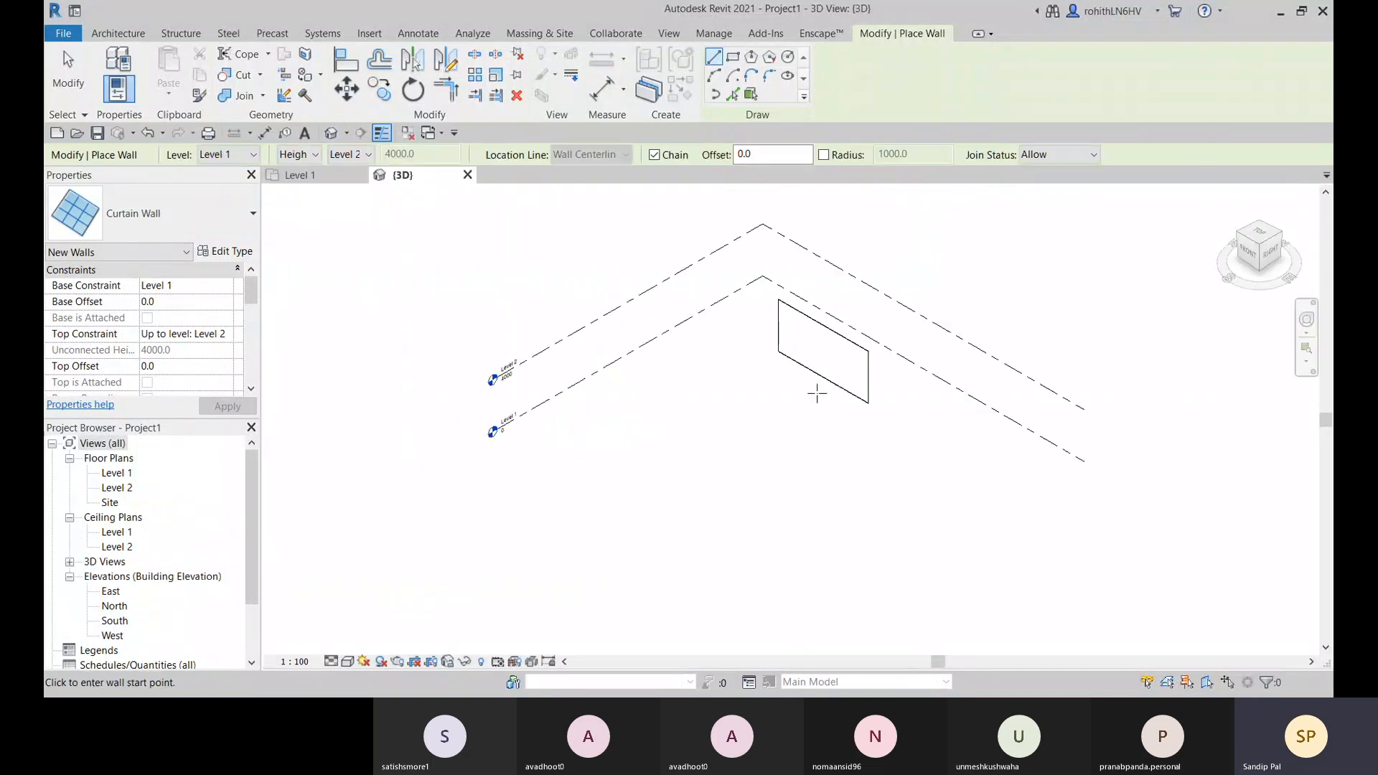
scroll(643, 265, "up", 3)
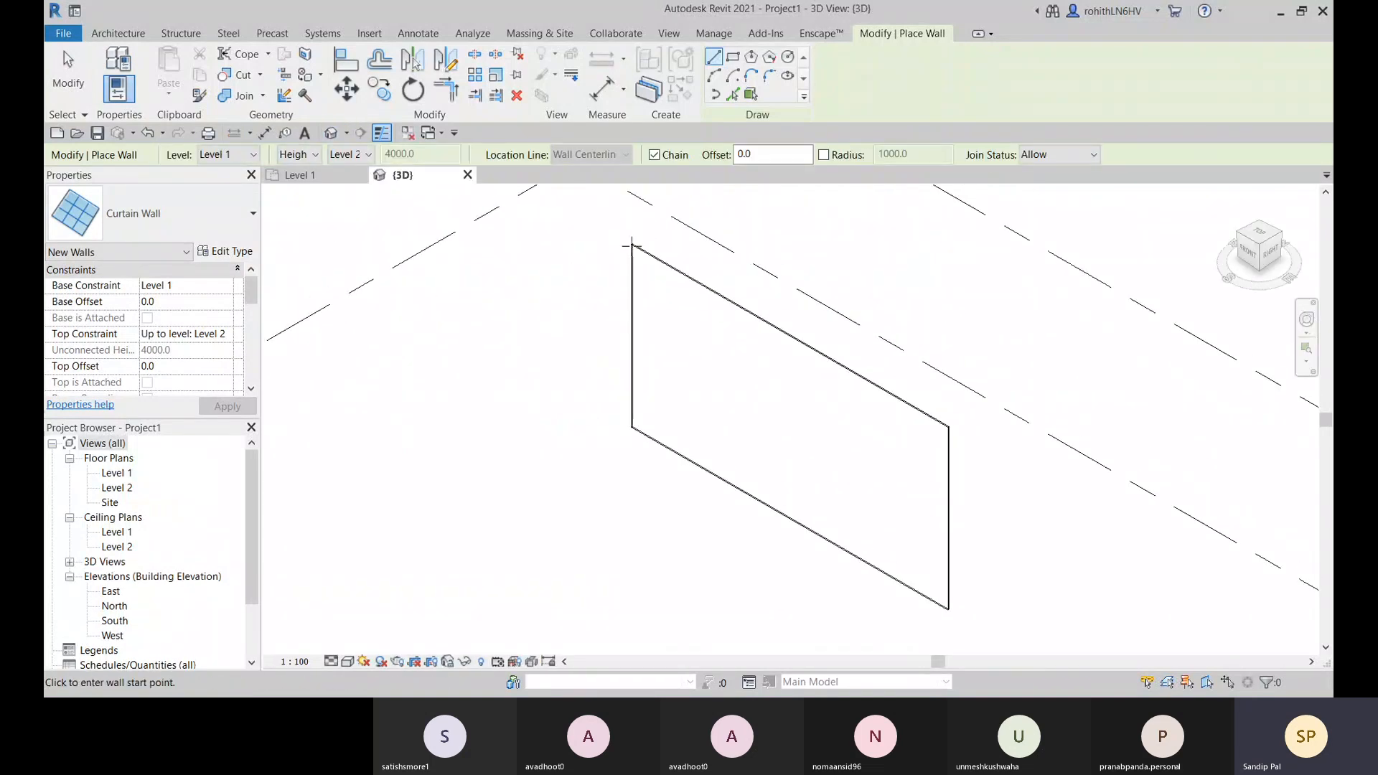
scroll(748, 369, "down", 2)
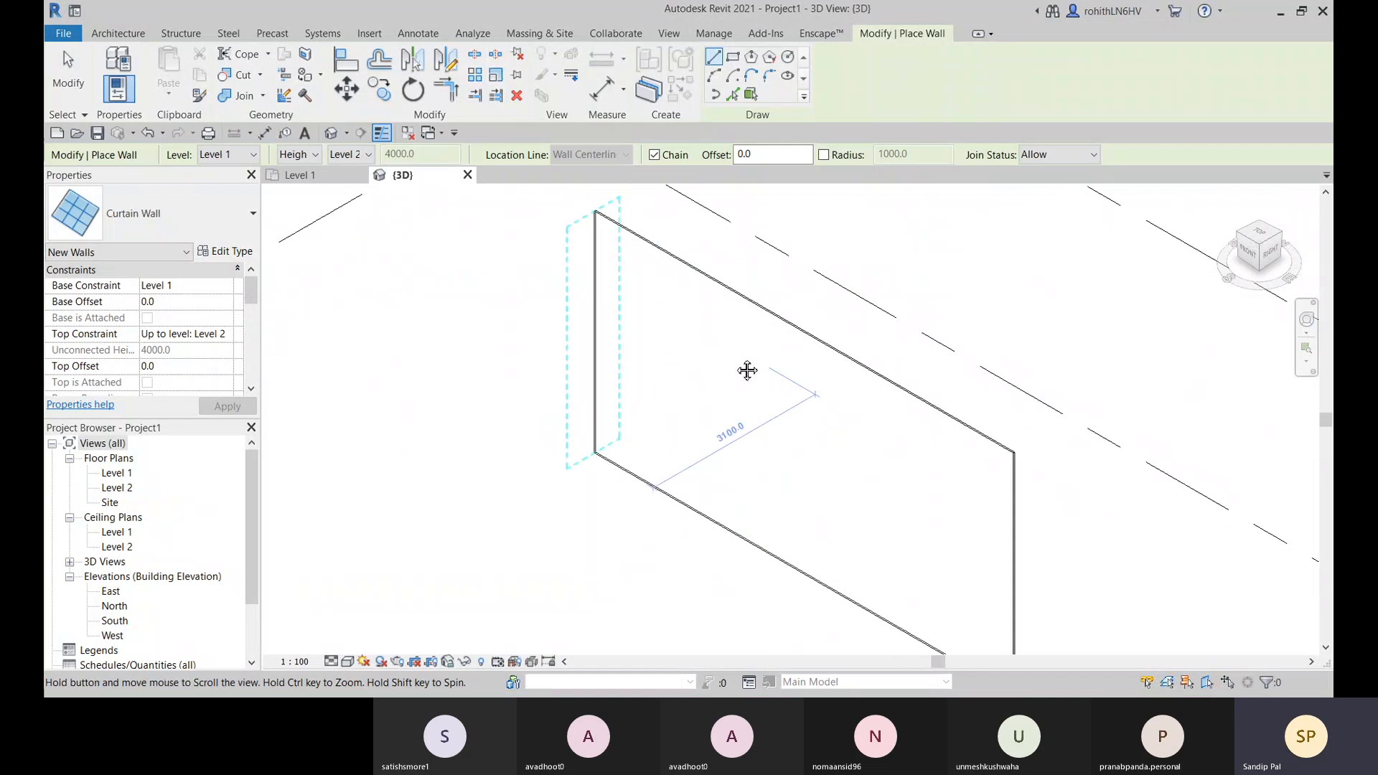
middle_click_drag(1002, 544, 905, 443)
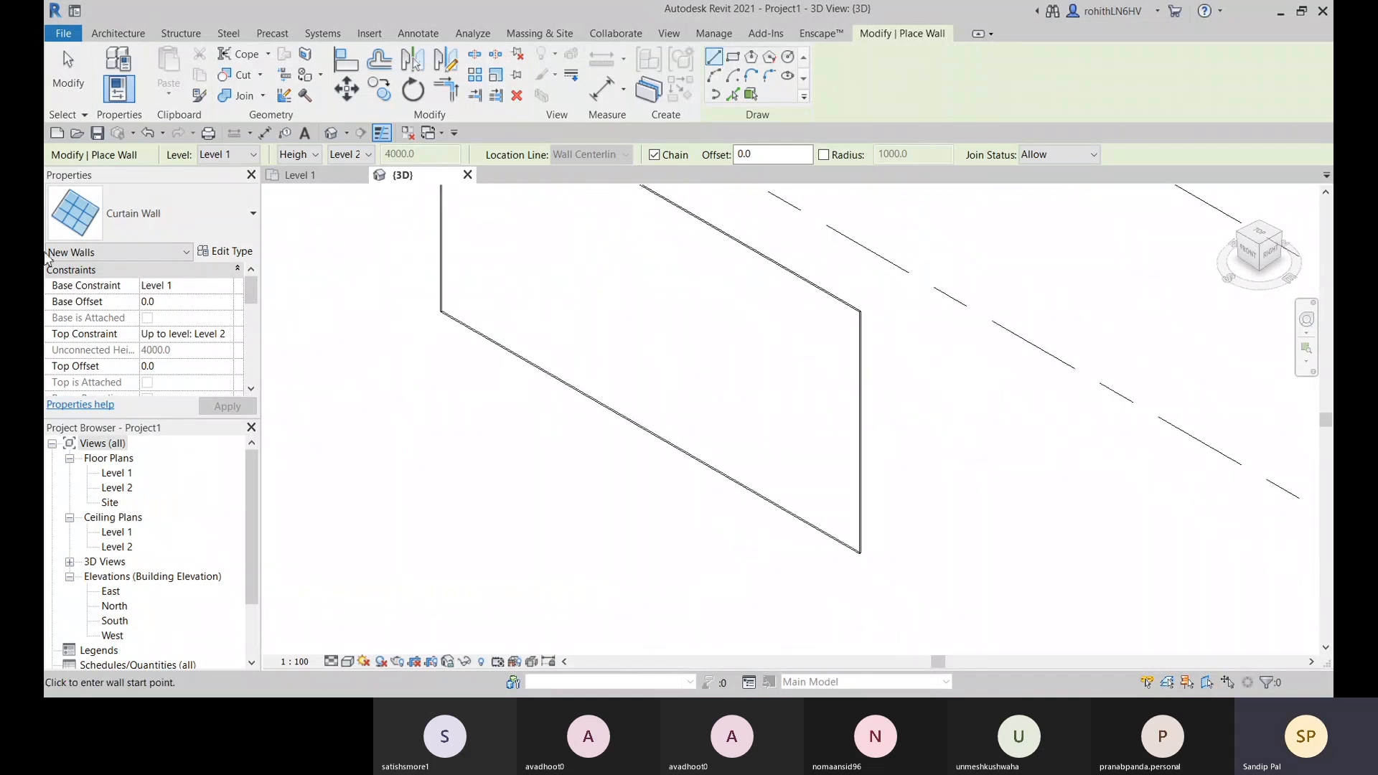
Draw an Exterior Glazing curtain wall about 12300 mm long in front of and parallel to the plain curtain wall
left_click(226, 222)
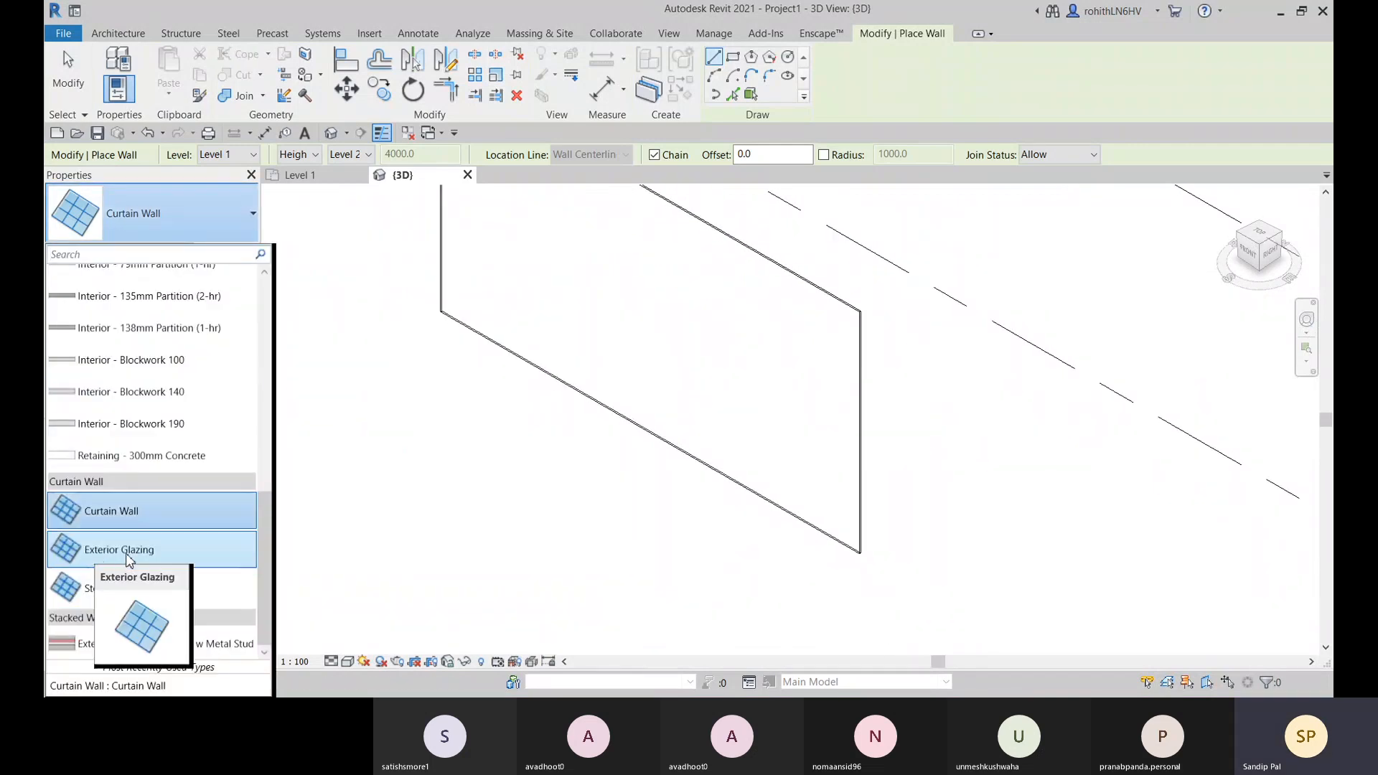
left_click(157, 557)
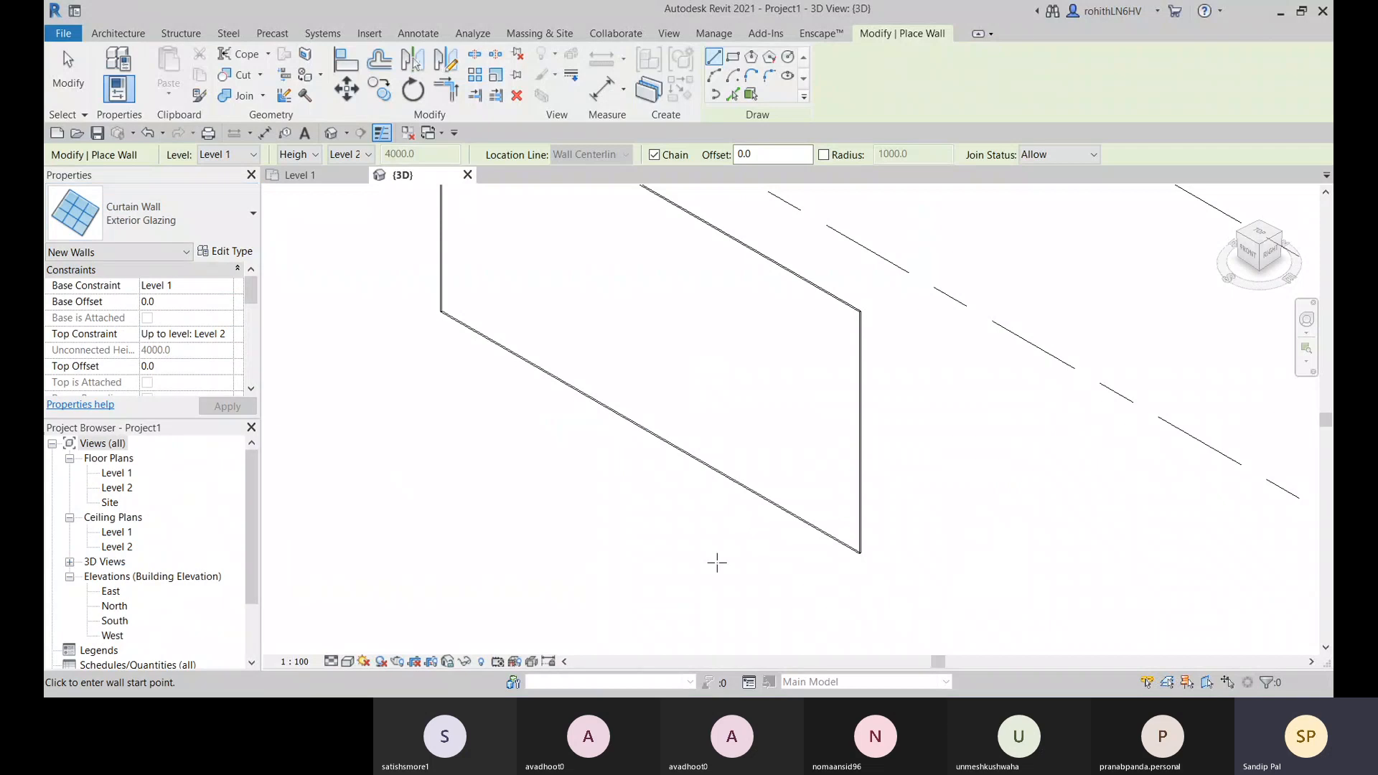
scroll(714, 559, "down", 4)
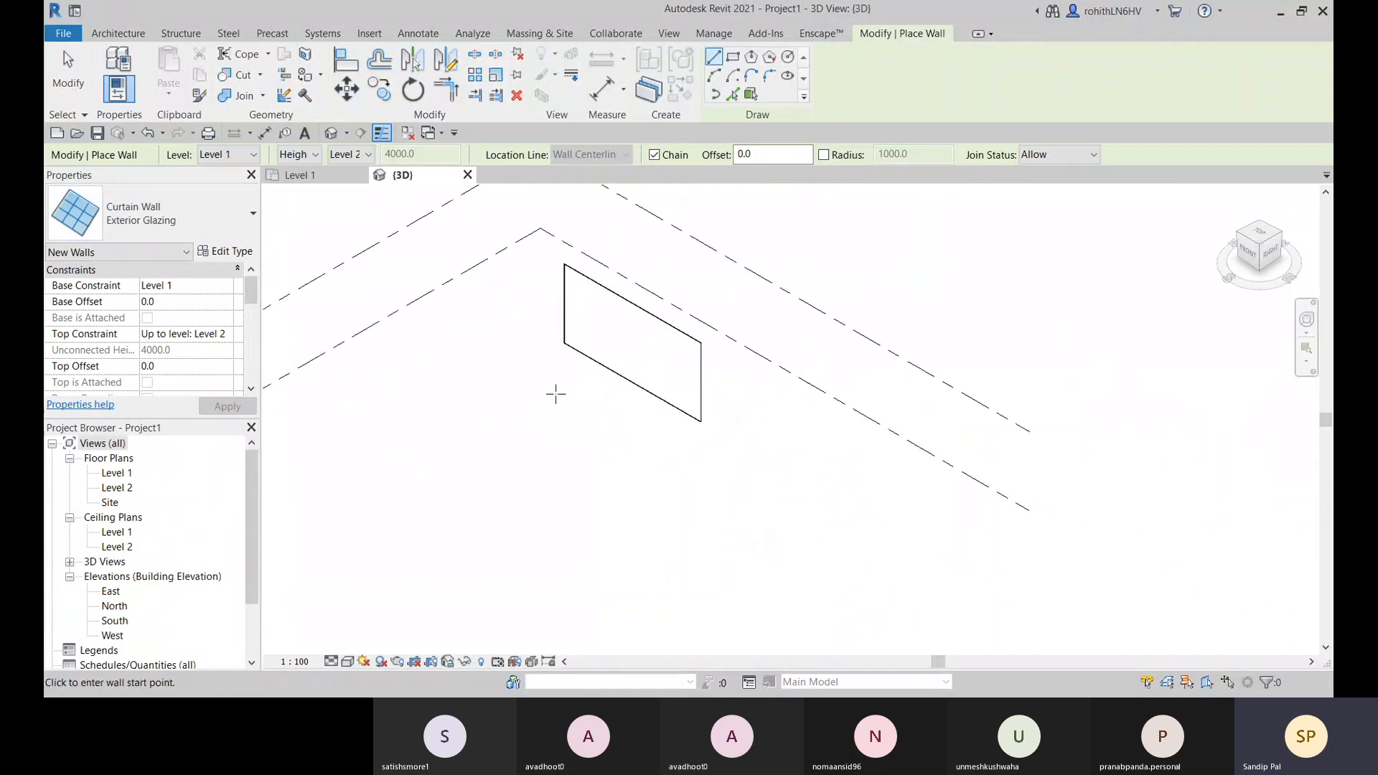
left_click(553, 388)
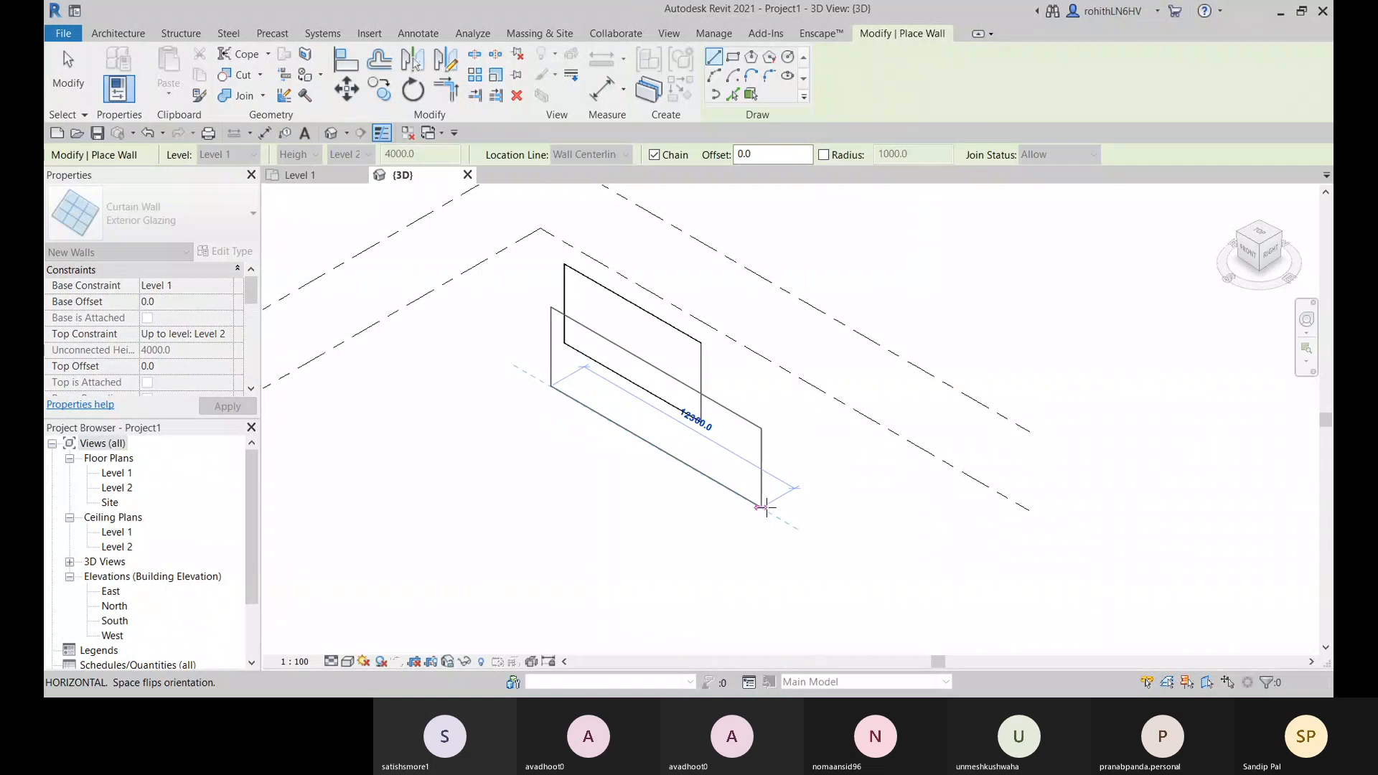
left_click(762, 507)
scroll(642, 360, "up", 1)
scroll(643, 359, "up", 3)
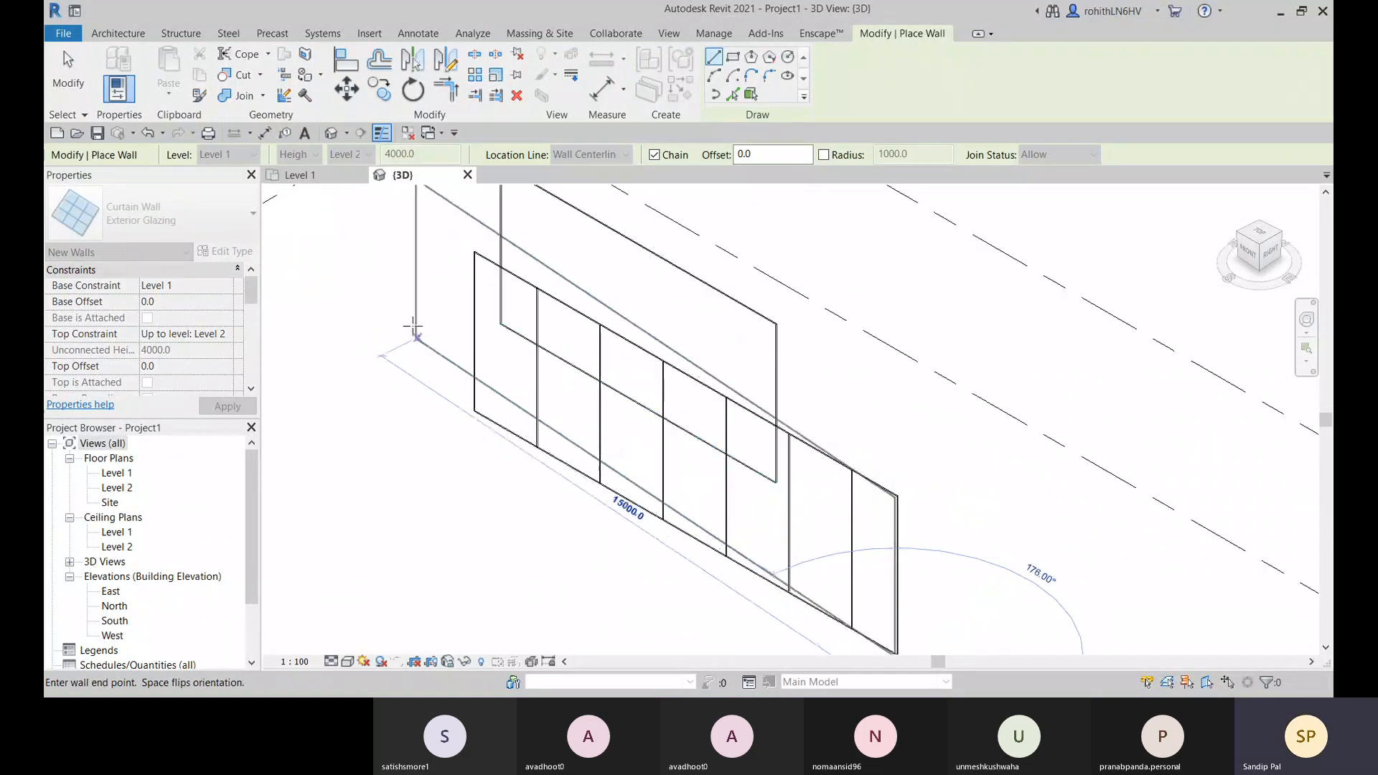
right_click(409, 305)
left_click(432, 320)
middle_click_drag(563, 402, 565, 373)
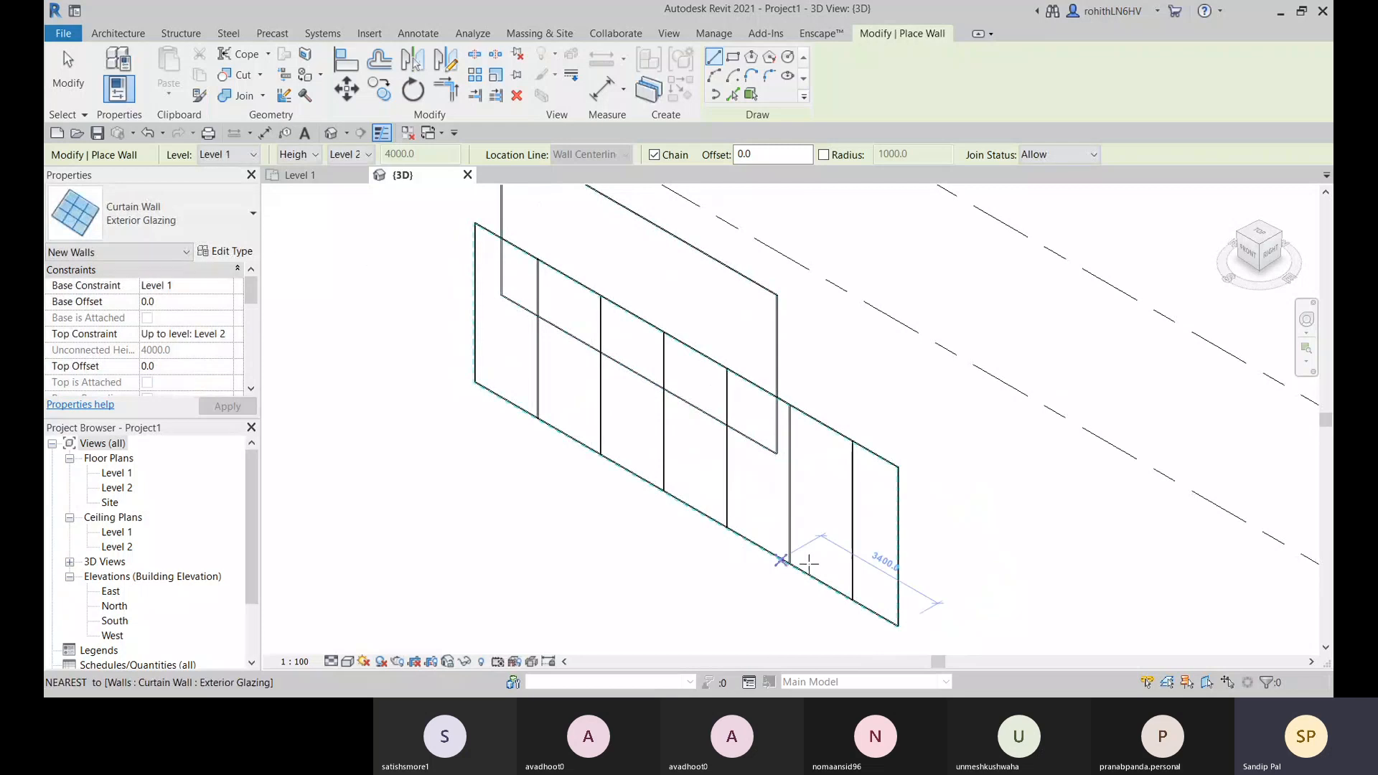
right_click(396, 356)
left_click(423, 357)
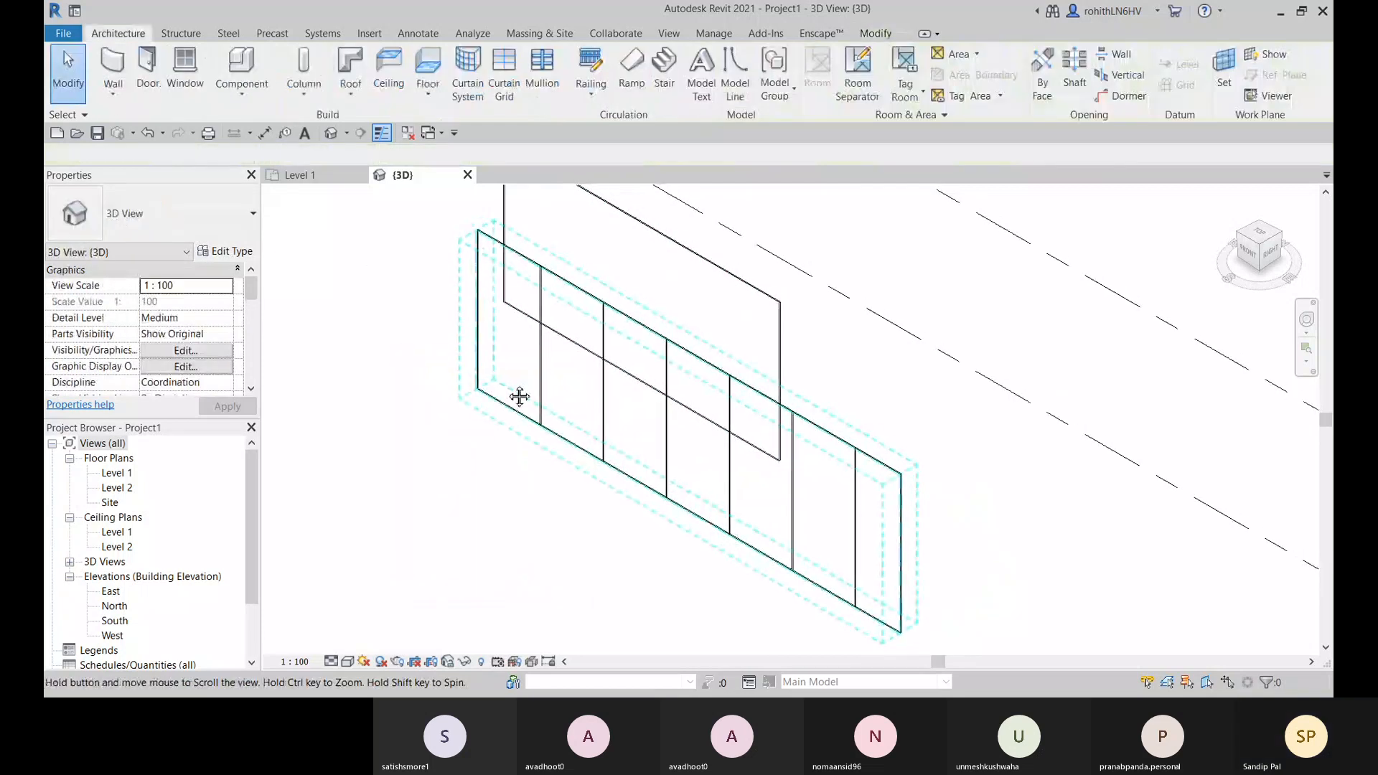
Set the Horizontal Grid spacing of the Exterior Glazing wall's type to 2000
left_click(513, 392)
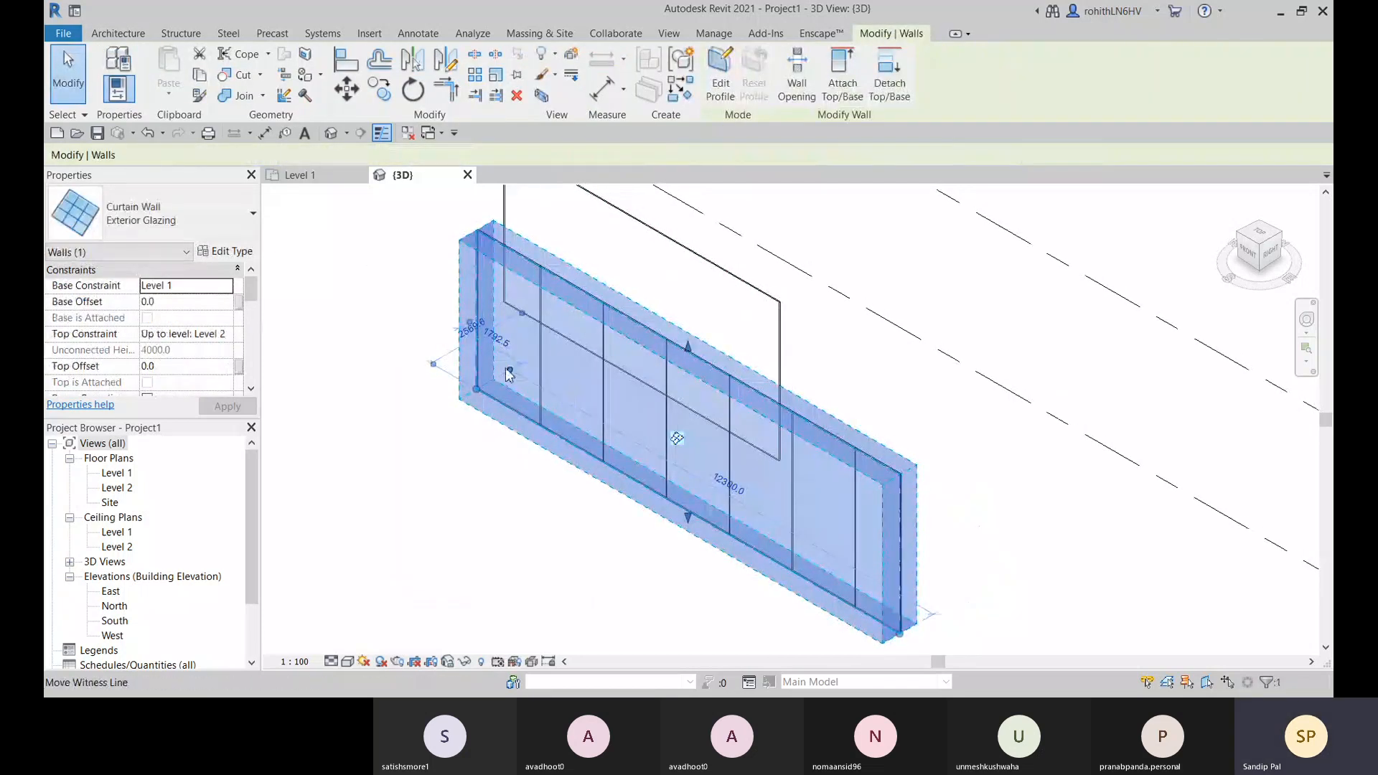
left_click(224, 250)
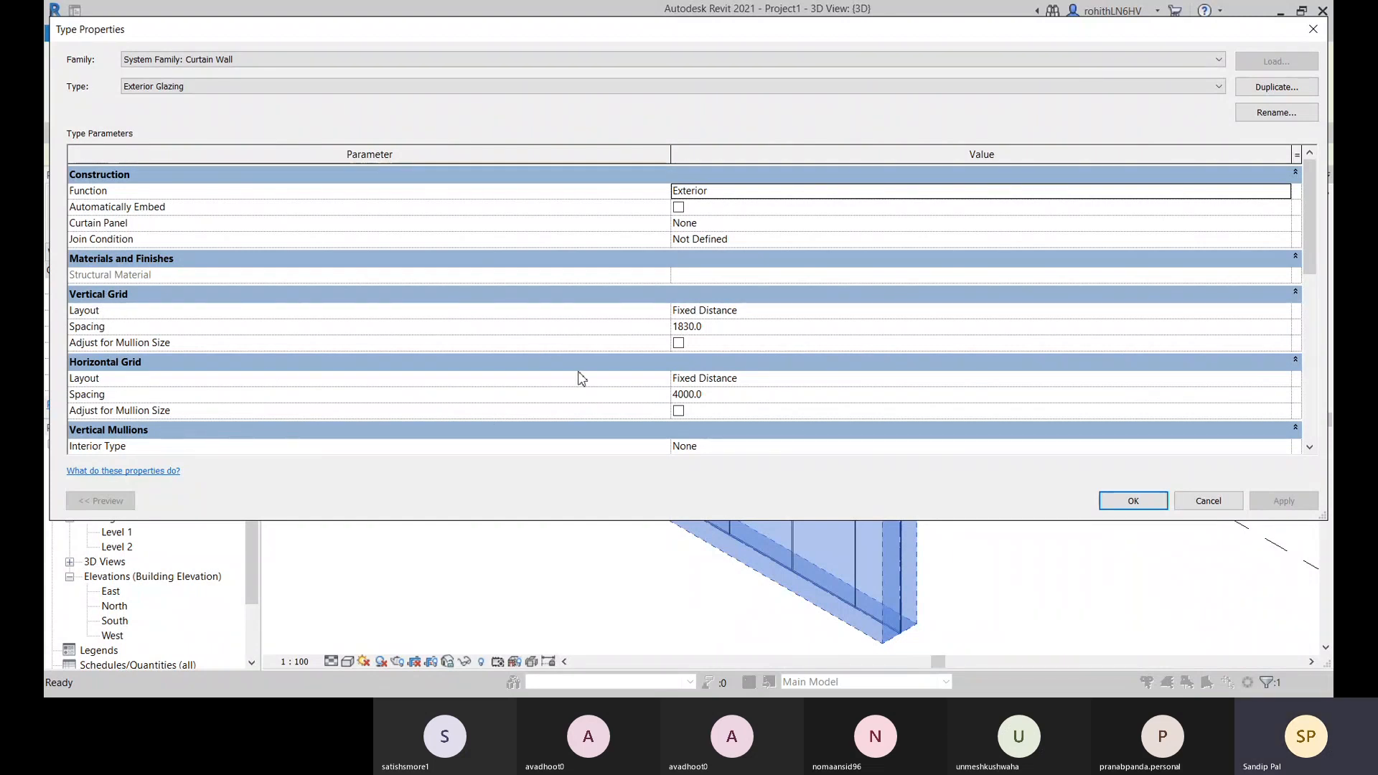
left_click(700, 396)
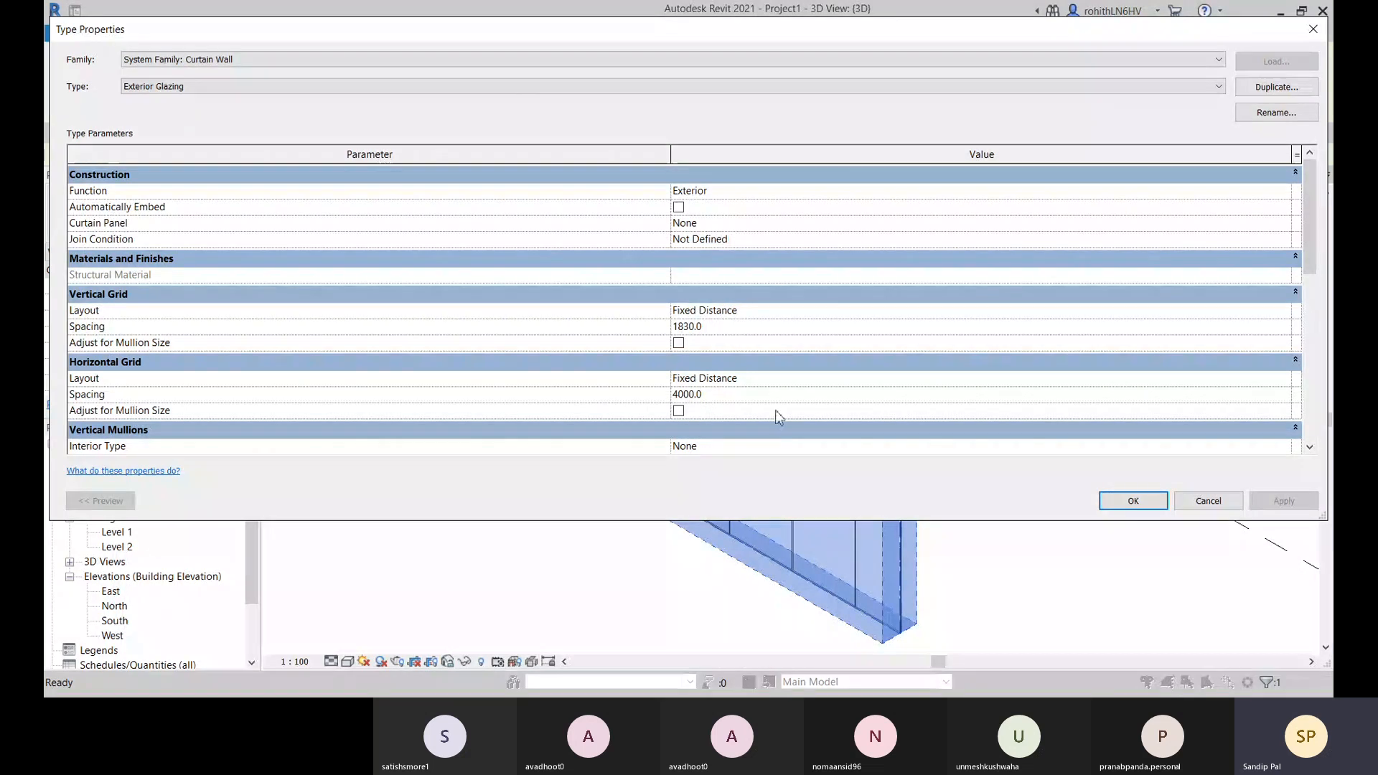
left_click_drag(698, 396, 635, 395)
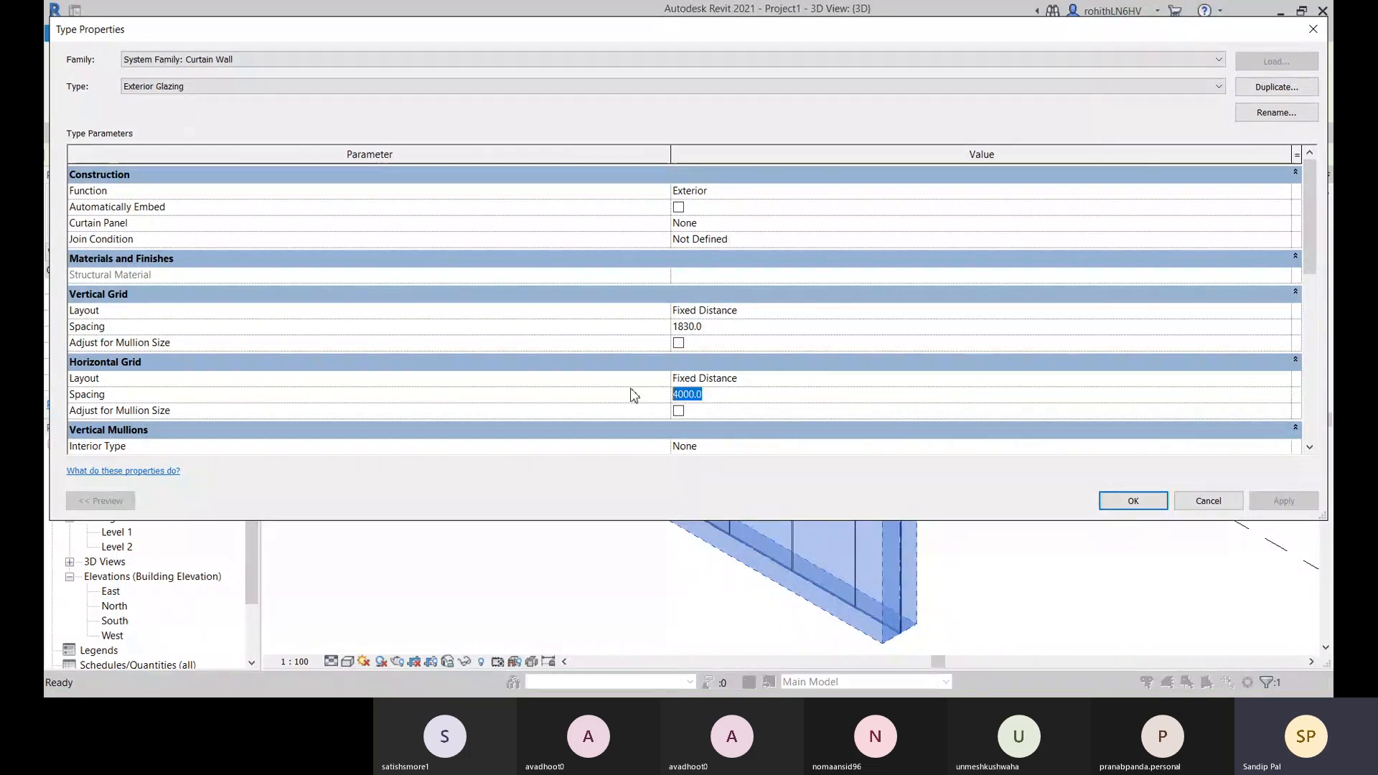
type("2")
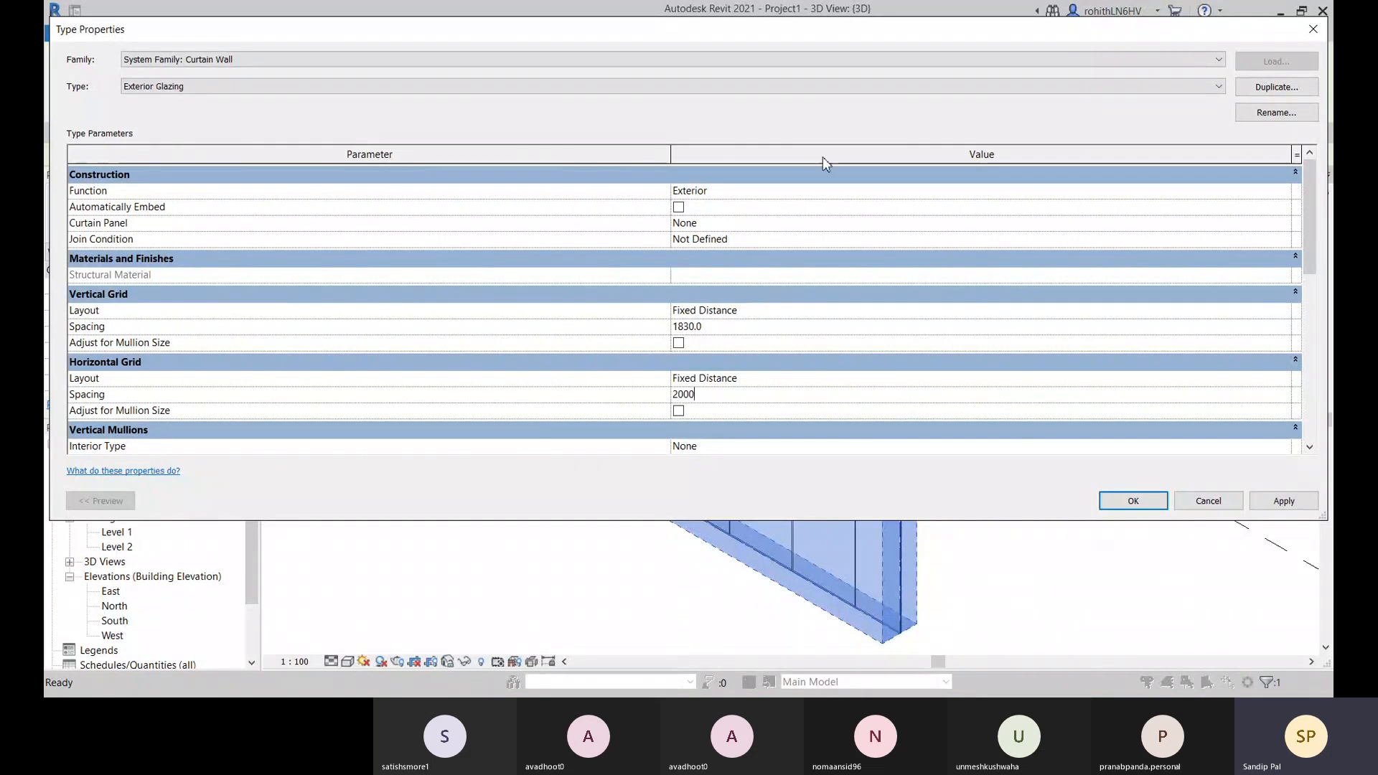
left_click_drag(798, 36, 642, 20)
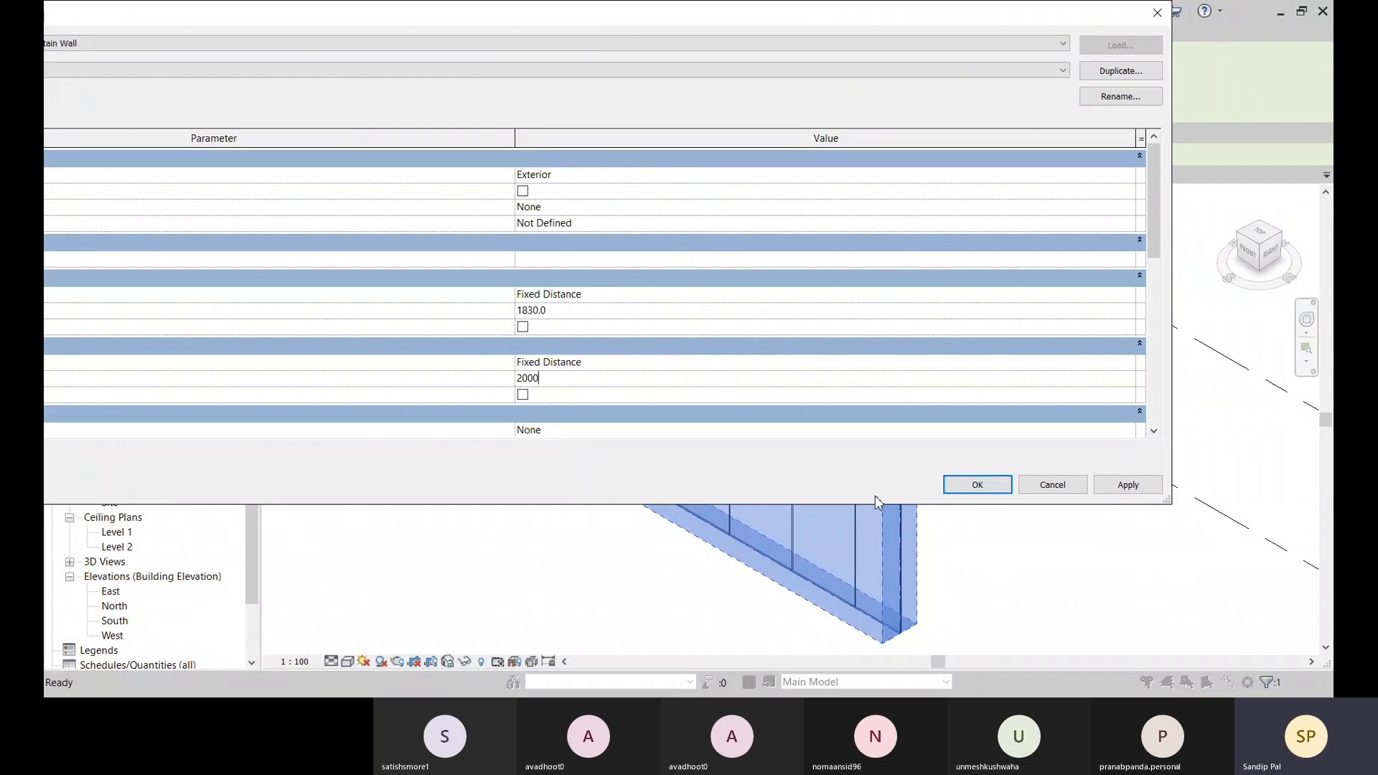
left_click(978, 485)
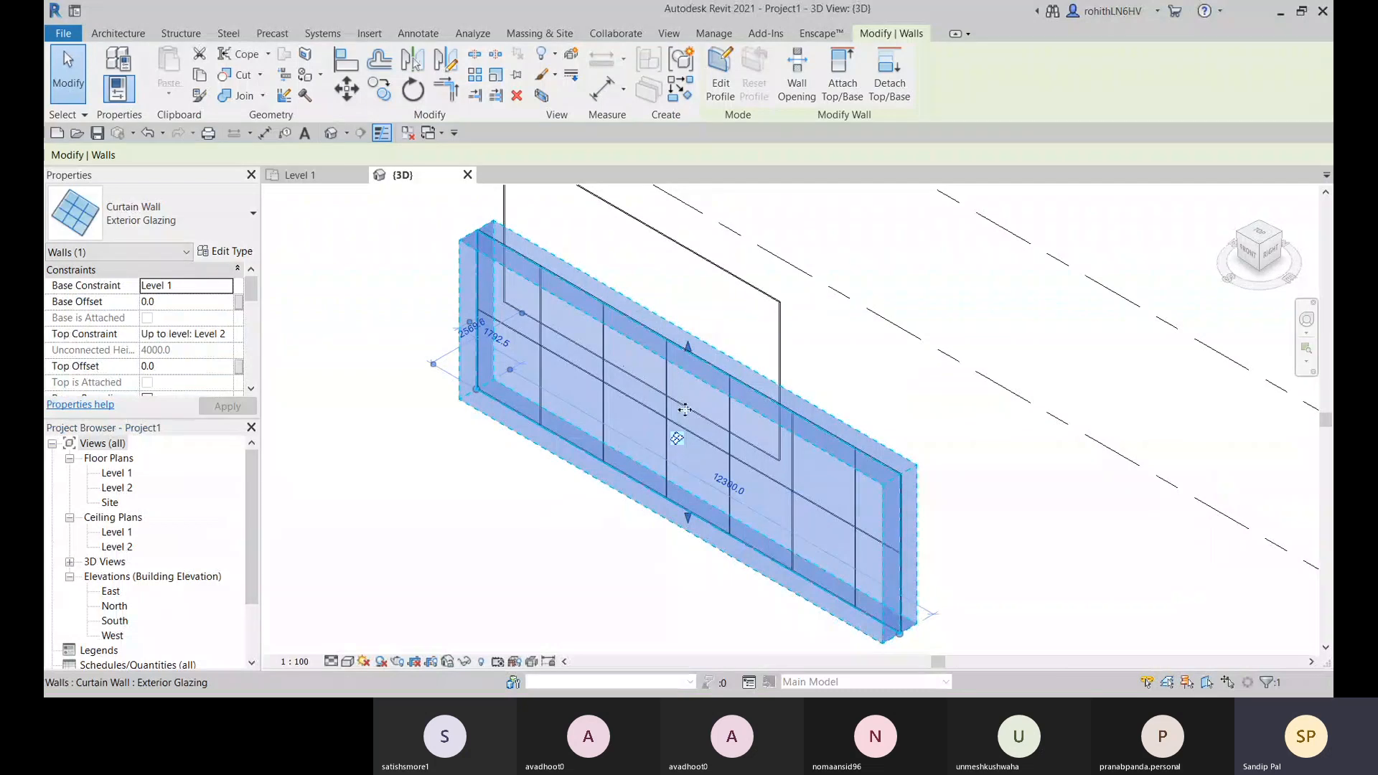
middle_click_drag(771, 459, 744, 452)
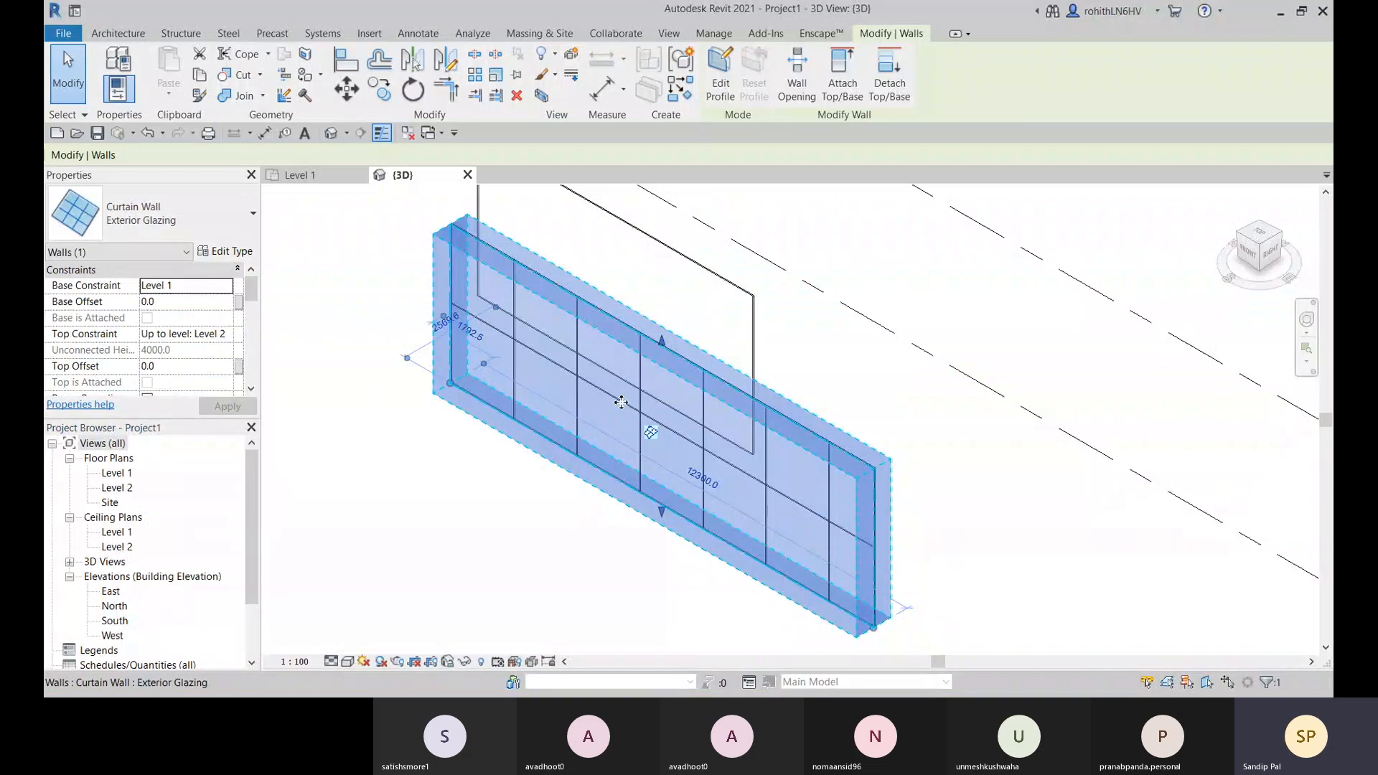
middle_click_drag(575, 428, 596, 436)
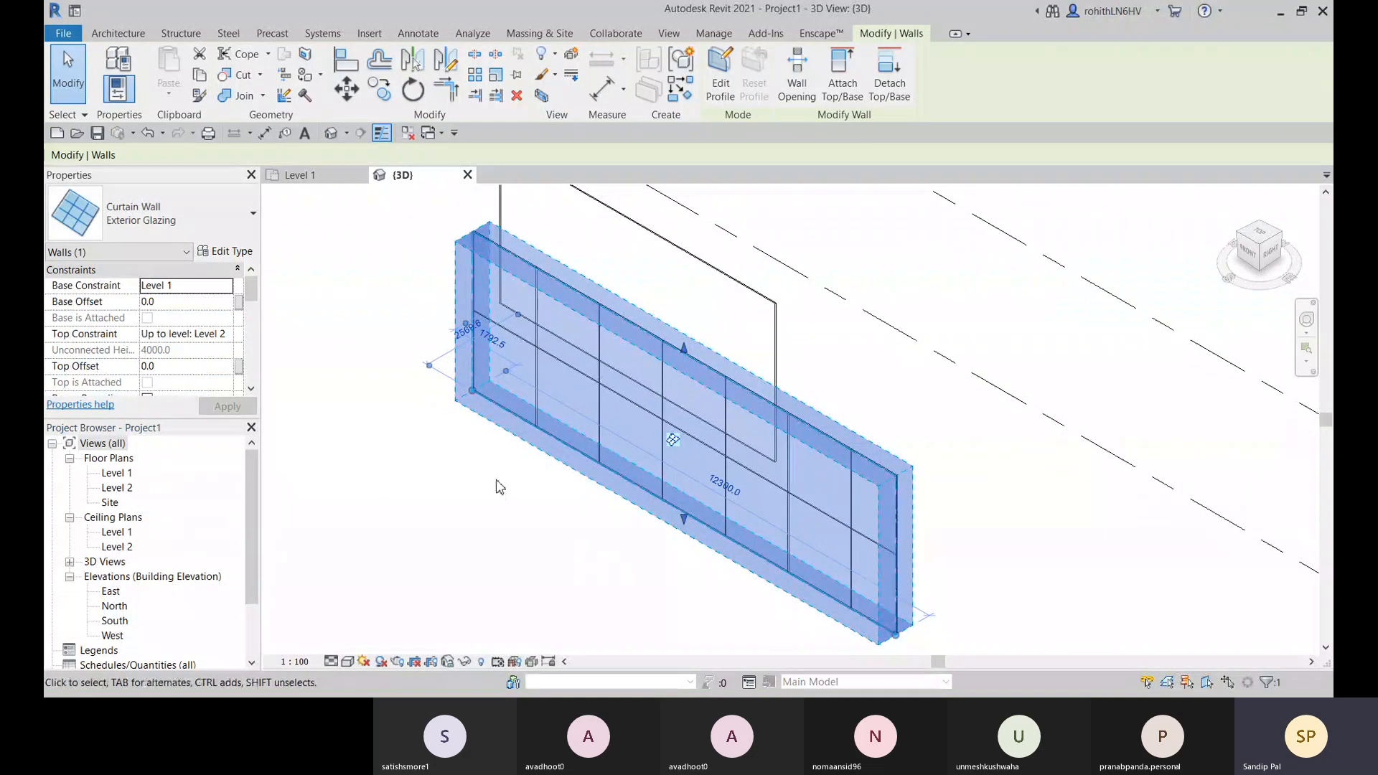
Draw a Storefront curtain wall about 12100 mm long in front of and parallel to the Exterior Glazing wall, and end the chain
left_click(452, 454)
middle_click_drag(509, 408, 517, 364)
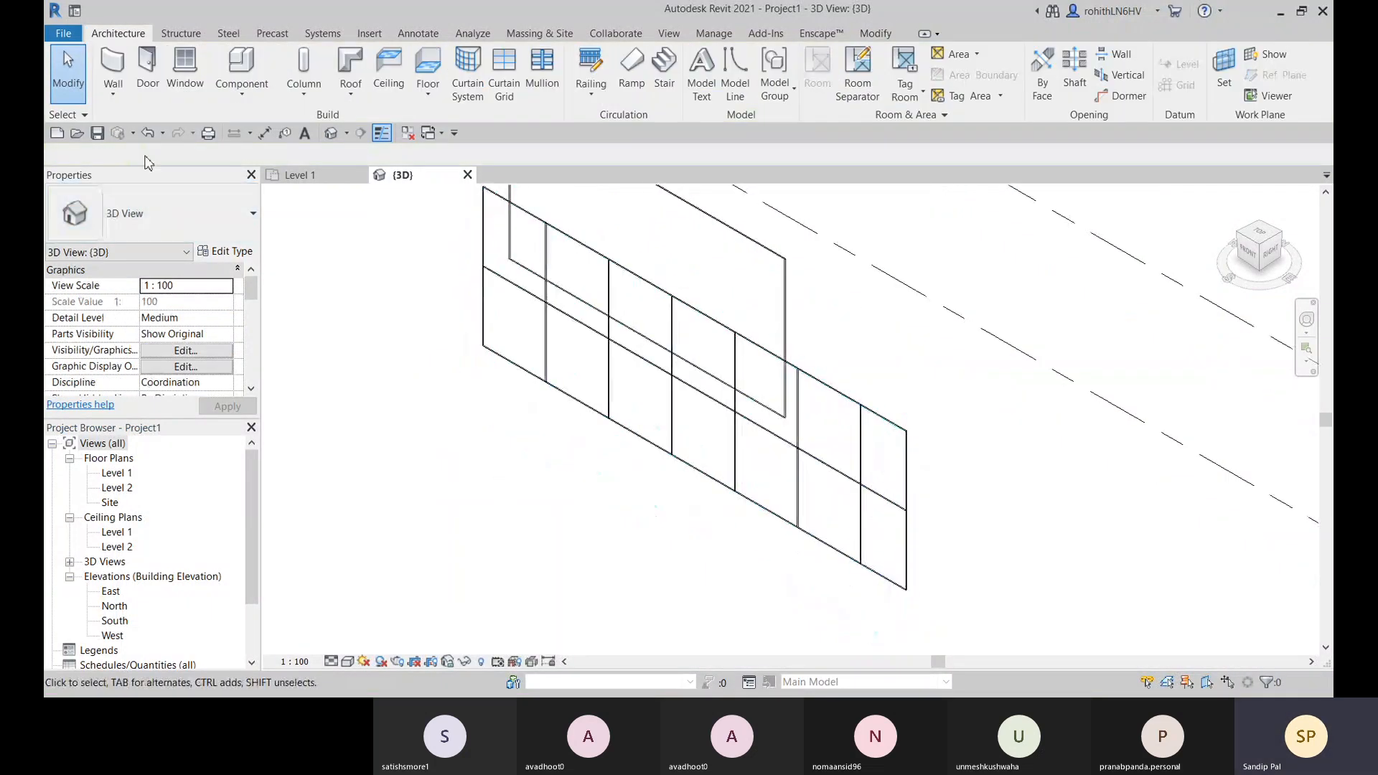
left_click(112, 95)
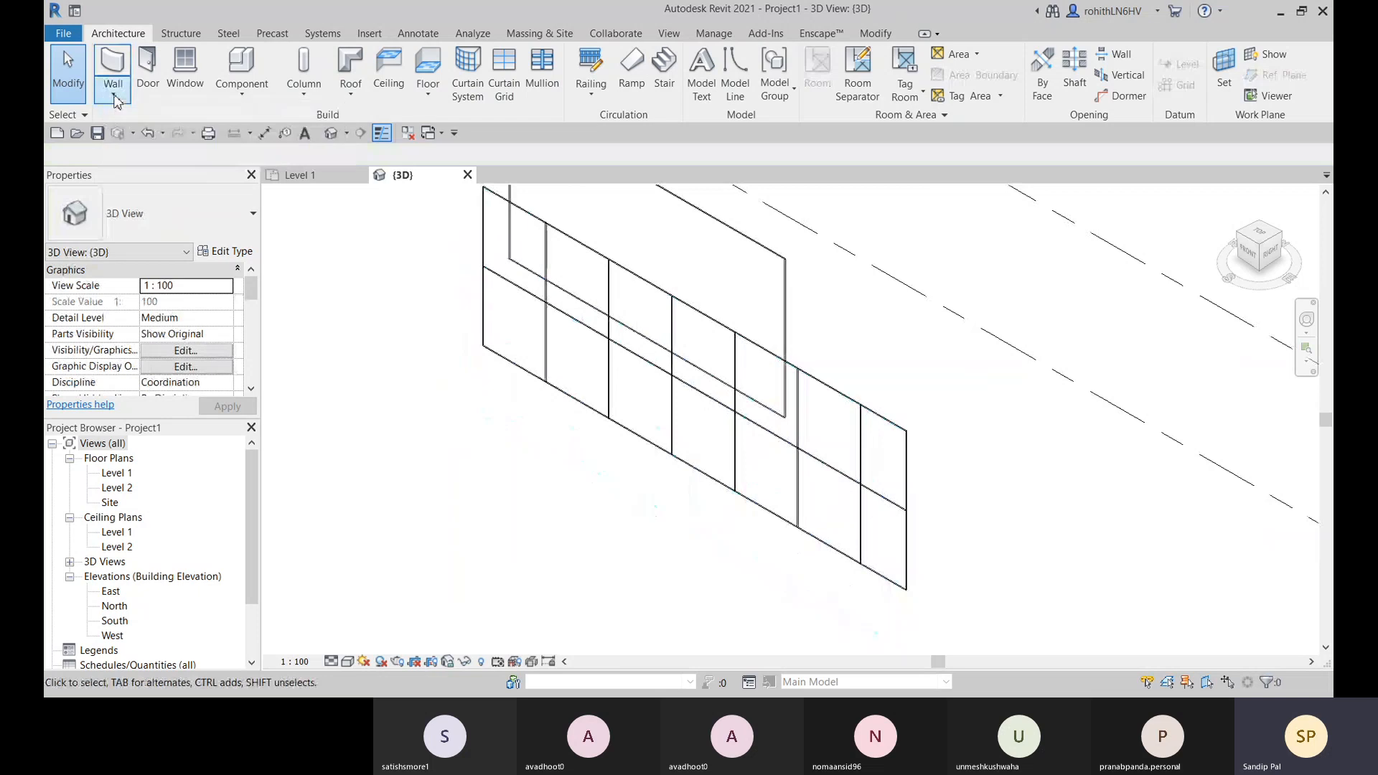
left_click(147, 122)
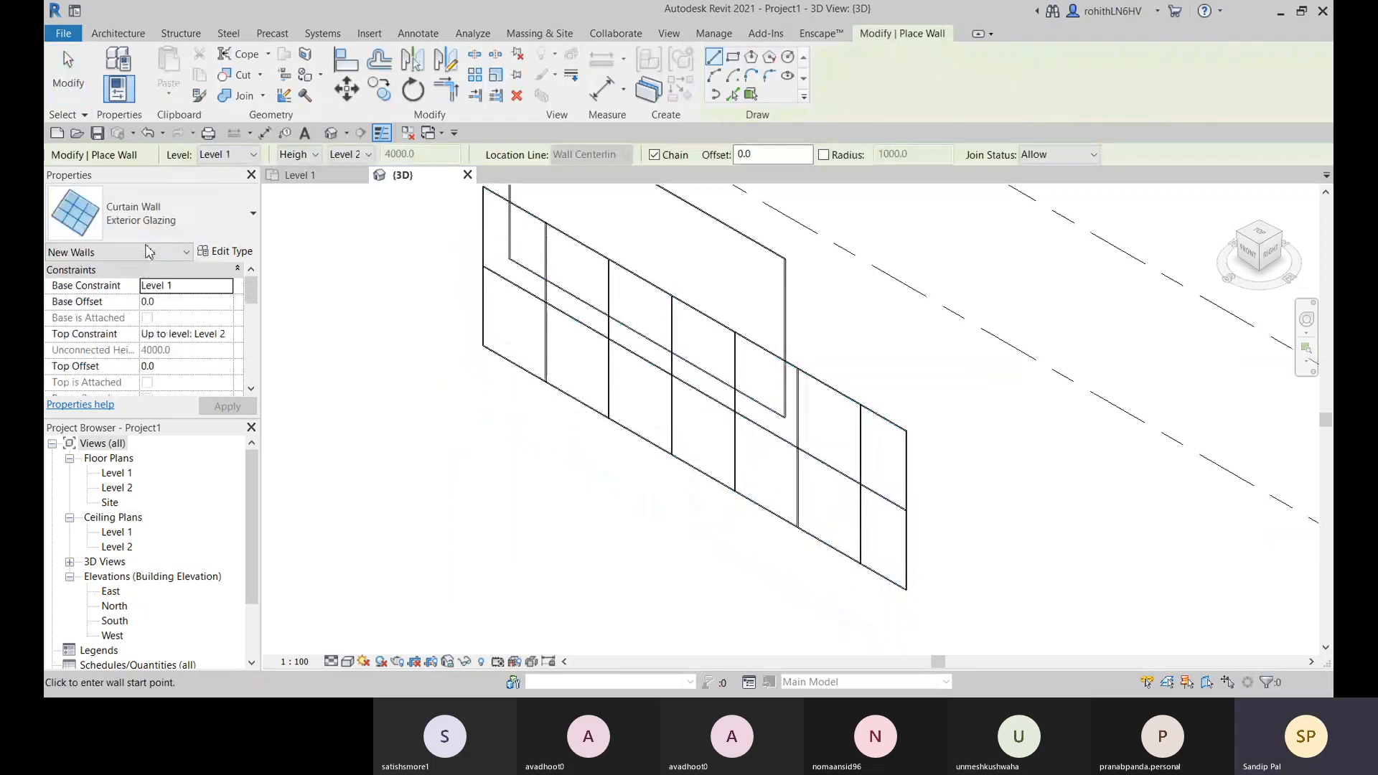
left_click(150, 228)
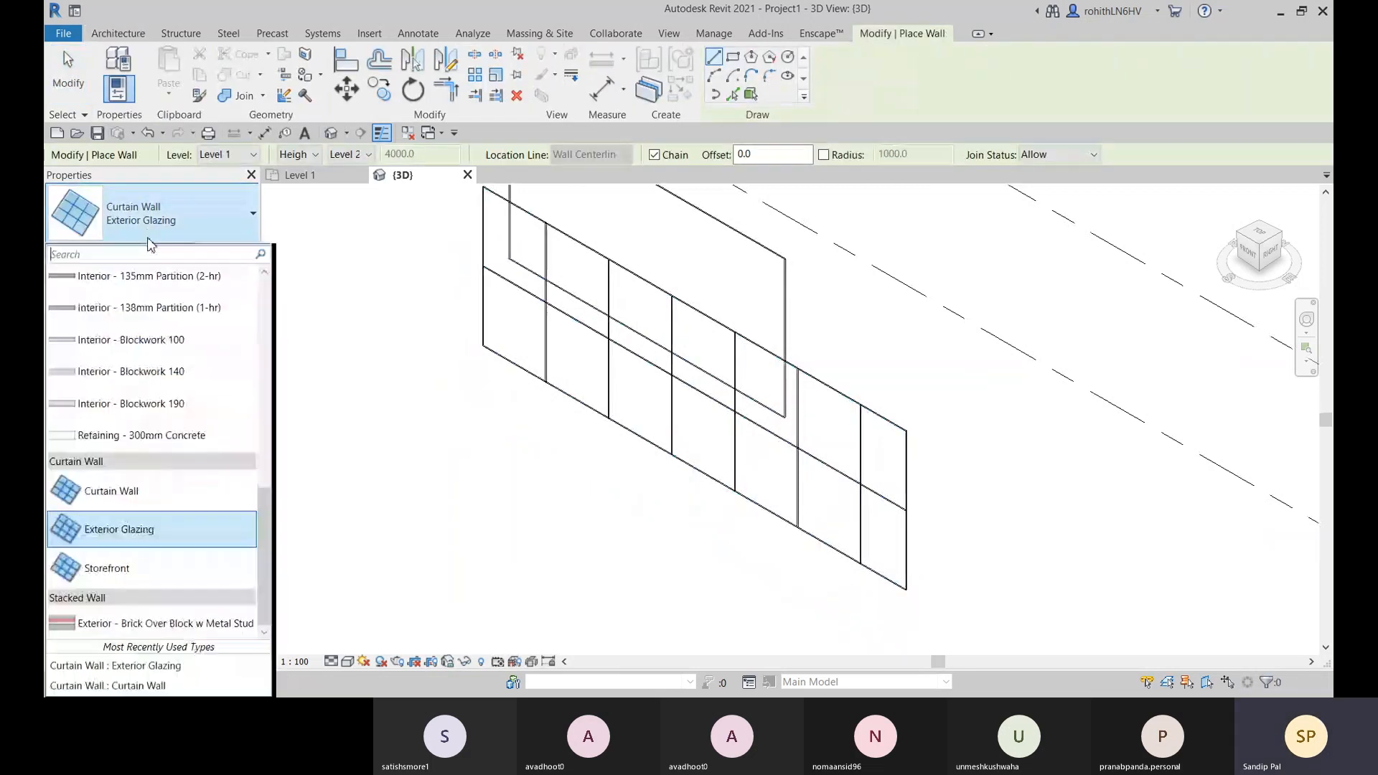
left_click(124, 570)
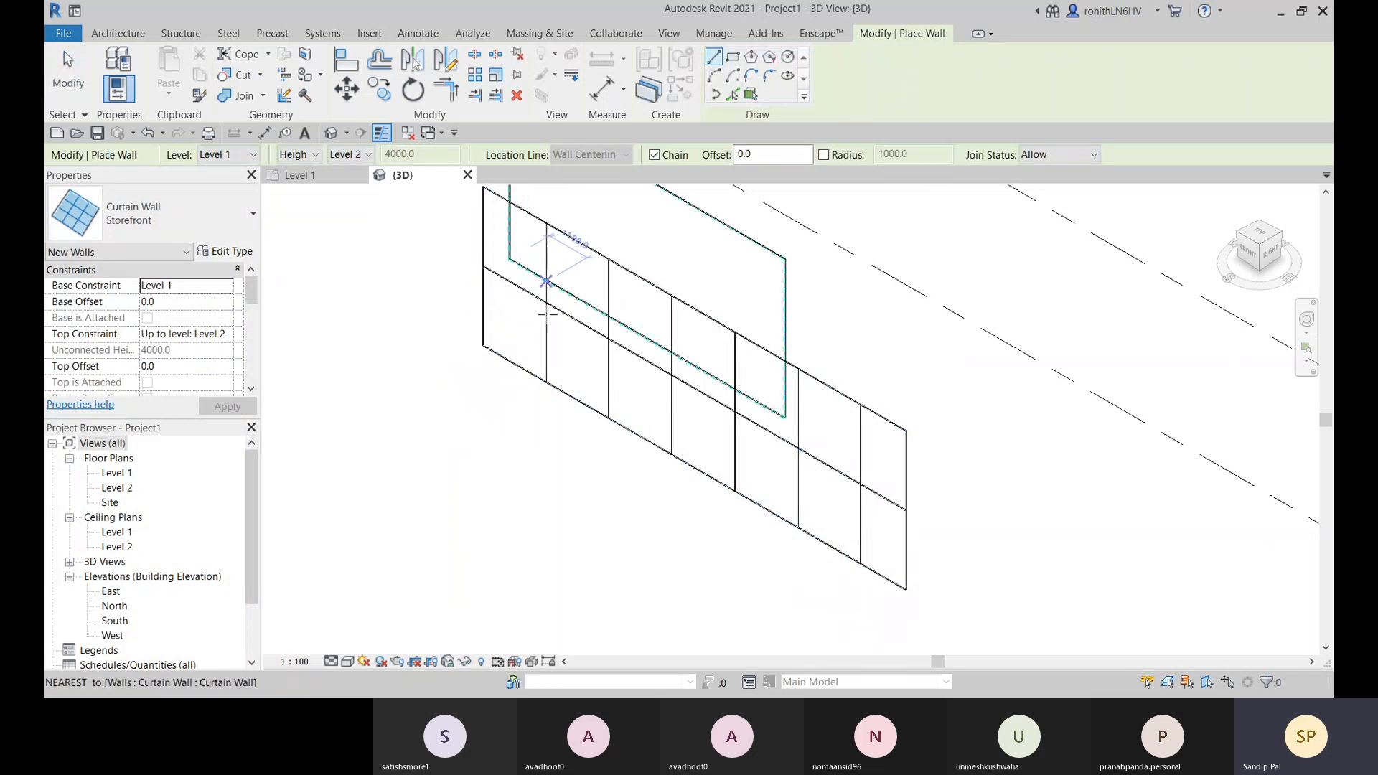
middle_click_drag(430, 471, 446, 470)
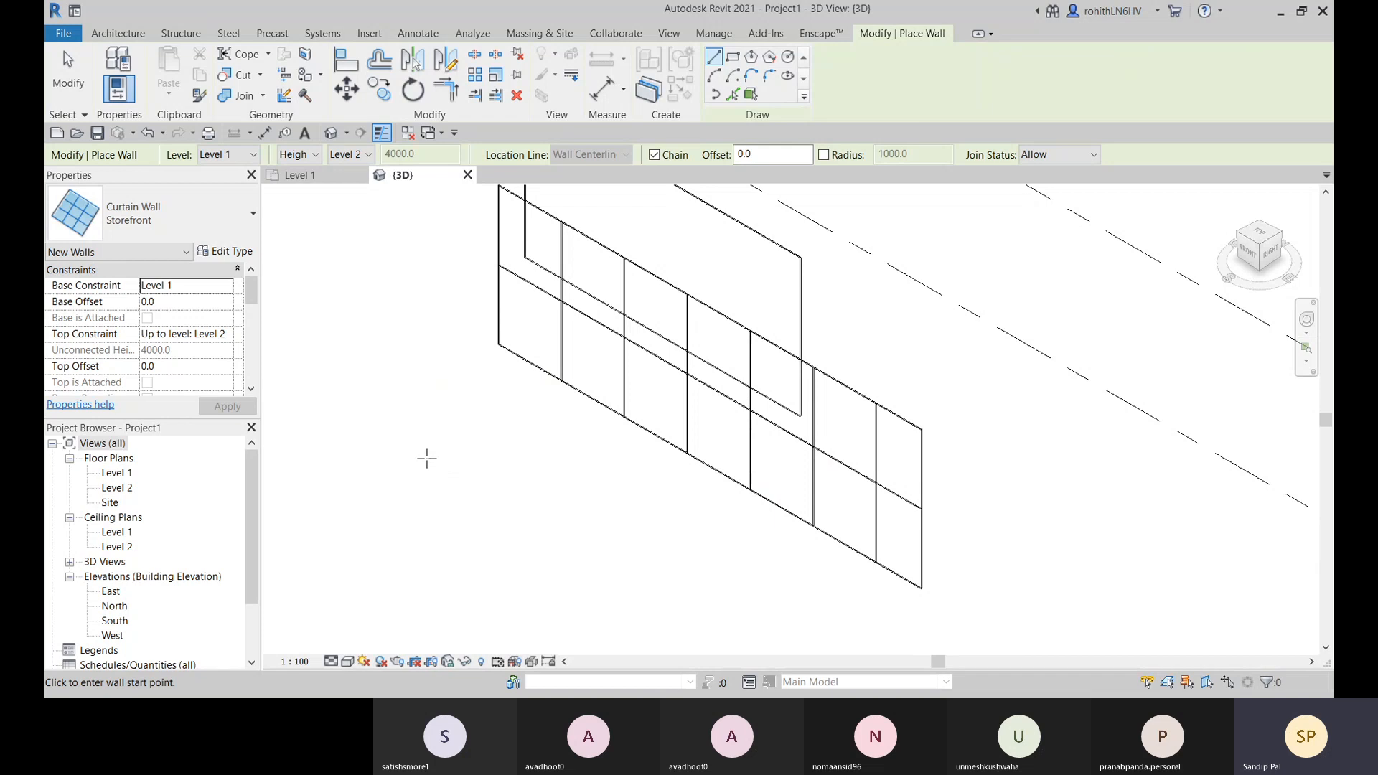
left_click(468, 397)
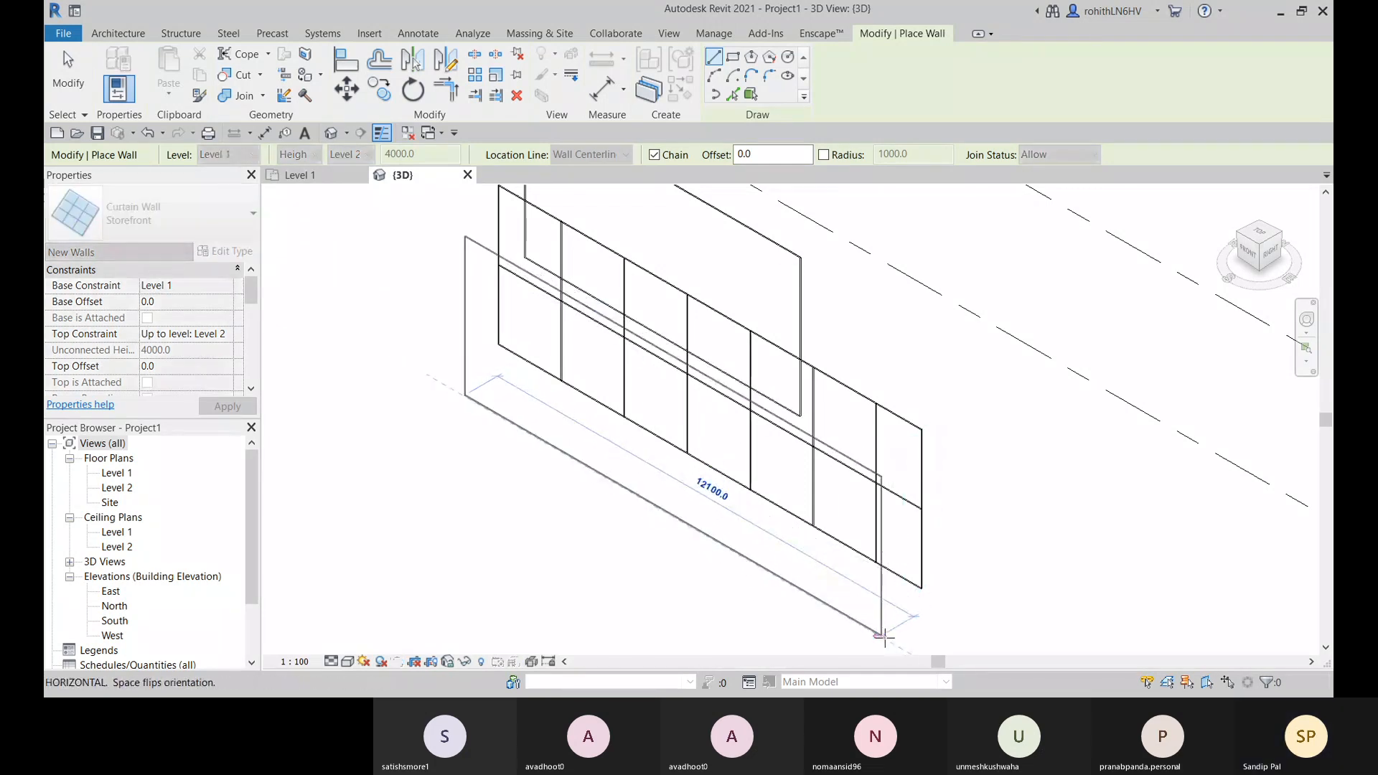
left_click(884, 636)
right_click(363, 418)
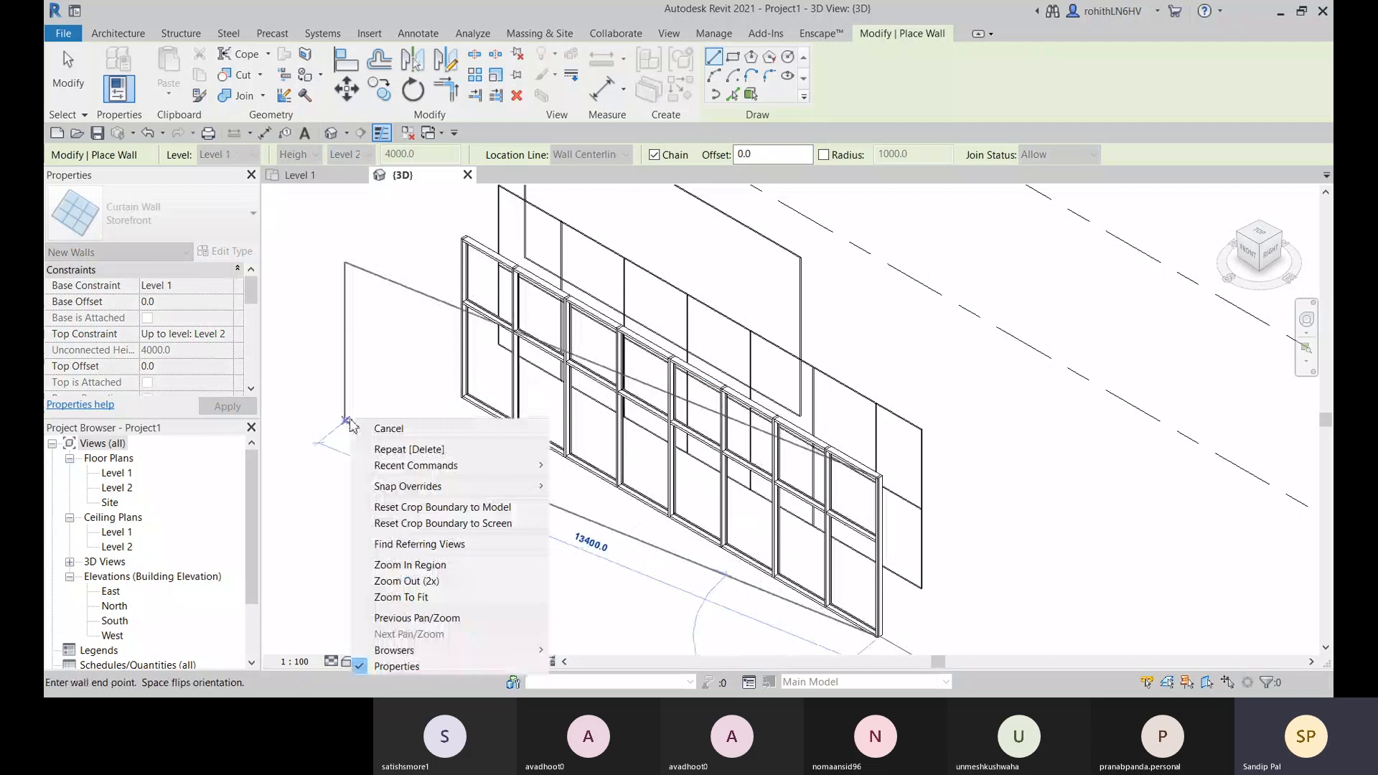
left_click(387, 428)
right_click(388, 320)
left_click(410, 328)
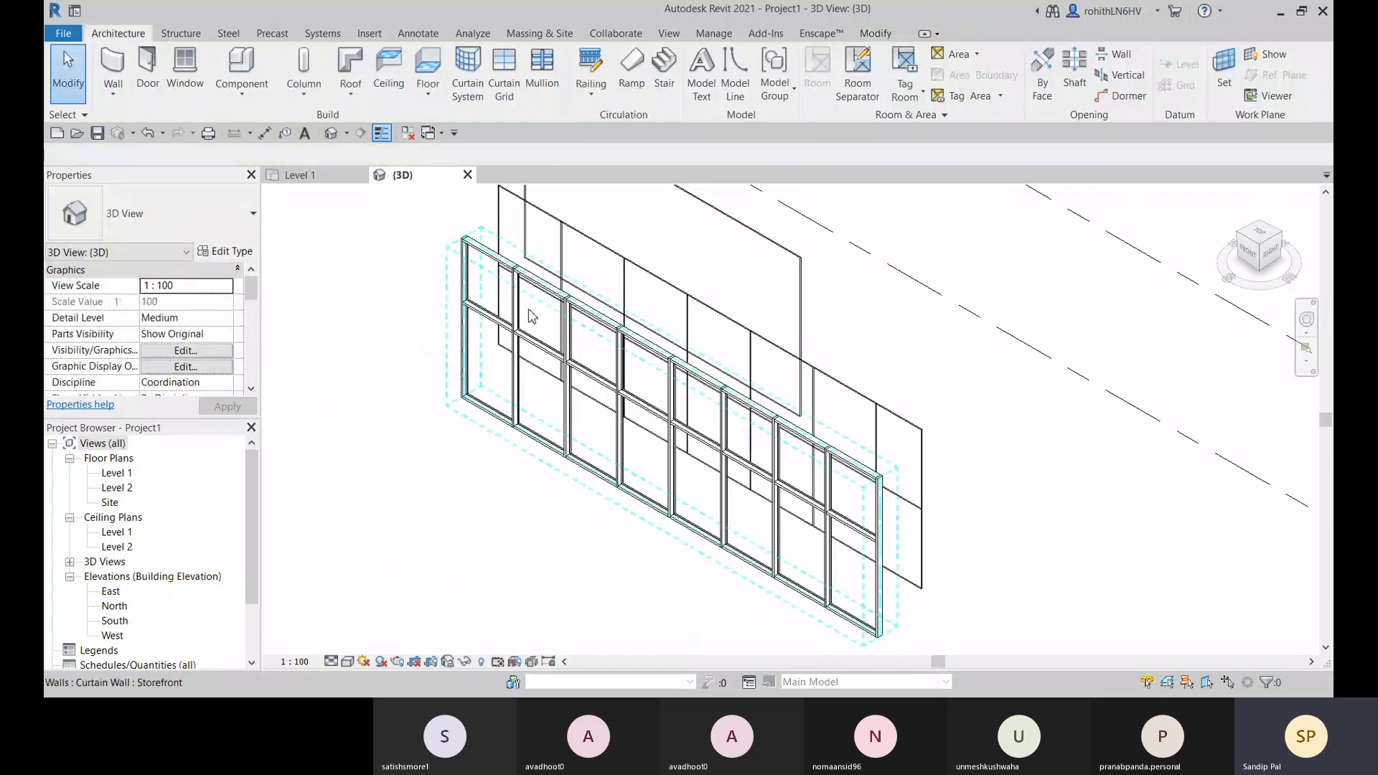
Examine the first upper intermediate vertical mullion of the Storefront wall, its join toggles and how it meets the top mullions
left_click(521, 314)
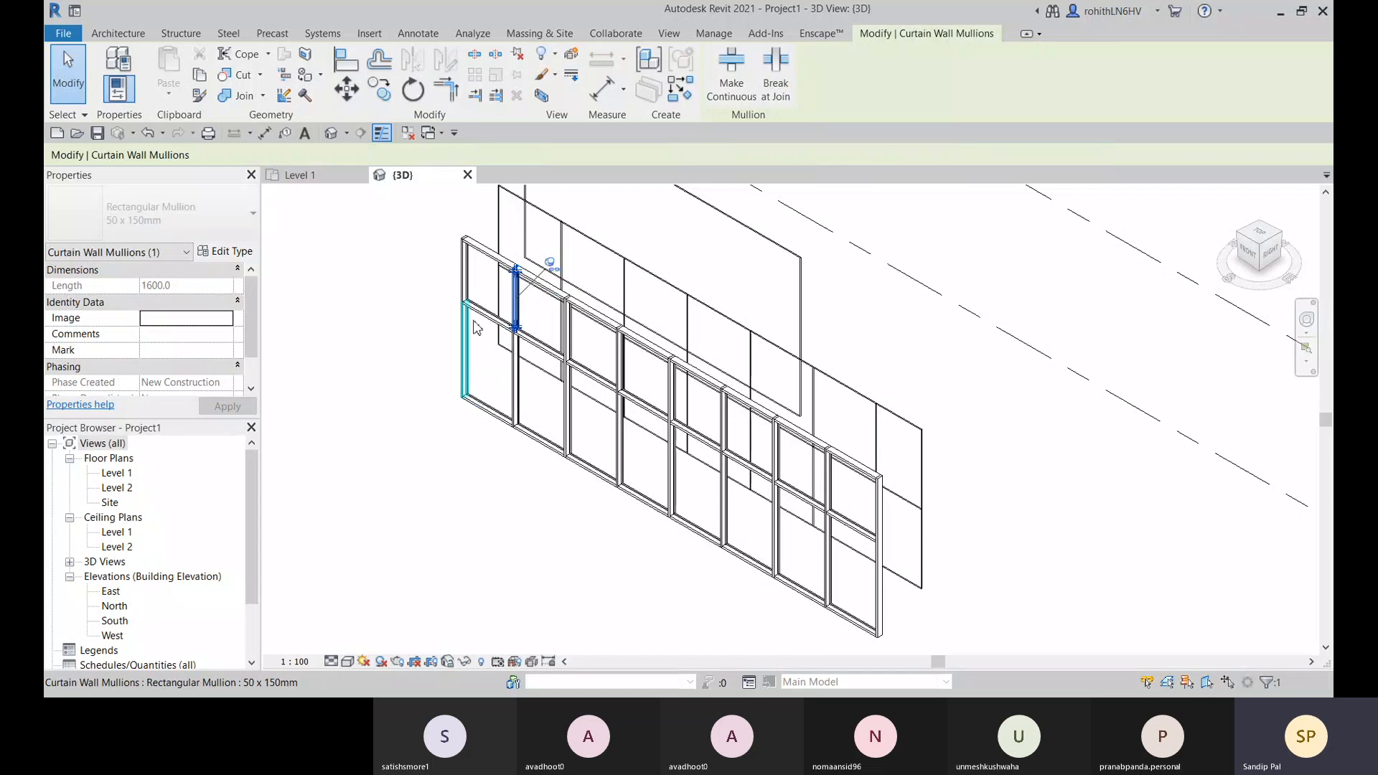
scroll(550, 266, "up", 3)
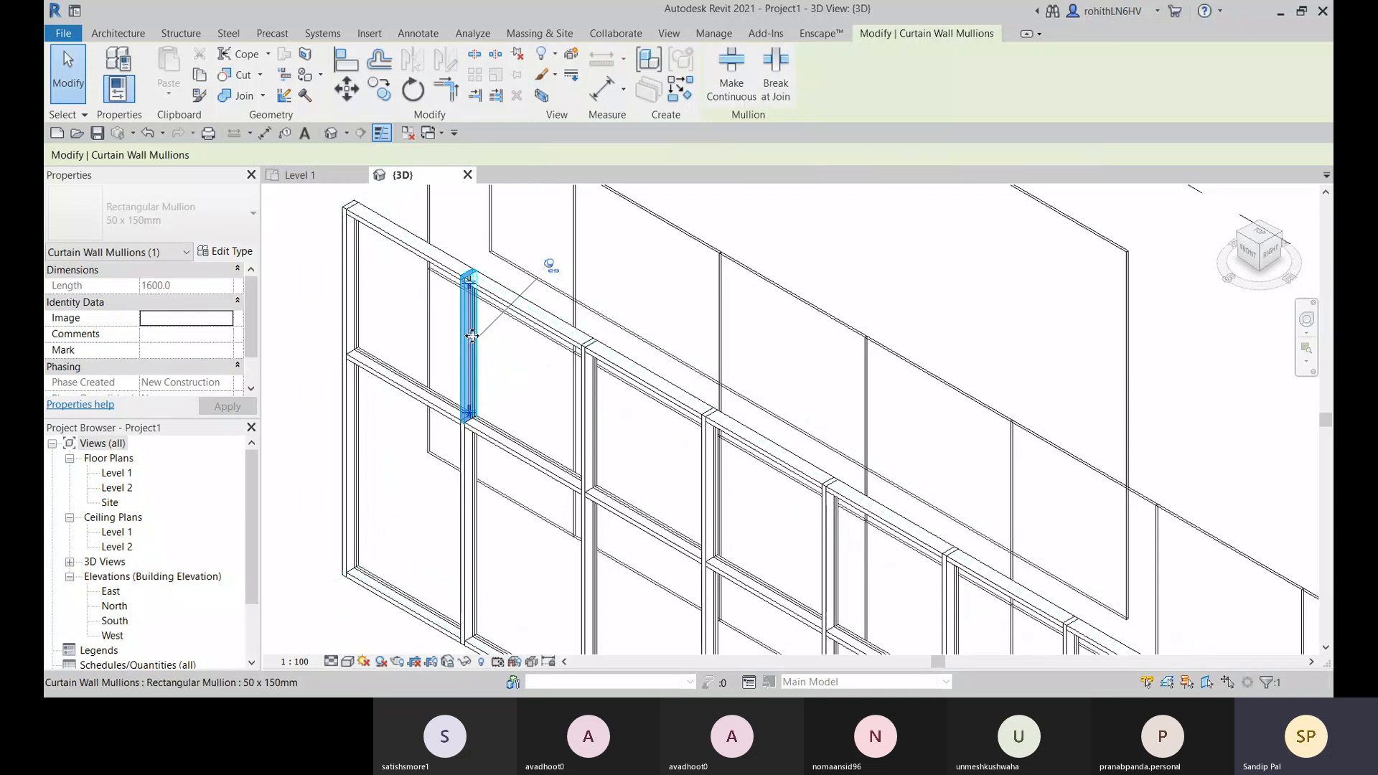
left_click_drag(449, 343, 393, 365)
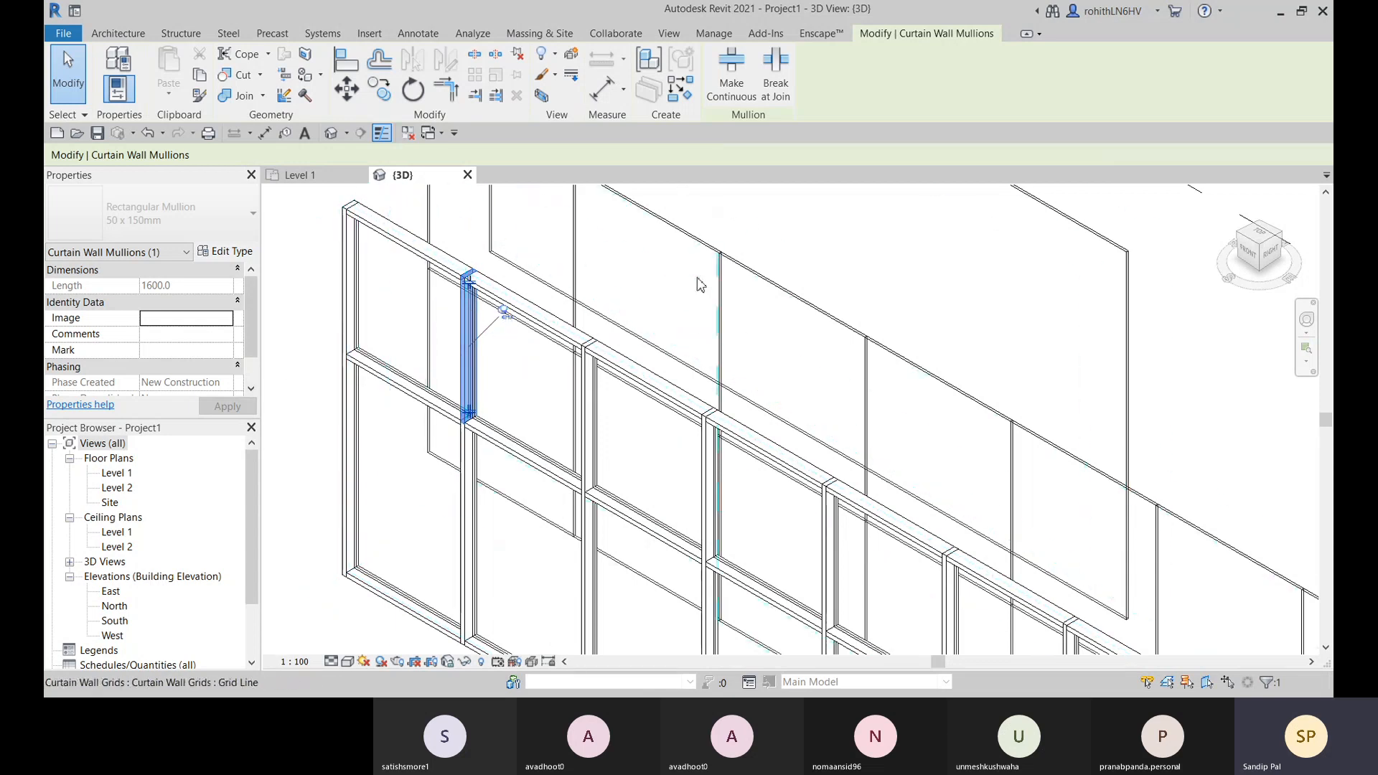
scroll(682, 308, "up", 2)
scroll(496, 288, "up", 3)
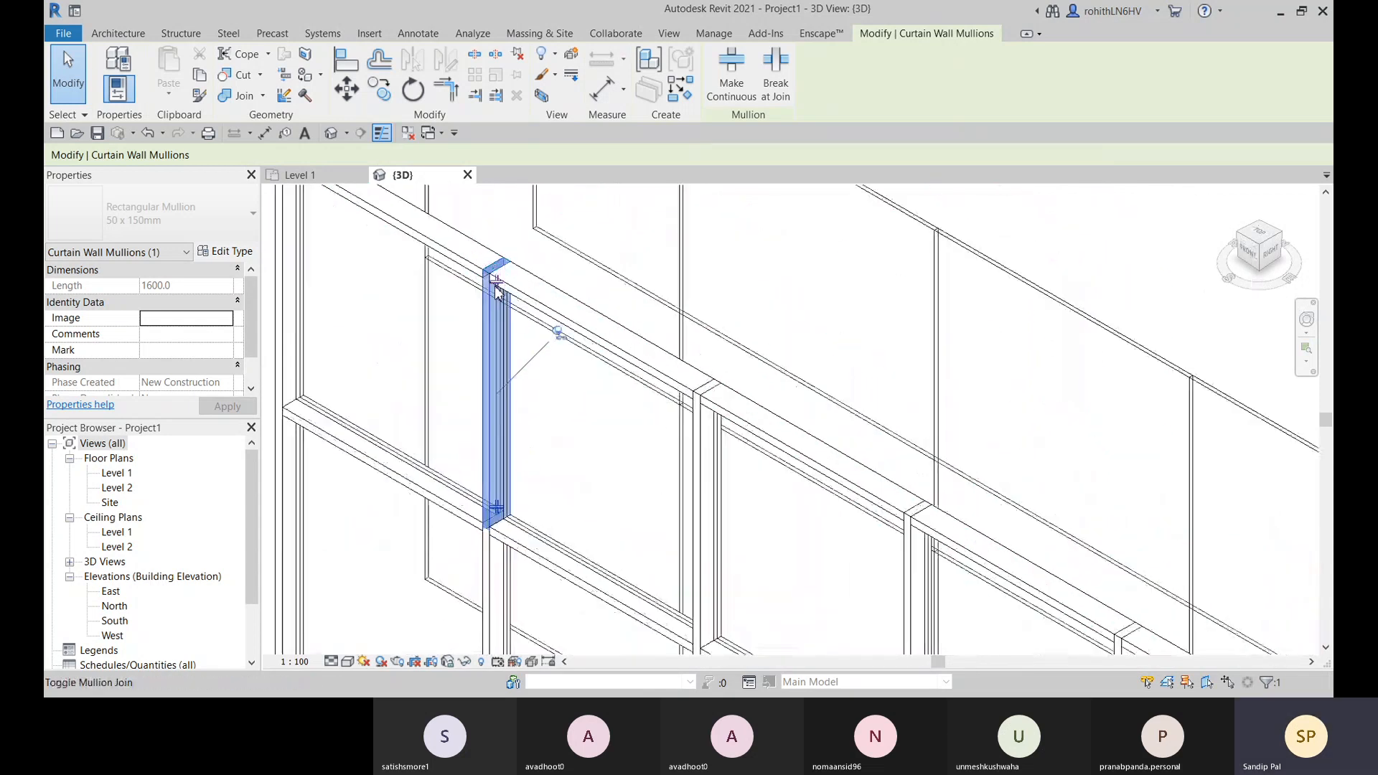
scroll(495, 287, "up", 3)
scroll(507, 277, "up", 1)
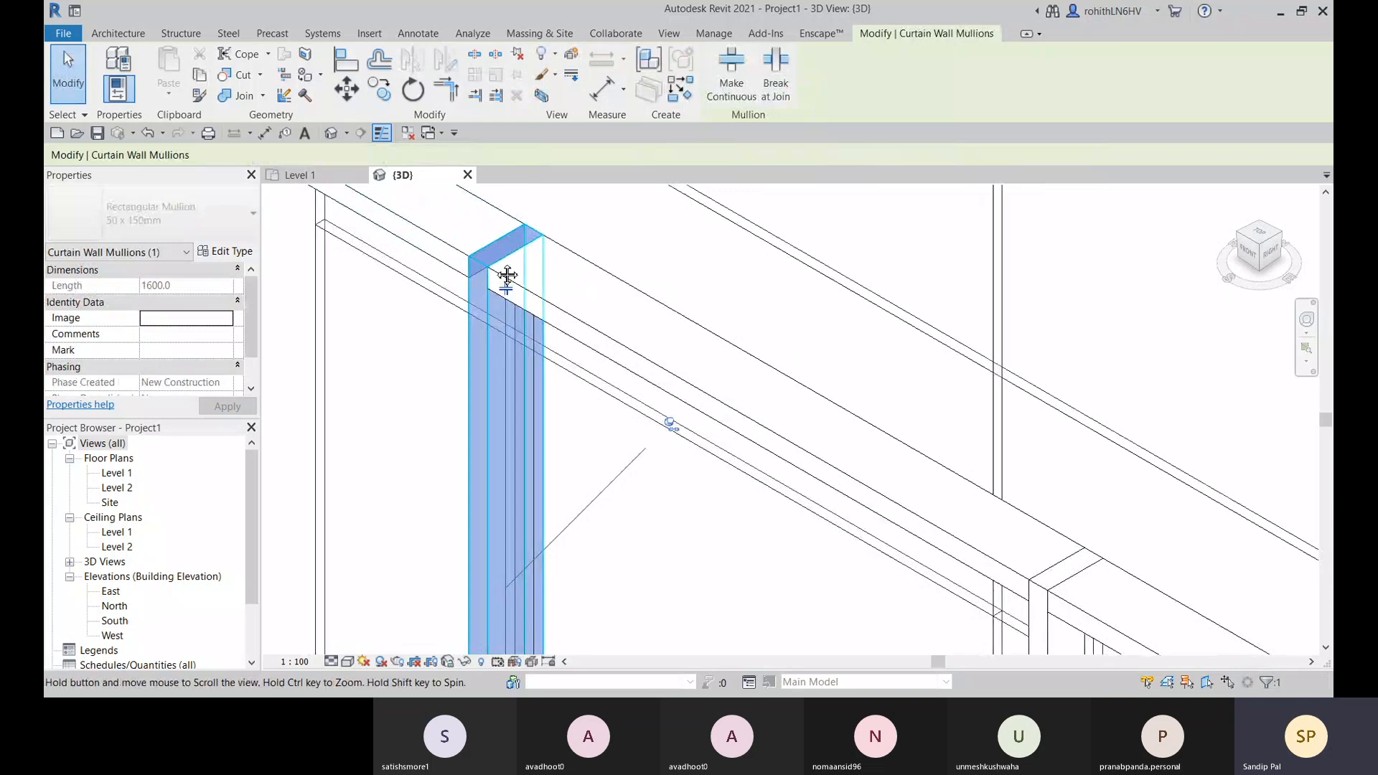
scroll(506, 277, "down", 4)
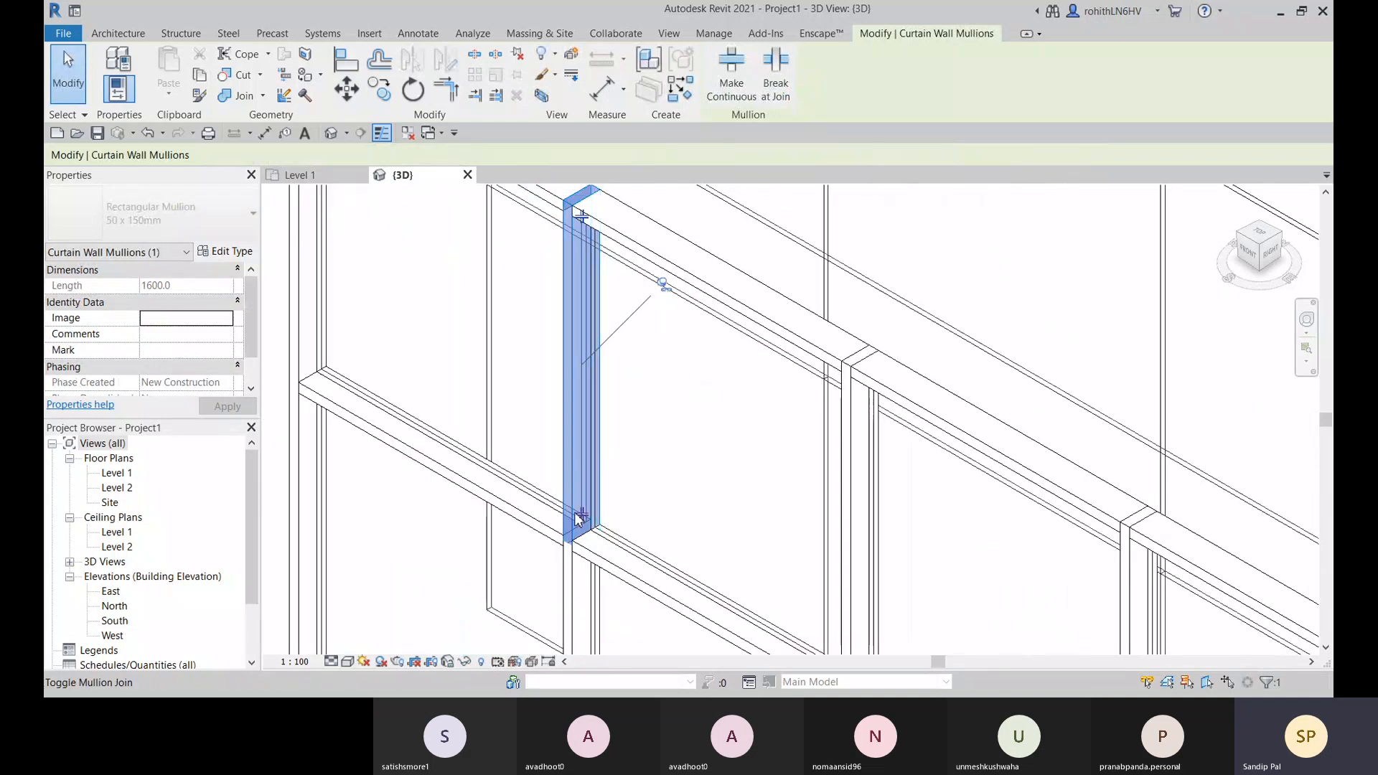
scroll(437, 477, "down", 1)
middle_click_drag(365, 444, 522, 377)
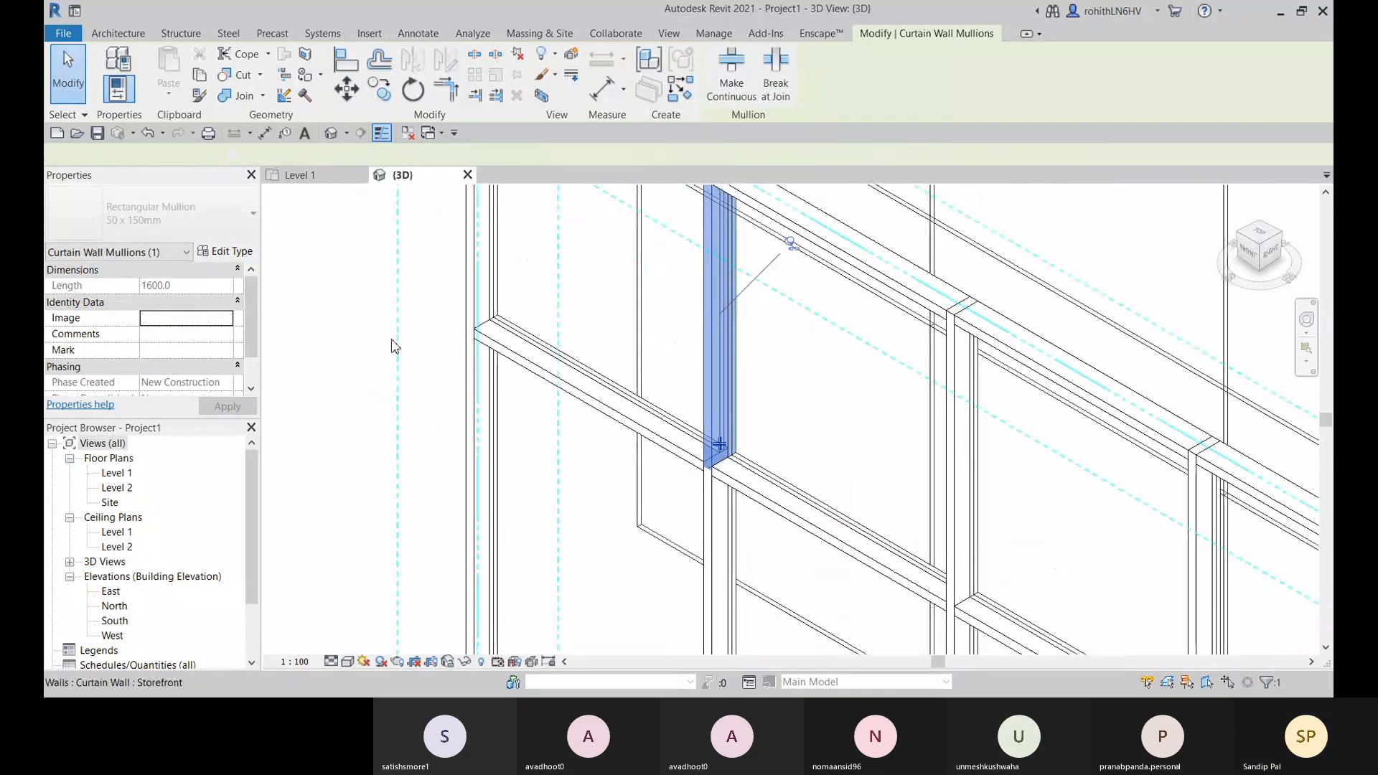
left_click(394, 347)
scroll(719, 479, "down", 2)
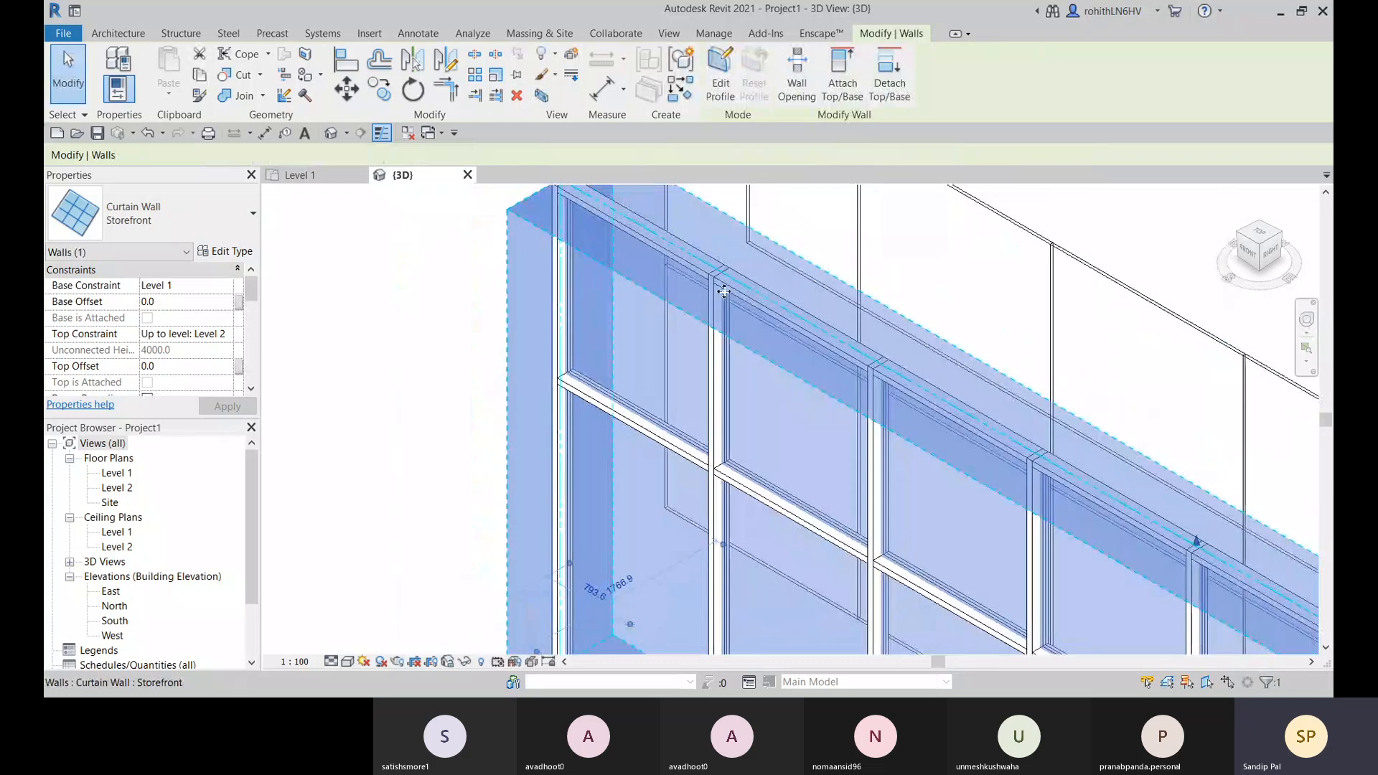
scroll(713, 281, "up", 1)
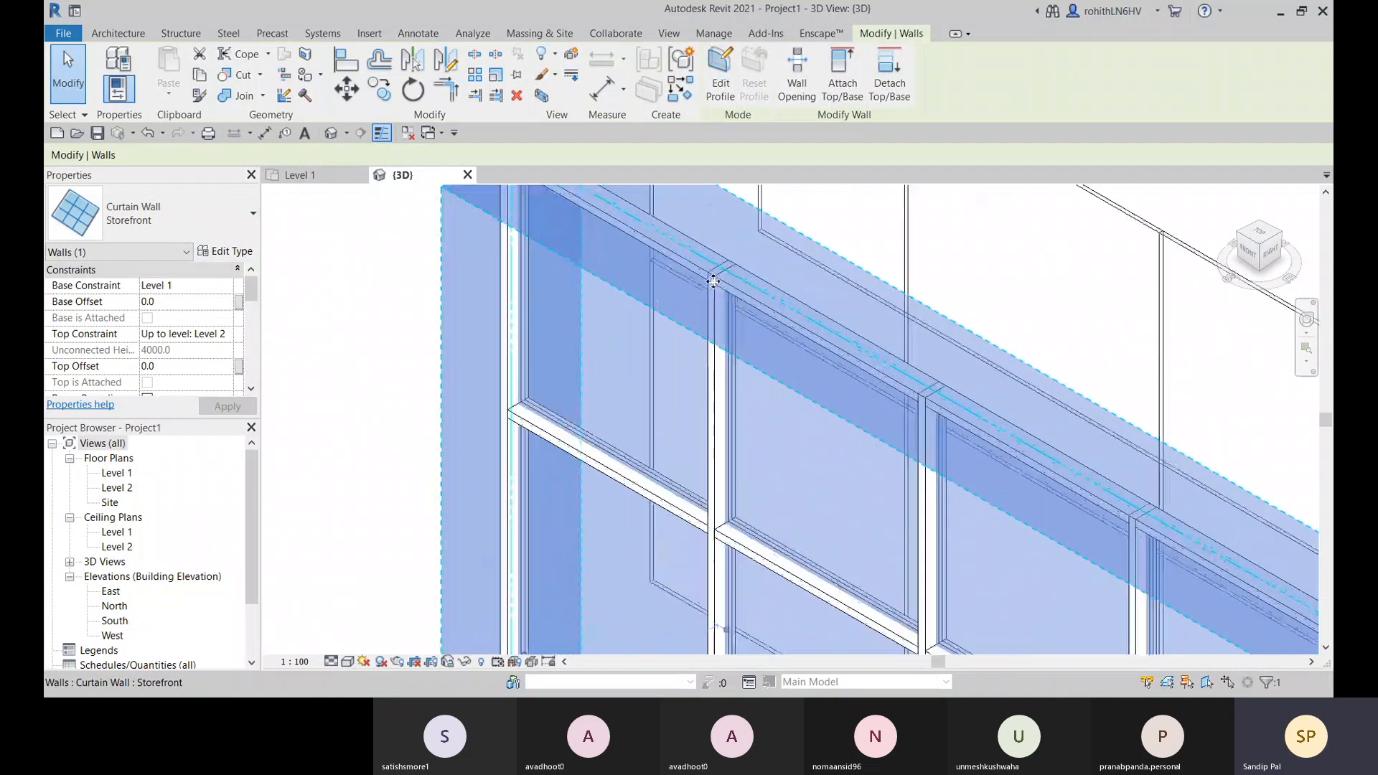
scroll(703, 279, "up", 1)
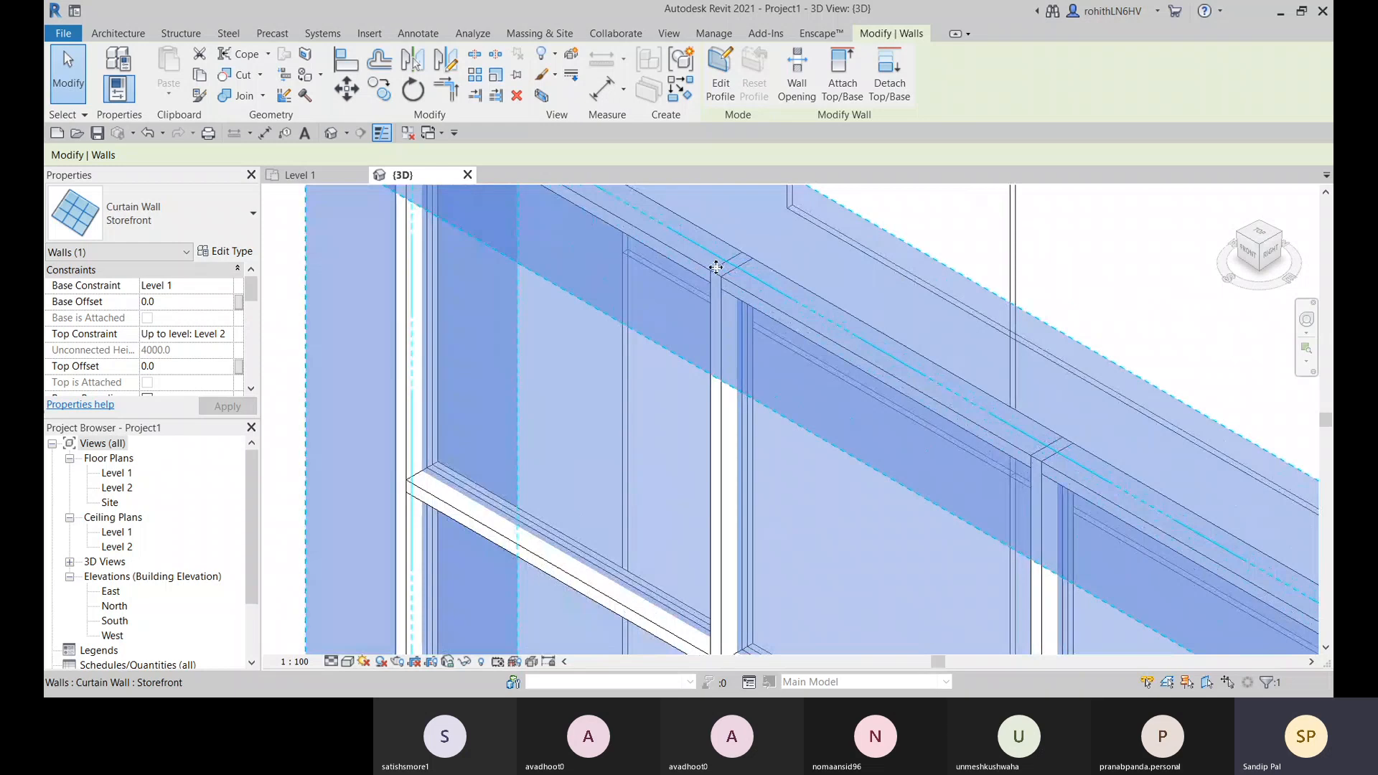
scroll(710, 286, "down", 2)
scroll(554, 441, "down", 2)
left_click(348, 247)
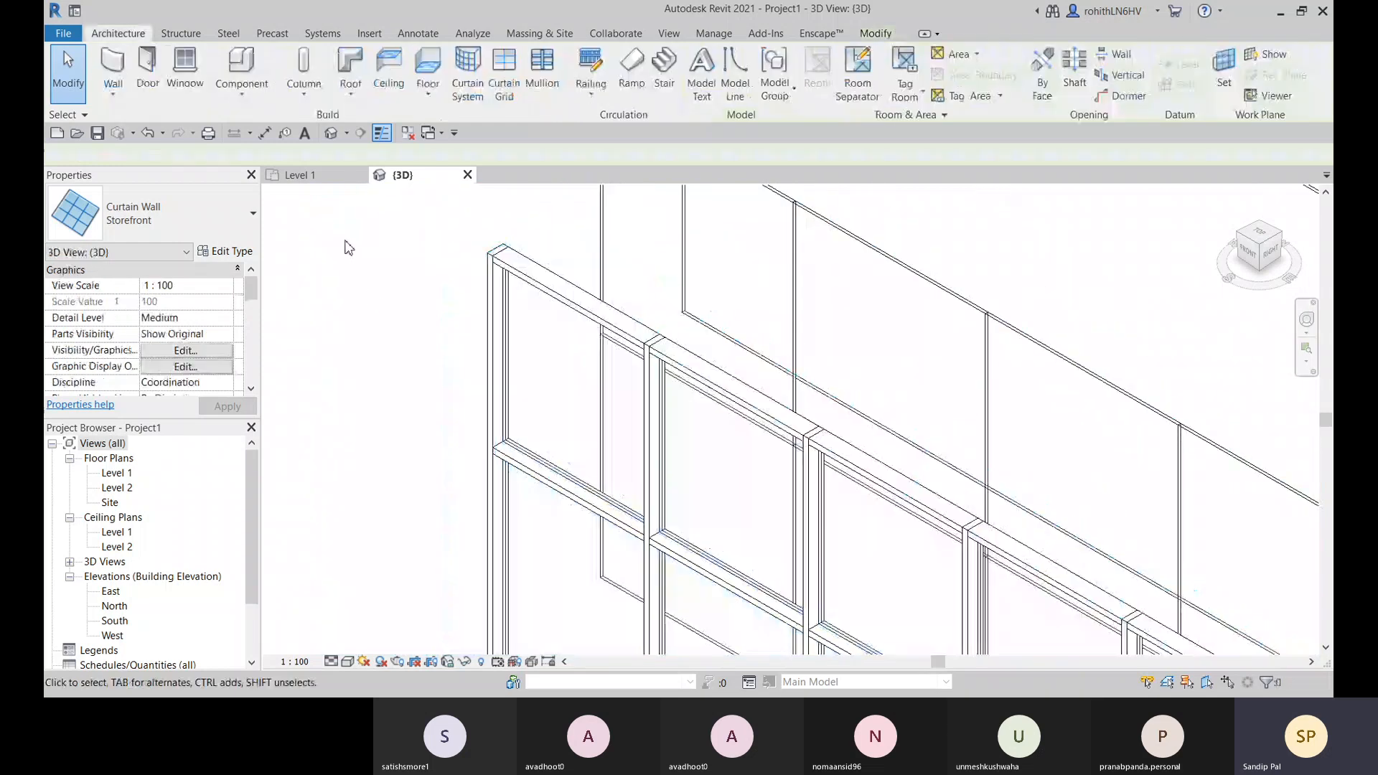
Apply Make Continuous to the first top horizontal mullion of the Storefront wall and check its joint with the neighbouring mullion
left_click(564, 310)
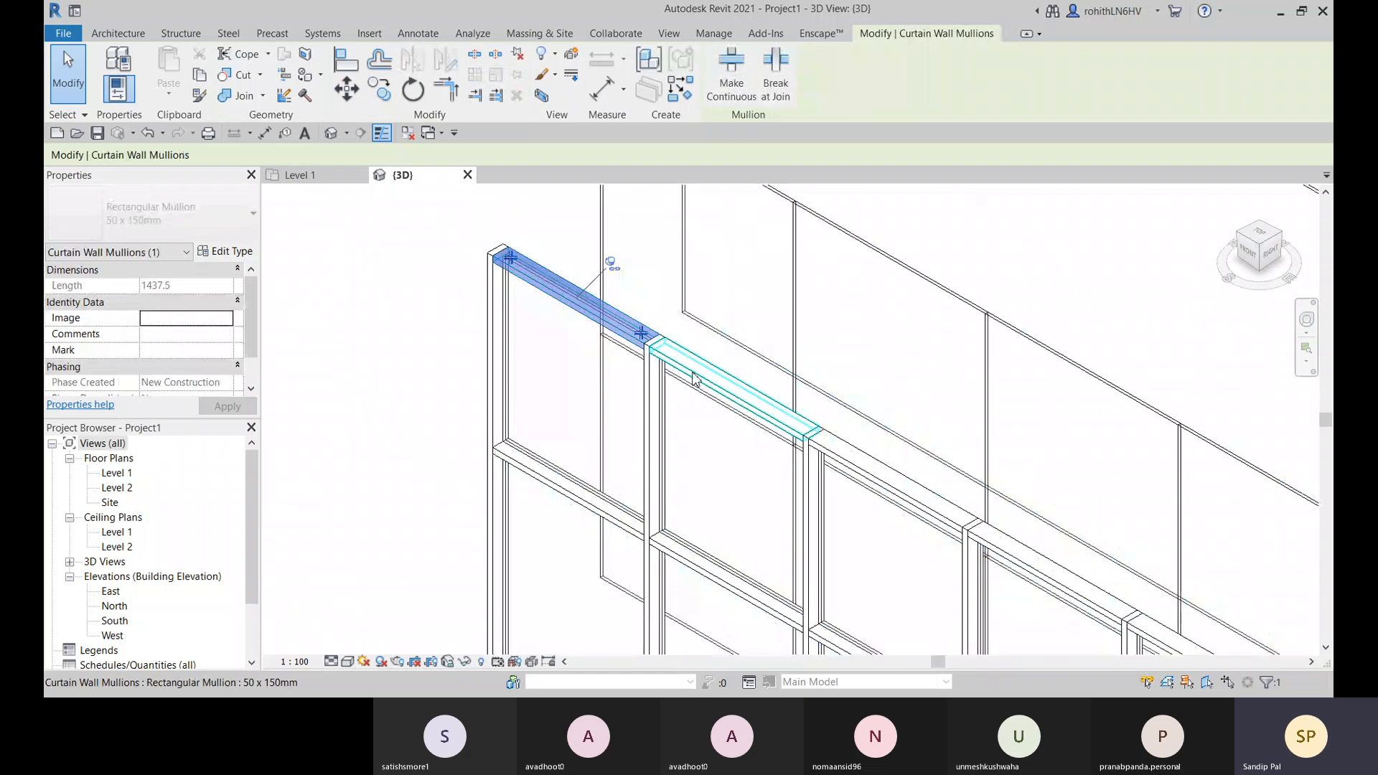
left_click(750, 77)
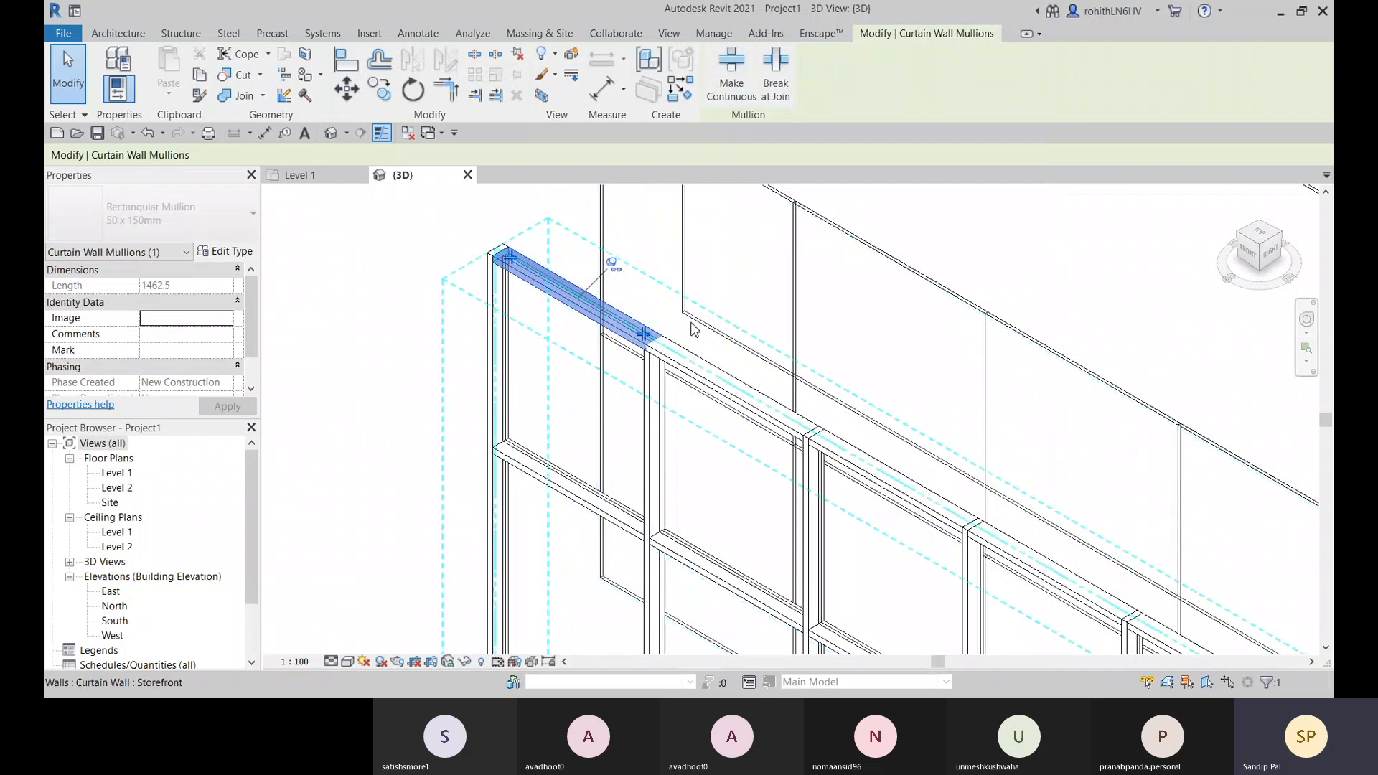
scroll(647, 354, "up", 5)
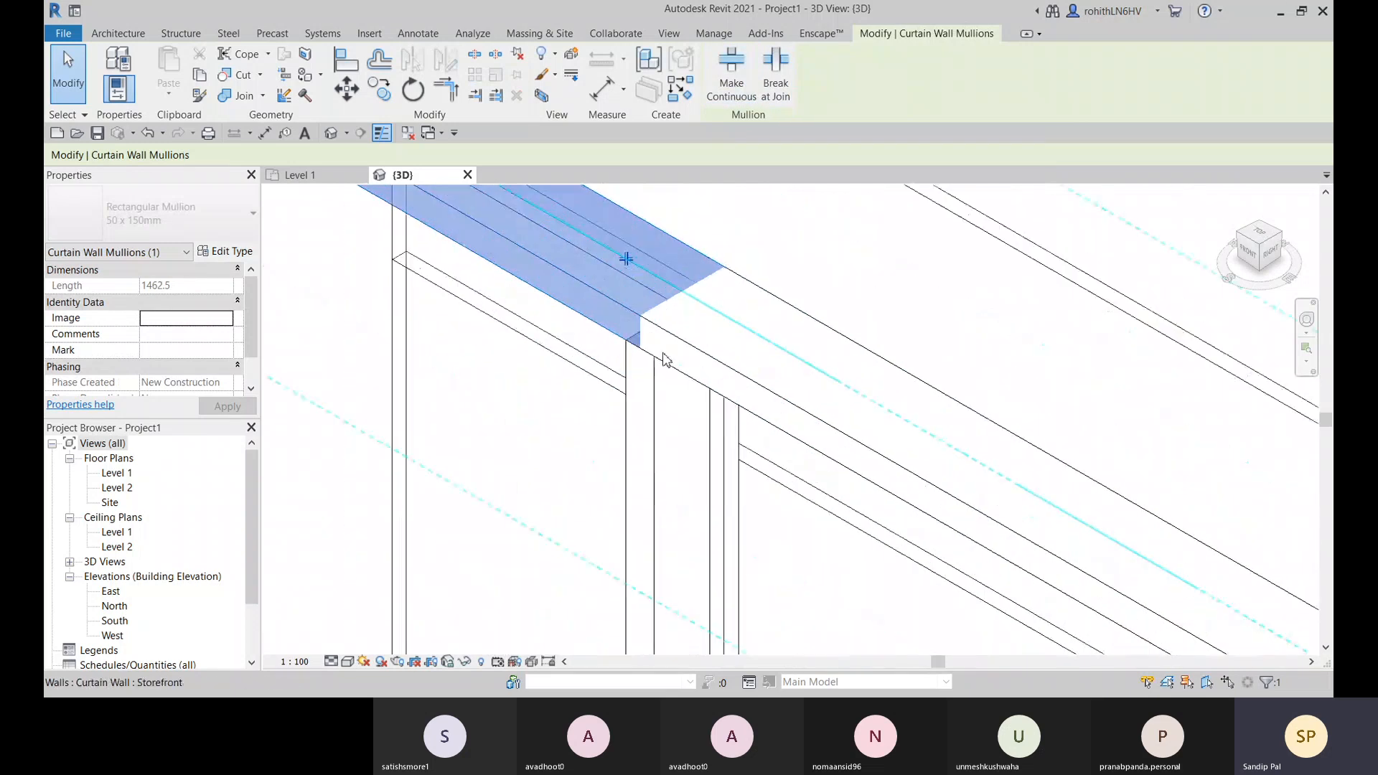
scroll(661, 346, "down", 6)
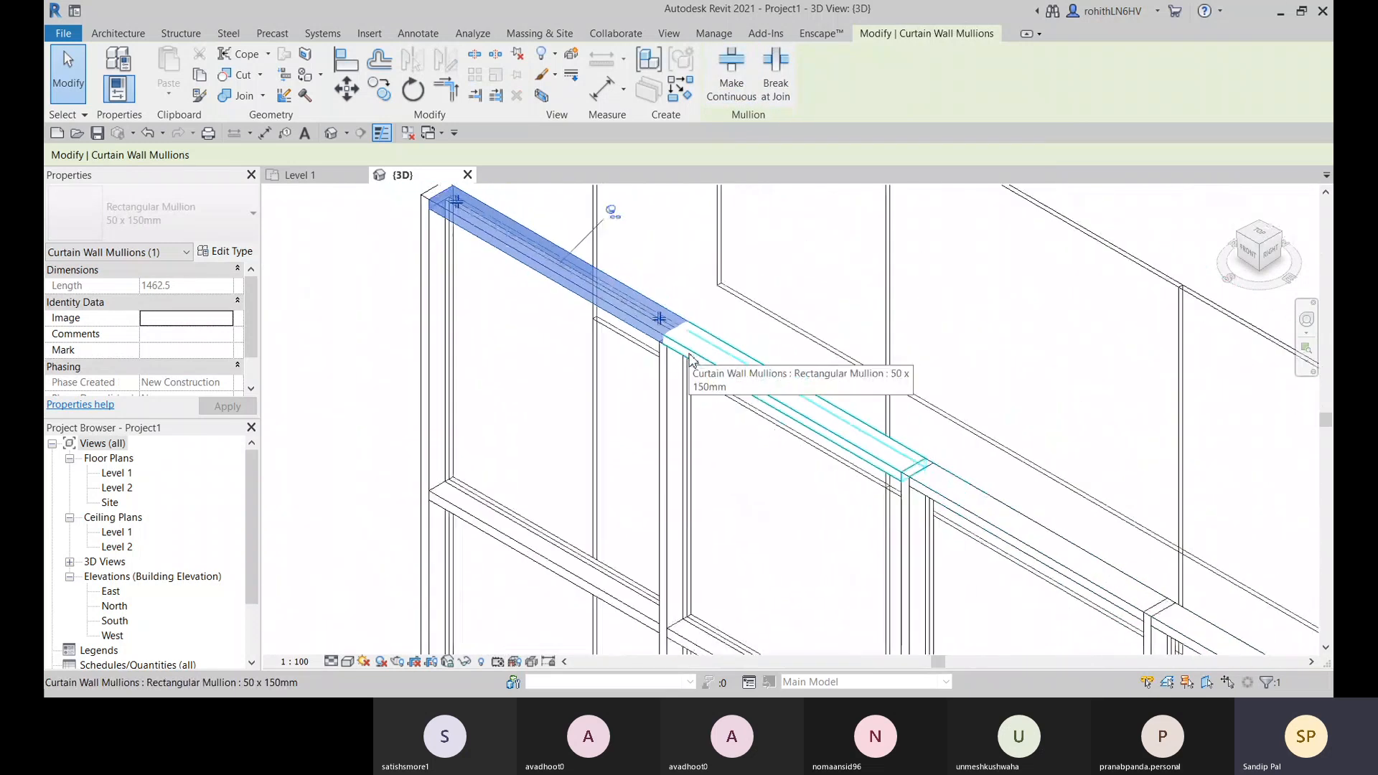
left_click(433, 330)
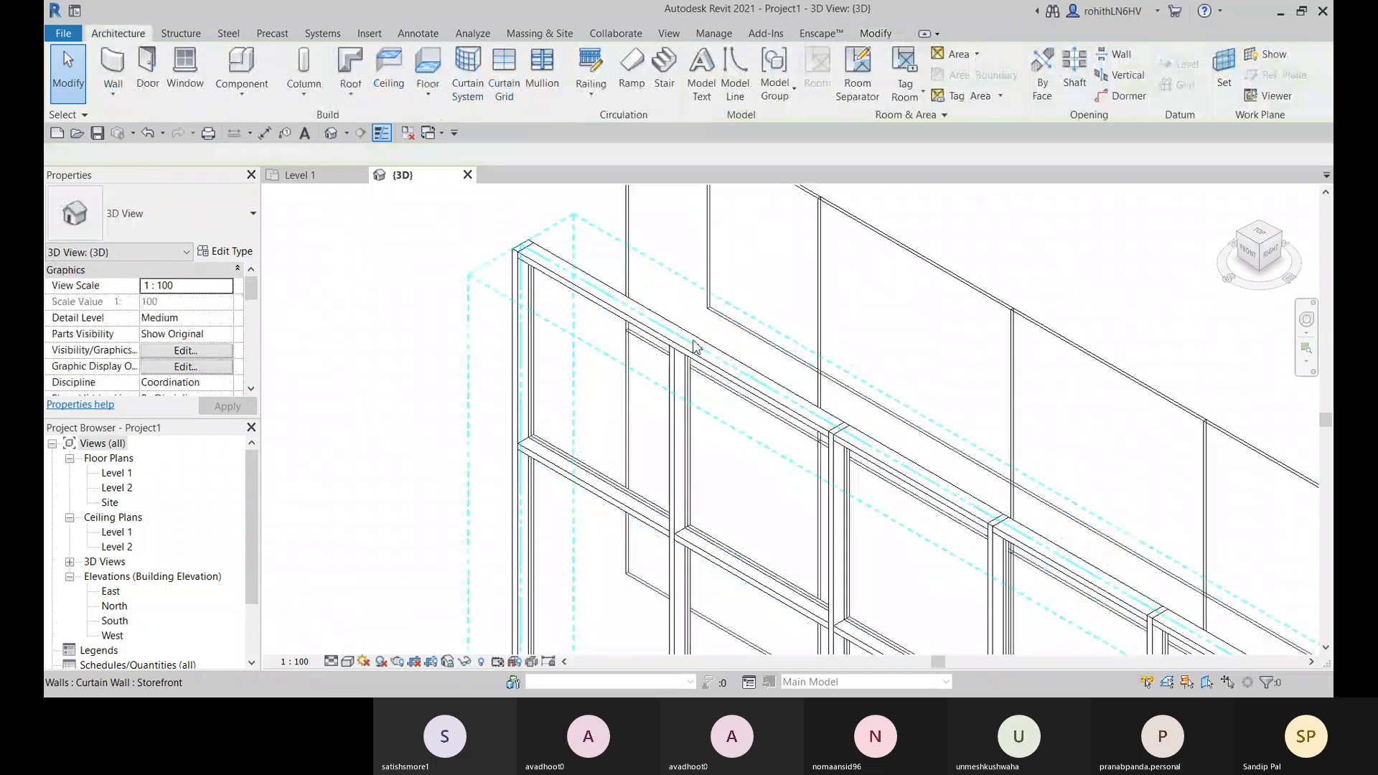
Apply Make Continuous to the second top horizontal mullion so it runs over the next vertical mullion, and clear the selection
left_click(522, 271)
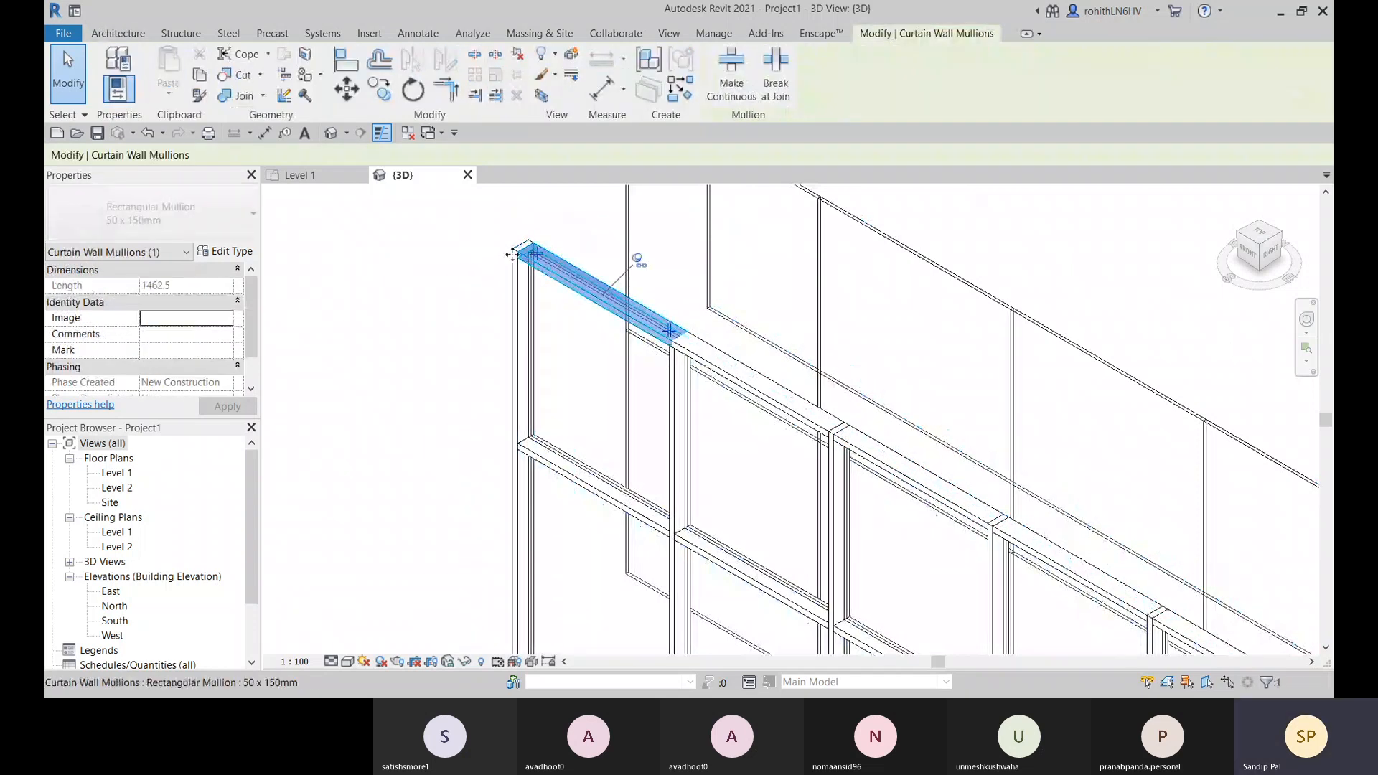
middle_click_drag(758, 420, 686, 302)
left_click(768, 319)
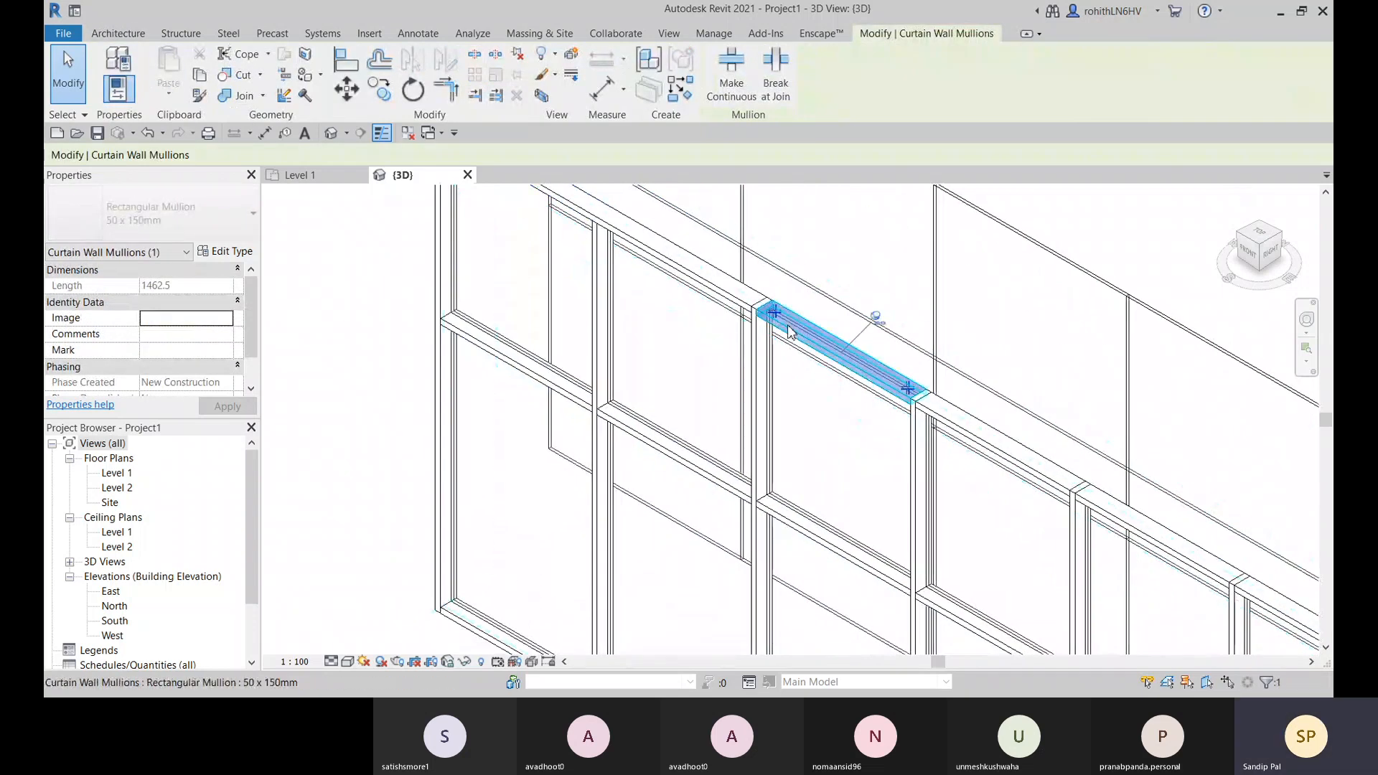
scroll(747, 314, "up", 4)
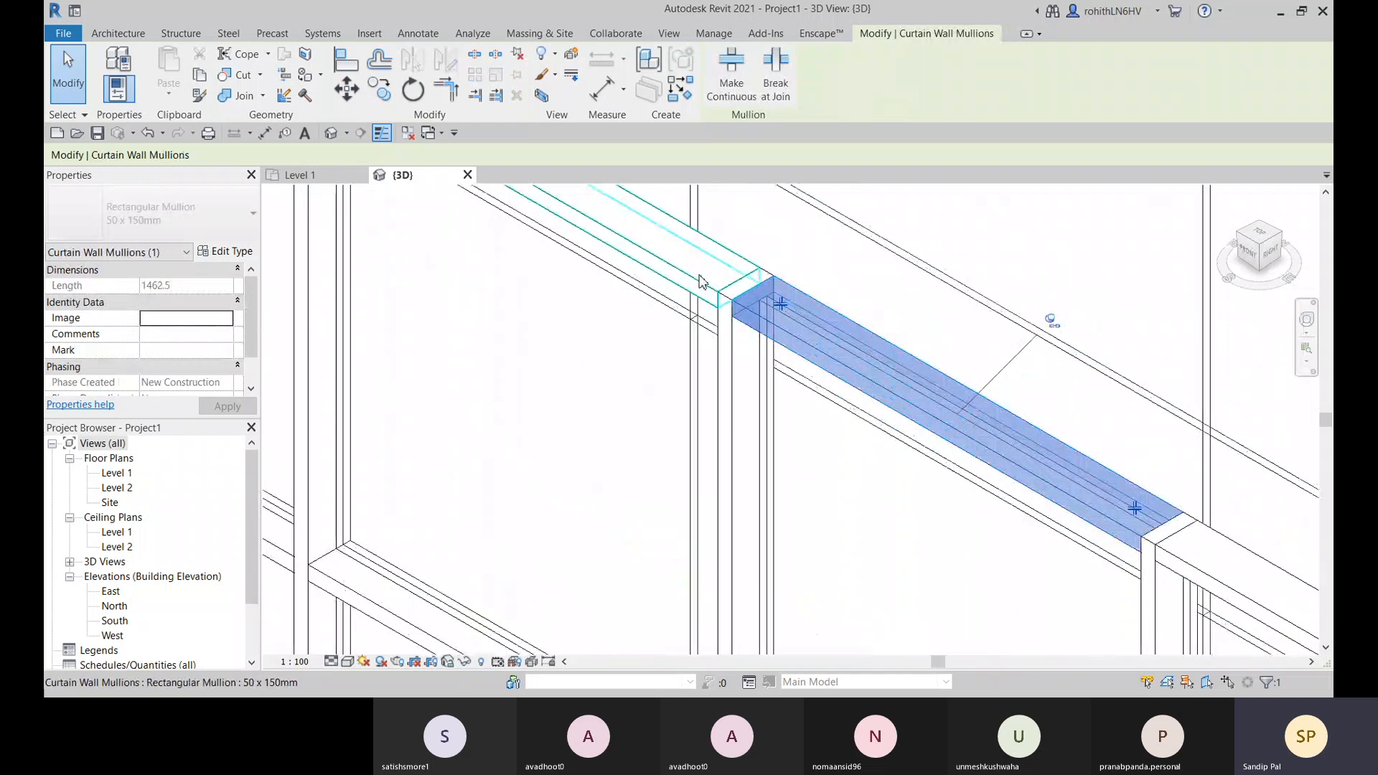
left_click(702, 282)
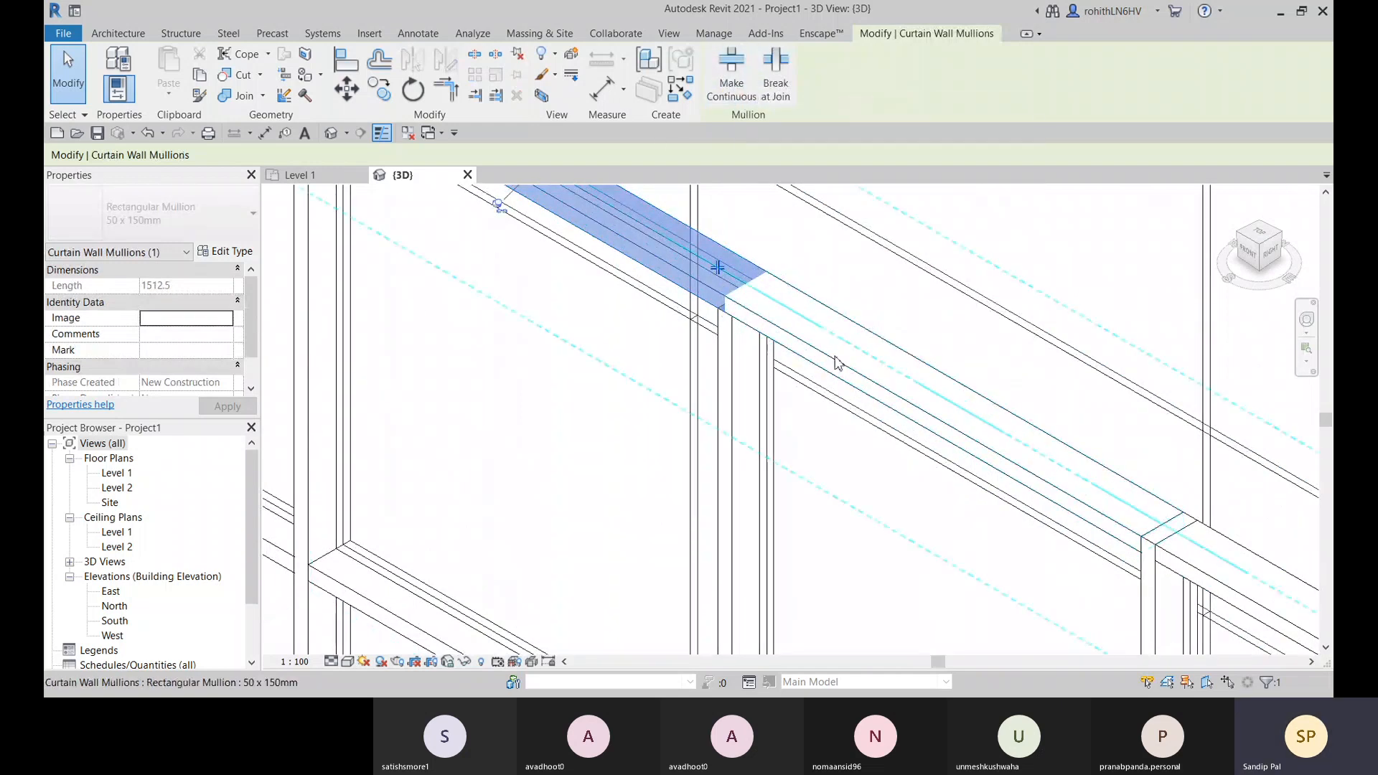
scroll(768, 327, "down", 5)
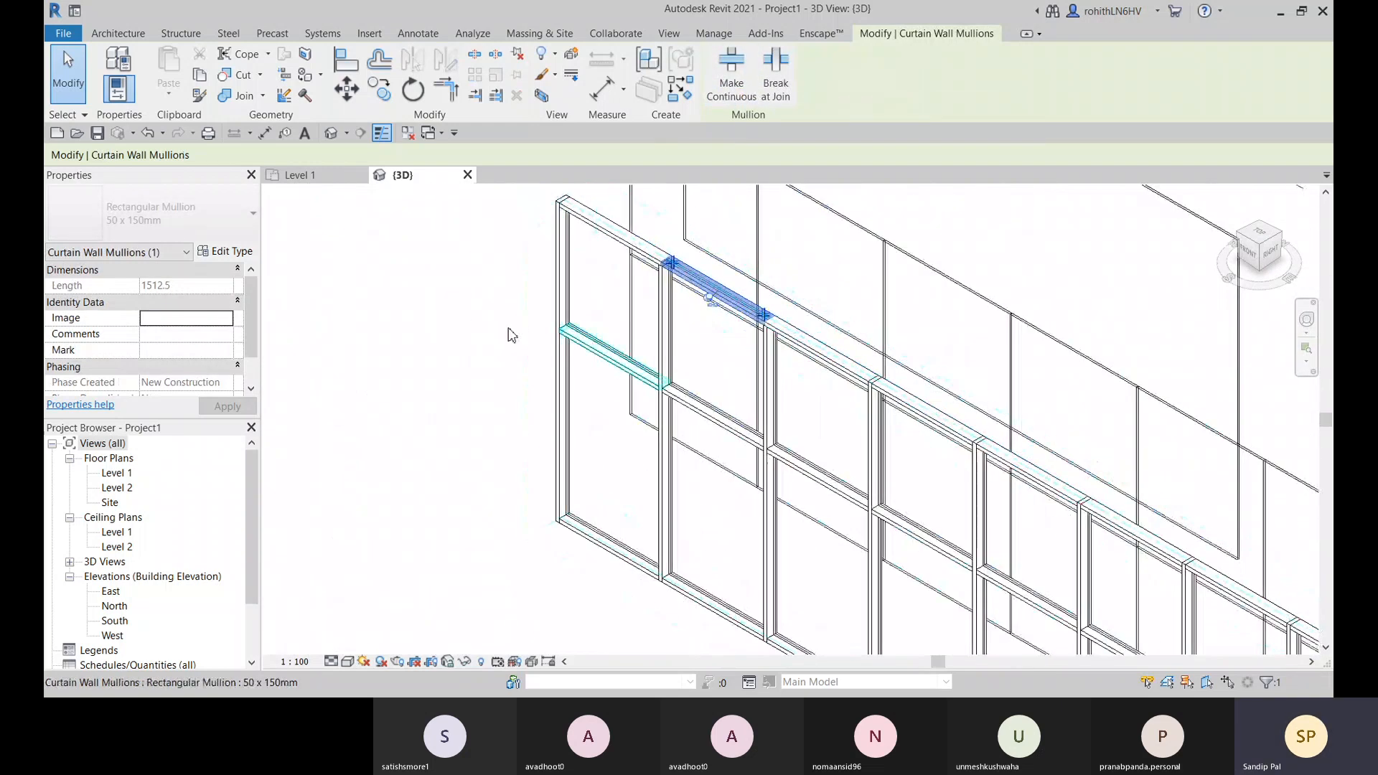
left_click(412, 302)
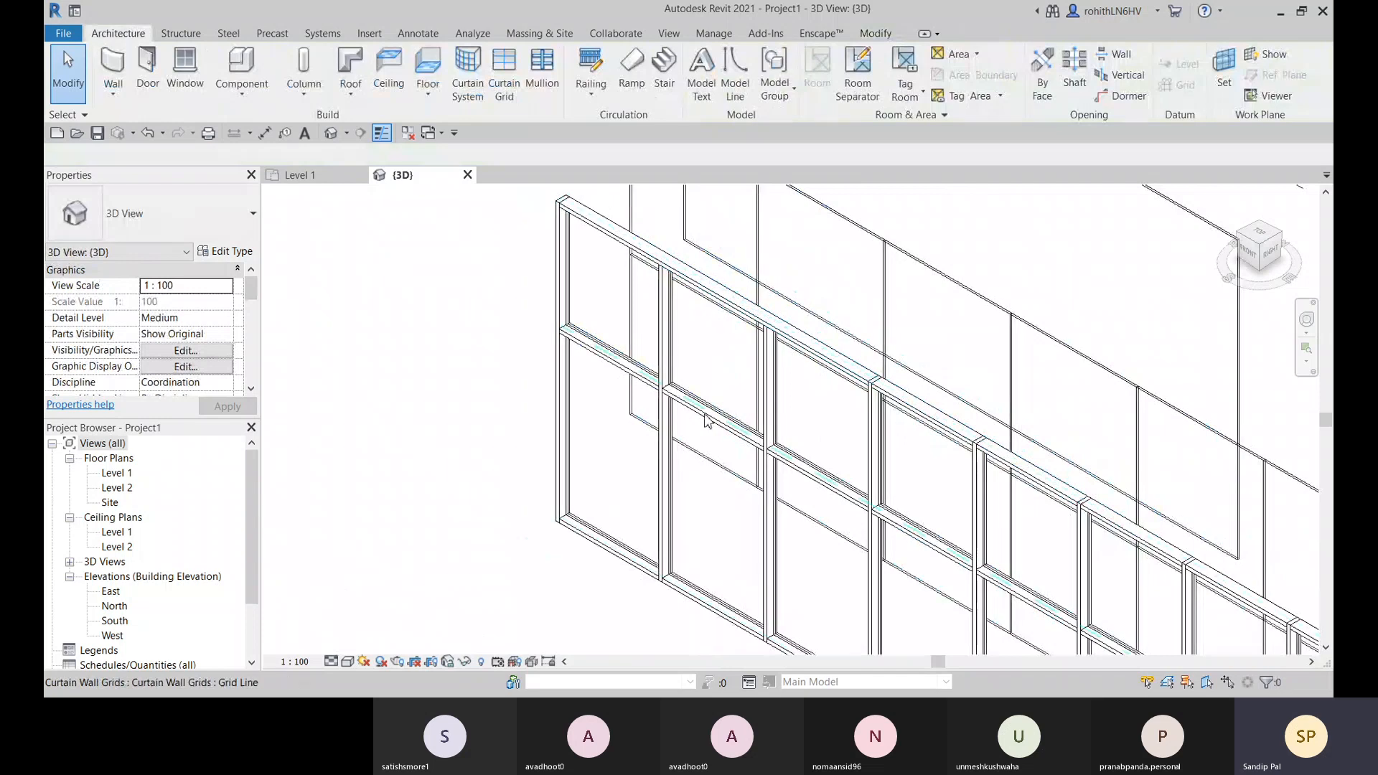
Move the Storefront wall horizontally along its length so it stands mostly beyond the end of the Exterior Glazing wall
mouse_move(681, 437)
middle_mouse_down()
mouse_move(665, 390)
mouse_move(685, 423)
middle_mouse_up()
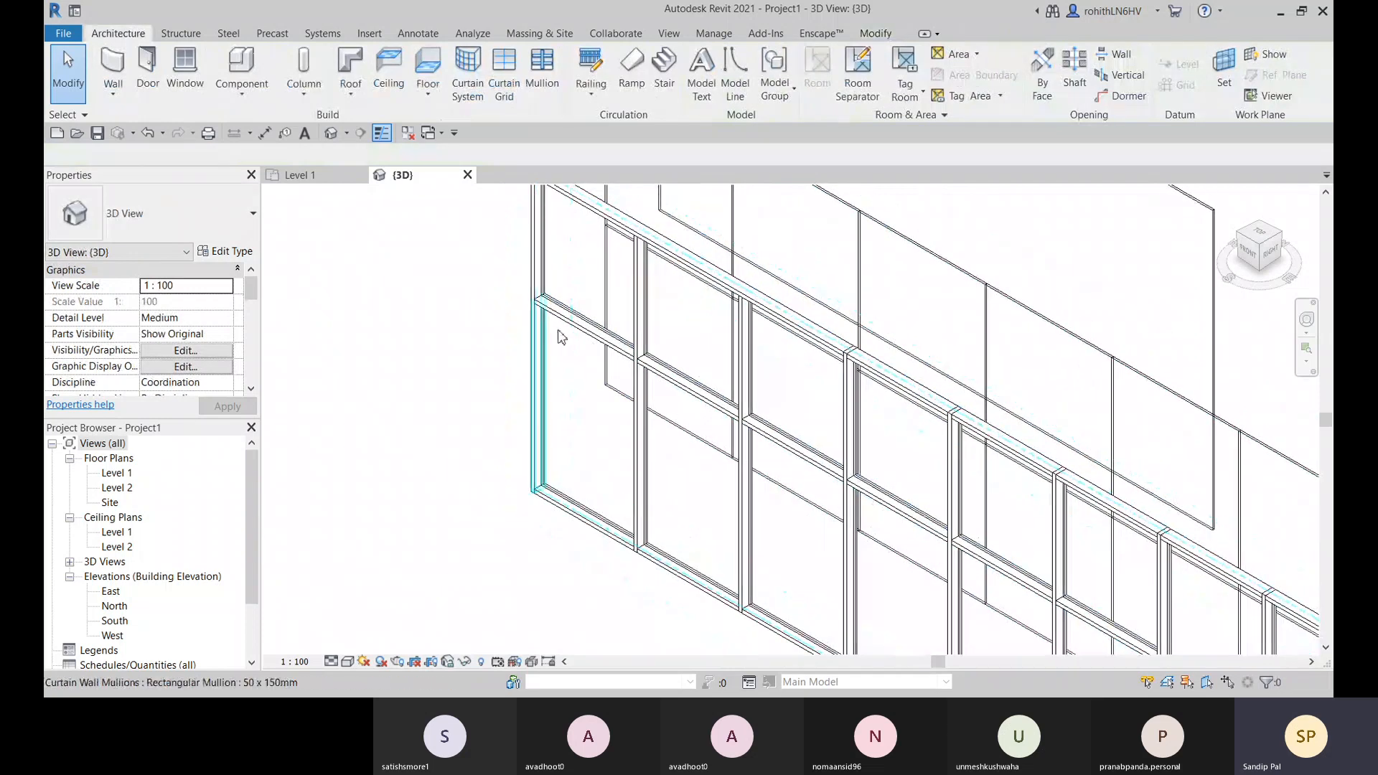
scroll(847, 416, "down", 4)
middle_click_drag(747, 475, 585, 431)
left_click(799, 414)
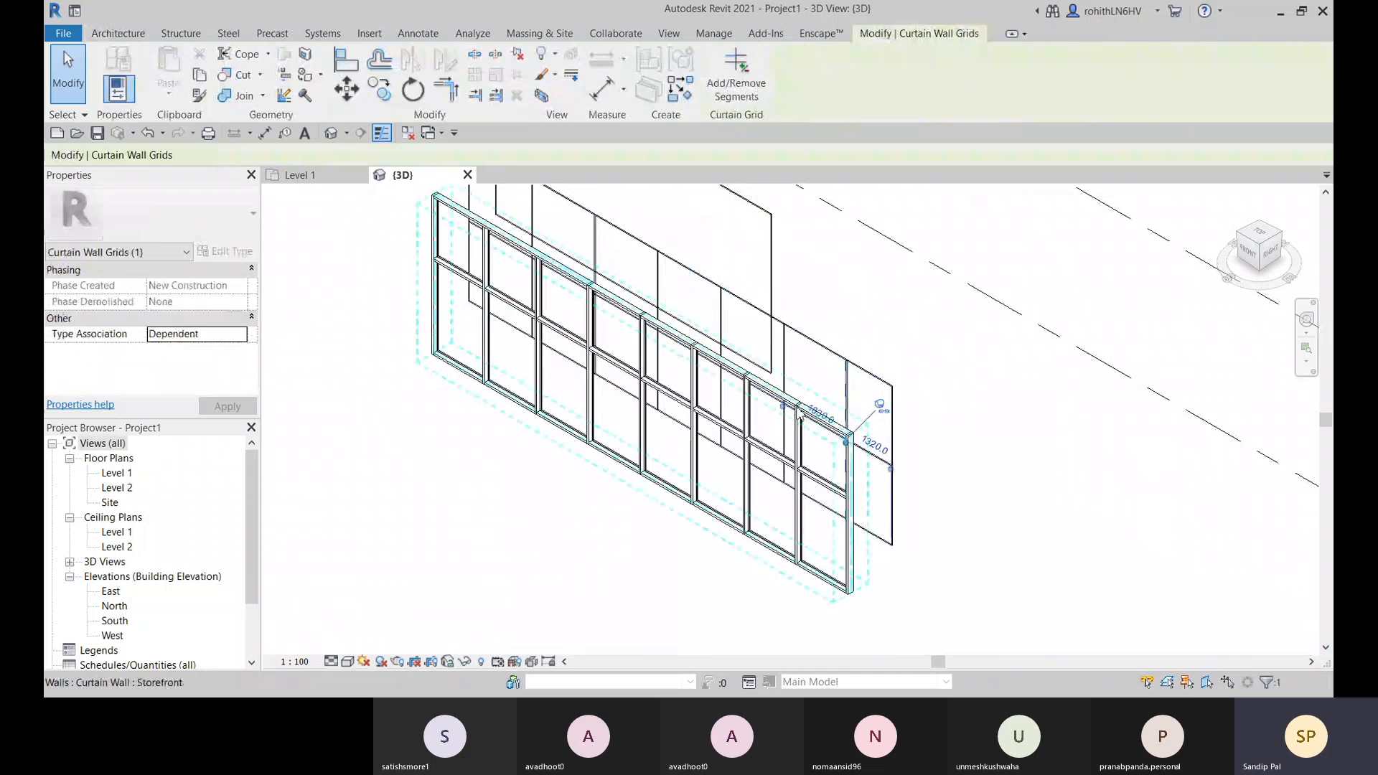
left_click(980, 414)
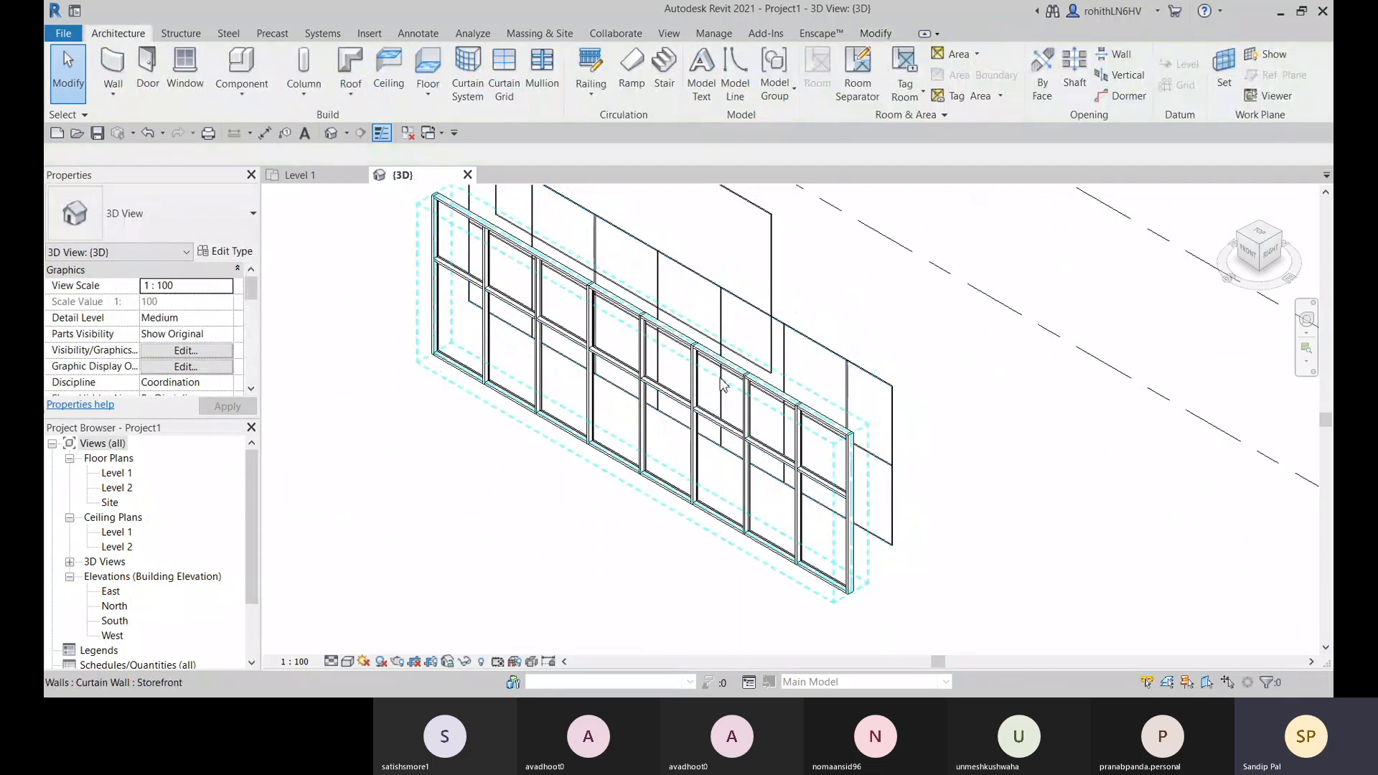
left_click(722, 380)
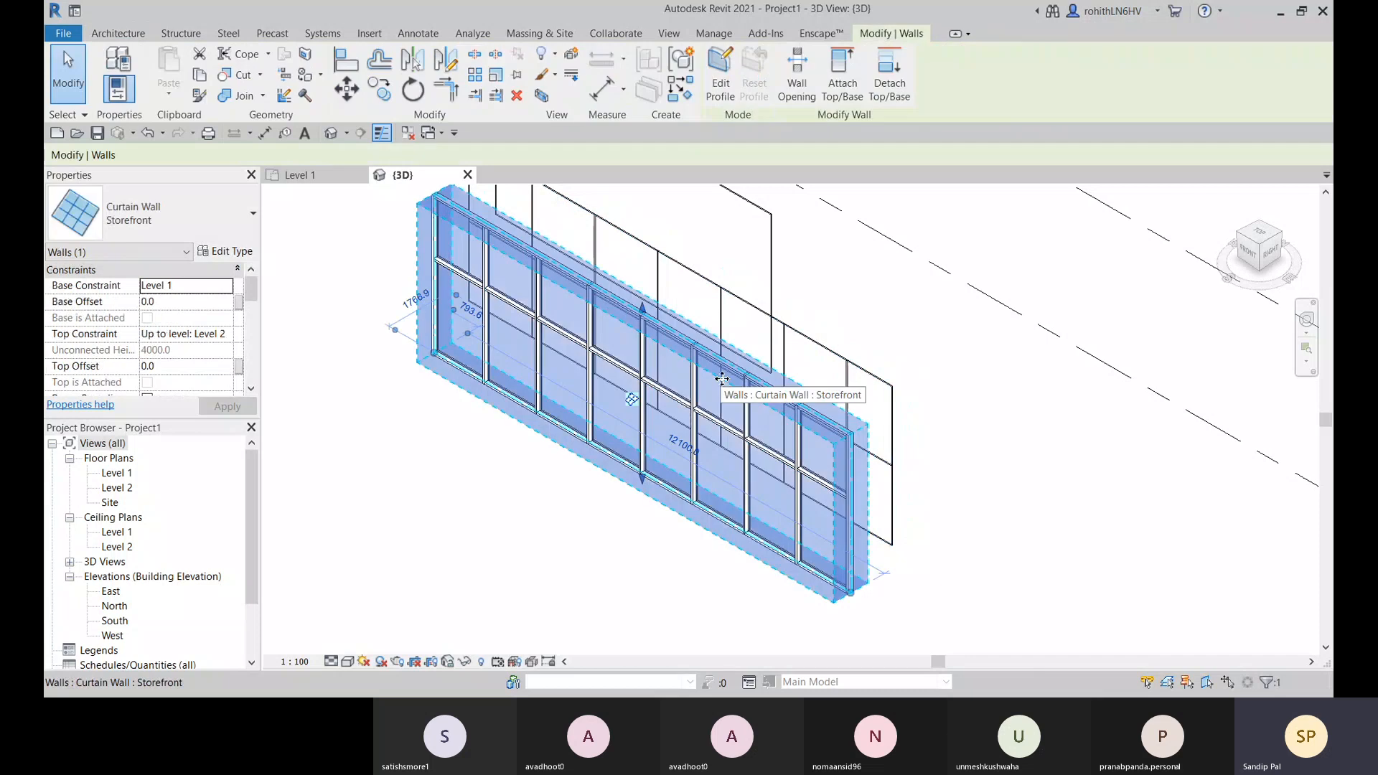
middle_click_drag(599, 428, 642, 452)
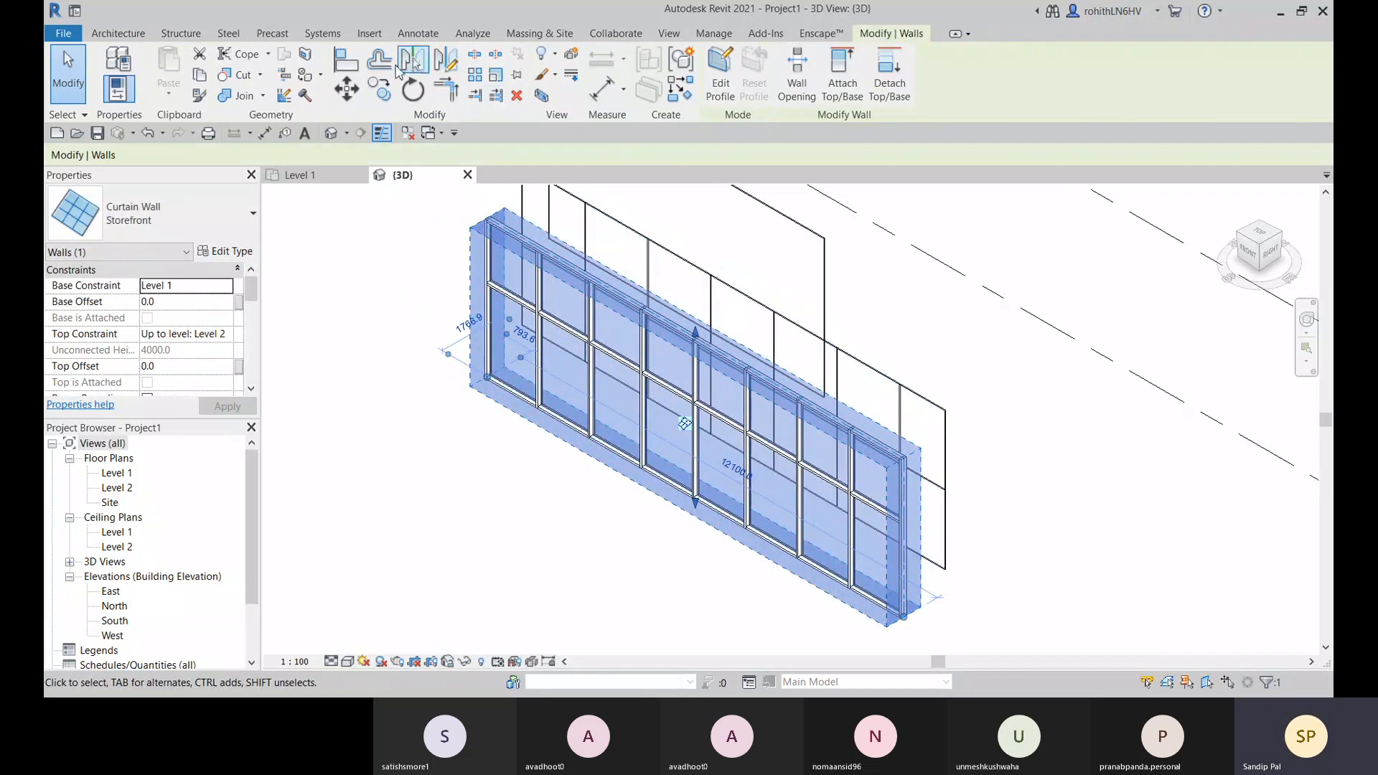
left_click(346, 89)
left_click(941, 632)
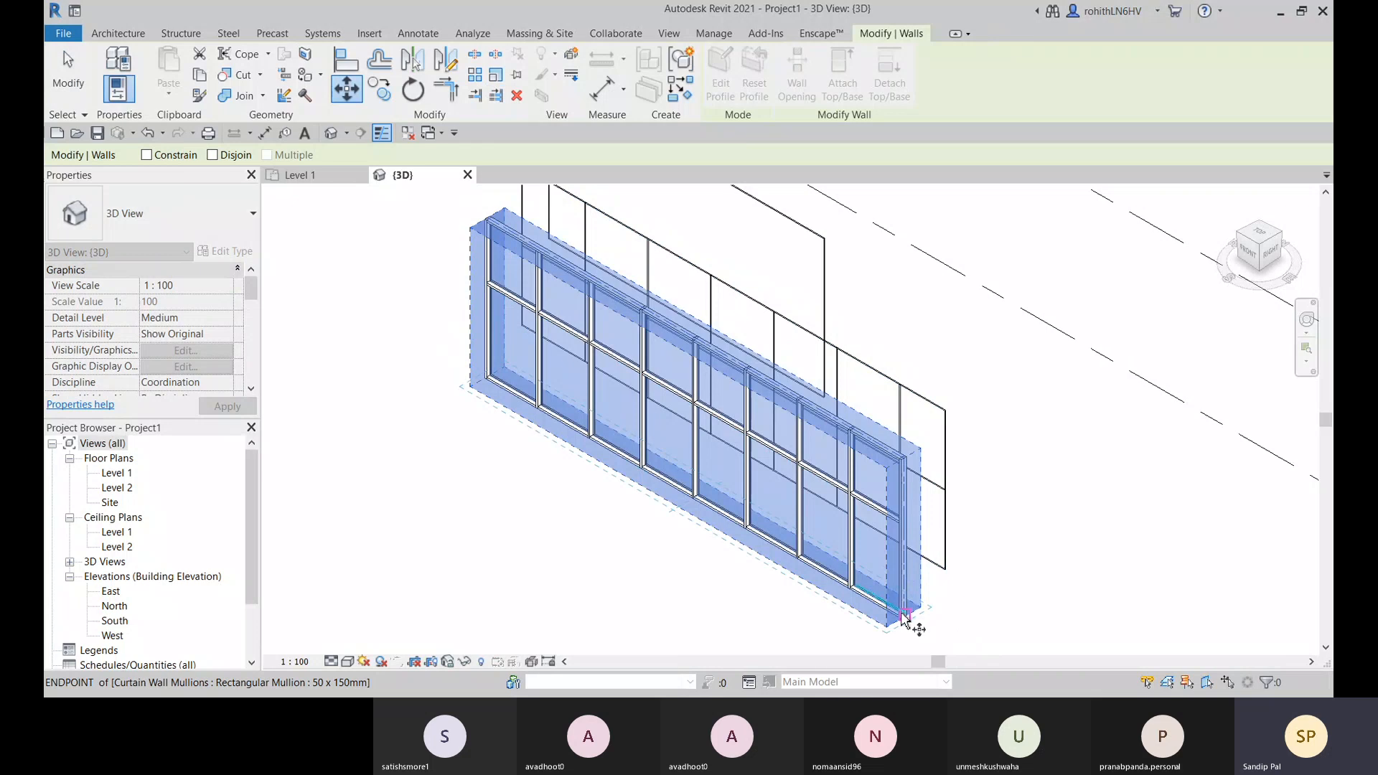
scroll(955, 642, "down", 2)
middle_click_drag(960, 646, 743, 425)
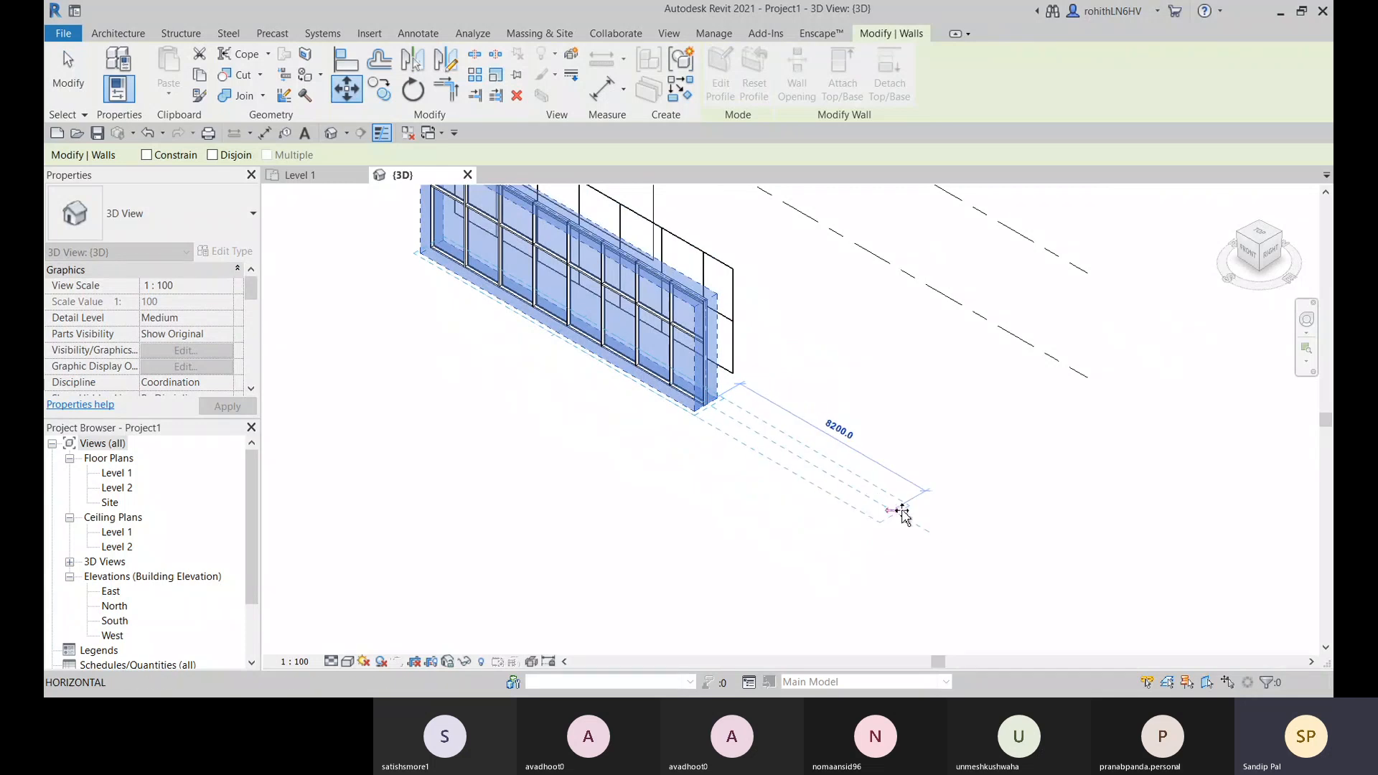
left_click(932, 530)
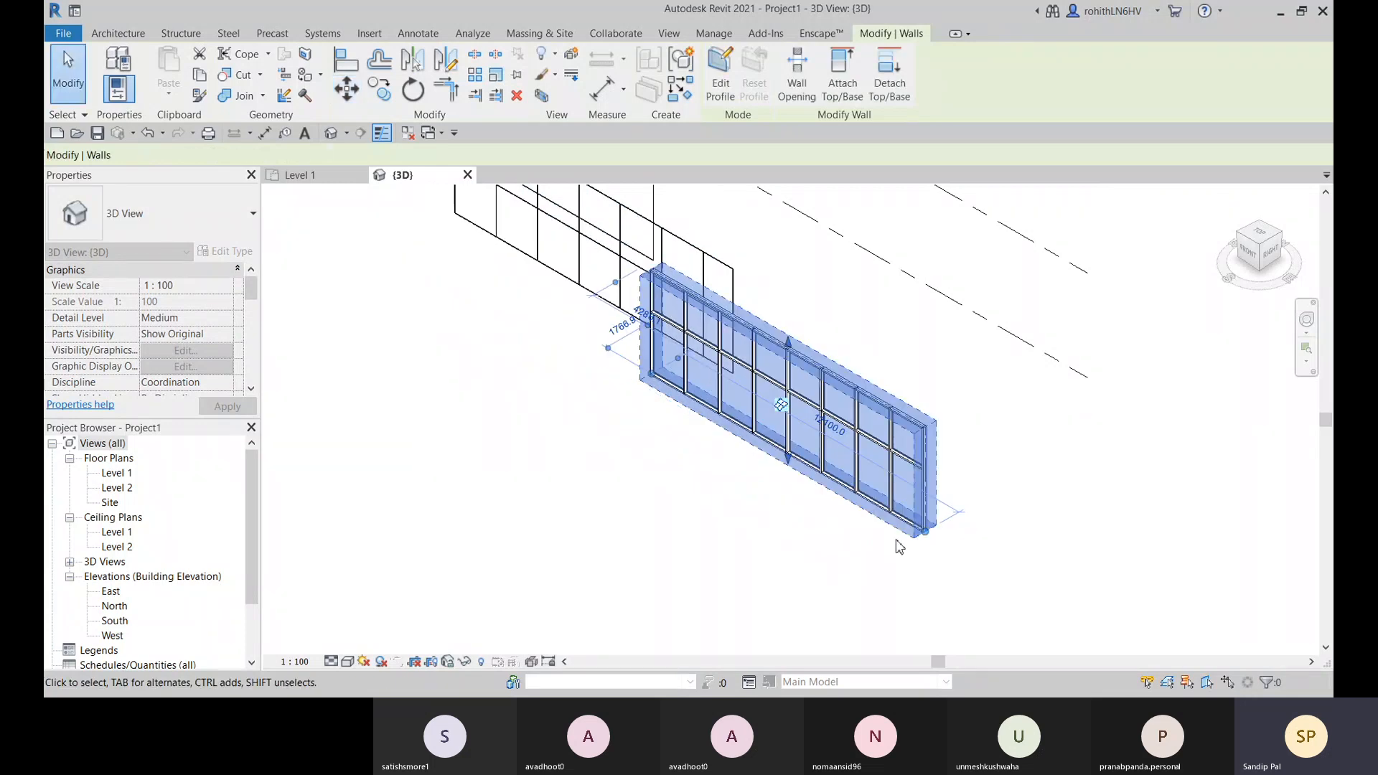
Place a 50 x 150mm rectangular mullion on the first segment of the Exterior Glazing wall's middle horizontal grid line, using Grid Line Segment placement
middle_click_drag(846, 543, 1034, 670)
scroll(711, 325, "up", 2)
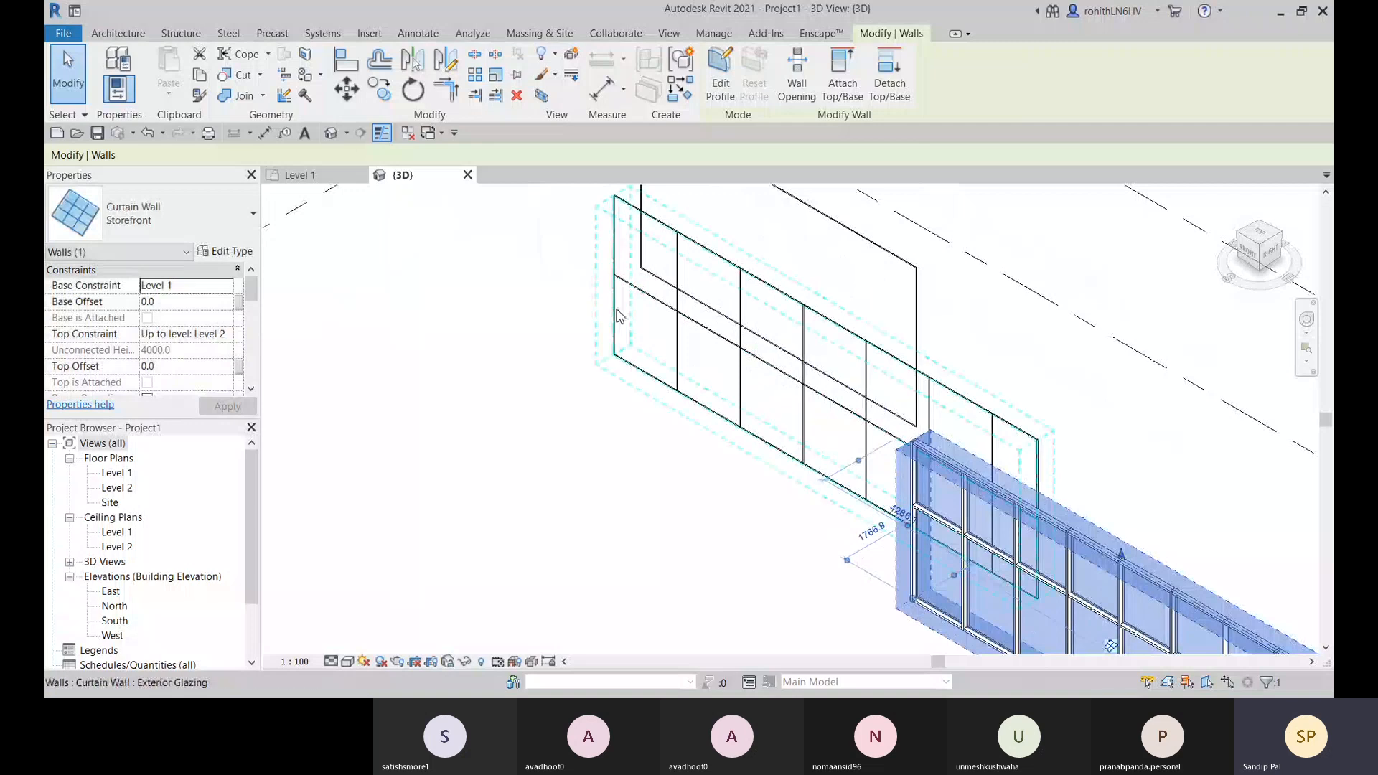
left_click(136, 33)
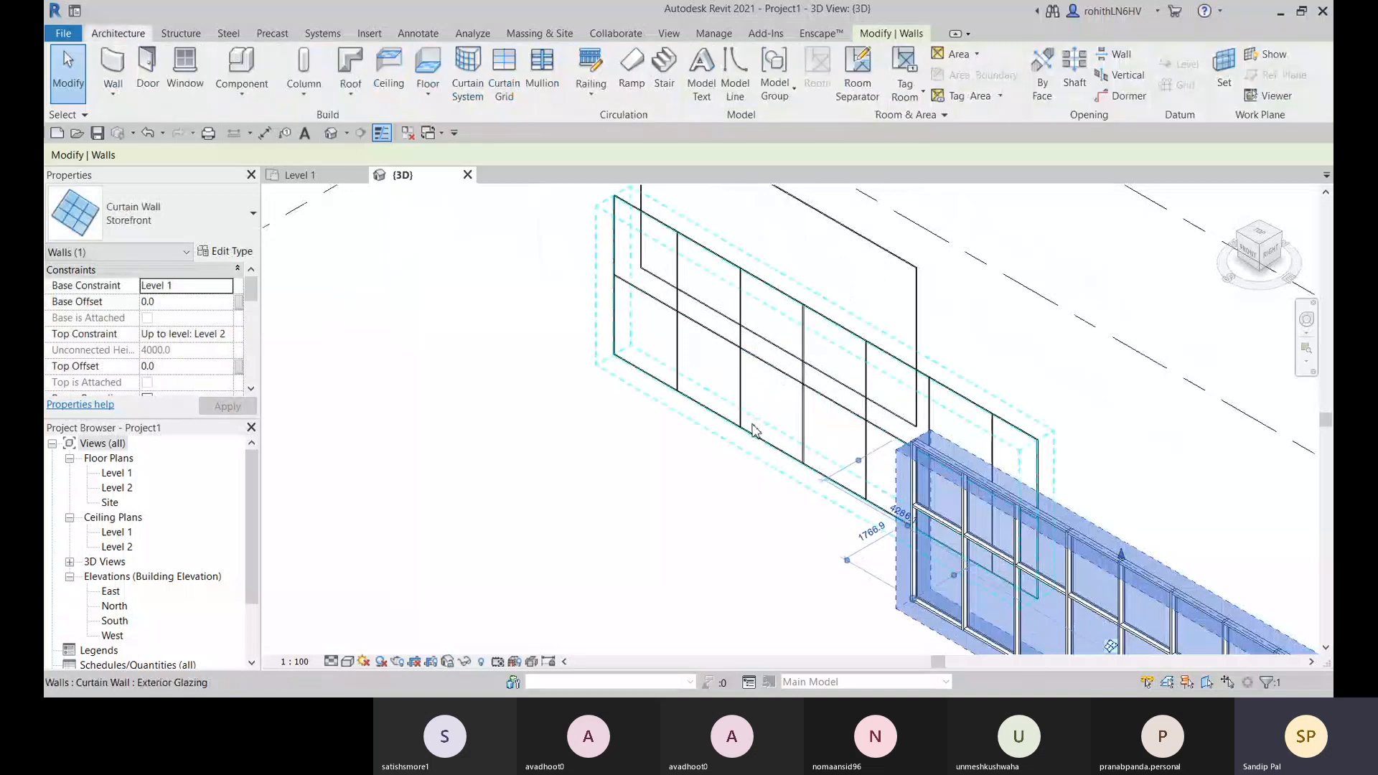
left_click(542, 72)
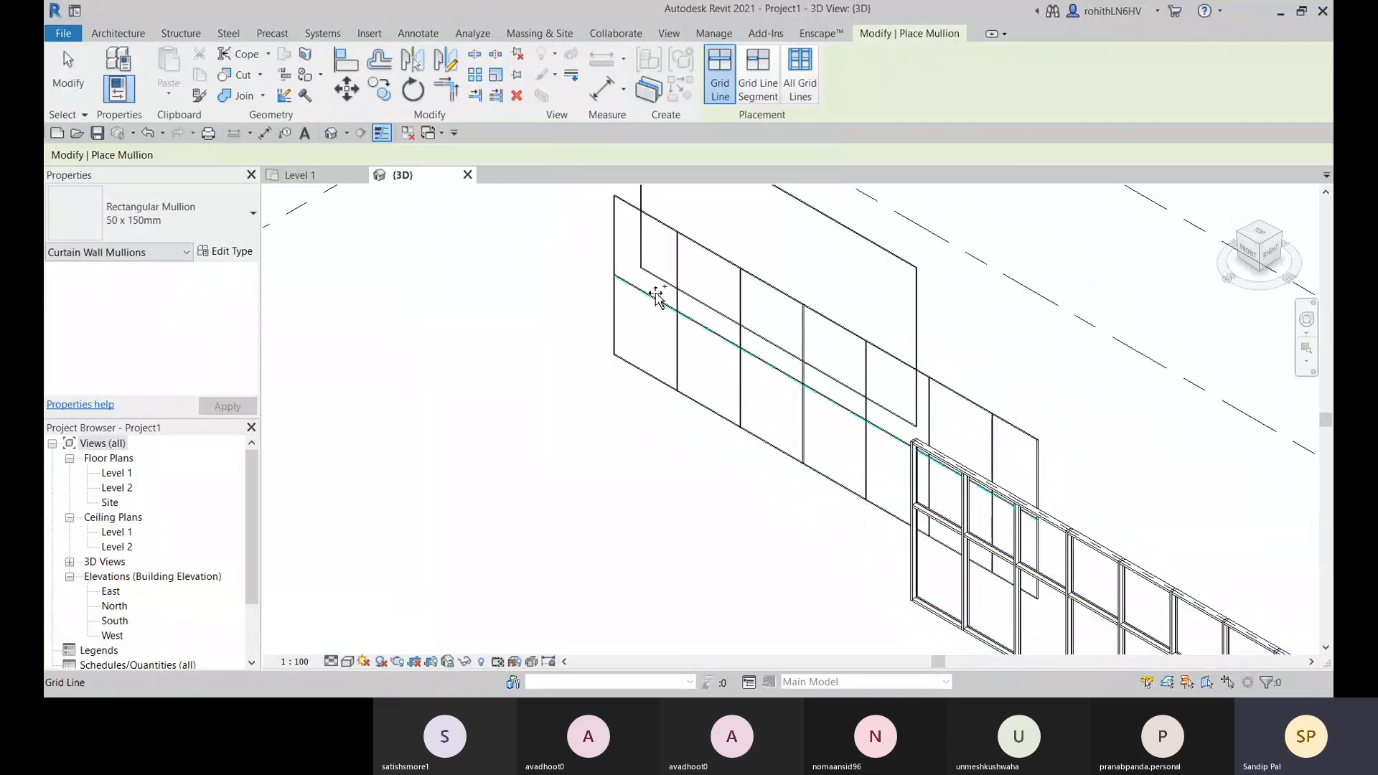
left_click(205, 214)
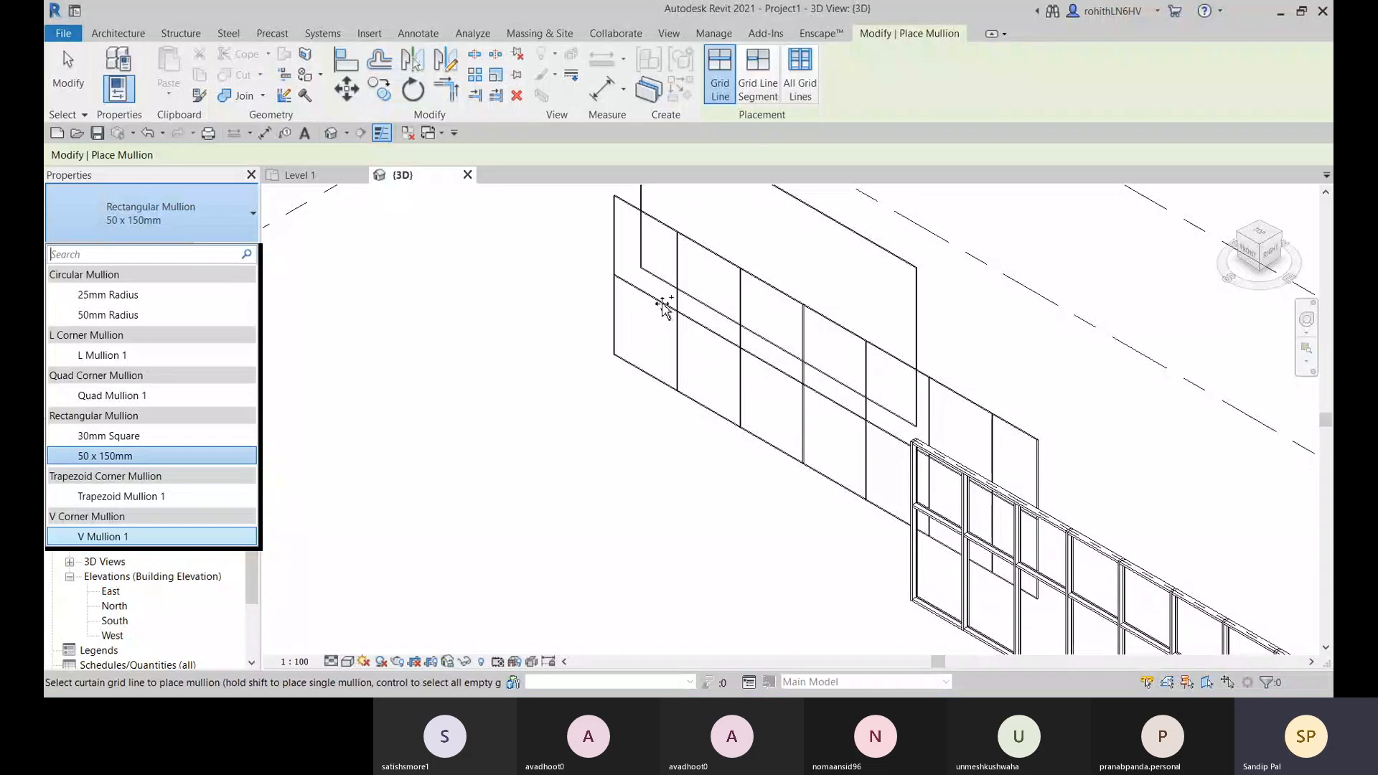
left_click(147, 218)
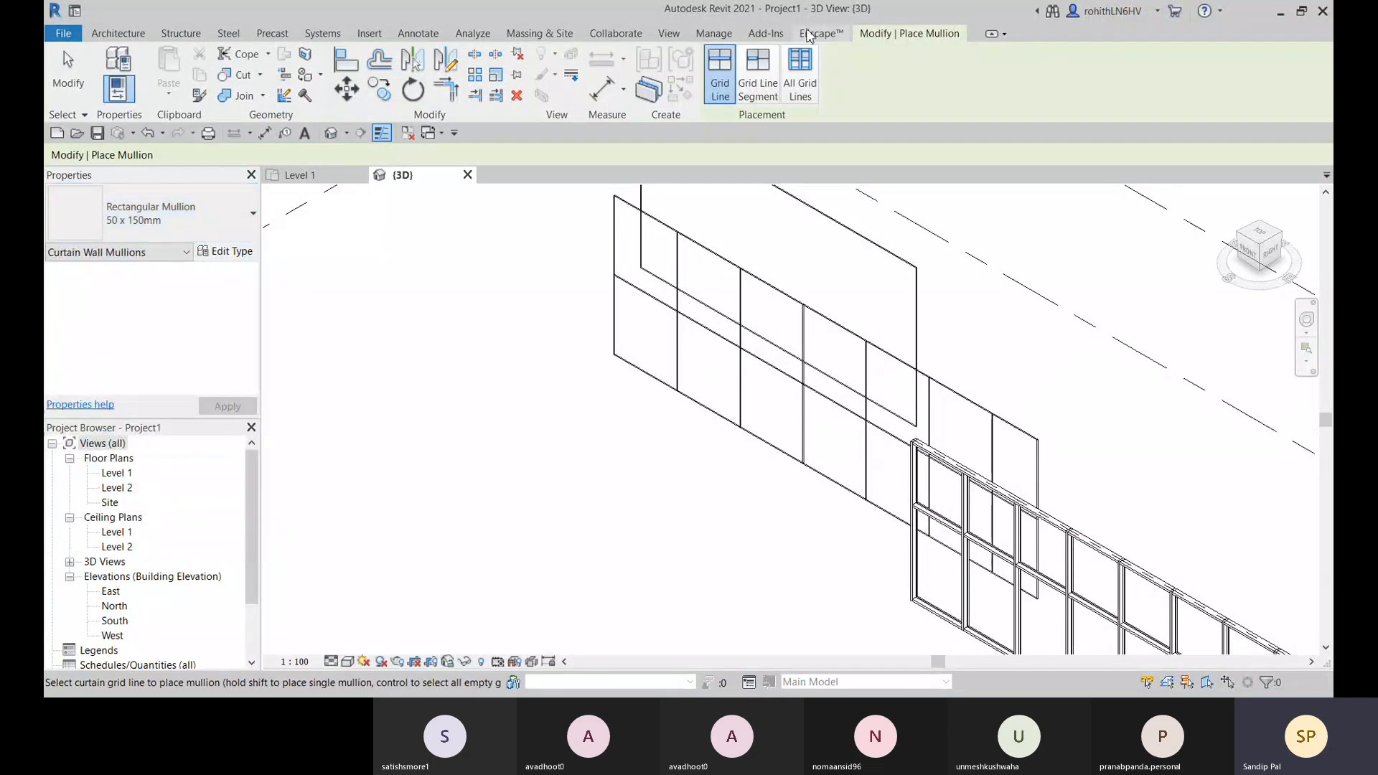
left_click(758, 78)
left_click(646, 293)
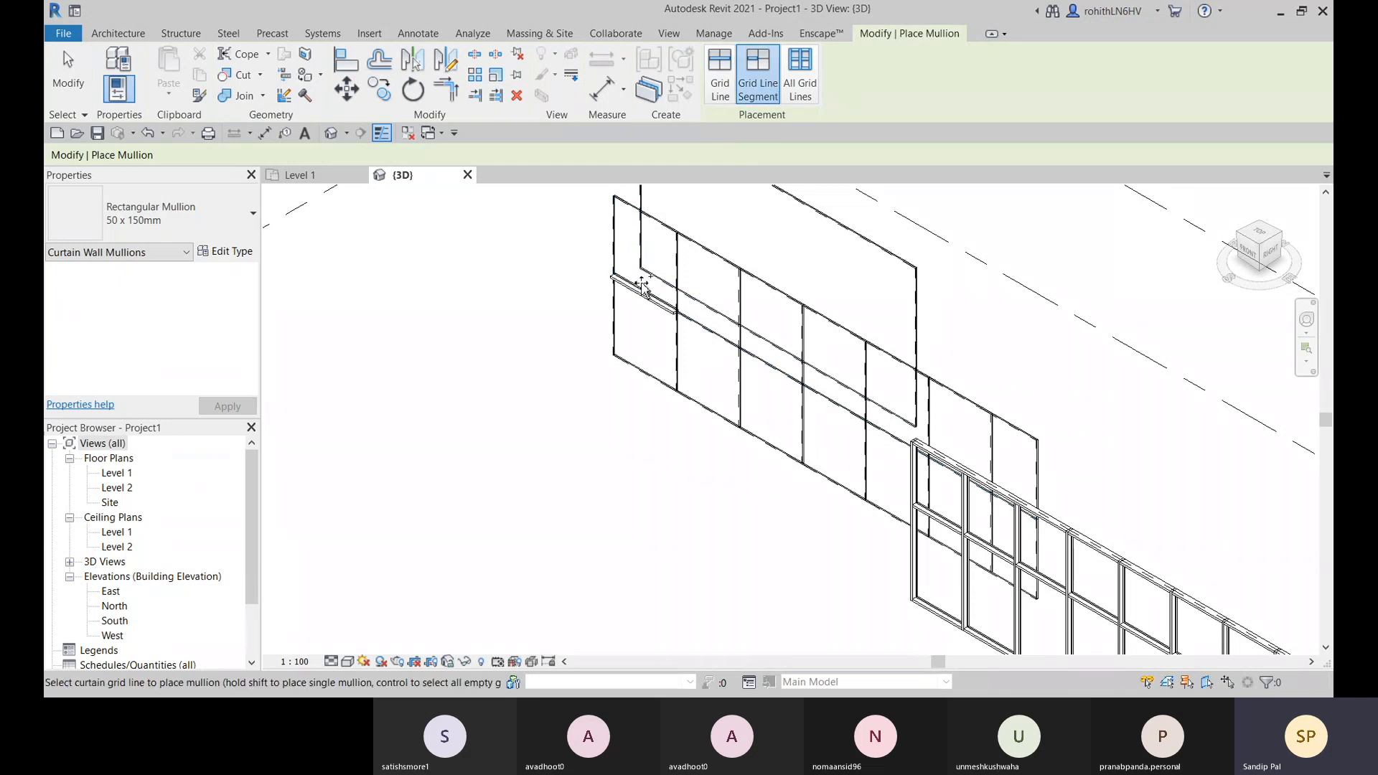
scroll(648, 319, "up", 2)
scroll(765, 352, "up", 3)
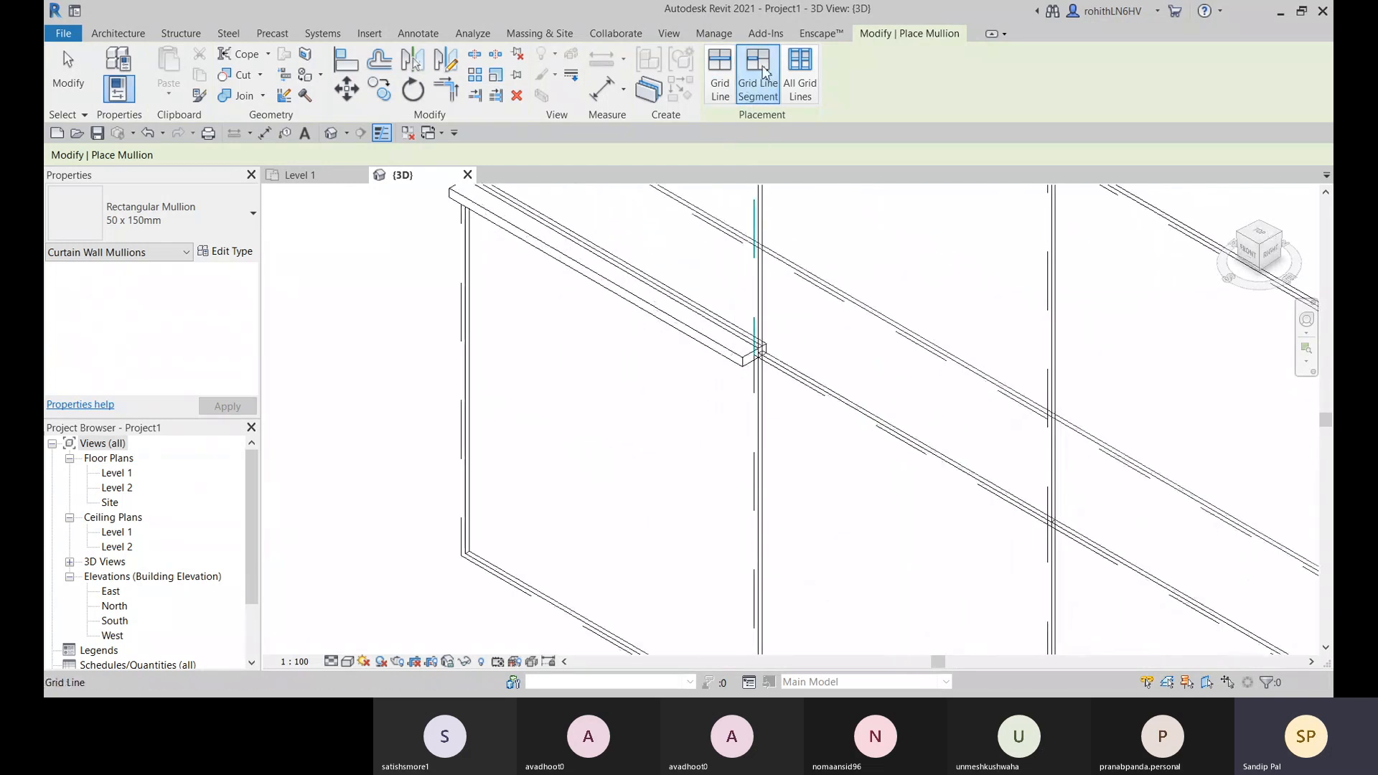
scroll(718, 346, "up", 2)
scroll(721, 349, "down", 6)
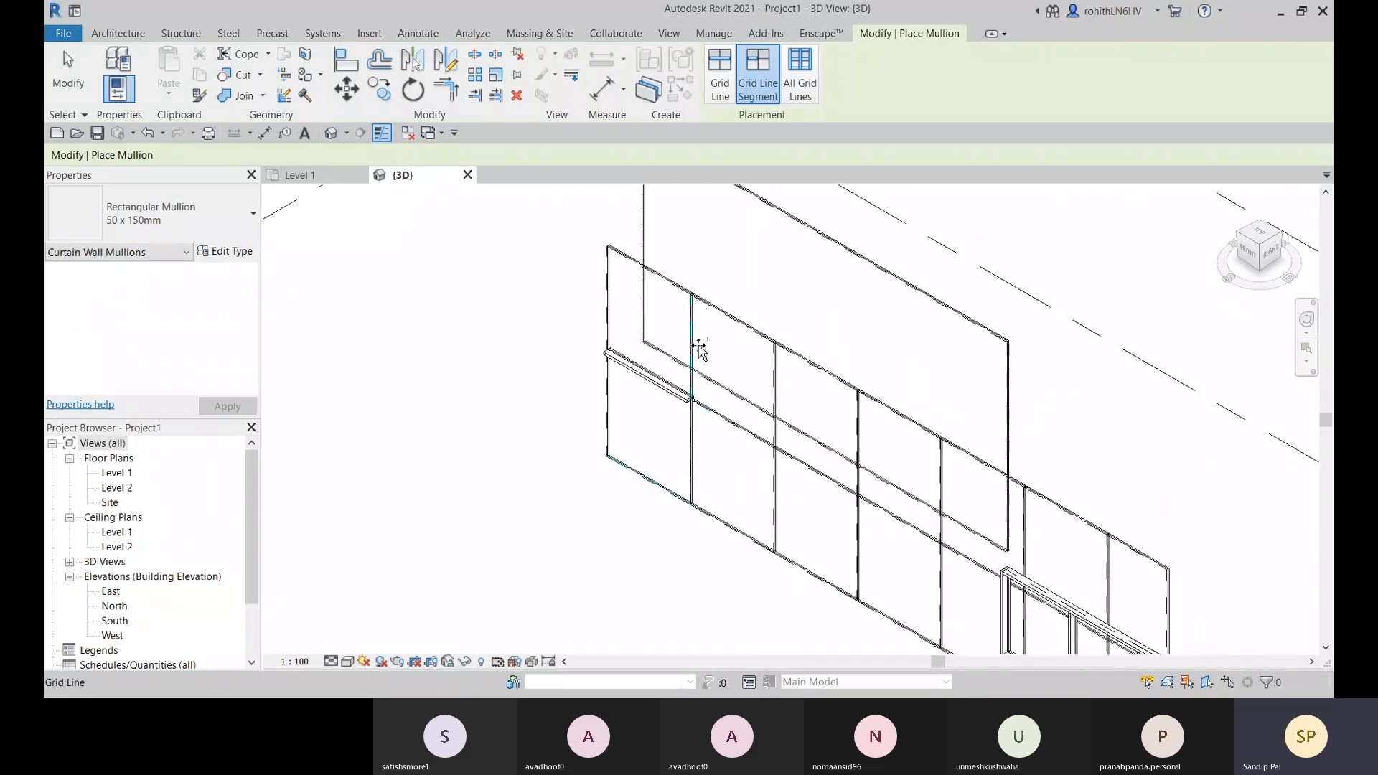
Frame the first upper panel of the Exterior Glazing wall by adding single-segment mullions on its two vertical sides and its top edge
left_click(693, 352)
scroll(699, 355, "up", 2)
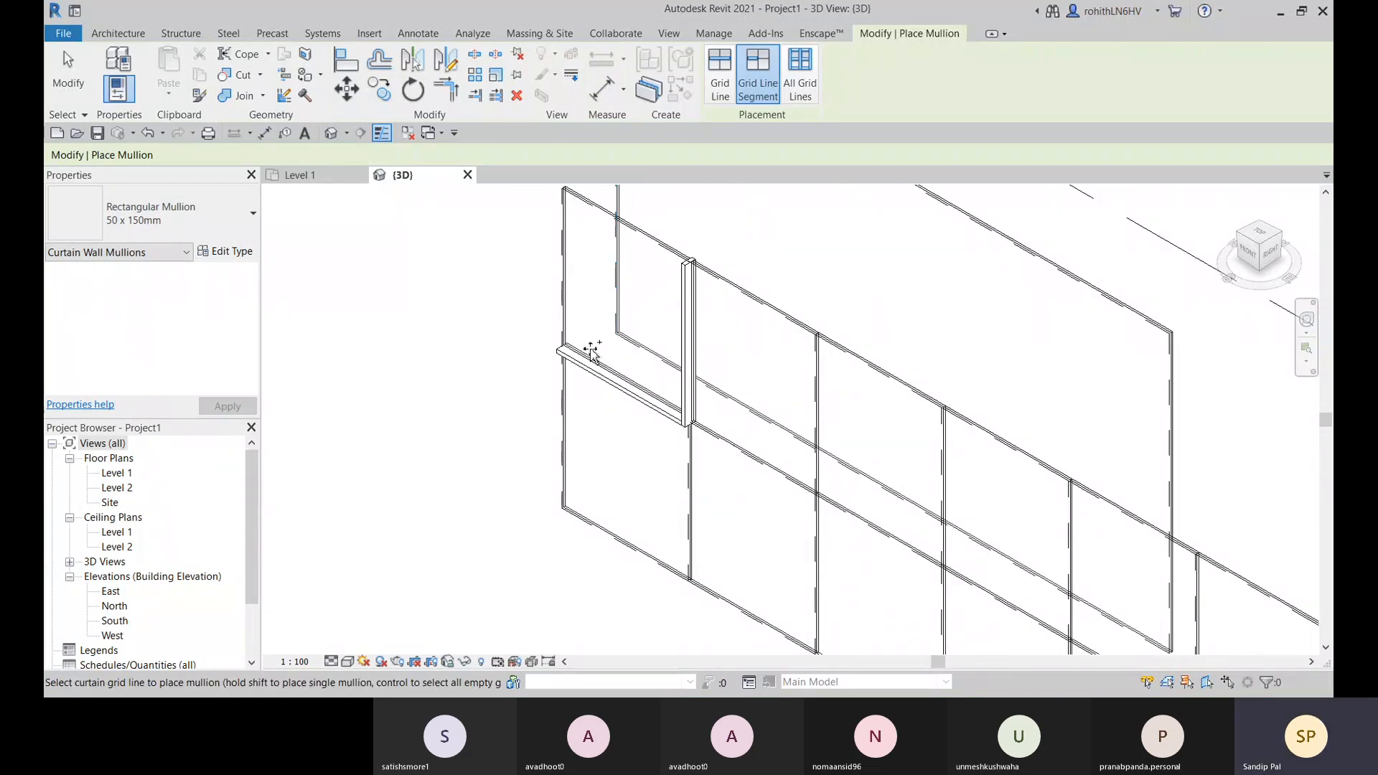
scroll(585, 347, "up", 2)
middle_click_drag(662, 416, 654, 522)
left_click(562, 325)
left_click(605, 282)
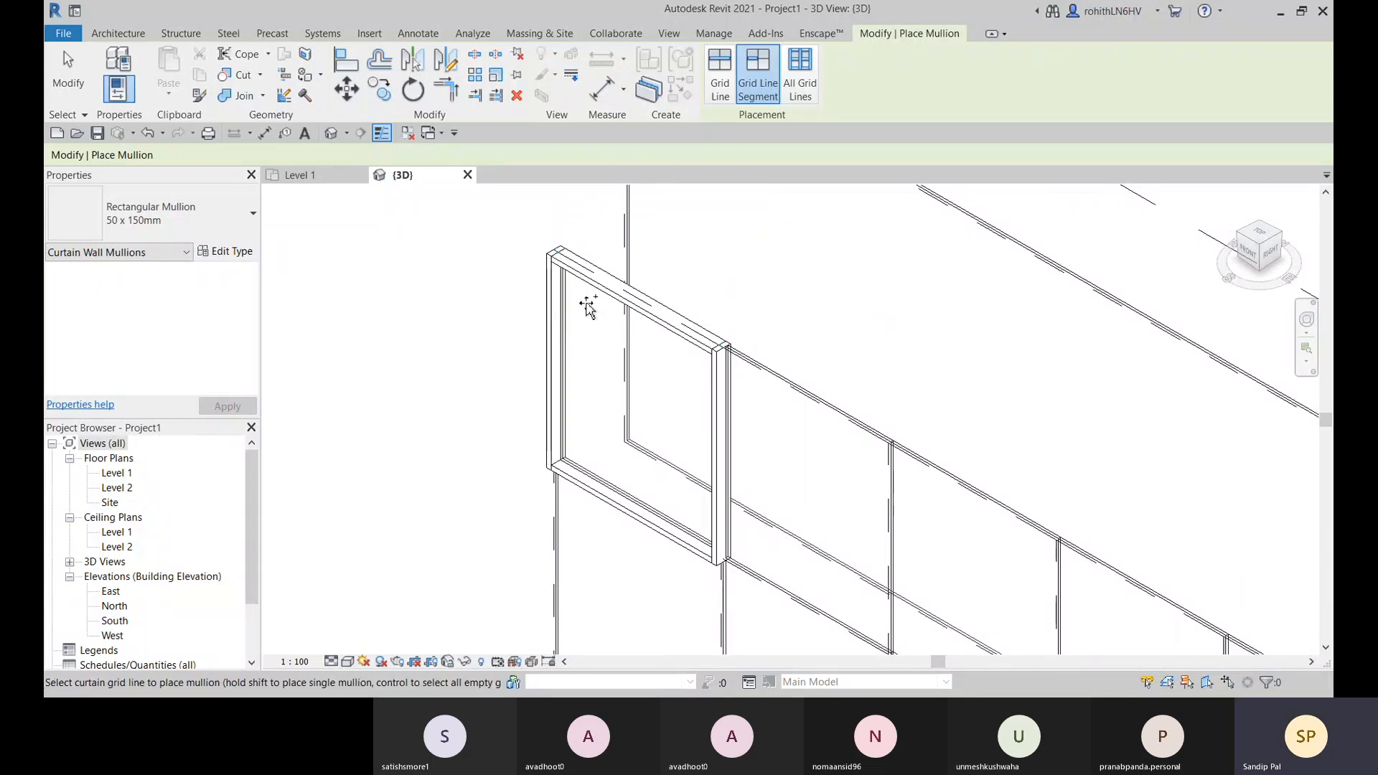
middle_click_drag(748, 452, 759, 326)
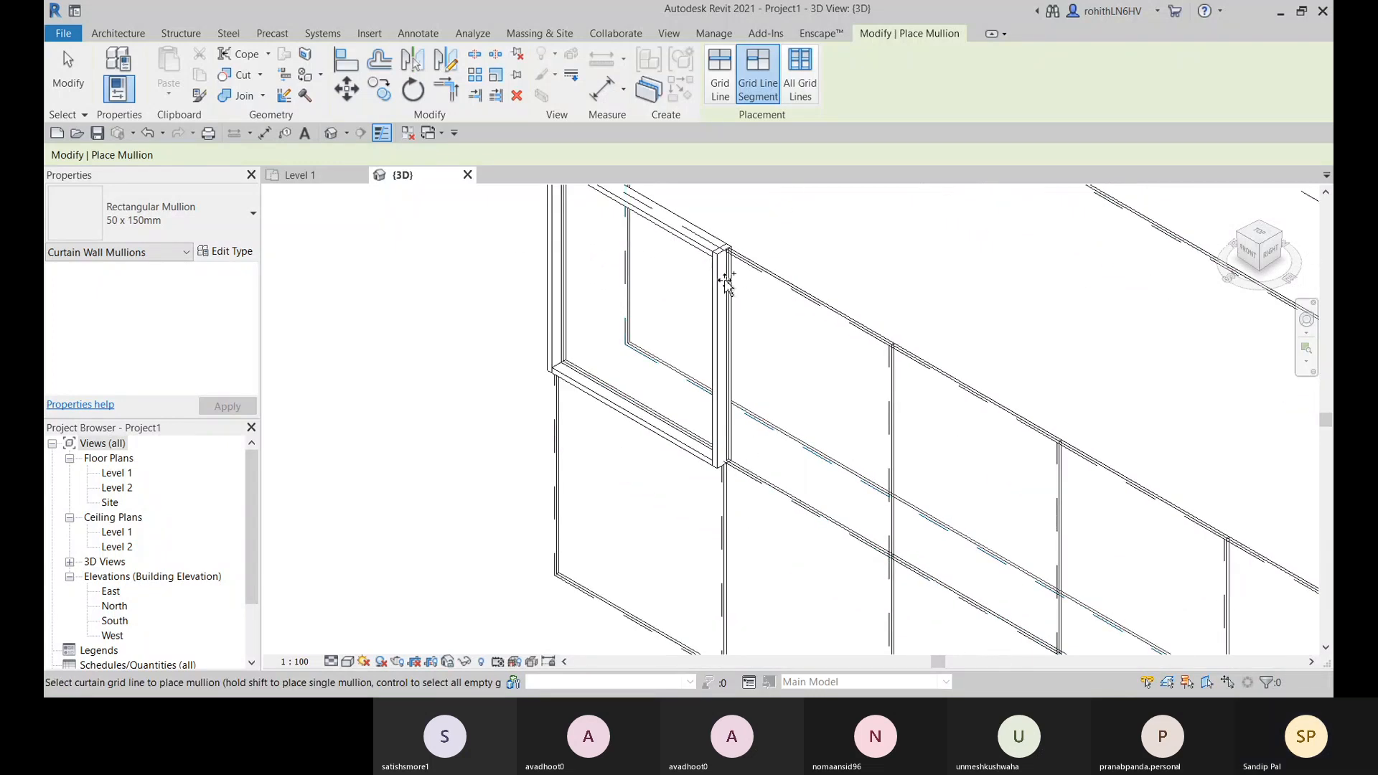
scroll(856, 296, "down", 1)
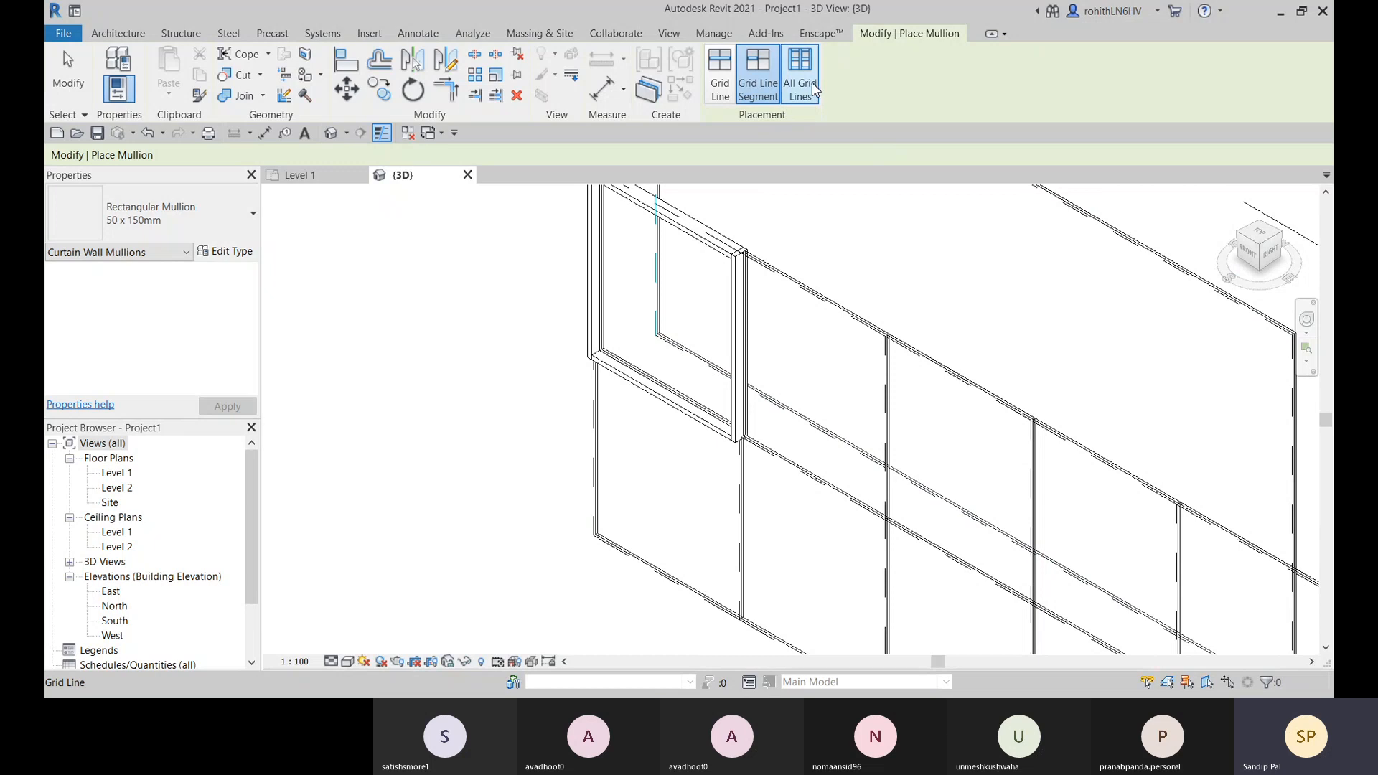
Add 50 x 150mm mullions to all remaining grid lines of the Exterior Glazing wall with All Grid Lines placement, and end the command
scroll(781, 454, "down", 4)
middle_click_drag(778, 453, 707, 452)
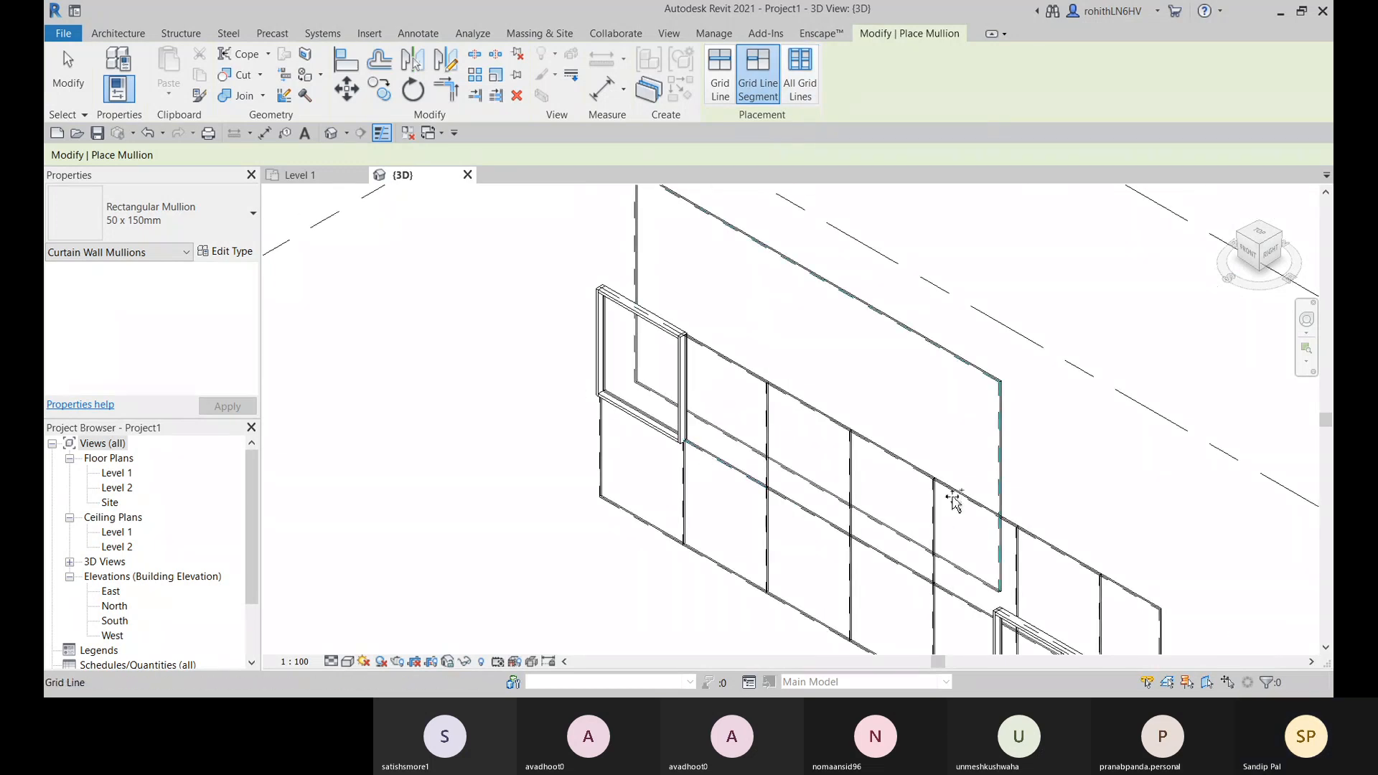
middle_click_drag(955, 499, 752, 344)
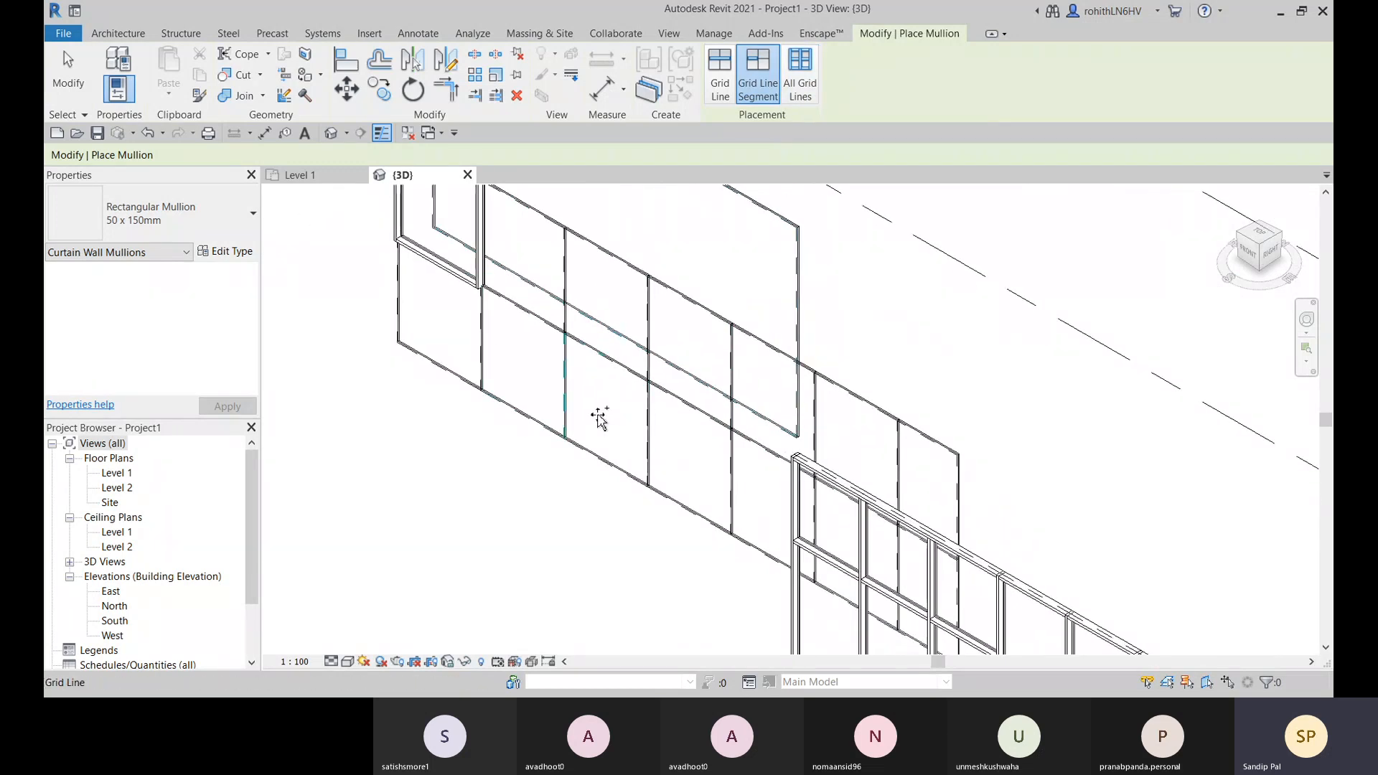
middle_click_drag(600, 410, 659, 449)
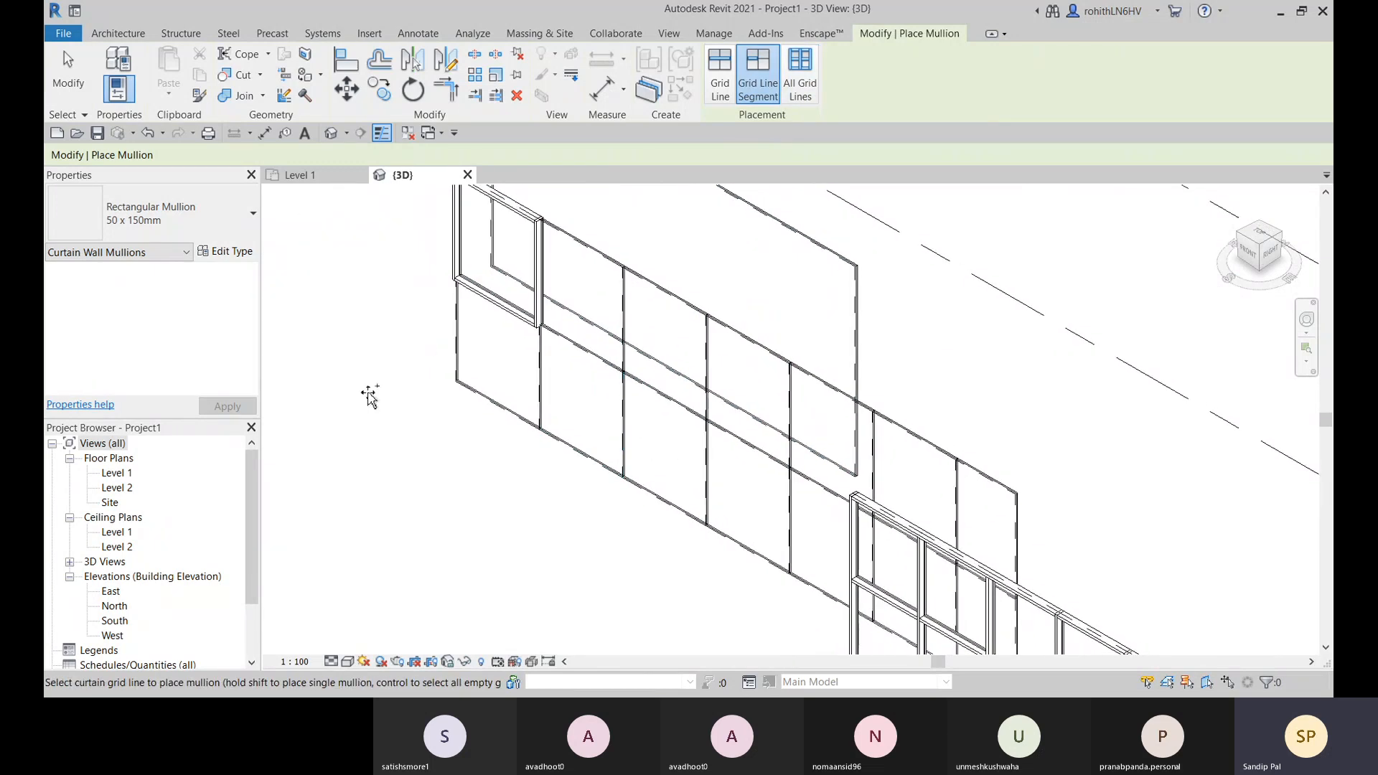
left_click(802, 88)
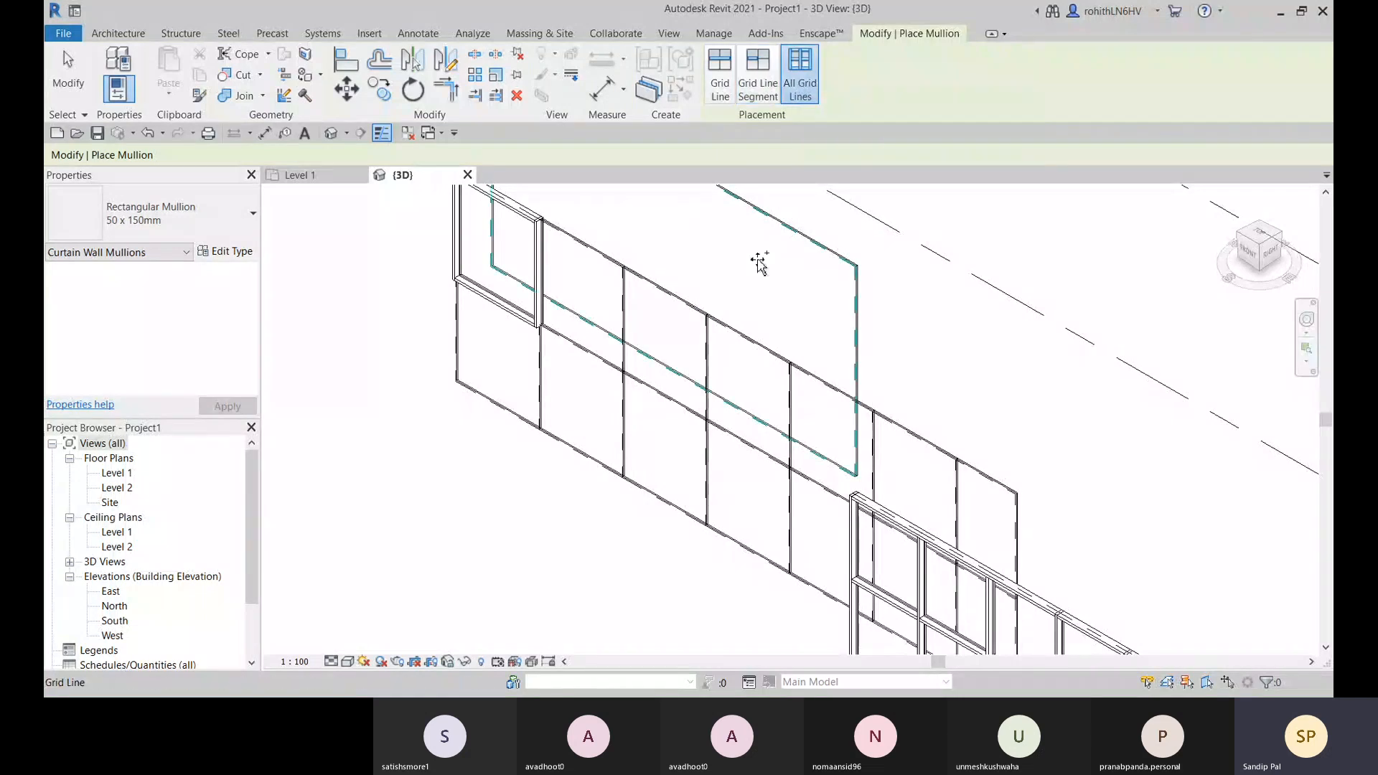
left_click(656, 286)
middle_click_drag(700, 235, 704, 259)
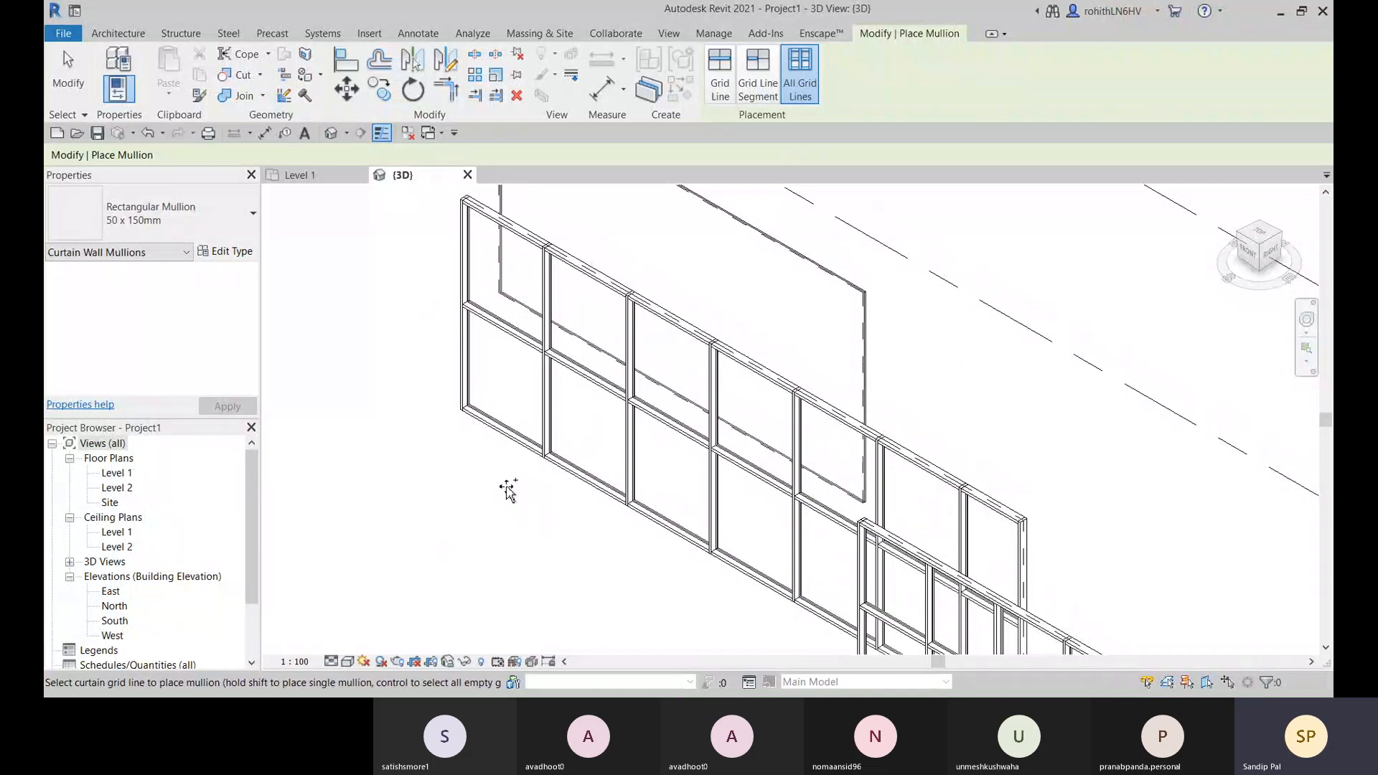
middle_click_drag(505, 489, 566, 517)
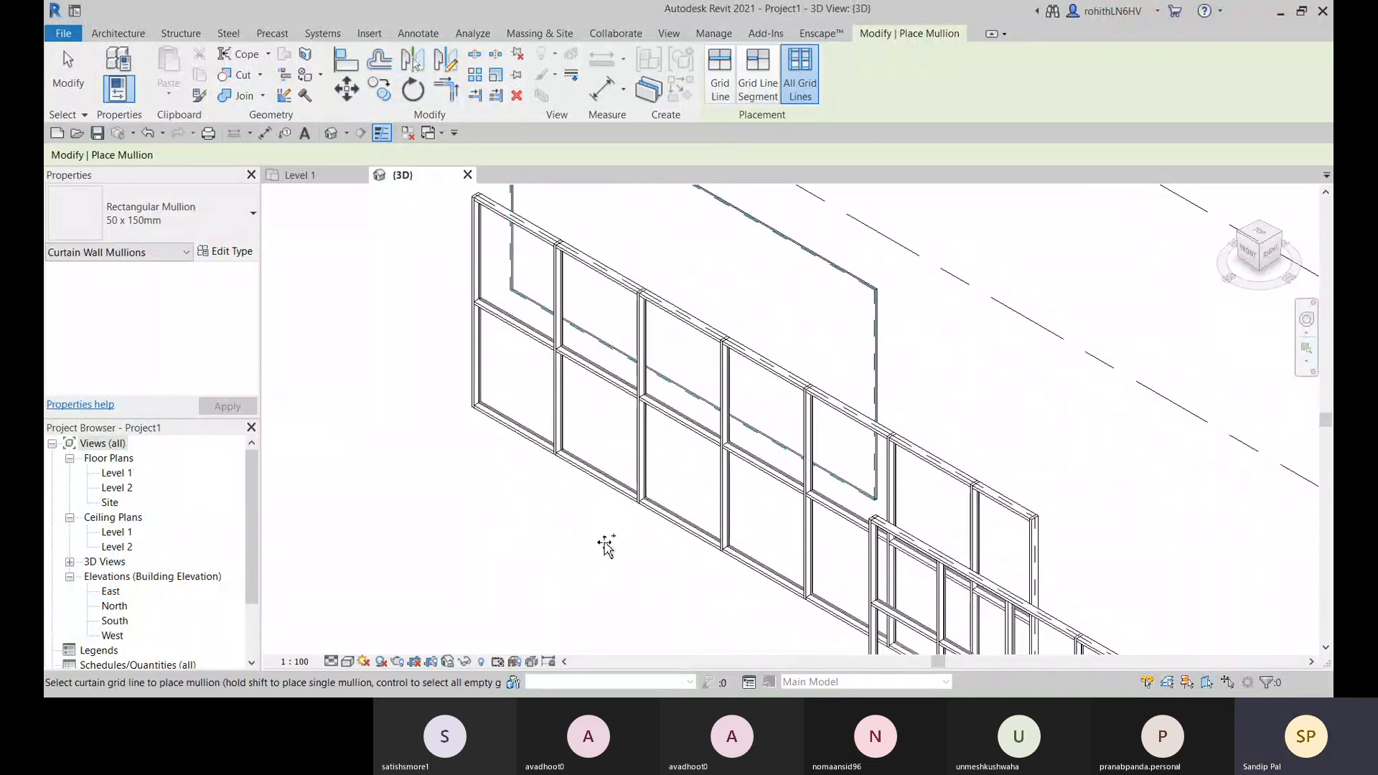
key("Escape")
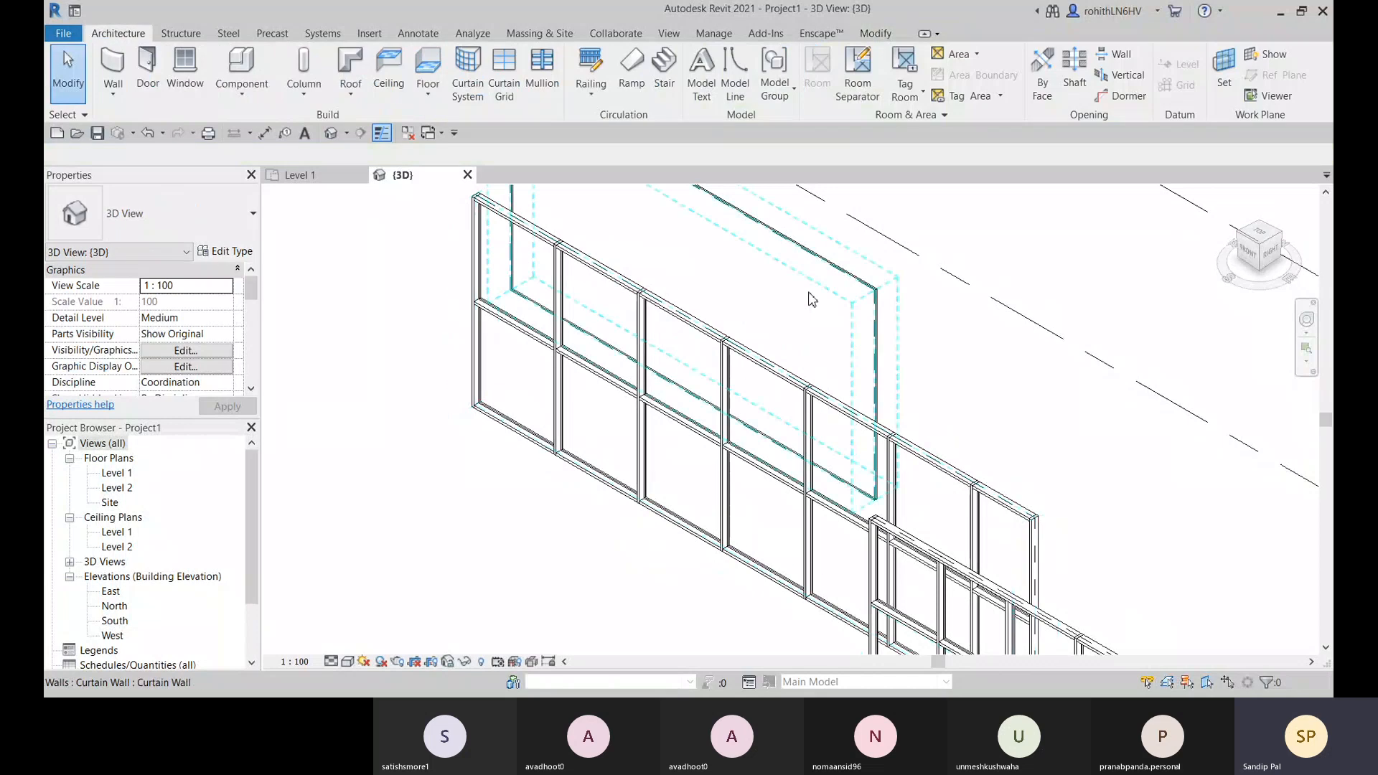
Preview Curtain Grid placement with All Segments on the plain and Exterior Glazing walls, and leave the command without placing a grid line
middle_click_drag(810, 277, 829, 292)
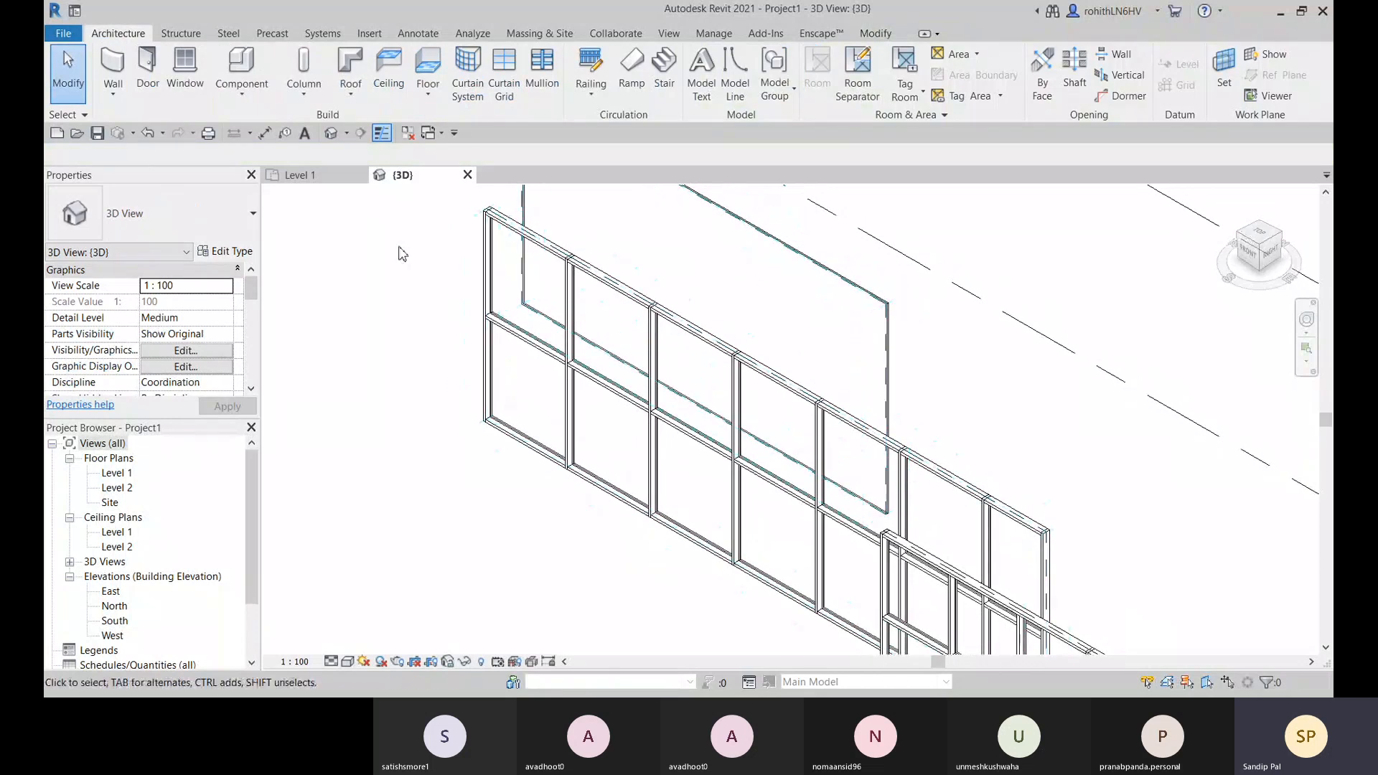
left_click(514, 88)
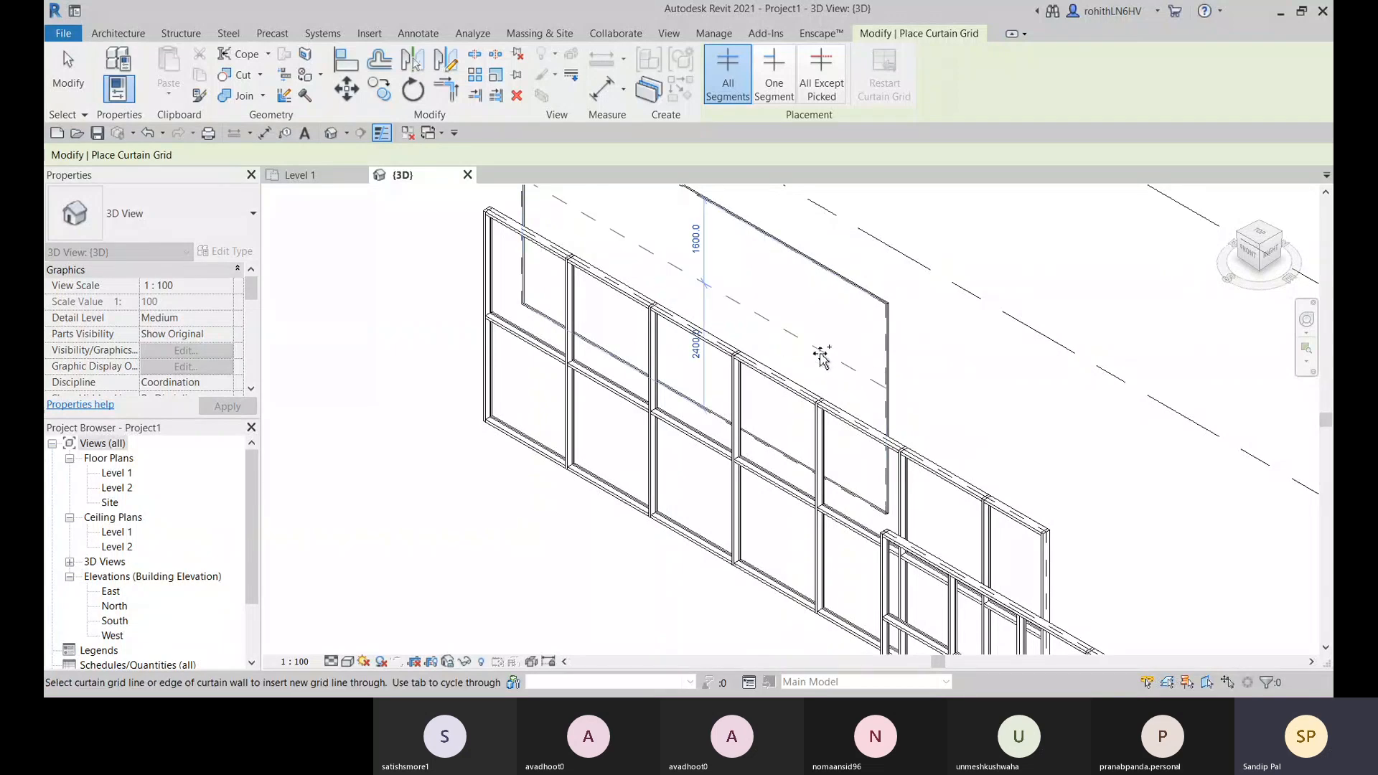
middle_click_drag(793, 348, 747, 391)
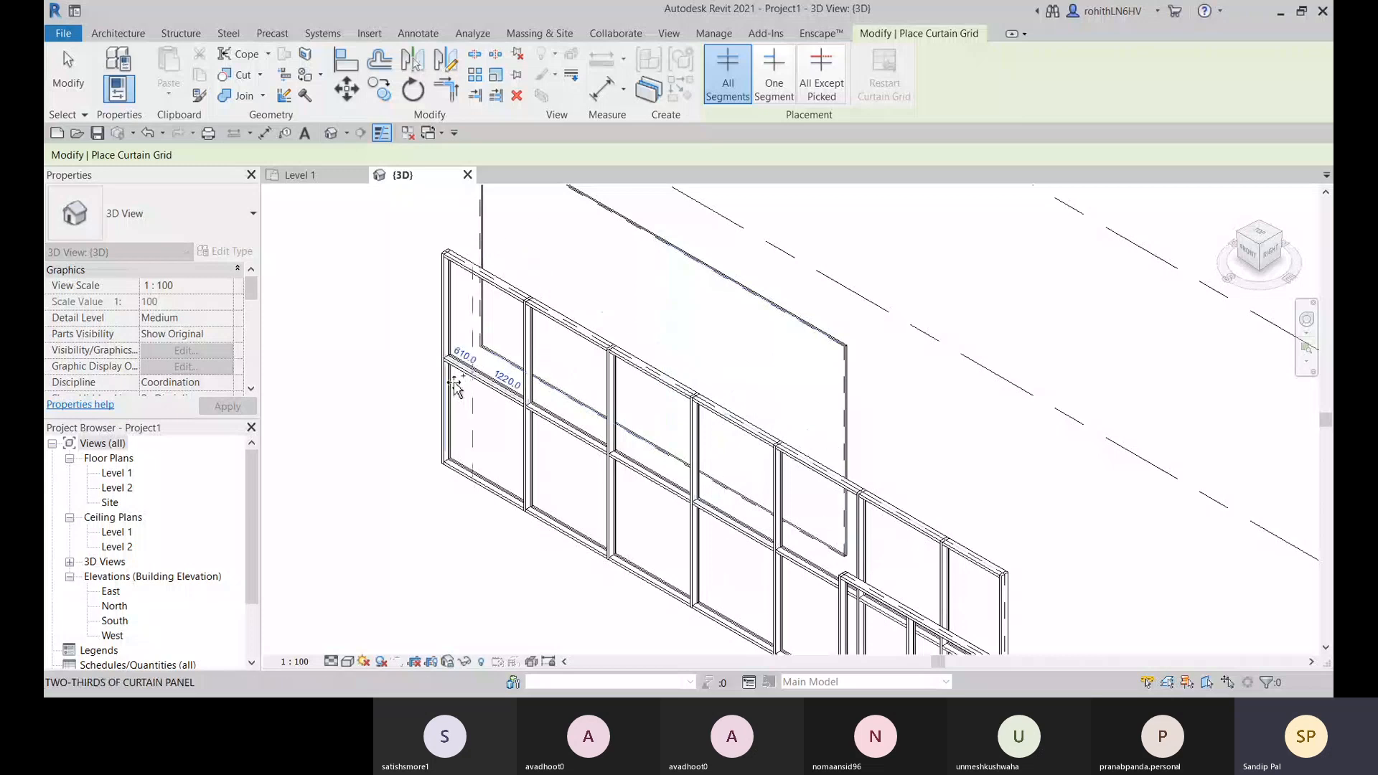
key("Escape")
key("Escape")
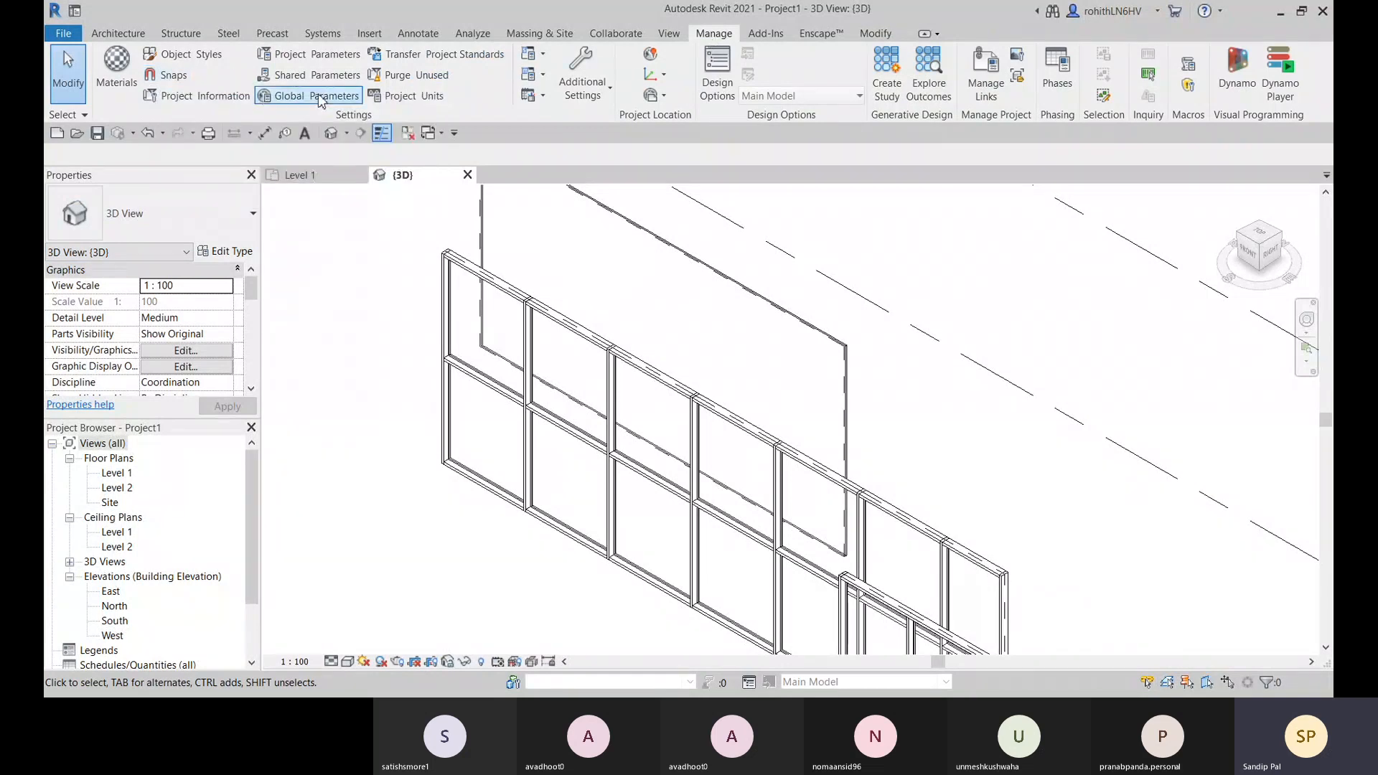
Review the dimension snap increments and object snaps in the Snaps settings, and close them without changes
left_click(168, 75)
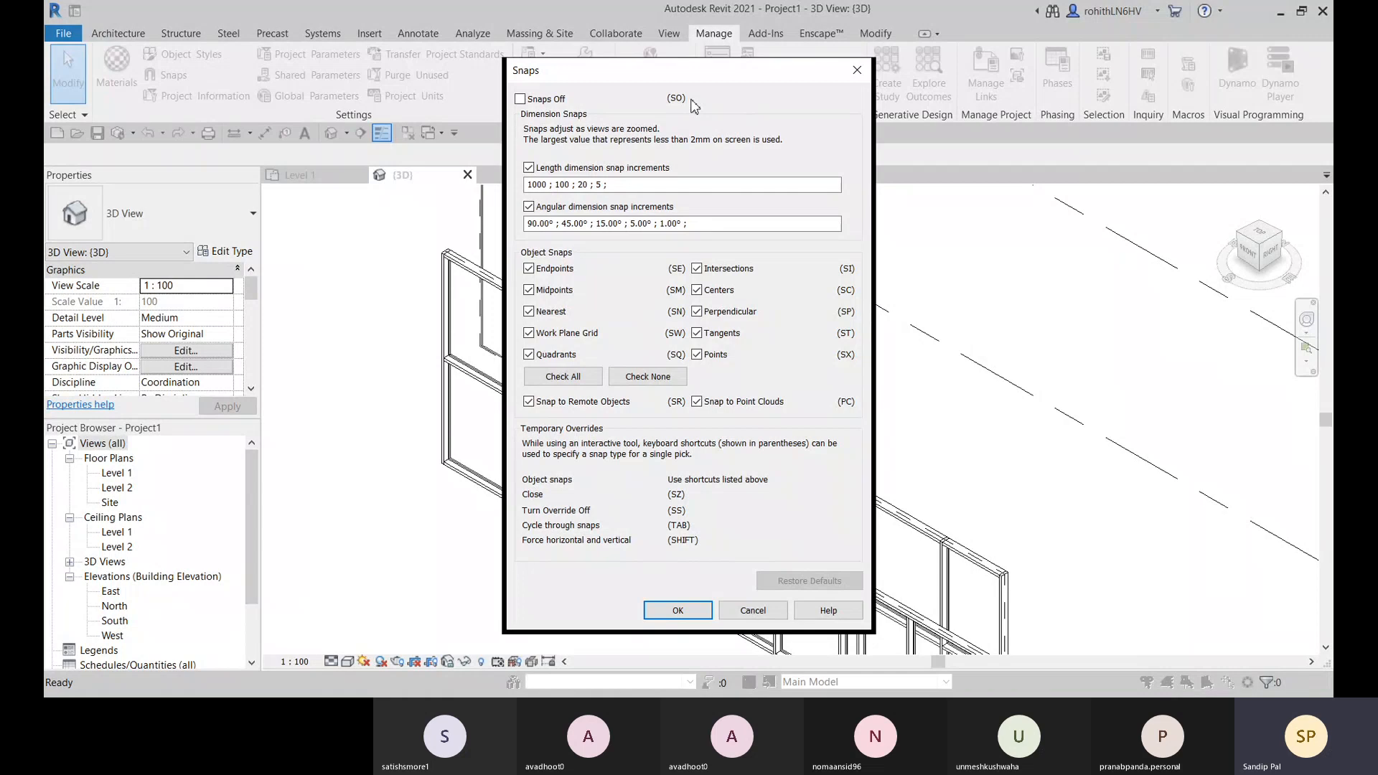
left_click(857, 70)
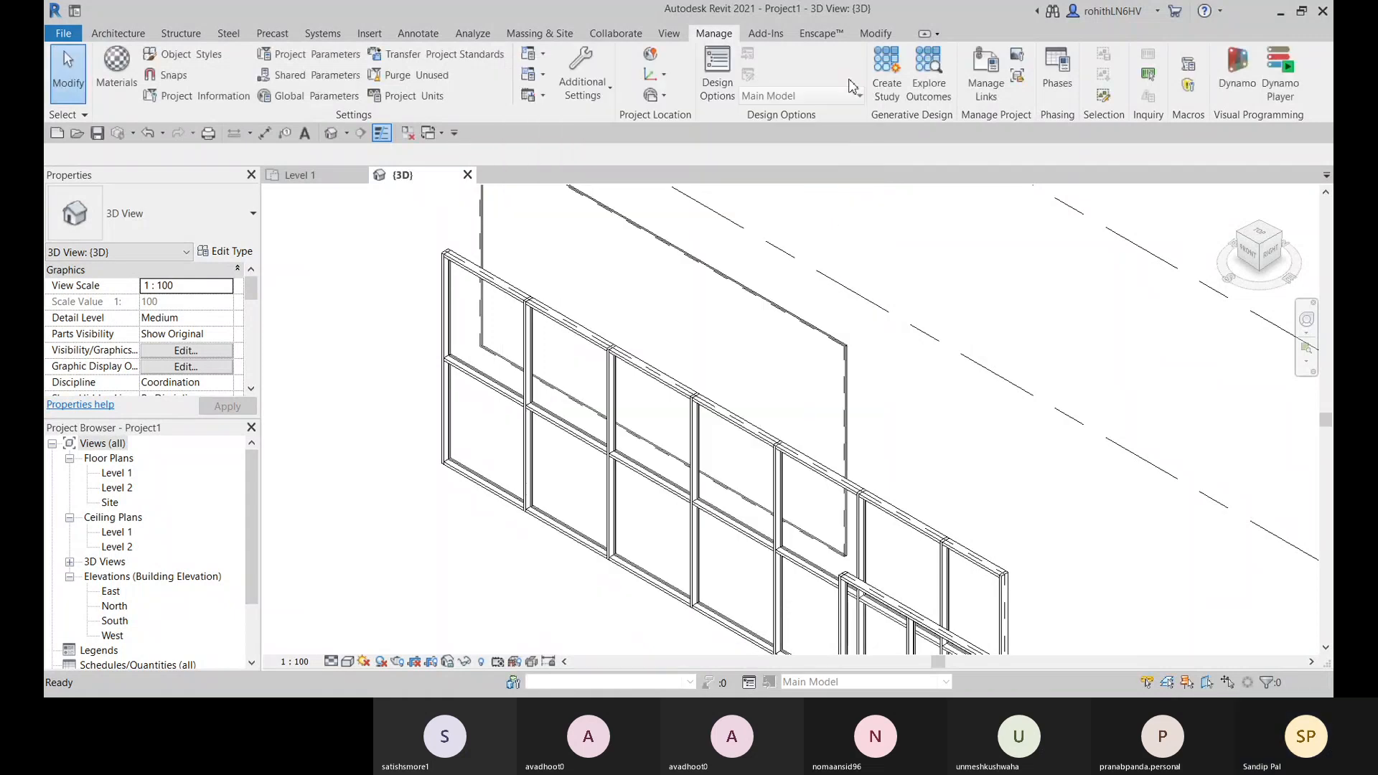
middle_click_drag(646, 285, 624, 355)
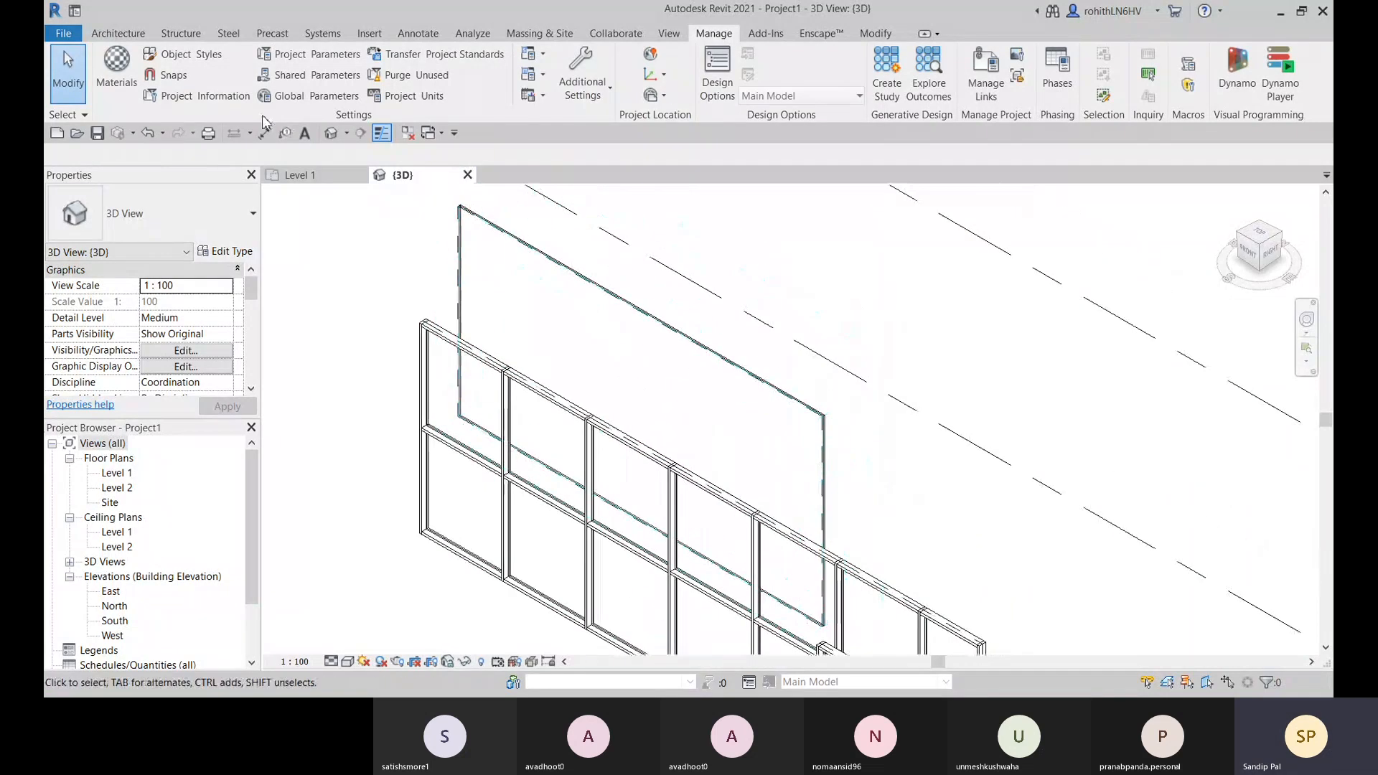
left_click(118, 33)
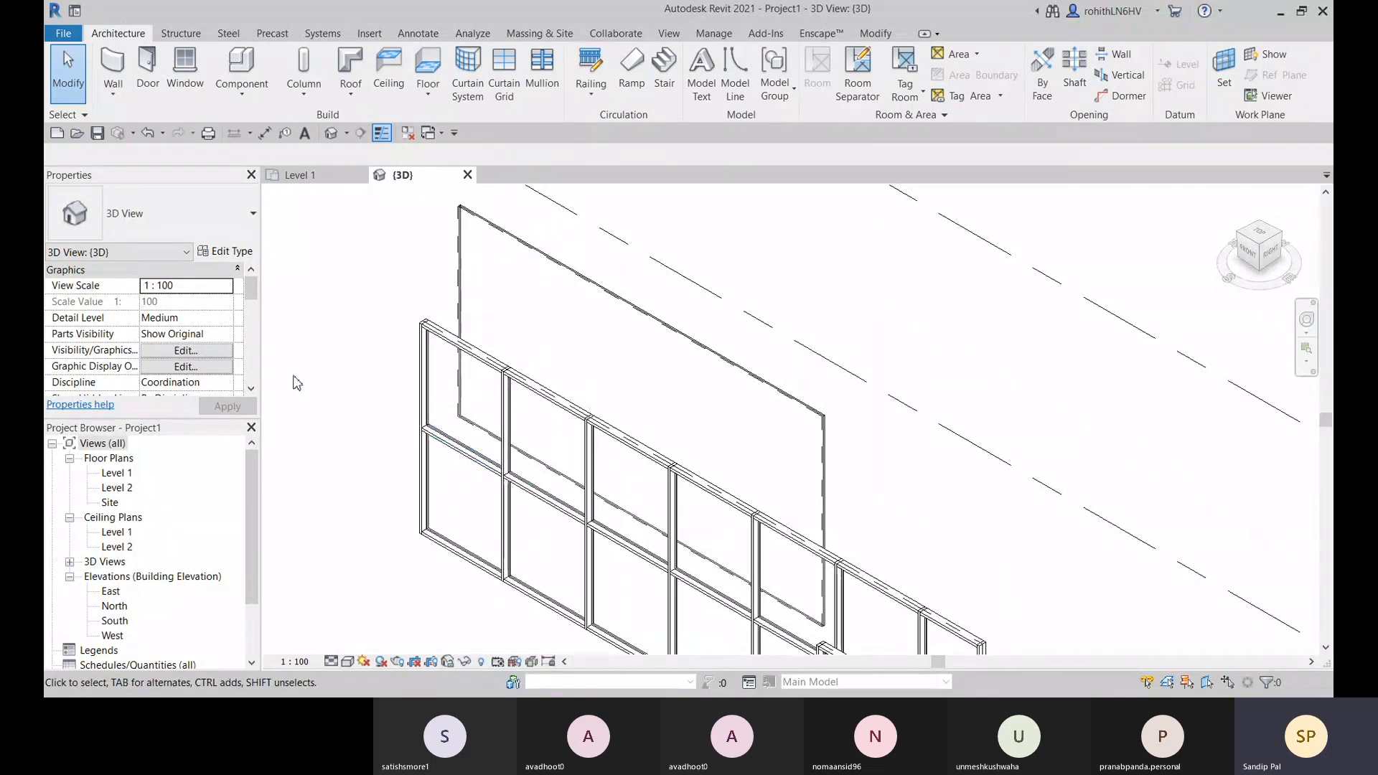
Assign the keyboard shortcut CG to the Curtain Grid command and save the shortcut settings
key("k")
key("s")
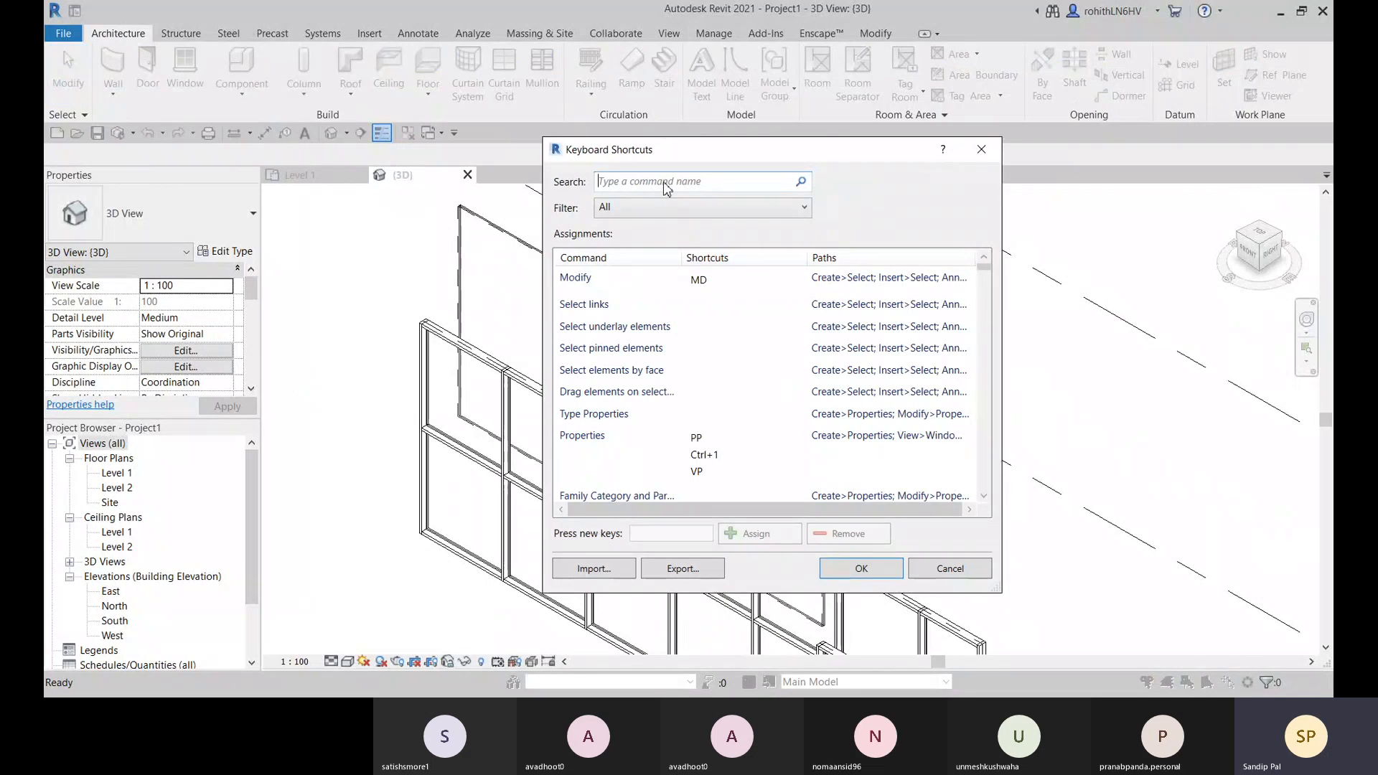
type("curta")
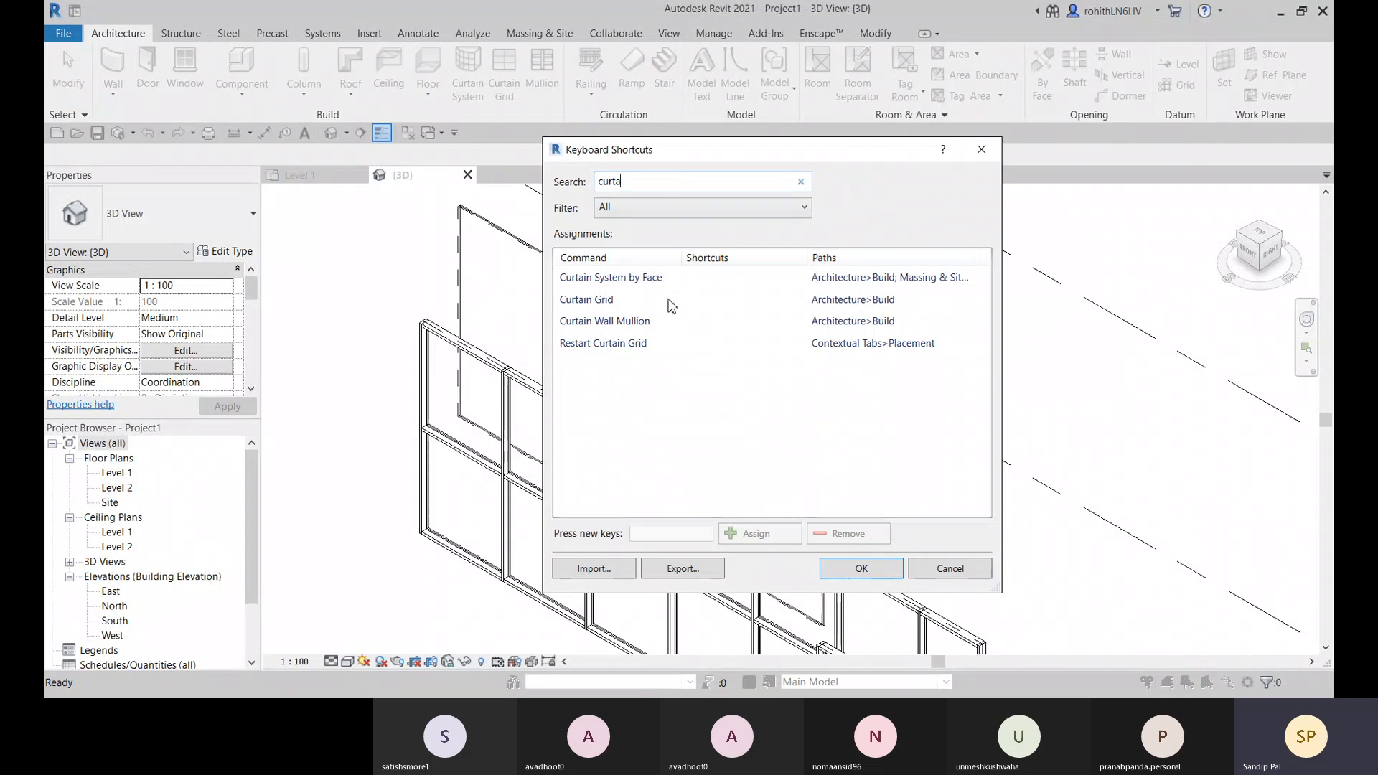
left_click(603, 300)
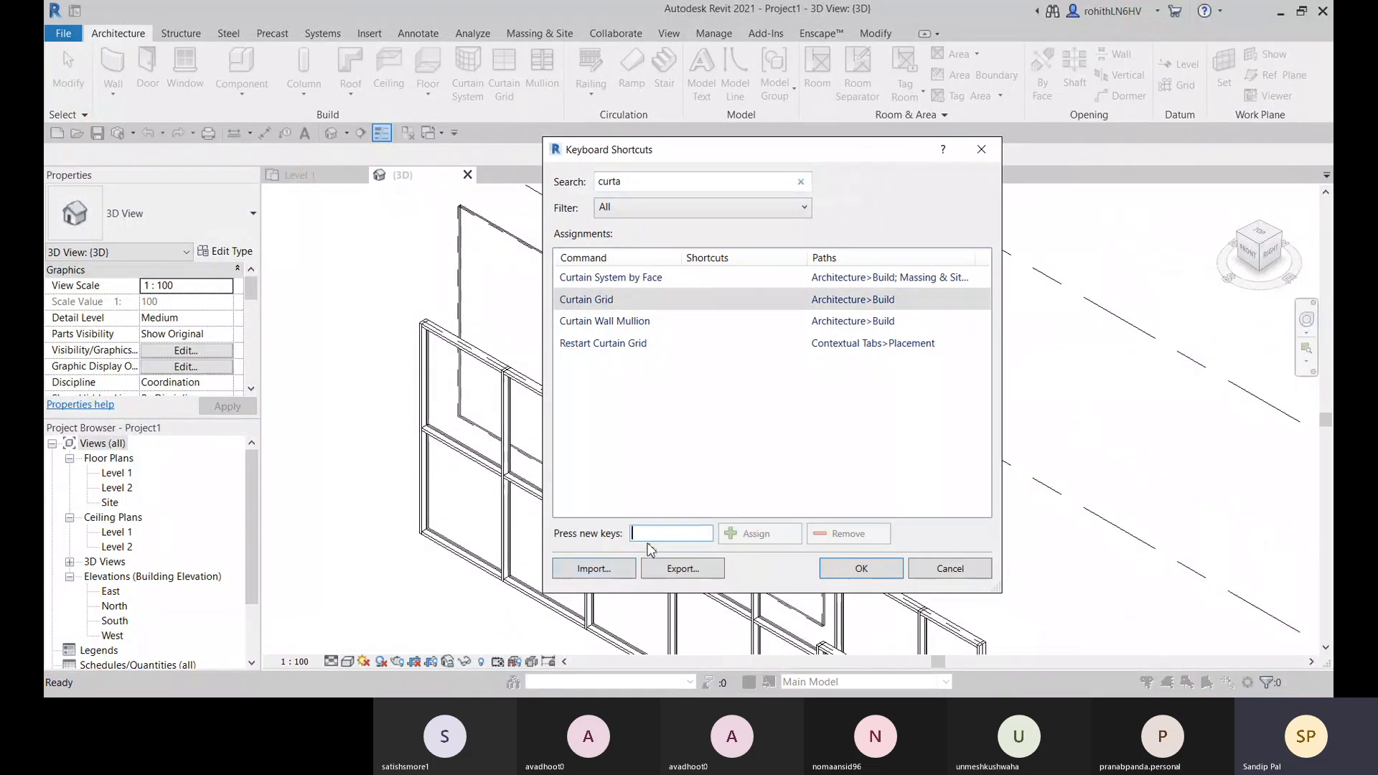
type("CG")
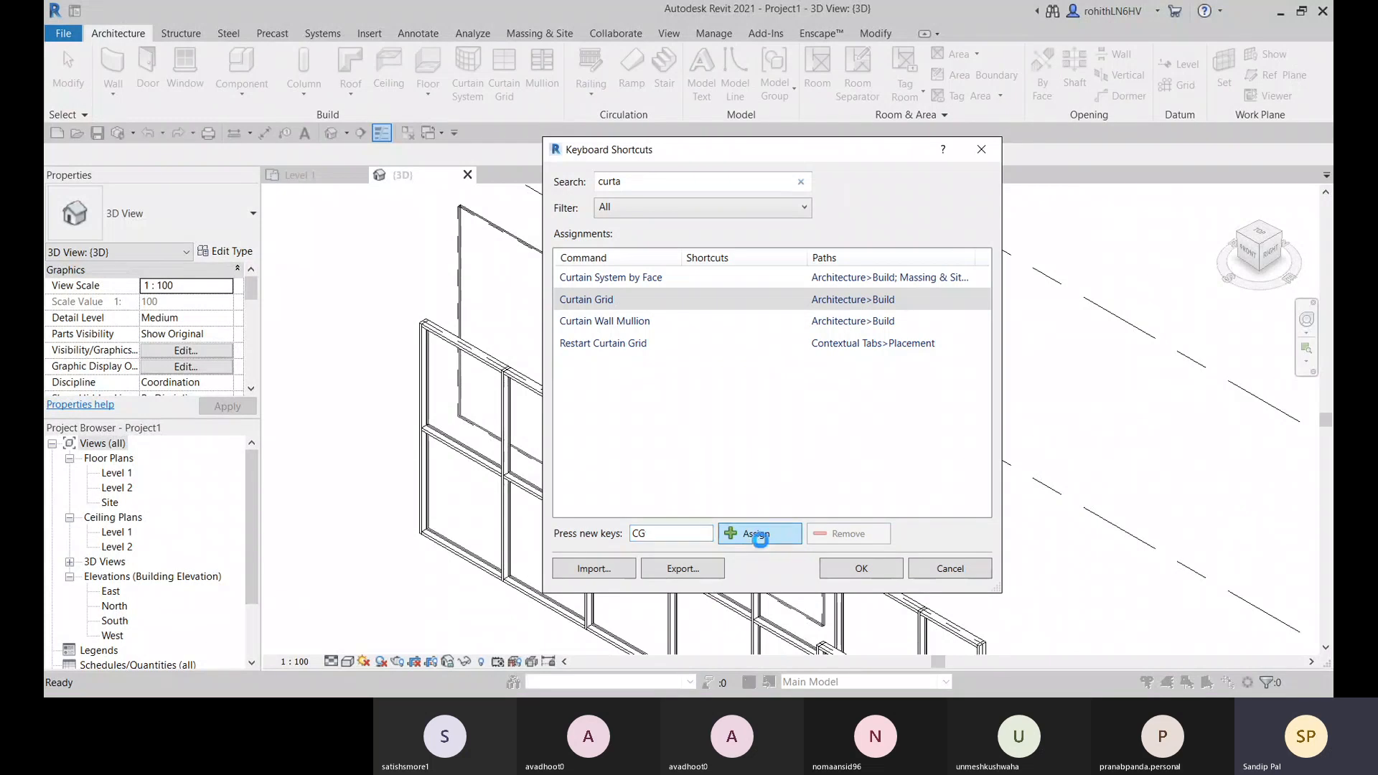
left_click(758, 538)
left_click(727, 387)
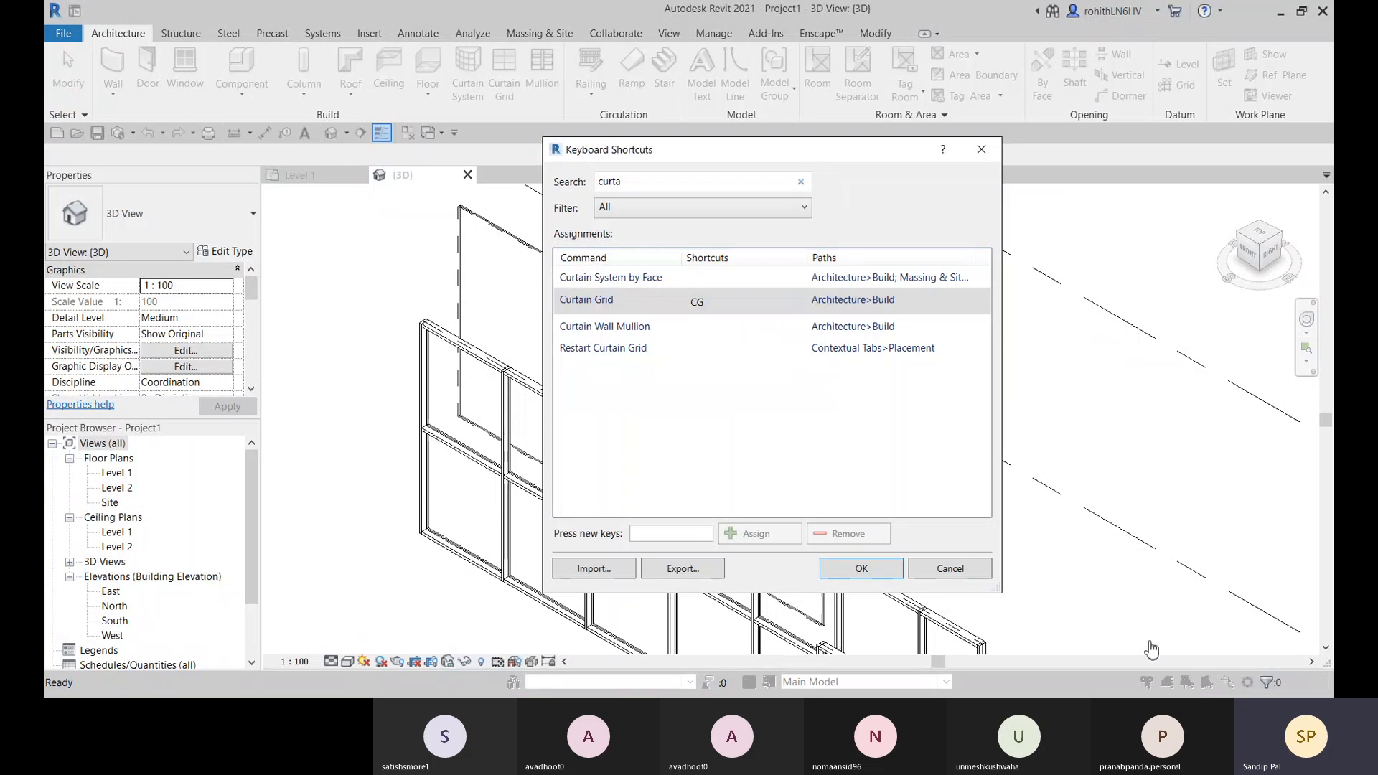
left_click(1187, 662)
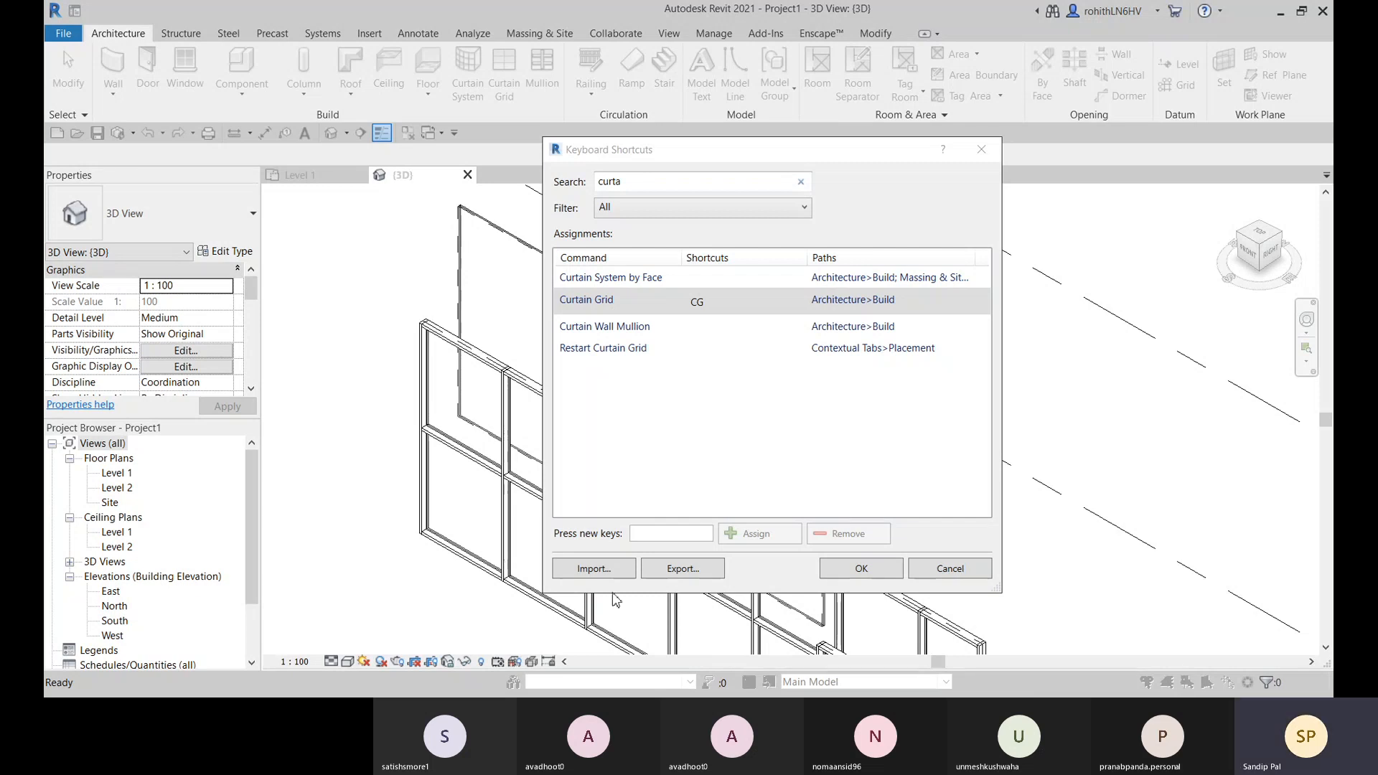
left_click(695, 303)
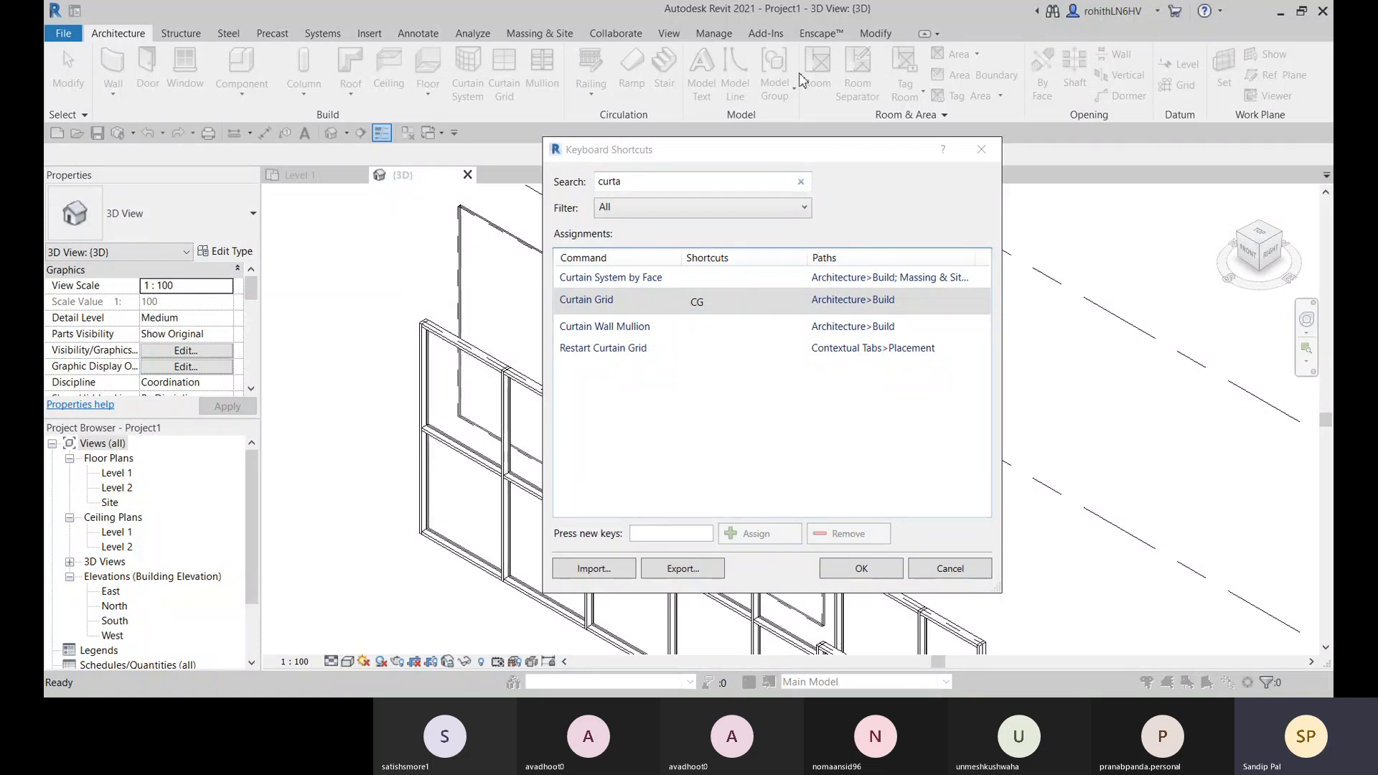
left_click(861, 569)
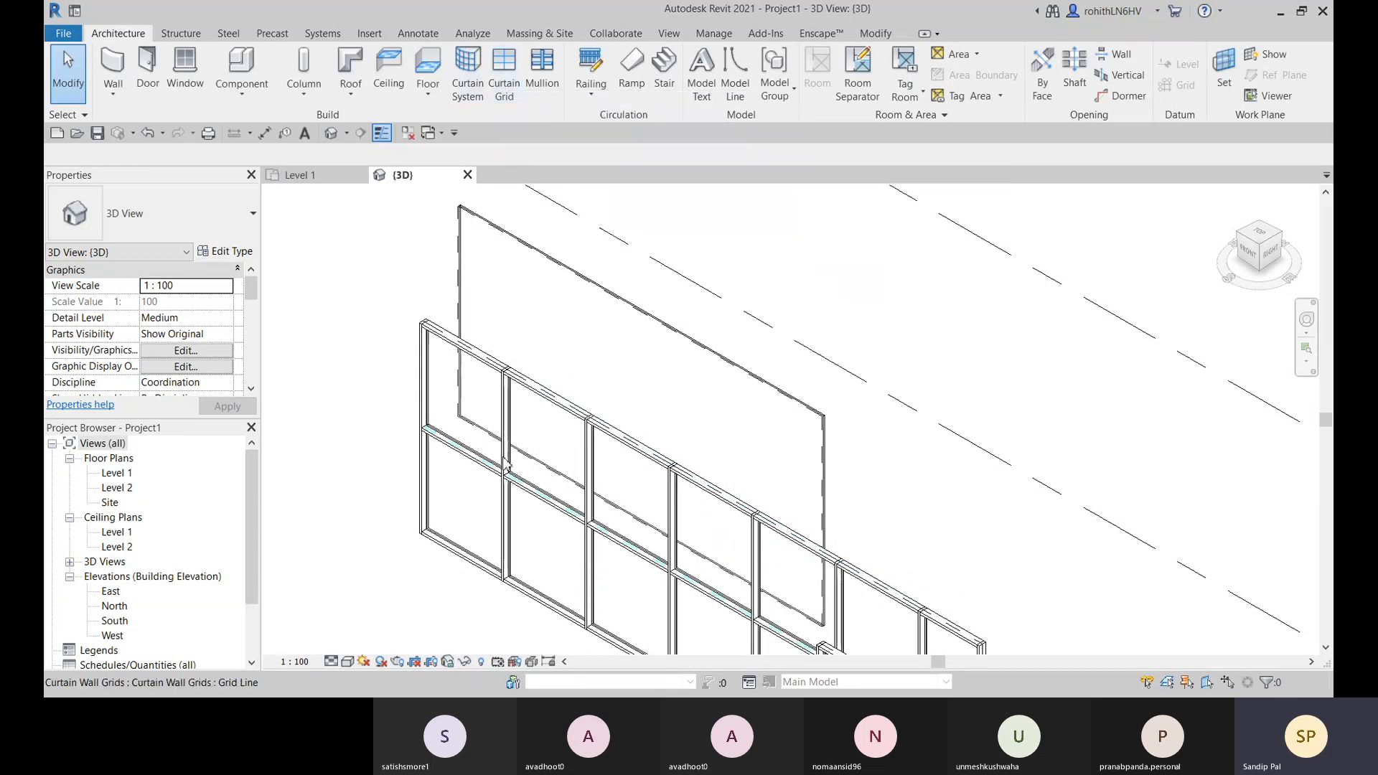
Divide the plain curtain wall with All Segments grid lines: one vertical 2000 mm from its right end and one horizontal at mid-height
key("c")
key("g")
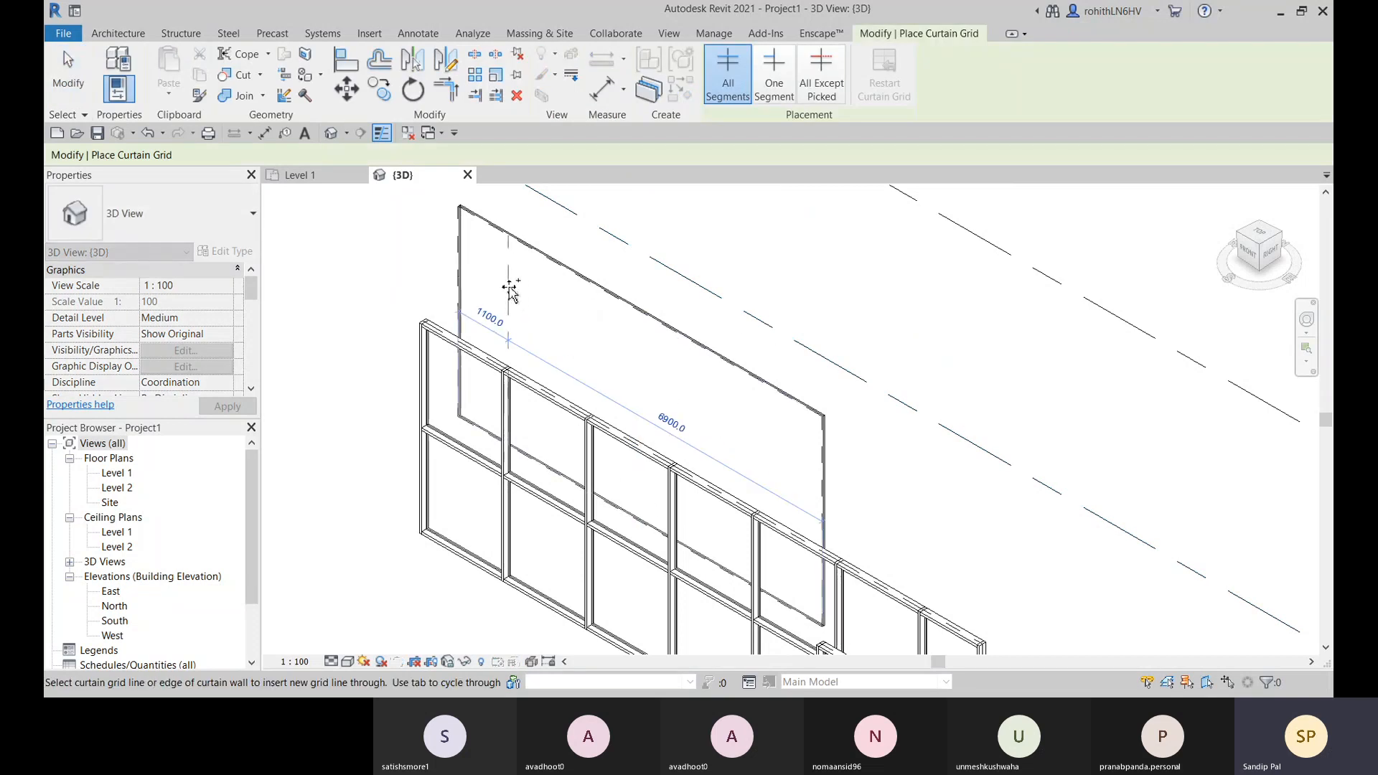
scroll(456, 287, "up", 6)
scroll(495, 286, "down", 4)
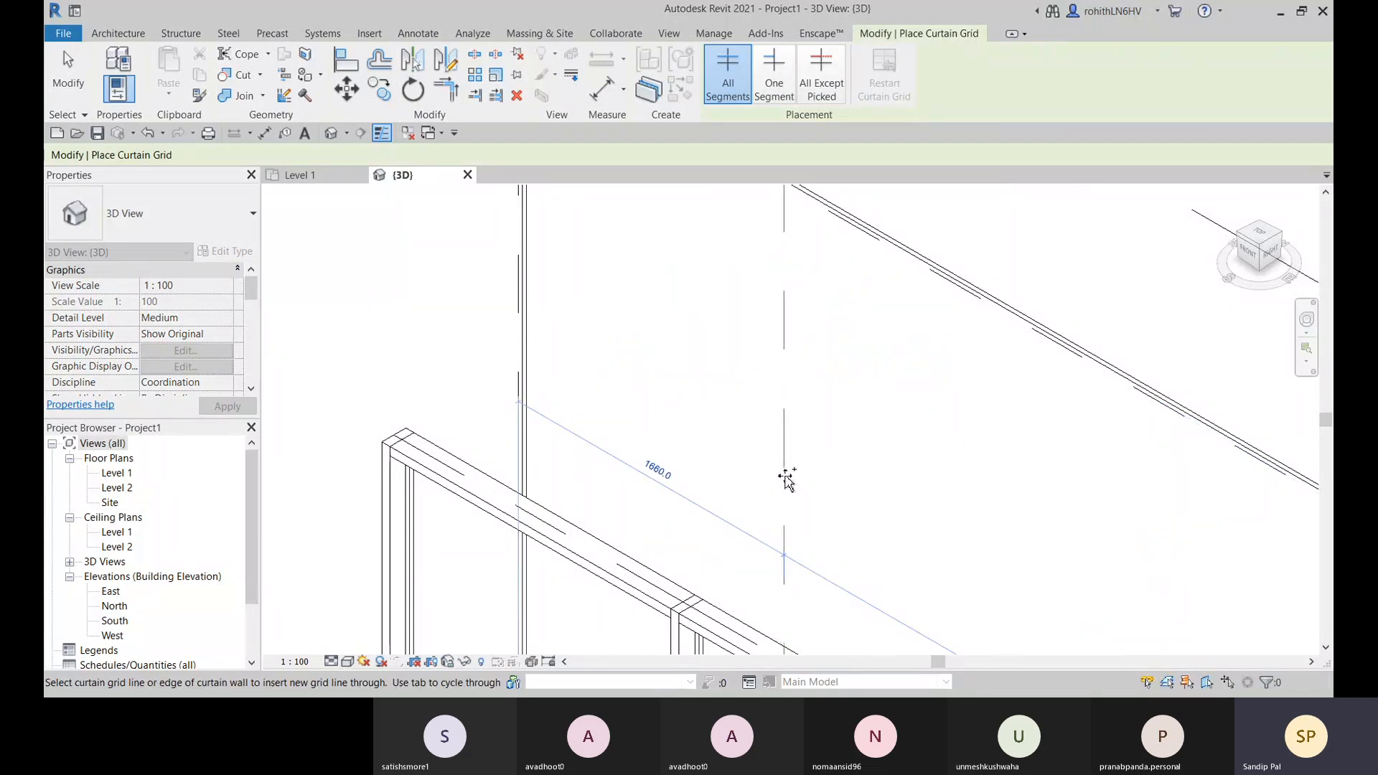
scroll(775, 472, "down", 2)
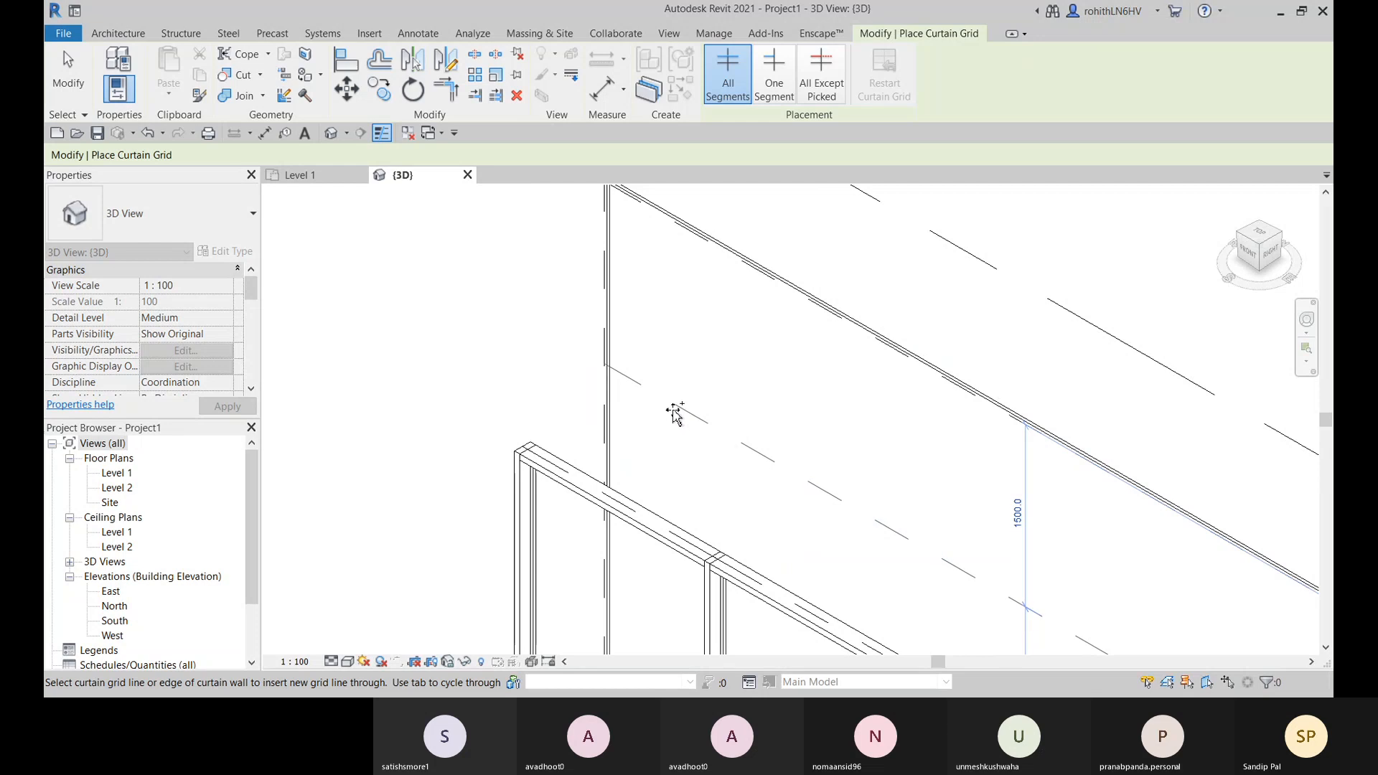
middle_click_drag(777, 436, 637, 403)
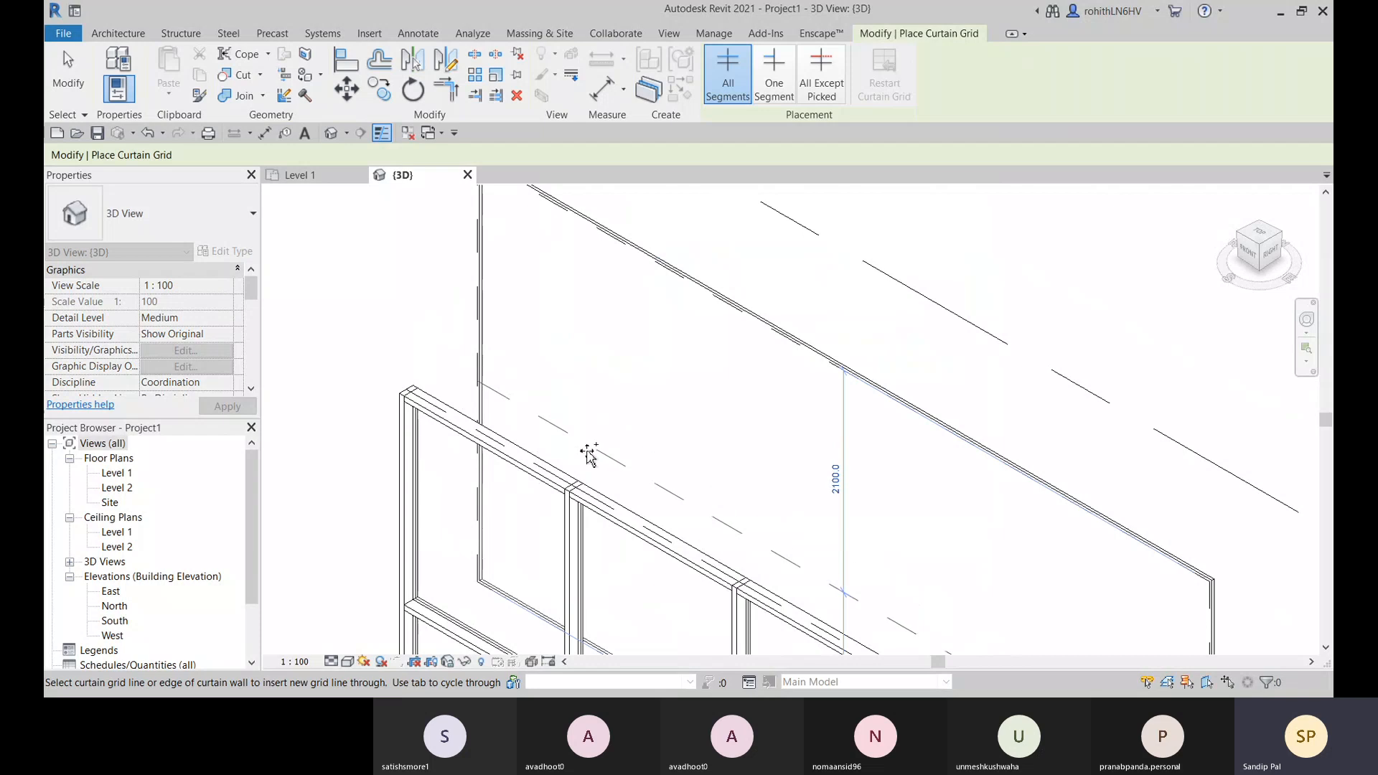
middle_click_drag(790, 523, 730, 376)
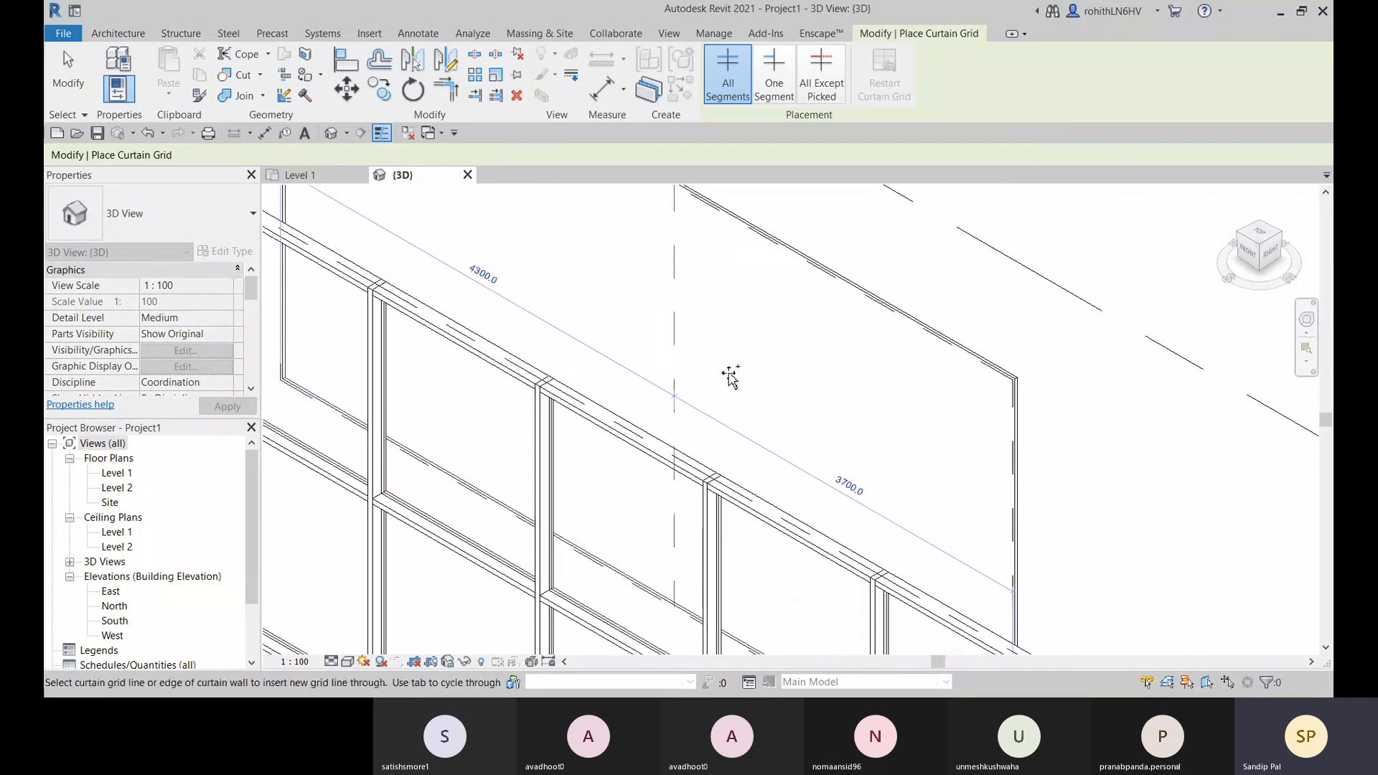
middle_click_drag(873, 452, 784, 369)
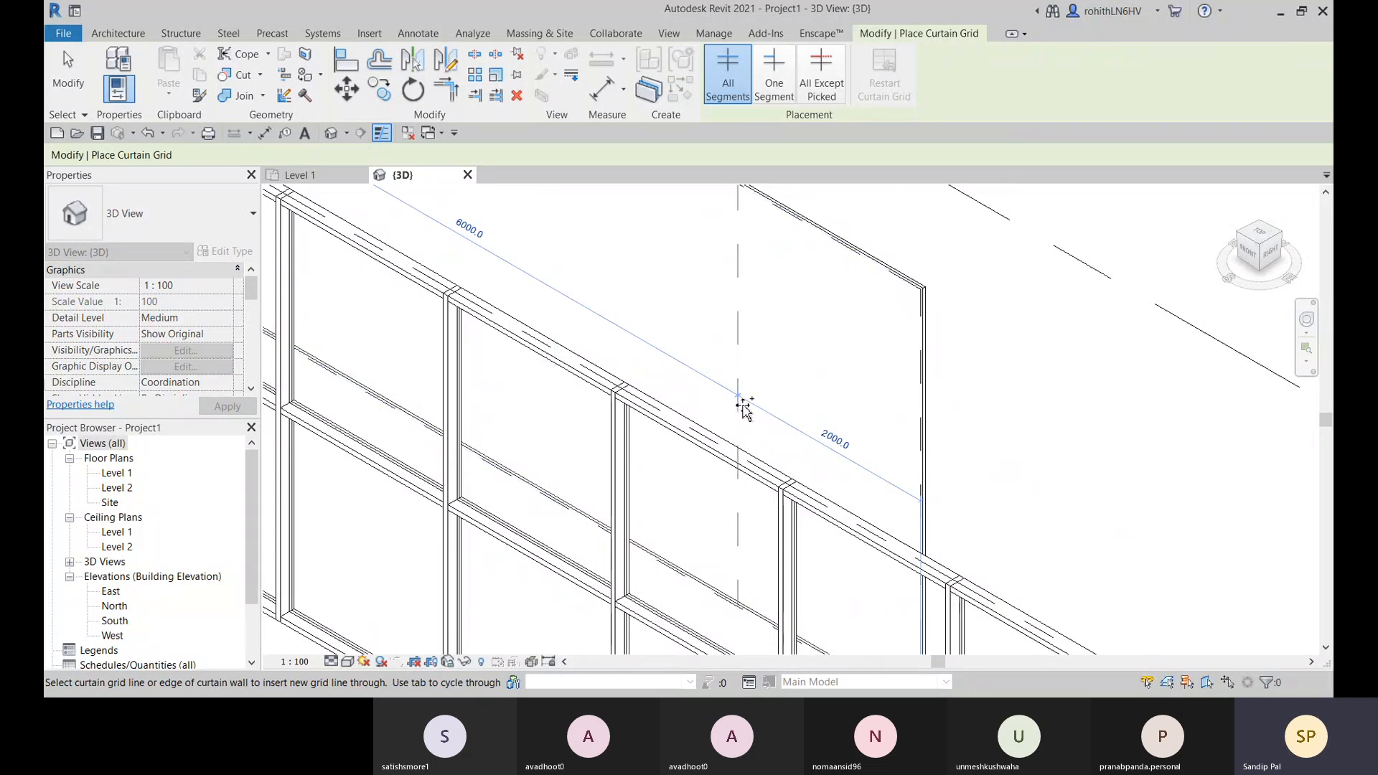
left_click(743, 406)
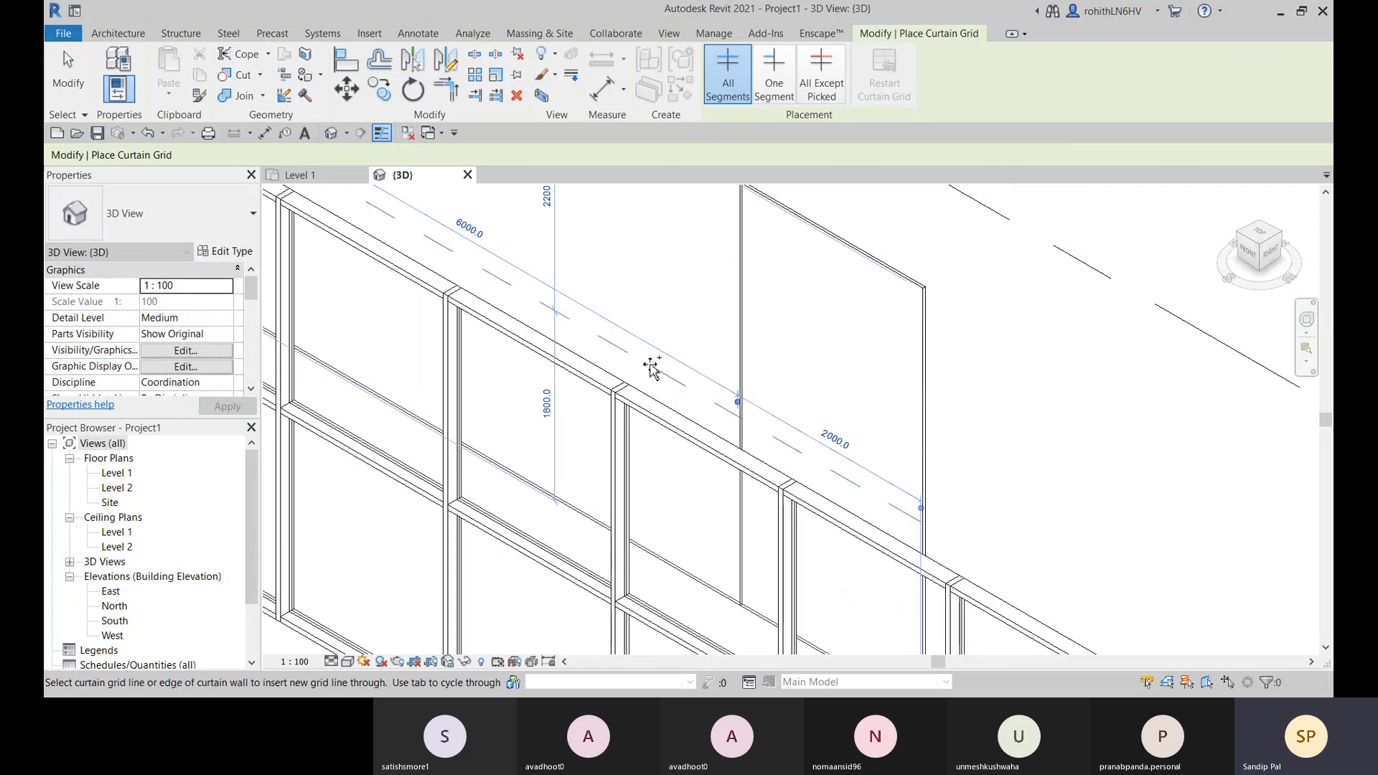
middle_click_drag(626, 341, 758, 484)
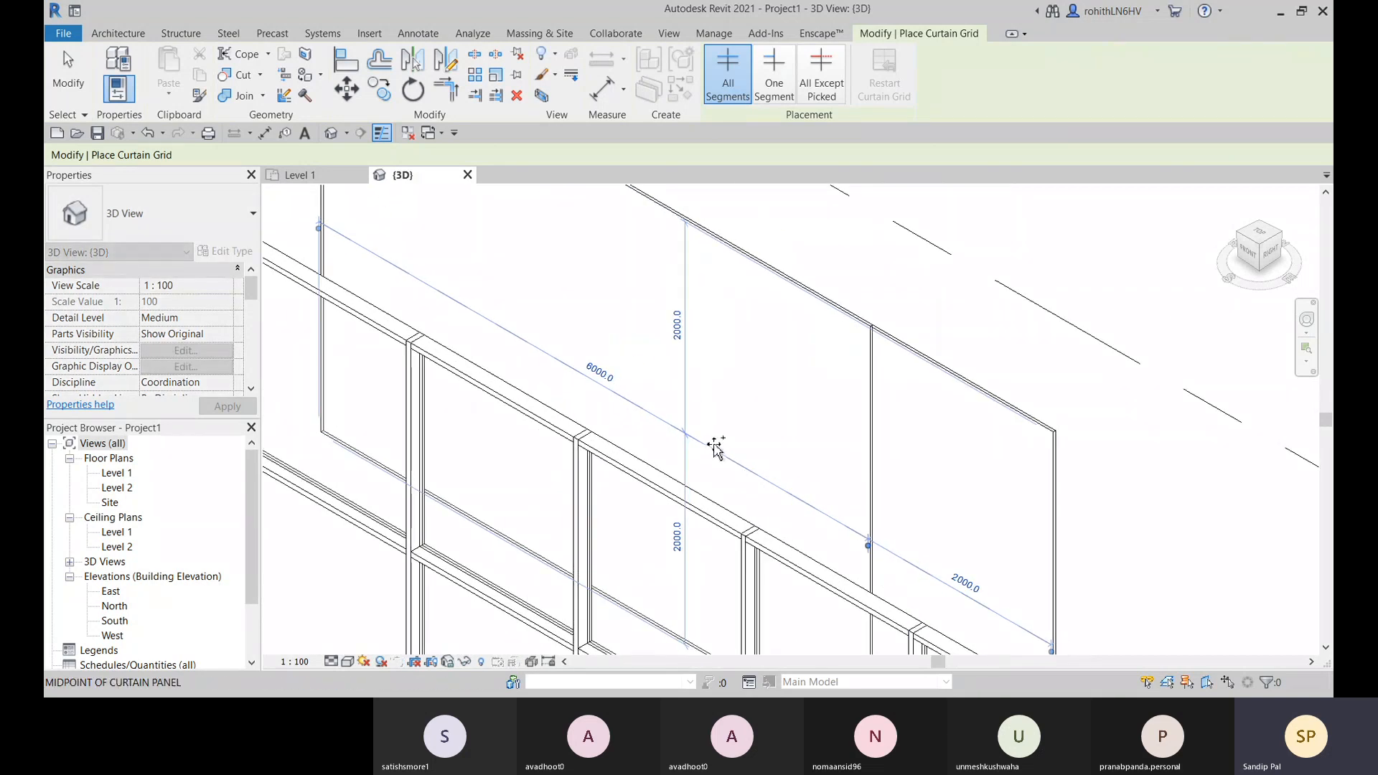
left_click(714, 446)
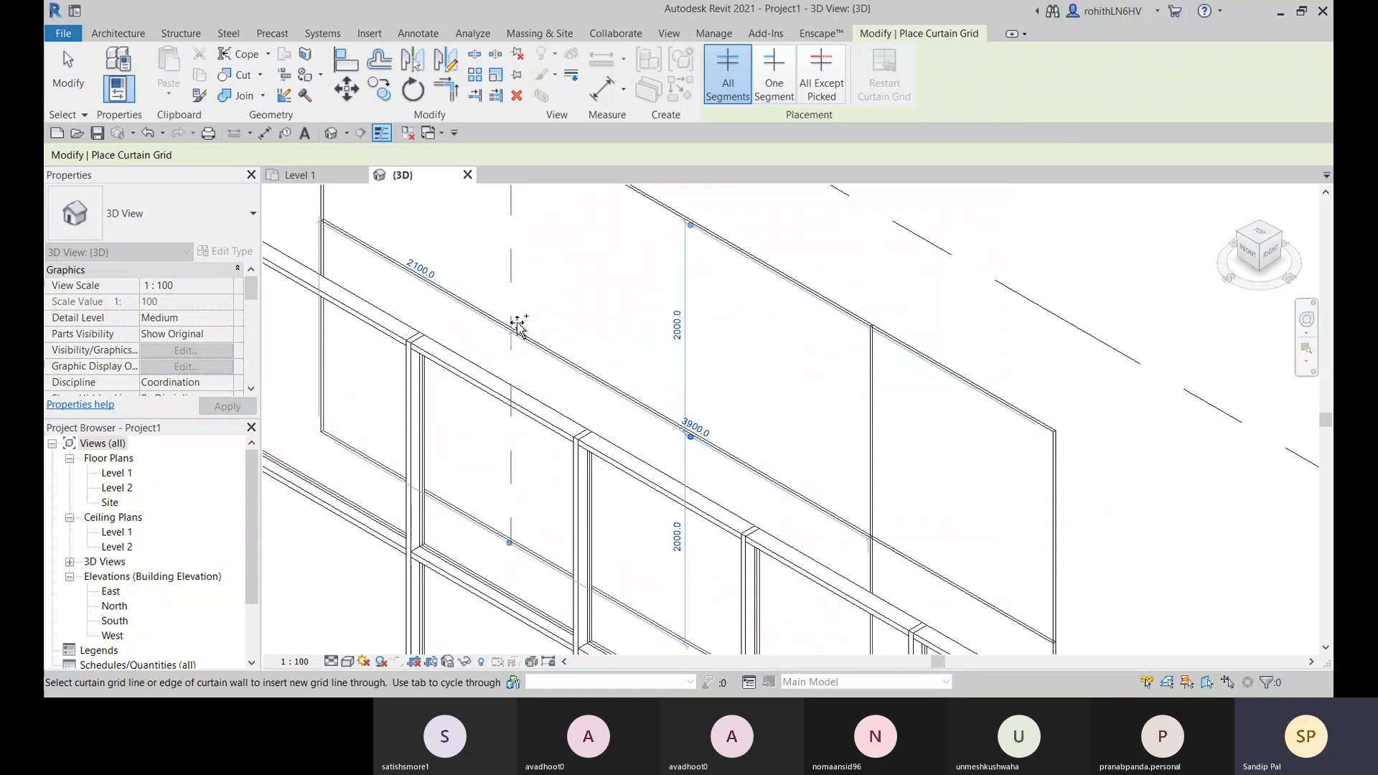
Place two more vertical grid lines on the plain wall, 2000 mm and 4000 mm from its left end, and end the command
left_click(506, 316)
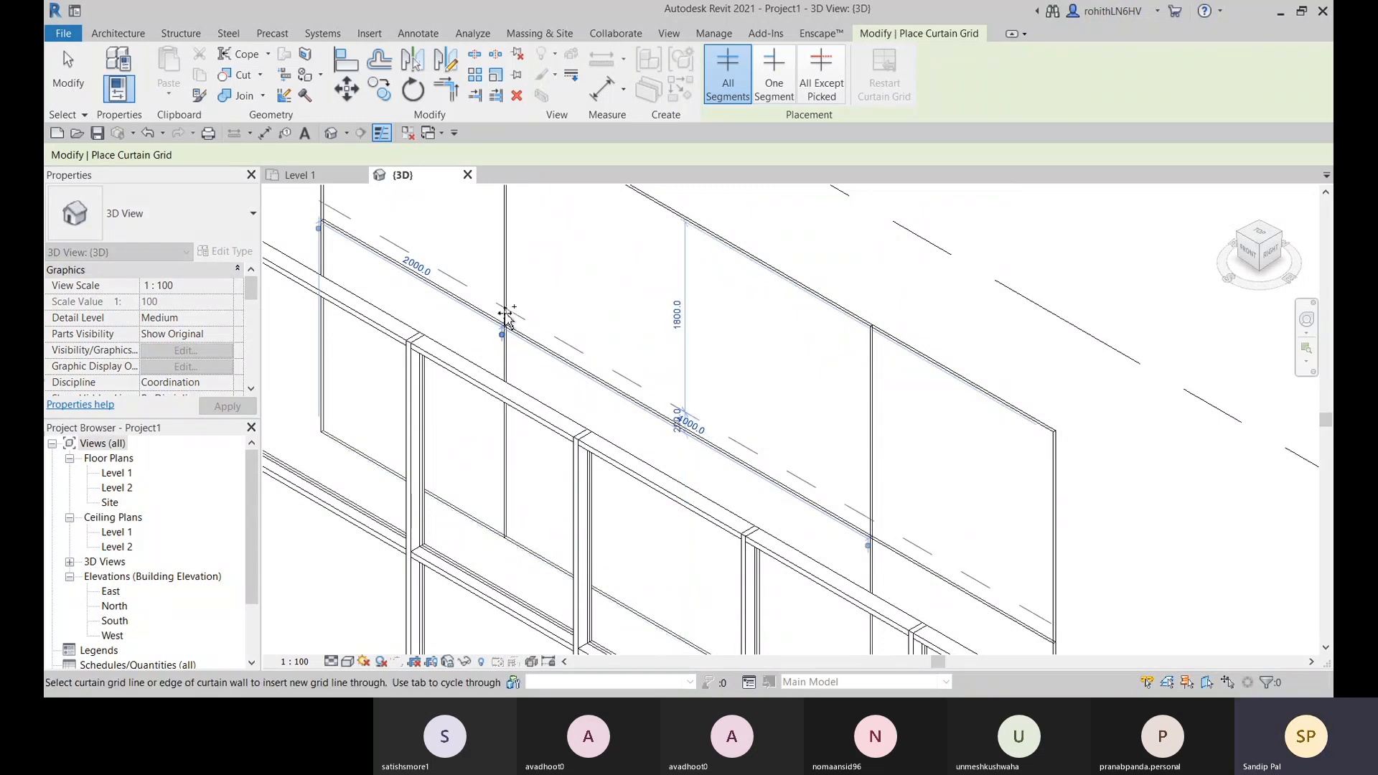
scroll(718, 326, "down", 2)
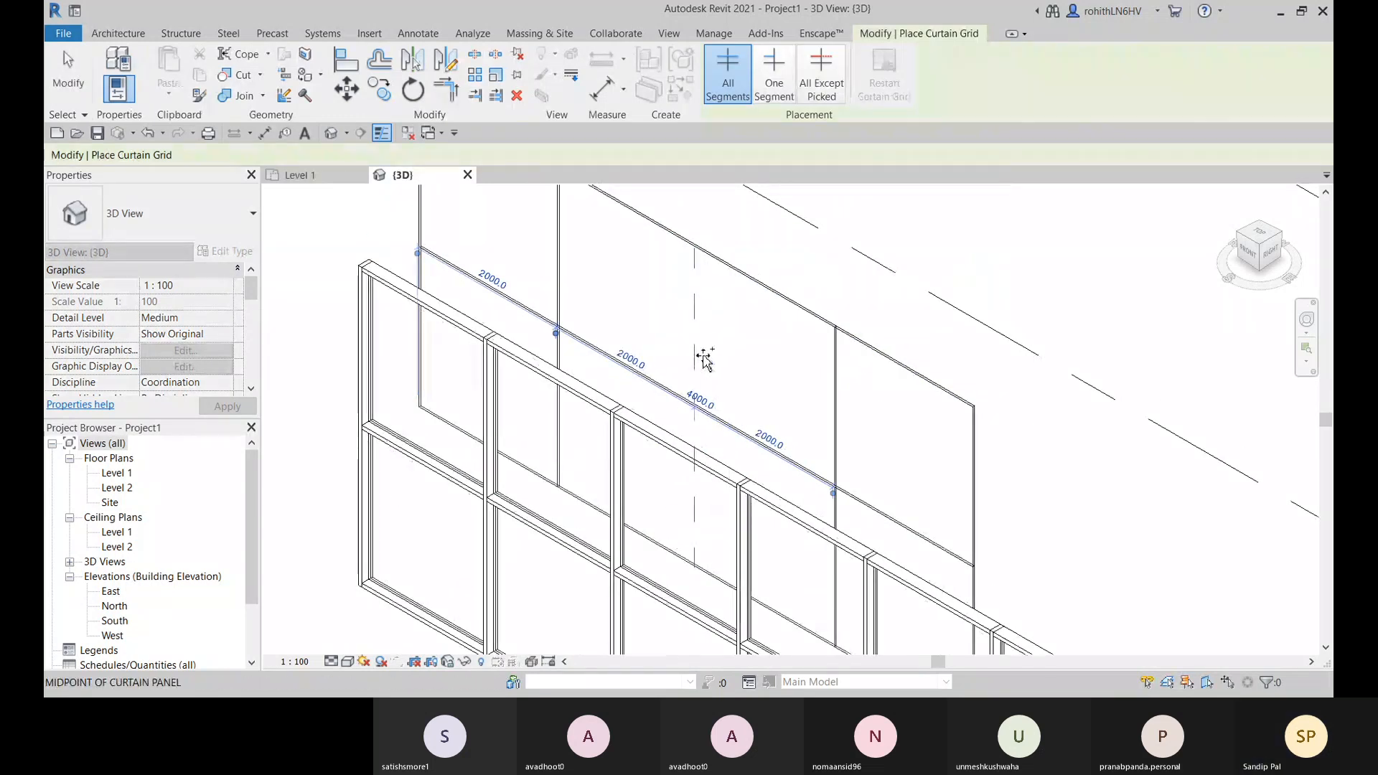
left_click(698, 359)
scroll(532, 422, "down", 2)
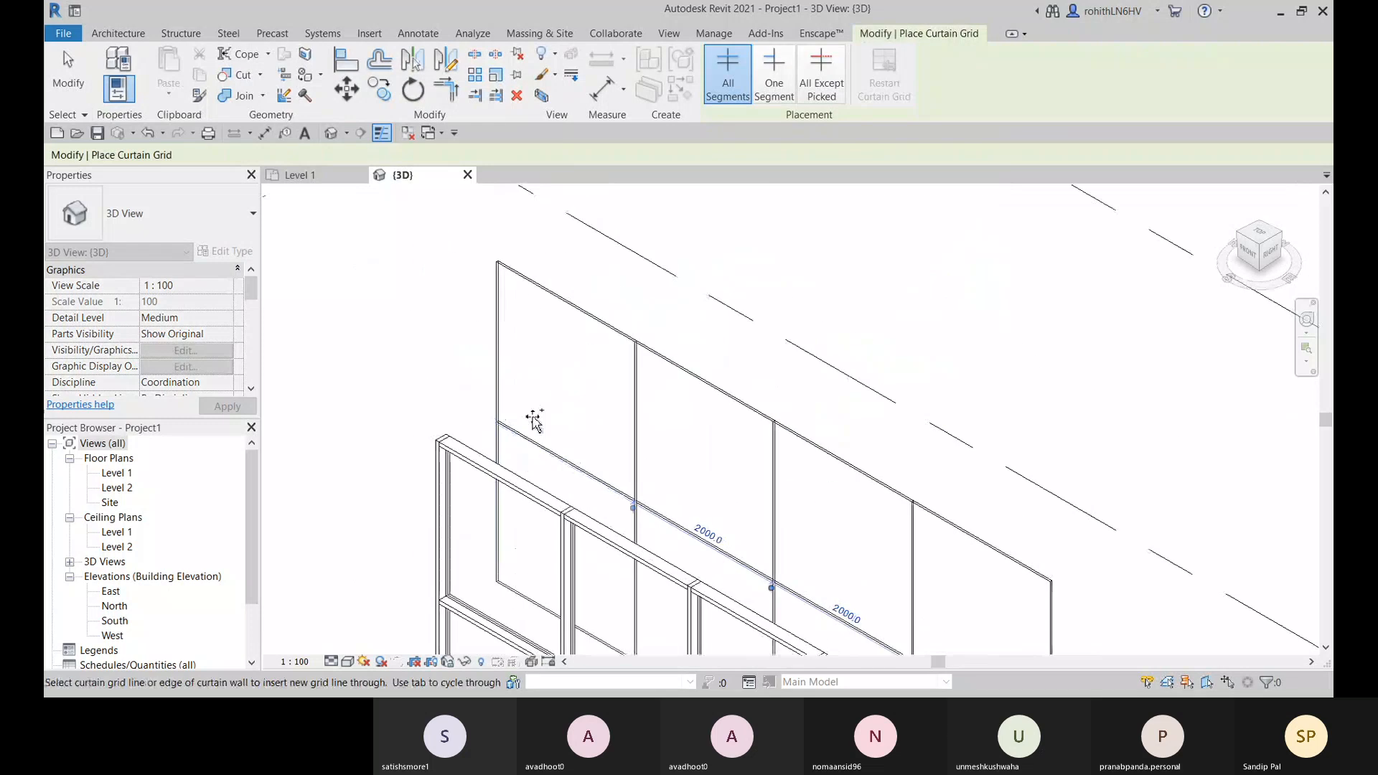
scroll(606, 394, "down", 2)
scroll(624, 379, "up", 1)
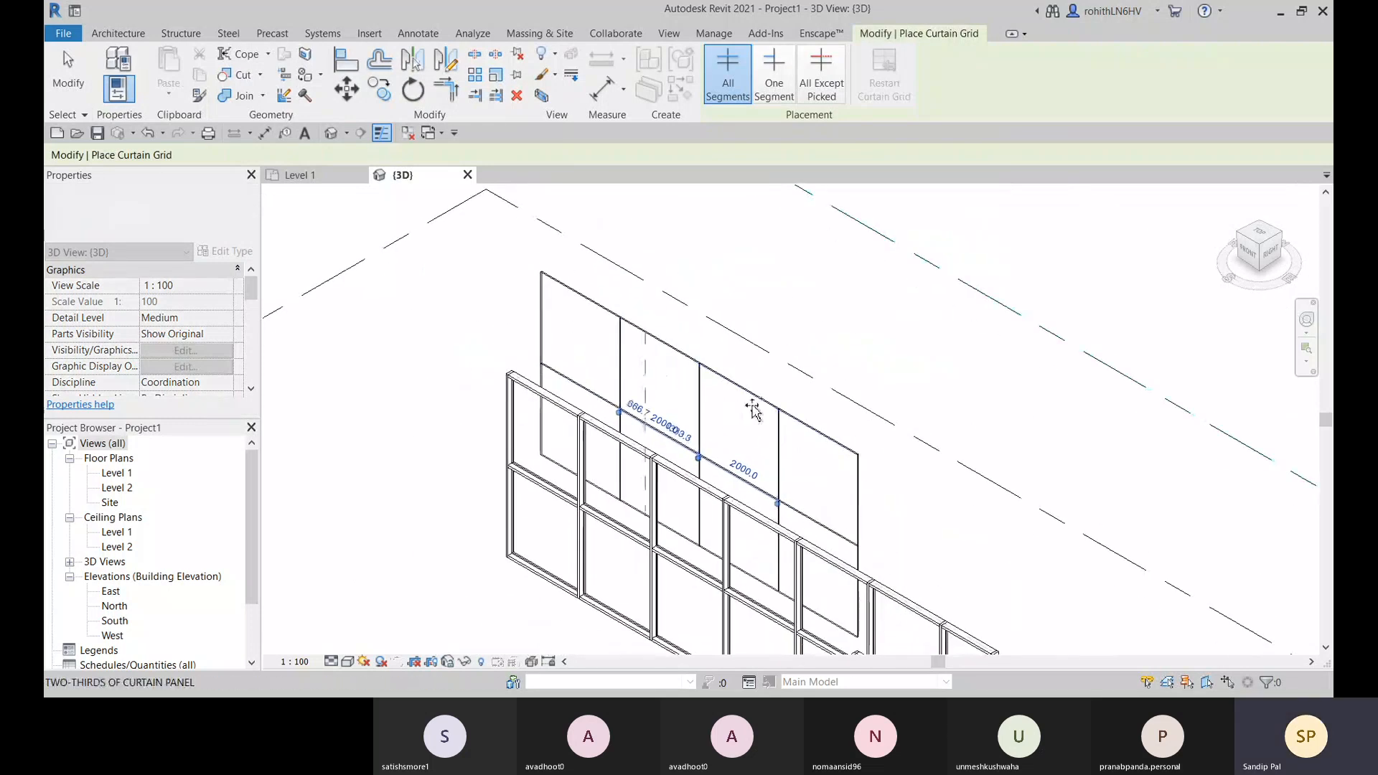
scroll(700, 398, "up", 2)
key("Escape")
key("Escape")
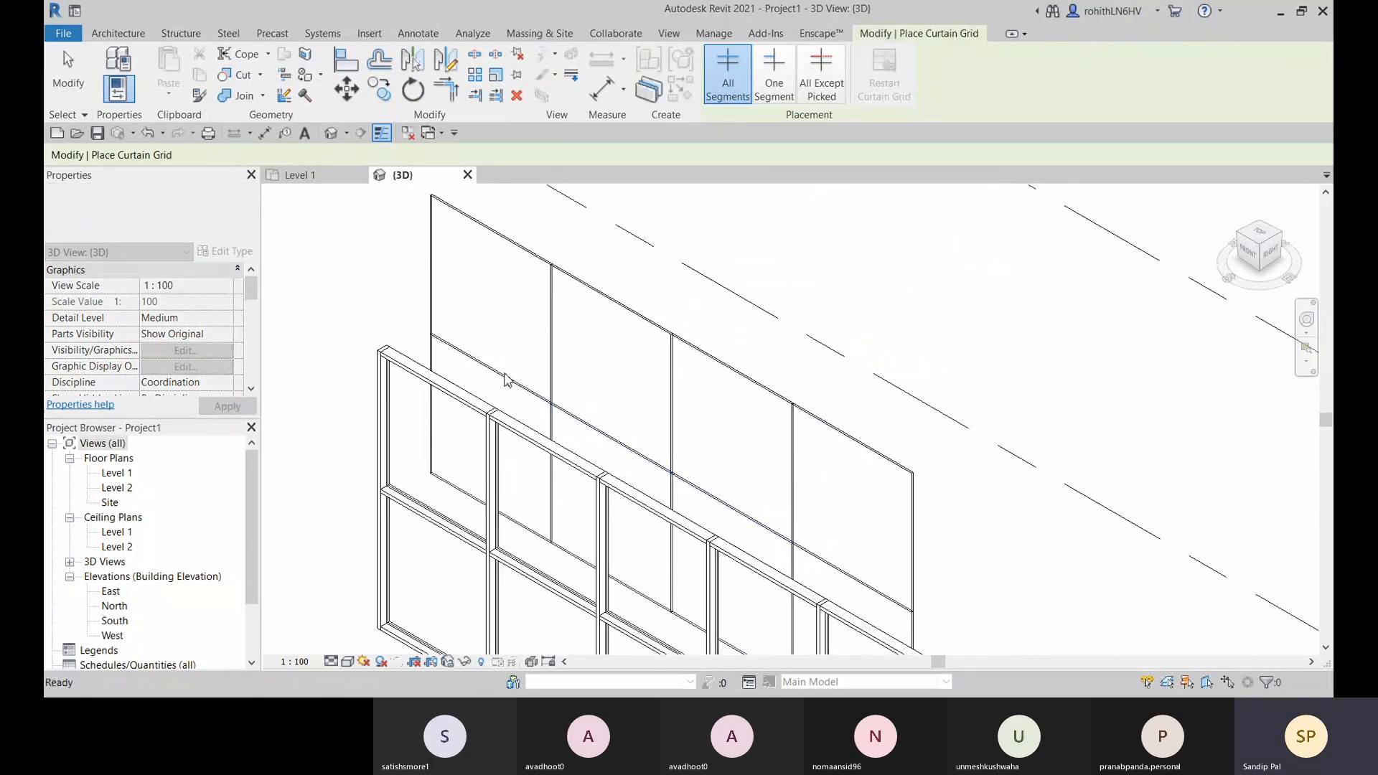
Add 50 x 150mm rectangular mullions to all grid lines of the newly divided curtain wall, and end the command
left_click(538, 74)
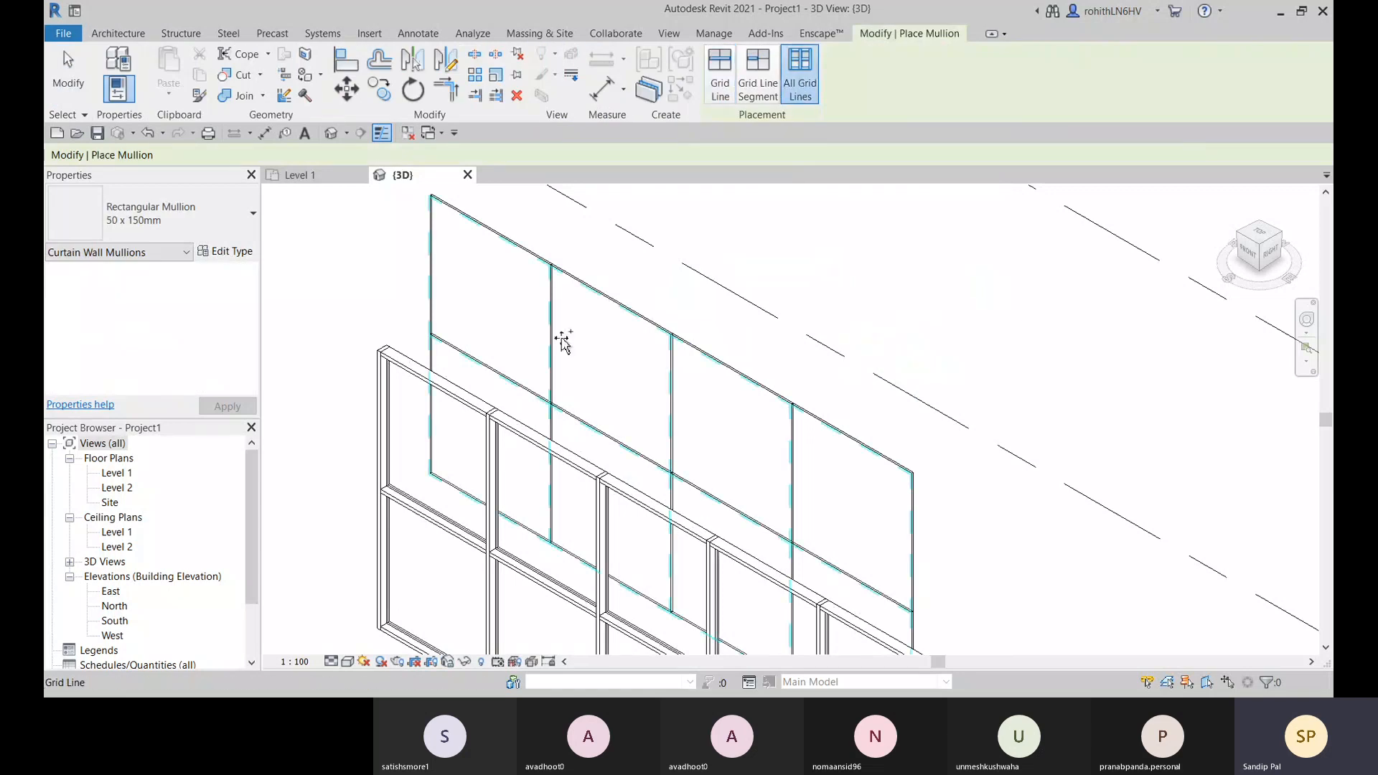
left_click(561, 340)
middle_click_drag(435, 234, 465, 361)
scroll(444, 348, "up", 3)
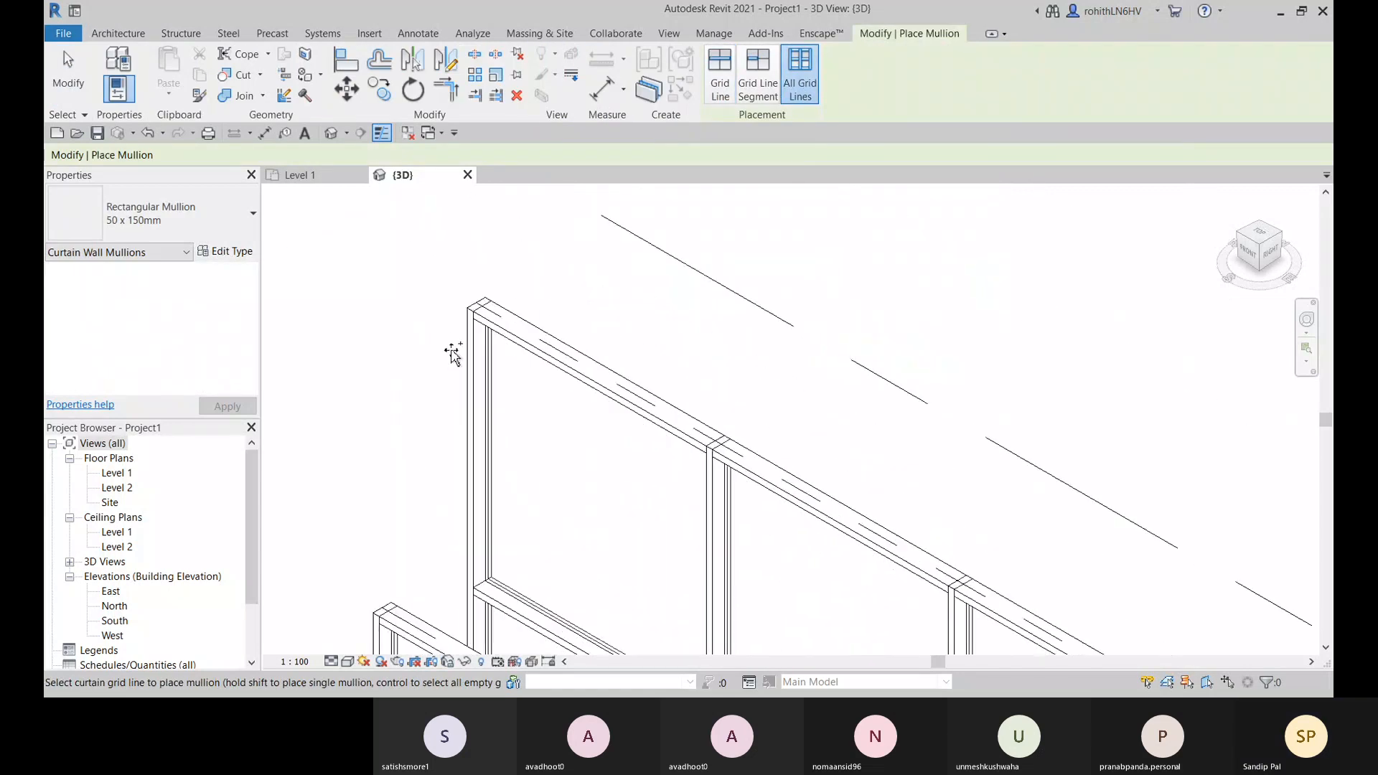
key("Escape")
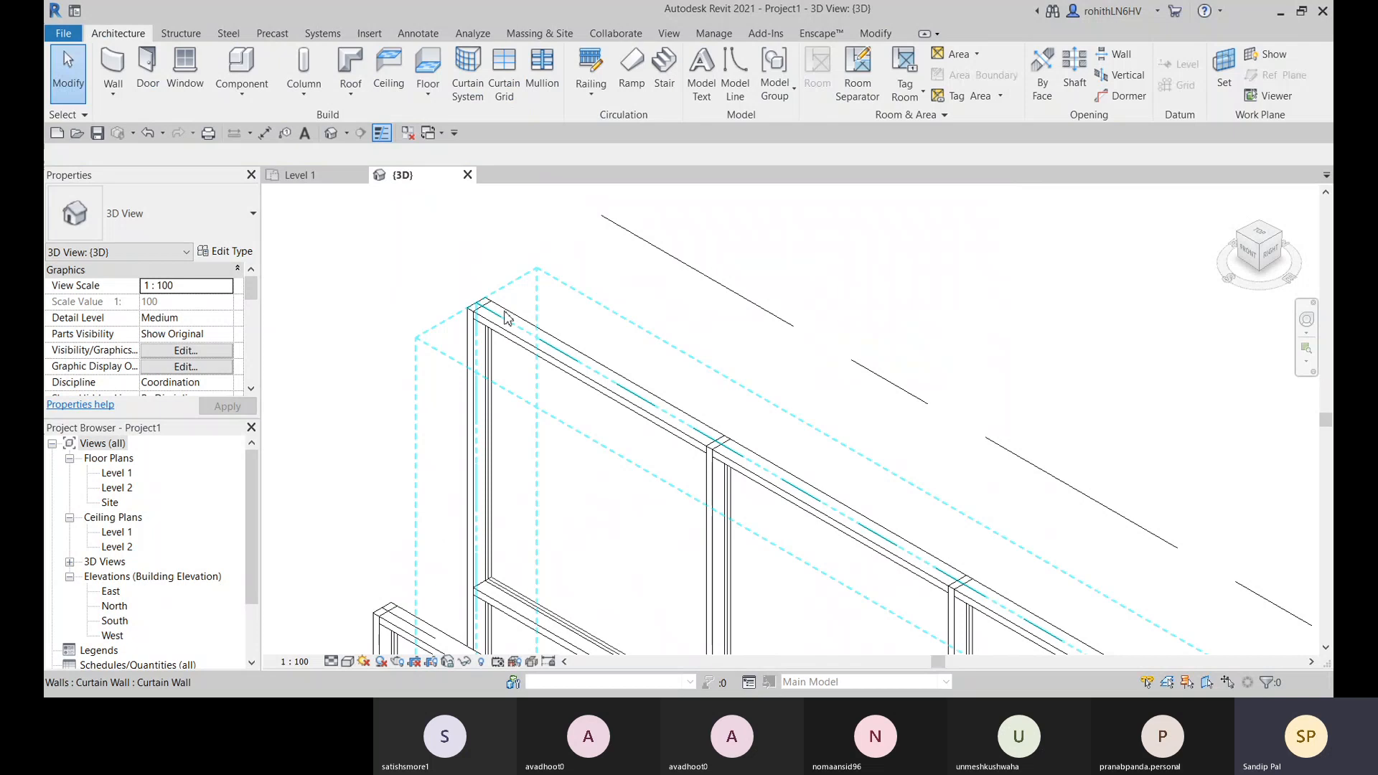
Make the first top horizontal mullion of the rear curtain wall continuous at its joins, and clear the selection
left_click(477, 340)
left_click(511, 342)
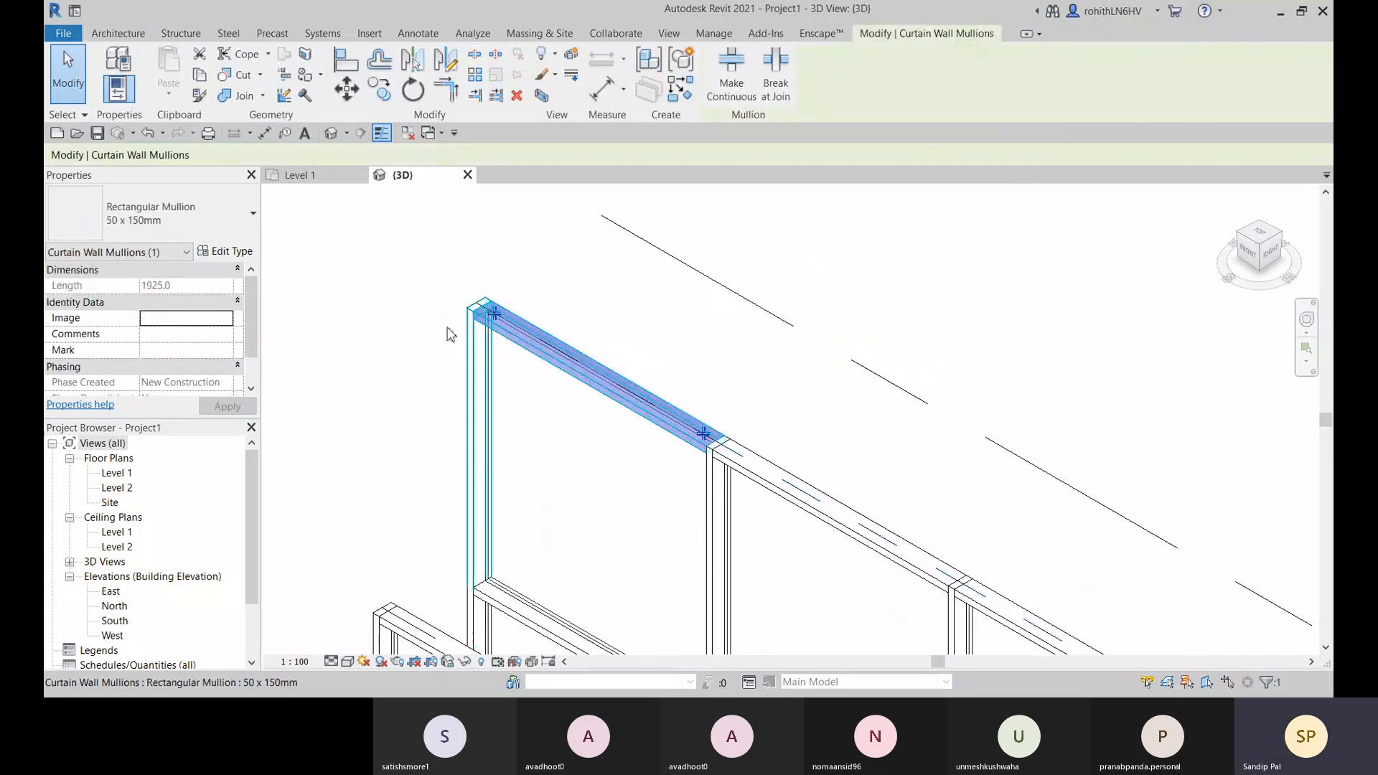
left_click(745, 105)
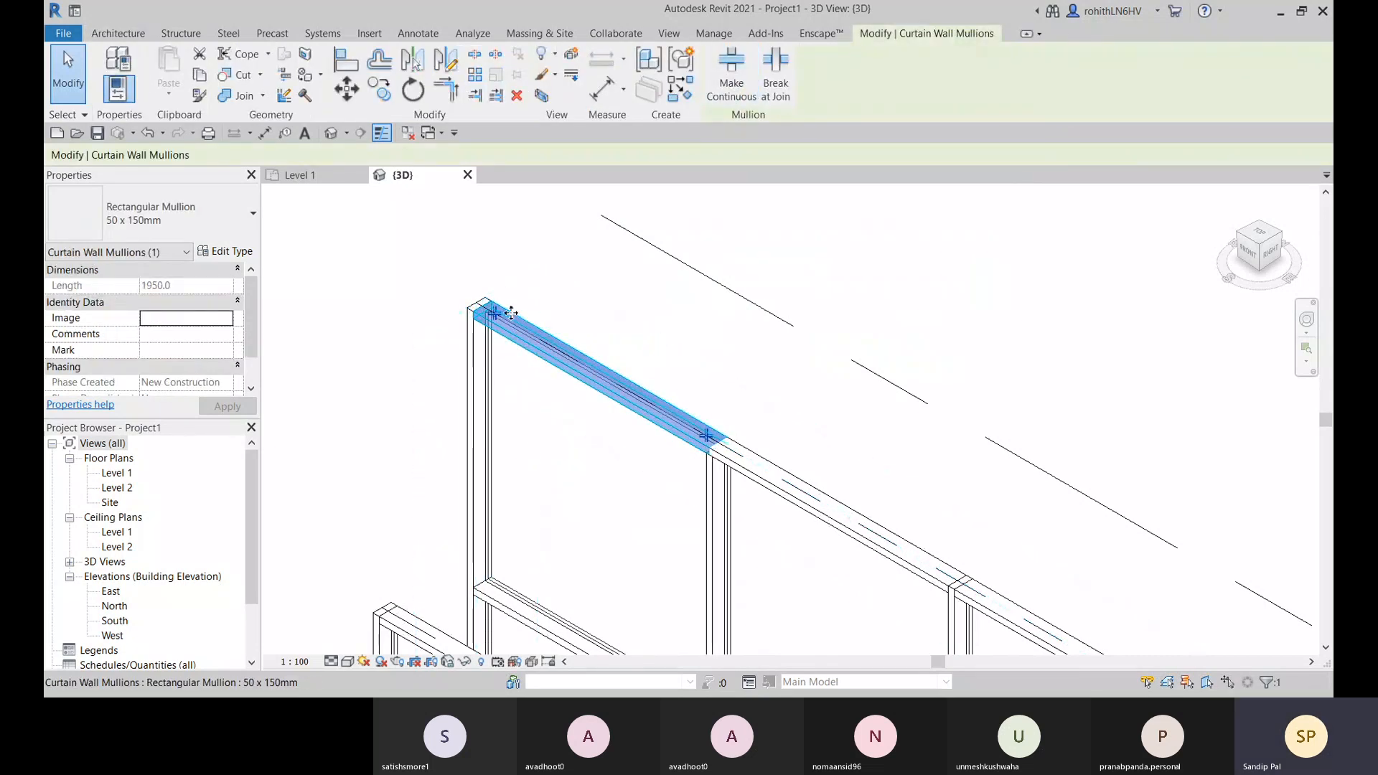
middle_click_drag(690, 467, 702, 456)
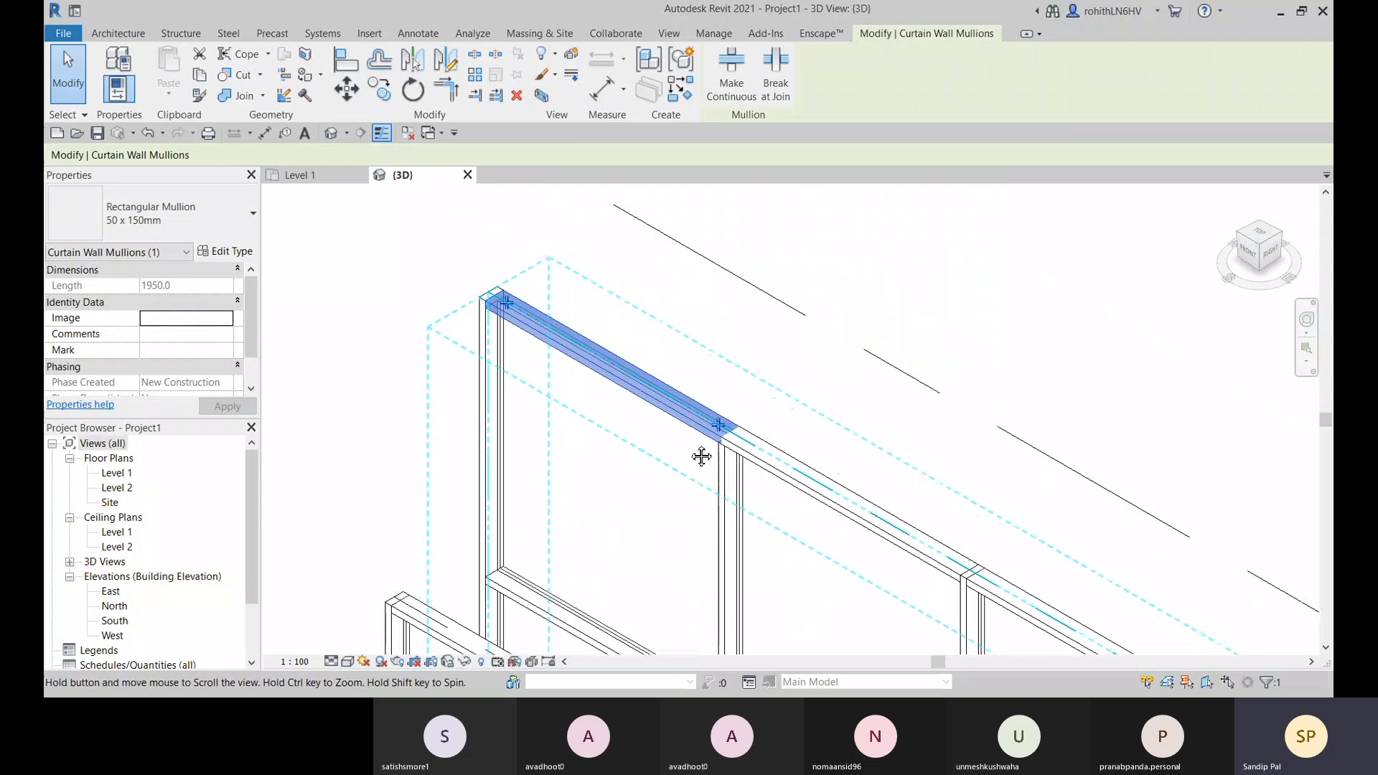
left_click(482, 357)
key("Escape")
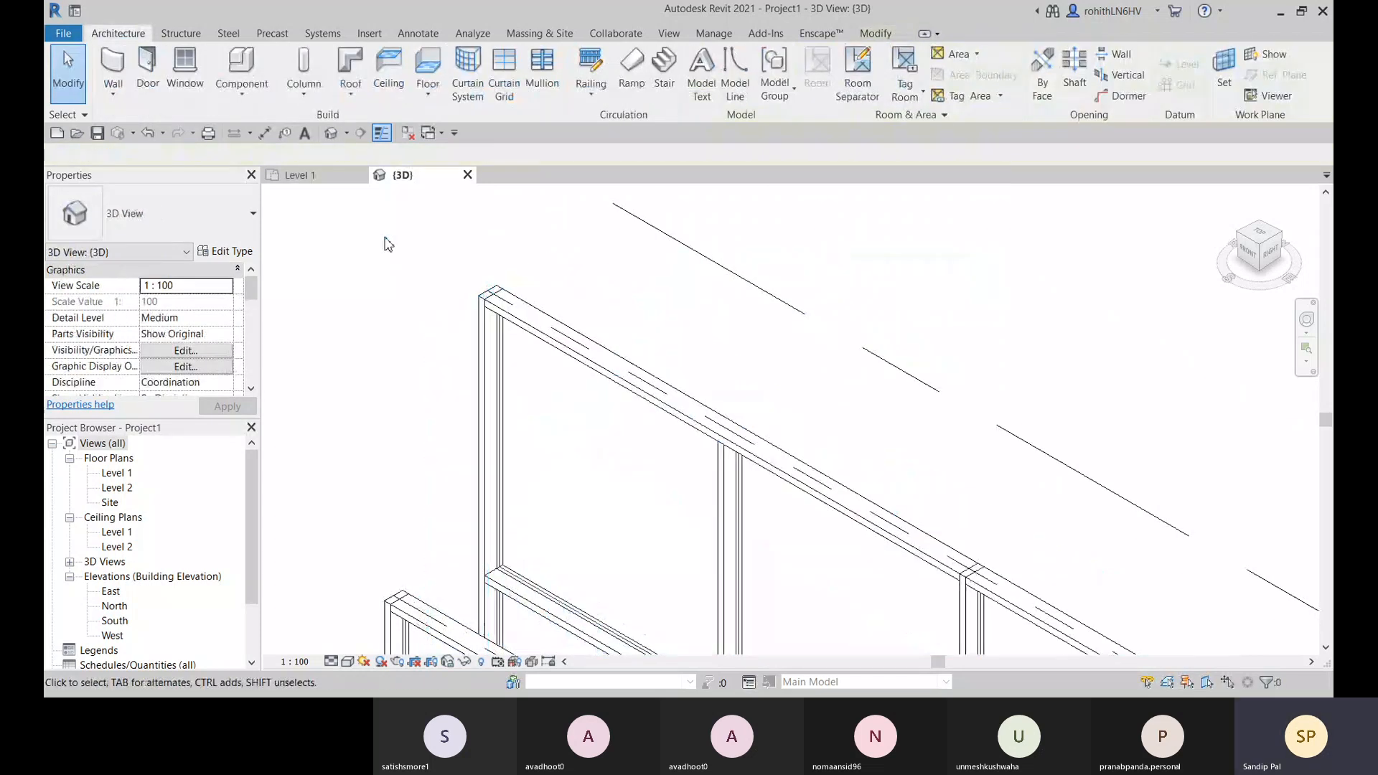
Break the lower left-end vertical mullion of the rear curtain wall at its joins, inspect the middle joint, and clear the selection
middle_click_drag(505, 395, 506, 337)
left_click(485, 359)
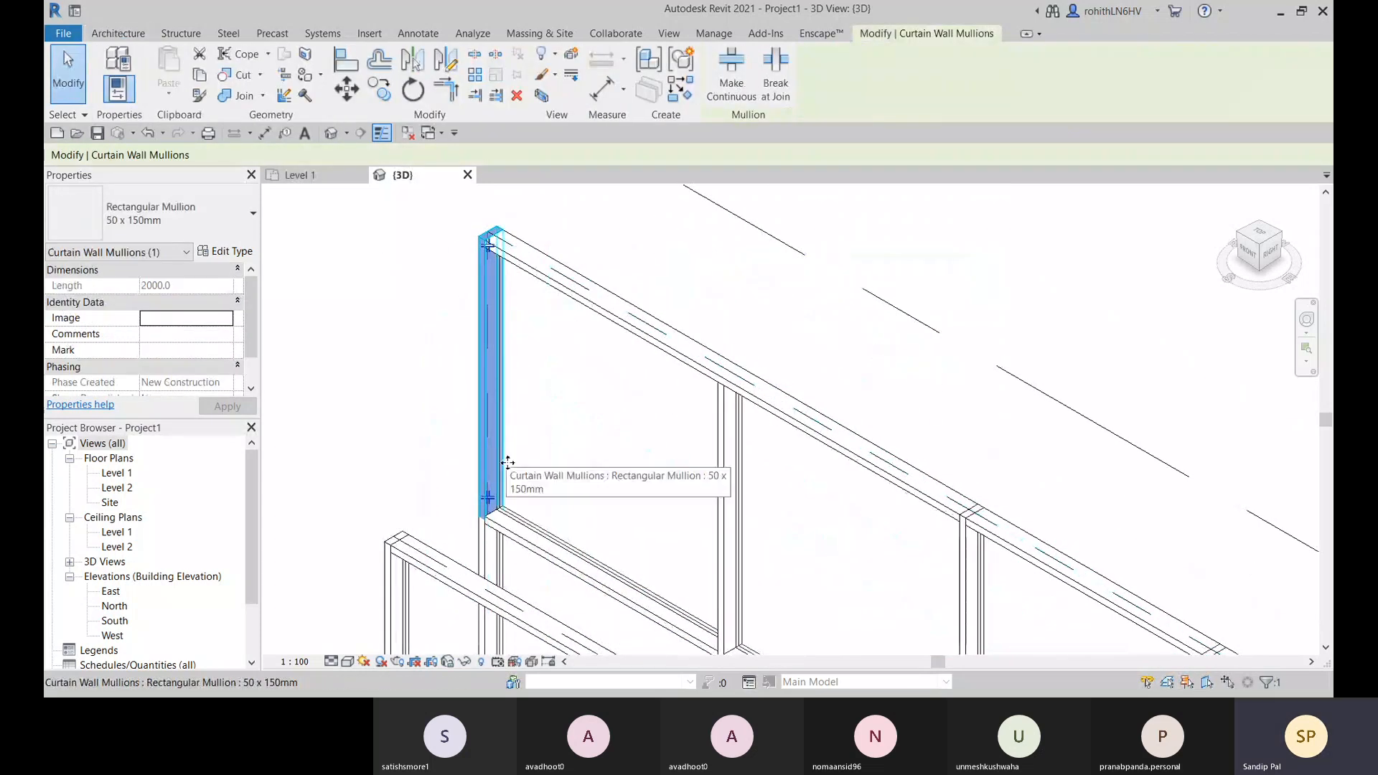
middle_click_drag(505, 468, 505, 407)
left_click(491, 473)
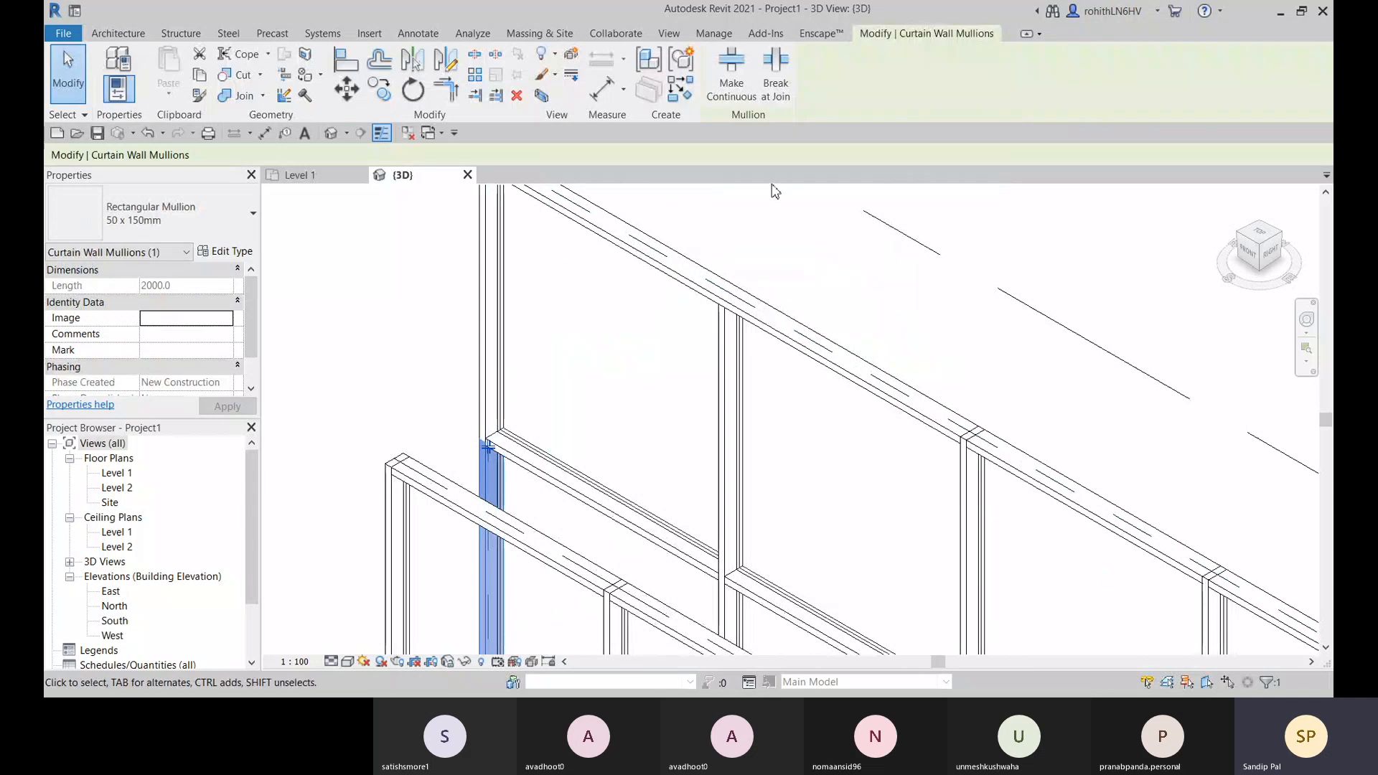
left_click(774, 75)
scroll(513, 438, "up", 2)
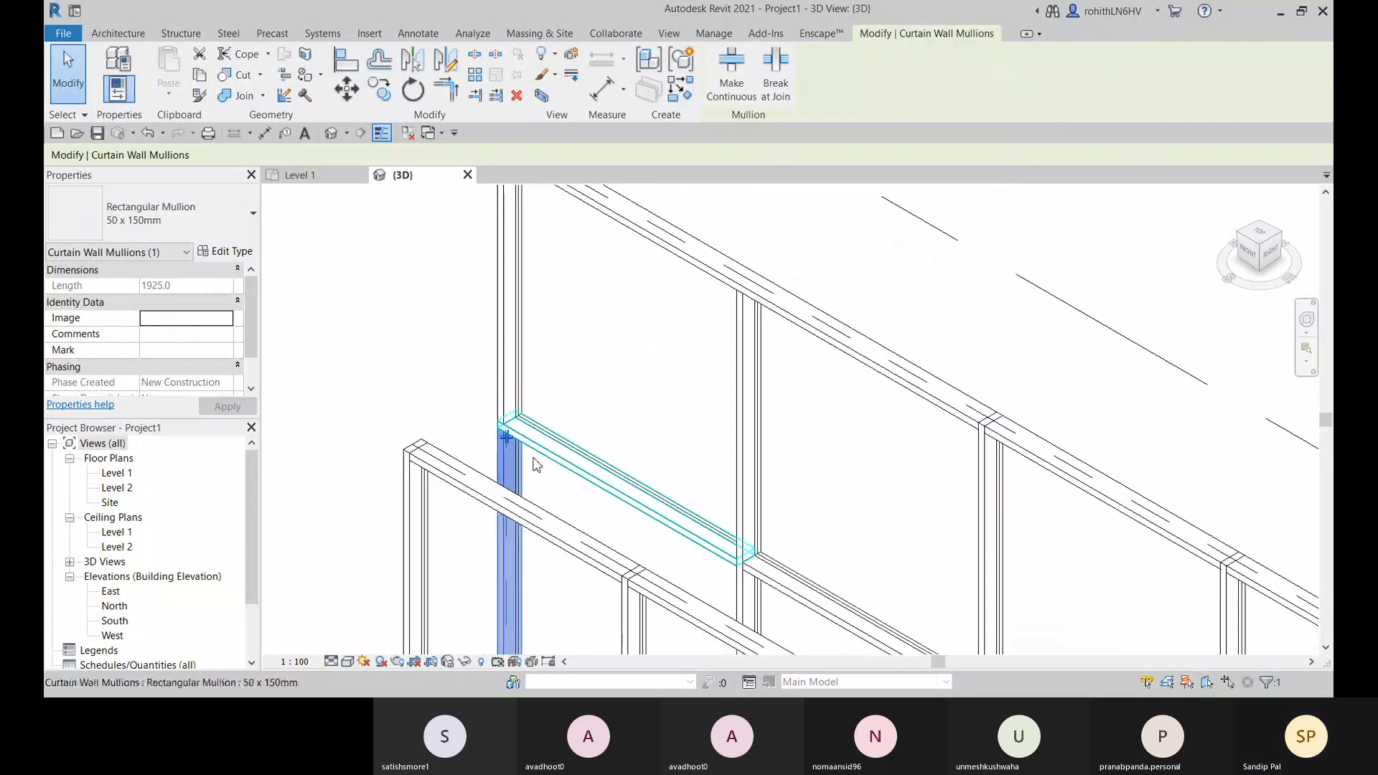
scroll(514, 435, "up", 1)
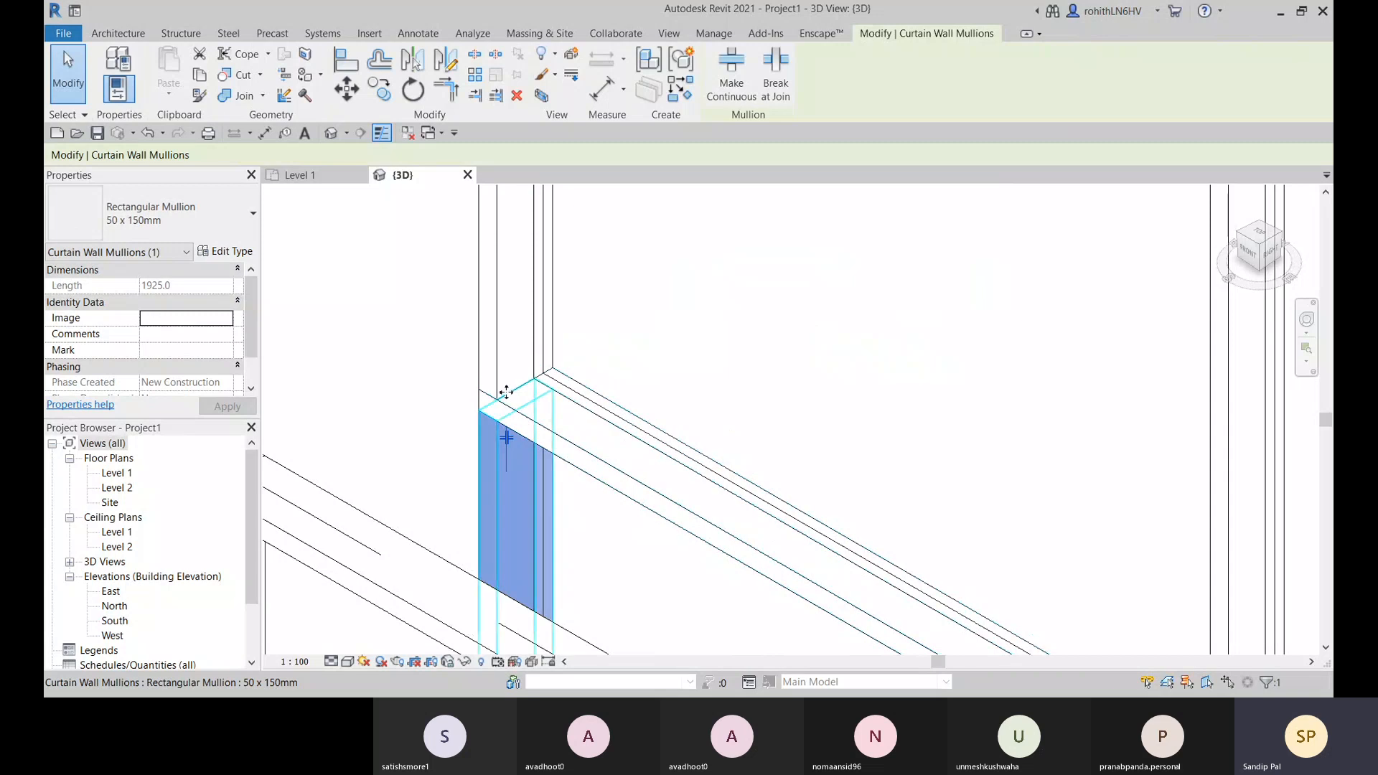
scroll(512, 377, "down", 2)
scroll(512, 377, "down", 2)
middle_click_drag(507, 317, 530, 518)
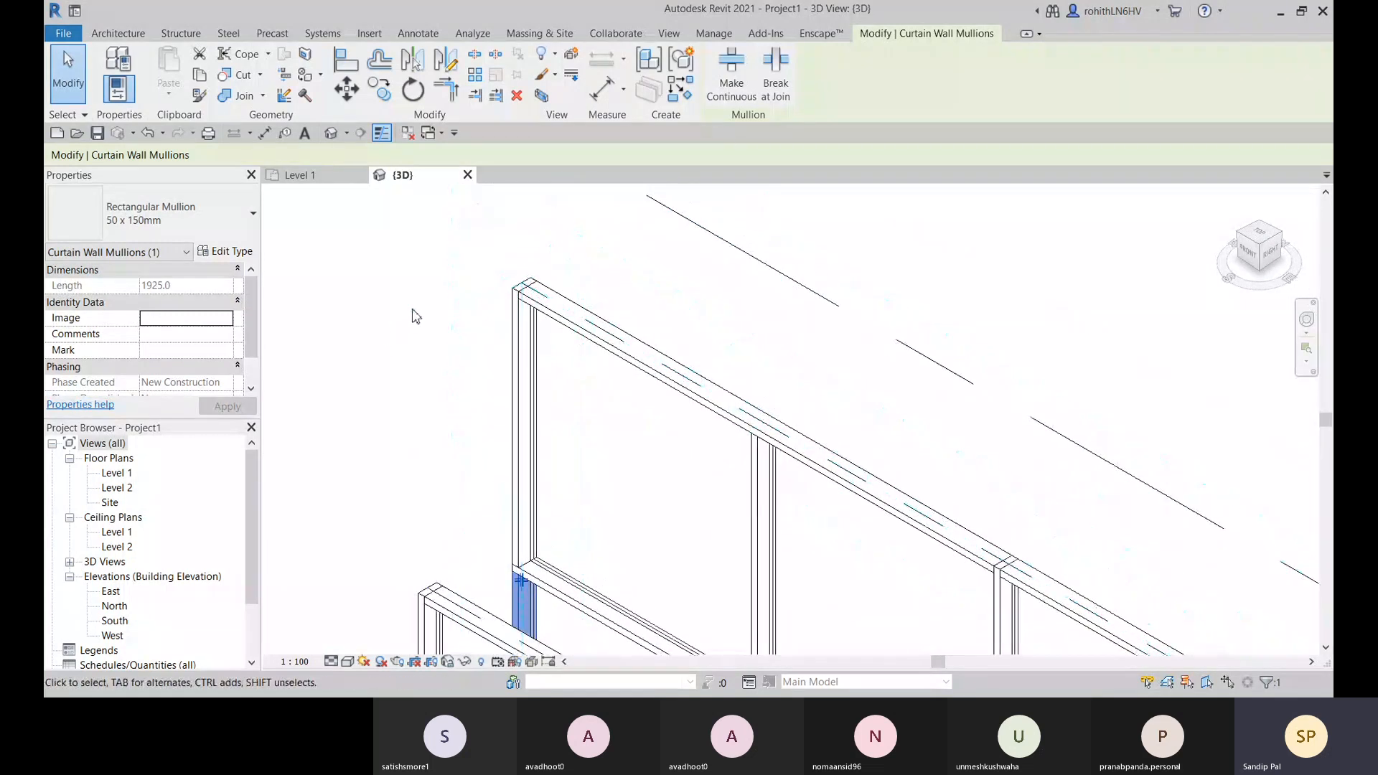
key("Escape")
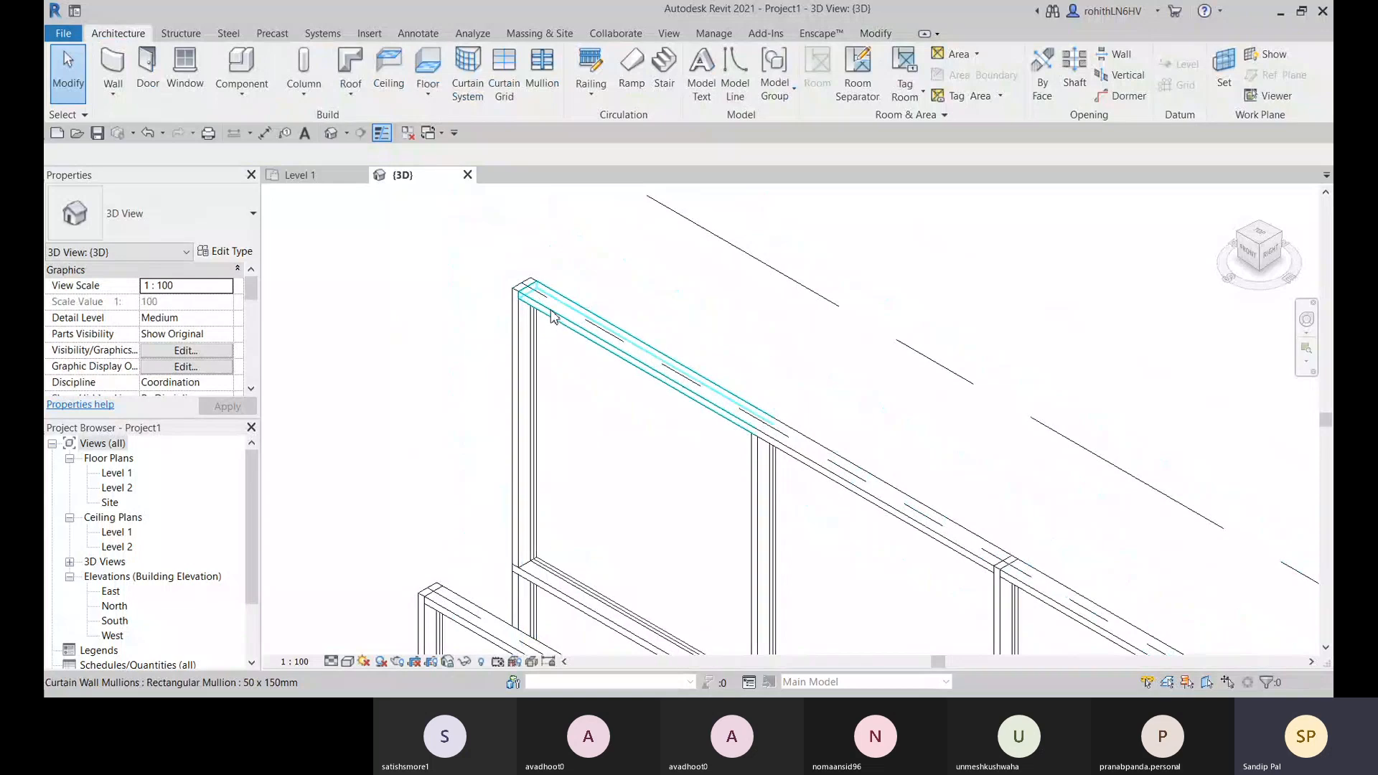
Change the rear curtain wall's upper left-end vertical mullion to the Circular Mullion 25mm Radius type
middle_click_drag(552, 315, 578, 264)
left_click(570, 263)
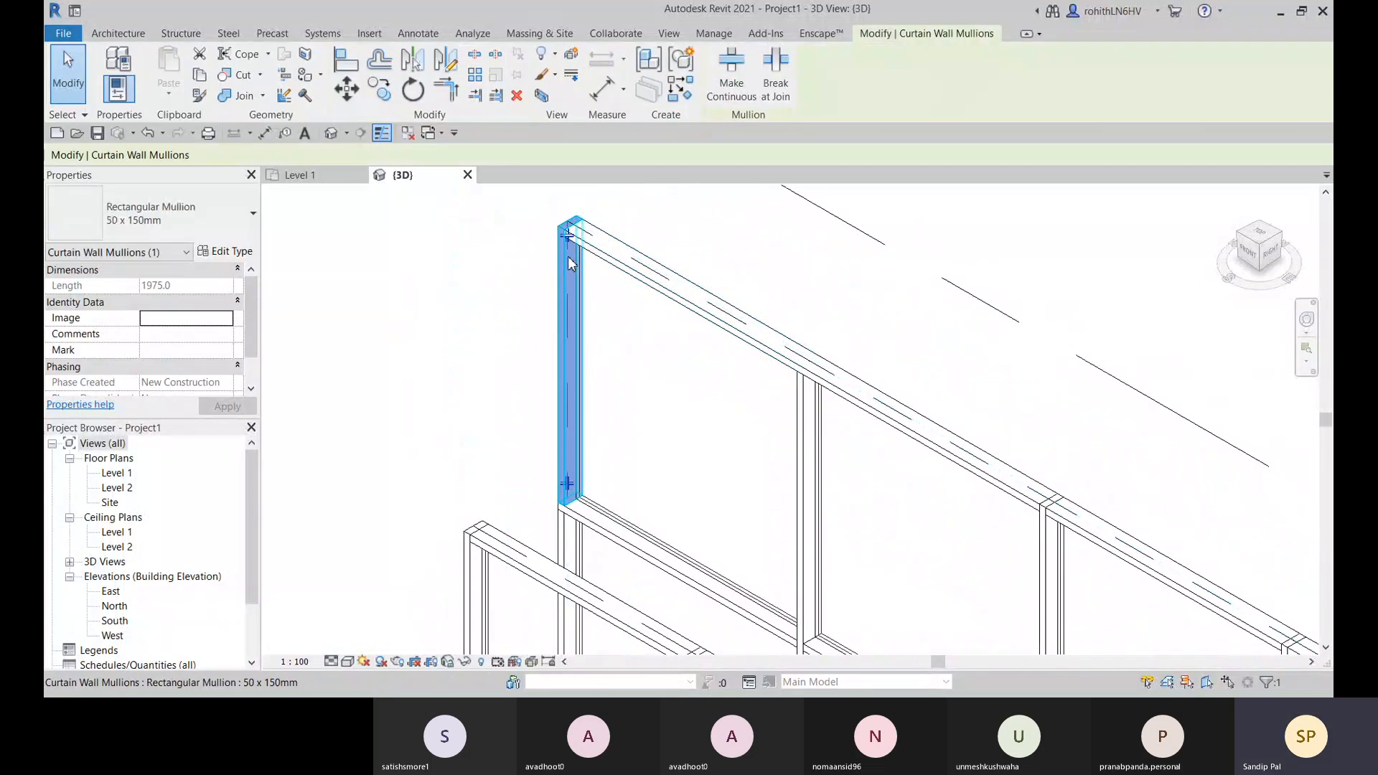
left_click(150, 213)
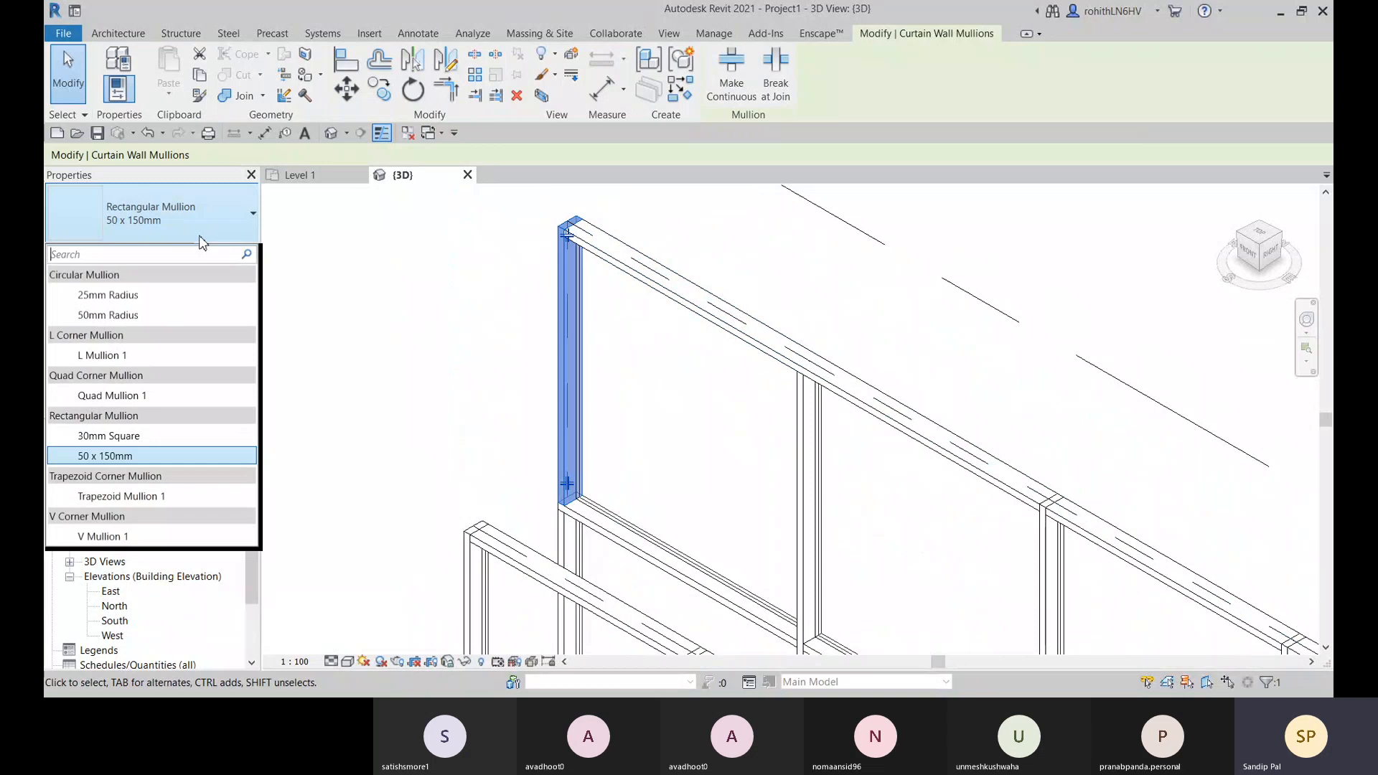
left_click(136, 295)
scroll(596, 216, "up", 5)
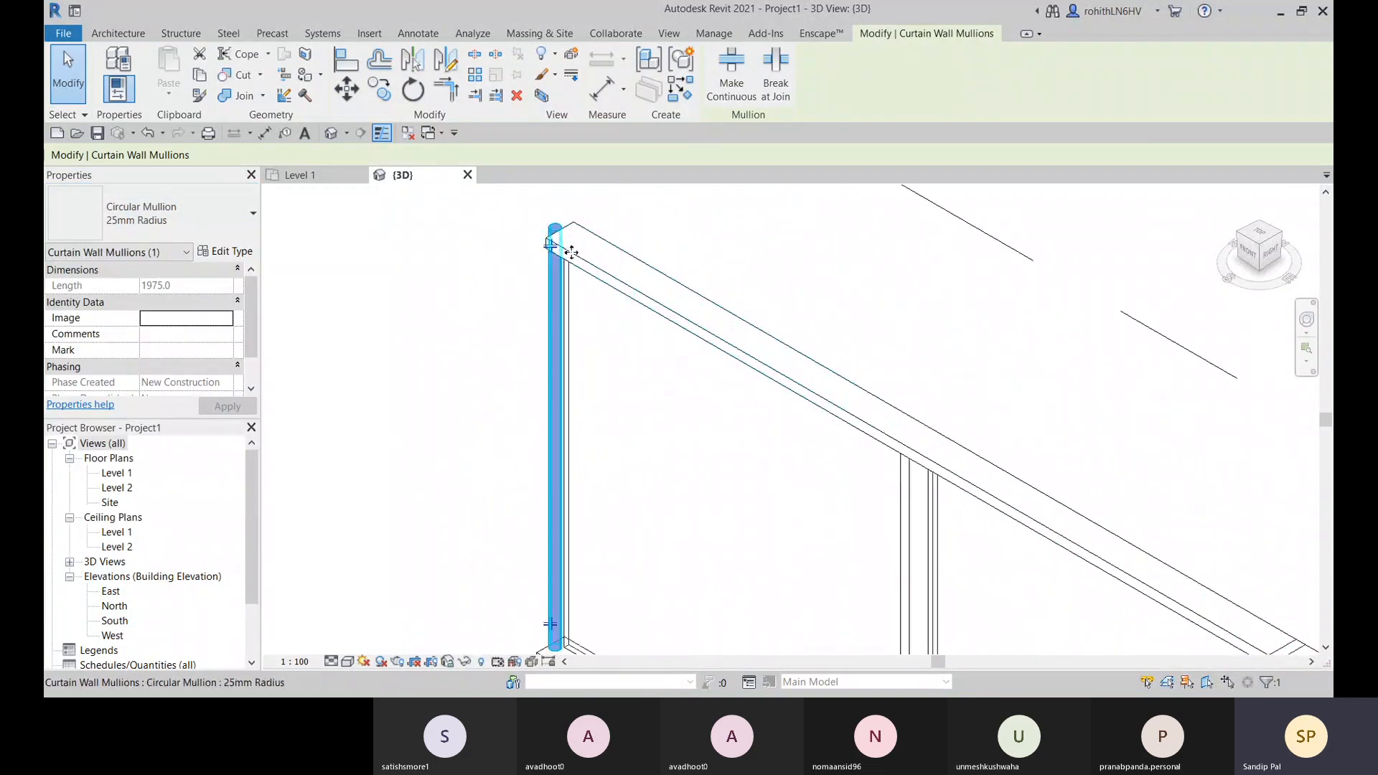
Change the upper left-end vertical mullion to V Corner Mullion type V Mullion 1 and inspect both ends
left_click(210, 220)
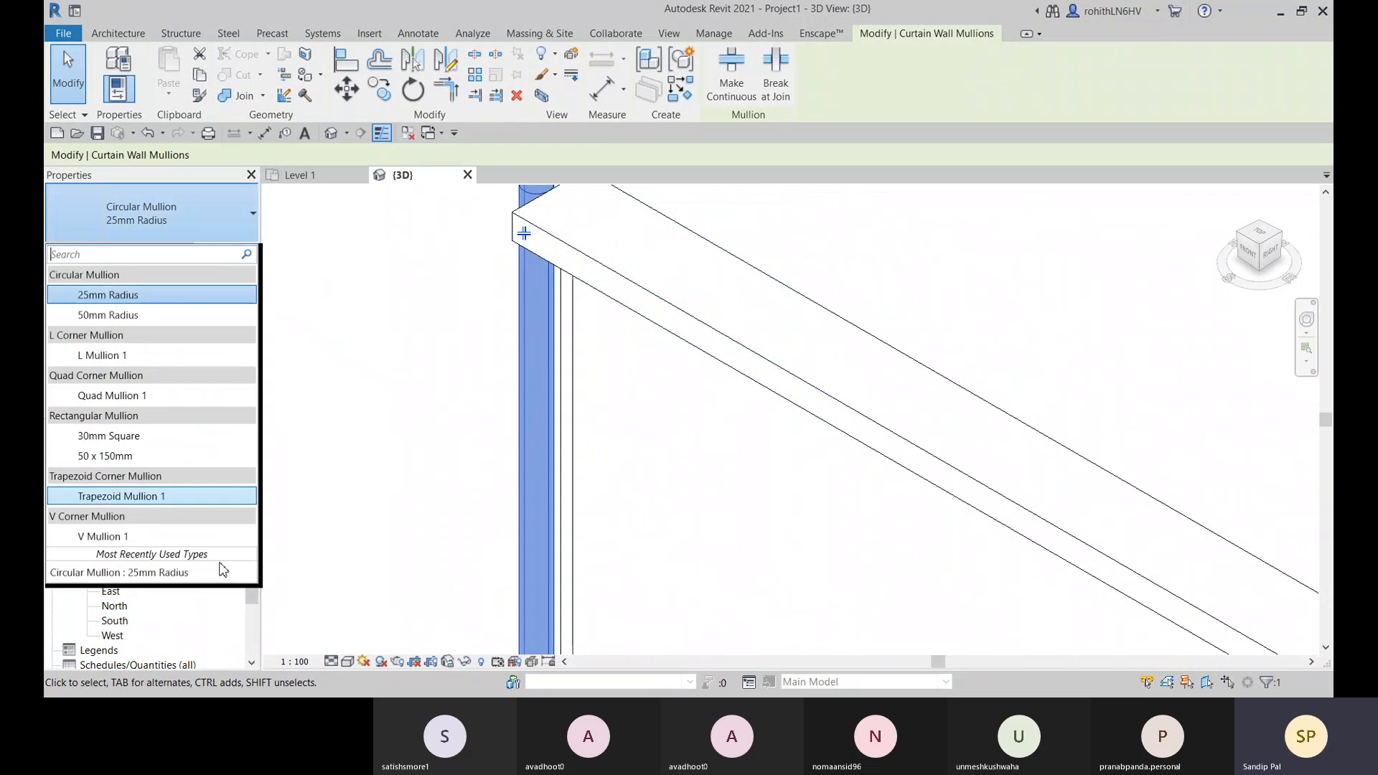
left_click(133, 527)
scroll(554, 403, "down", 3)
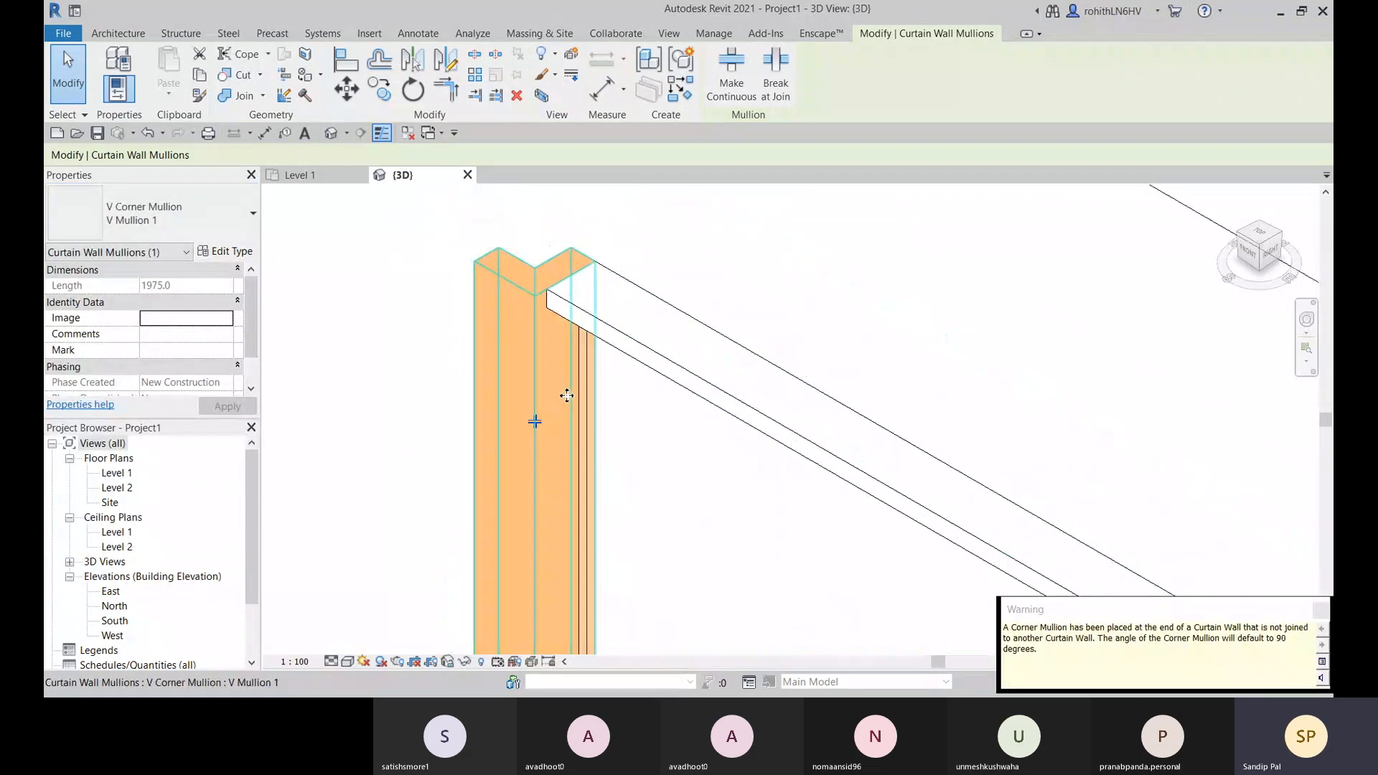
scroll(550, 291, "down", 1)
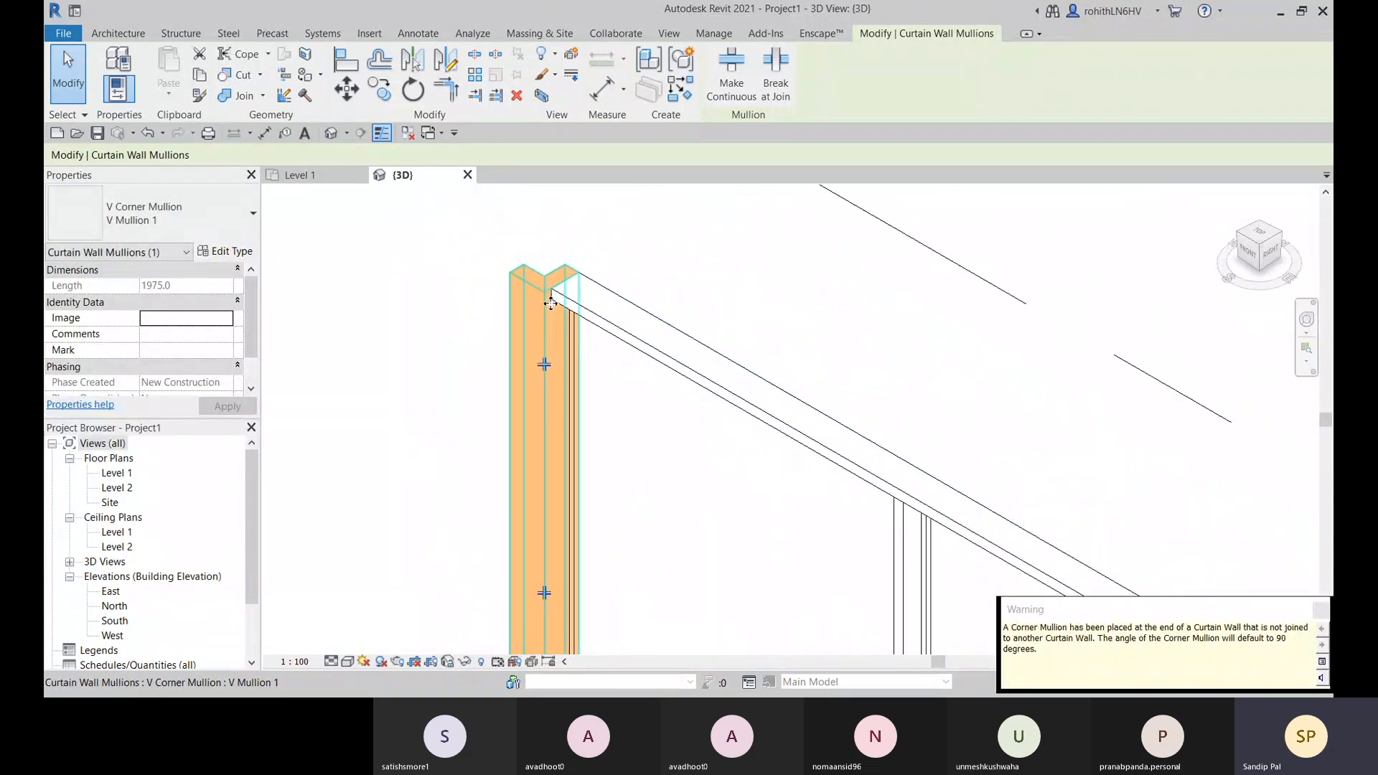
middle_click_drag(559, 300, 569, 326)
middle_click_drag(602, 506, 607, 400)
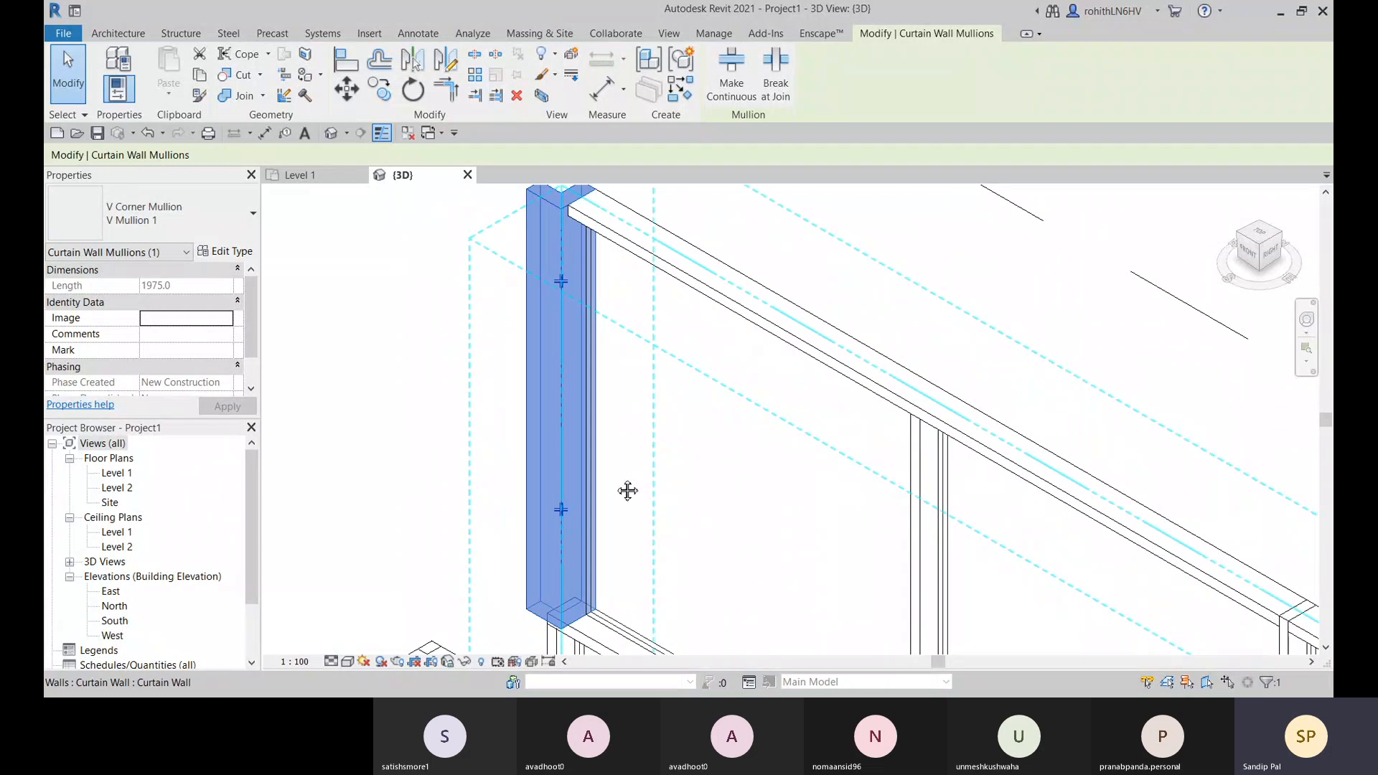
middle_click_drag(628, 489, 609, 410)
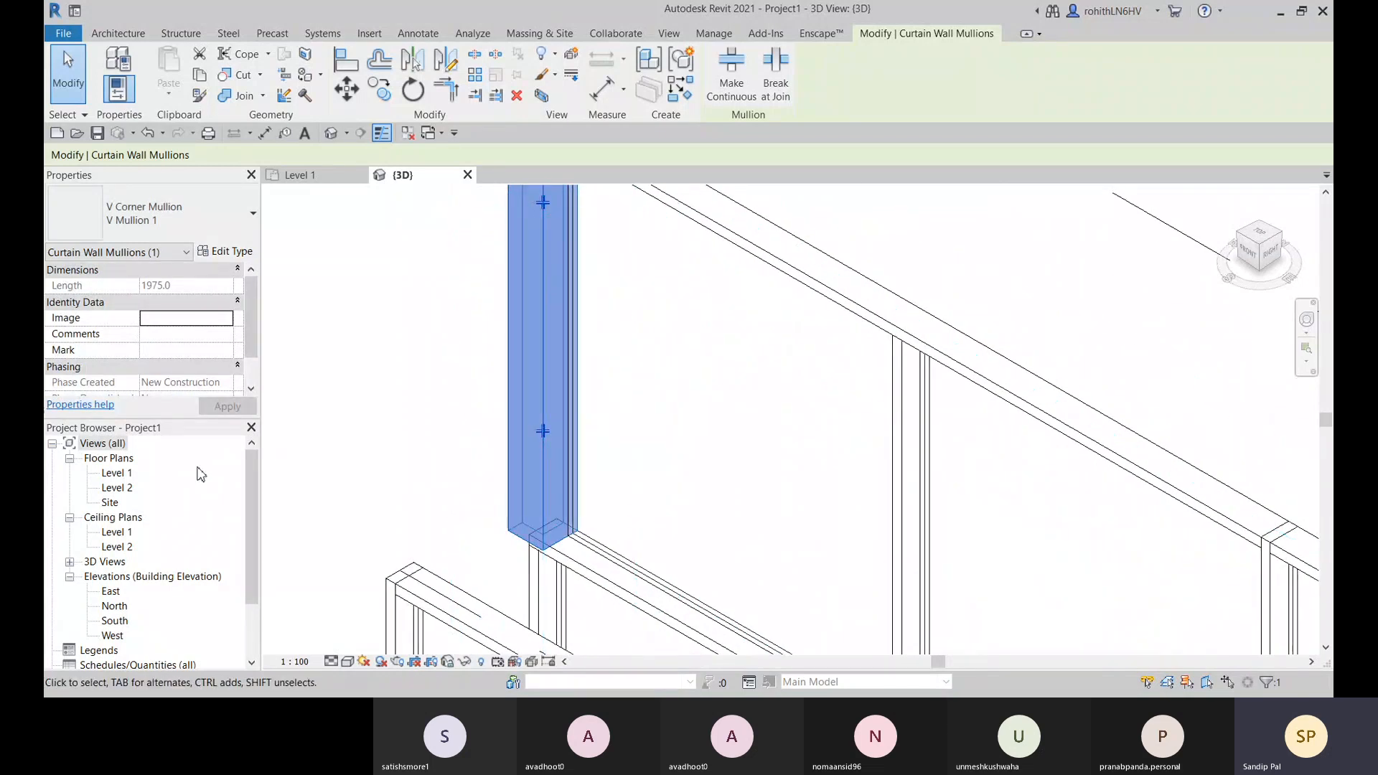
Switch the upper left-end vertical mullion to Quad Corner Mullion type Quad Mullion 1 and inspect its upper and lower joints
left_click(213, 210)
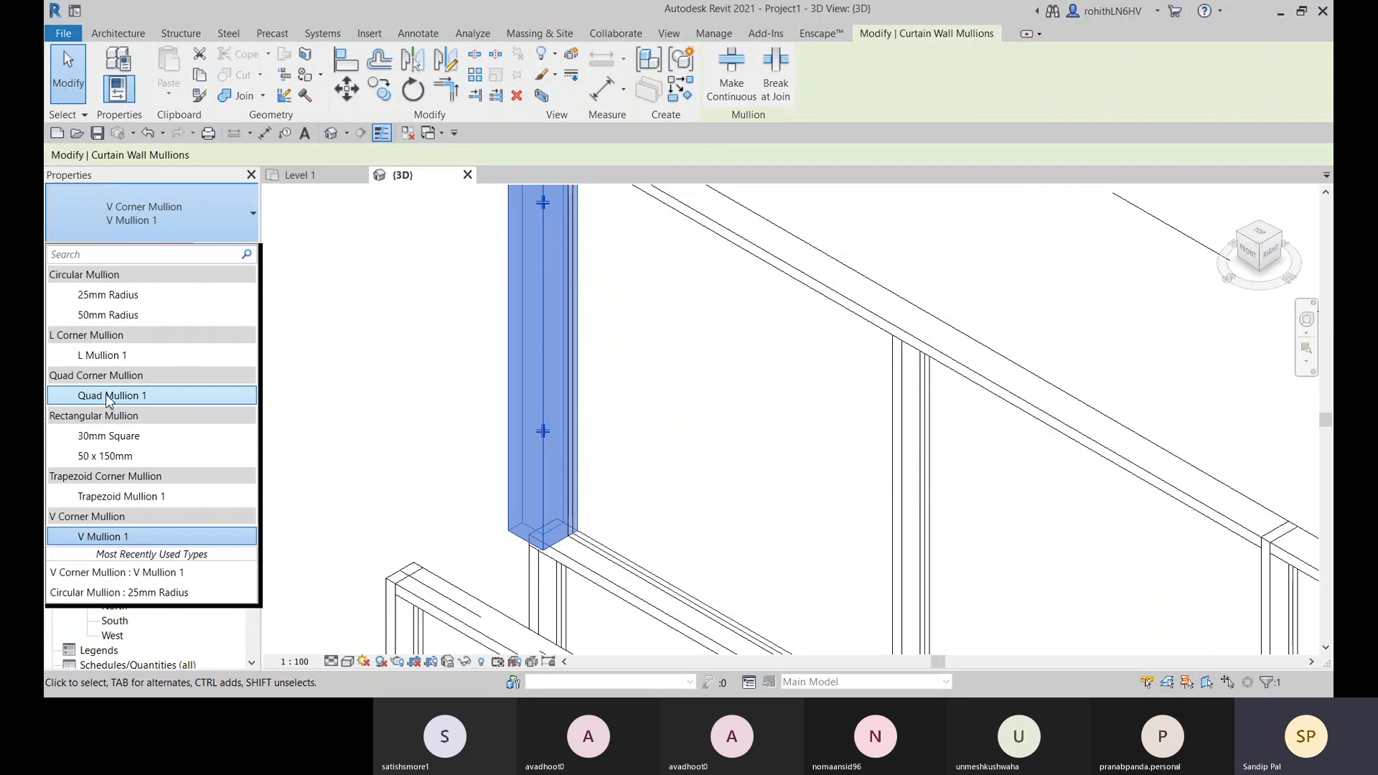
left_click(73, 395)
middle_click_drag(633, 495, 647, 659)
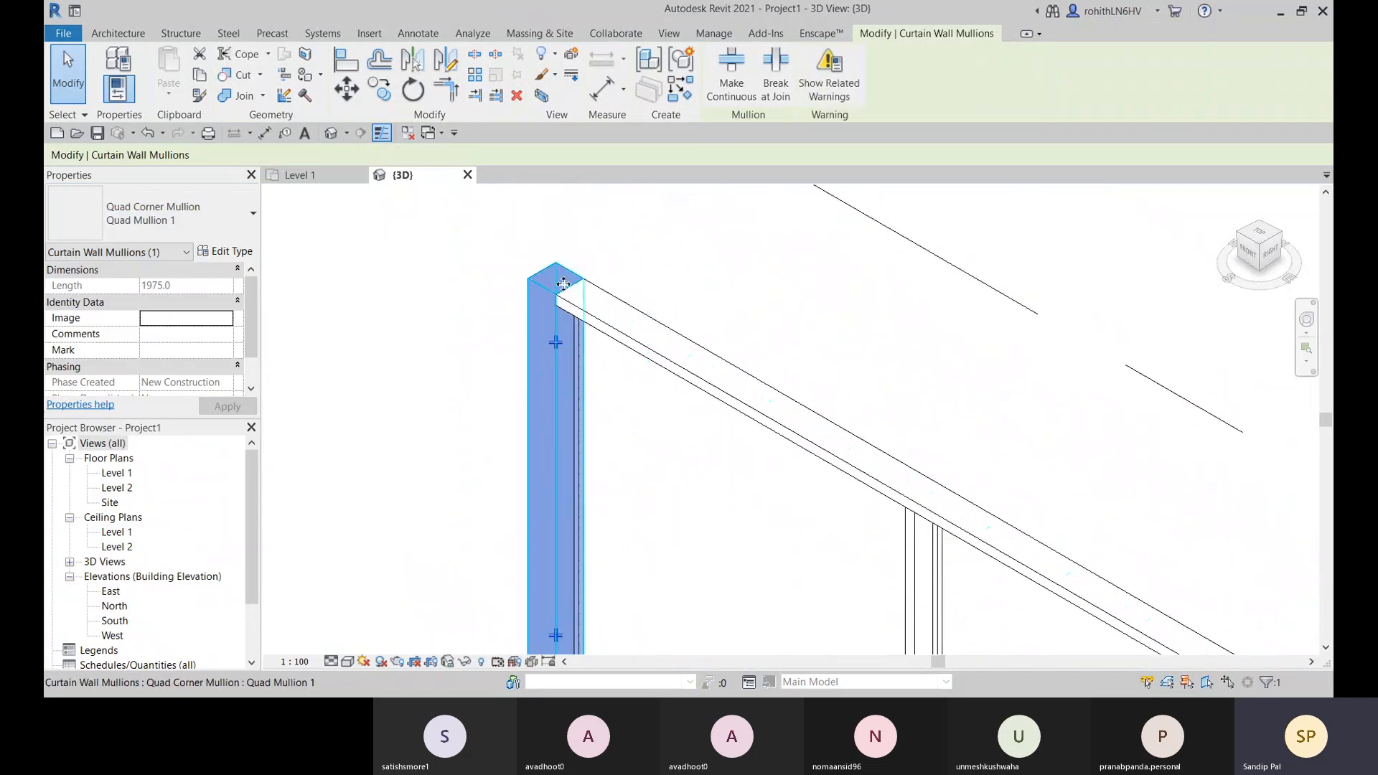
scroll(566, 274, "up", 1)
scroll(543, 311, "up", 2)
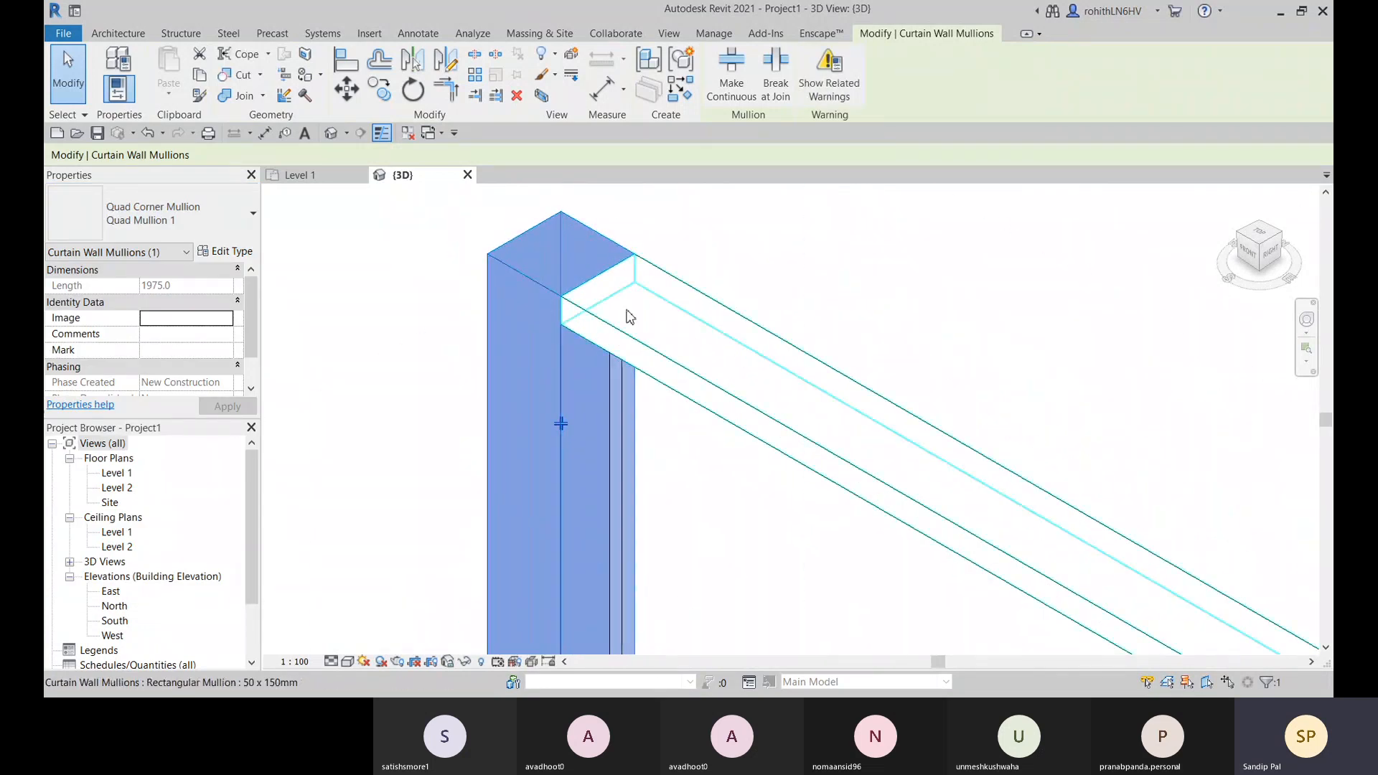
scroll(629, 324, "down", 2)
scroll(633, 334, "down", 3)
middle_click_drag(633, 454, 597, 261)
scroll(551, 452, "up", 2)
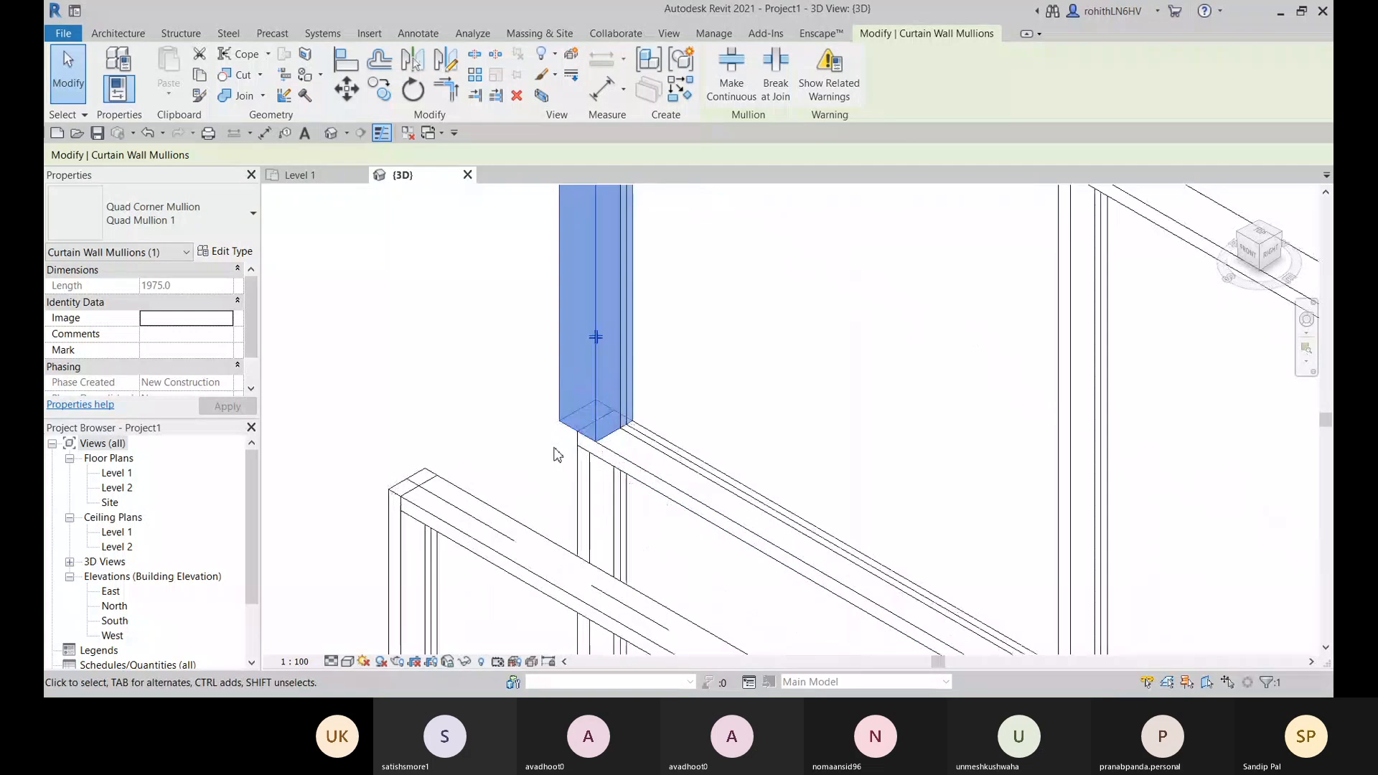
scroll(601, 444, "up", 2)
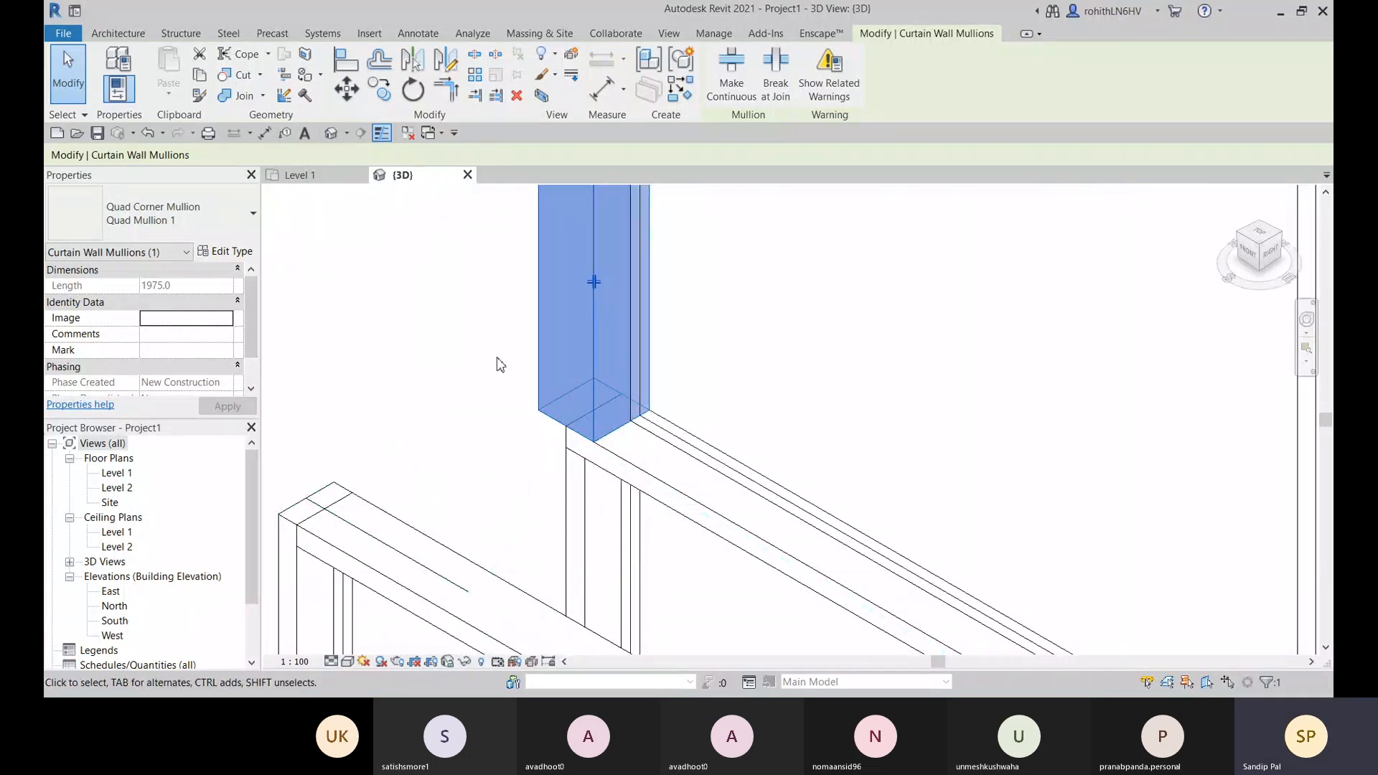
Apply the L Corner Mullion type L Mullion 1 to the upper left-end vertical mullion and inspect its profile at both ends
left_click(184, 219)
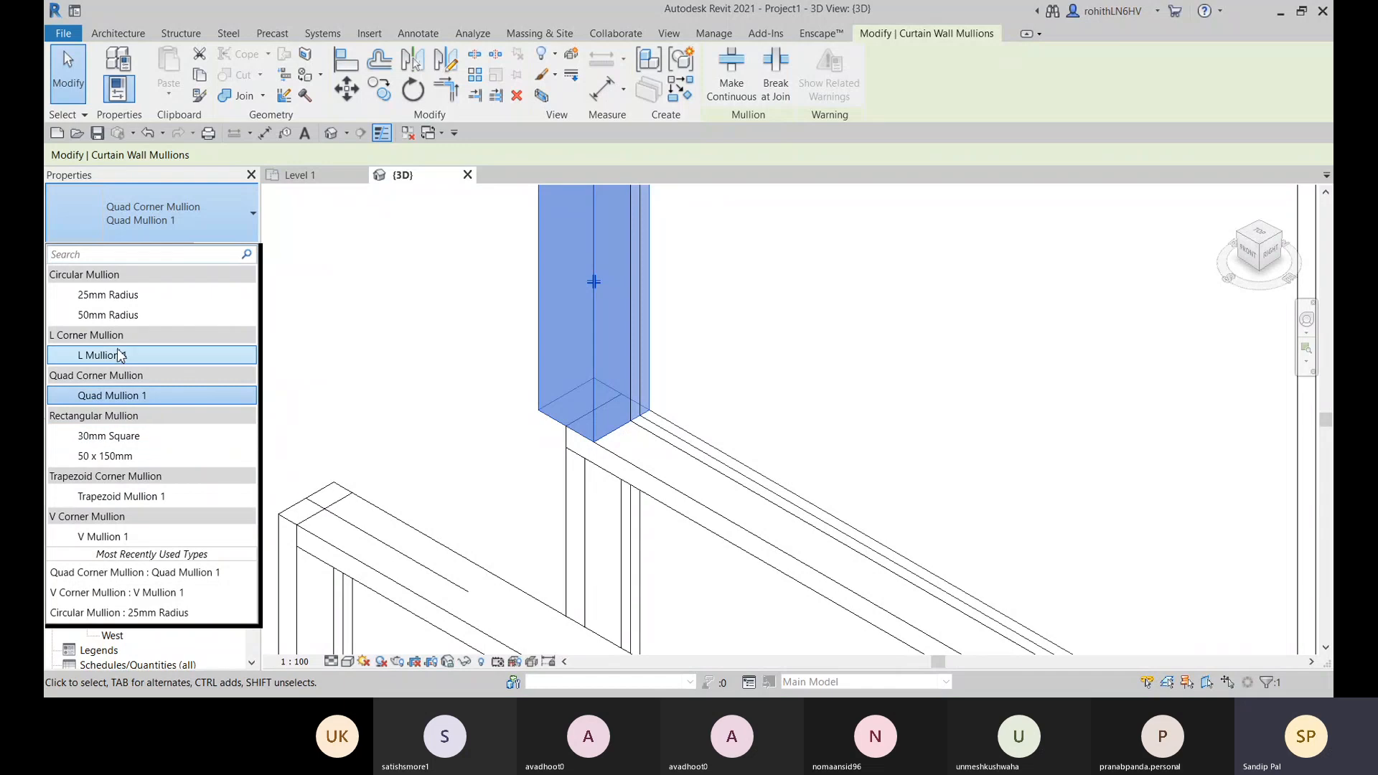
left_click(147, 354)
scroll(674, 455, "down", 2)
middle_click_drag(689, 468, 690, 732)
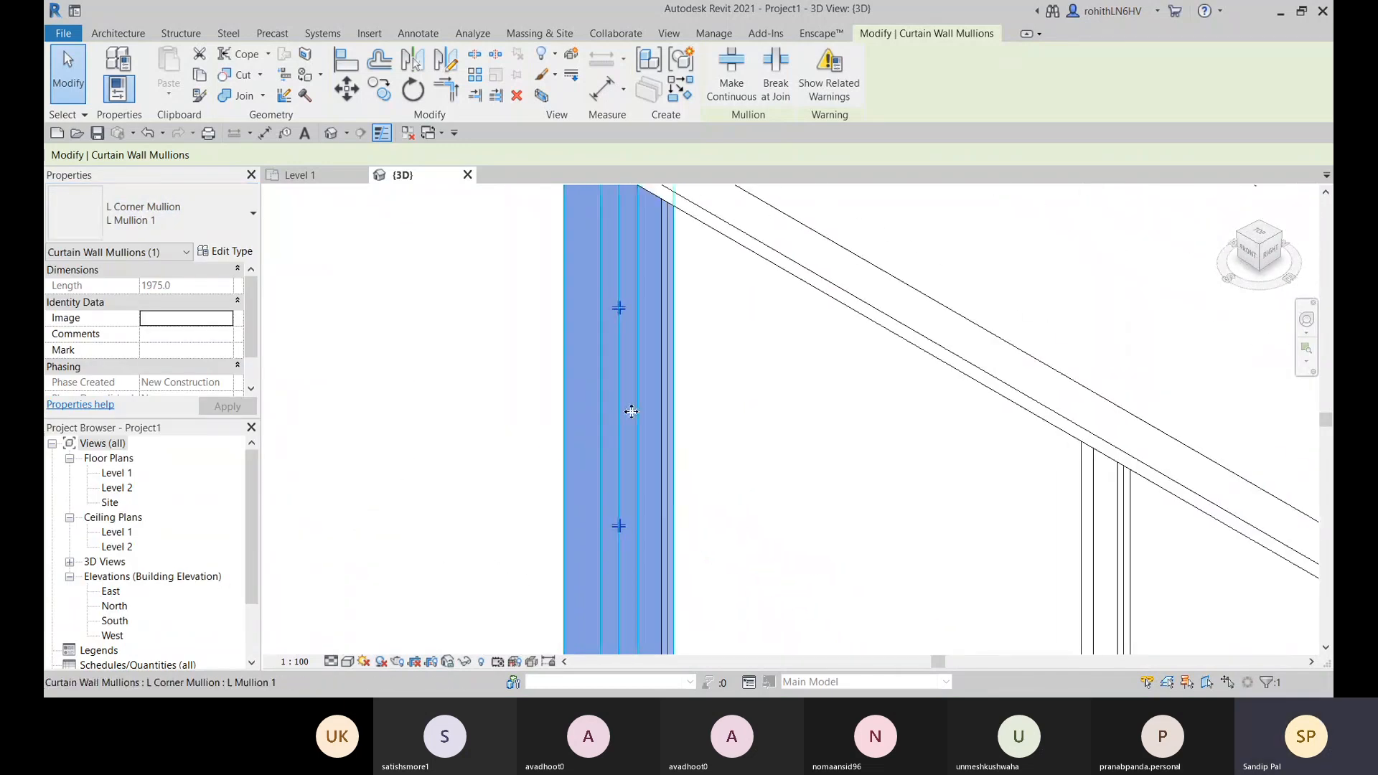
scroll(674, 348, "down", 2)
scroll(658, 258, "up", 2)
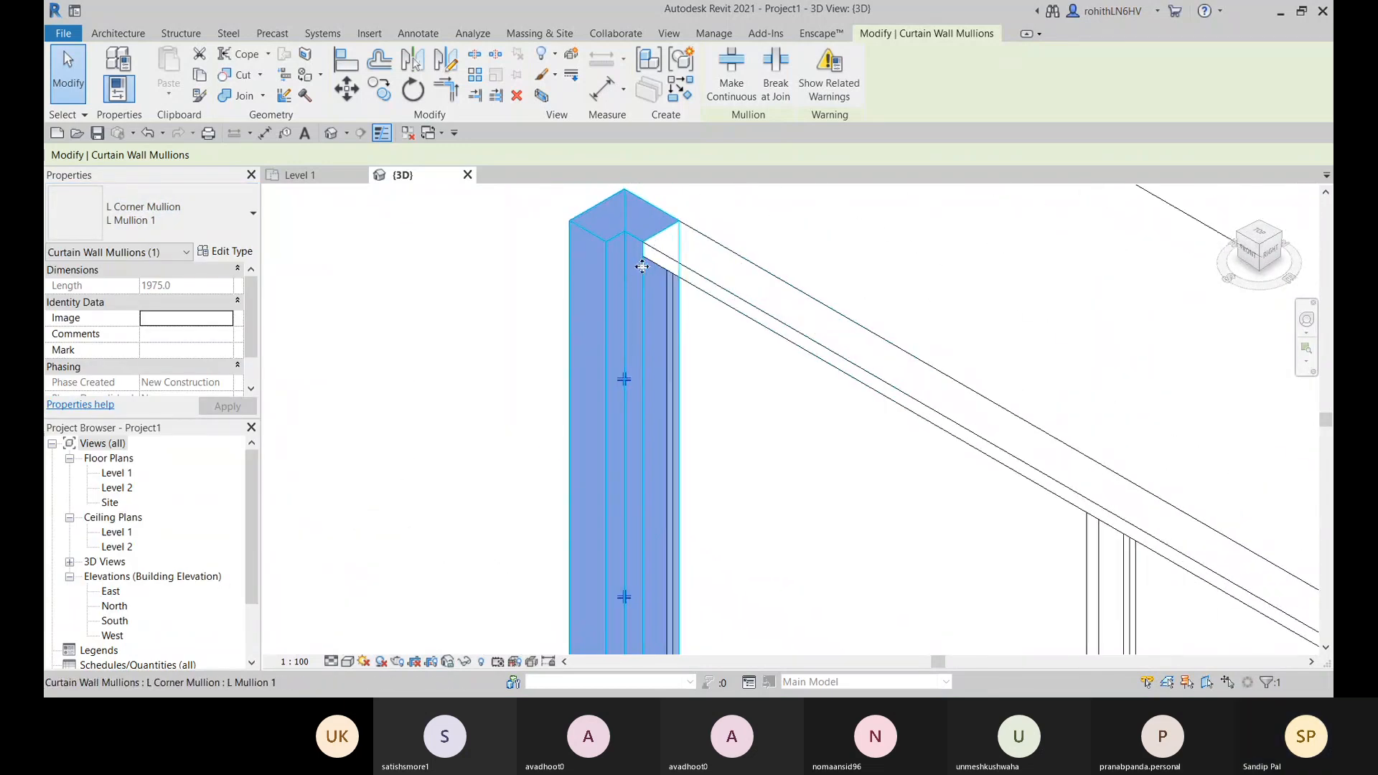
scroll(658, 294, "down", 3)
scroll(662, 483, "up", 2)
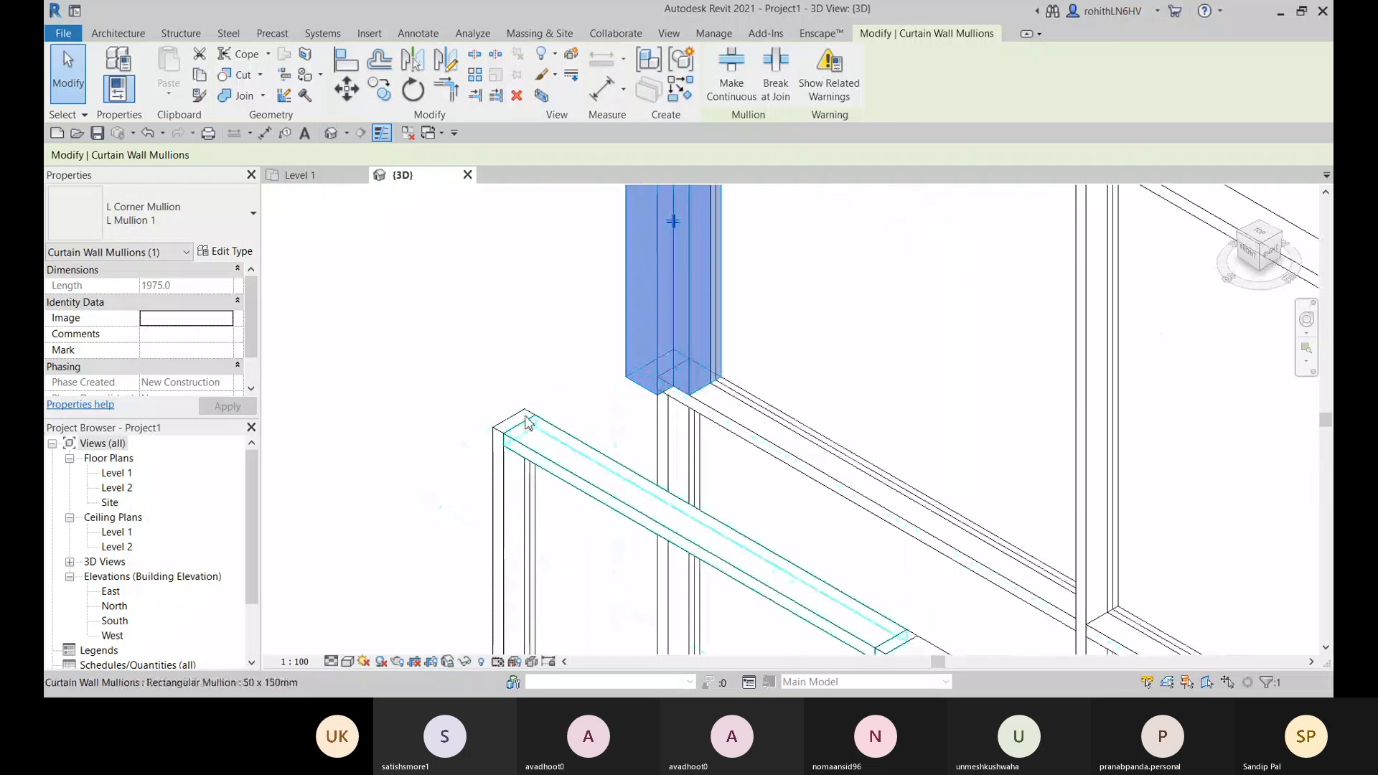
scroll(574, 423, "up", 2)
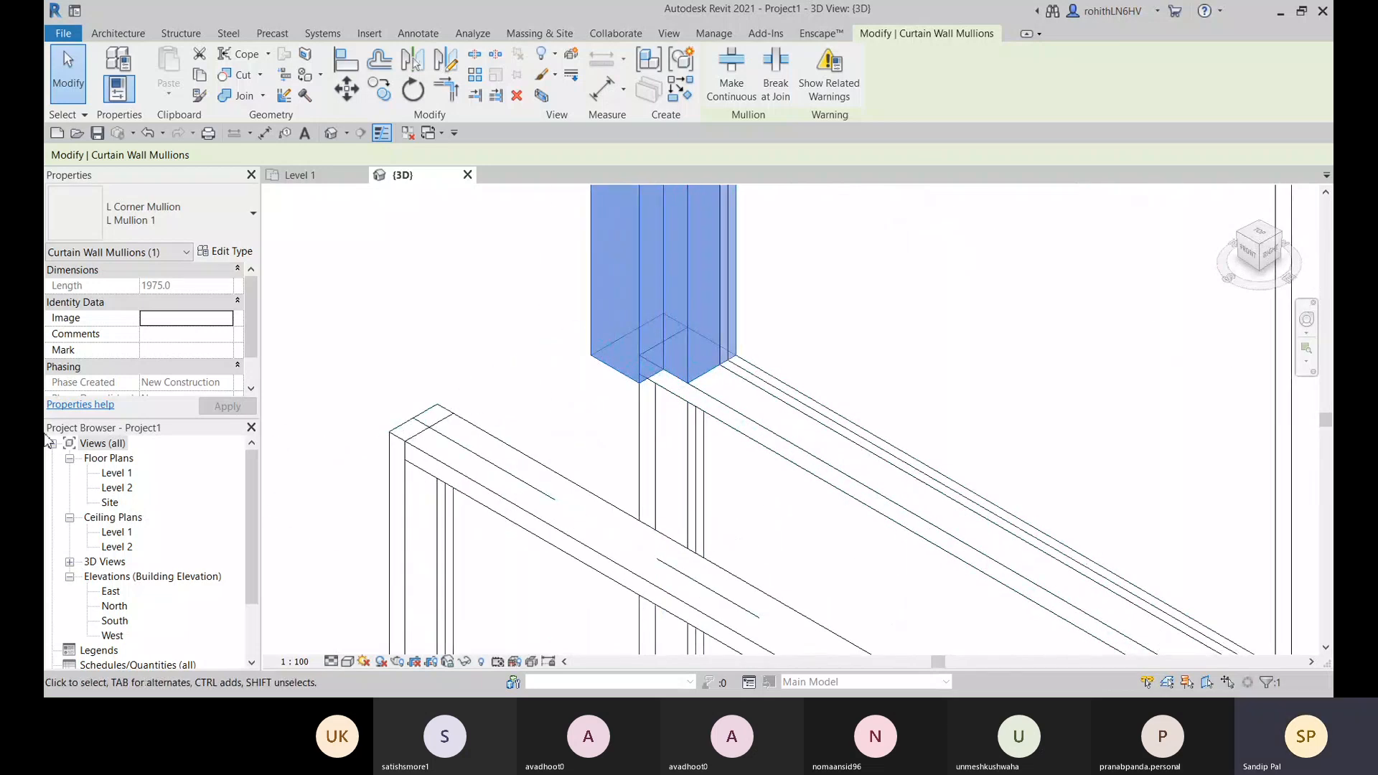
Set the upper left-end vertical mullion back to the Rectangular Mullion 50 x 150mm type and clear the selection
left_click(150, 215)
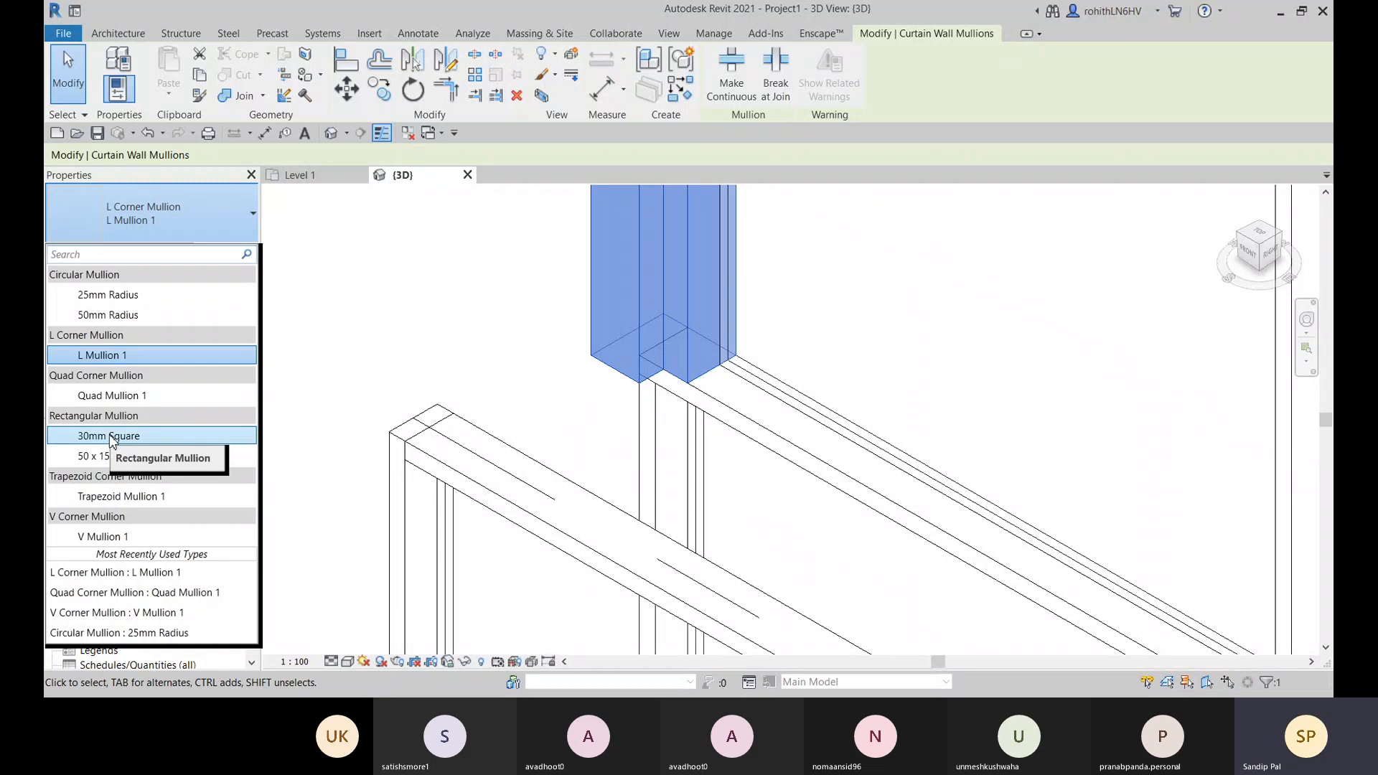
left_click(93, 456)
scroll(733, 423, "down", 2)
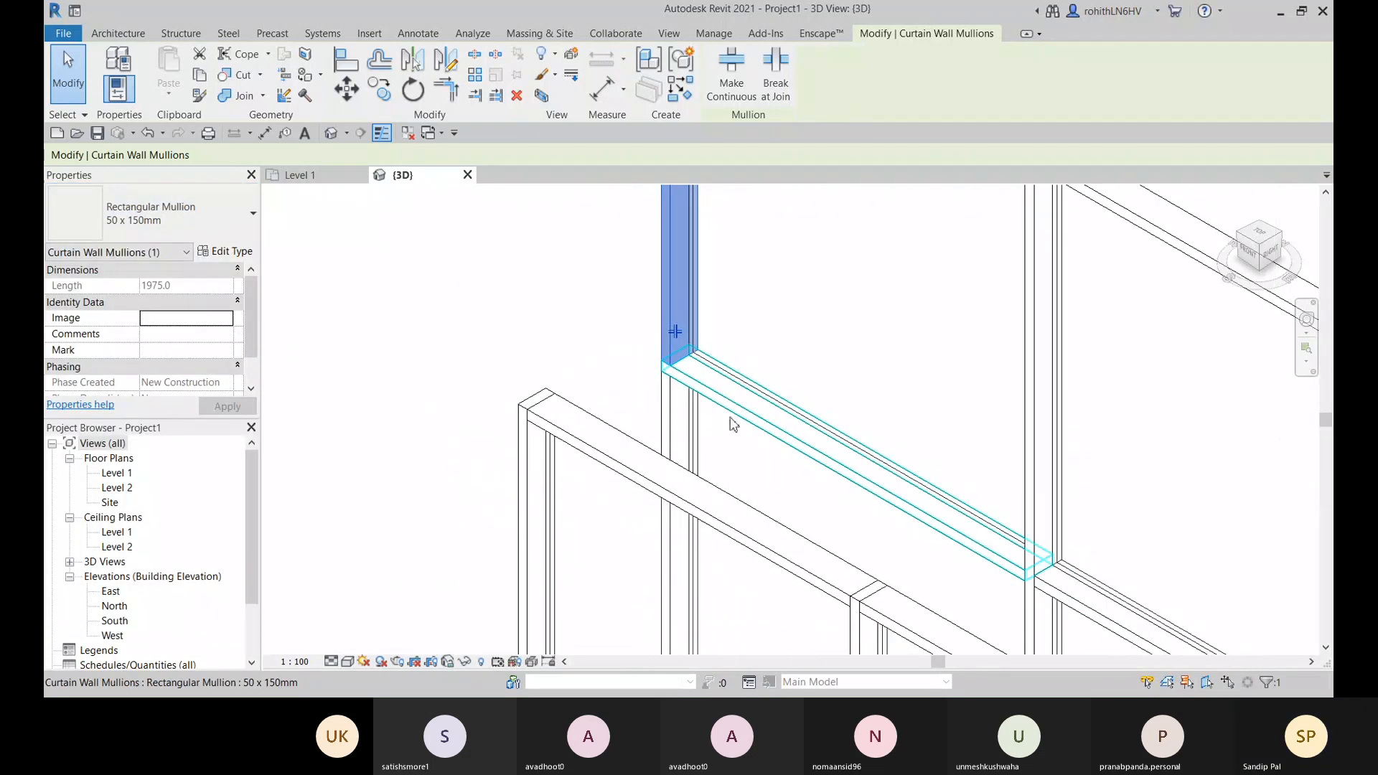
scroll(732, 424, "down", 3)
left_click(562, 347)
scroll(659, 387, "up", 2)
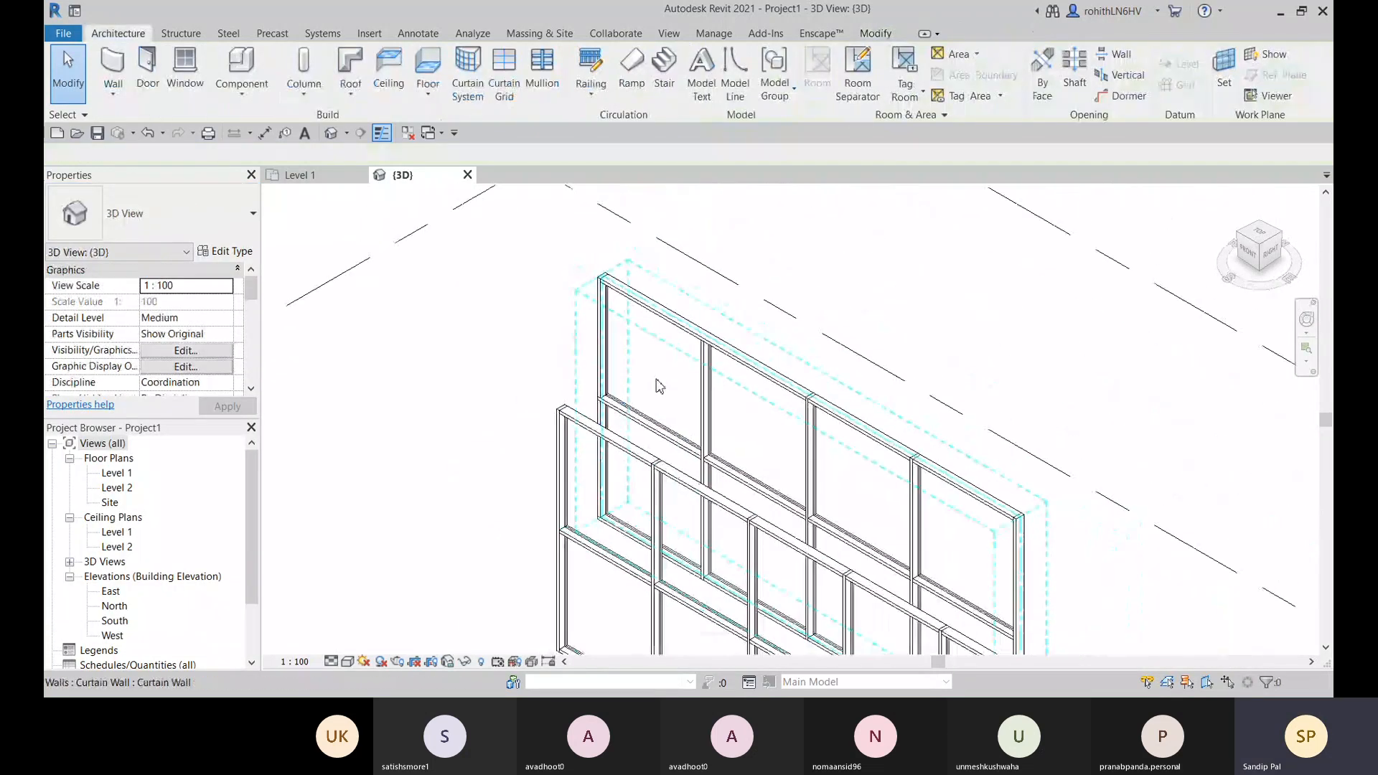
Select all instances of the curtain wall elements from the front wall, delete all three curtain walls, and dismiss the warning
scroll(659, 386, "down", 4)
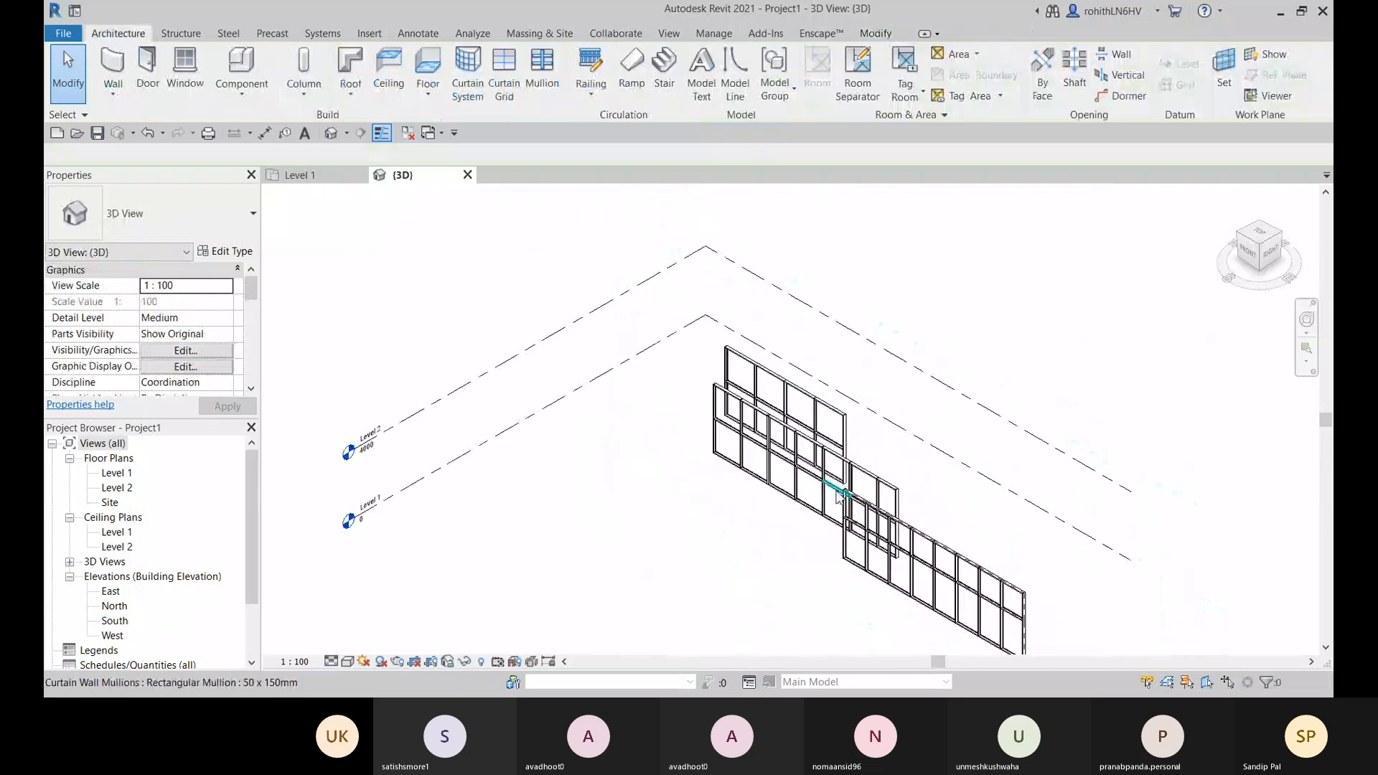
scroll(839, 495, "down", 3)
left_click_drag(954, 574, 815, 511)
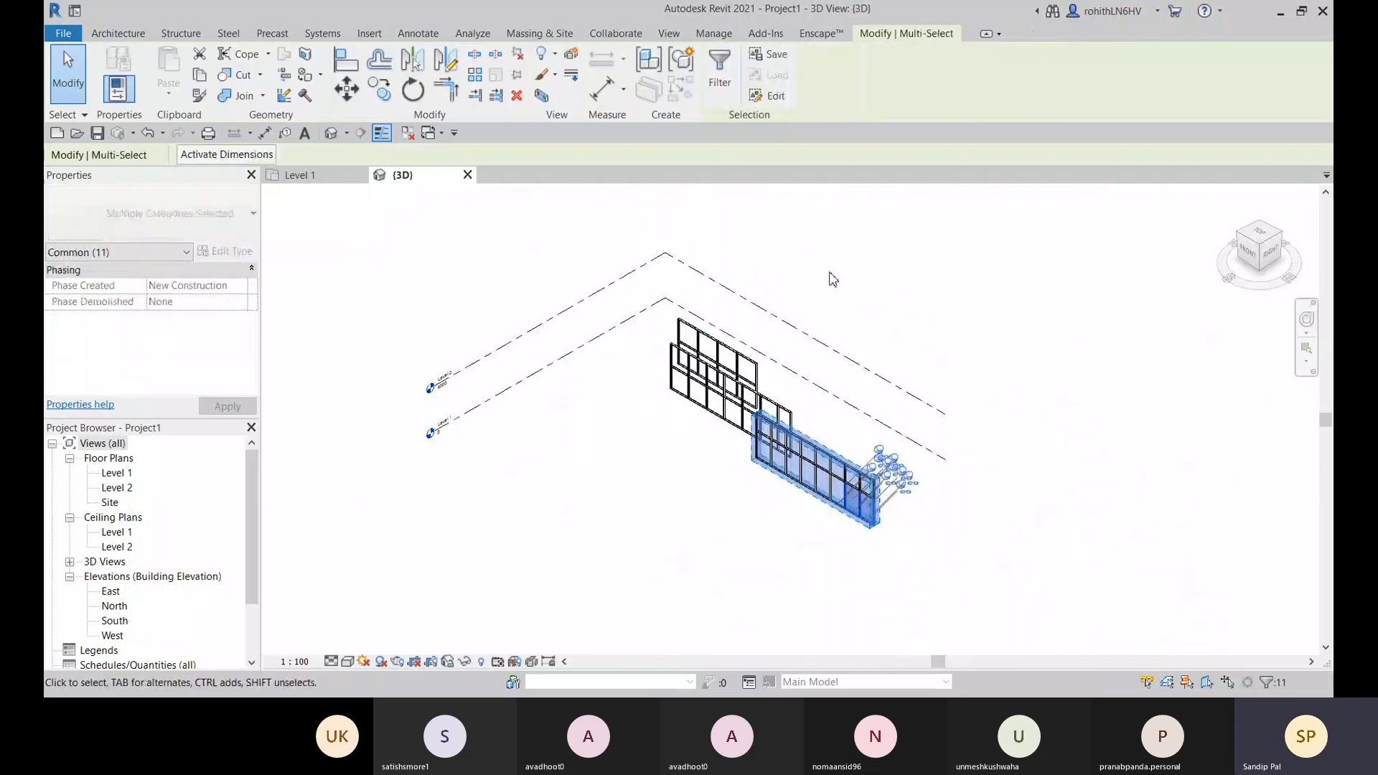
right_click(816, 258)
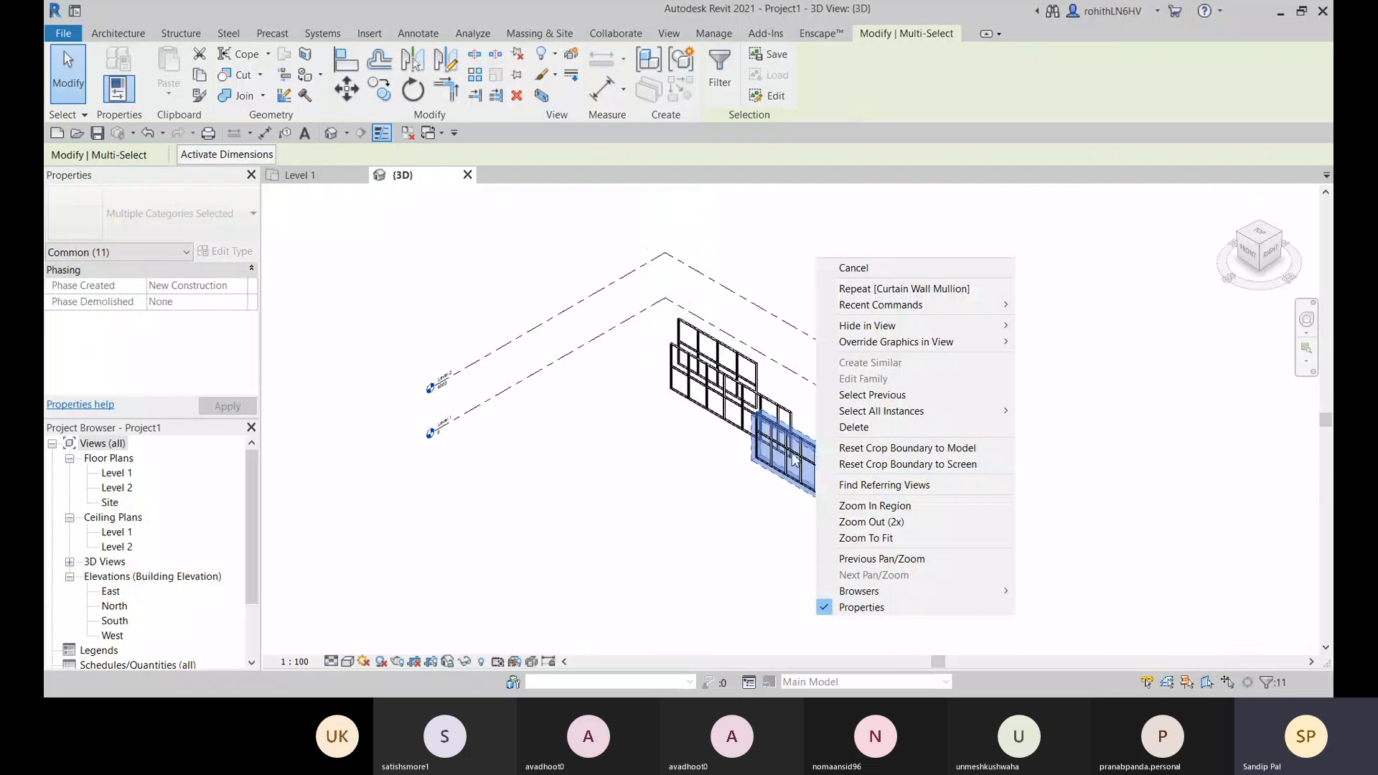
mouse_move(933, 411)
left_click(1048, 411)
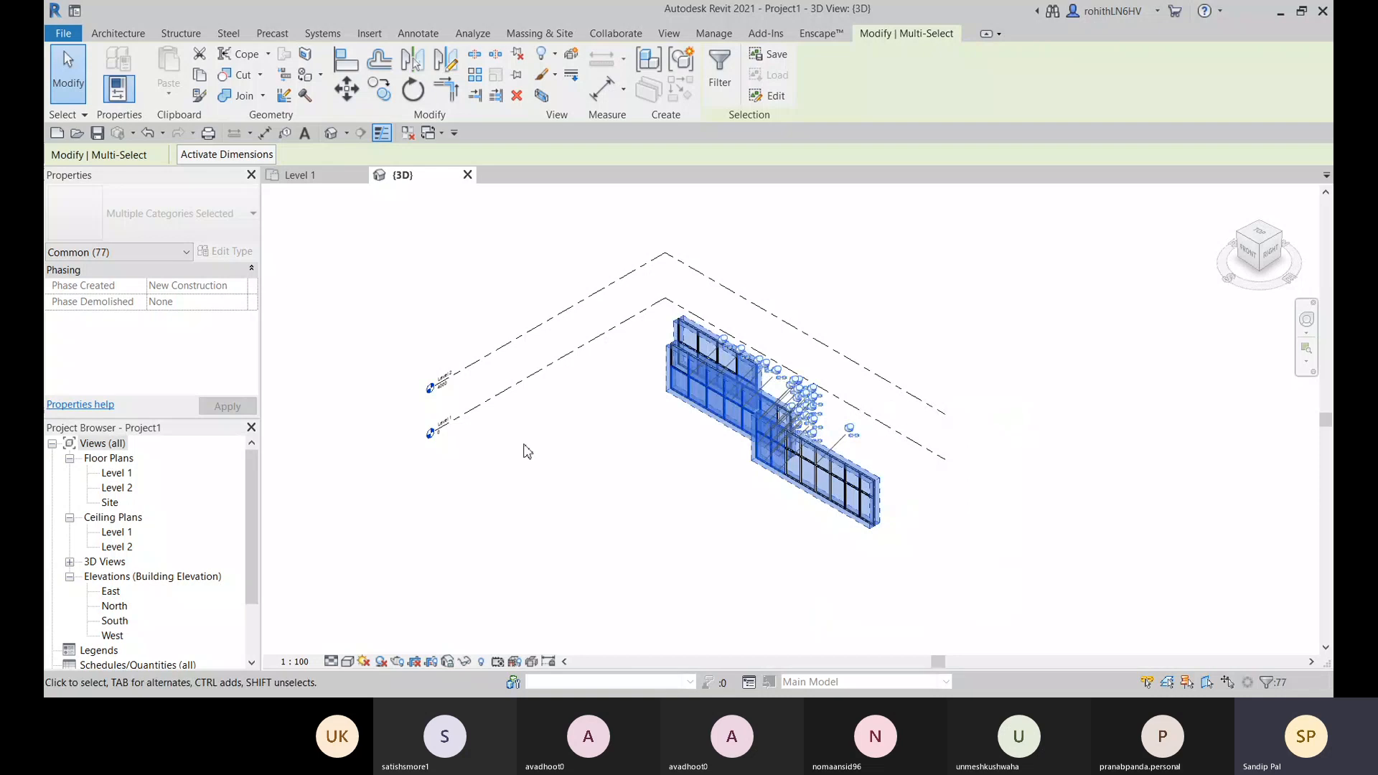
key("Delete")
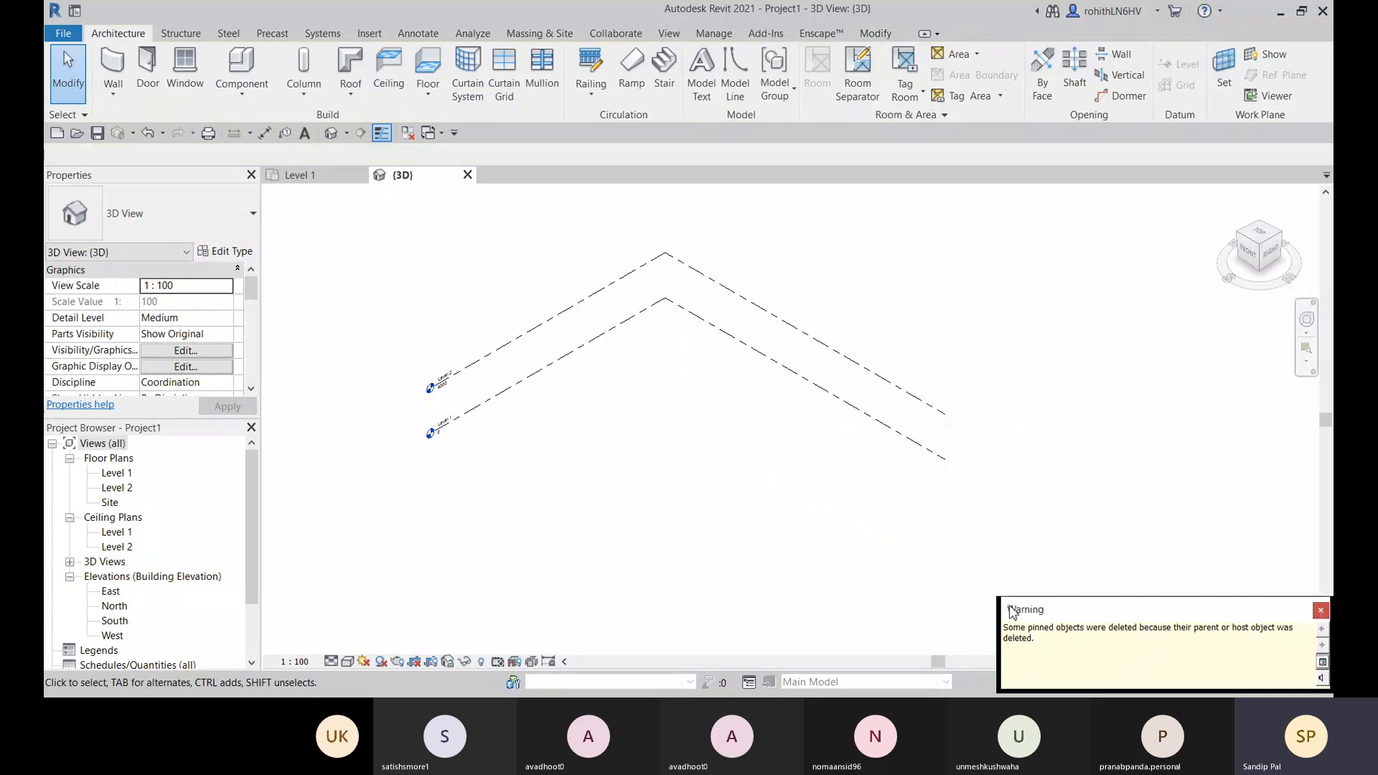
left_click_drag(1013, 611, 402, 445)
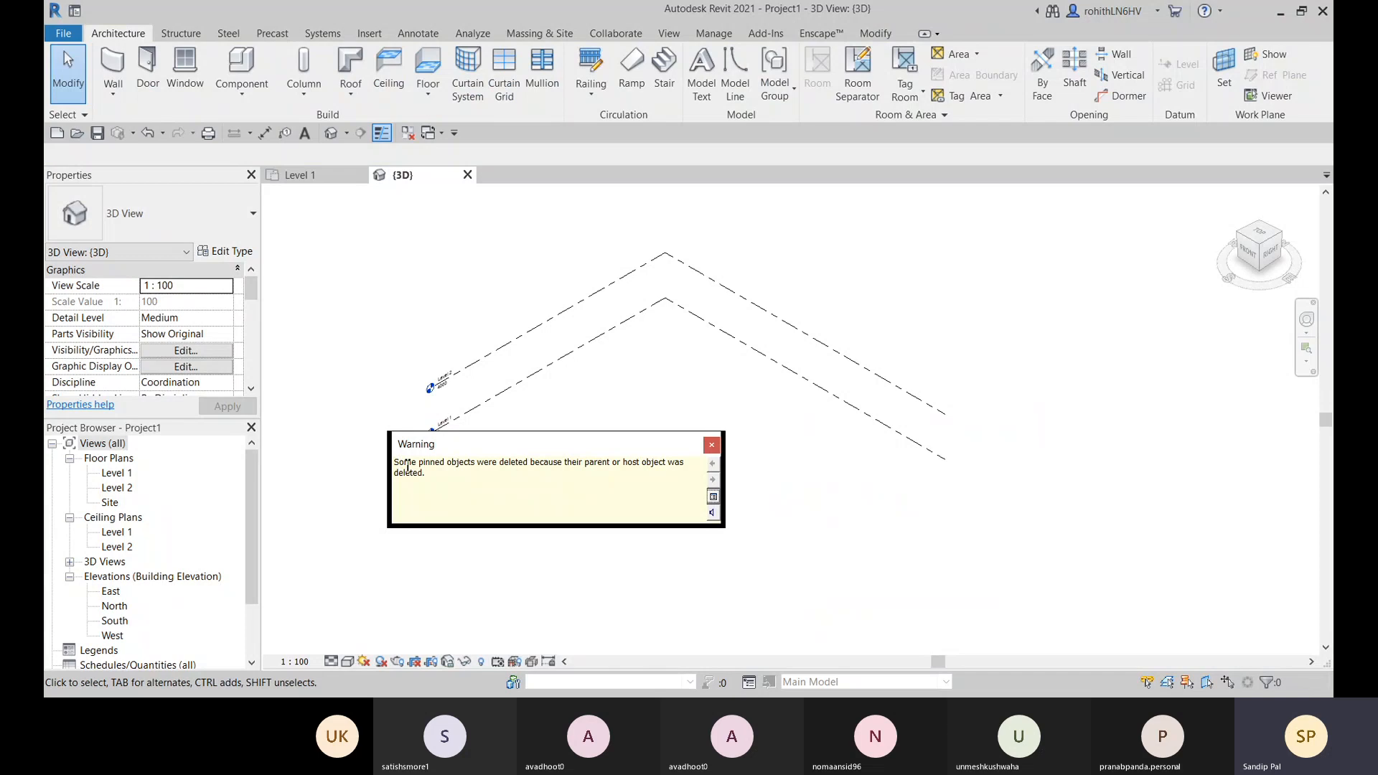
left_click(711, 446)
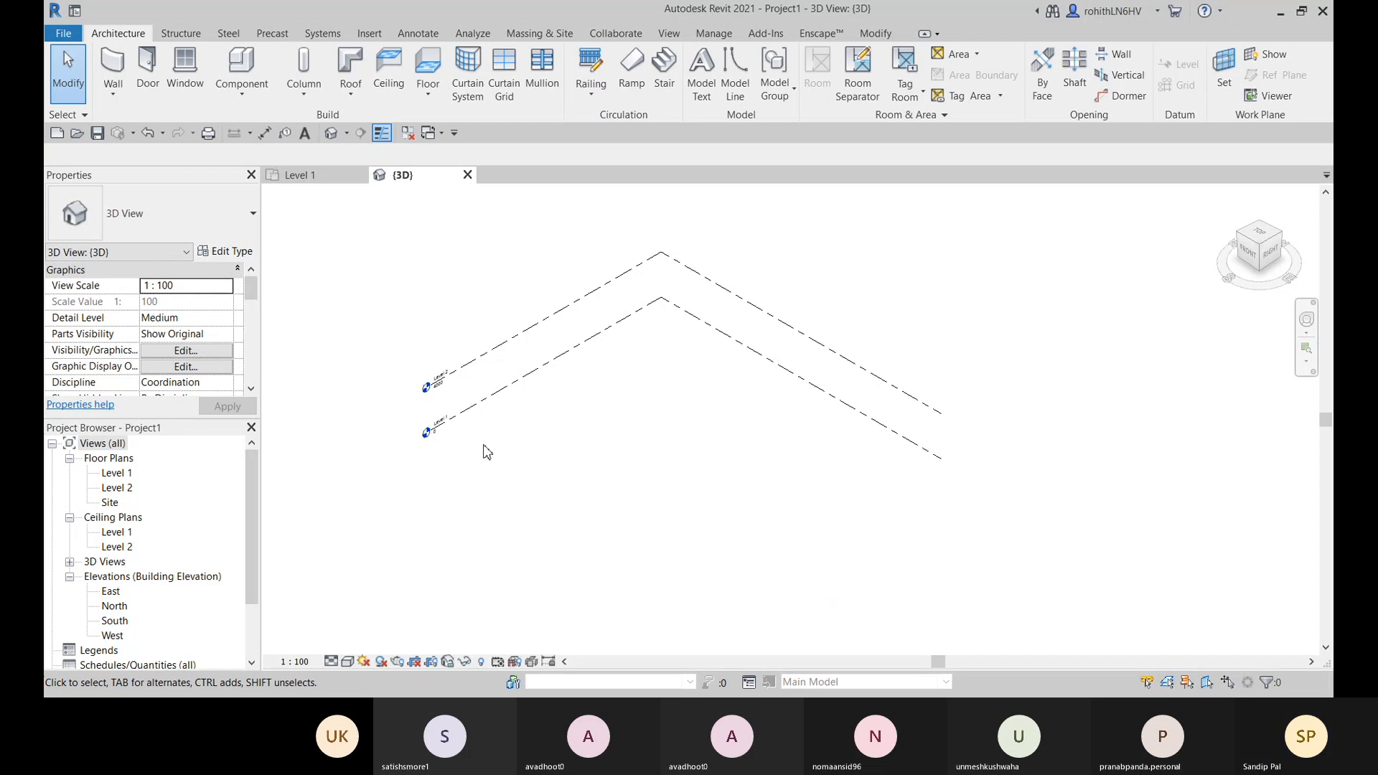
Locate the Review Warnings tool among the project management commands and return to the architectural tools
left_click(715, 34)
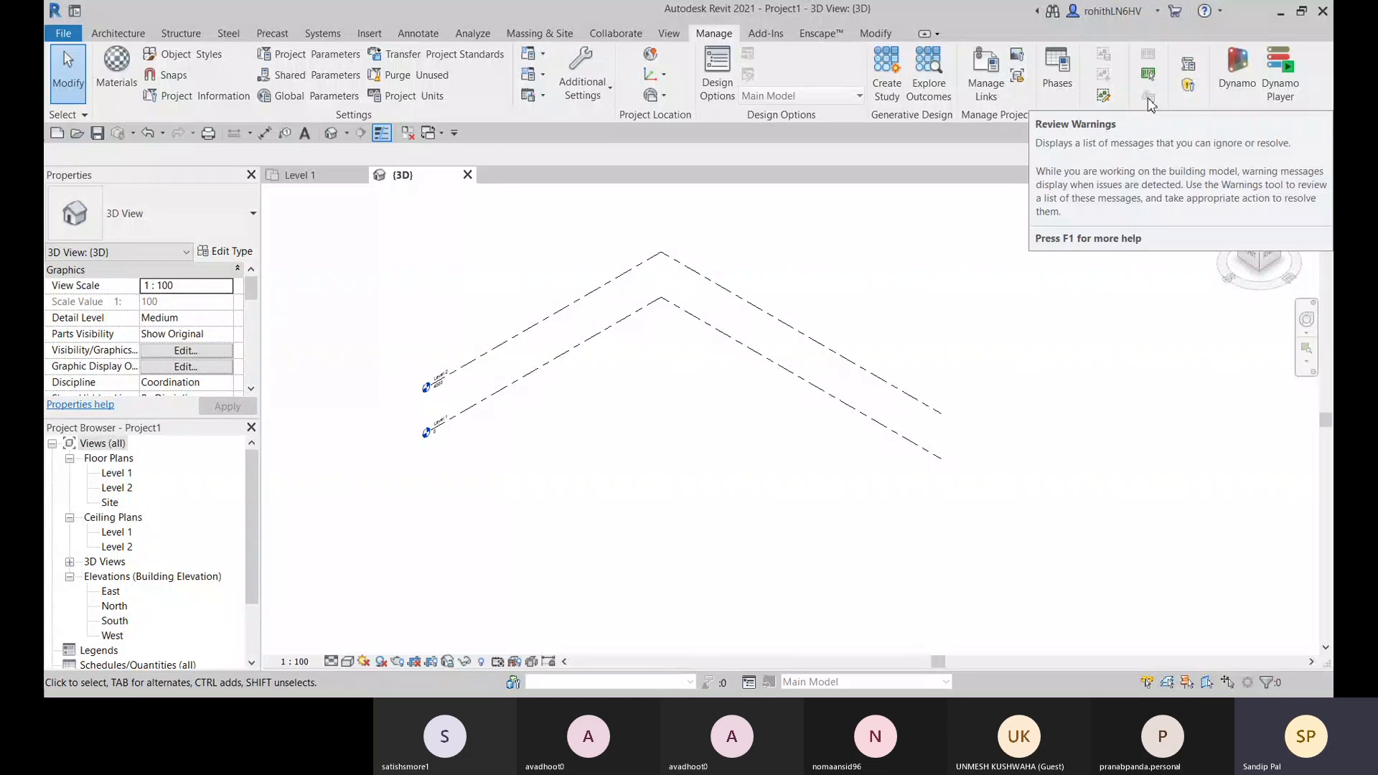
middle_click_drag(650, 415, 655, 417)
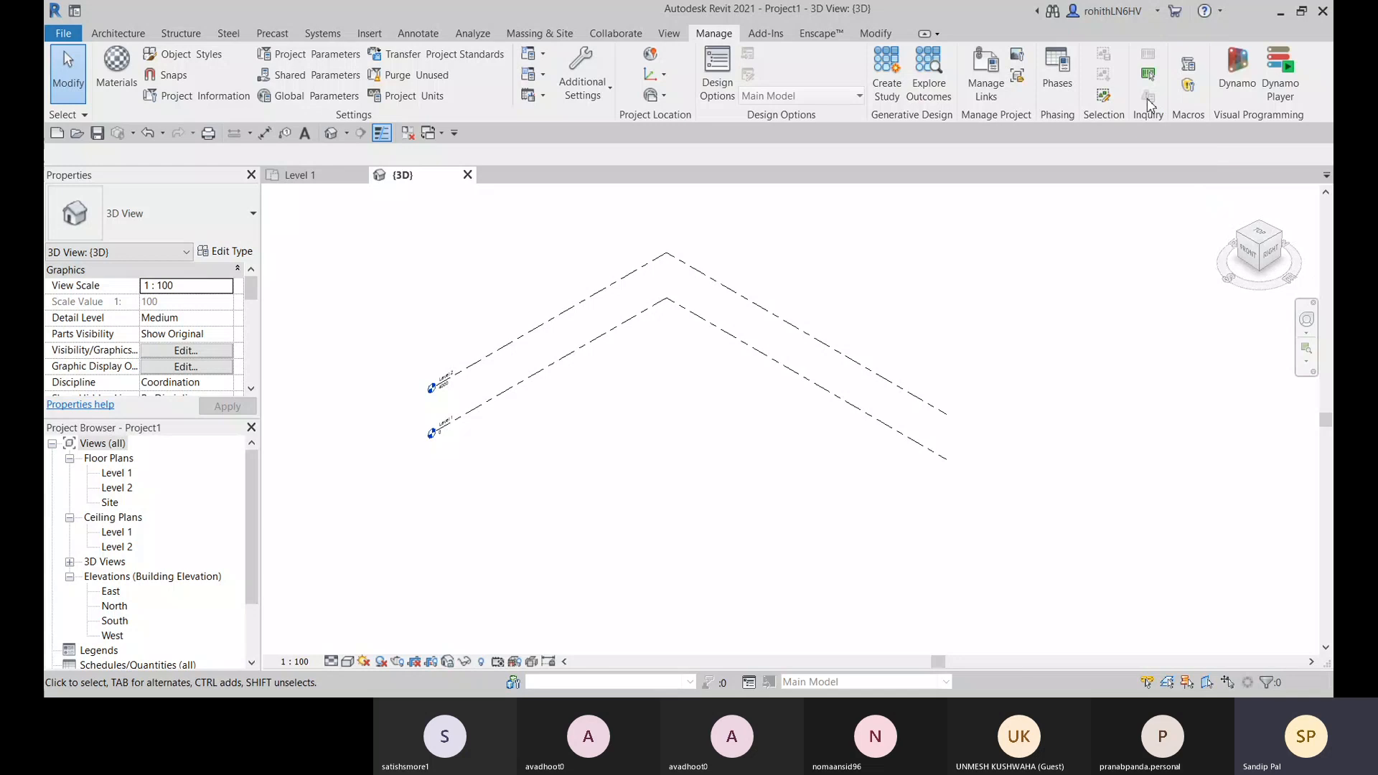
left_click(126, 35)
middle_click_drag(658, 483, 664, 480)
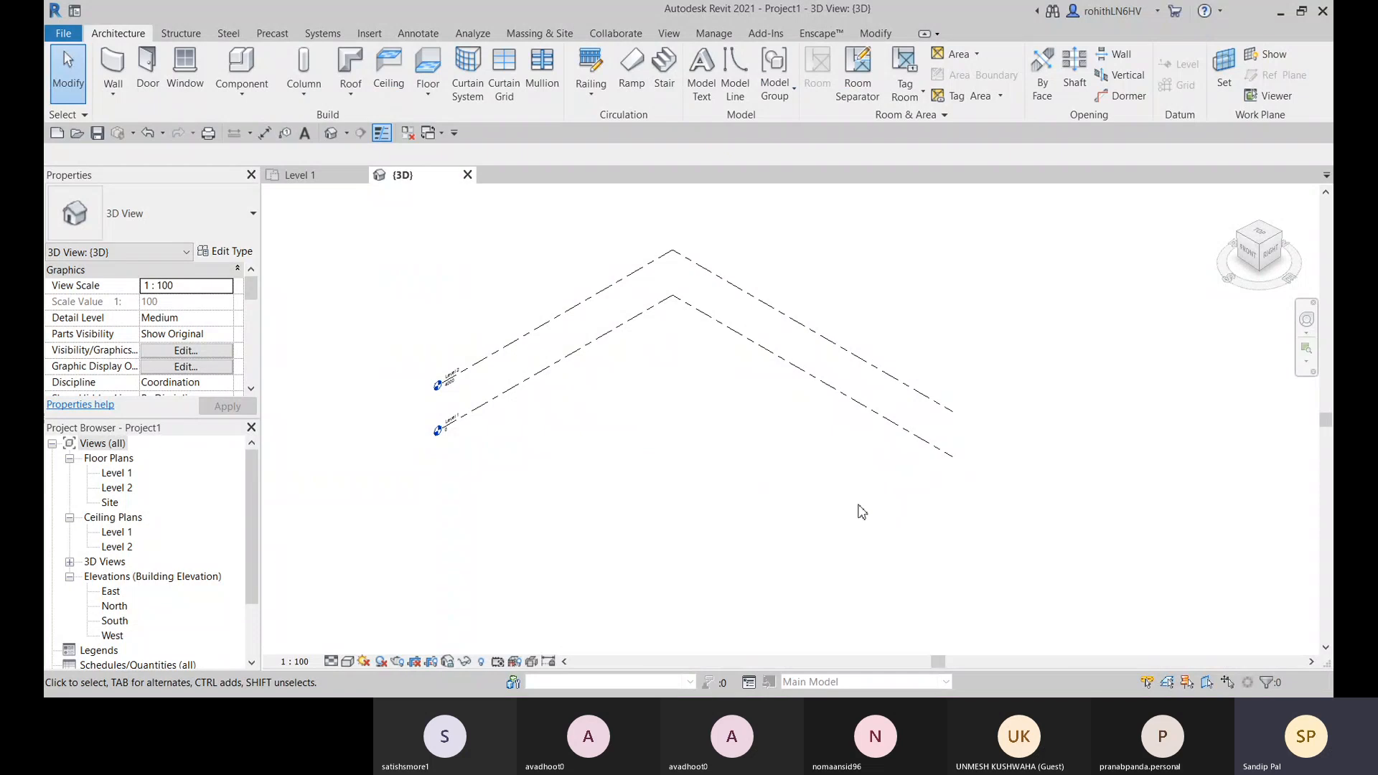
Start a new wall and choose the Basic Wall type CW 102-50-215p
key("w")
key("a")
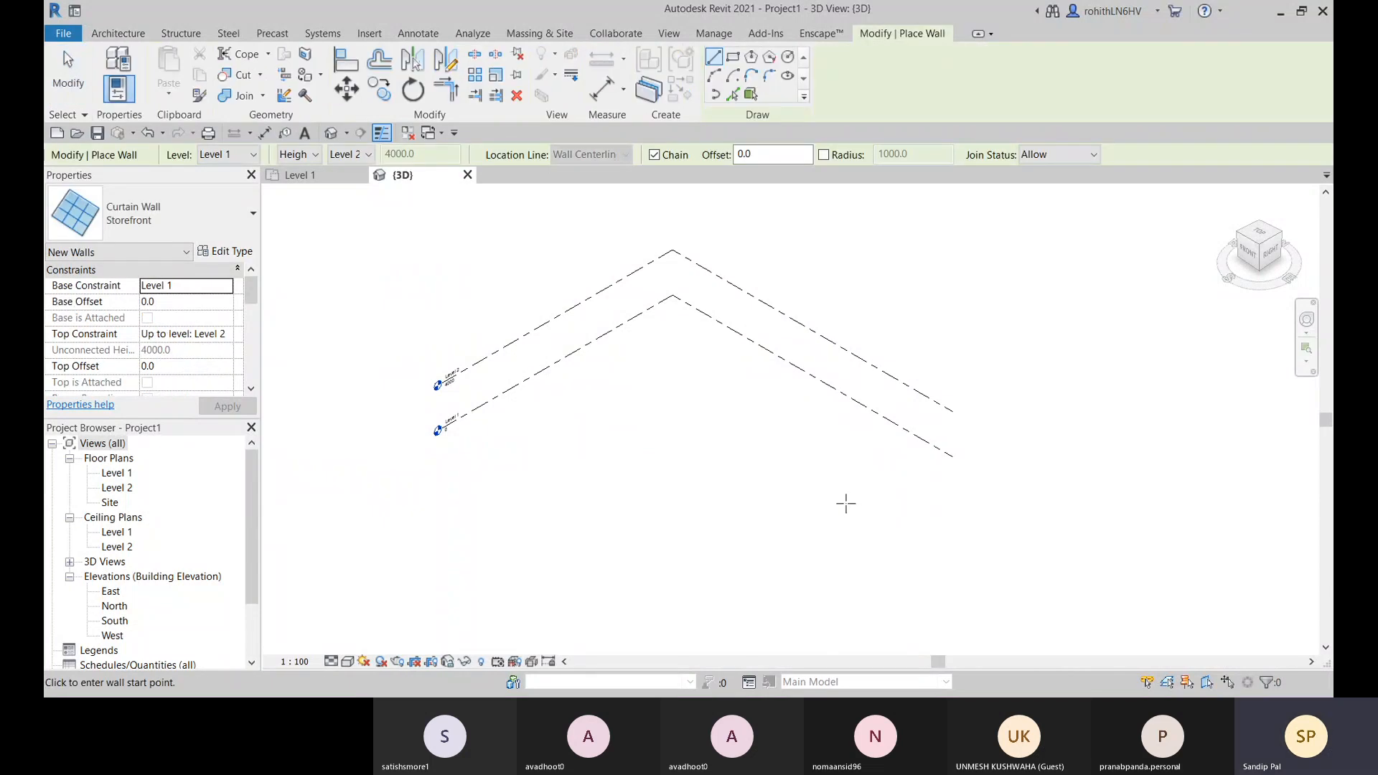
left_click(233, 223)
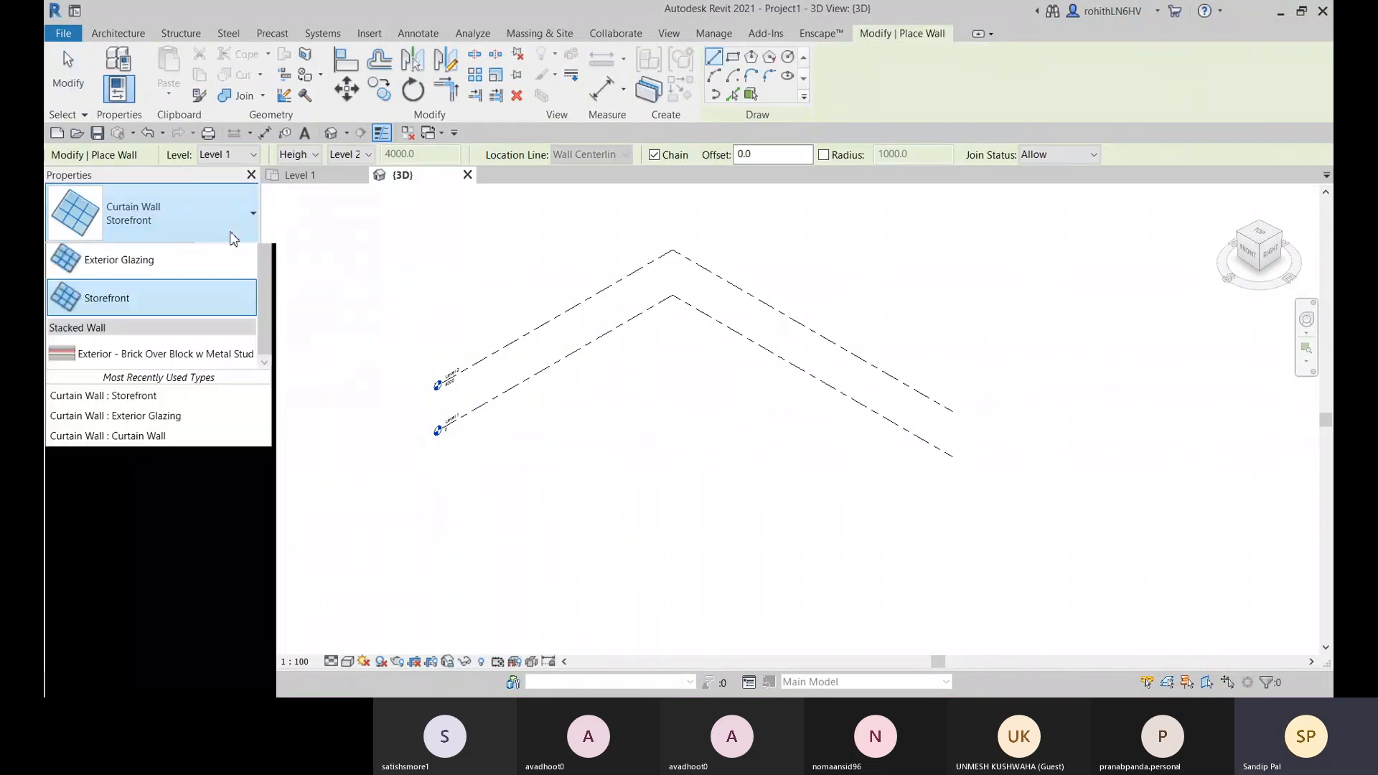
scroll(172, 401, "up", 4)
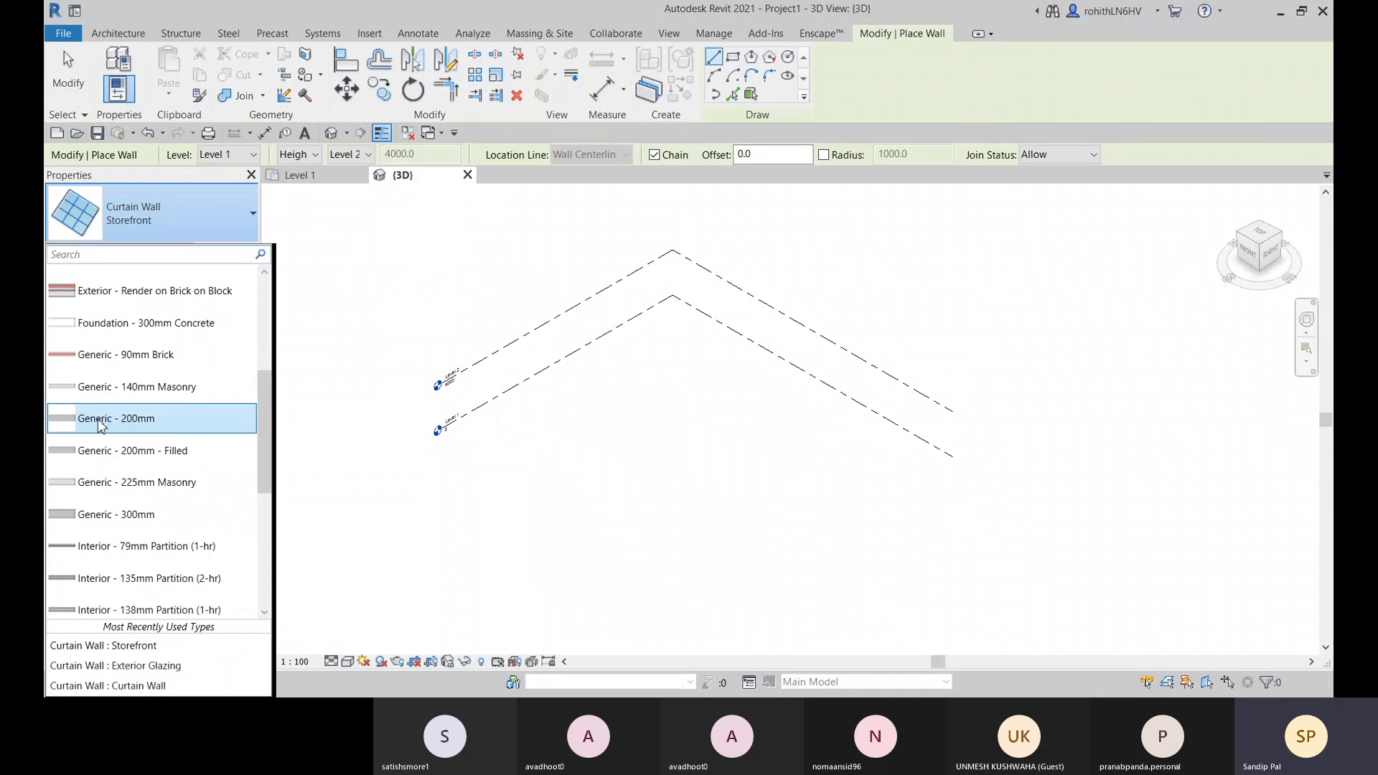
scroll(182, 443, "up", 3)
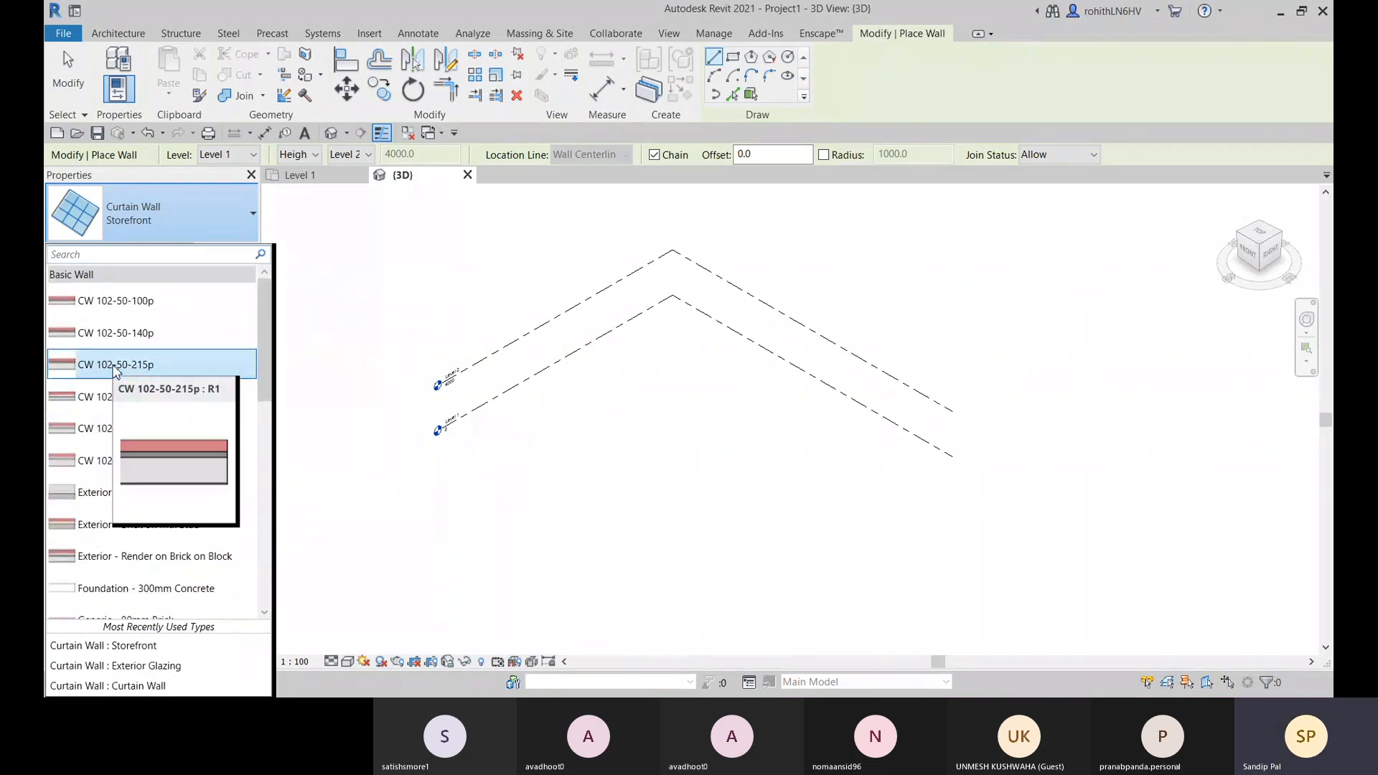
left_click(116, 366)
middle_click_drag(670, 451, 634, 404)
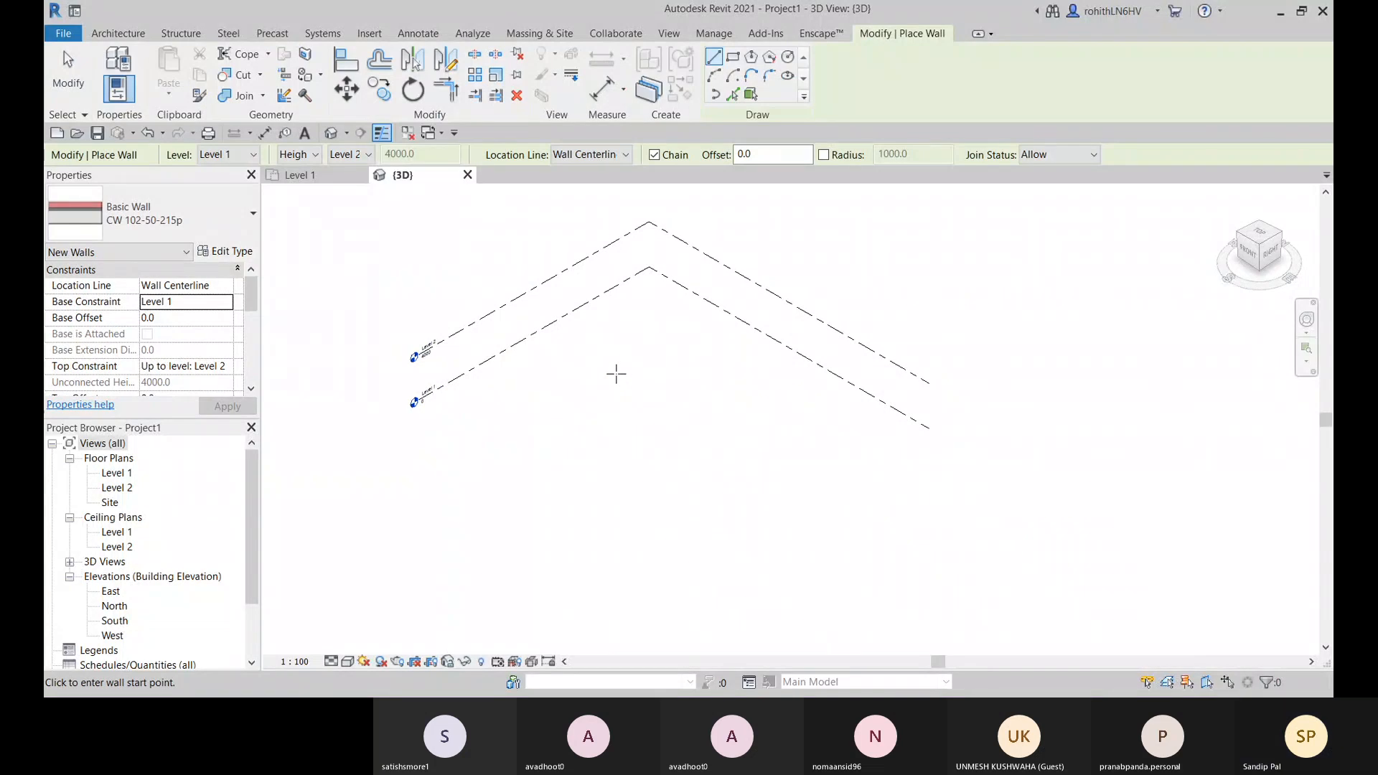
In the Level 1 floor plan, draw two chained walls: a vertical one about 17800 mm long and a horizontal one 16000 mm rightward from its upper end
left_click(319, 177)
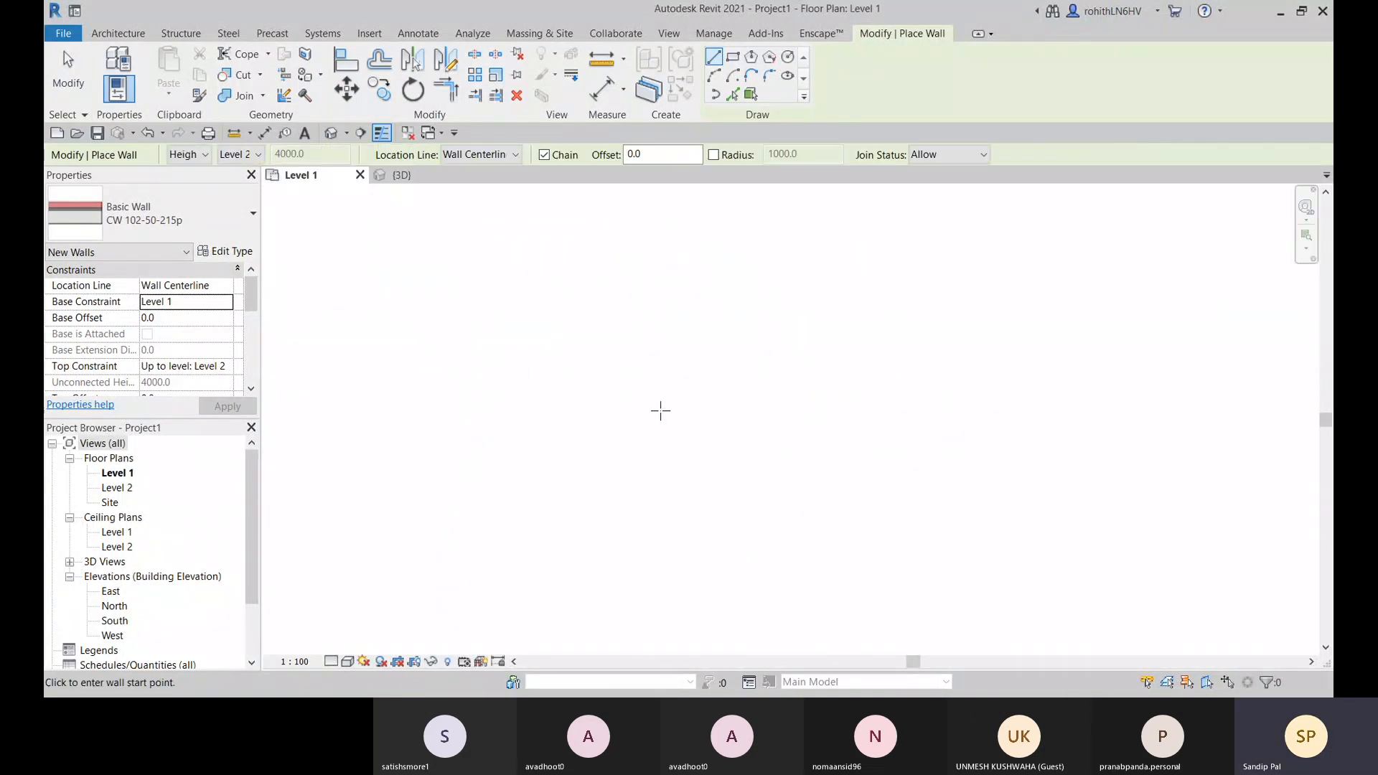
scroll(761, 409, "down", 7)
middle_click_drag(809, 479, 754, 428)
left_click(644, 480)
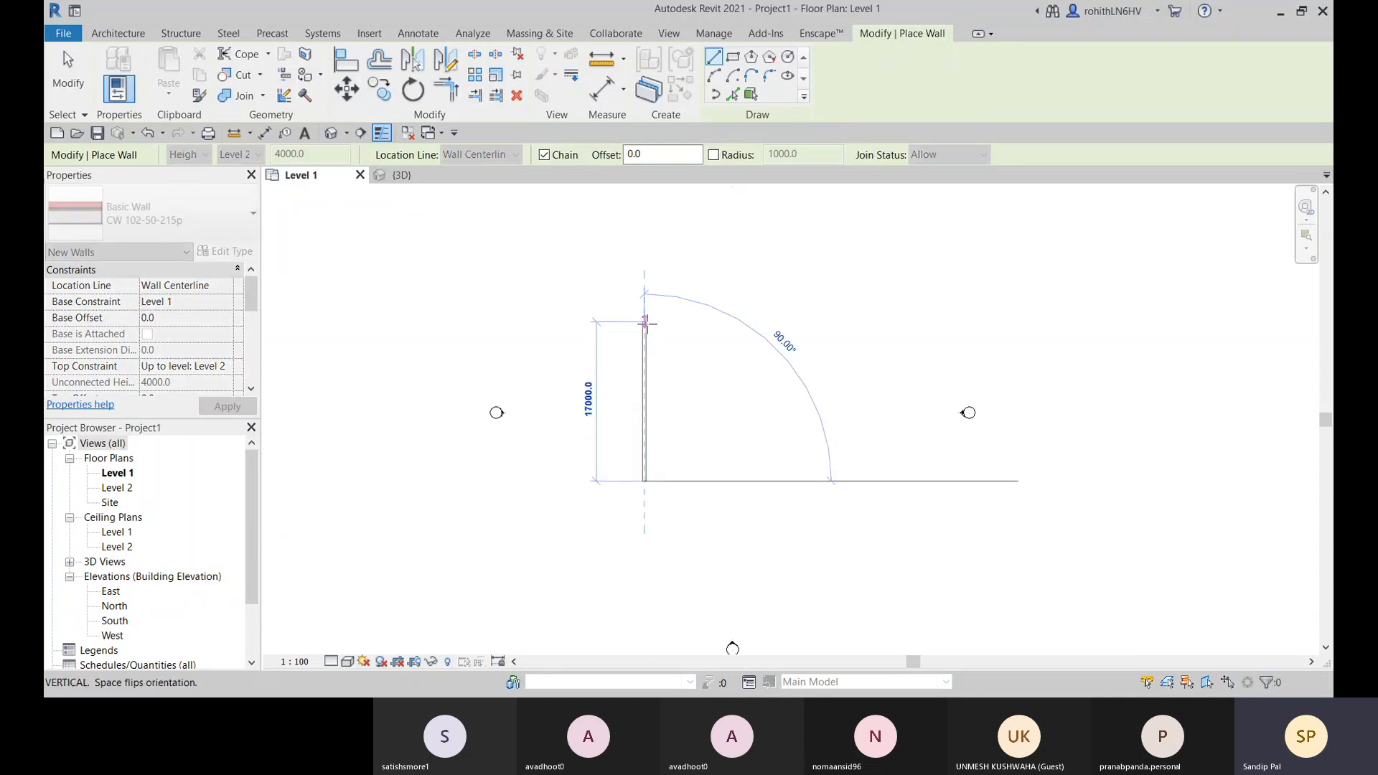
left_click(644, 312)
left_click(793, 312)
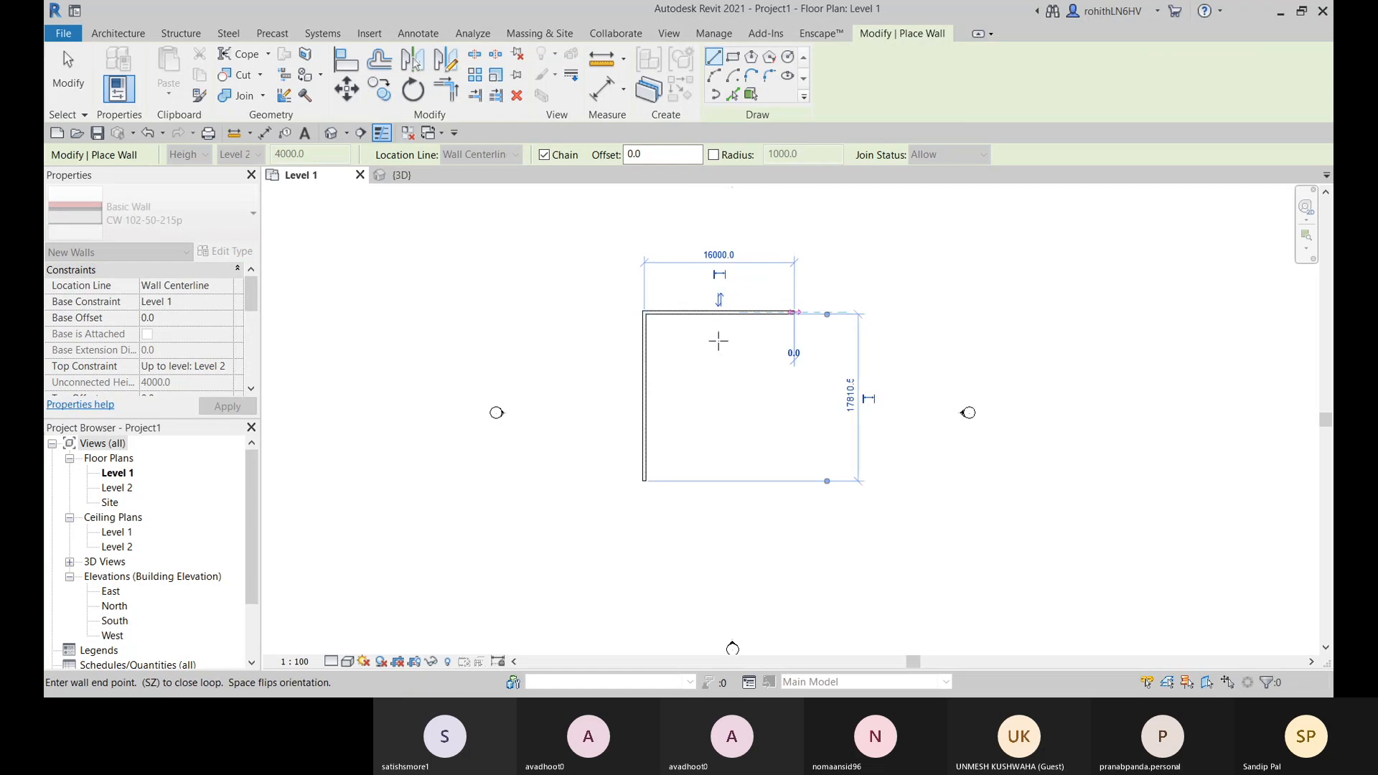
scroll(662, 312, "up", 2)
scroll(663, 312, "up", 5)
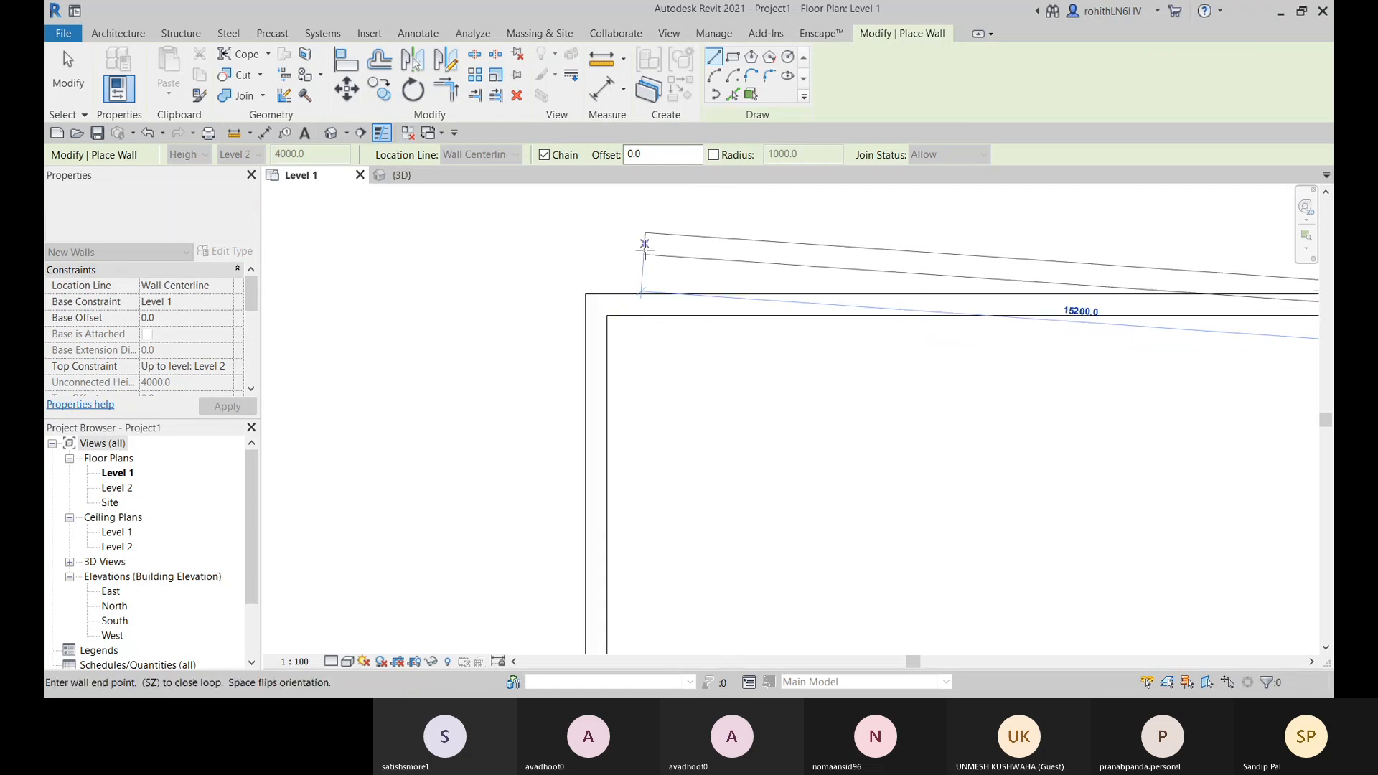
right_click(644, 245)
left_click(663, 257)
right_click(636, 261)
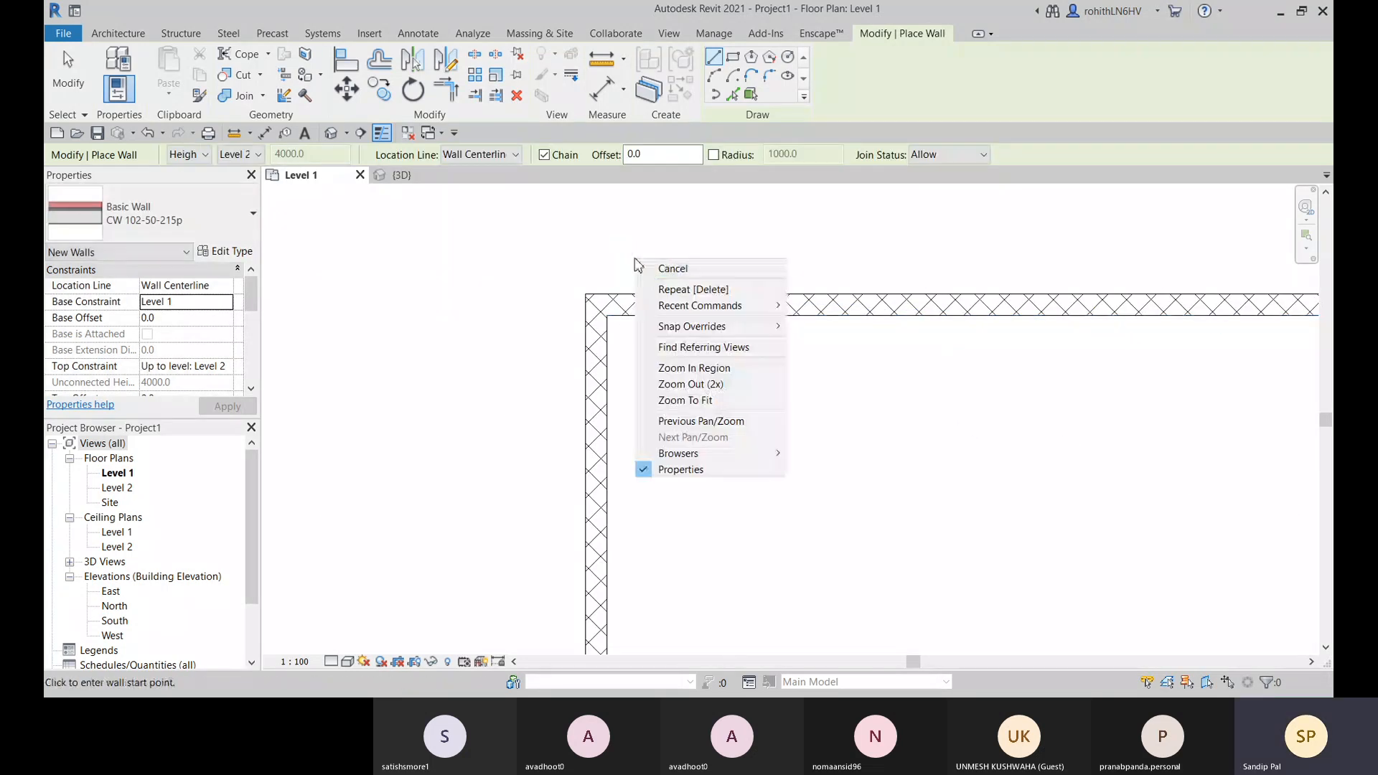
left_click(656, 271)
Switch the Level 1 plan's detail level to Medium, followed by Fine, to compare the wall layers at the corner
scroll(616, 316, "up", 1)
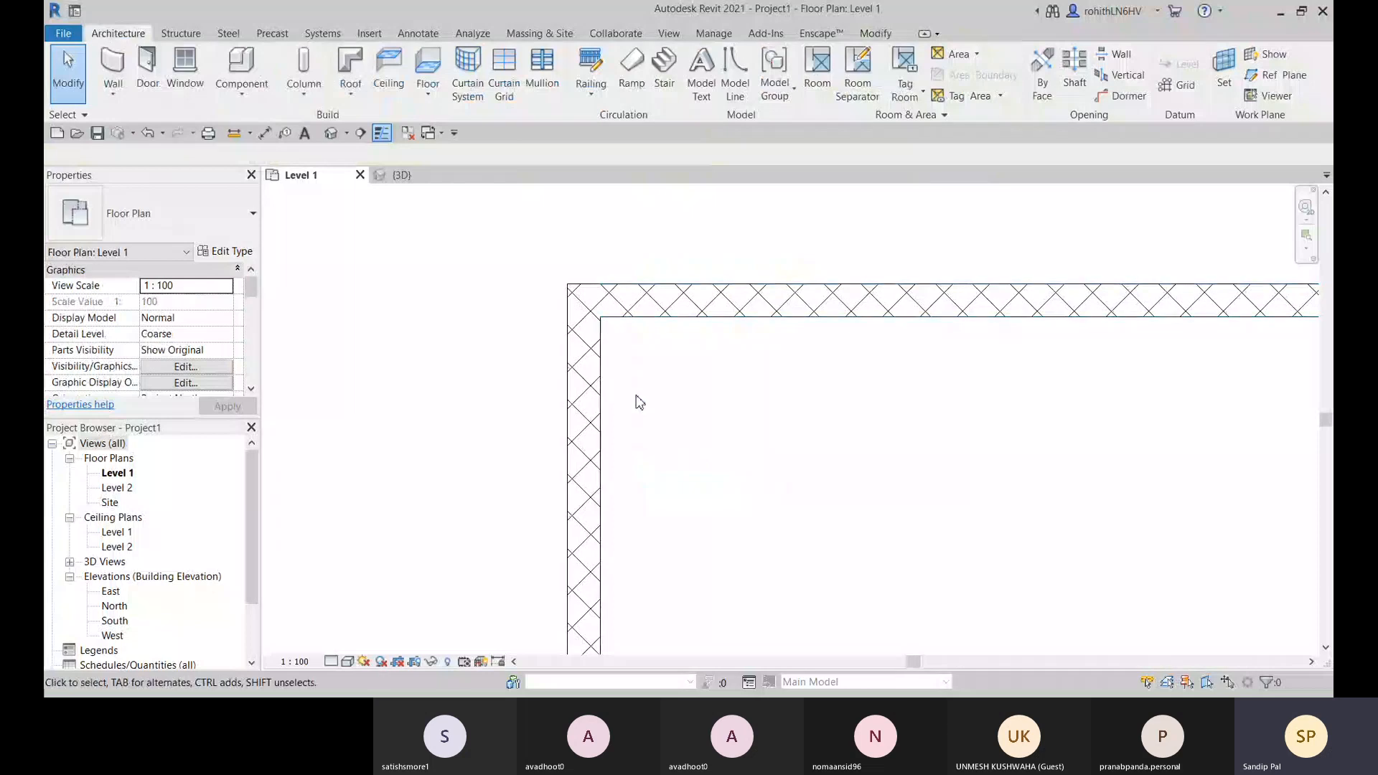
left_click(330, 662)
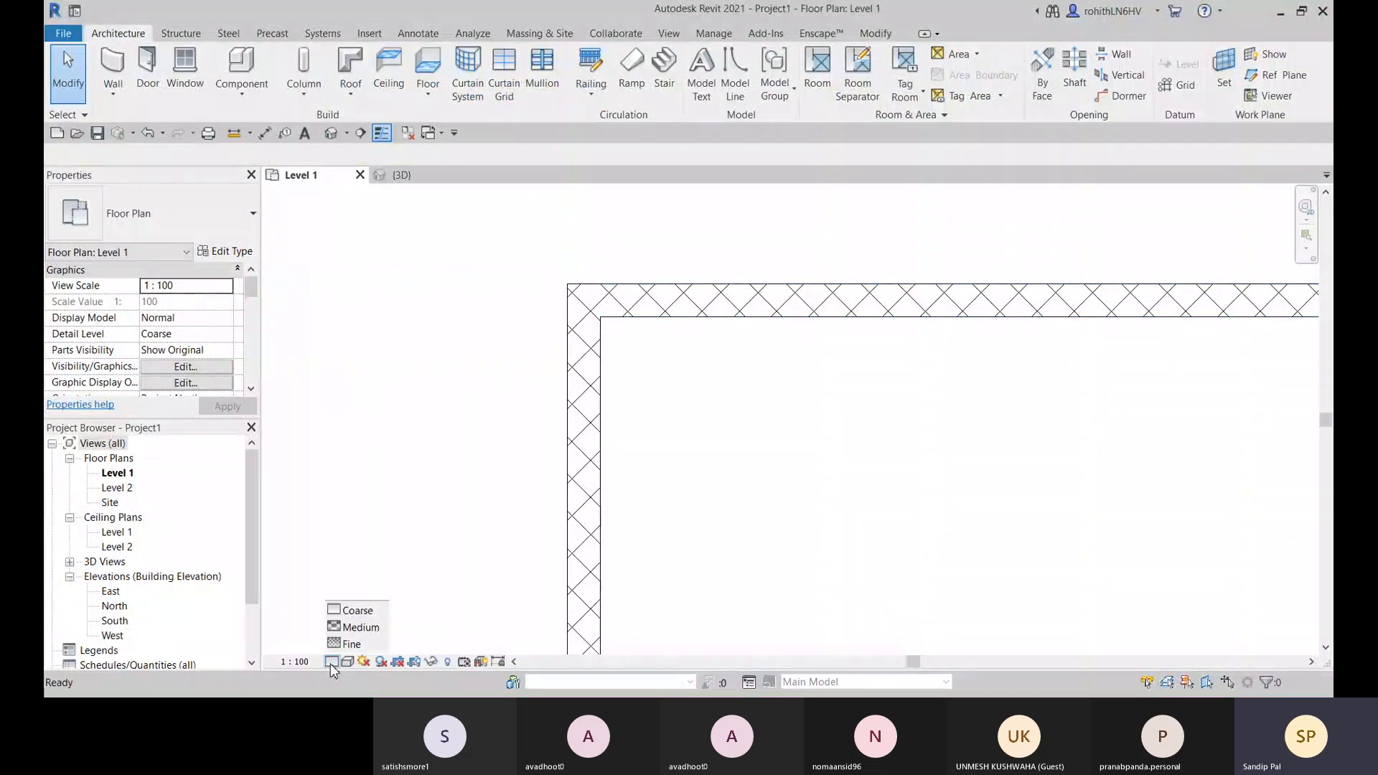
left_click(353, 628)
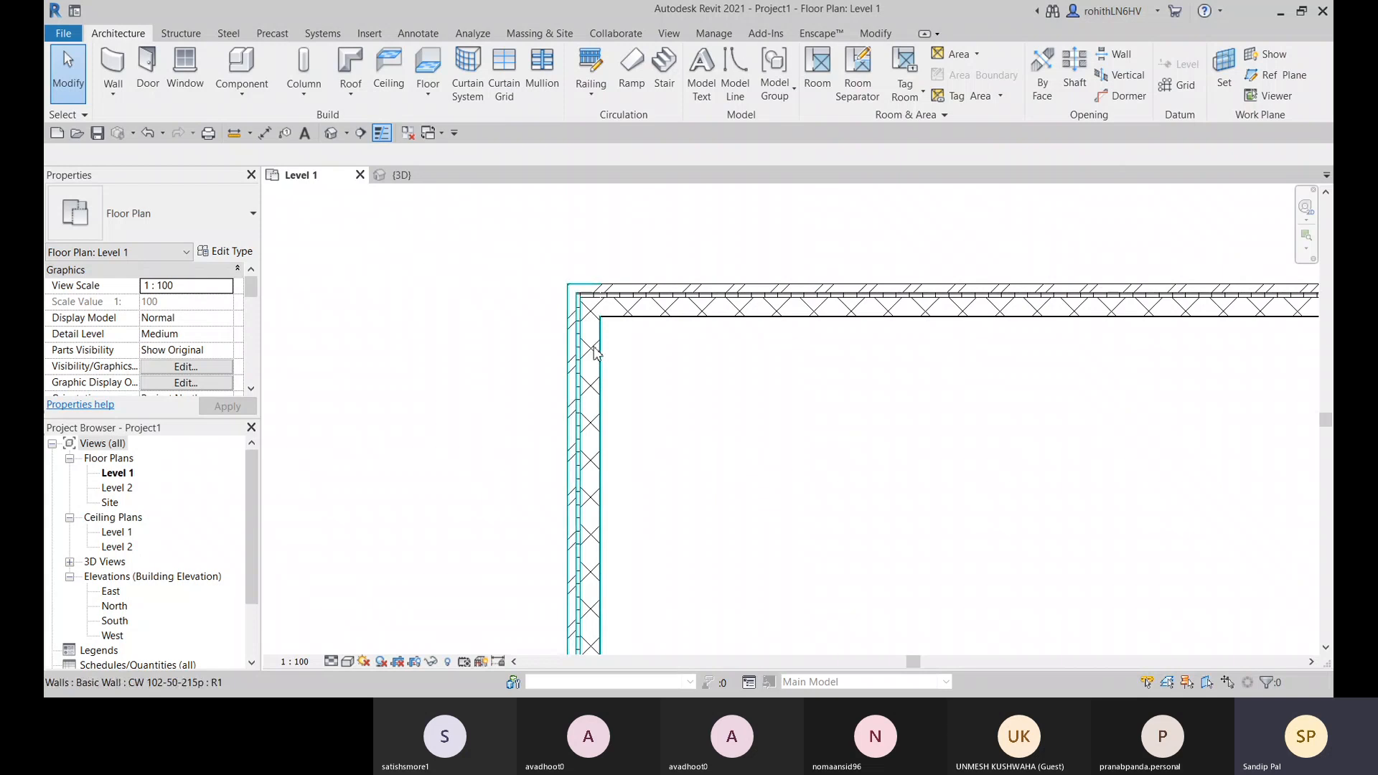
left_click(332, 660)
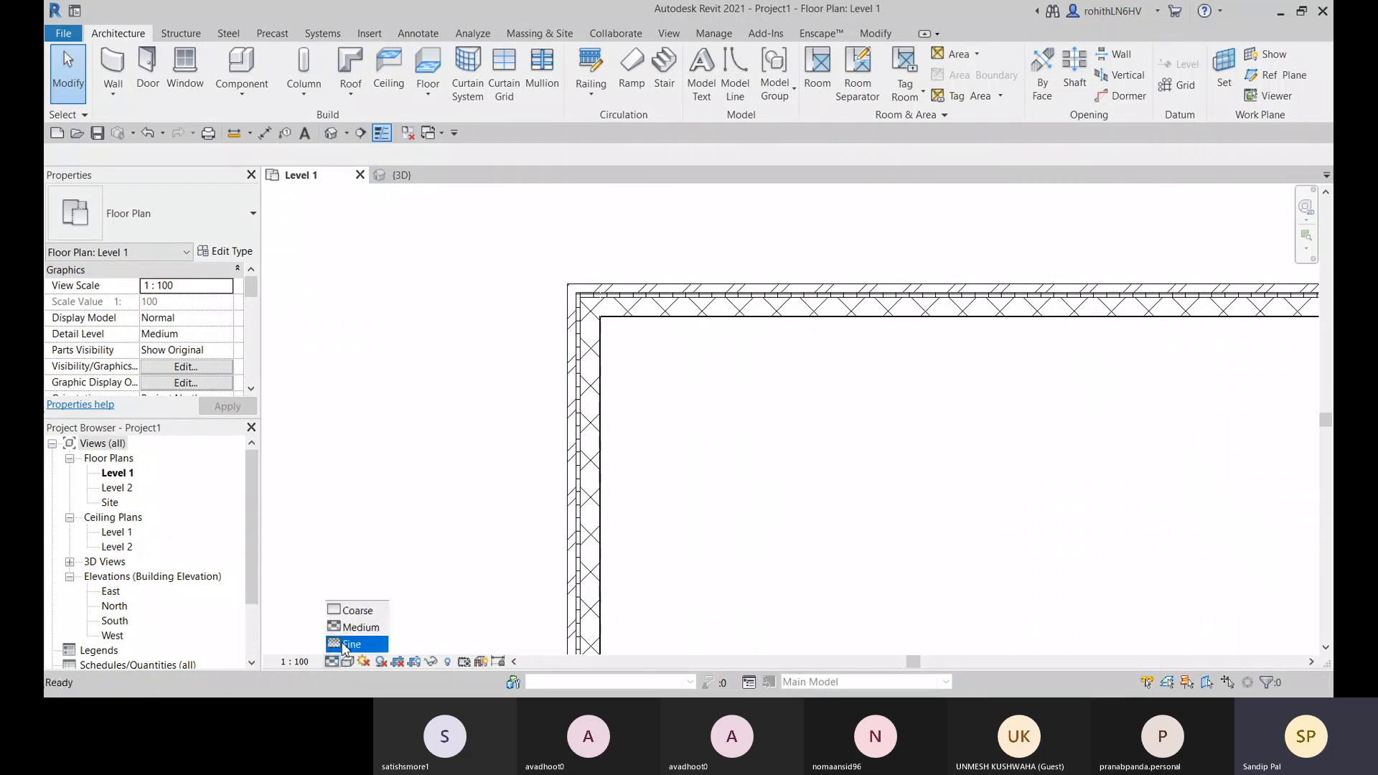
left_click(338, 638)
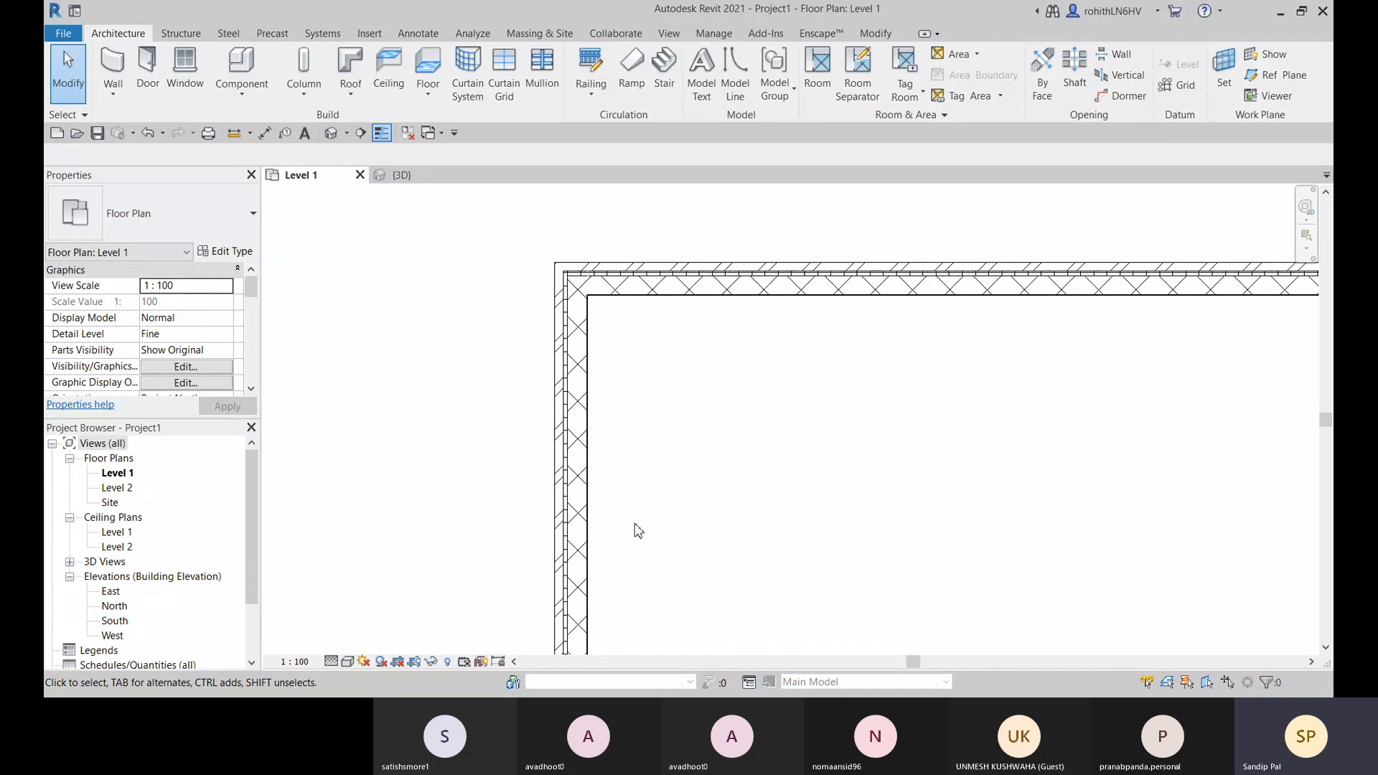
Switch the plan's detail level to Coarse and back to Medium to compare how the wall is shown
left_click(330, 662)
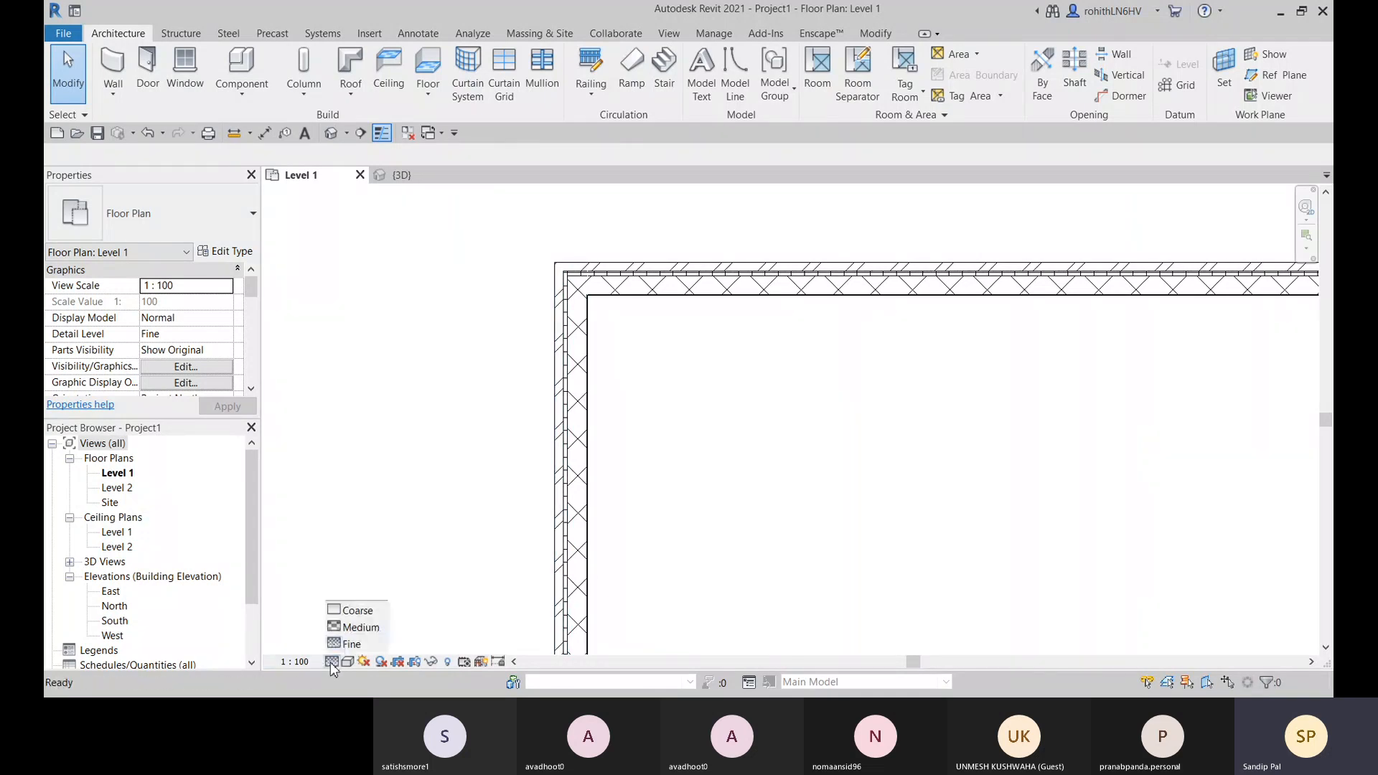
left_click(357, 611)
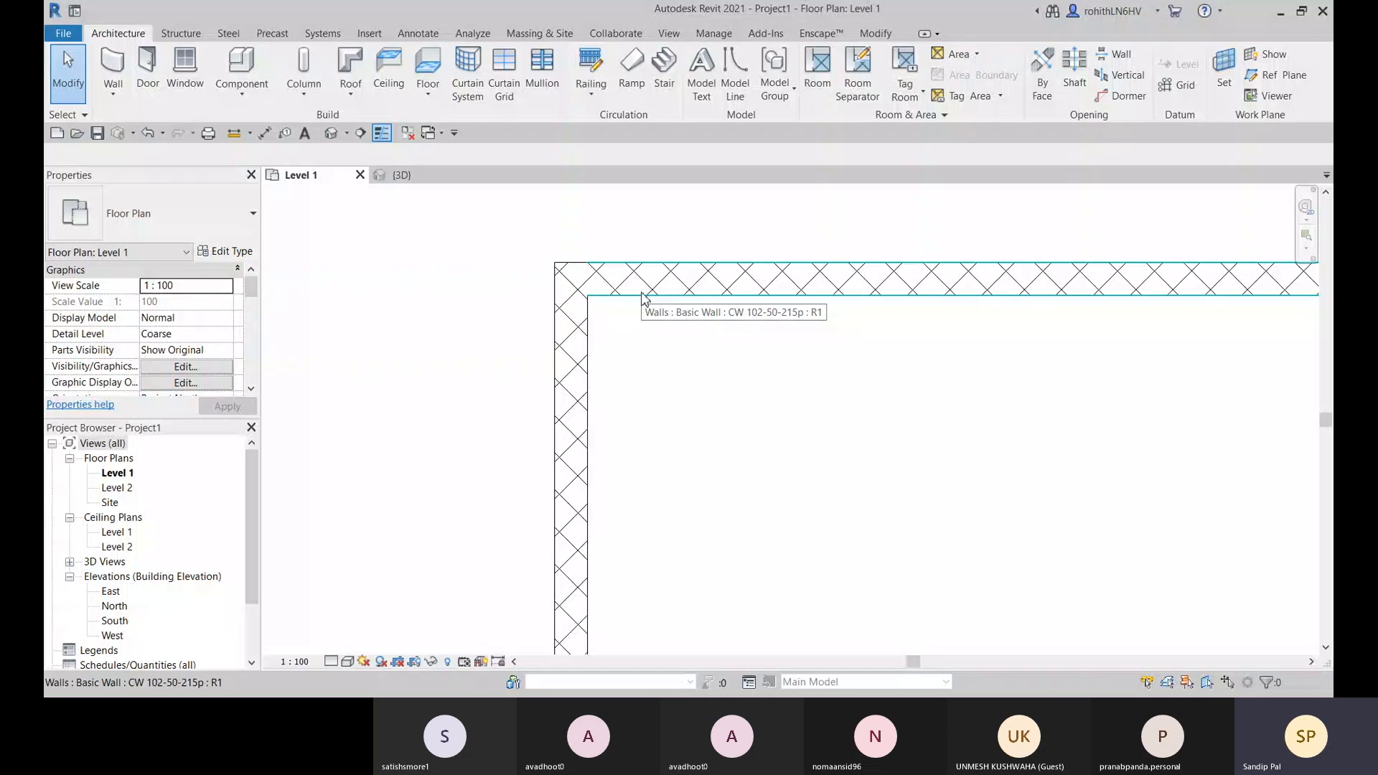
left_click(331, 661)
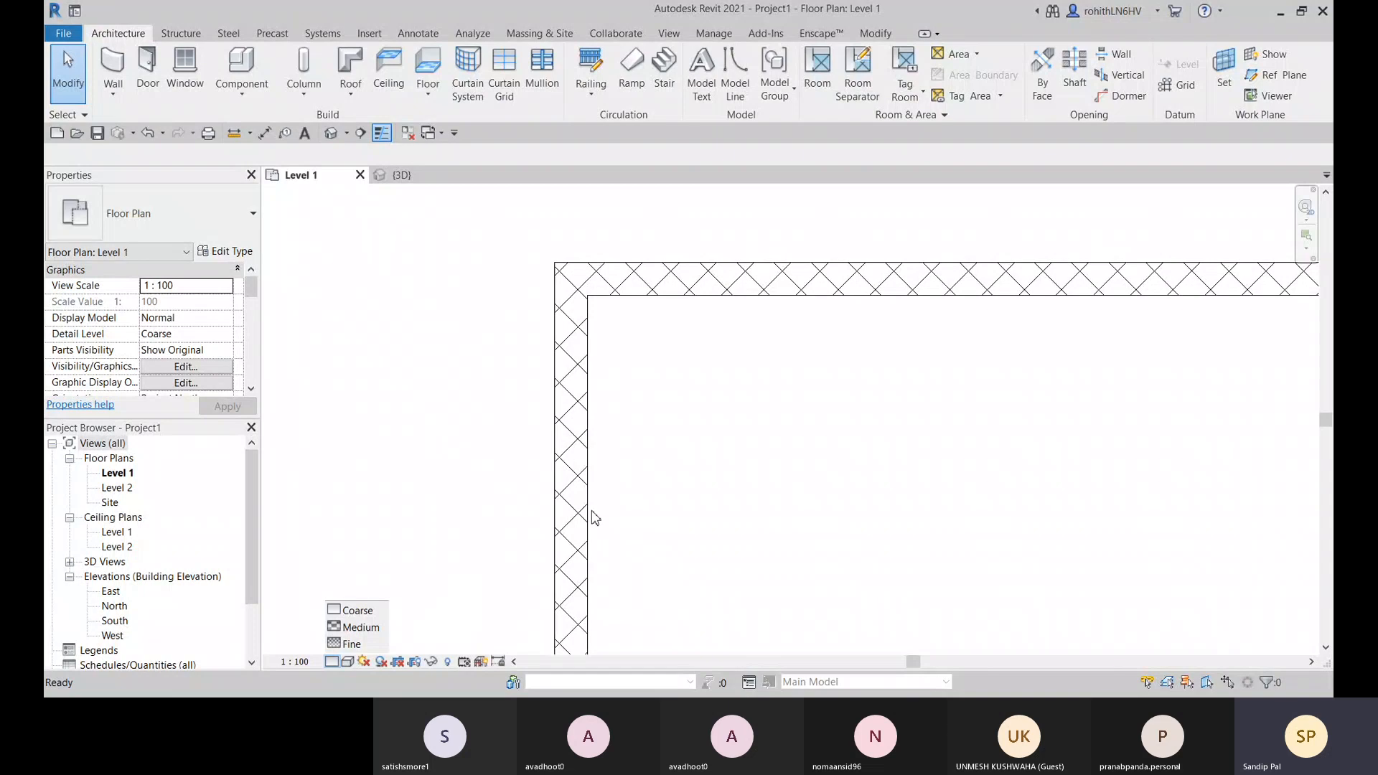
left_click(359, 627)
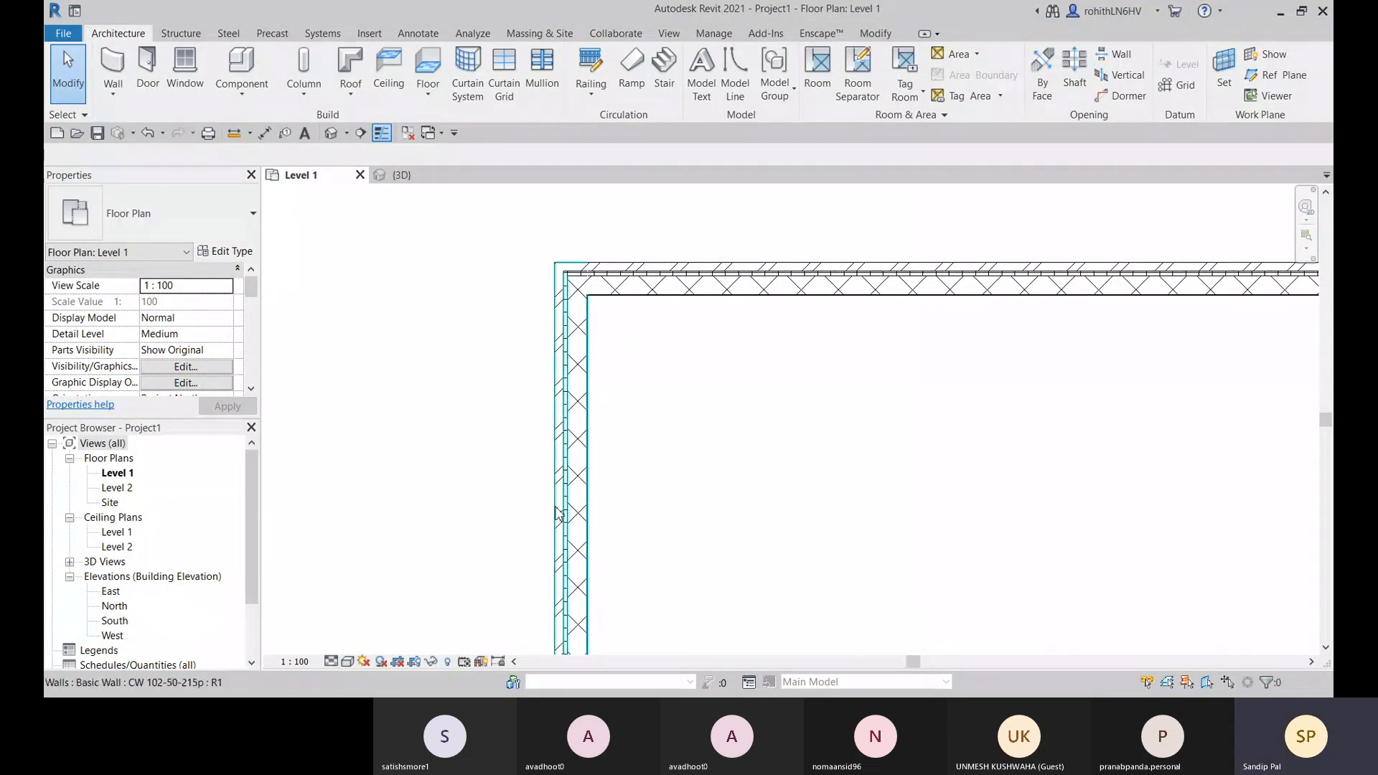
Set the Level 1 plan's detail level to Fine and inspect both walls from the corner to the horizontal wall's free end
left_click(331, 661)
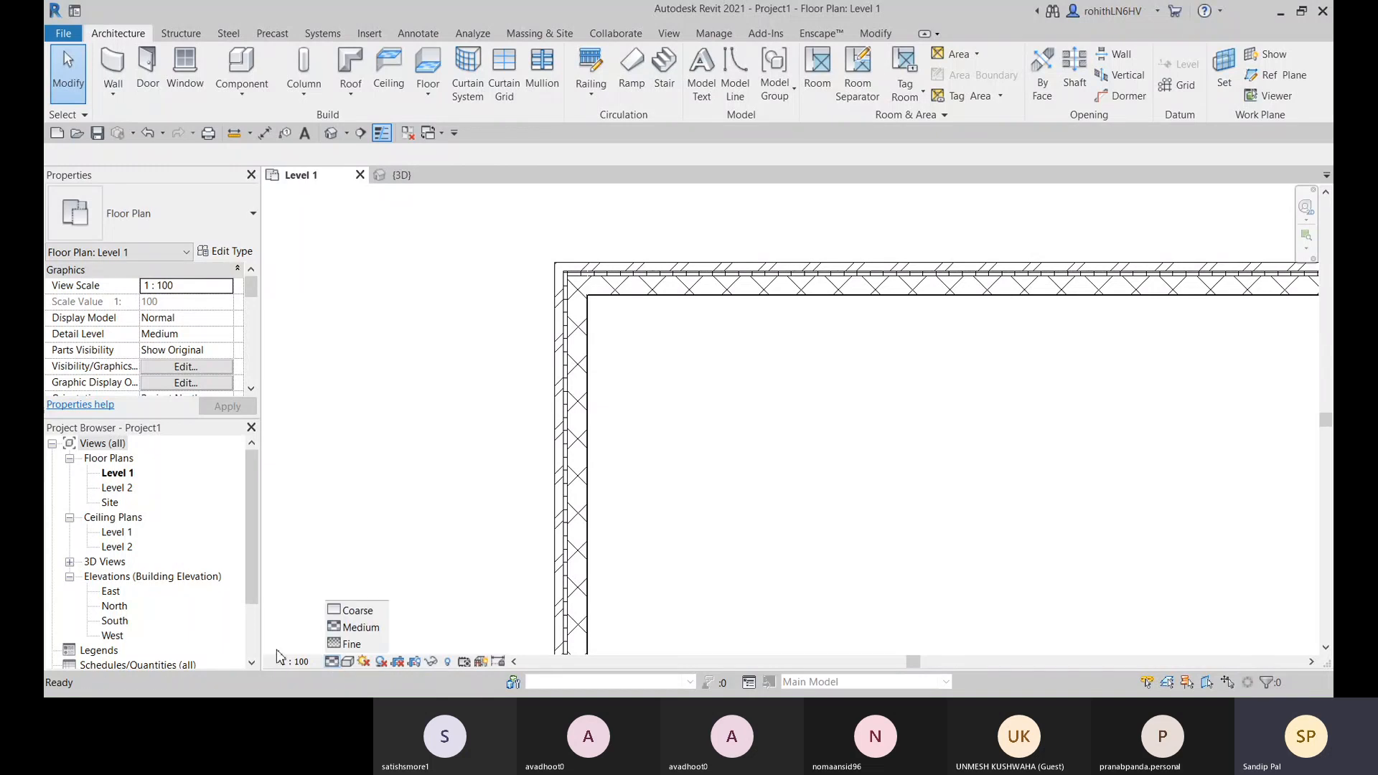
left_click(344, 643)
scroll(676, 424, "down", 2)
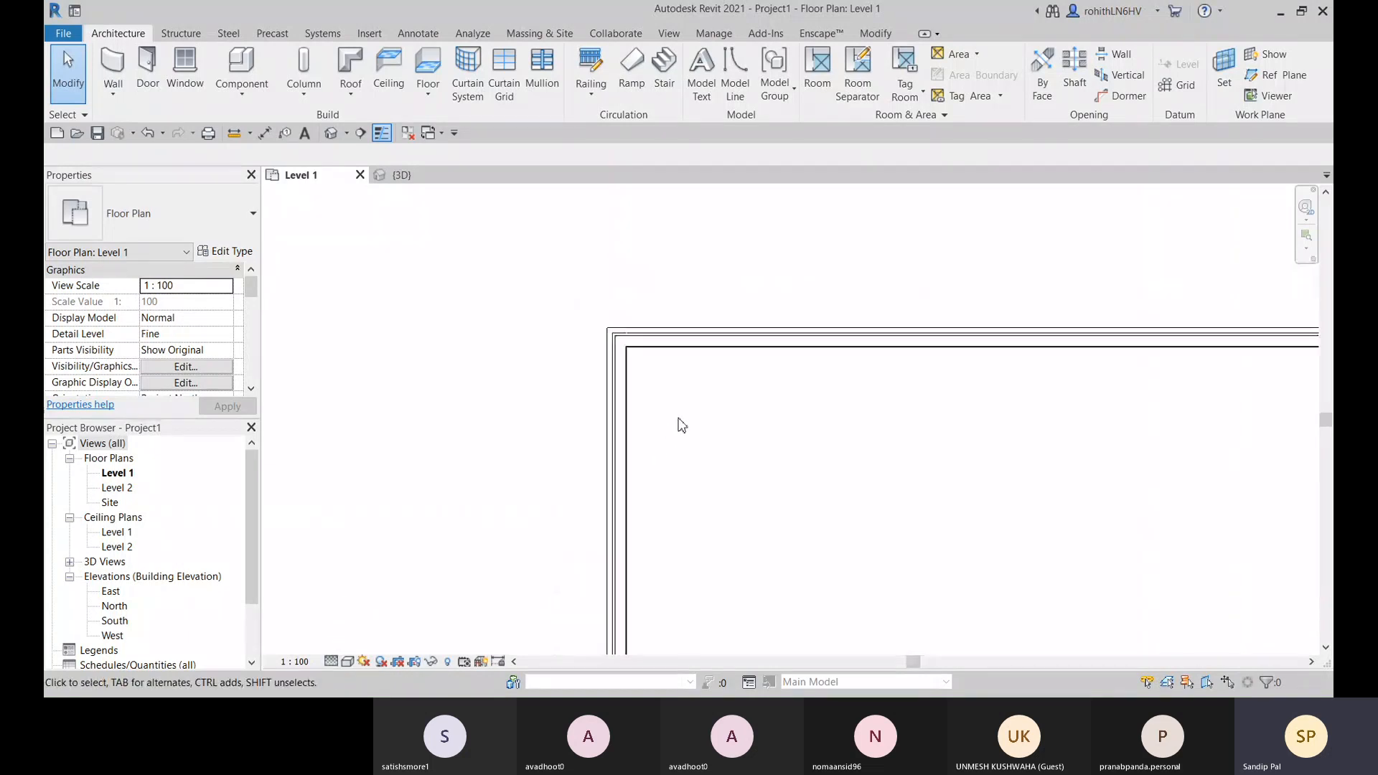
scroll(686, 452, "down", 1)
middle_click_drag(815, 452, 587, 371)
scroll(623, 289, "up", 2)
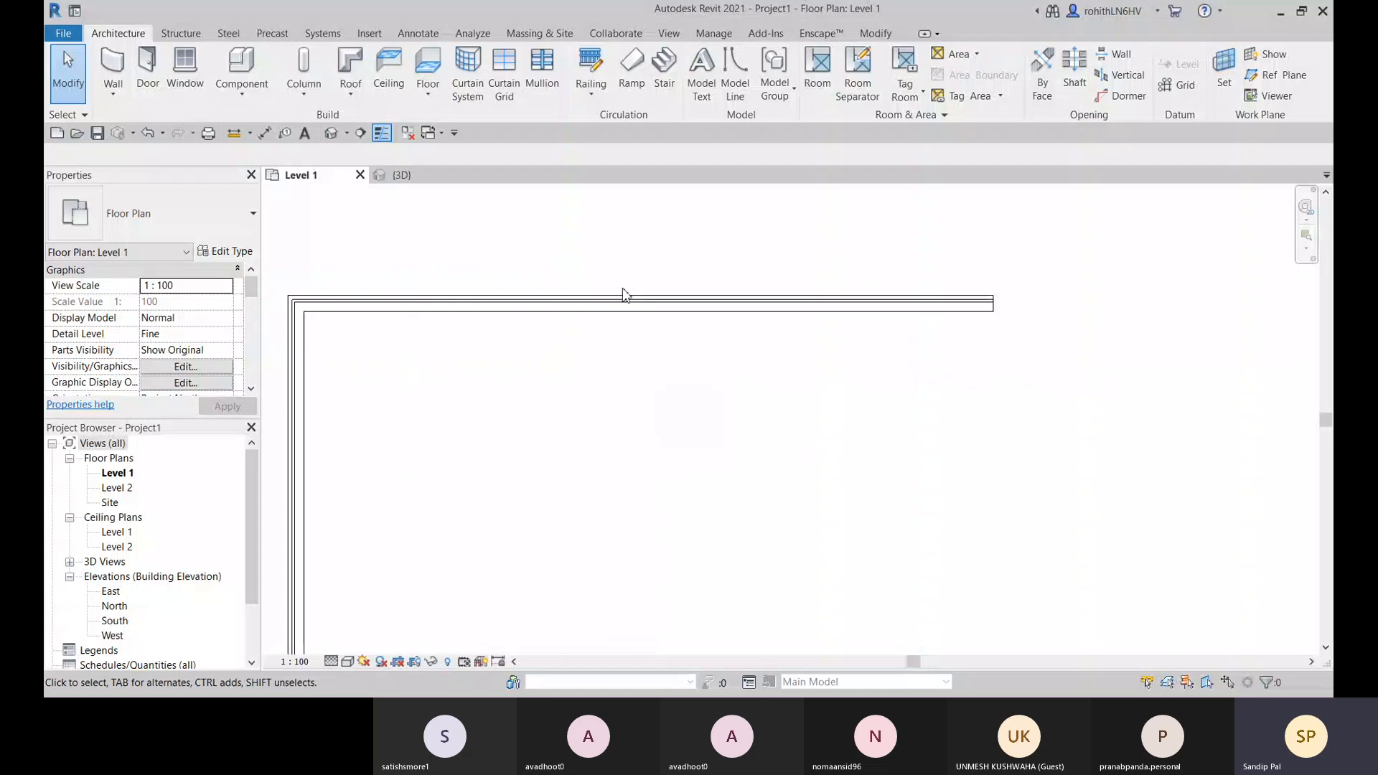
middle_click_drag(551, 321, 665, 310)
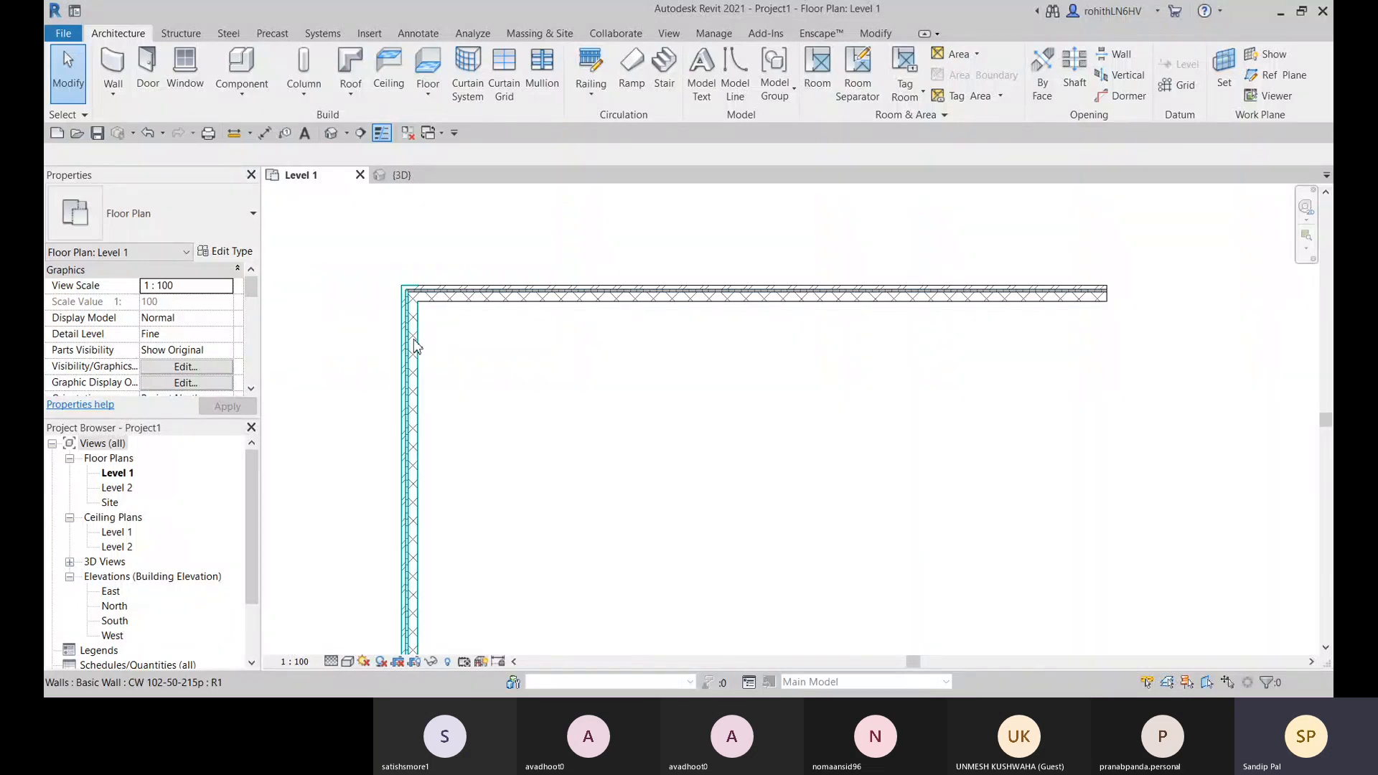
middle_click_drag(413, 336, 422, 333)
middle_click_drag(441, 382, 447, 381)
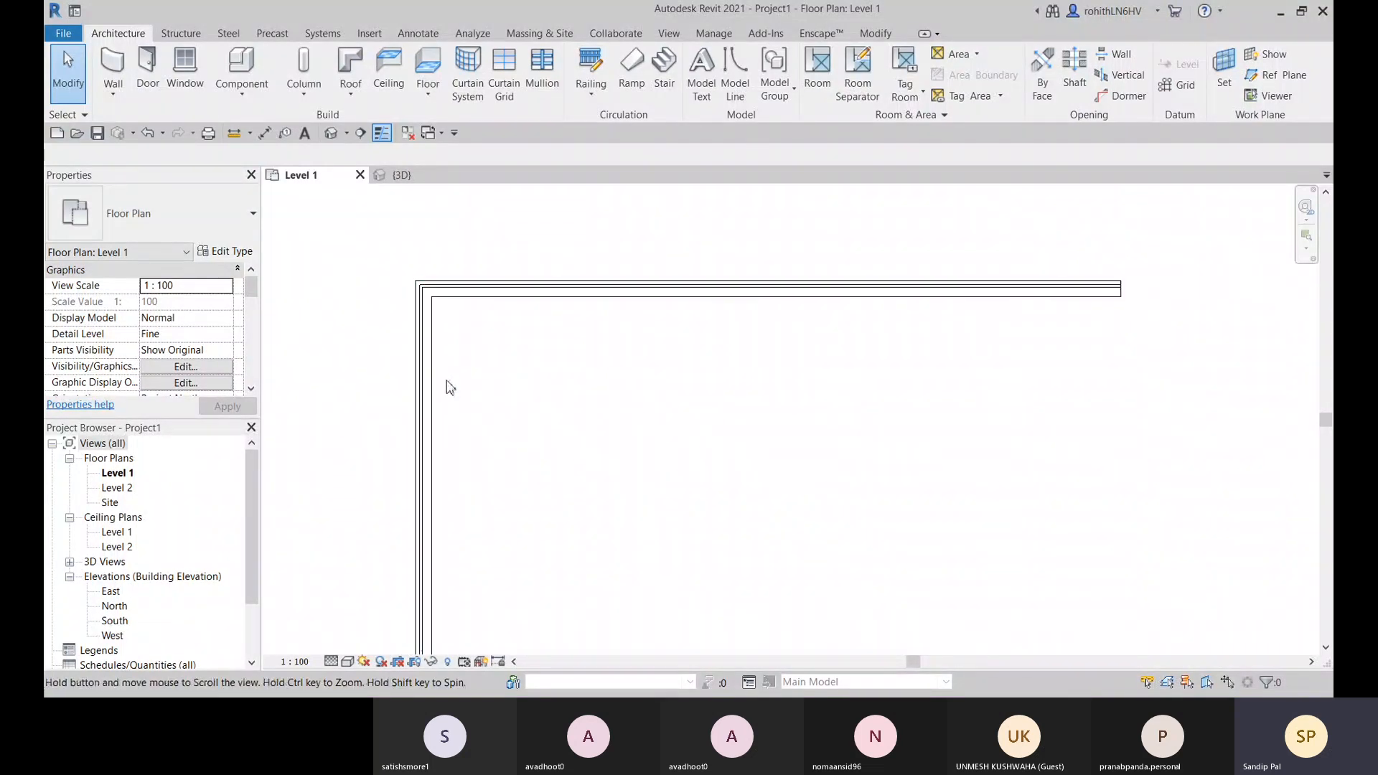
Start a new architectural wall and choose the Curtain Wall type Storefront
left_click(120, 96)
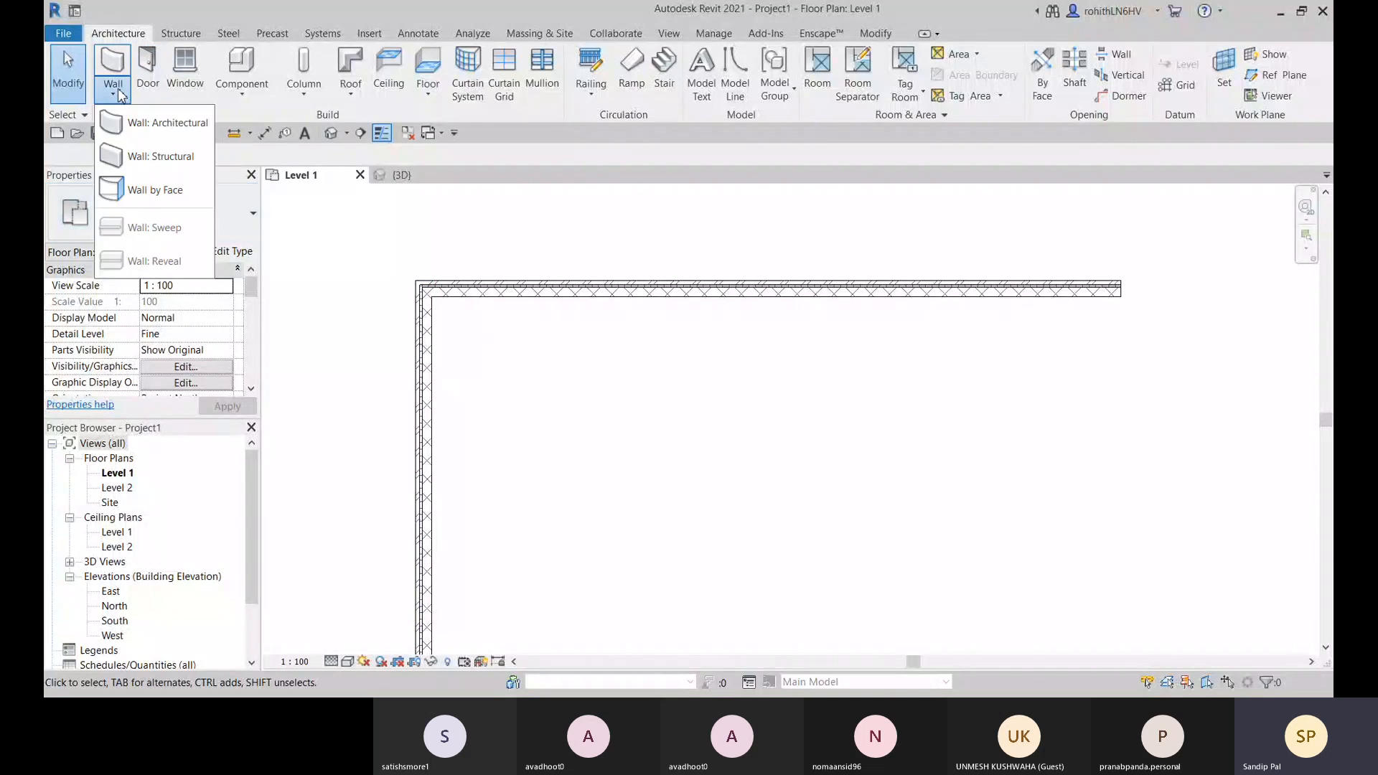
left_click(137, 127)
left_click(798, 419)
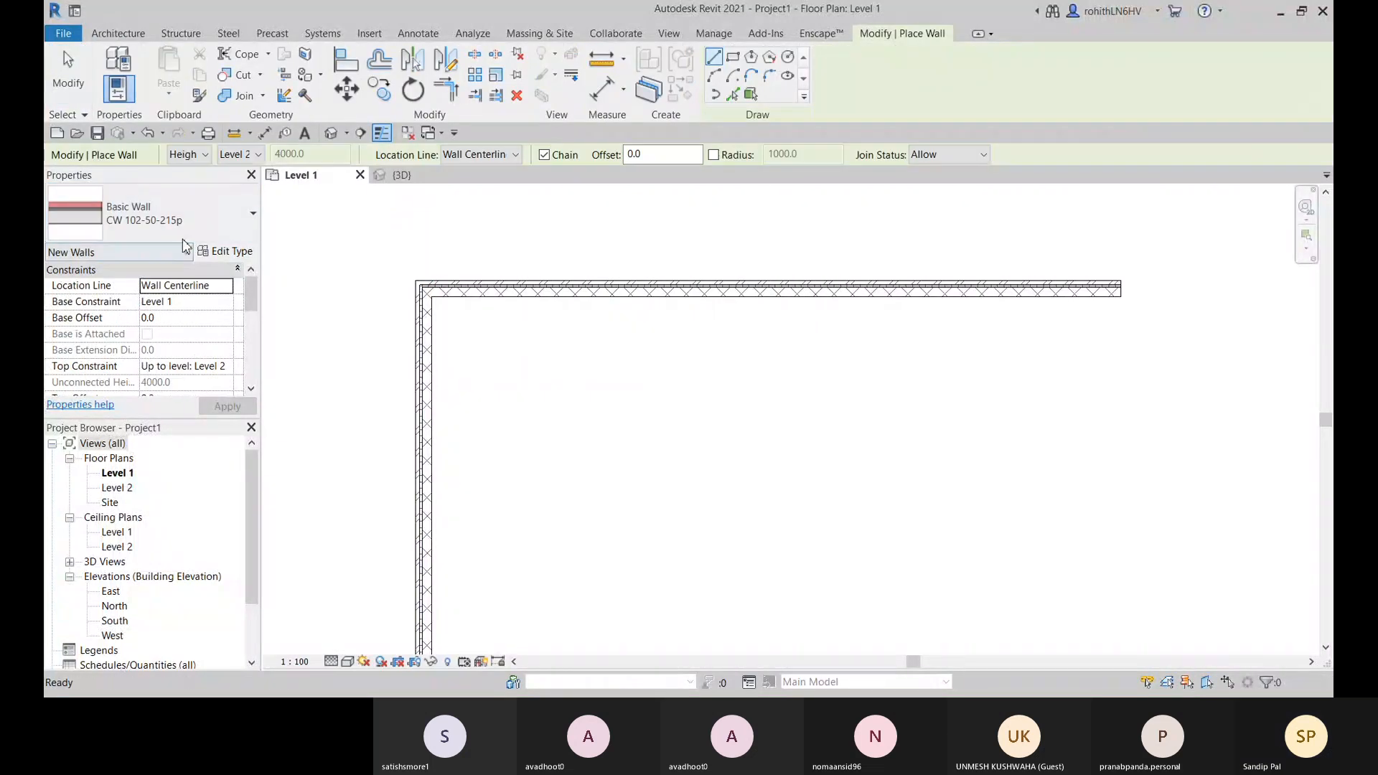
left_click(184, 226)
scroll(172, 402, "down", 10)
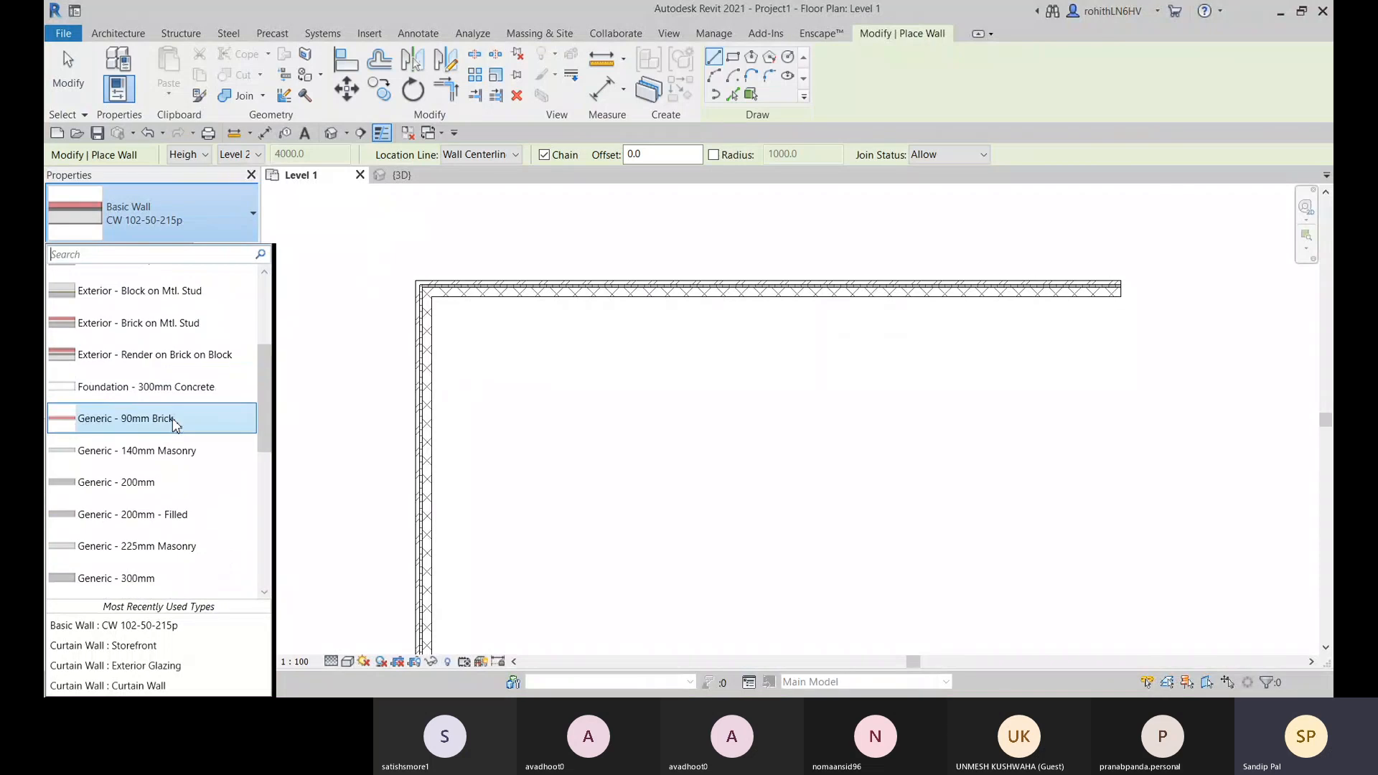
scroll(179, 439, "down", 2)
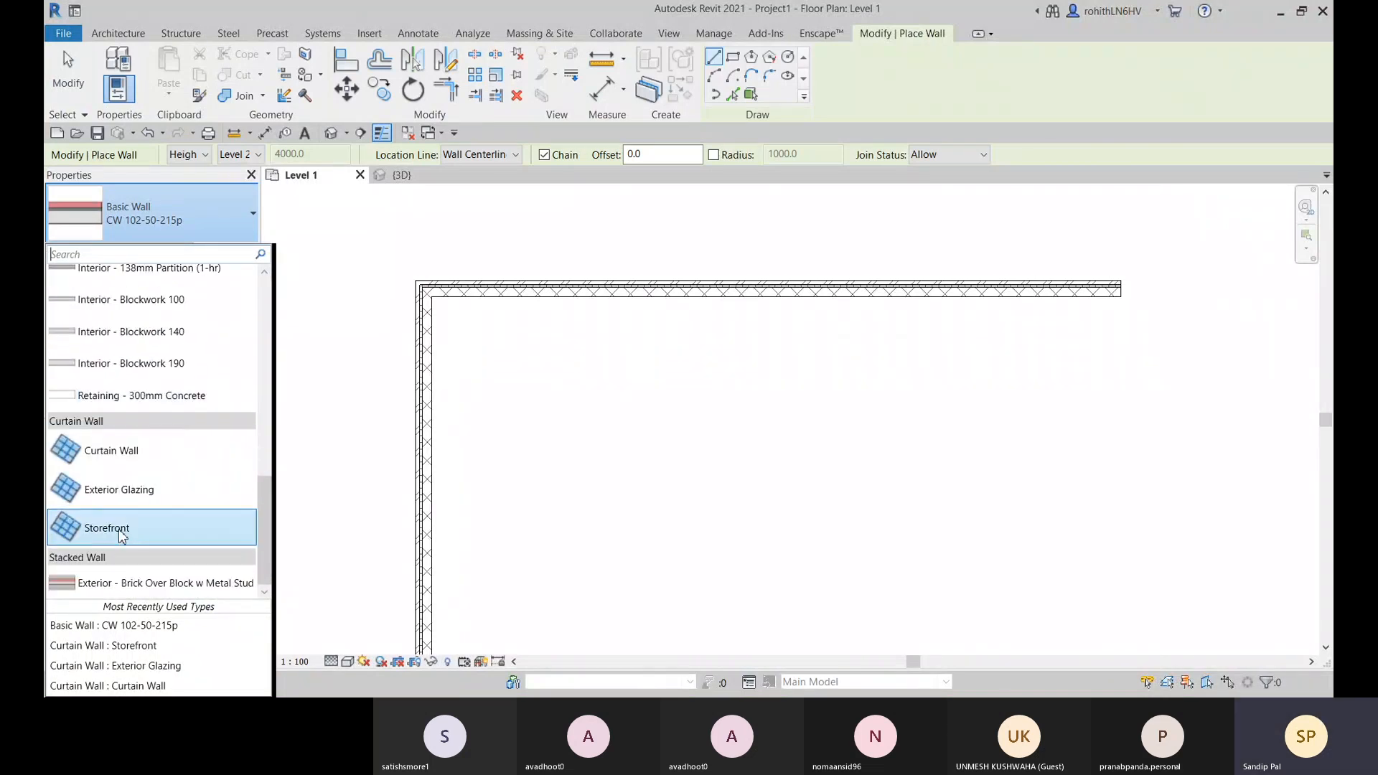
left_click(93, 524)
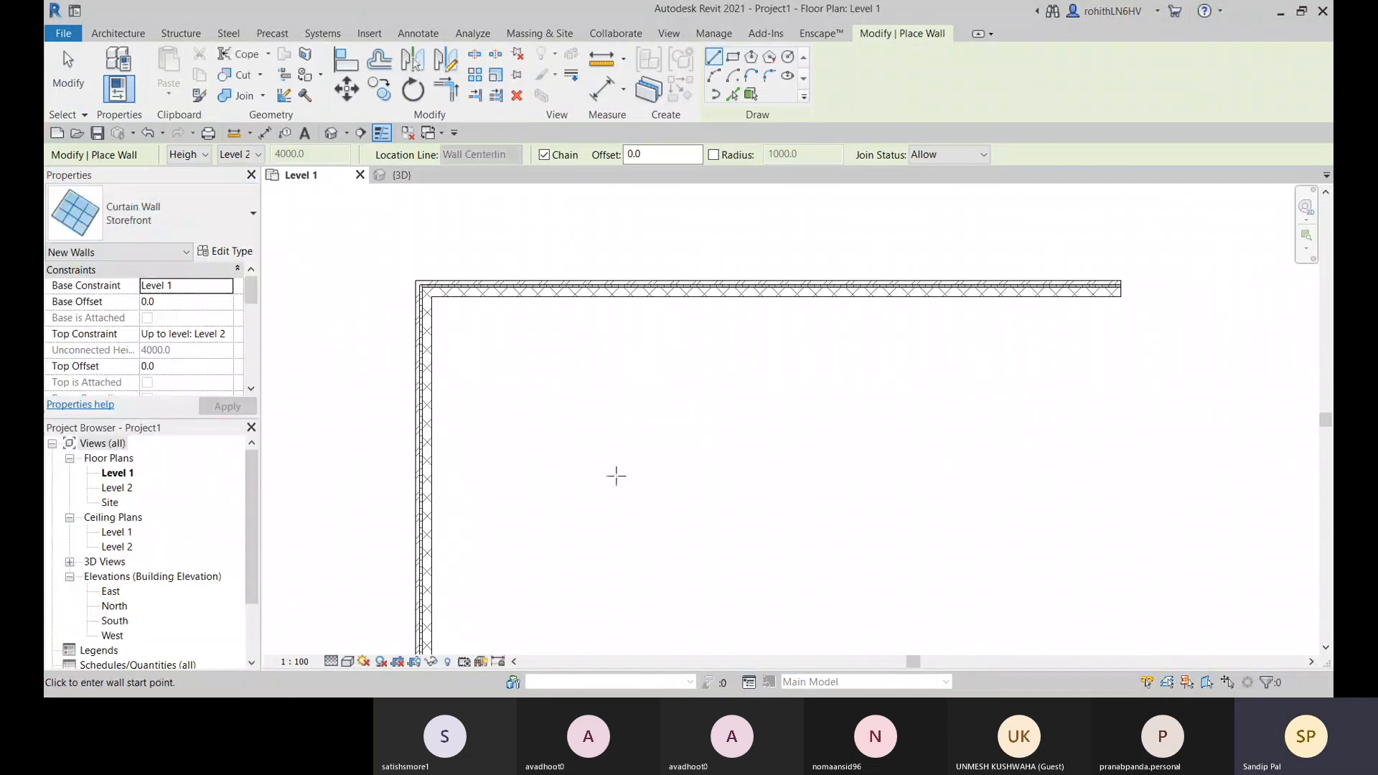
Review the Storefront type properties, including Automatically Embed and the grid settings, and close them without changes
left_click(224, 251)
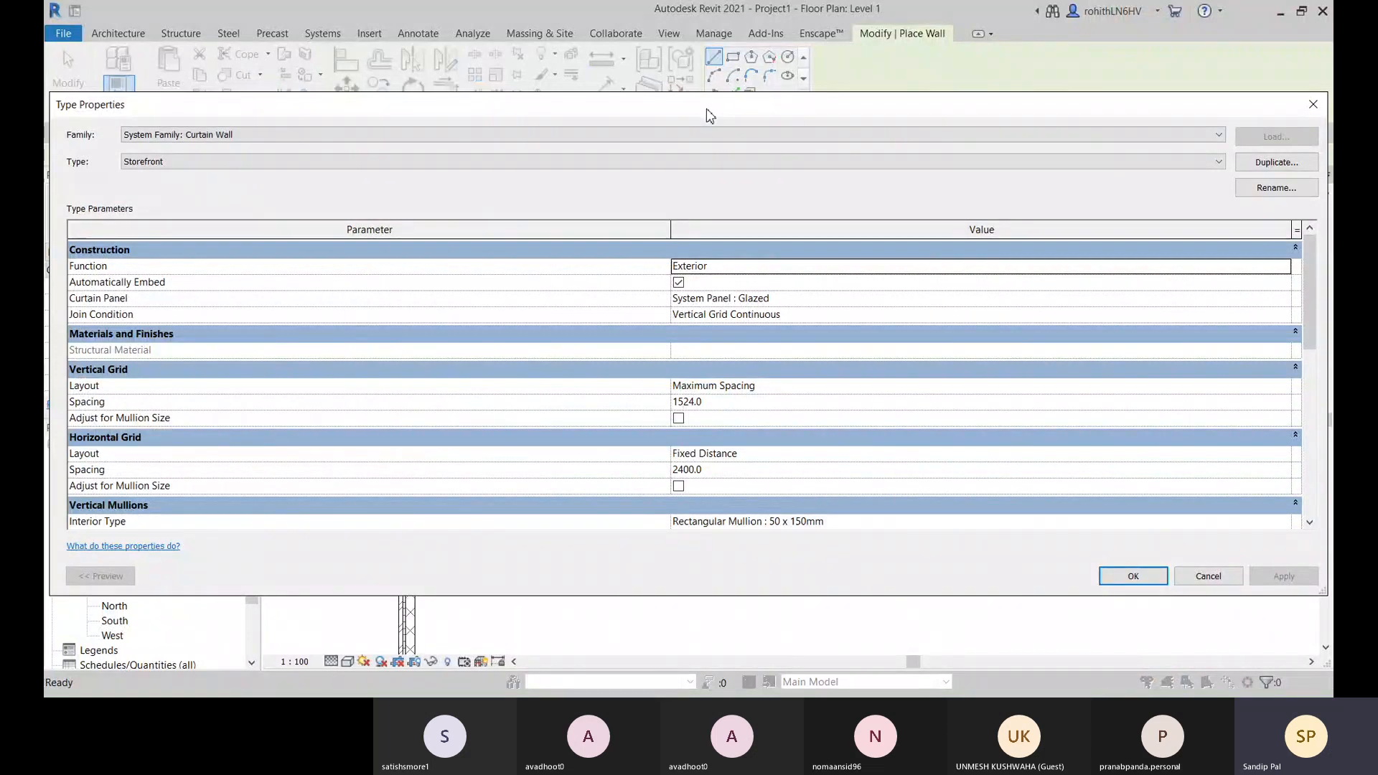
left_click_drag(709, 115, 732, 111)
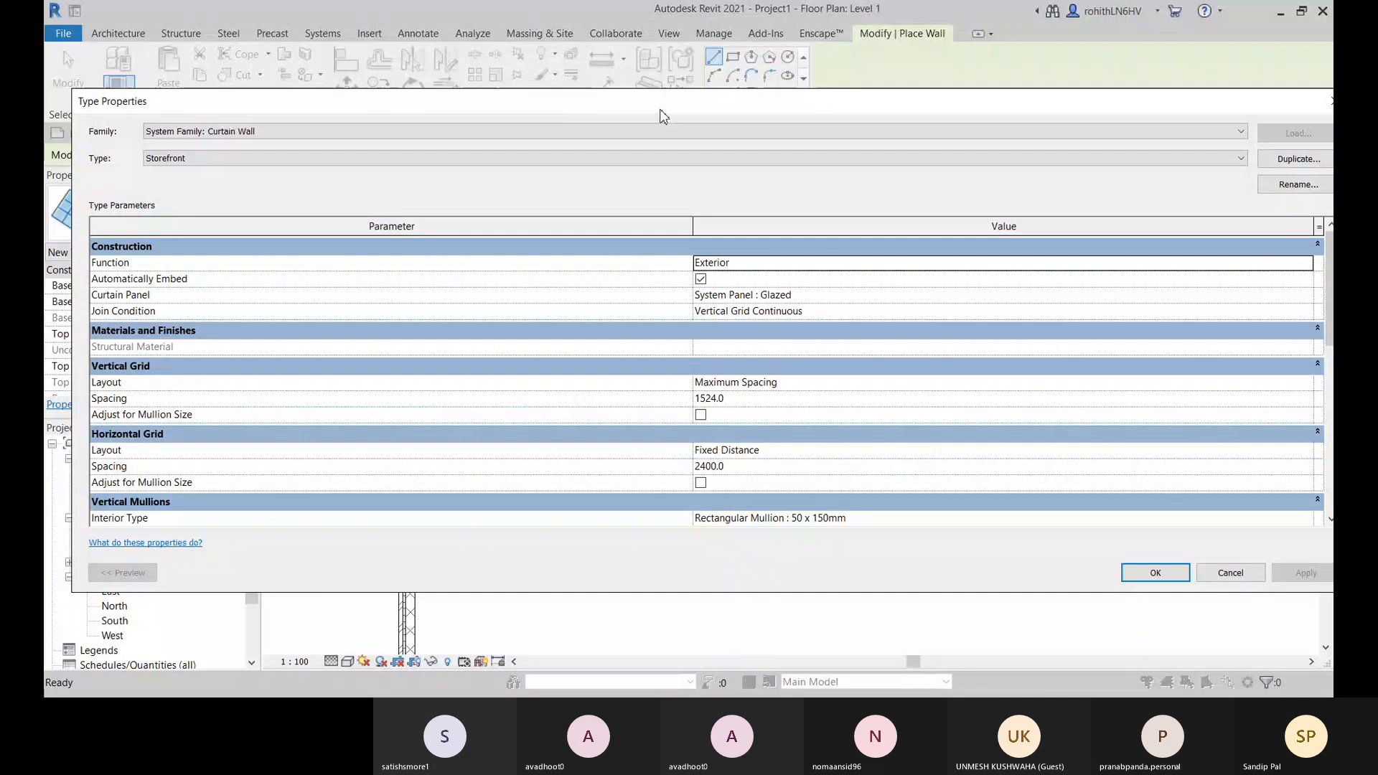
left_click_drag(660, 112, 665, 77)
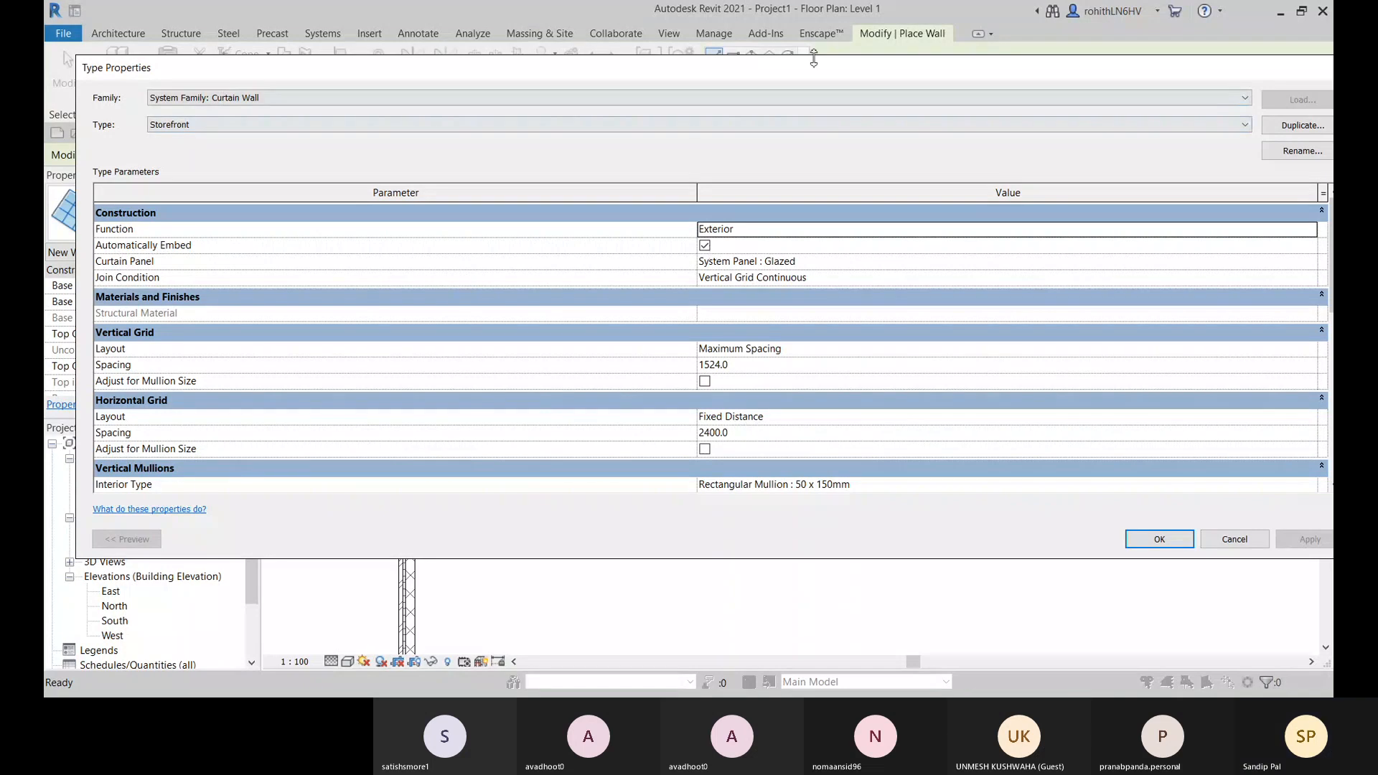
left_click_drag(1210, 70, 1014, 84)
left_click(1142, 83)
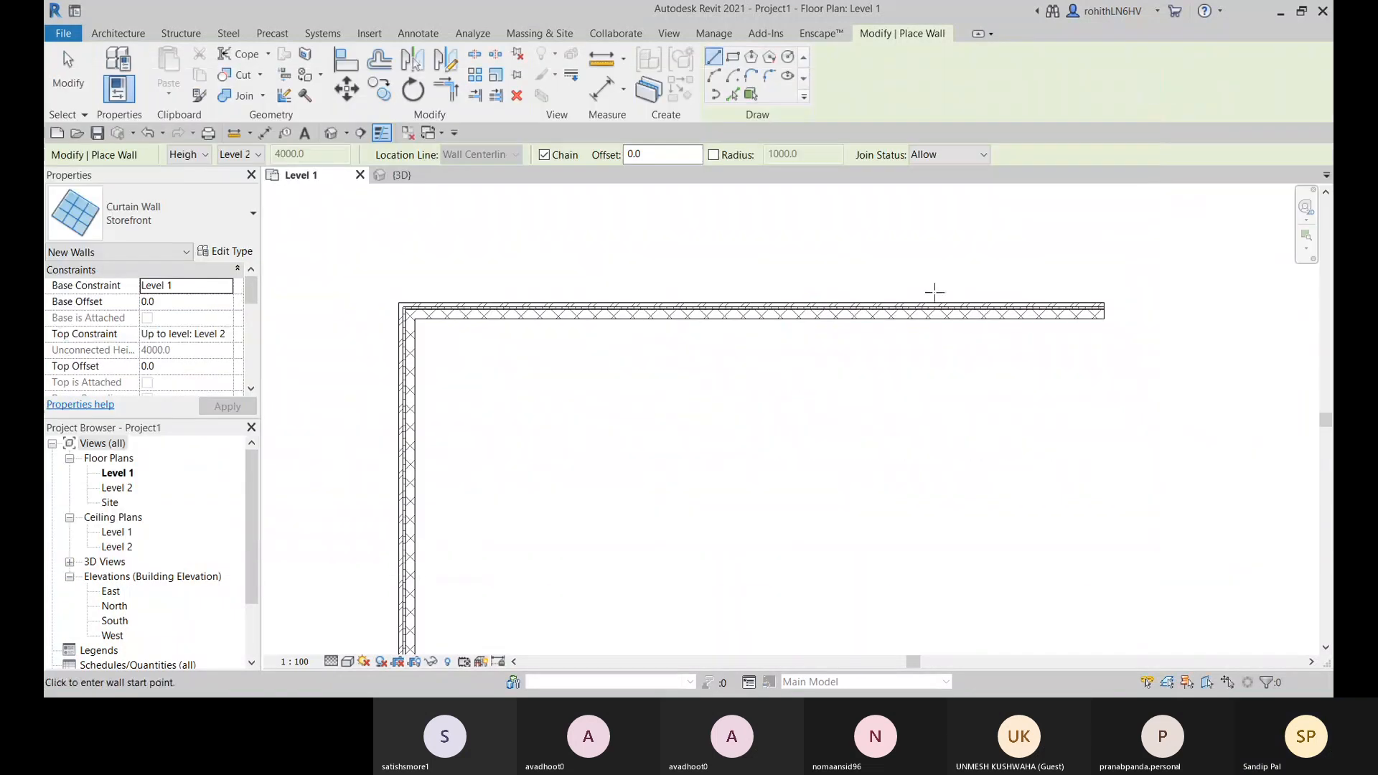
Set the new Storefront wall to an Unconnected top constraint, an unconnected height of 1200 and a base offset of 900
scroll(646, 317, "up", 1)
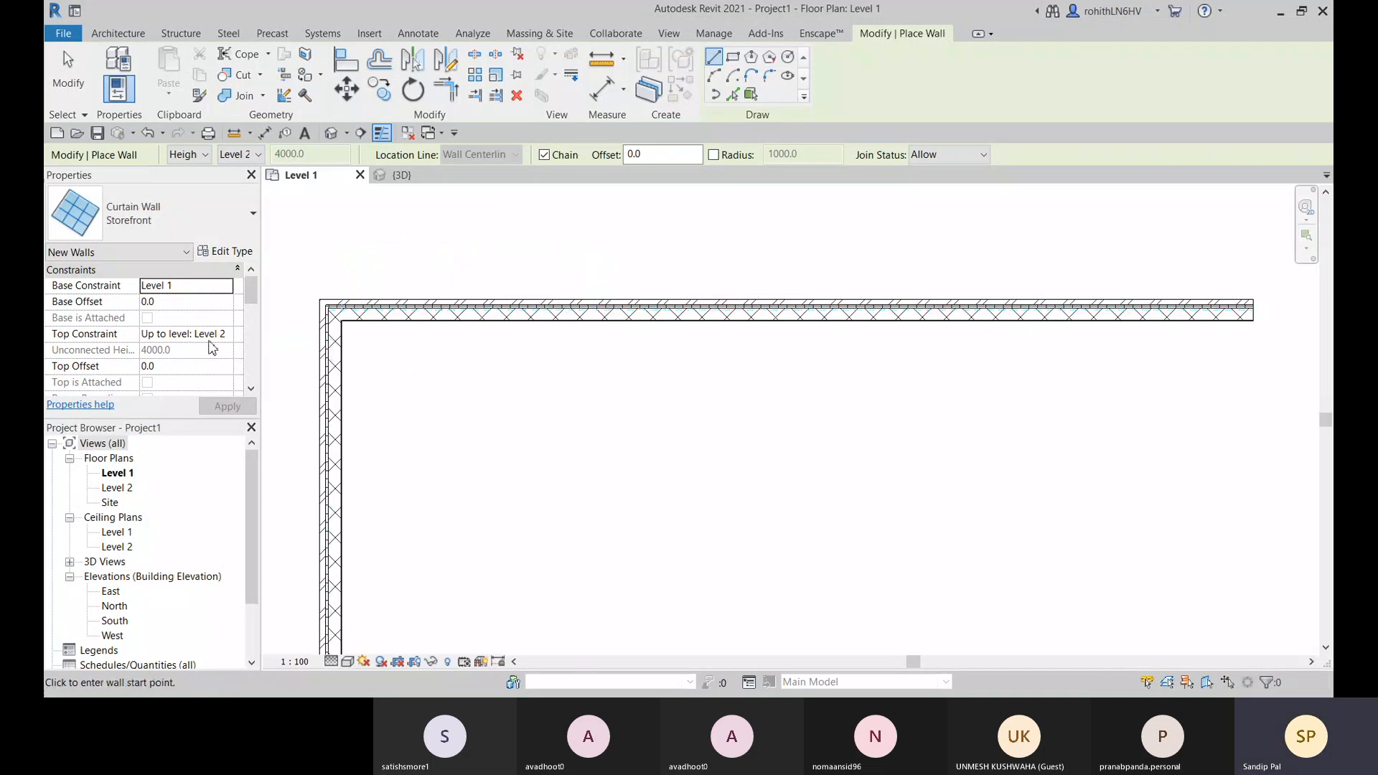
left_click(228, 336)
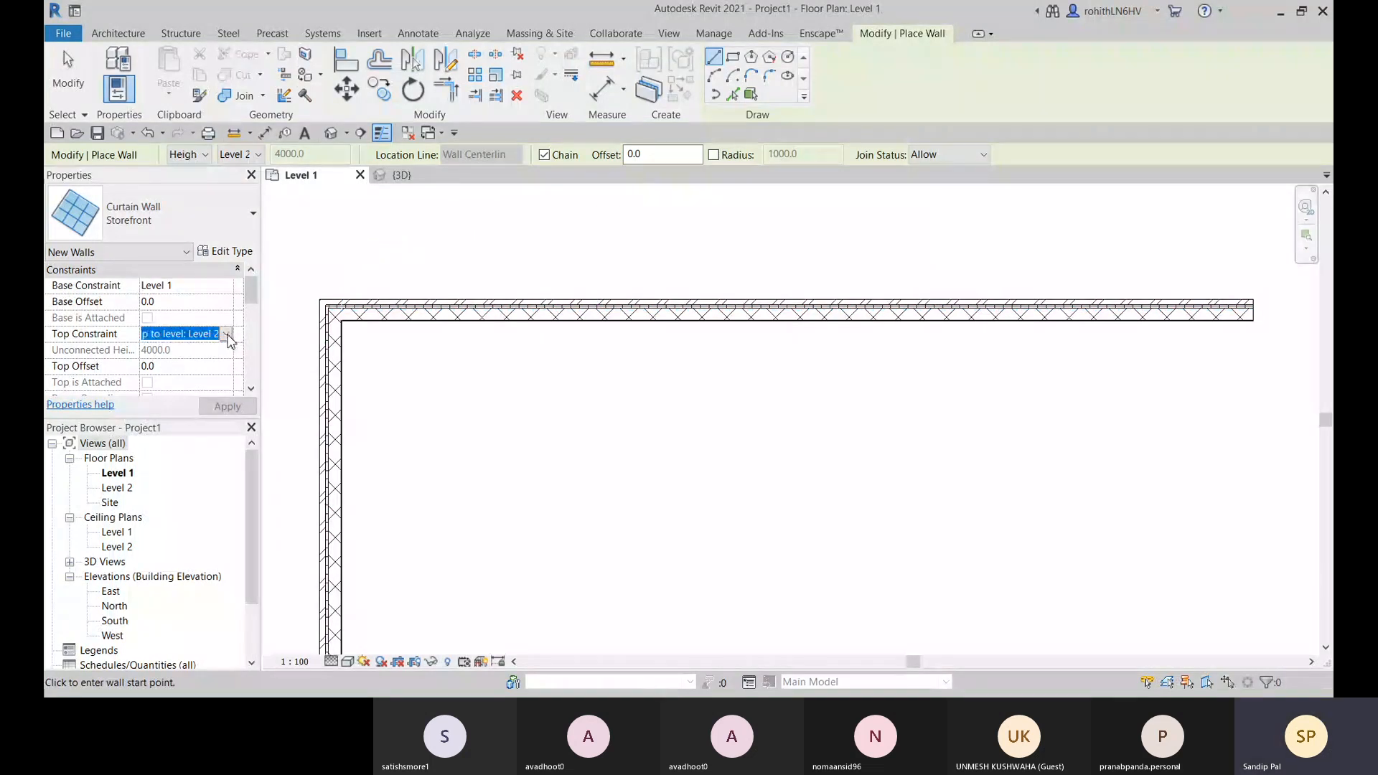
left_click(172, 351)
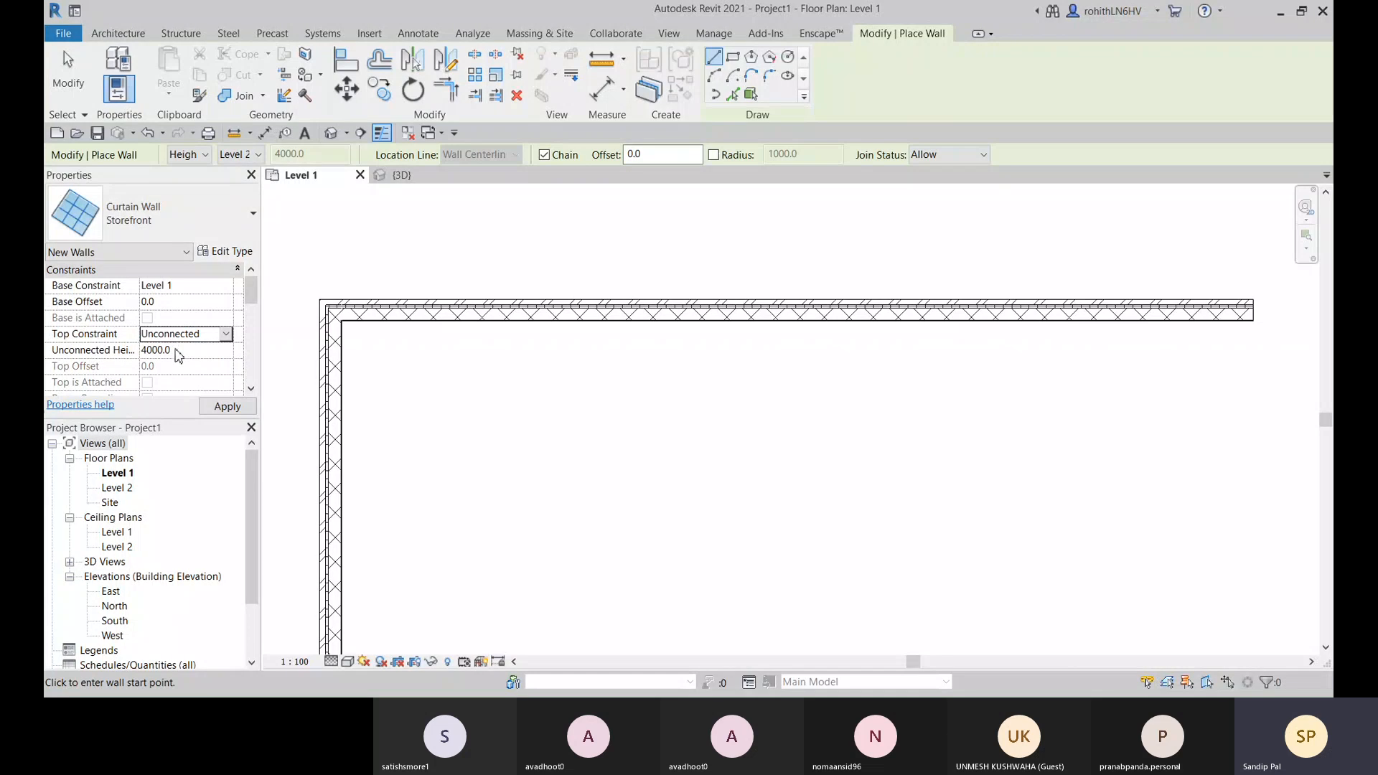
left_click(177, 351)
left_click_drag(177, 350, 131, 349)
type("2")
left_click(147, 303)
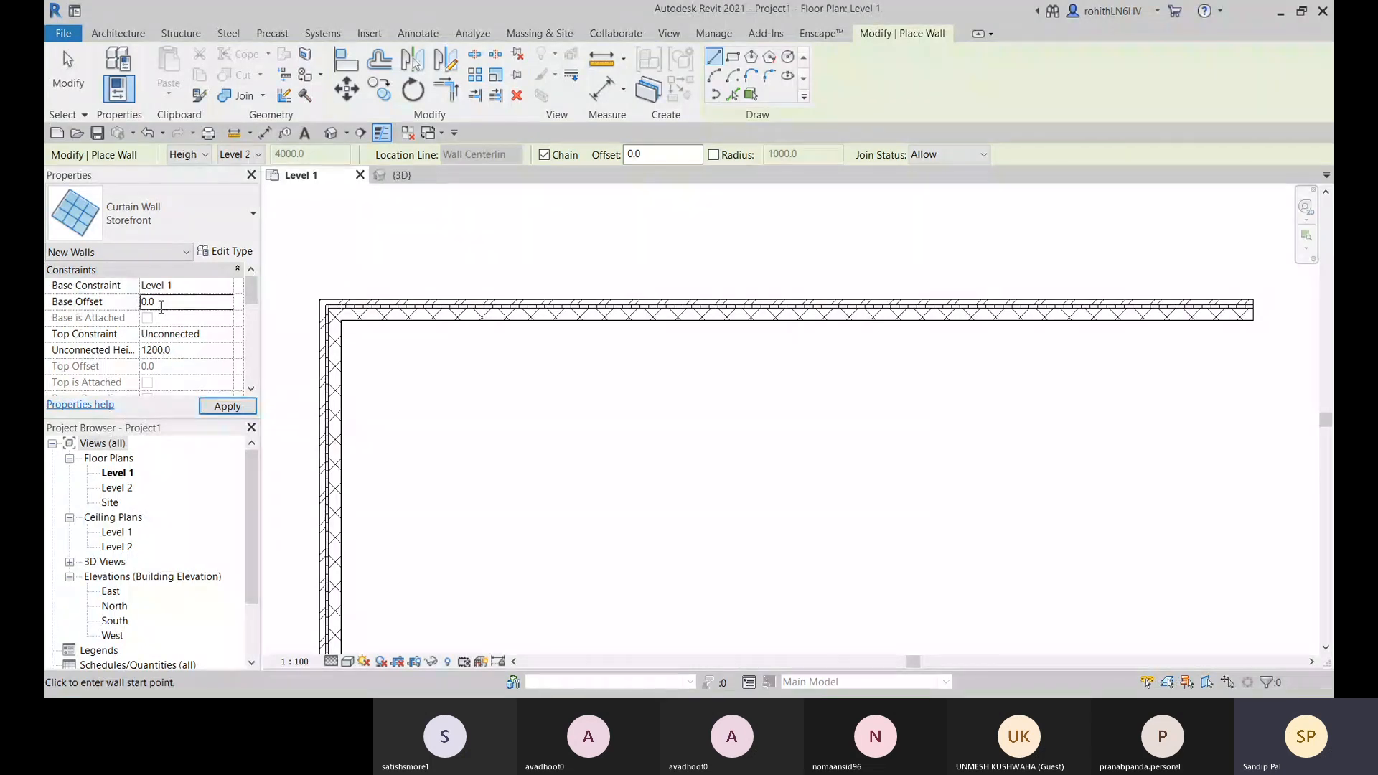
double_click(146, 304)
type("9")
key("Return")
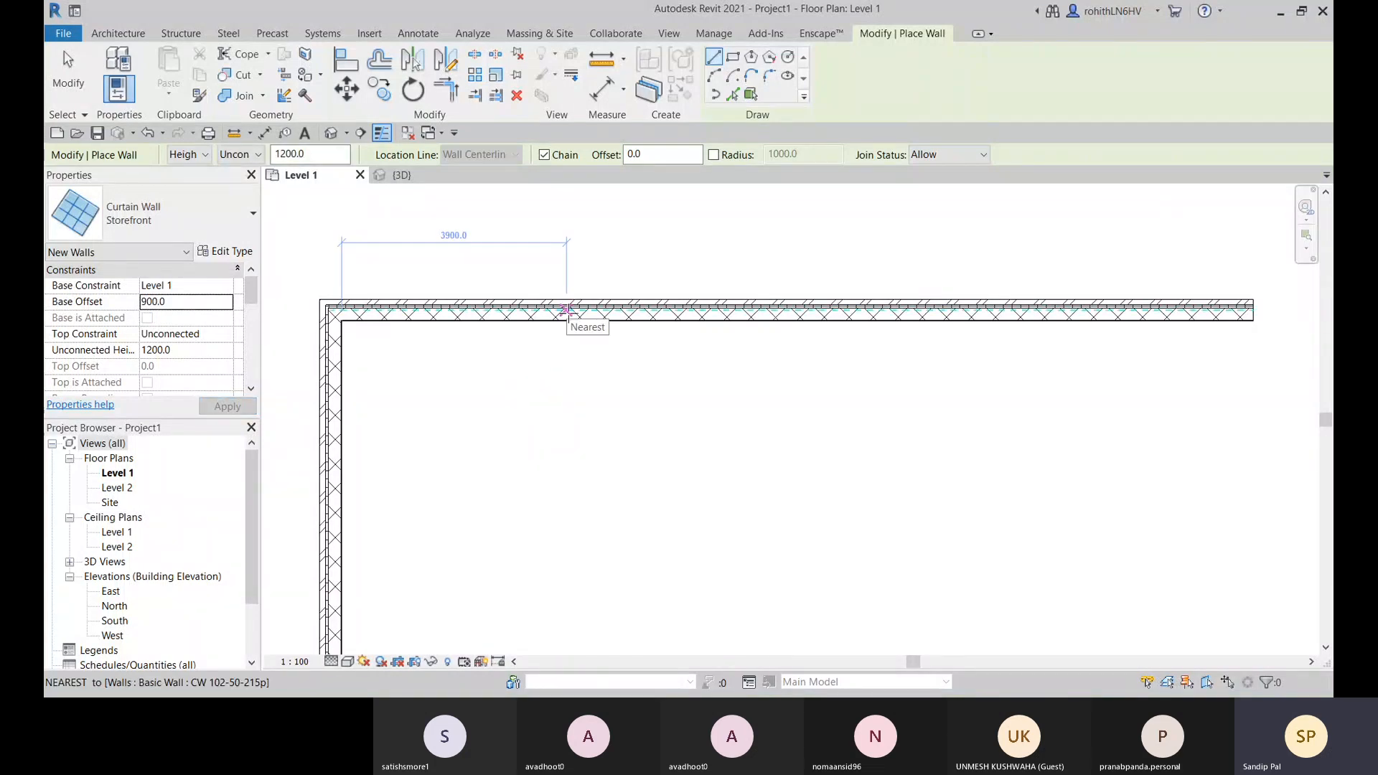
Draw a 3100 mm long Storefront curtain wall inside the horizontal wall, starting 3900 mm from the corner
left_click(567, 310)
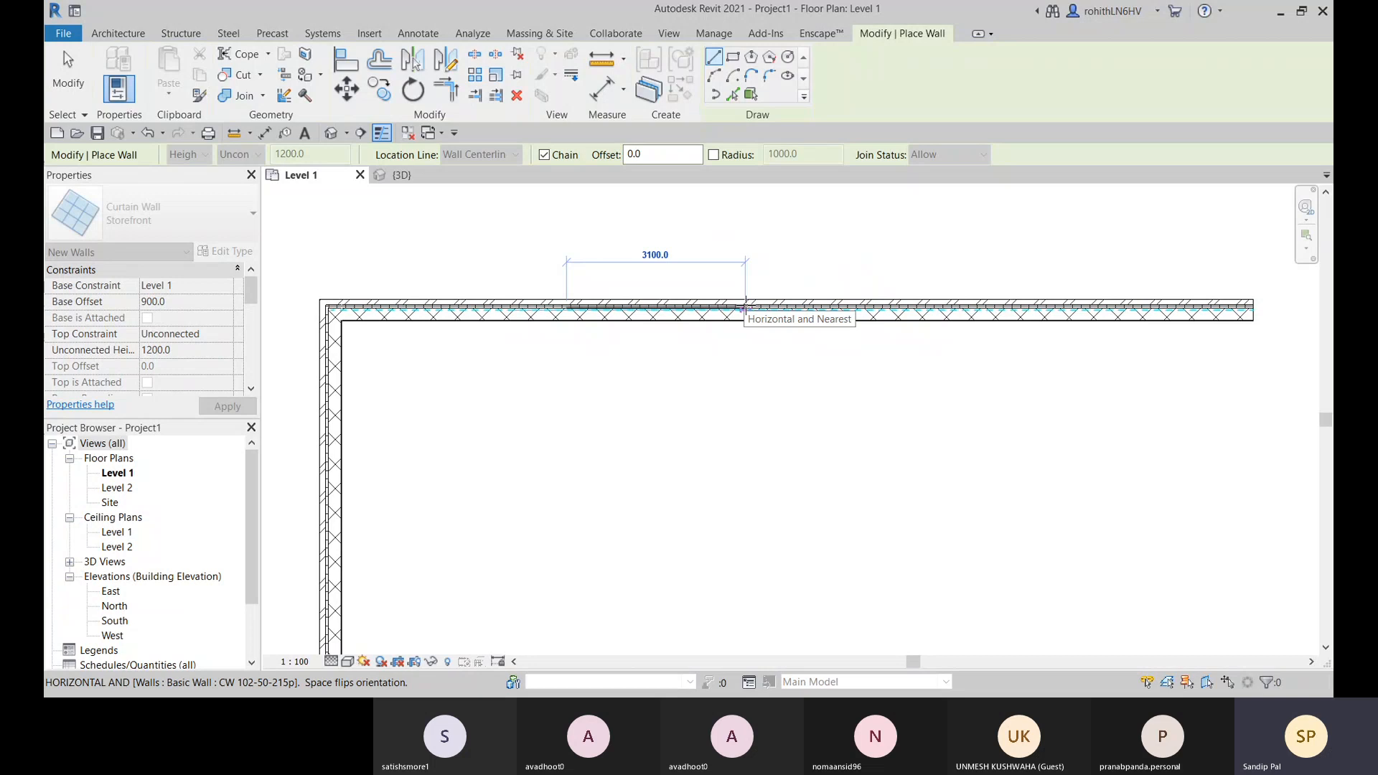
left_click(746, 309)
scroll(689, 308, "up", 2)
scroll(575, 308, "up", 4)
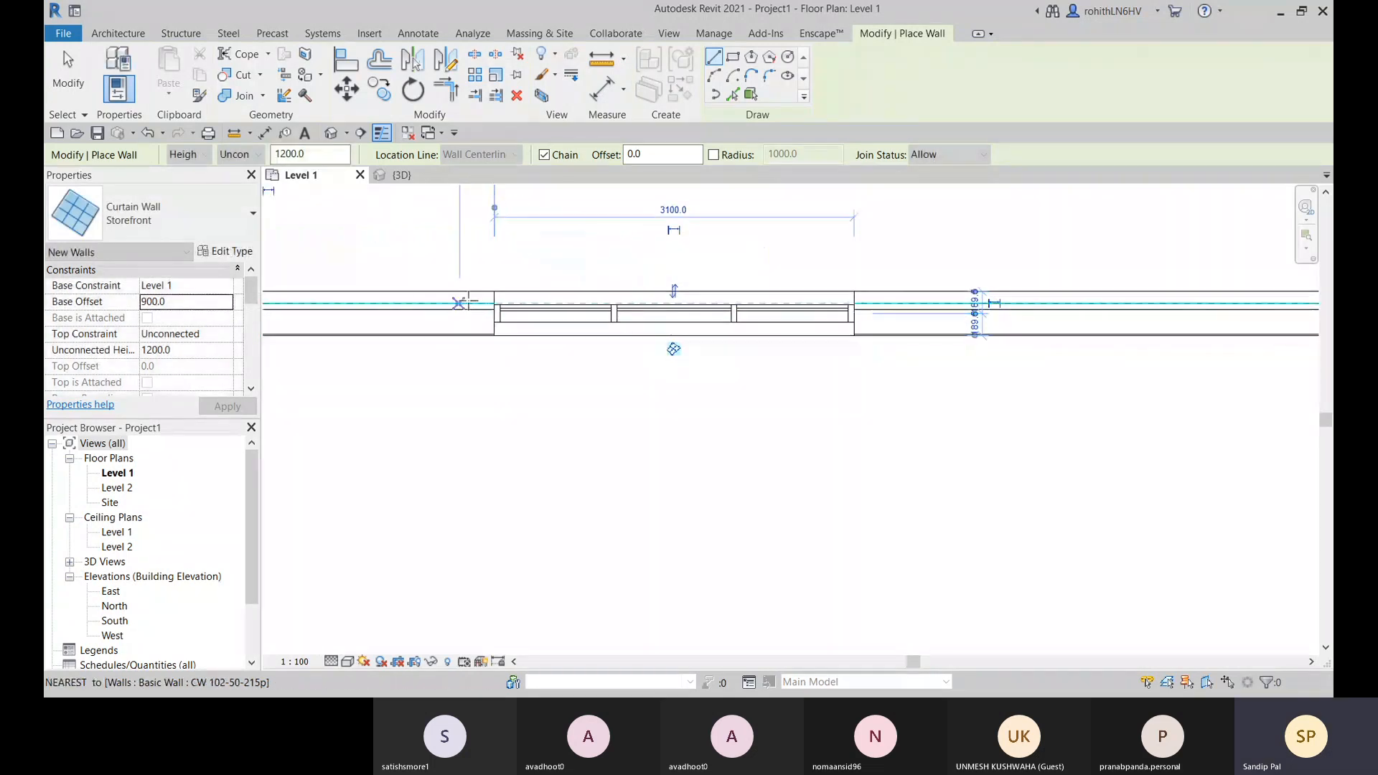
middle_click_drag(573, 356, 537, 365)
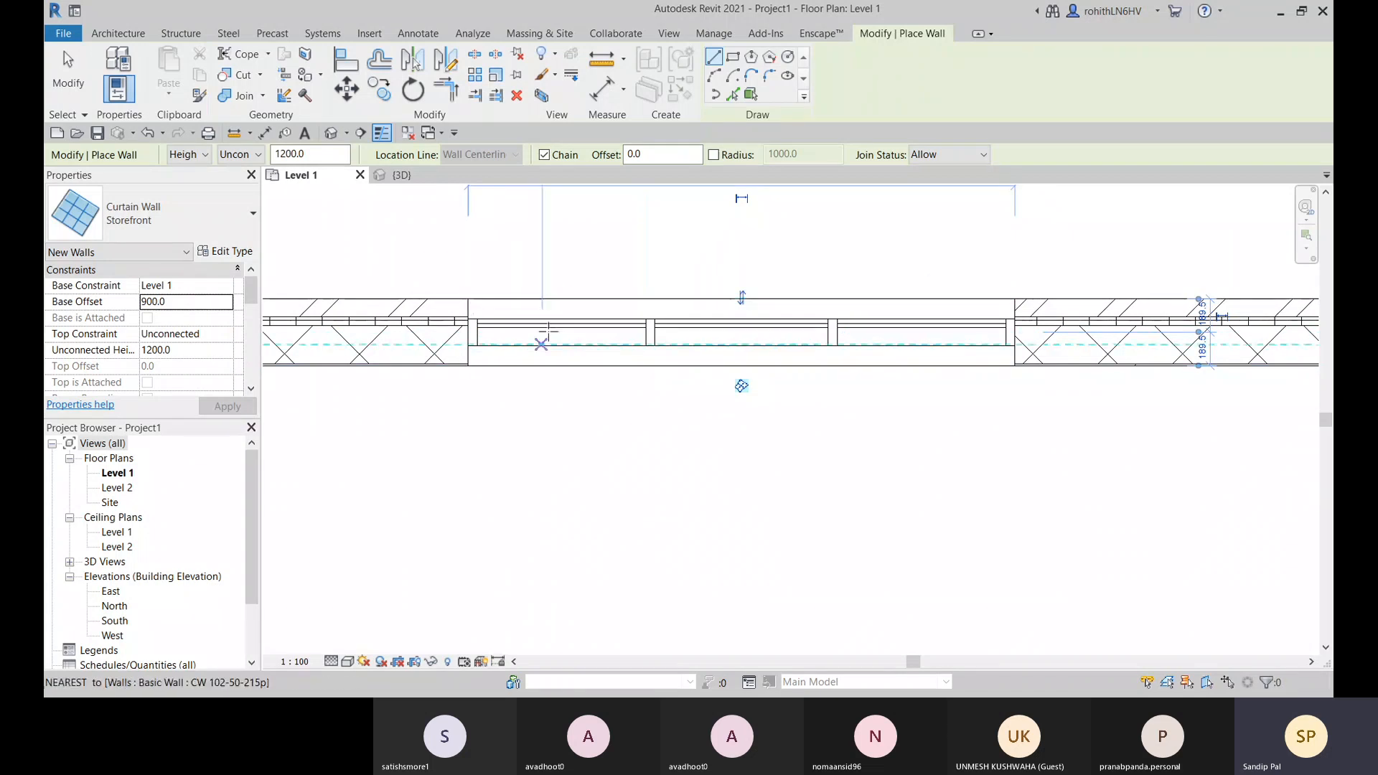
key("Escape")
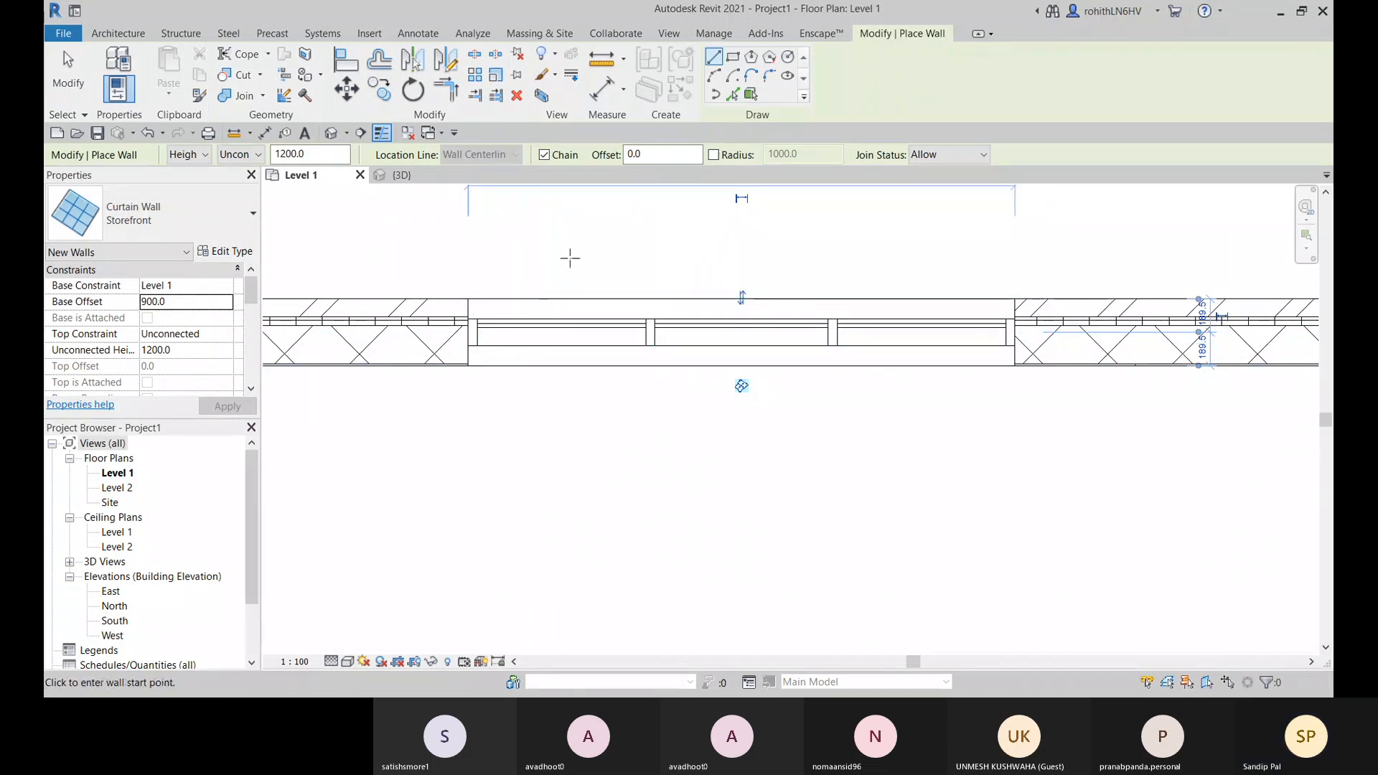
In the 3D view, turn off Automatically Embed in the type properties of the embedded Storefront curtain wall
left_click(400, 175)
scroll(745, 298, "up", 4)
scroll(744, 298, "up", 5)
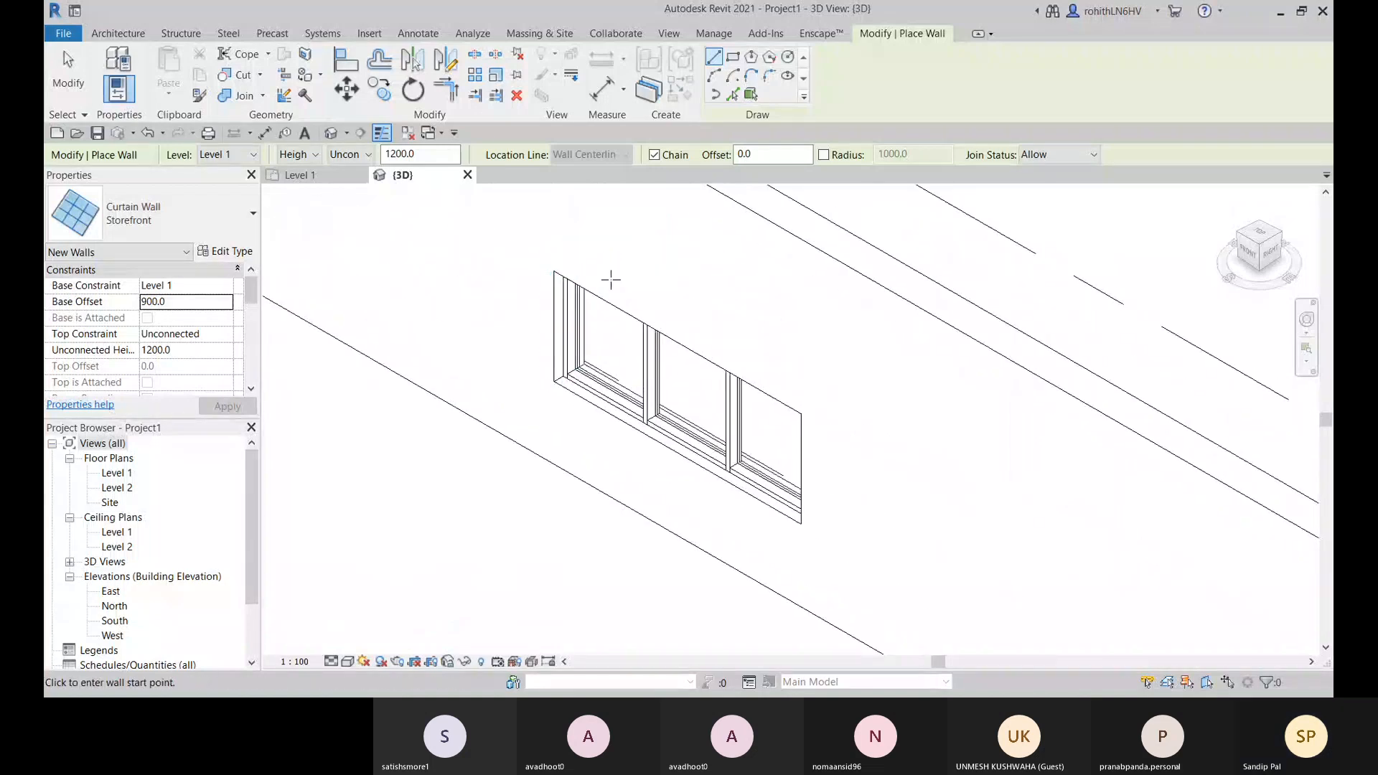
scroll(583, 362, "up", 2)
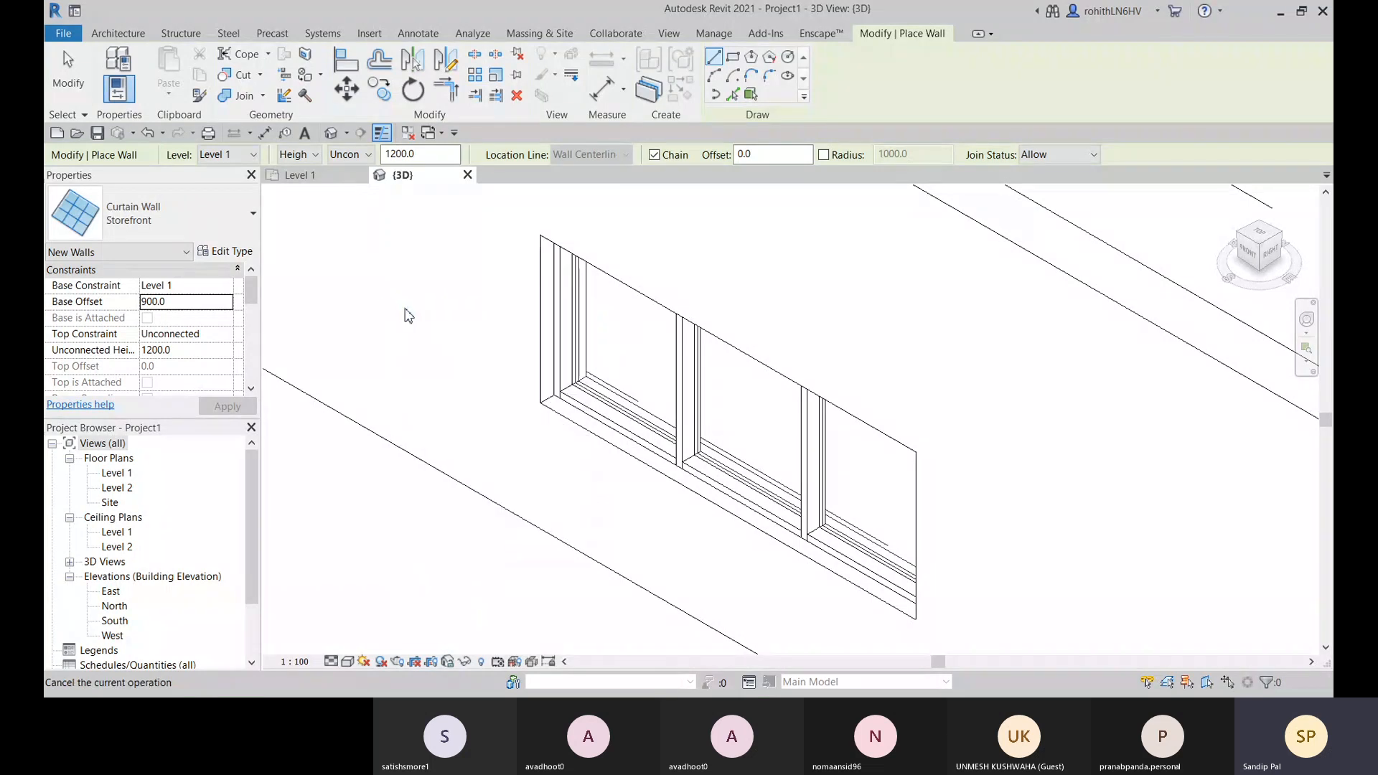
key("Escape")
left_click(641, 408)
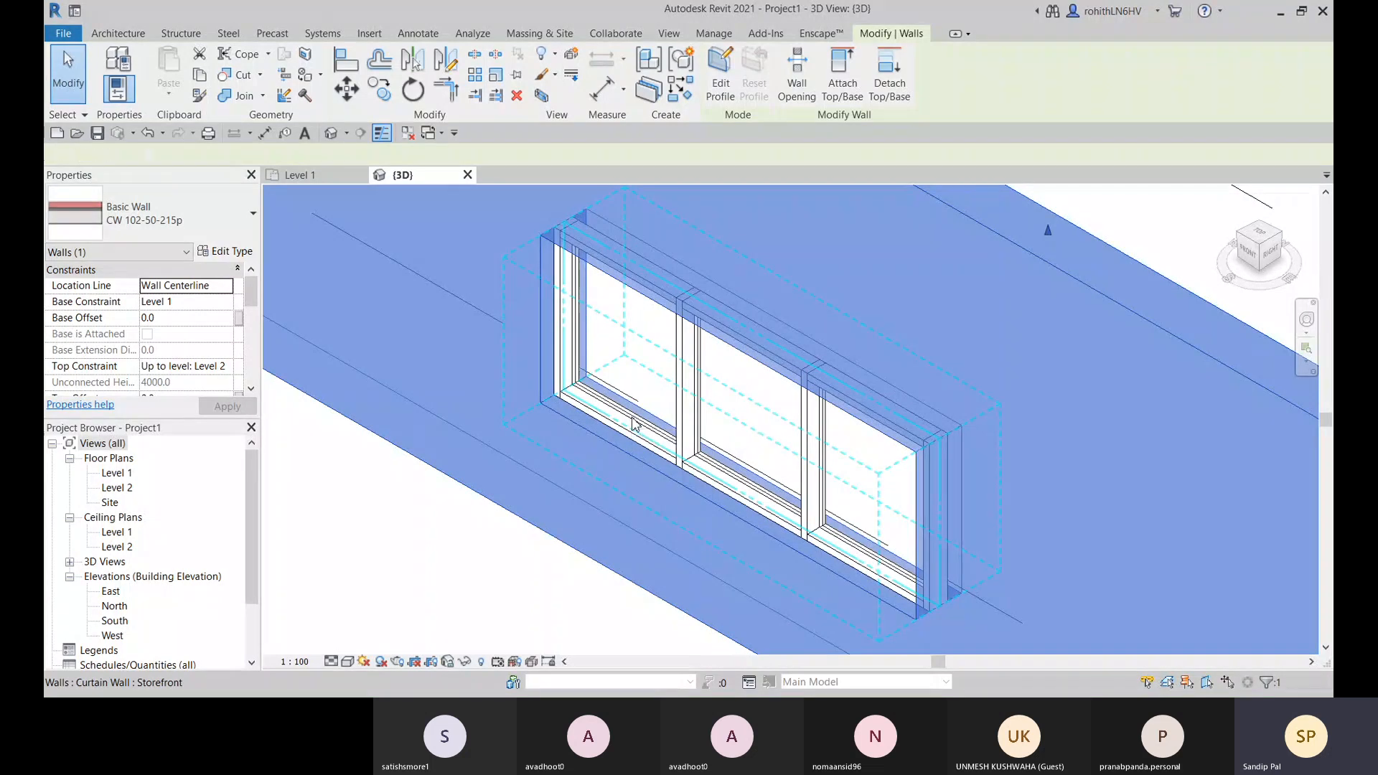
left_click(633, 424)
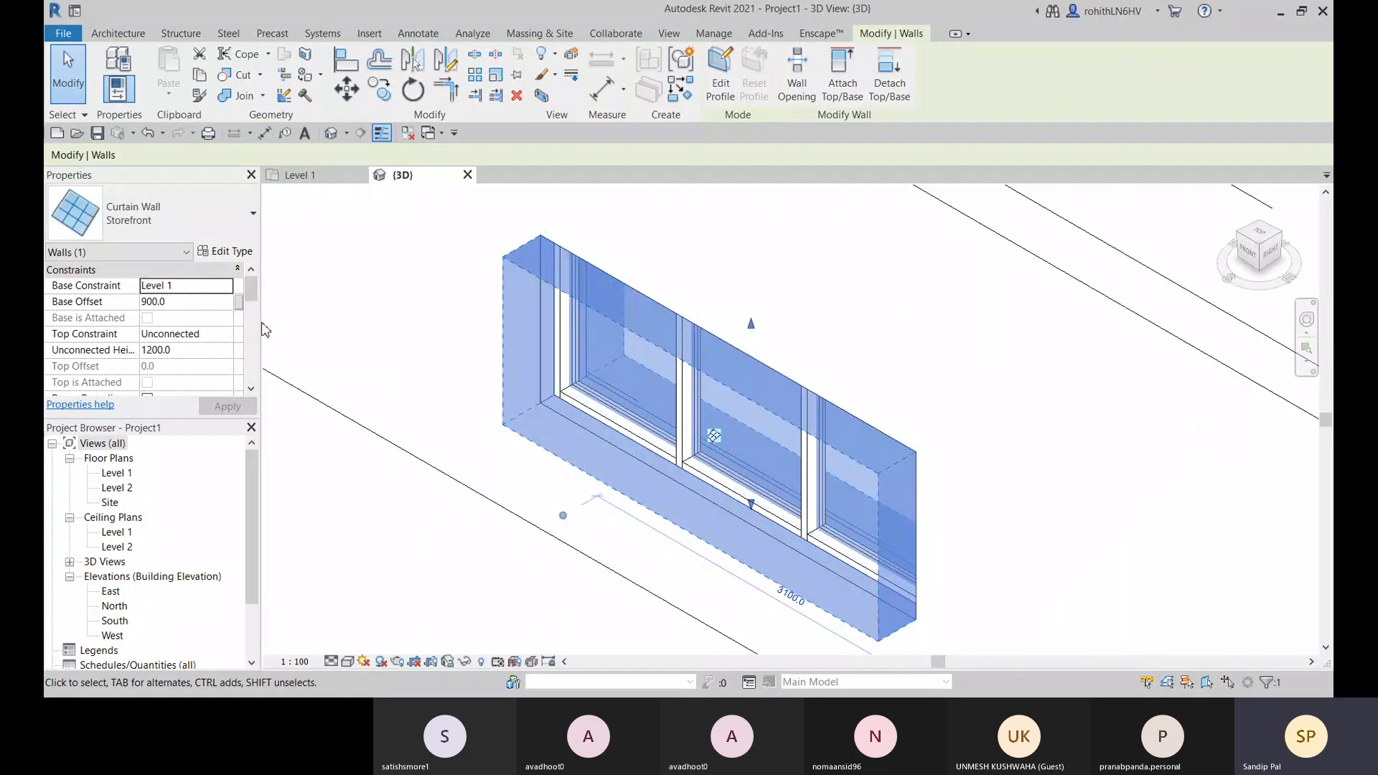
left_click(215, 253)
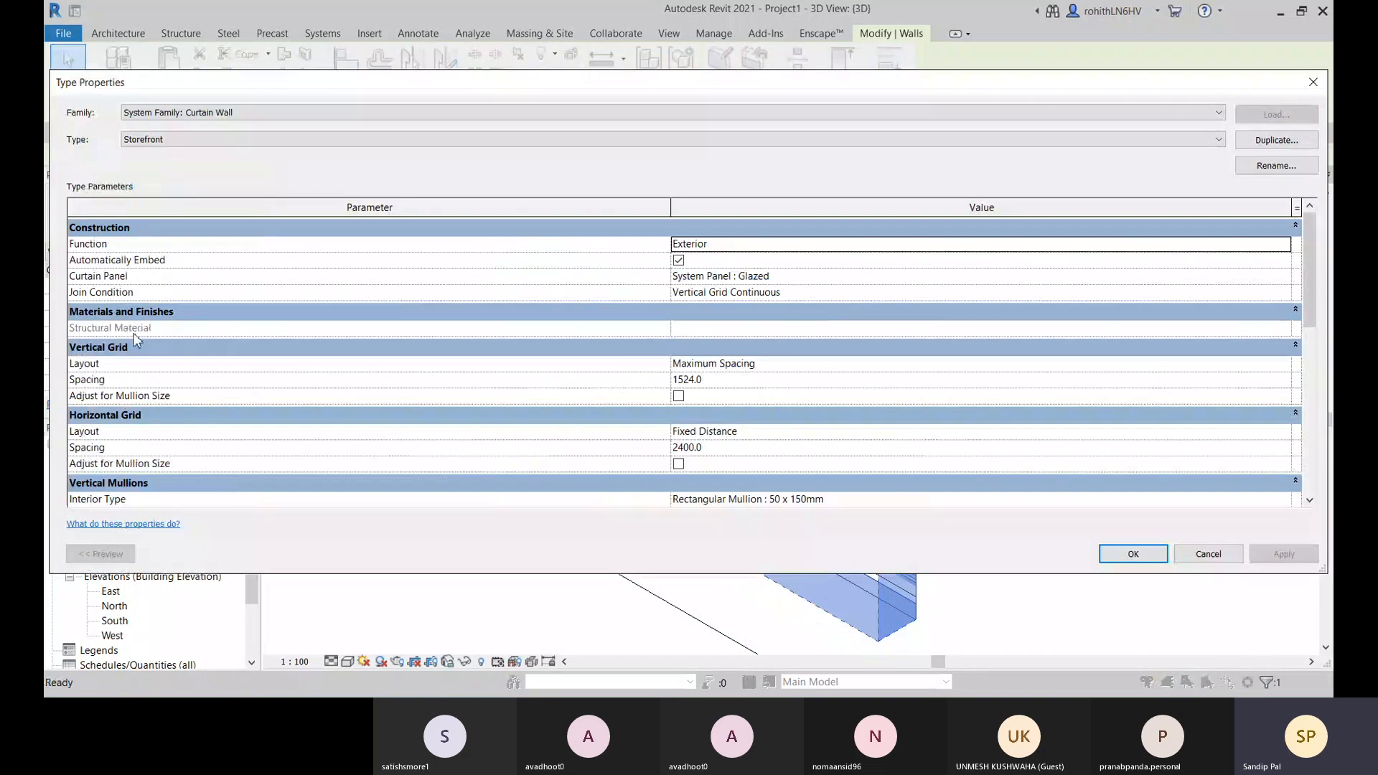
left_click(679, 261)
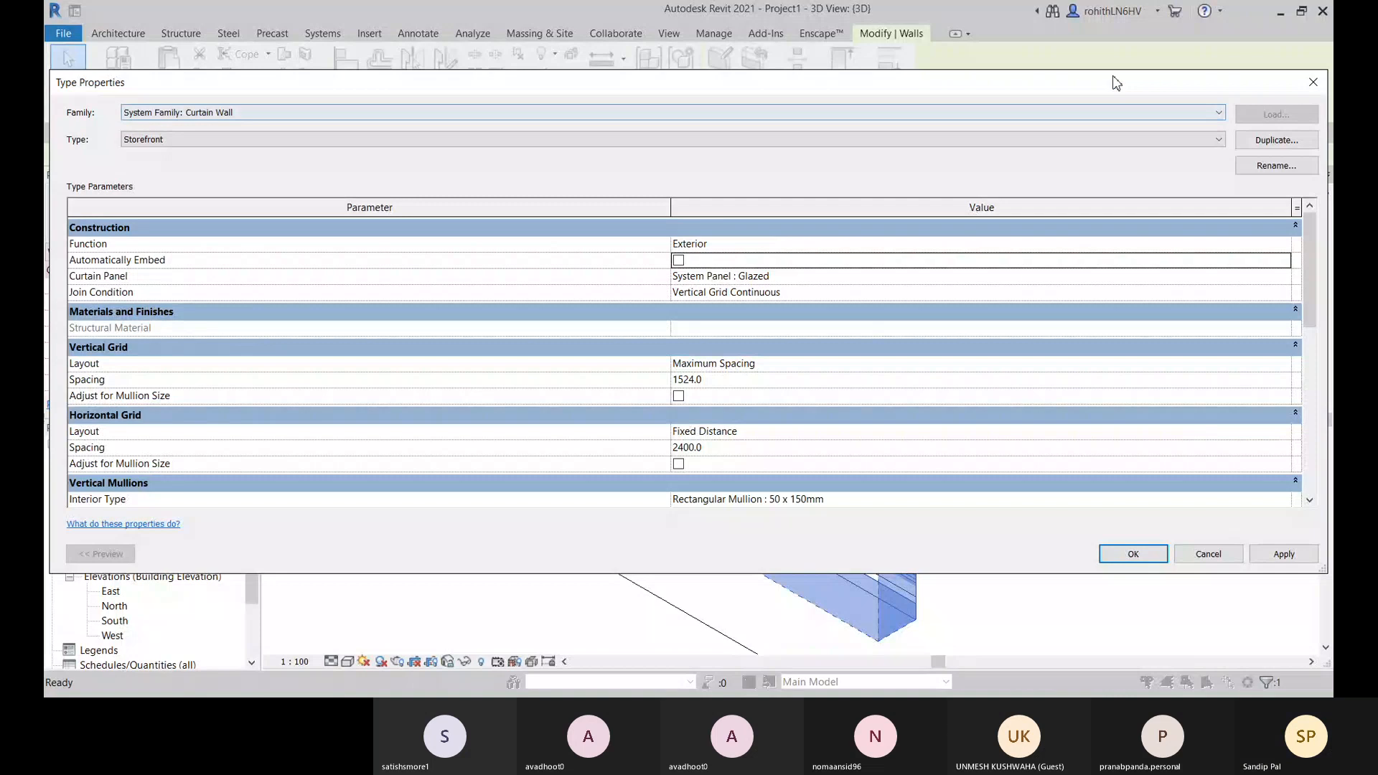
left_click_drag(1116, 82, 959, 22)
left_click(1128, 494)
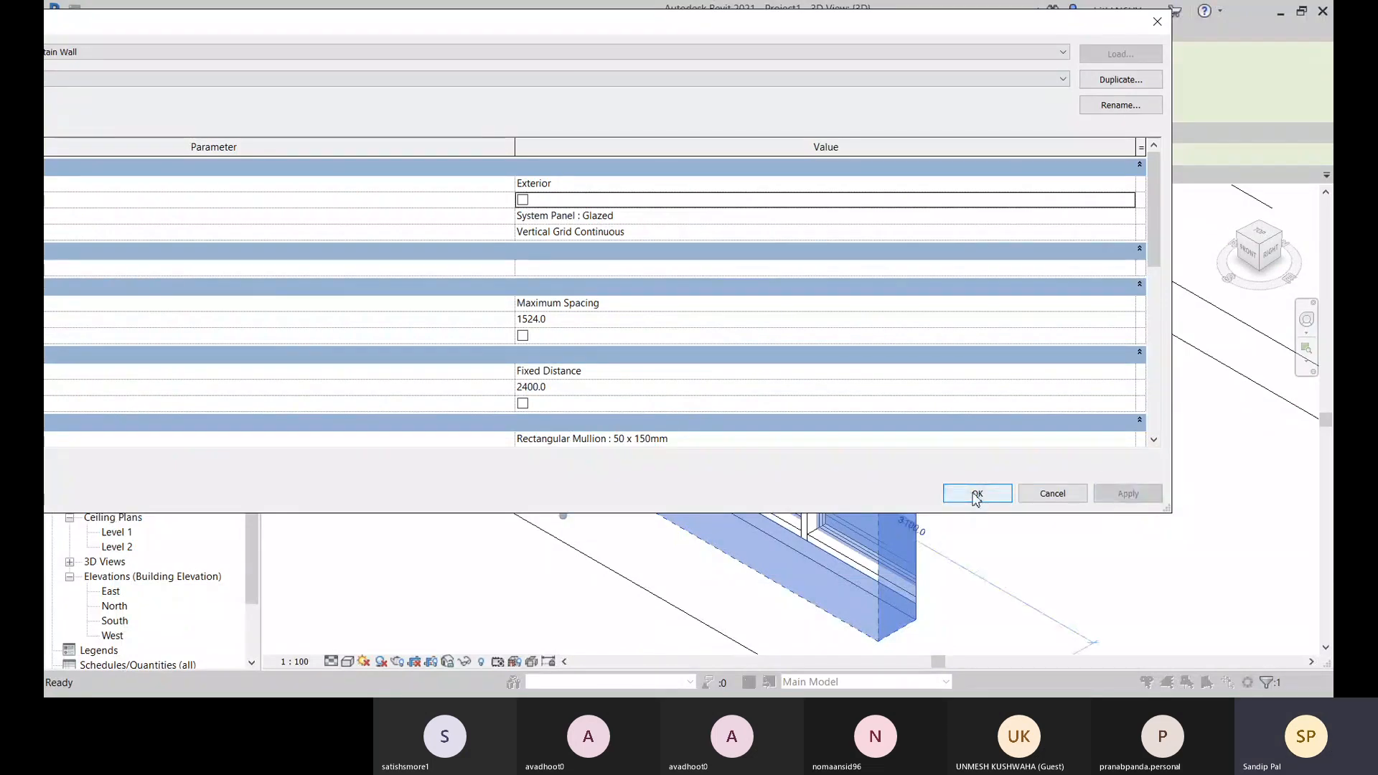
left_click(977, 494)
left_click(298, 585)
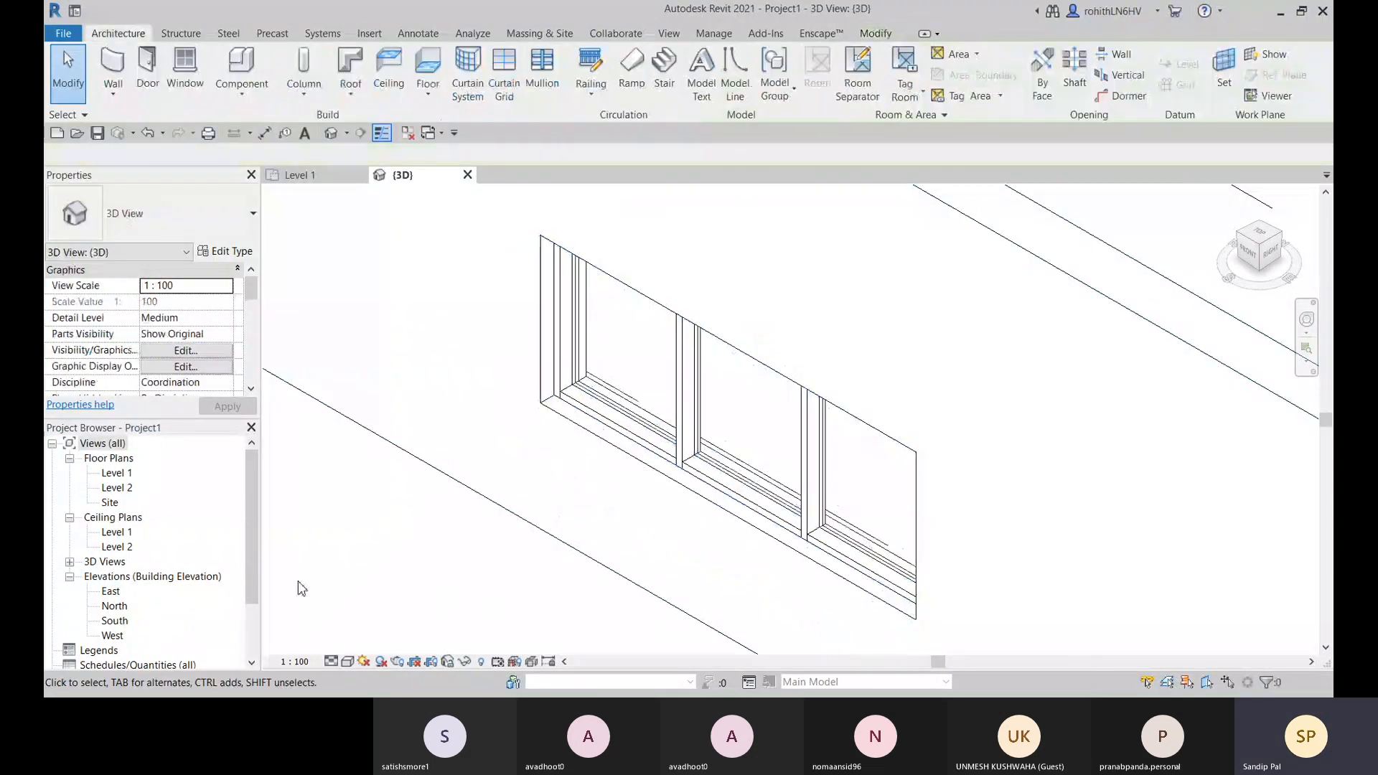
Reopen the Storefront type properties to check the Automatically Embed setting, close them and clear the selection
left_click(654, 434)
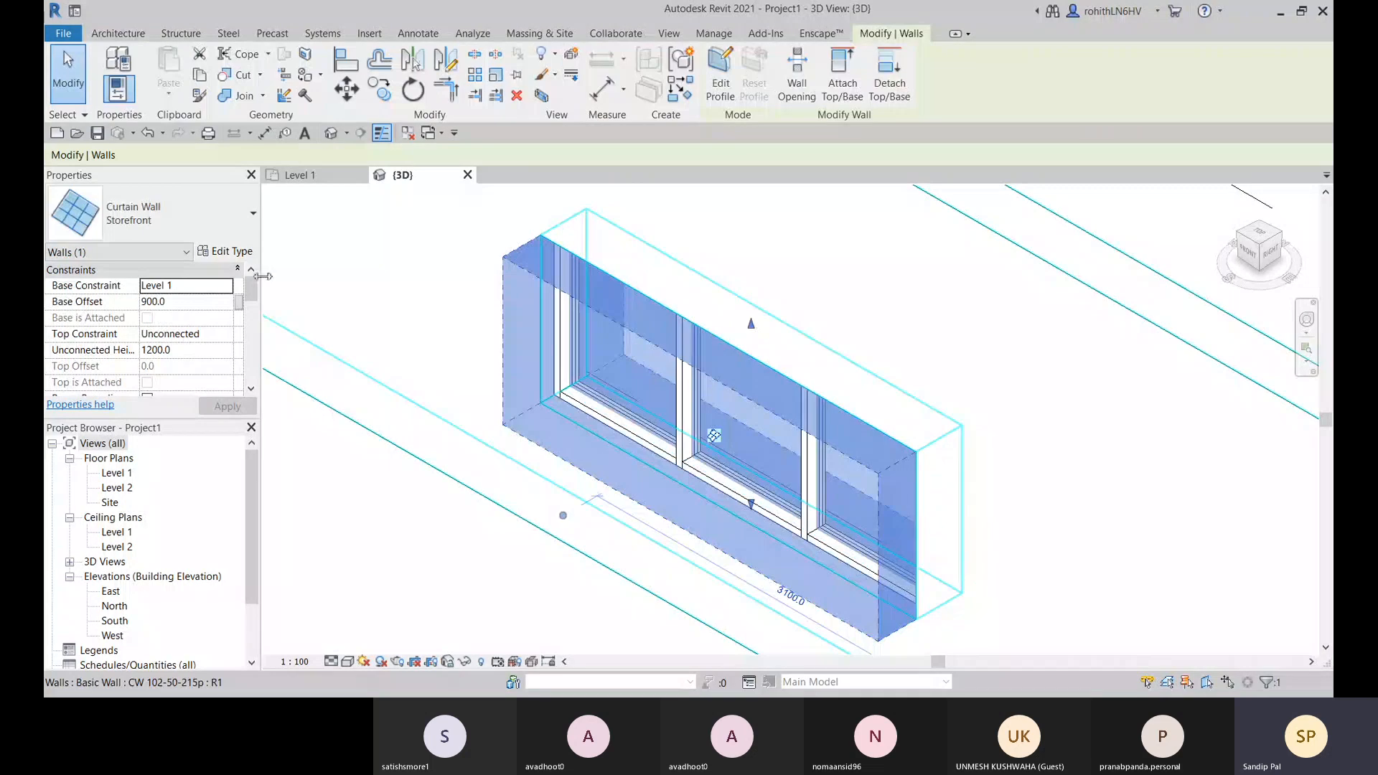
left_click(228, 252)
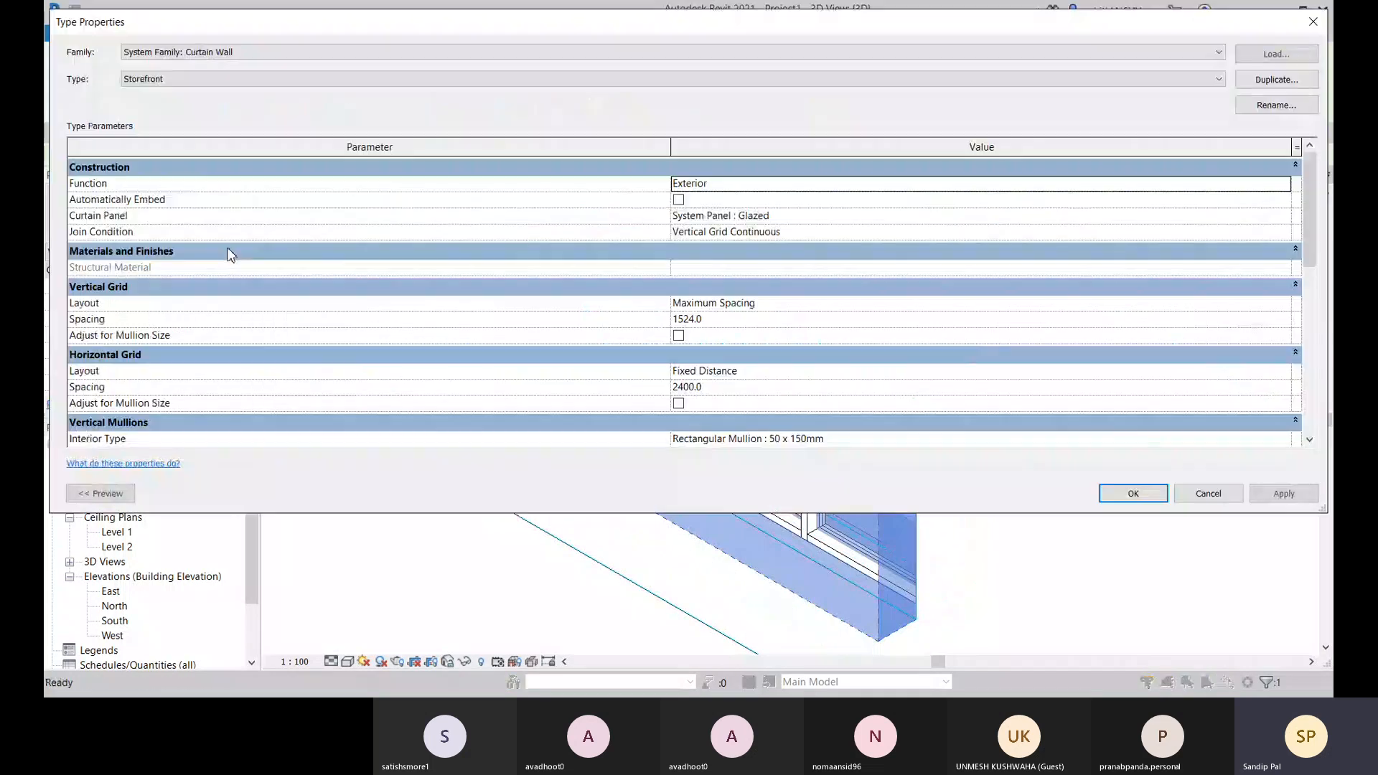
left_click(1137, 499)
scroll(564, 529, "down", 2)
left_click(461, 624)
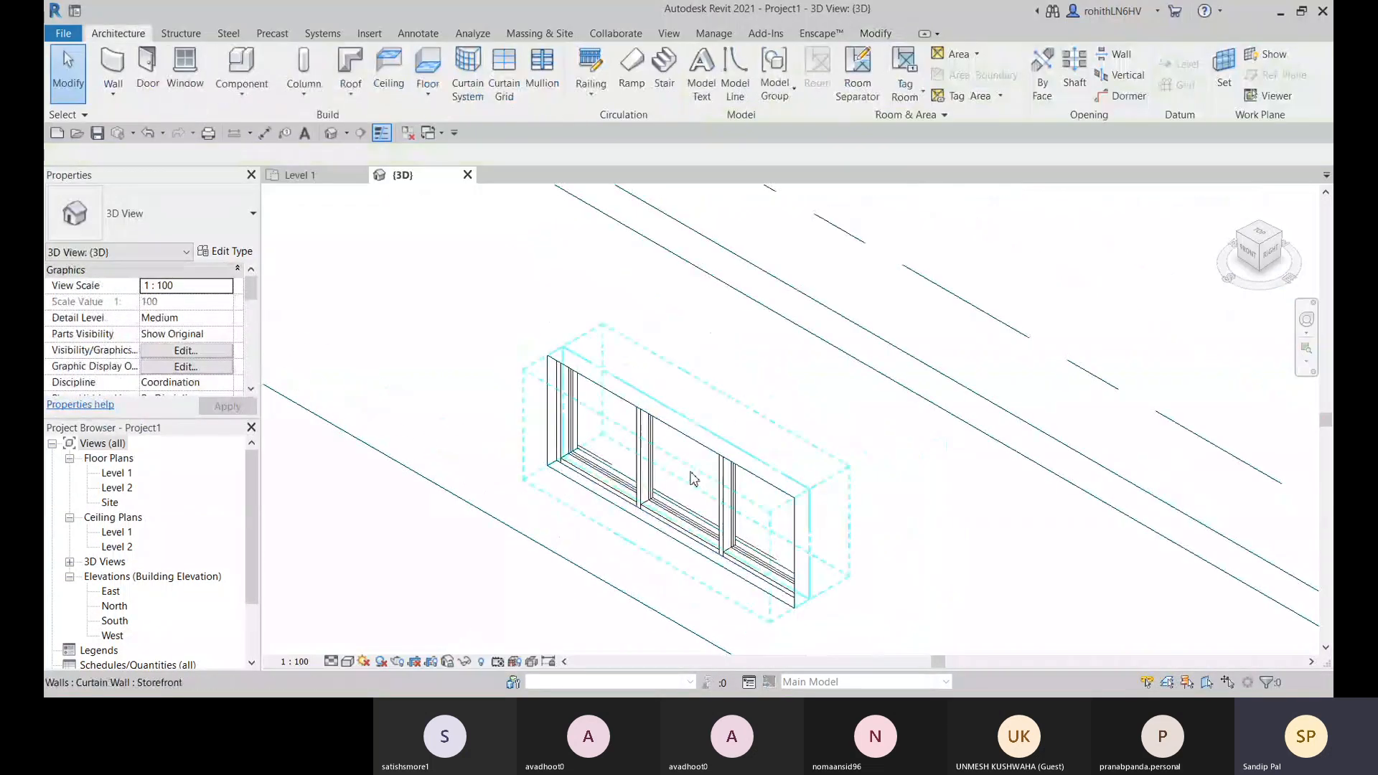
Switch the 3D view to the Realistic visual style and inspect the curtain wall from the brick exterior side
left_click(350, 661)
left_click(394, 641)
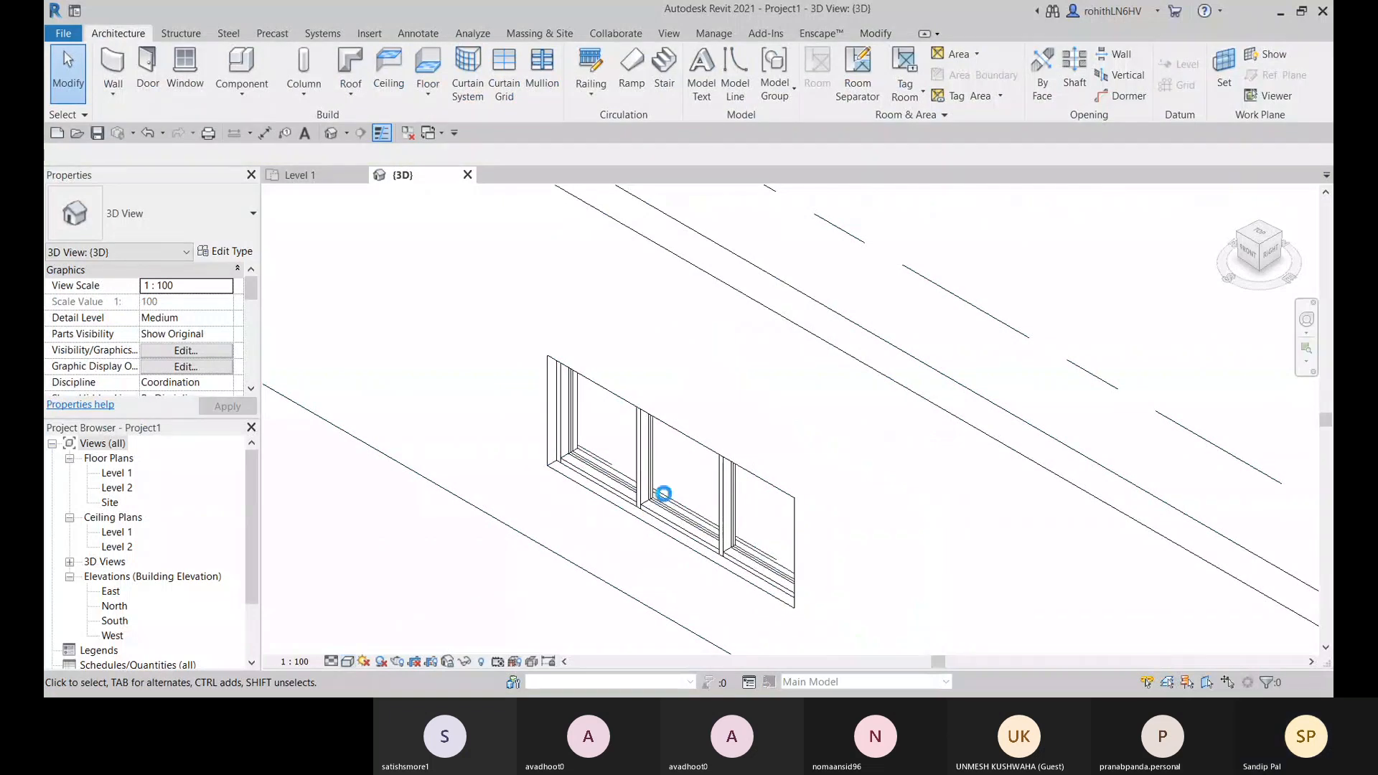
scroll(655, 600, "down", 3)
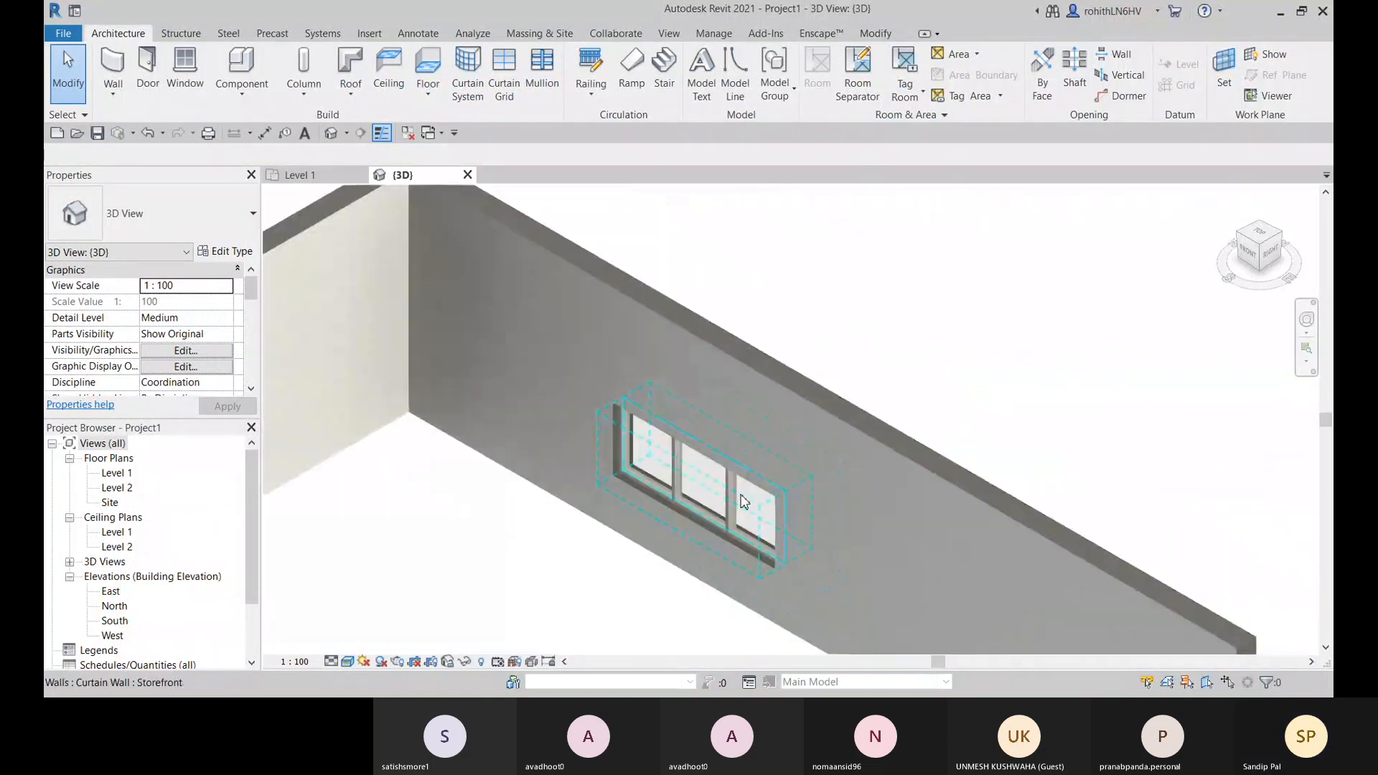
middle_click_drag(711, 558, 839, 317, "shift")
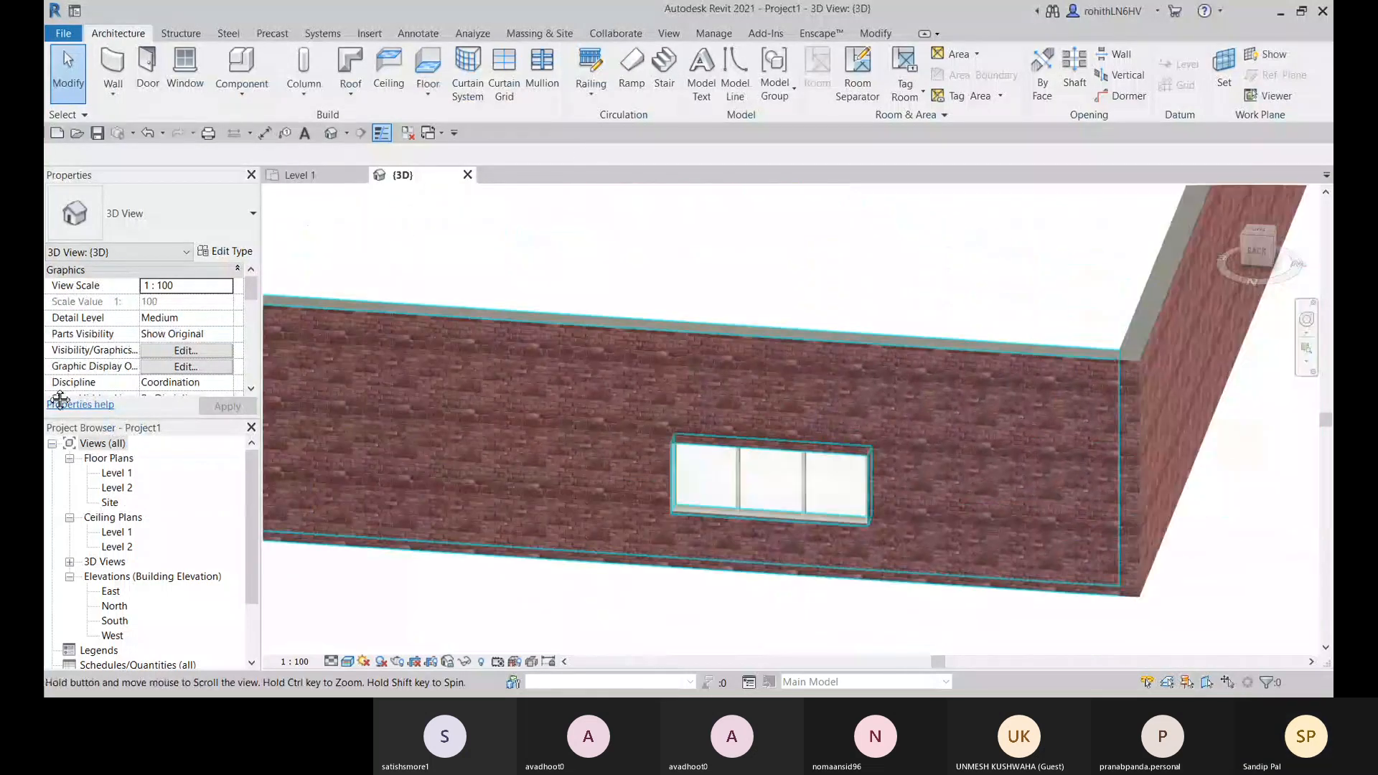
Select the curtain wall from outside, review Automatically Embed in its type properties and cancel the dialog
left_click(664, 506)
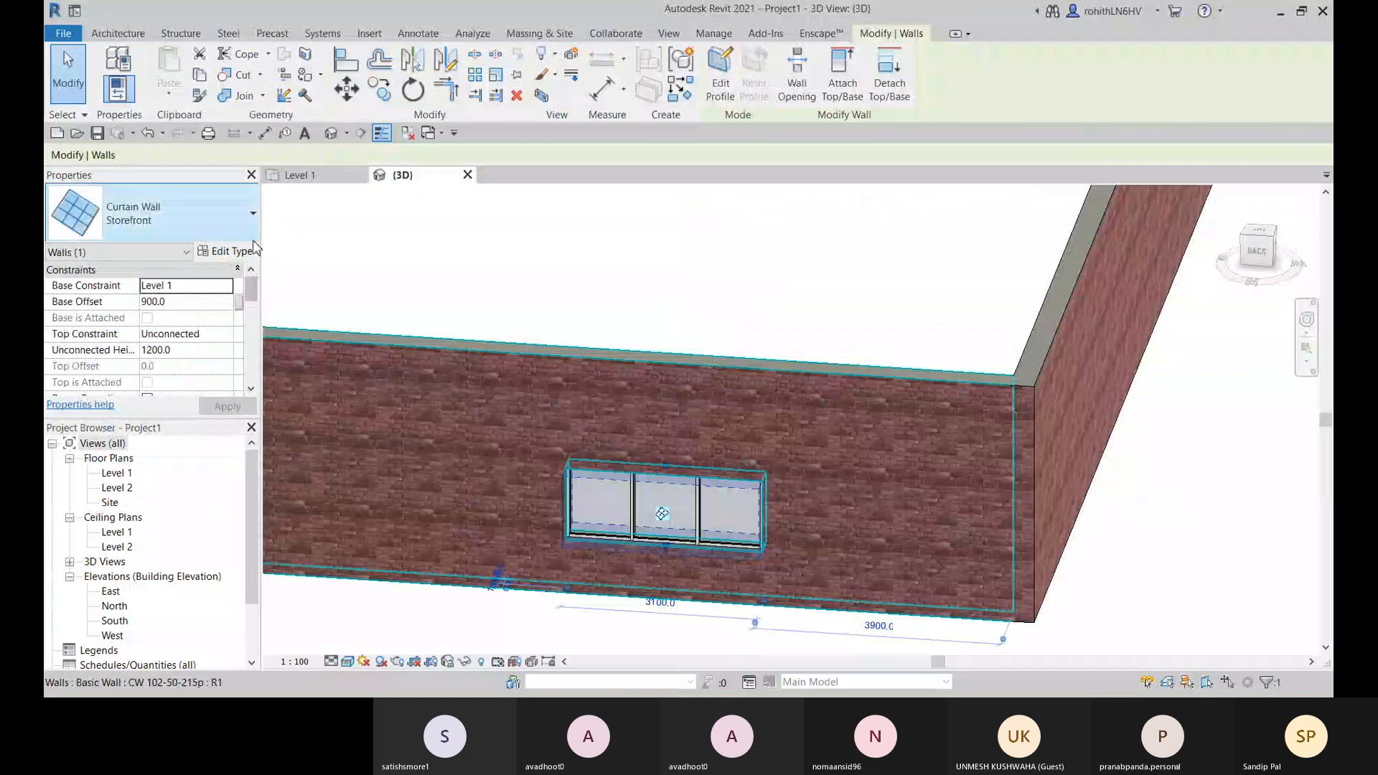
left_click(225, 251)
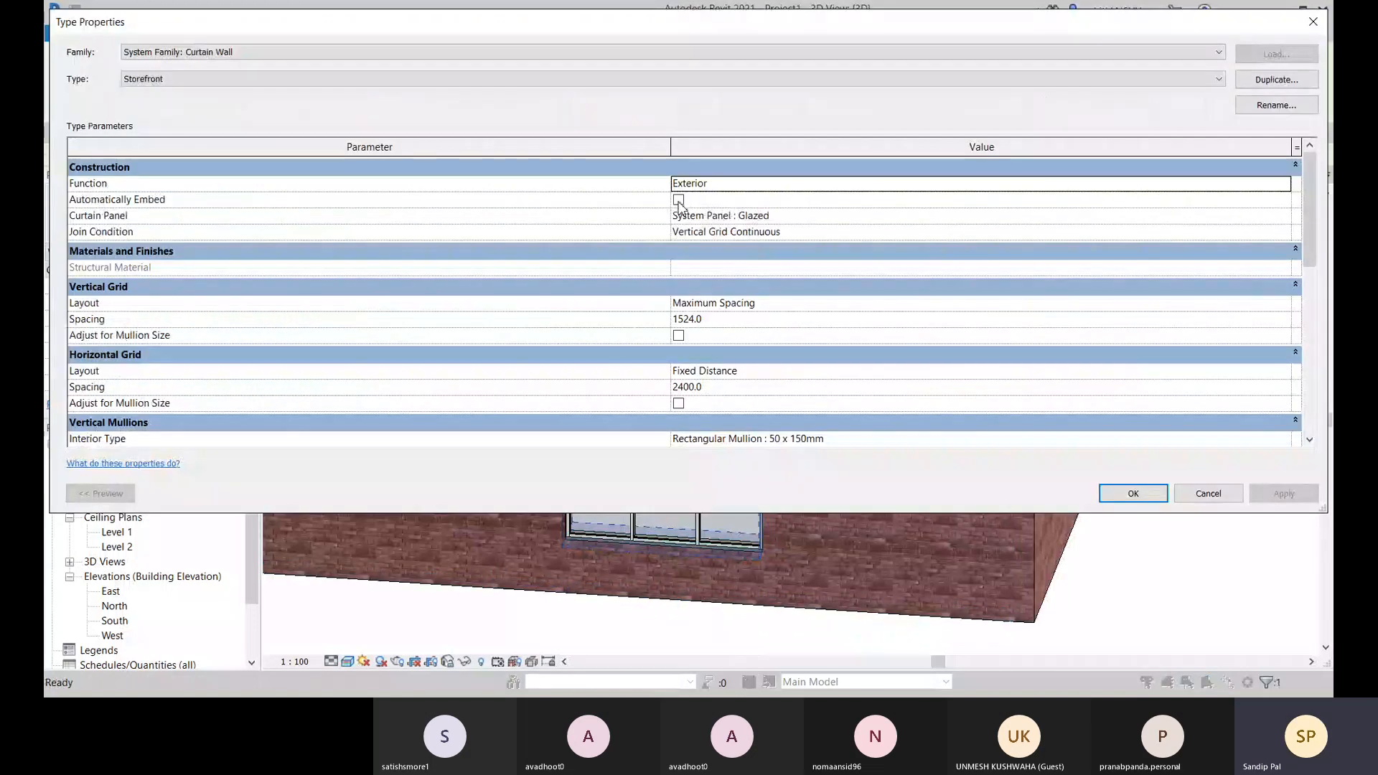
left_click(1178, 500)
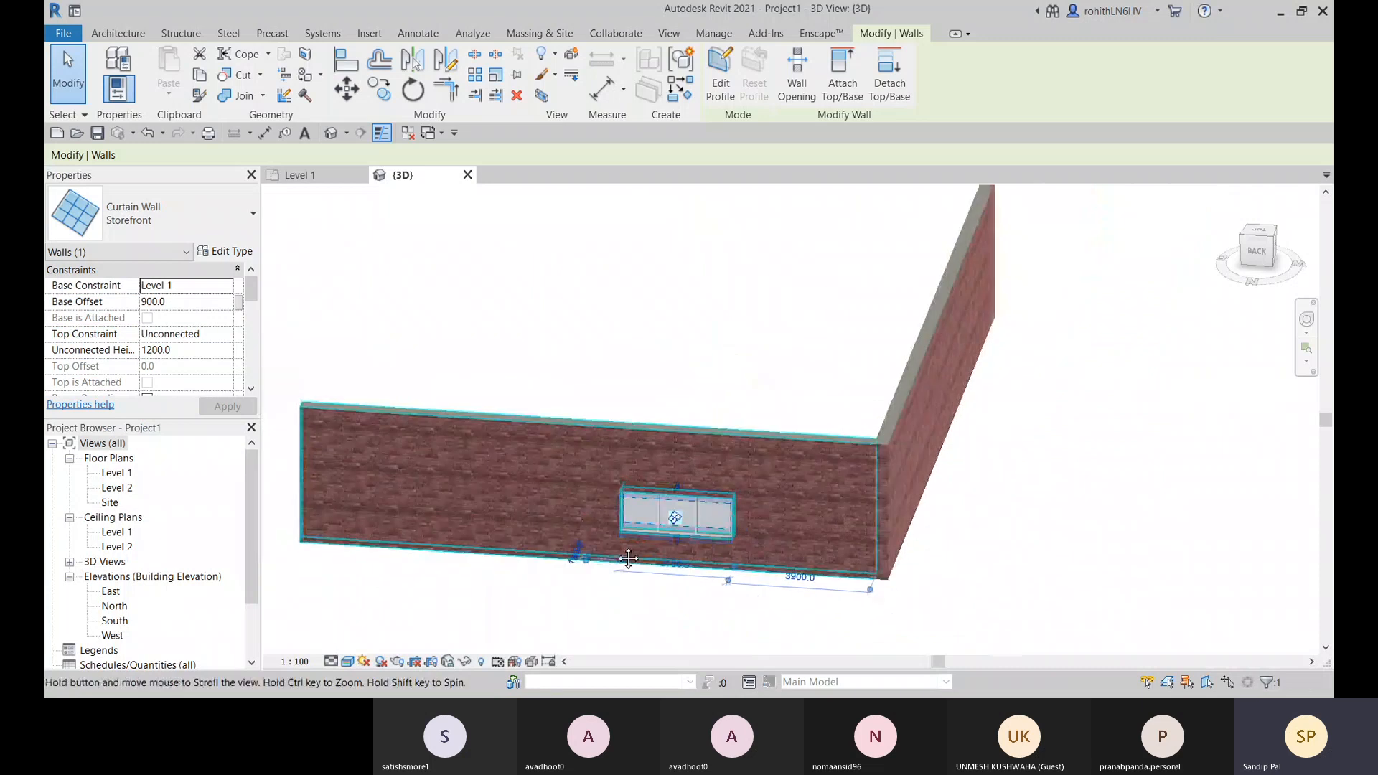
Return to the Level 1 plan and start a new wall similar to the selected Storefront, near the horizontal wall's free end
left_click(296, 174)
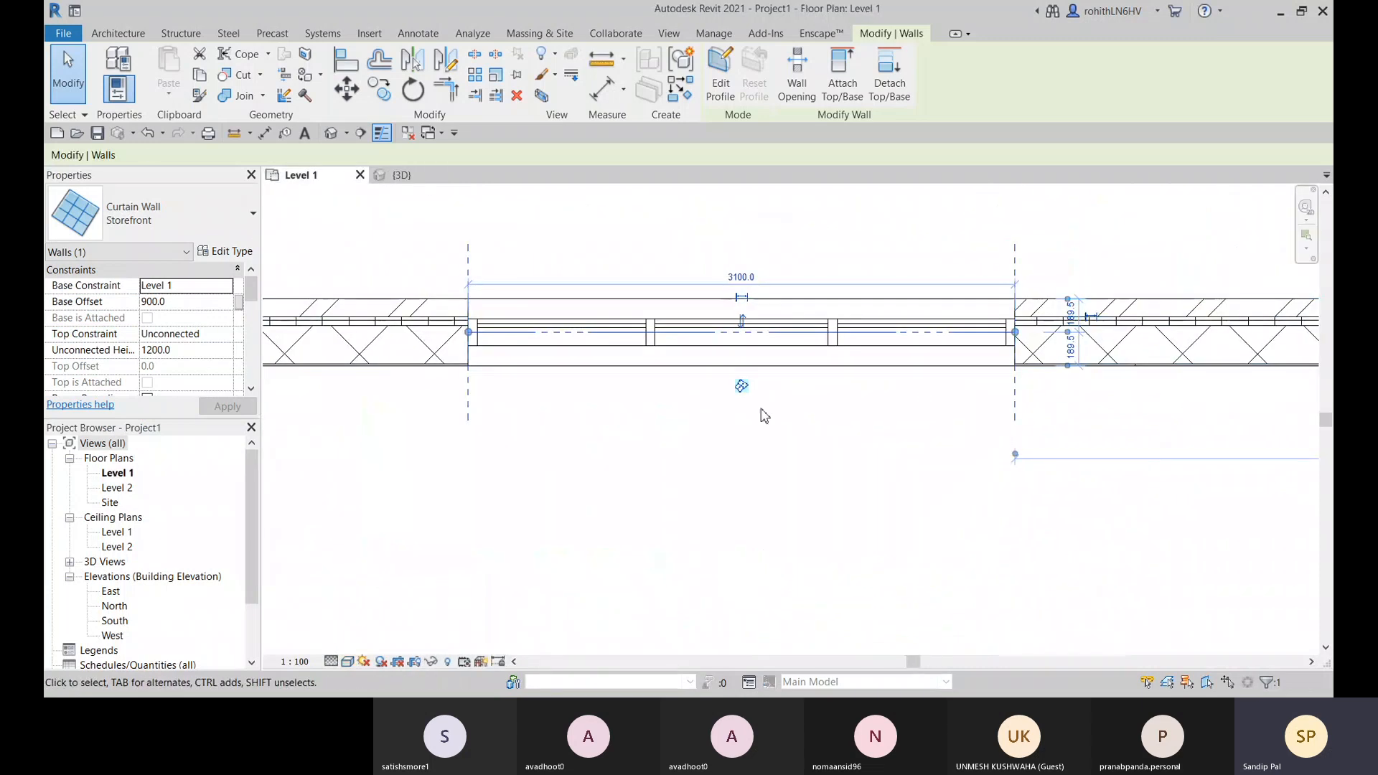
scroll(552, 464, "down", 2)
middle_click_drag(868, 484, 359, 520)
left_click(232, 226)
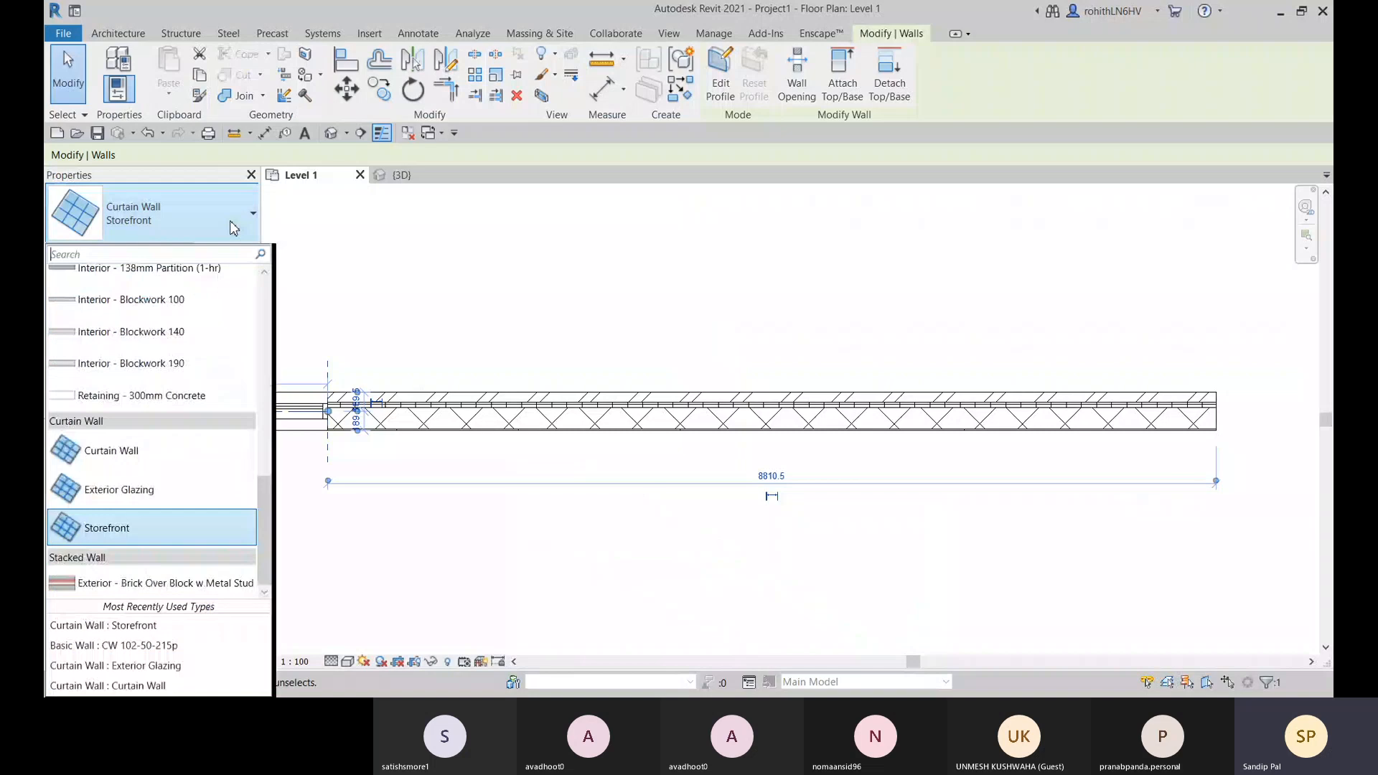
left_click(231, 225)
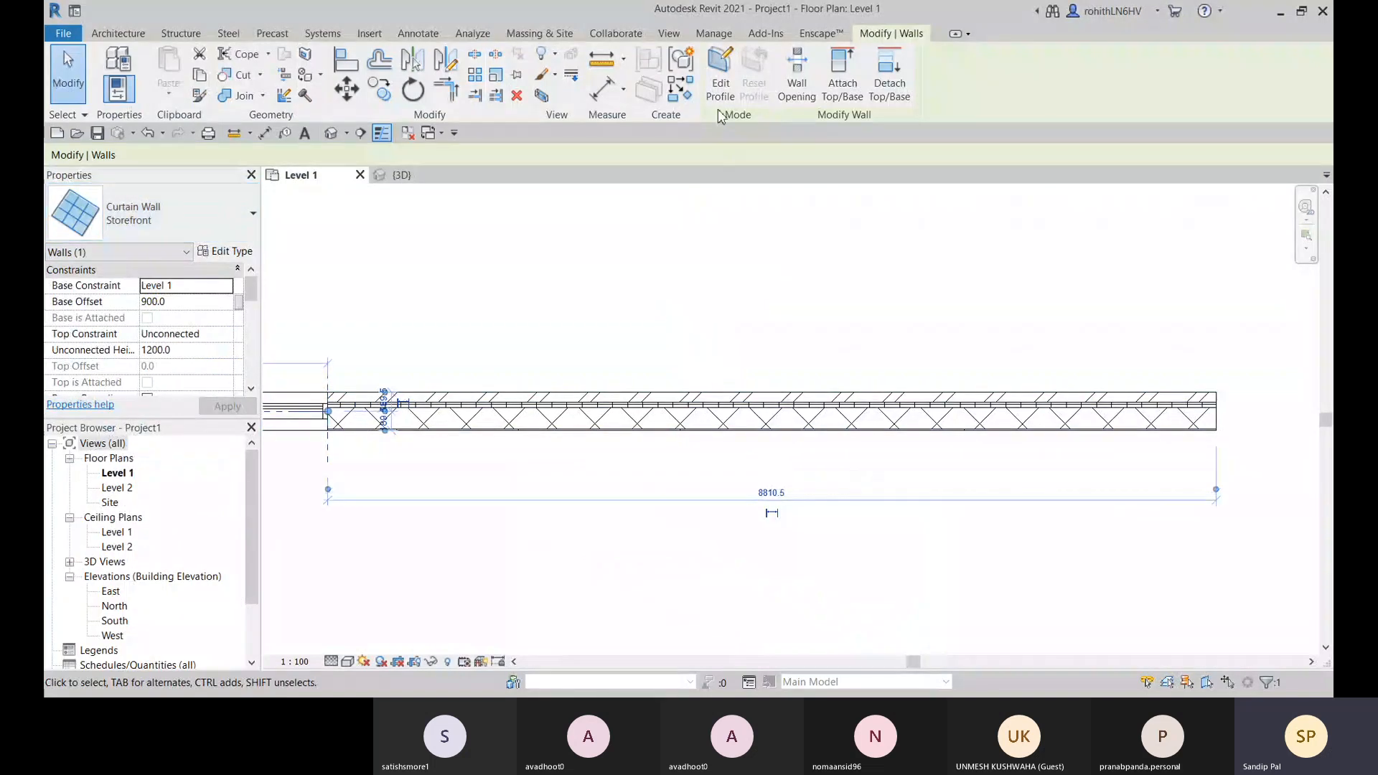
left_click(680, 89)
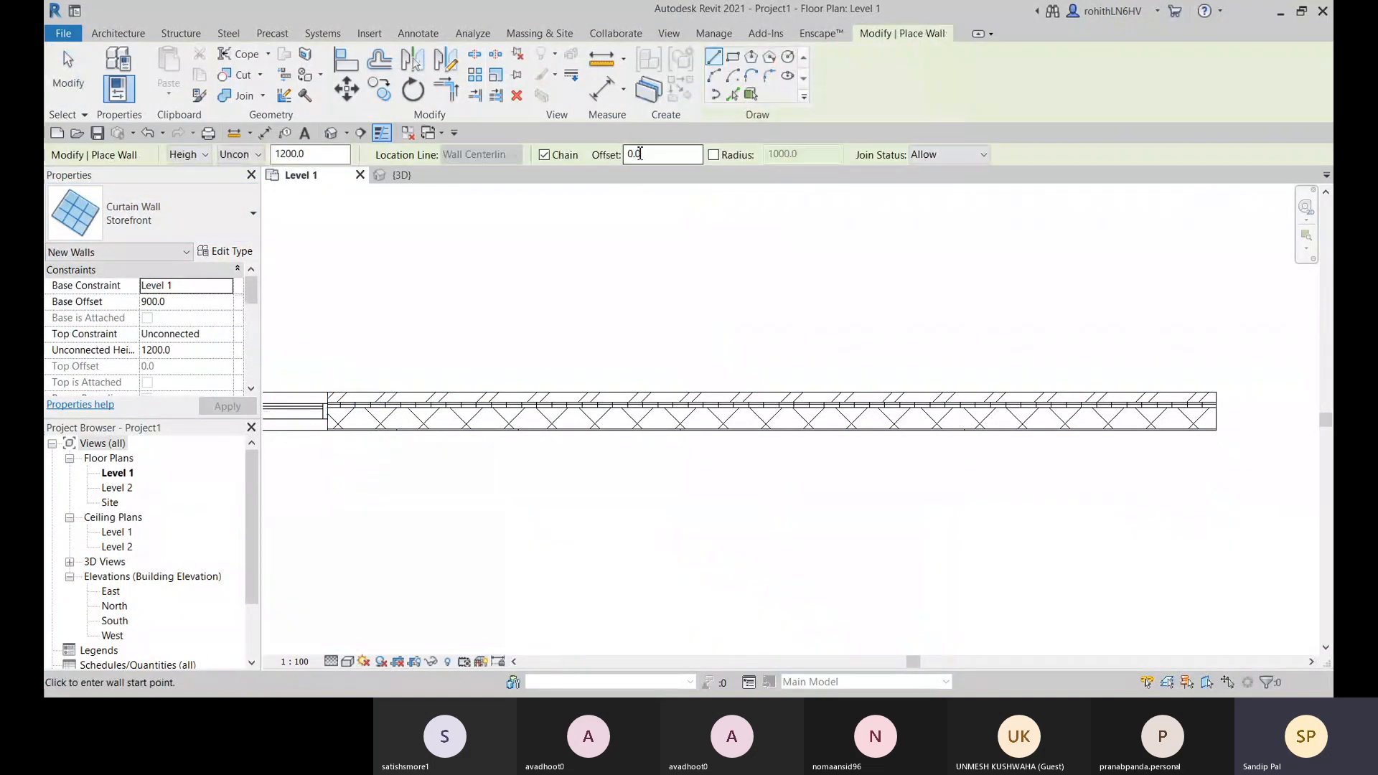
middle_click_drag(305, 463, 615, 453)
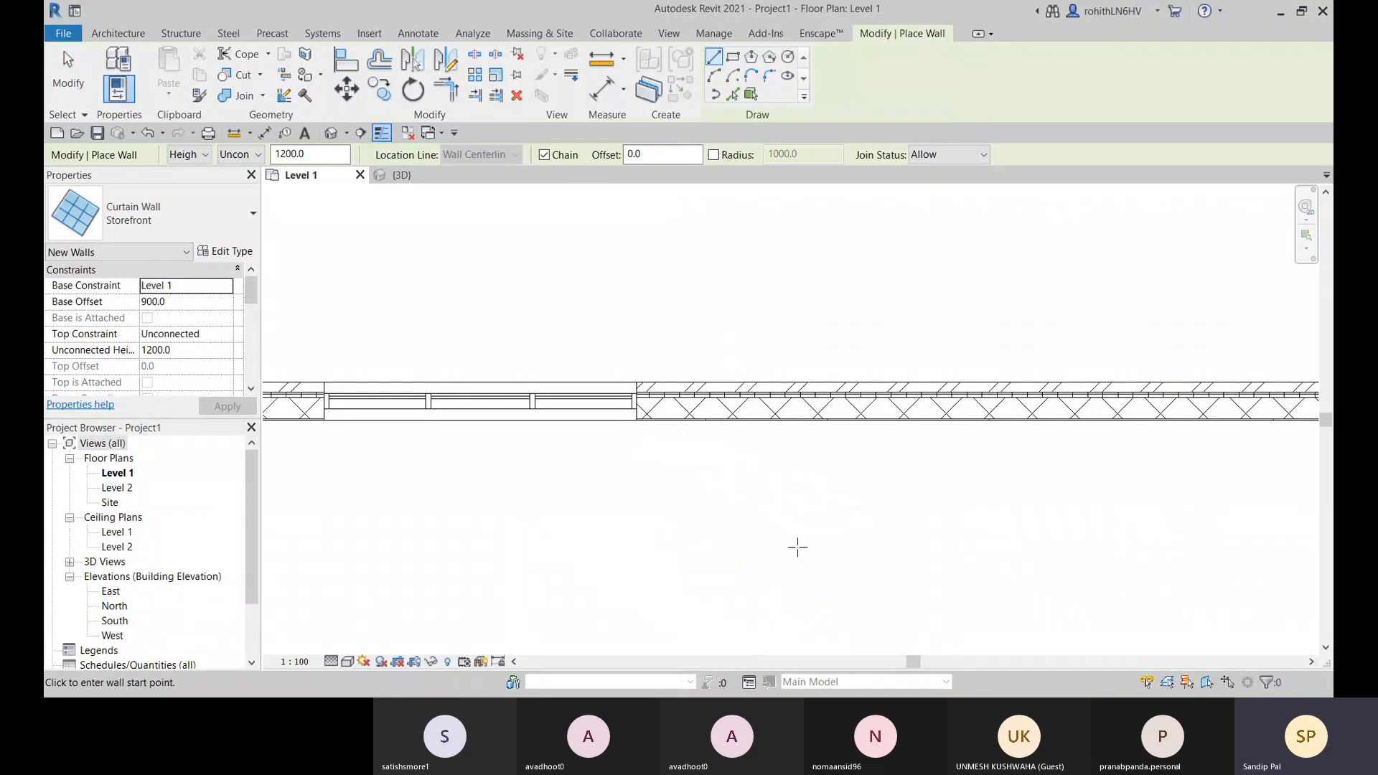
middle_click_drag(796, 546, 369, 554)
middle_click_drag(446, 498, 463, 474)
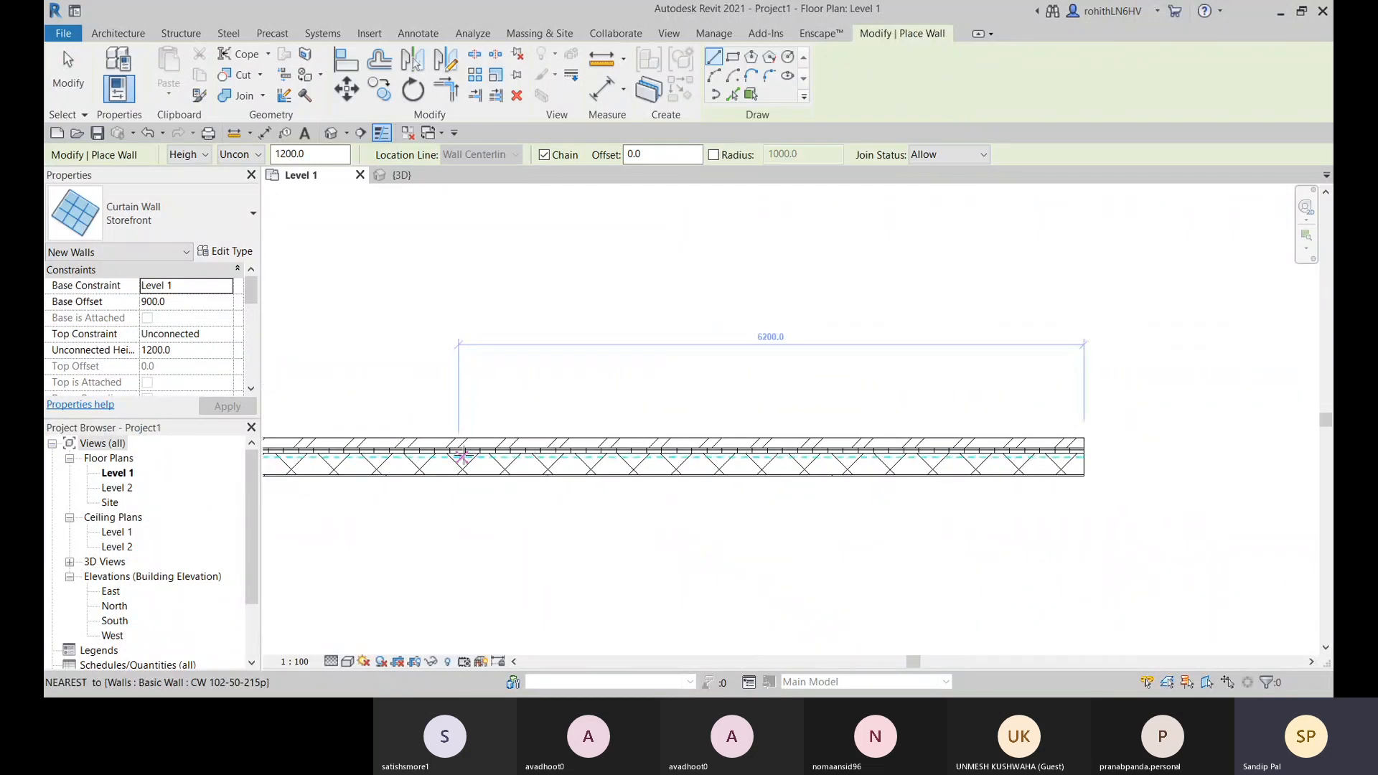
Check that Automatically Embed is off, then draw a 2500 mm Storefront wall inside the horizontal wall, ending 2800 mm from its free end
left_click(220, 252)
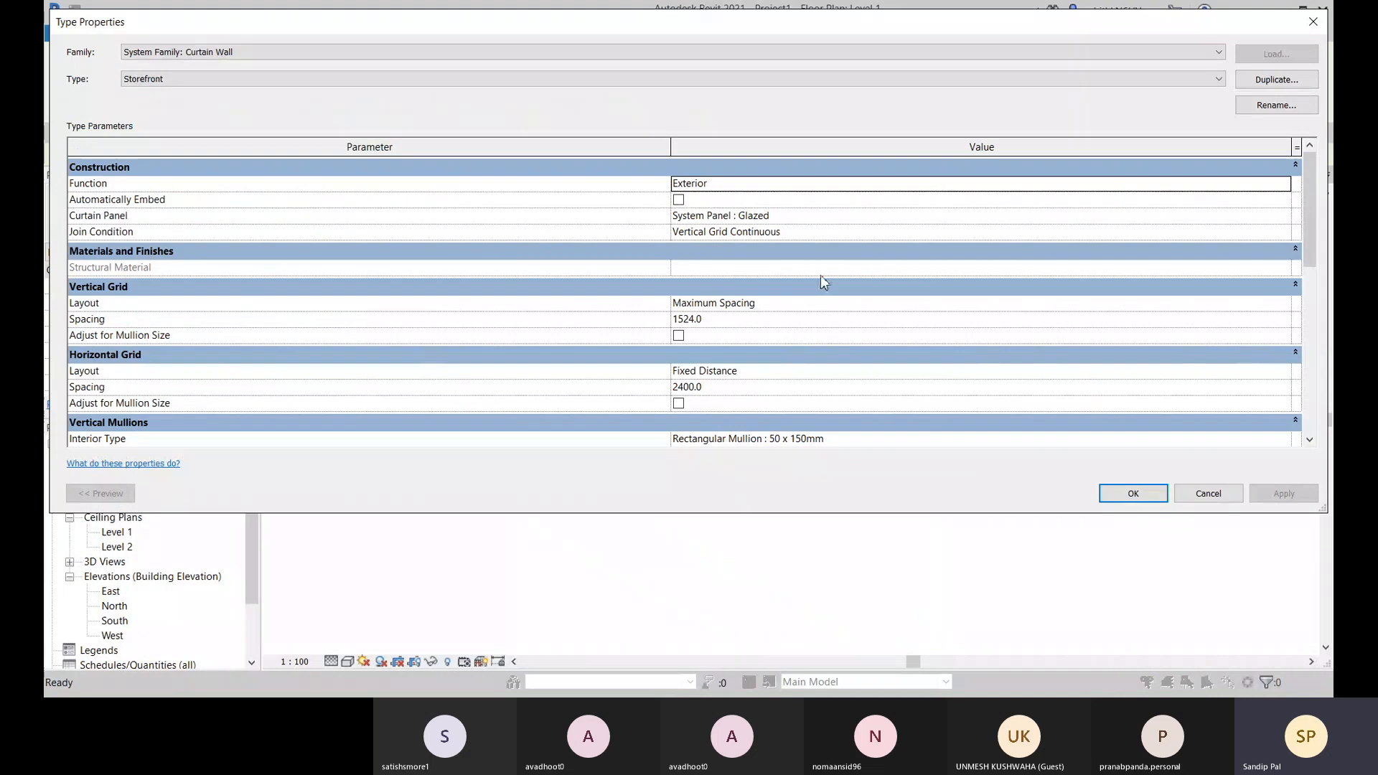
left_click(1135, 494)
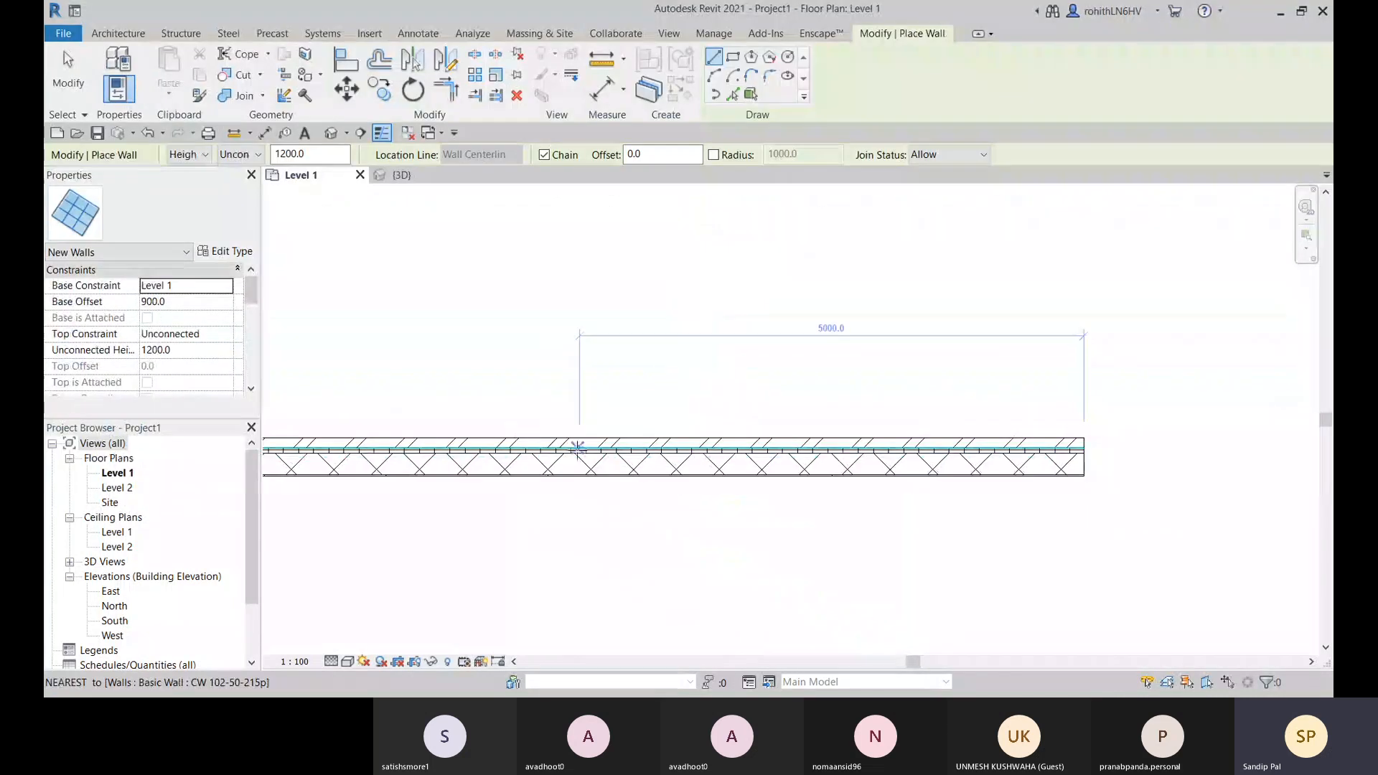
left_click(545, 458)
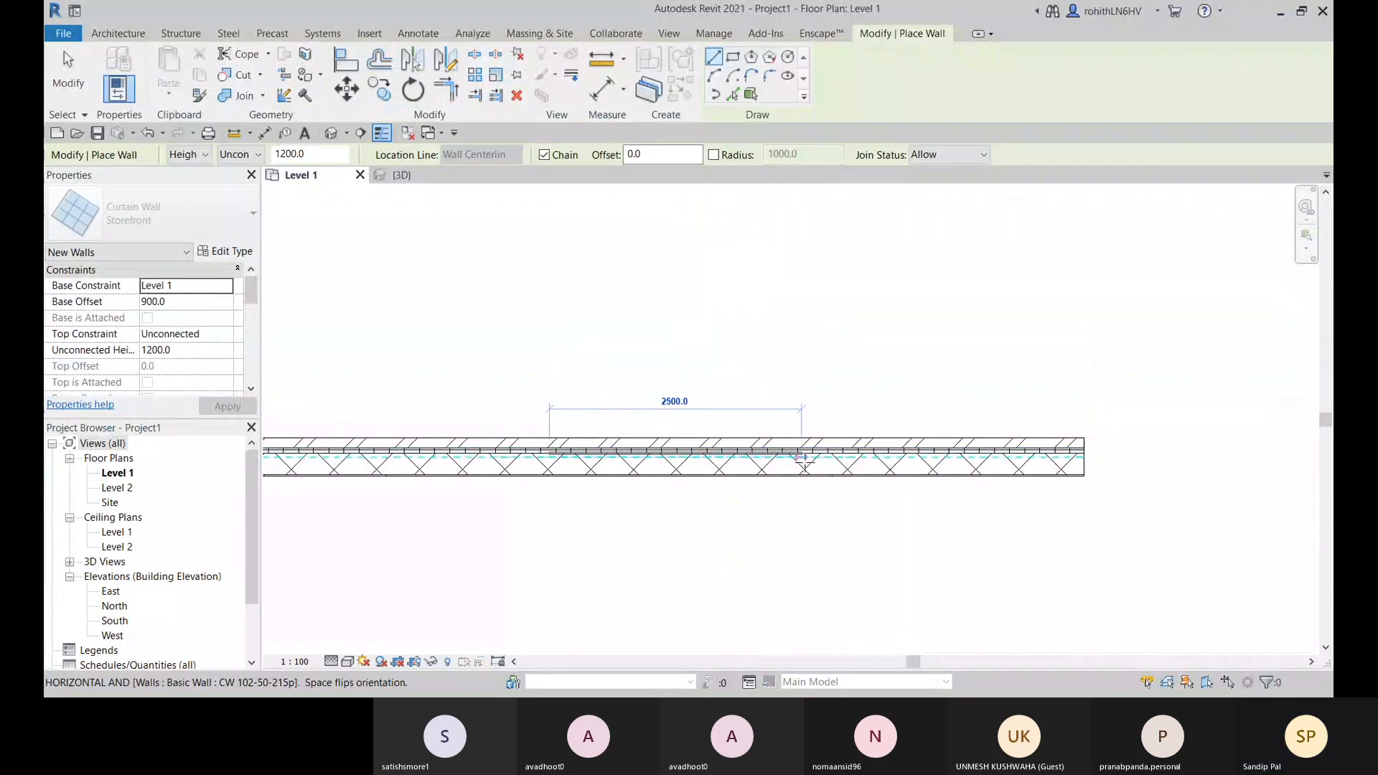
left_click(801, 457)
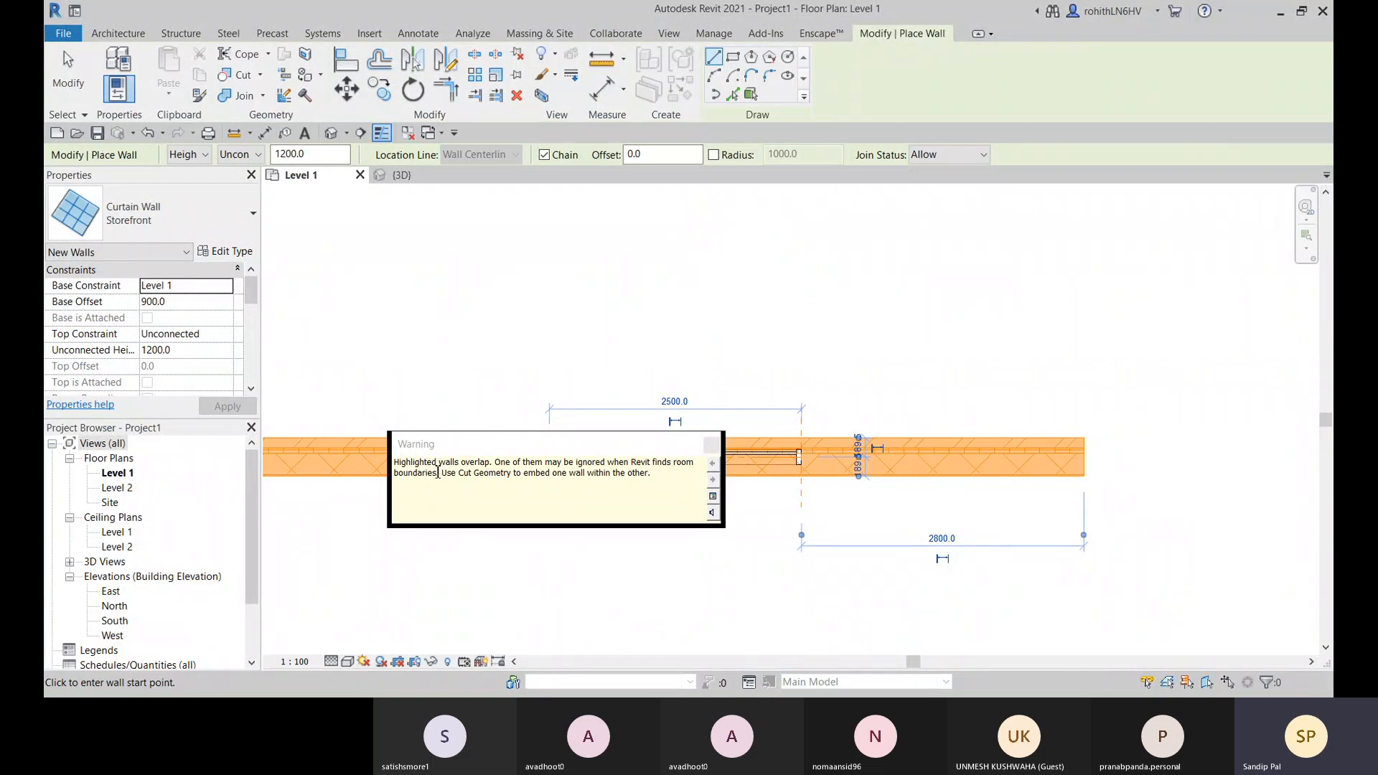
left_click(710, 446)
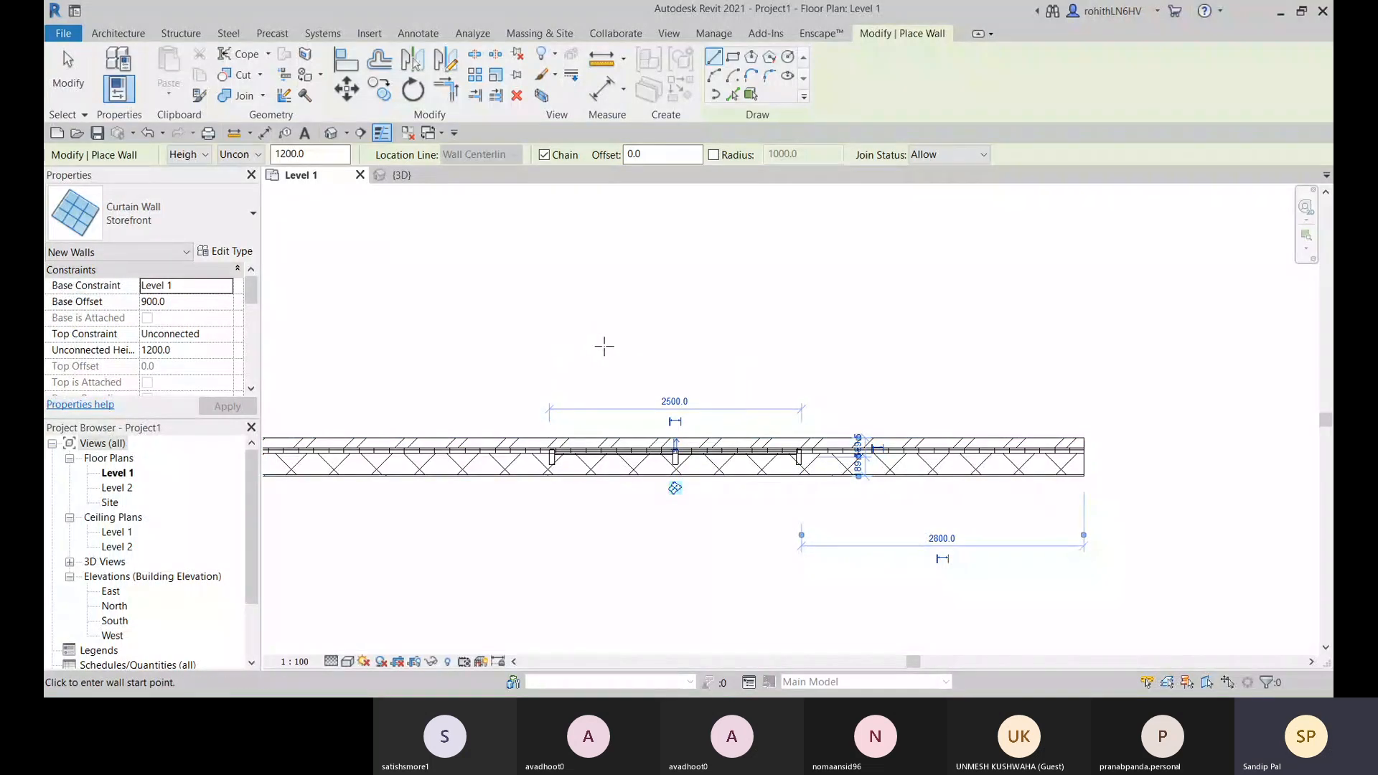
right_click(604, 347)
left_click(615, 357)
right_click(615, 326)
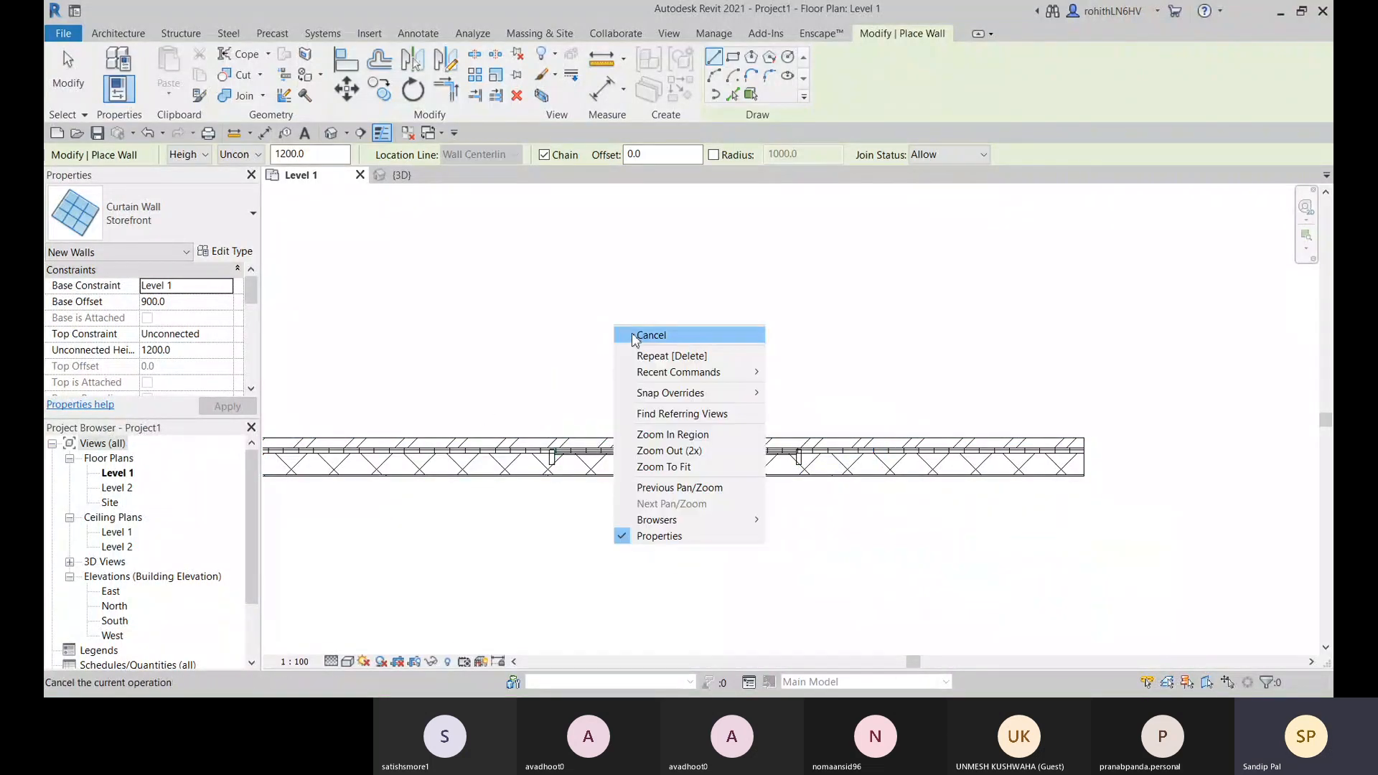
left_click(634, 339)
scroll(558, 464, "up", 2)
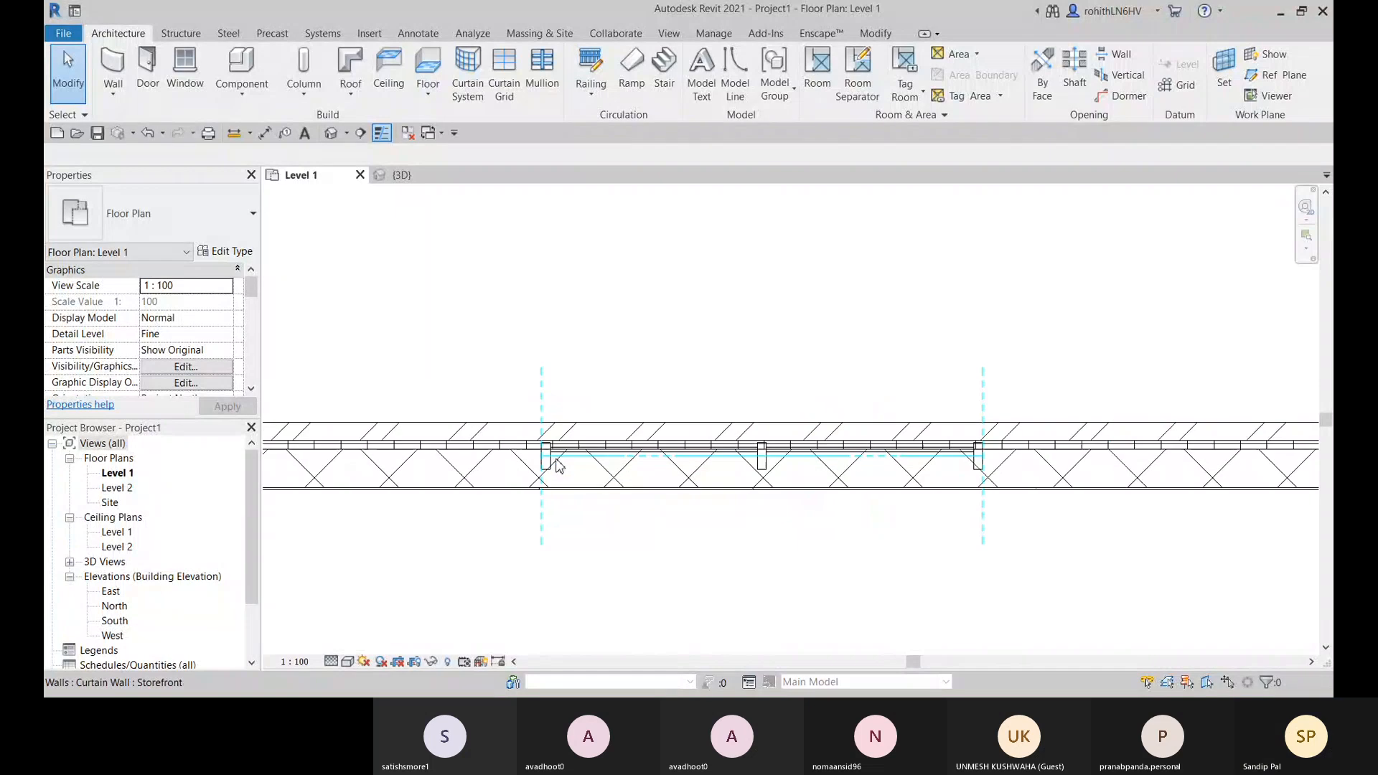
Turn on Automatically Embed for the Storefront curtain wall type in the 3D view, and undo that change
scroll(762, 459, "up", 2)
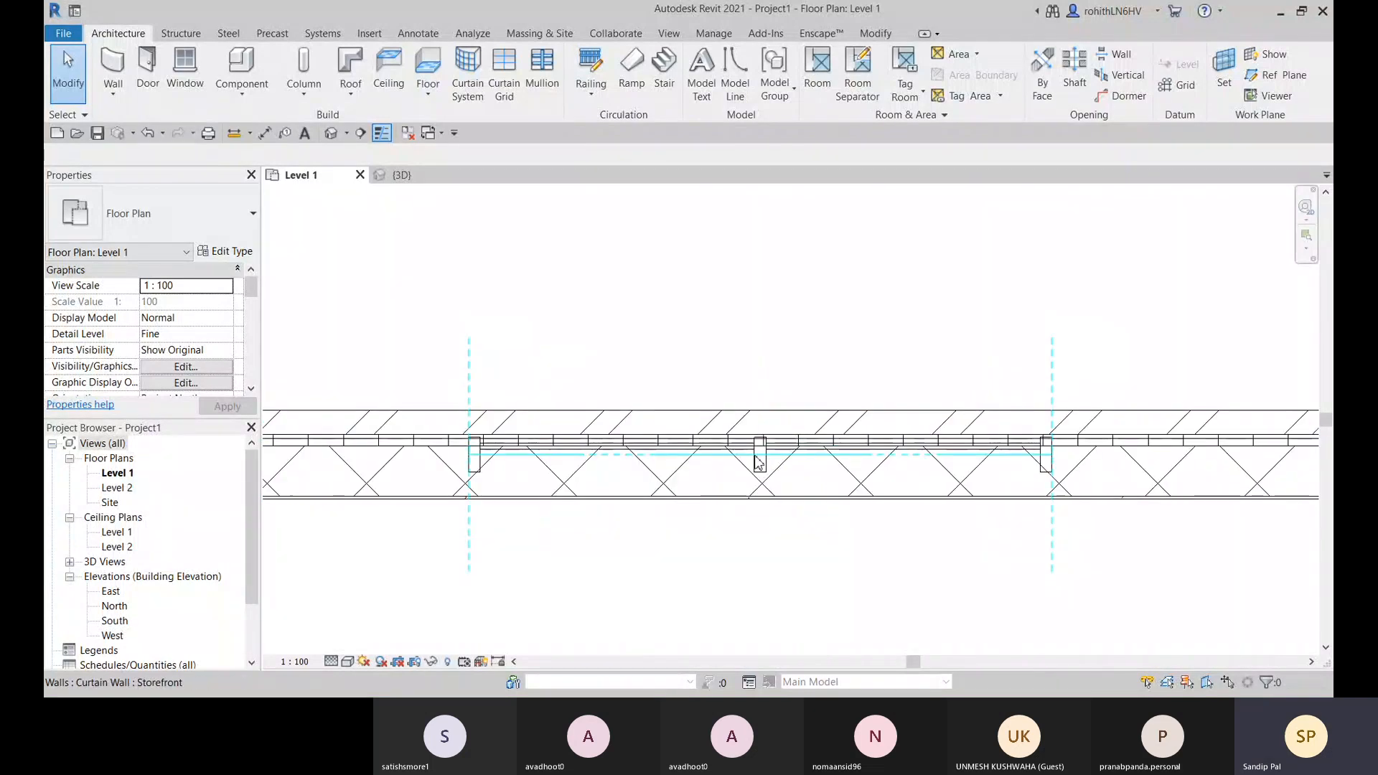
left_click(400, 175)
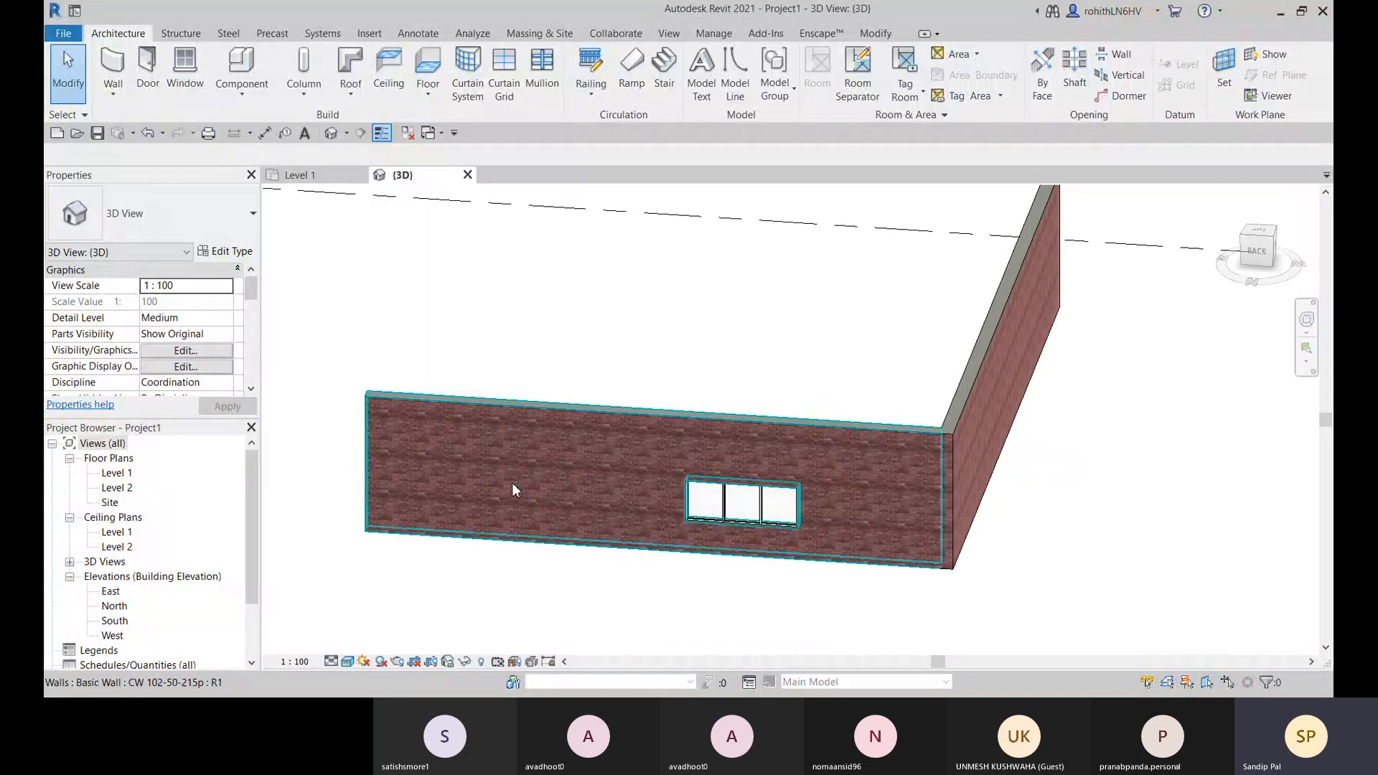
scroll(535, 463, "up", 1)
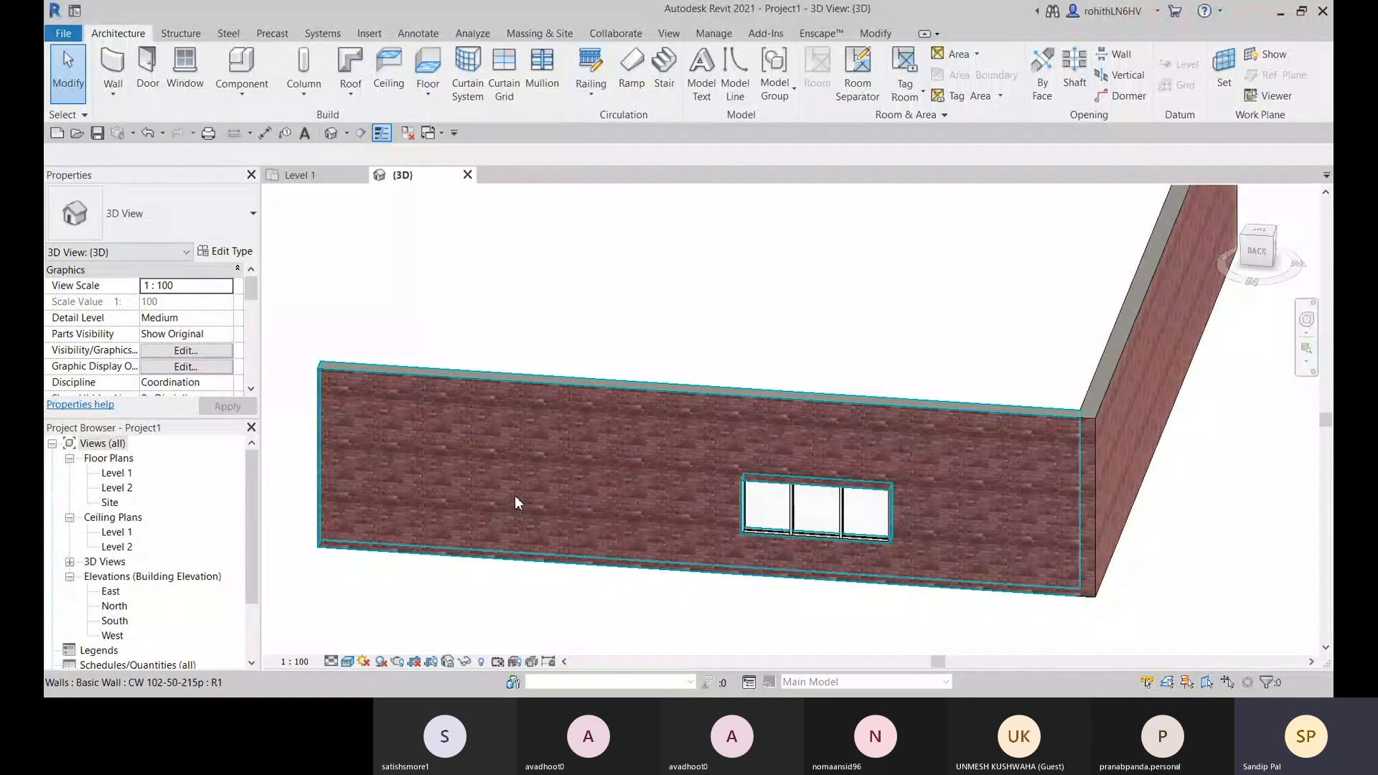
left_click(537, 471)
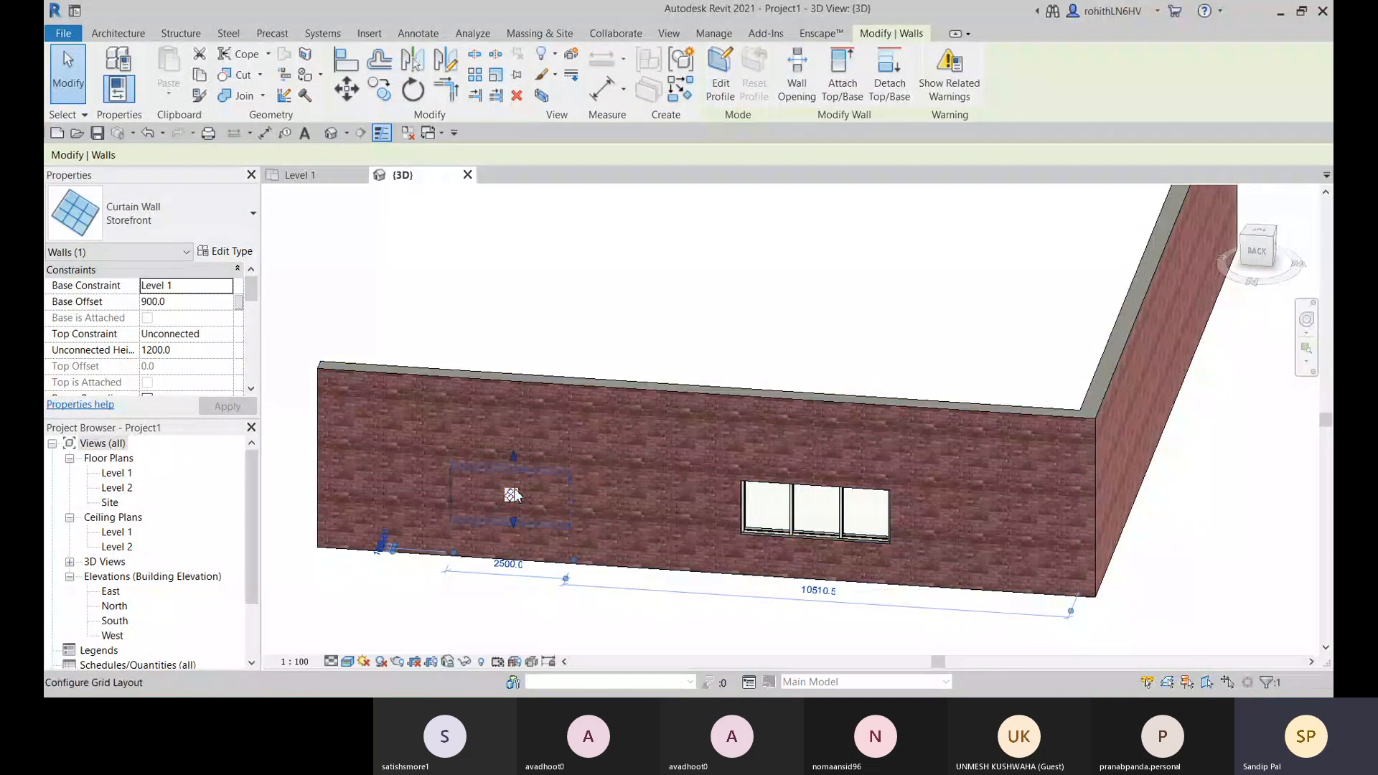
key("Escape")
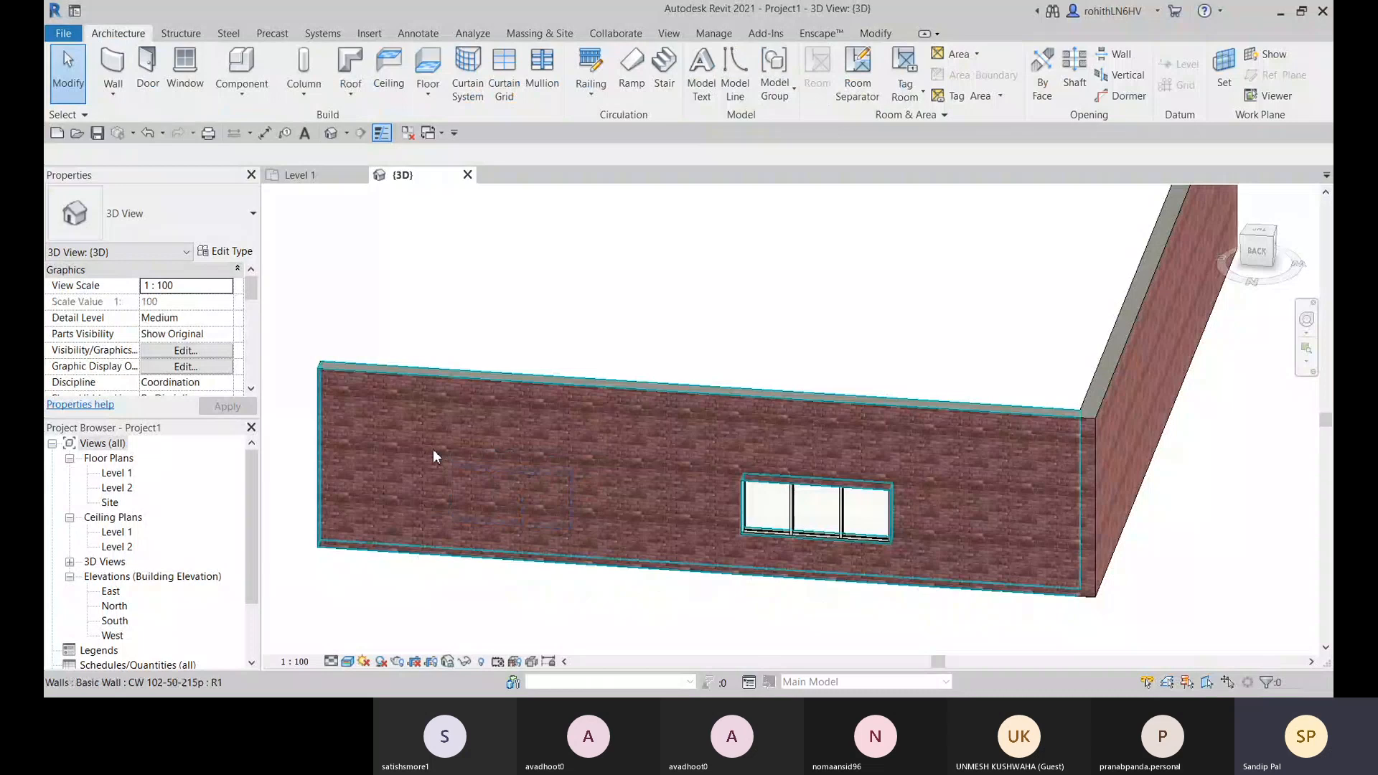
left_click(522, 470)
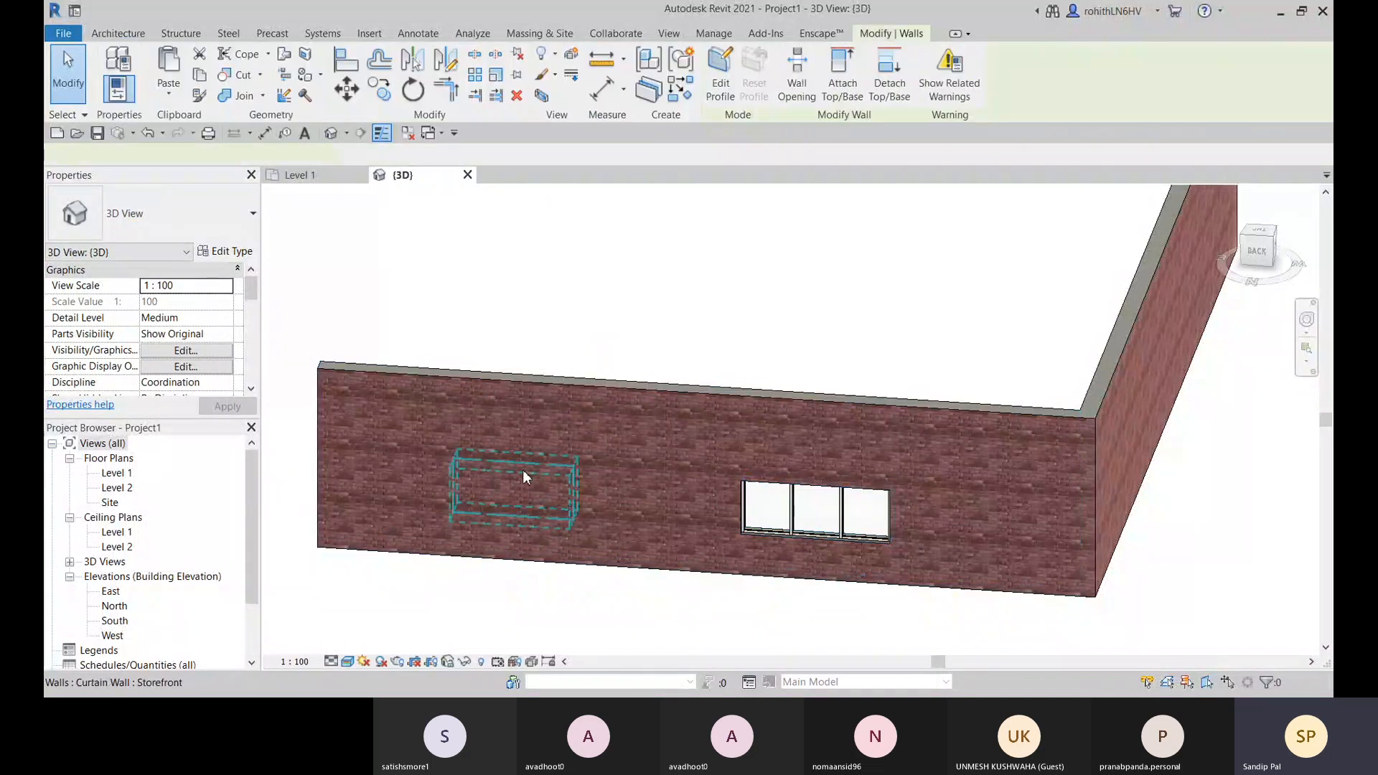
left_click(234, 252)
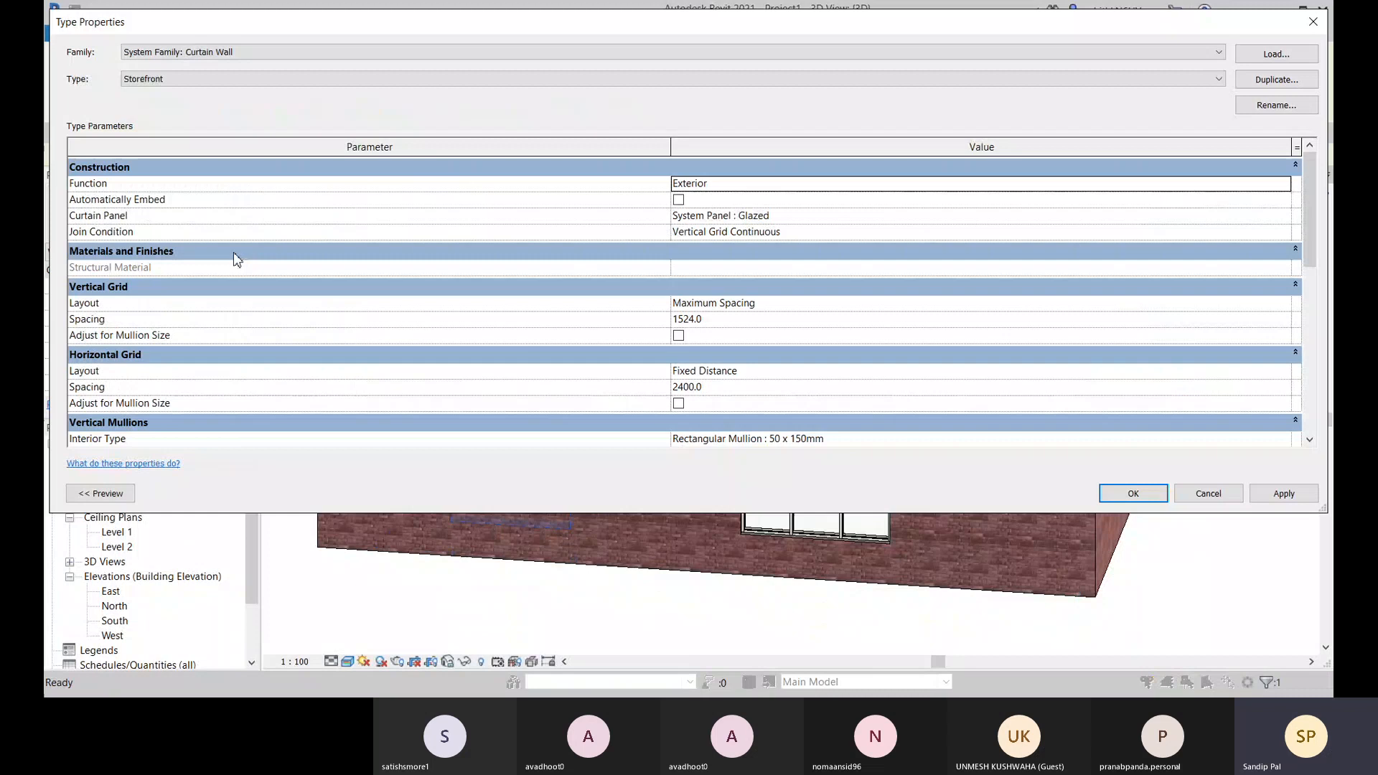
left_click(689, 200)
left_click(1284, 493)
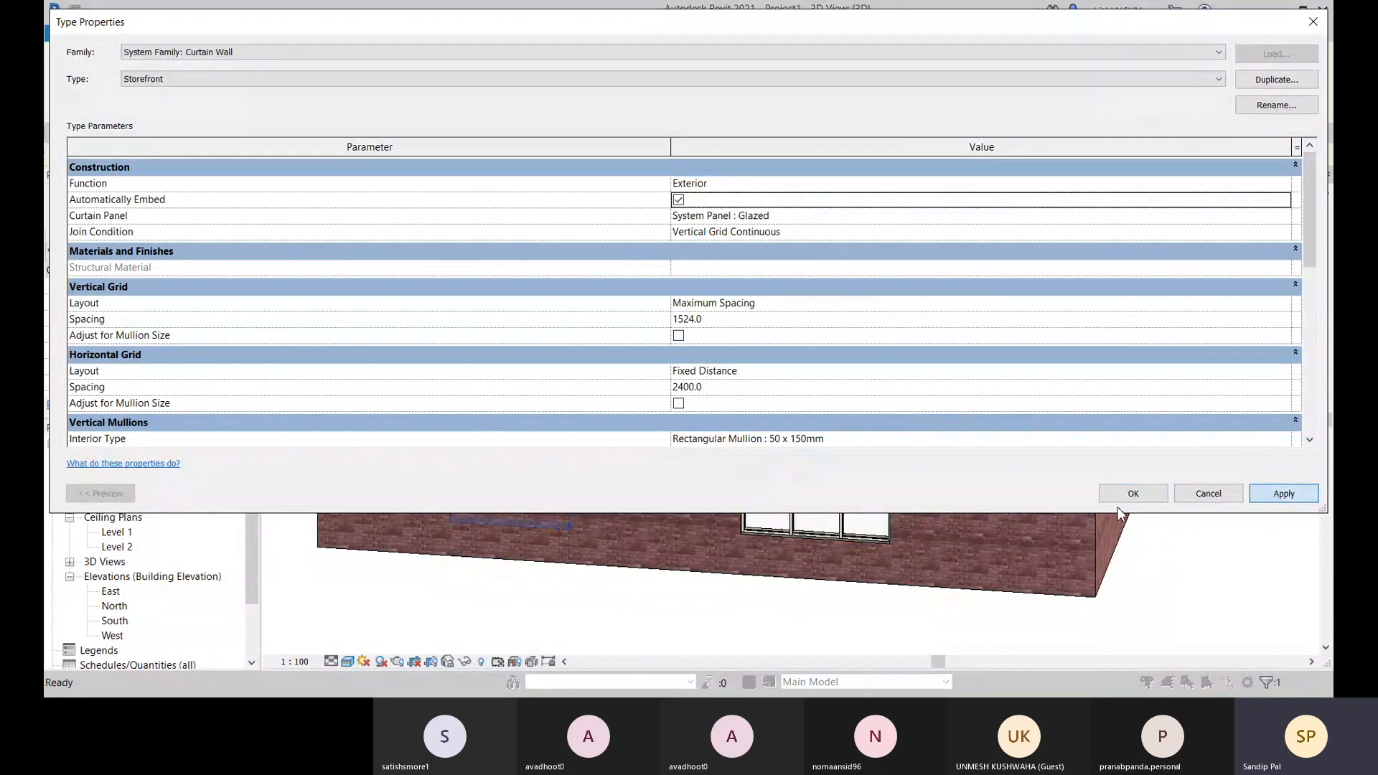
left_click(1133, 493)
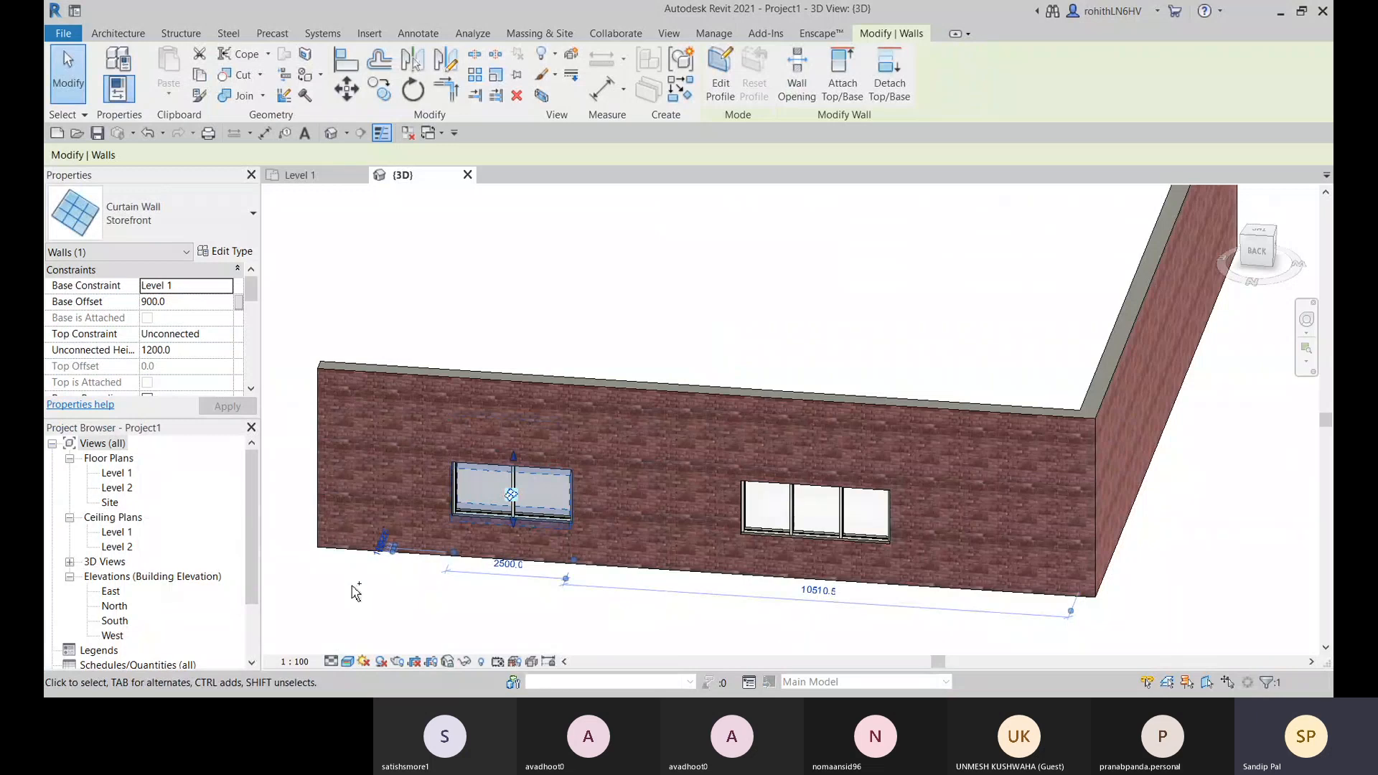
key("Delete")
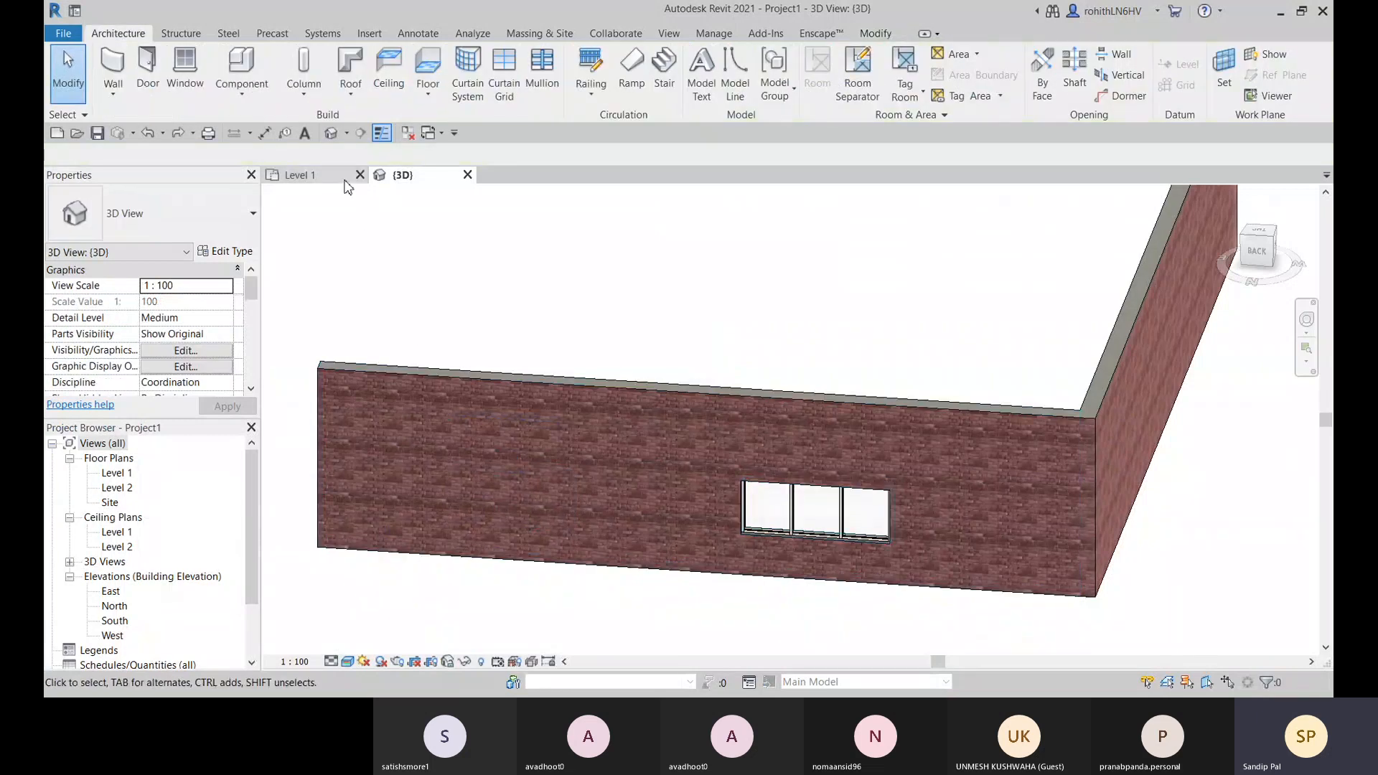
In the Level 1 plan, cut the brick wall with the two-panel storefront curtain wall using Cut Geometry
left_click(323, 177)
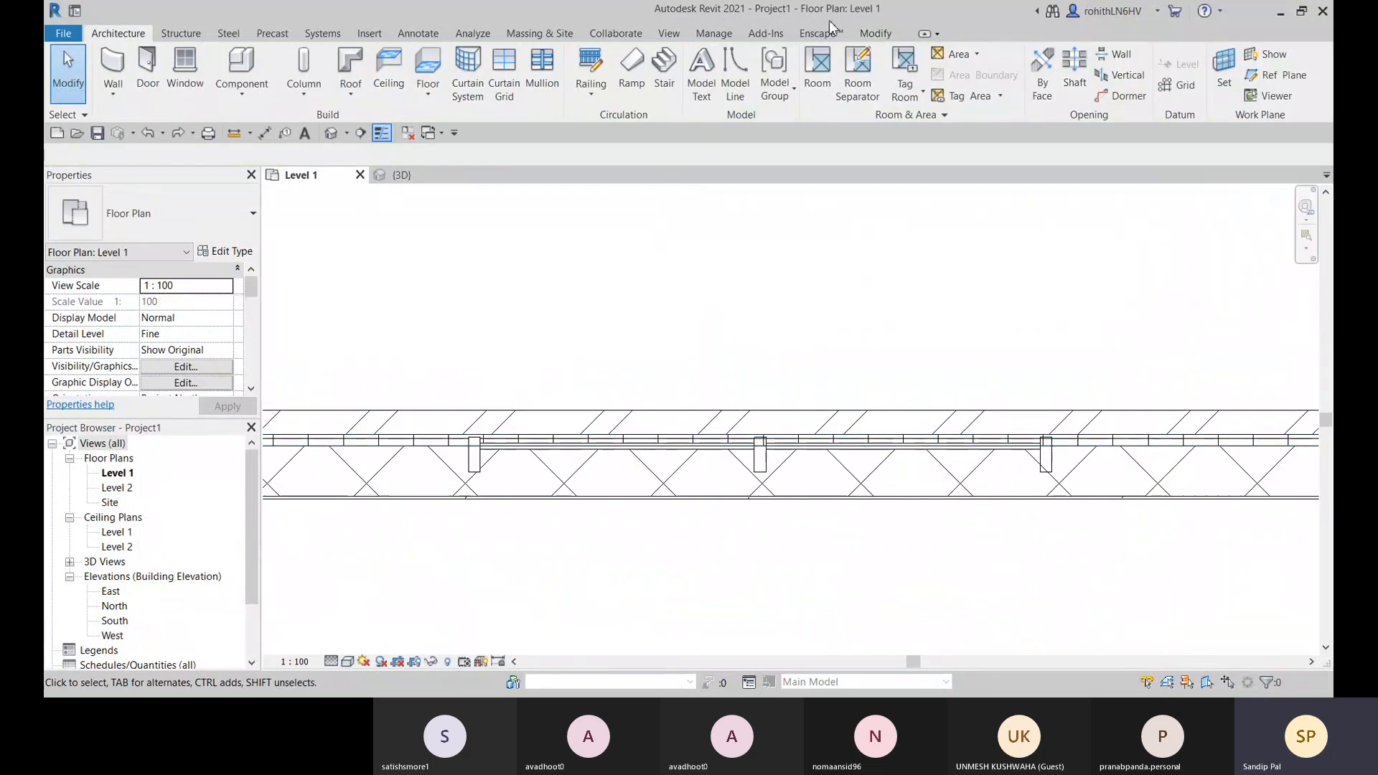
left_click(875, 33)
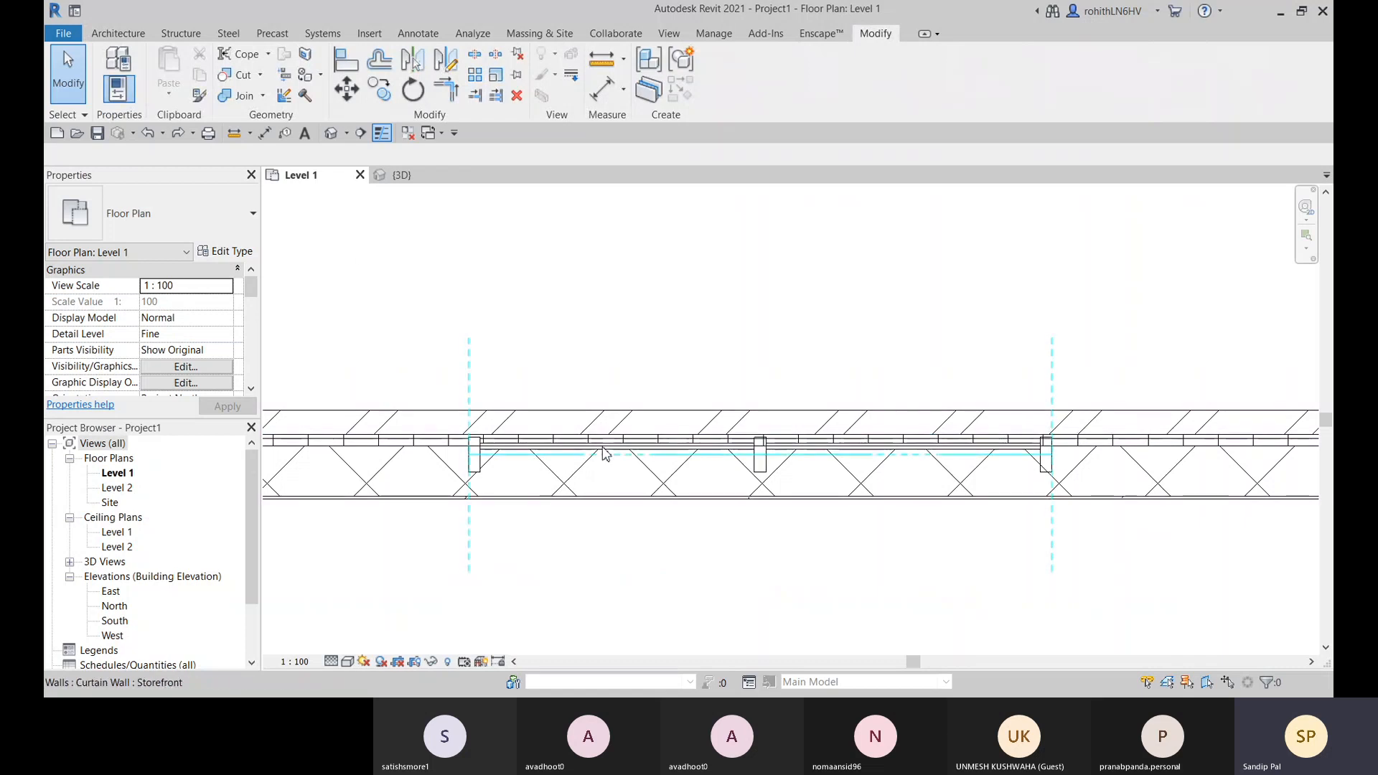
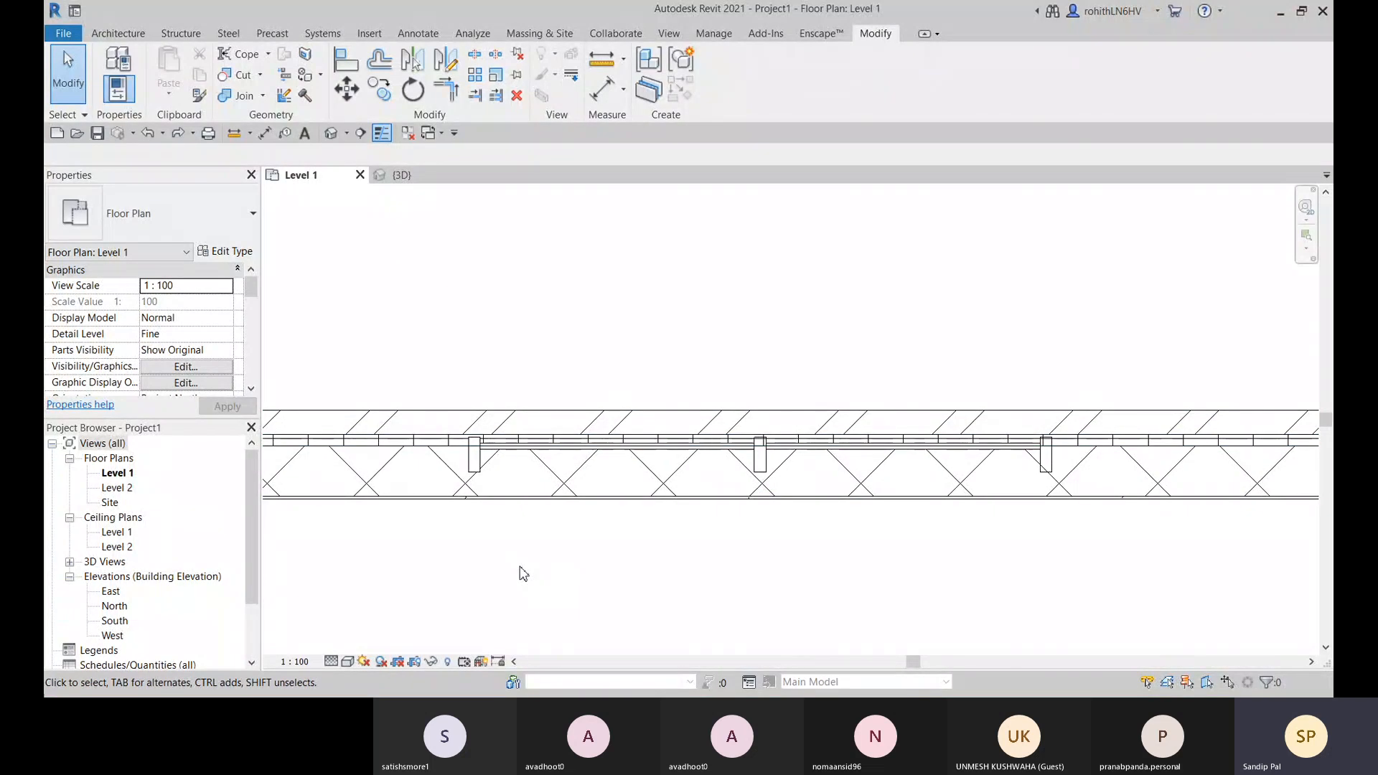
left_click(240, 77)
left_click(435, 409)
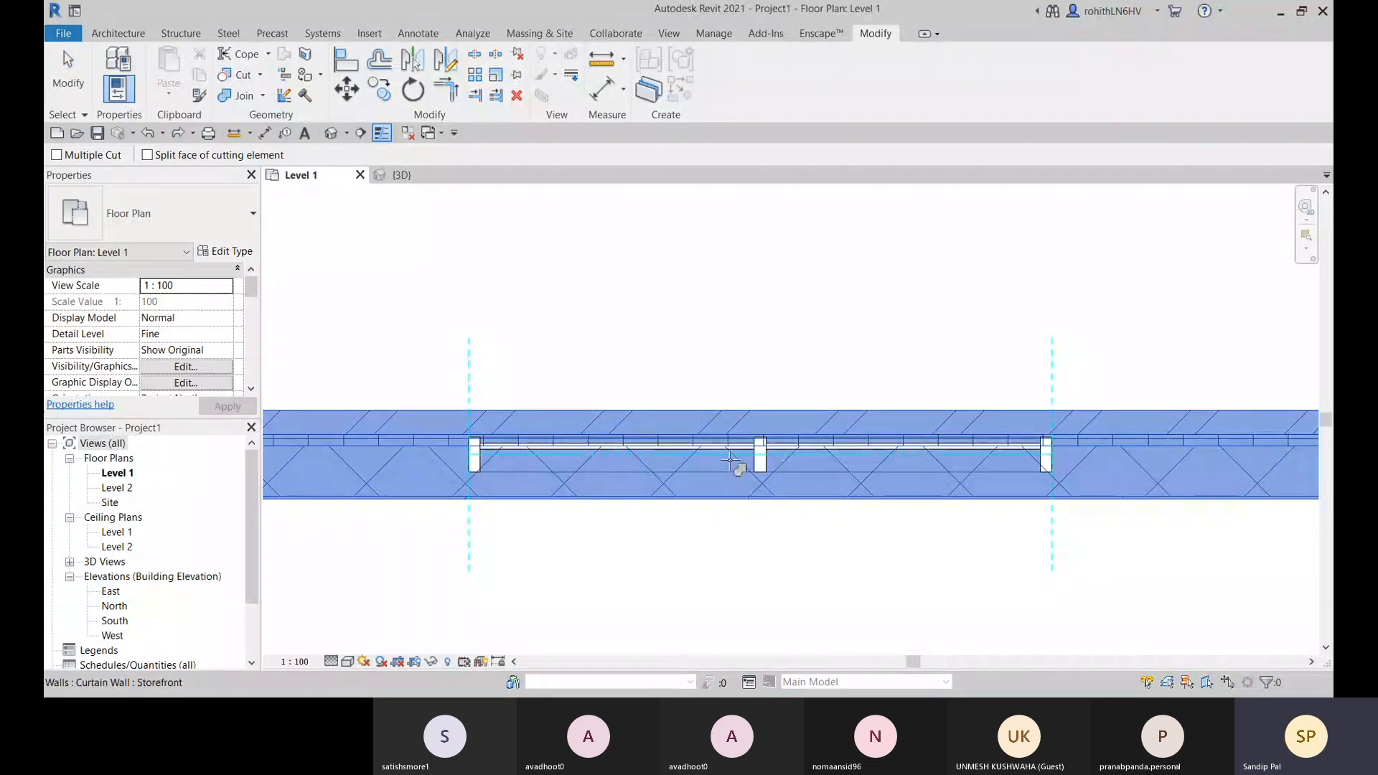
left_click(731, 460)
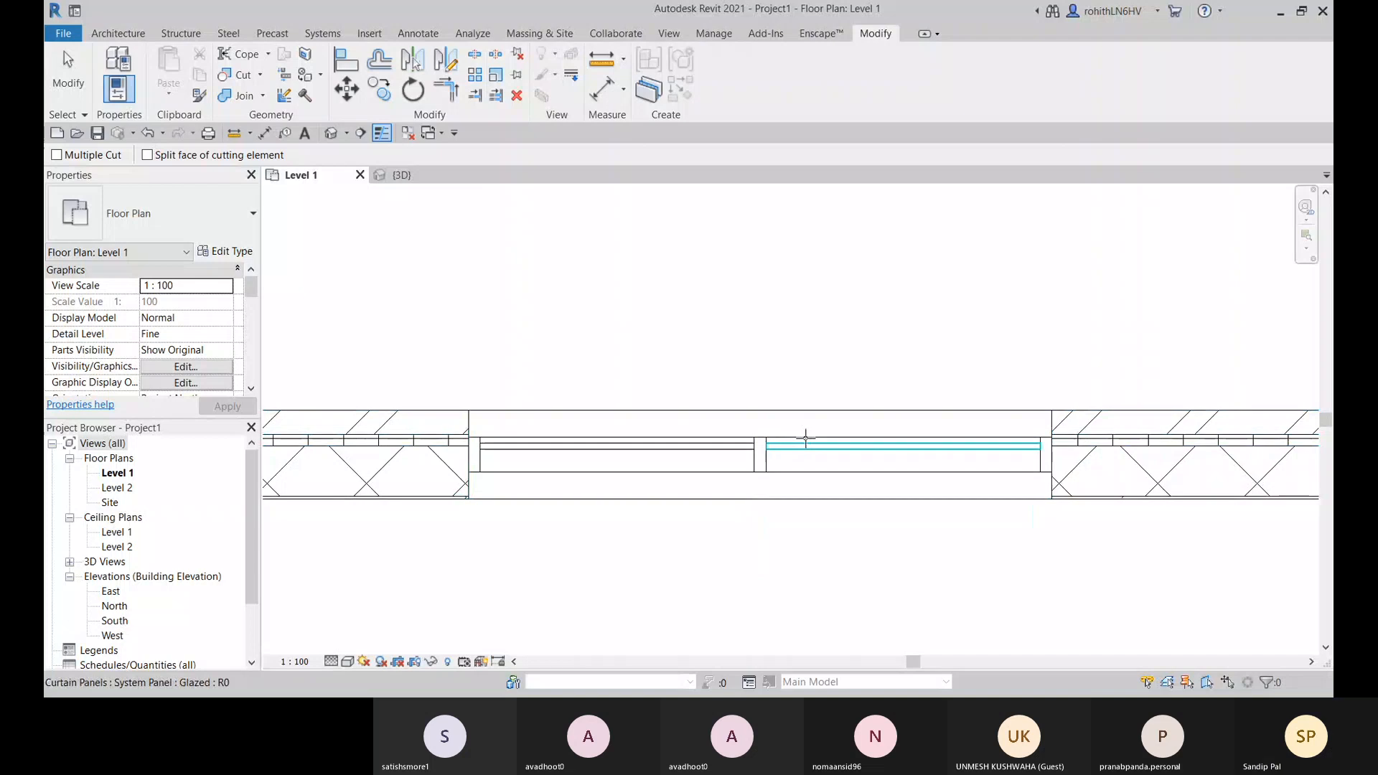
Check the storefront opening in the 3D view, and undo the cut from the Level 1 plan
left_click(402, 177)
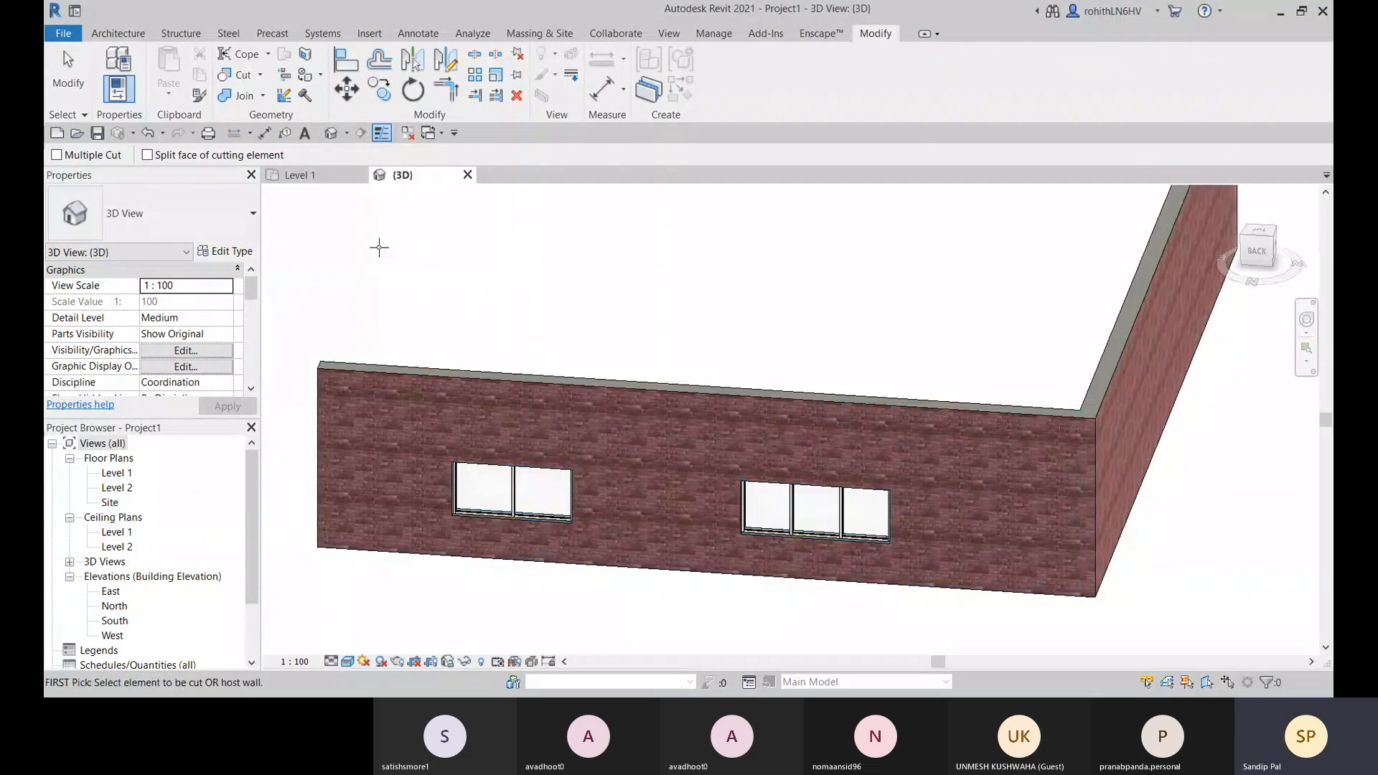
left_click(304, 176)
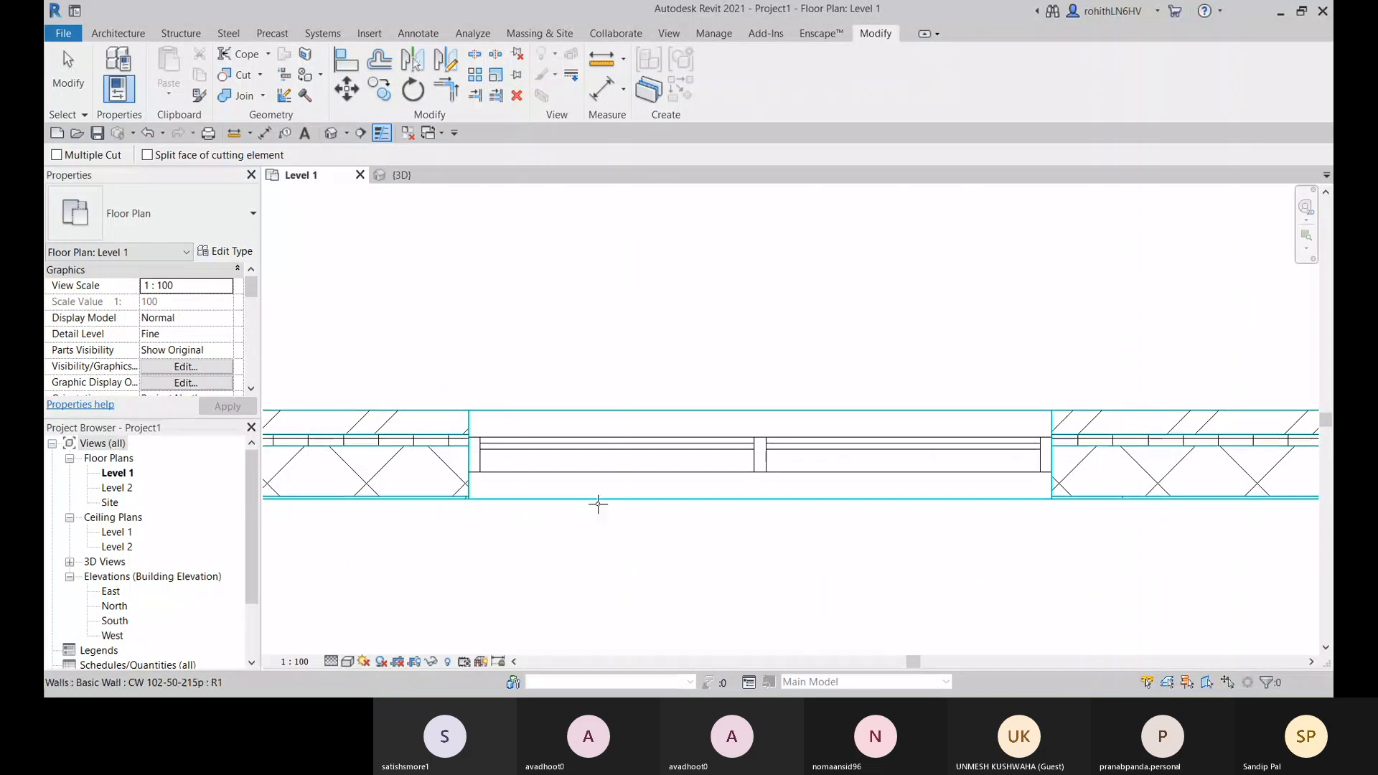
key("ctrl+z")
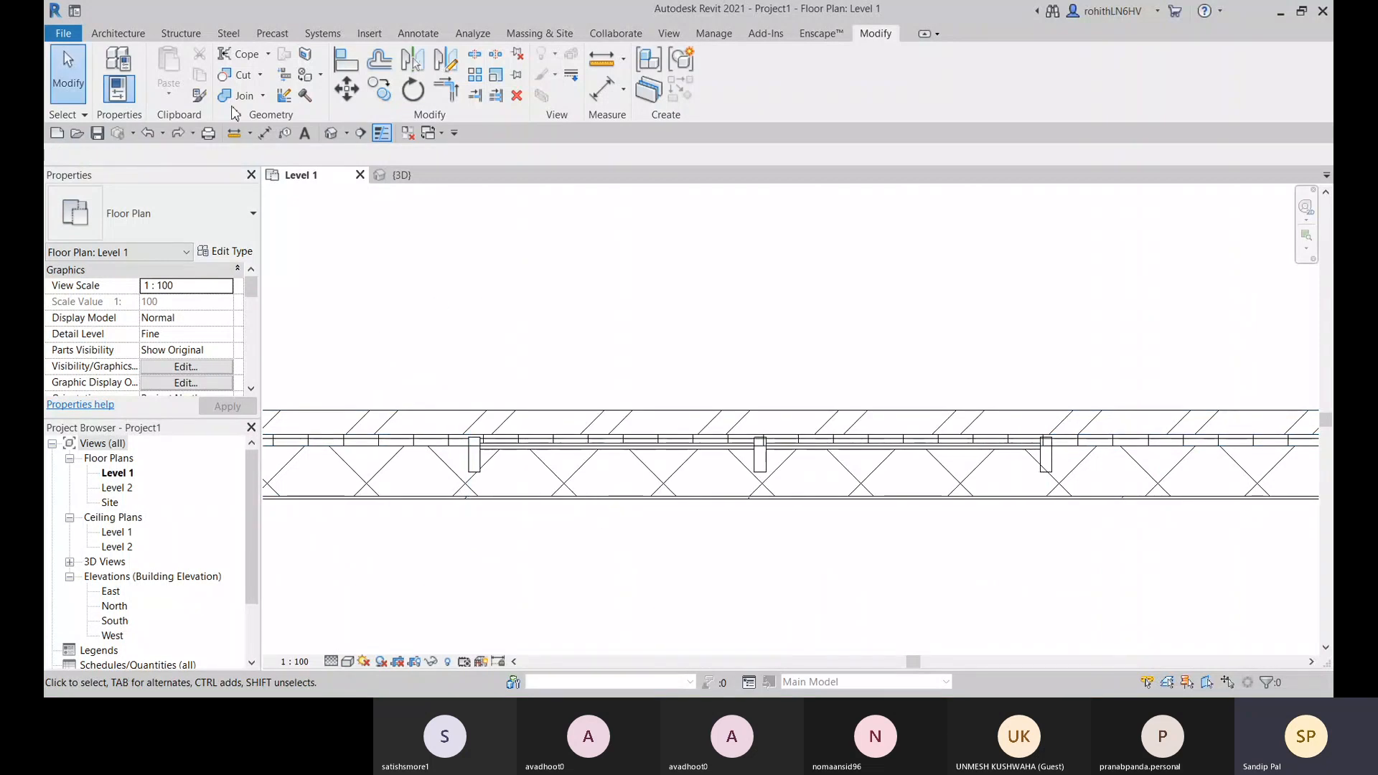
Cut the storefront opening into the brick host wall again with Cut Geometry, and end the command
left_click(233, 75)
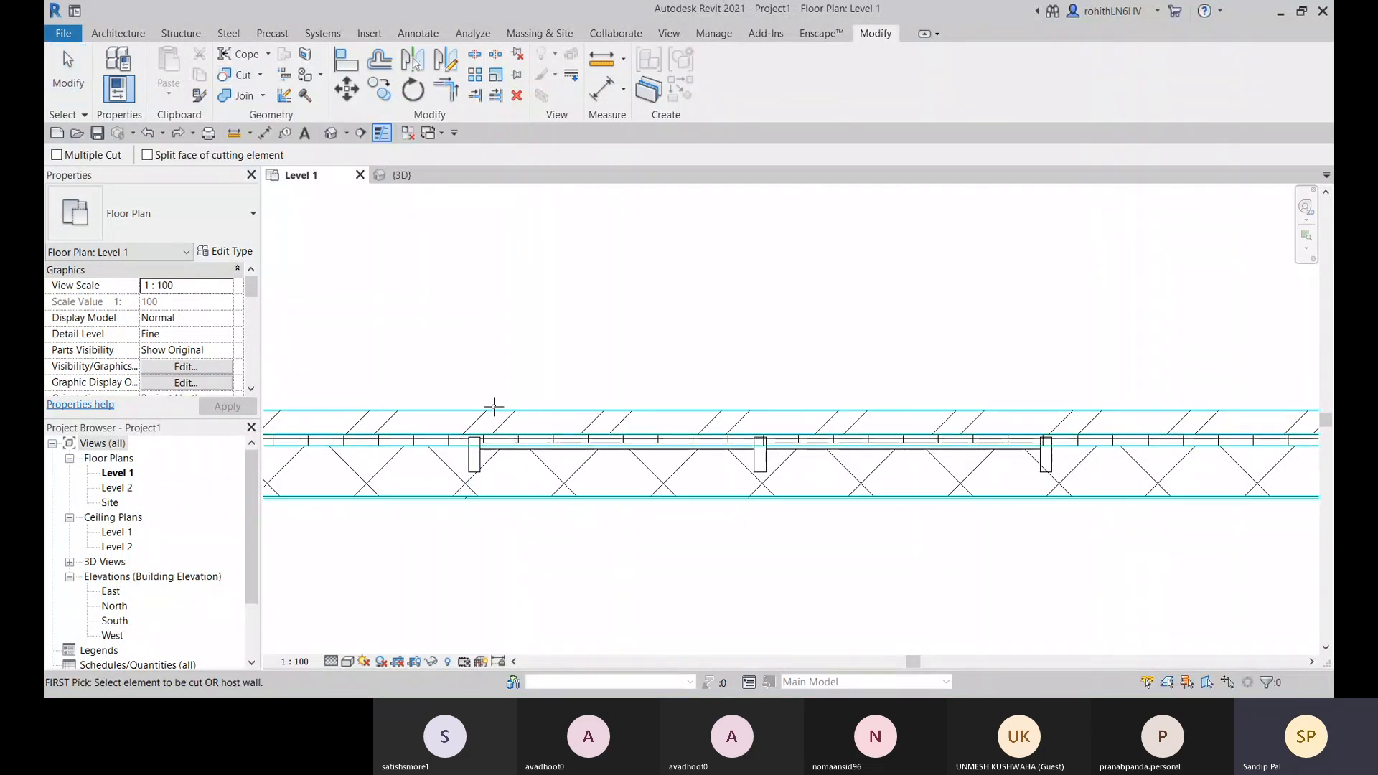
left_click(478, 427)
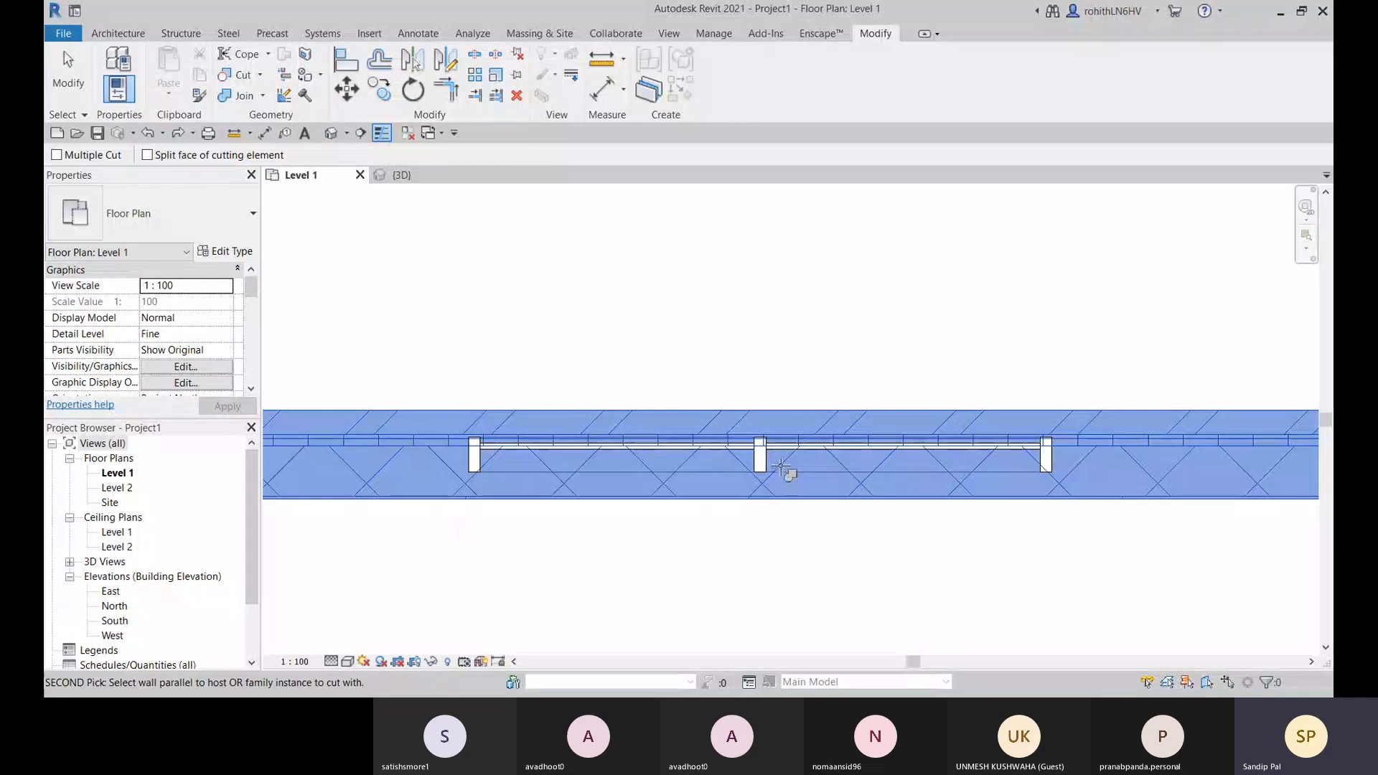
left_click(766, 455)
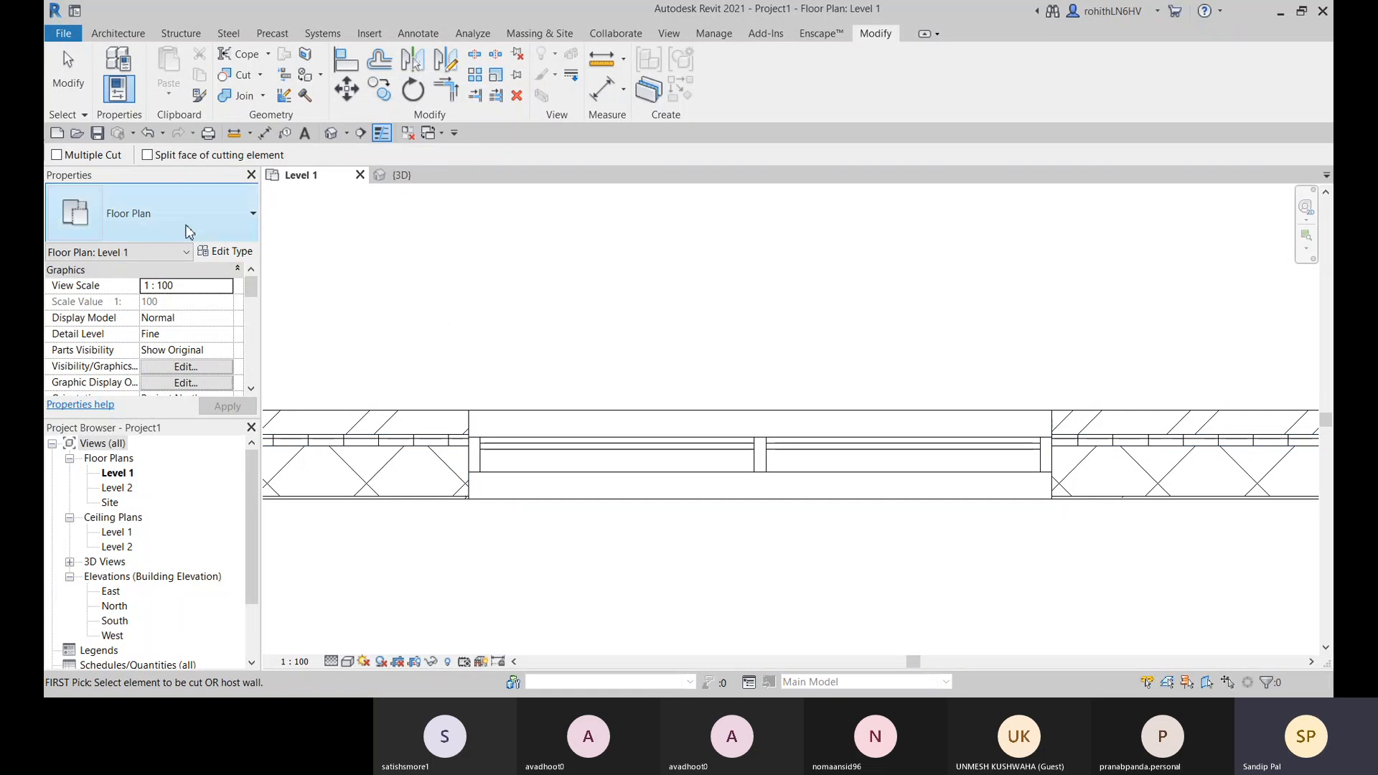
left_click(66, 78)
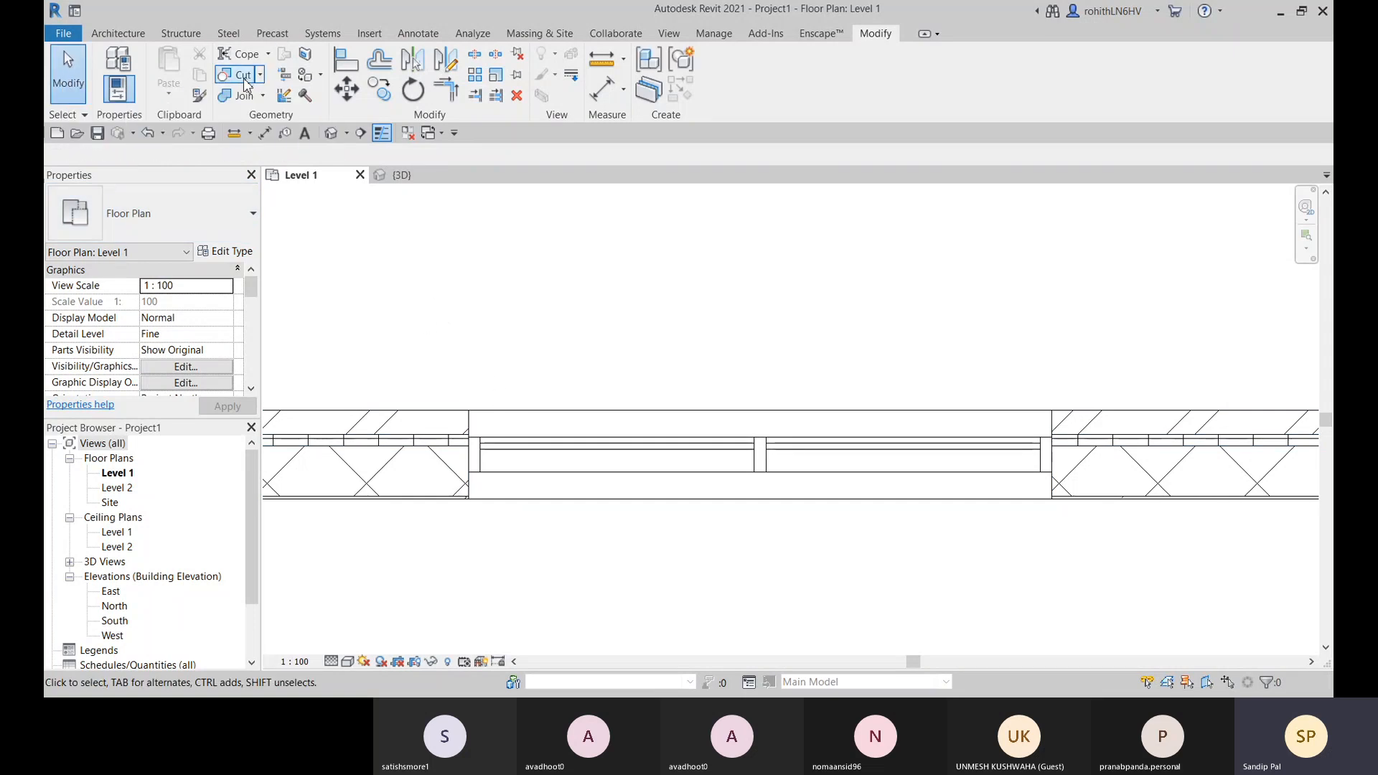
Set the Level 1 plan's visual style to Realistic and examine the wall layers at the opening's edge
scroll(584, 385, "down", 5)
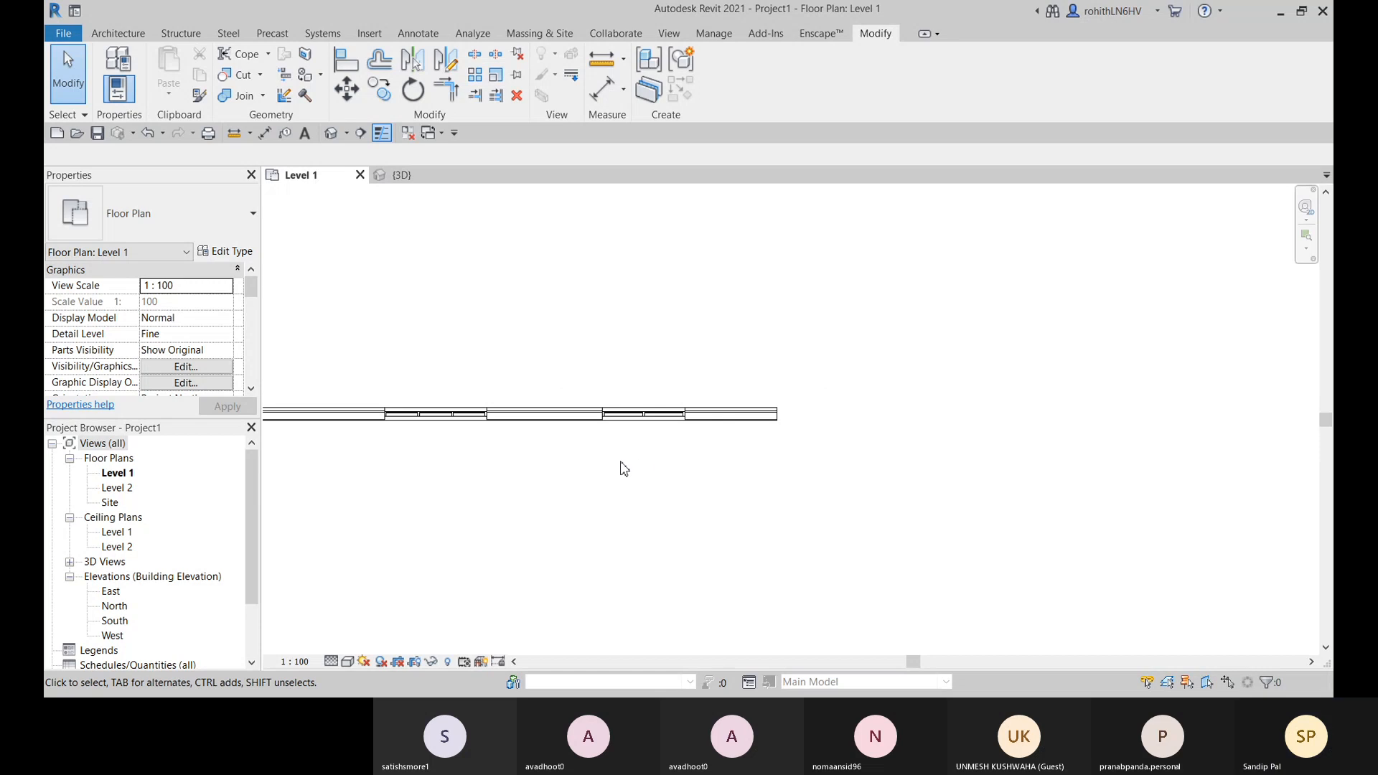
scroll(701, 424, "up", 5)
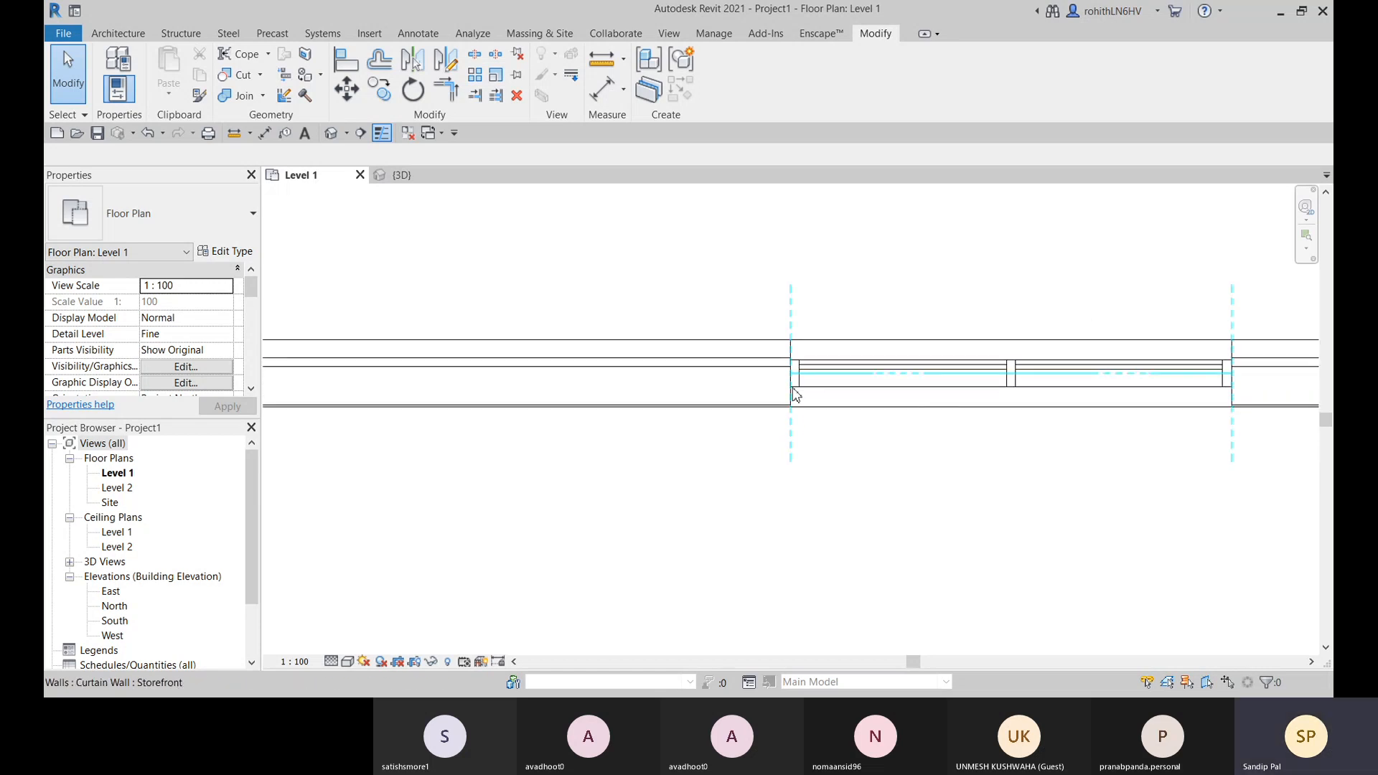
scroll(721, 436, "up", 3)
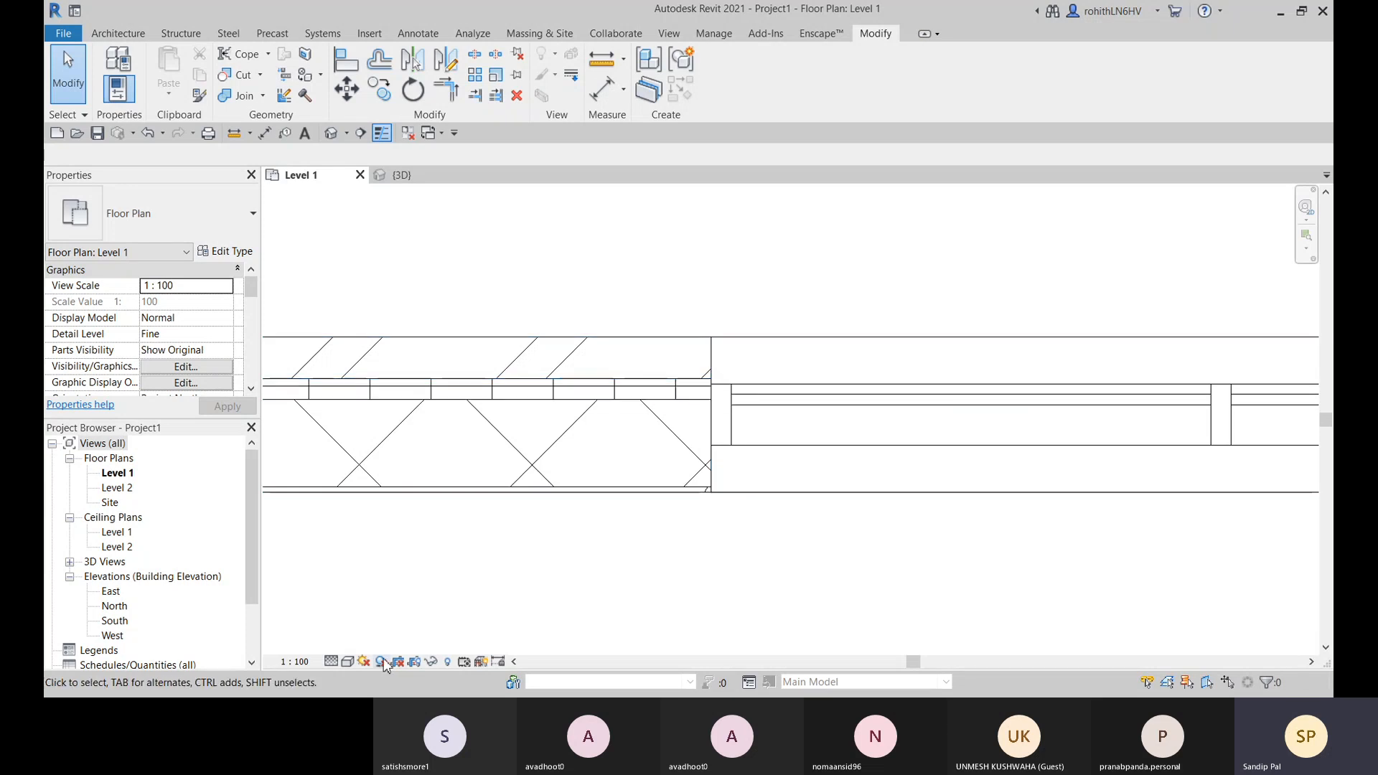
left_click(348, 662)
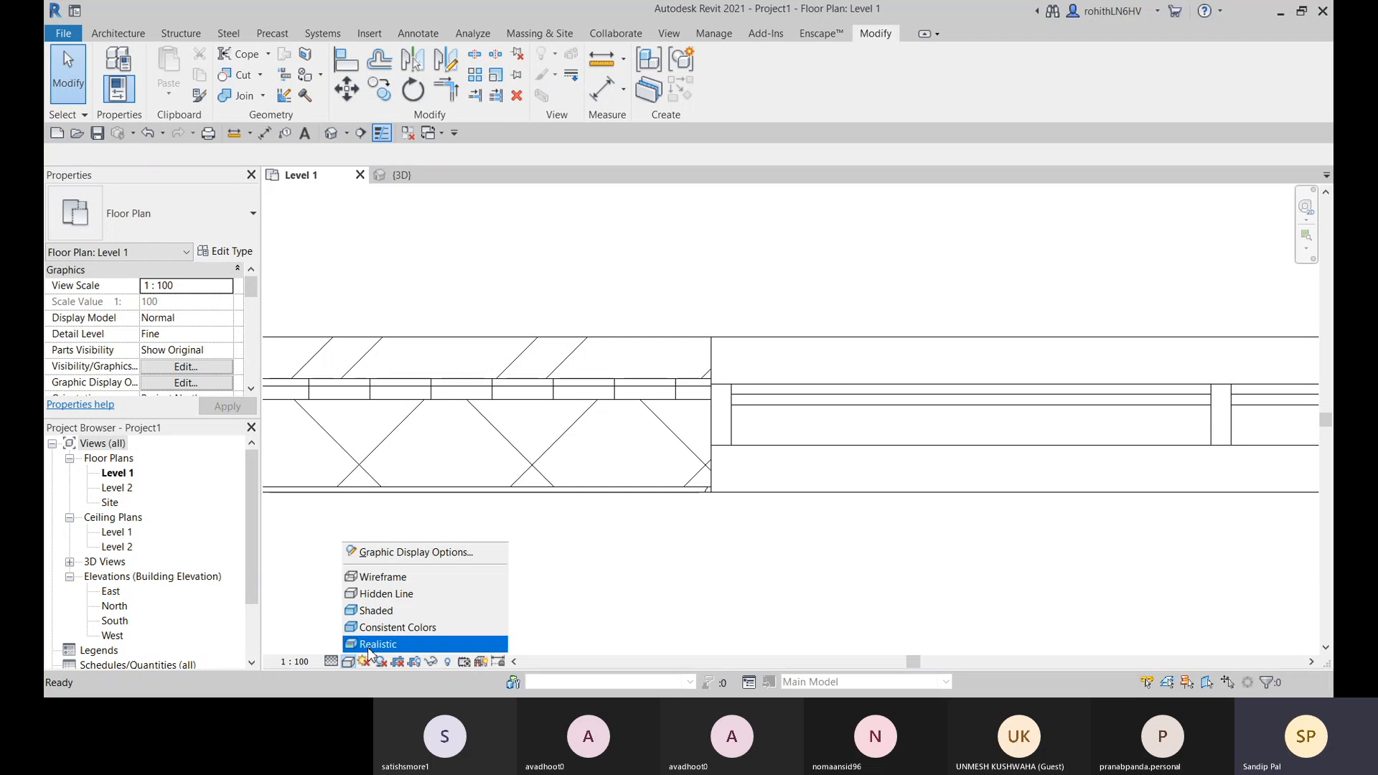
left_click(376, 644)
scroll(688, 377, "up", 3)
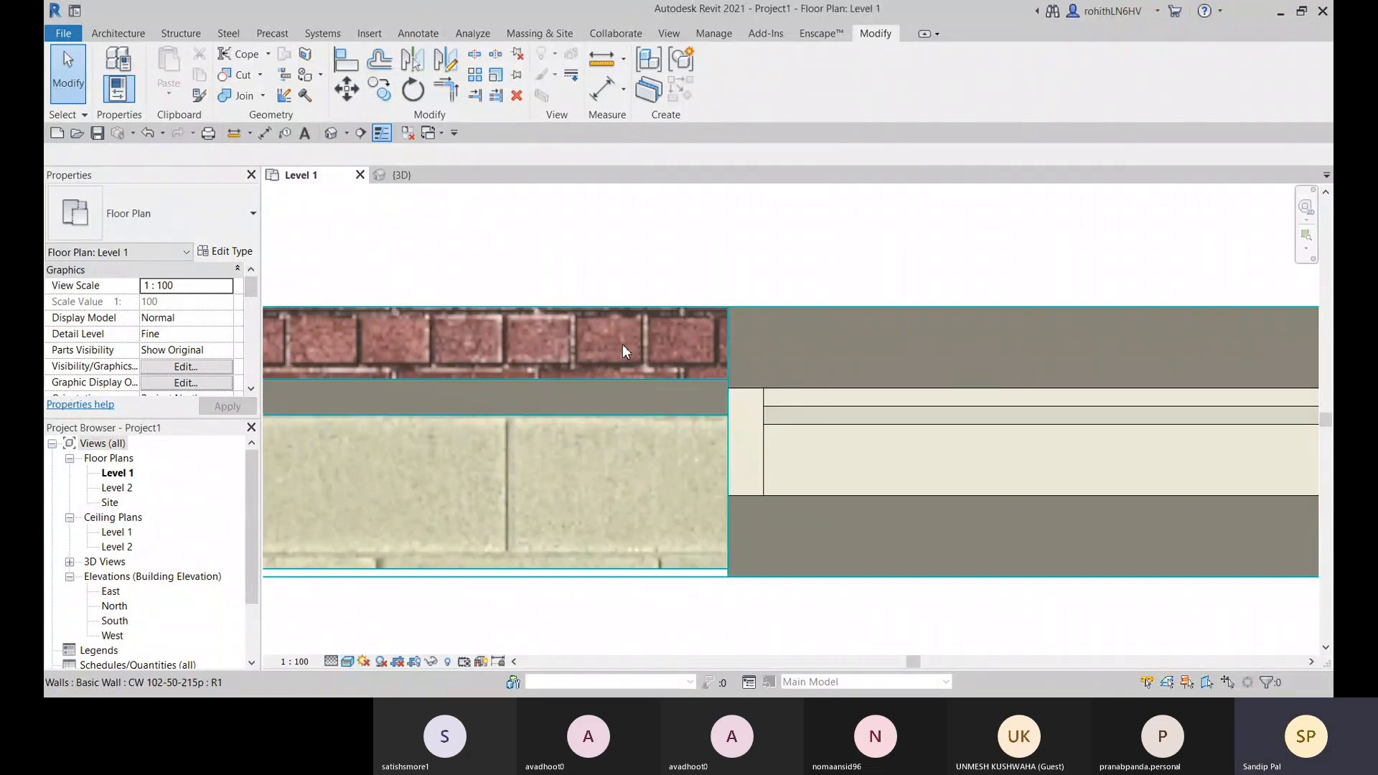
scroll(527, 467, "down", 2)
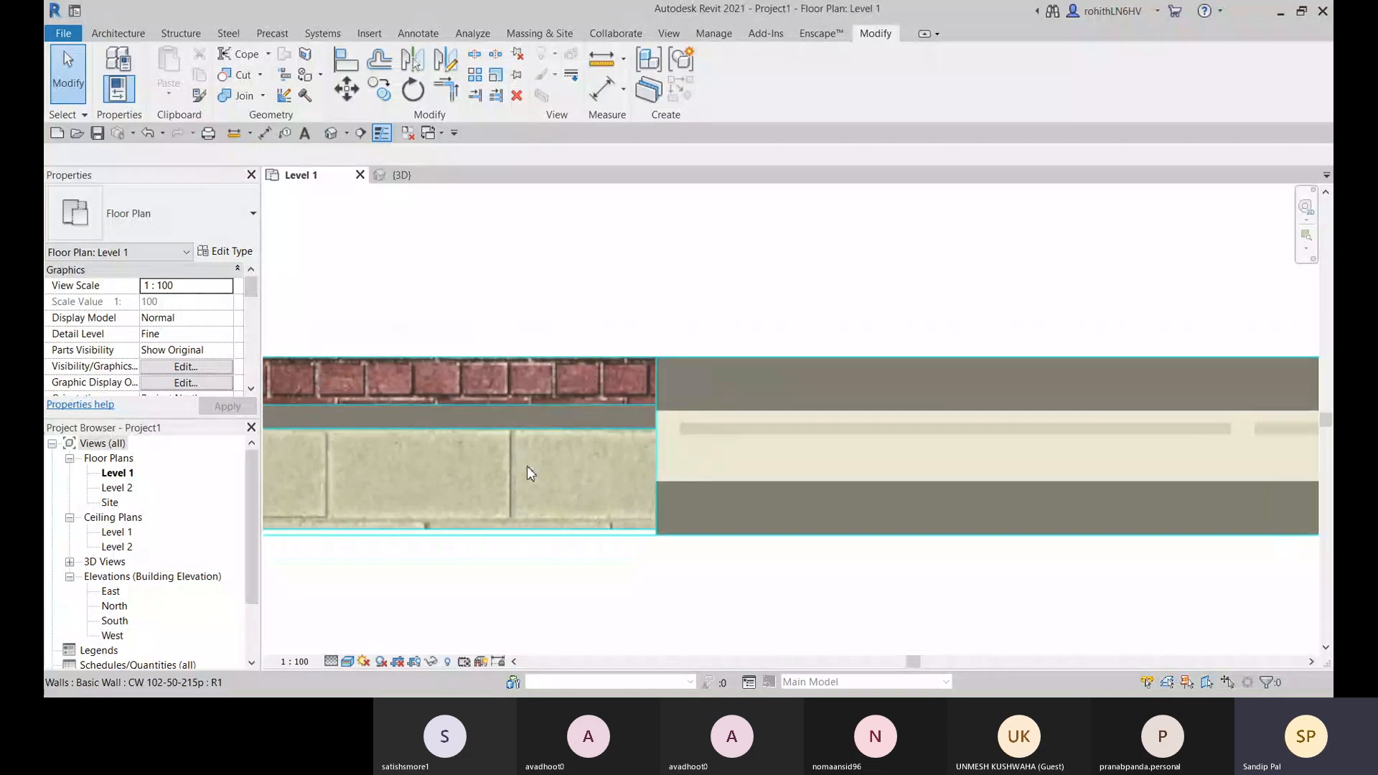
scroll(545, 425, "down", 2)
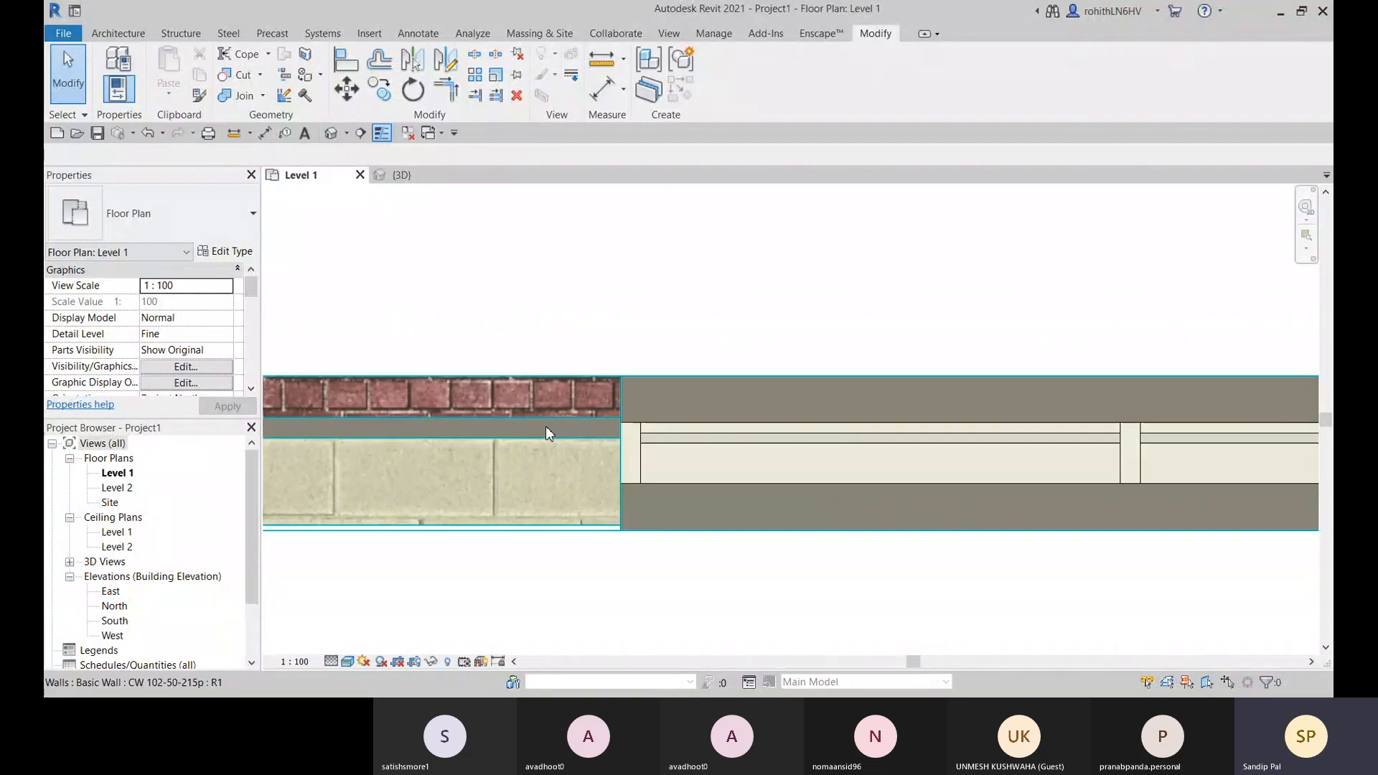
Set the default wrapping at ends to Interior in the structure of wall type CW 102-50-215p, and apply it
left_click(462, 391)
left_click(224, 253)
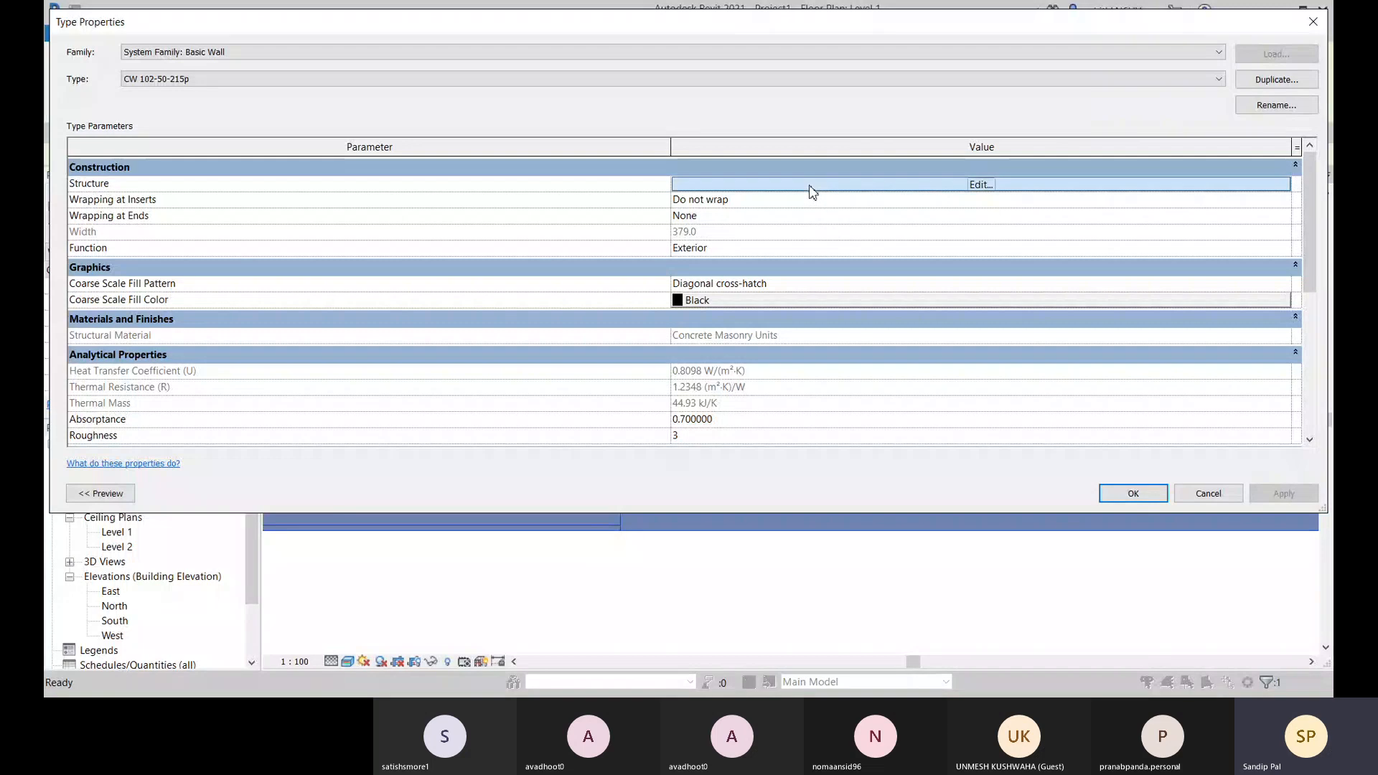
left_click(813, 187)
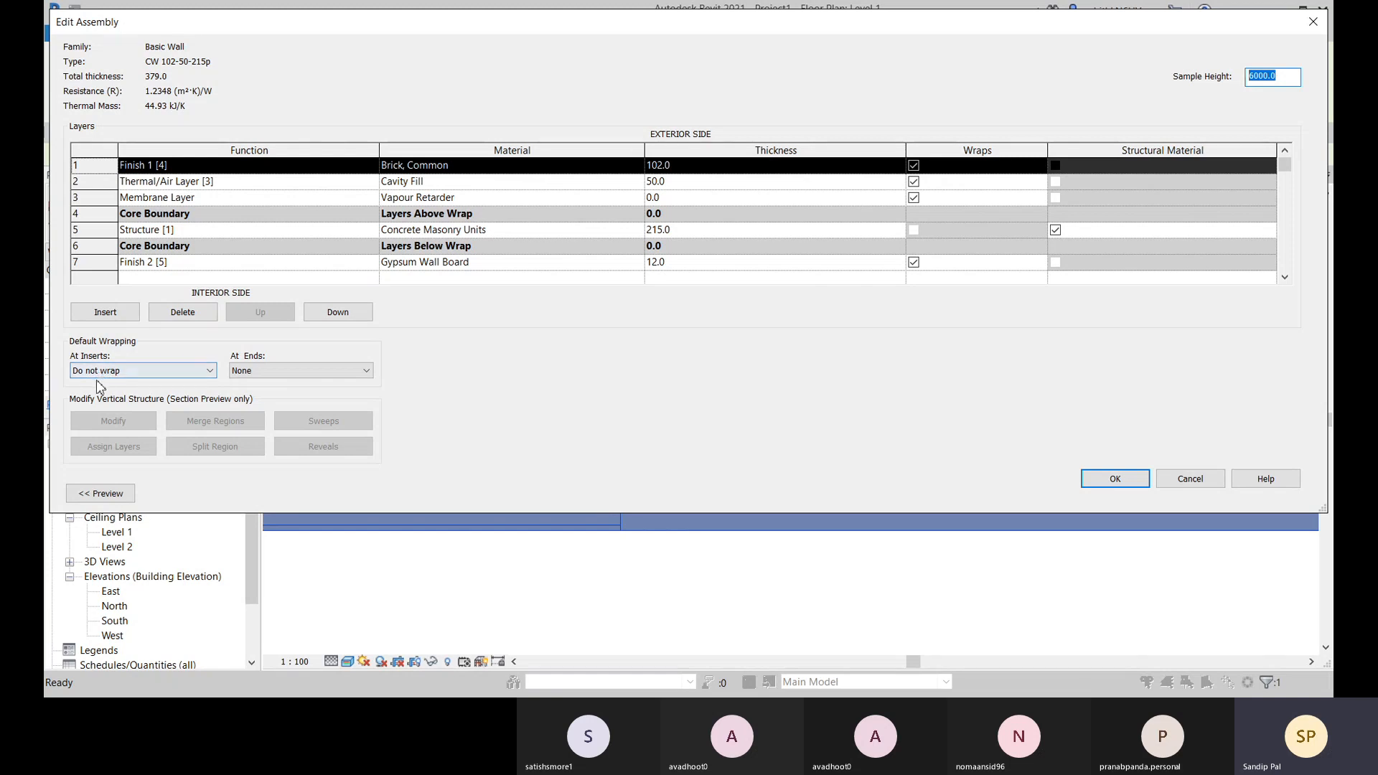
left_click(260, 372)
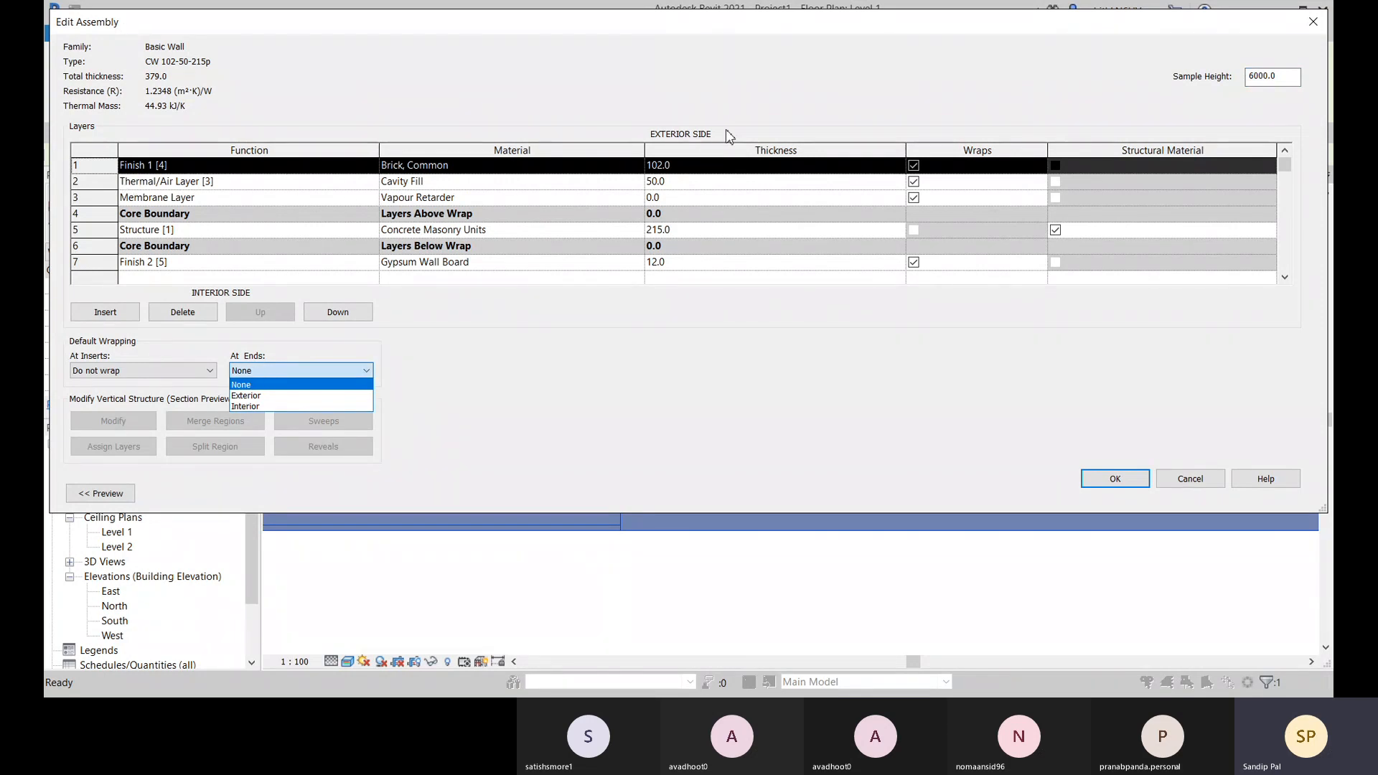
left_click(250, 407)
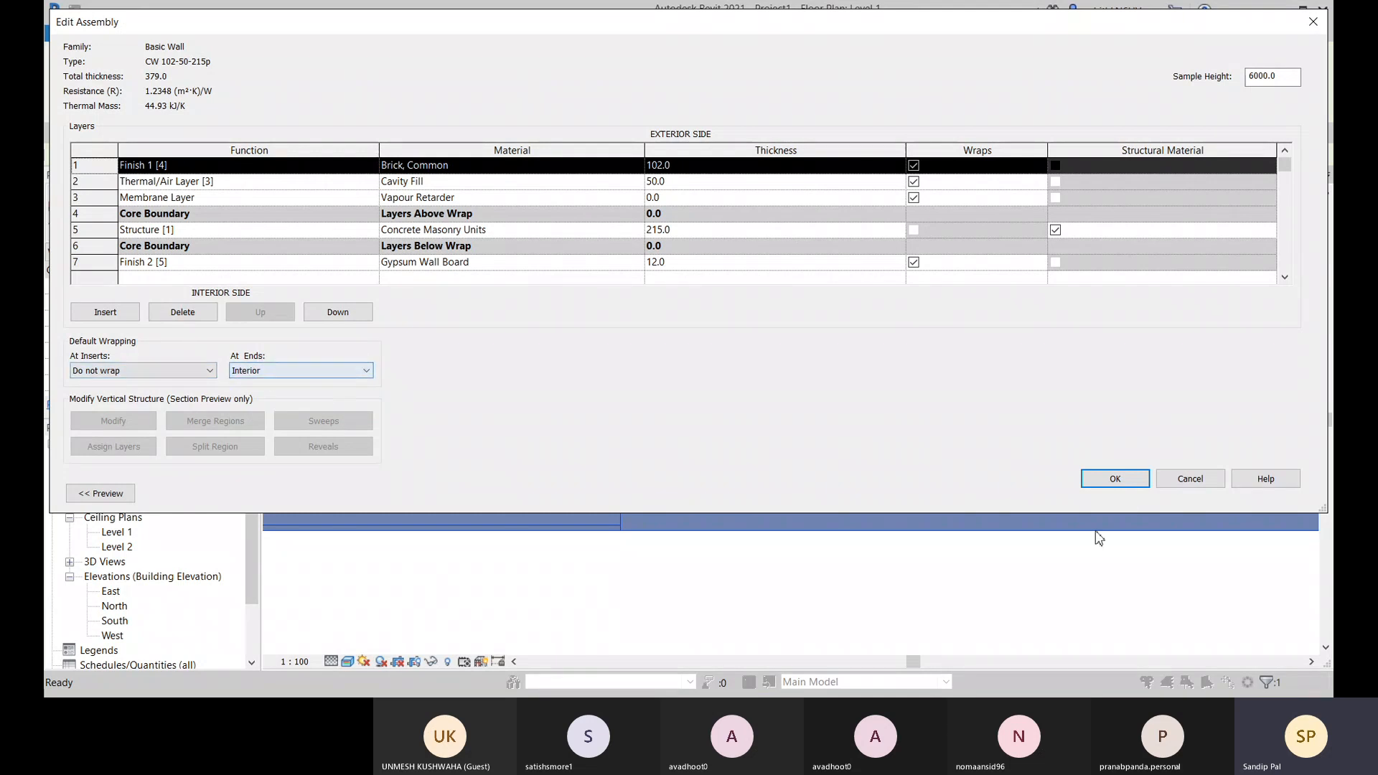
left_click(1136, 485)
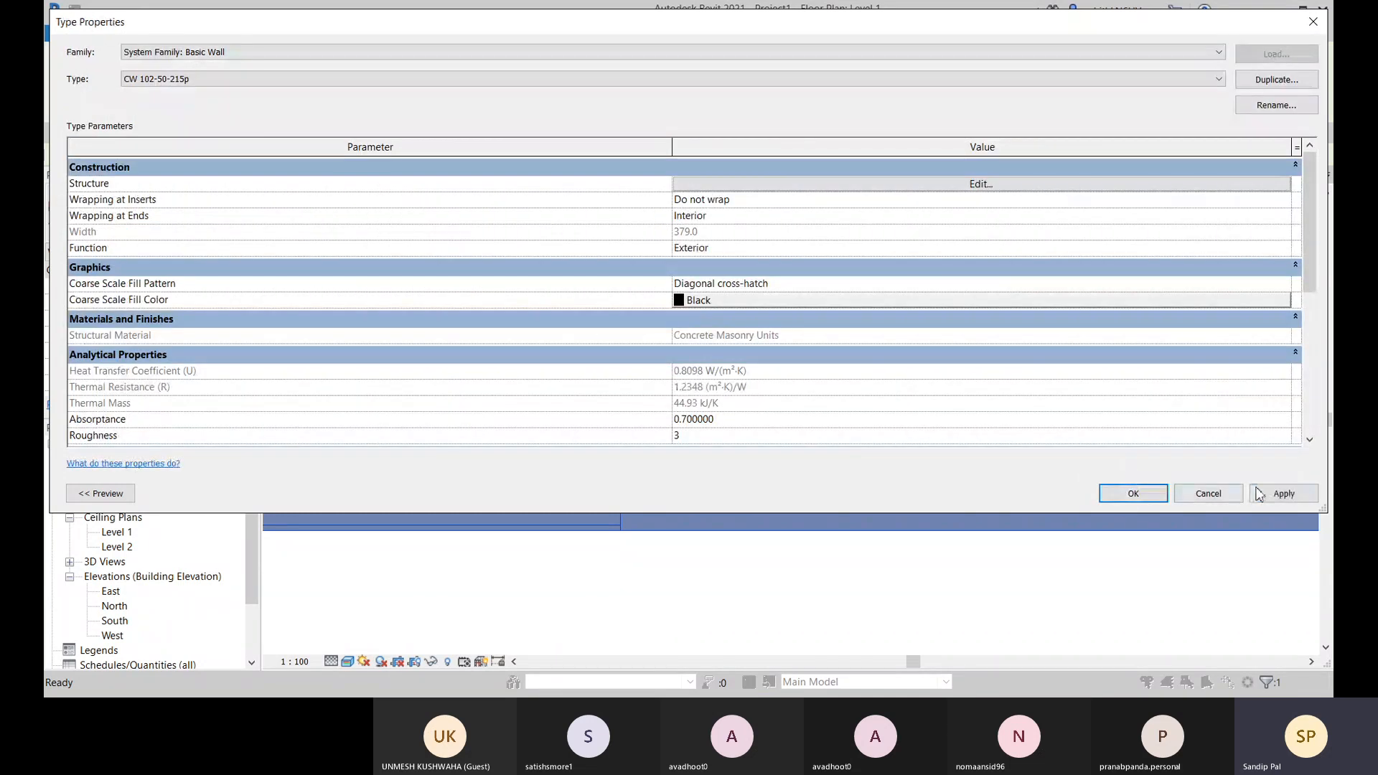
left_click(1258, 493)
left_click(1142, 495)
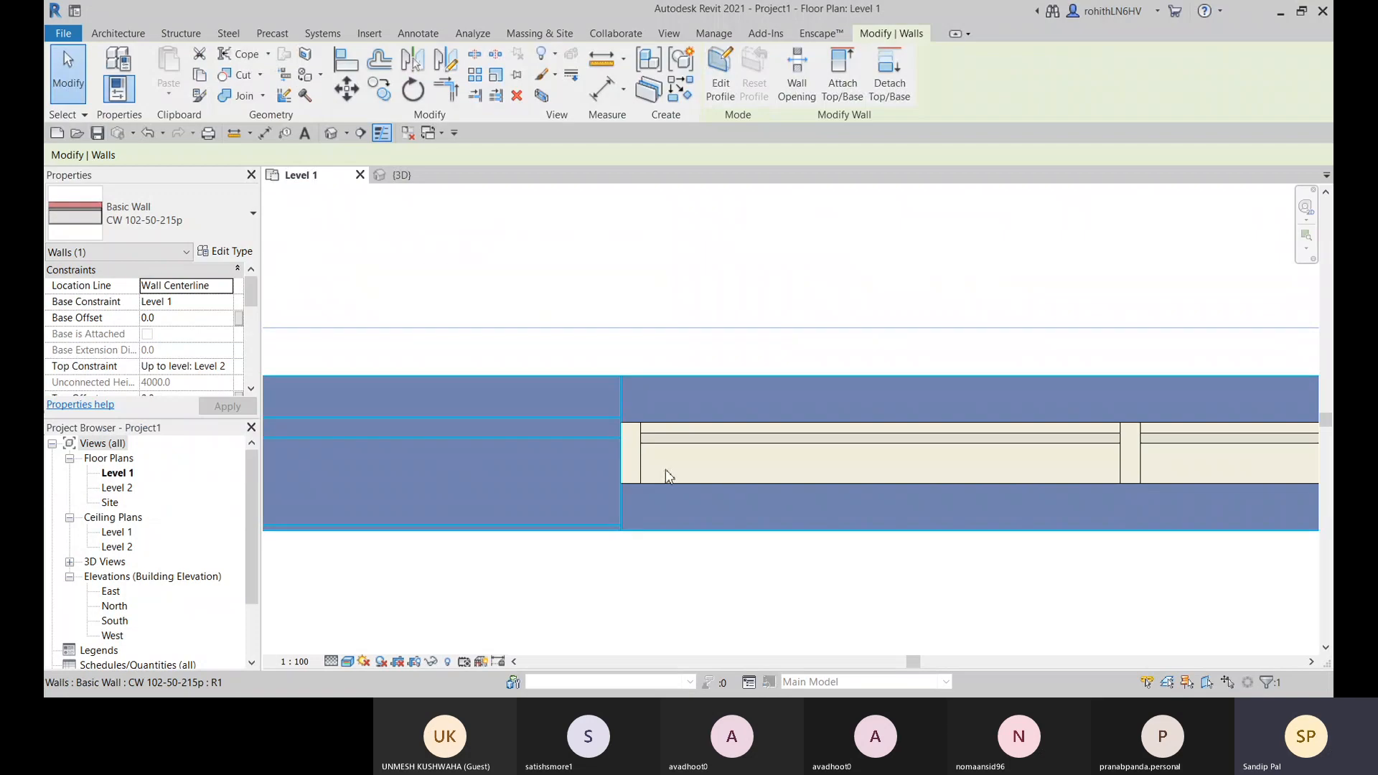
Examine the wall layers beside the storefront opening and set the Level 1 plan's visual style to Hidden Line
left_click(622, 554)
middle_click_drag(625, 554, 678, 510)
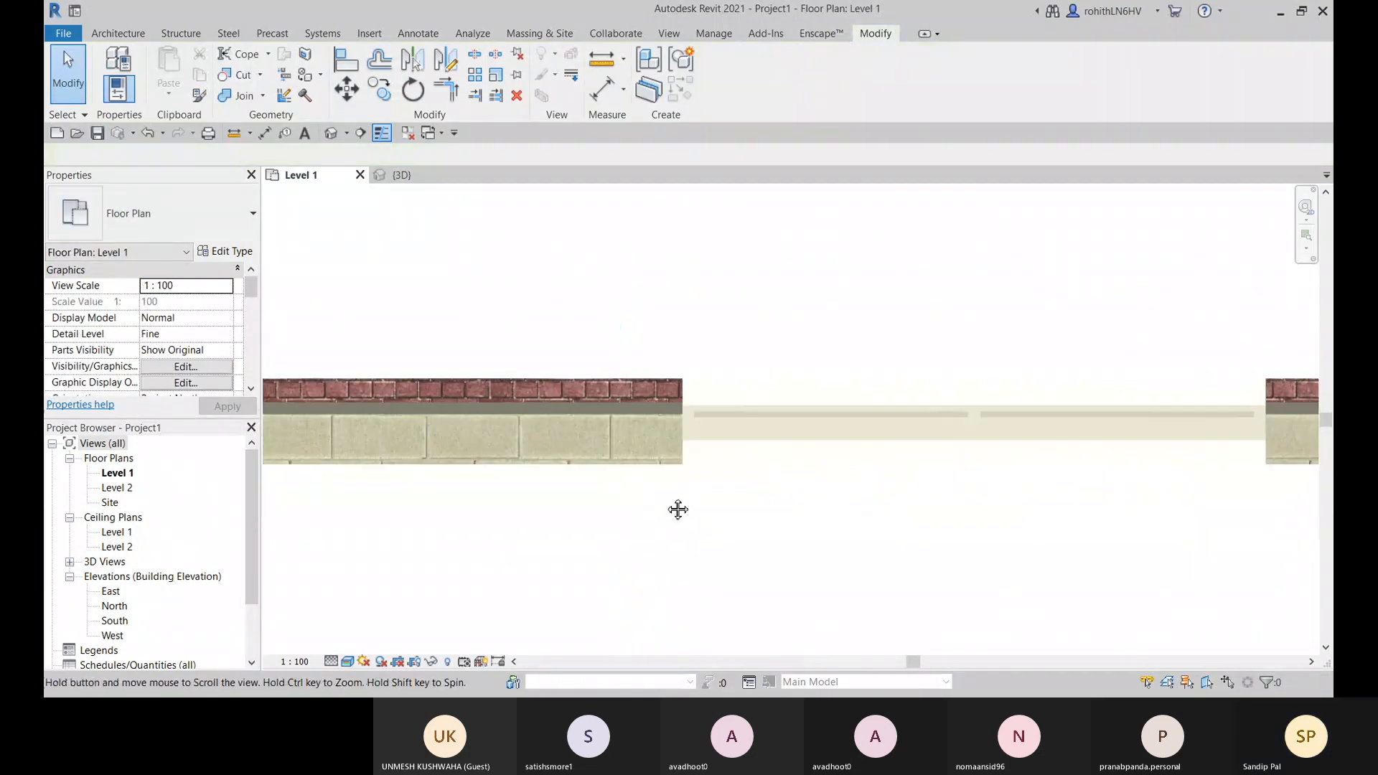
scroll(655, 514, "down", 4)
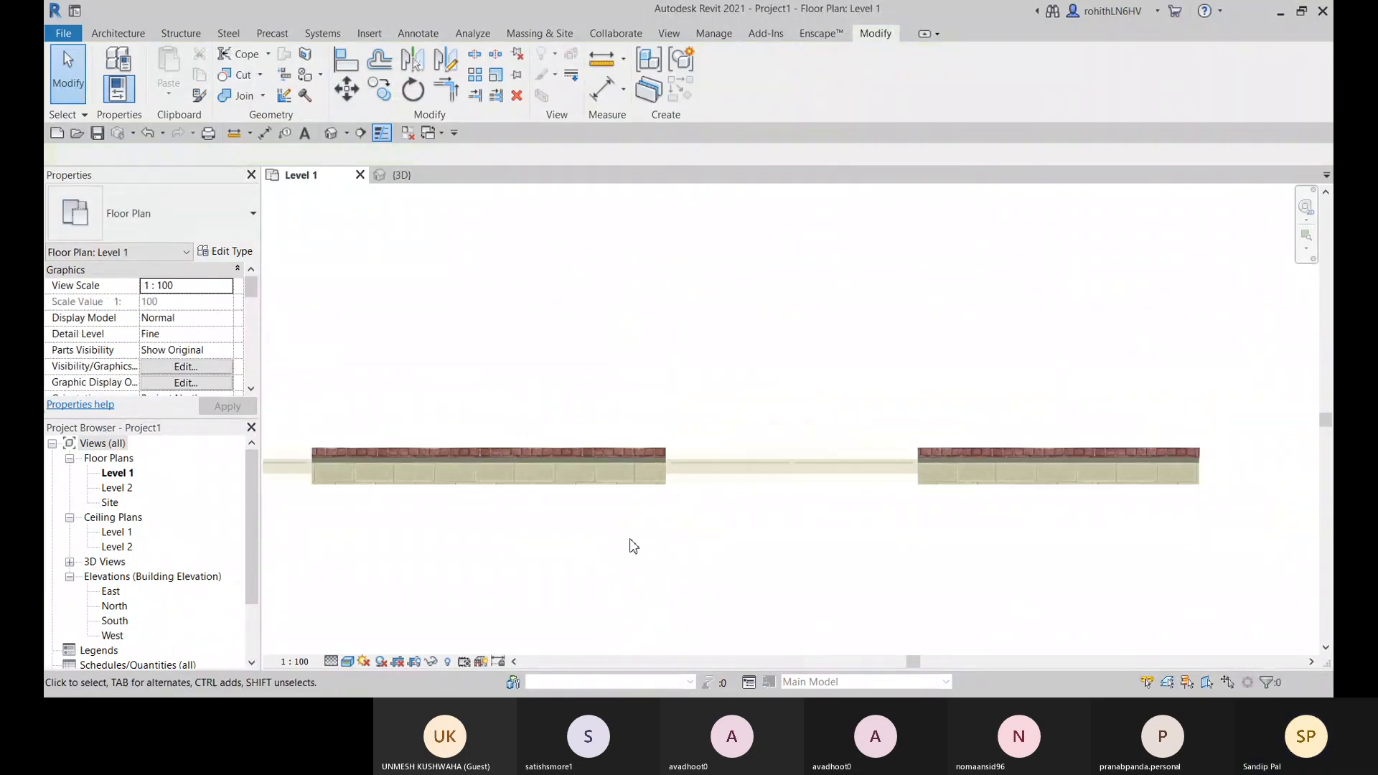
scroll(632, 547, "down", 2)
middle_click_drag(621, 548, 871, 391)
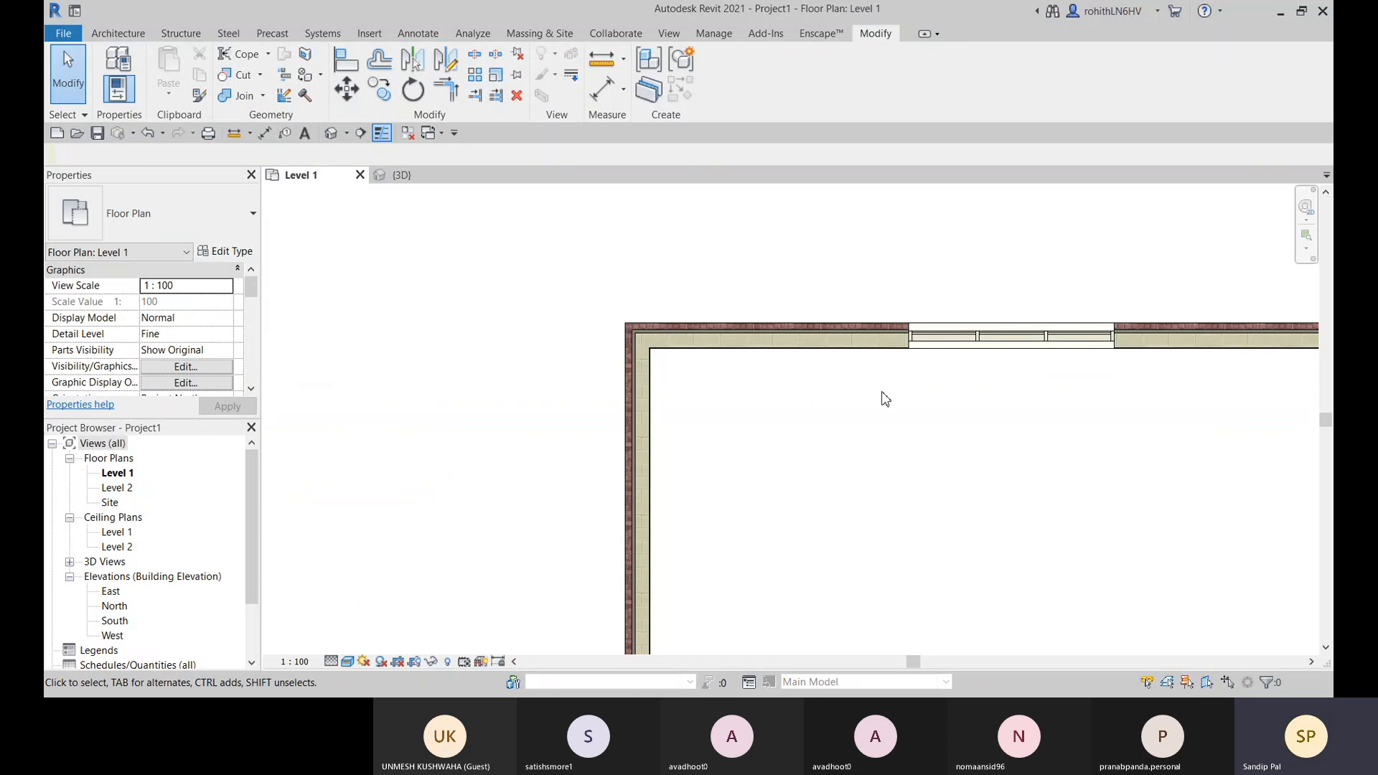
scroll(818, 348, "up", 6)
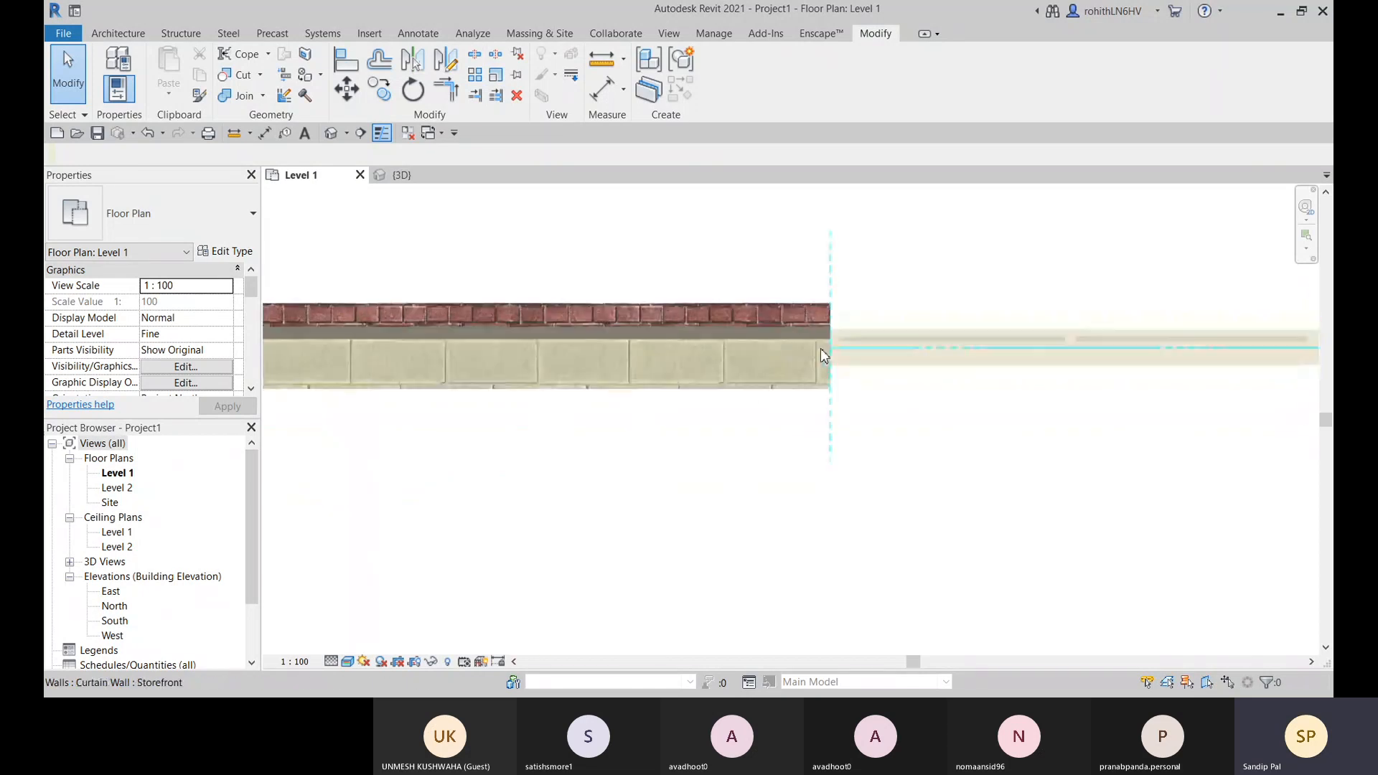
left_click(348, 662)
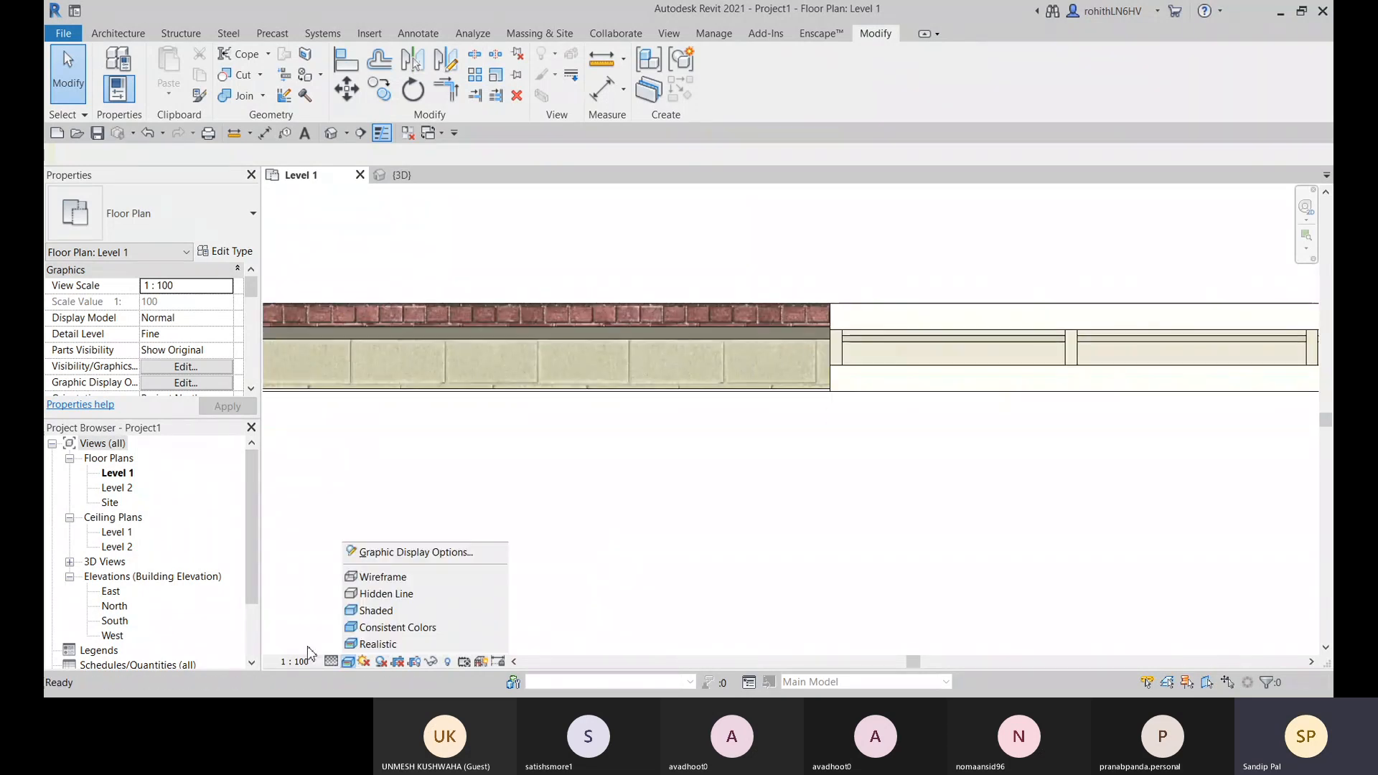
left_click(384, 594)
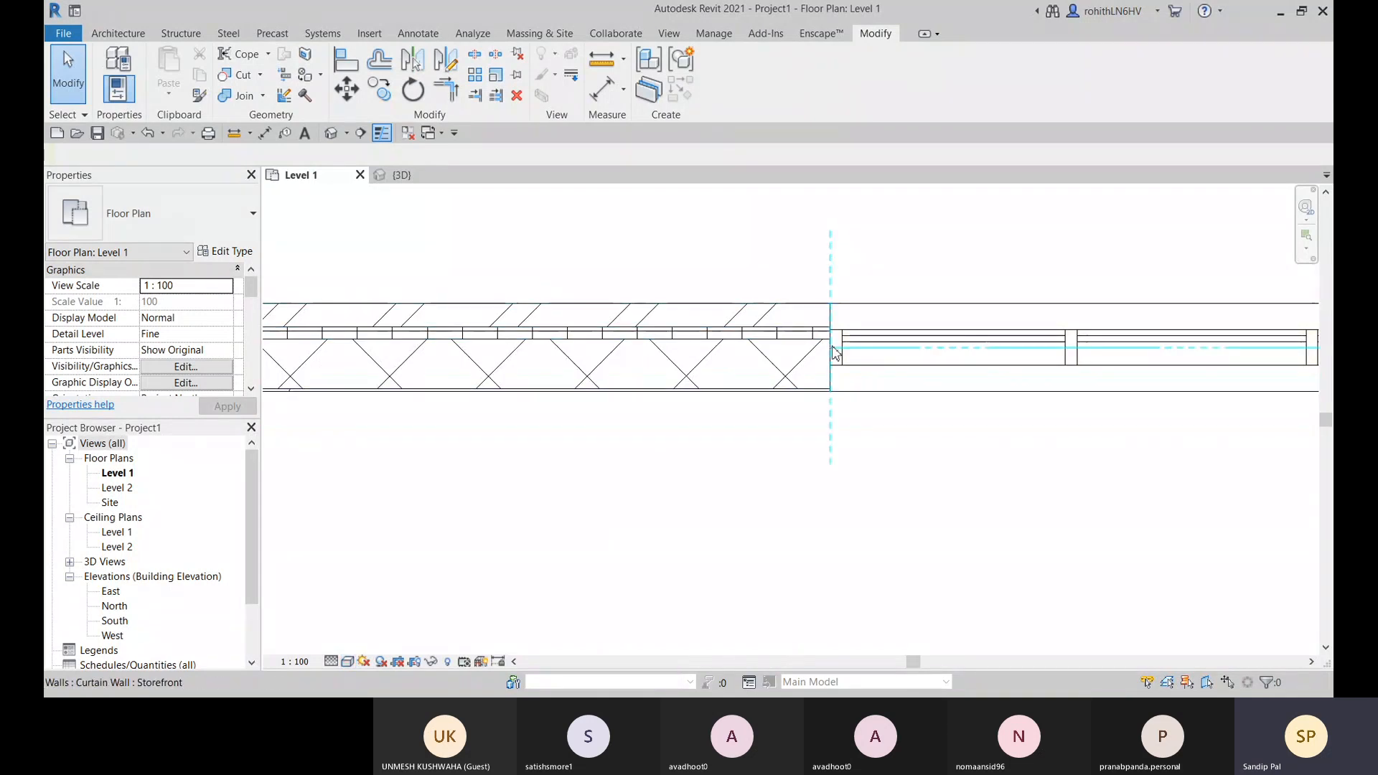
Place an M_Single-Flush 0915 x 2134mm door in the vertical brick wall below the corner, swinging into the room
scroll(833, 334, "down", 2)
scroll(845, 376, "down", 3)
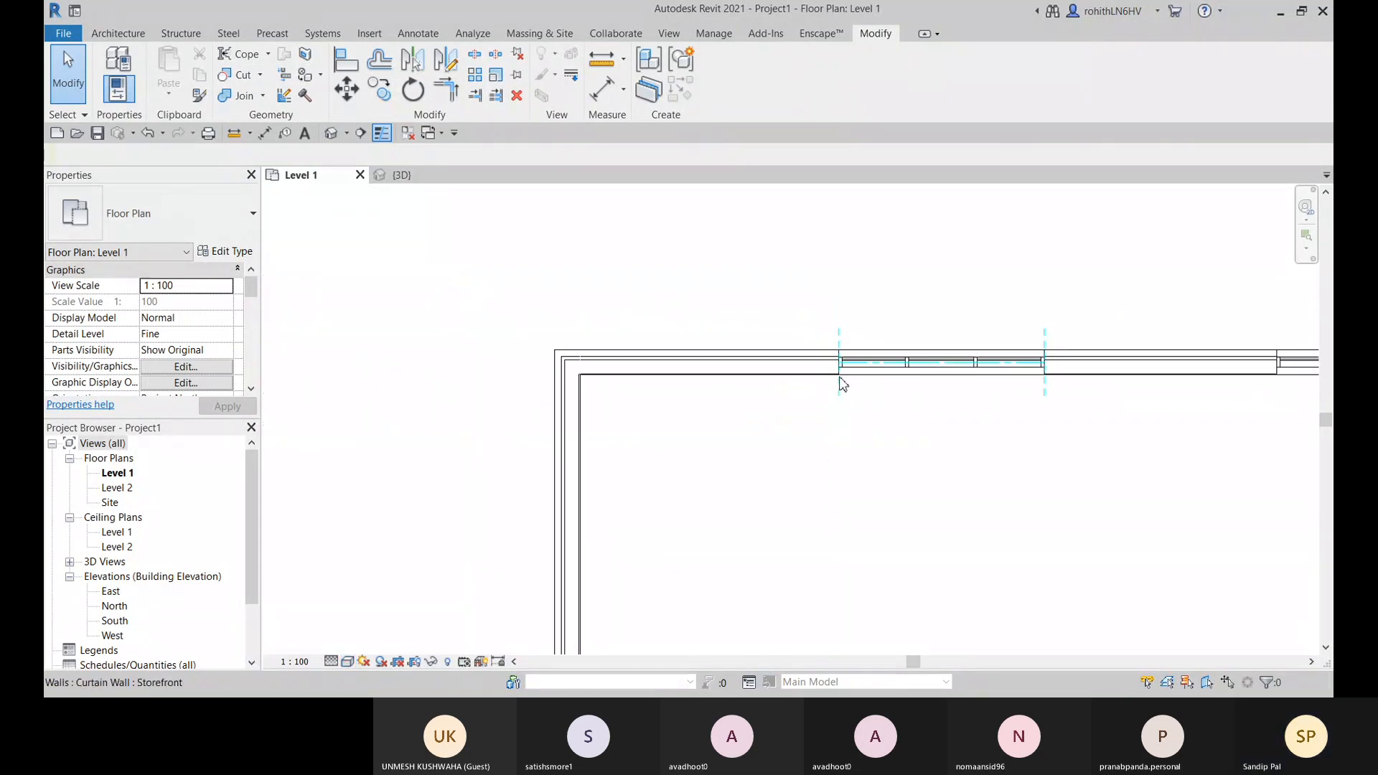
middle_click_drag(692, 606, 637, 437)
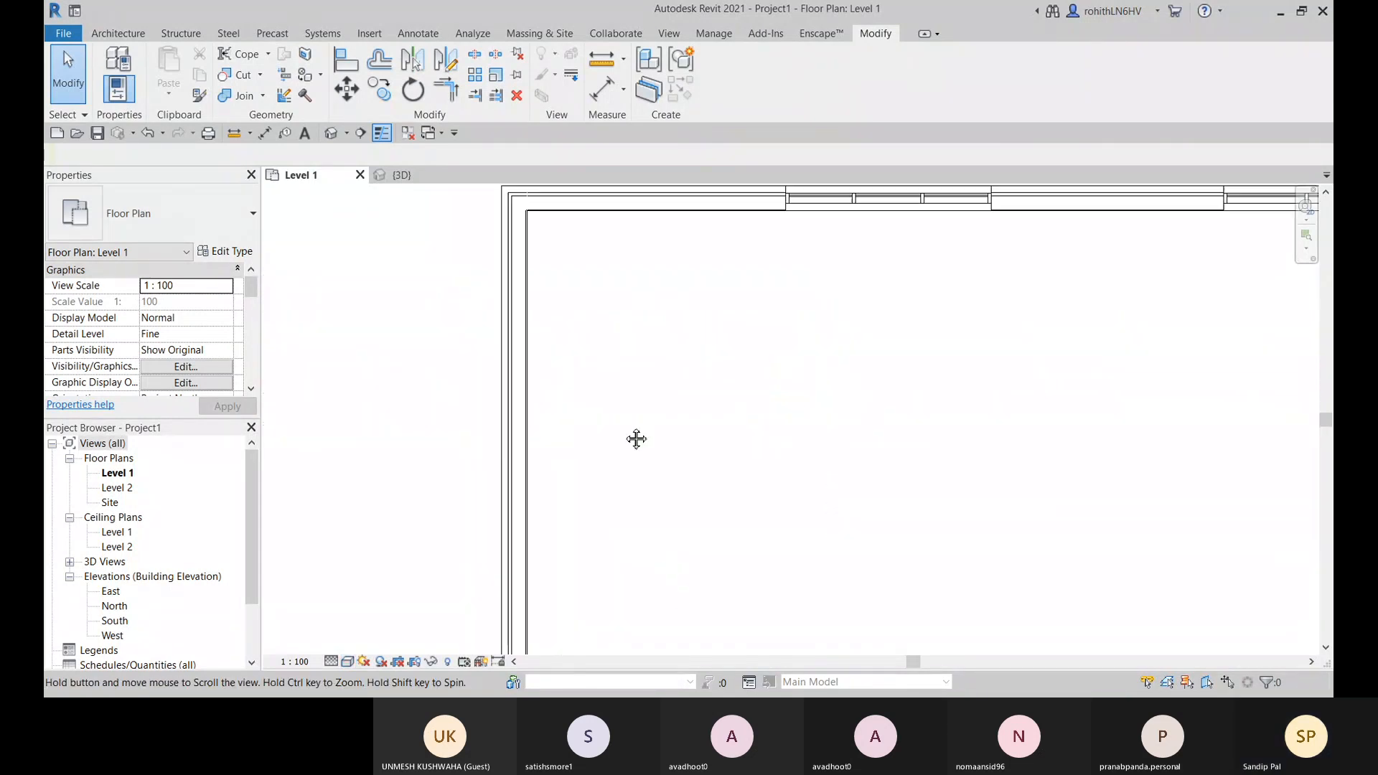
left_click(117, 33)
left_click(147, 68)
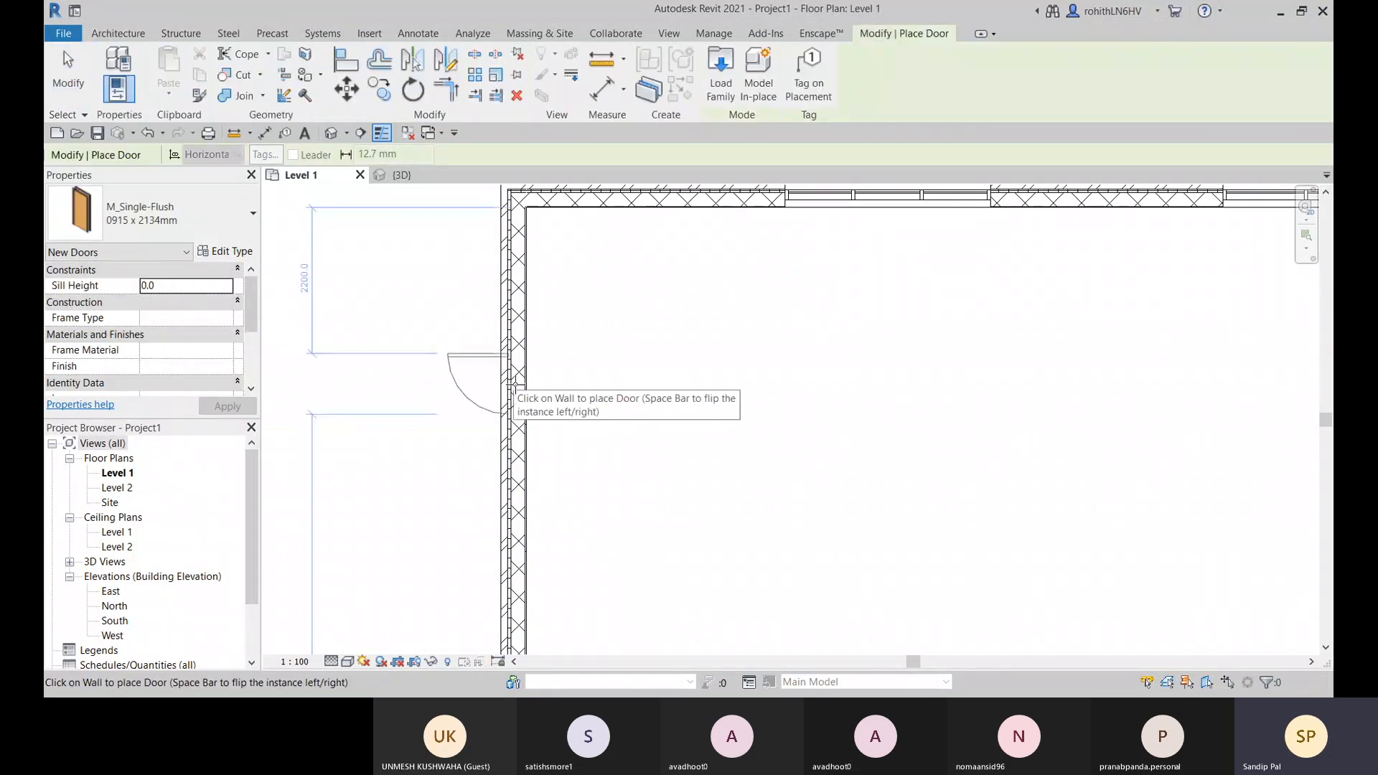
left_click(184, 215)
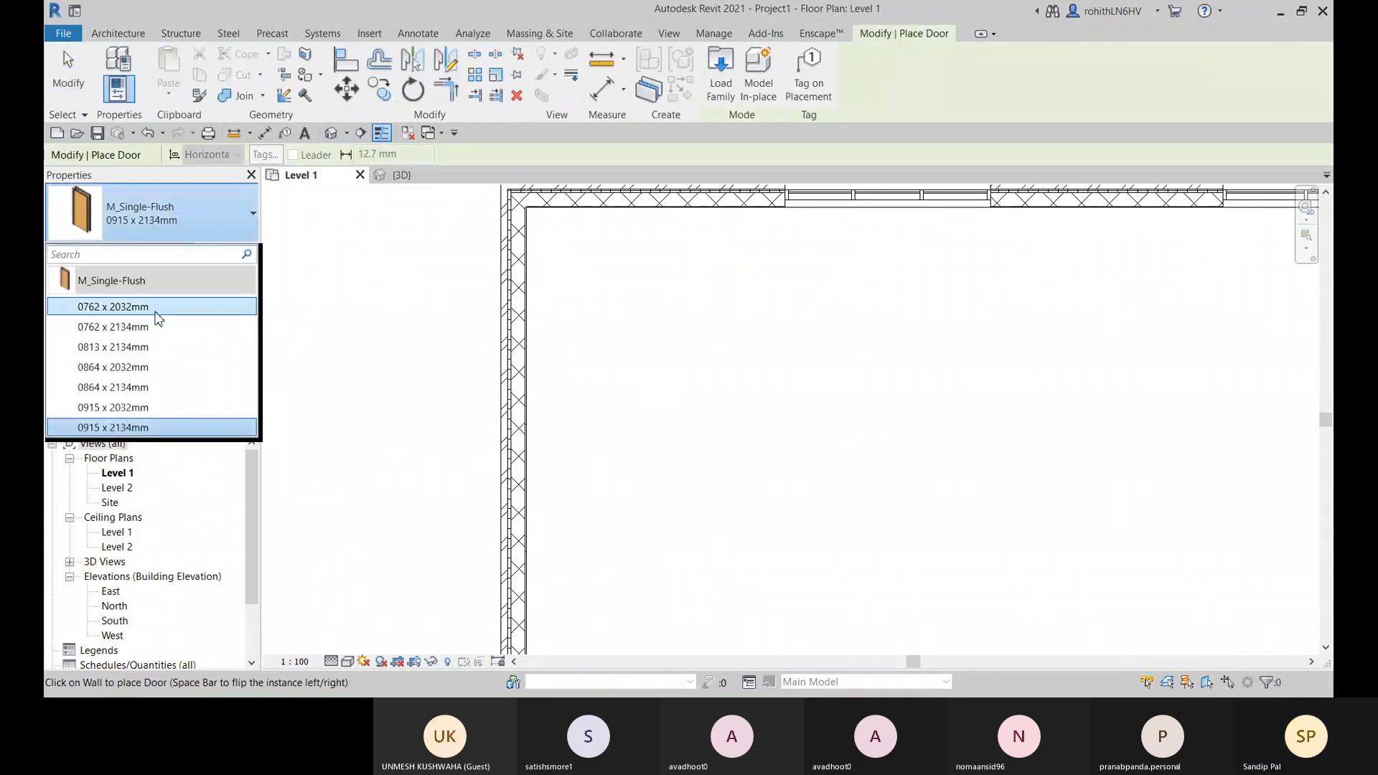
left_click(173, 428)
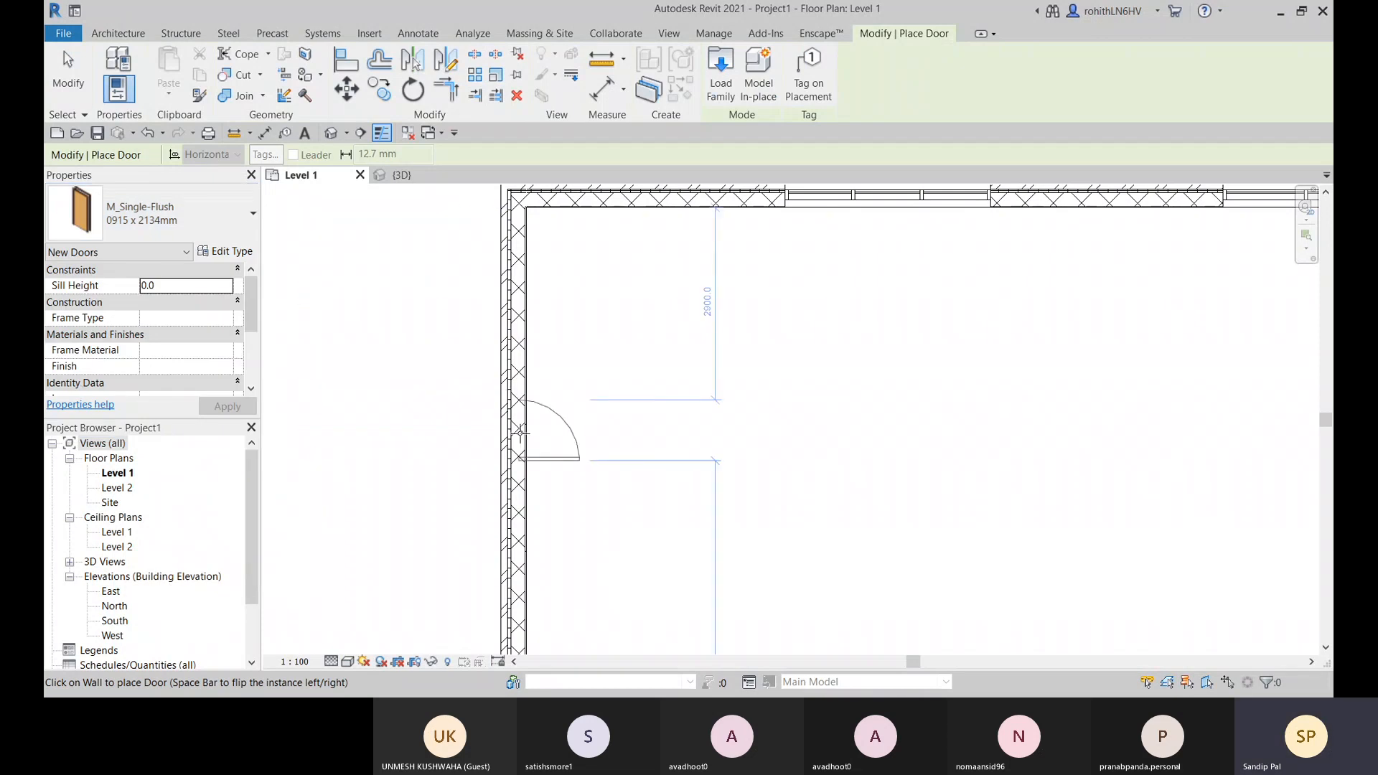
scroll(496, 413, "up", 5)
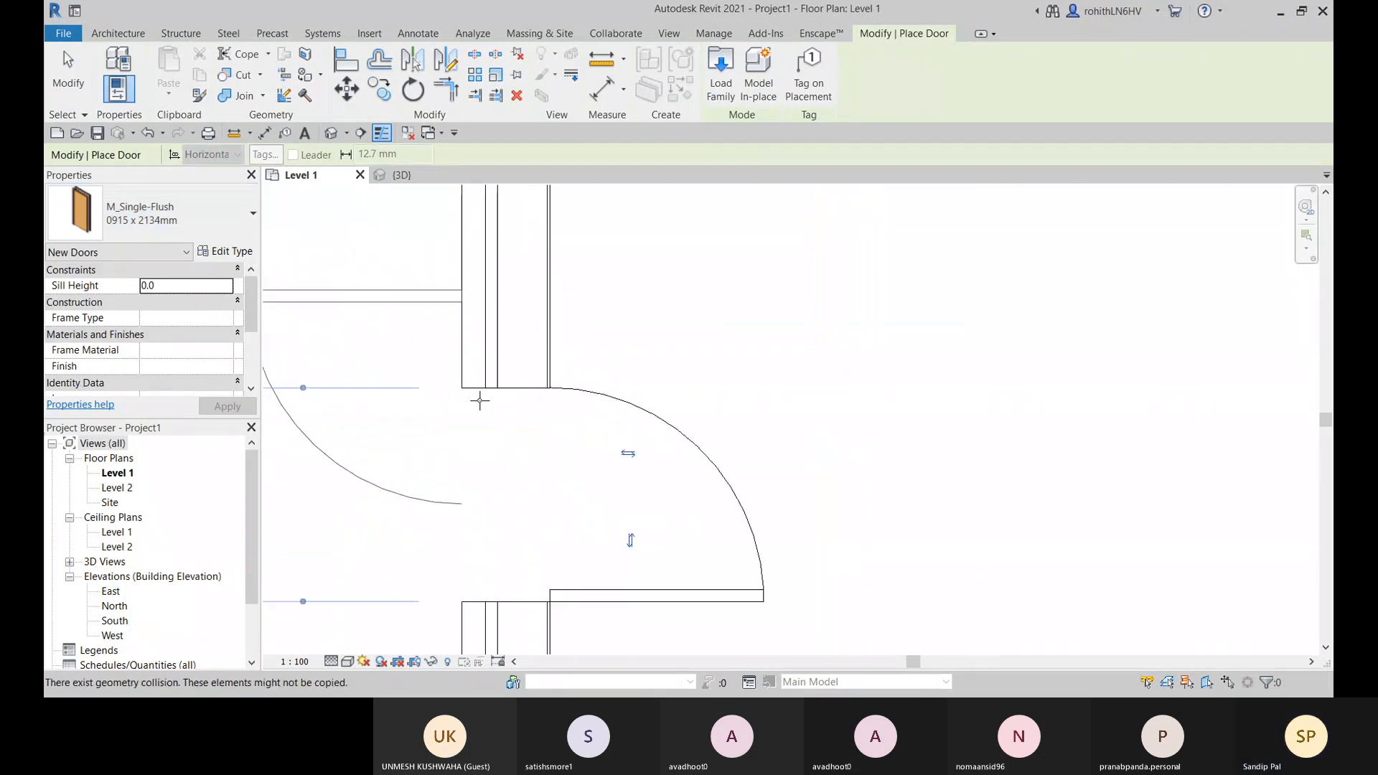
scroll(480, 401, "up", 2)
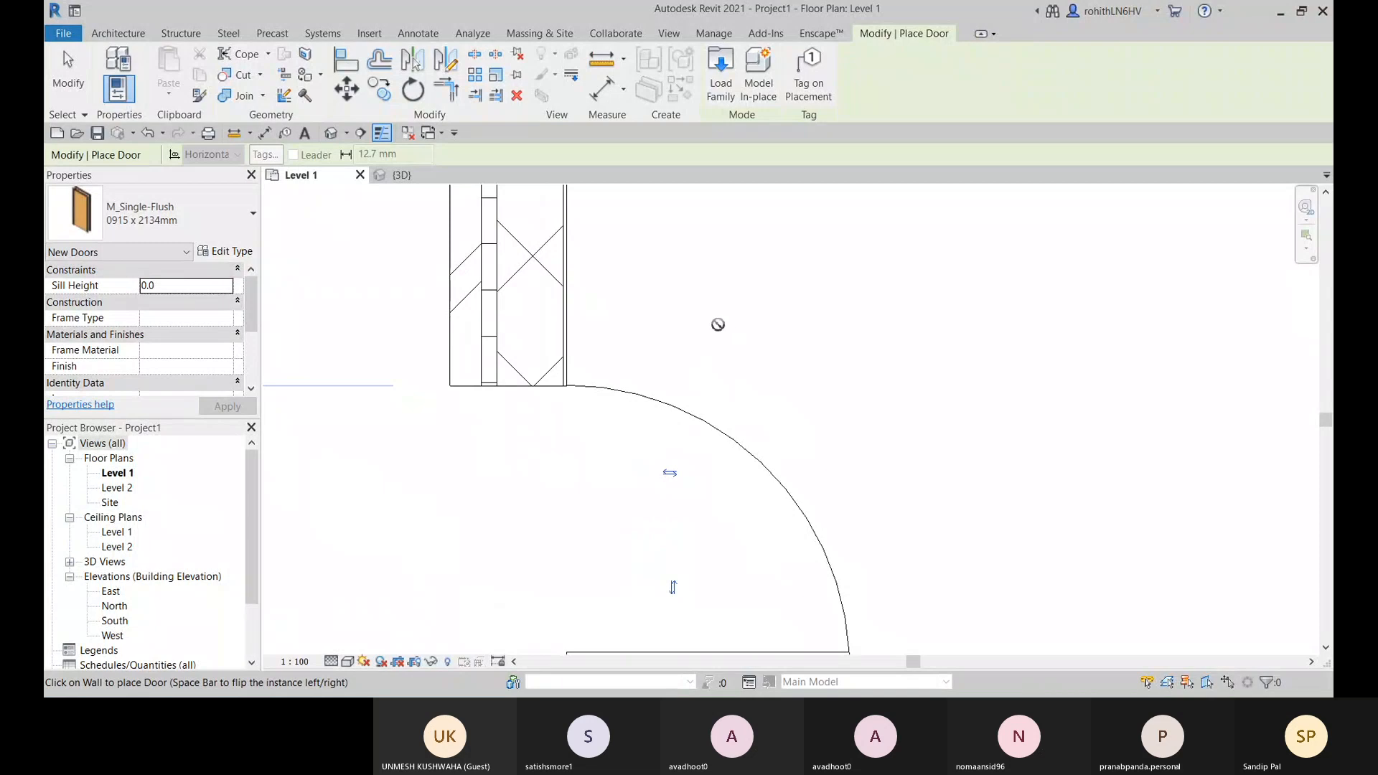
Place another M_Single-Flush door in the horizontal wall, about 1298 mm from each neighbouring storefront and swinging outward, and end the command
right_click(714, 320)
key("Escape")
scroll(625, 375, "down", 1)
scroll(834, 378, "down", 5)
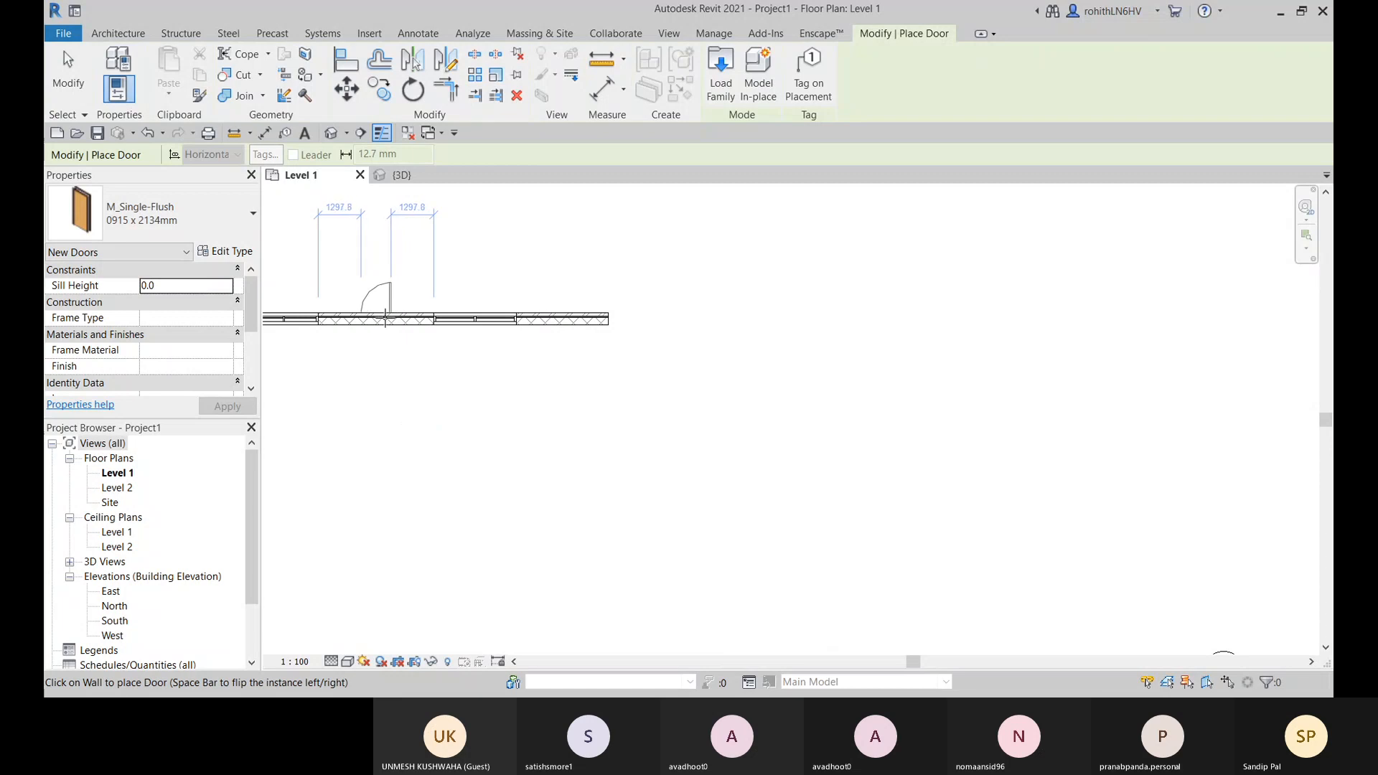
scroll(369, 323, "up", 1)
scroll(368, 323, "up", 2)
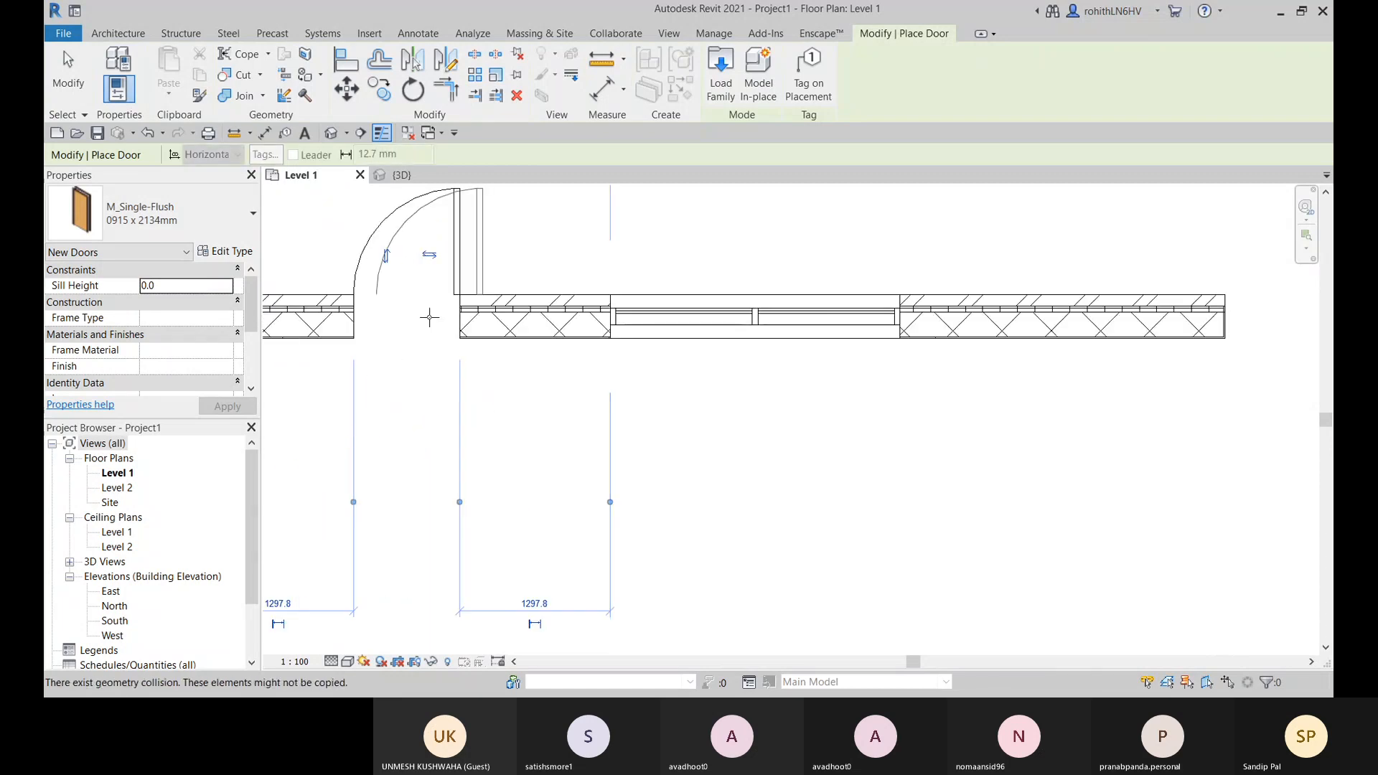
right_click(418, 325)
left_click(425, 335)
scroll(461, 321, "up", 3)
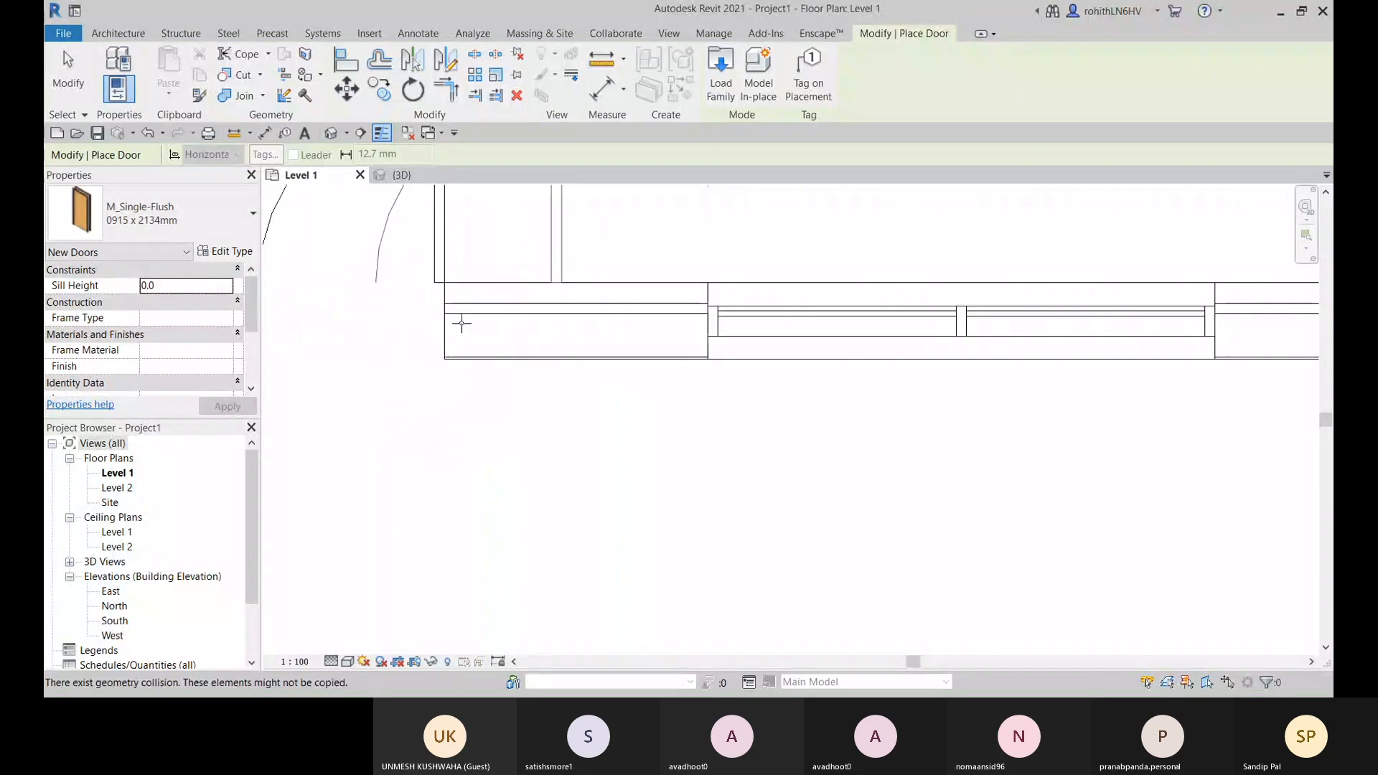
right_click(357, 345)
left_click(363, 348)
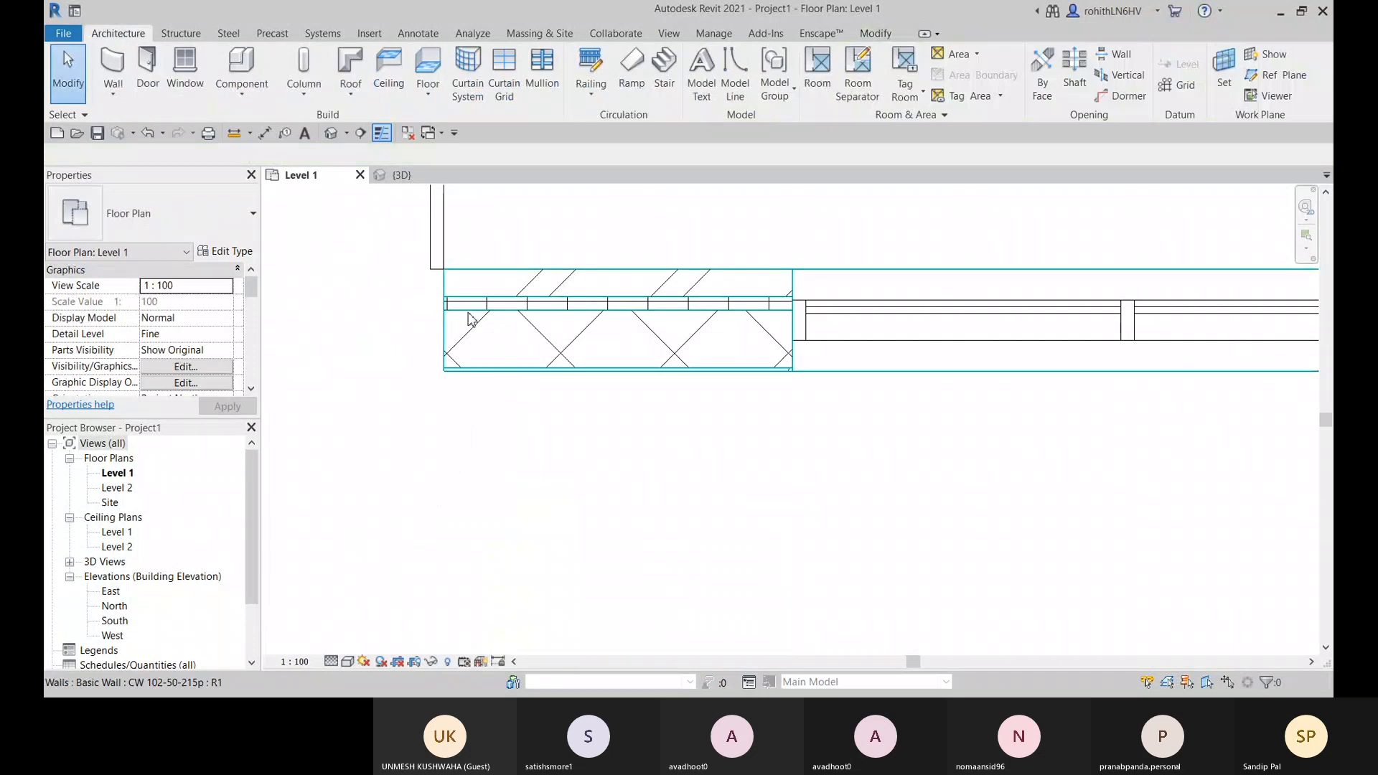
Set Wrapping at Inserts to Exterior in the type properties of wall type CW 102-50-215p, and apply it
scroll(495, 344, "down", 3)
scroll(488, 453, "down", 3)
middle_click_drag(488, 501, 782, 385)
left_click(542, 407)
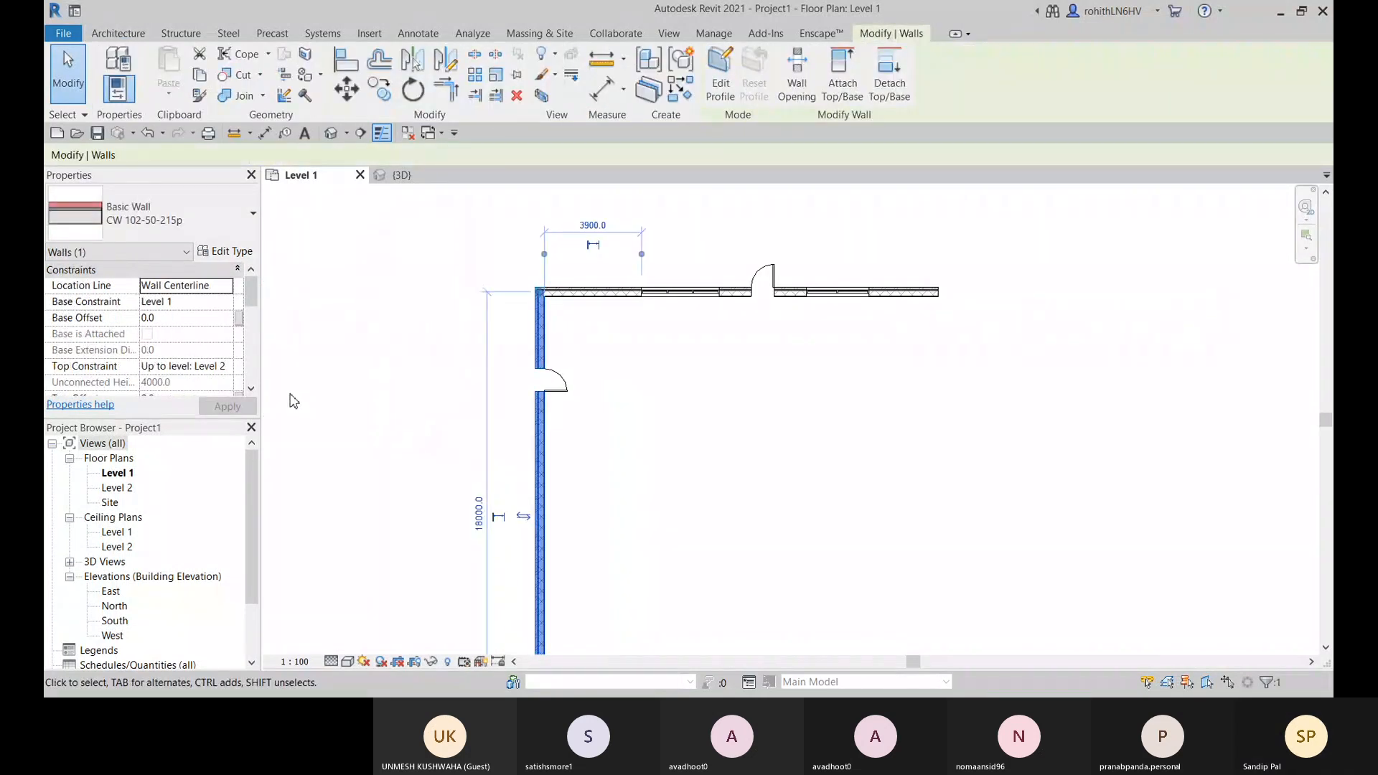
left_click(222, 252)
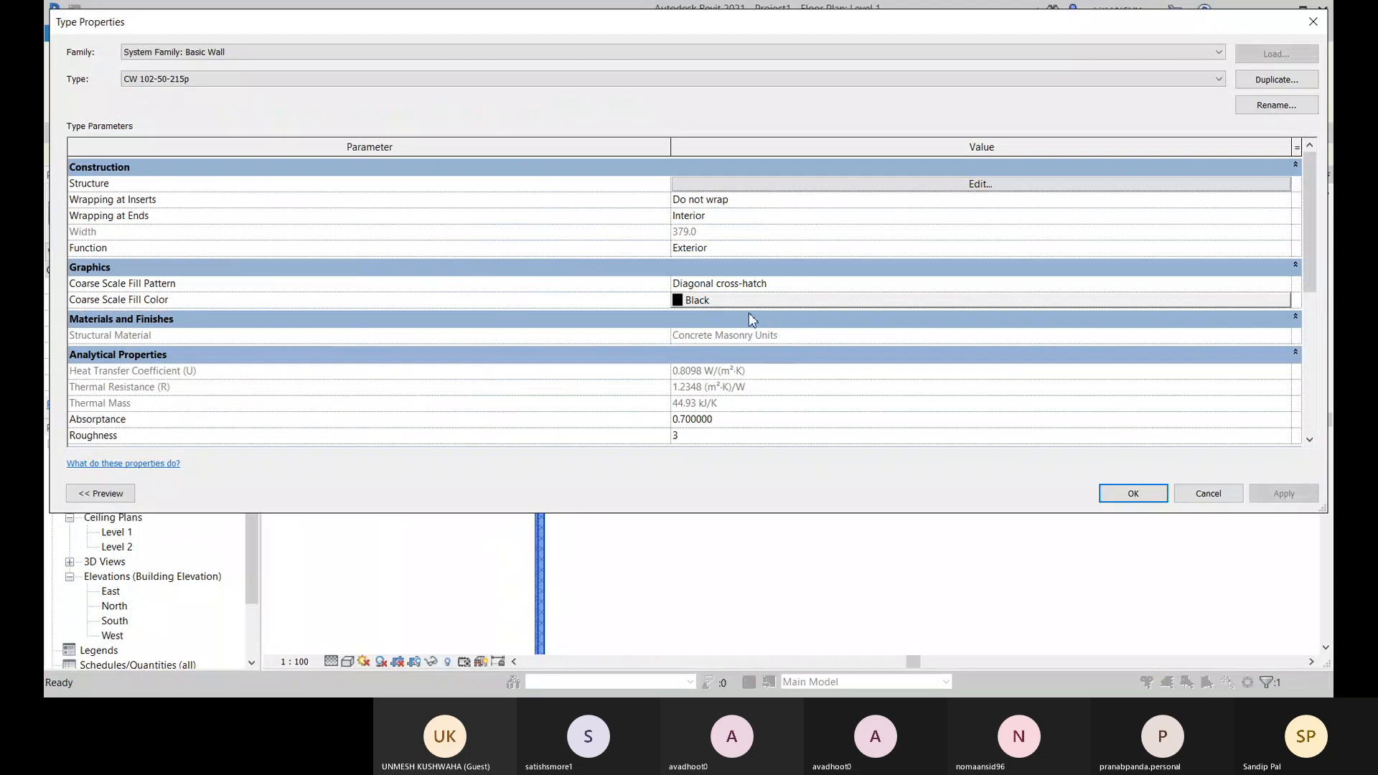
left_click(726, 216)
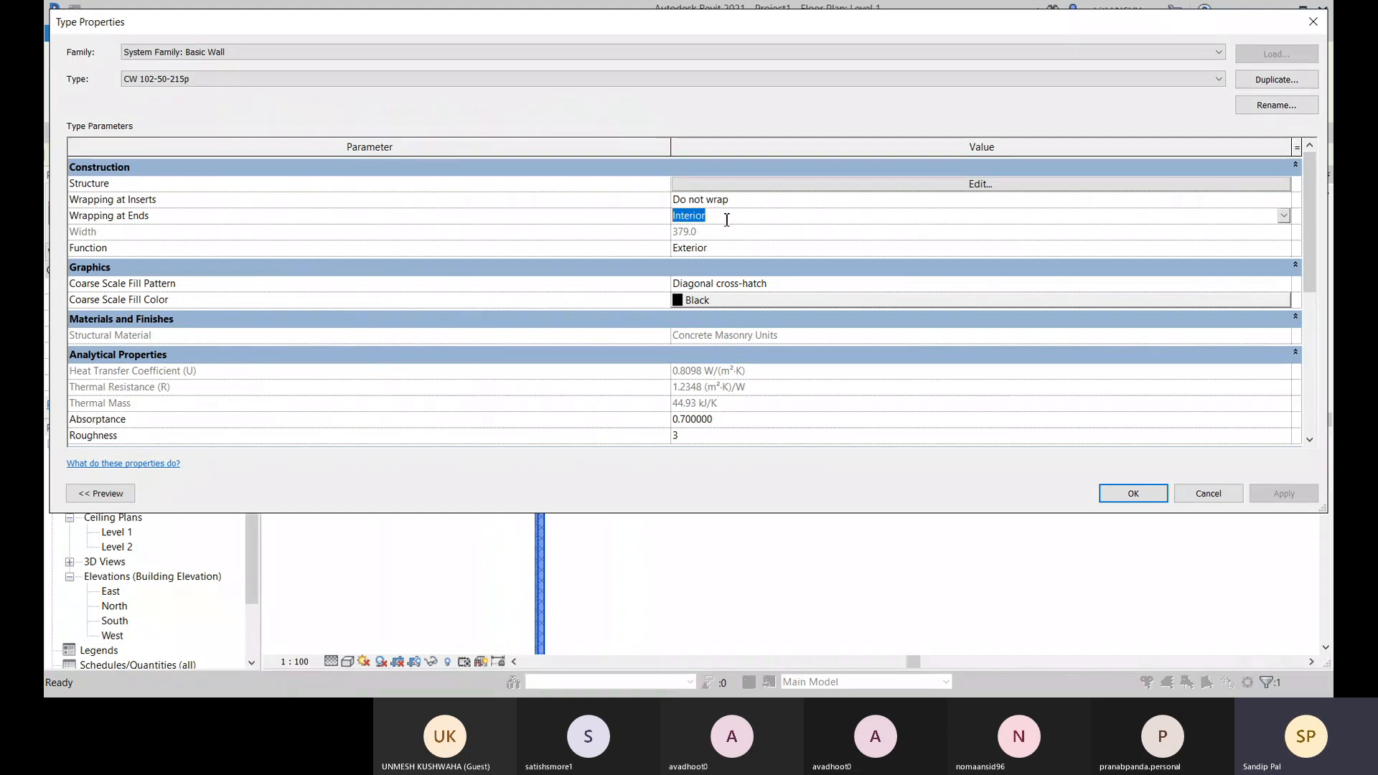
left_click(772, 202)
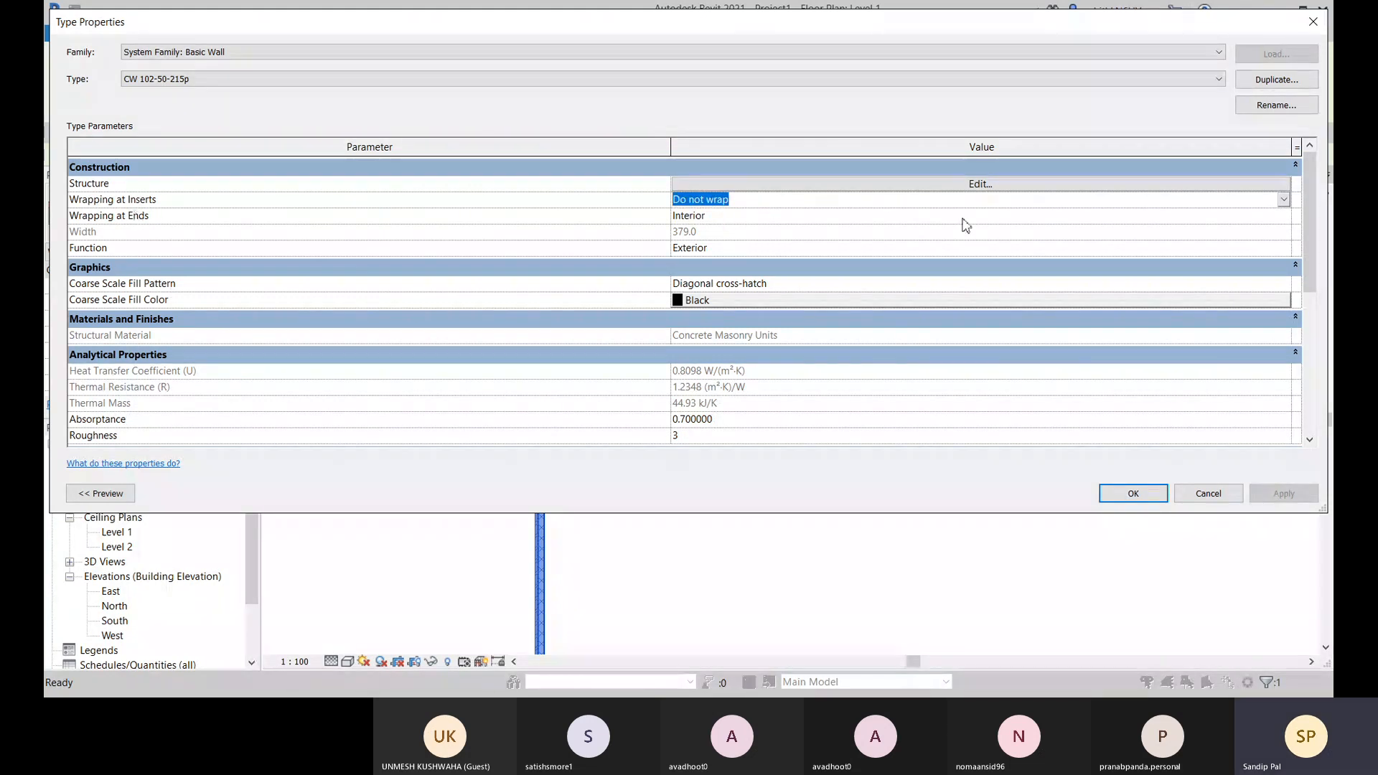
left_click(1283, 202)
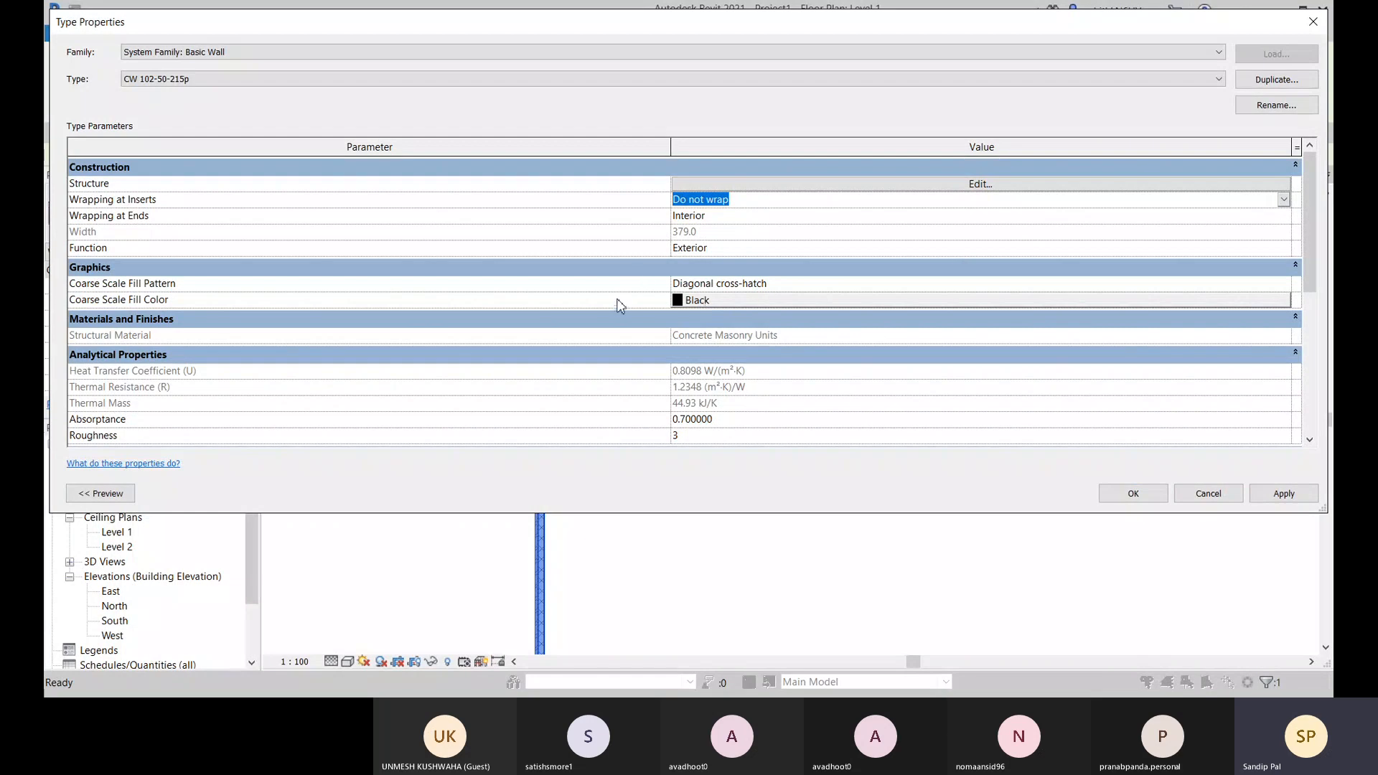
left_click(696, 247)
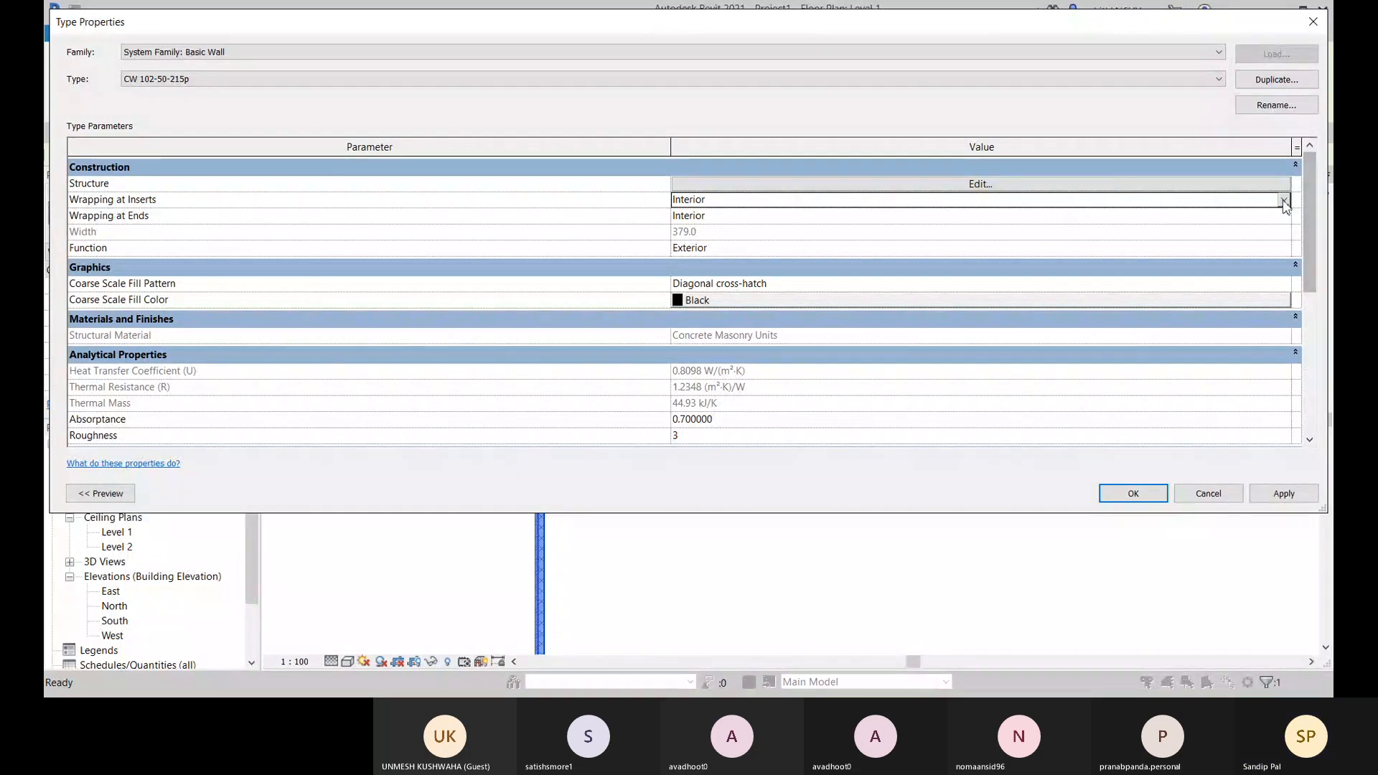
left_click(689, 201)
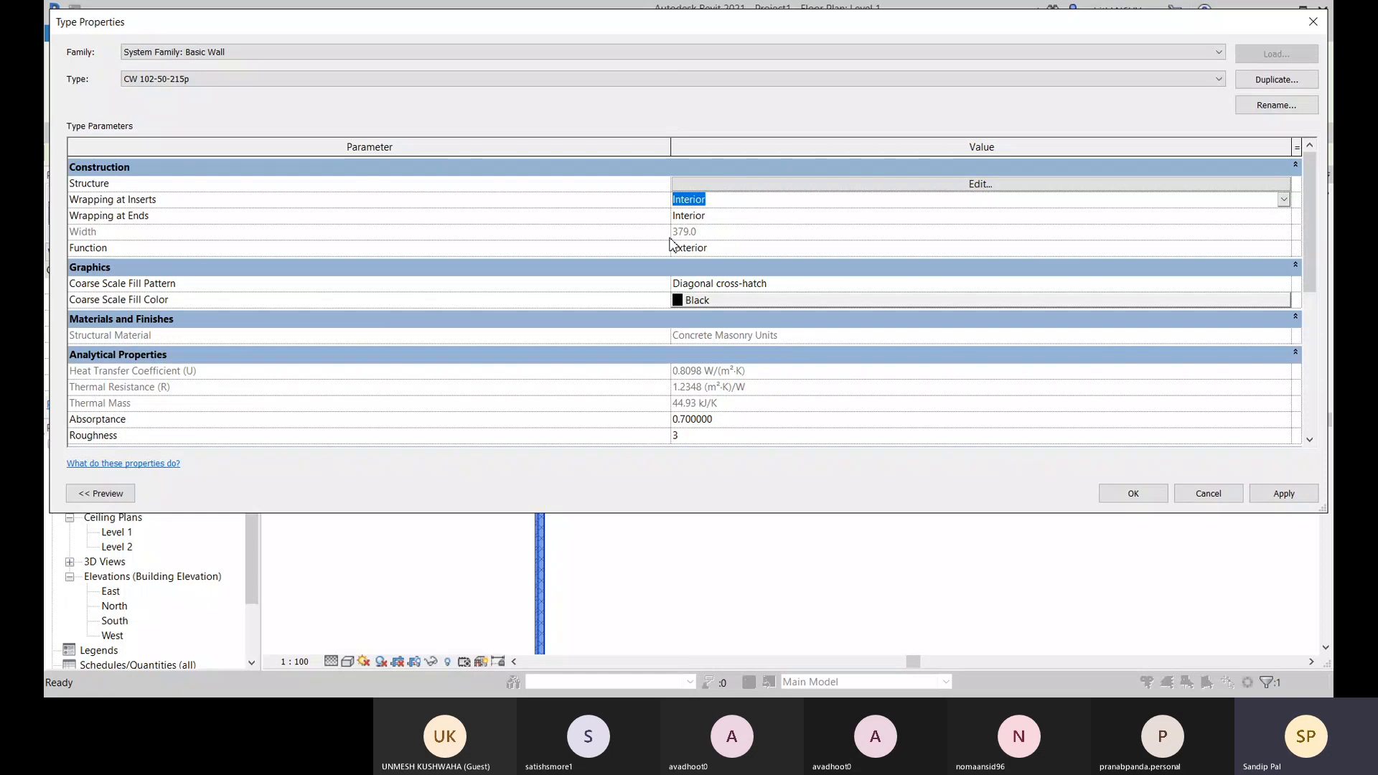
left_click(695, 233)
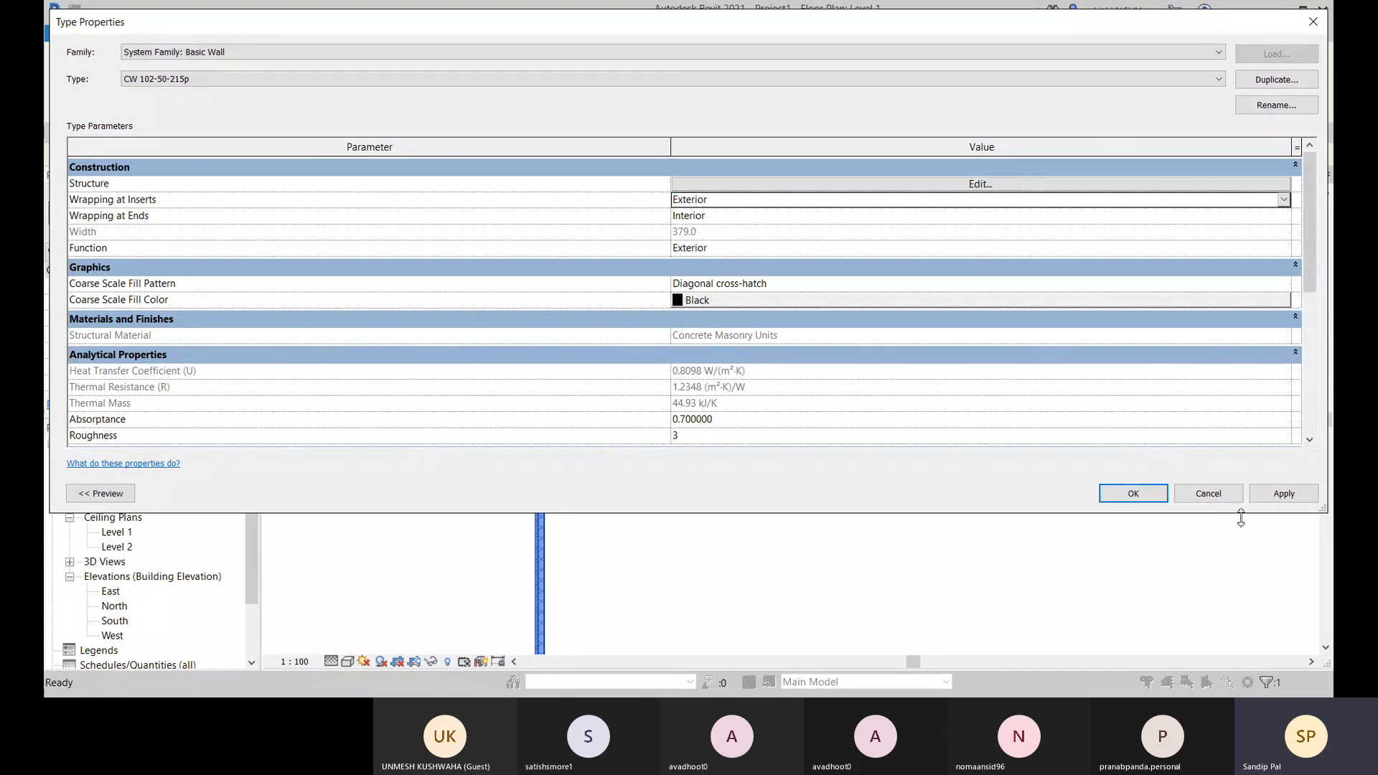
left_click(1133, 493)
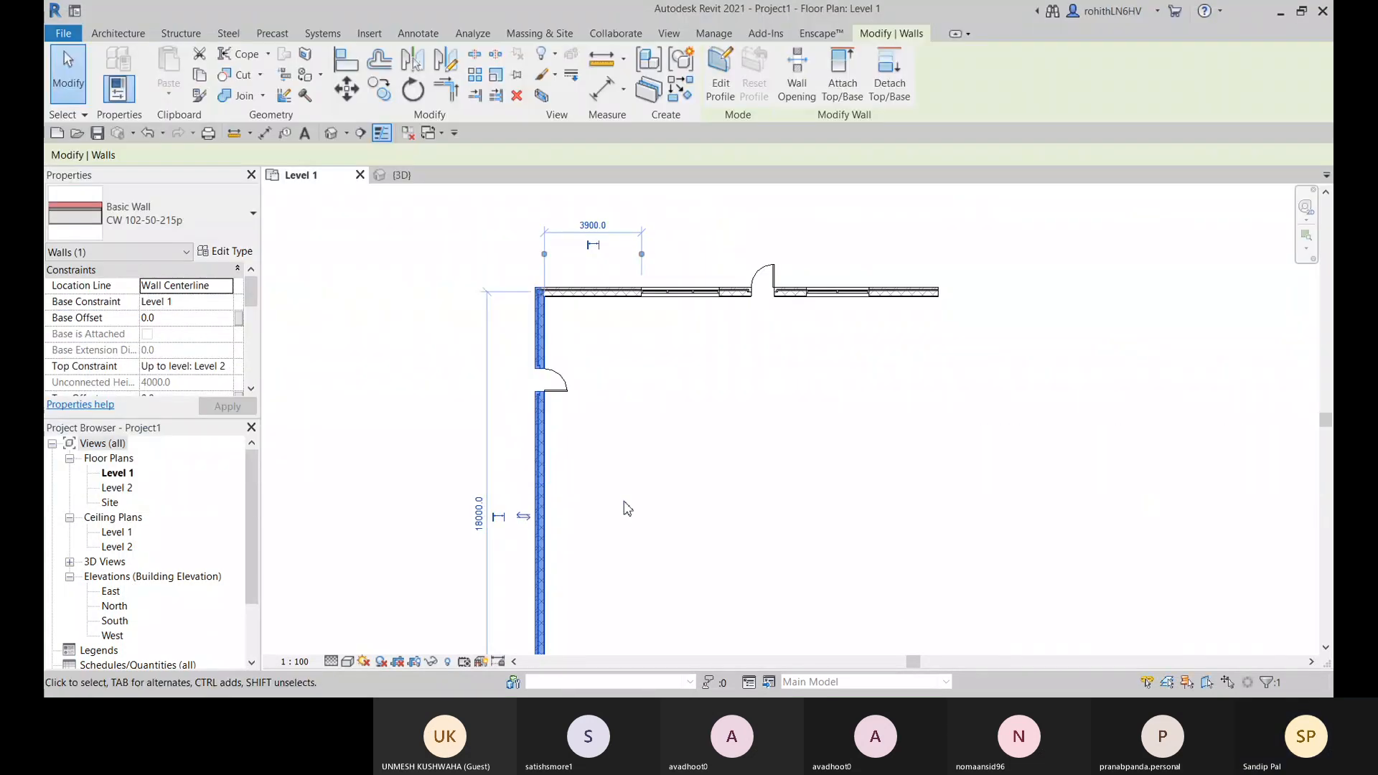
Examine how the wall's layers wrap at the door openings and beside the storefront in the Level 1 plan
left_click(578, 440)
scroll(544, 399, "up", 5)
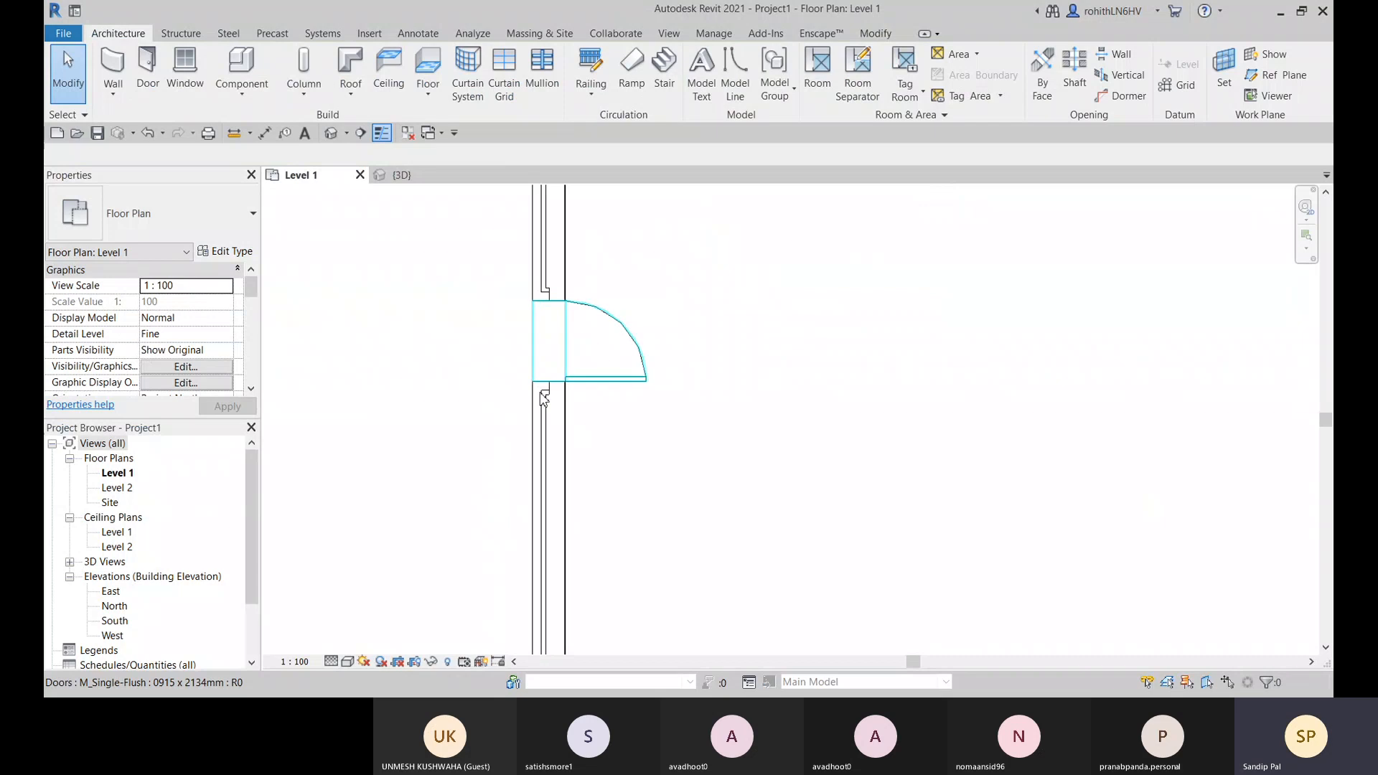
scroll(543, 398, "up", 3)
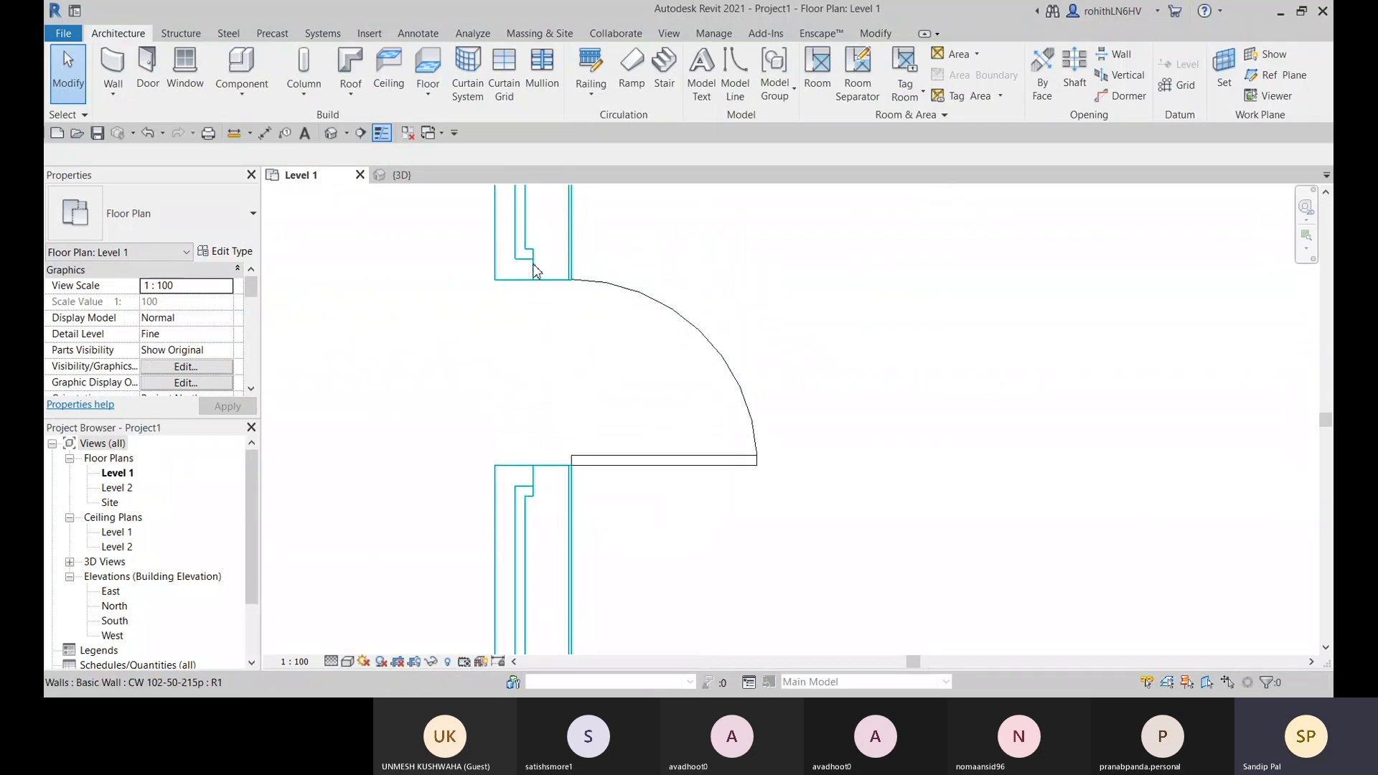
scroll(534, 271, "up", 1)
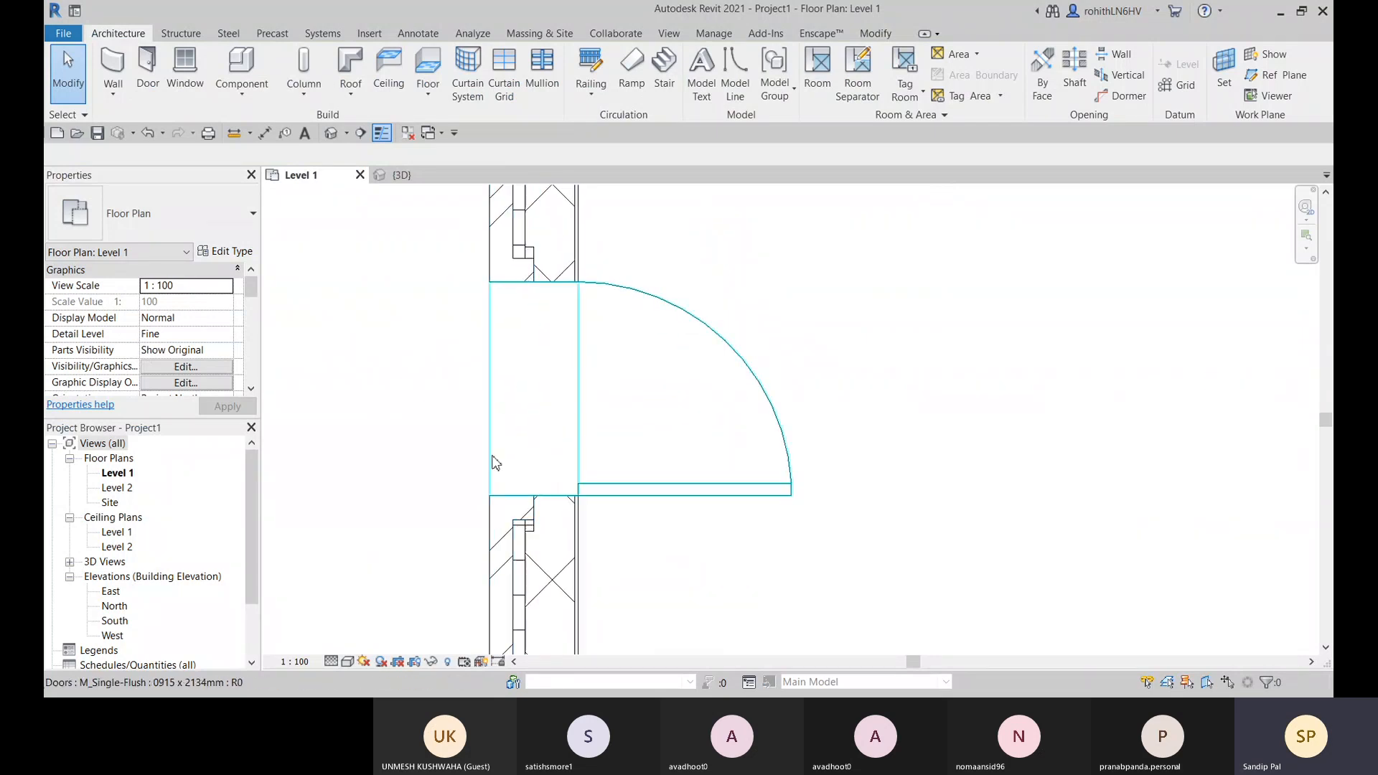
scroll(531, 524, "down", 5)
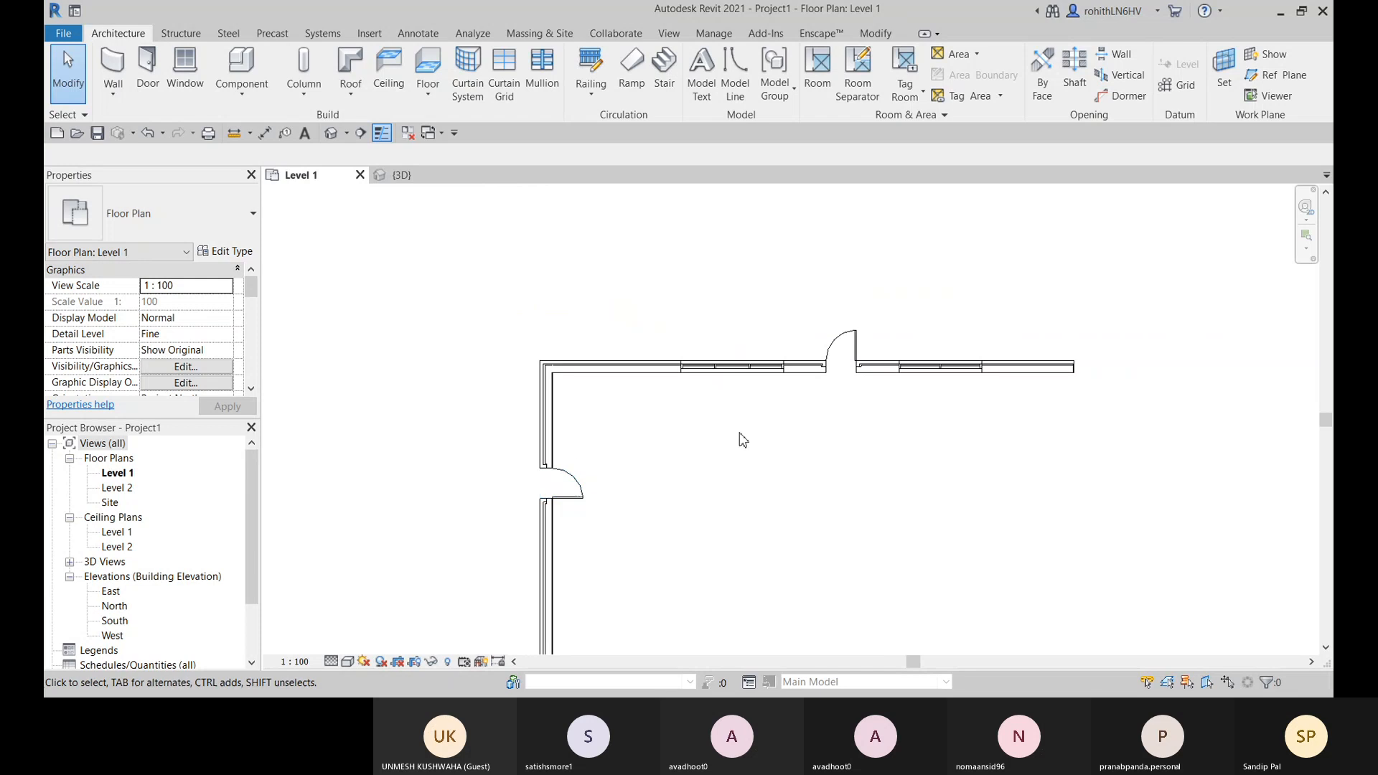
scroll(596, 459, "up", 2)
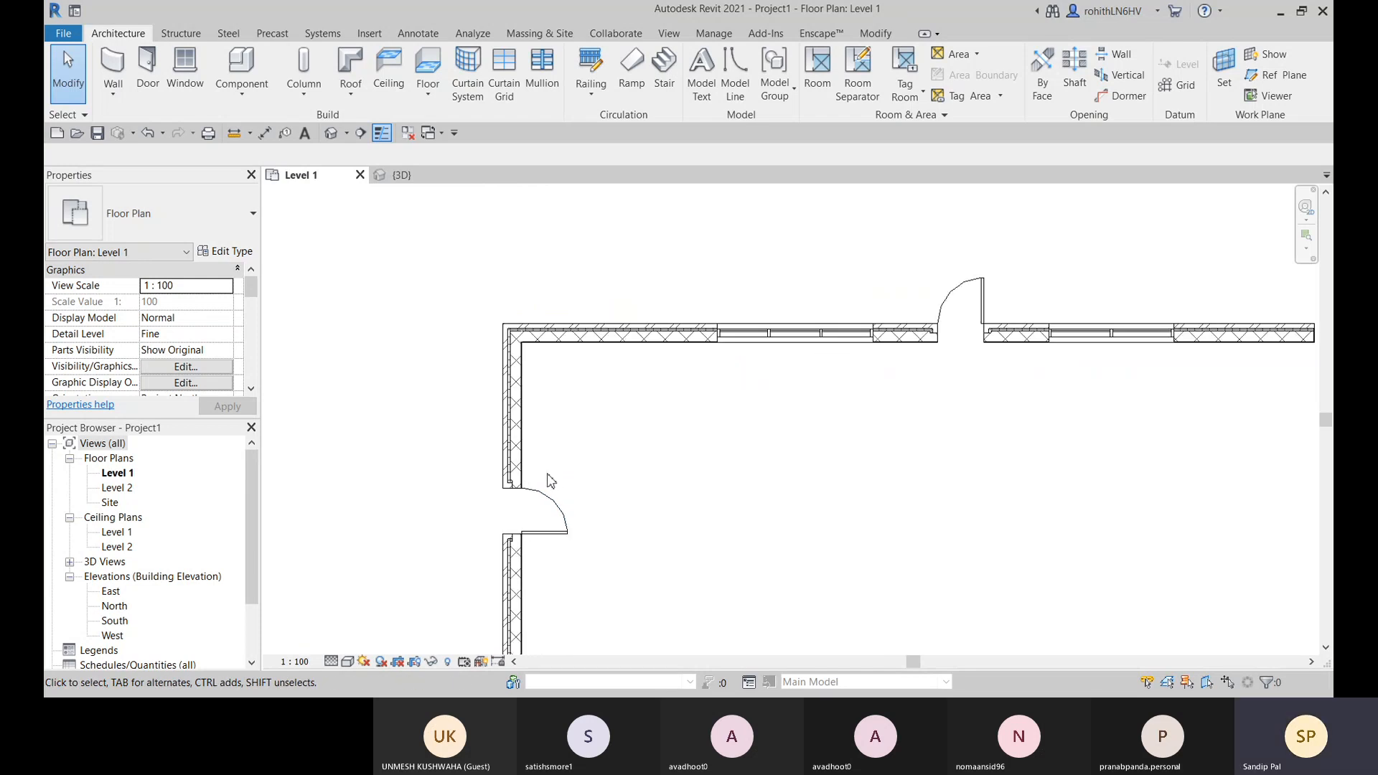
middle_click_drag(546, 524, 563, 457)
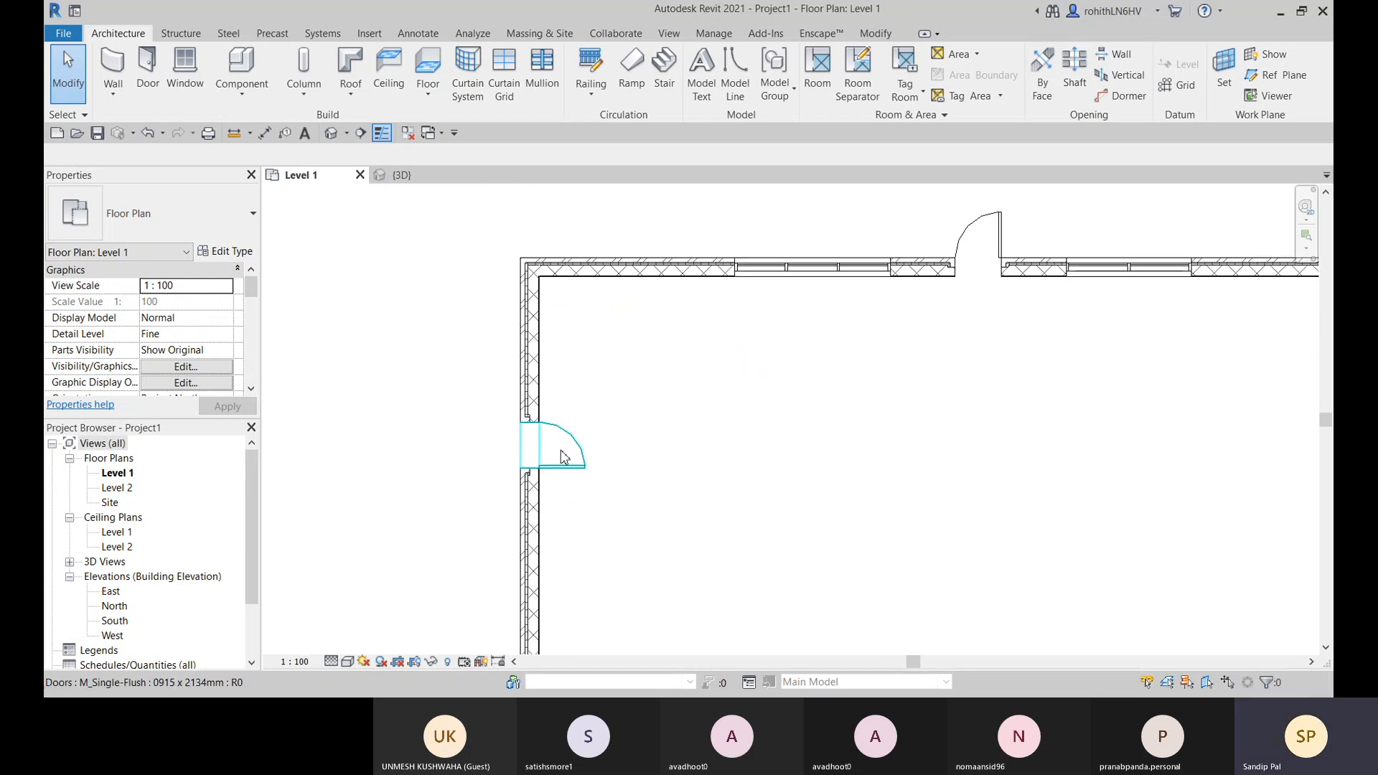
scroll(946, 271, "up", 5)
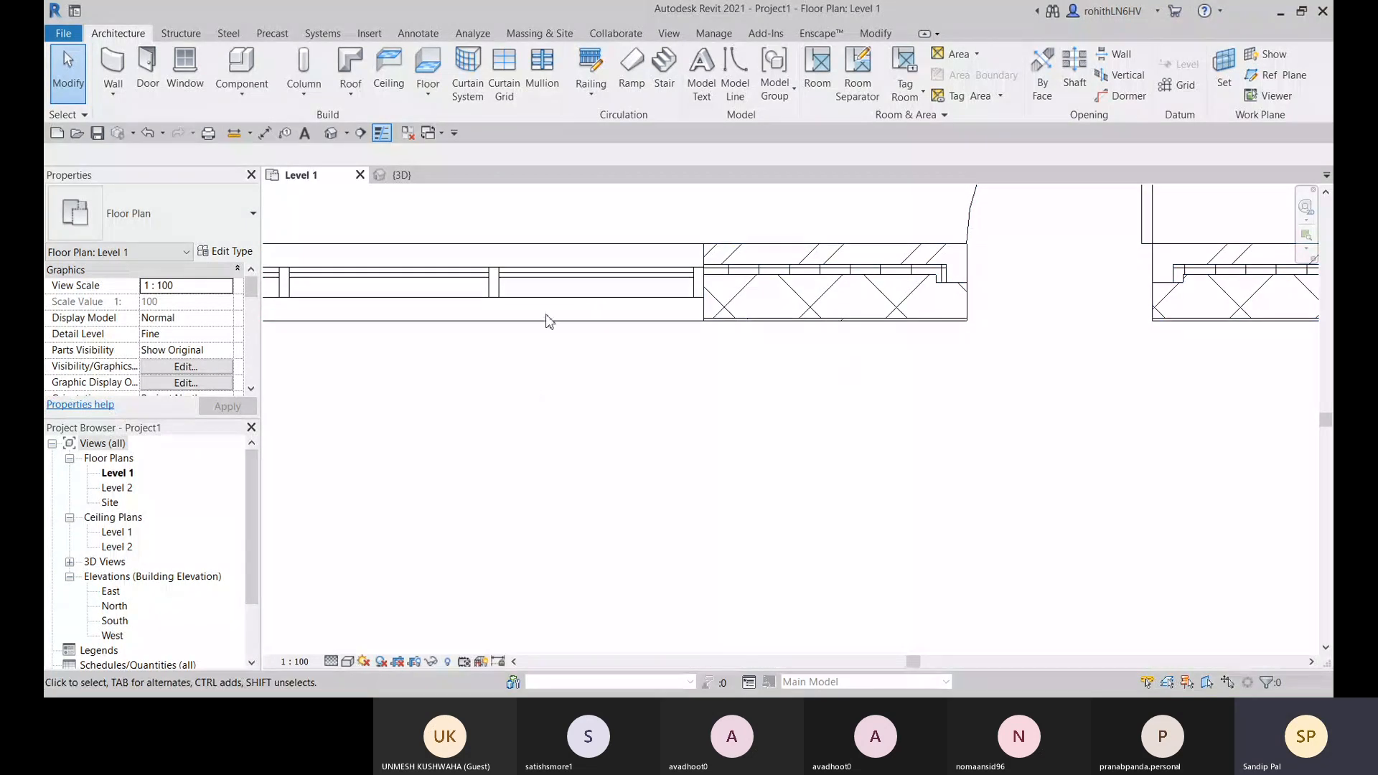
Set the Level 1 plan's visual style to Realistic and examine the brick layer at the door opening's edge
left_click(348, 661)
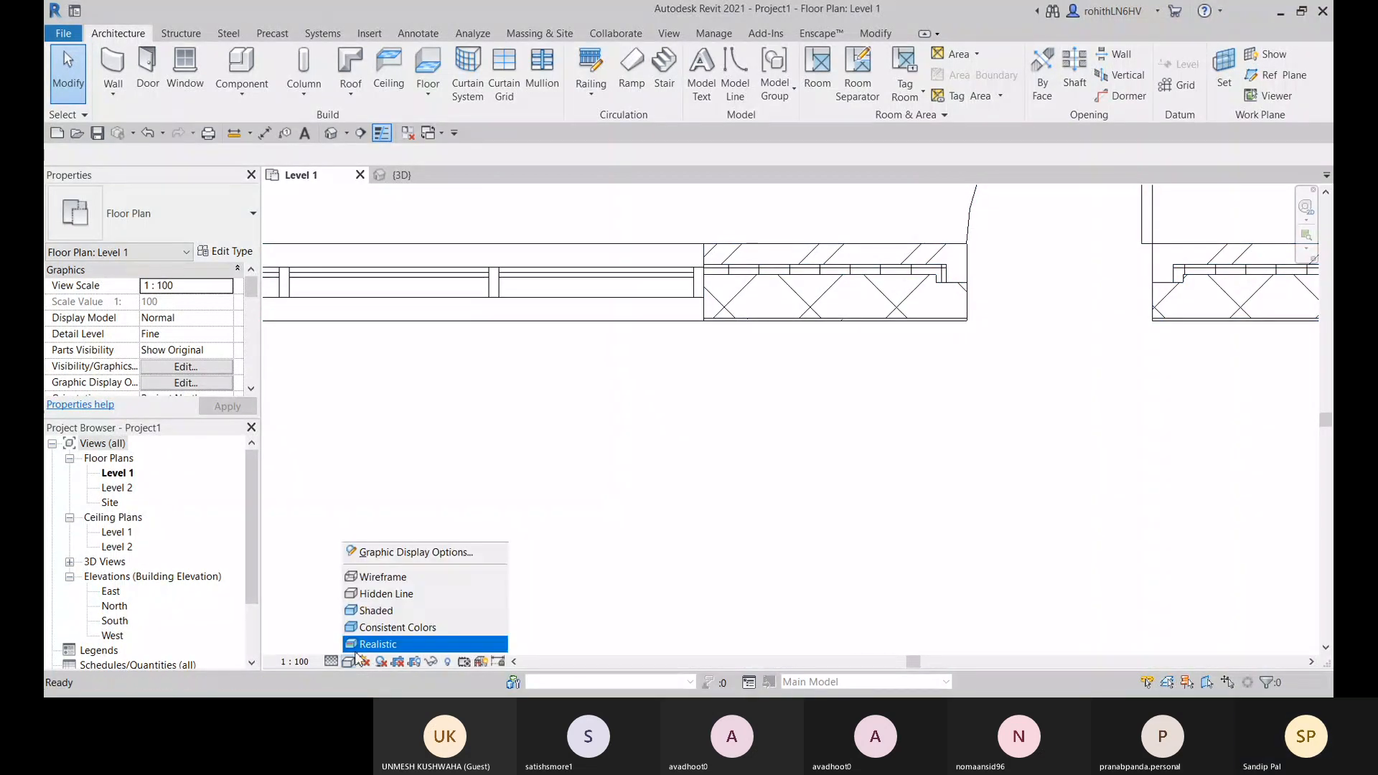
left_click(362, 645)
scroll(963, 278, "up", 2)
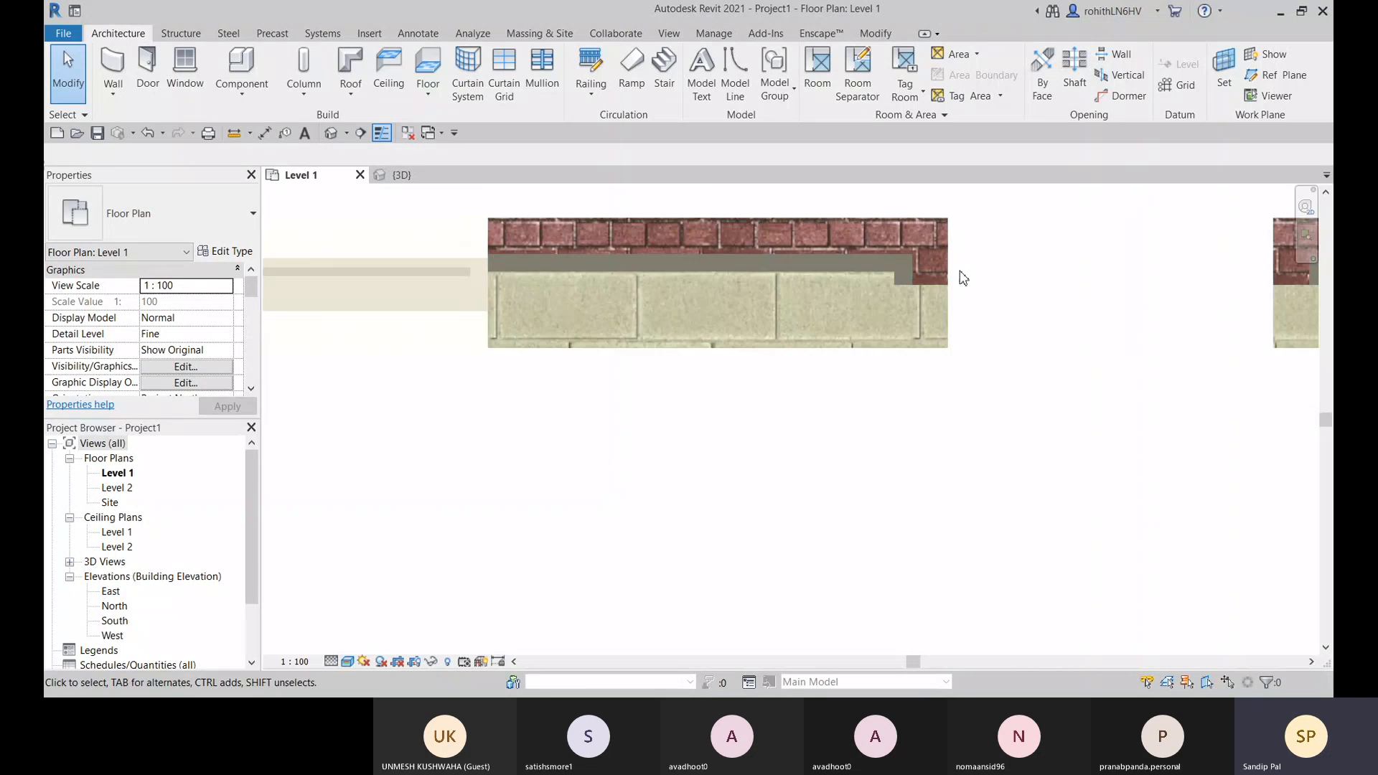
Examine the wall layers at the door opening and at the vertical wall's free end in the Level 1 plan
scroll(918, 262, "up", 2)
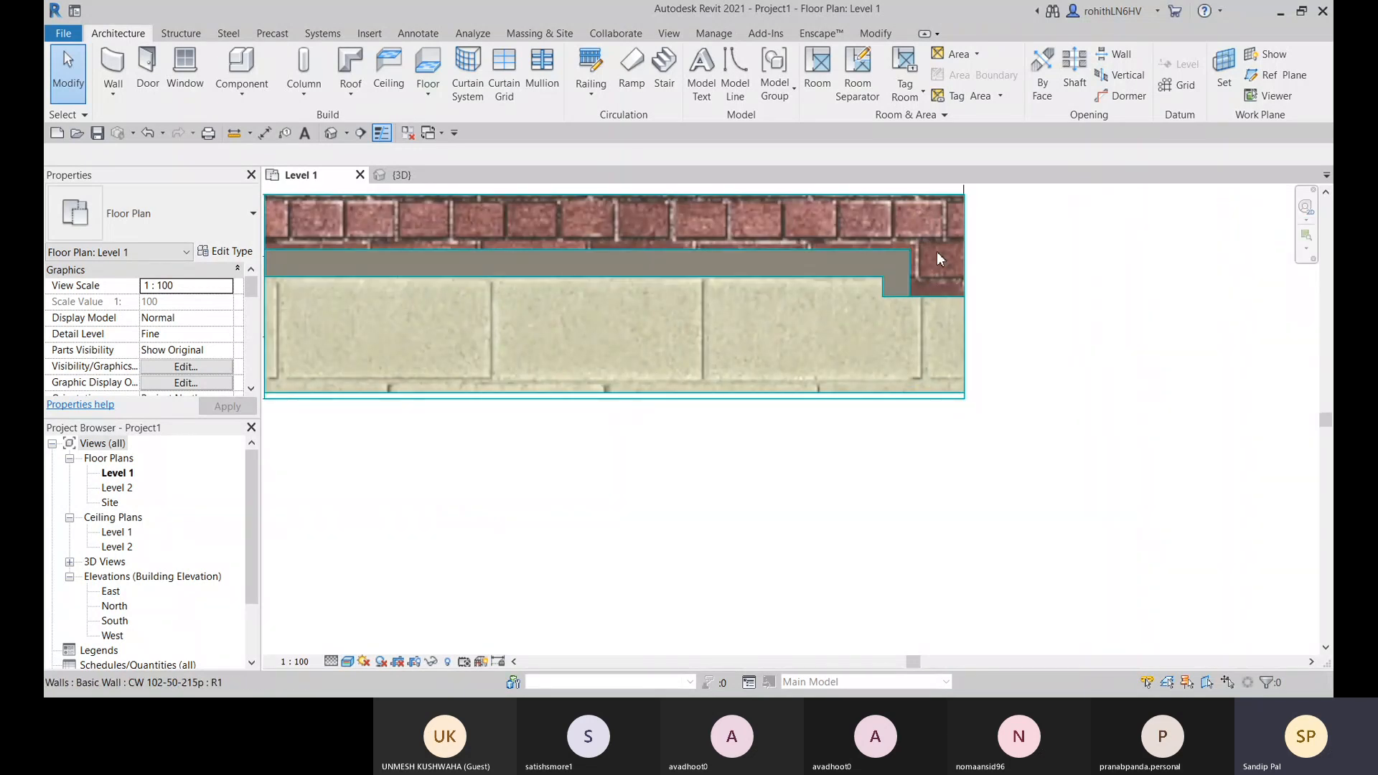
scroll(937, 258, "down", 5)
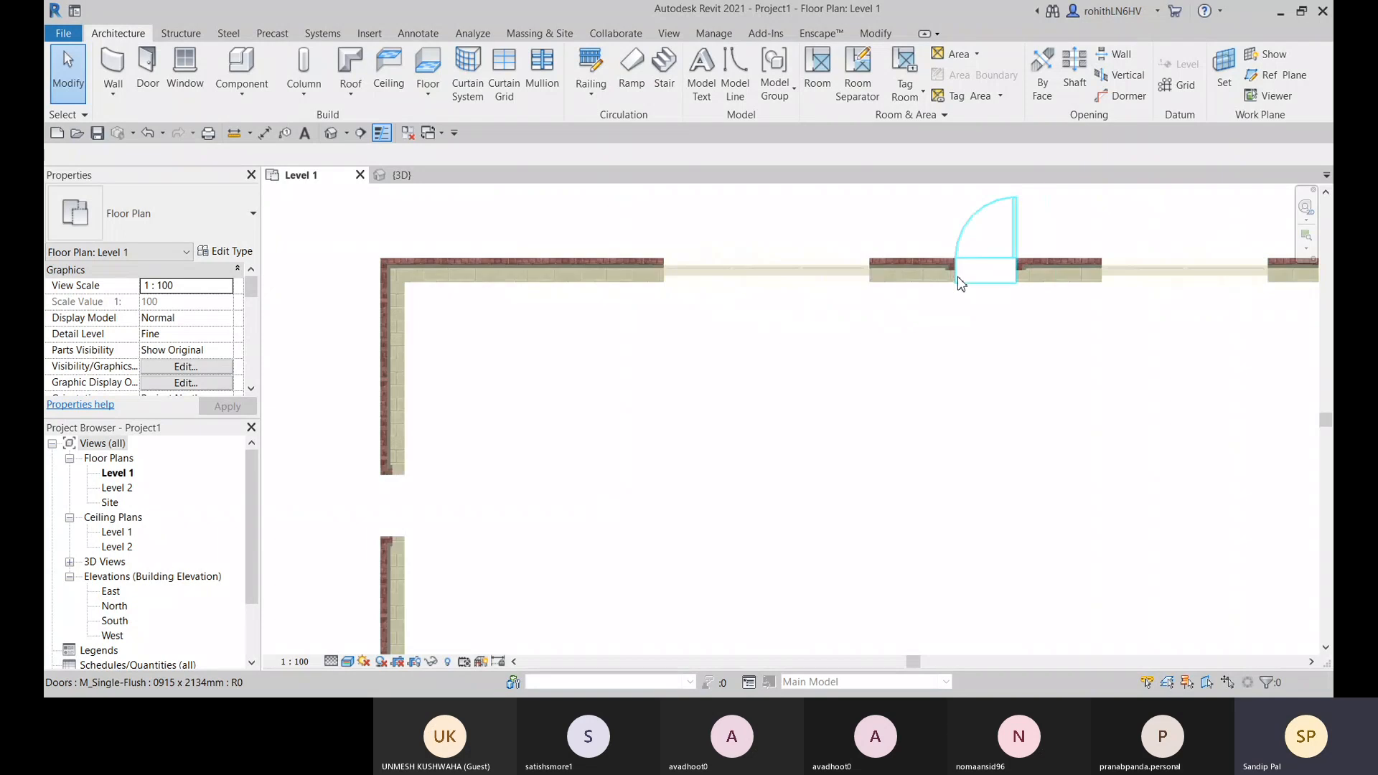
middle_click_drag(963, 364, 963, 298)
middle_click_drag(367, 452, 458, 259)
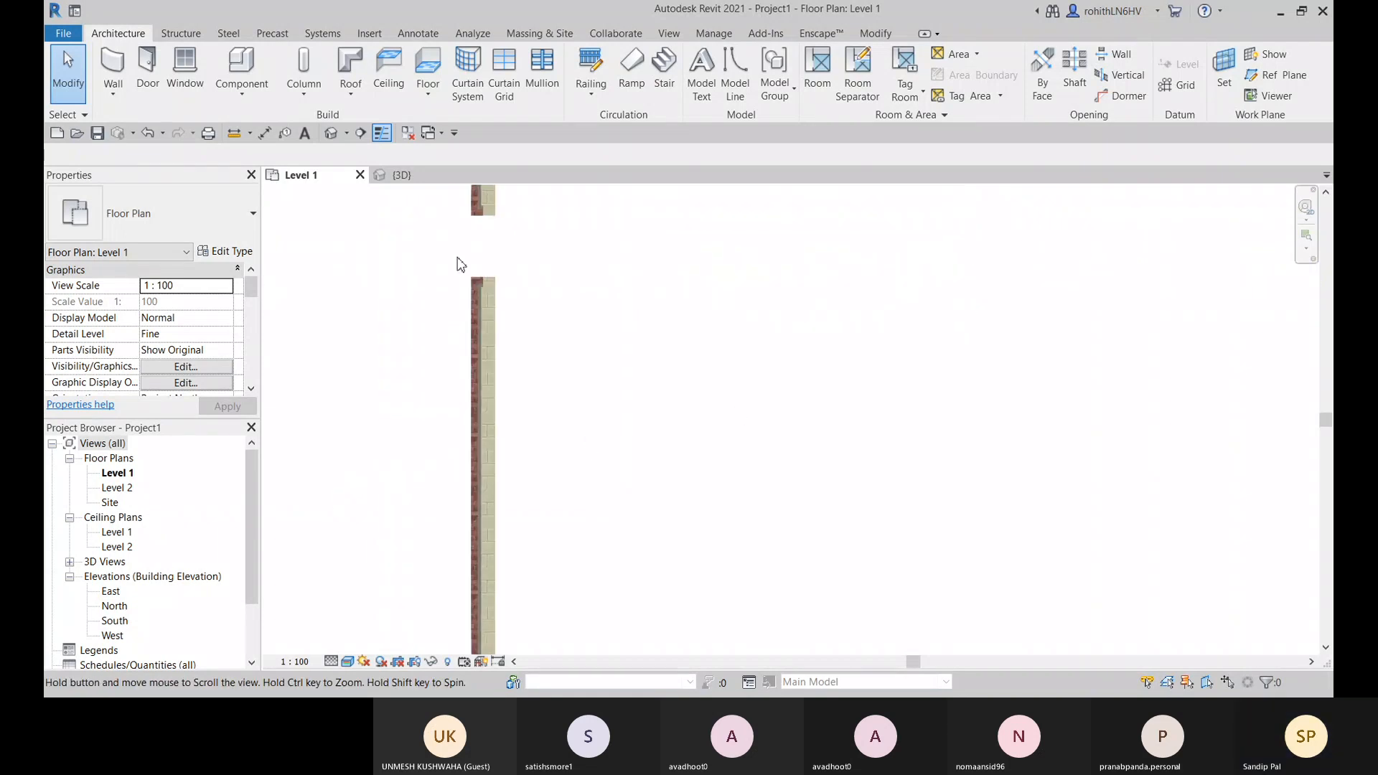
scroll(566, 443, "down", 3)
middle_click_drag(616, 516, 577, 226)
scroll(496, 447, "up", 2)
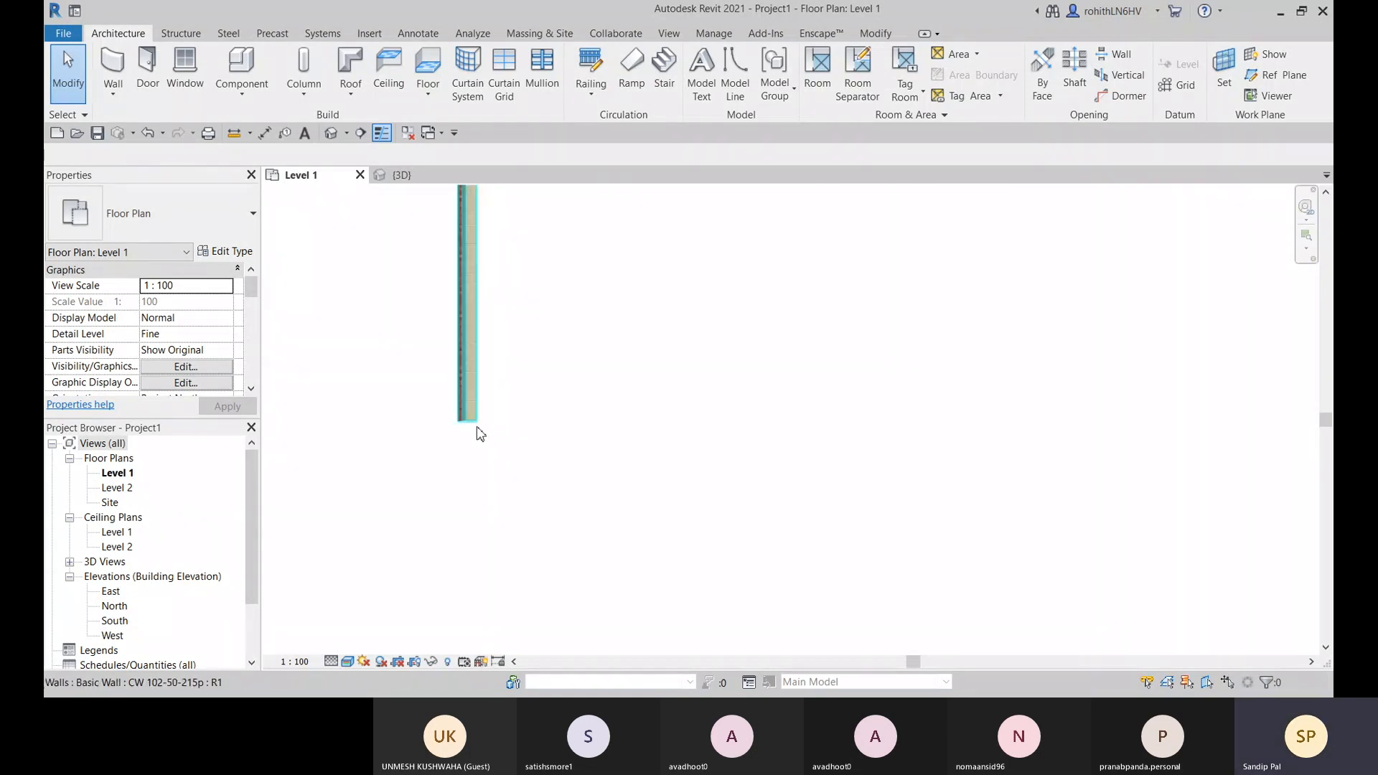
scroll(480, 433, "up", 4)
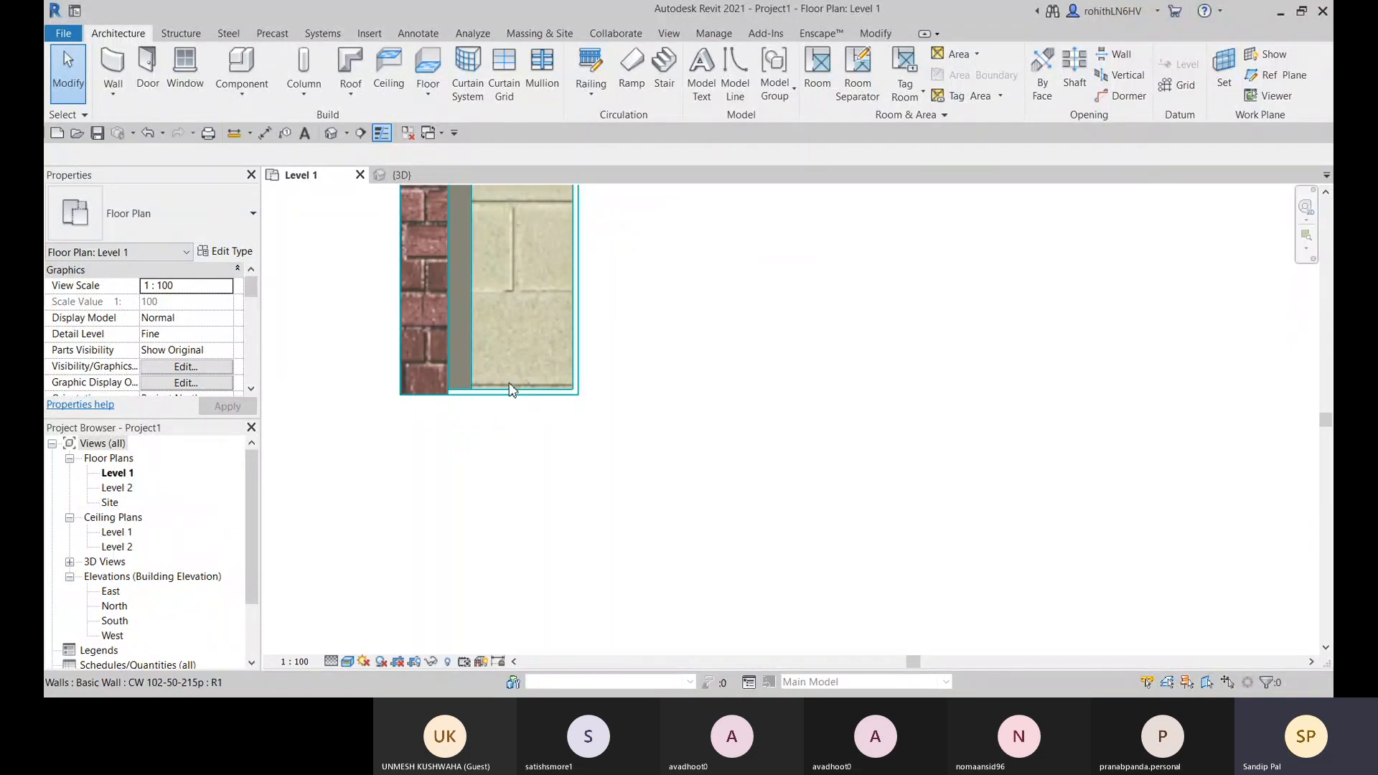
In the 3D view, set Wrapping at Ends to None in the type properties of wall type CW 102-50-215p, and apply it
left_click(401, 177)
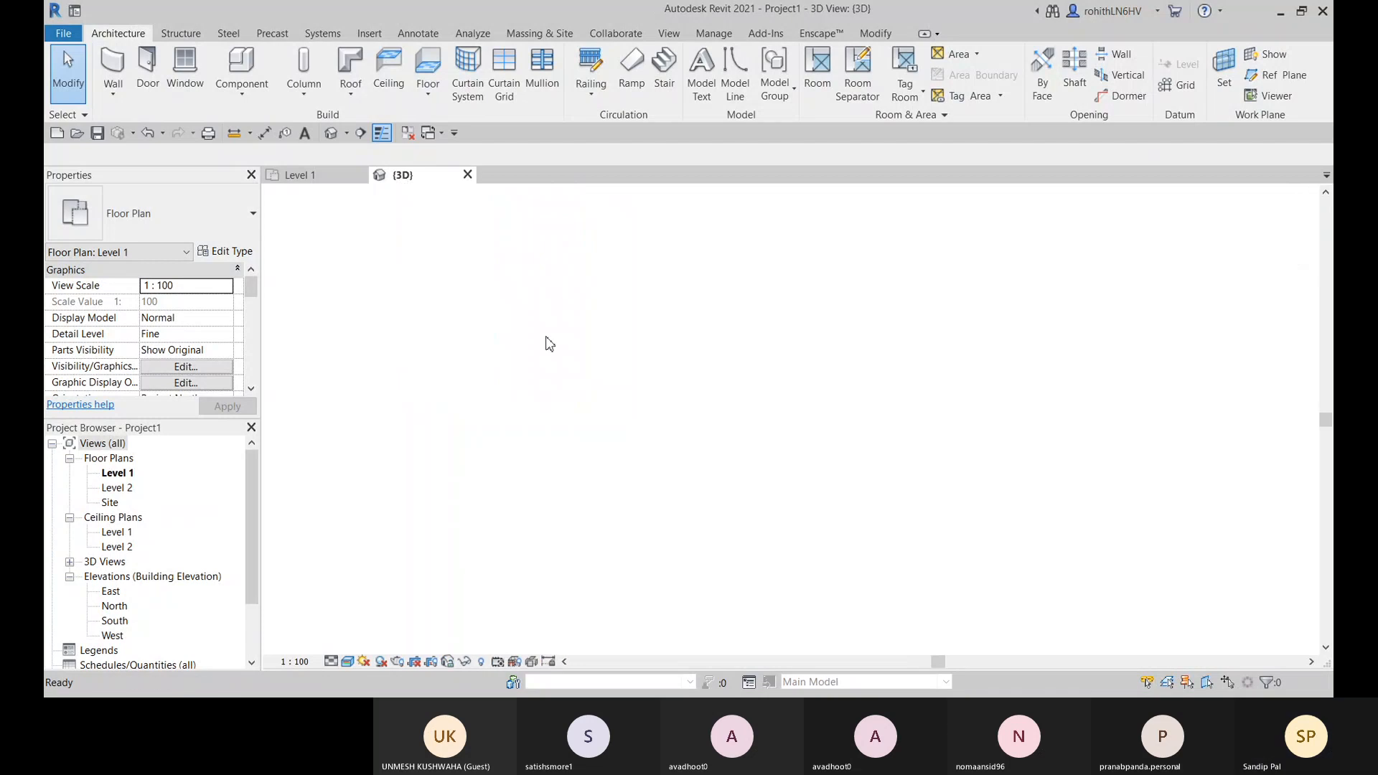
middle_click_drag(591, 559, 861, 406)
middle_click_drag(932, 381, 622, 515)
scroll(806, 333, "up", 2)
scroll(802, 347, "up", 2)
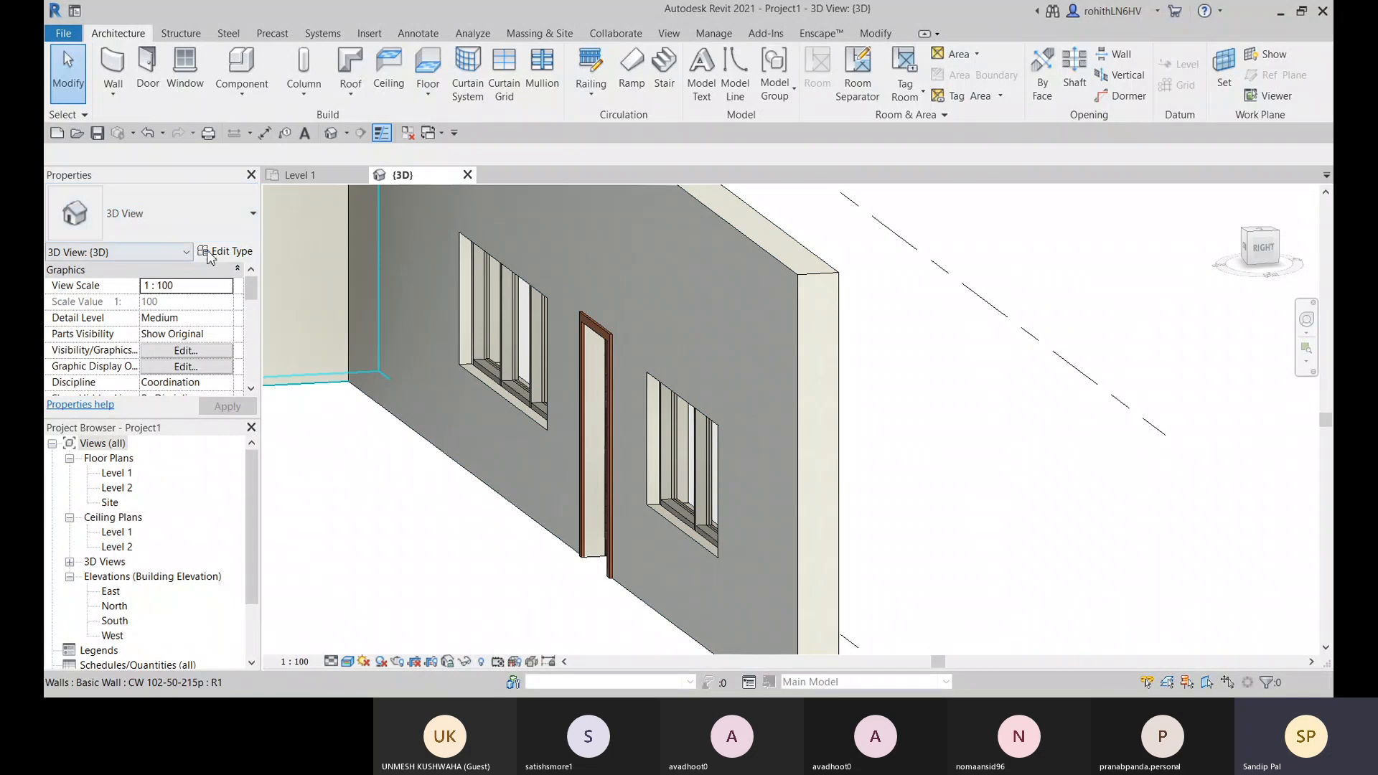
left_click(649, 303)
left_click(224, 251)
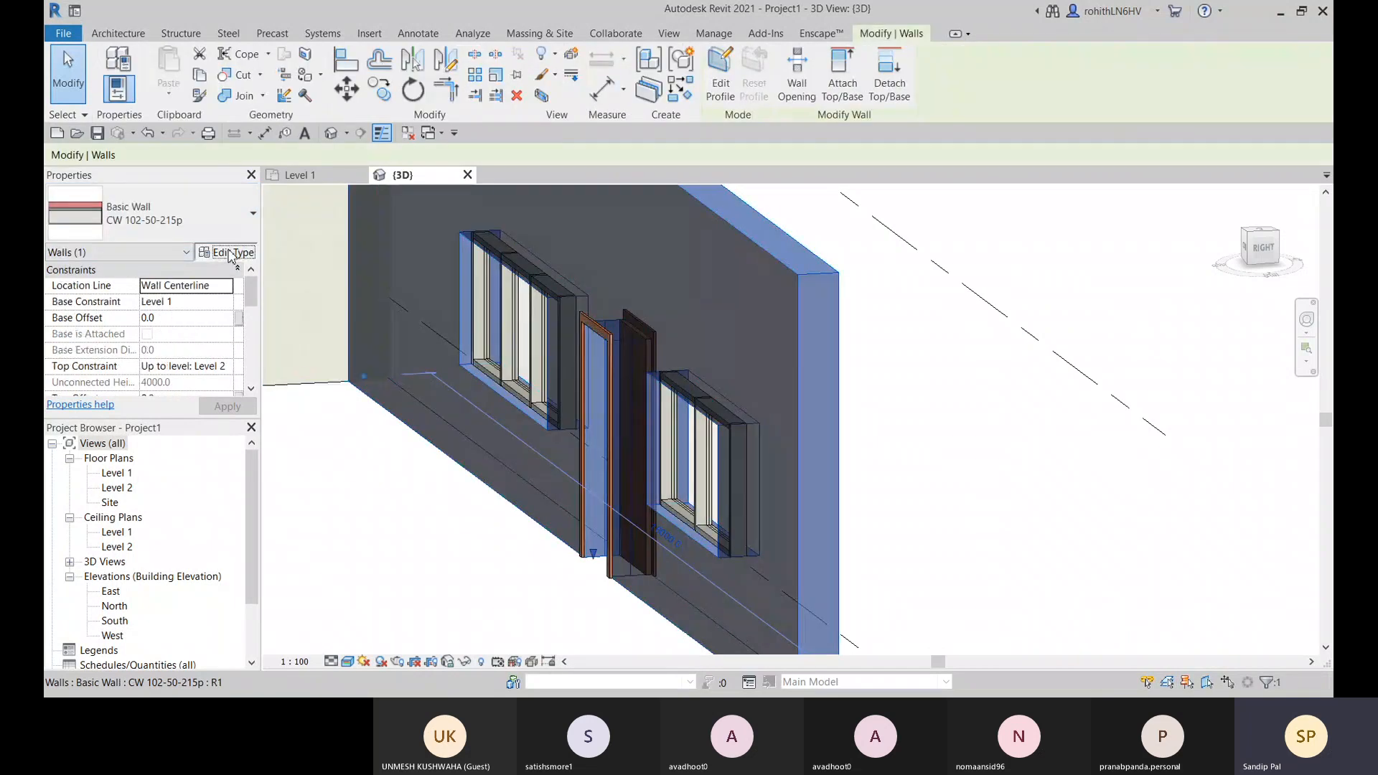
left_click(728, 217)
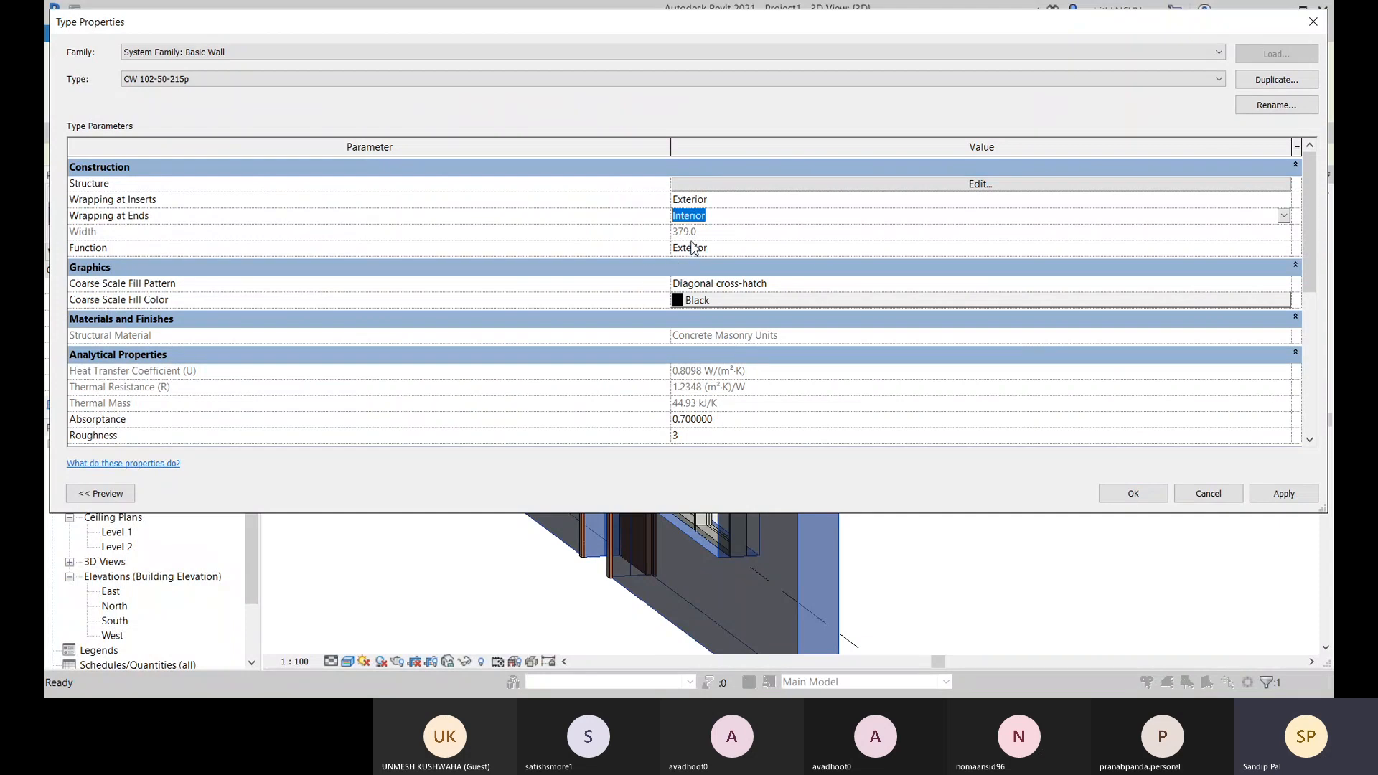
left_click(693, 232)
left_click(1273, 494)
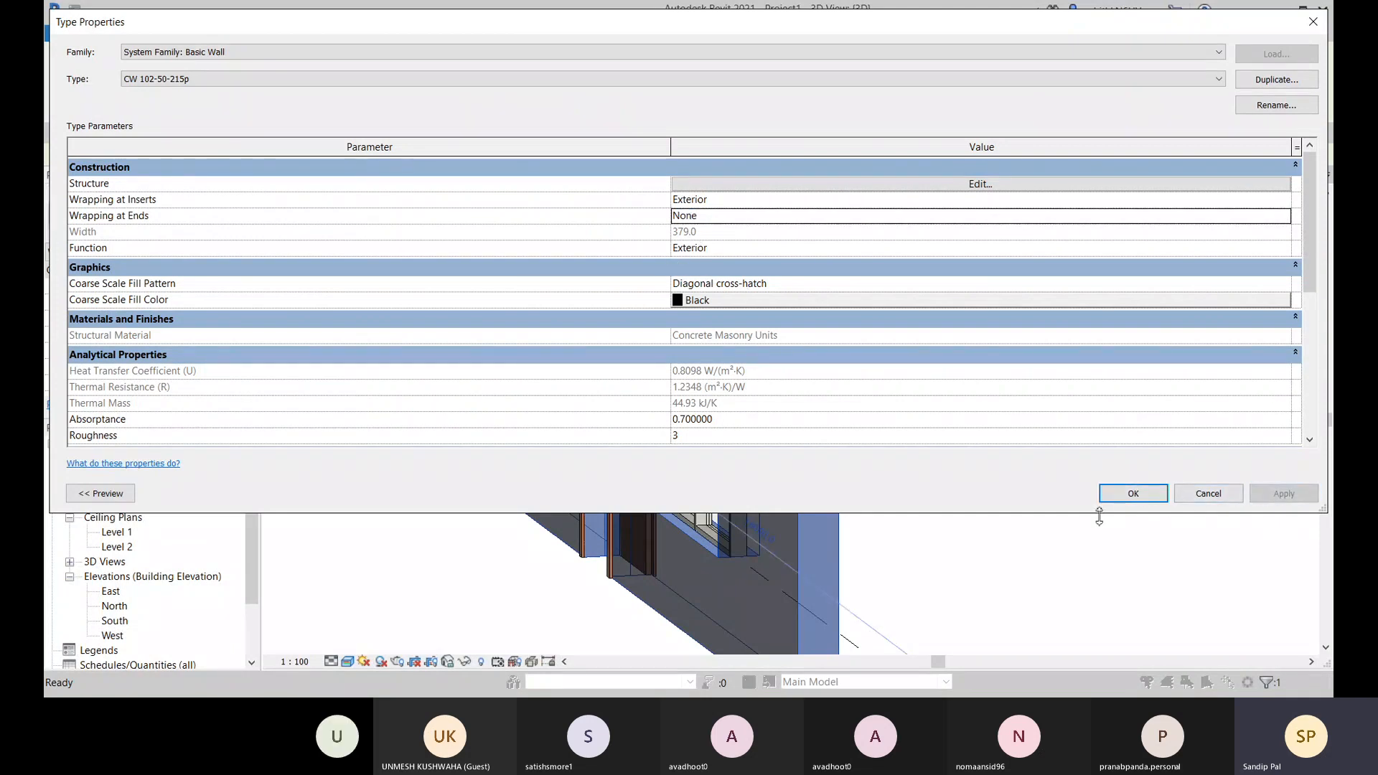
left_click(1133, 494)
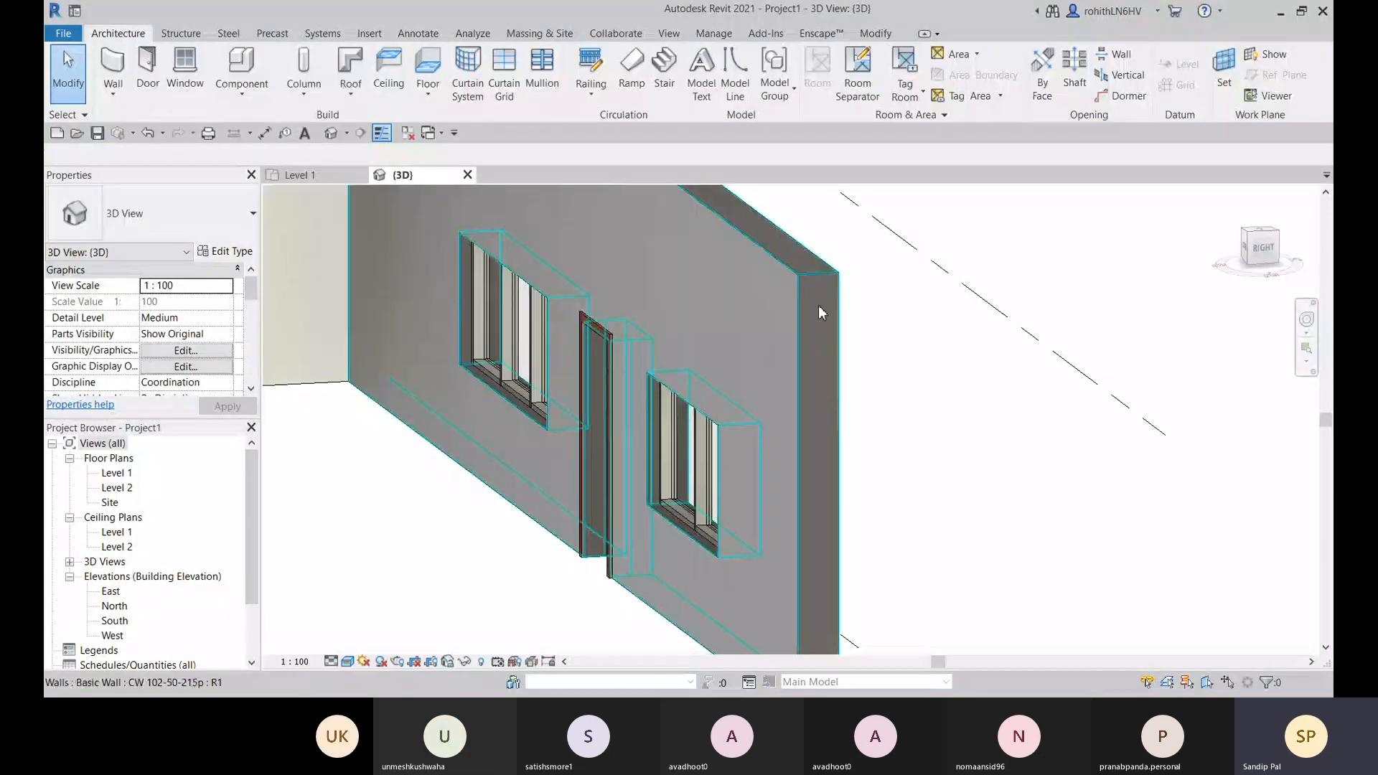
Examine the top faces and free ends of the walls in the 3D view
scroll(805, 393, "down", 4)
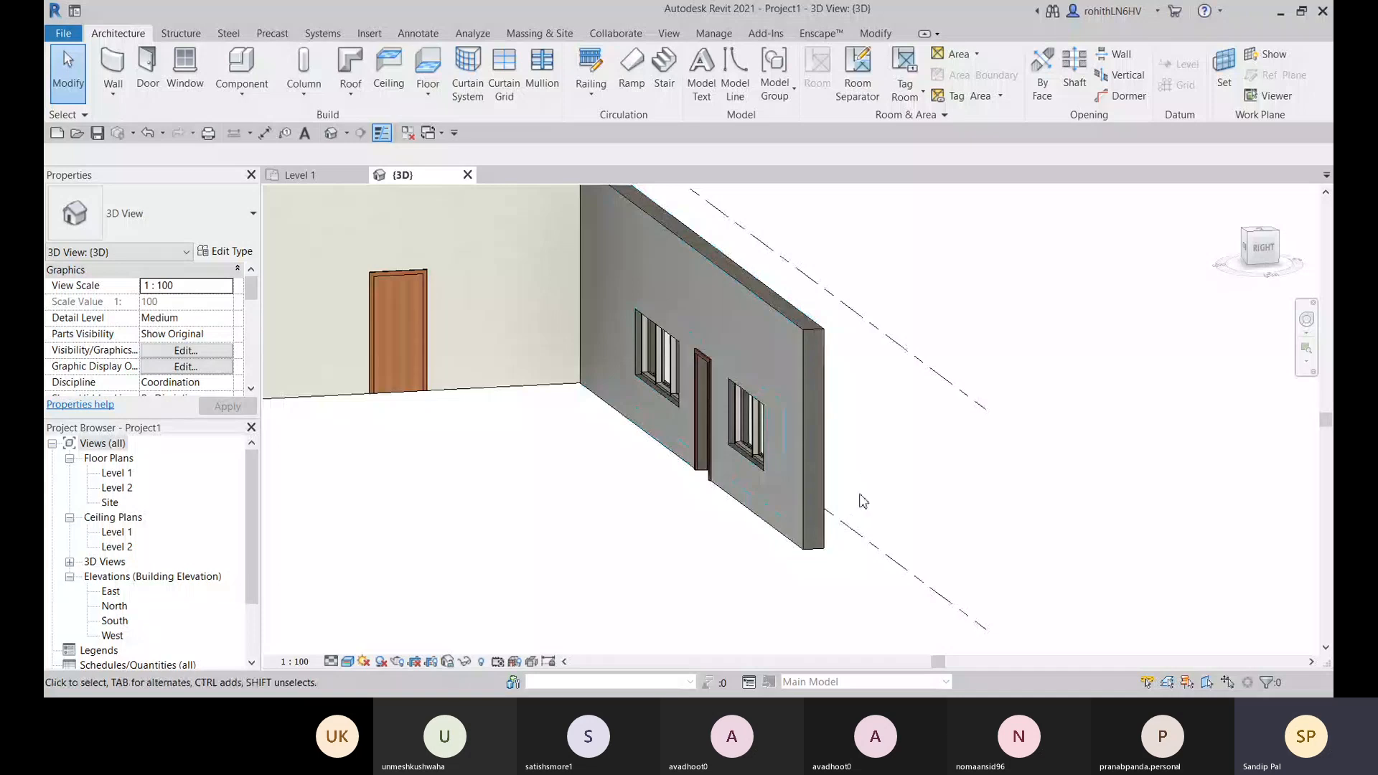
middle_click_drag(861, 493, 950, 519)
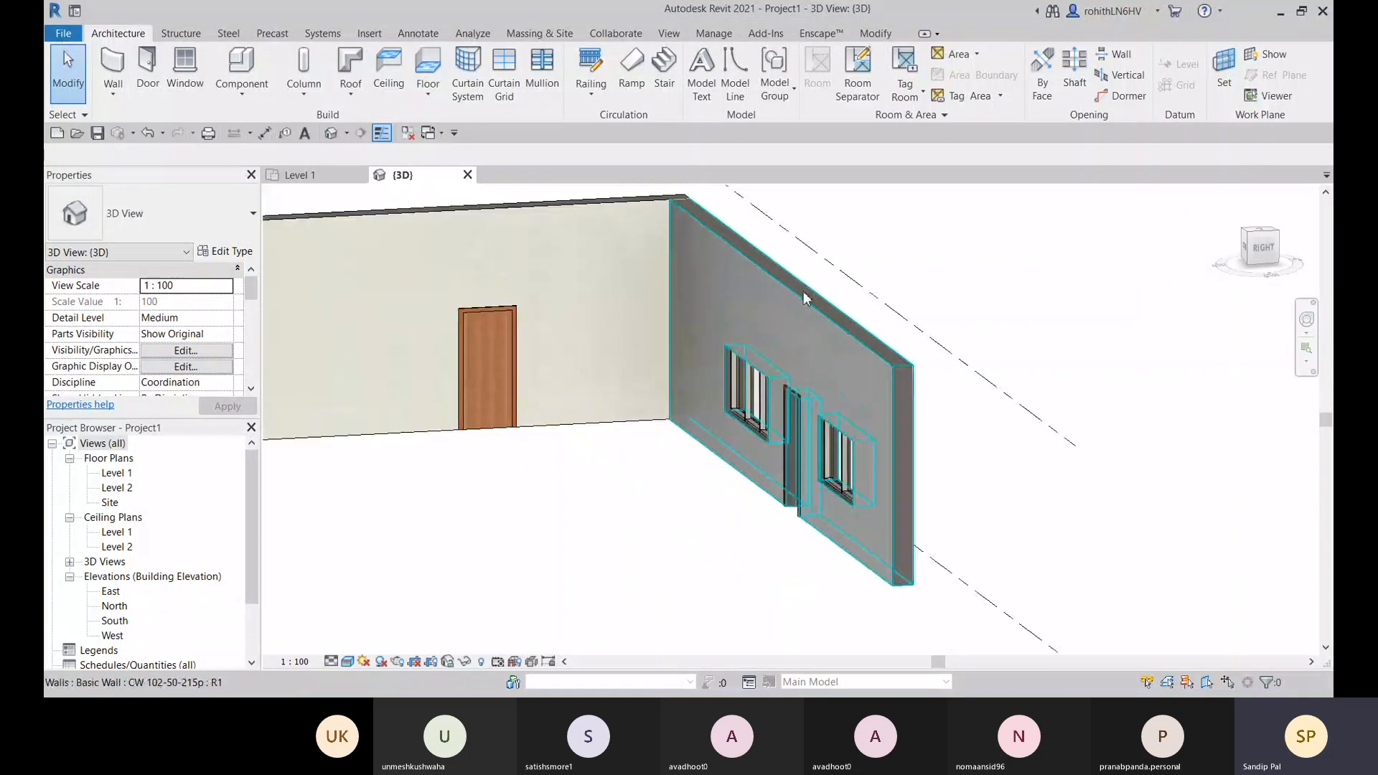
middle_click_drag(751, 295, 512, 351, "shift")
scroll(512, 352, "up", 5)
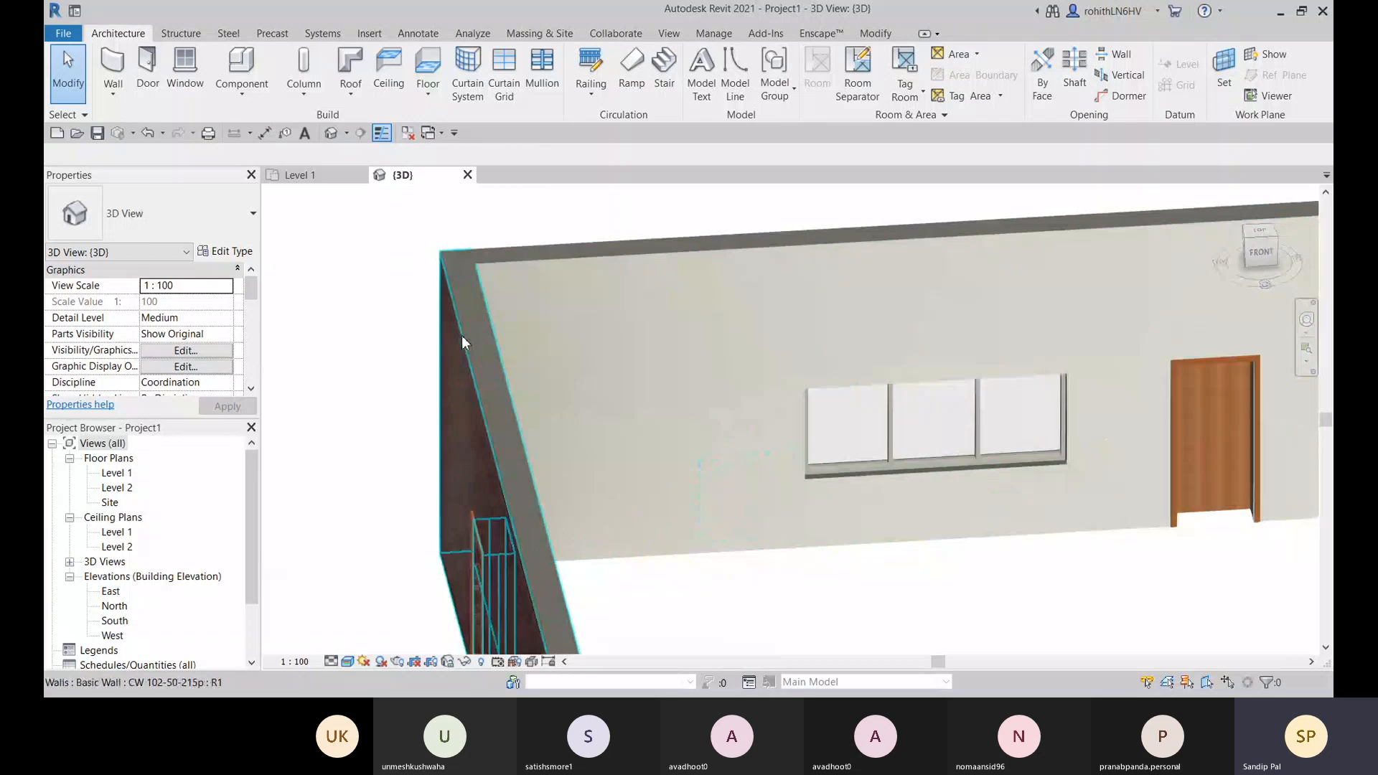
scroll(488, 337, "down", 10)
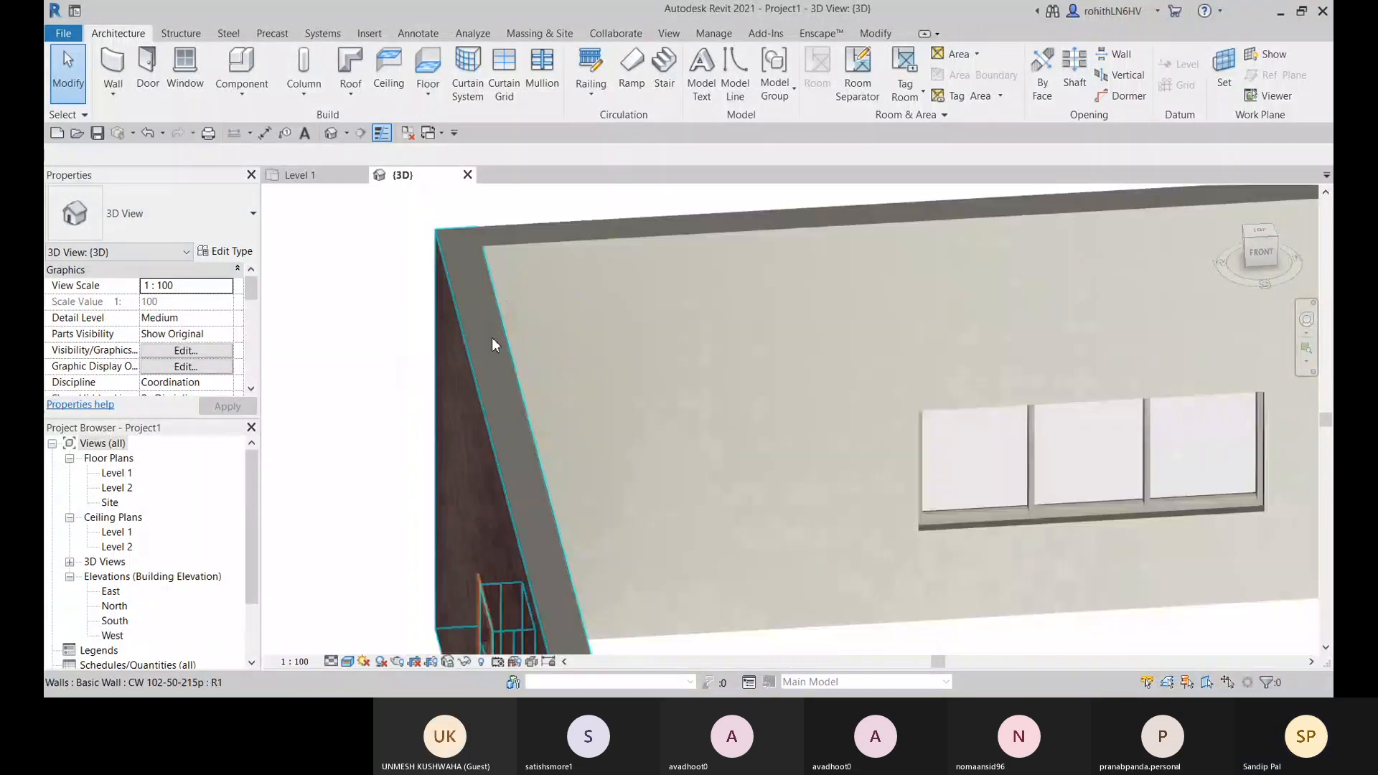
middle_click_drag(583, 382, 517, 415, "shift")
scroll(517, 415, "up", 5)
scroll(497, 393, "up", 5)
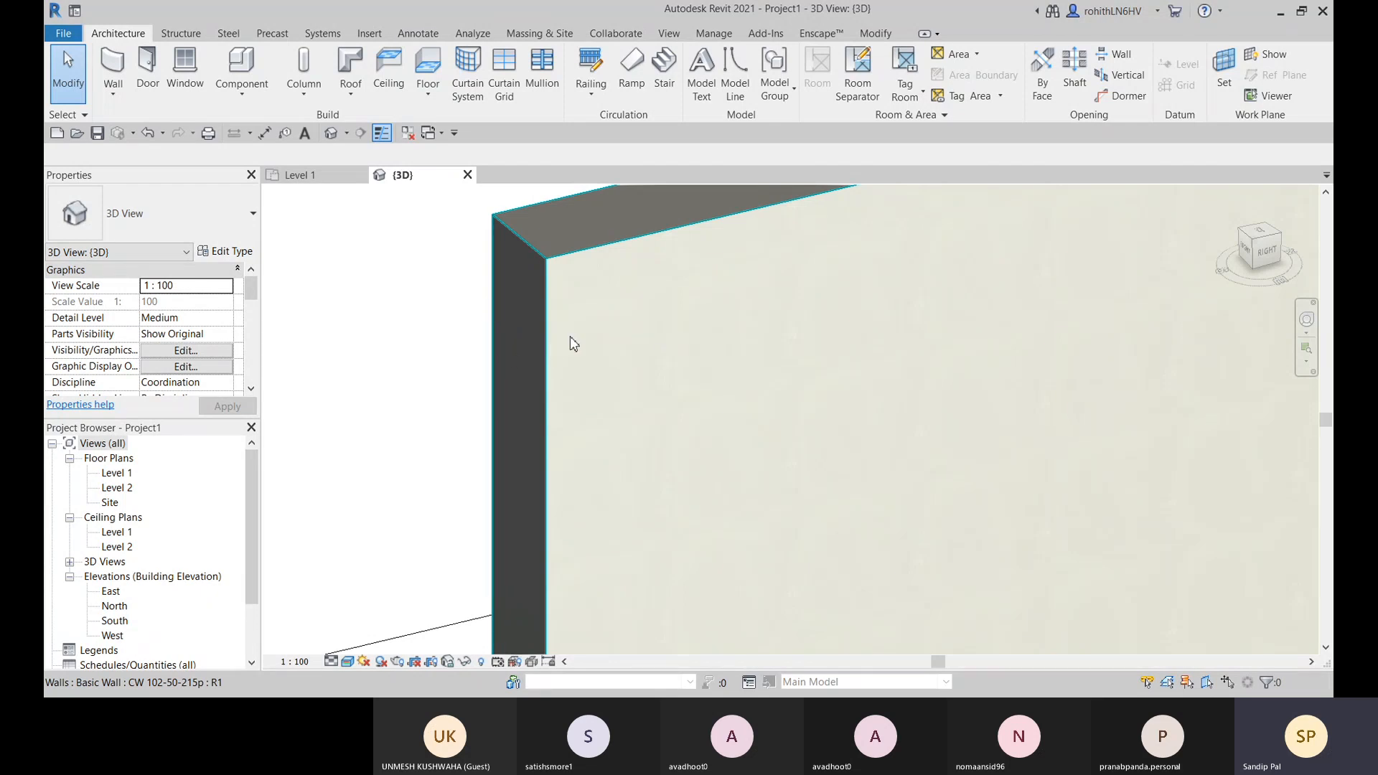
Set Wrapping at Ends to Exterior in the type properties of wall type CW 102-50-215p, and deselect the wall
left_click(608, 292)
left_click(229, 253)
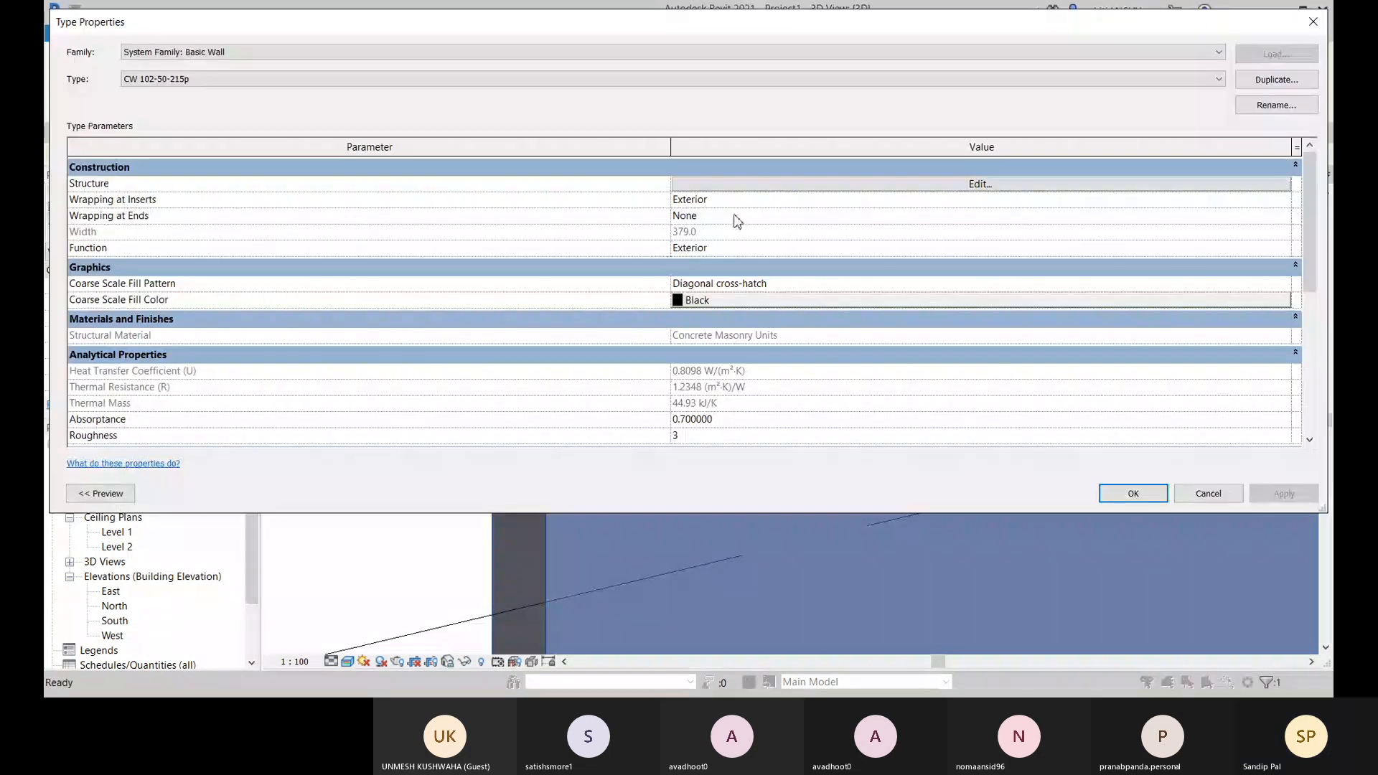
left_click(729, 218)
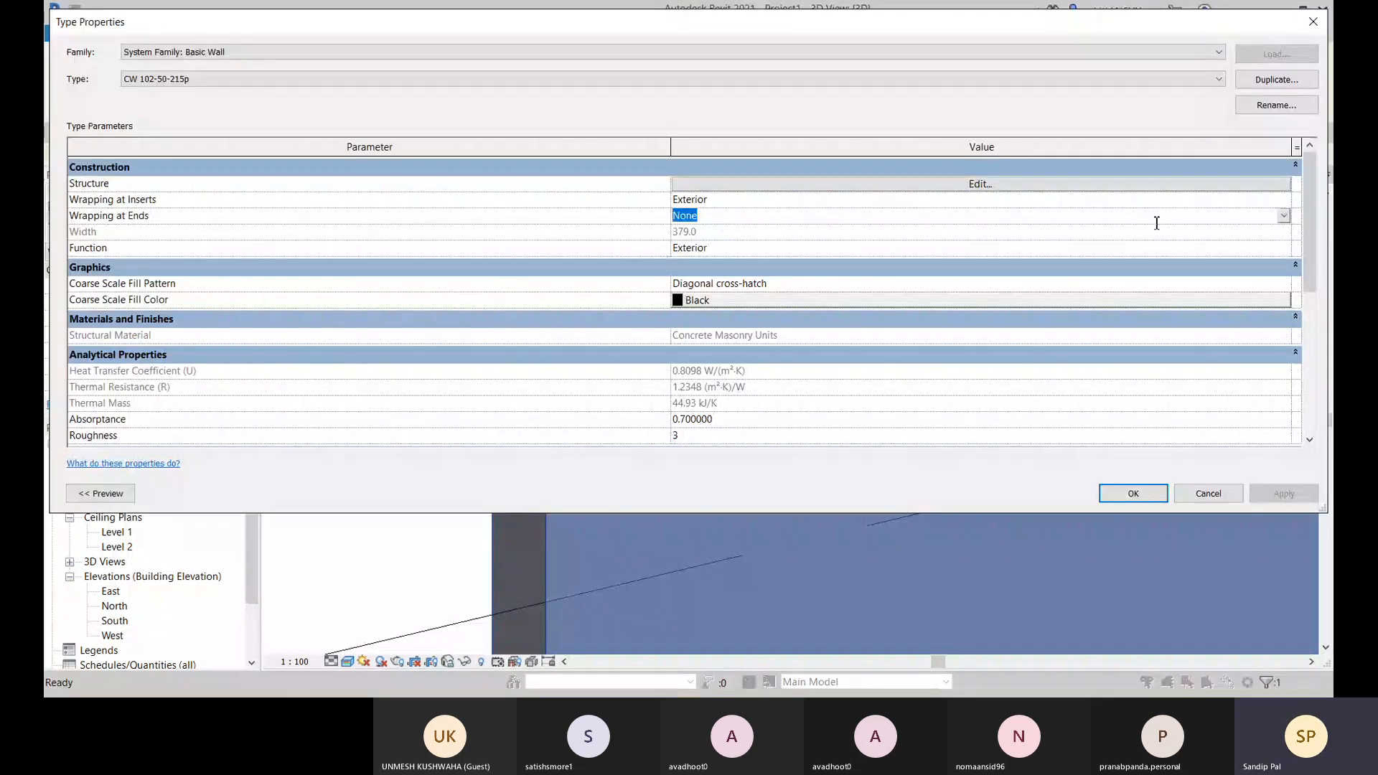
left_click(699, 247)
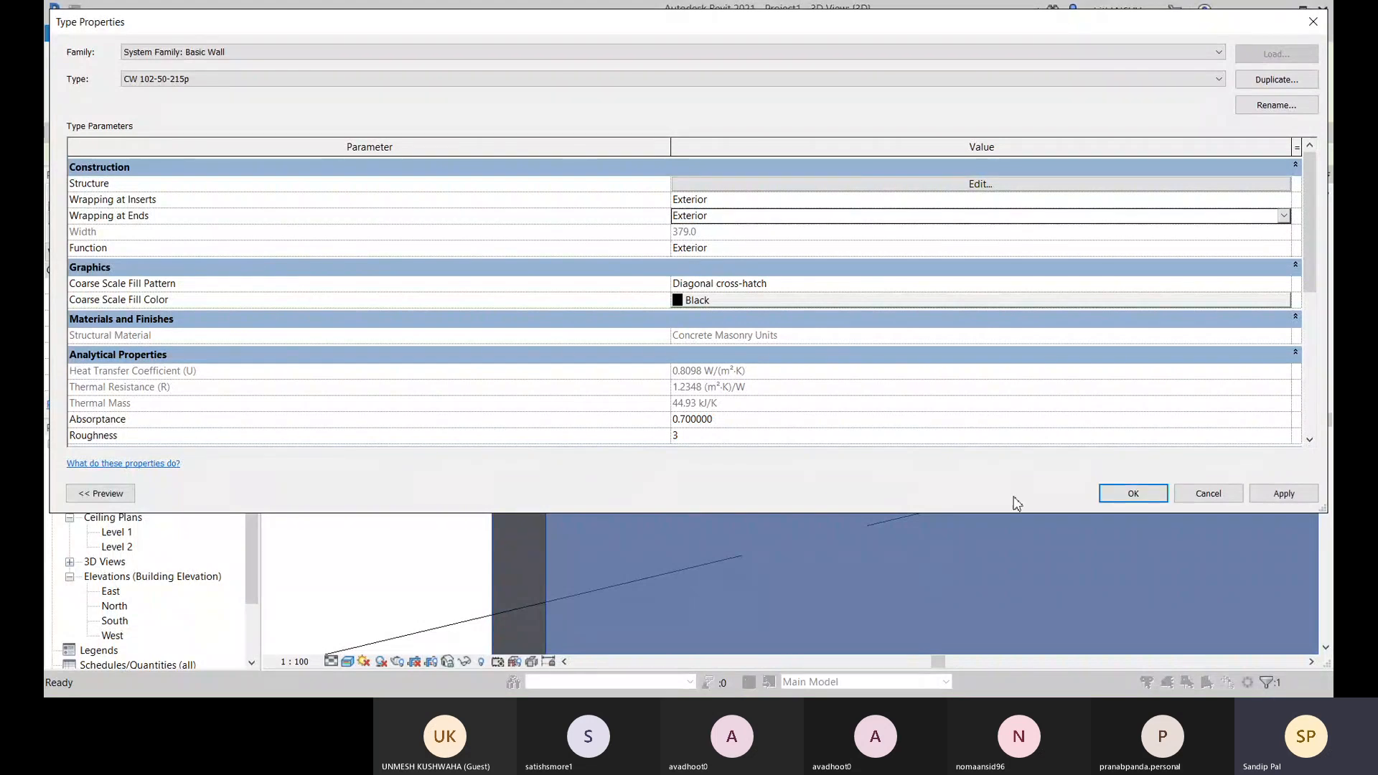
left_click(1159, 495)
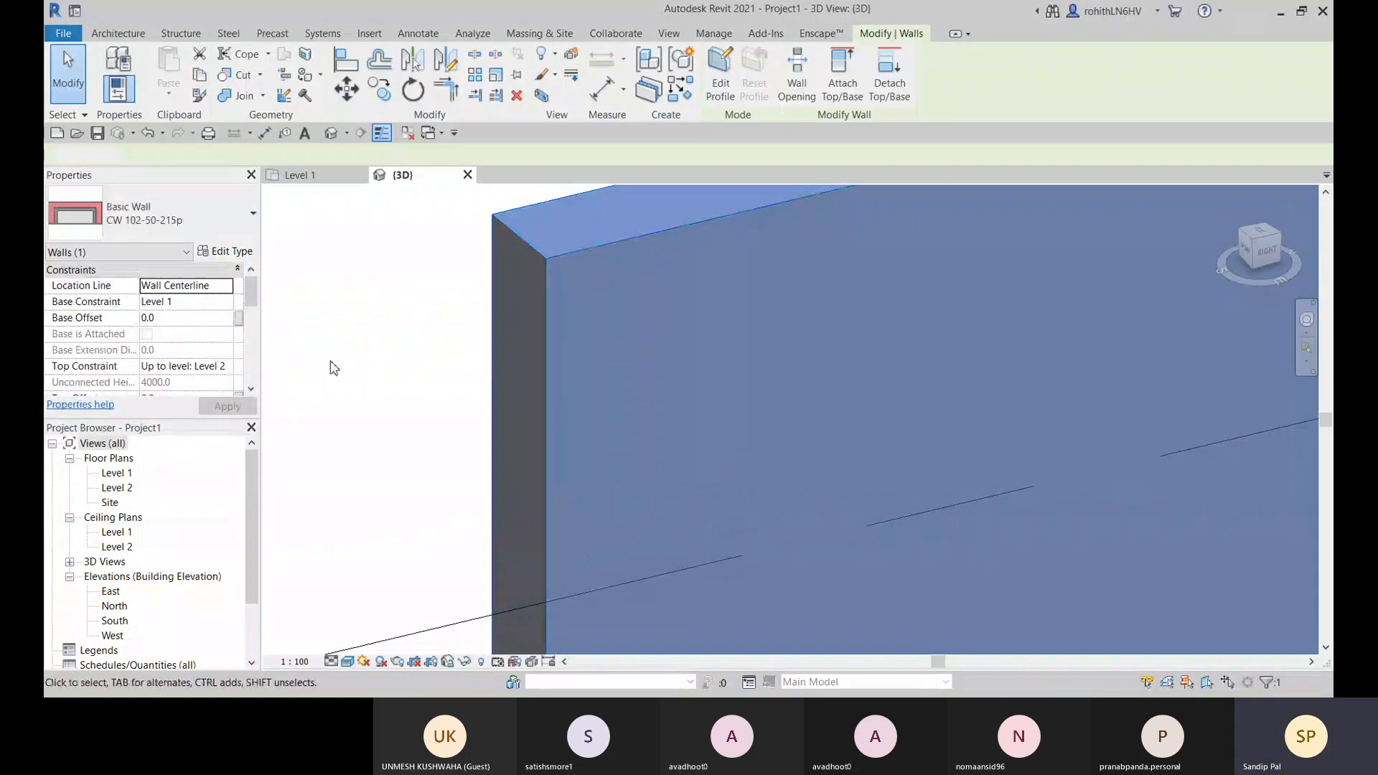
left_click(330, 366)
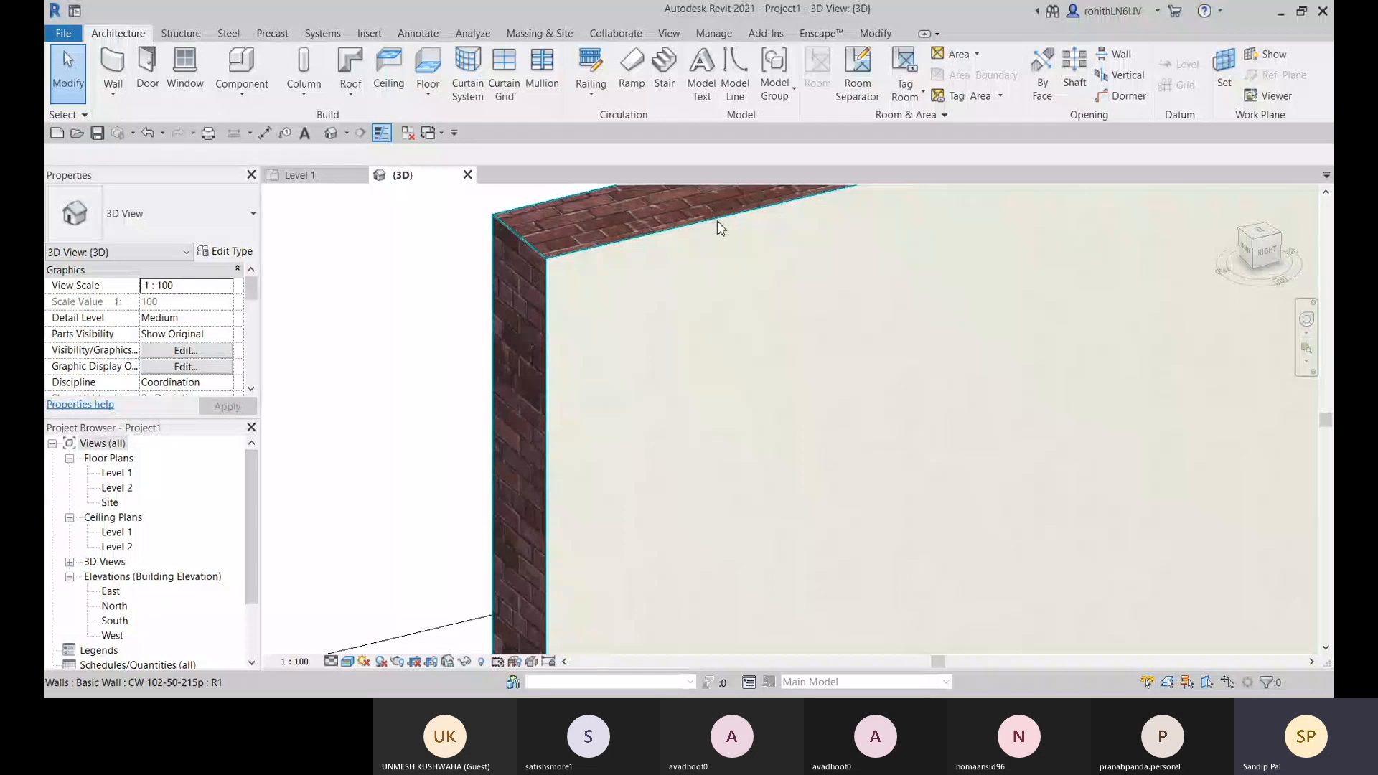
Examine the brick finish along the walls' top edges and free end from both sides in the 3D view
scroll(682, 236, "down", 5)
middle_click_drag(723, 377, 861, 347, "shift")
scroll(854, 347, "up", 3)
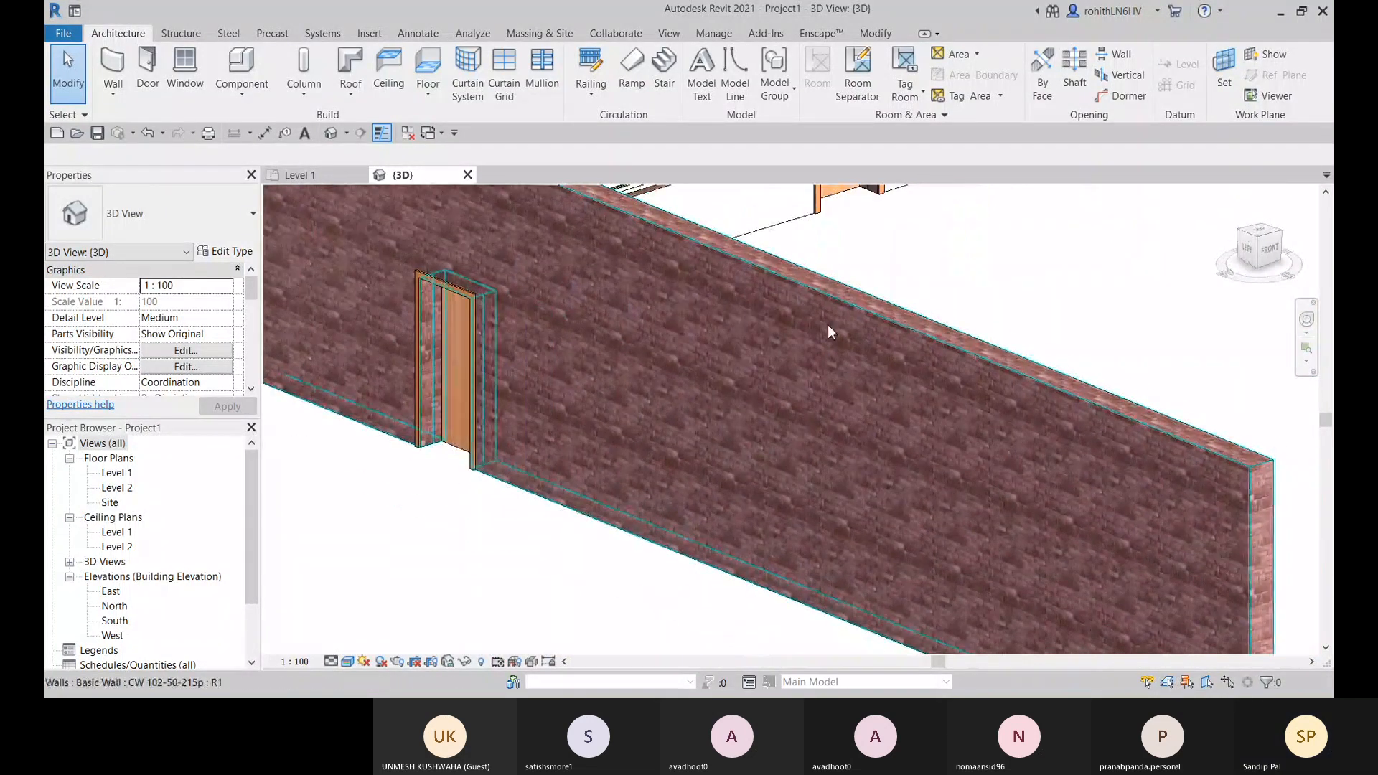
scroll(928, 434, "down", 1)
middle_click_drag(1029, 456, 664, 395)
middle_click_drag(664, 395, 677, 551)
middle_click_drag(692, 467, 321, 515)
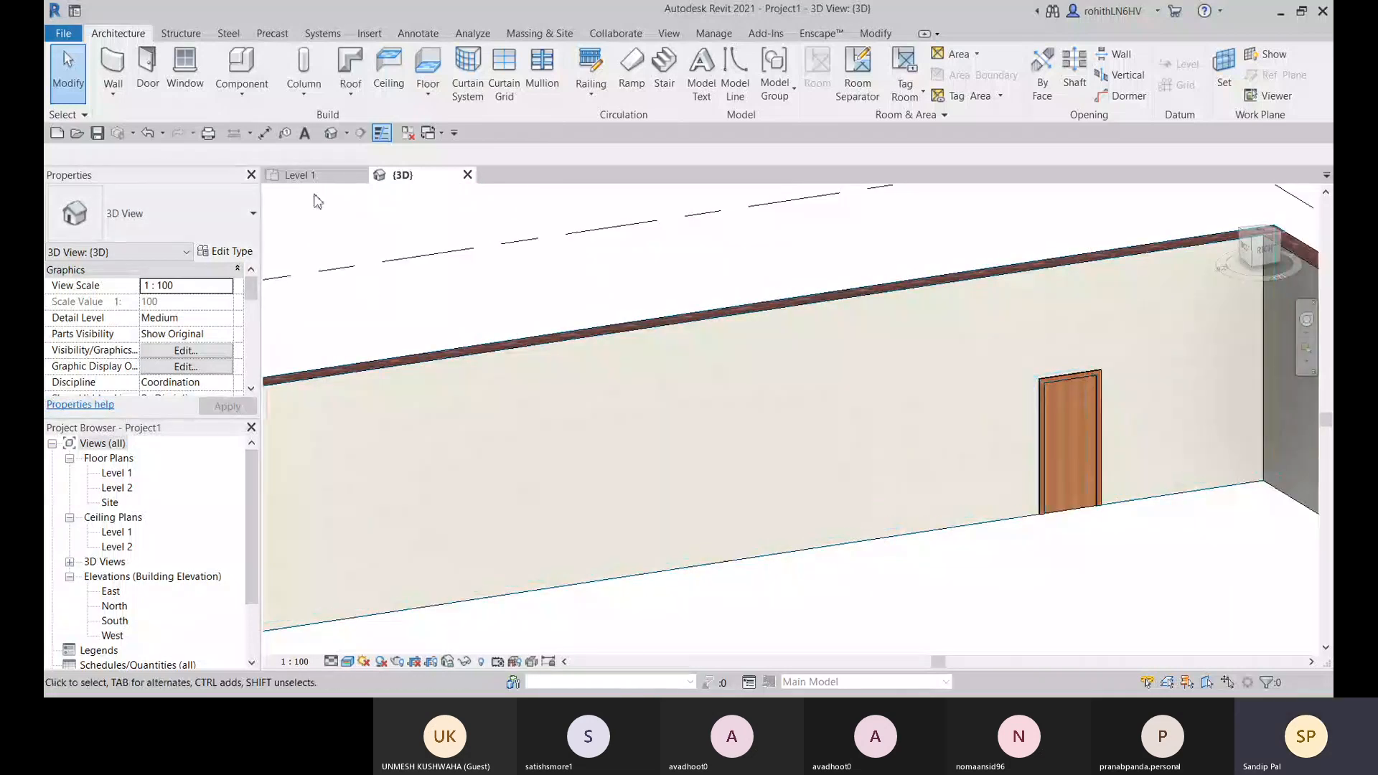
Examine how the layers wrap at the vertical wall's free end and at its door opening in the Level 1 plan
left_click(298, 176)
scroll(557, 532, "down", 3)
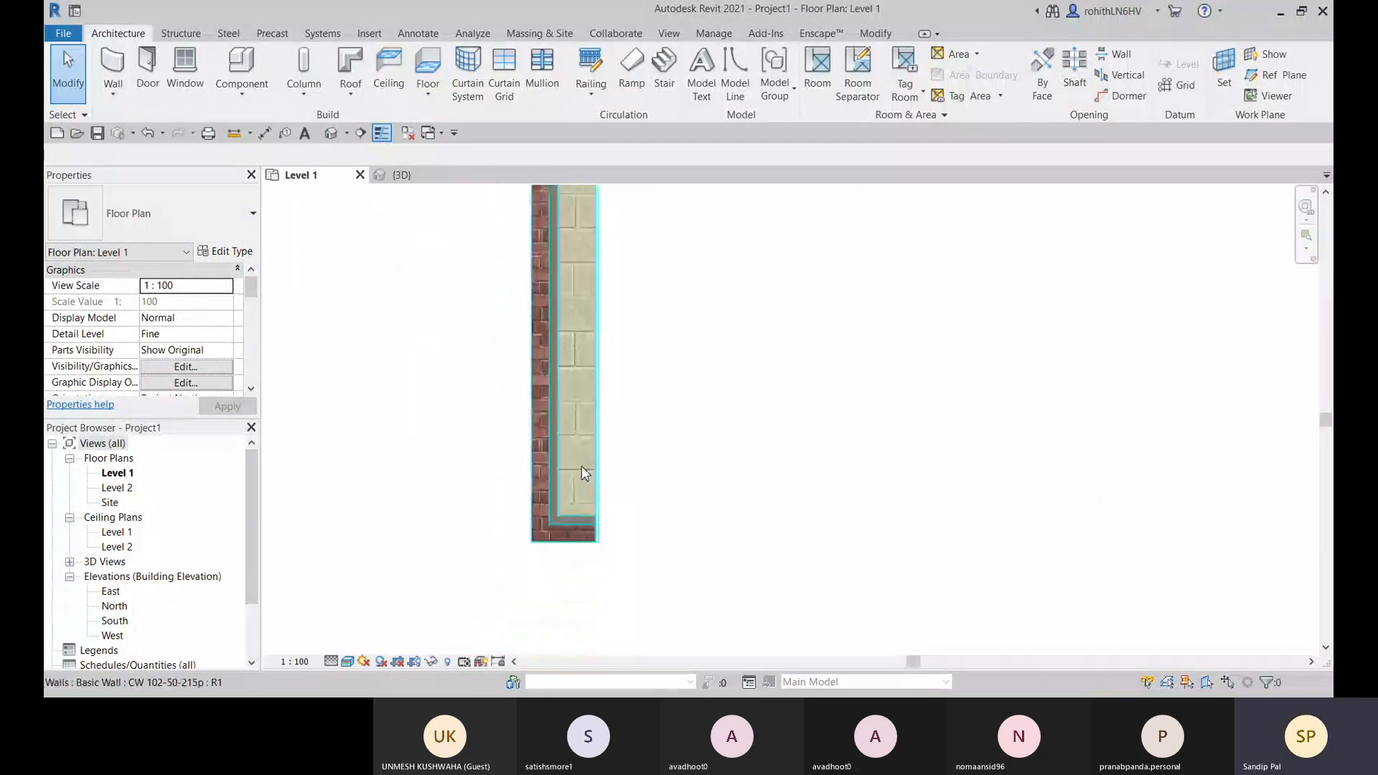
scroll(582, 488, "down", 3)
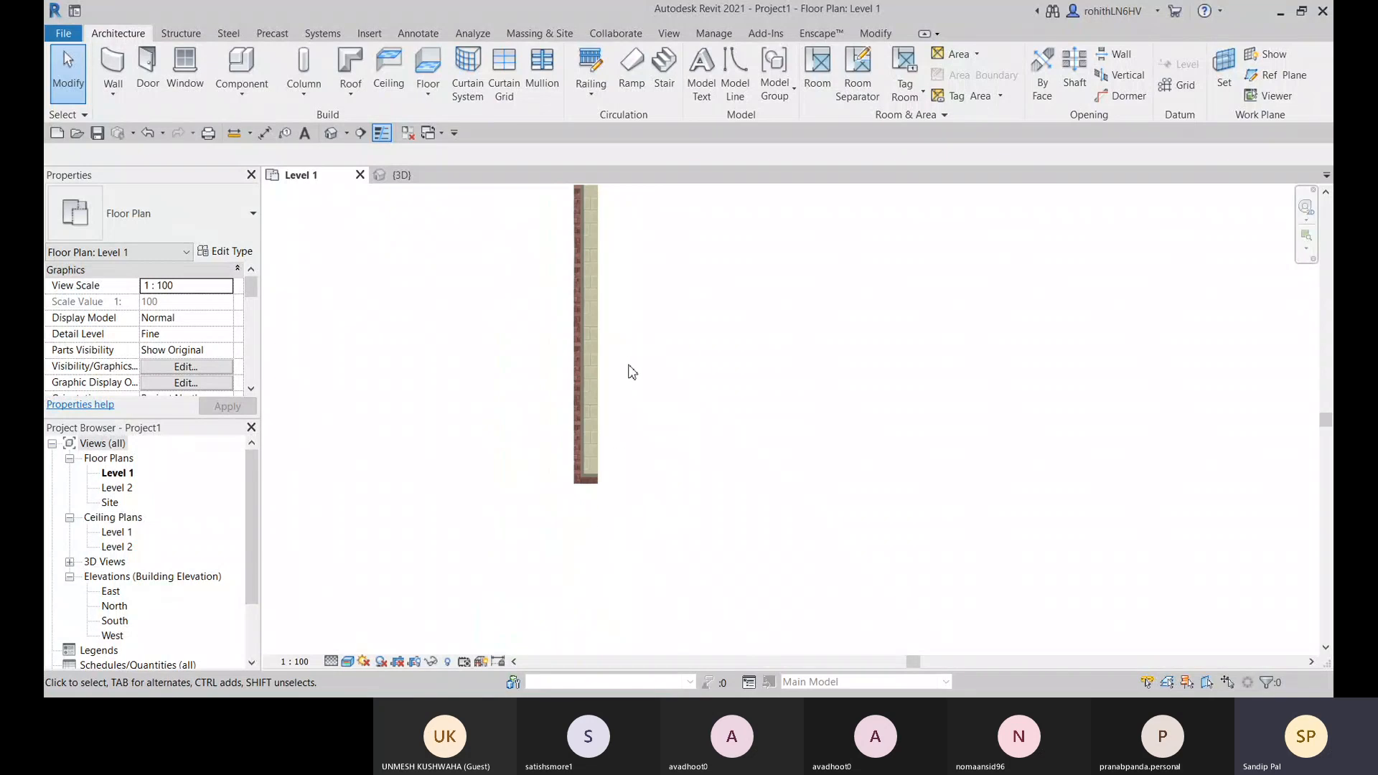
scroll(632, 371, "up", 2)
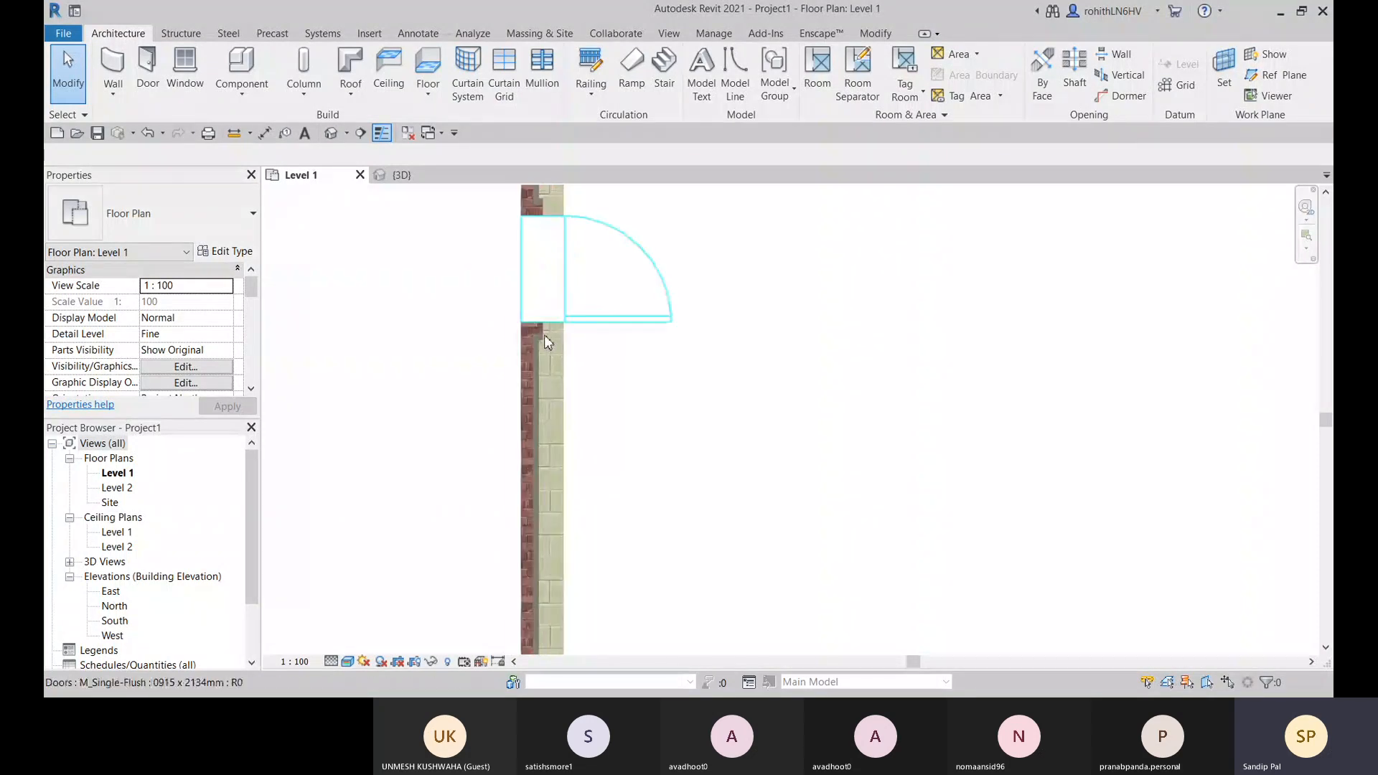
scroll(545, 342, "up", 5)
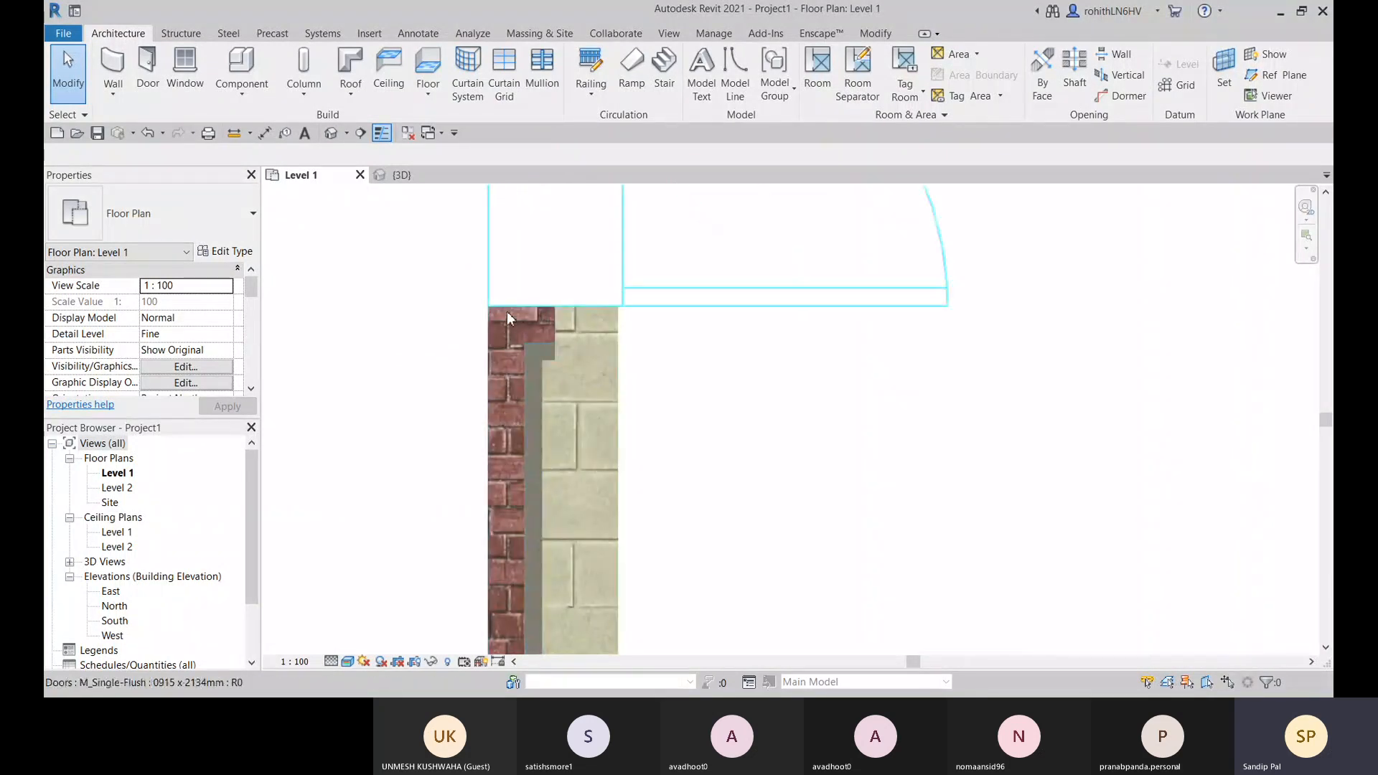
left_click(503, 338)
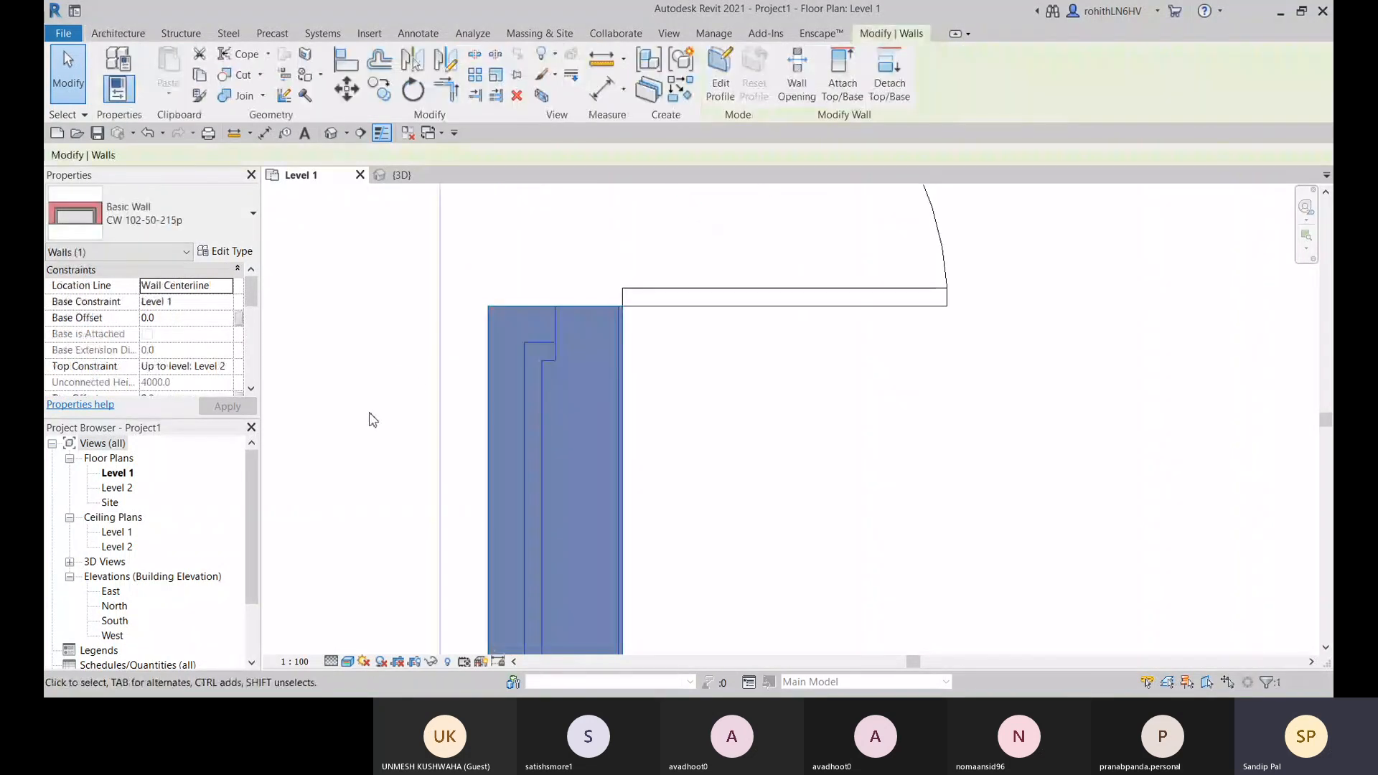
left_click(811, 386)
middle_click_drag(526, 336, 579, 353)
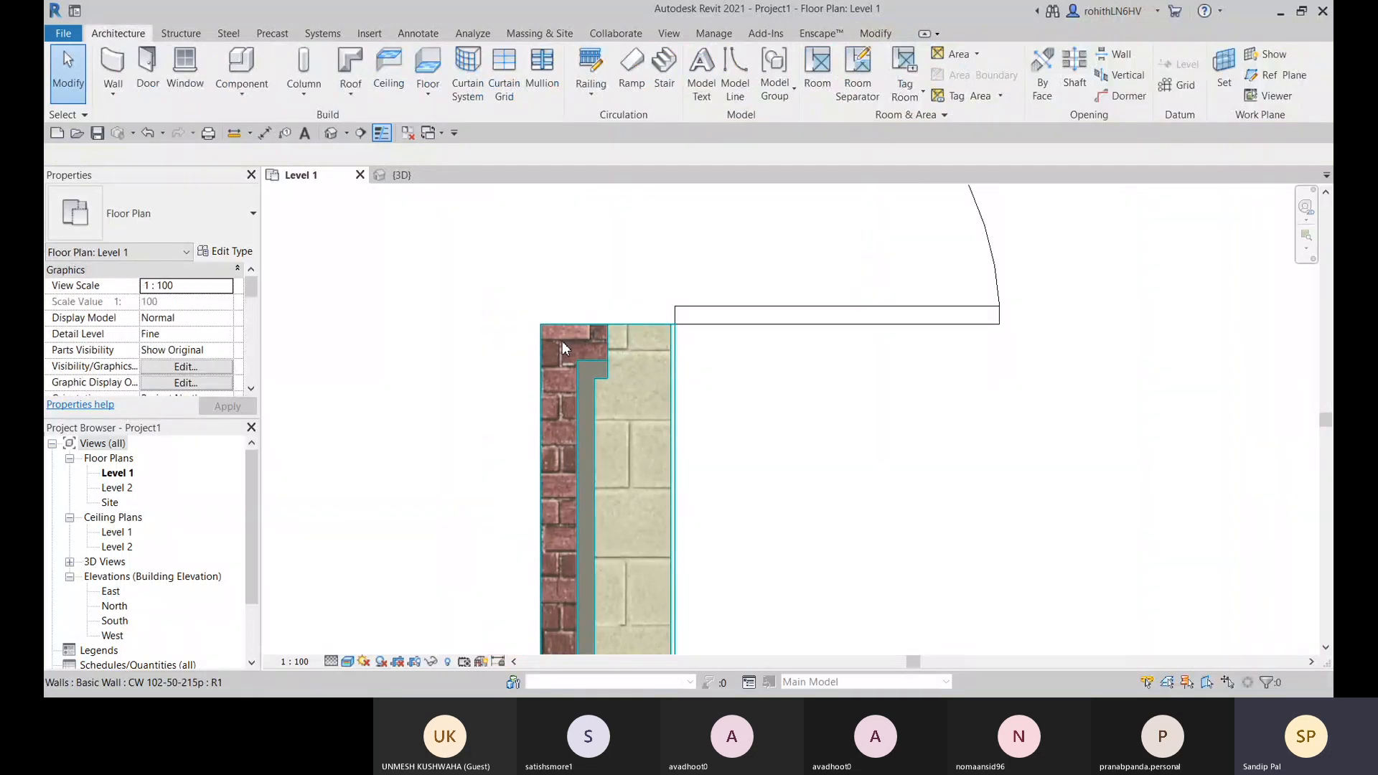
middle_click_drag(704, 461, 821, 440)
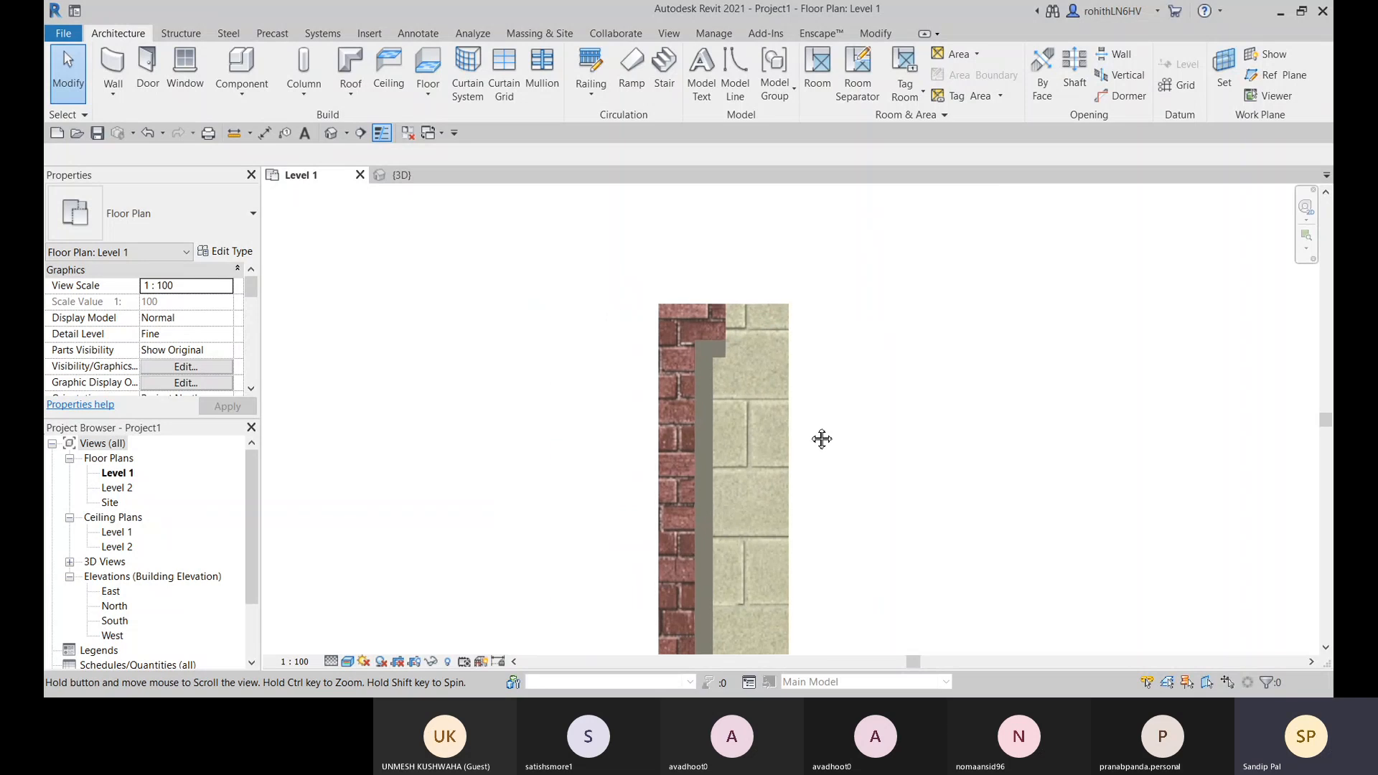
Examine the brick wrapping inside the door opening from the exterior side in the 3D view
left_click(401, 174)
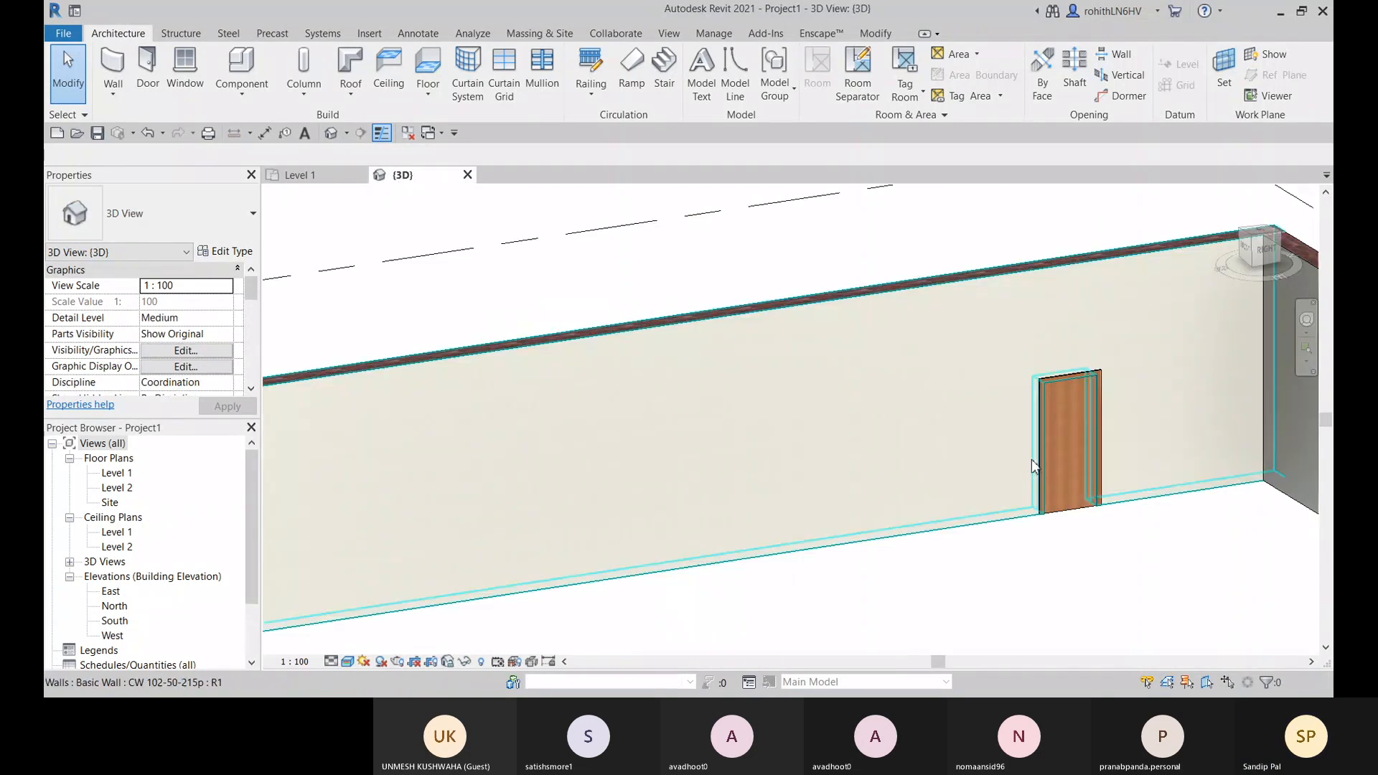
middle_click_drag(711, 459, 703, 392, "shift")
scroll(575, 472, "up", 5)
middle_click_drag(672, 480, 1168, 478, "shift")
scroll(825, 470, "up", 5)
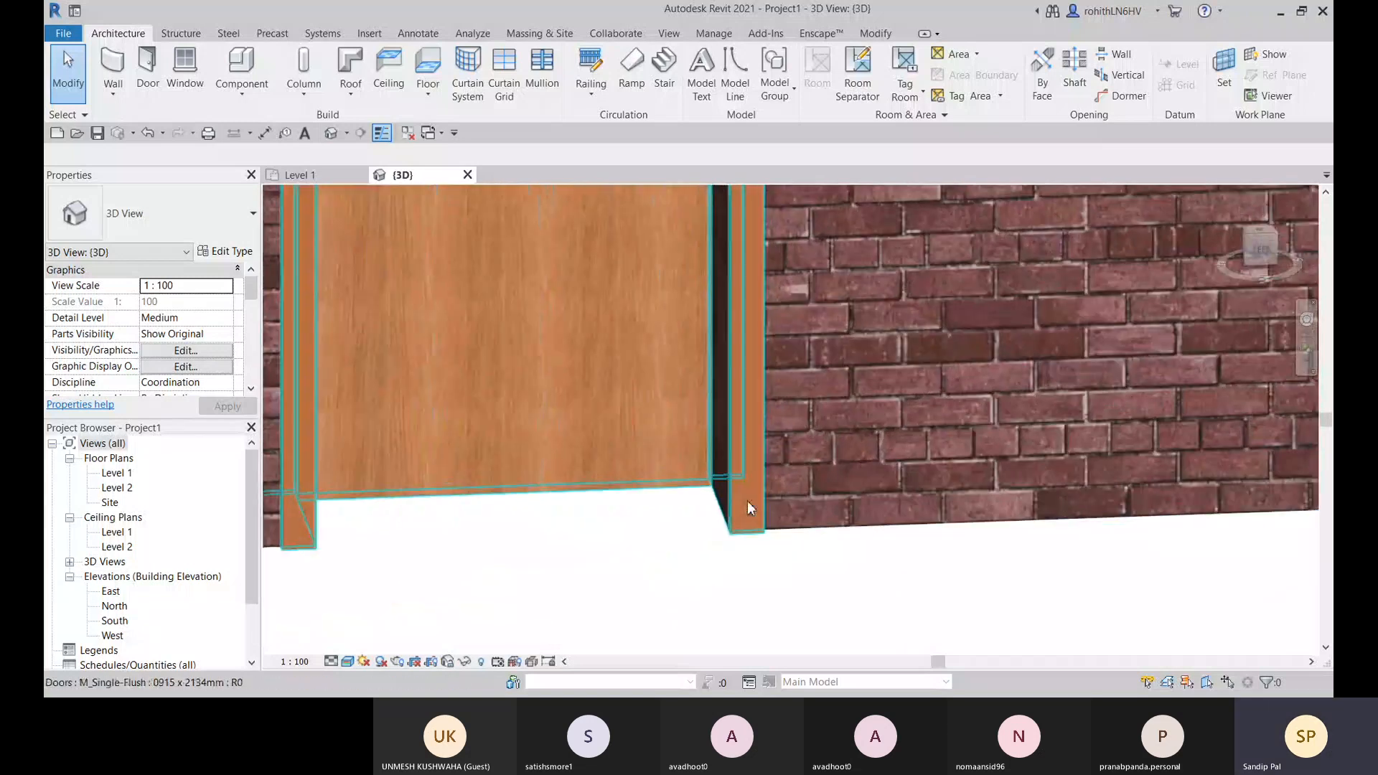
middle_click_drag(748, 510, 840, 504, "shift")
middle_click_drag(839, 504, 1013, 462)
scroll(1013, 462, "up", 2)
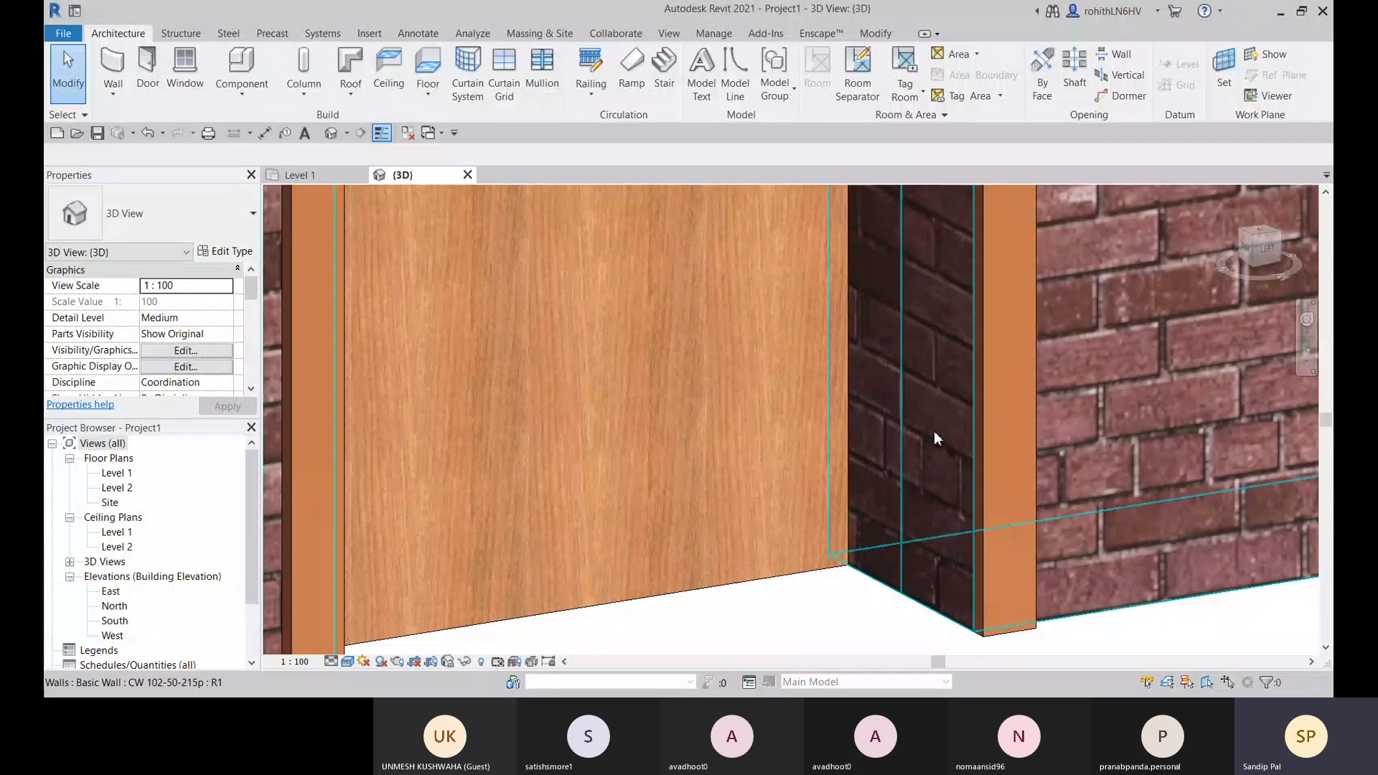
scroll(933, 430, "down", 2)
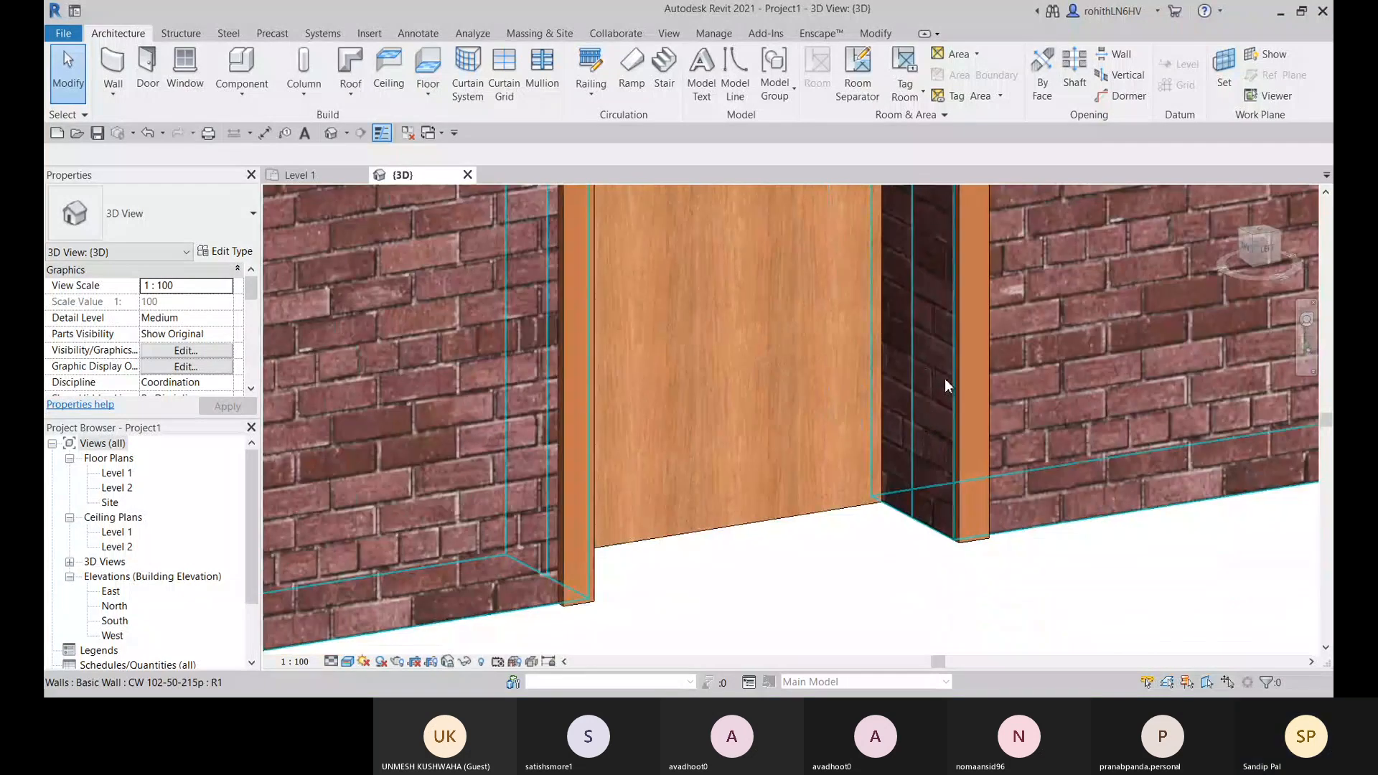
Set Wrapping at Inserts to Interior in the type properties of wall type CW 102-50-215p, and deselect the wall
middle_click_drag(946, 385, 826, 515, "shift")
left_click(826, 516)
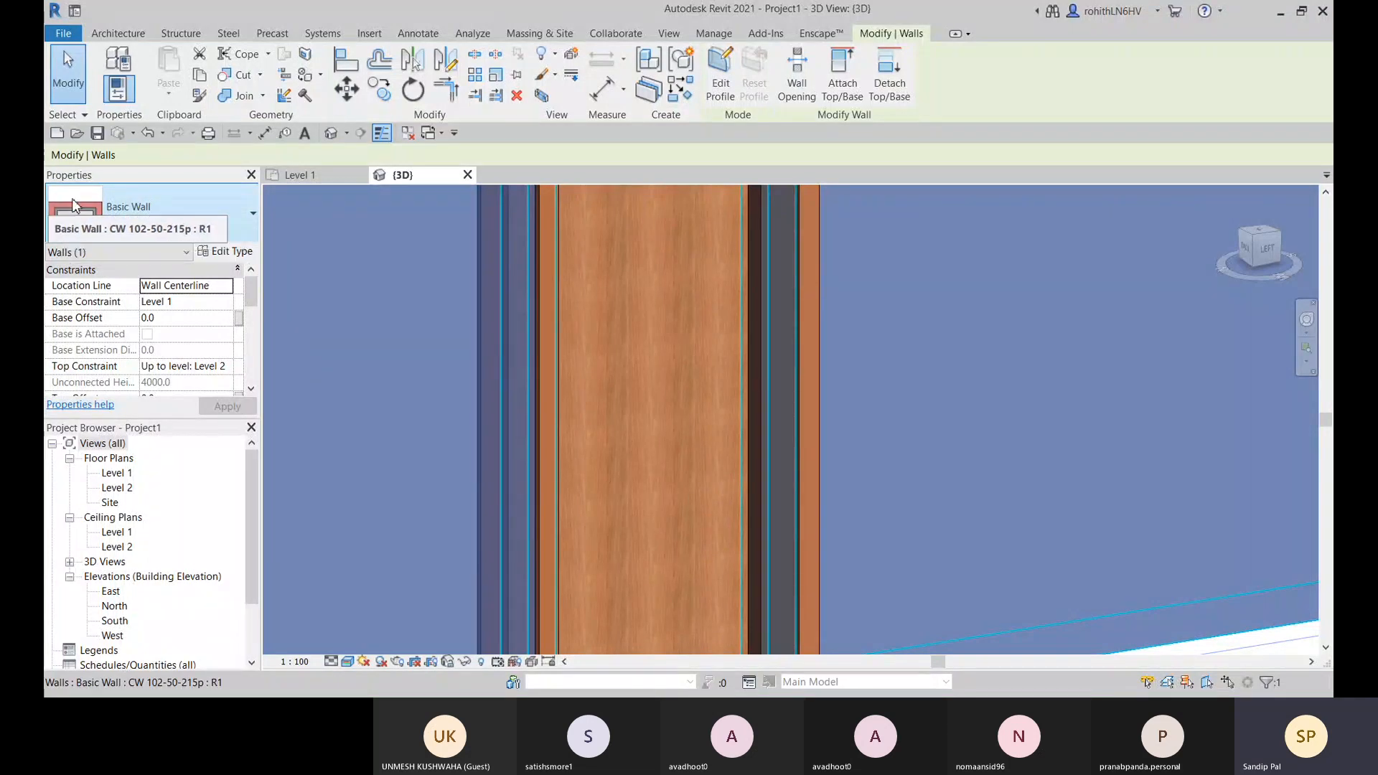
left_click(226, 252)
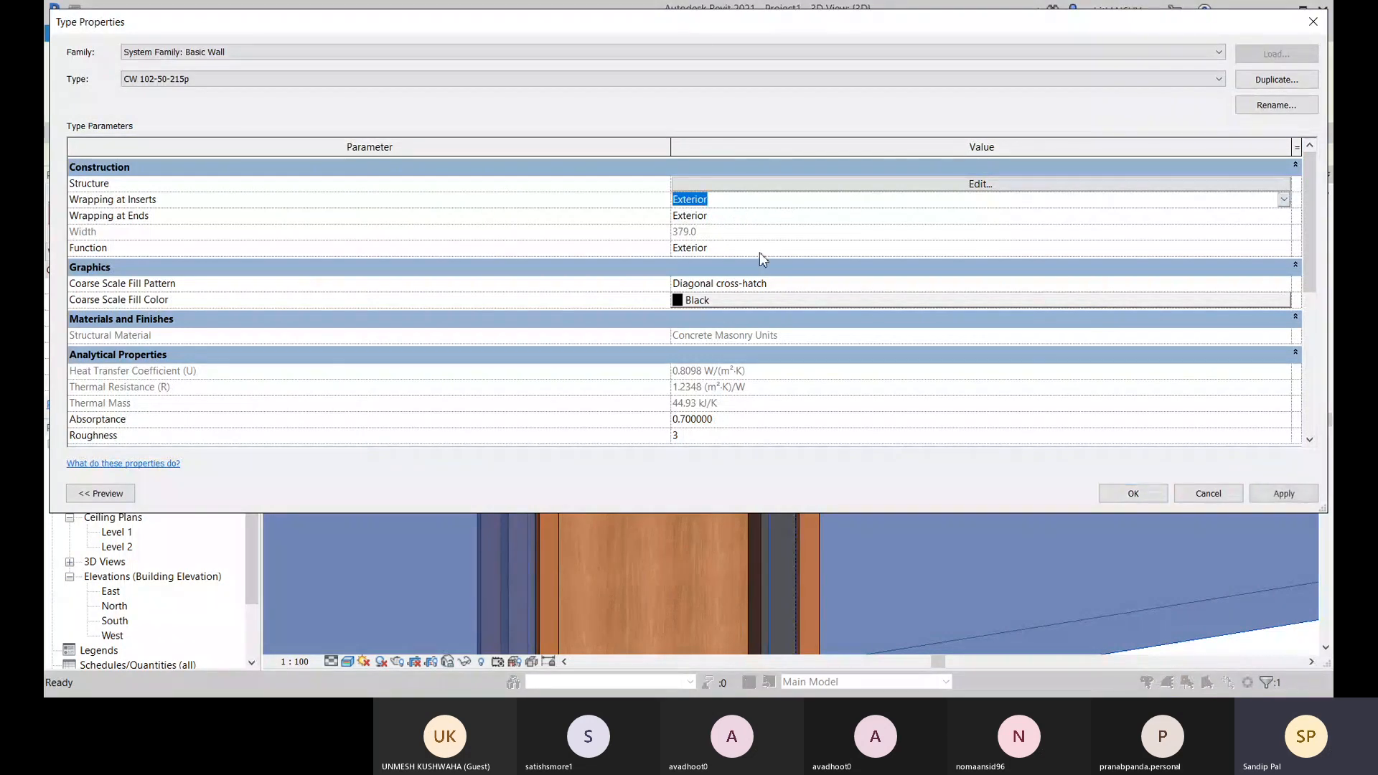
left_click(1134, 493)
scroll(1016, 522, "down", 4)
key("Escape")
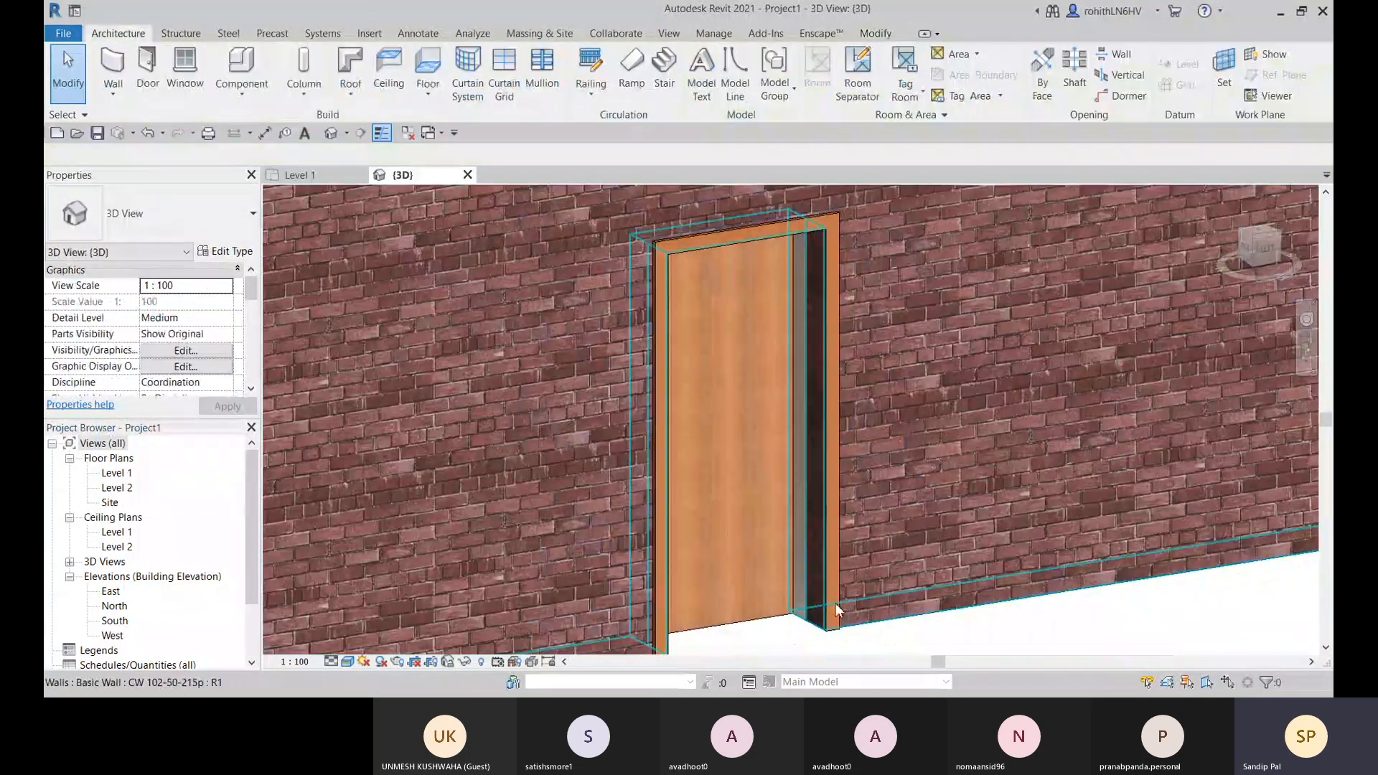
Examine how the layers wrap inside the door opening, first in the 3D view and then in the Level 1 plan
scroll(816, 431, "up", 3)
scroll(810, 515, "down", 1)
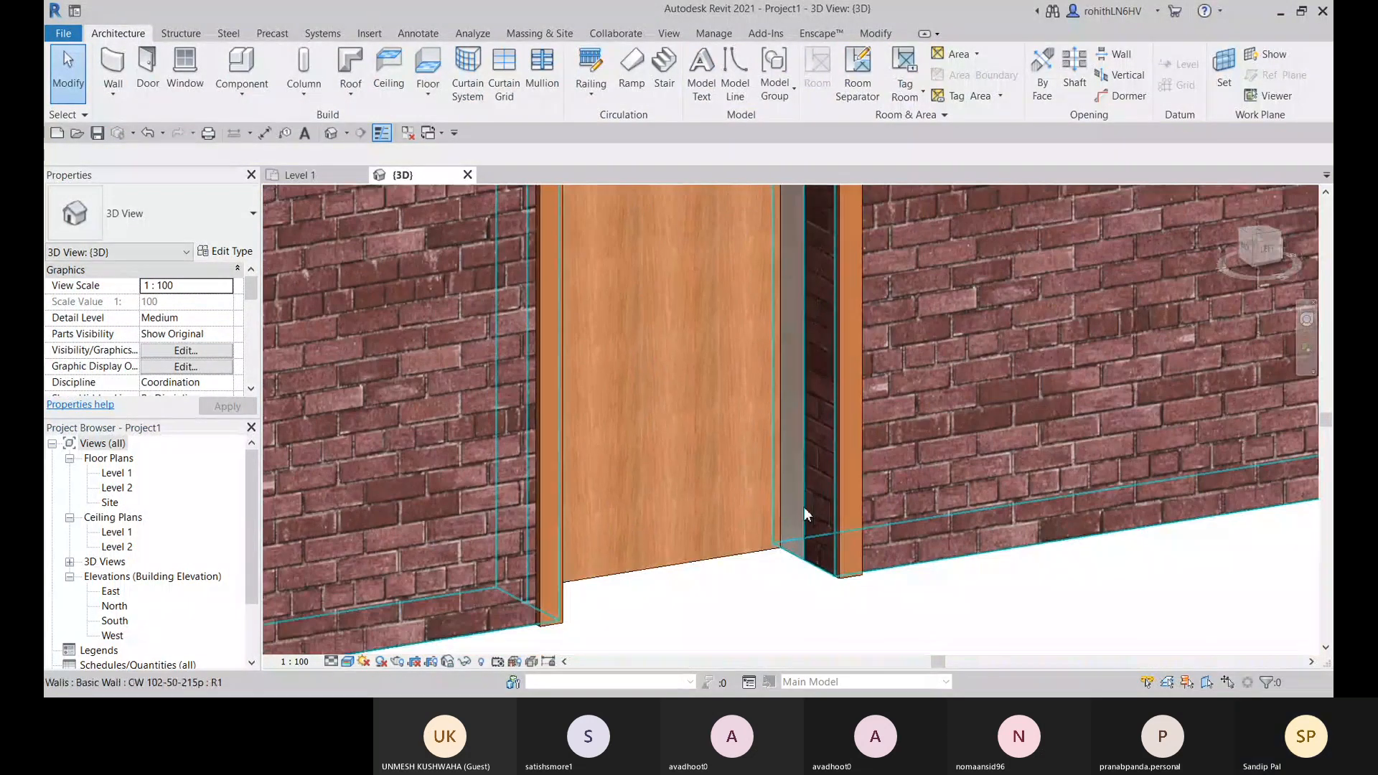
scroll(793, 559, "up", 1)
scroll(790, 551, "up", 2)
scroll(783, 499, "up", 2)
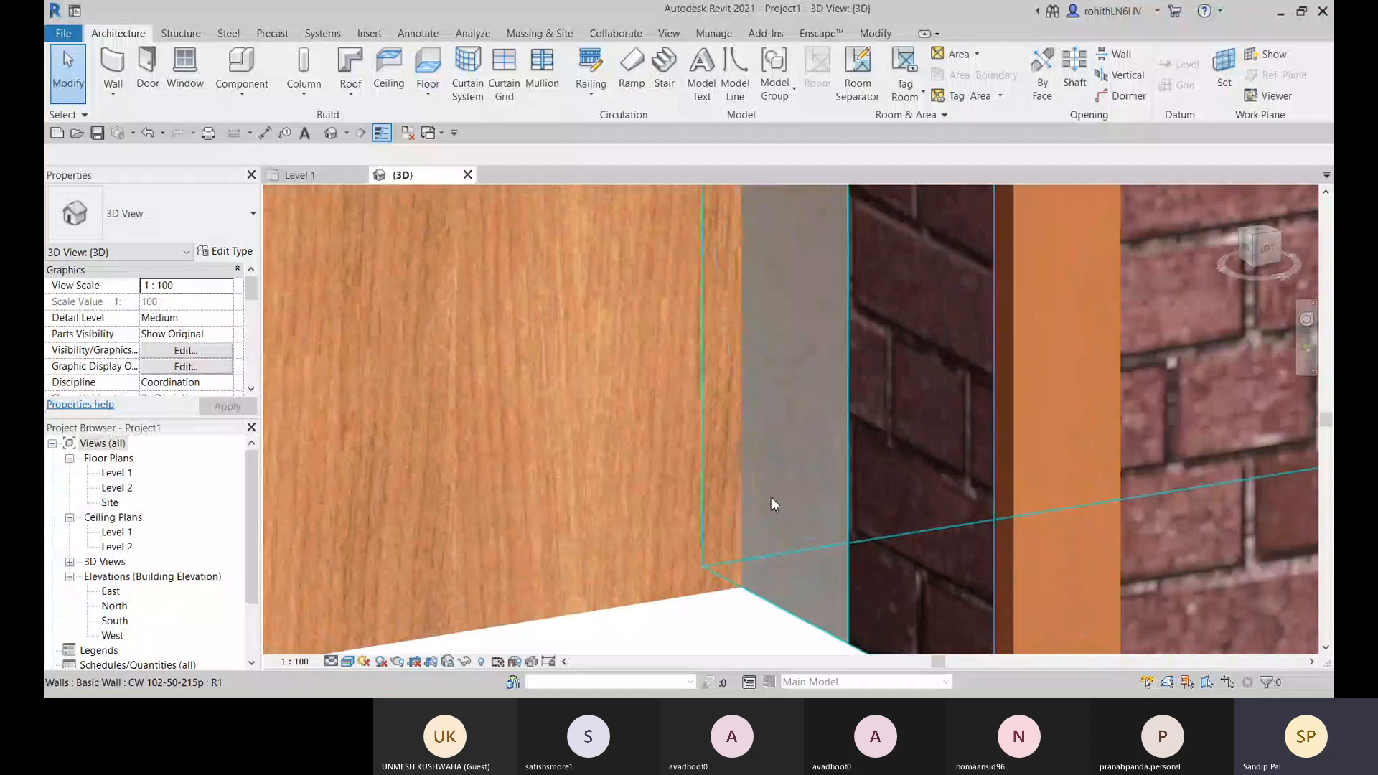
scroll(842, 529, "down", 5)
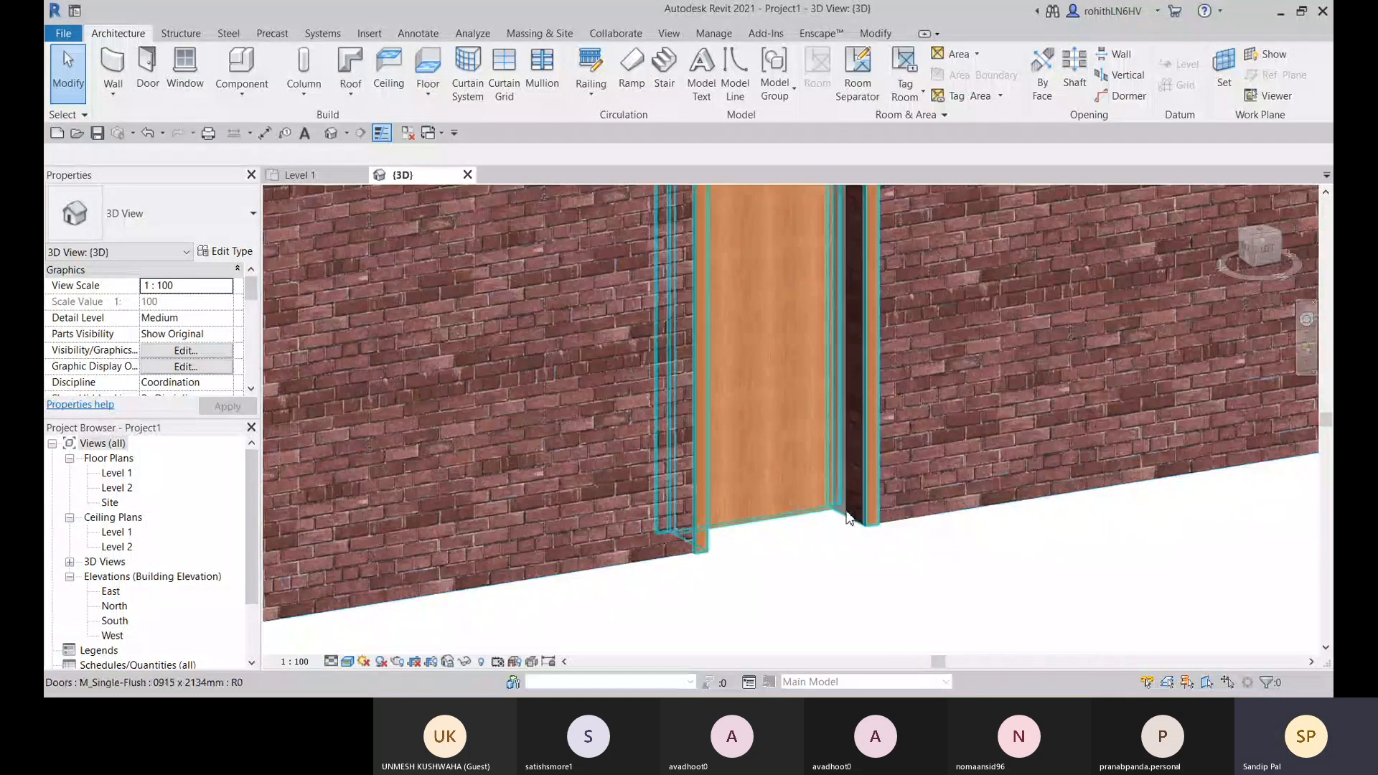
scroll(847, 510, "down", 1)
left_click(320, 178)
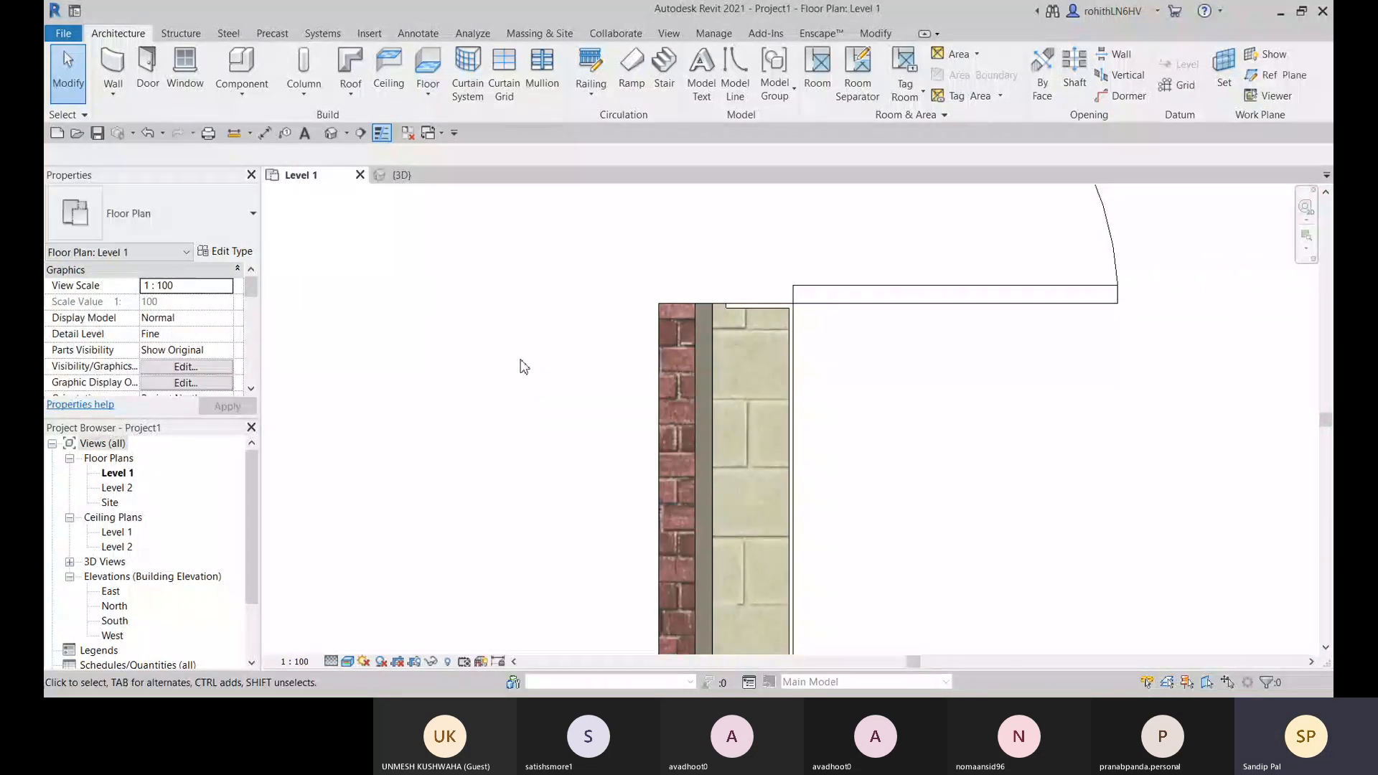
scroll(735, 398, "down", 3)
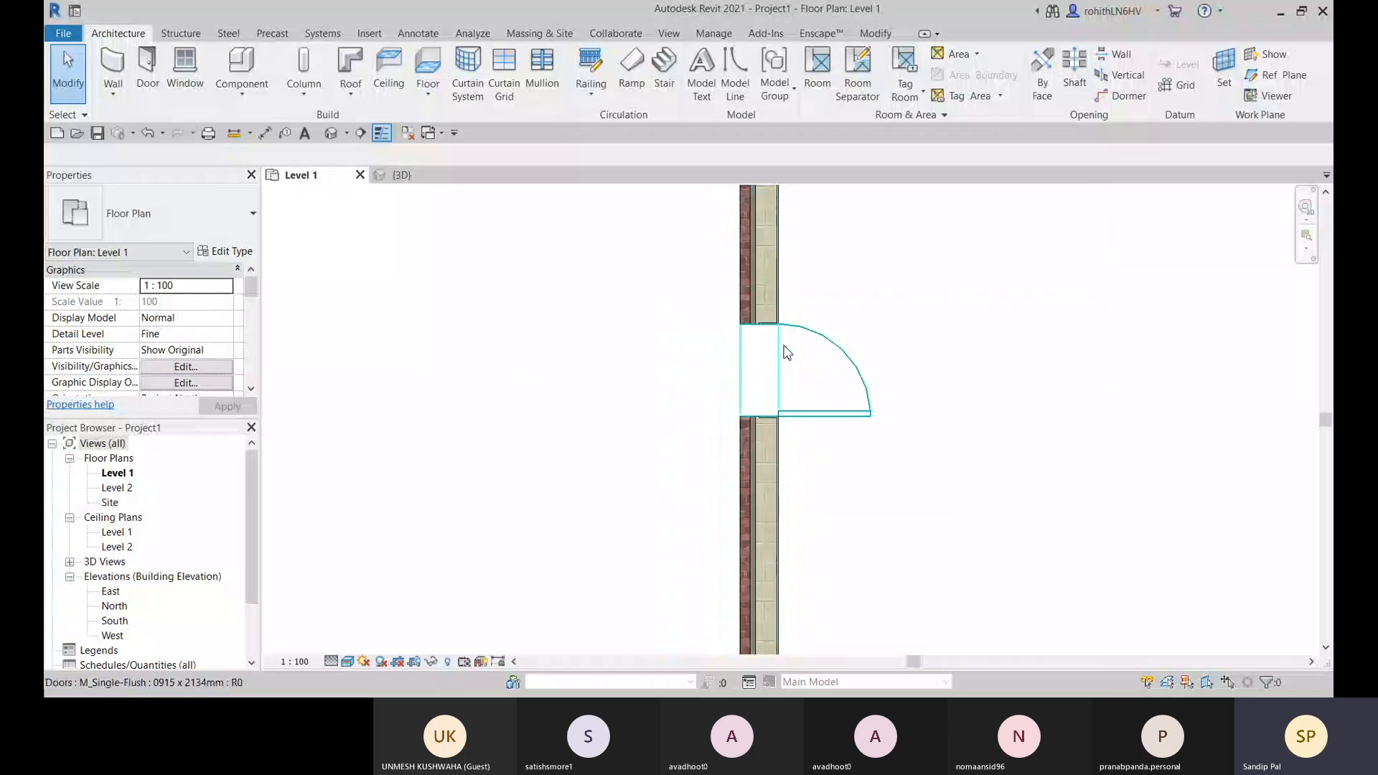
scroll(804, 317, "up", 4)
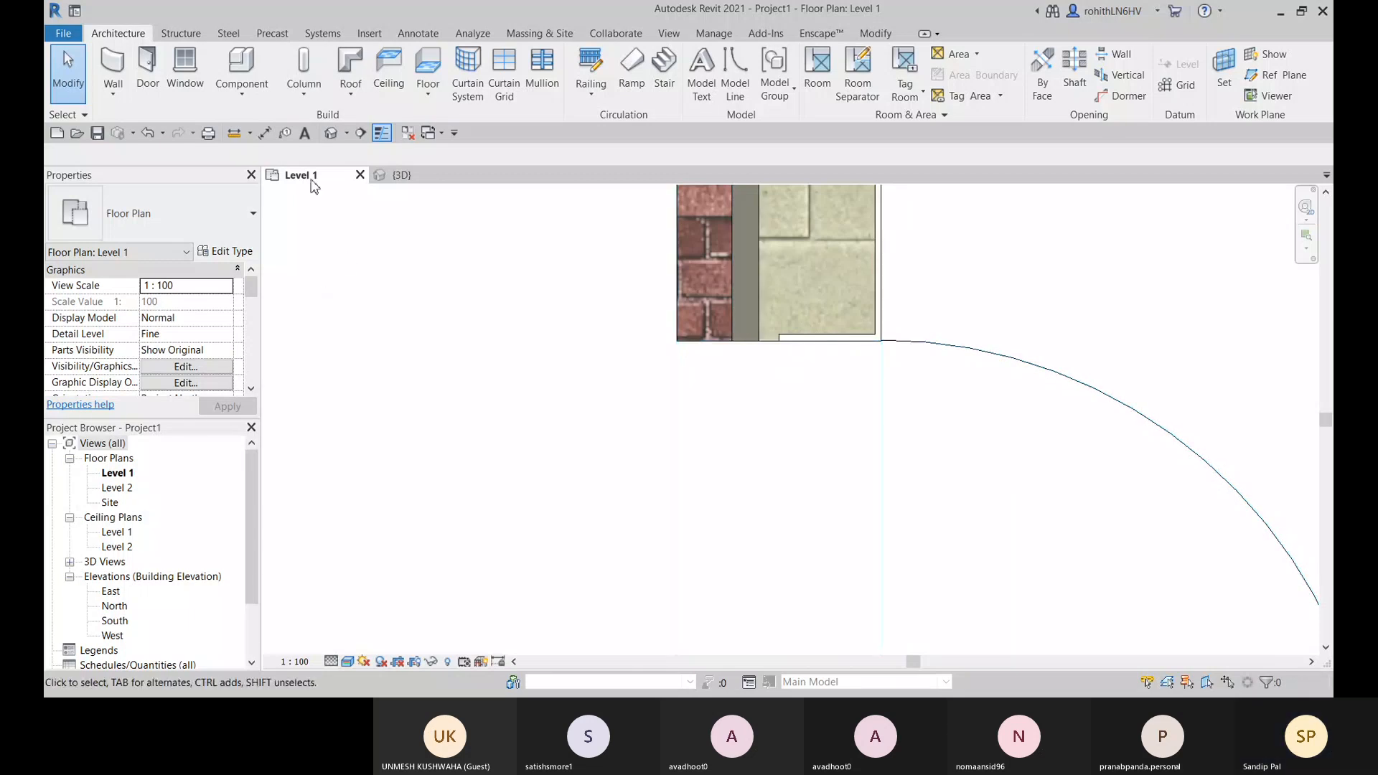
Open the layer structure of wall type CW 102-50-215p for editing and show its preview as a section down to the wall base
left_click(690, 296)
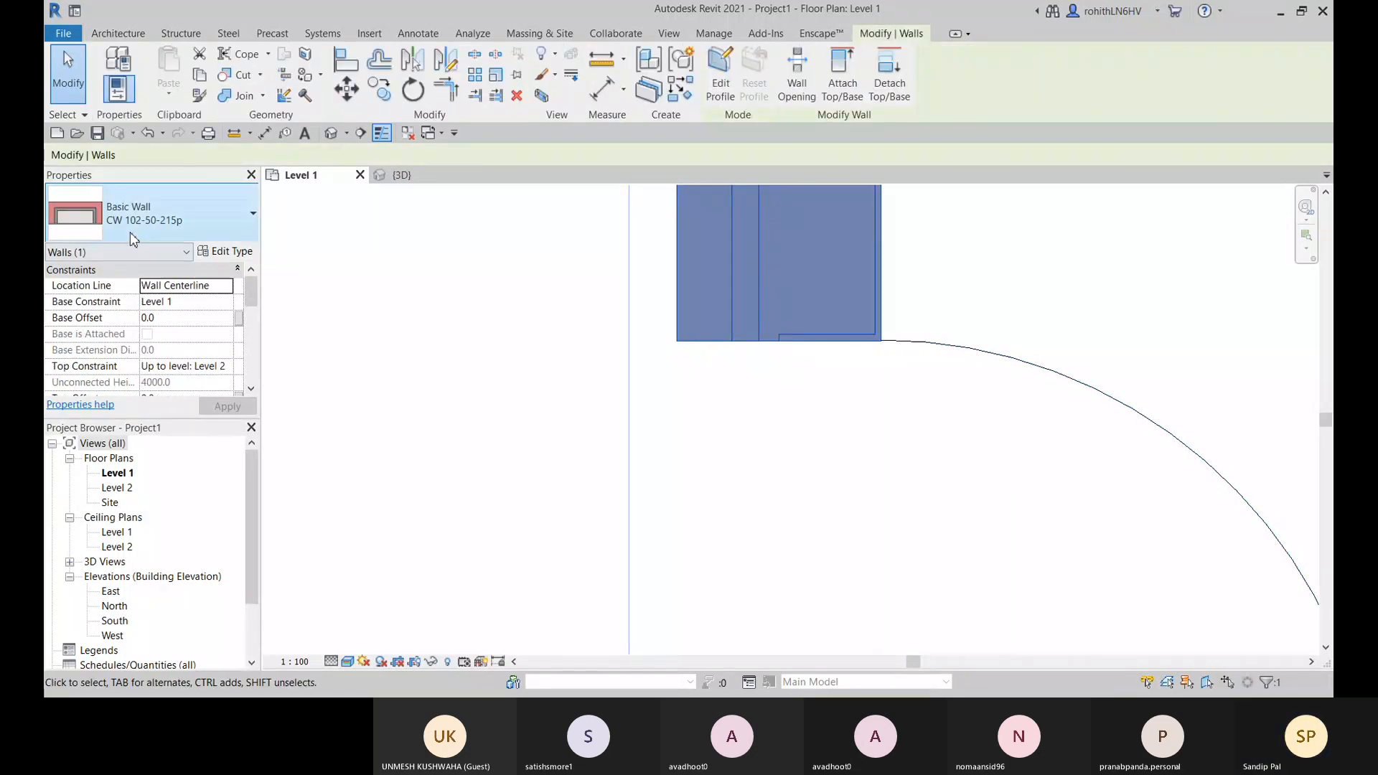
left_click(230, 252)
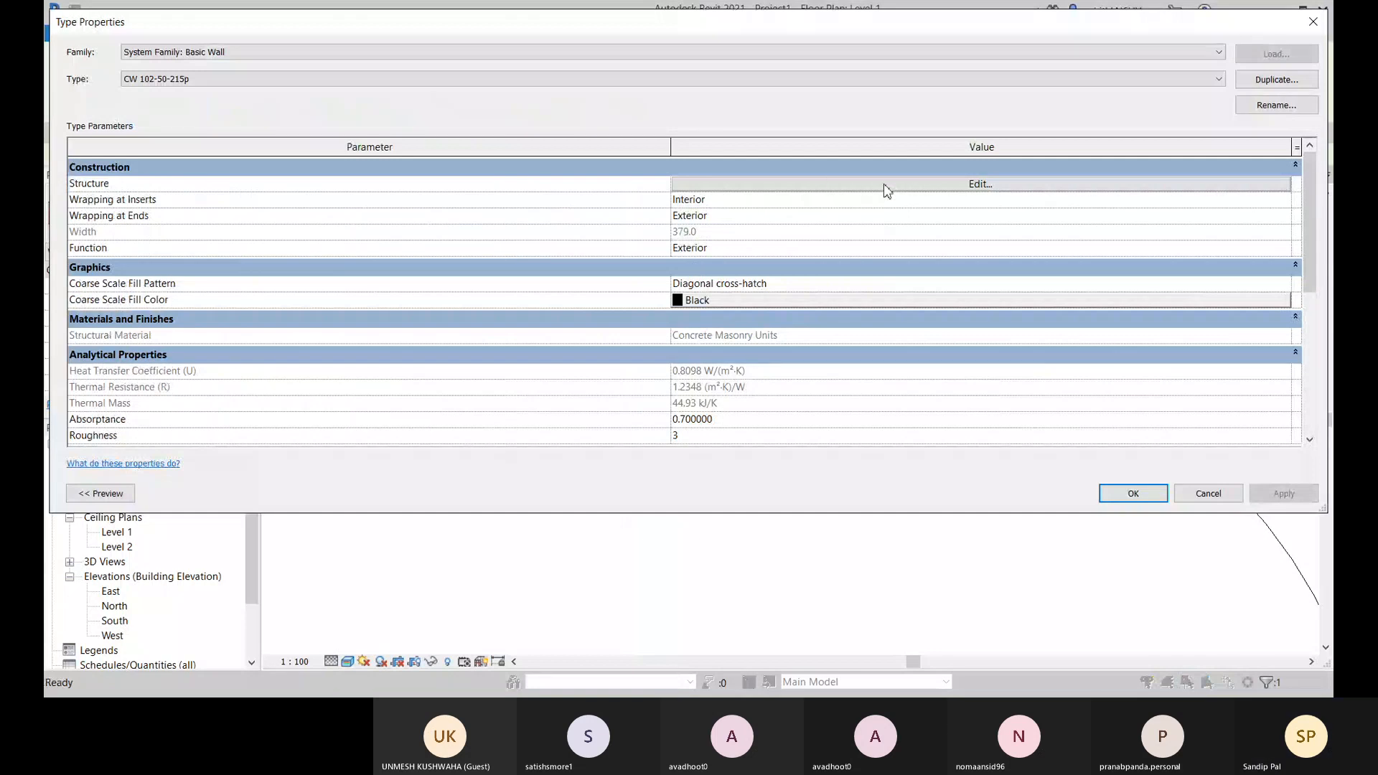
left_click(894, 186)
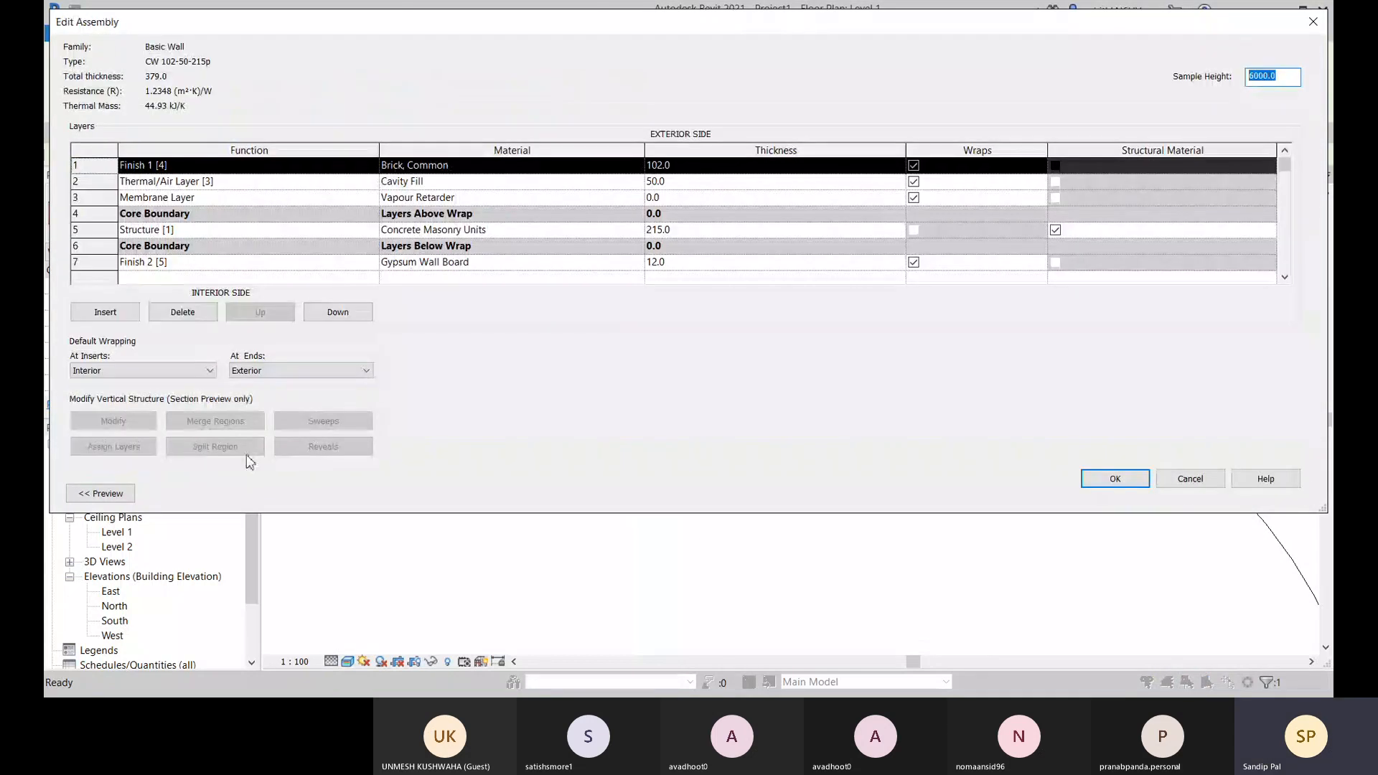
left_click(105, 495)
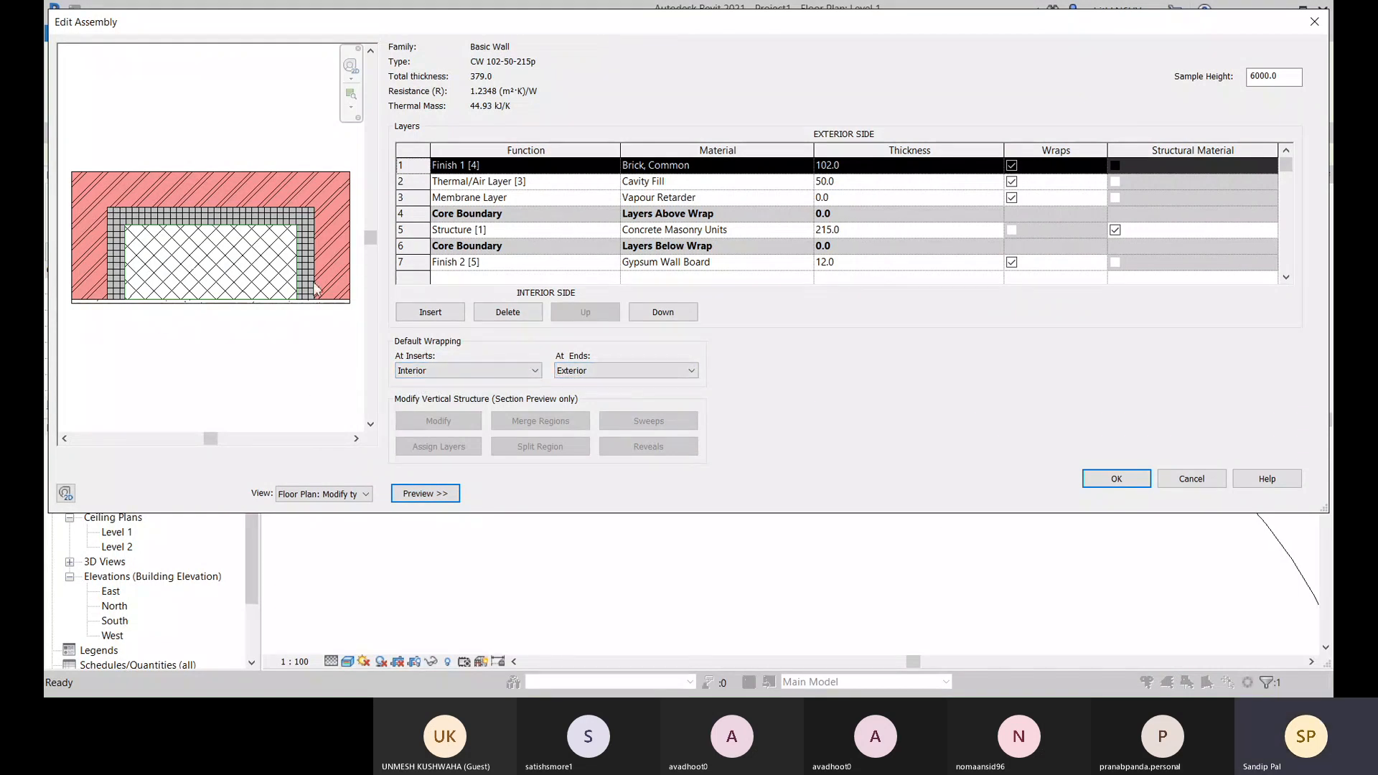
left_click(331, 495)
left_click(330, 518)
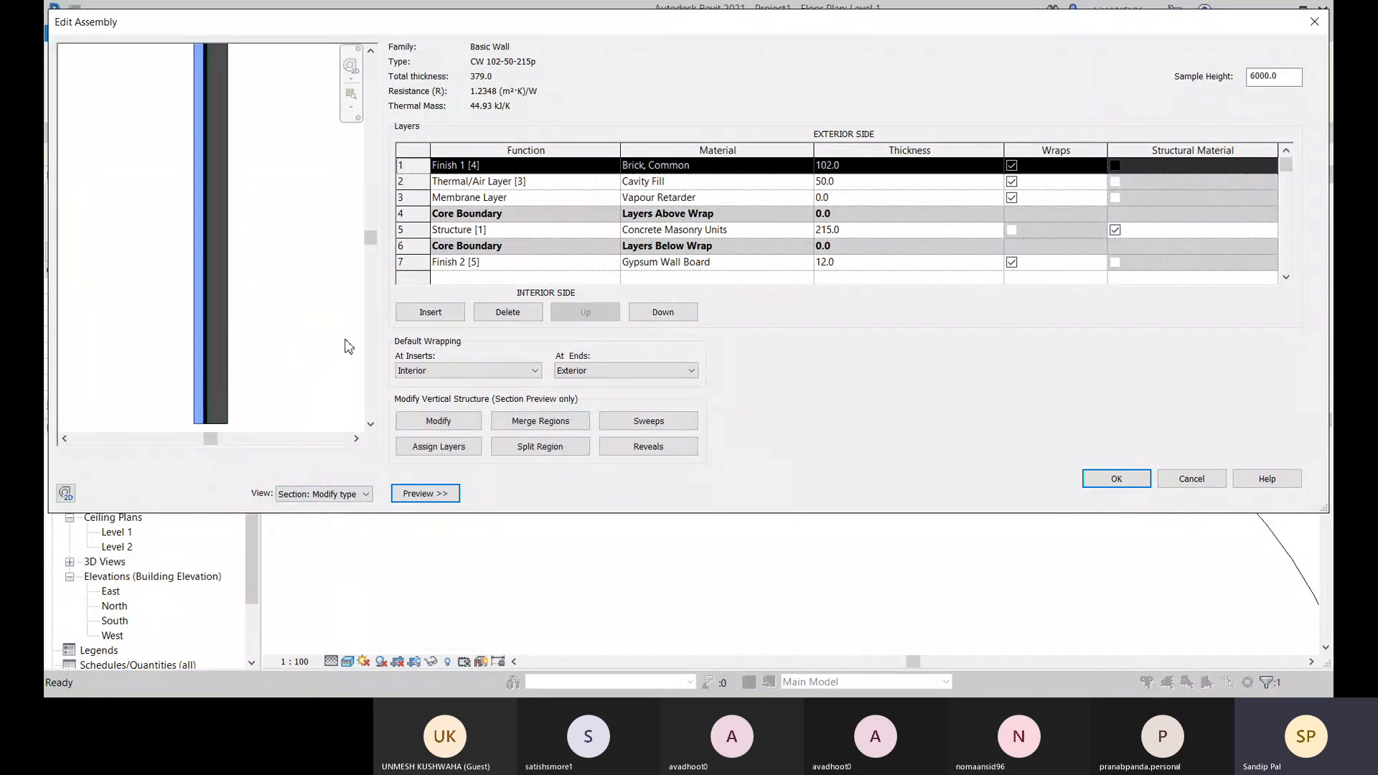
middle_click_drag(304, 405, 314, 373)
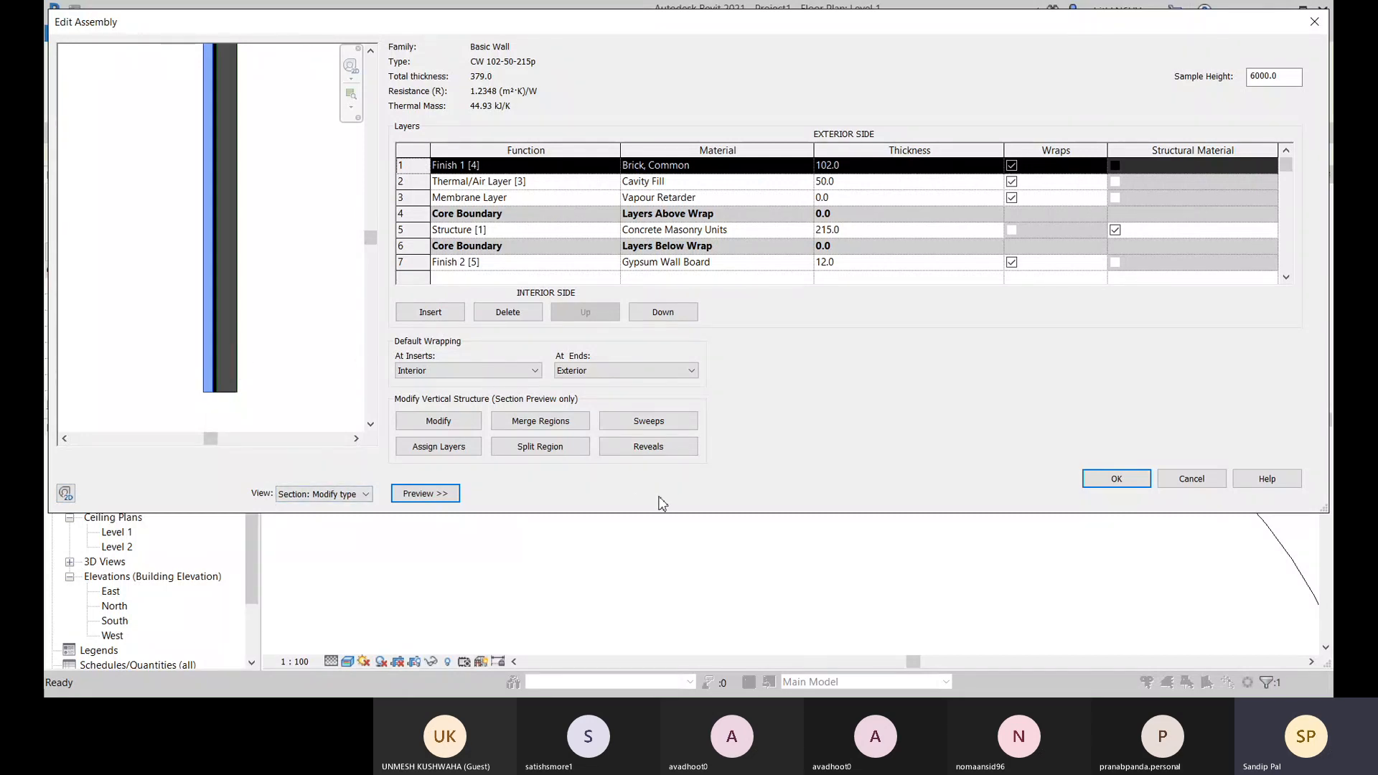
Open the wall sweep settings and start loading a profile from the English folder of the Revit libraries
left_click(644, 426)
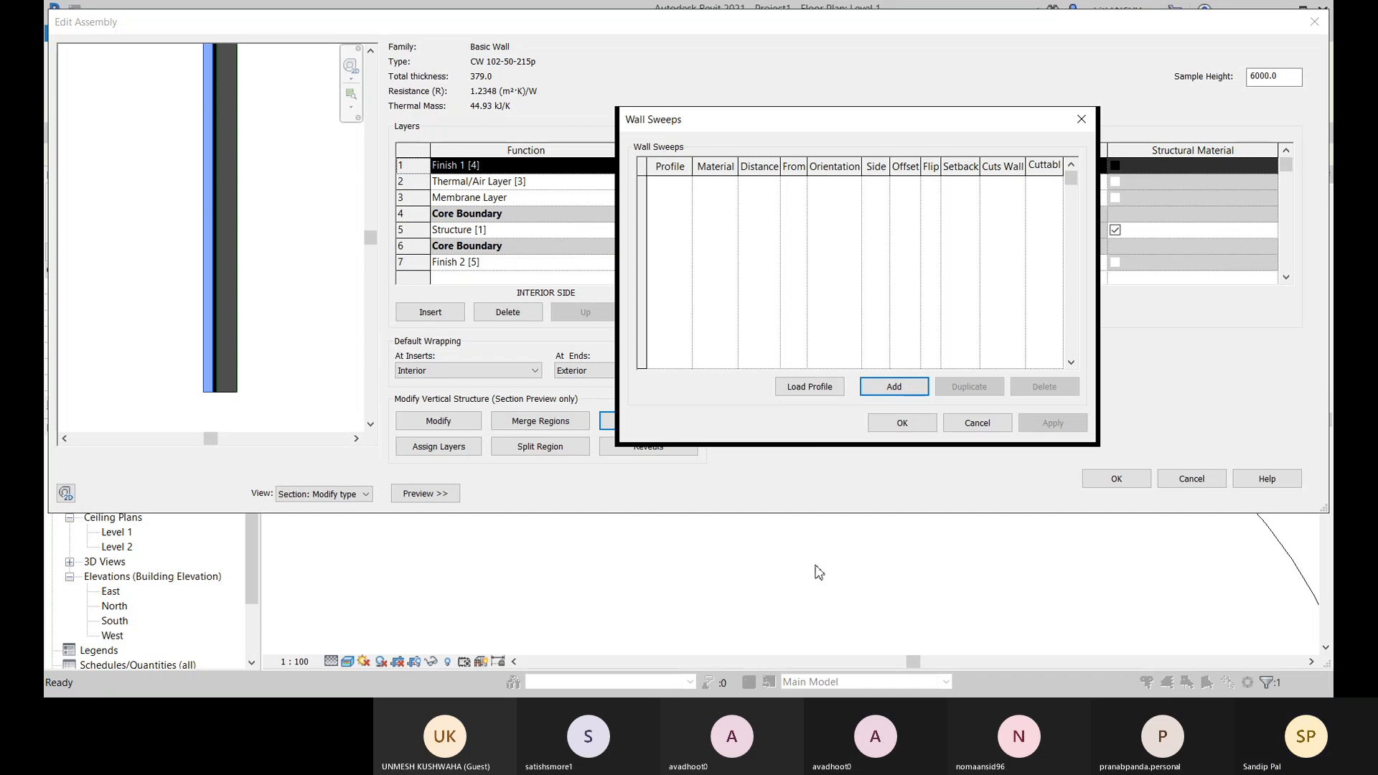
left_click(811, 387)
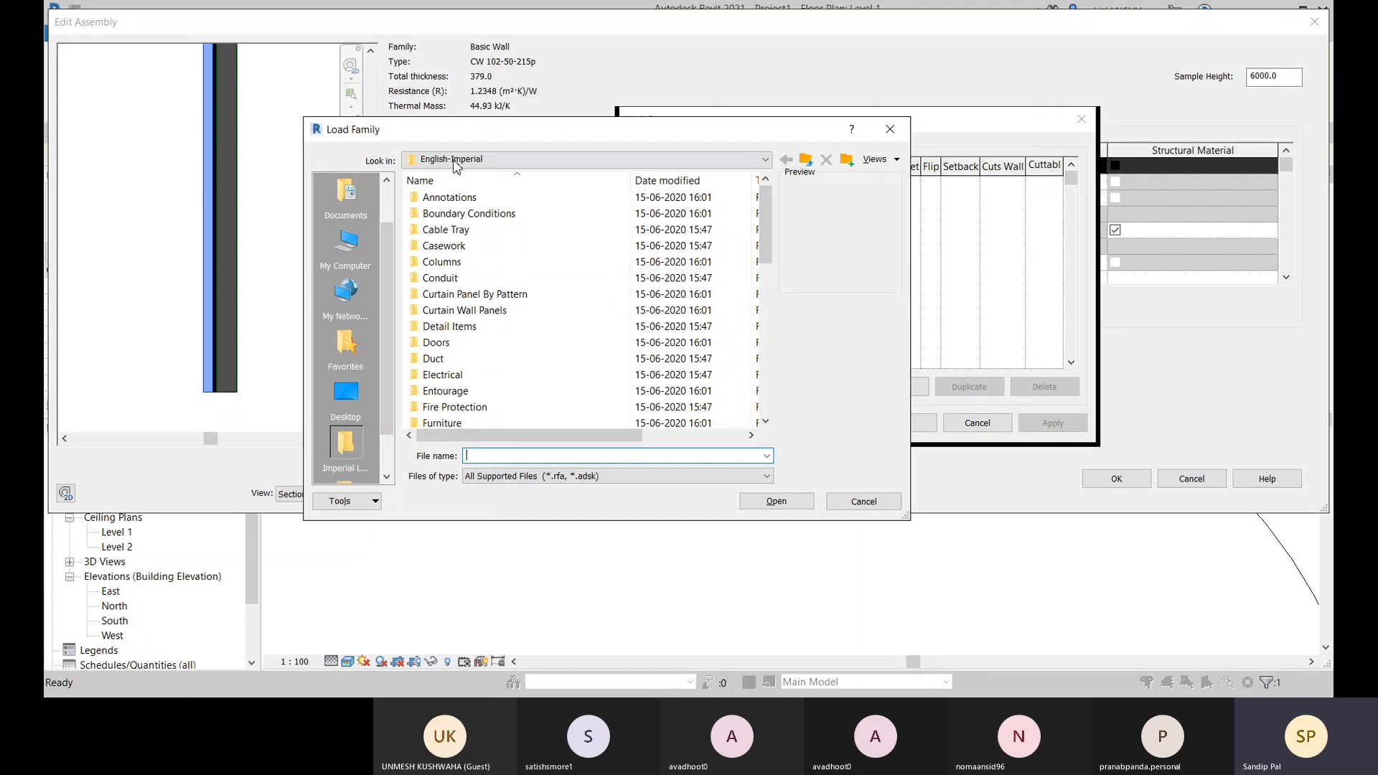
left_click(507, 160)
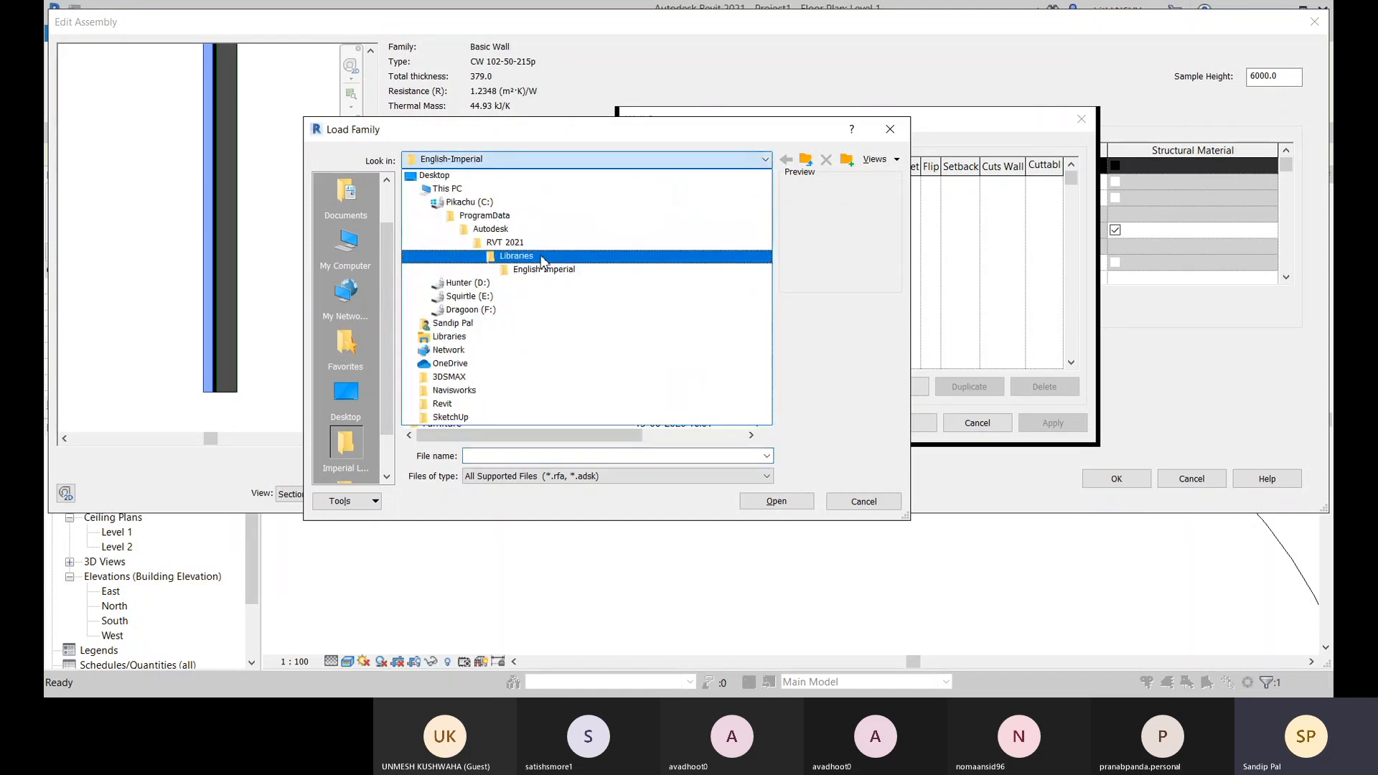
left_click(531, 257)
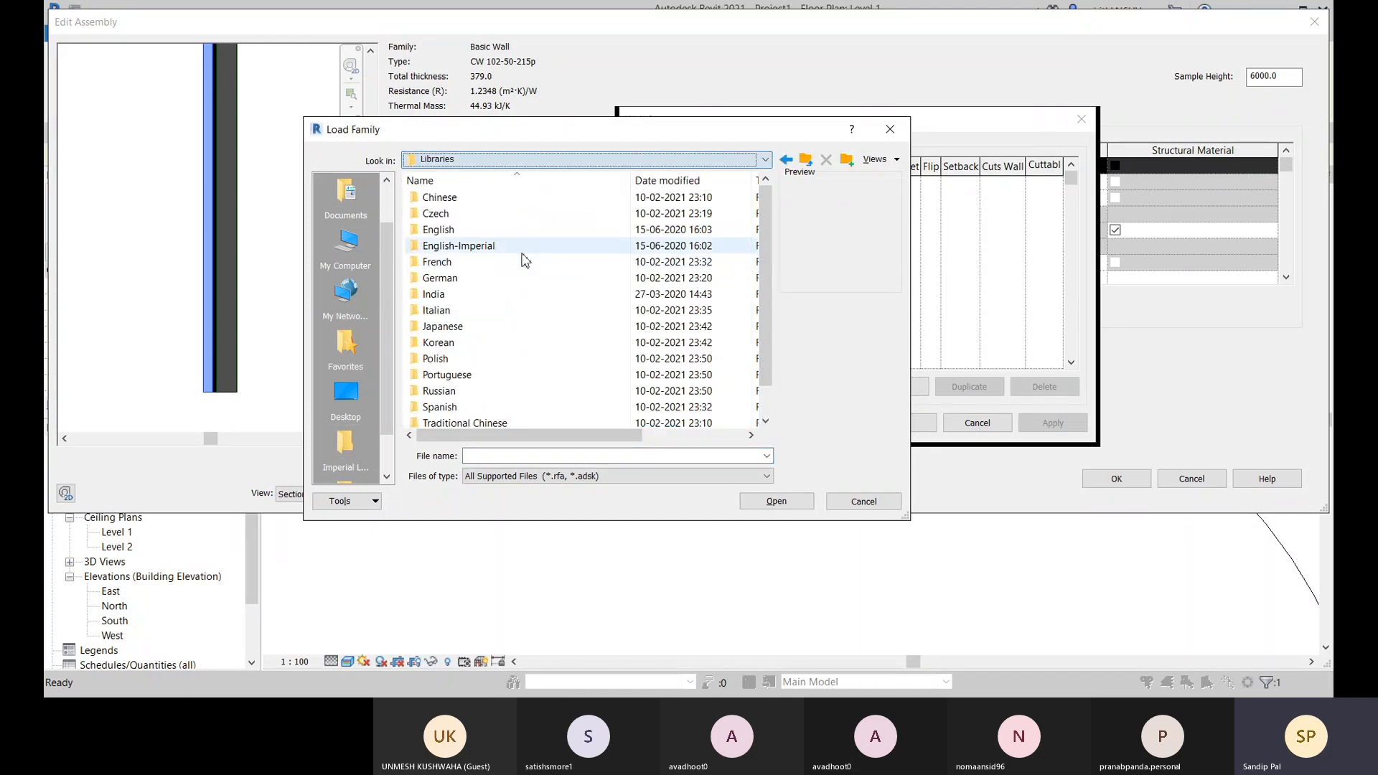
double_click(434, 229)
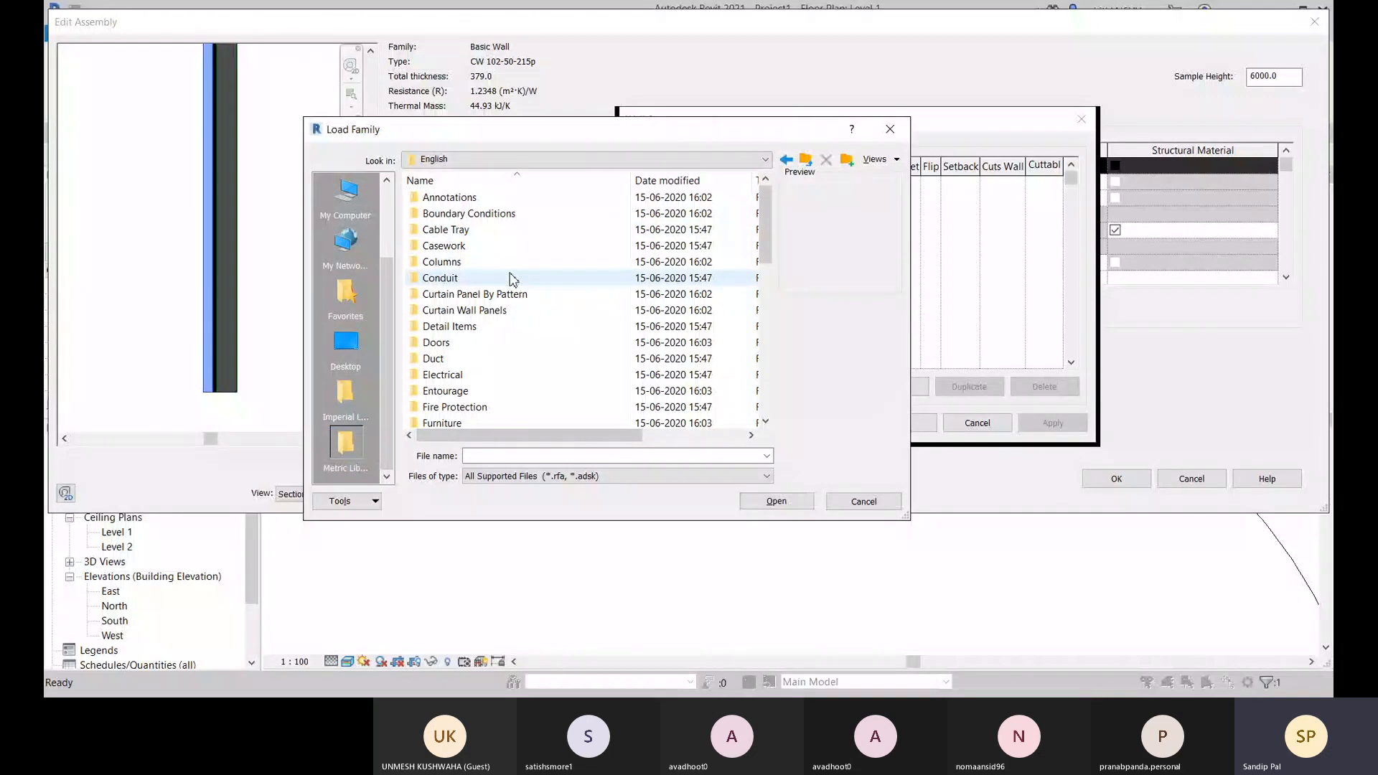
Find the Profiles folder in the English library and open its Wall subfolder
scroll(514, 278, "down", 6)
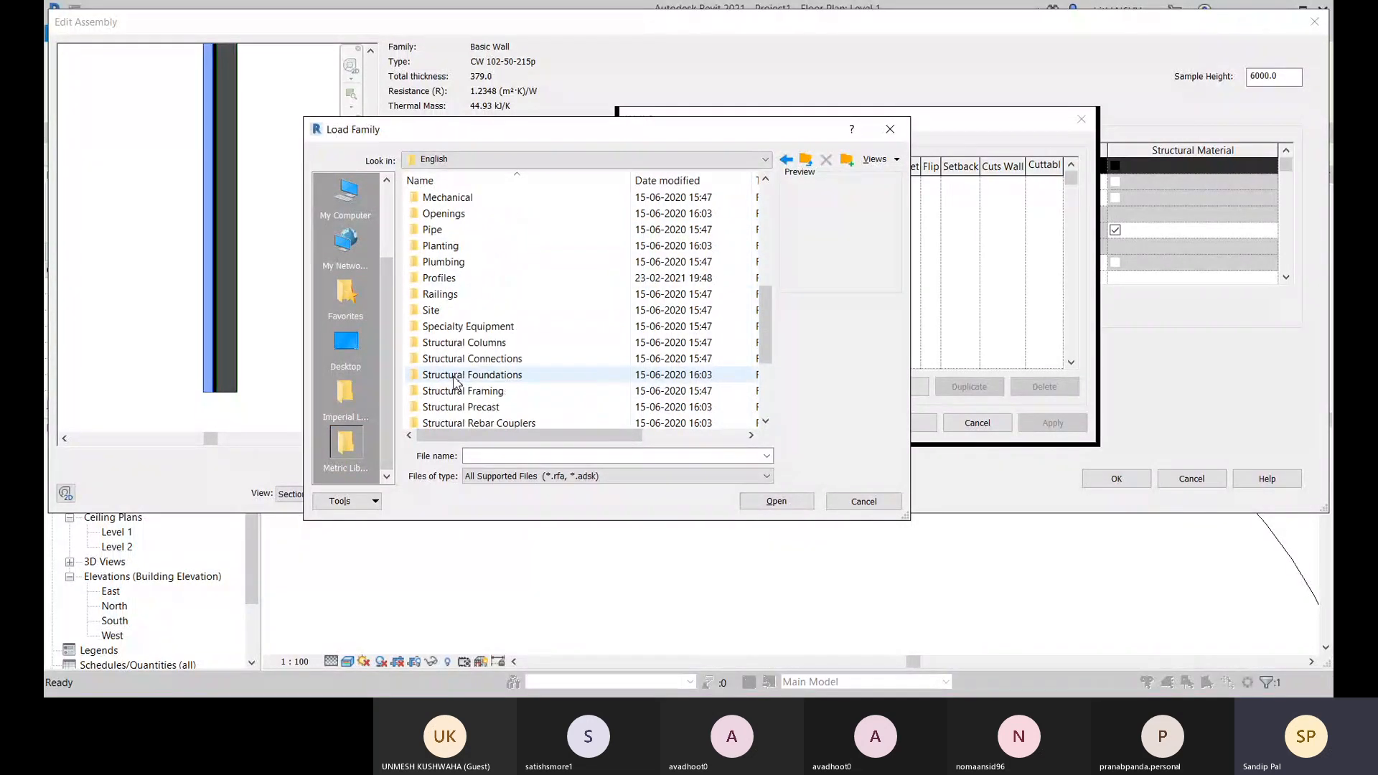
scroll(453, 380, "down", 3)
scroll(451, 382, "up", 7)
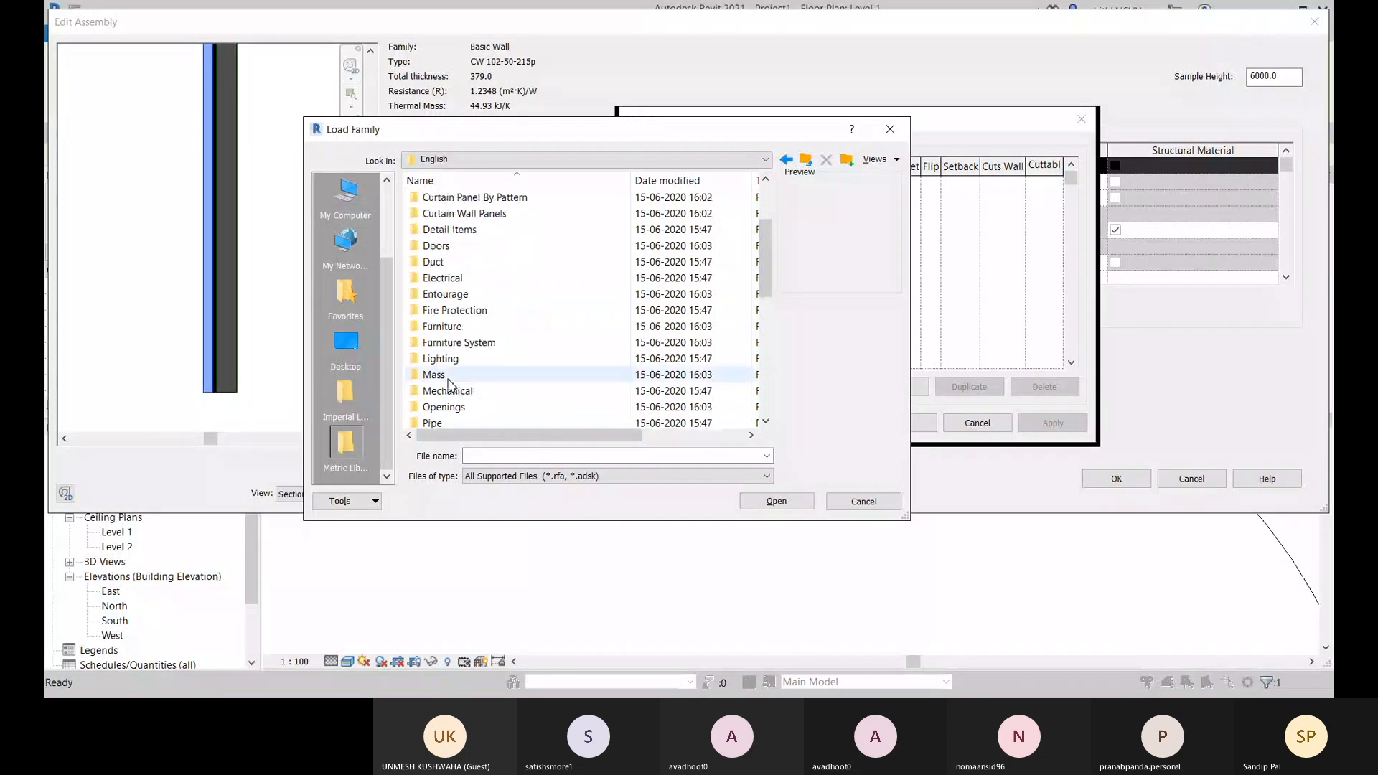
scroll(463, 326, "up", 2)
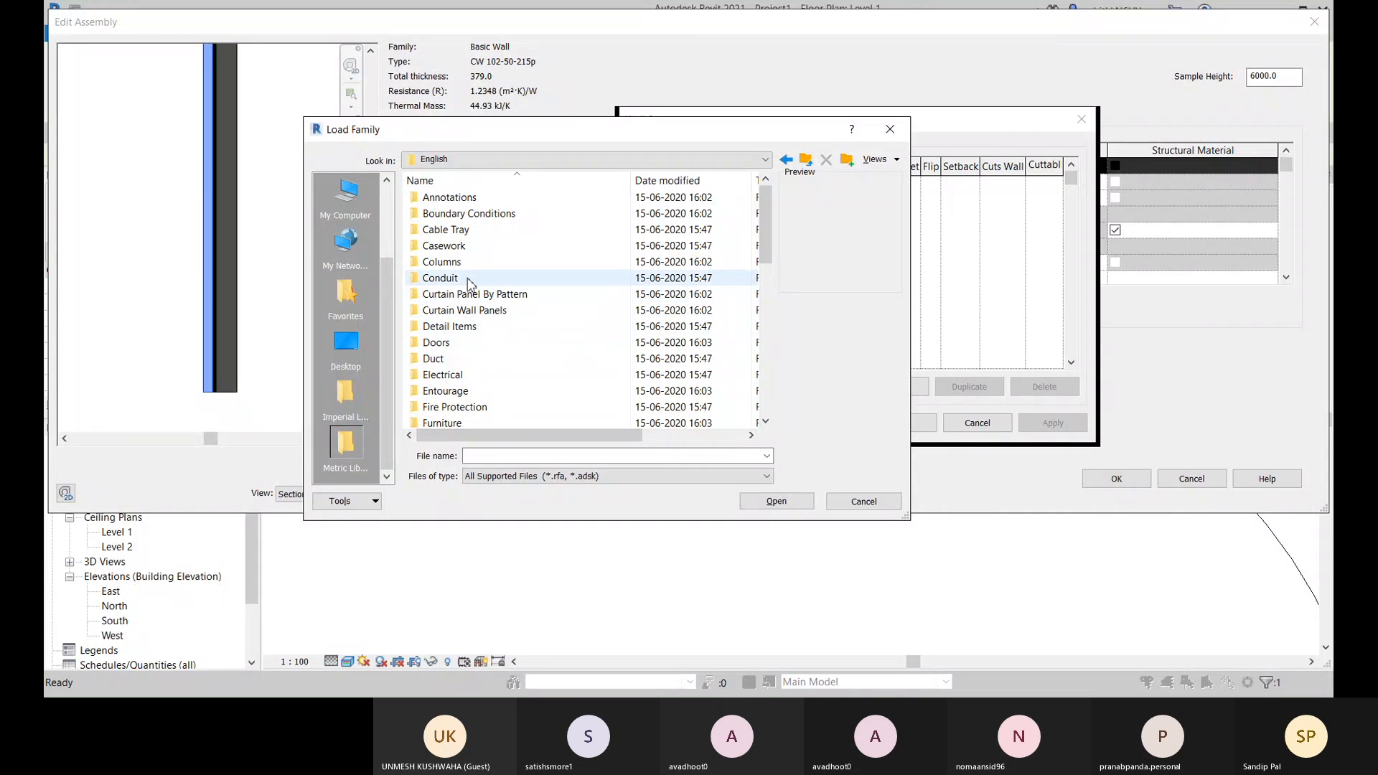
scroll(488, 388, "down", 3)
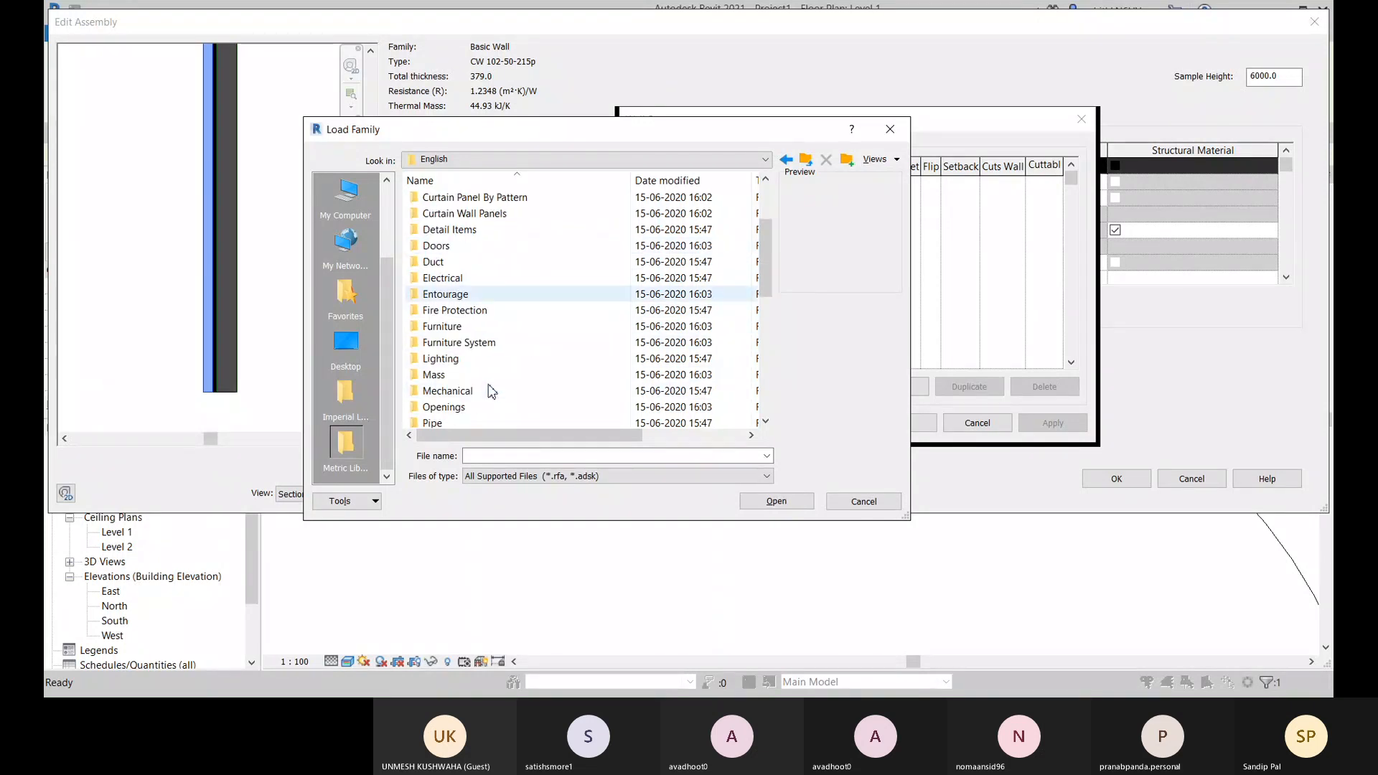
scroll(474, 416, "down", 2)
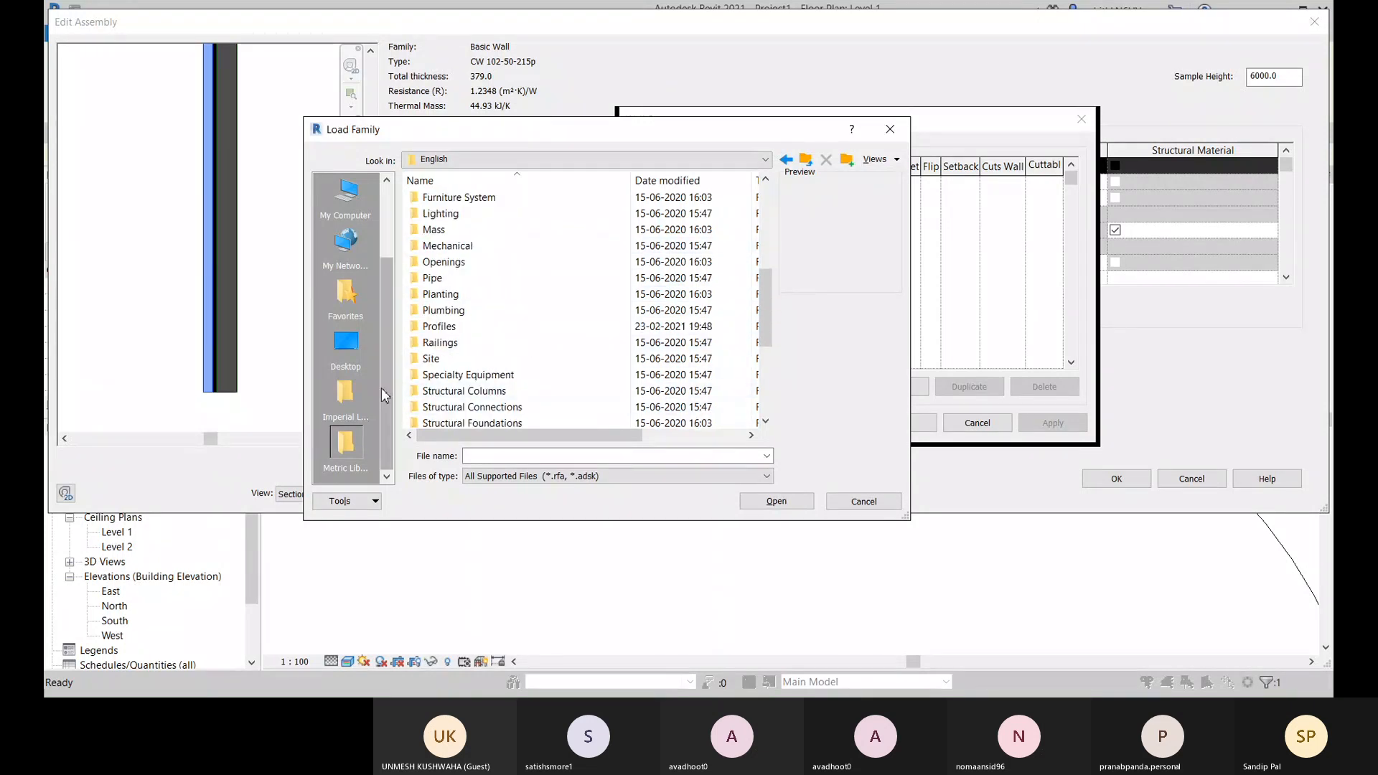
scroll(538, 355, "down", 1)
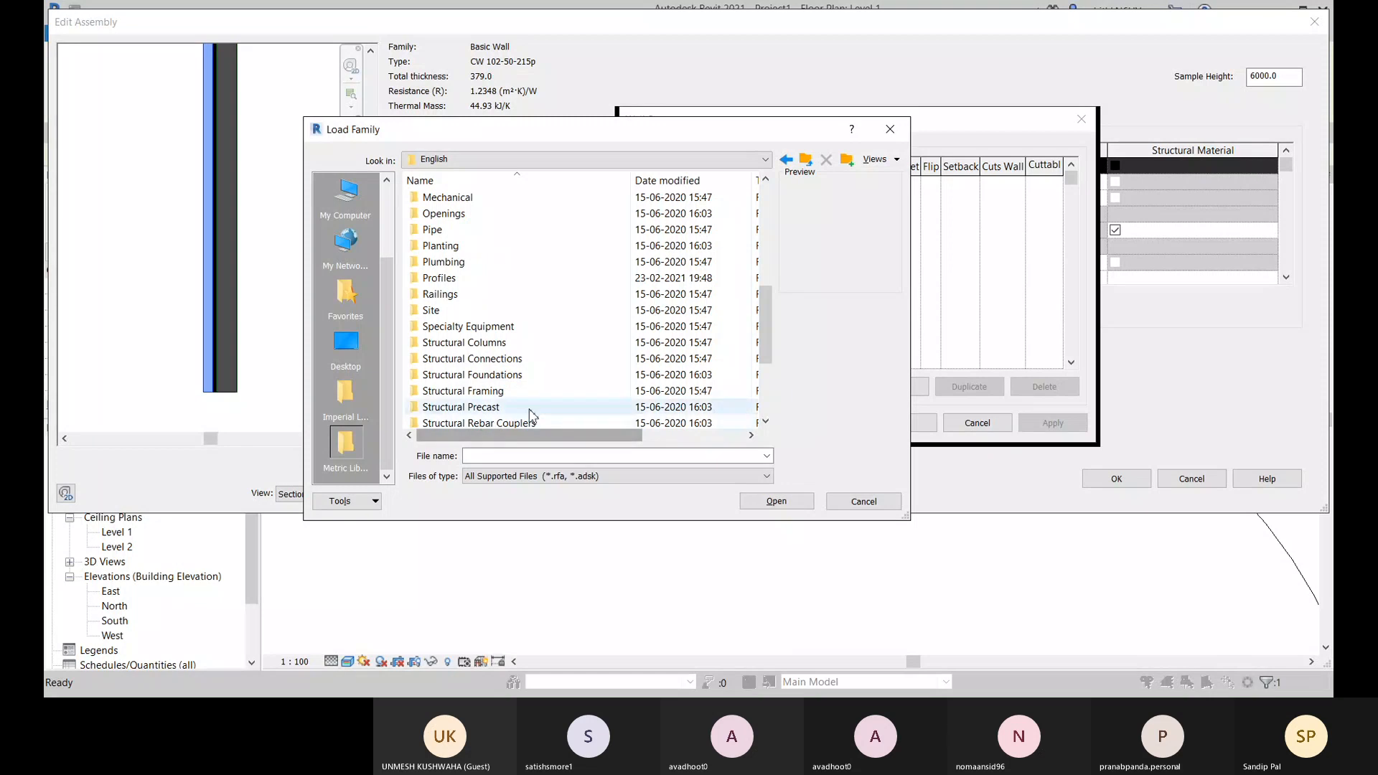
scroll(528, 409, "down", 3)
scroll(502, 374, "up", 4)
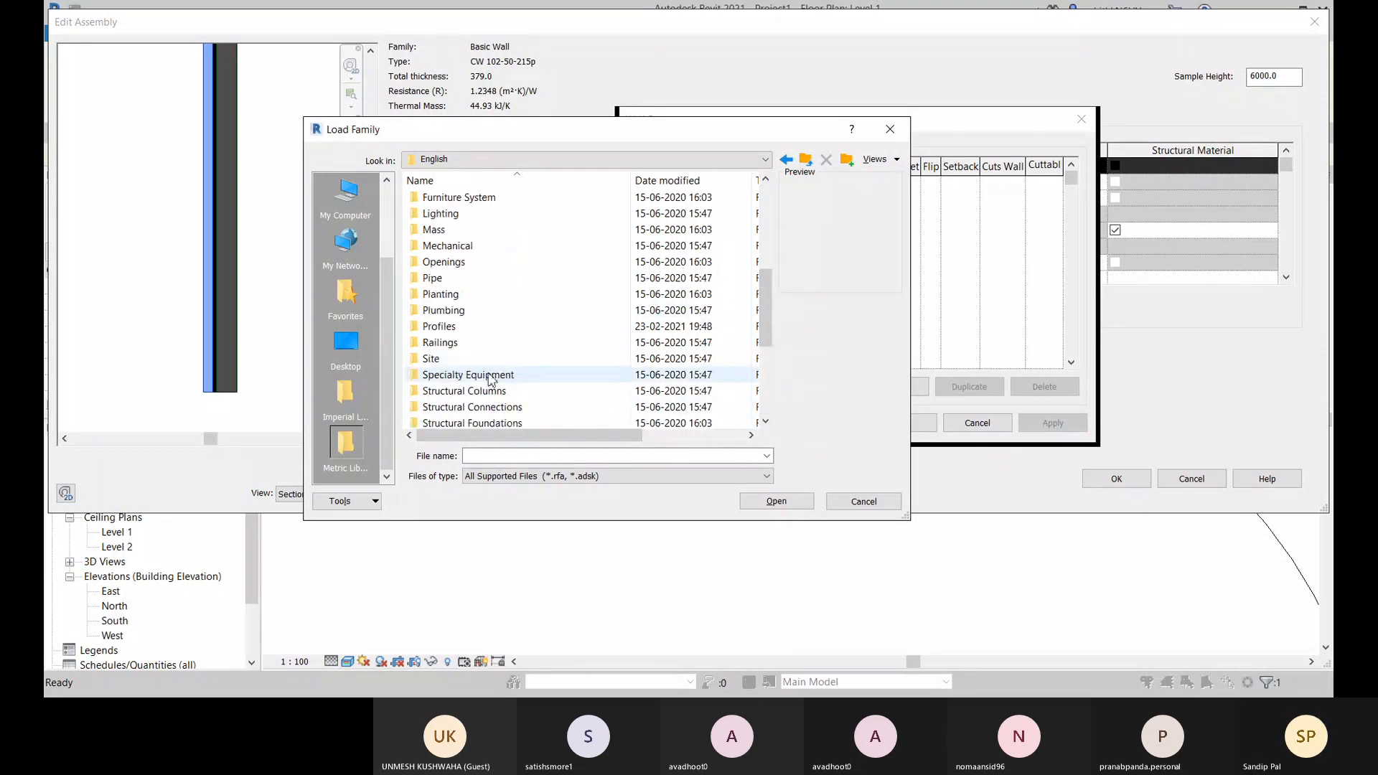
double_click(438, 329)
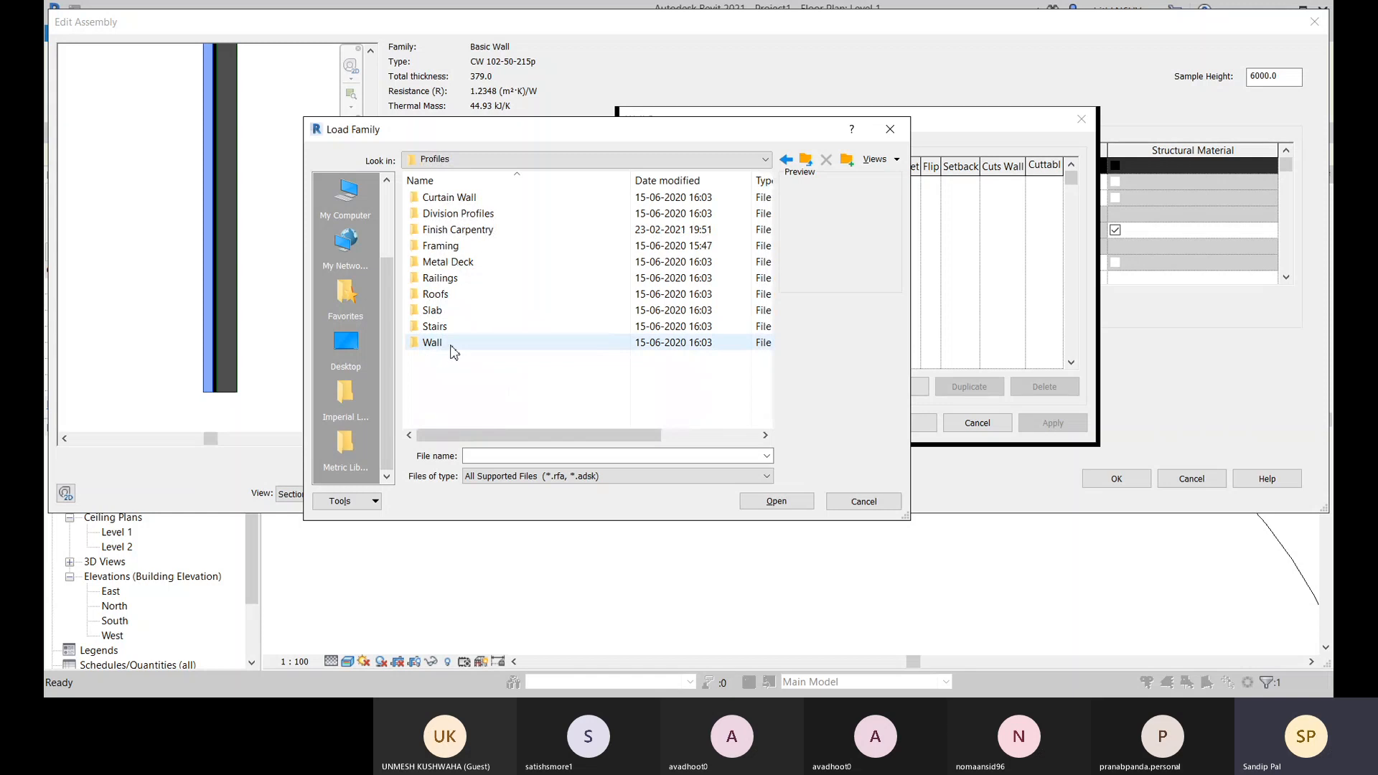
left_click(443, 347)
double_click(441, 346)
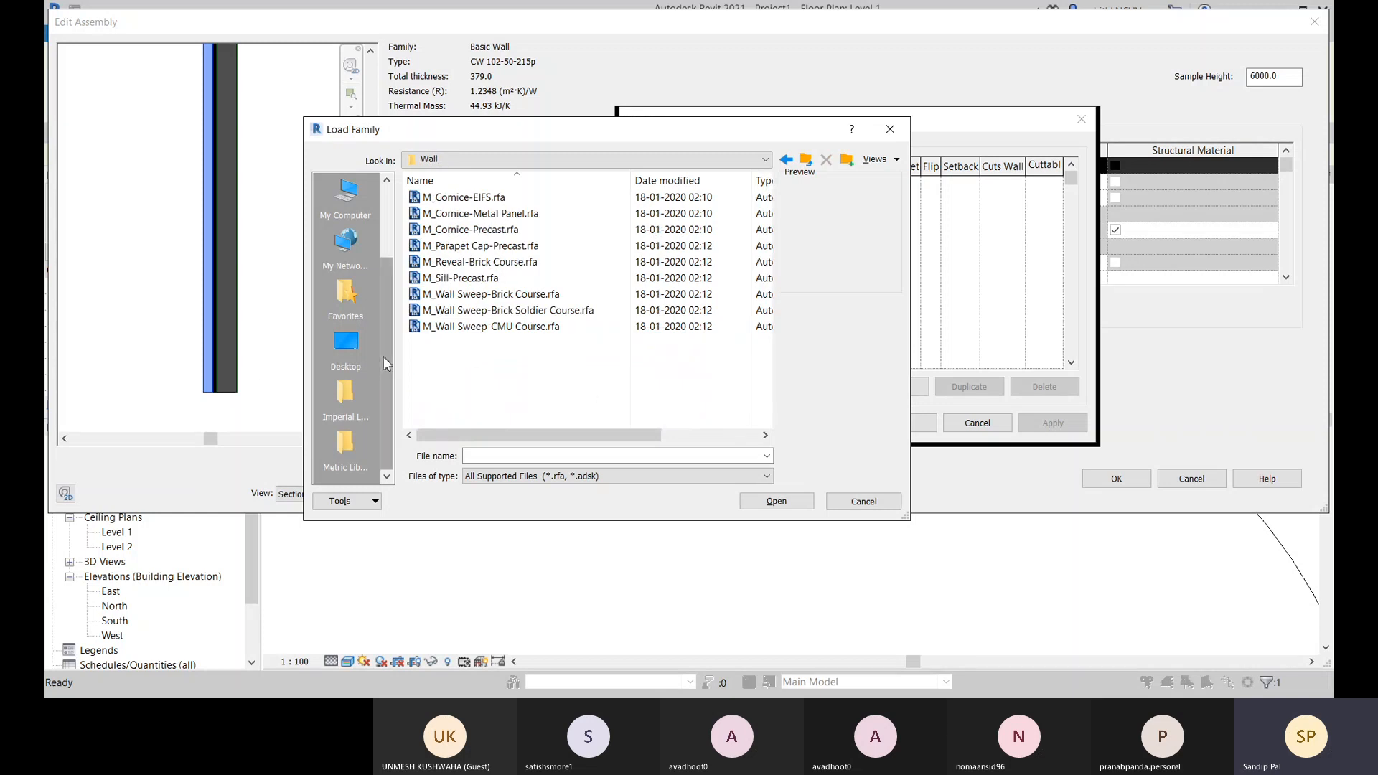
Compare the previews of the sweep, sill, reveal, parapet cap and cornice profiles, and load M_Wall Sweep-Brick Soldier Course.rfa
left_click(487, 297)
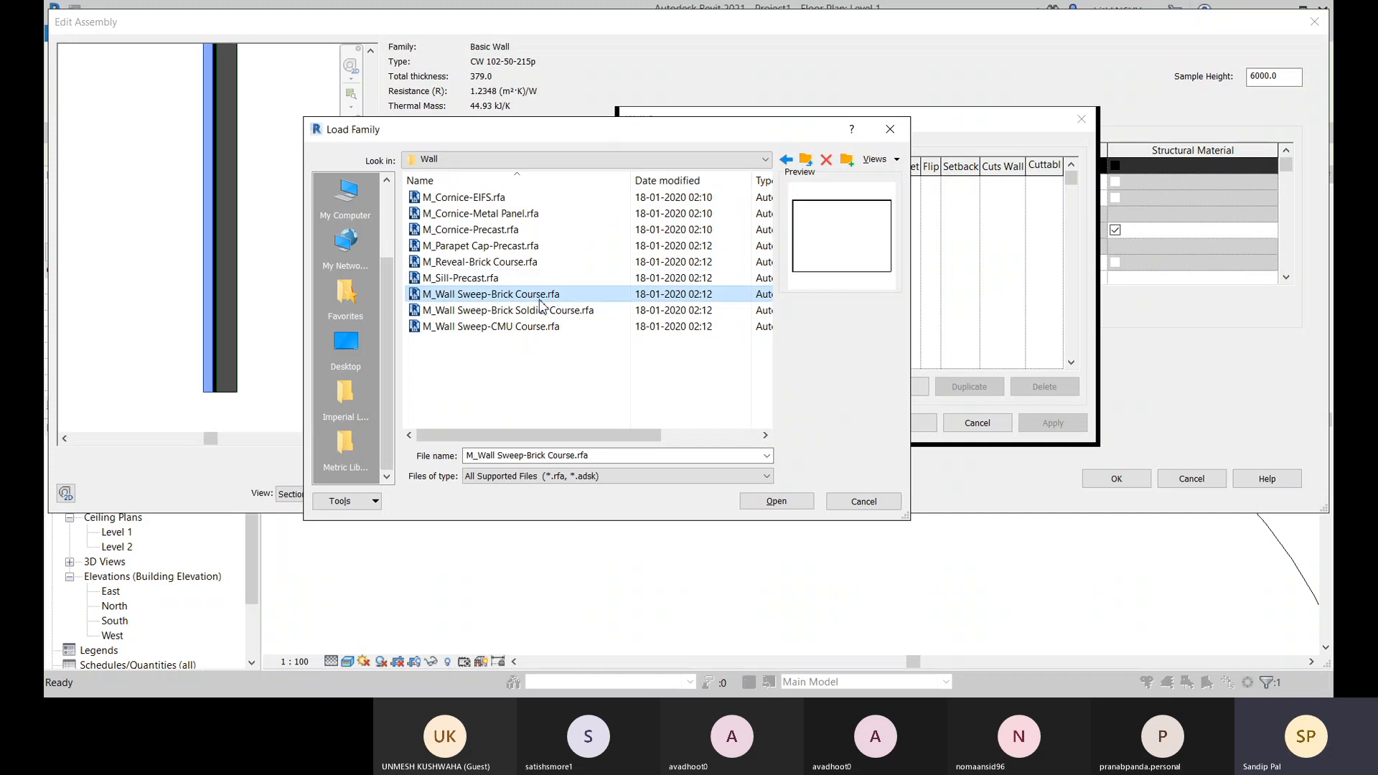
left_click(717, 307)
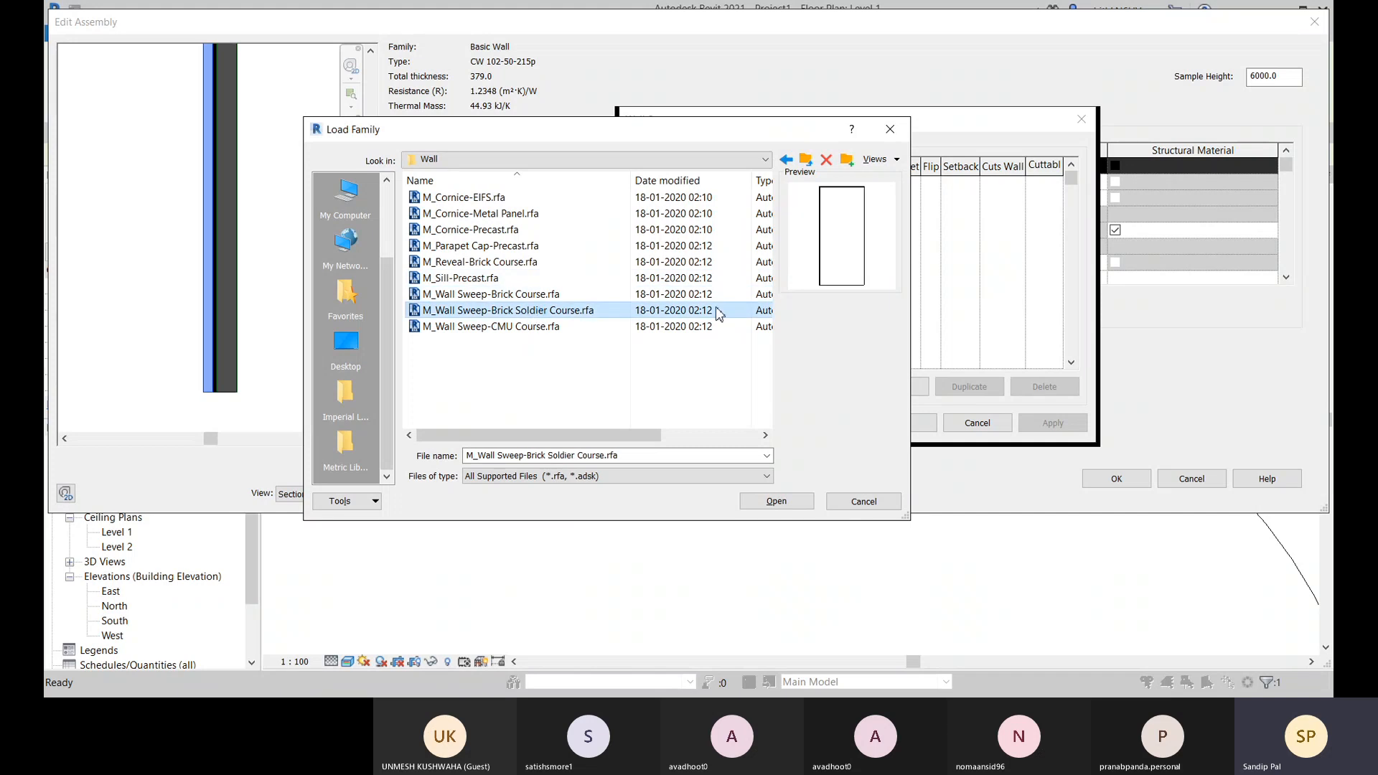
left_click(544, 329)
left_click(466, 279)
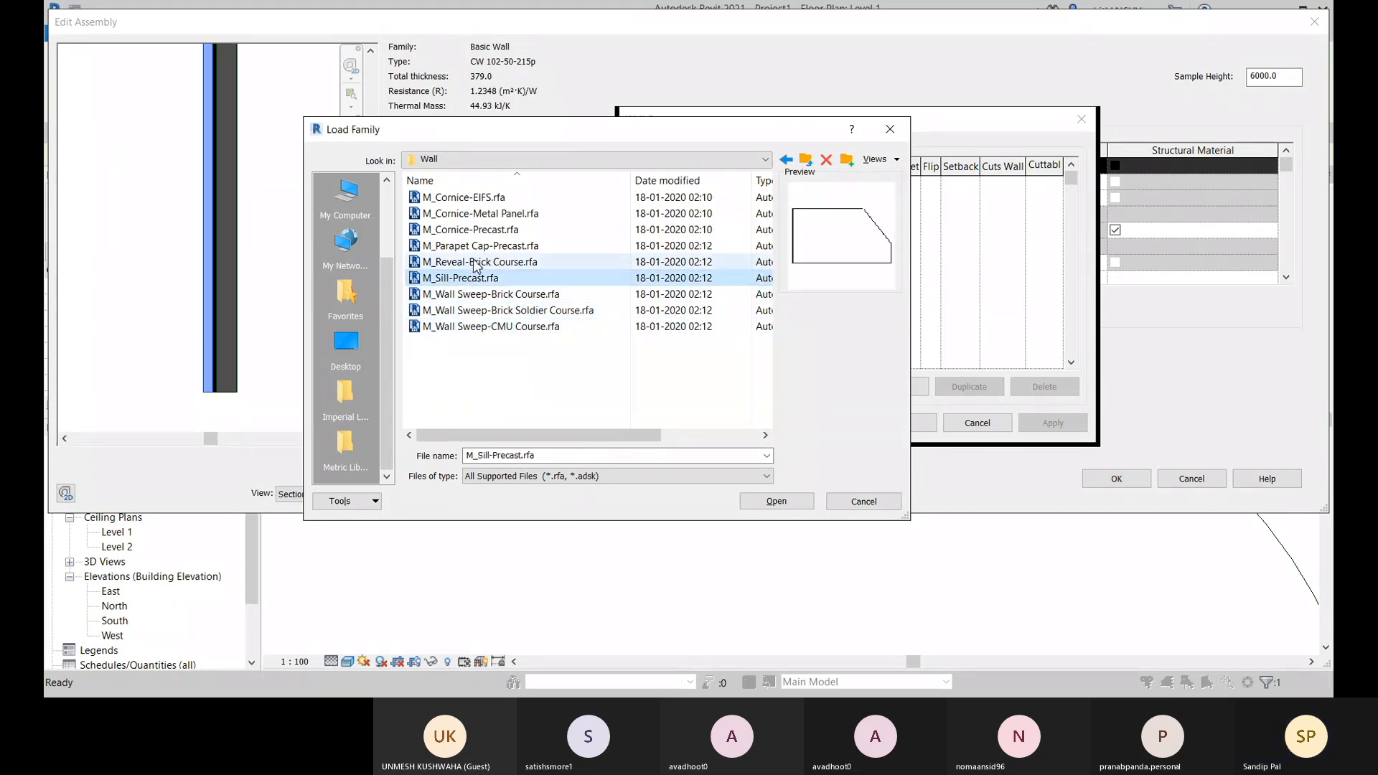
left_click(470, 262)
left_click(476, 246)
left_click(480, 229)
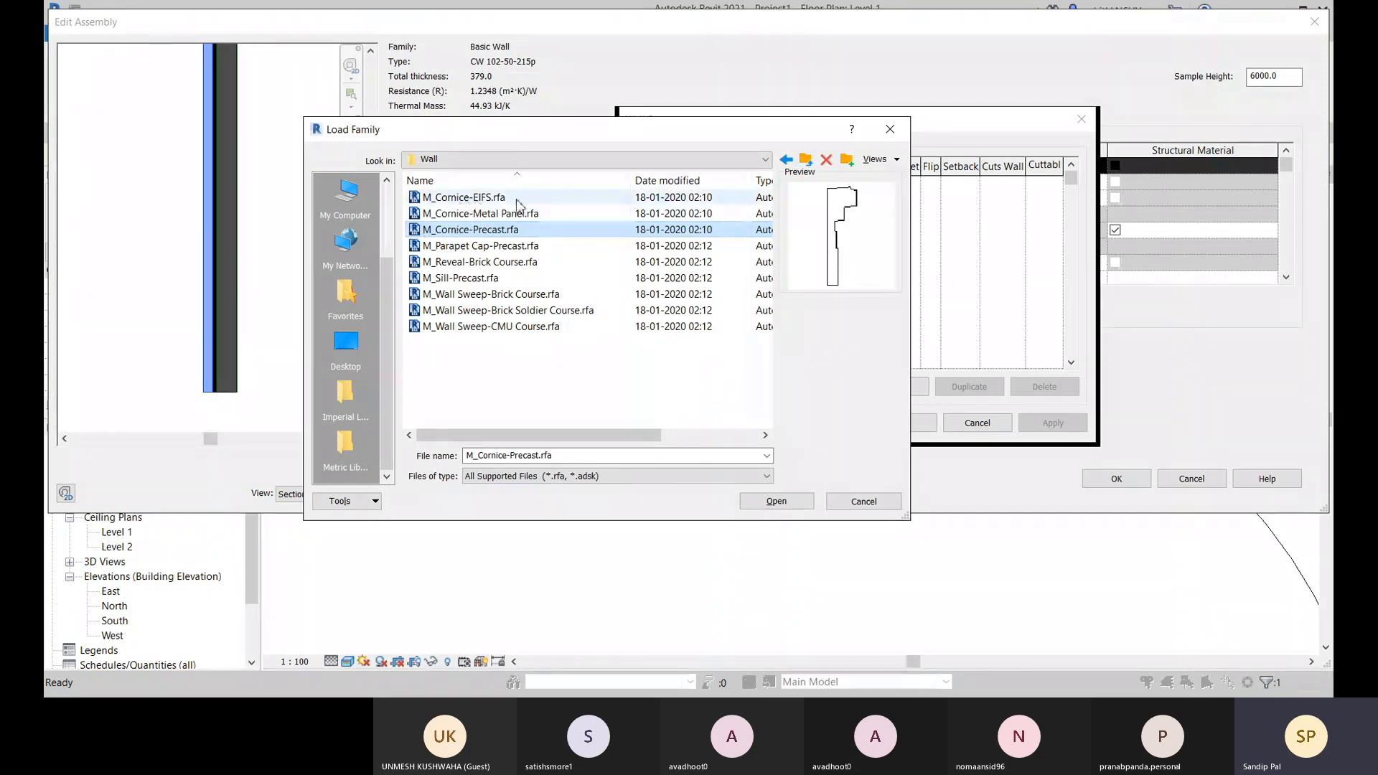
left_click(475, 293)
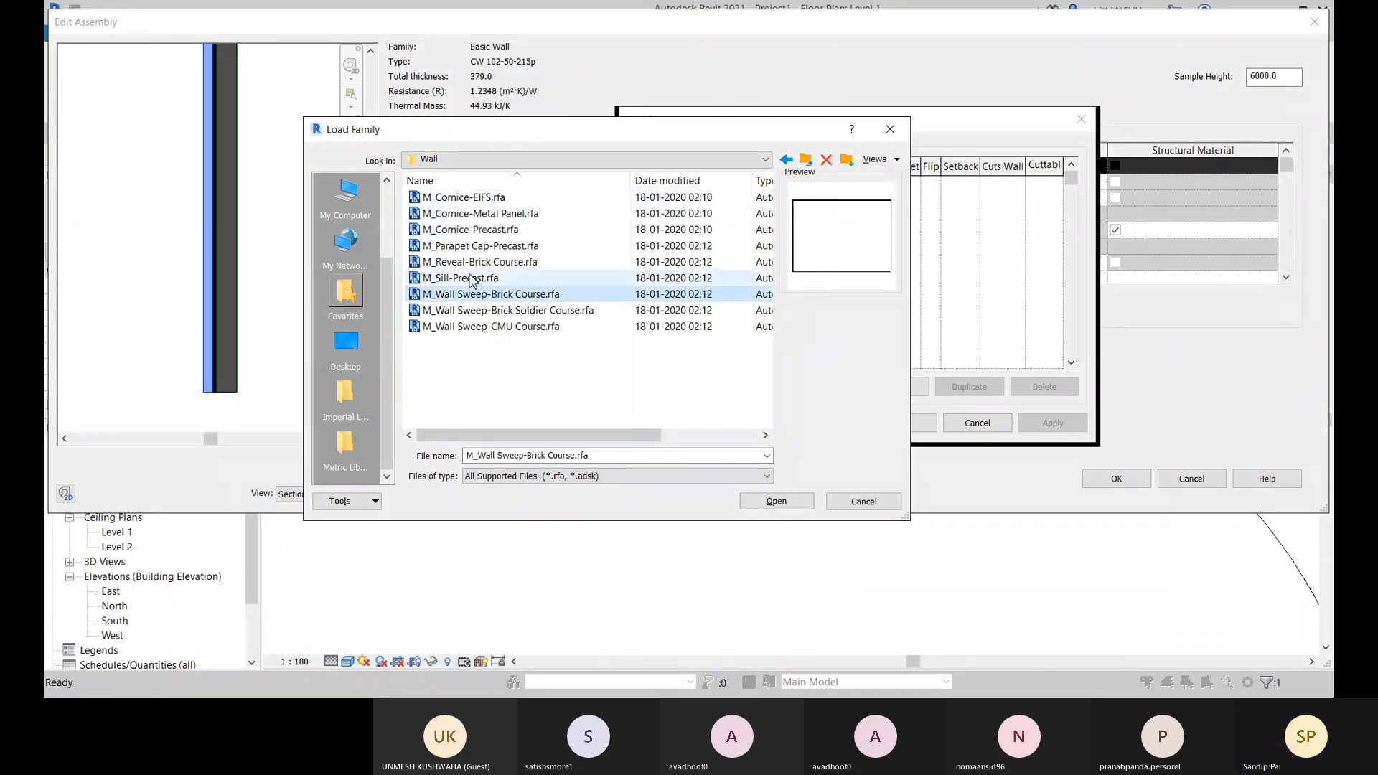
left_click(513, 311)
left_click(790, 502)
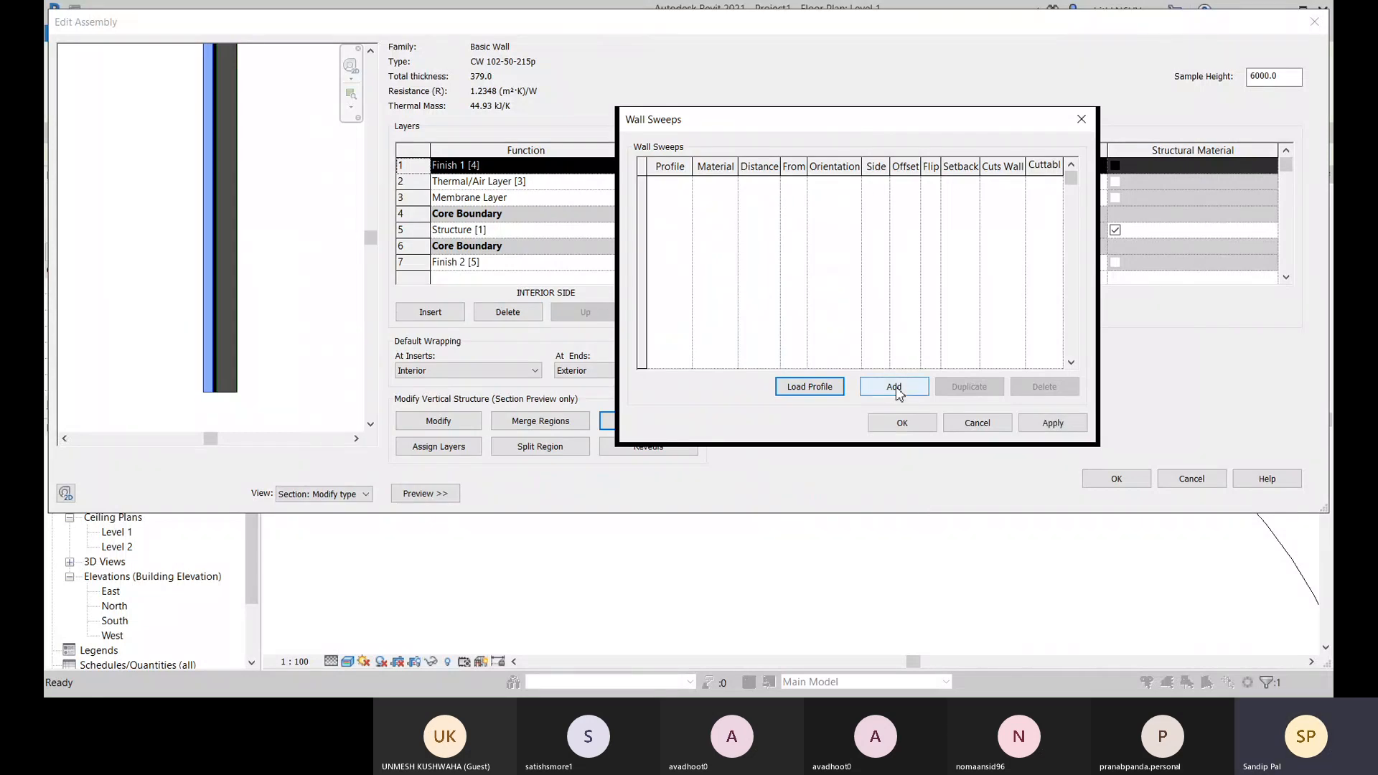
Add a wall sweep row using the loaded M_Wall Sweep-Brick Soldier Course profile and apply it
left_click(895, 388)
left_click(681, 186)
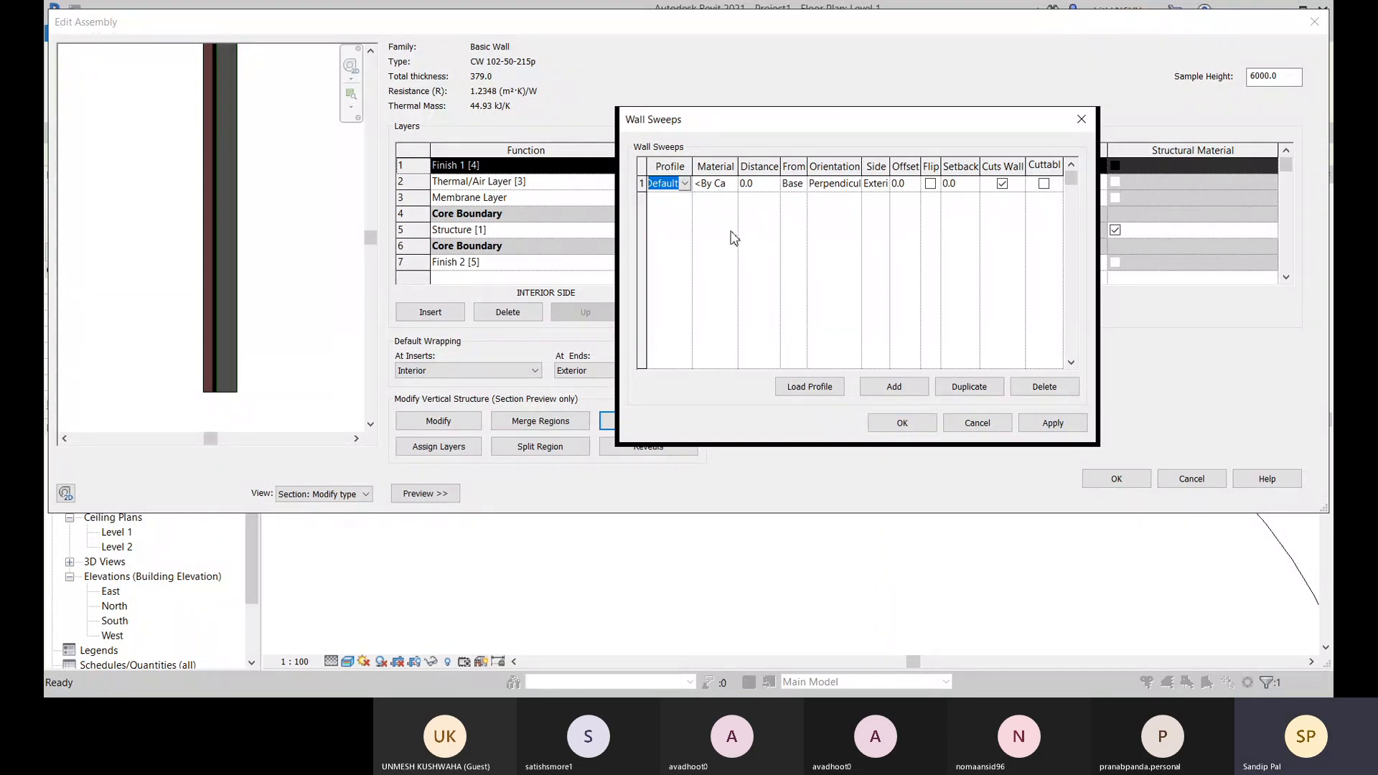
key("Down")
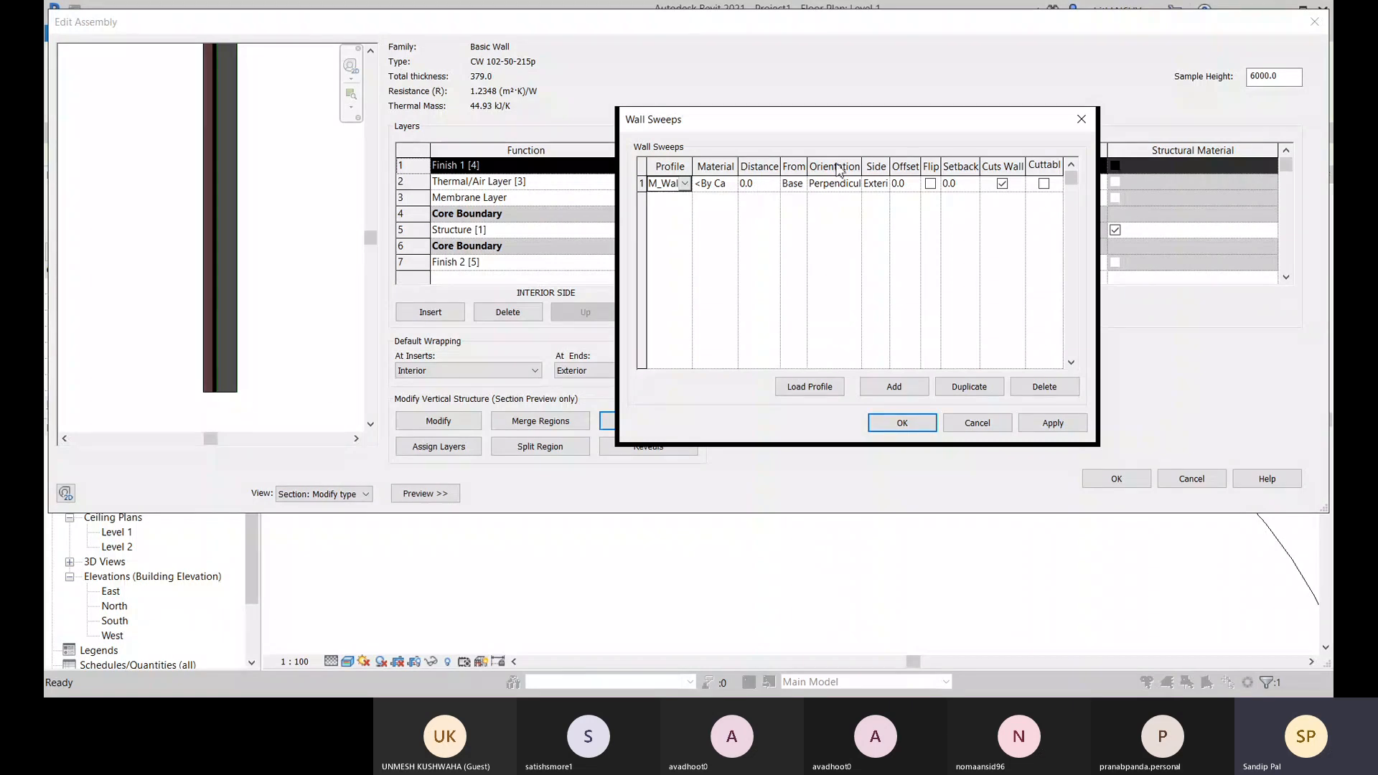
left_click(1053, 424)
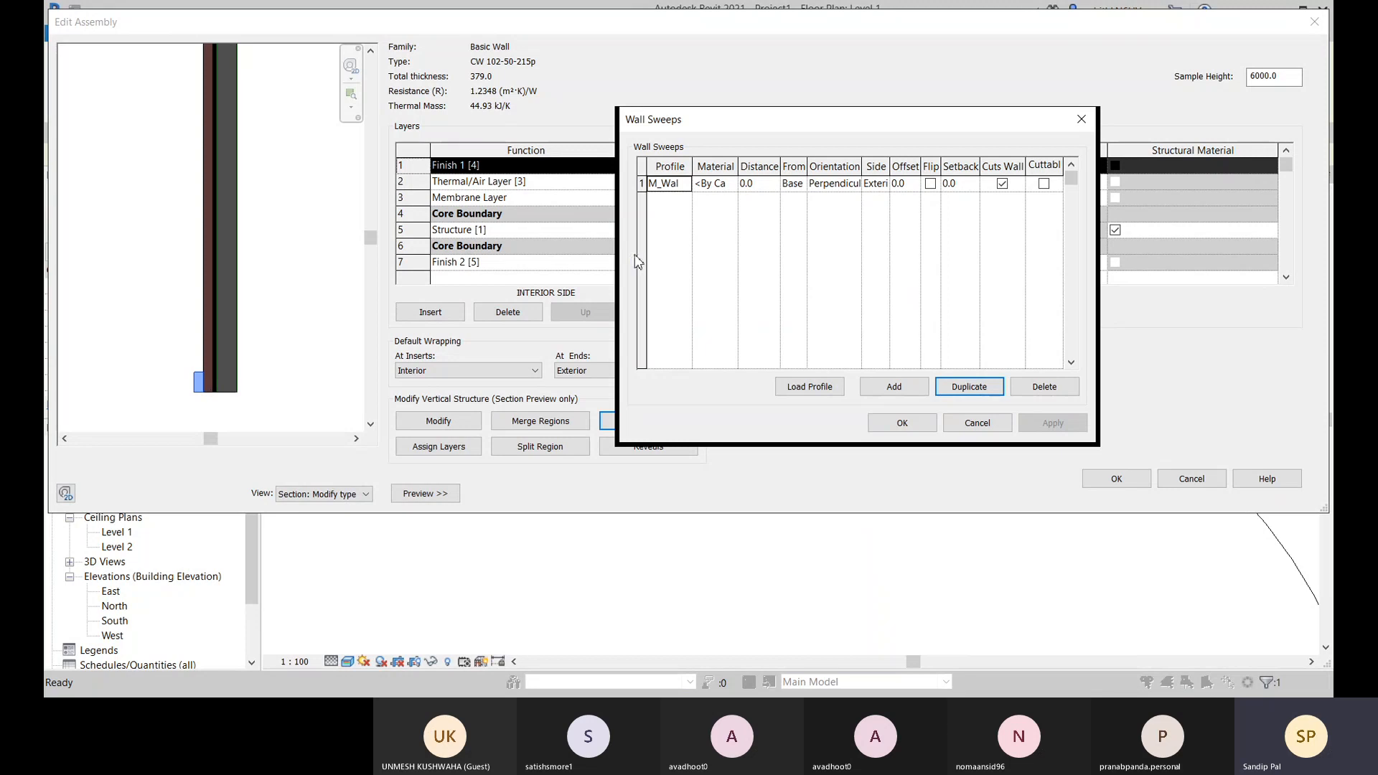
Open the material choices for the sweep and pick Ceramic Tile
left_click(732, 186)
left_click(732, 184)
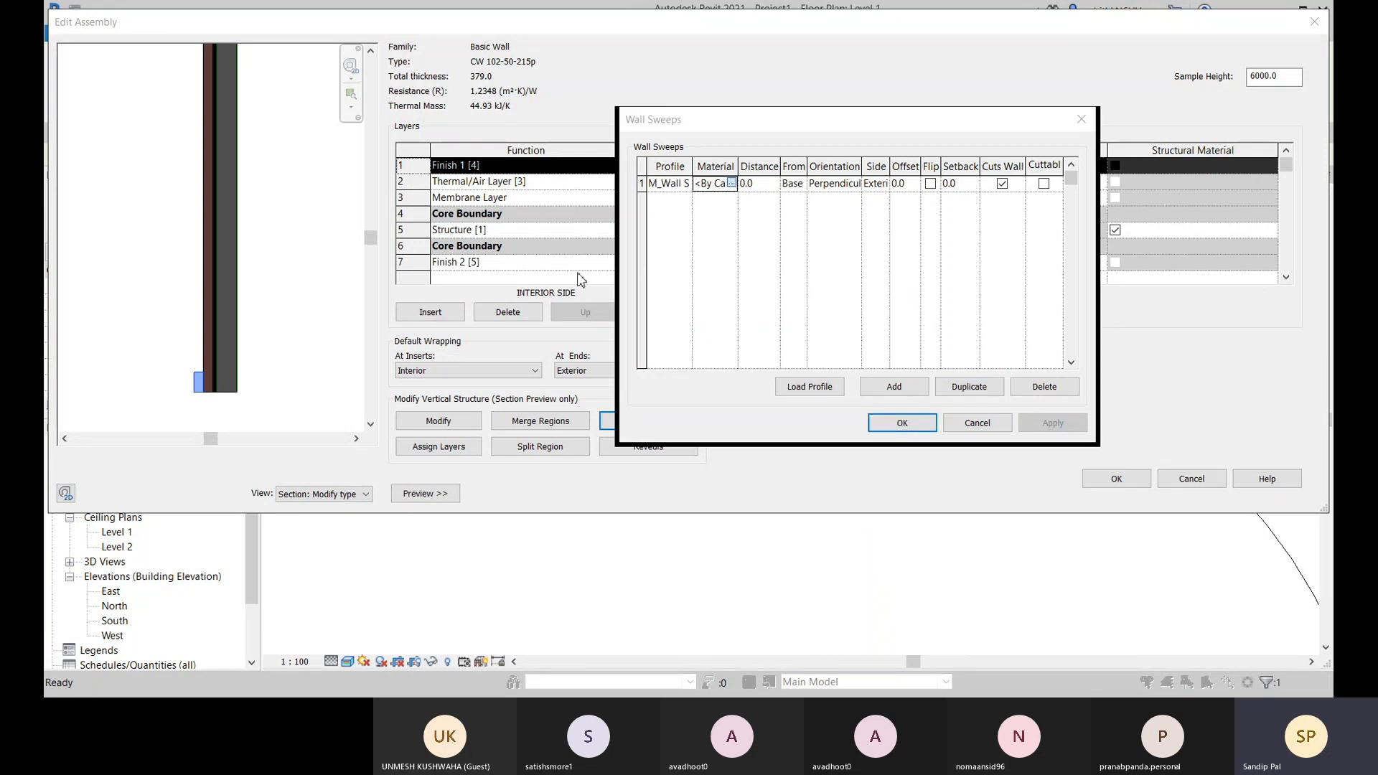
scroll(337, 309, "down", 5)
scroll(339, 309, "down", 2)
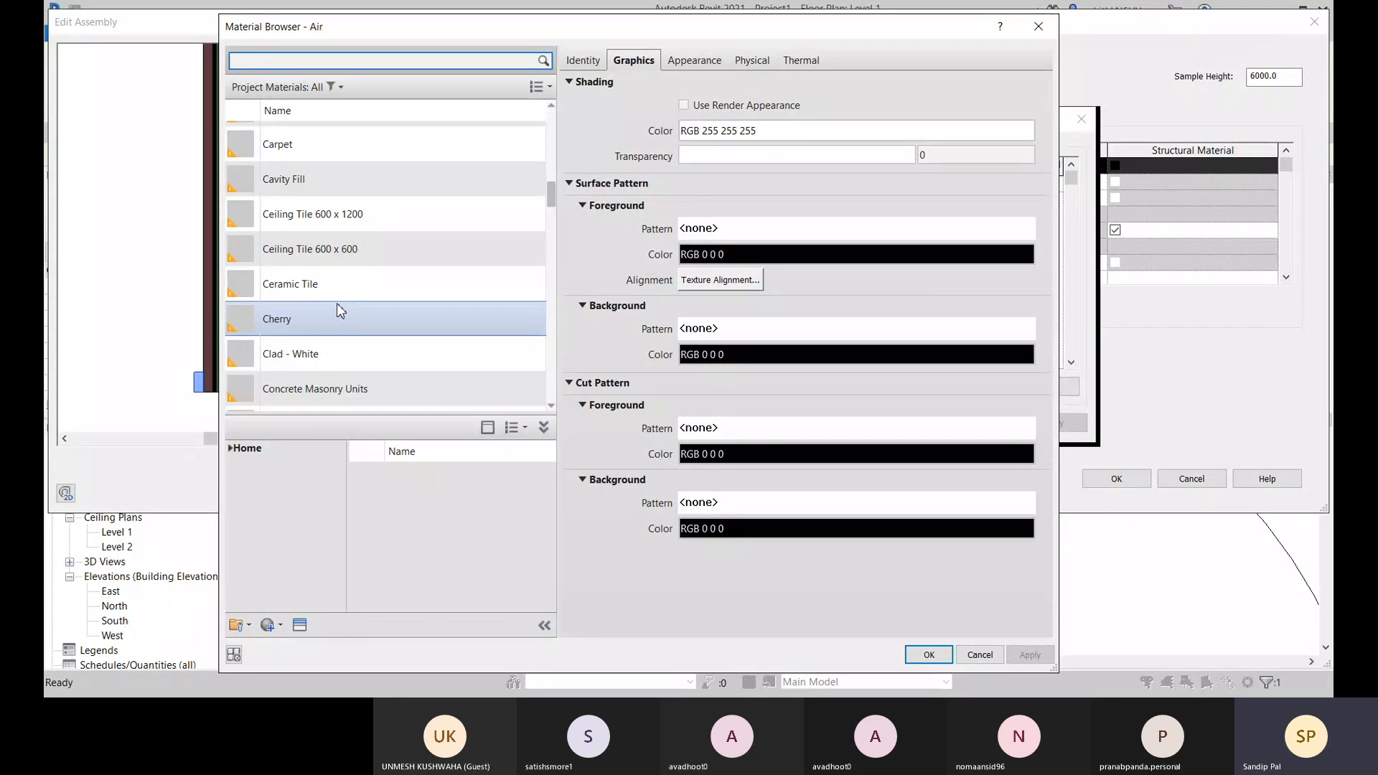
left_click(388, 302)
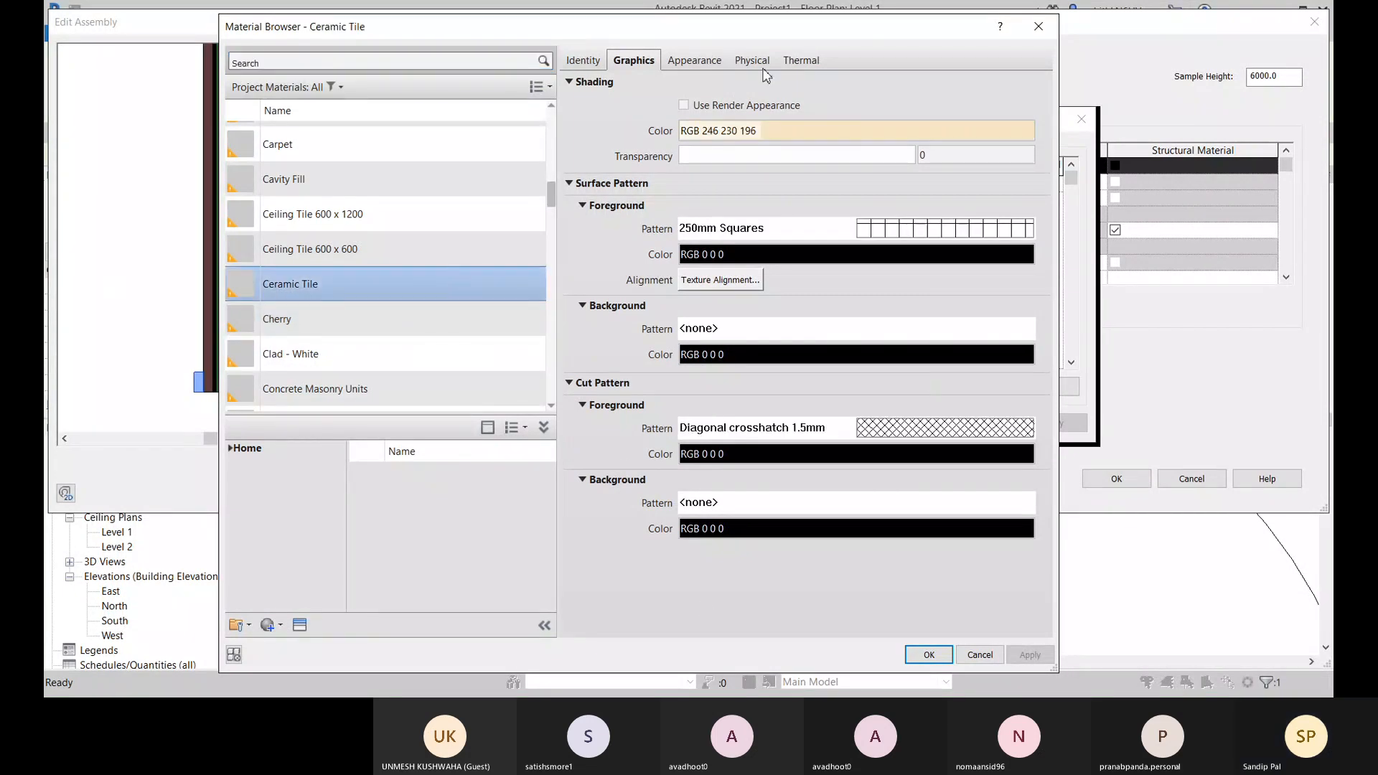
Give Ceramic Tile the appearance color RGB 226 183 80 with Epoxy sealant, and assign it to the sweep
left_click(690, 60)
left_click(709, 251)
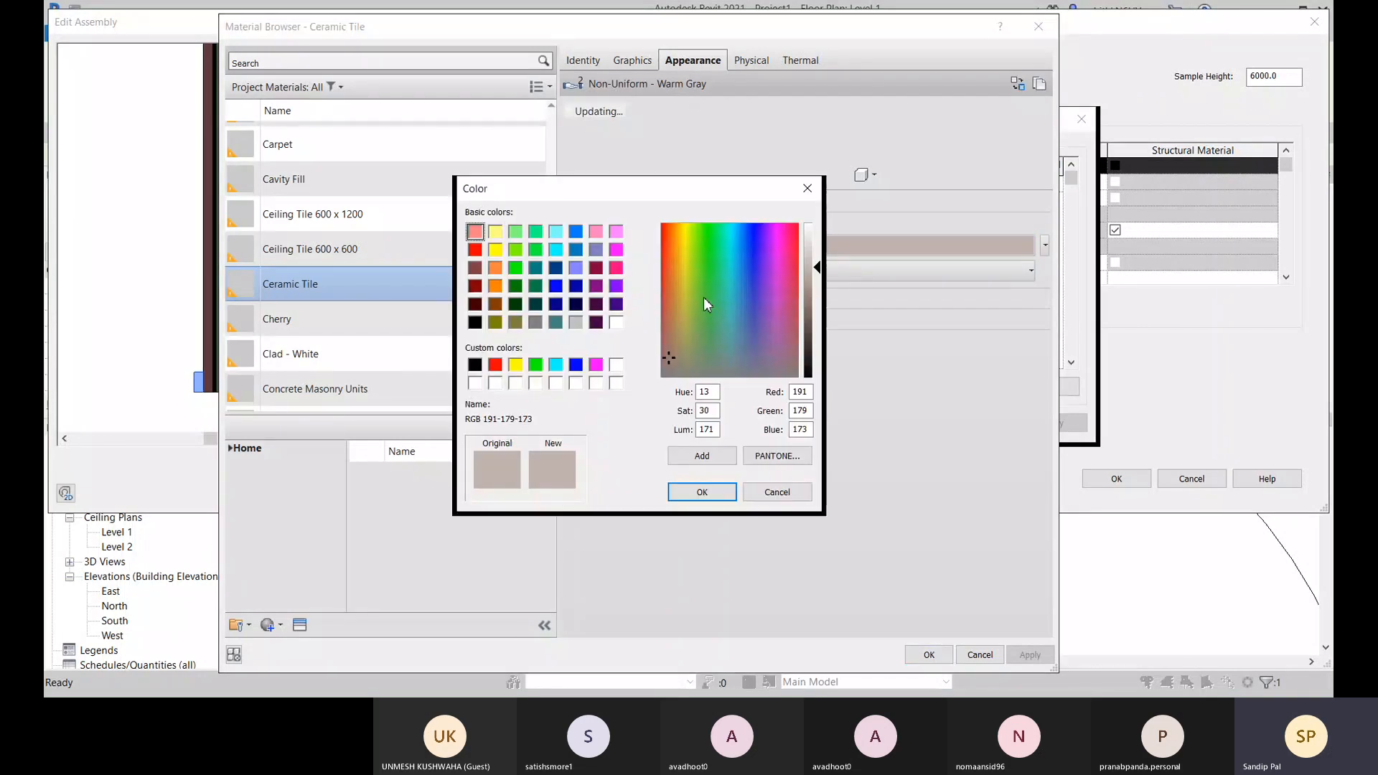
left_click(678, 269)
left_click_drag(819, 267, 818, 285)
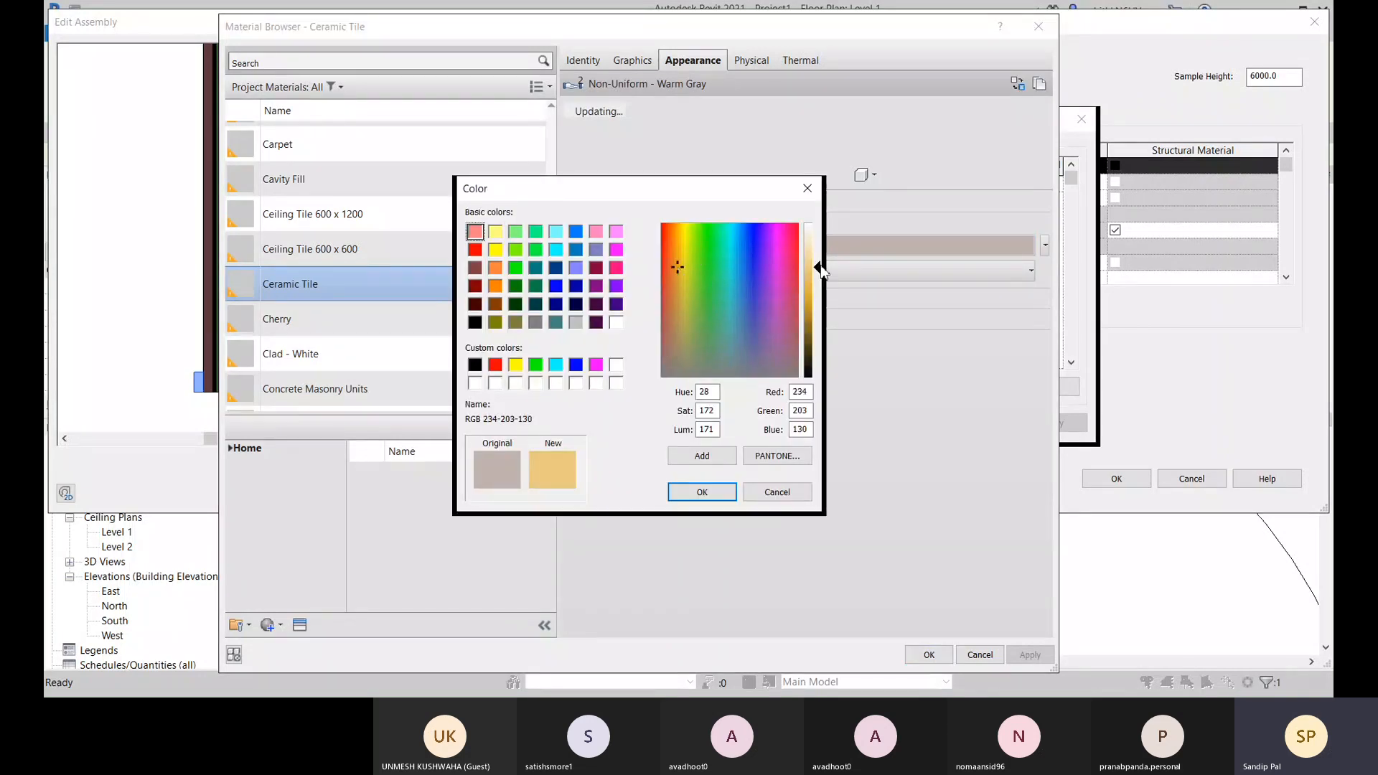
left_click(700, 493)
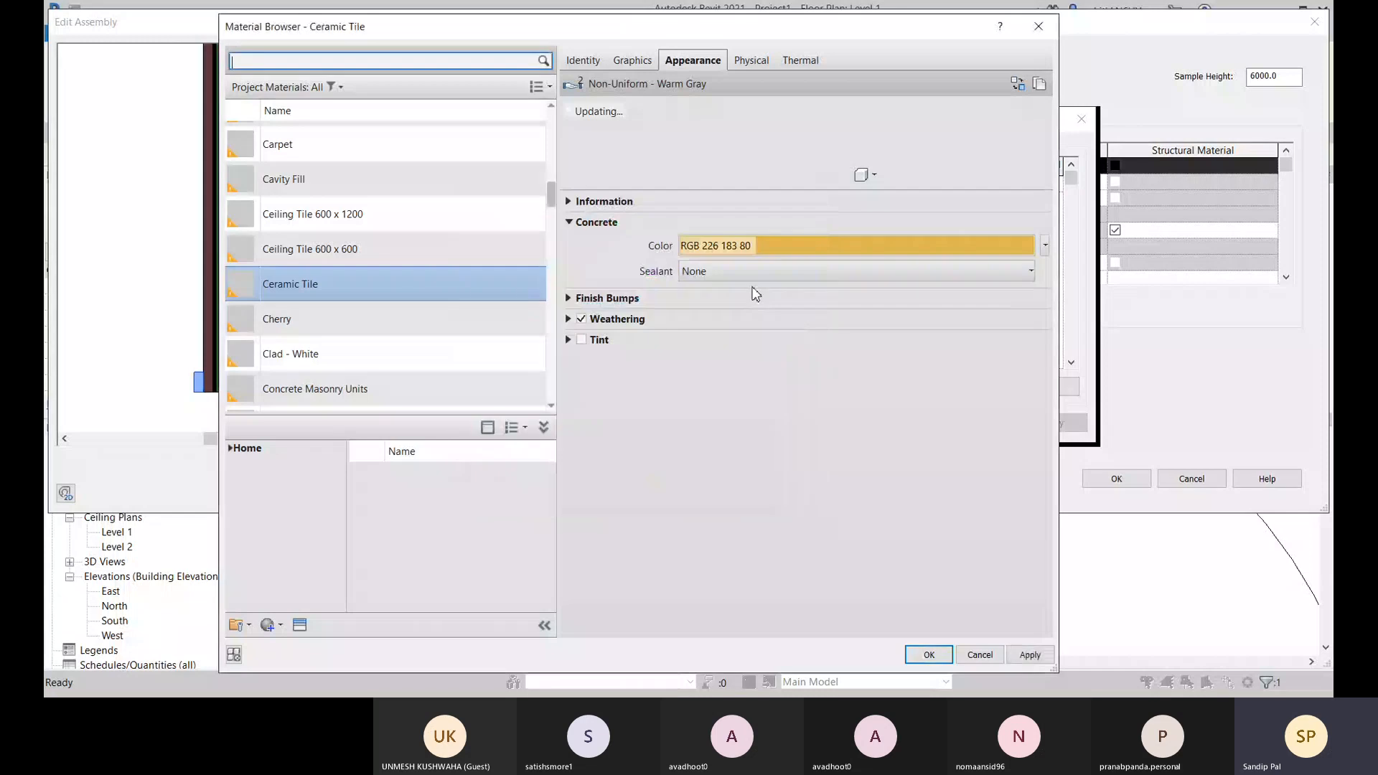
left_click(940, 318)
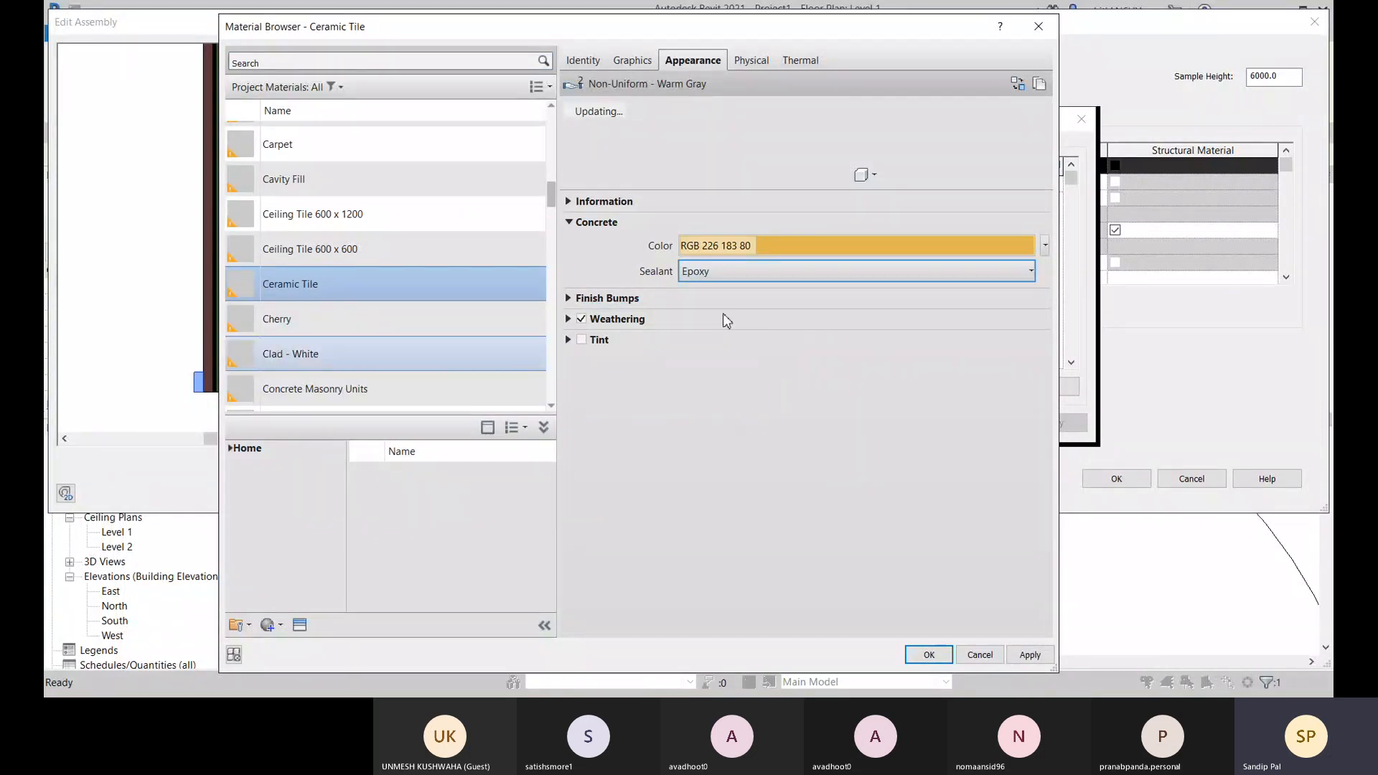
left_click(928, 654)
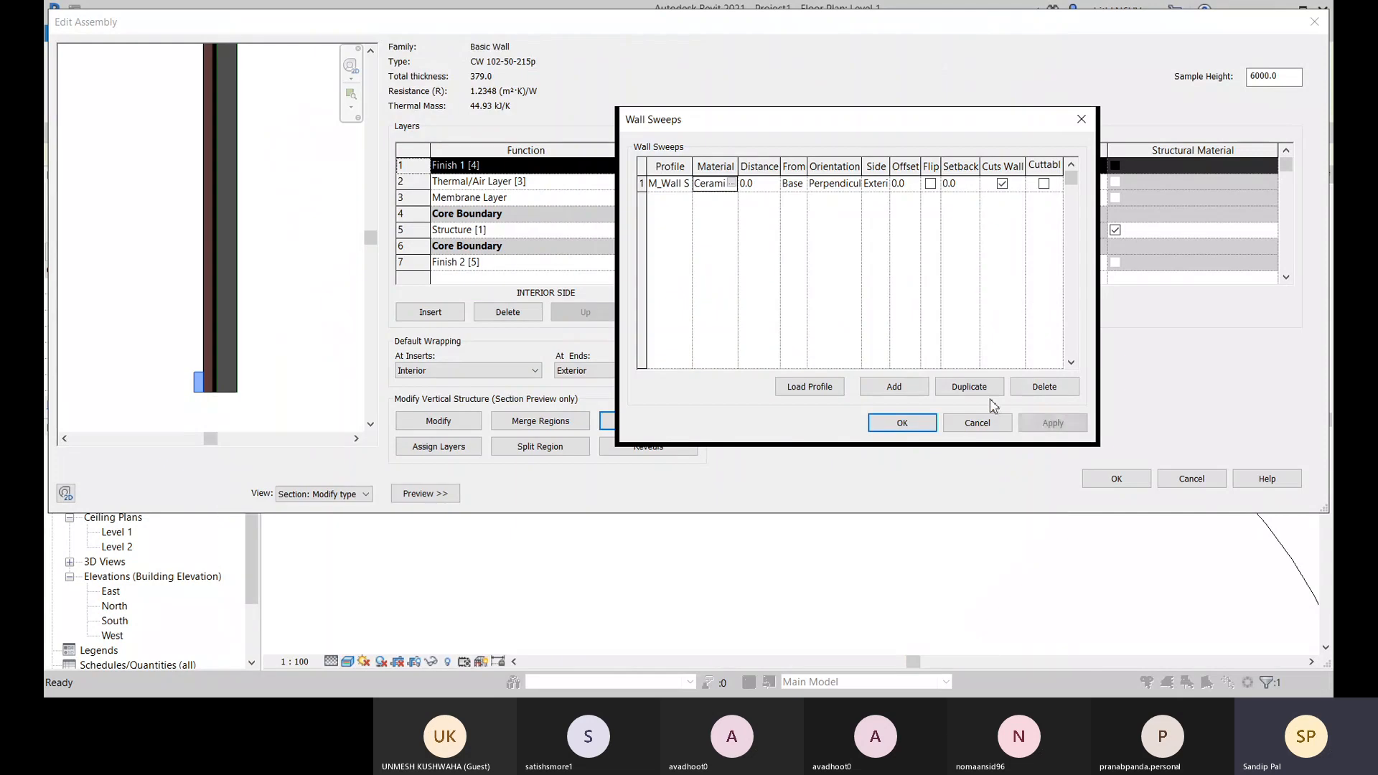
Try a sweep distance of 10 from the base and set it back to 0
left_click(765, 186)
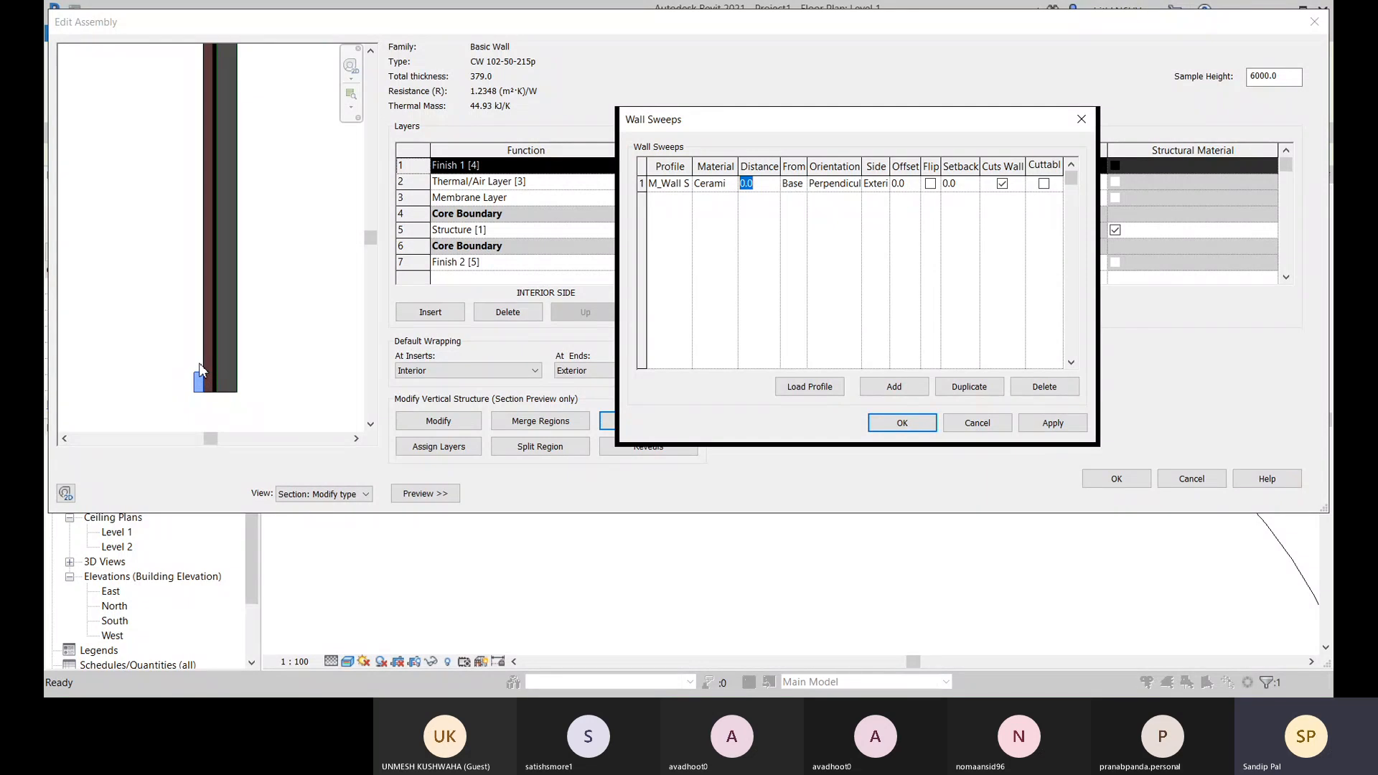
left_click(916, 185)
left_click(1044, 424)
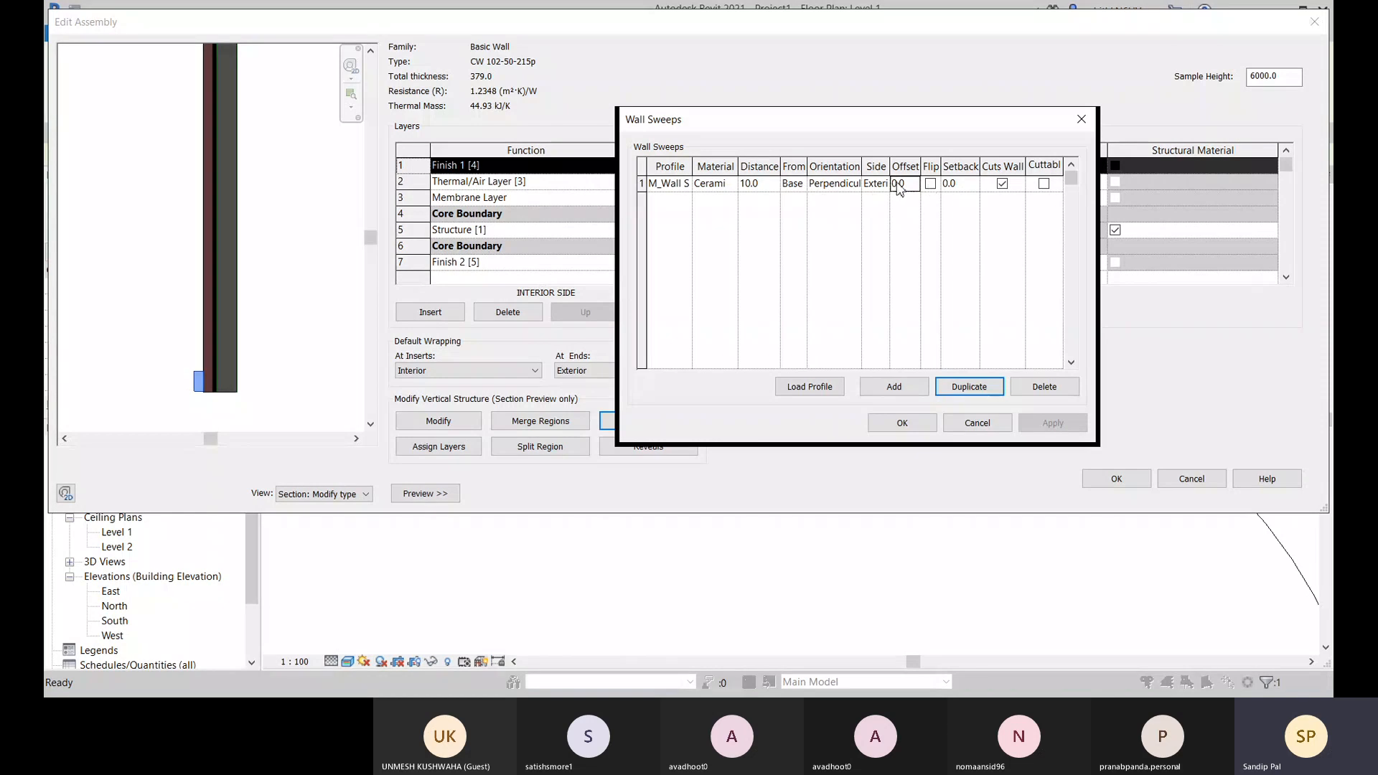
left_click(768, 190)
left_click_drag(764, 185, 696, 199)
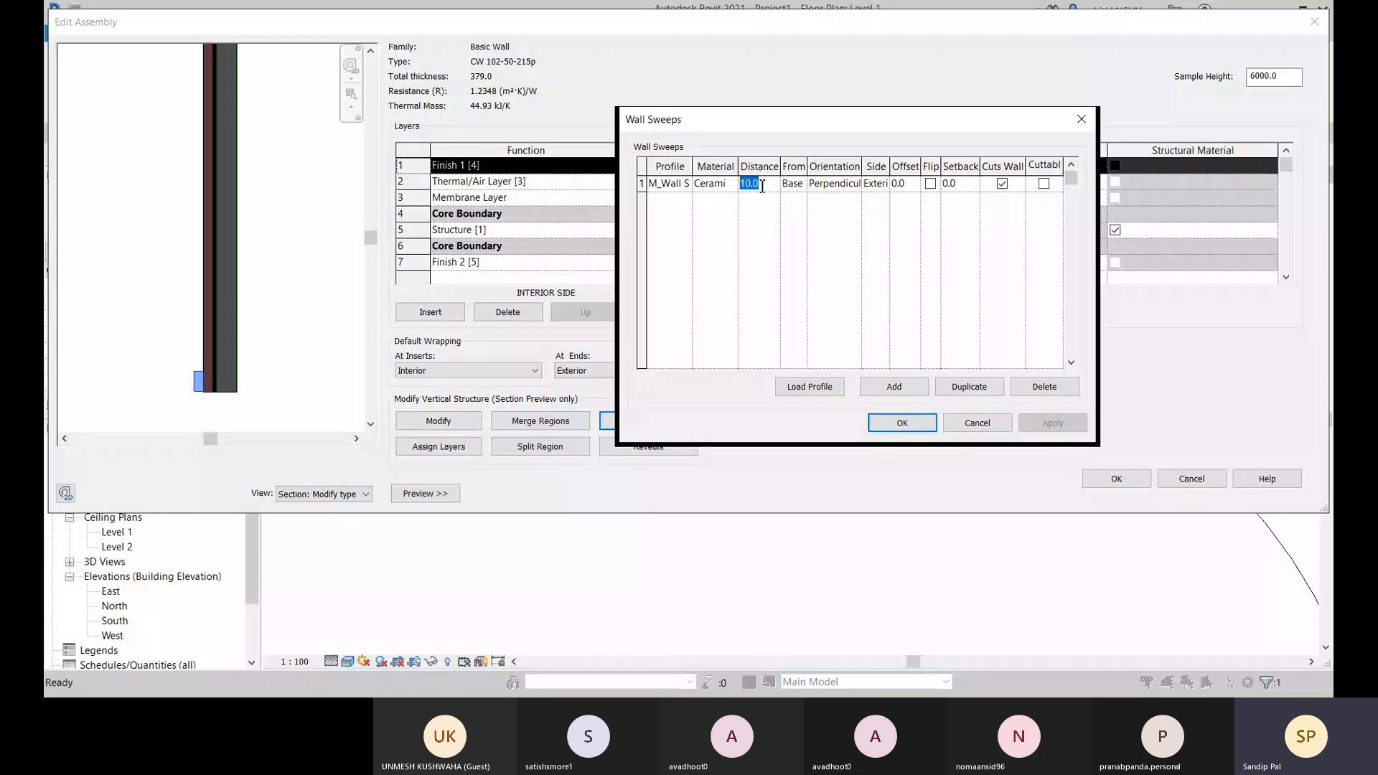
type("0")
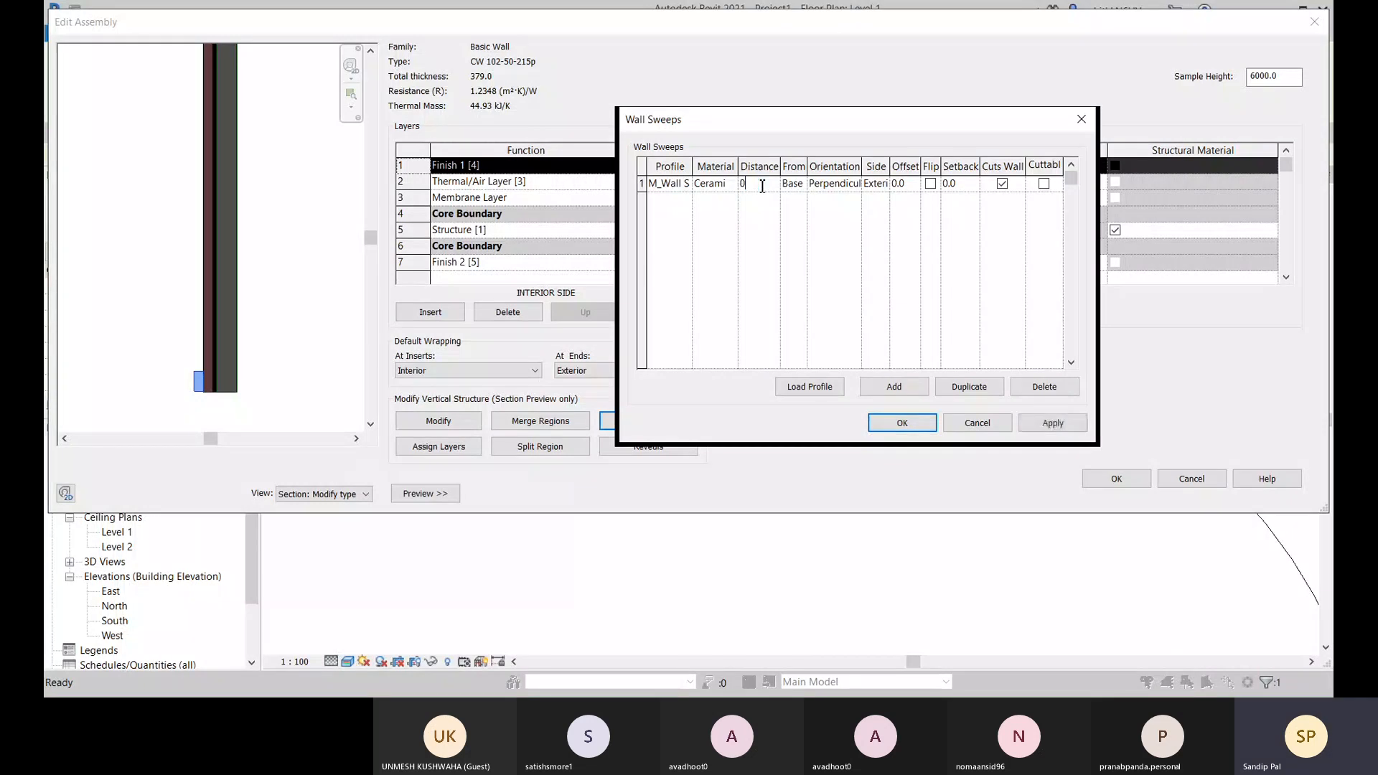
left_click(804, 186)
Try the Parallel to Ground orientation for the sweep and switch it back to Perpendicular to Face
left_click(854, 187)
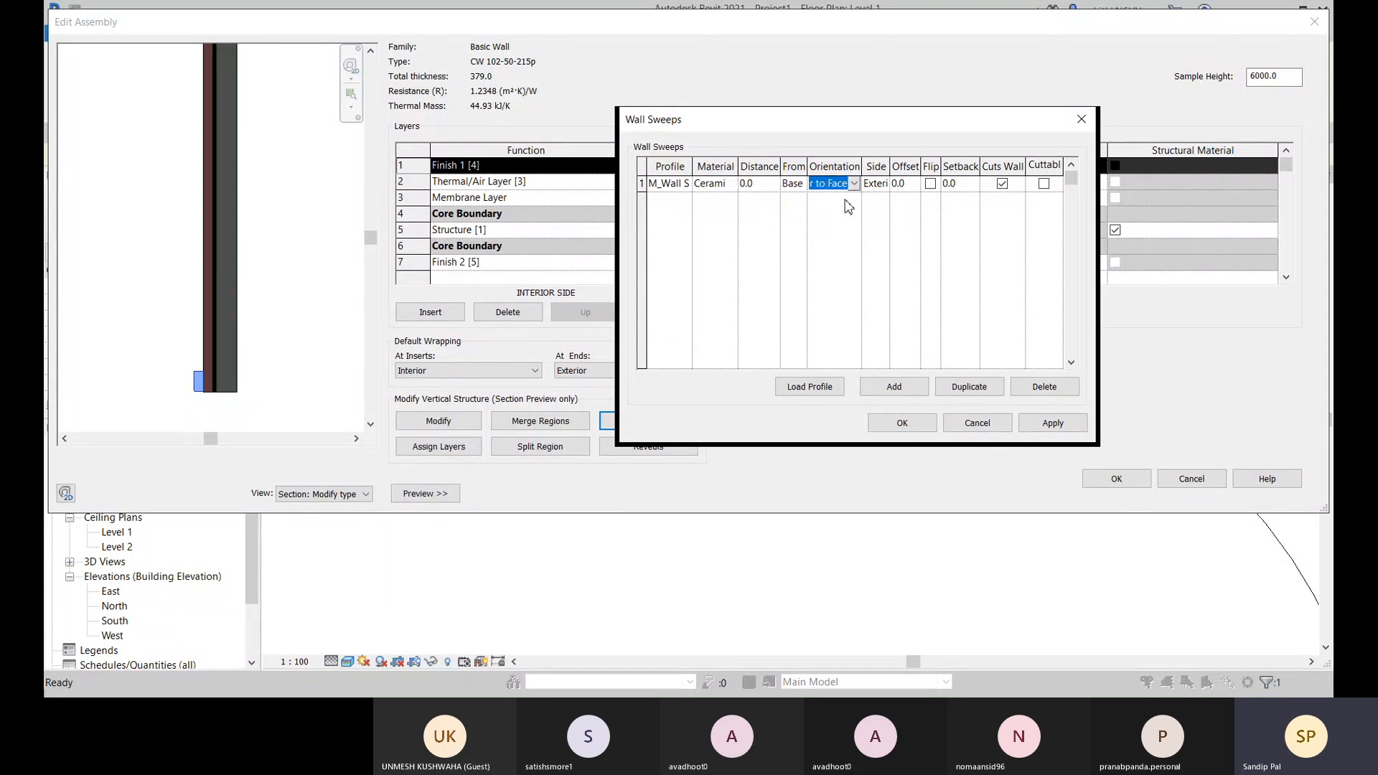
left_click(844, 202)
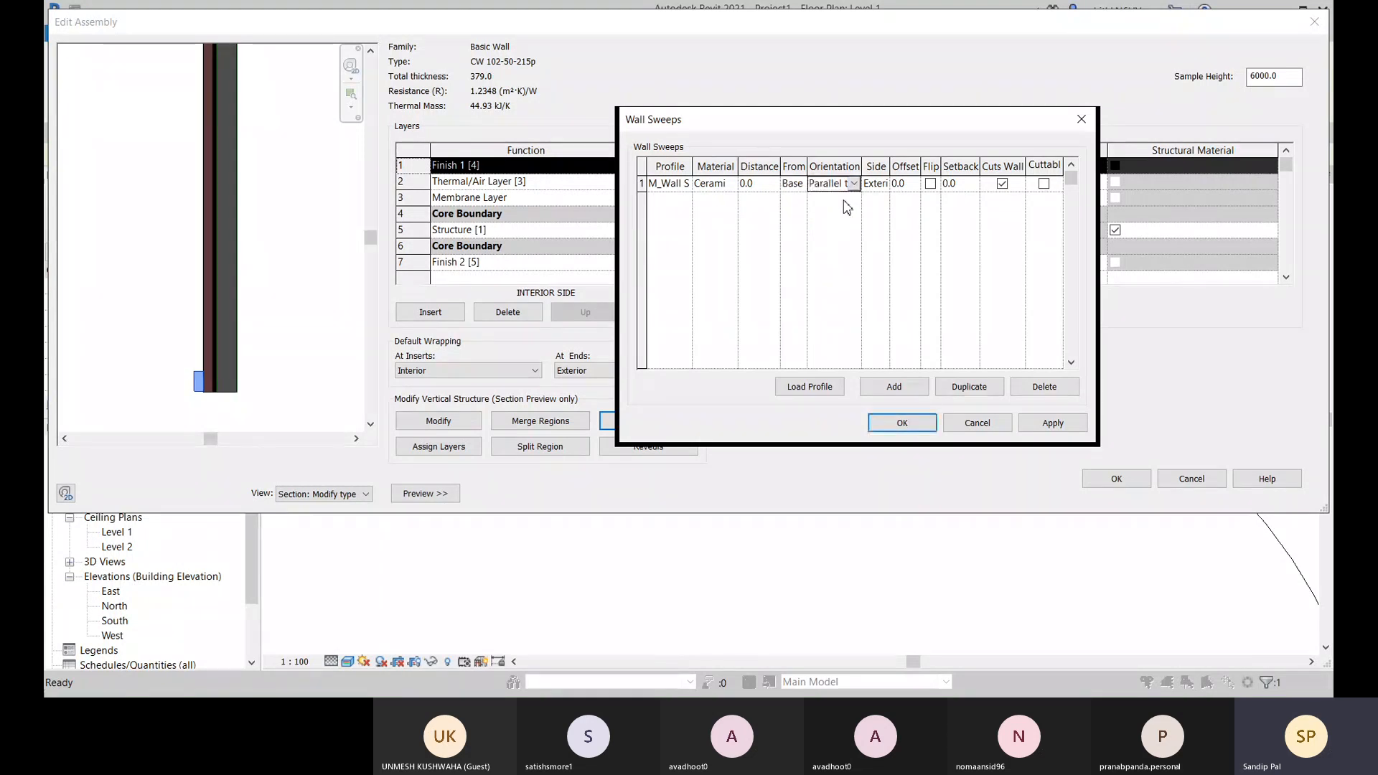
left_click(1034, 430)
left_click(858, 185)
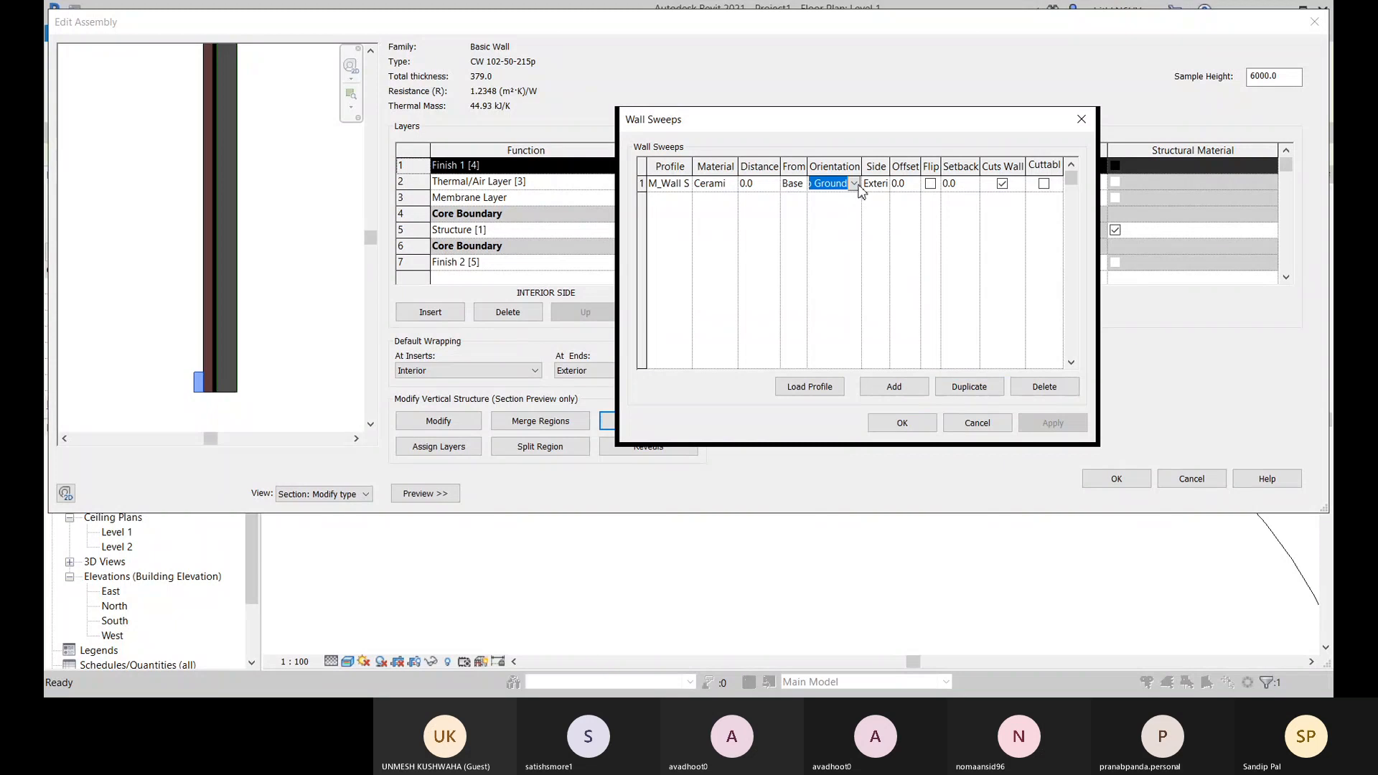
left_click(848, 217)
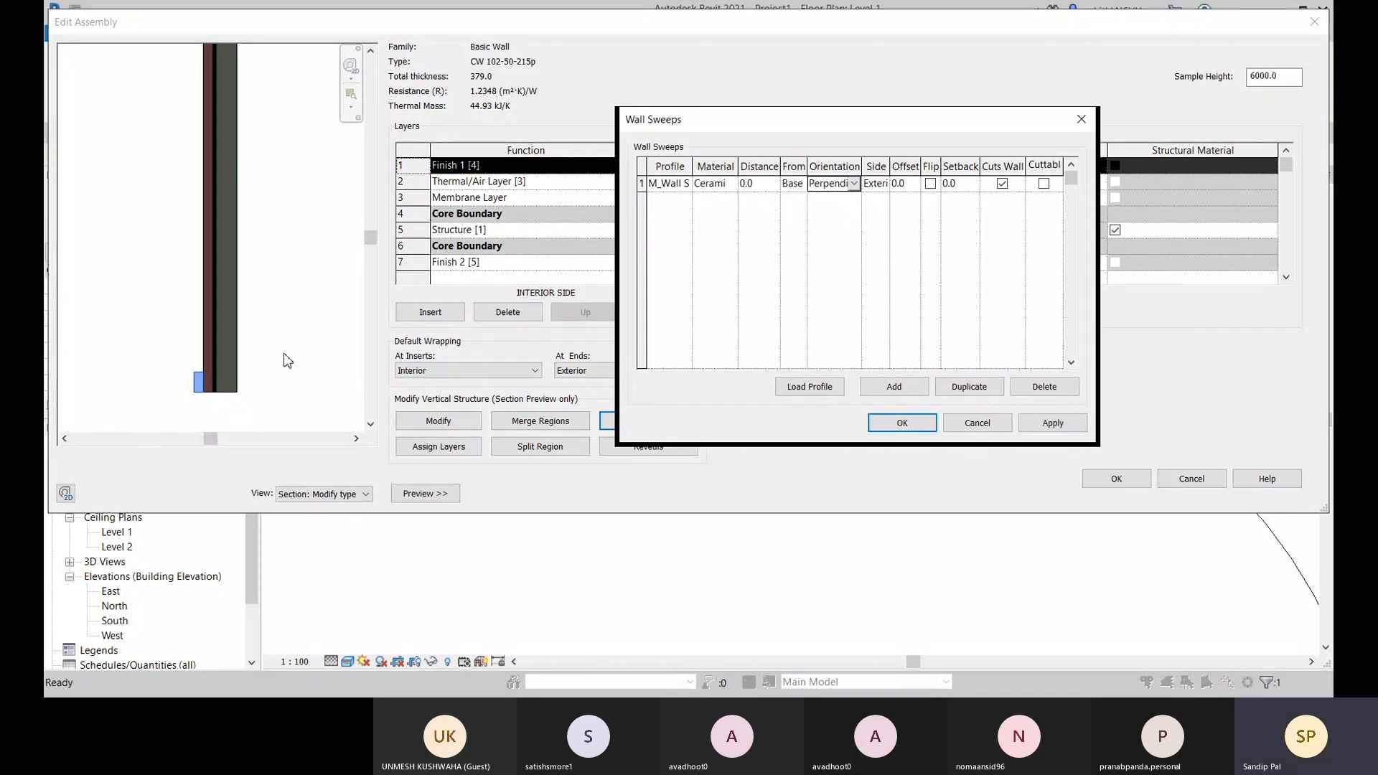
left_click(1054, 429)
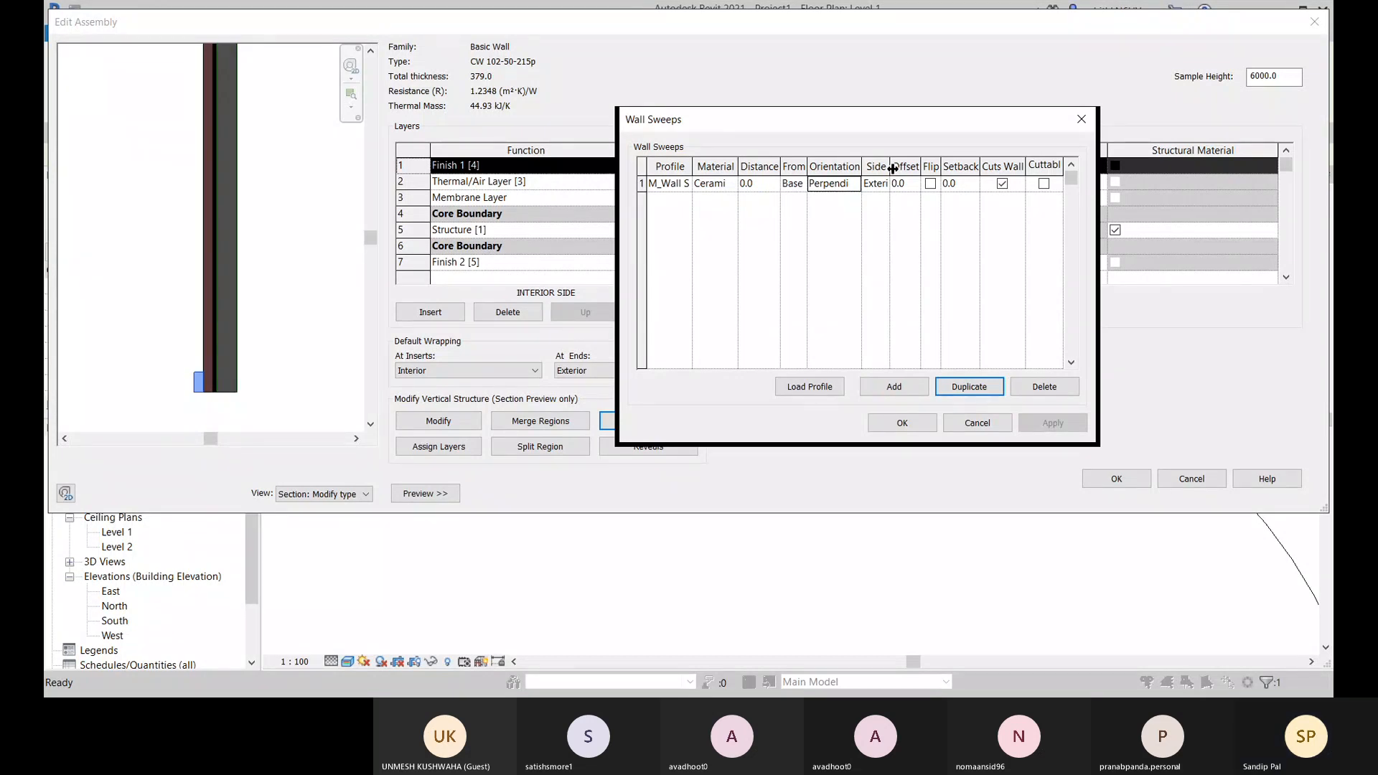
Widen the Side column, set the sweep's side to Interior and apply the change
left_click_drag(889, 166, 908, 167)
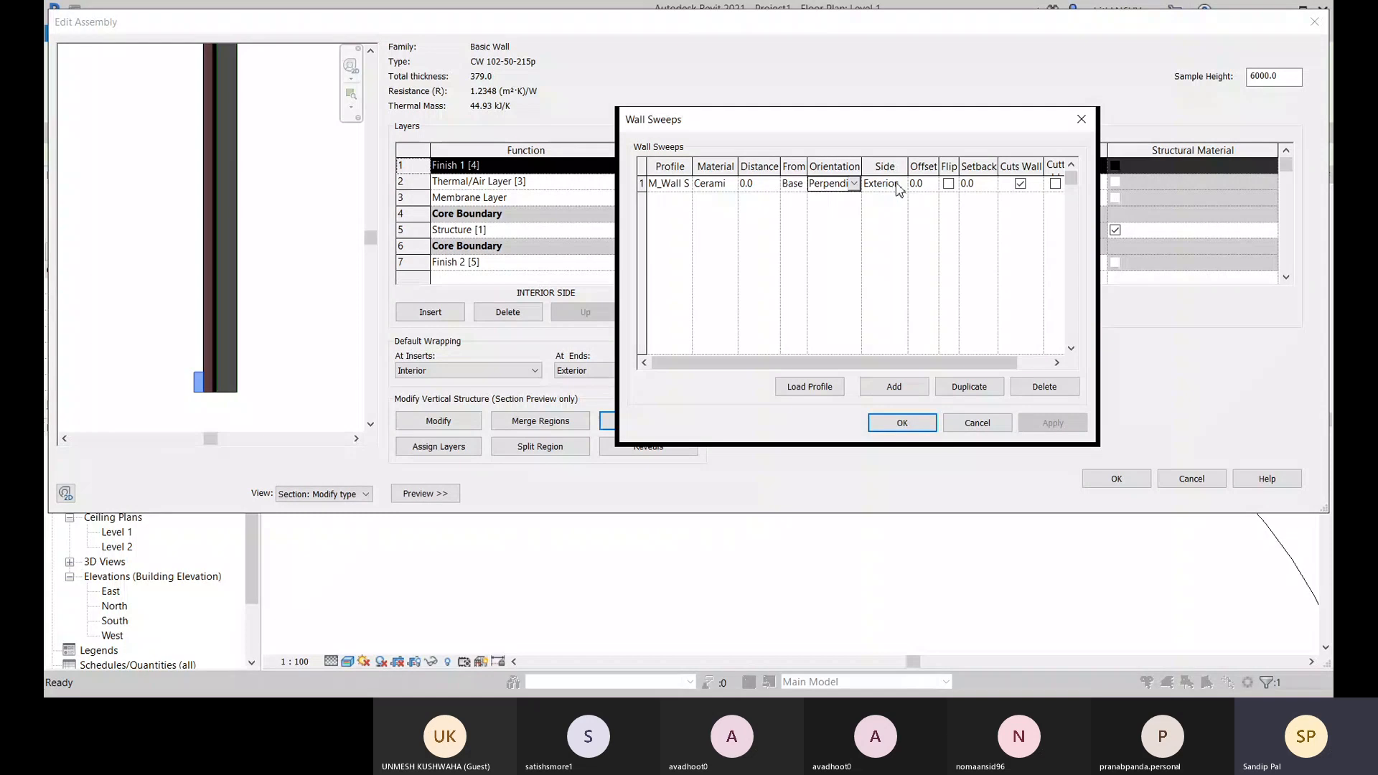
left_click(905, 185)
left_click(900, 201)
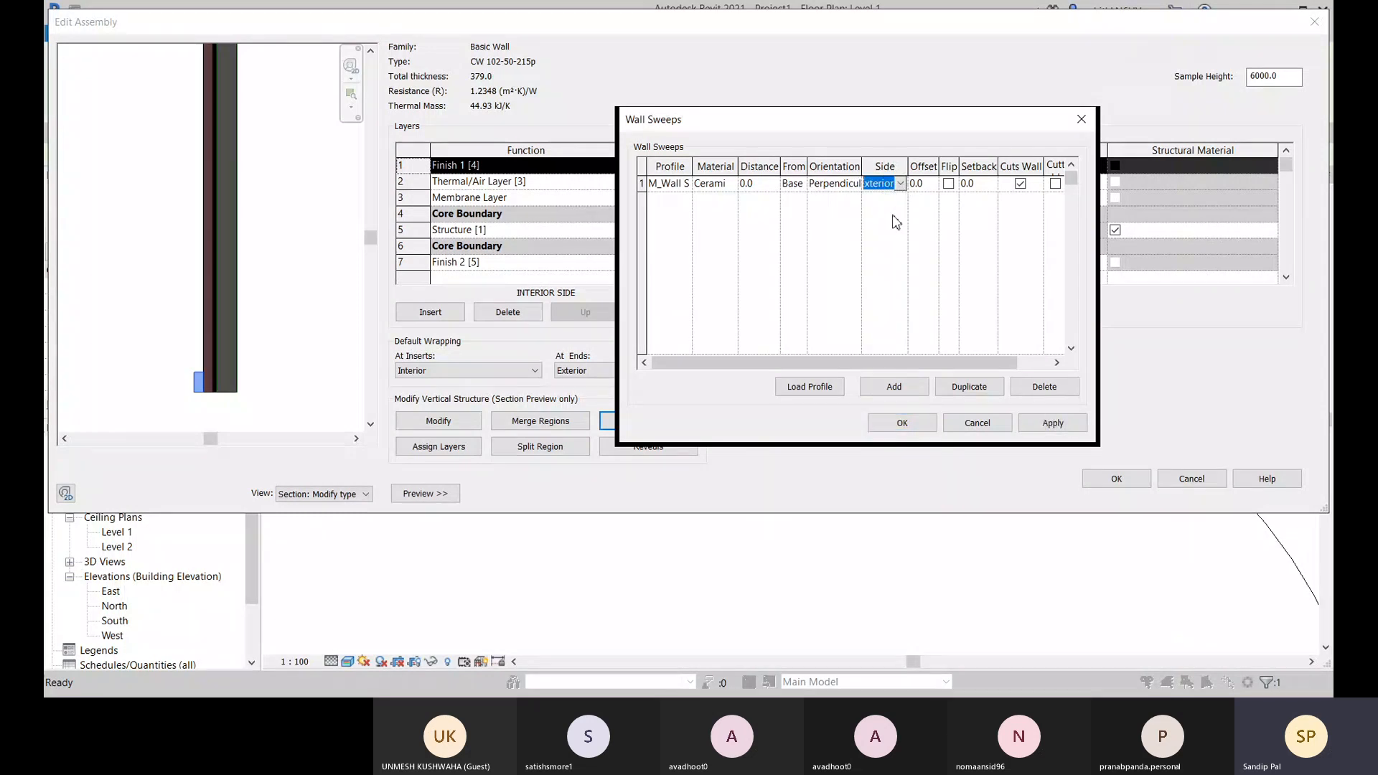
left_click(887, 221)
left_click(1042, 425)
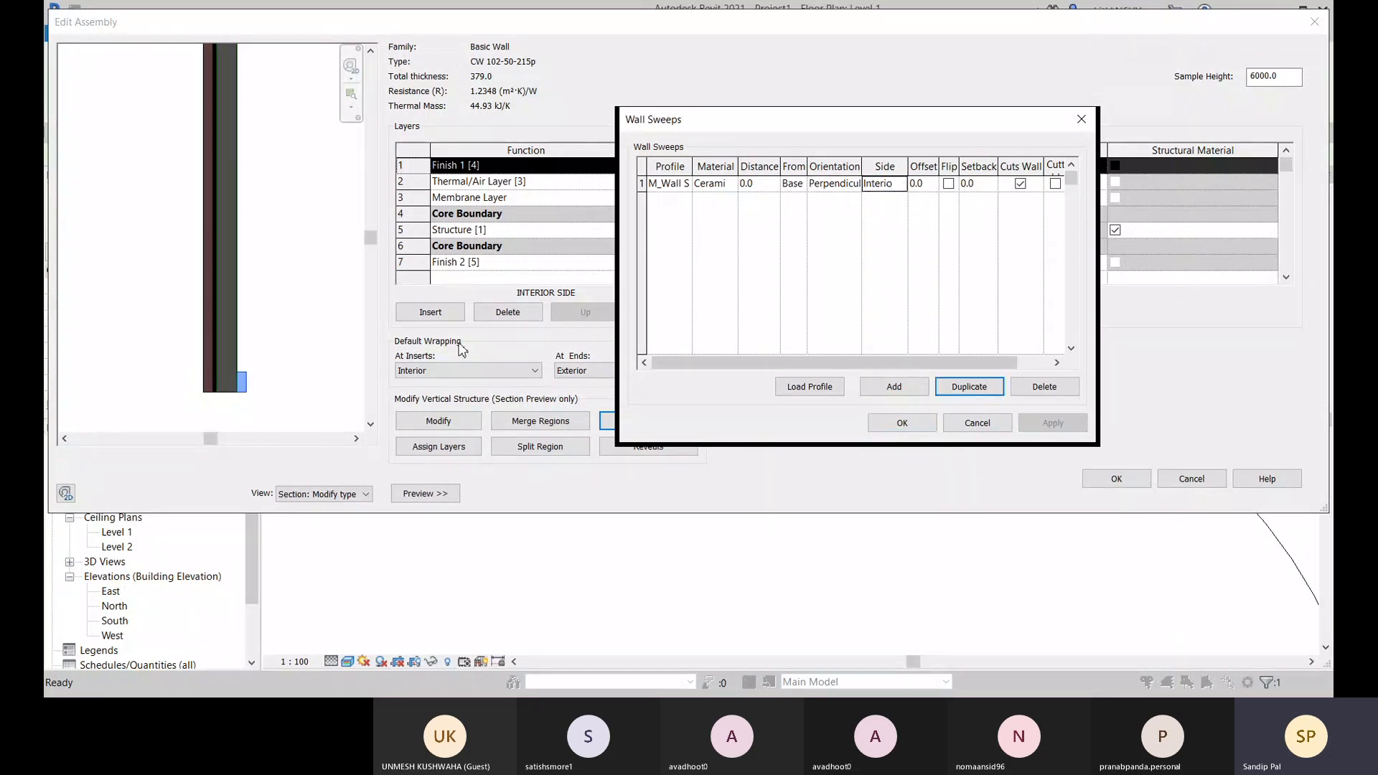
Try a 25 mm offset of the sweep from the wall's interior face and apply it
left_click(929, 188)
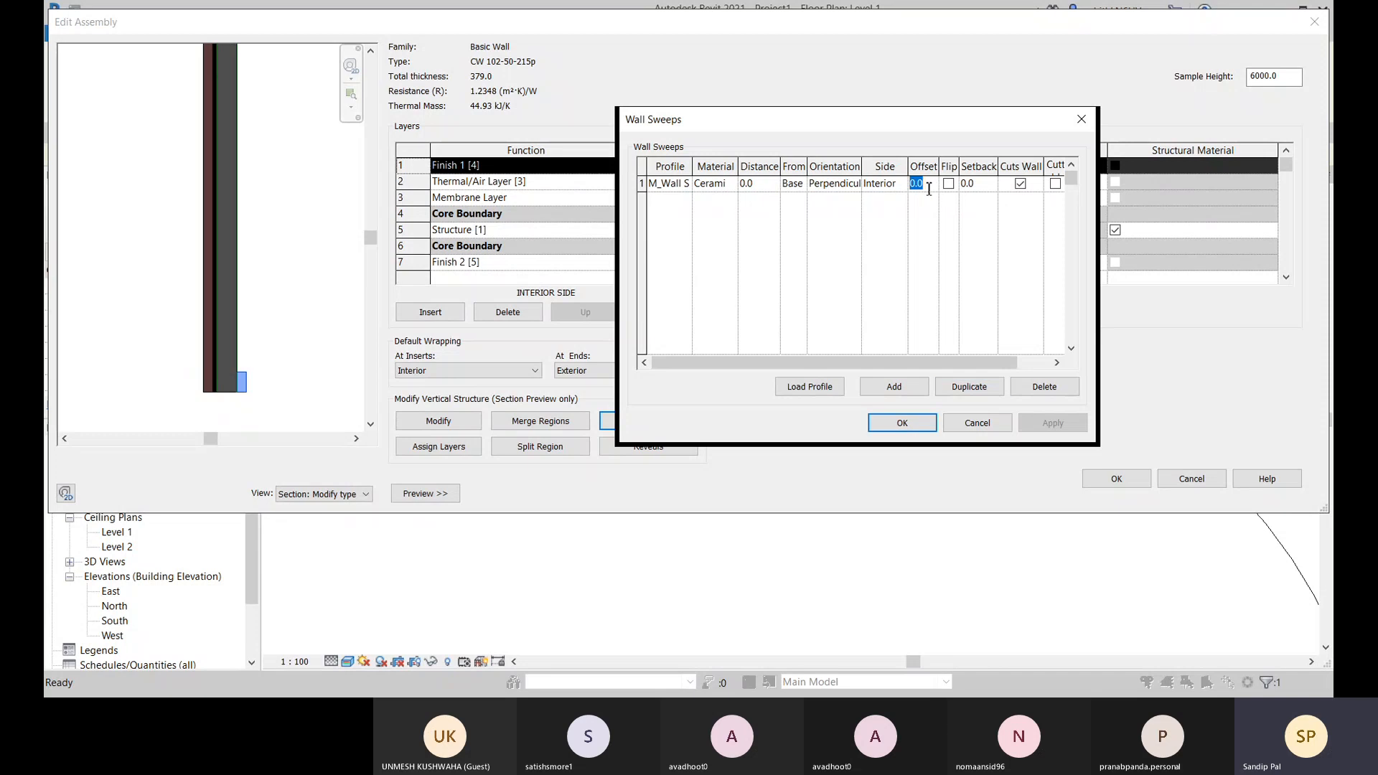
type("25")
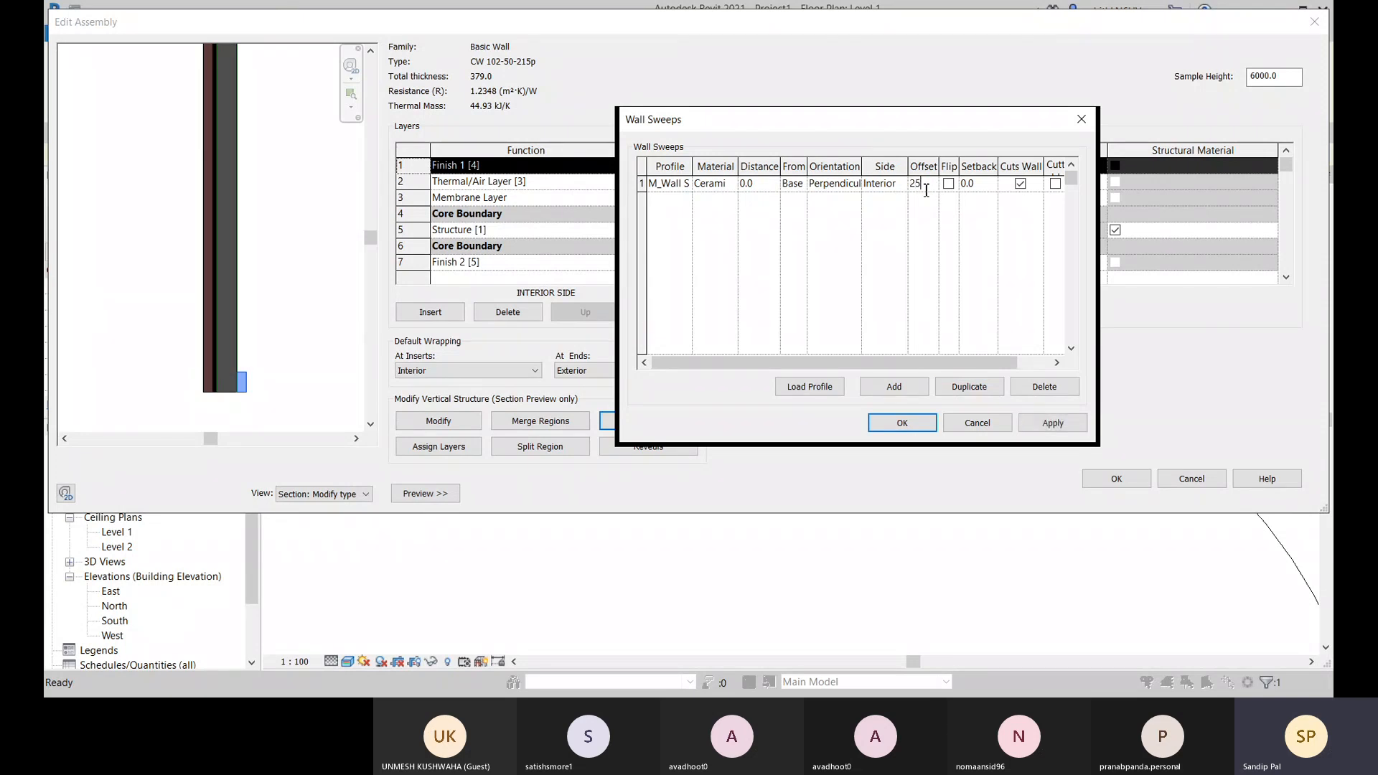
left_click(984, 188)
left_click(1073, 426)
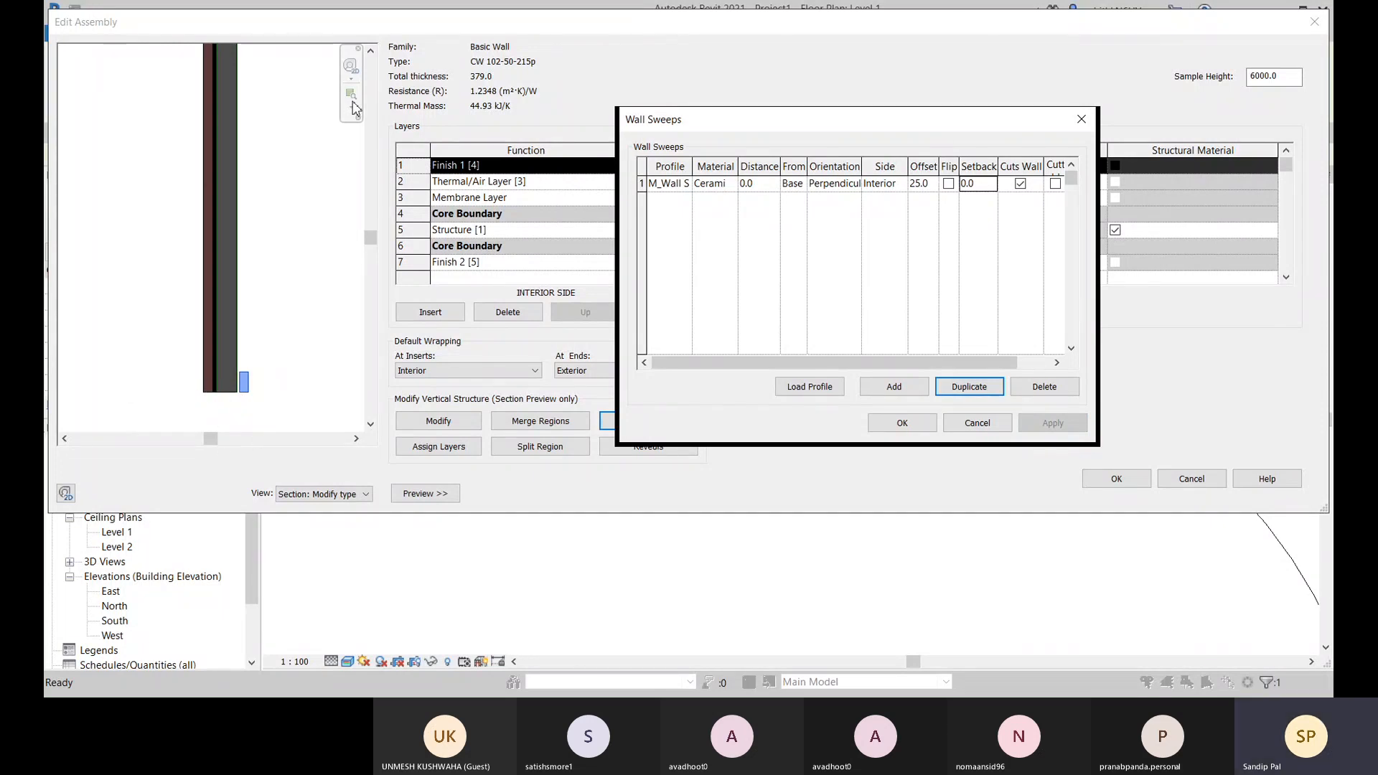
left_click(352, 66)
Set the sweep's offset to 10 mm and apply it, moving the sweep settings clear of the preview
left_click(920, 185)
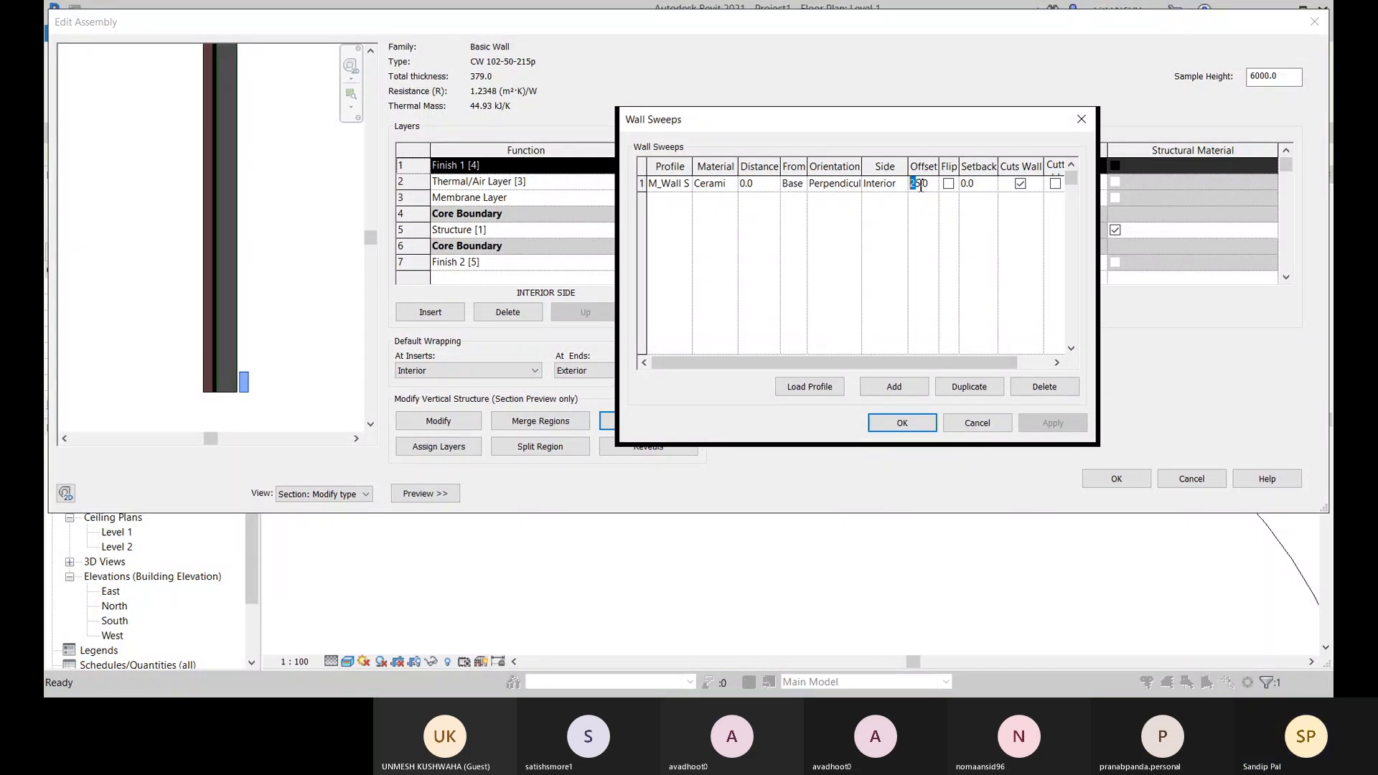
left_click_drag(920, 185, 898, 186)
type("10")
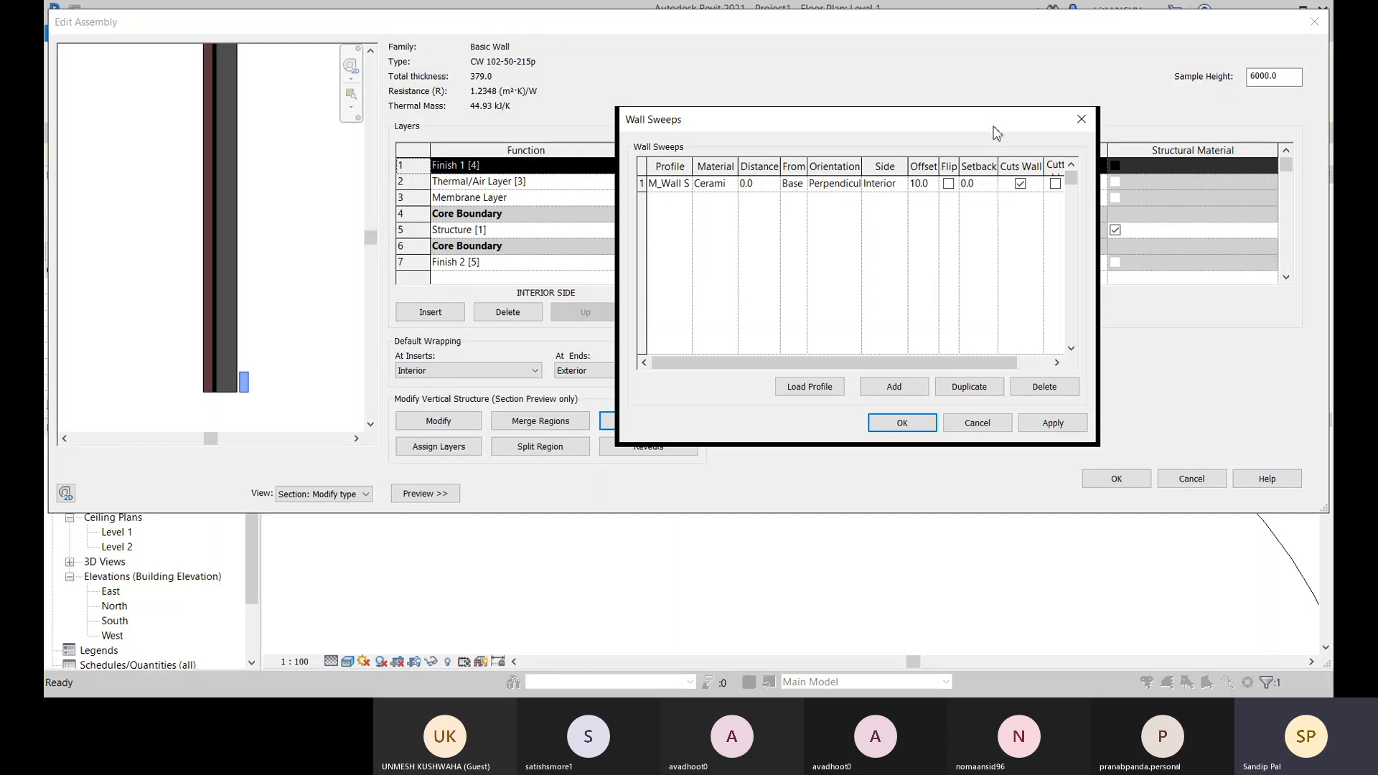
left_click_drag(997, 133, 930, 119)
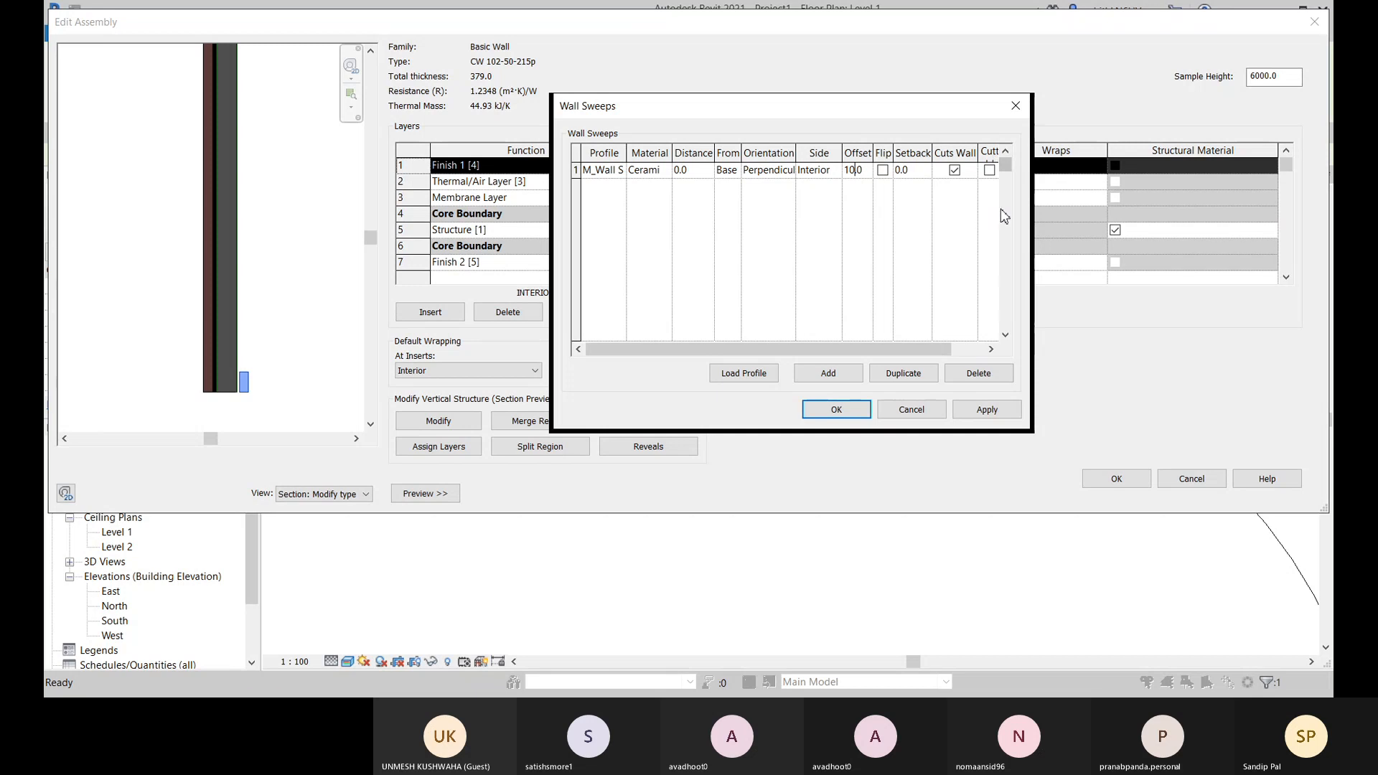
left_click_drag(969, 120, 1019, 123)
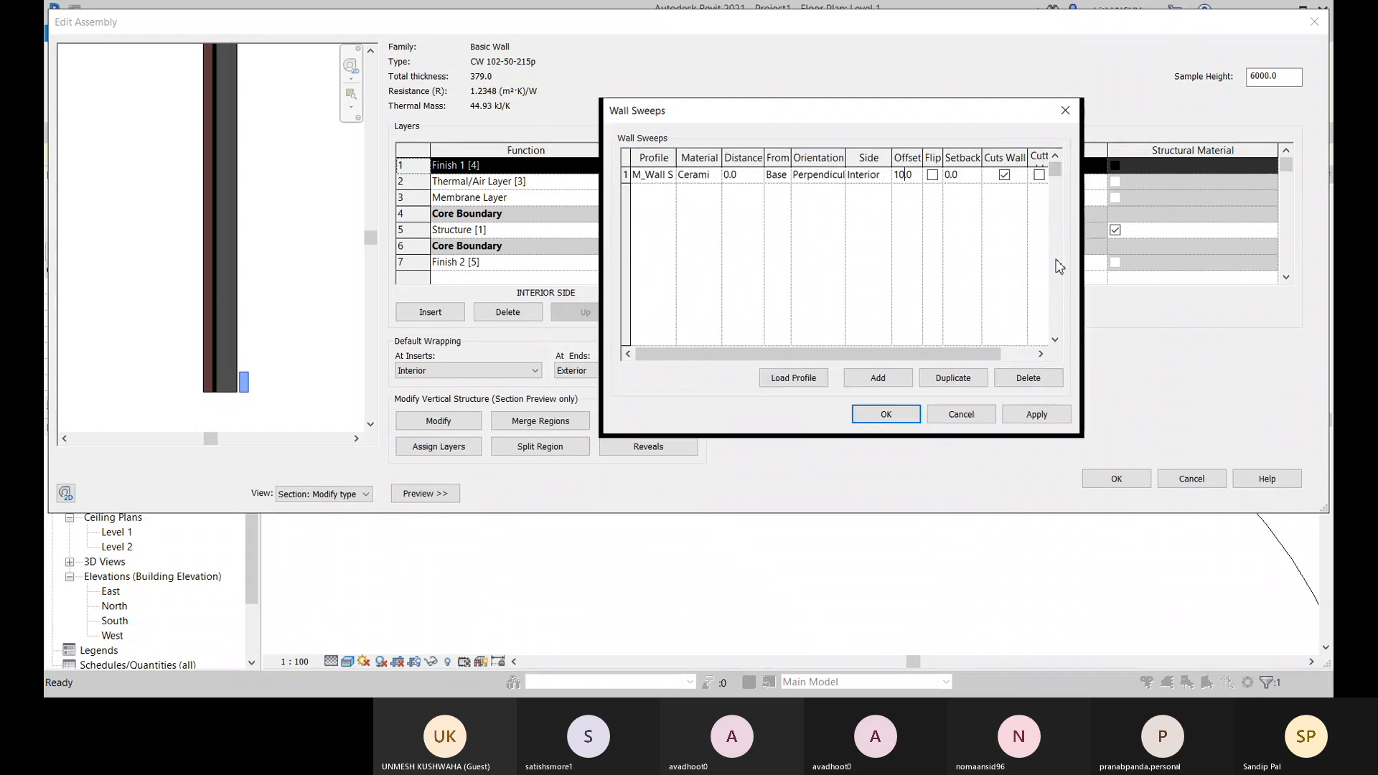
left_click_drag(979, 350, 1044, 355)
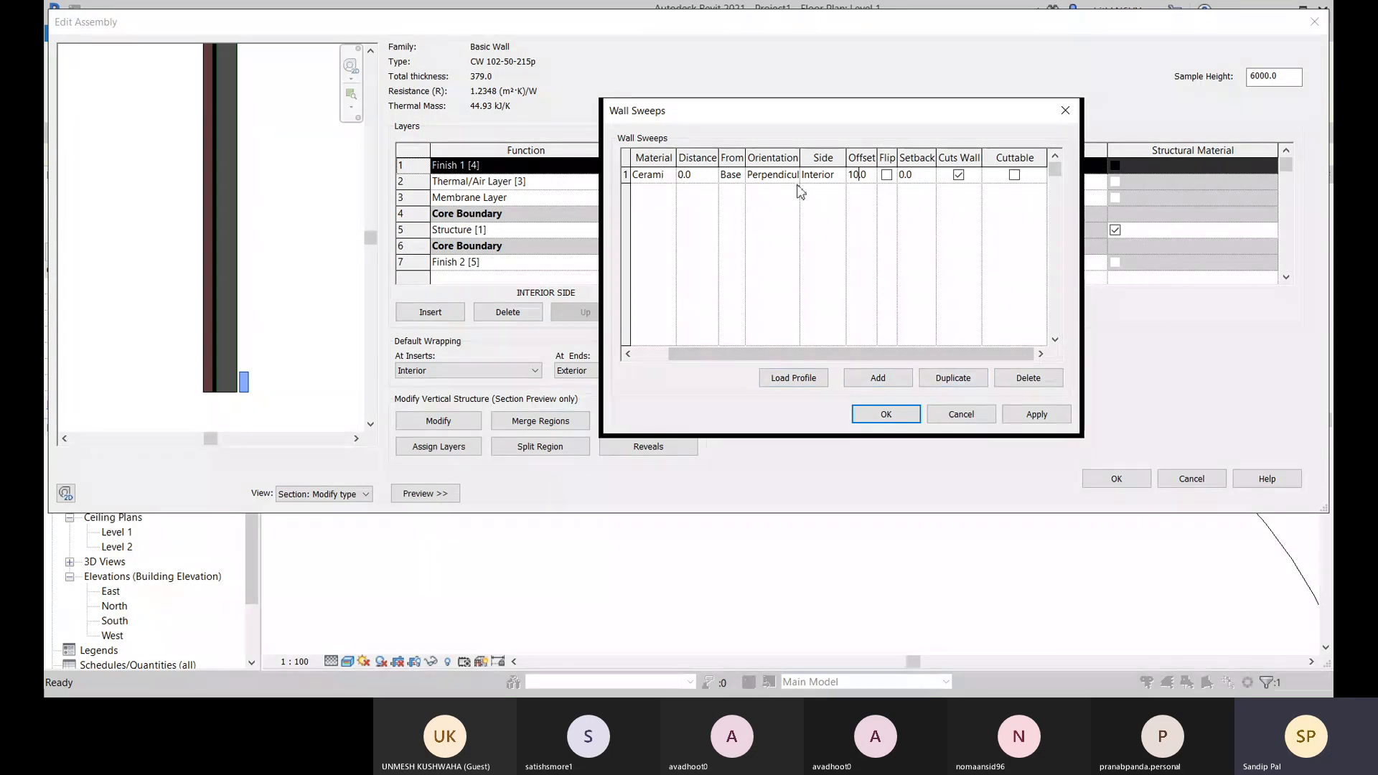
left_click(1036, 414)
Accept the sweep settings, the wall's layer structure and the type properties to return to the floor plan
left_click(886, 414)
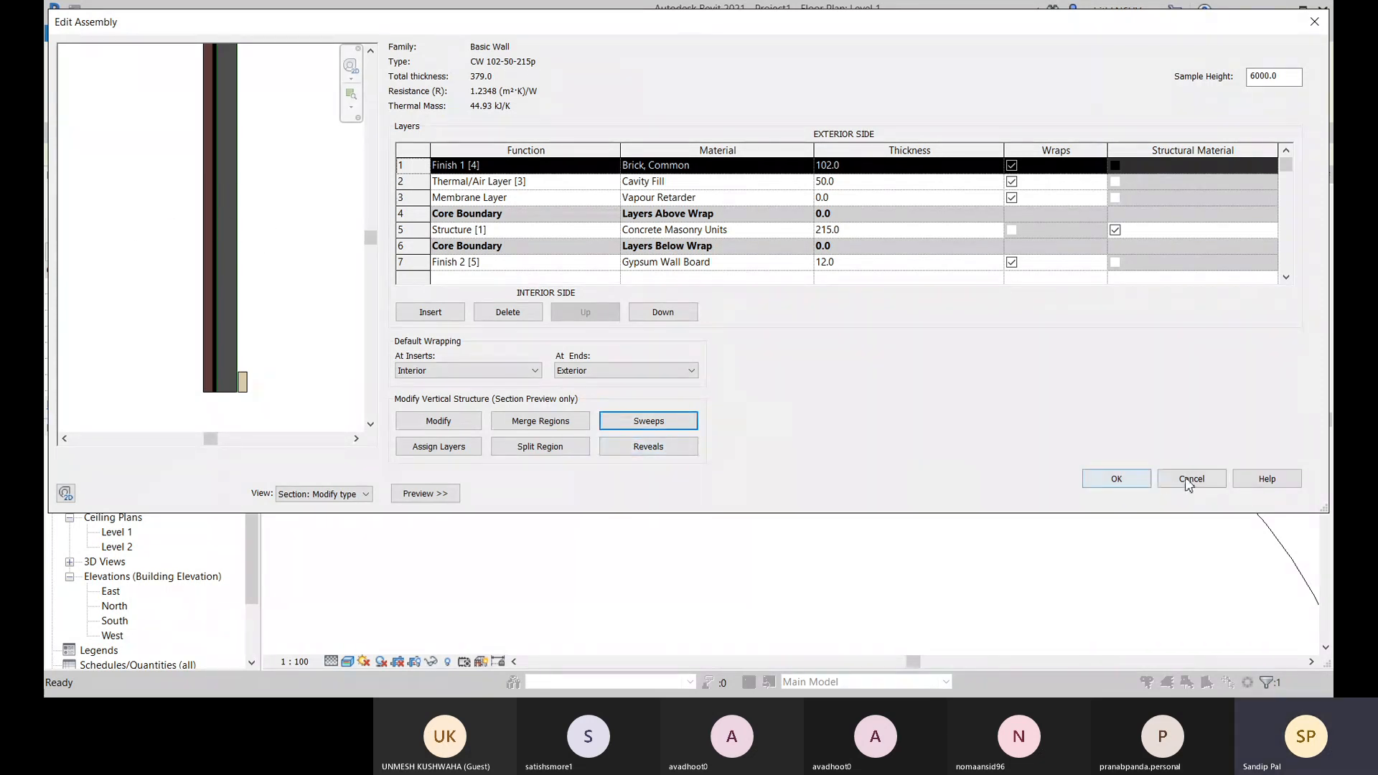
left_click(1117, 481)
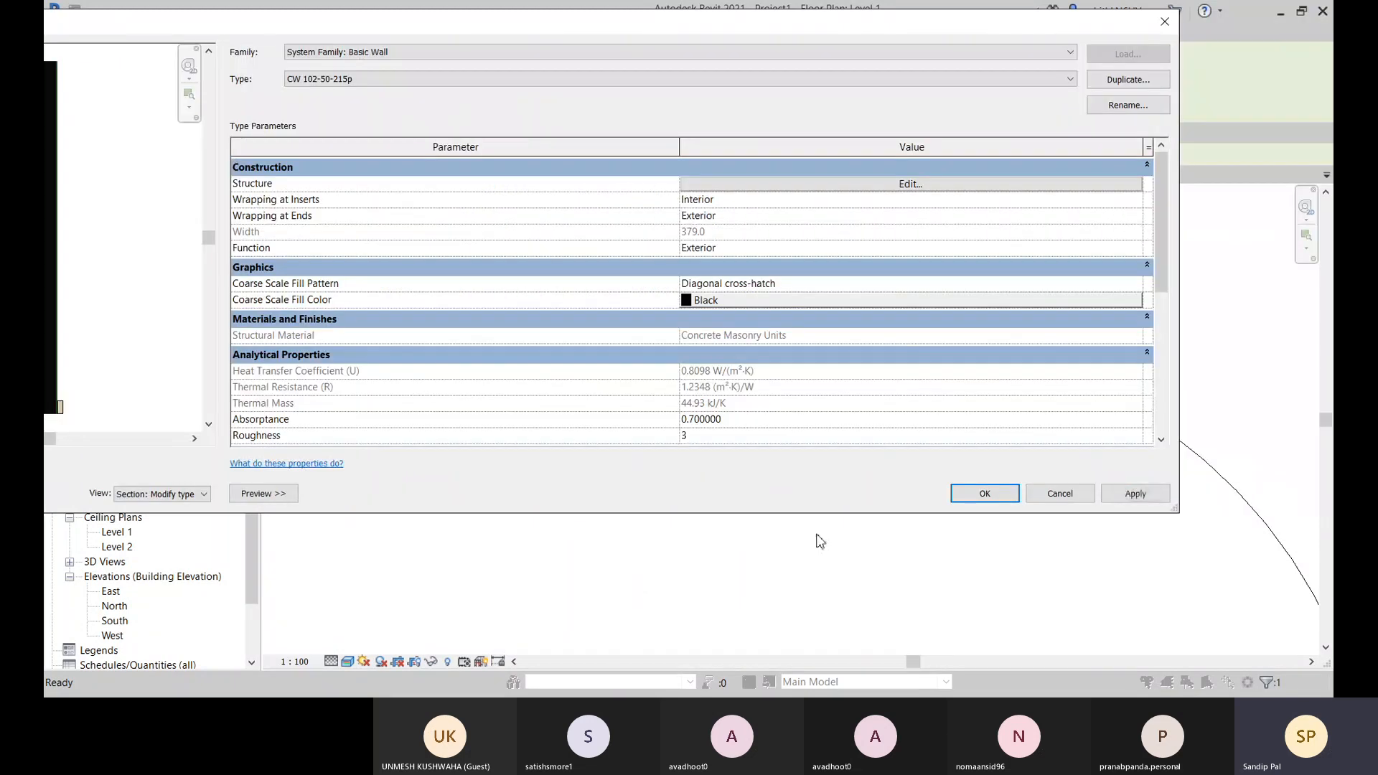
left_click(985, 493)
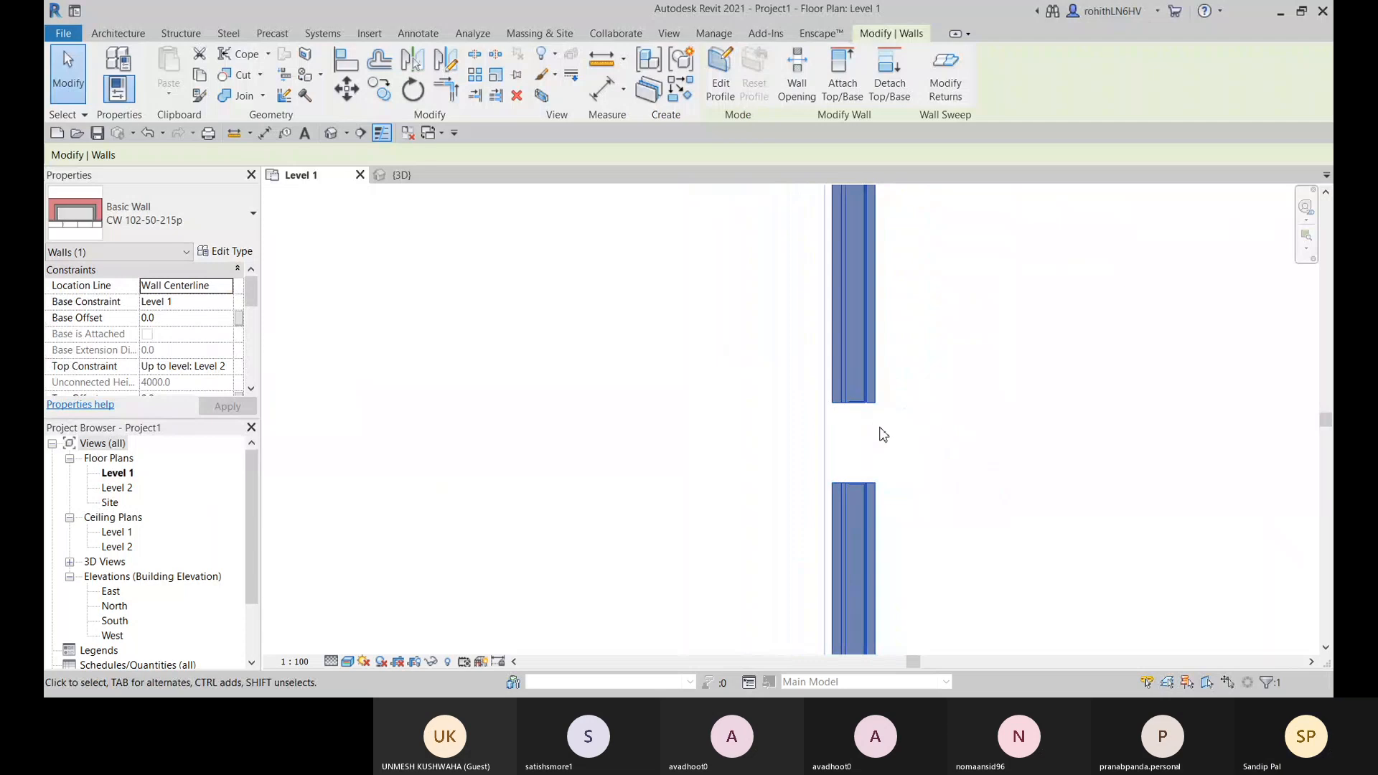
scroll(706, 335, "up", 5)
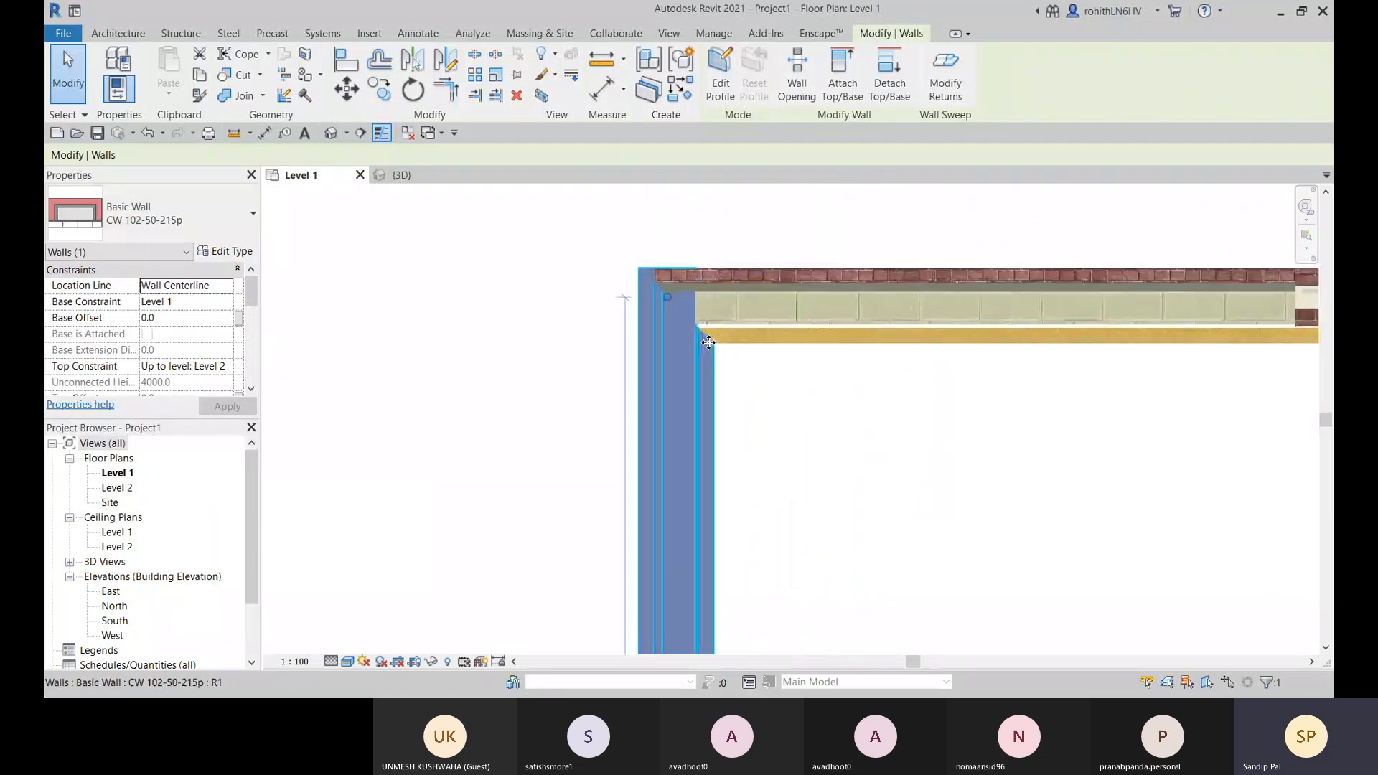
Examine how the tile sweep and wall layers meet at the wall corner in the floor plan, then clear the wall selection
scroll(709, 330, "up", 4)
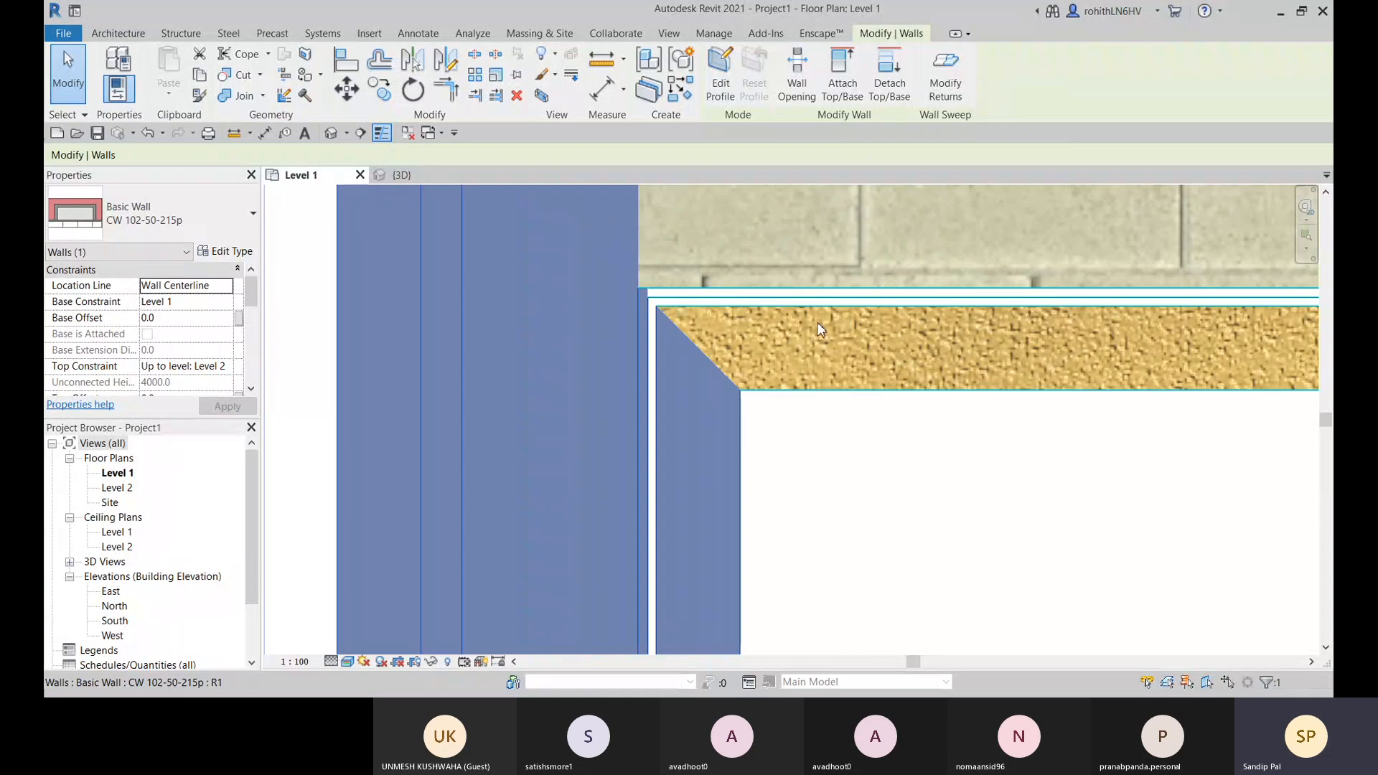
left_click(666, 309)
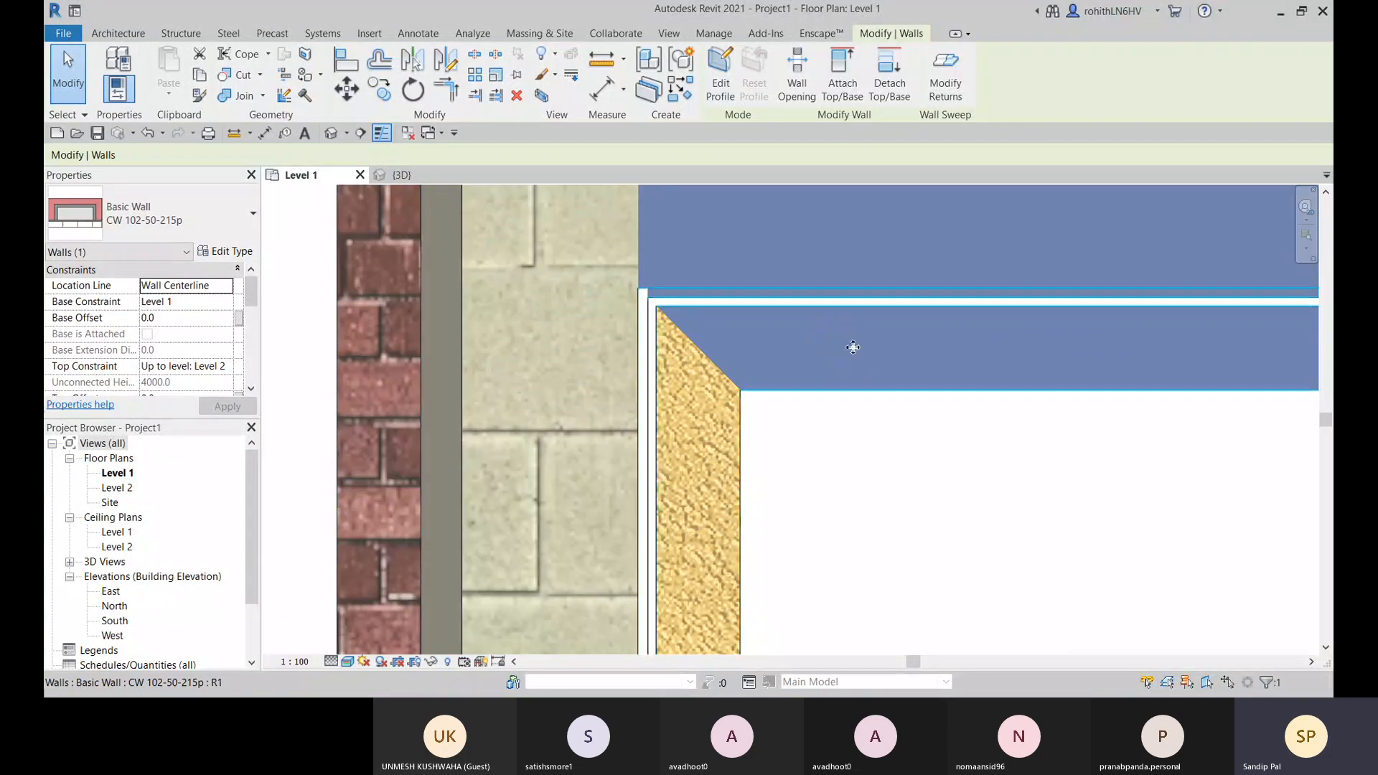
scroll(782, 407, "down", 4)
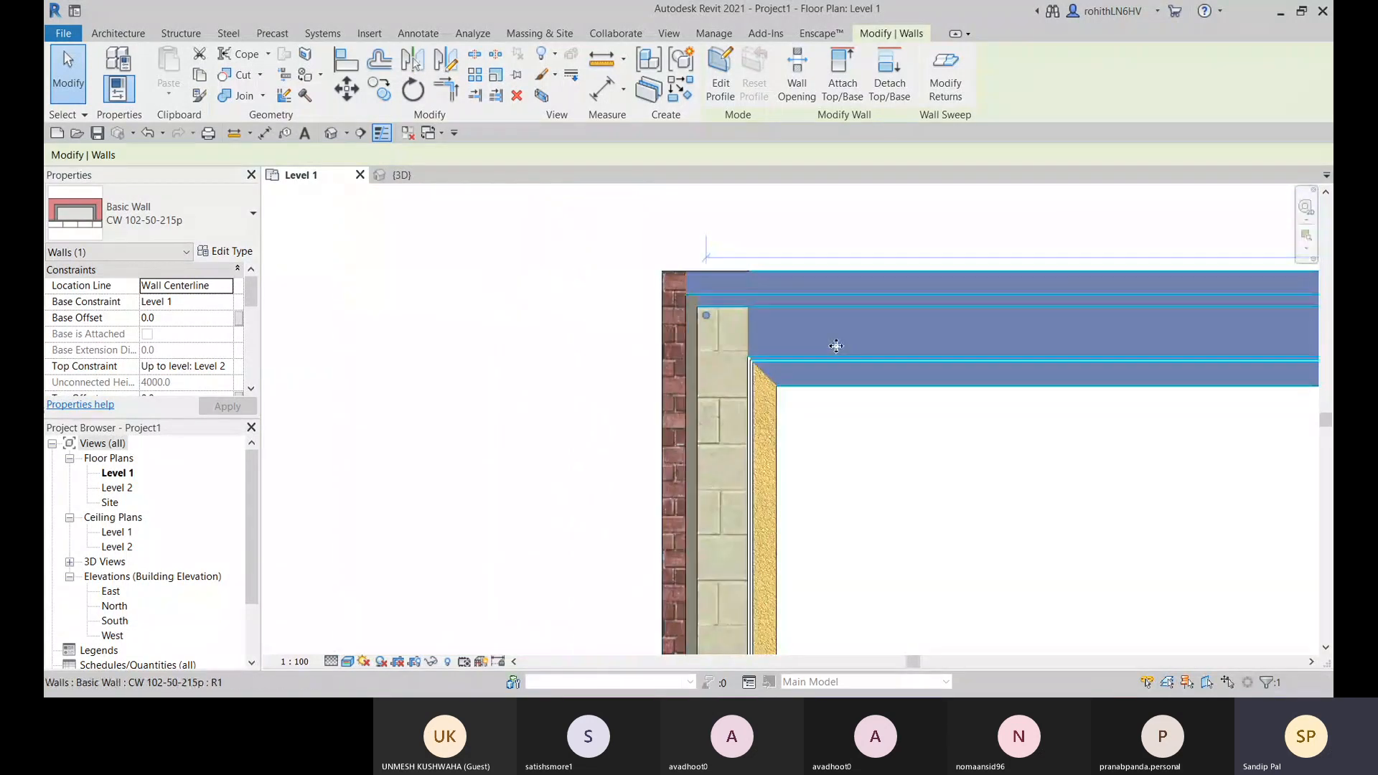
left_click(550, 397)
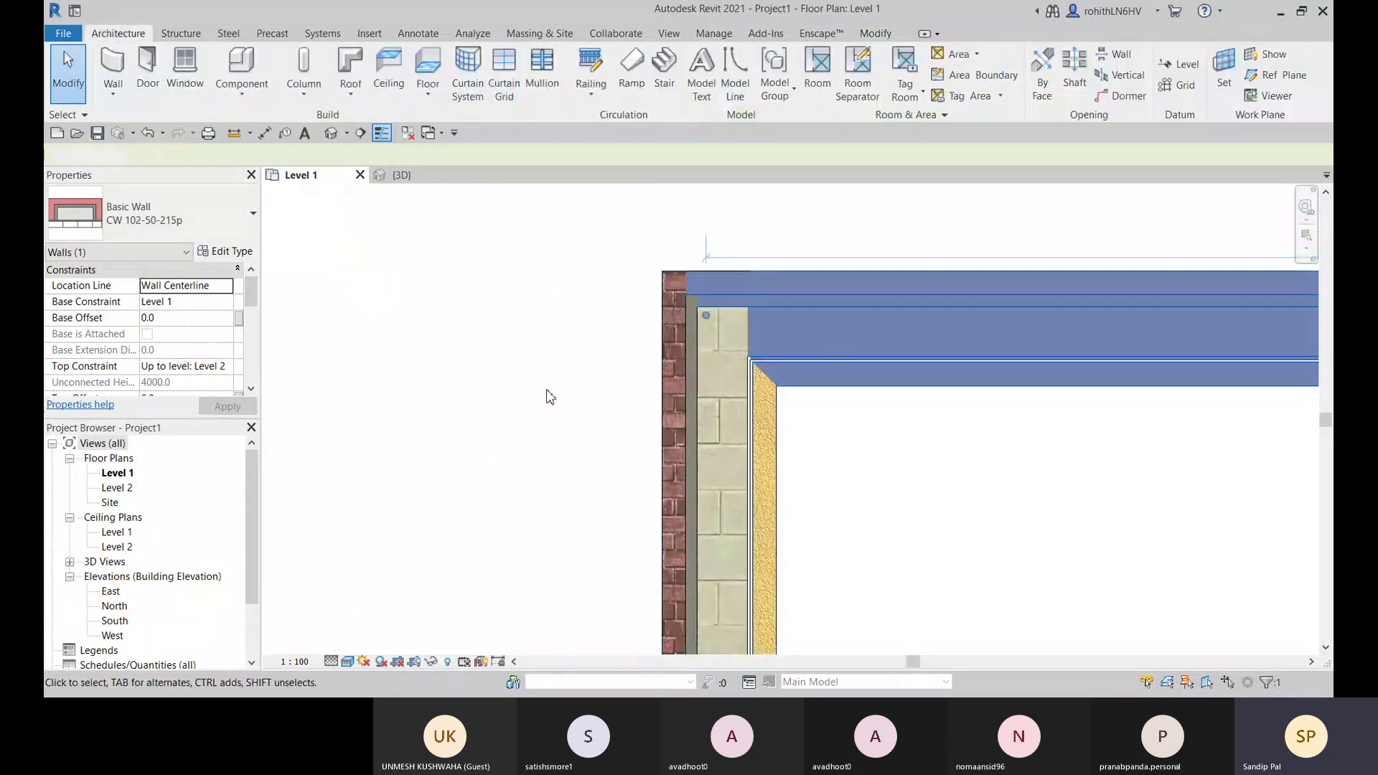
Switch to the 3D view and examine how the interior tile sweep ends at the door opening
left_click(407, 179)
scroll(695, 527, "down", 5)
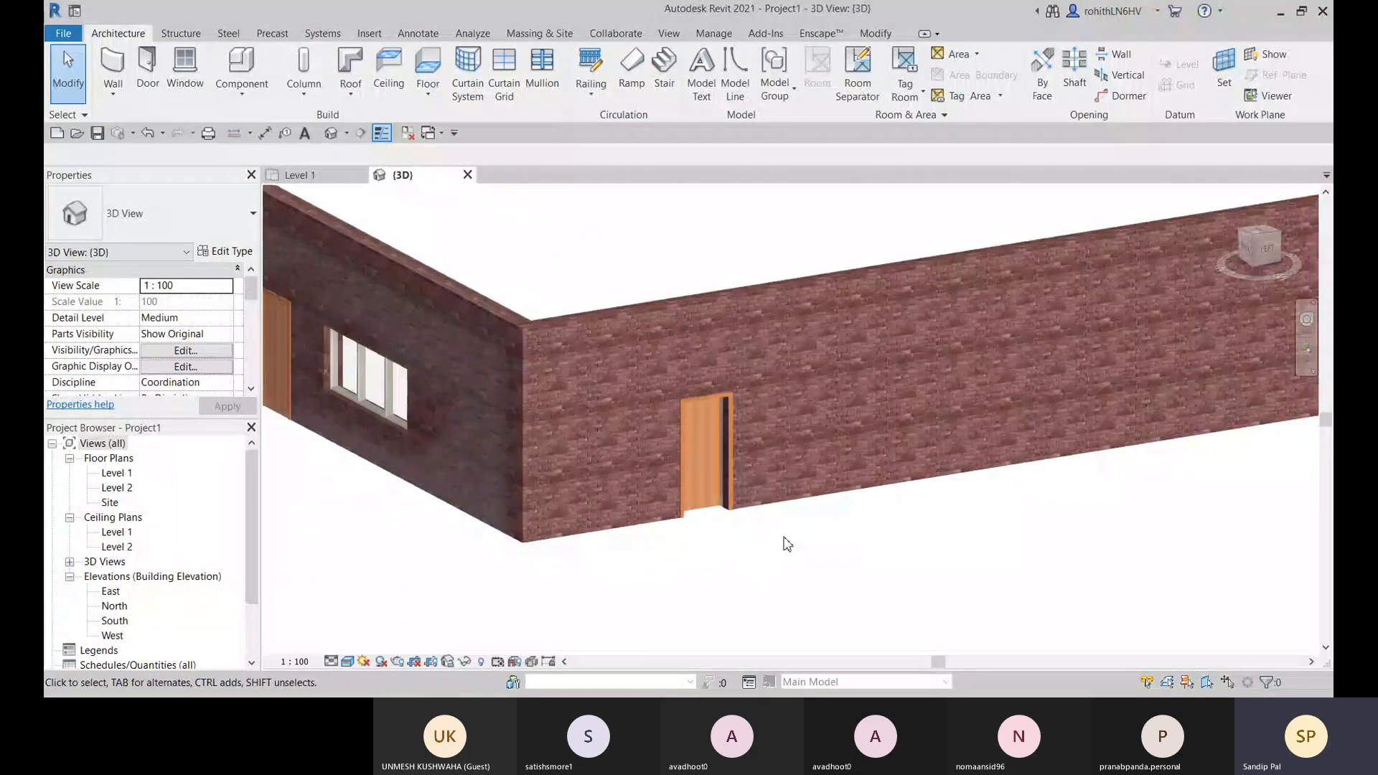
middle_click_drag(787, 544, 413, 484, "shift")
middle_click_drag(413, 484, 627, 605)
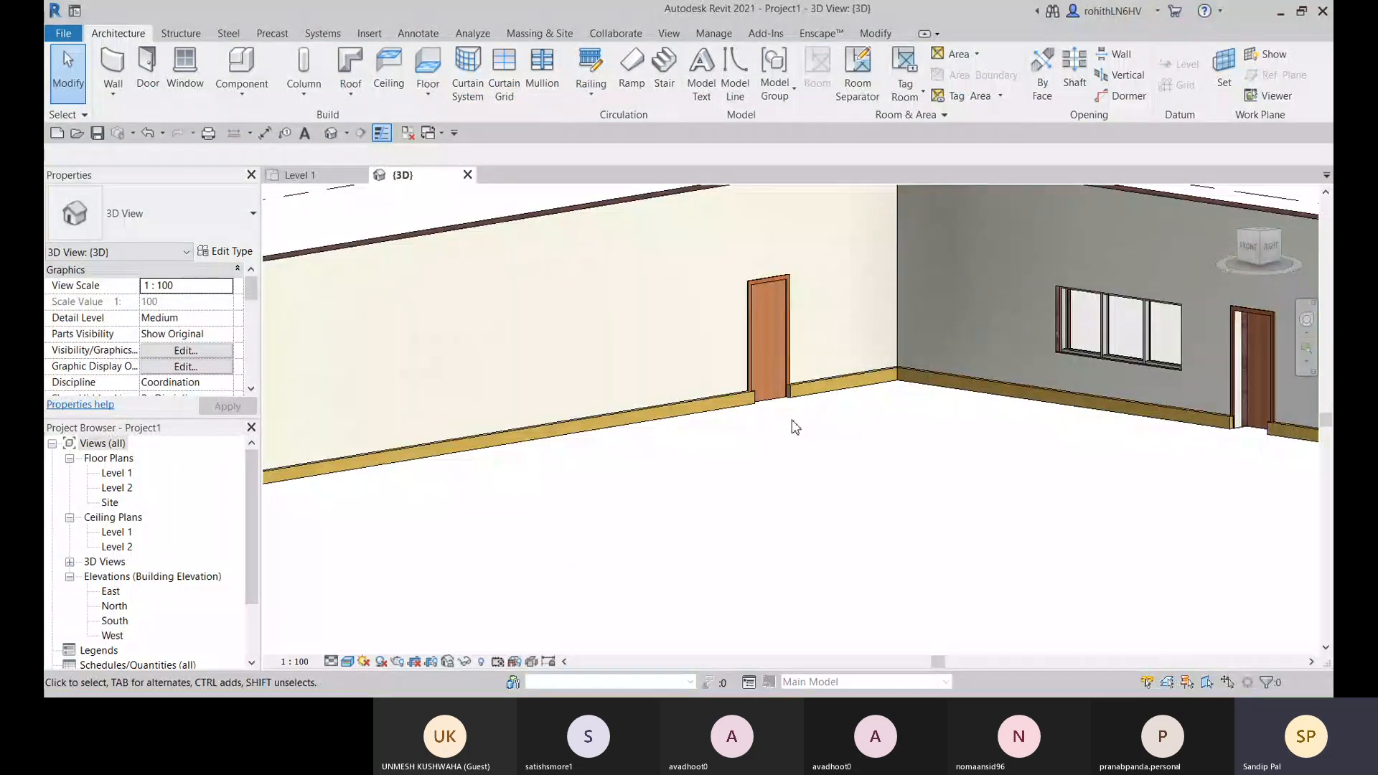
scroll(788, 397, "up", 4)
scroll(787, 397, "up", 6)
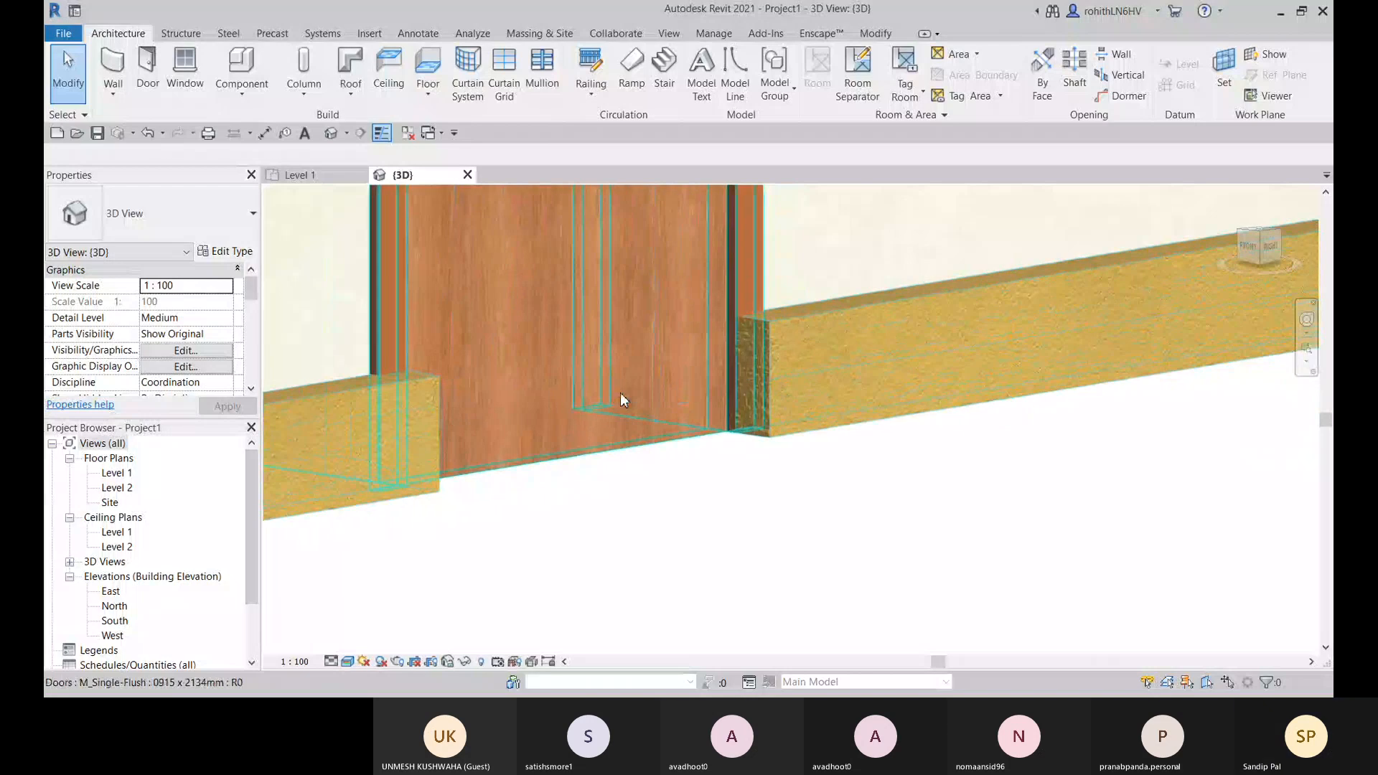
scroll(808, 393, "up", 3)
scroll(815, 281, "up", 3)
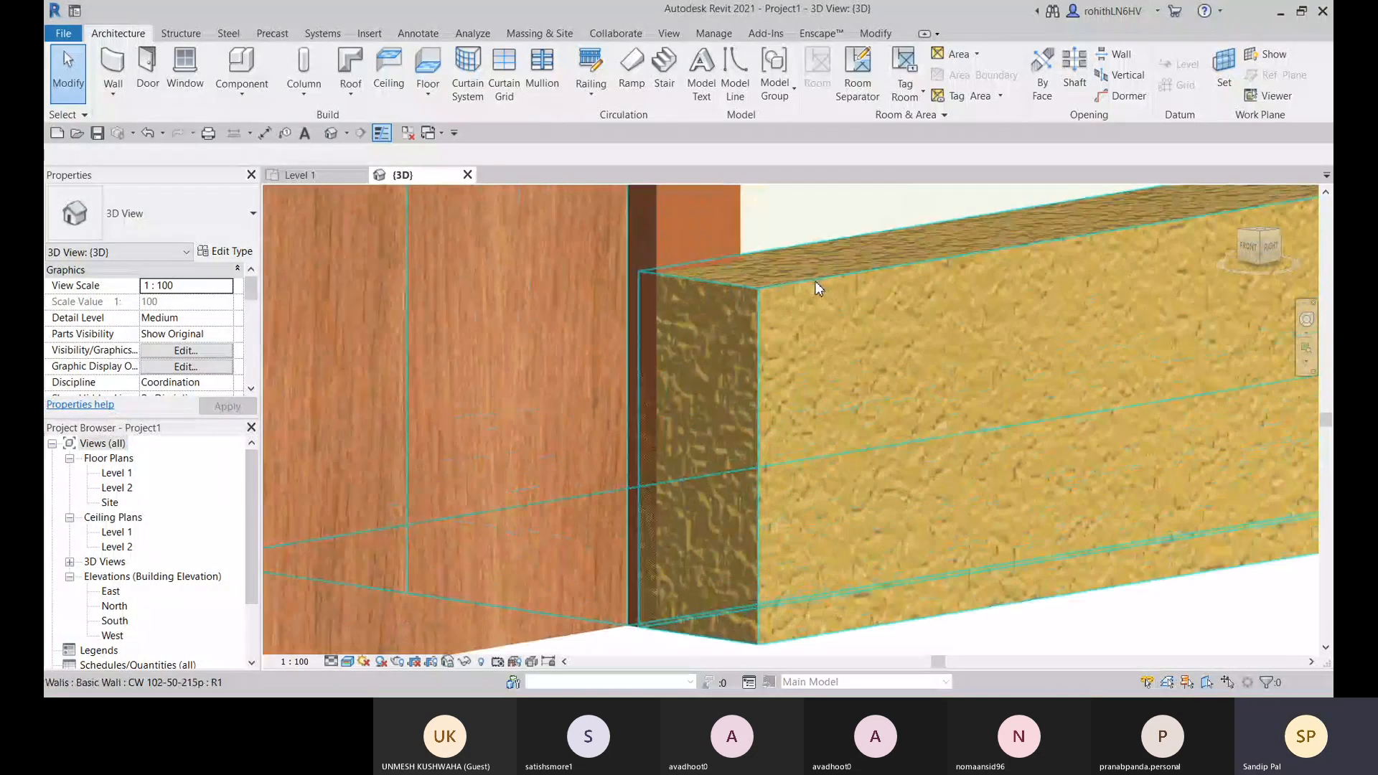
scroll(600, 287, "up", 3)
scroll(714, 267, "down", 5)
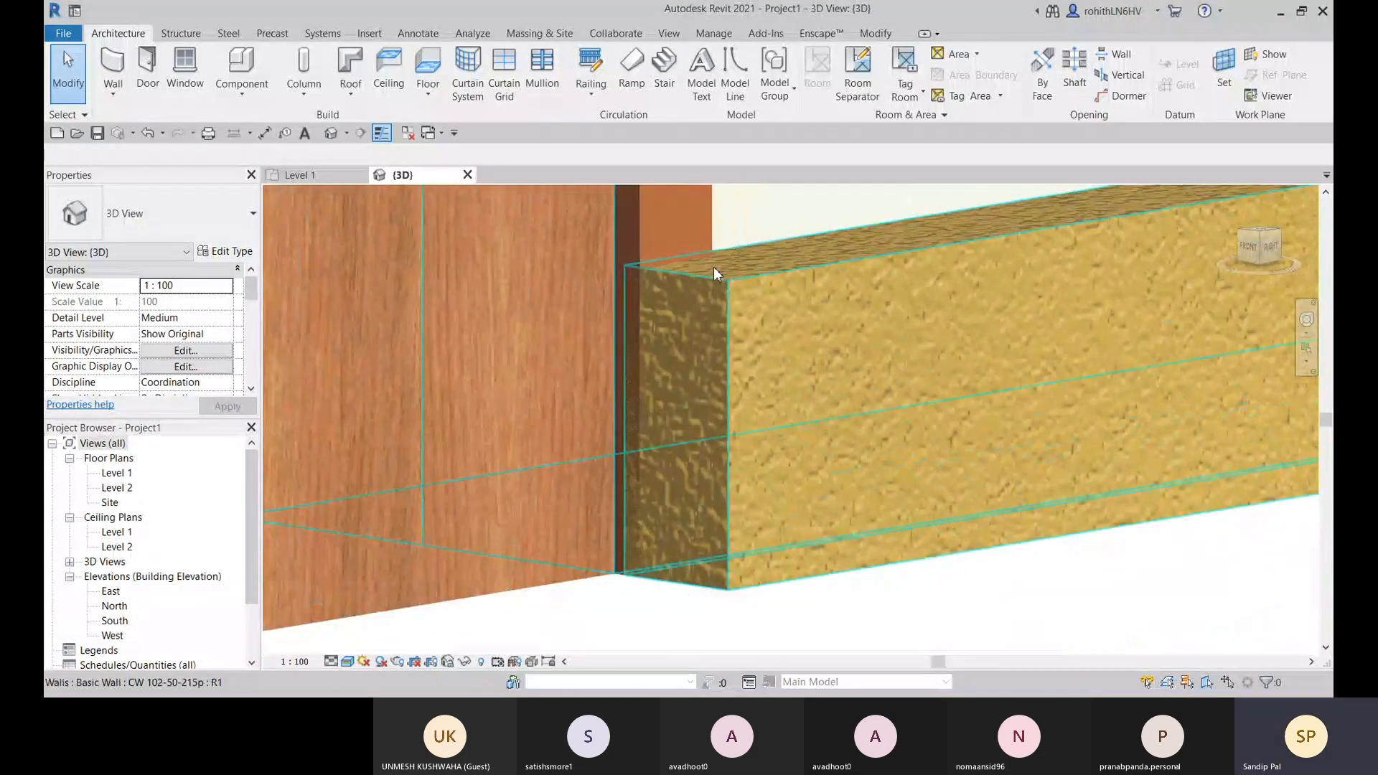
scroll(721, 281, "down", 4)
scroll(821, 526, "up", 3)
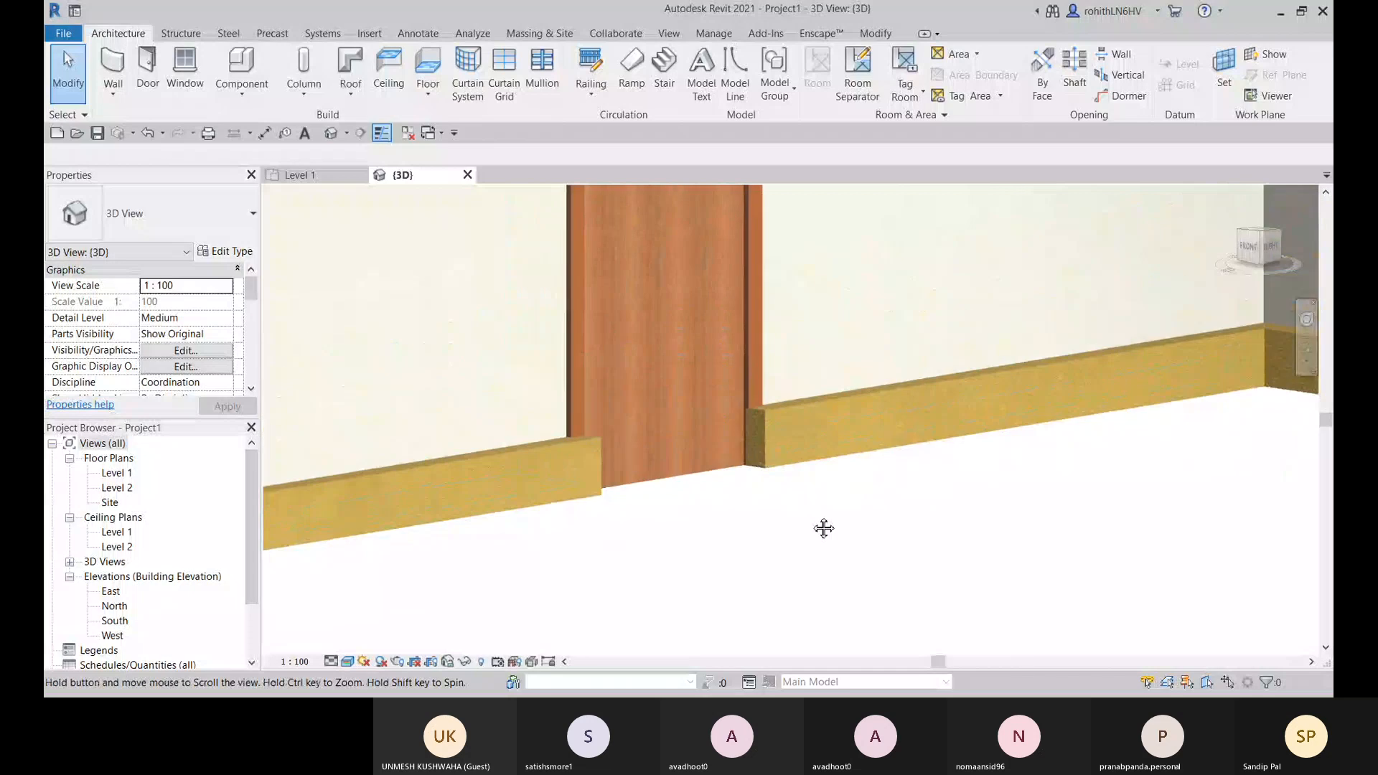
scroll(624, 535, "down", 5)
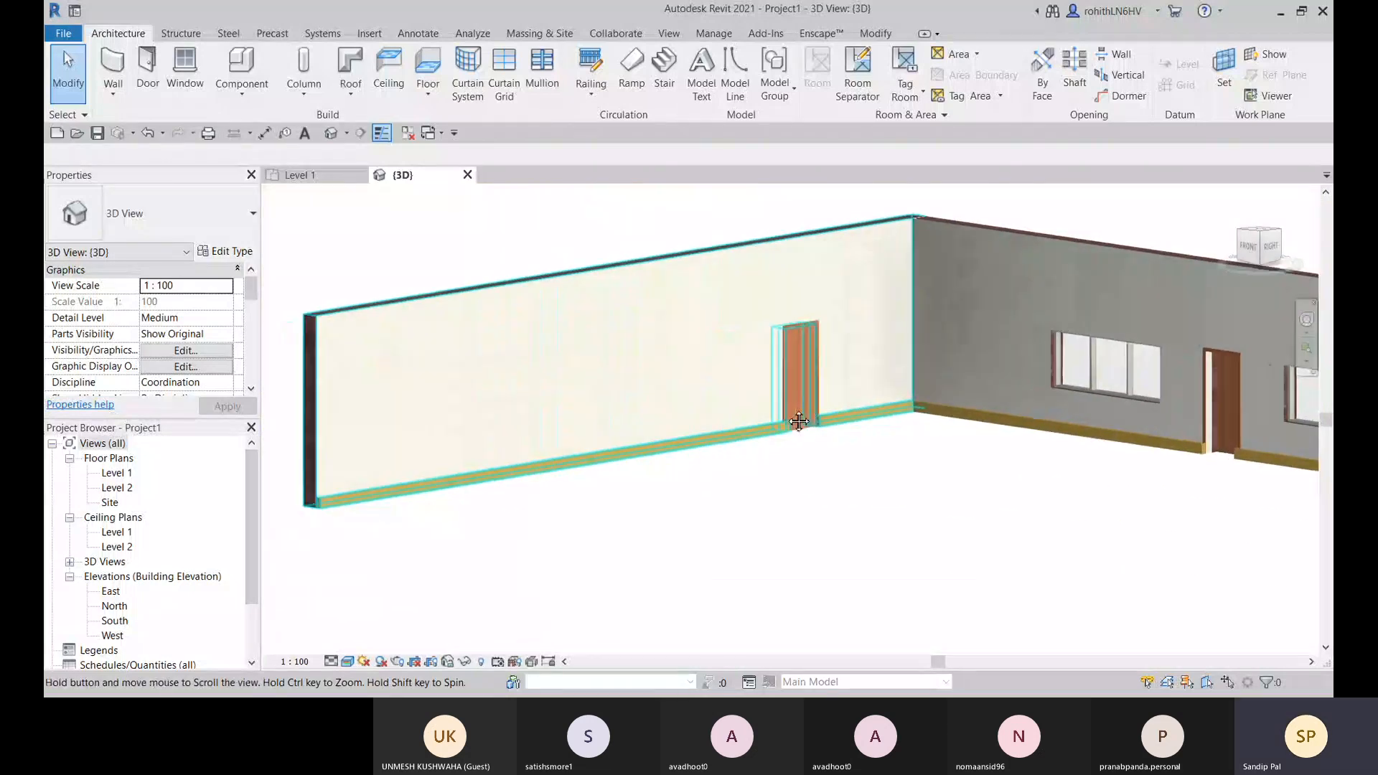
scroll(805, 424, "up", 3)
scroll(806, 424, "up", 5)
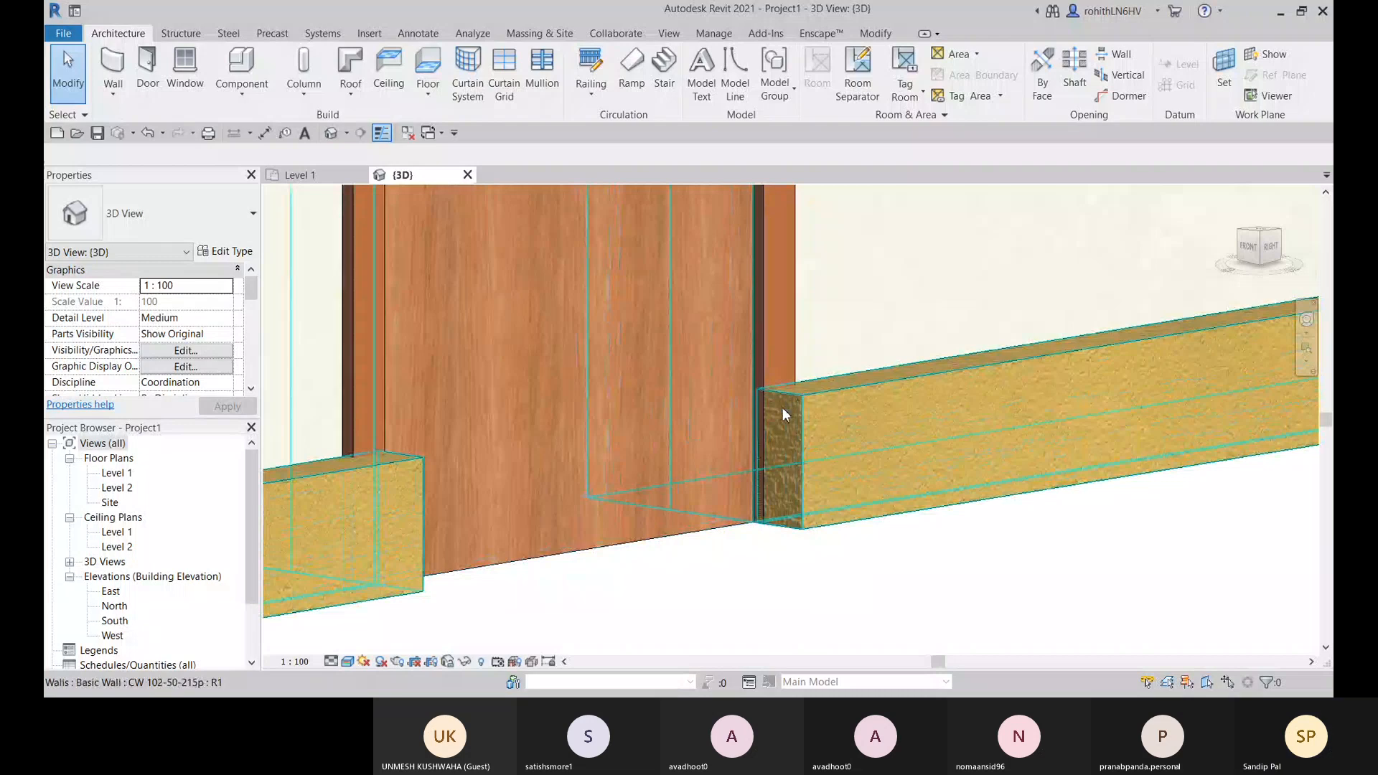
scroll(783, 408, "down", 8)
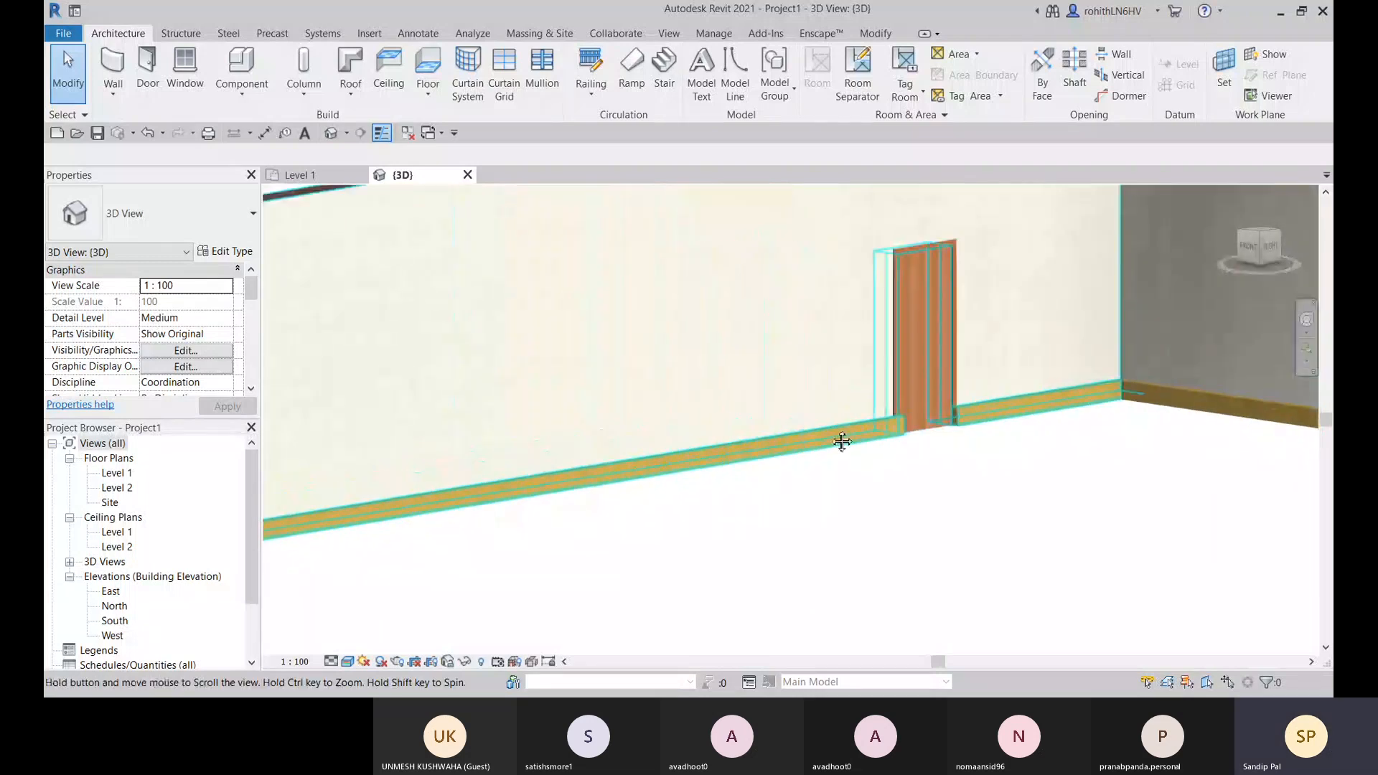
scroll(632, 488, "down", 4)
Examine the offset between the tile sweep and the interior face at the wall's open end
middle_click_drag(677, 479, 569, 454, "shift")
scroll(588, 503, "up", 10)
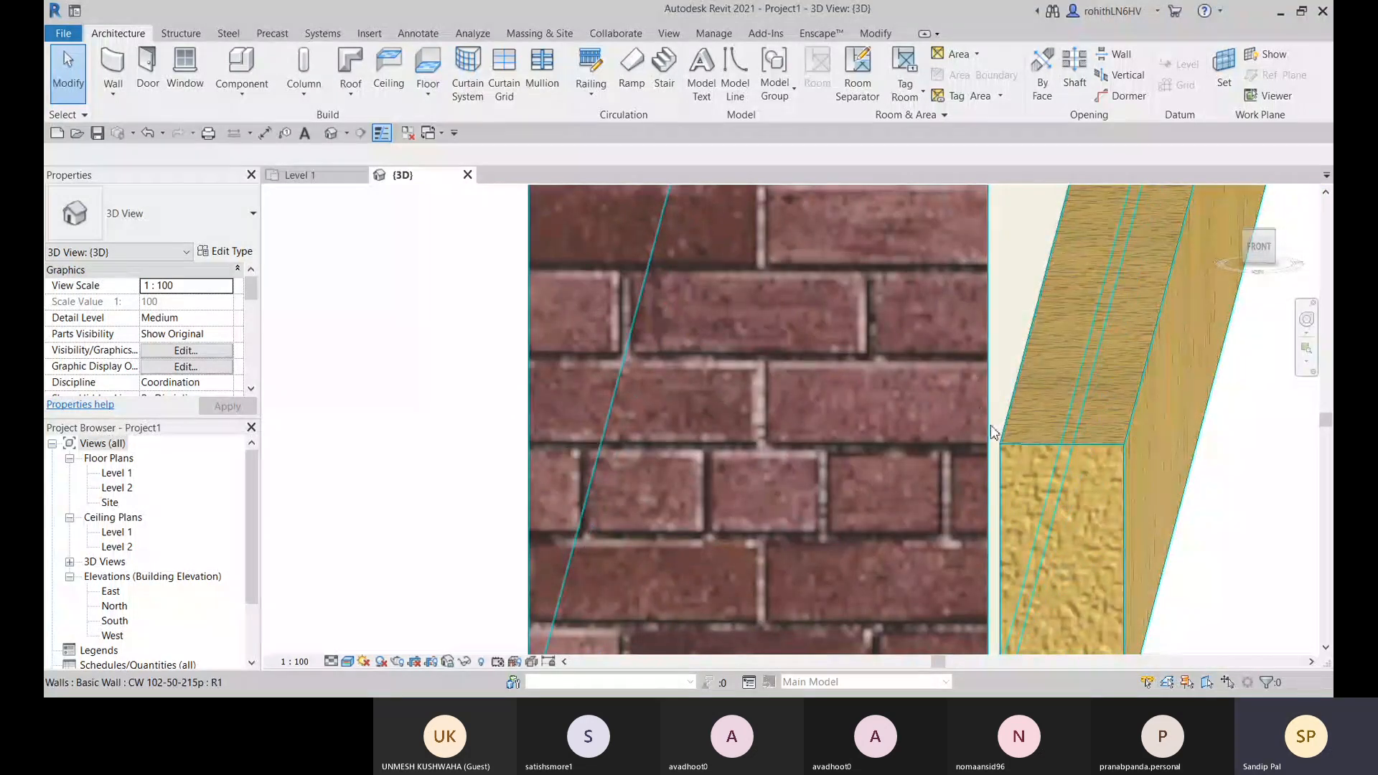
middle_click_drag(991, 429, 540, 348)
scroll(557, 358, "down", 9)
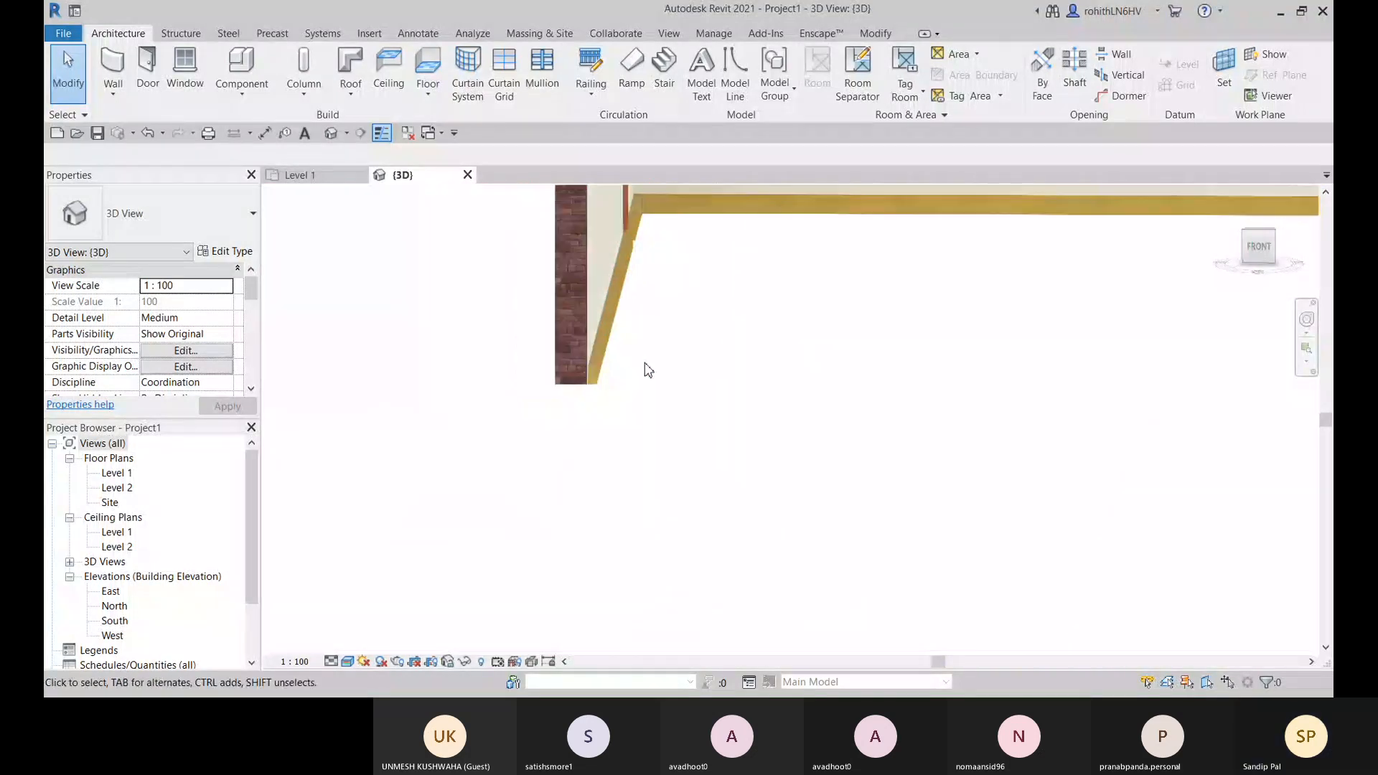
middle_click_drag(659, 344, 570, 532)
scroll(661, 437, "down", 2)
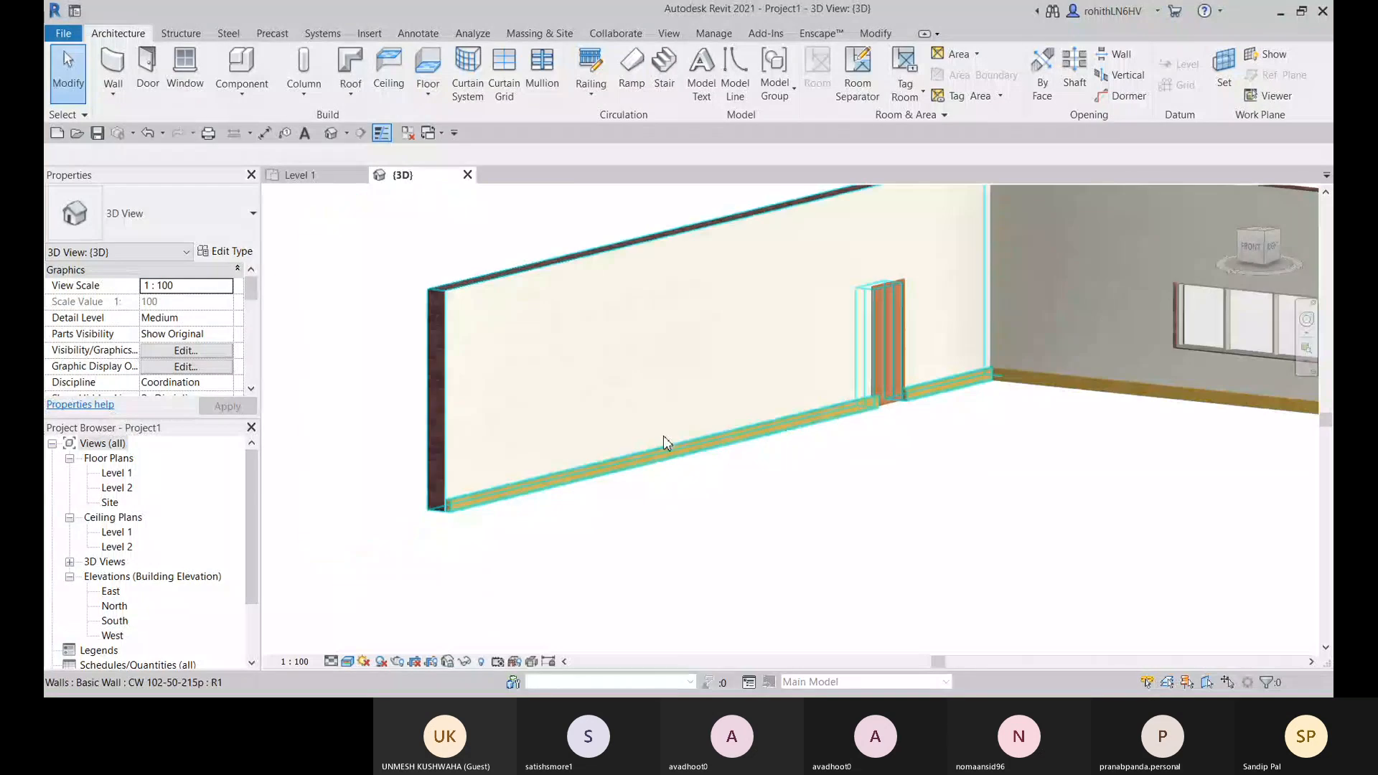
Start placing a wall sweep, dismiss the save reminder without saving, and open the Cornice type's properties
left_click(115, 99)
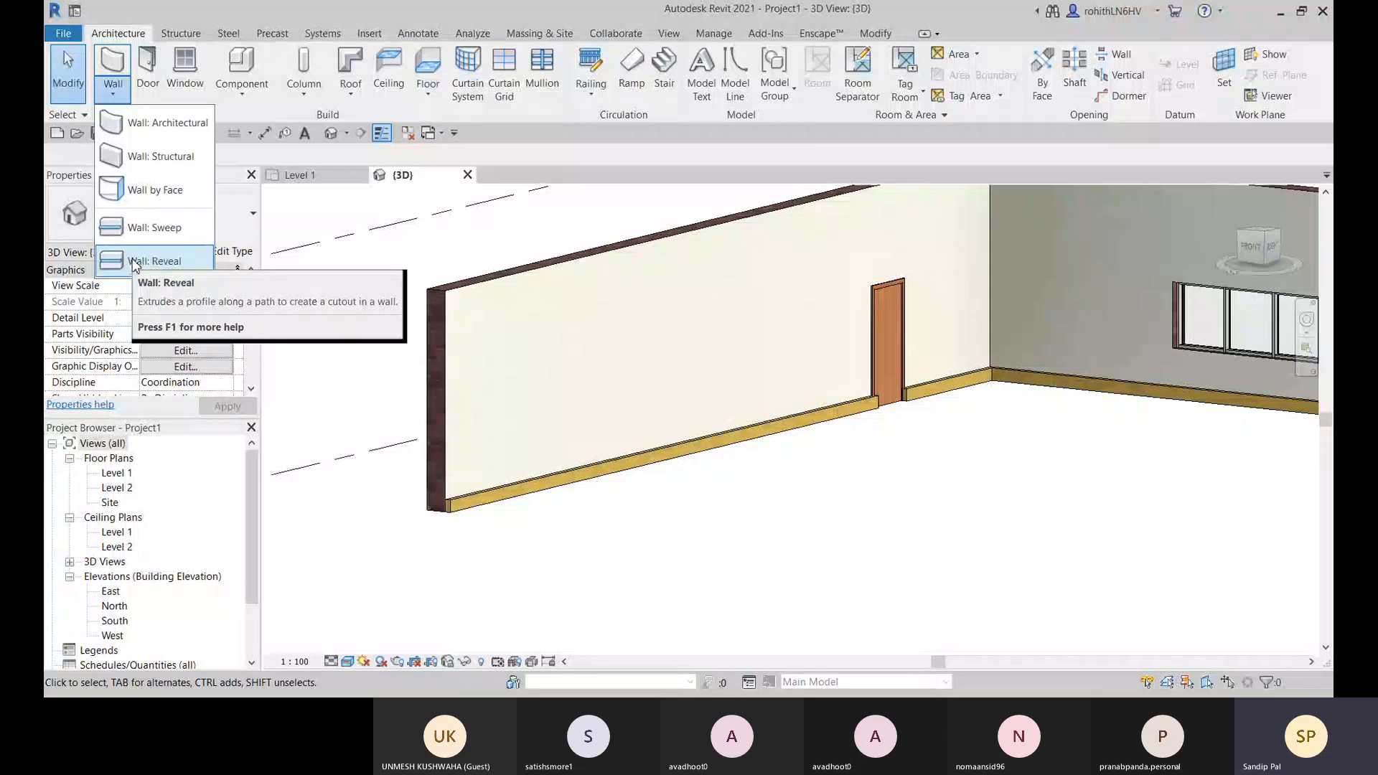
left_click(156, 235)
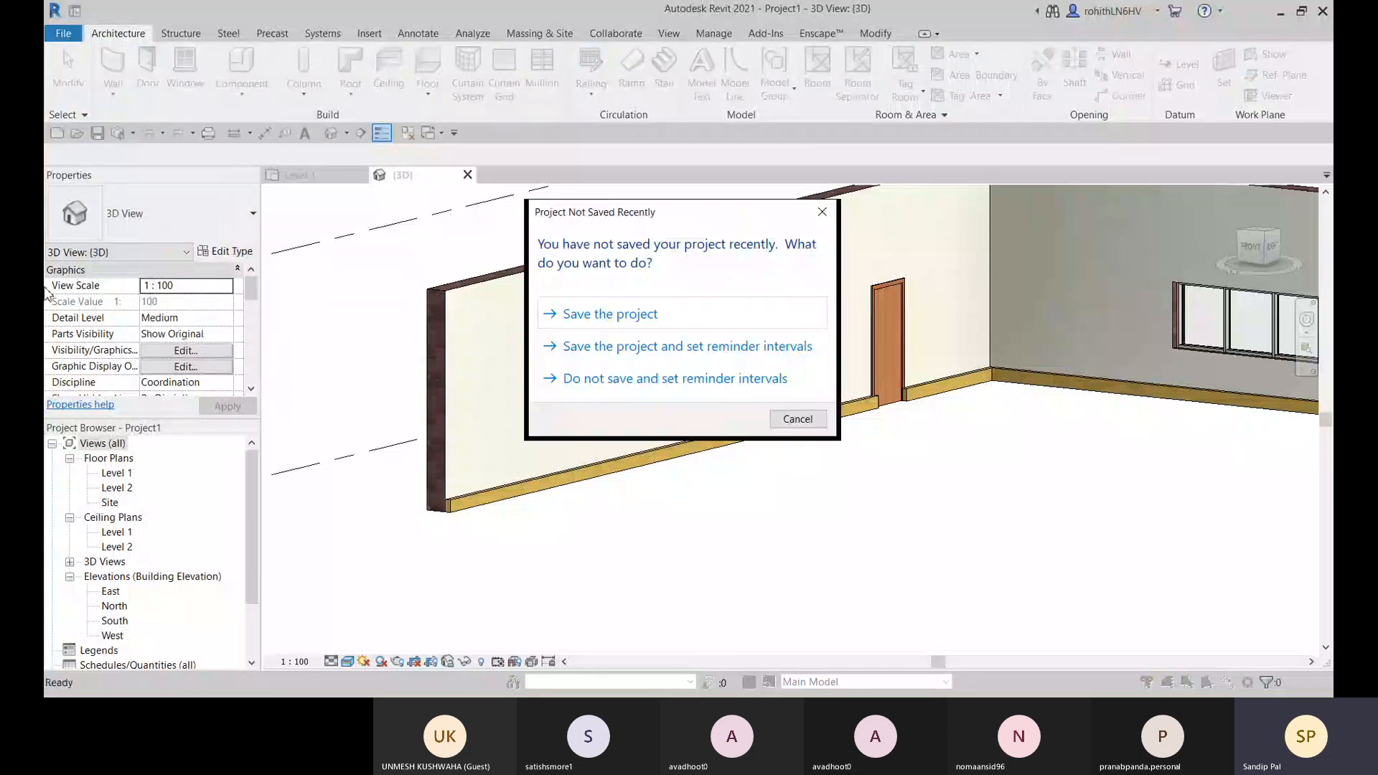
left_click(797, 419)
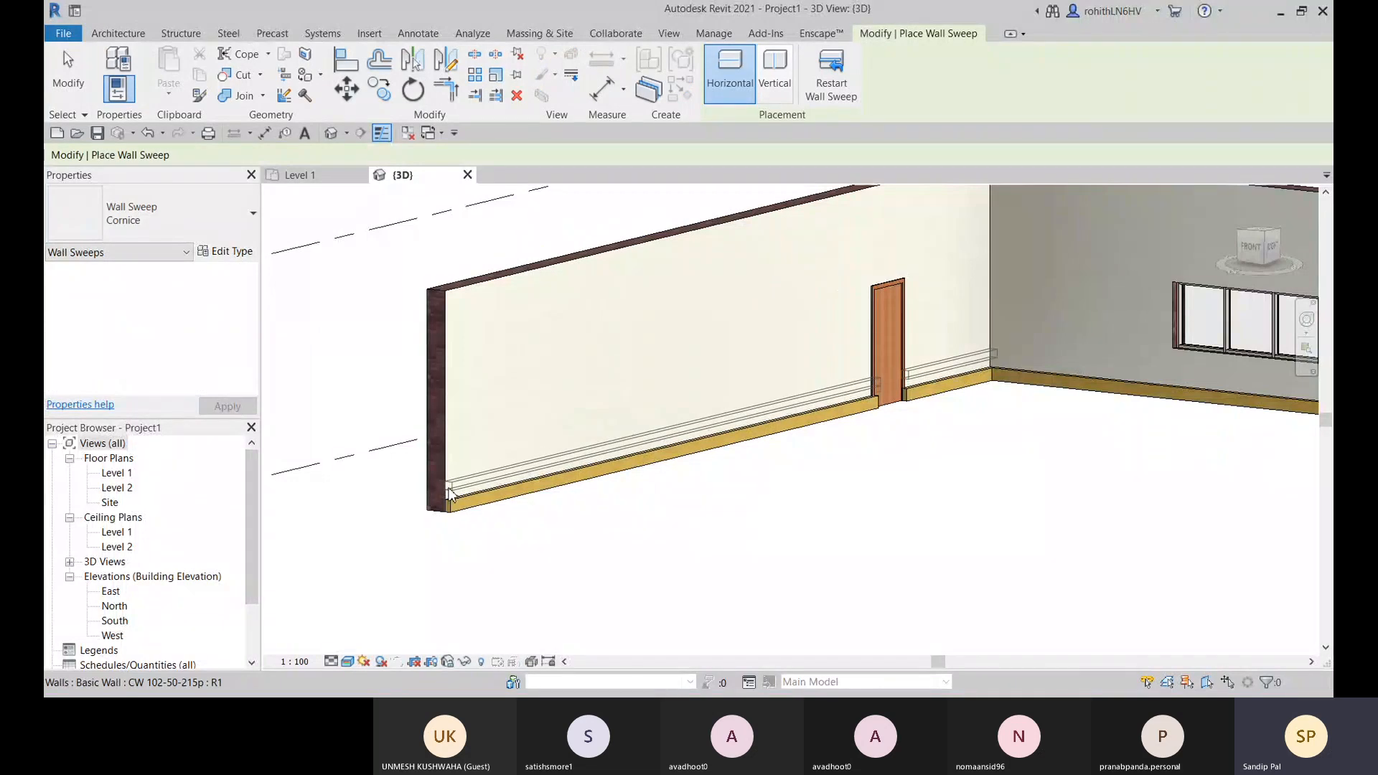
left_click(209, 222)
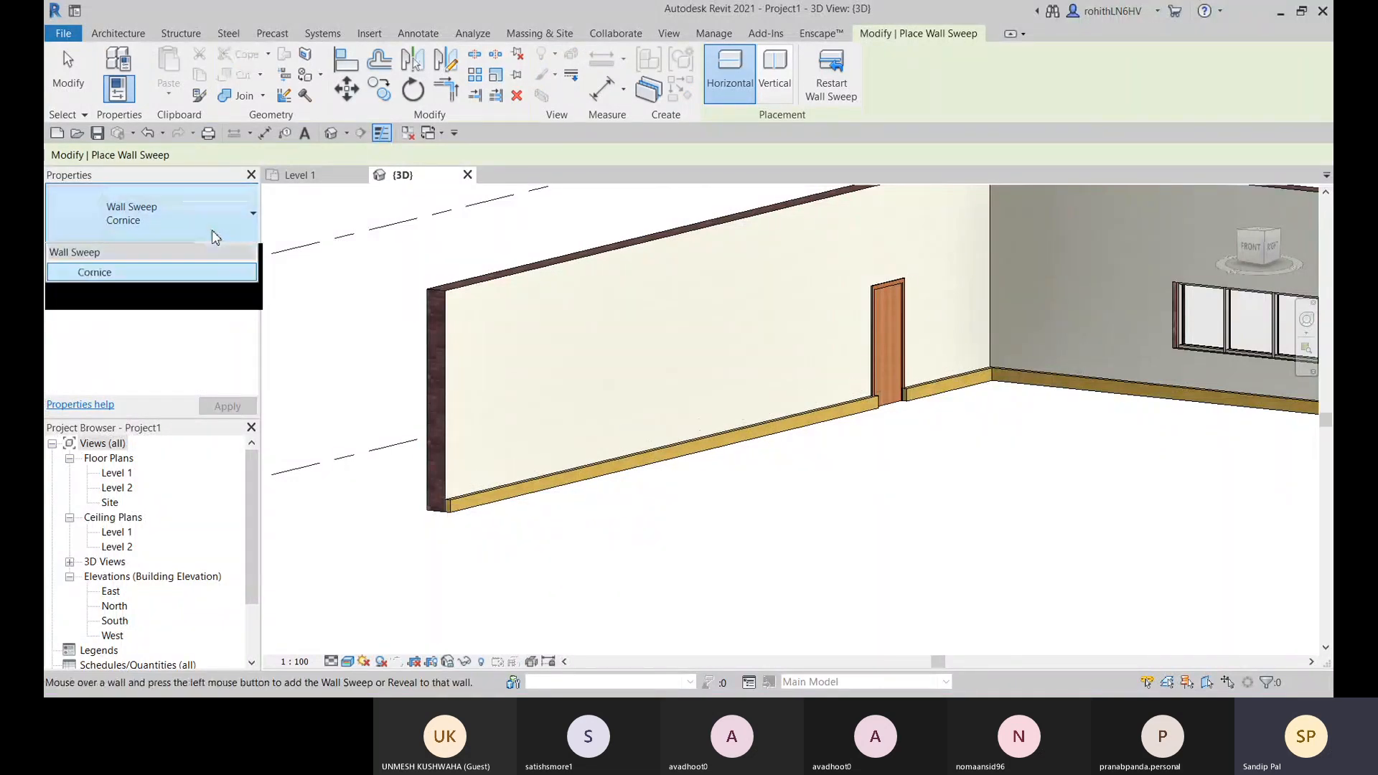
left_click(96, 294)
left_click(203, 251)
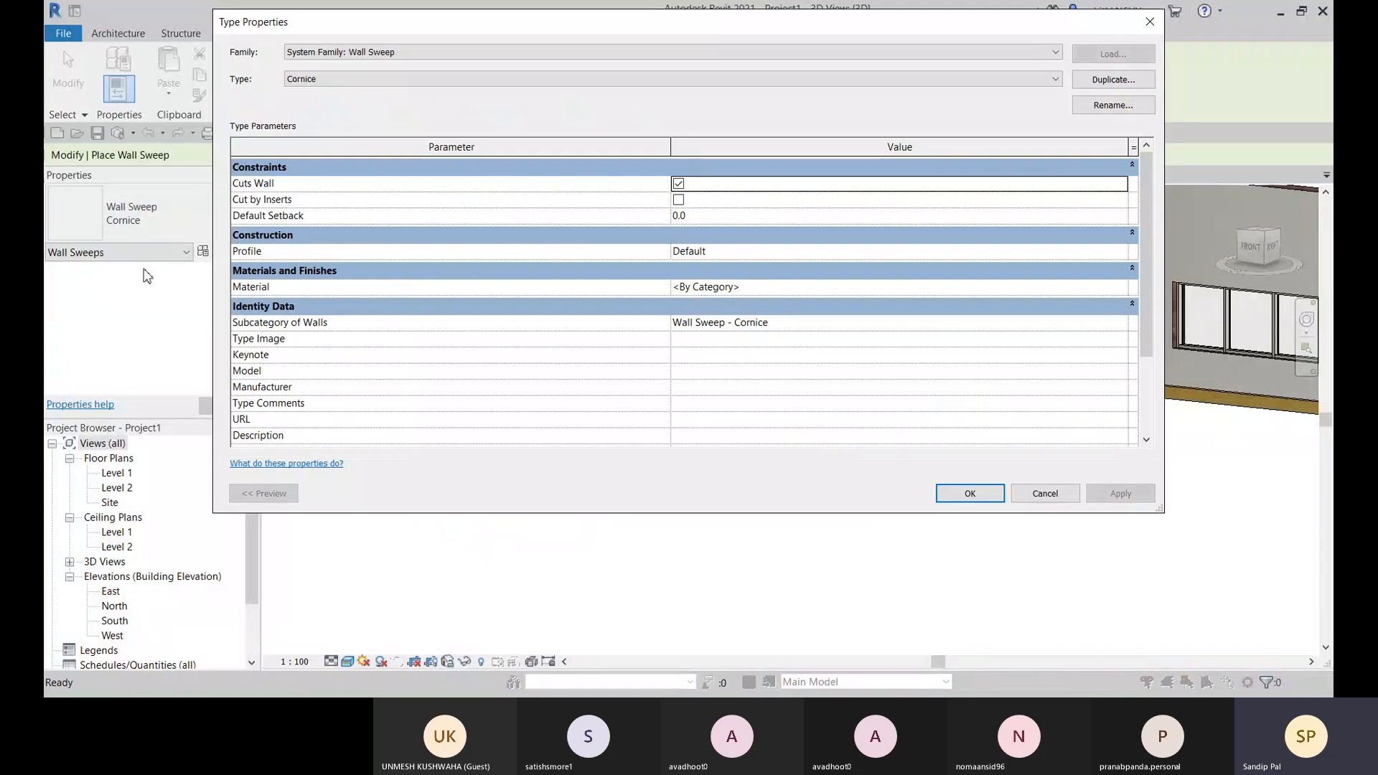
Check which wall sweep families and types are available, keeping the Cornice type
left_click(738, 79)
left_click(738, 92)
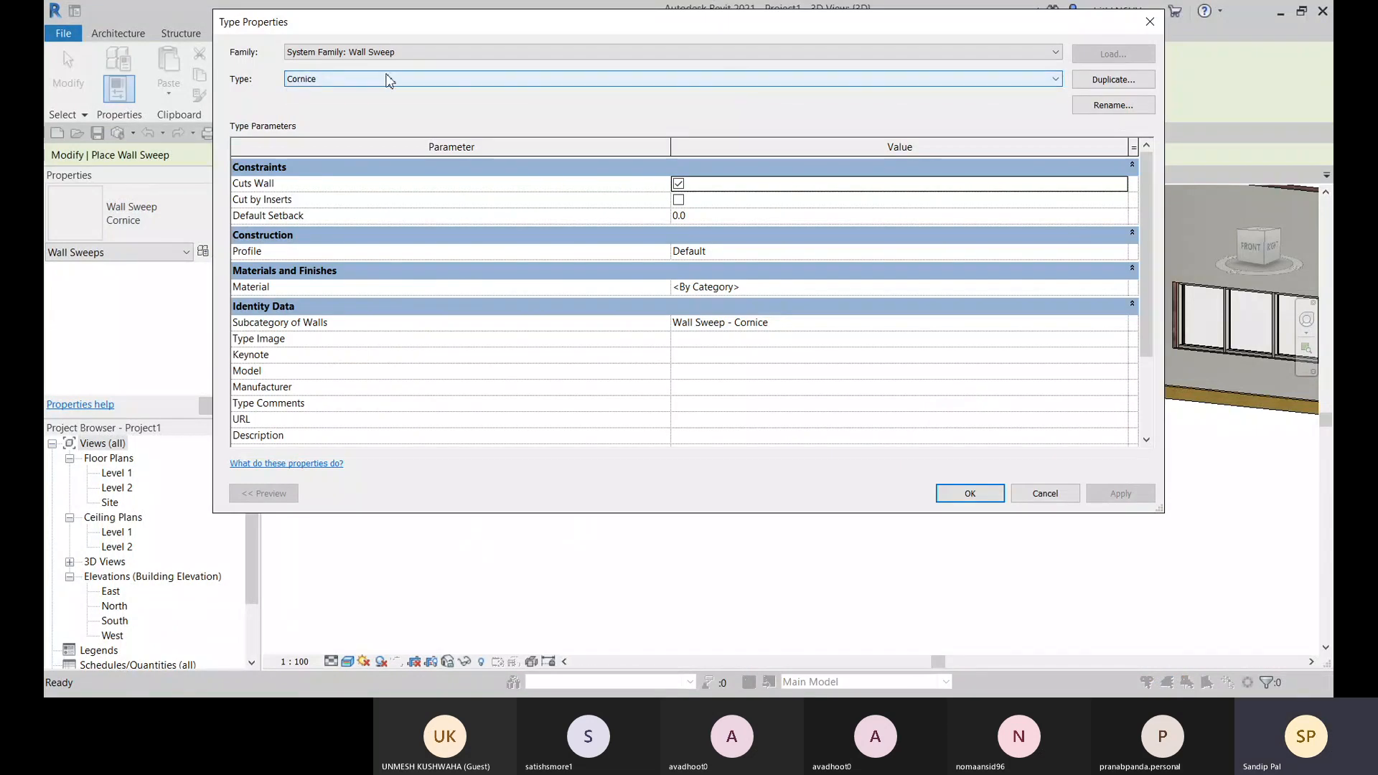
left_click(417, 53)
left_click(417, 62)
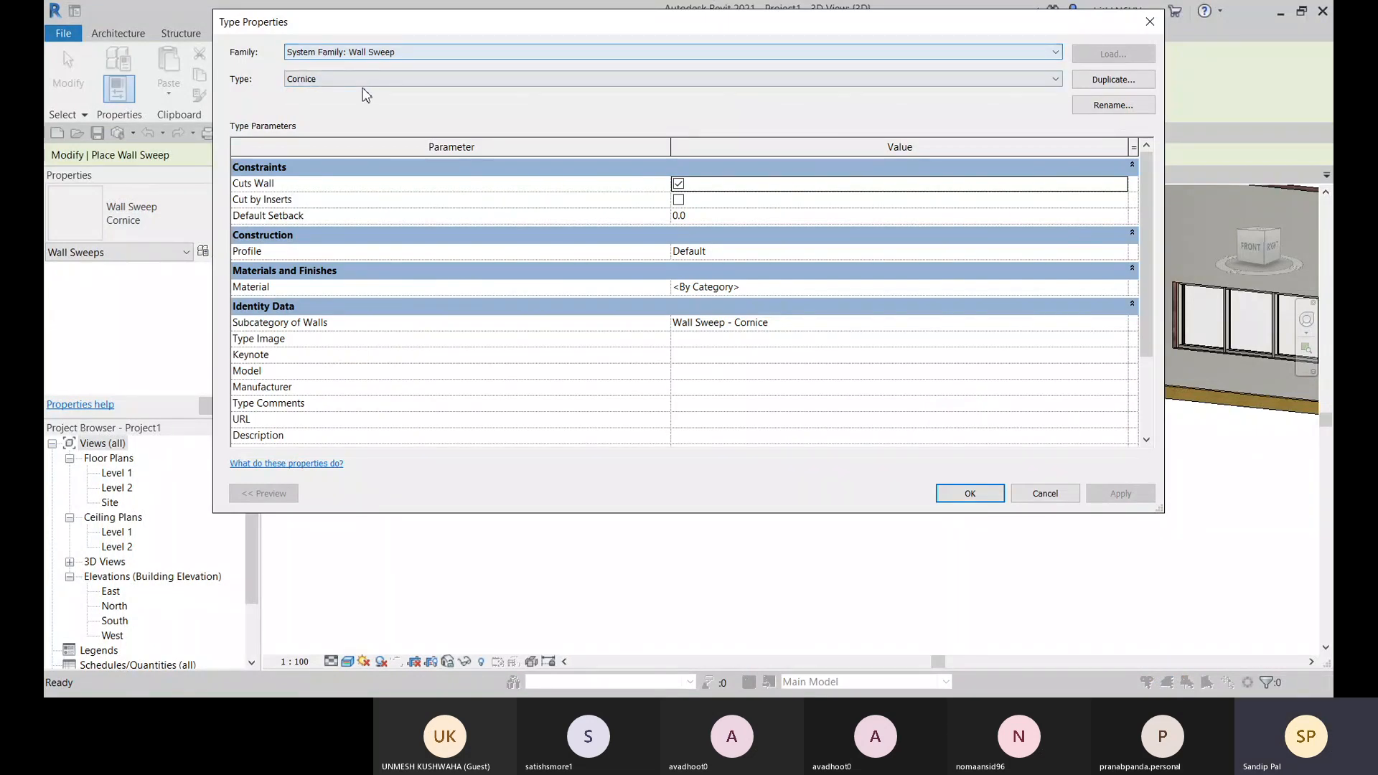
left_click(359, 80)
left_click(361, 88)
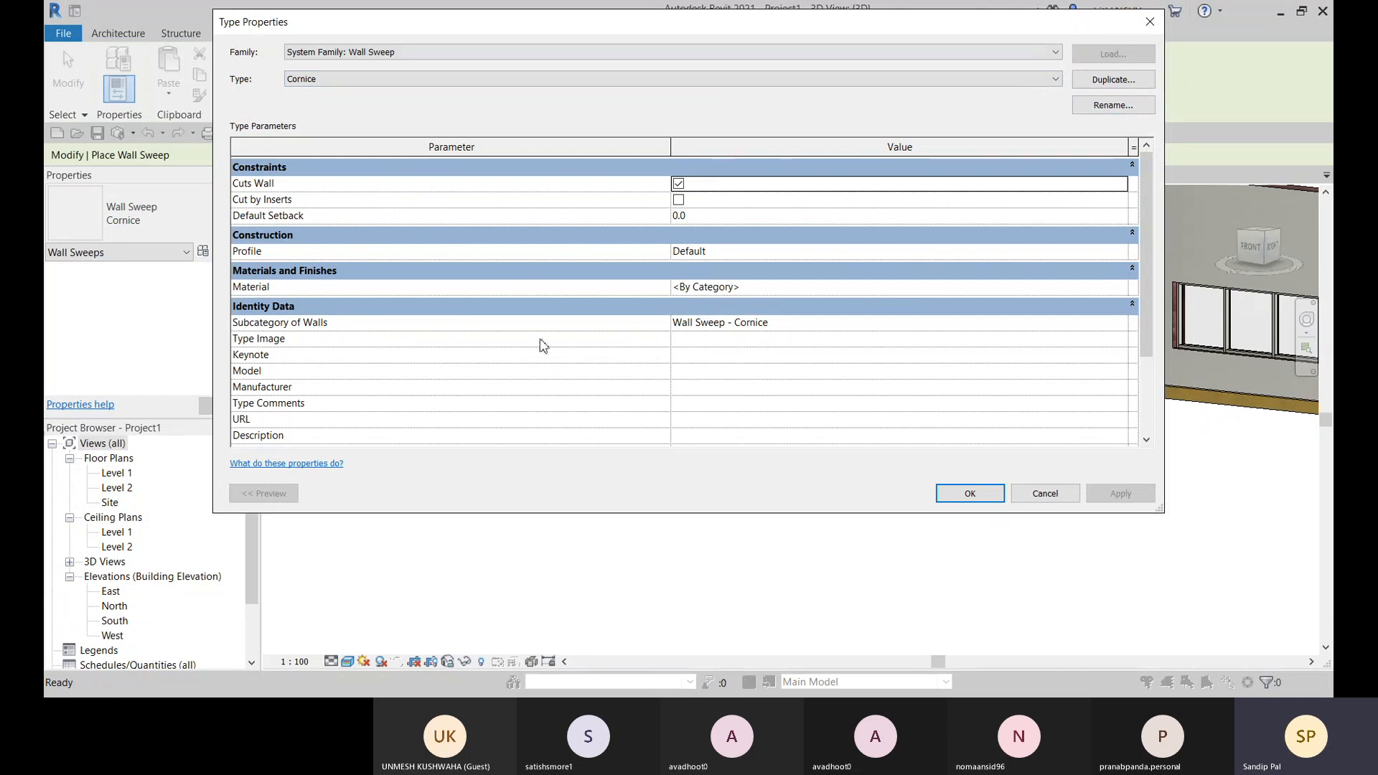
Set the Cornice type's profile to M_Wall Sweep-Brick Soldier Course : 1 Brick
left_click(730, 251)
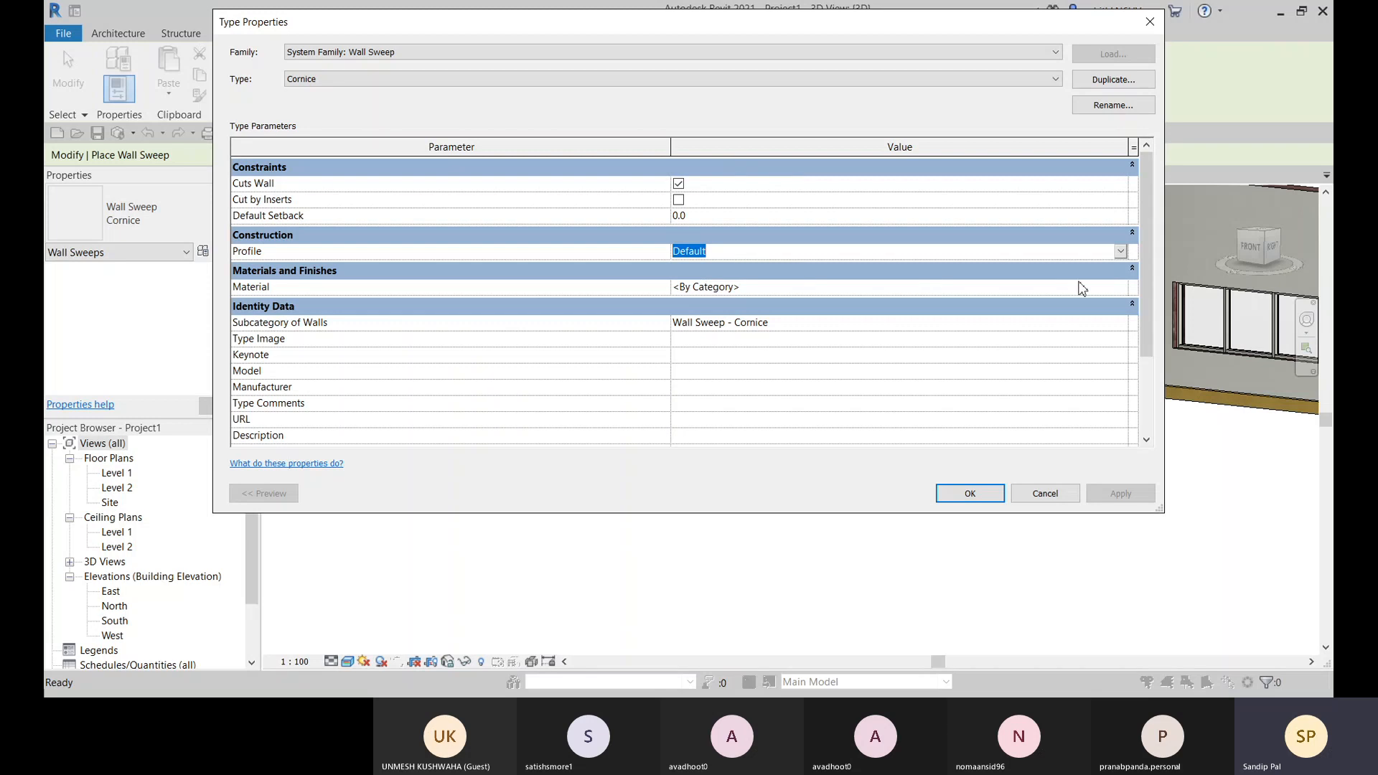
left_click(1121, 255)
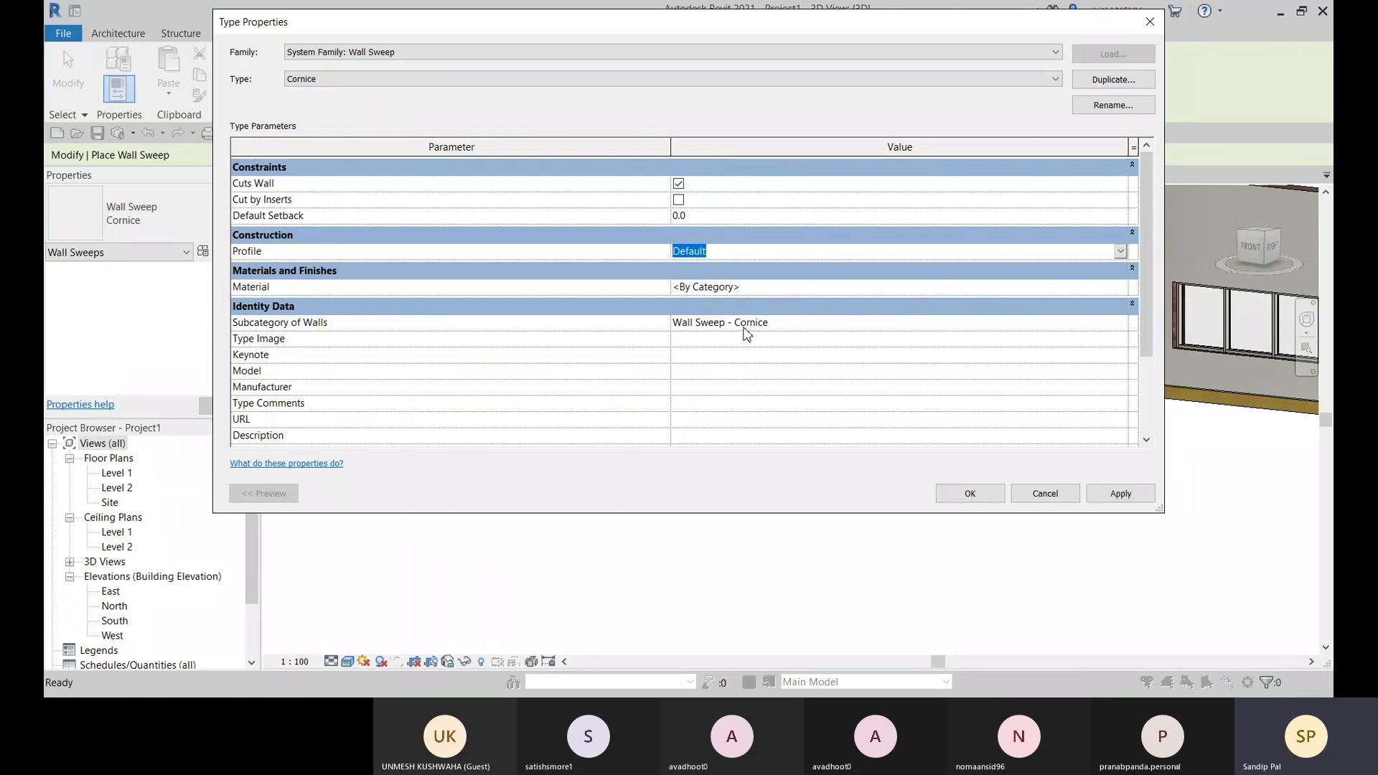
left_click(828, 302)
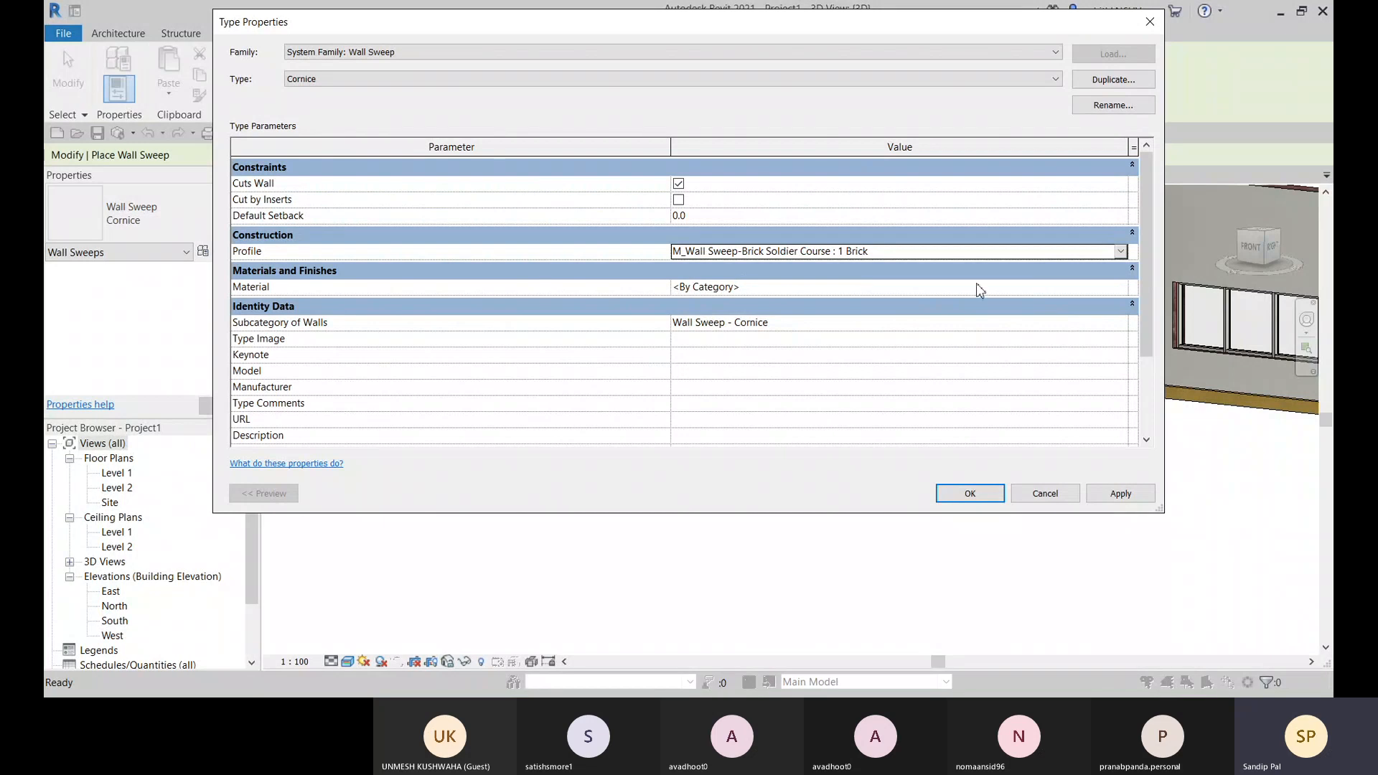
Set the Cornice type's subcategory of walls to Common Edges, enable Cut by Inserts and accept the type properties
left_click(1121, 324)
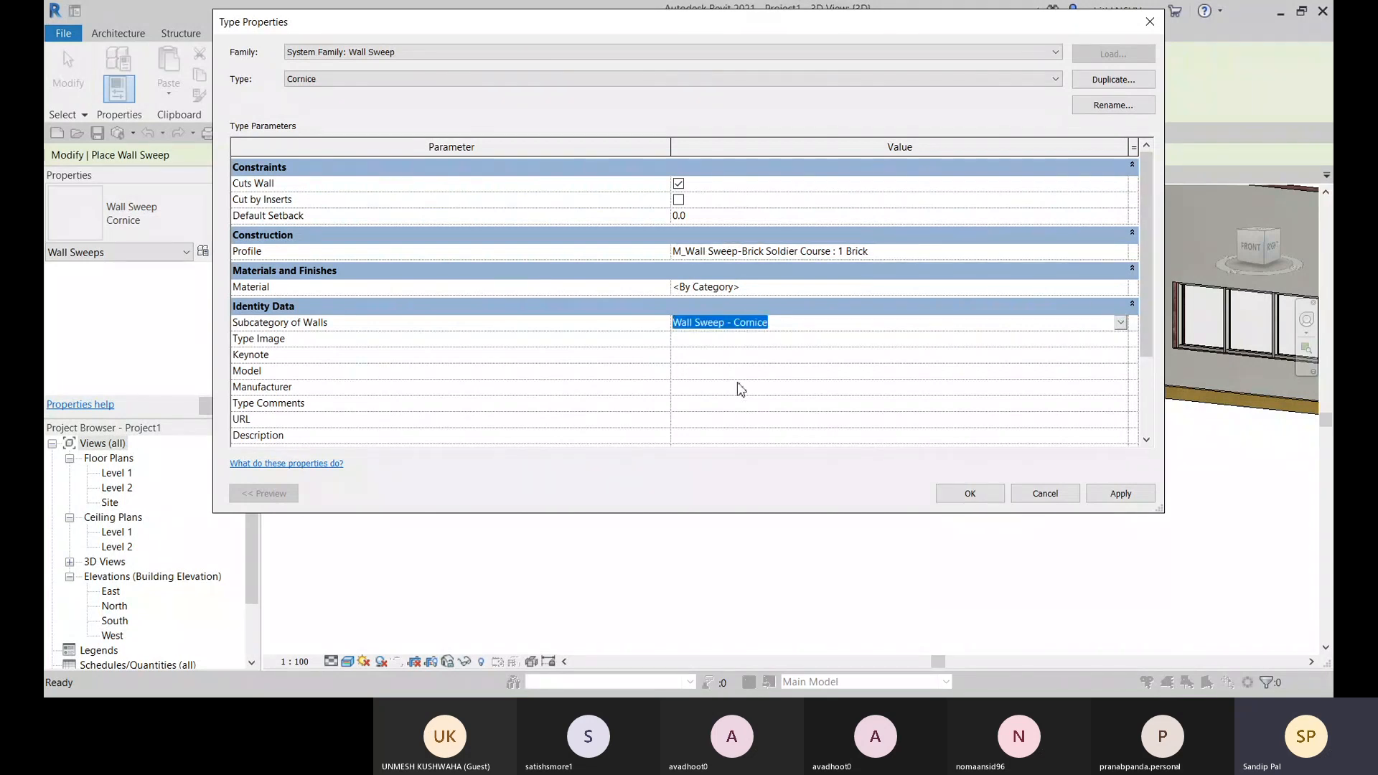
left_click(694, 369)
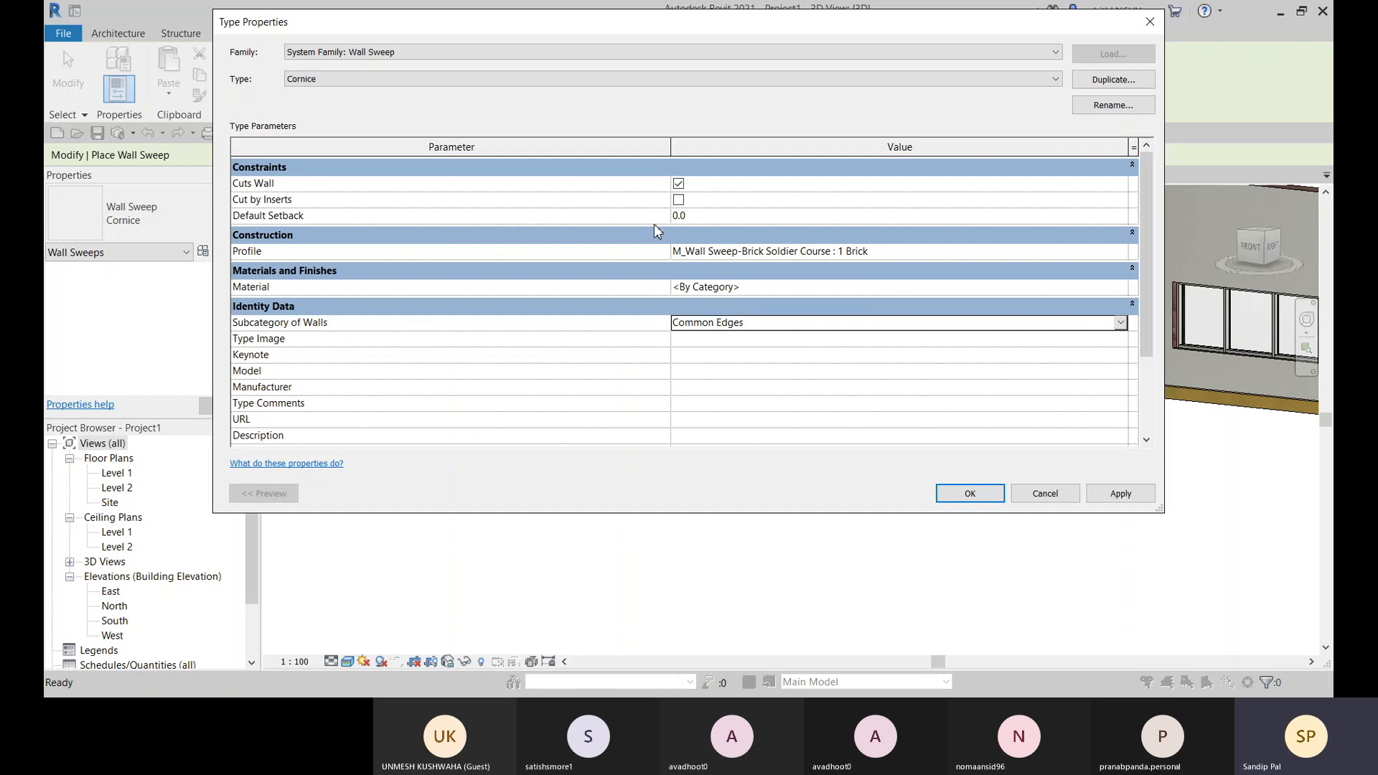
left_click(678, 200)
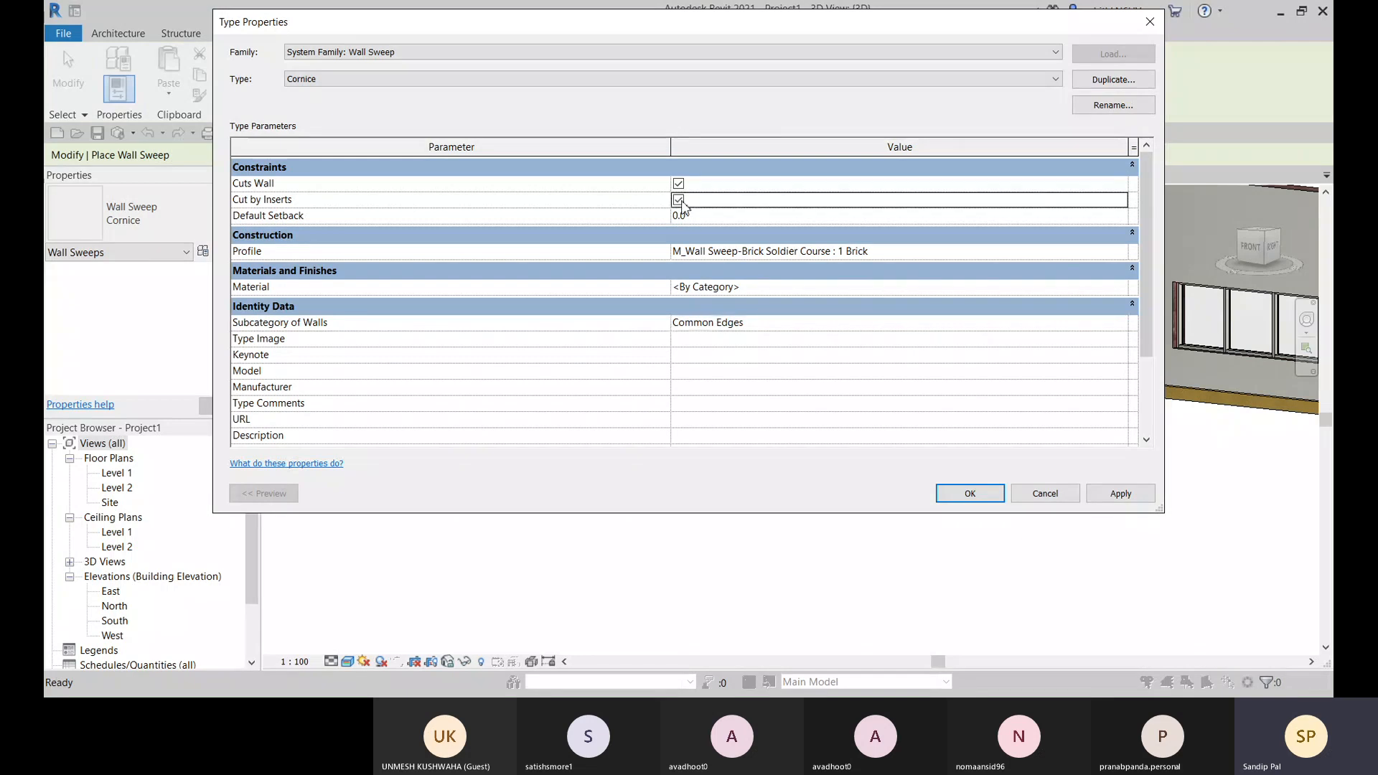
left_click(977, 498)
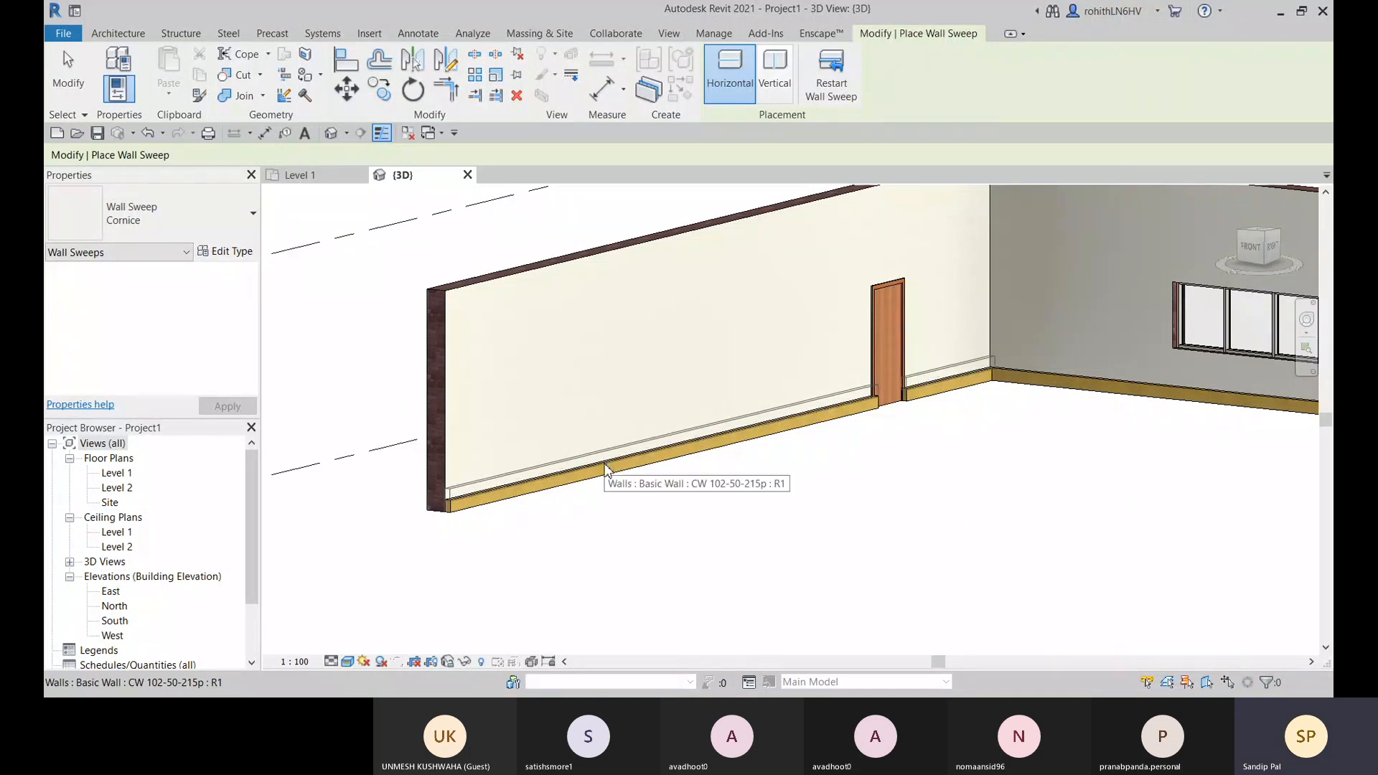
Place the Cornice sweep horizontally along the interior faces of both walls, directly above the tile sweep
key("Escape")
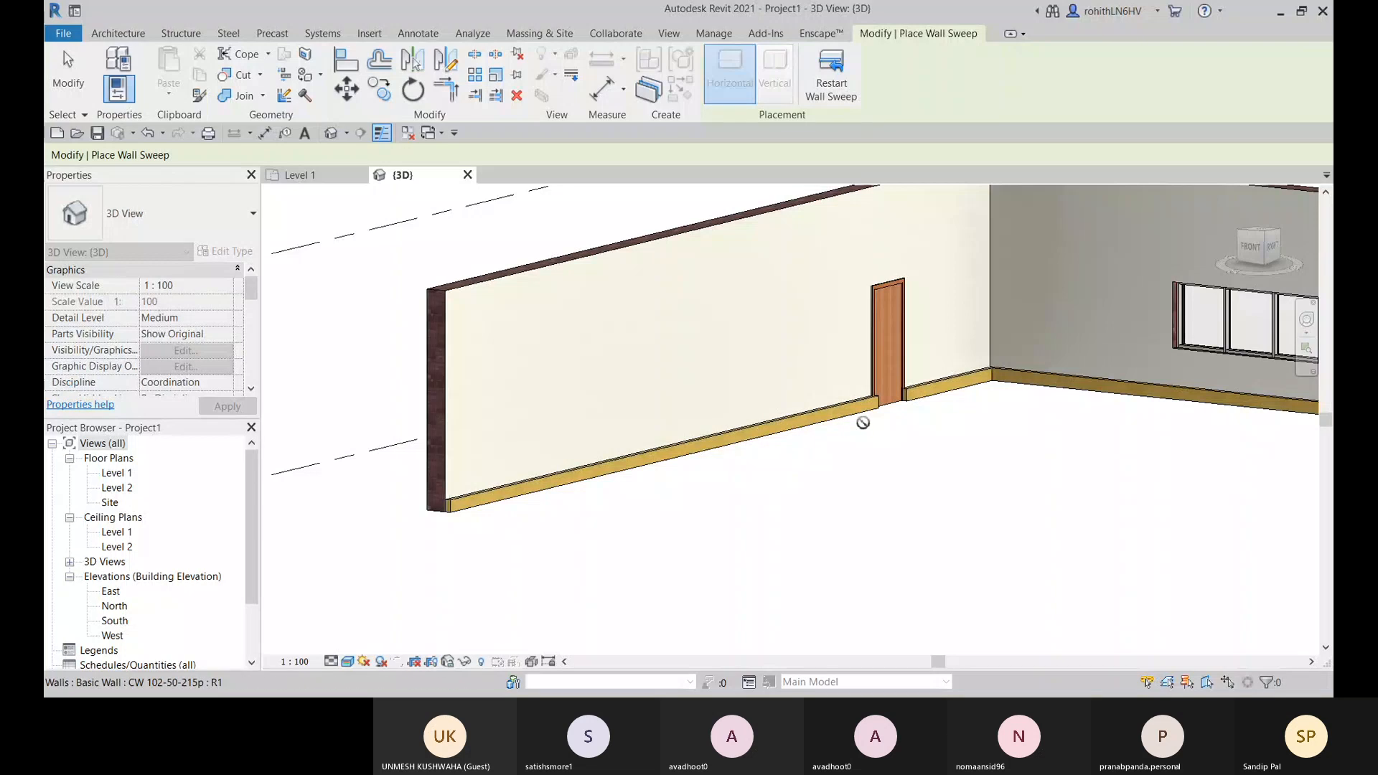
left_click(1083, 378)
middle_click_drag(1058, 434, 978, 409, "shift")
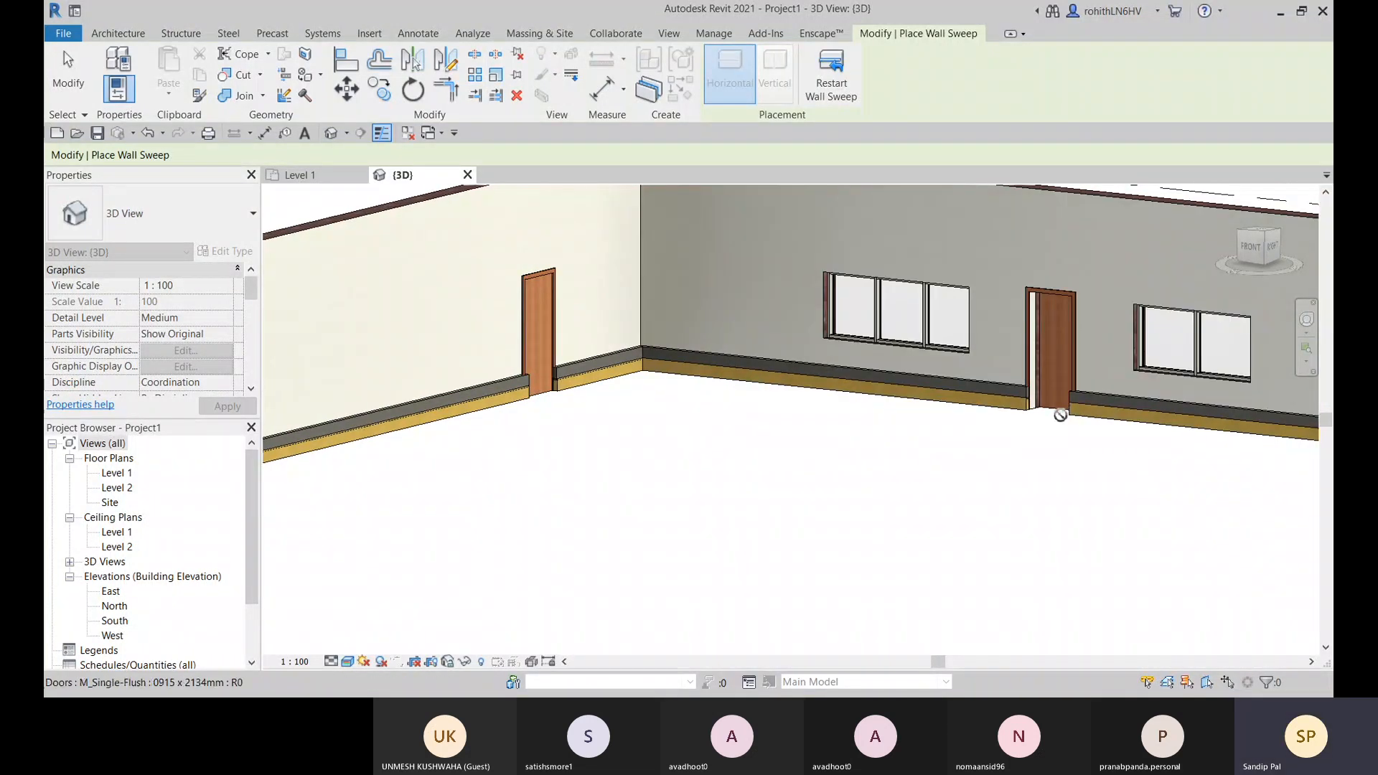
scroll(828, 408, "down", 4)
middle_click_drag(860, 420, 882, 427)
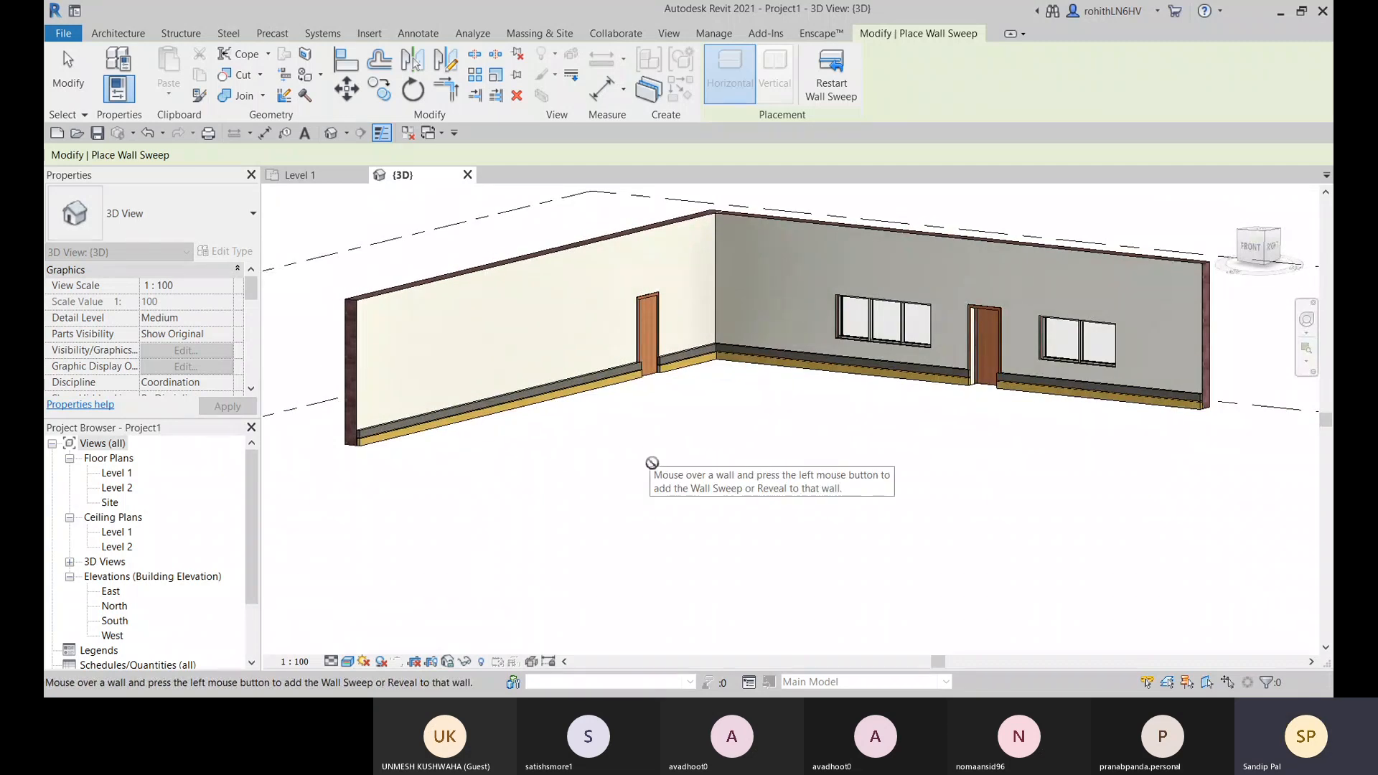
right_click(633, 218)
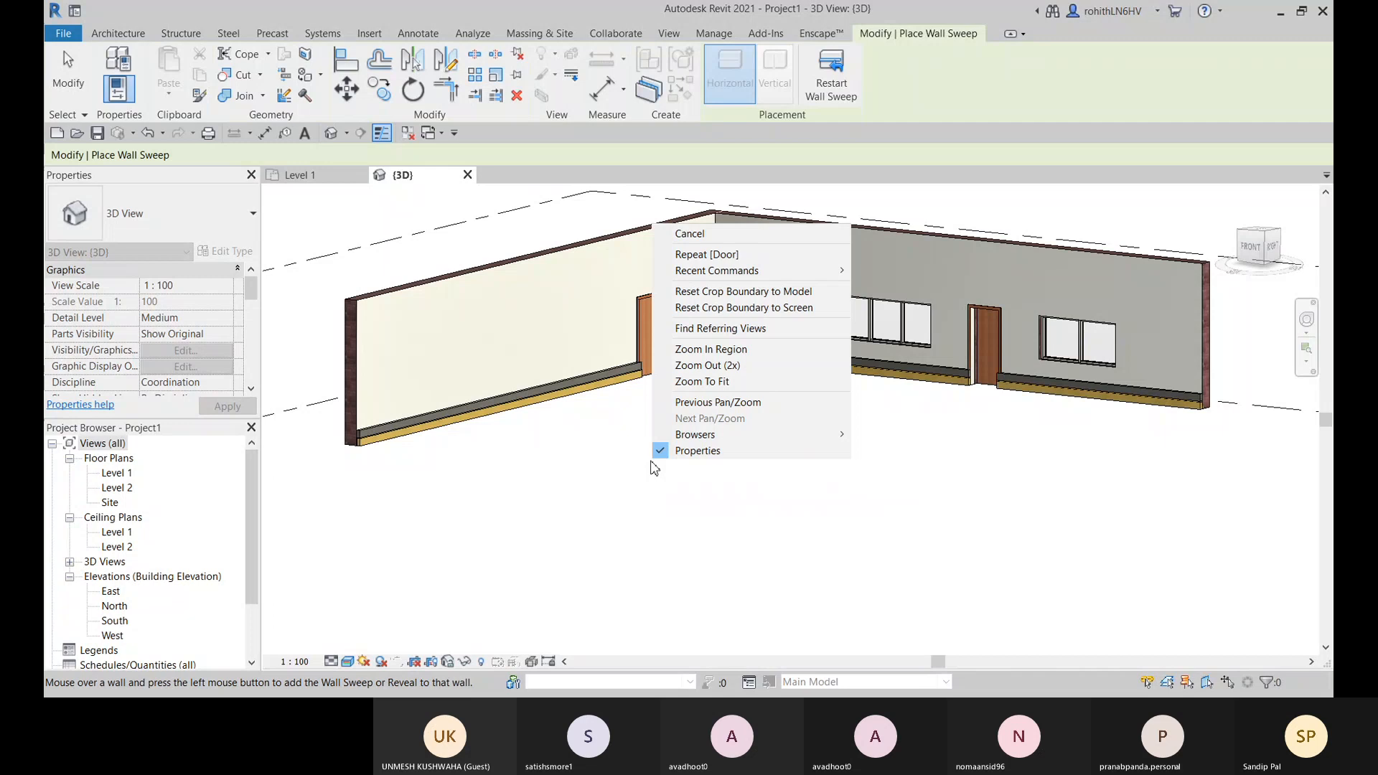
Finish placing the Cornice sweep, dismiss the overlap warnings and inspect its ends beside the cream wall's door
left_click(668, 230)
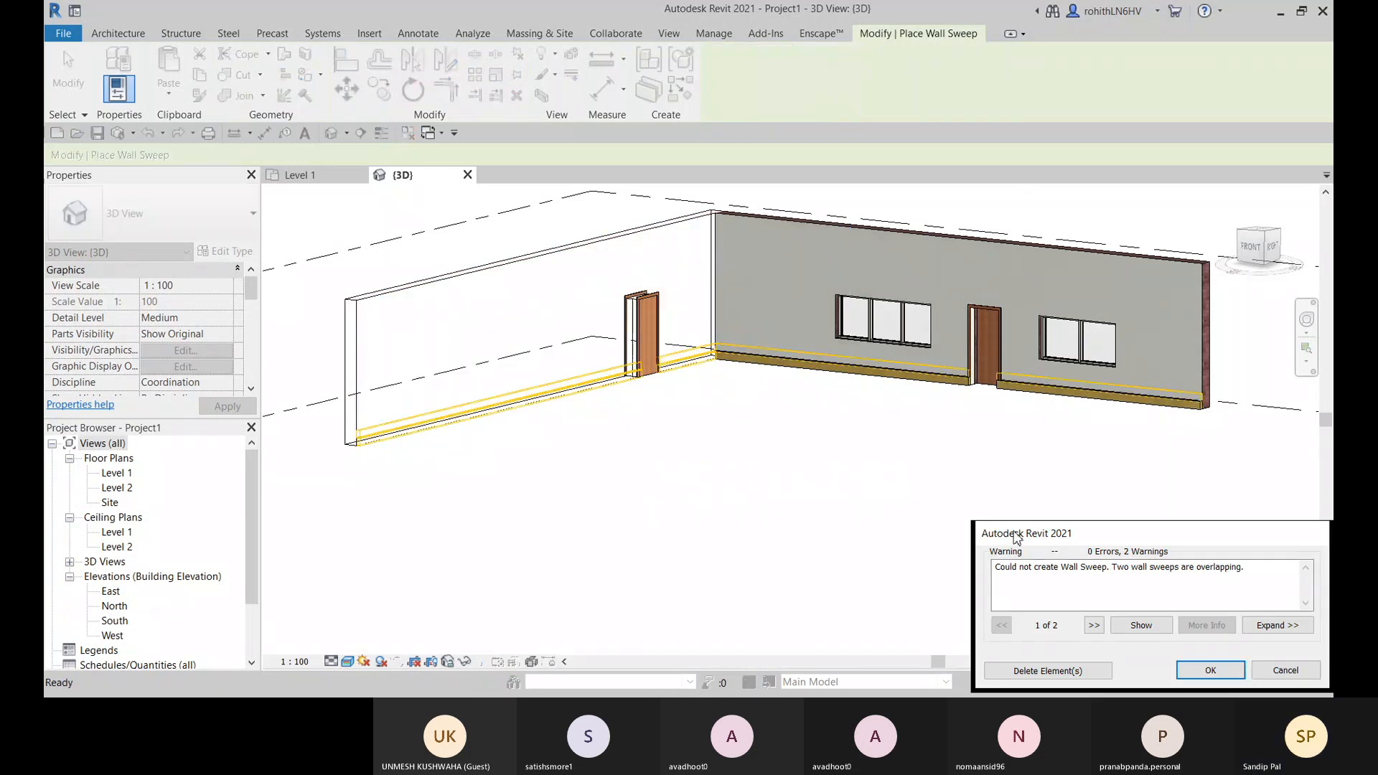
left_click(849, 550)
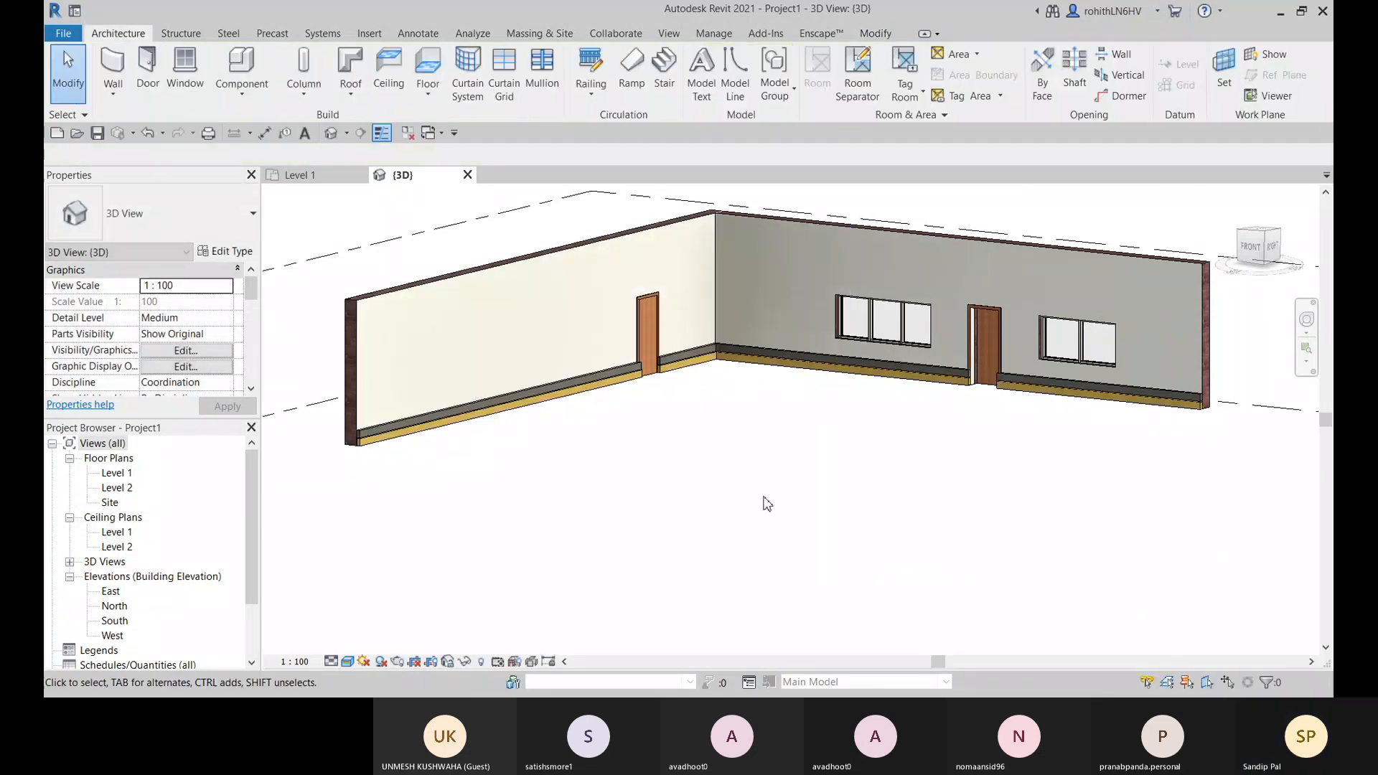
scroll(624, 391, "up", 6)
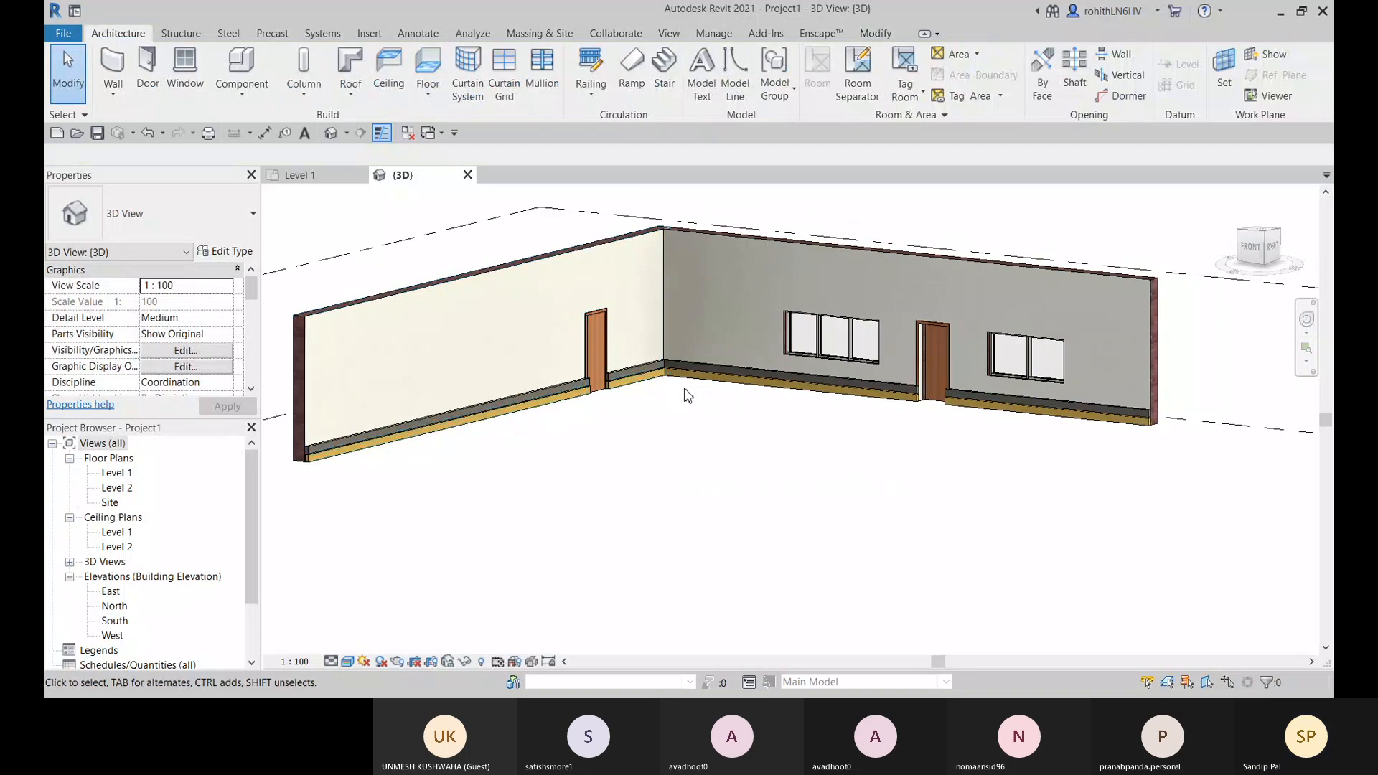
scroll(646, 389, "up", 6)
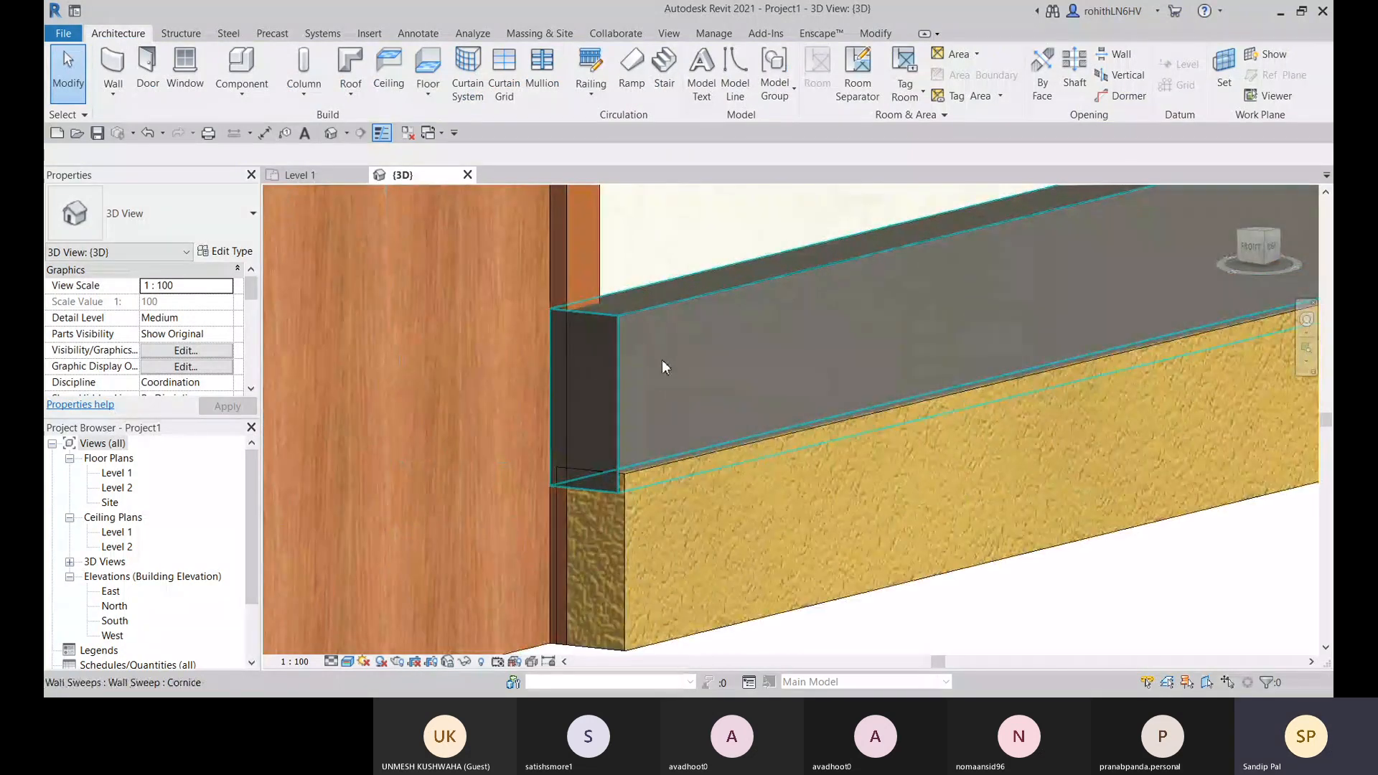
scroll(567, 460, "up", 5)
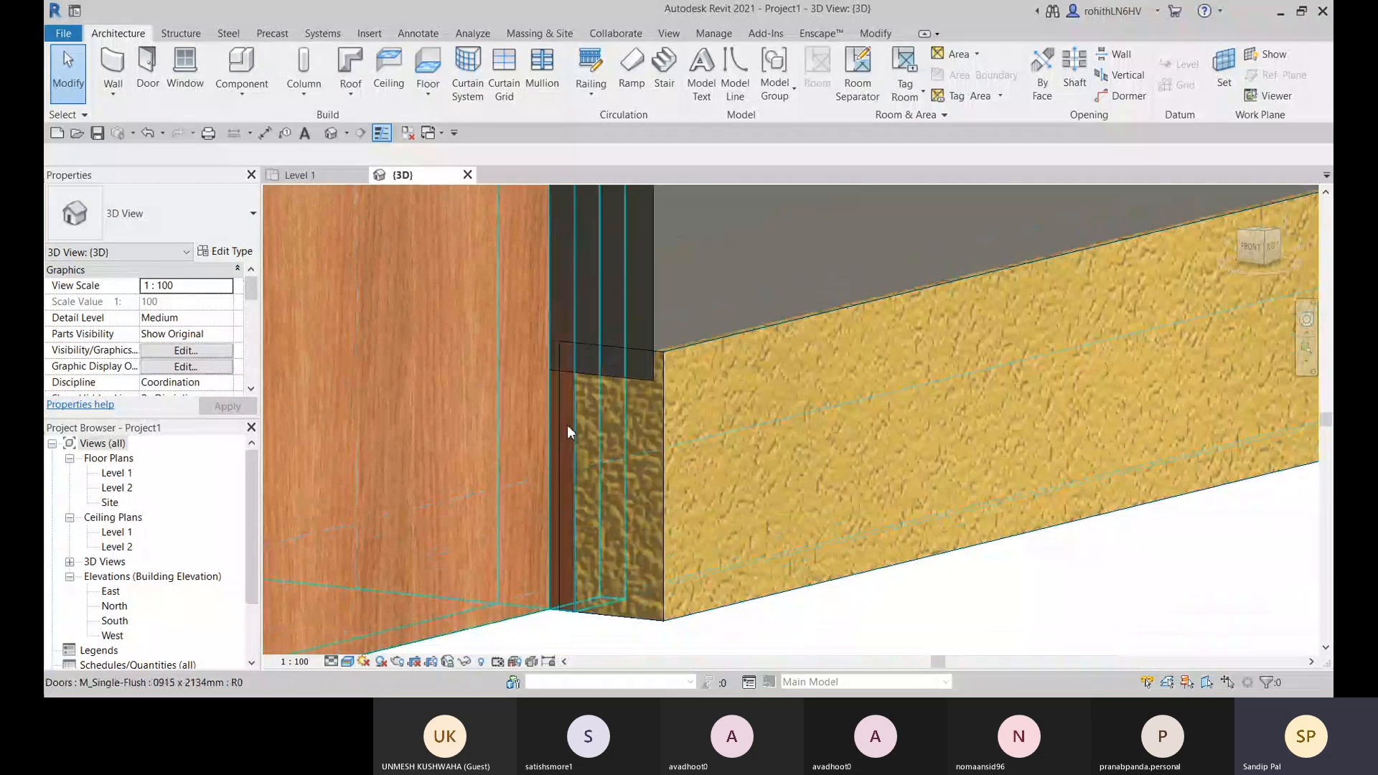
scroll(567, 430, "down", 6)
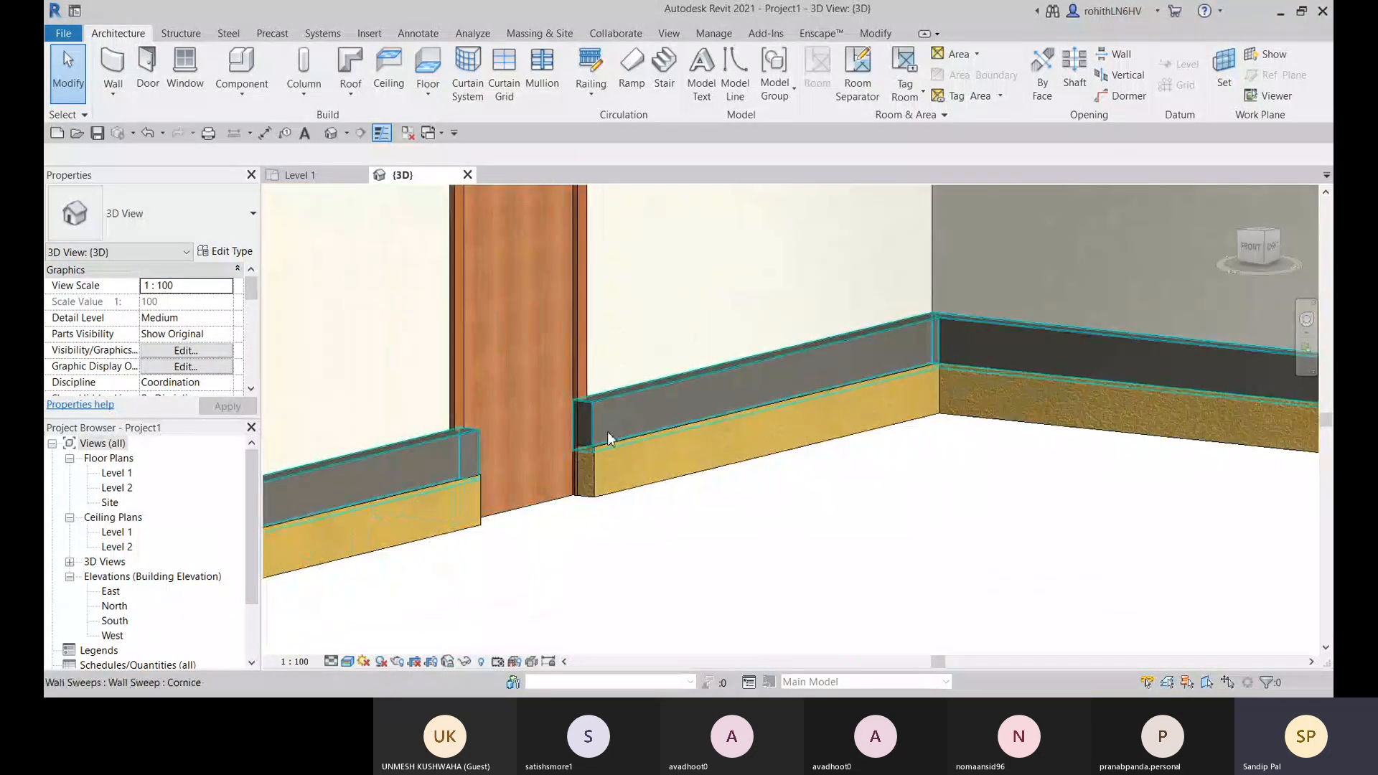
scroll(608, 432, "up", 6)
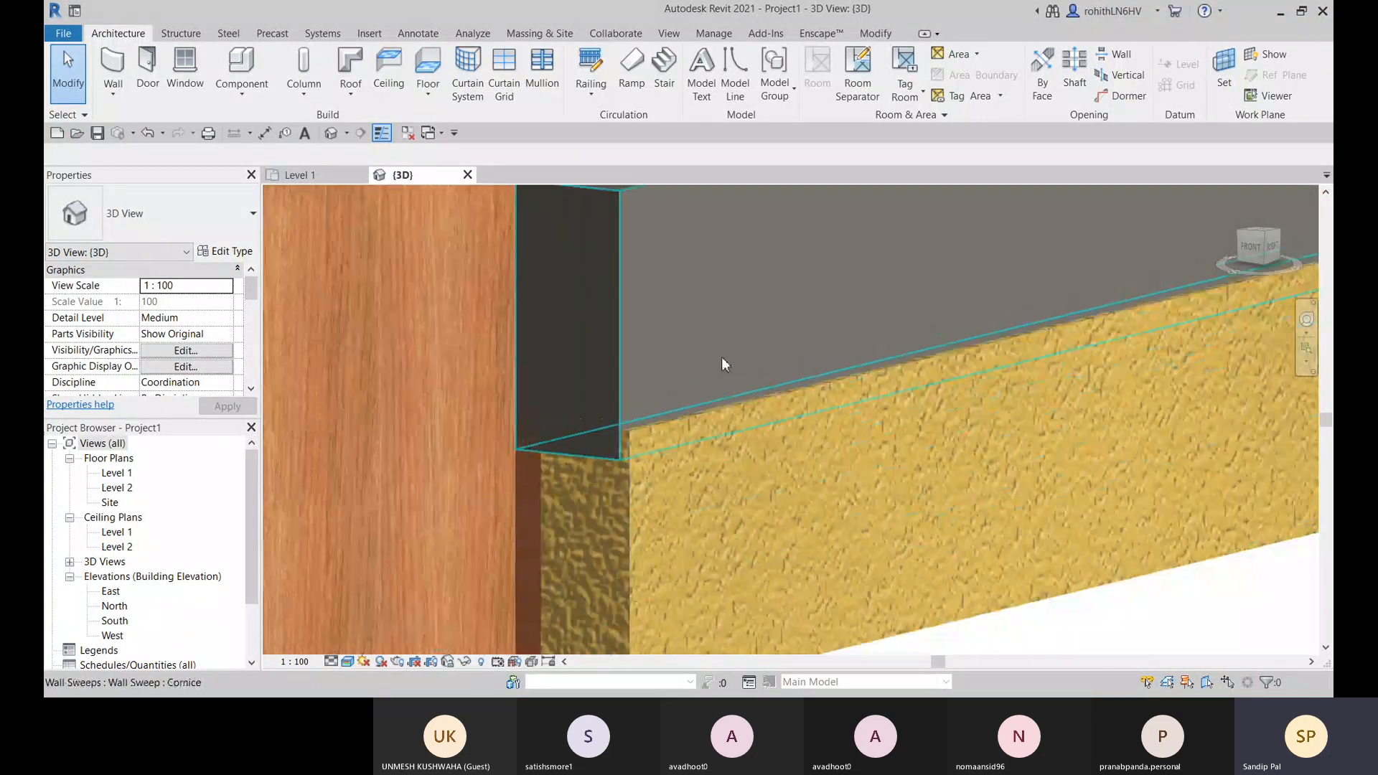
scroll(722, 359, "down", 6)
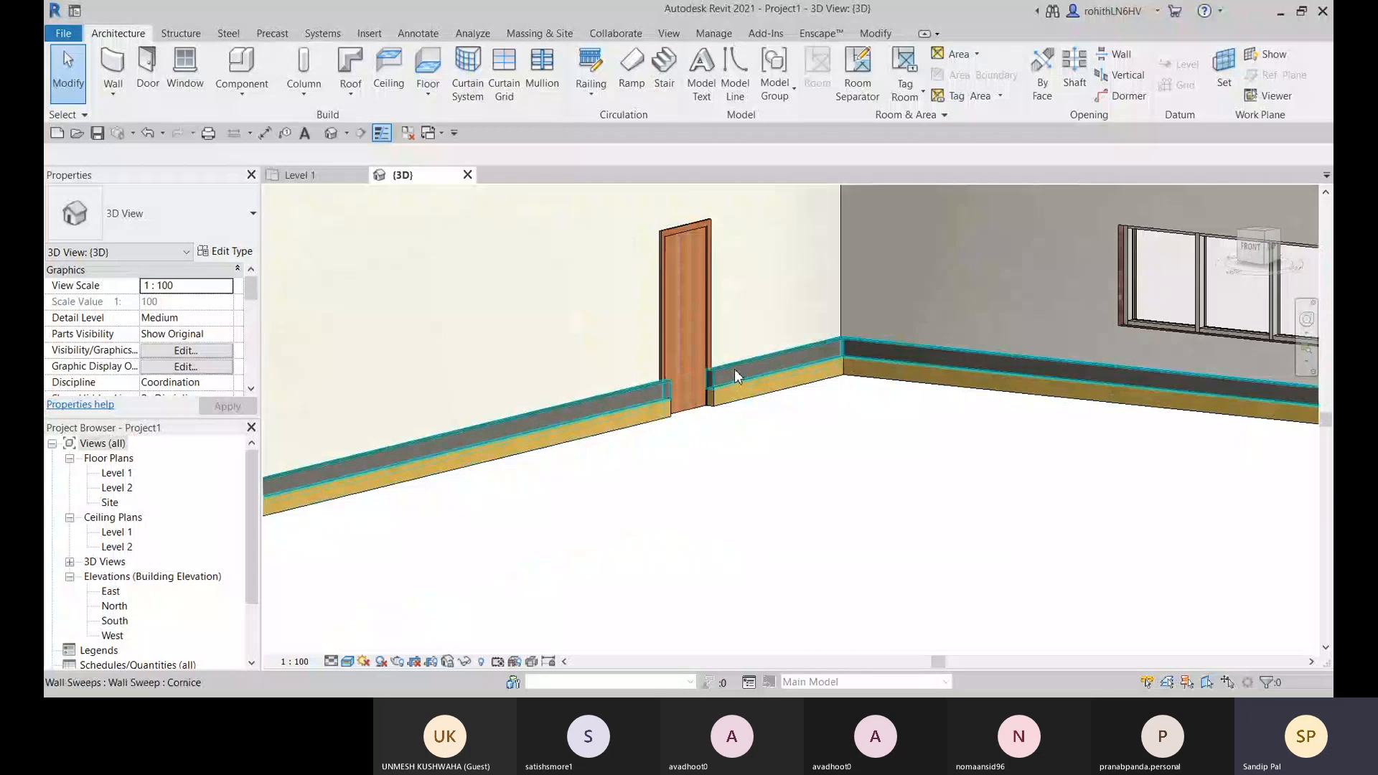
Extend the Cornice sweep's end at the cream wall's free edge over the brick, to a total length of about 33930 mm
left_click(734, 369)
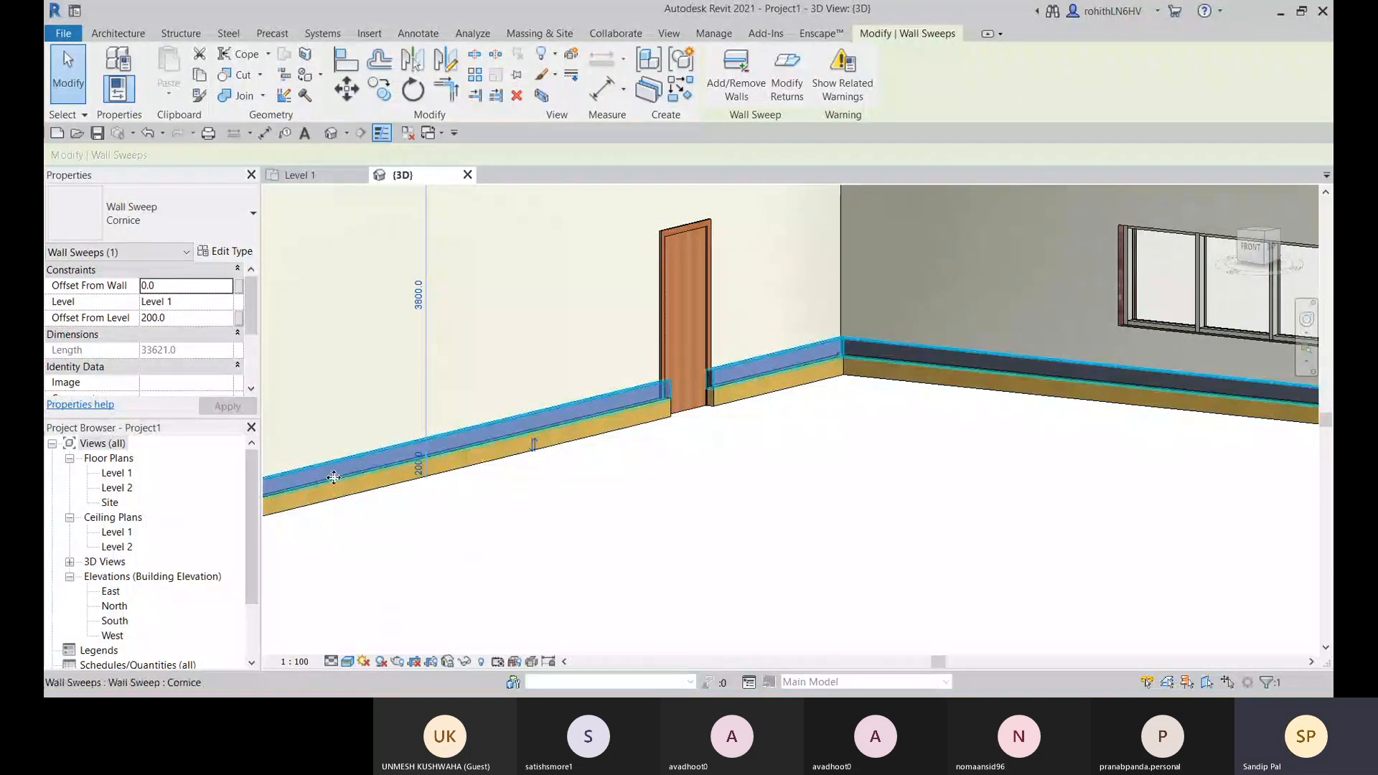
scroll(747, 440, "down", 4)
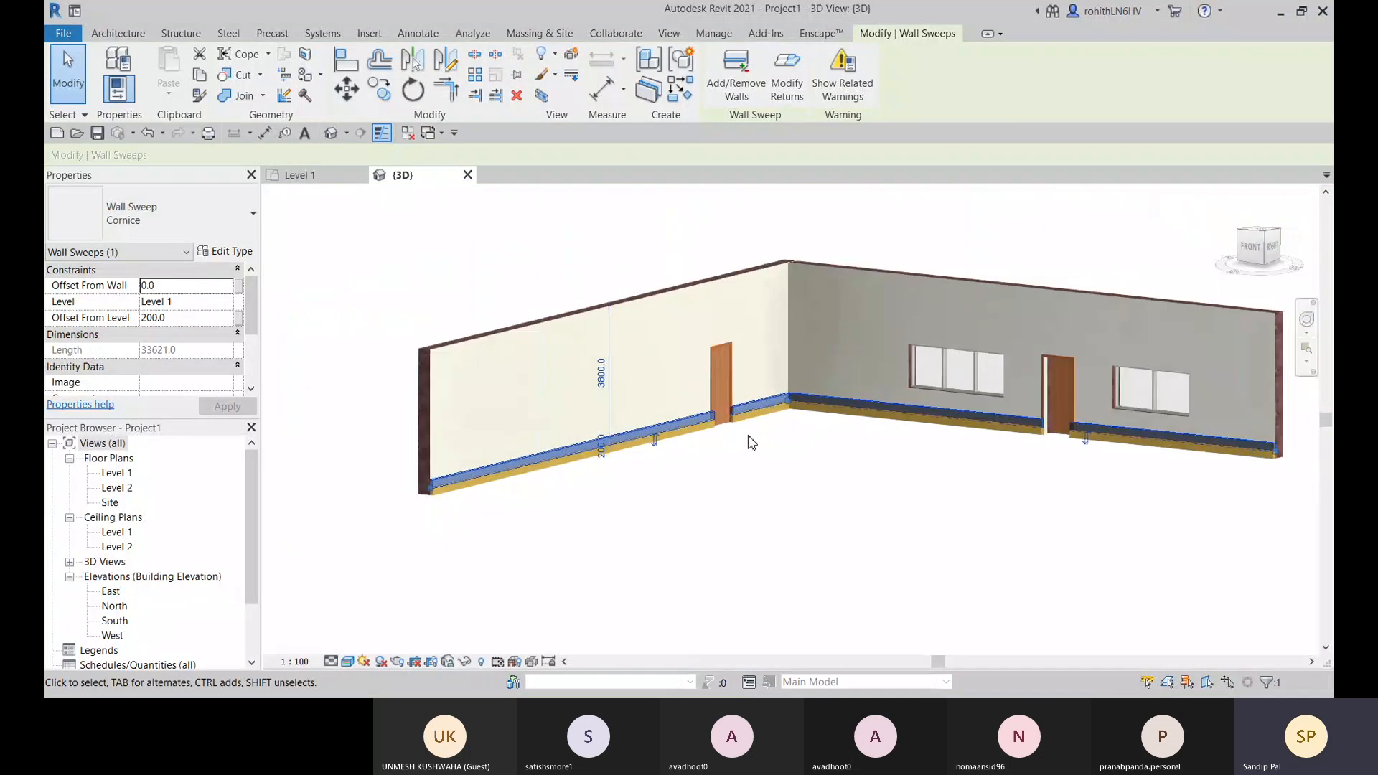
scroll(510, 501, "up", 1)
scroll(509, 501, "up", 6)
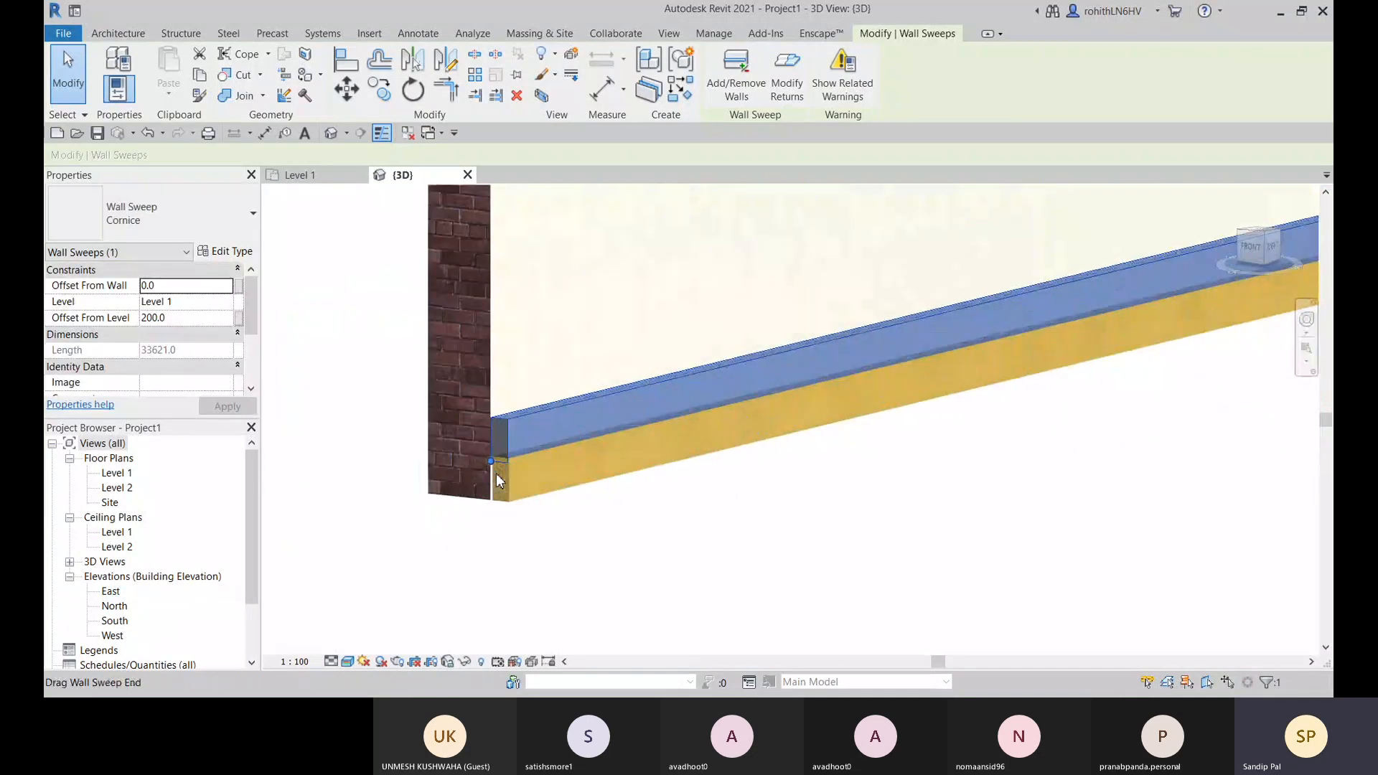
scroll(535, 443, "up", 2)
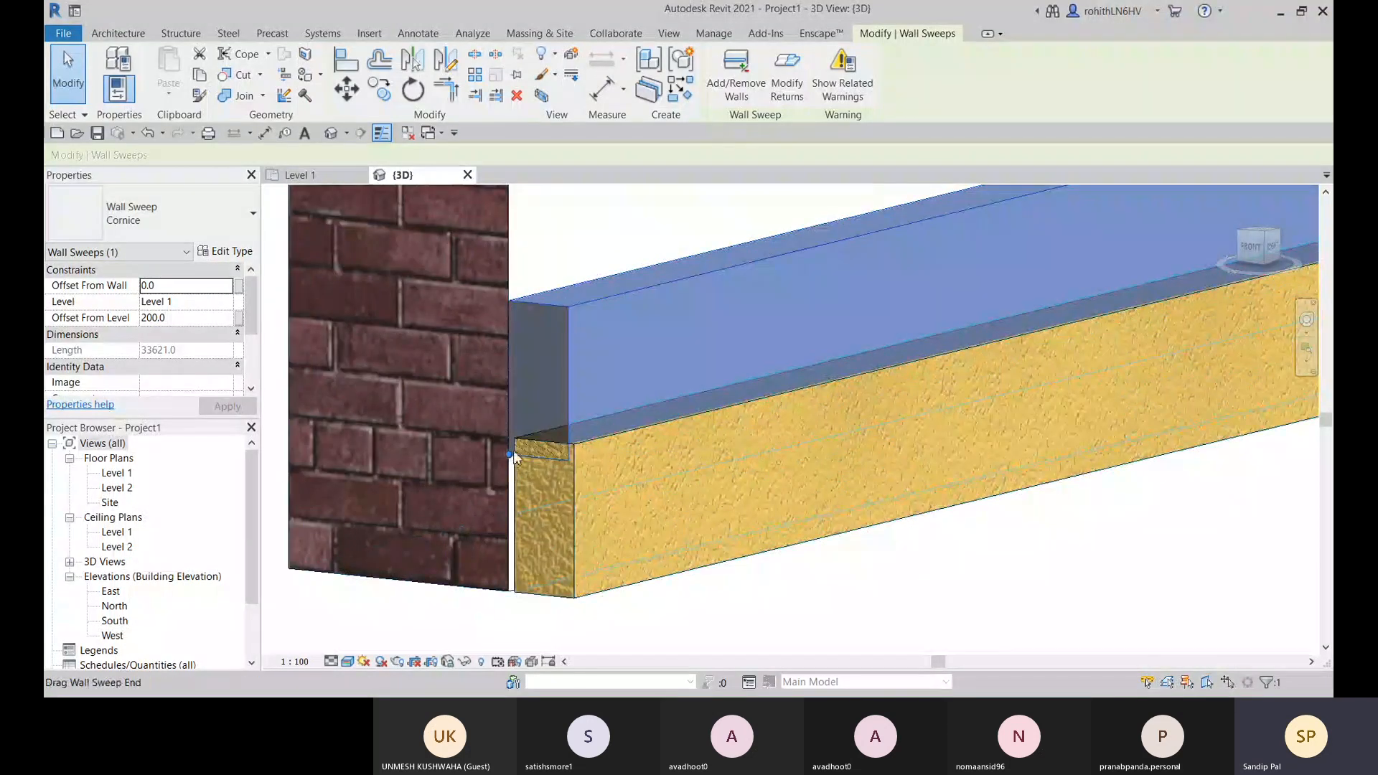
left_click_drag(510, 455, 525, 500)
Pull the same Cornice sweep end back along the cream wall toward the door, to a total length of about 30110 mm
scroll(496, 582, "down", 4)
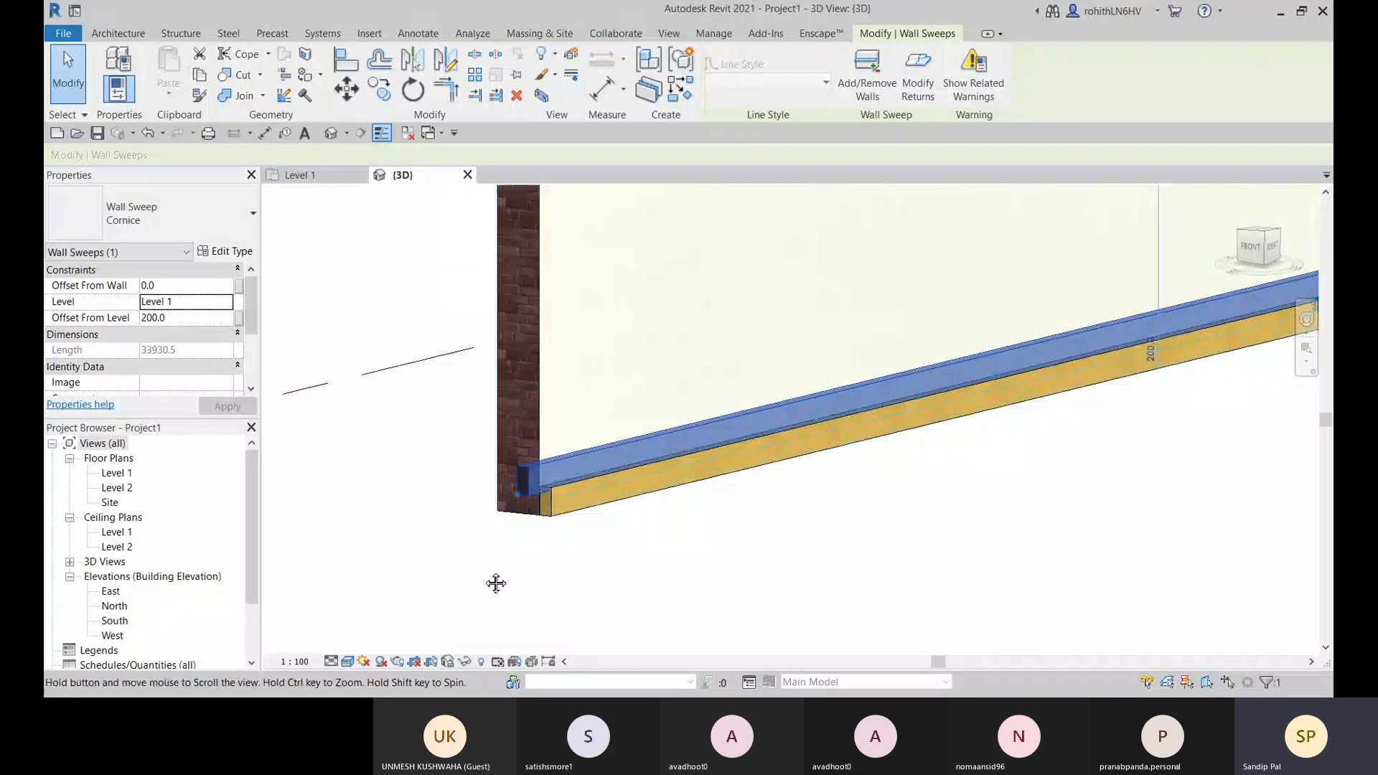
middle_click_drag(496, 583, 392, 624)
middle_click_drag(640, 543, 593, 566)
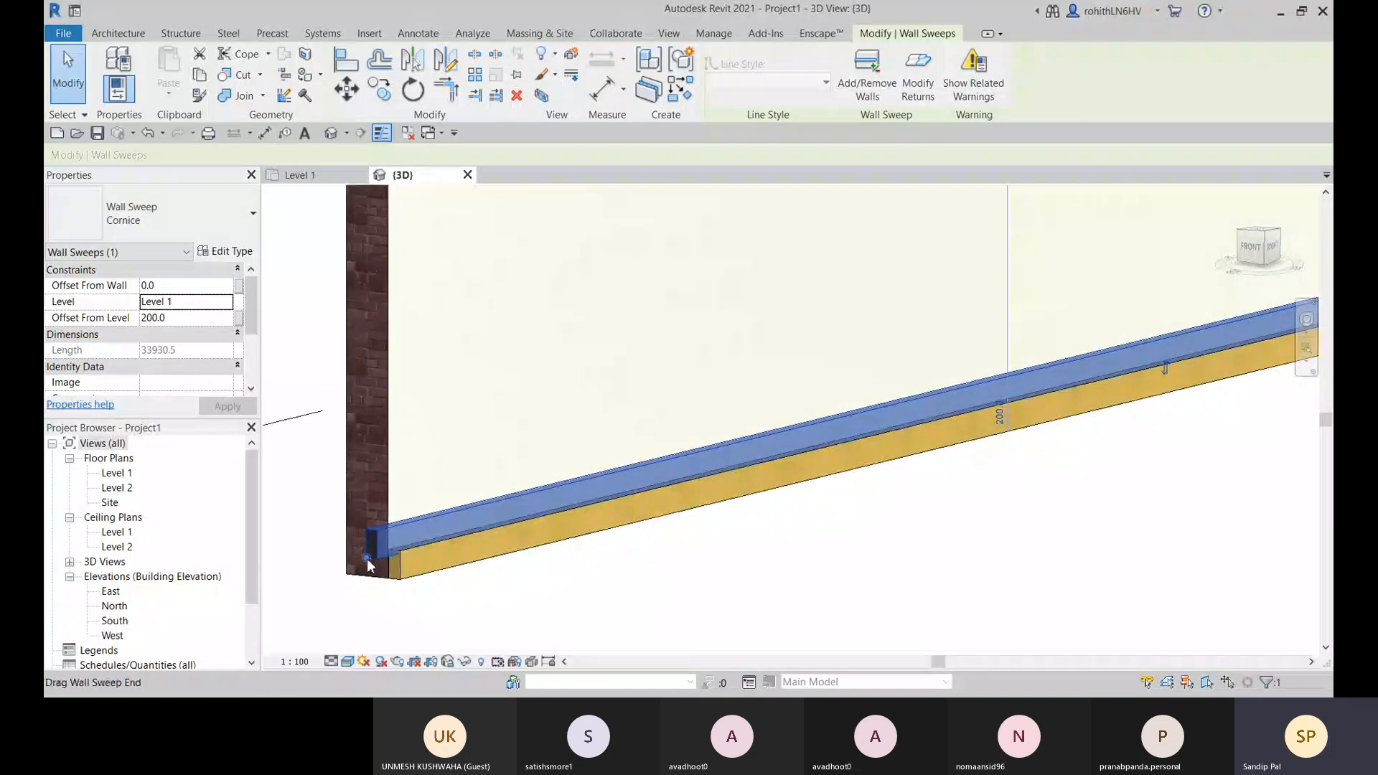
left_click_drag(368, 558, 622, 511)
scroll(610, 548, "down", 3)
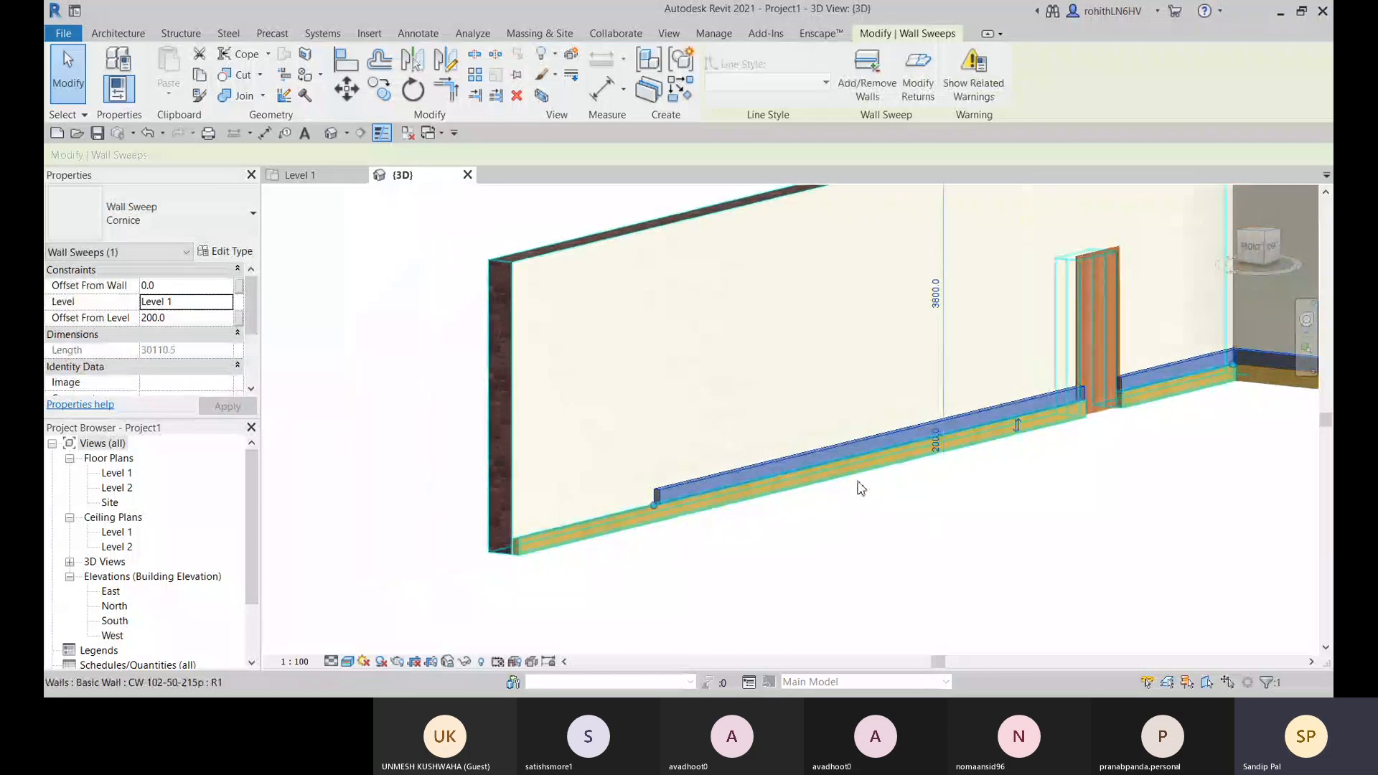
middle_click_drag(861, 488, 608, 539)
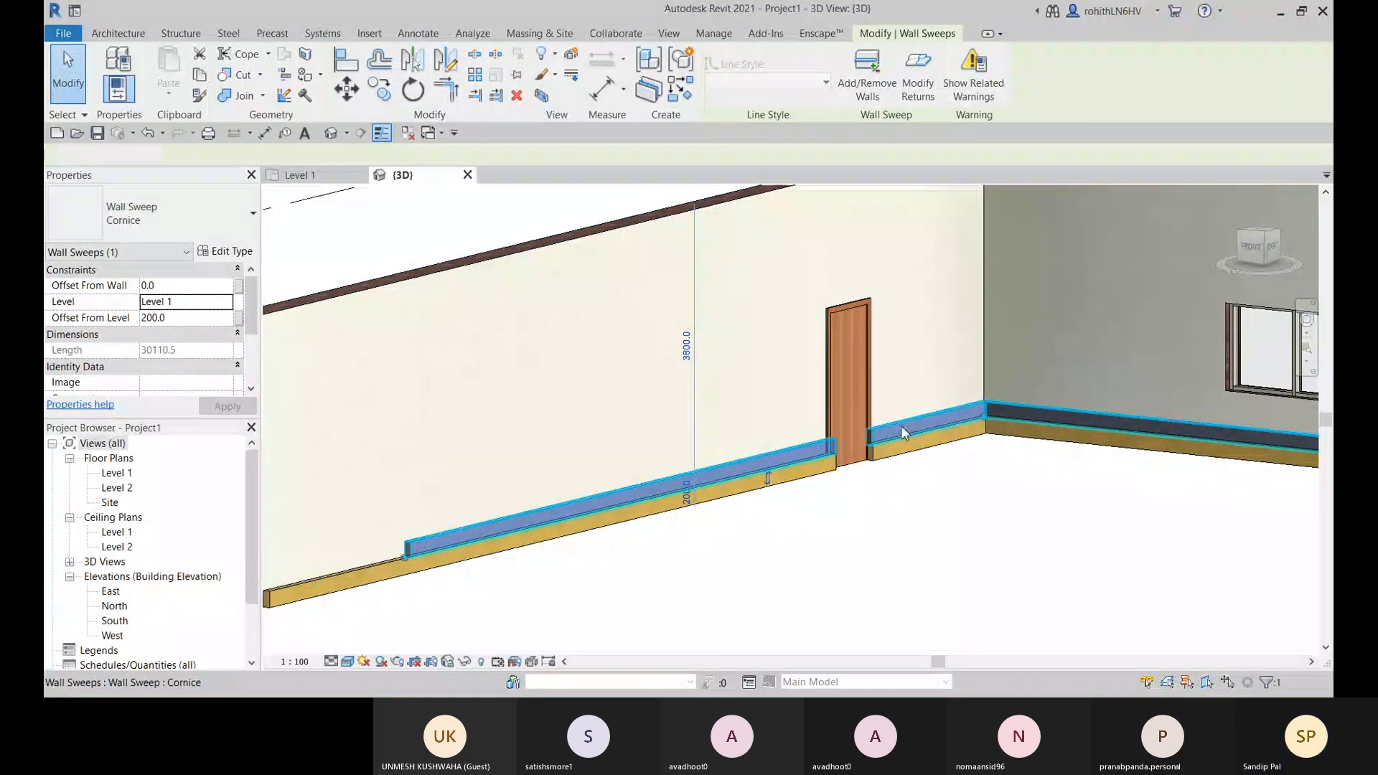
key("Escape")
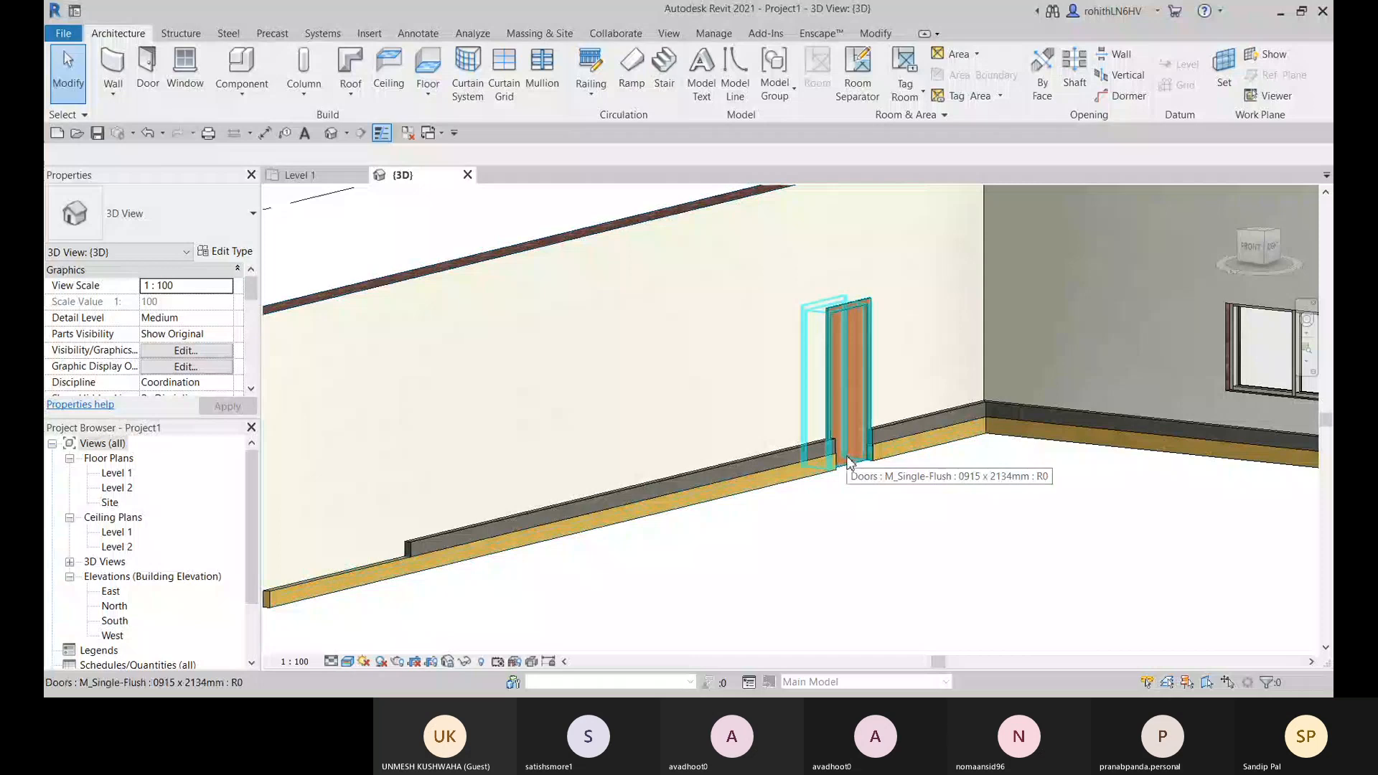
Examine how both wall sweeps are cut around the door and run below the window on the two walls
left_click(871, 449)
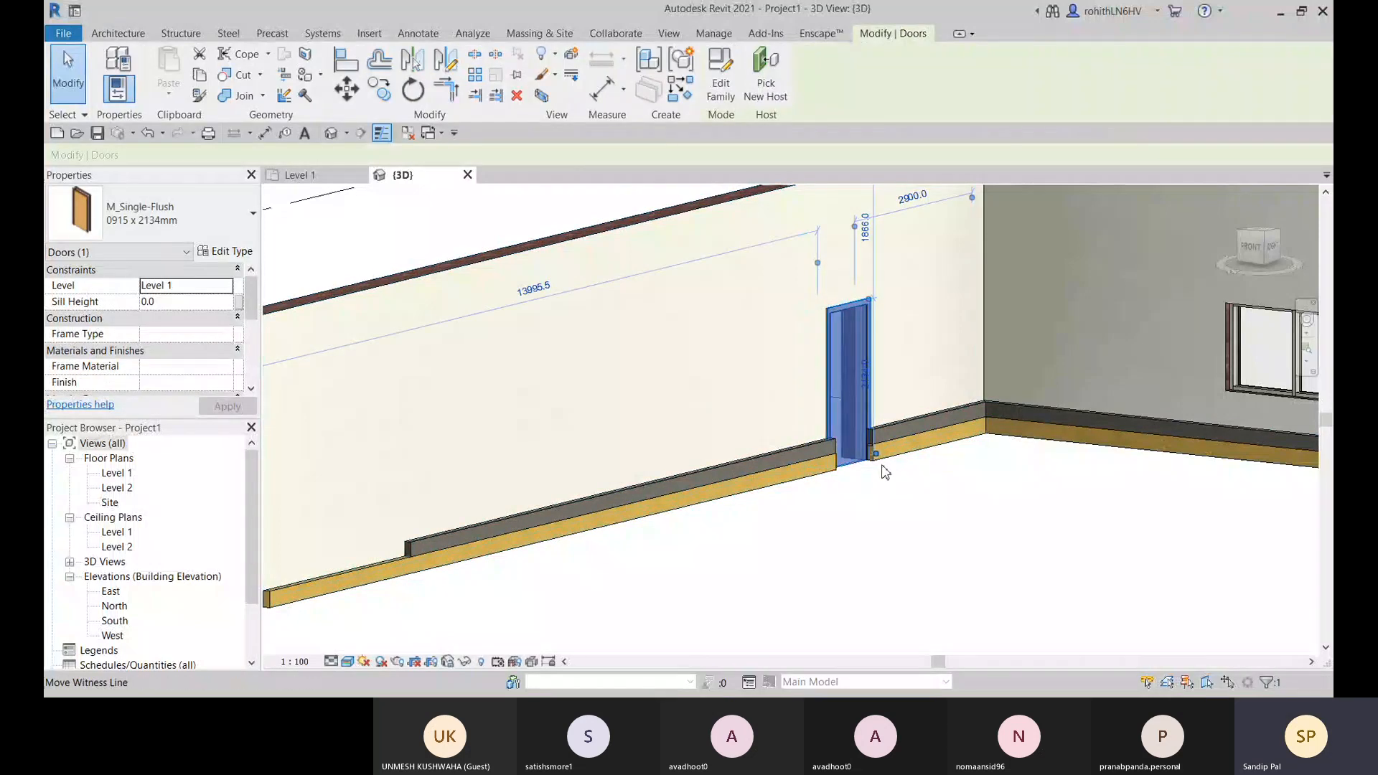
scroll(877, 456, "up", 2)
scroll(876, 456, "up", 3)
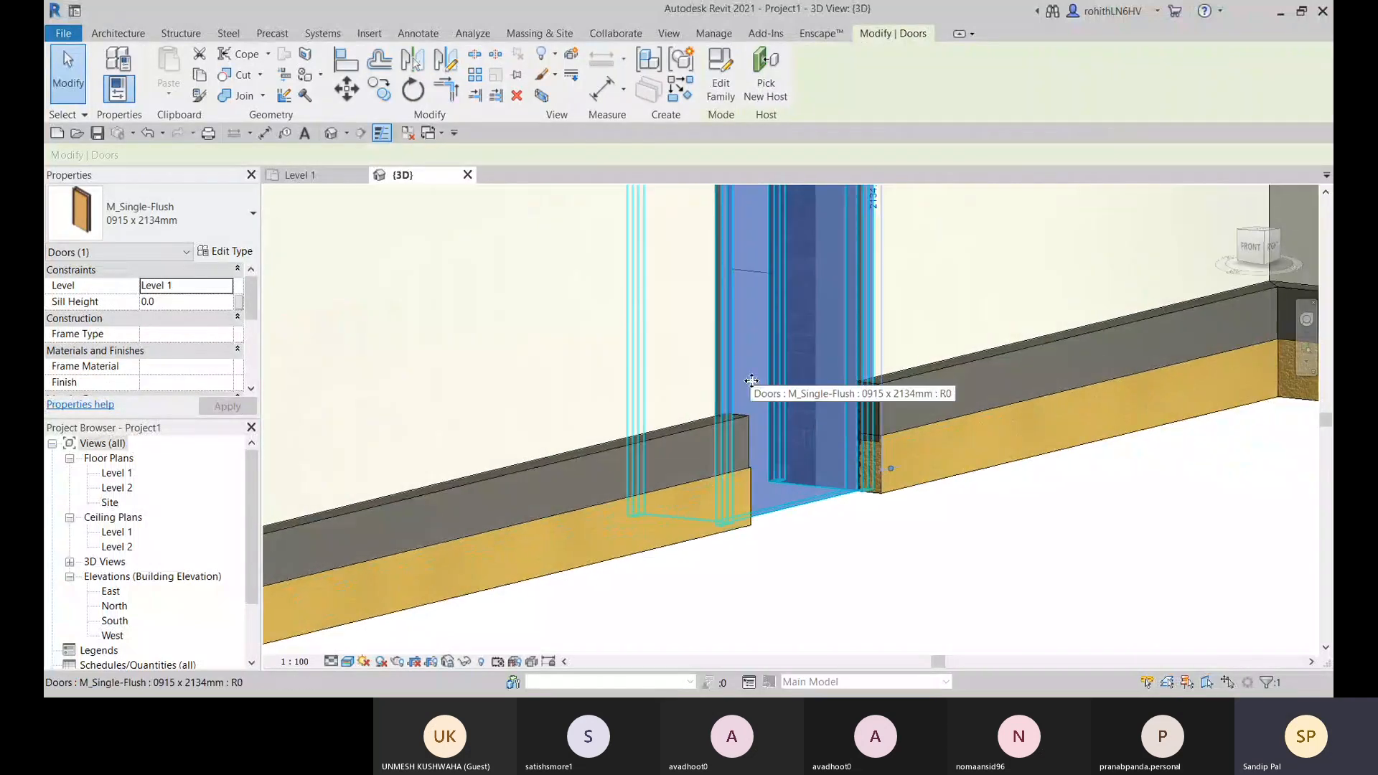
left_click(877, 518)
scroll(907, 542, "down", 5)
scroll(929, 553, "down", 2)
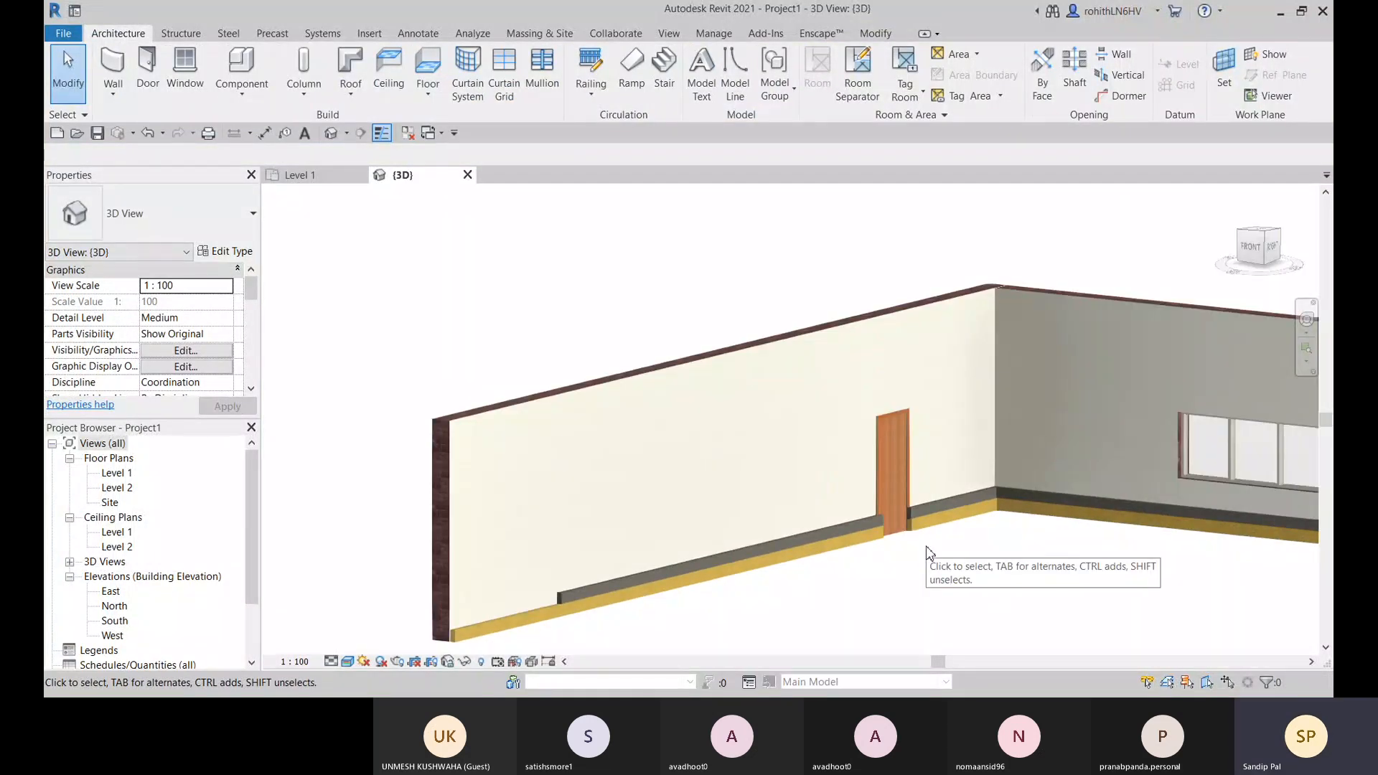
scroll(909, 506, "up", 2)
scroll(852, 399, "up", 3)
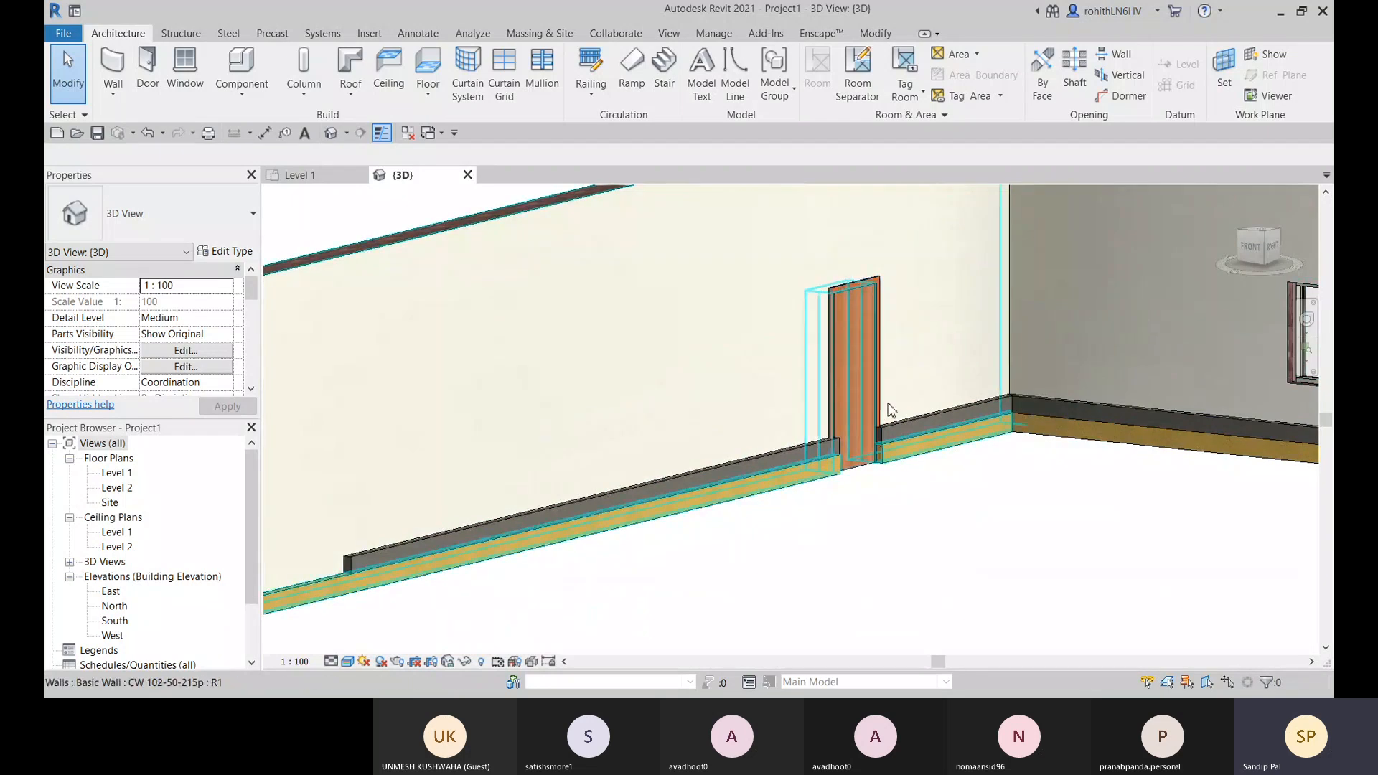
scroll(890, 409, "down", 3)
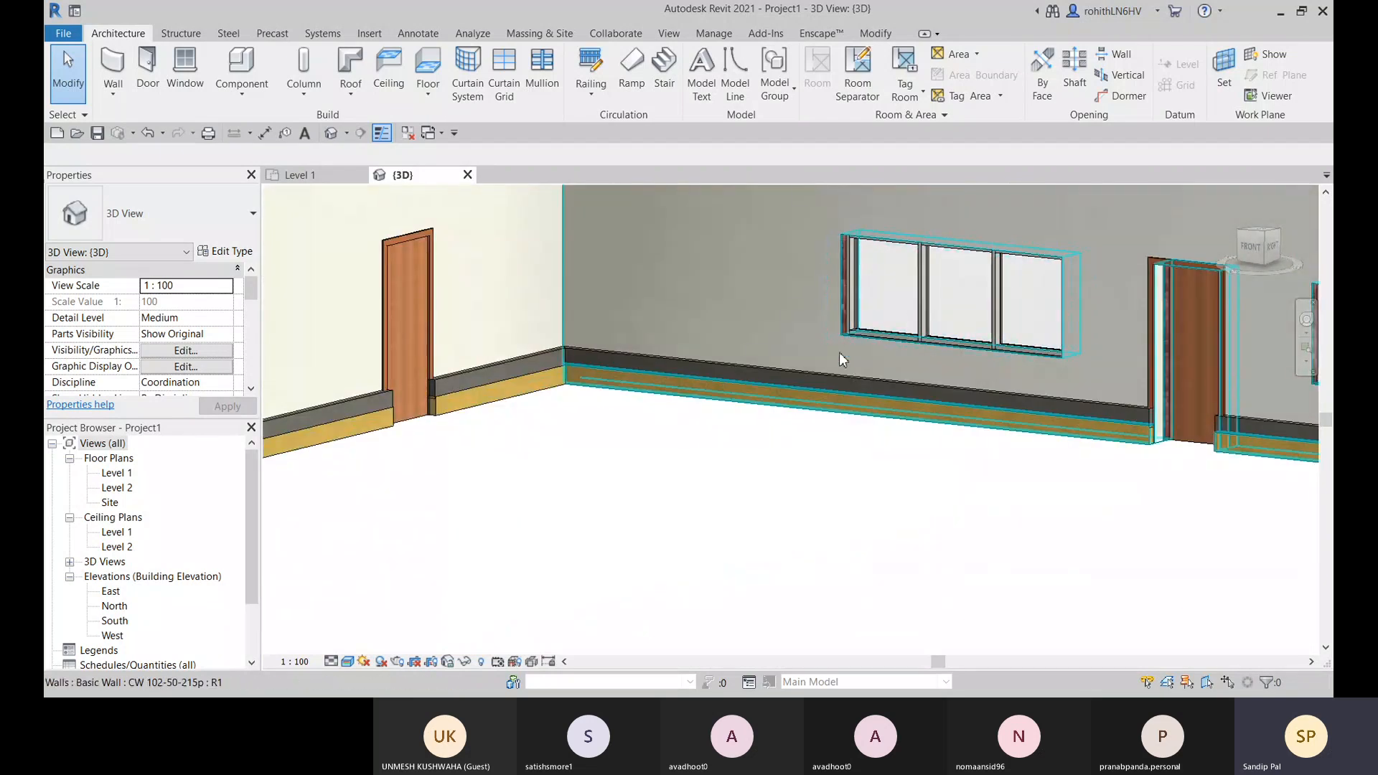
scroll(876, 309, "up", 2)
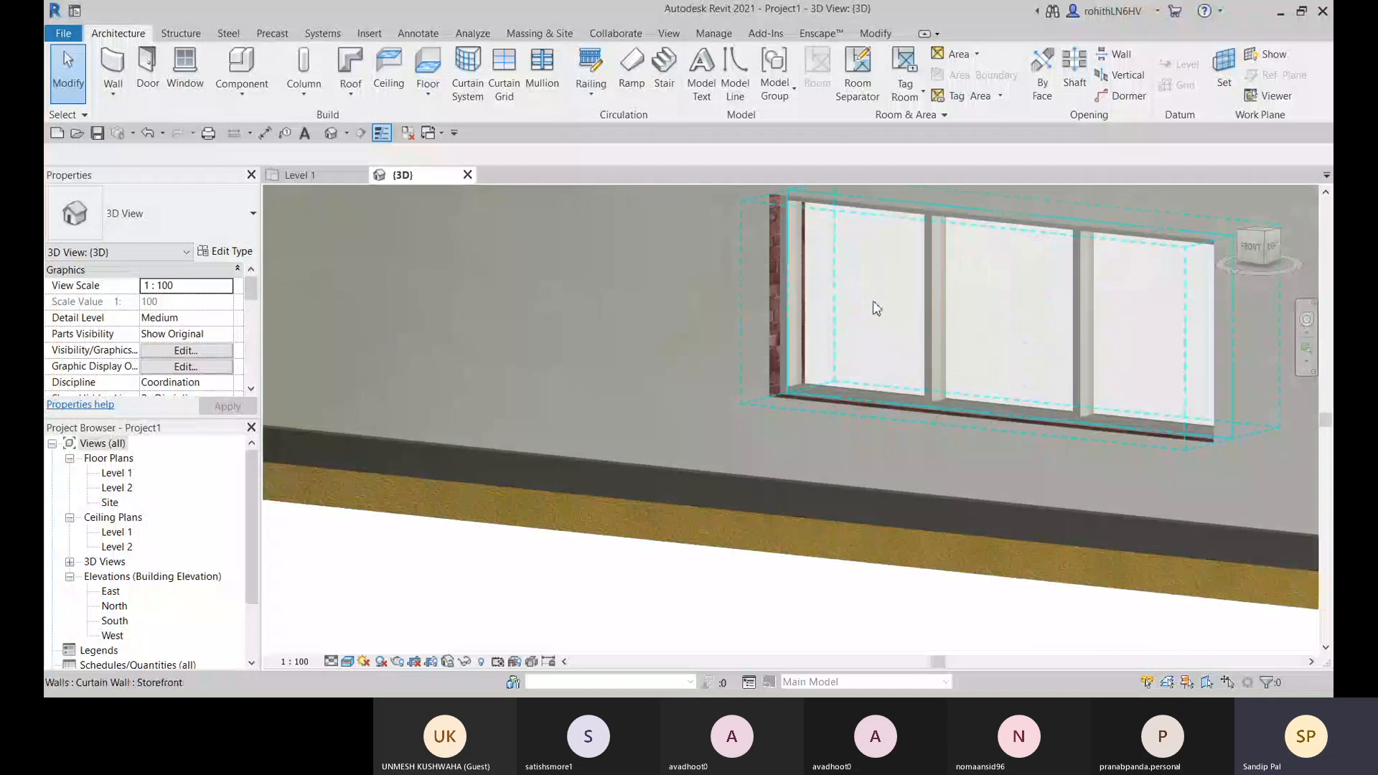
scroll(781, 361, "up", 2)
scroll(704, 501, "down", 5)
middle_click_drag(735, 506, 1152, 412)
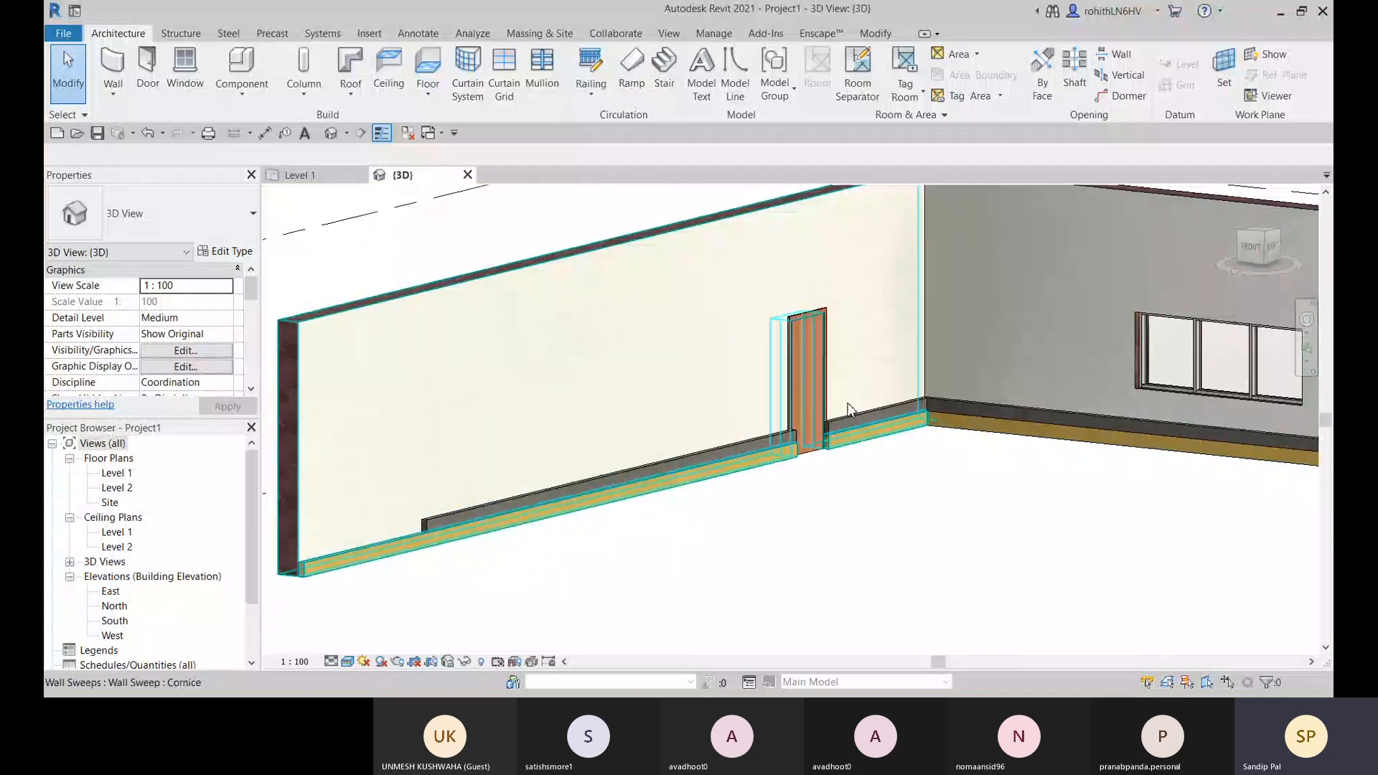
left_click(876, 34)
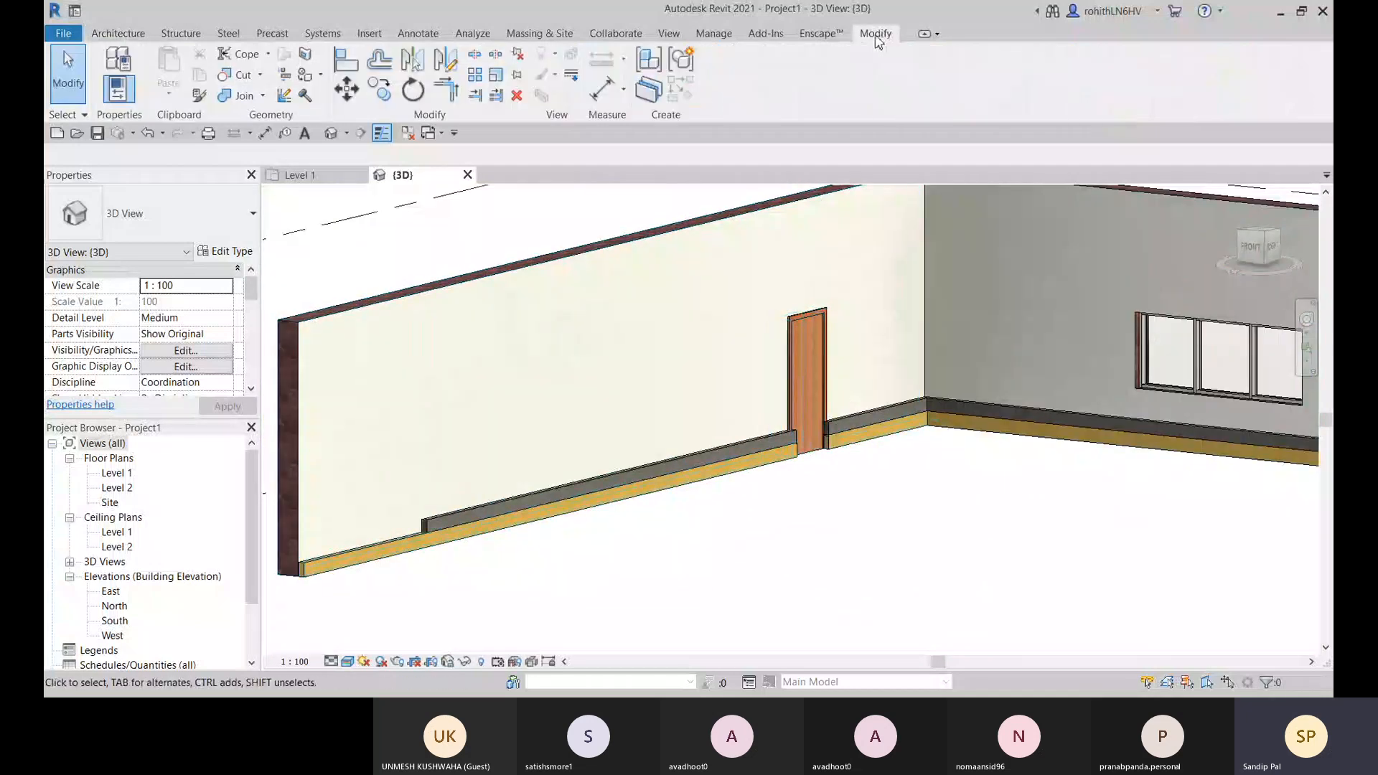
left_click(243, 76)
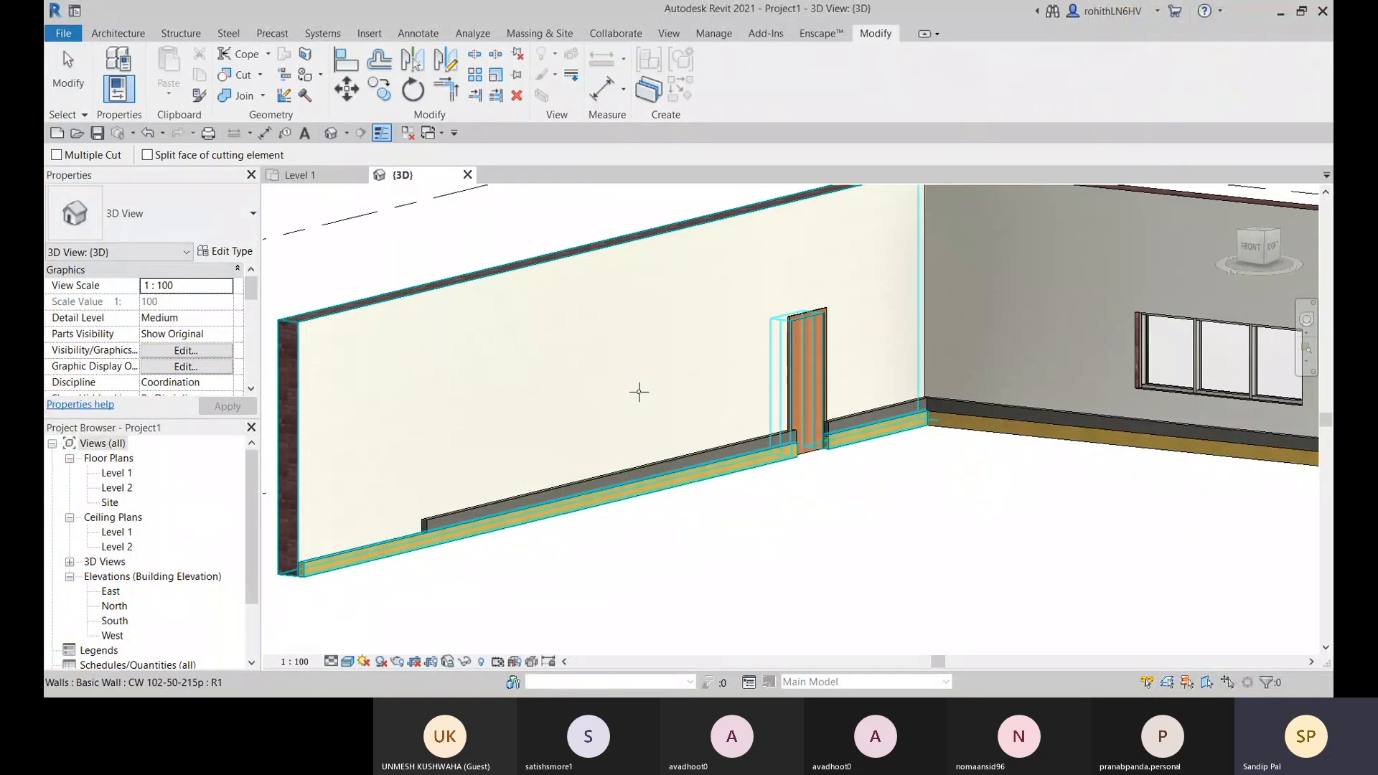
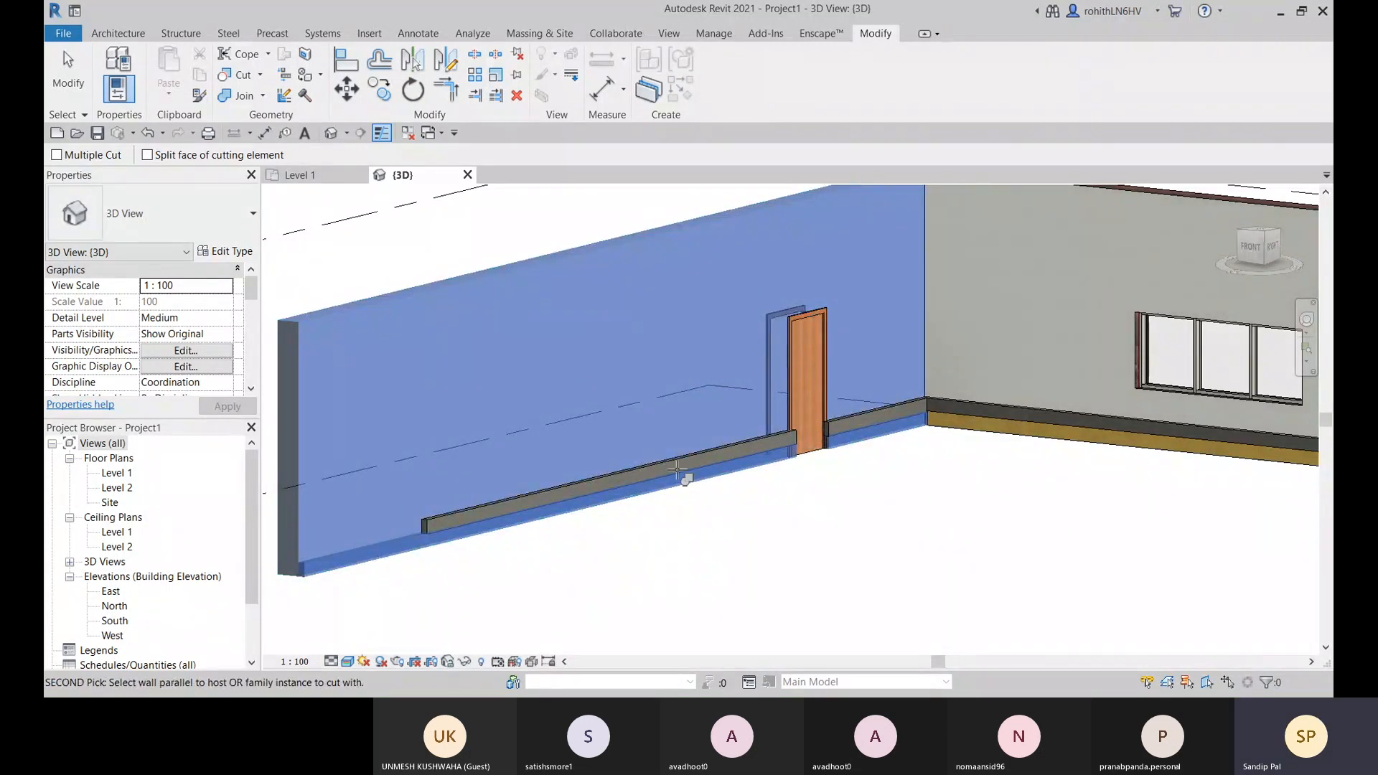
key("Escape")
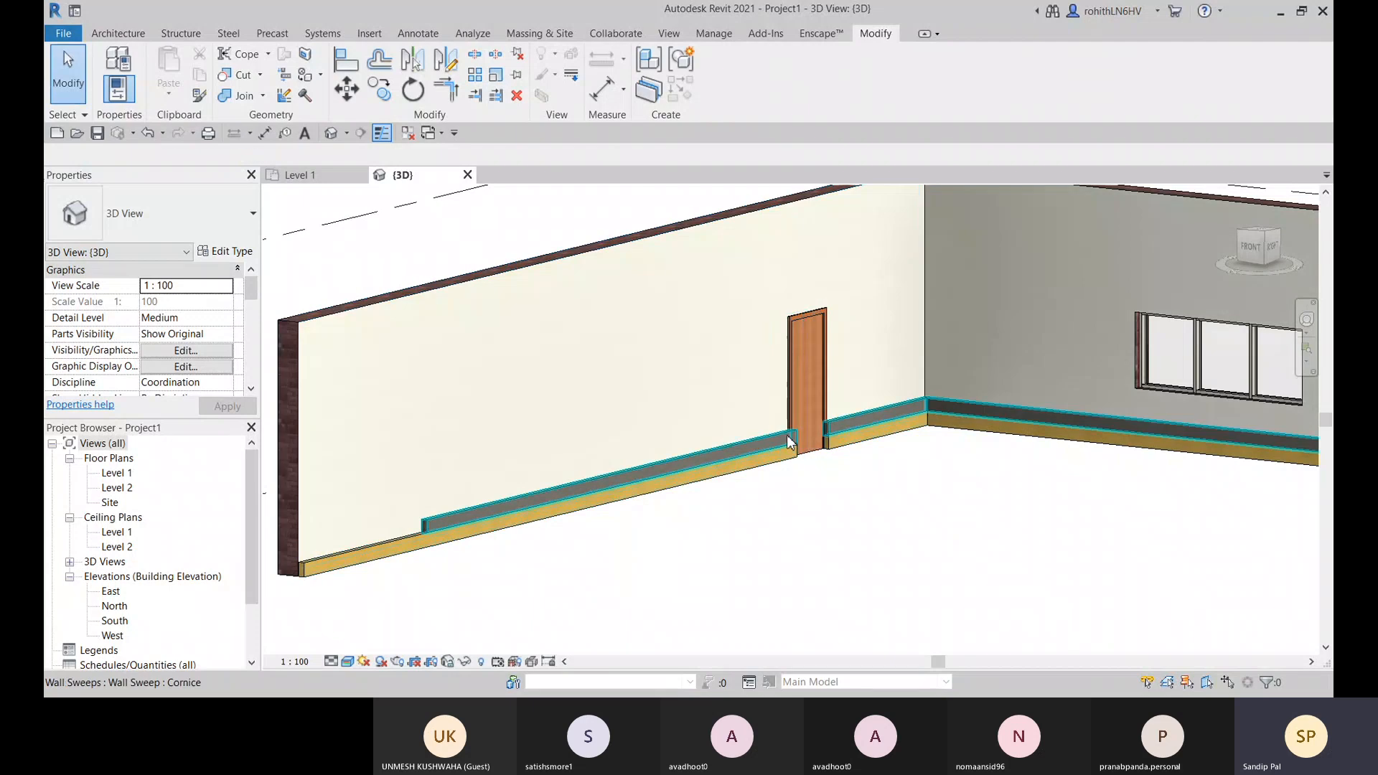
left_click(772, 440)
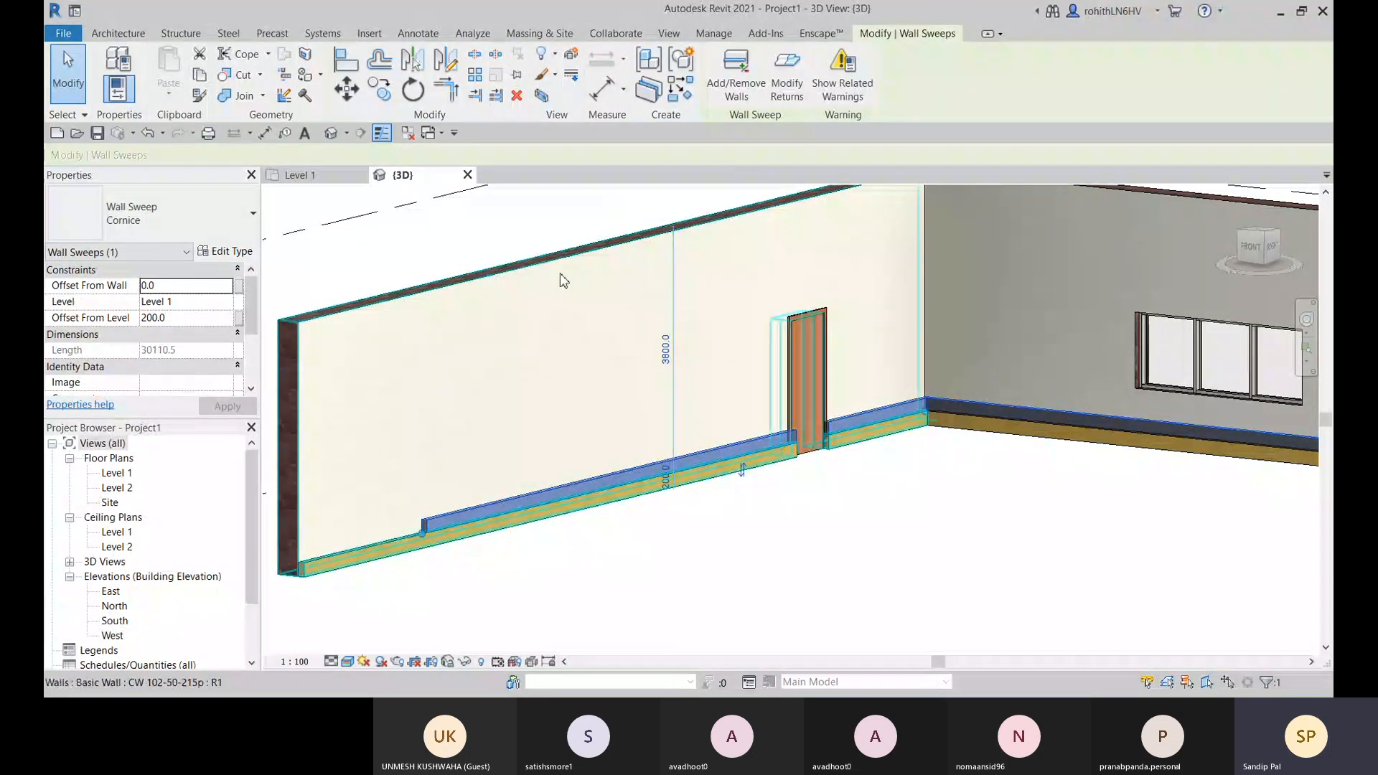
key("Escape")
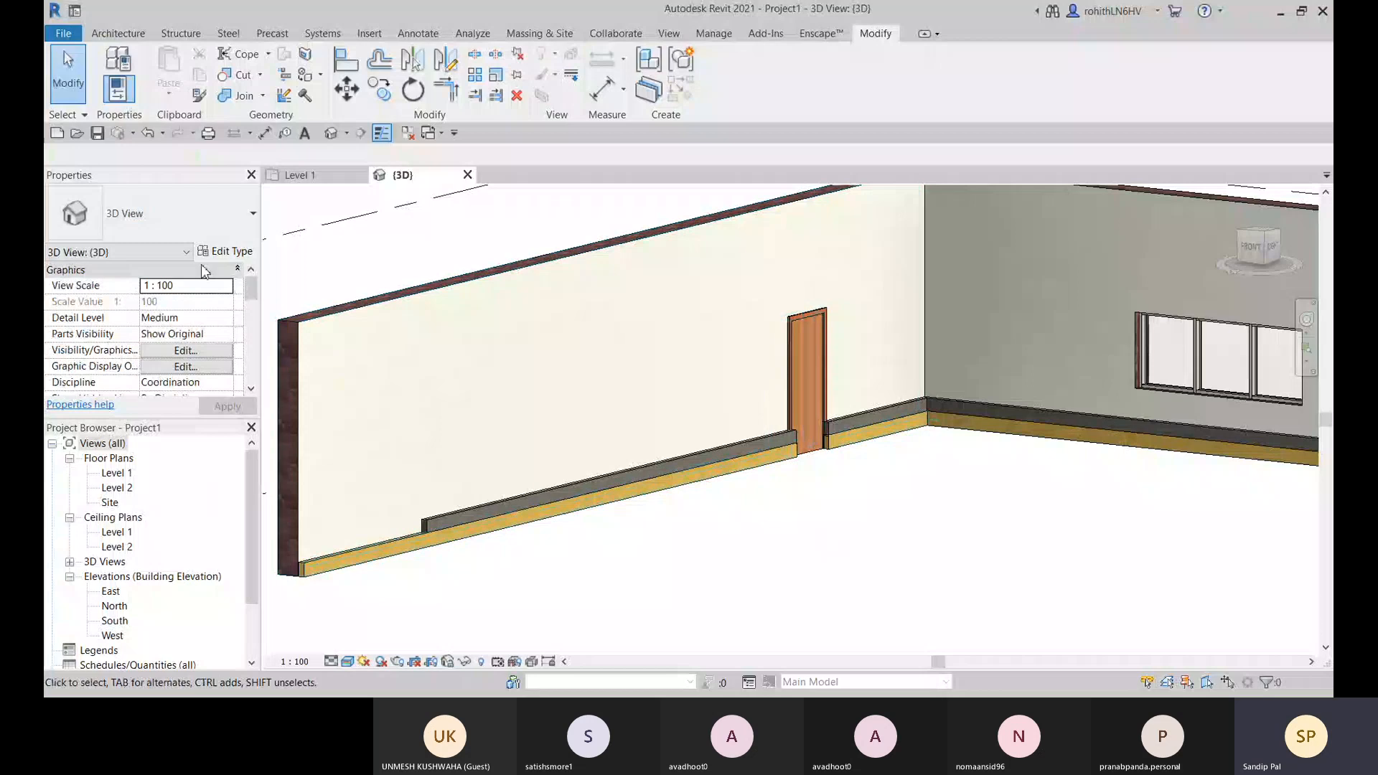
Disable Cuts Wall and Cut by Inserts in the Cornice sweep's type properties and apply the change
left_click(770, 437)
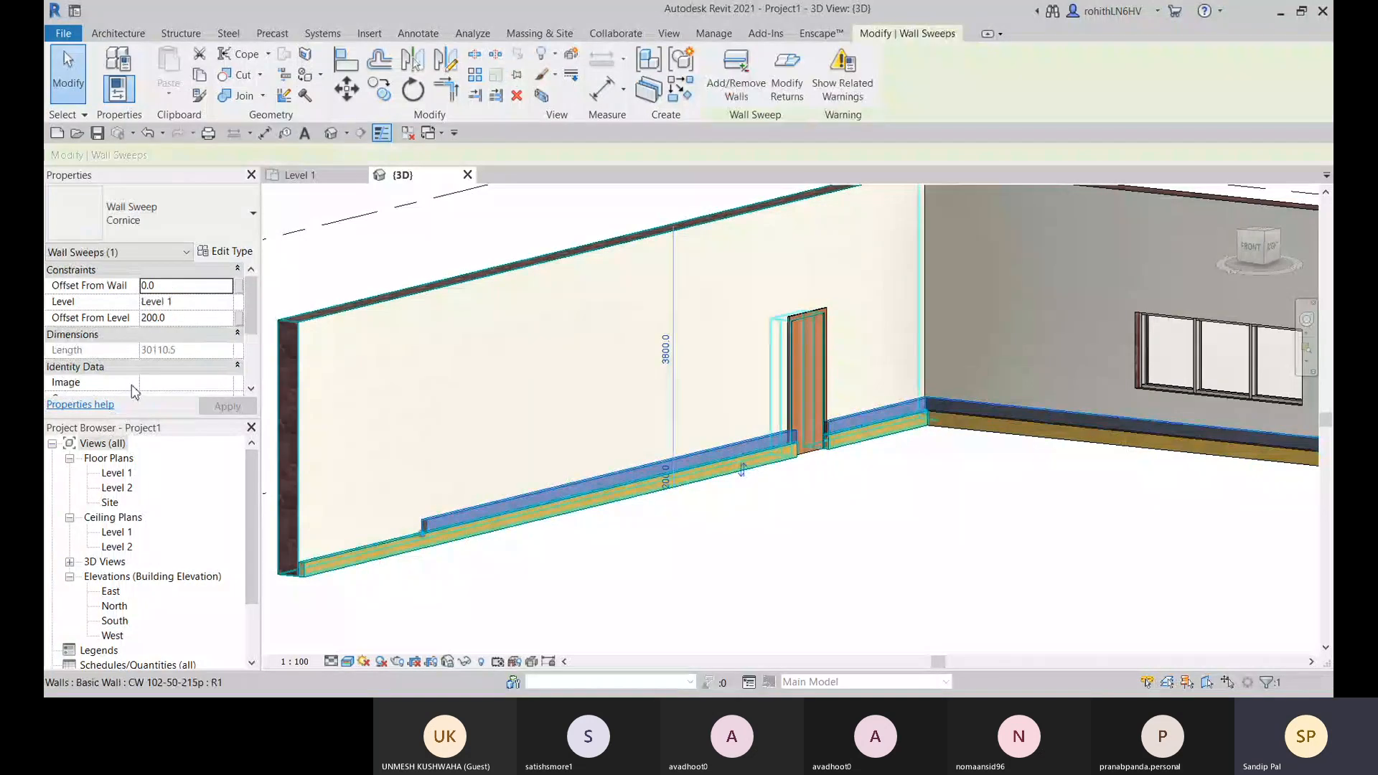
left_click(216, 252)
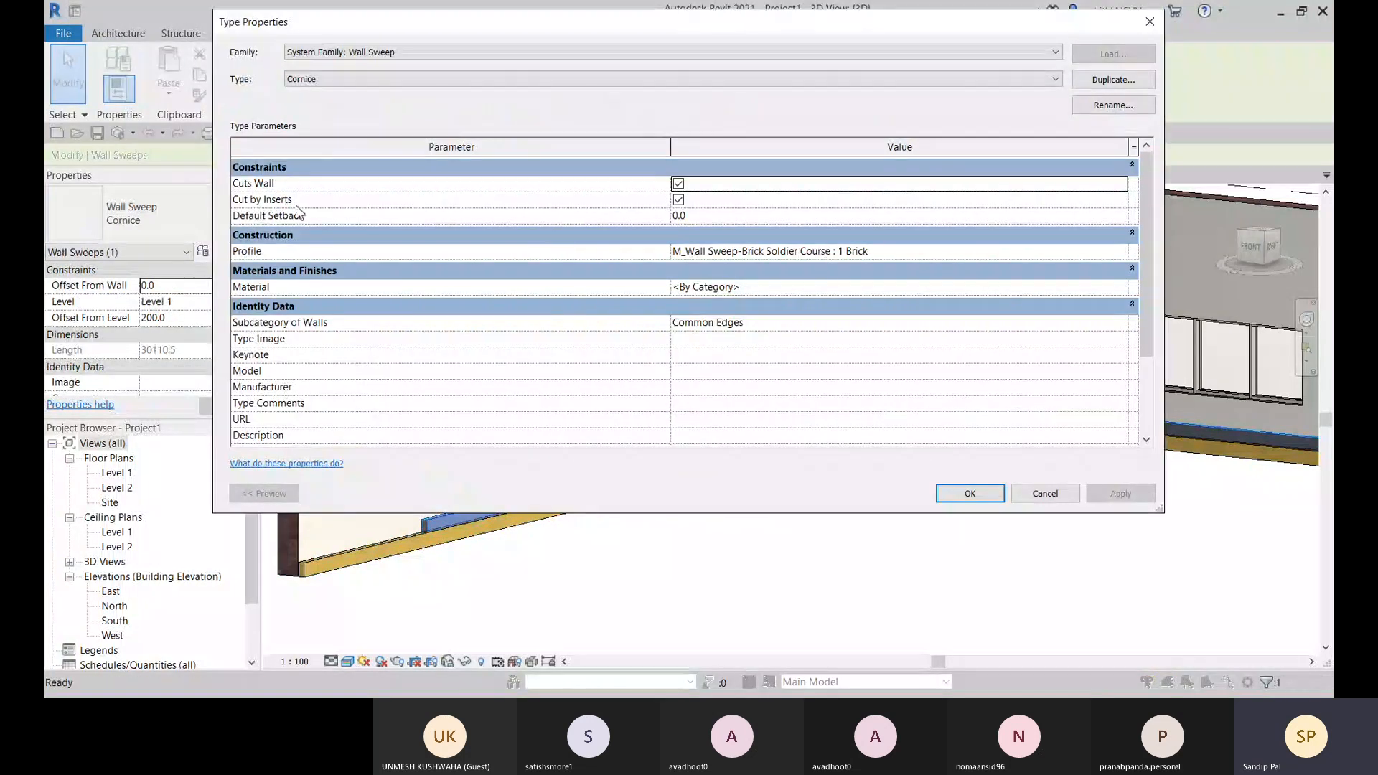
left_click(679, 200)
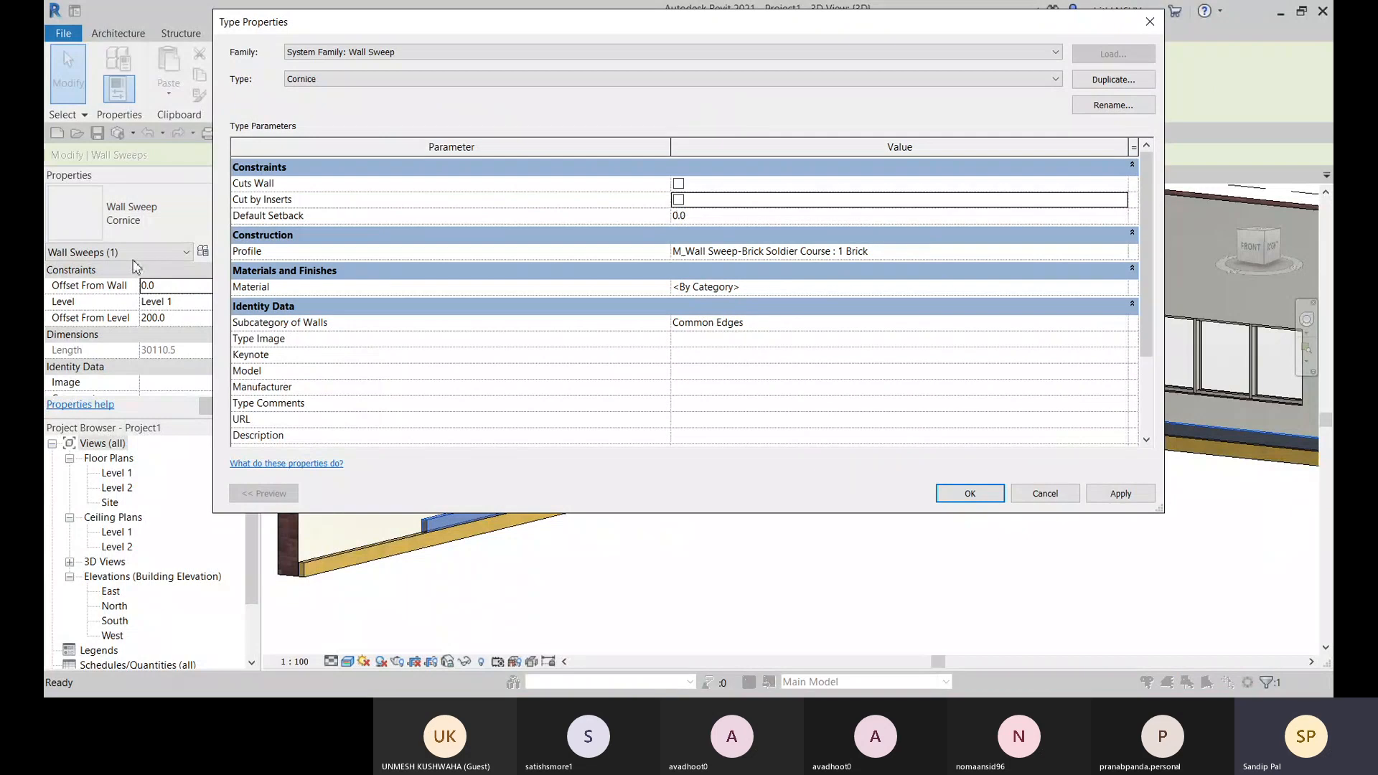
left_click(1109, 495)
left_click(970, 494)
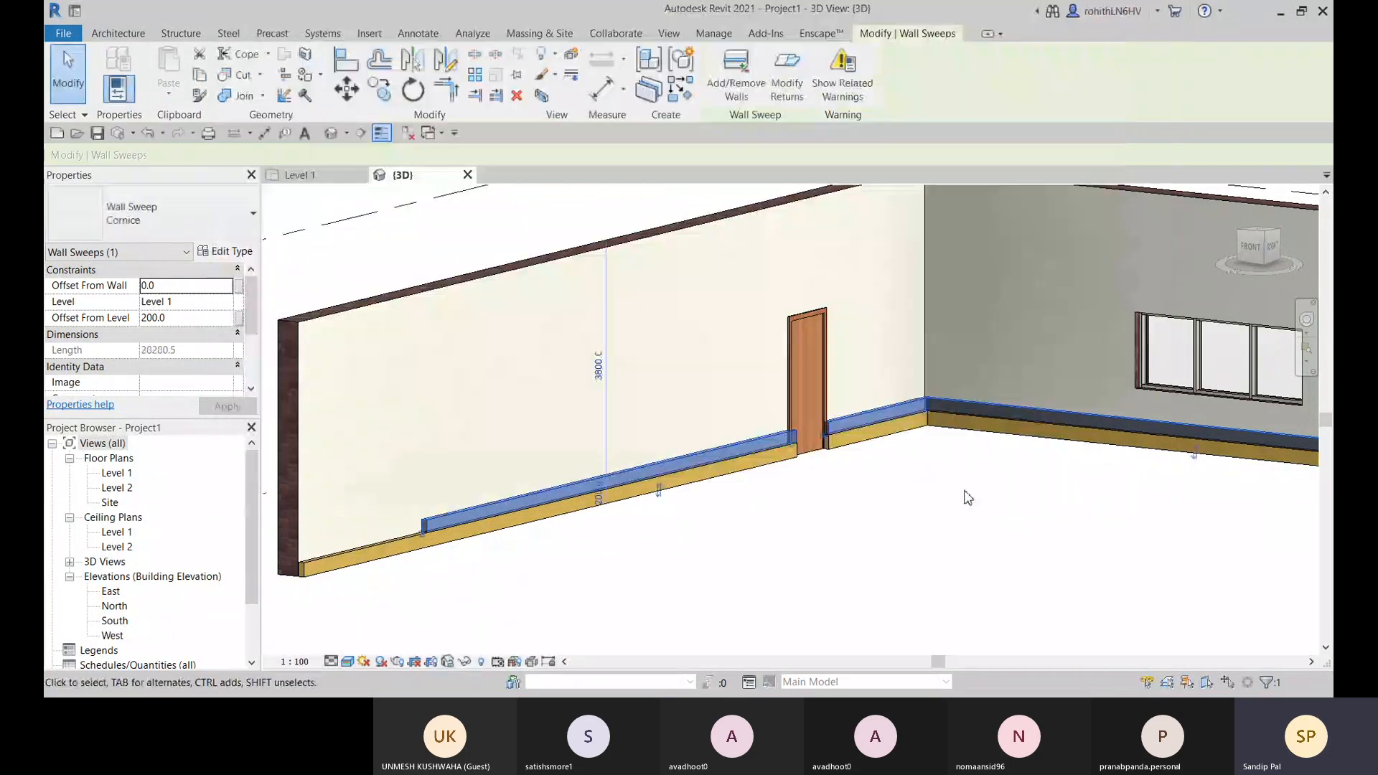
Pull both Cornice sweep ends beside the door back toward the cream wall's free edge, to a total length of about 28695 mm
left_click_drag(825, 436, 487, 512)
scroll(778, 448, "up", 3)
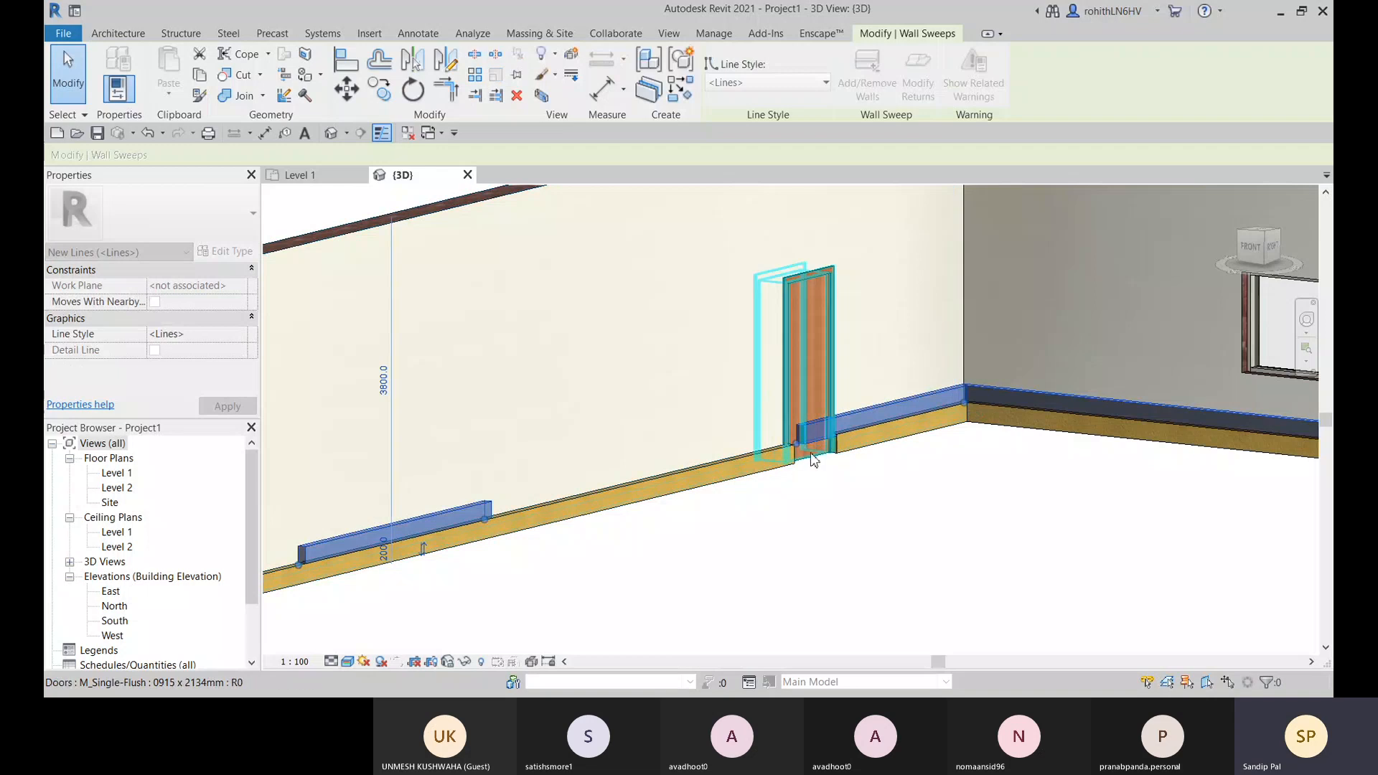
left_click_drag(797, 445, 527, 529)
middle_click_drag(528, 529, 794, 461)
scroll(661, 492, "up", 2)
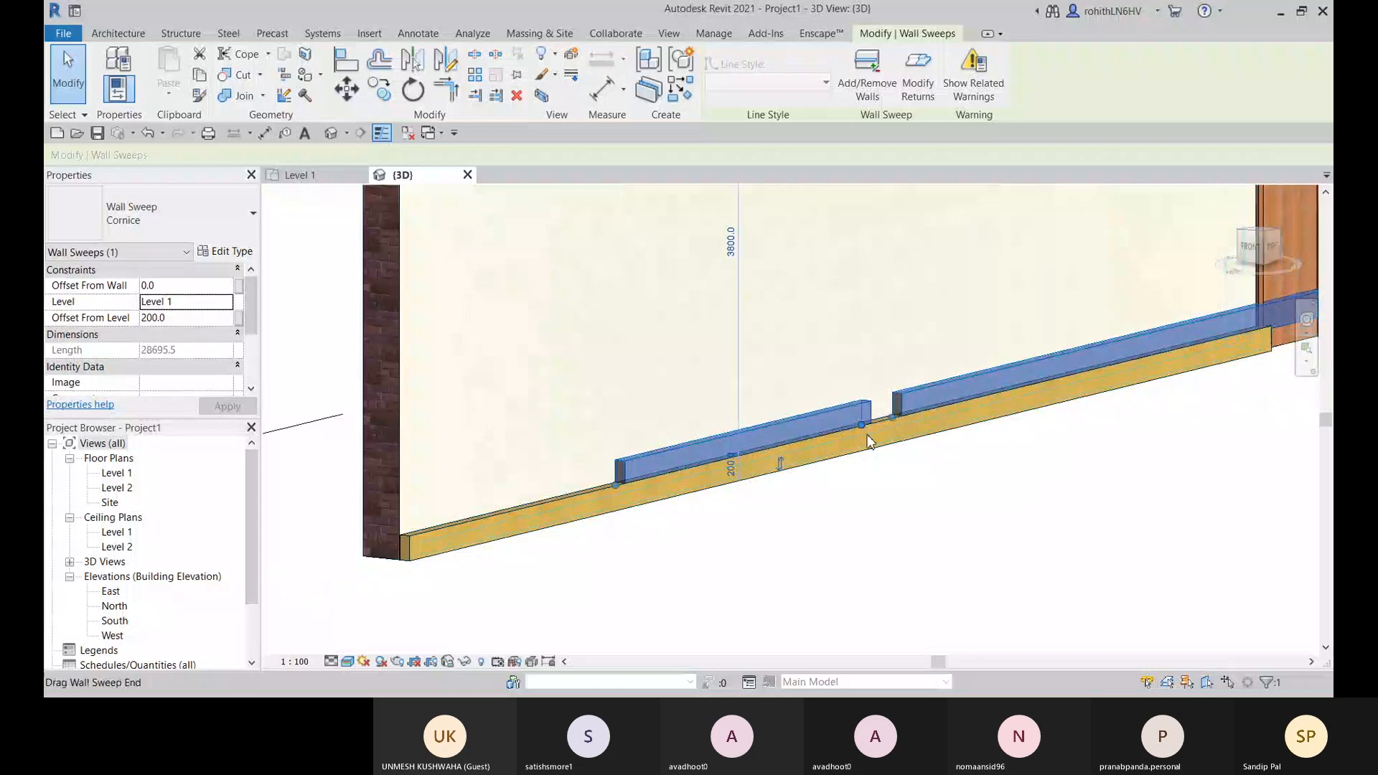
Close the gap between the two Cornice segments on the cream wall, to a total length of about 29195 mm
key("l")
key("w")
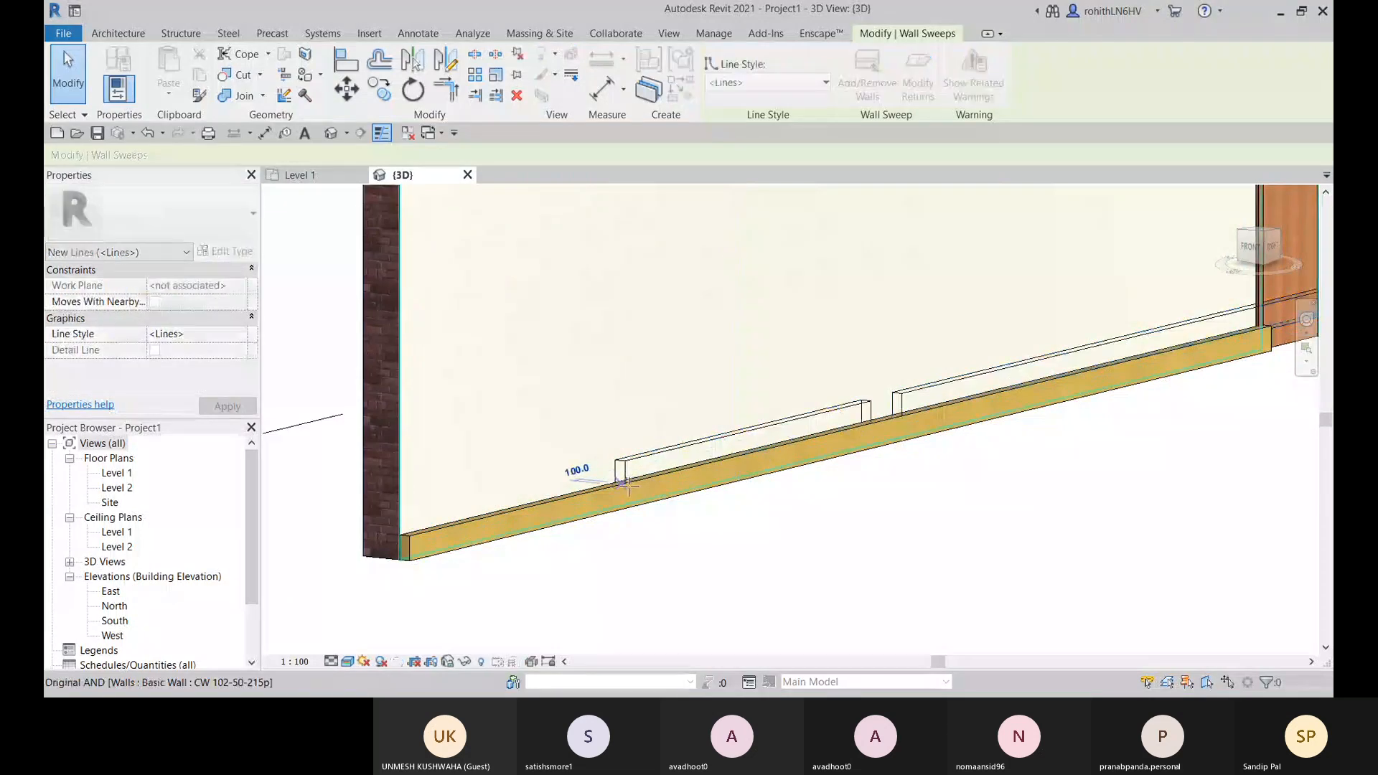
key("Escape")
left_click(920, 407)
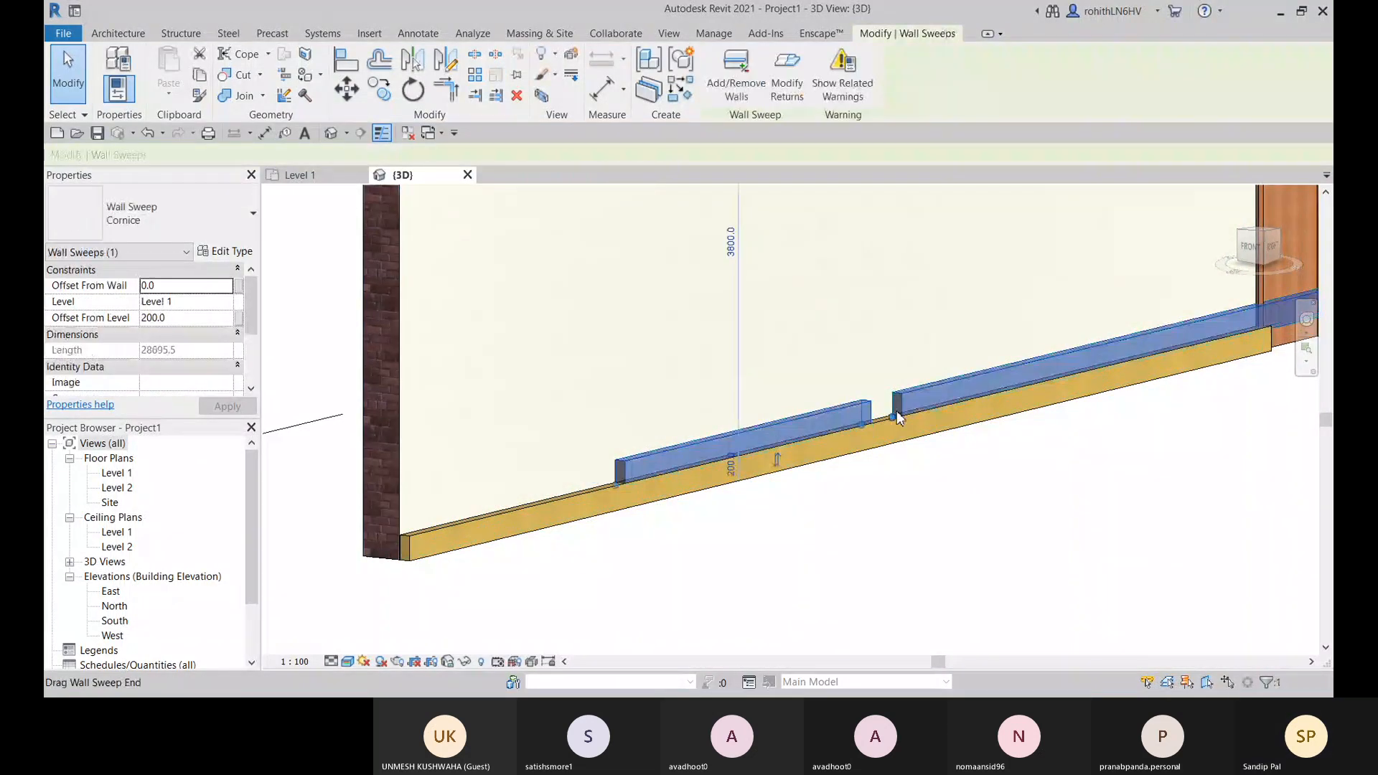
key("l")
key("w")
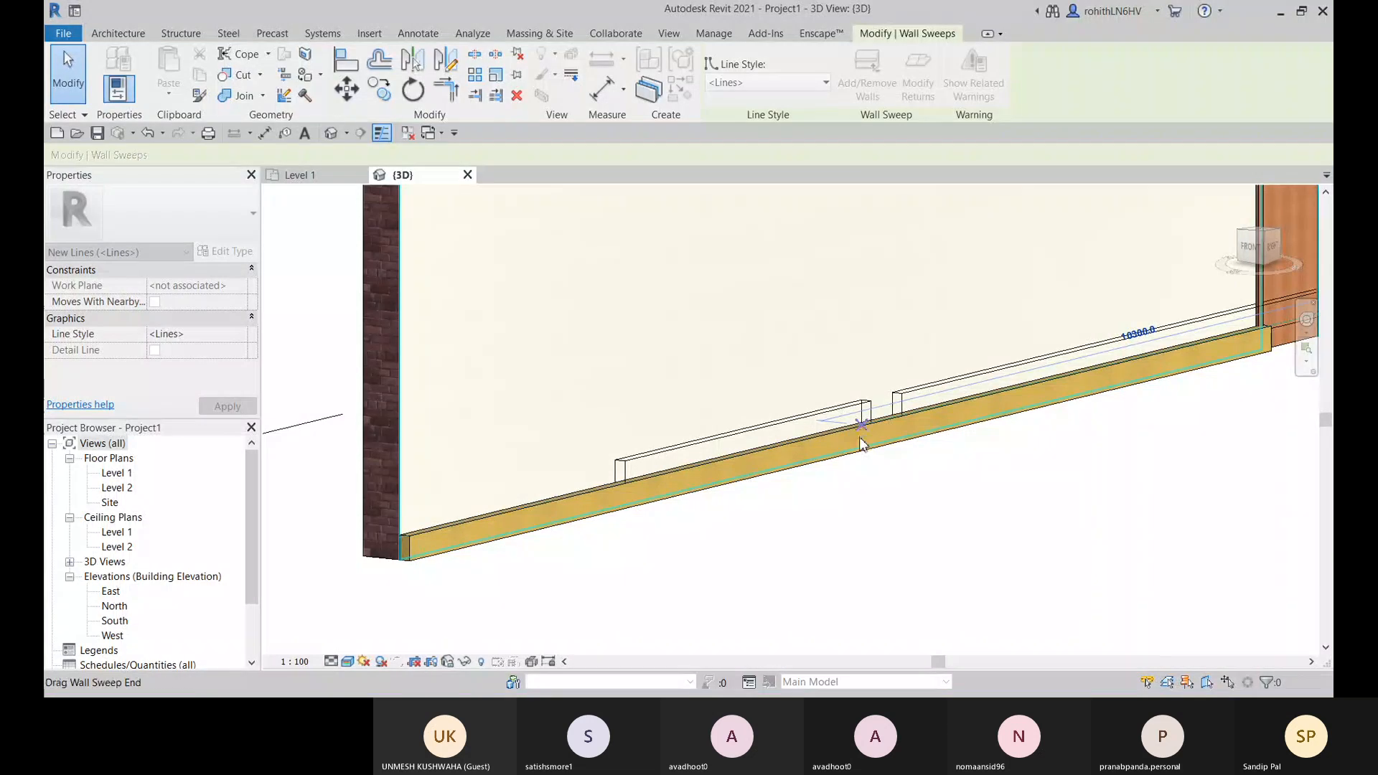
key("Escape")
key("Escape")
scroll(878, 422, "up", 2)
scroll(886, 419, "down", 4)
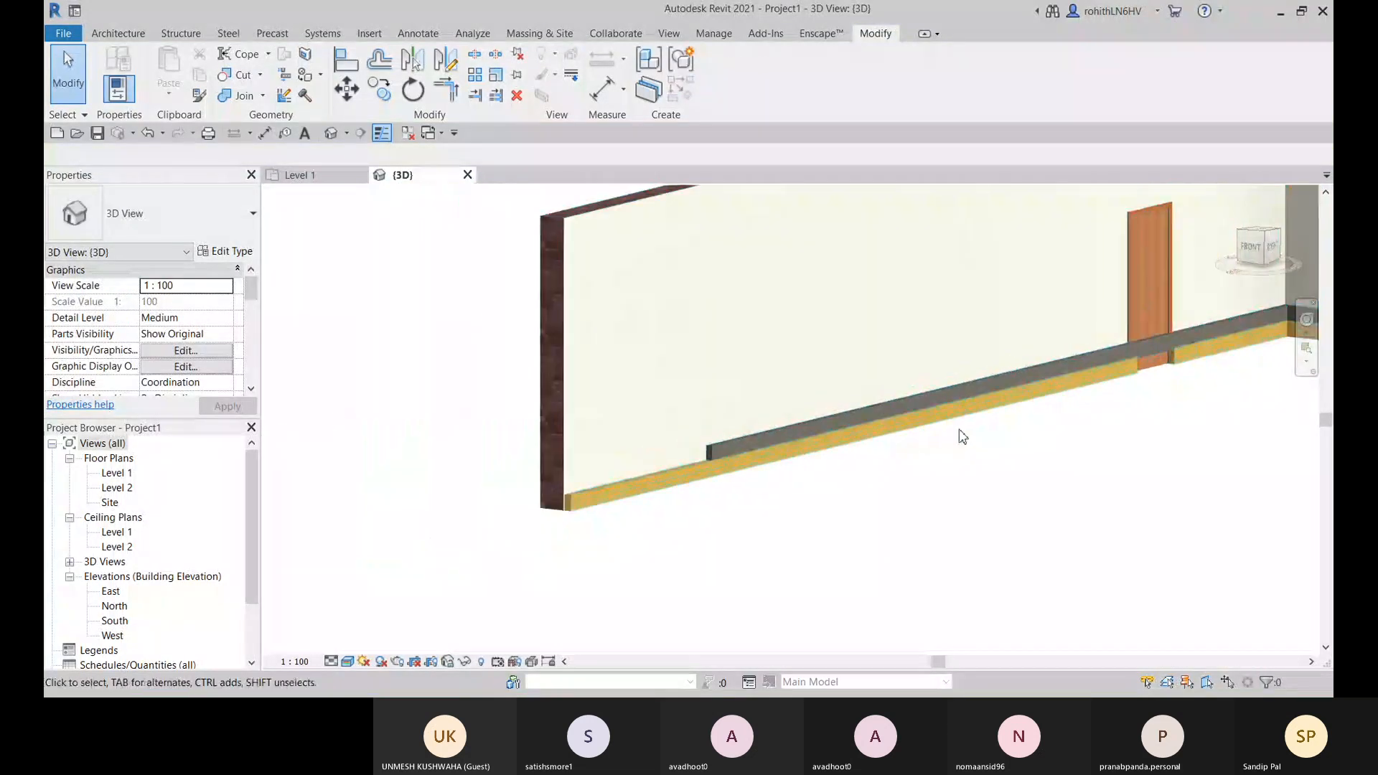
Try Cut Geometry between the cream wall and the Cornice sweep, and between the door and the sweep
middle_click_drag(1224, 379, 847, 422)
scroll(704, 490, "up", 2)
middle_click_drag(608, 492, 678, 460)
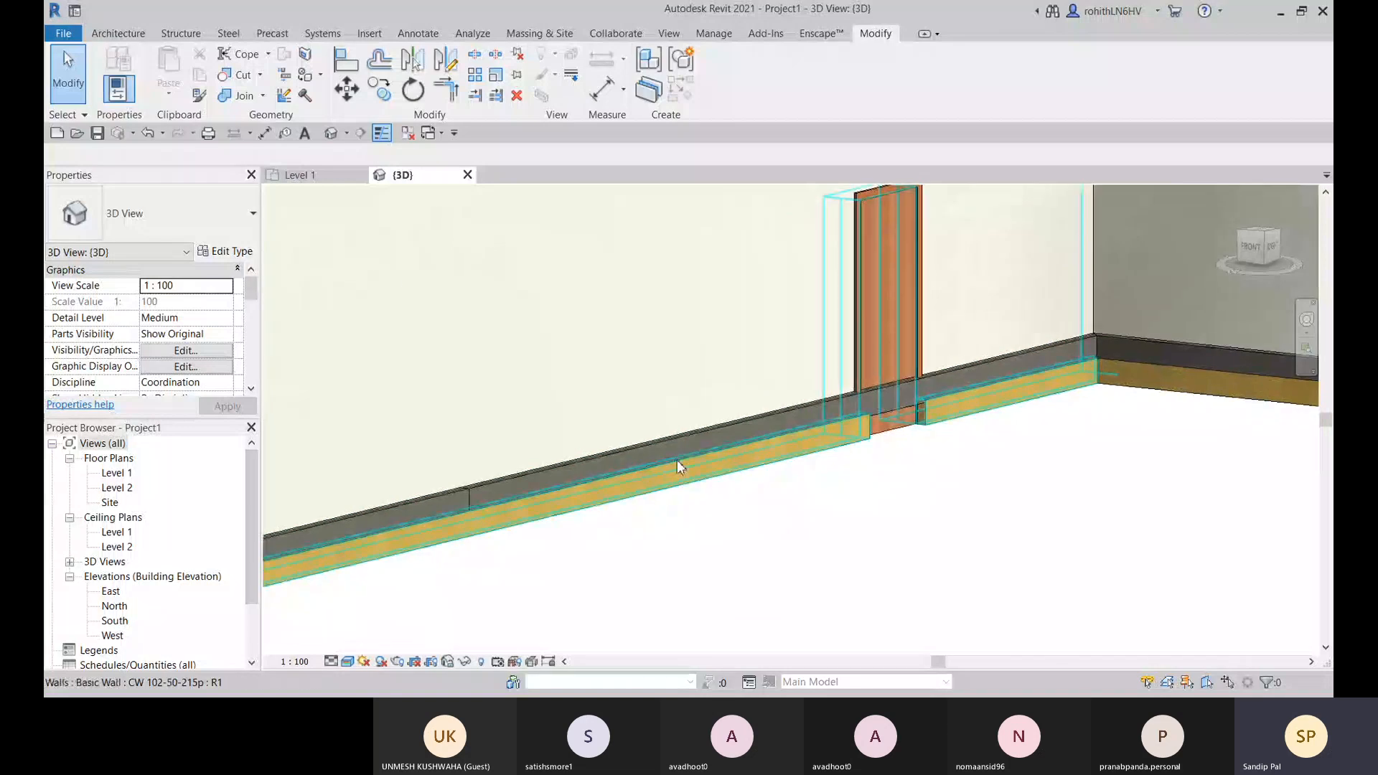
left_click(242, 75)
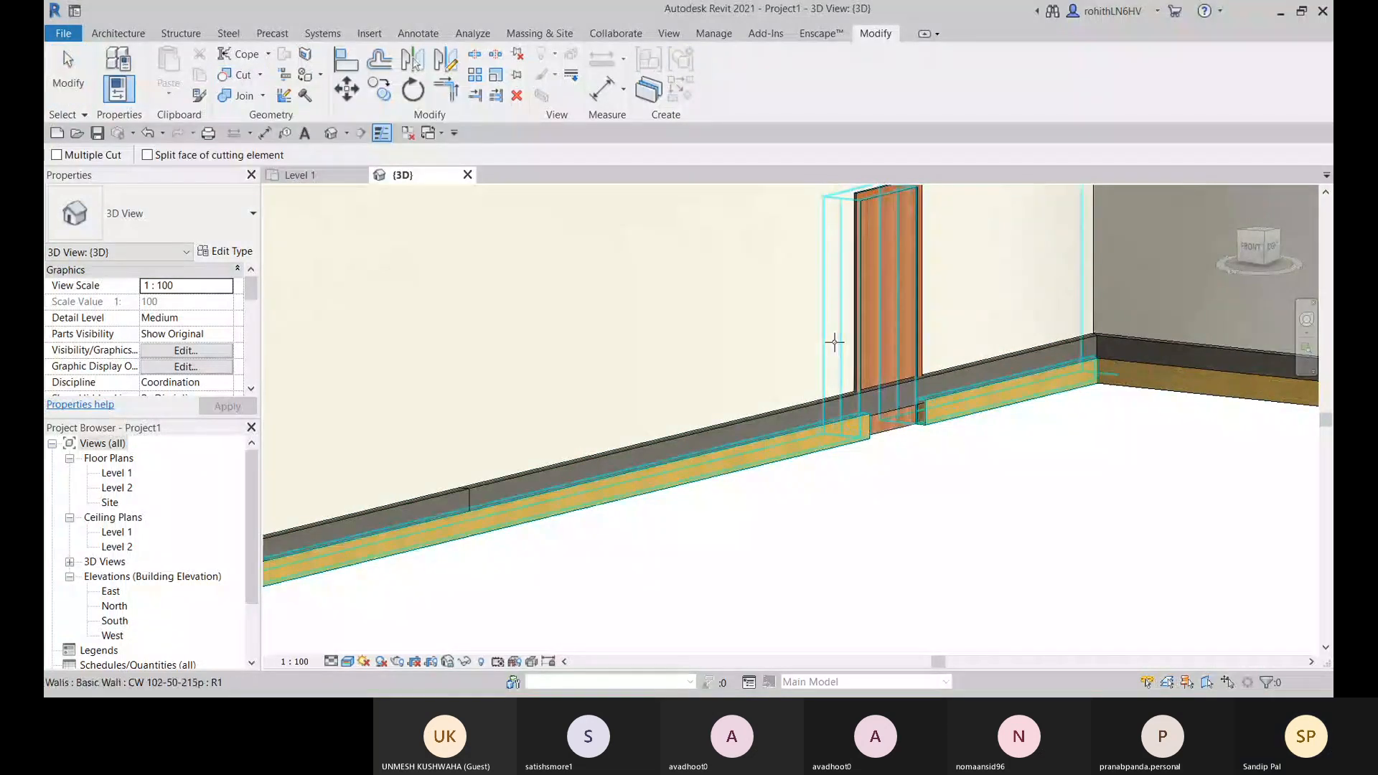
left_click(742, 351)
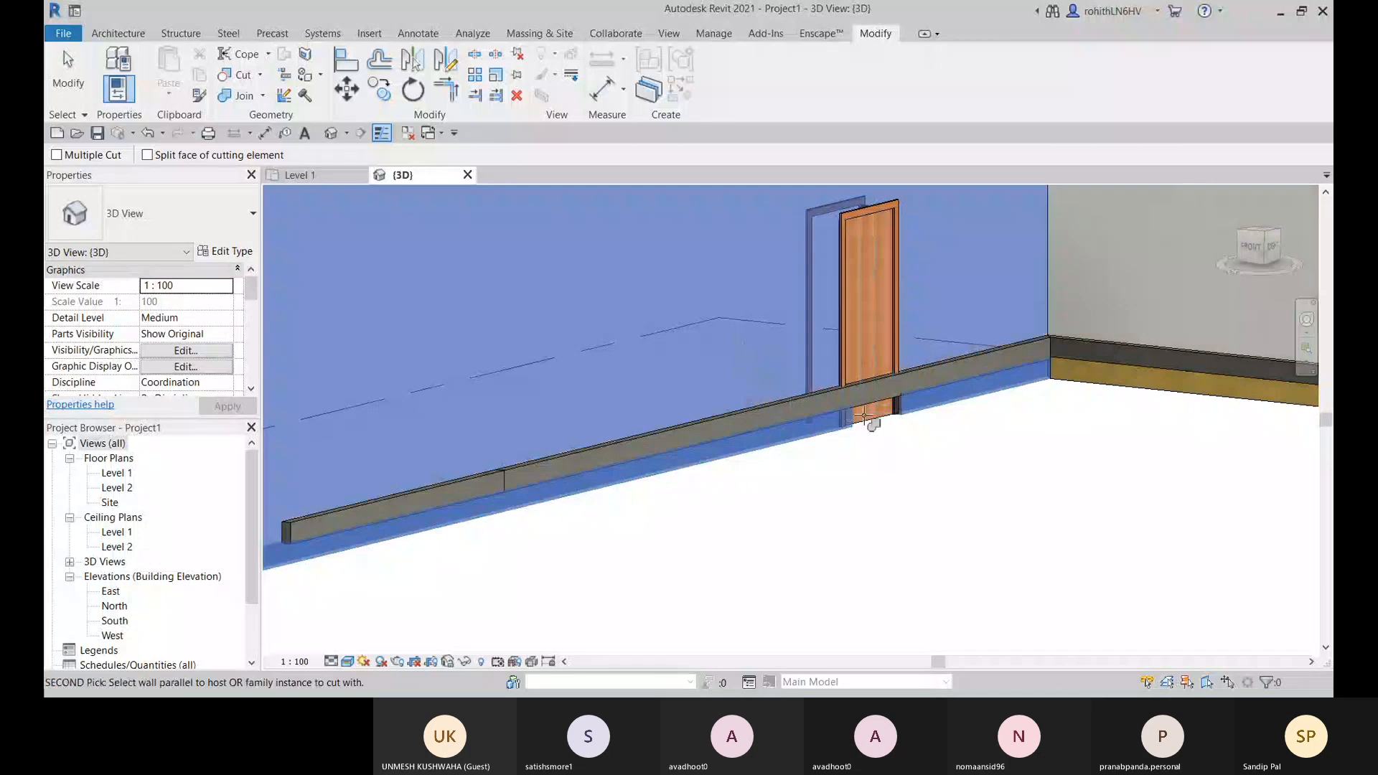
left_click(867, 394)
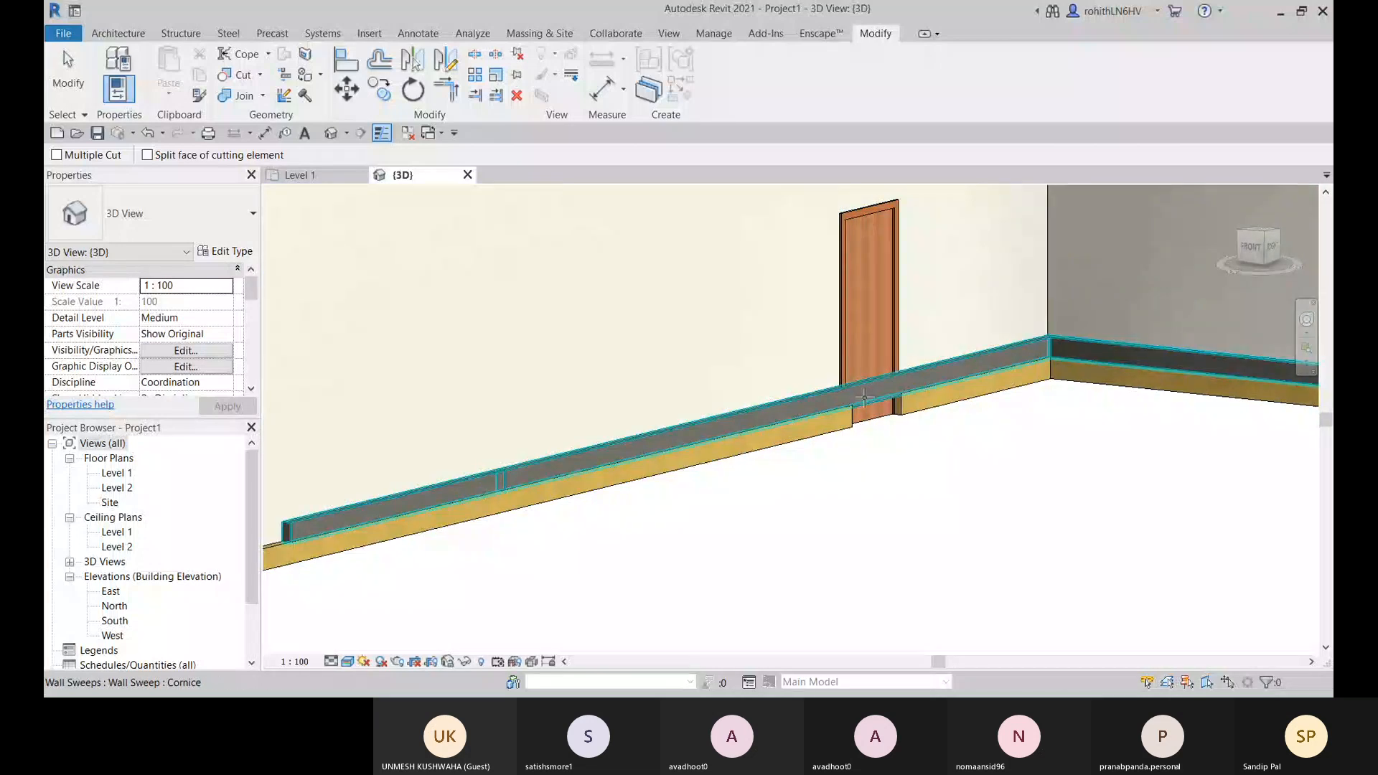
middle_click_drag(864, 398, 826, 448)
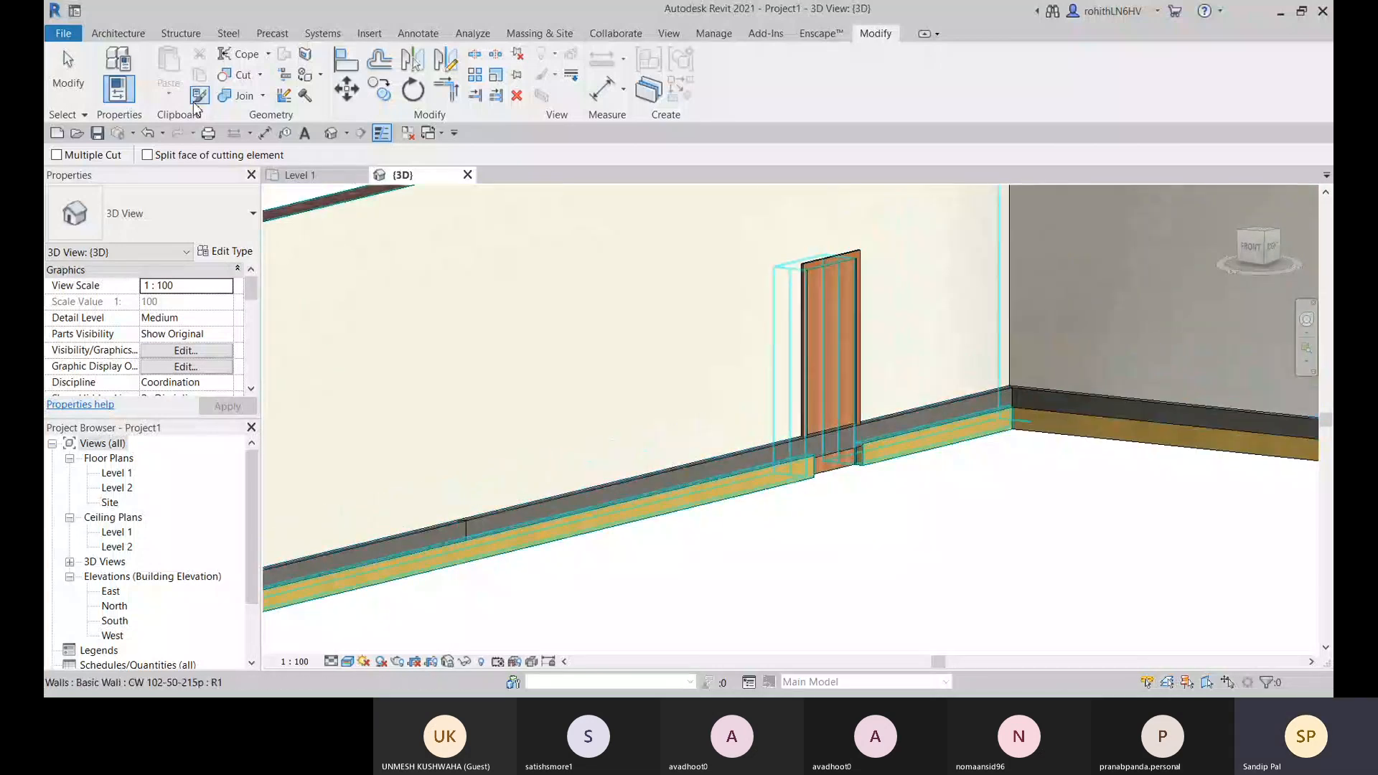
left_click(859, 455)
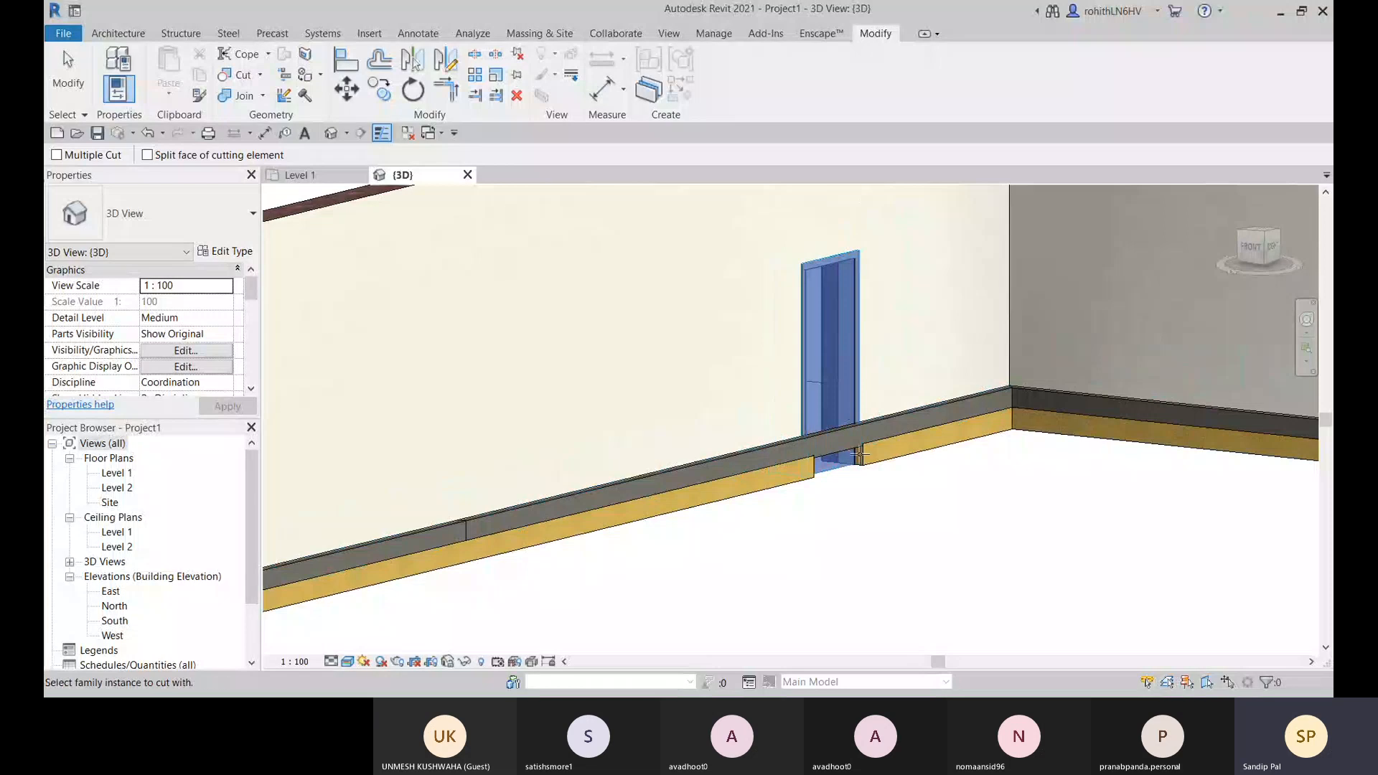
left_click(858, 453)
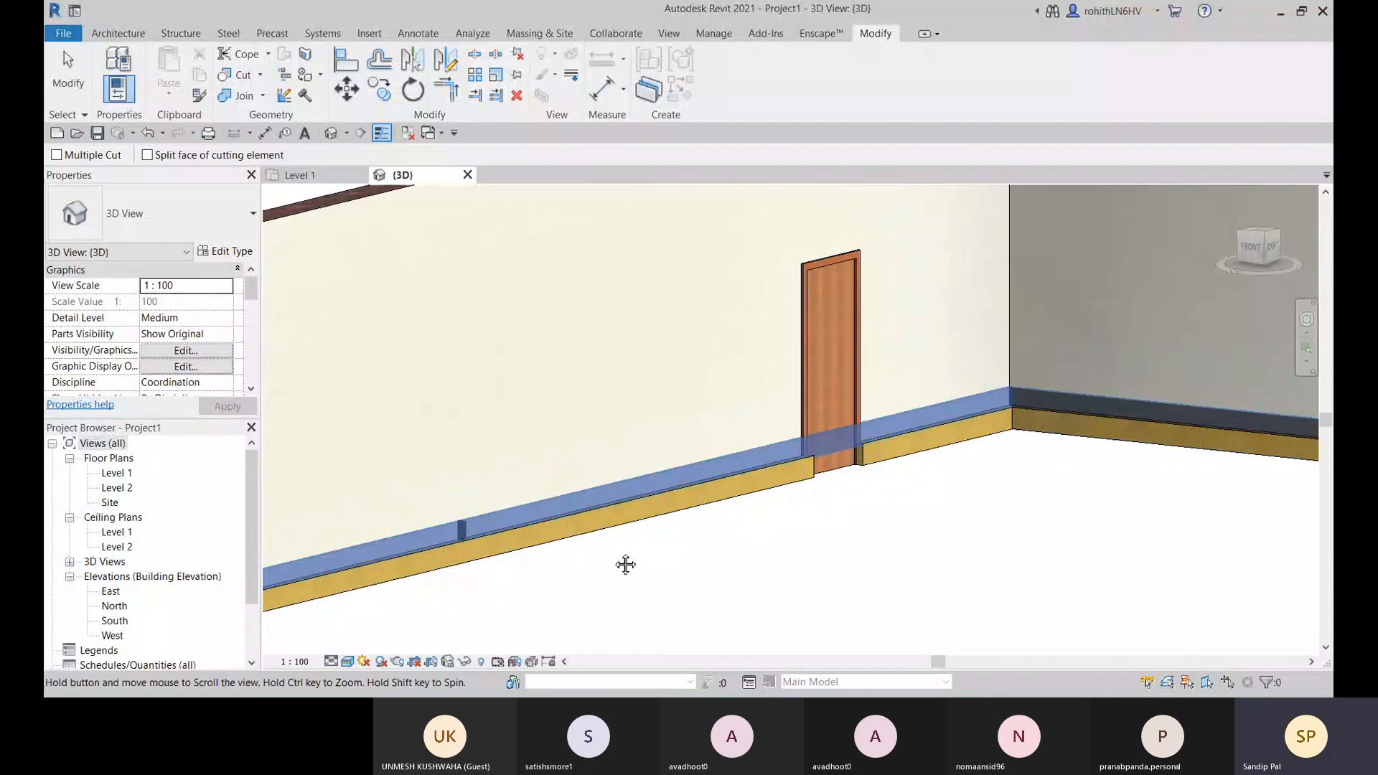
middle_click_drag(625, 565, 774, 479)
key("Escape")
Extend the end of the short Cornice segment past the door so it overlaps the other segment, to a total length of about 36795 mm
left_click(639, 440)
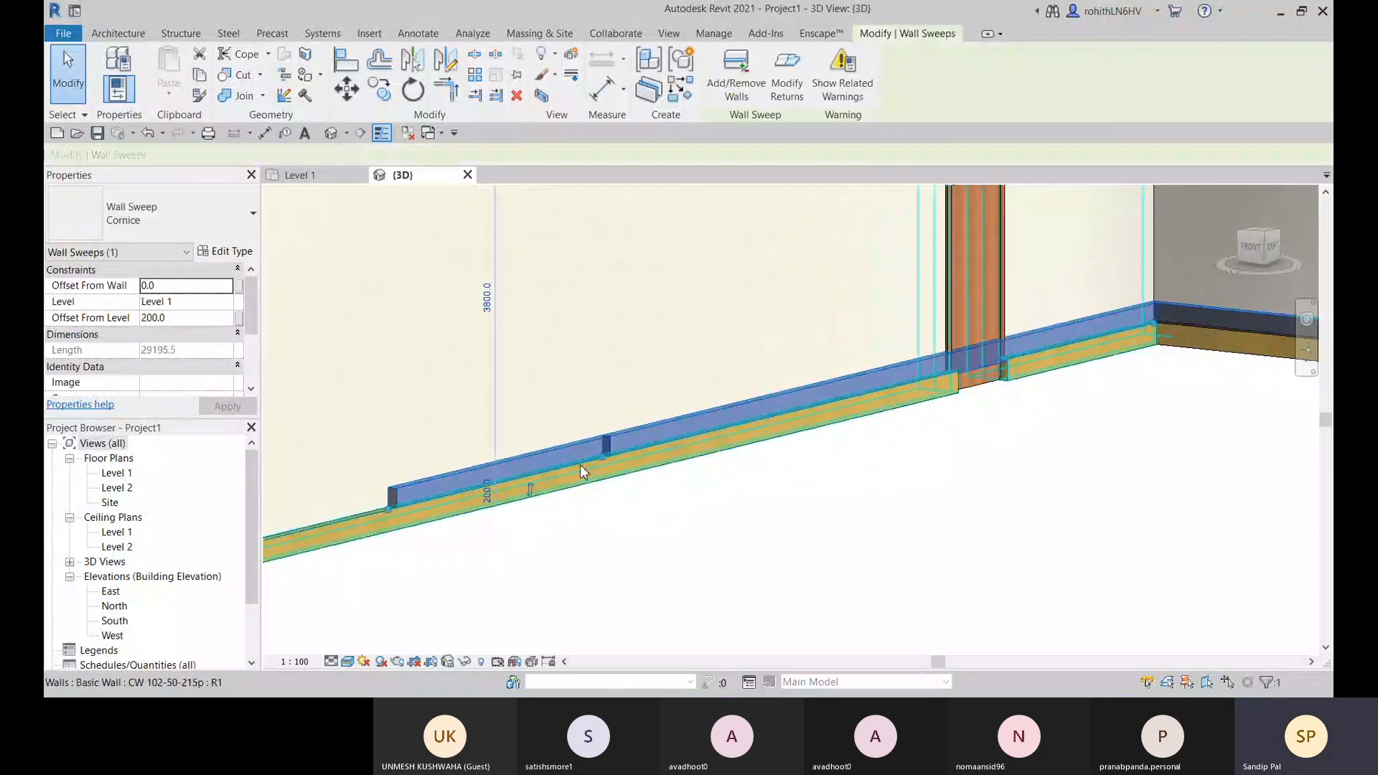
left_click_drag(604, 457, 1042, 346)
middle_click_drag(996, 417, 947, 437)
left_click(907, 510)
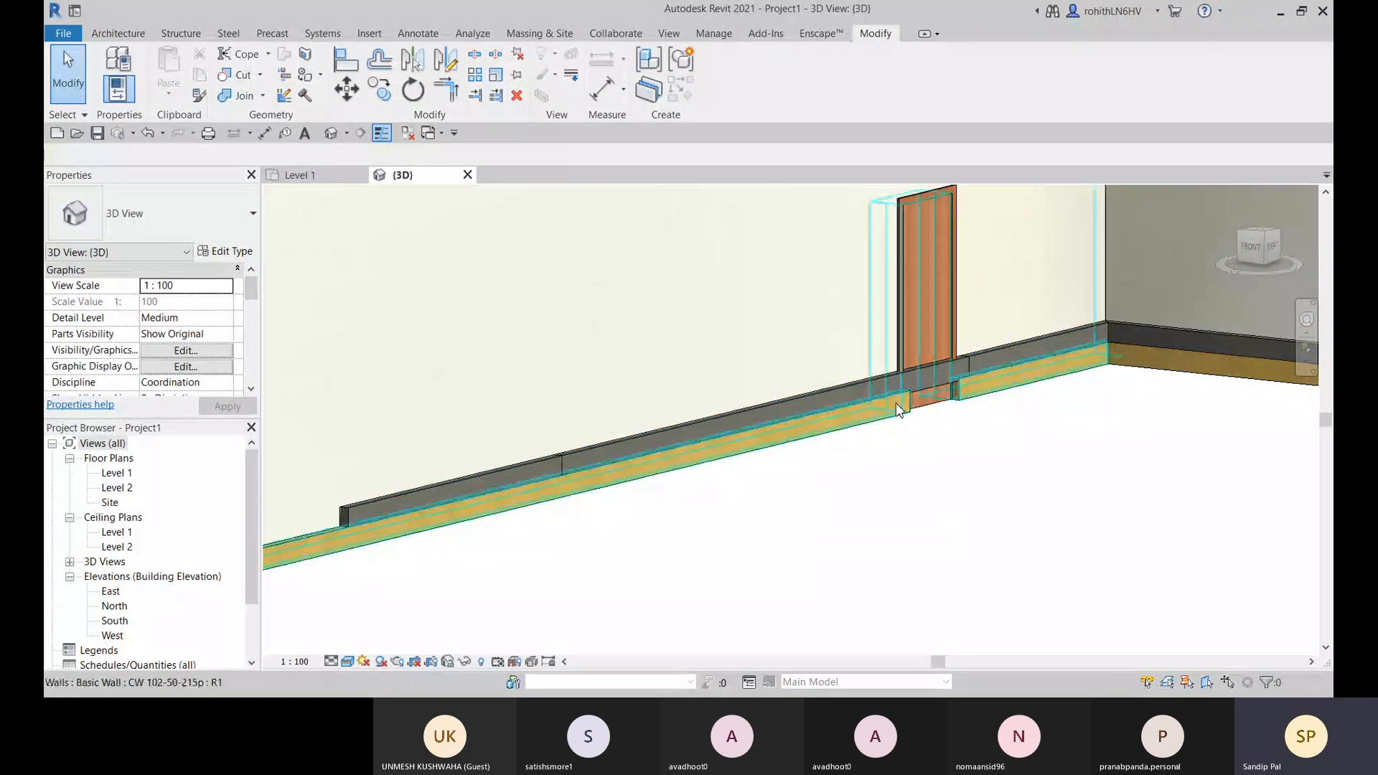
Shorten the overlap of the two Cornice segments to a small stretch before the door, to a total length of about 30095 mm
left_click(578, 460)
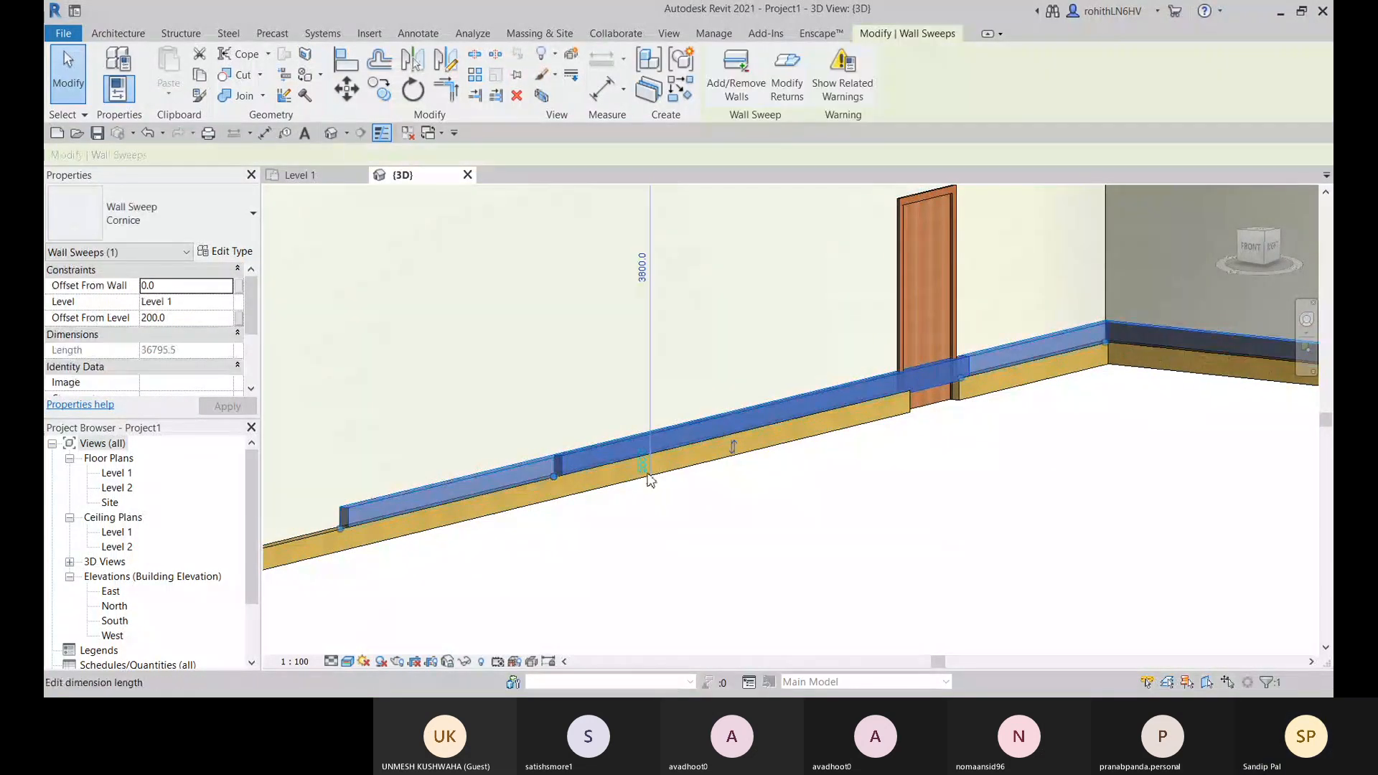
left_click_drag(554, 476, 770, 424)
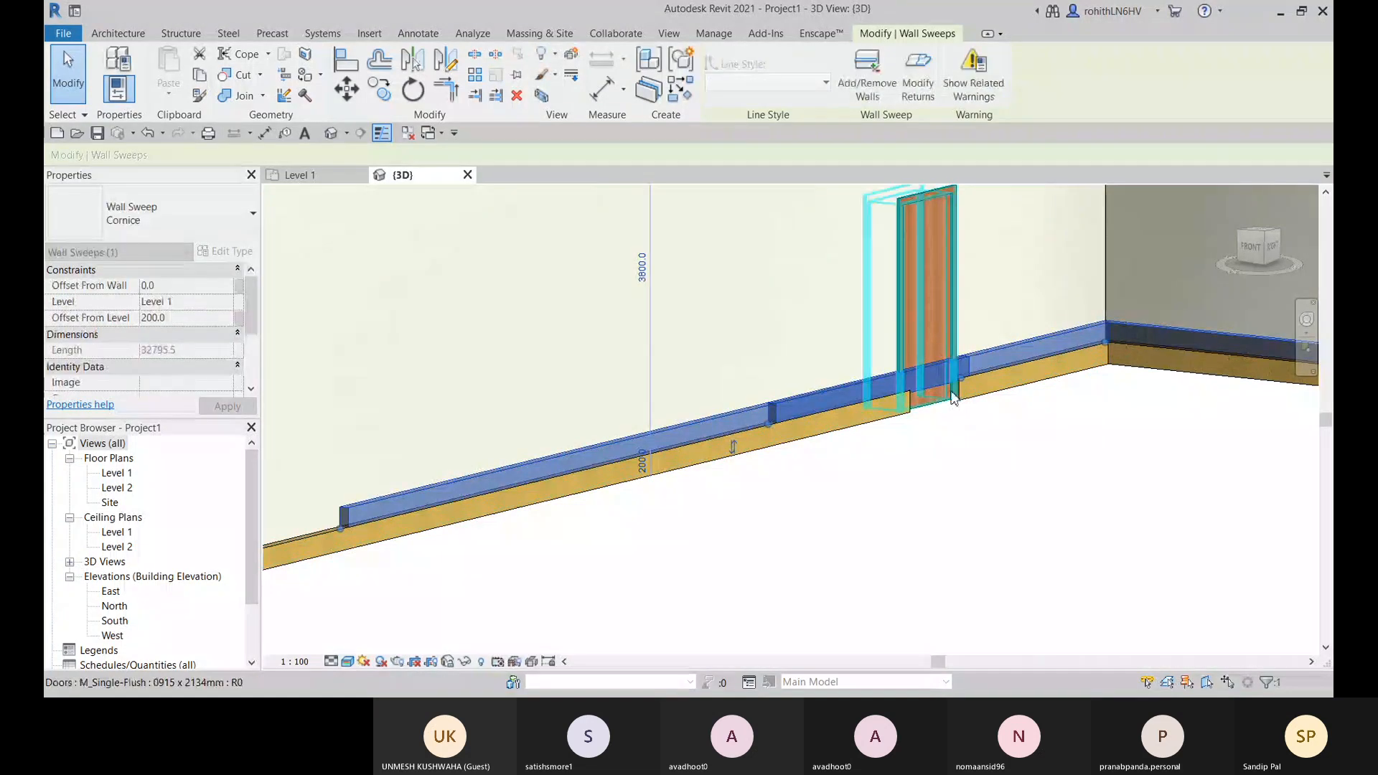
left_click_drag(960, 380, 825, 419)
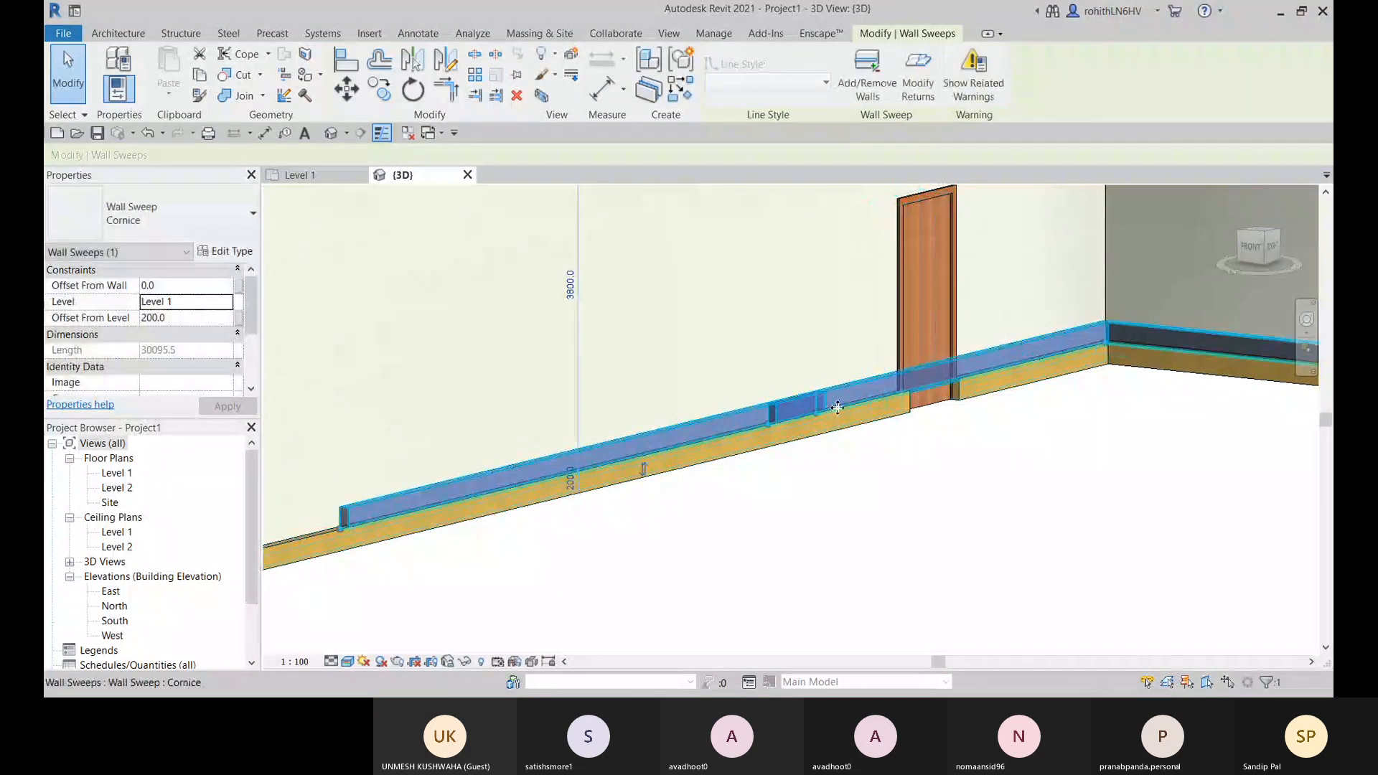
middle_click_drag(846, 434, 837, 467)
scroll(838, 472, "up", 5)
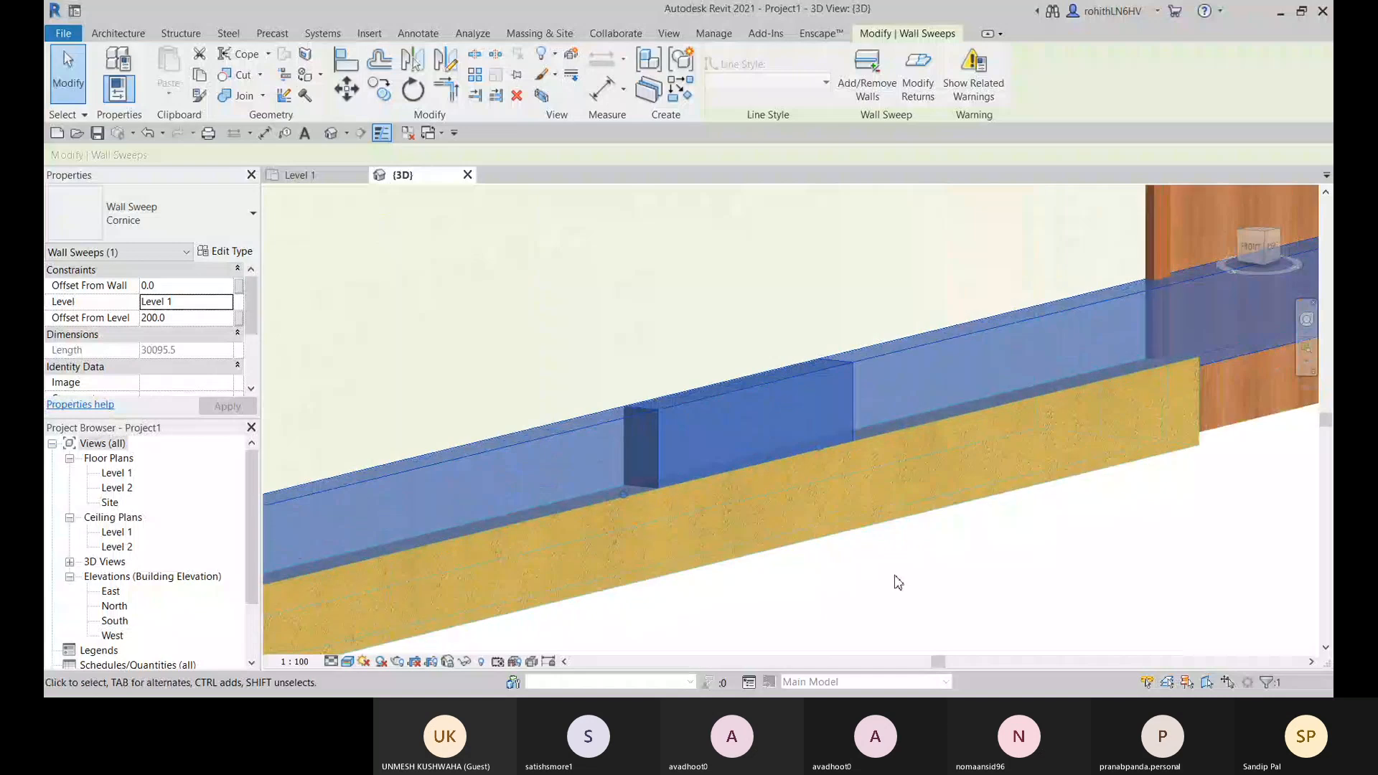
Delete the Cornice sweep from the cream and grey walls, keeping the ceramic tile sweep
scroll(885, 586, "down", 6)
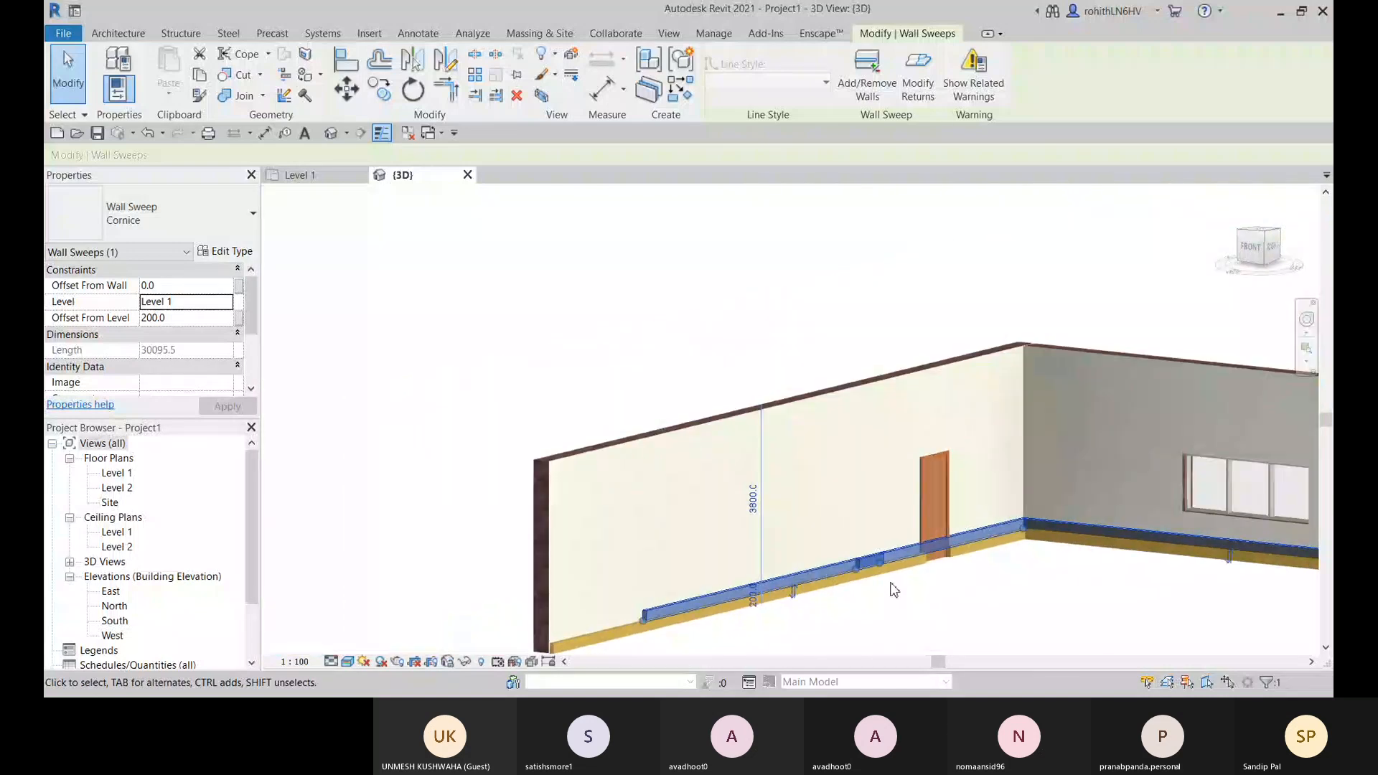
left_click(893, 590)
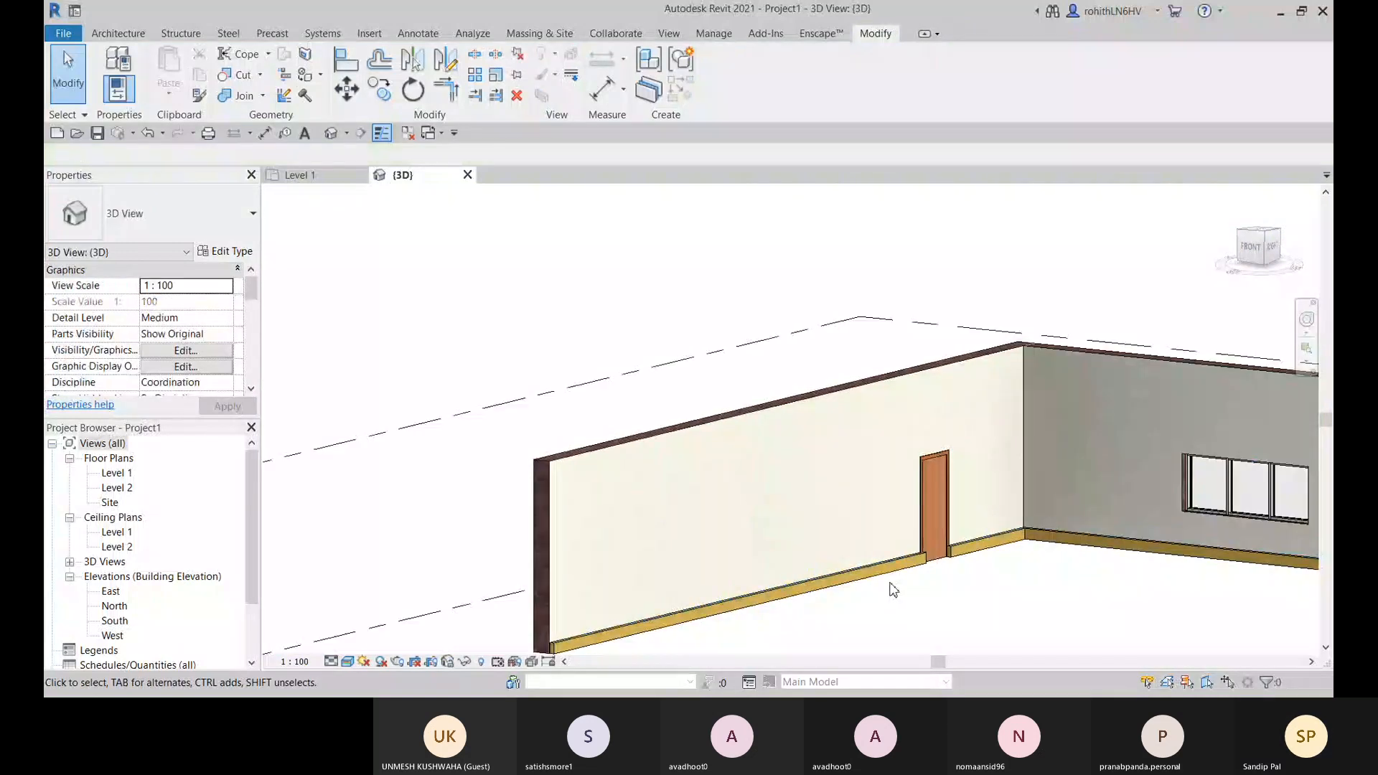
middle_click_drag(893, 590, 801, 498)
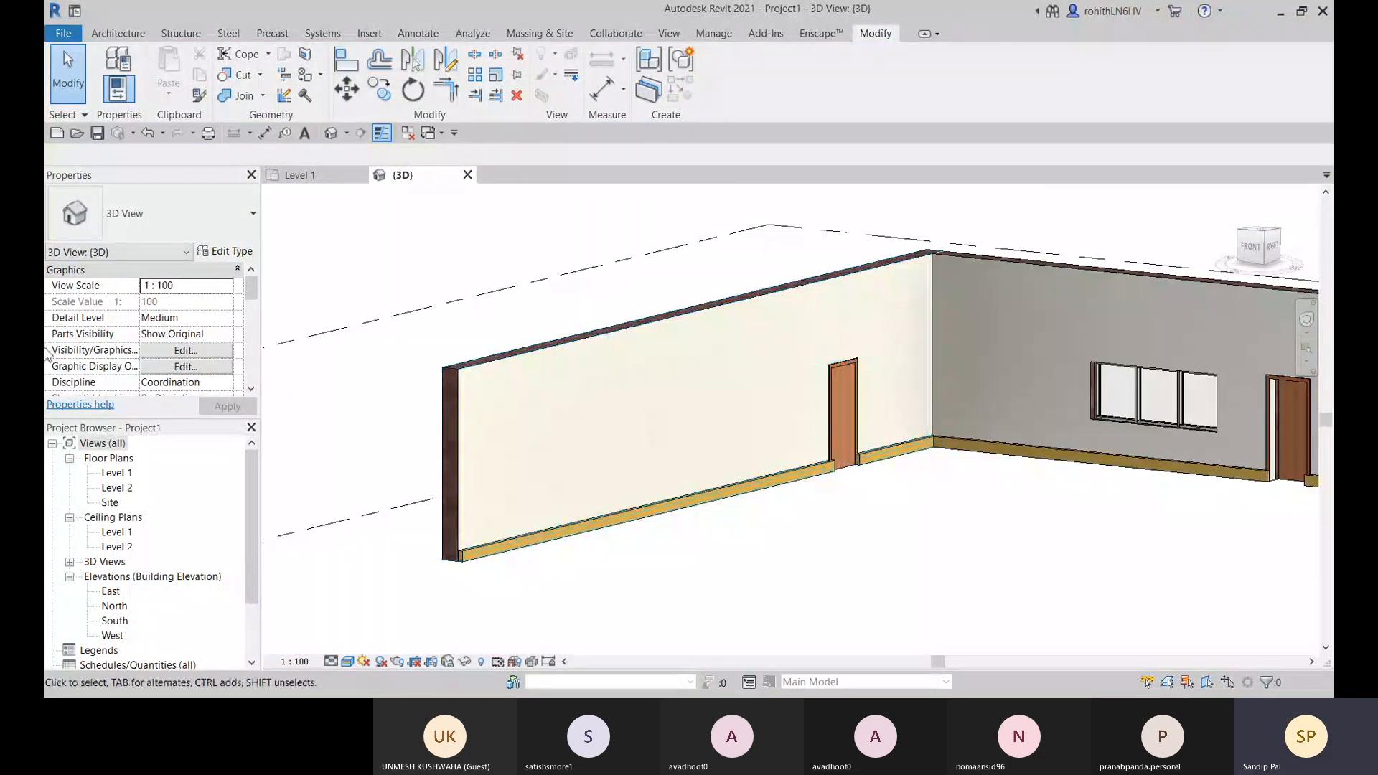
Review the Cornice type properties and place a new horizontal Cornice wall sweep slightly above the ceramic tile sweep on the cream and grey walls
left_click(118, 33)
left_click(113, 91)
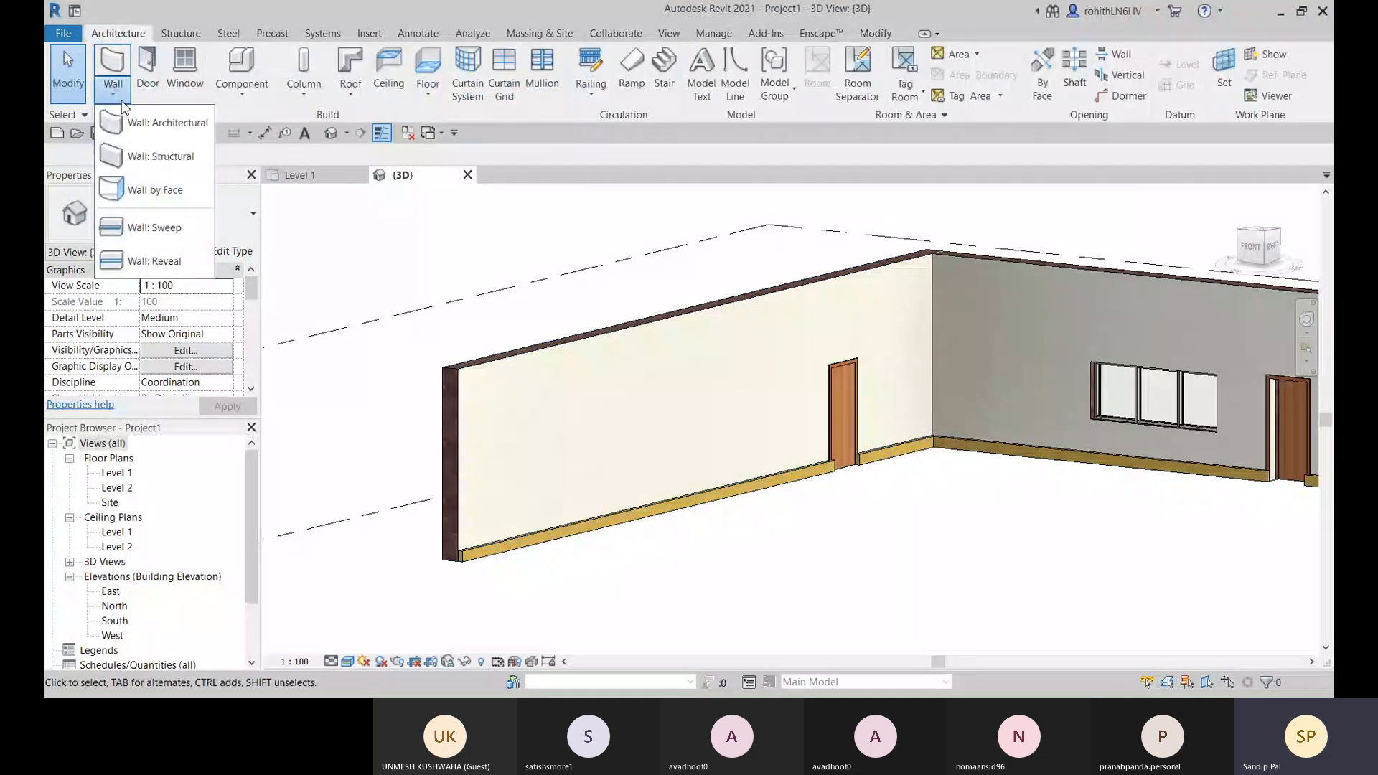
left_click(165, 228)
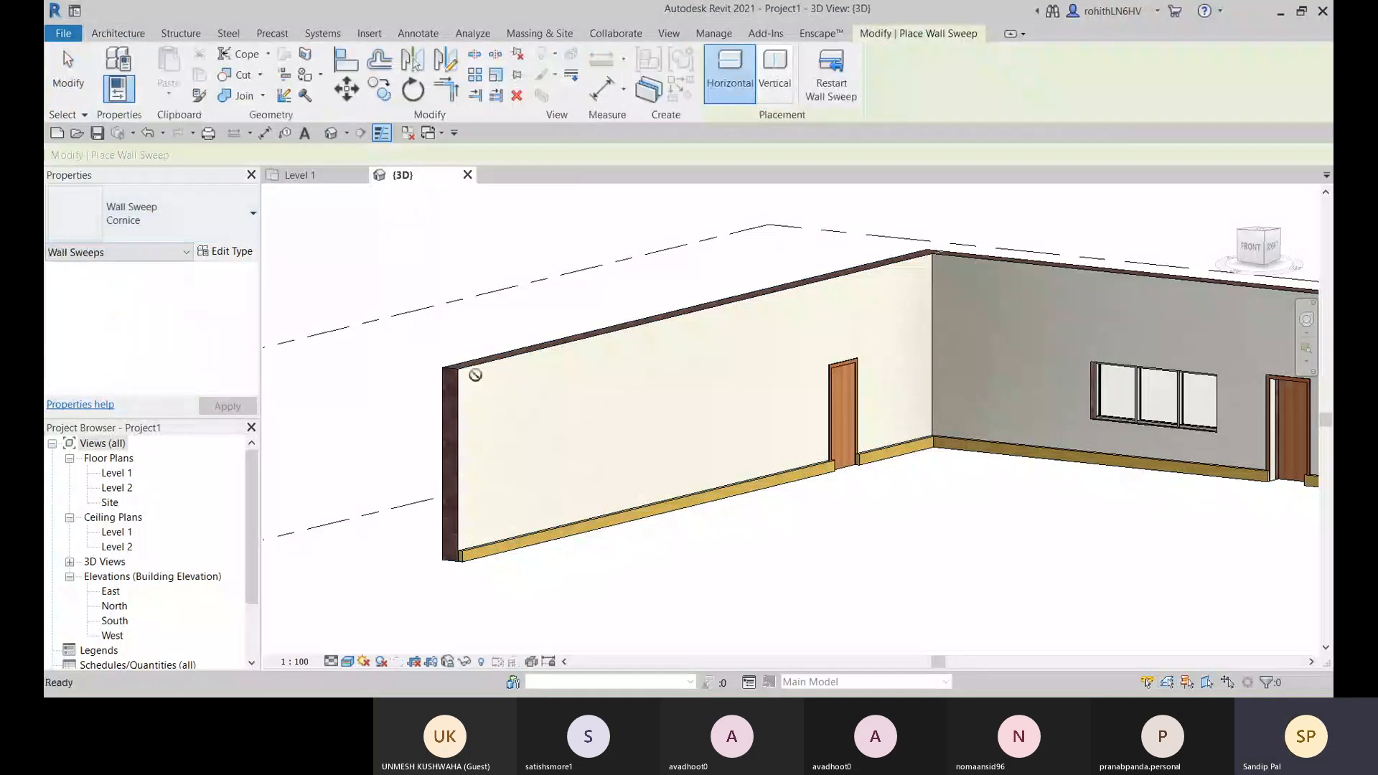
left_click(224, 251)
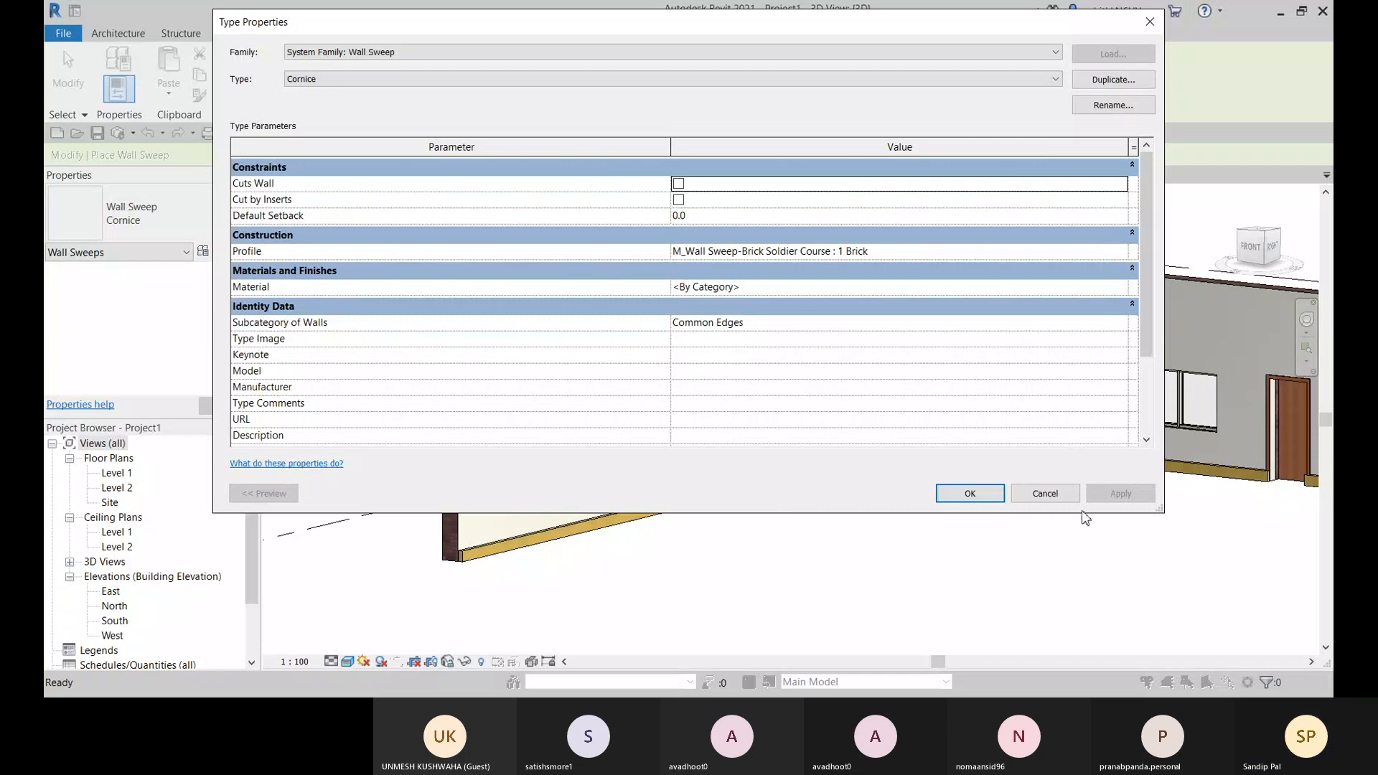
left_click(970, 494)
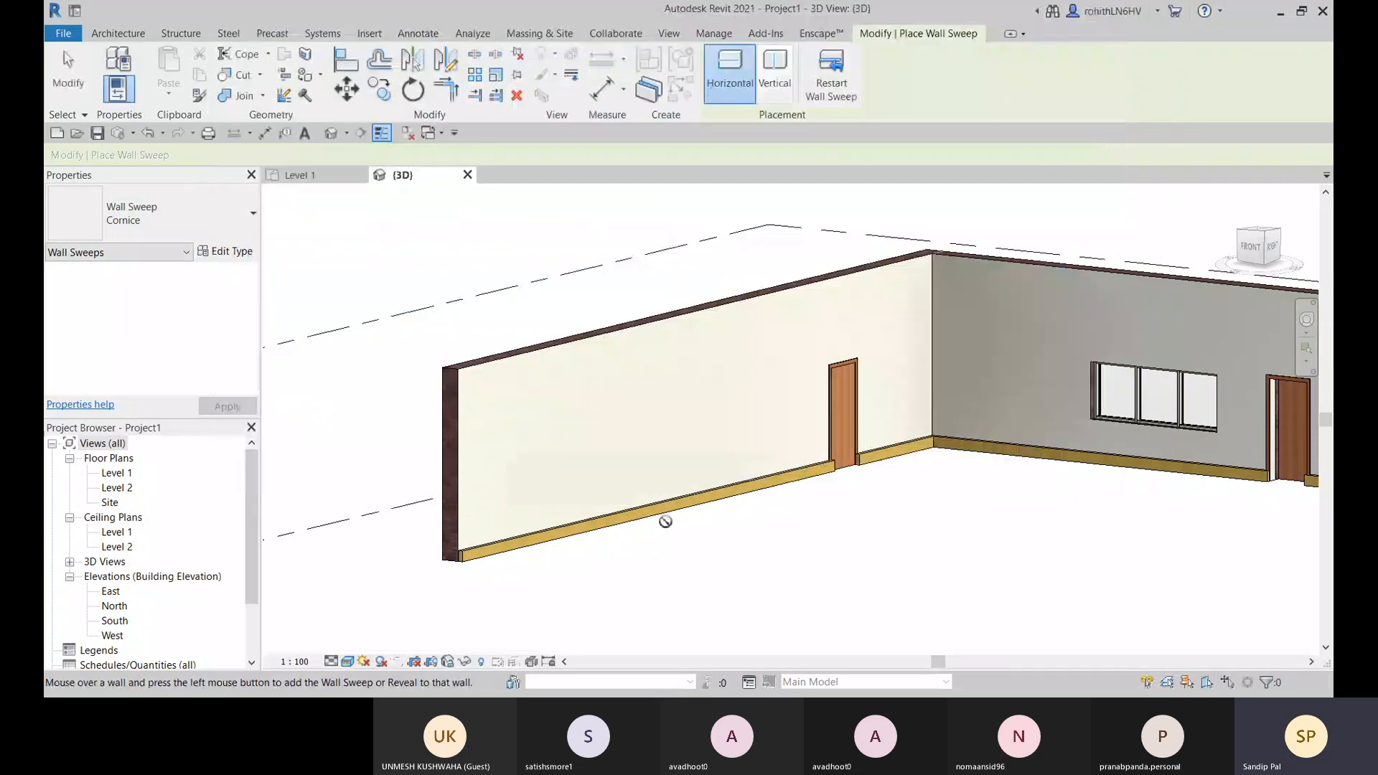
left_click(743, 480)
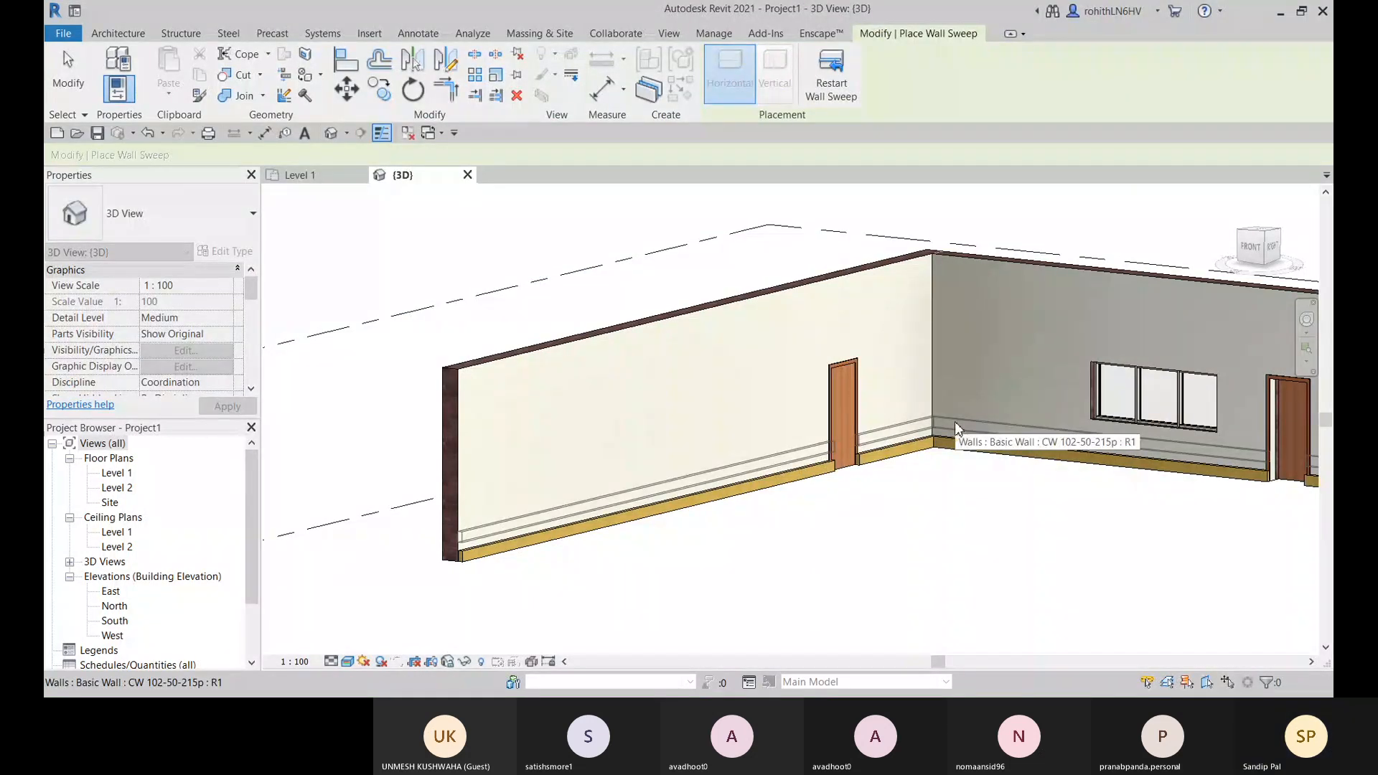
left_click(956, 423)
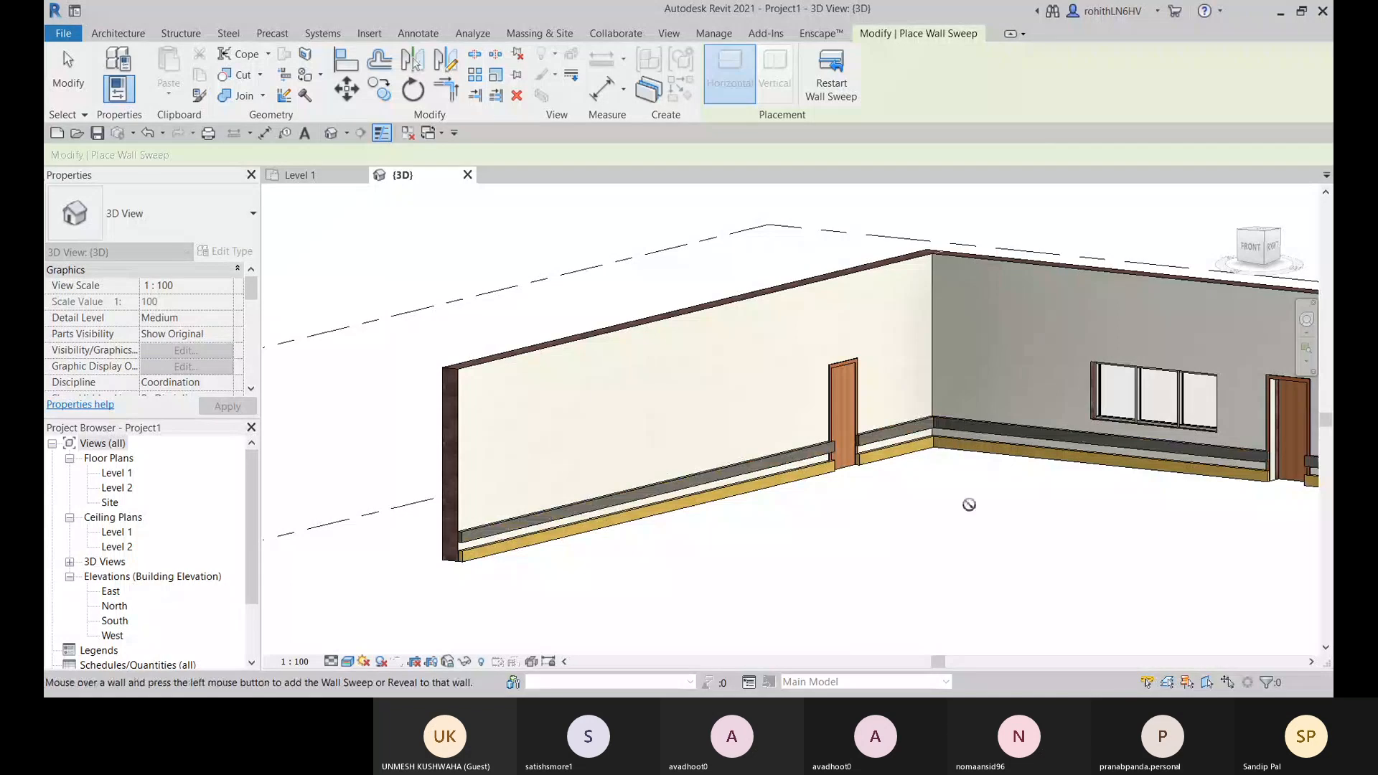
scroll(862, 473, "up", 5)
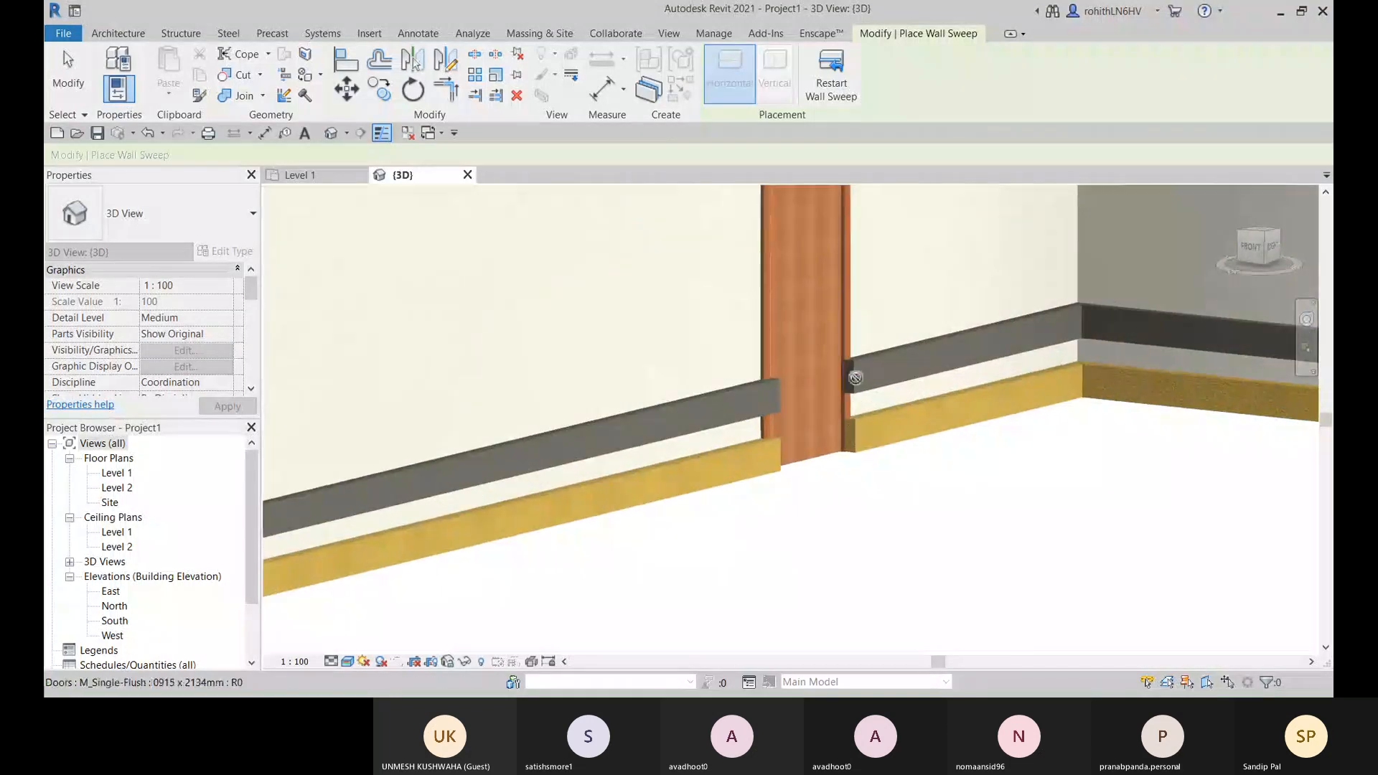
Exit wall sweep placement and select the grey cornice sweep beside the door
scroll(868, 391, "up", 3)
right_click(817, 304)
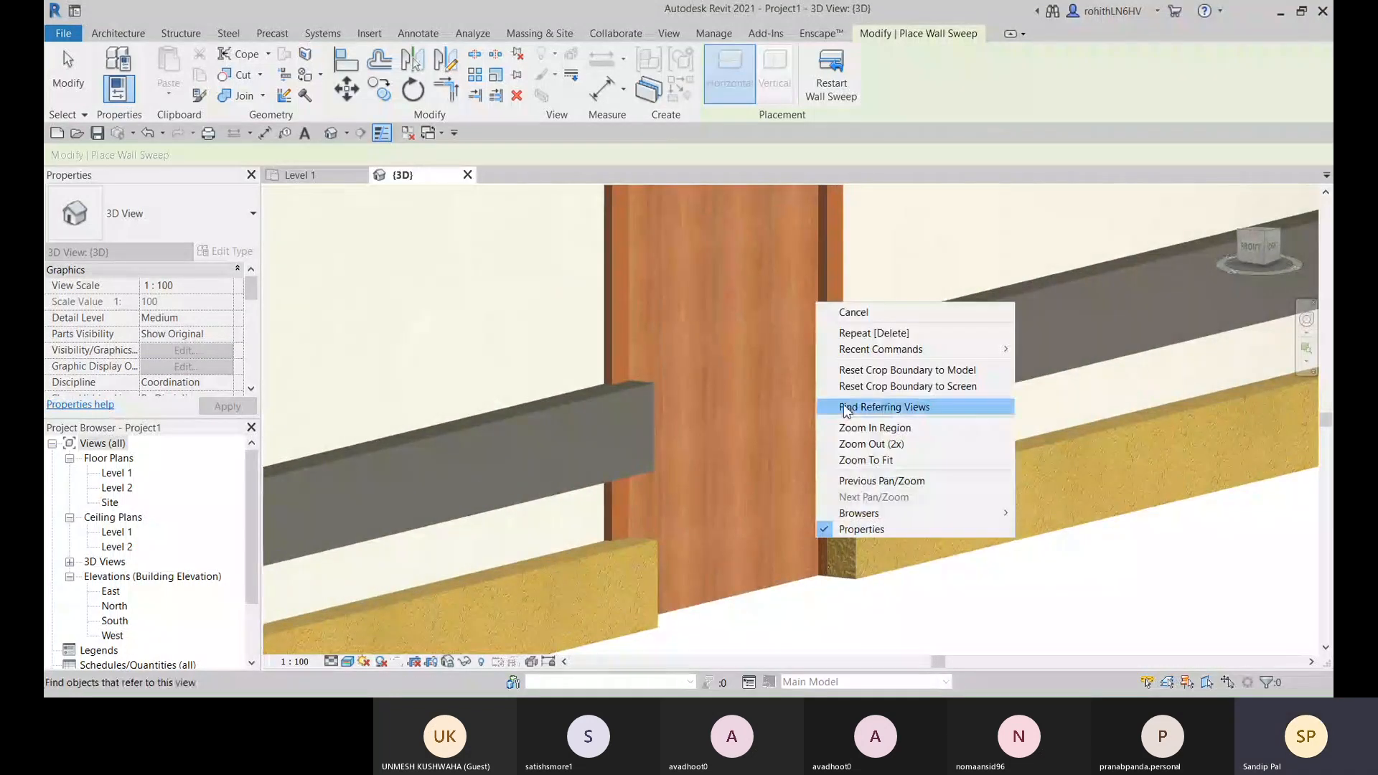
left_click(854, 314)
scroll(825, 416, "down", 4)
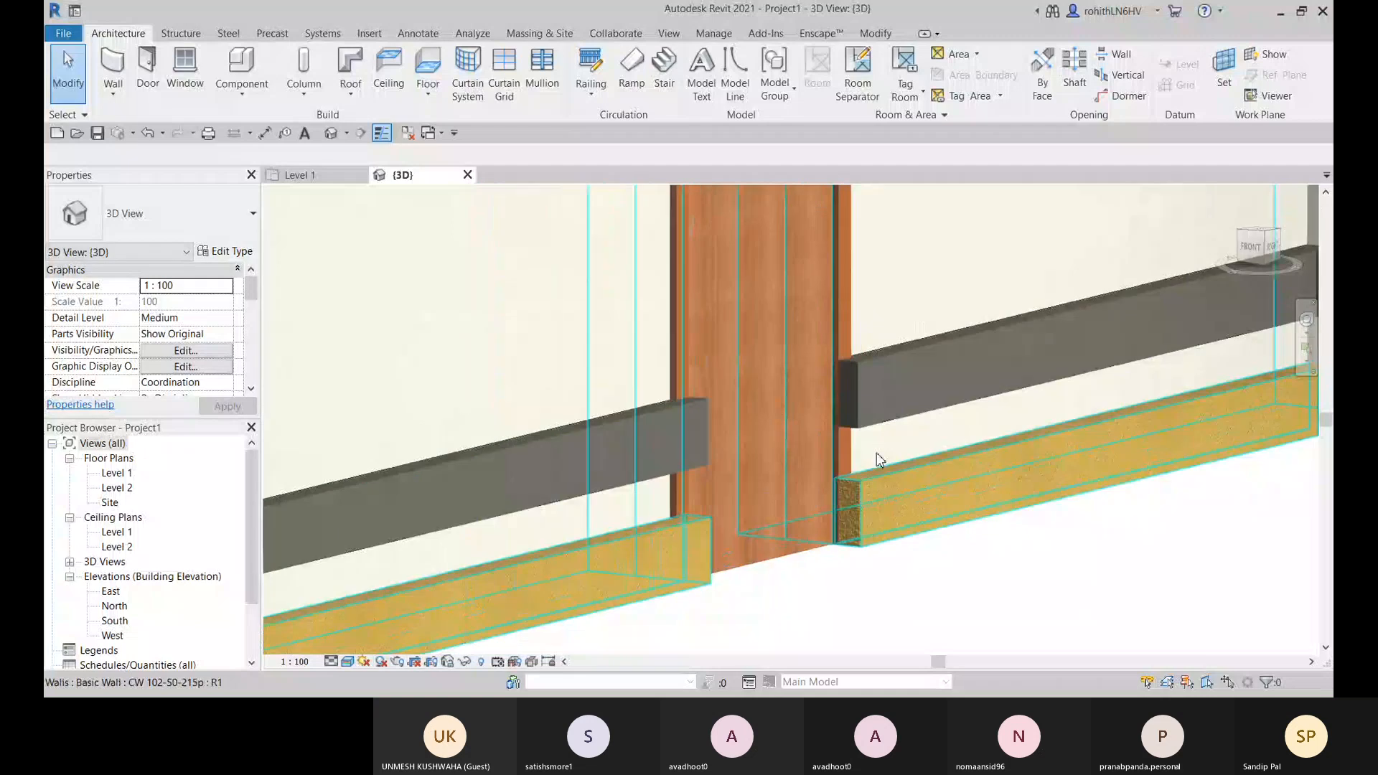
left_click(940, 420)
middle_click_drag(895, 488, 846, 431)
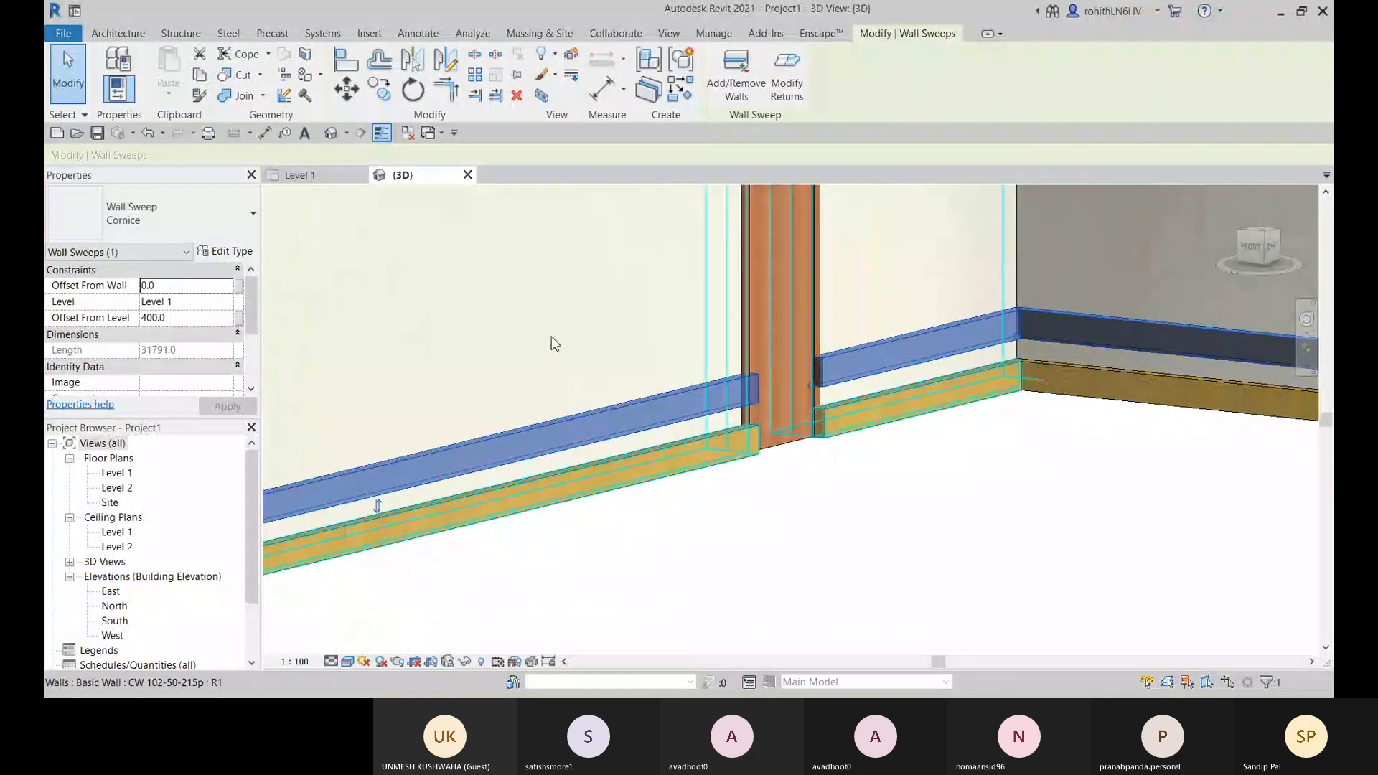
Open the layer structure of the cream wall's type CW 102-50-215p and show its preview
left_click(532, 378)
middle_click_drag(532, 378, 752, 510)
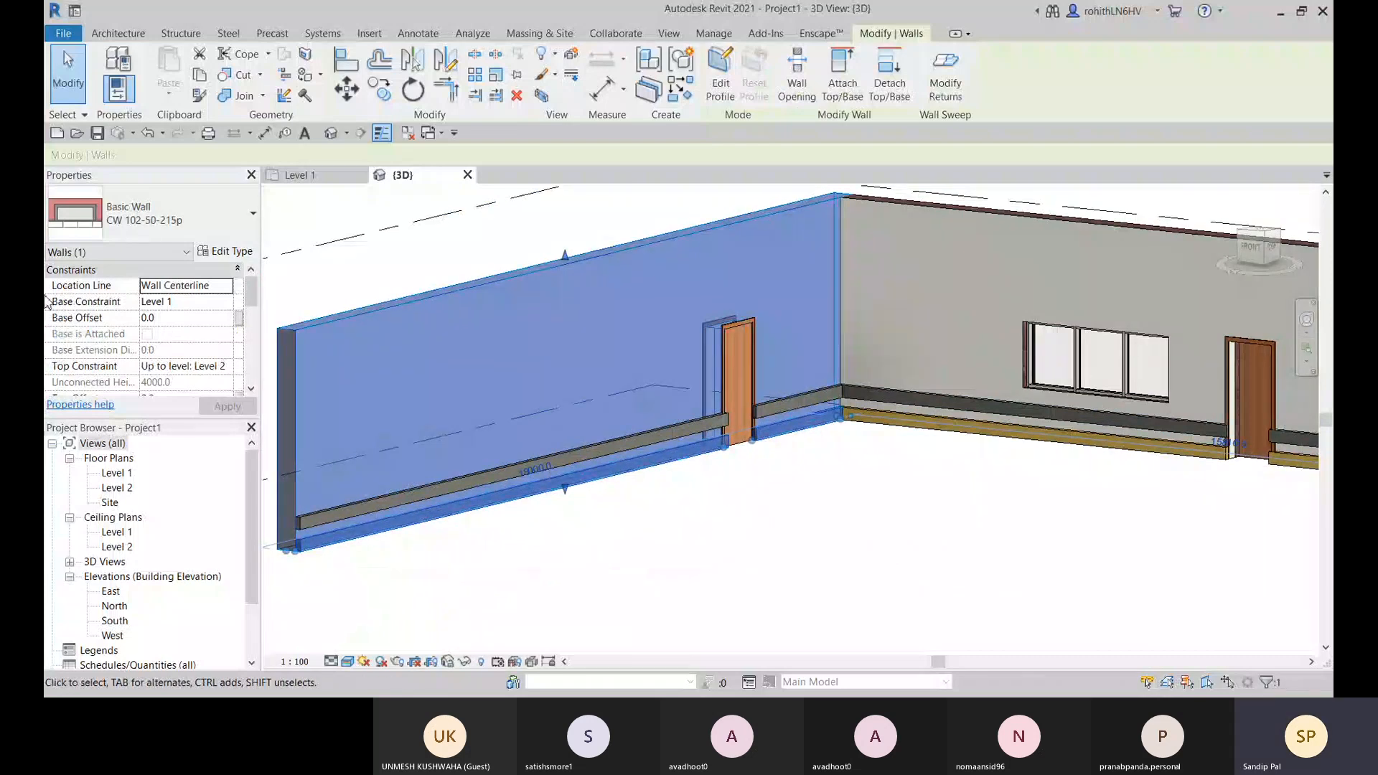
left_click(225, 251)
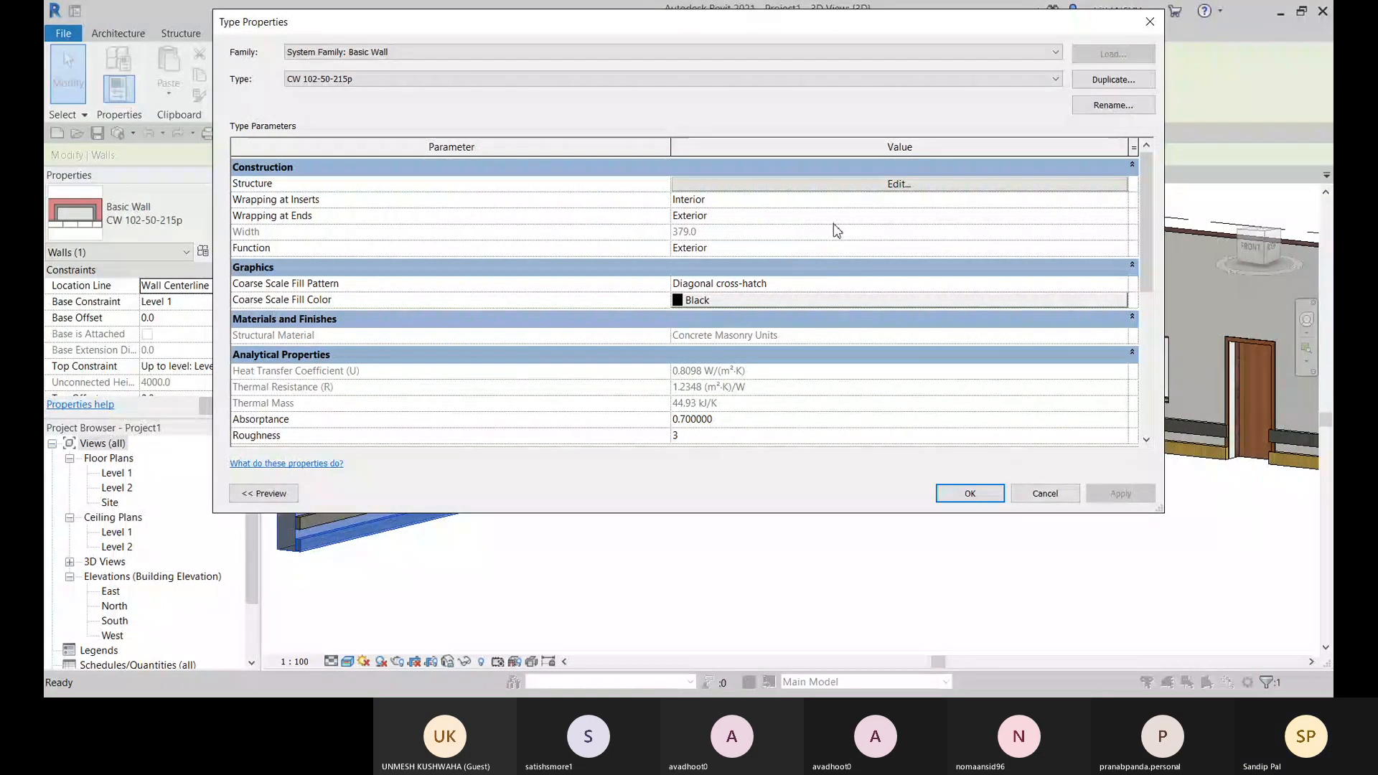
left_click(827, 187)
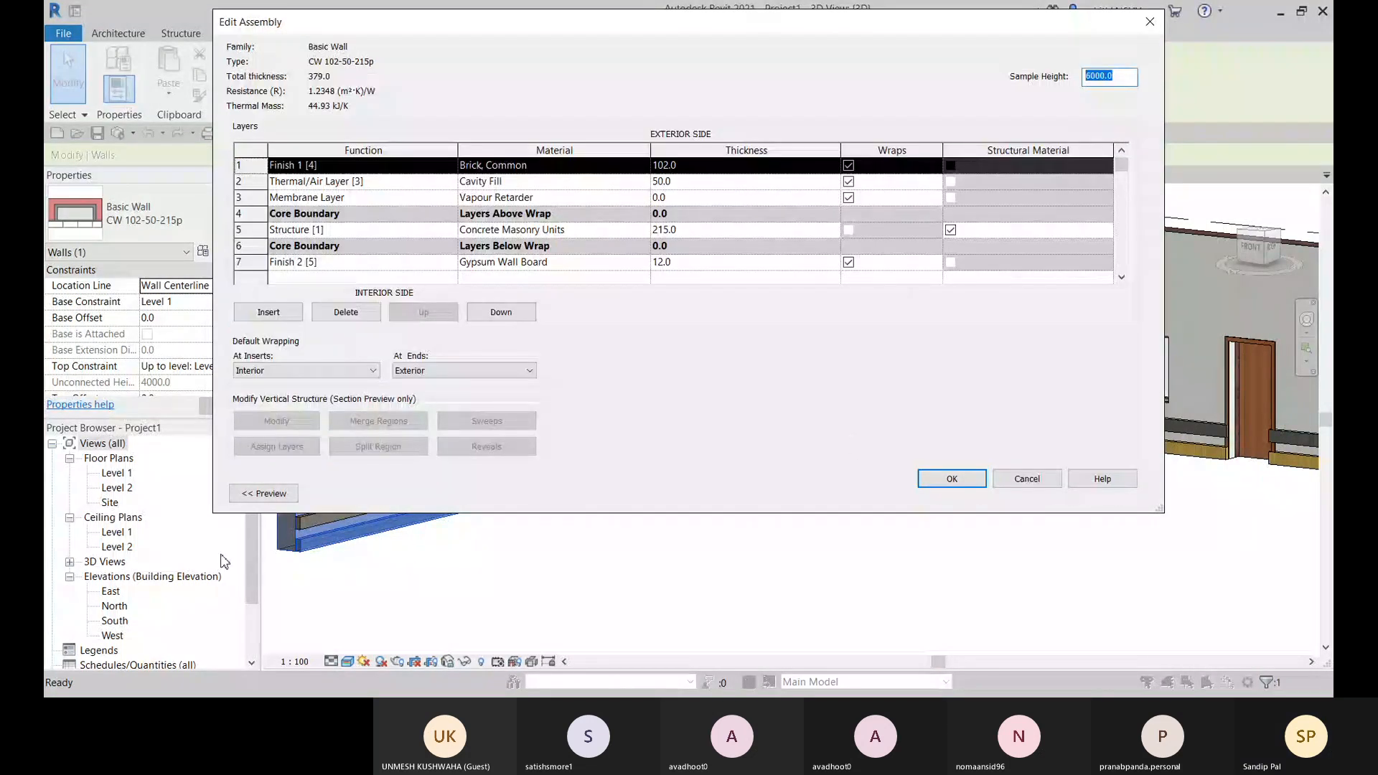
left_click(269, 492)
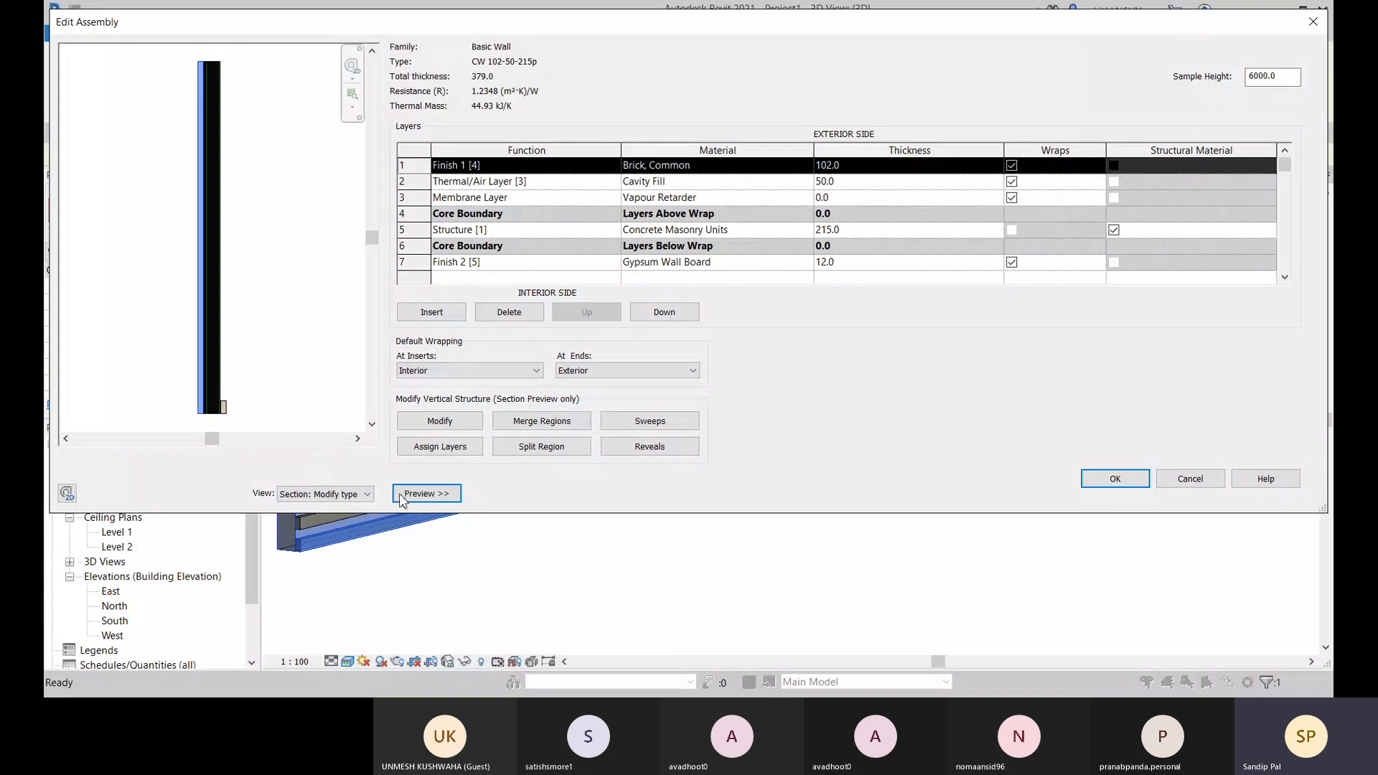
Check the wall assembly preview in floor plan, then return it to the section view
left_click(350, 495)
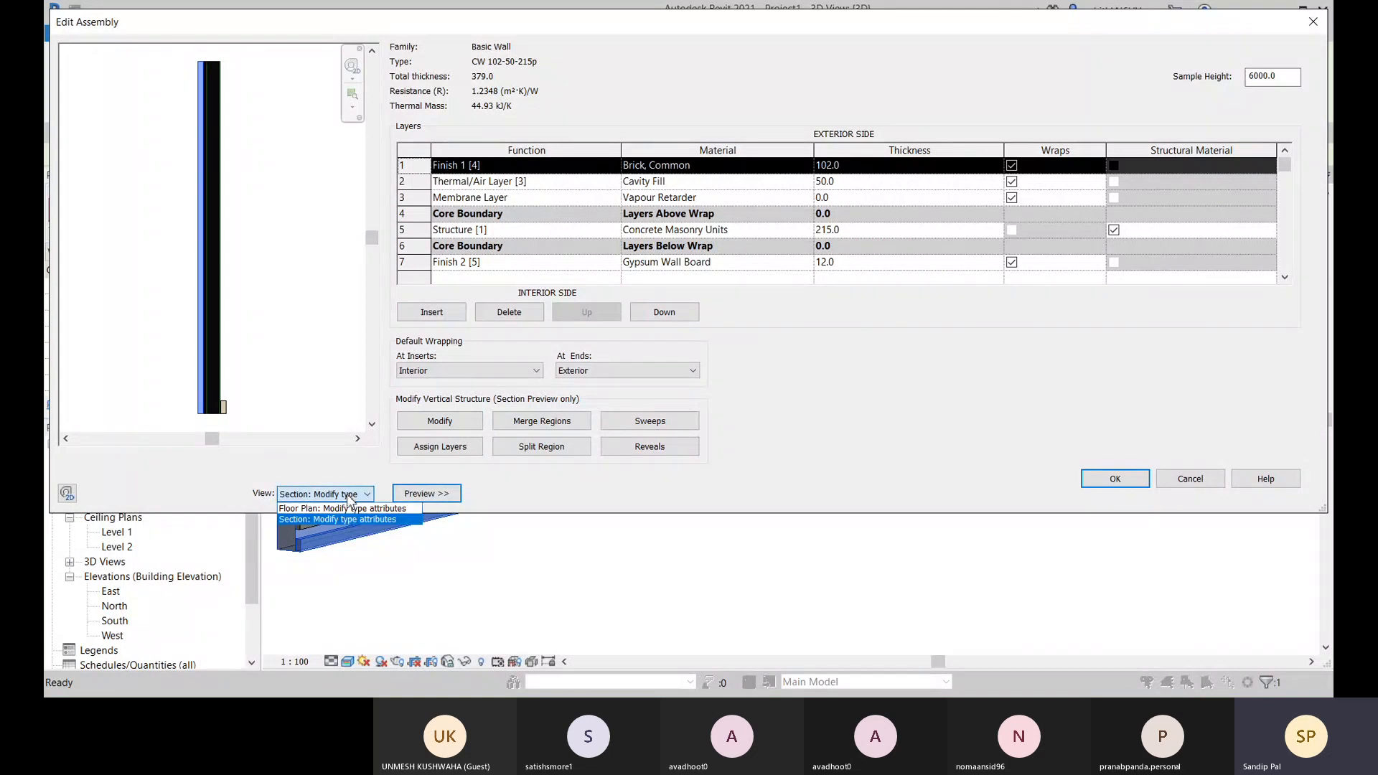
left_click(342, 508)
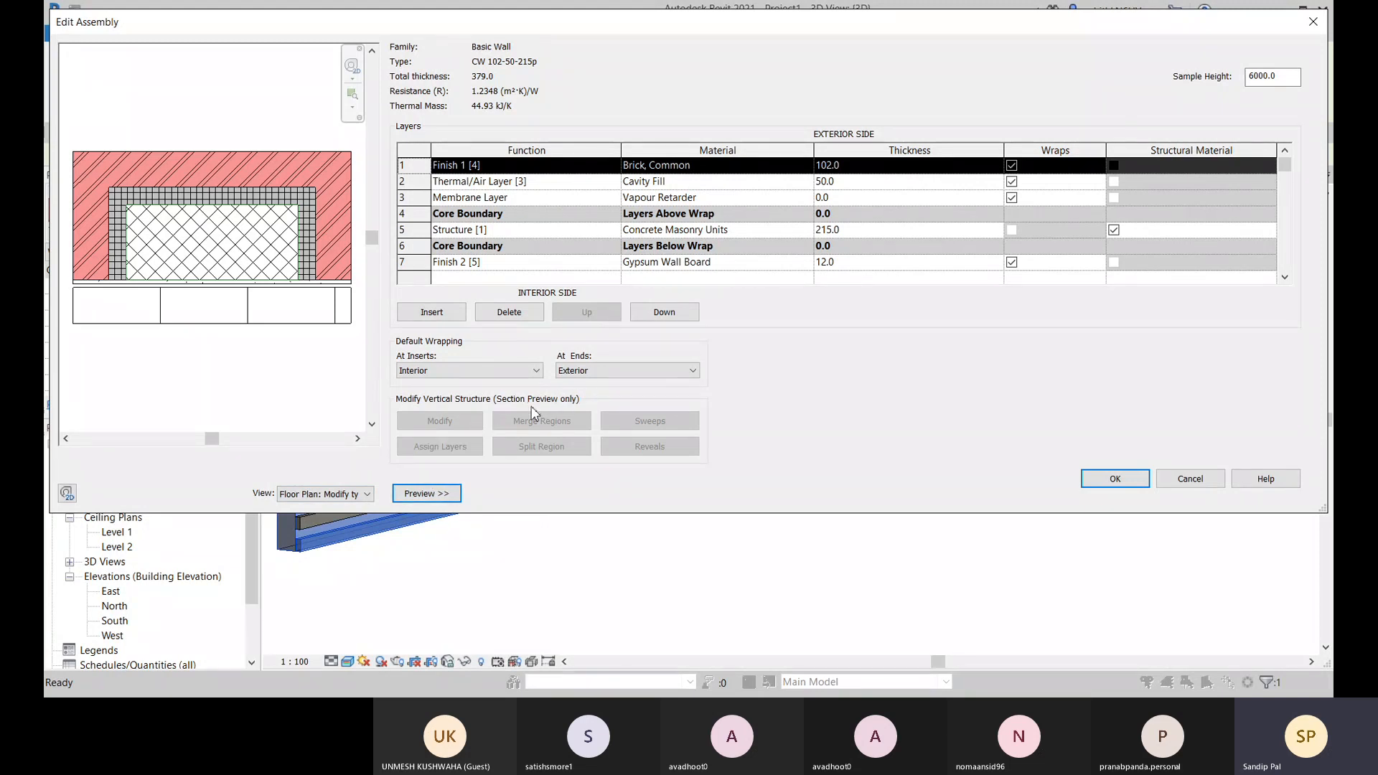
left_click(342, 498)
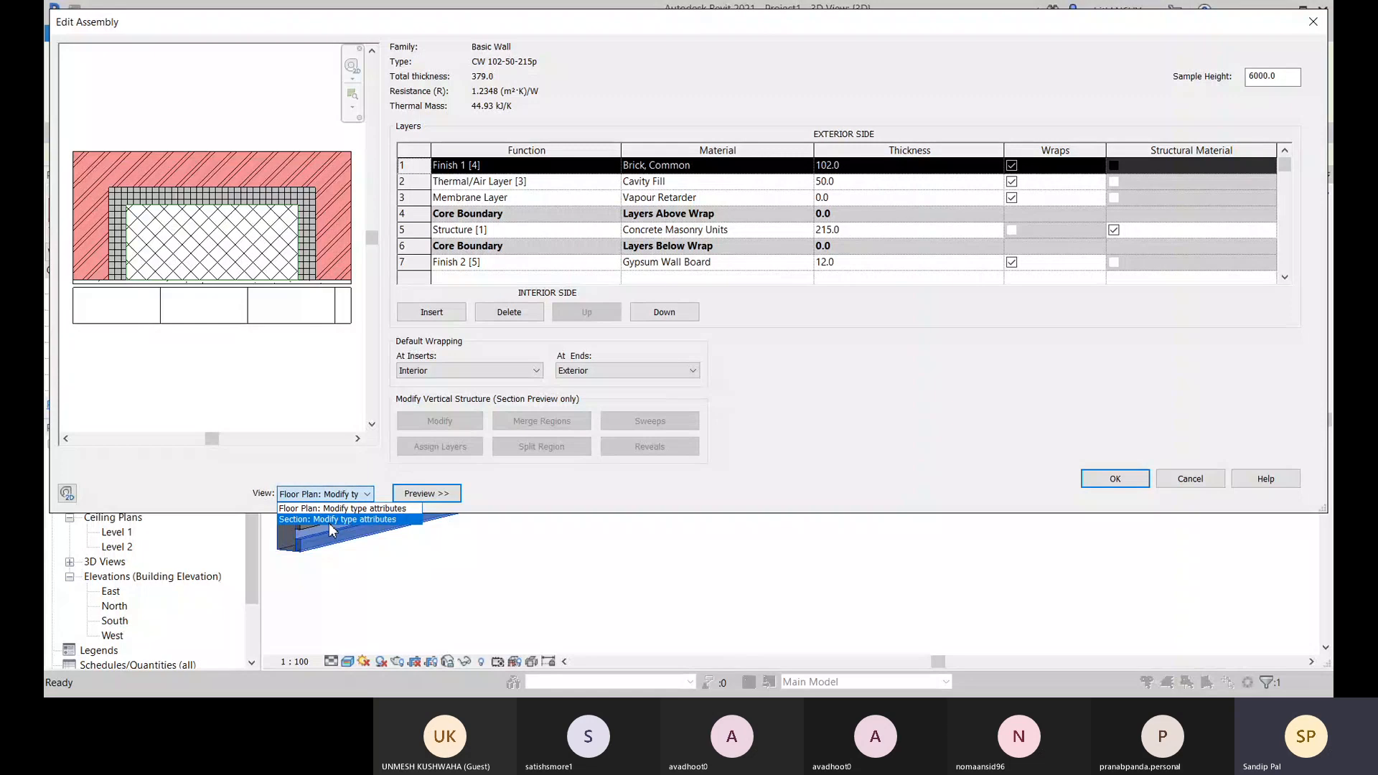
left_click(331, 520)
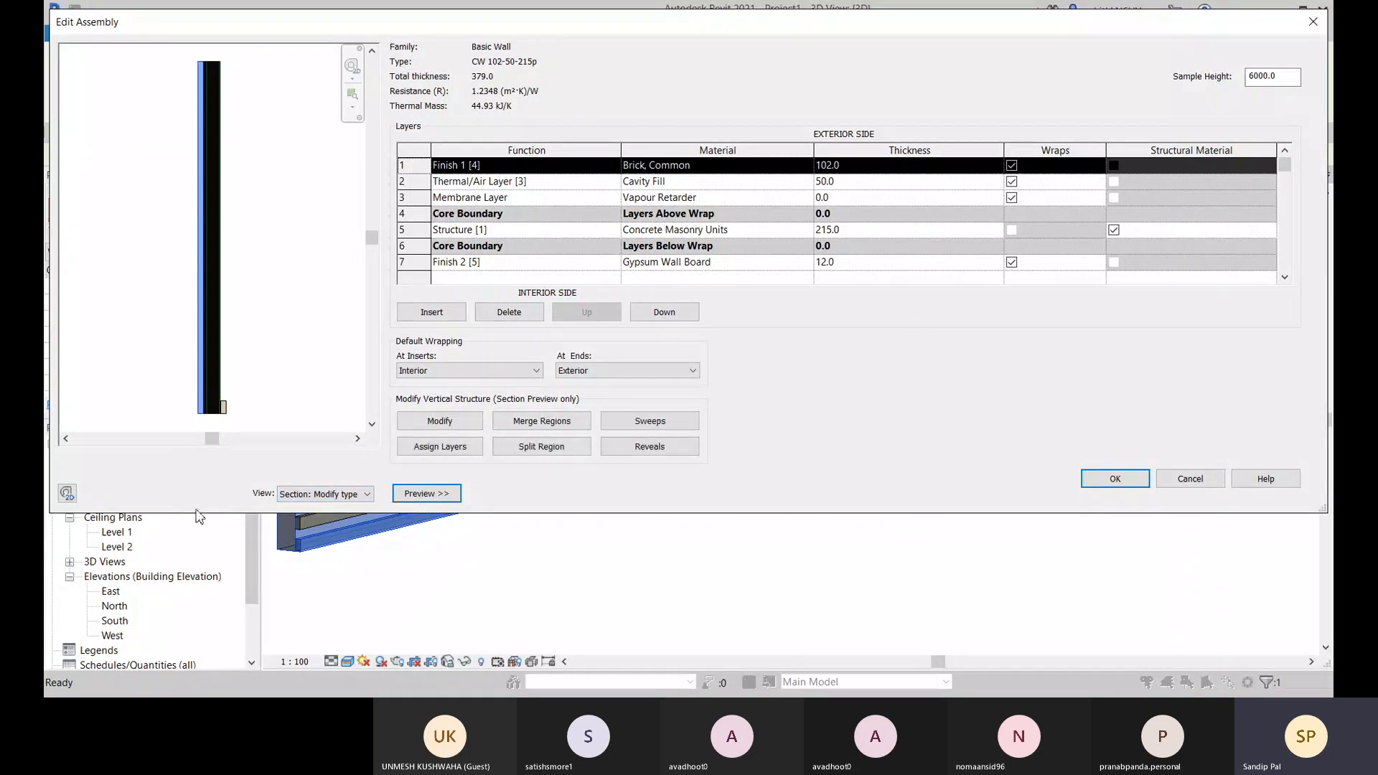
Turn off Cuts Wall for the sweep built into the wall type and accept the type changes
left_click(630, 430)
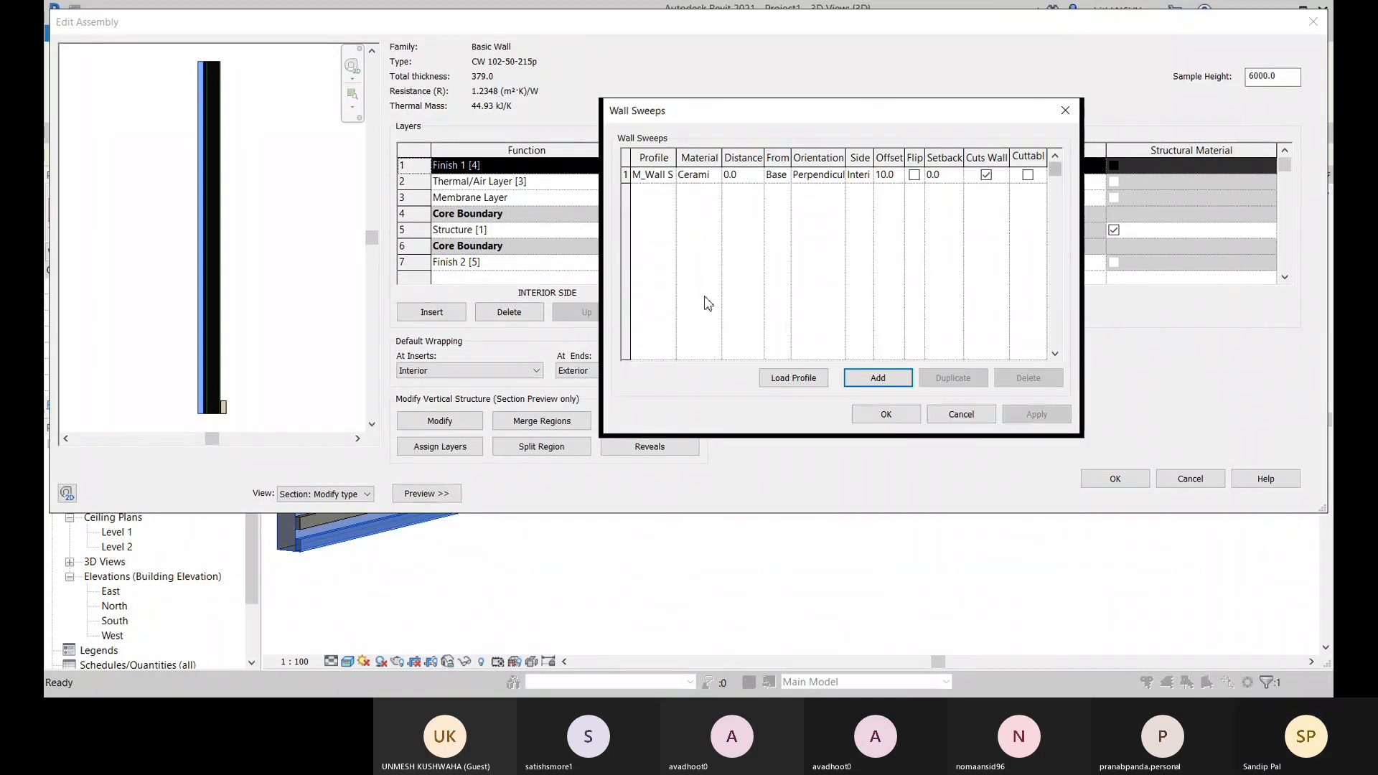
left_click_drag(755, 112, 545, 117)
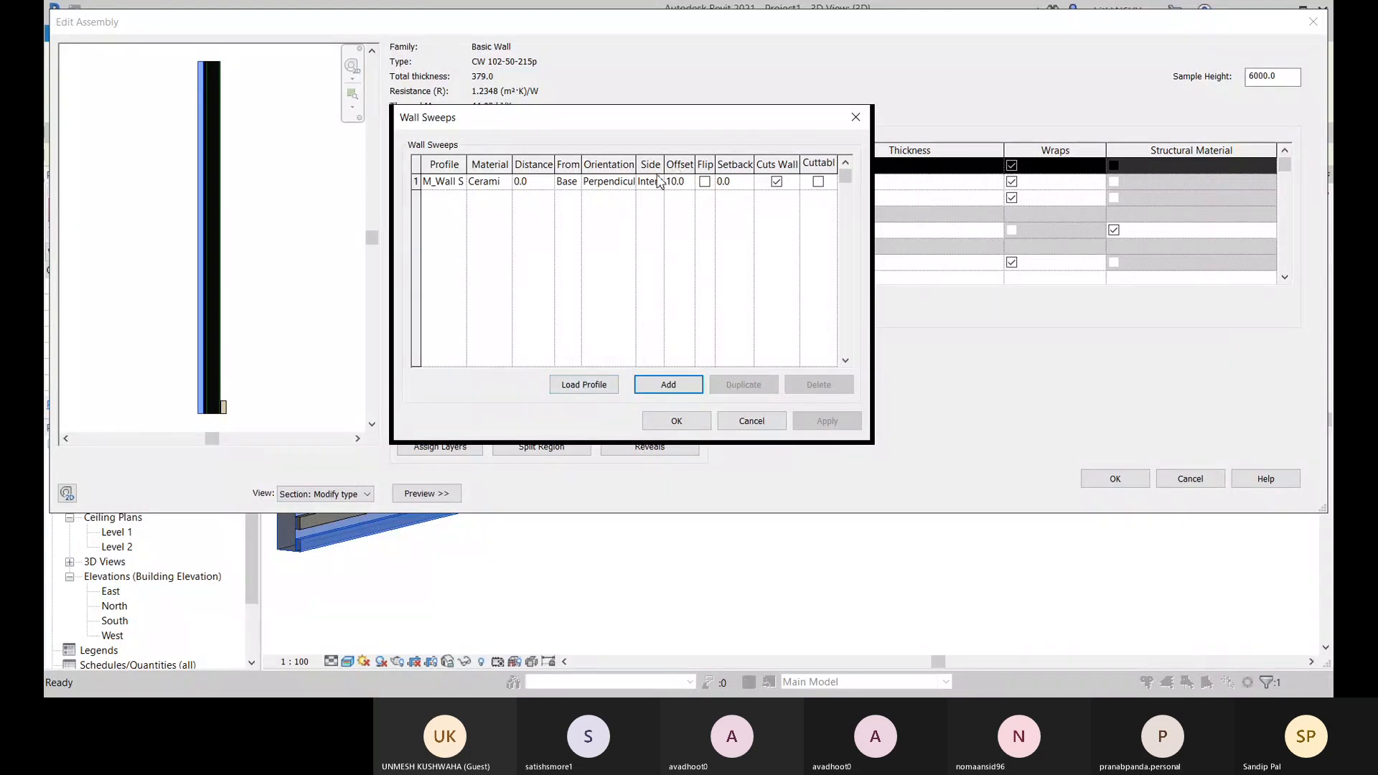
left_click(537, 184)
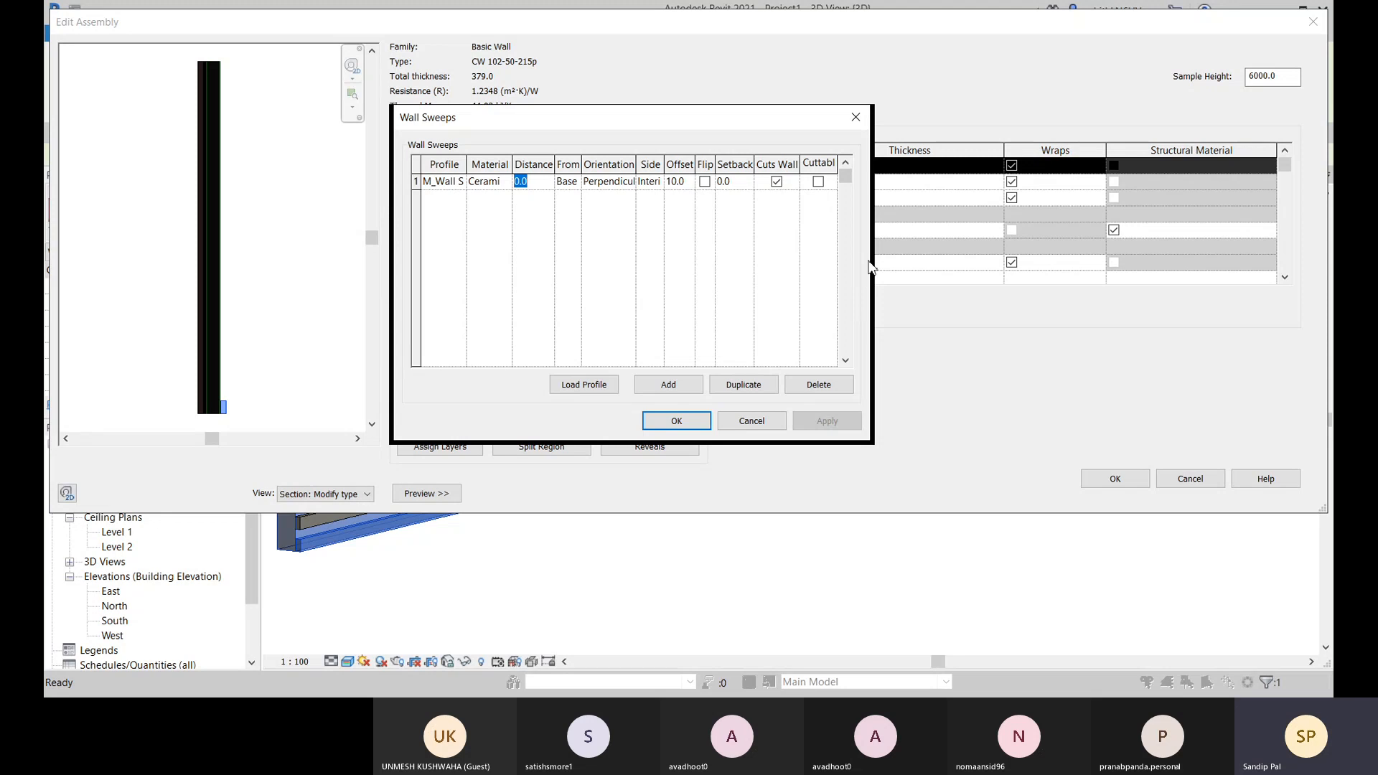
left_click(777, 182)
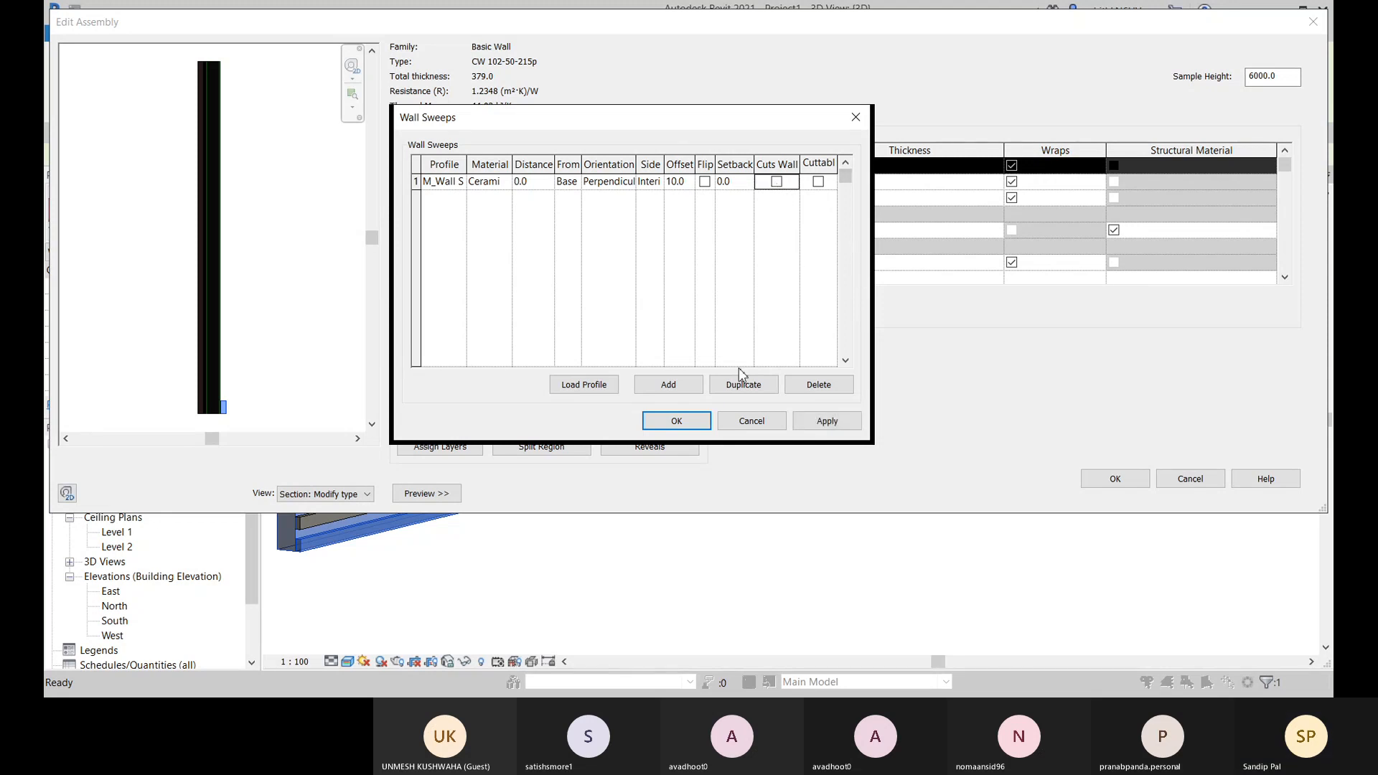
left_click(829, 169)
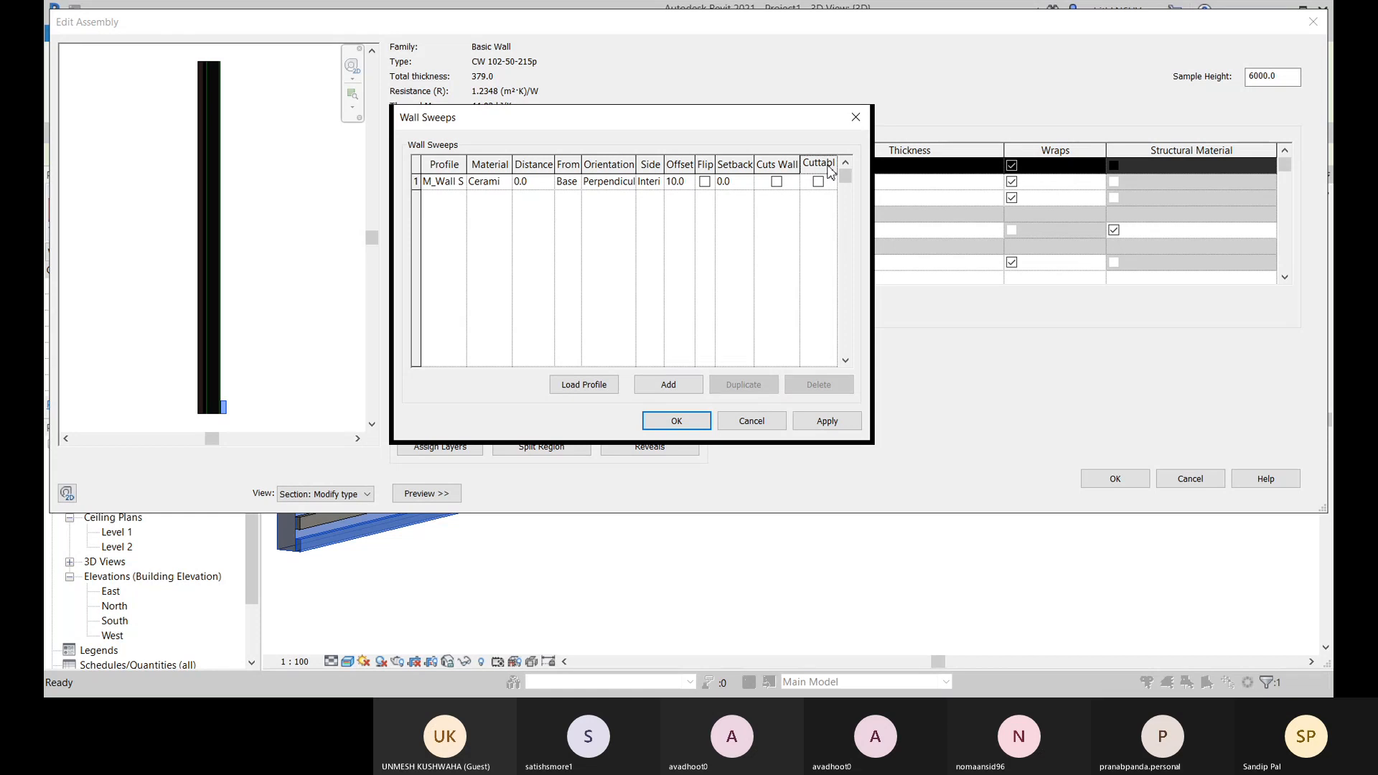
left_click(700, 425)
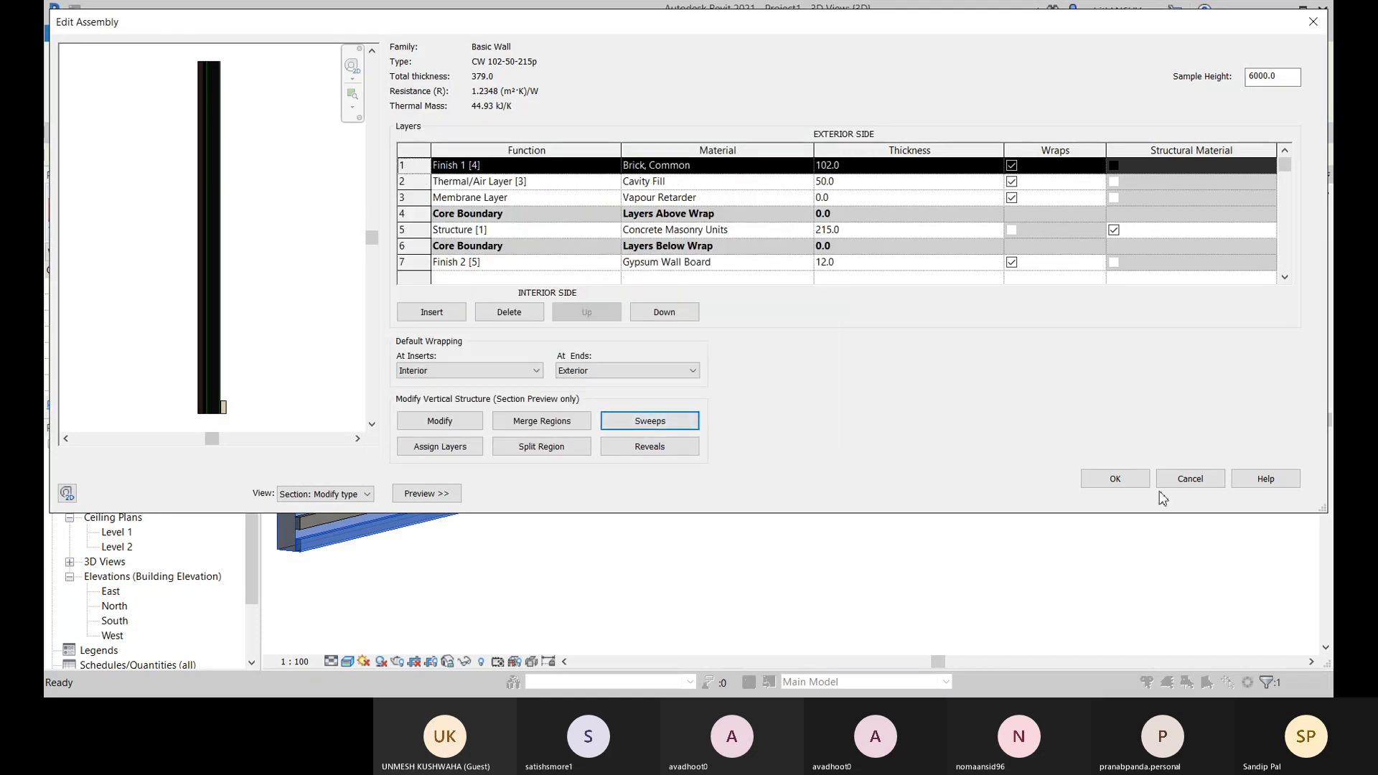
left_click(1122, 487)
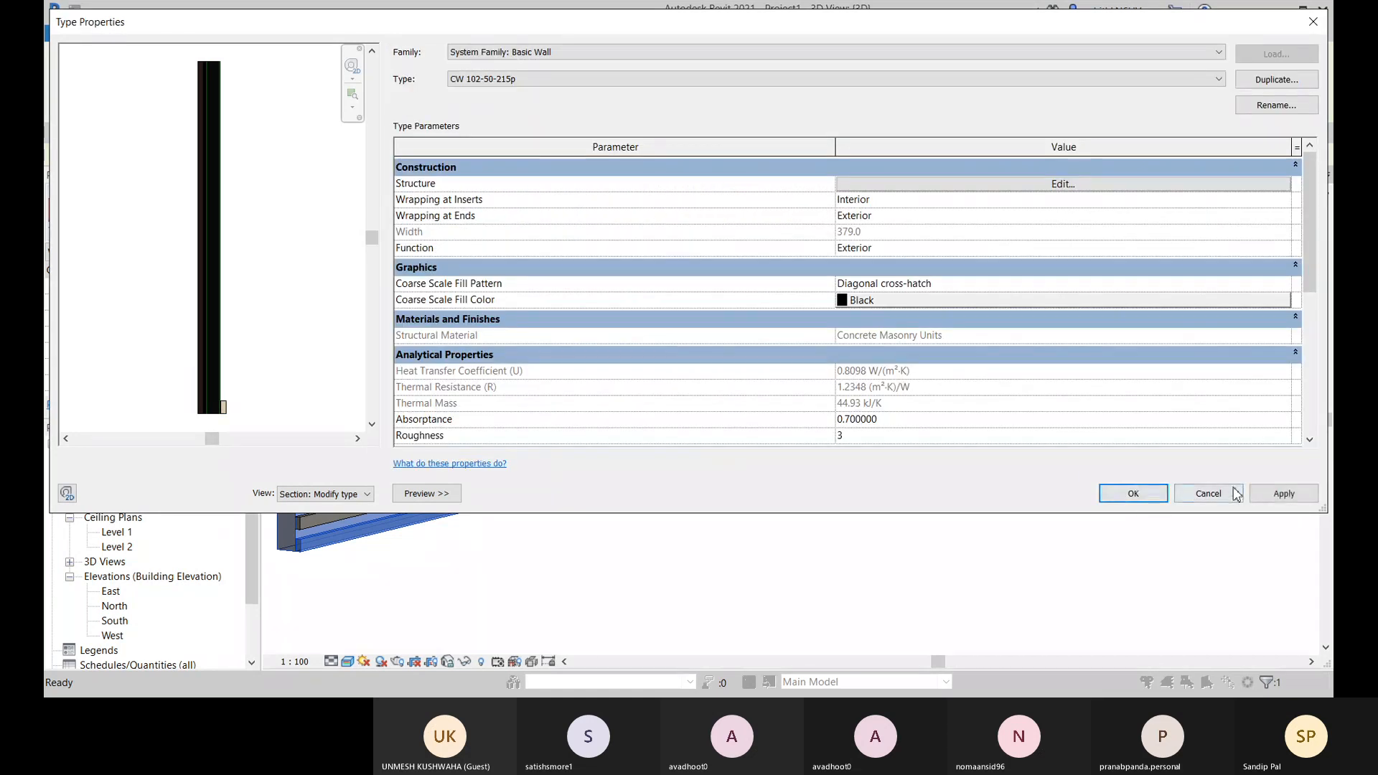
left_click(1132, 493)
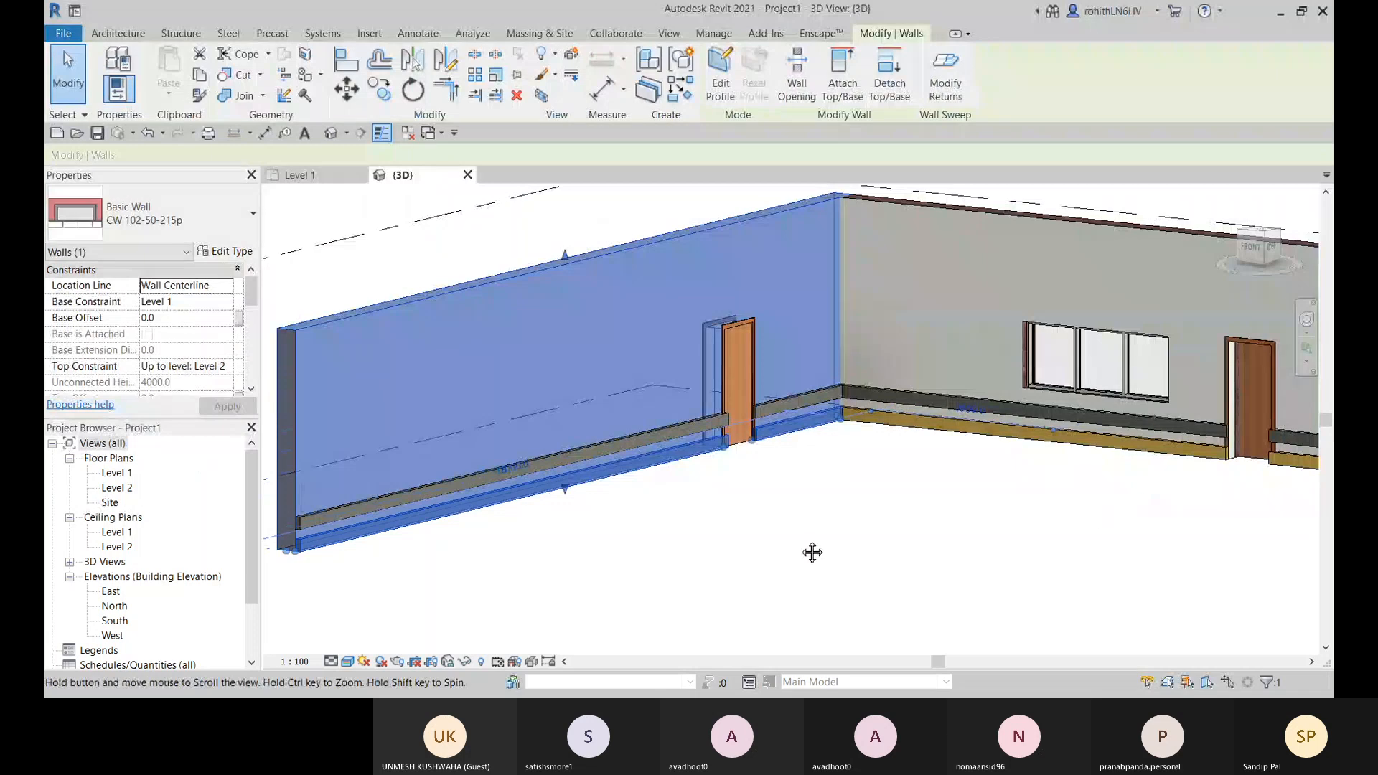
Stretch the cornice sweep's end on the corner side of the door across most of the door's width
scroll(815, 538, "up", 3)
scroll(833, 467, "up", 2)
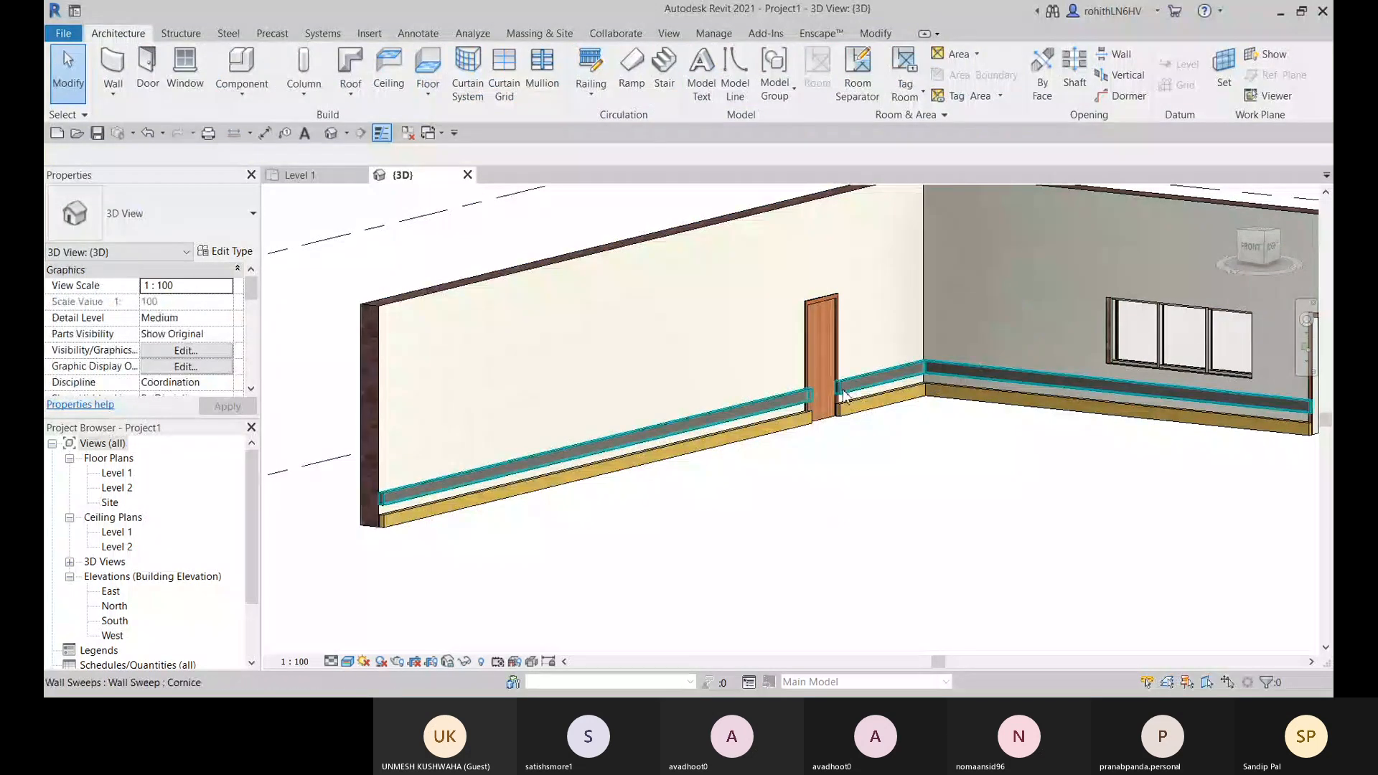
left_click(837, 414)
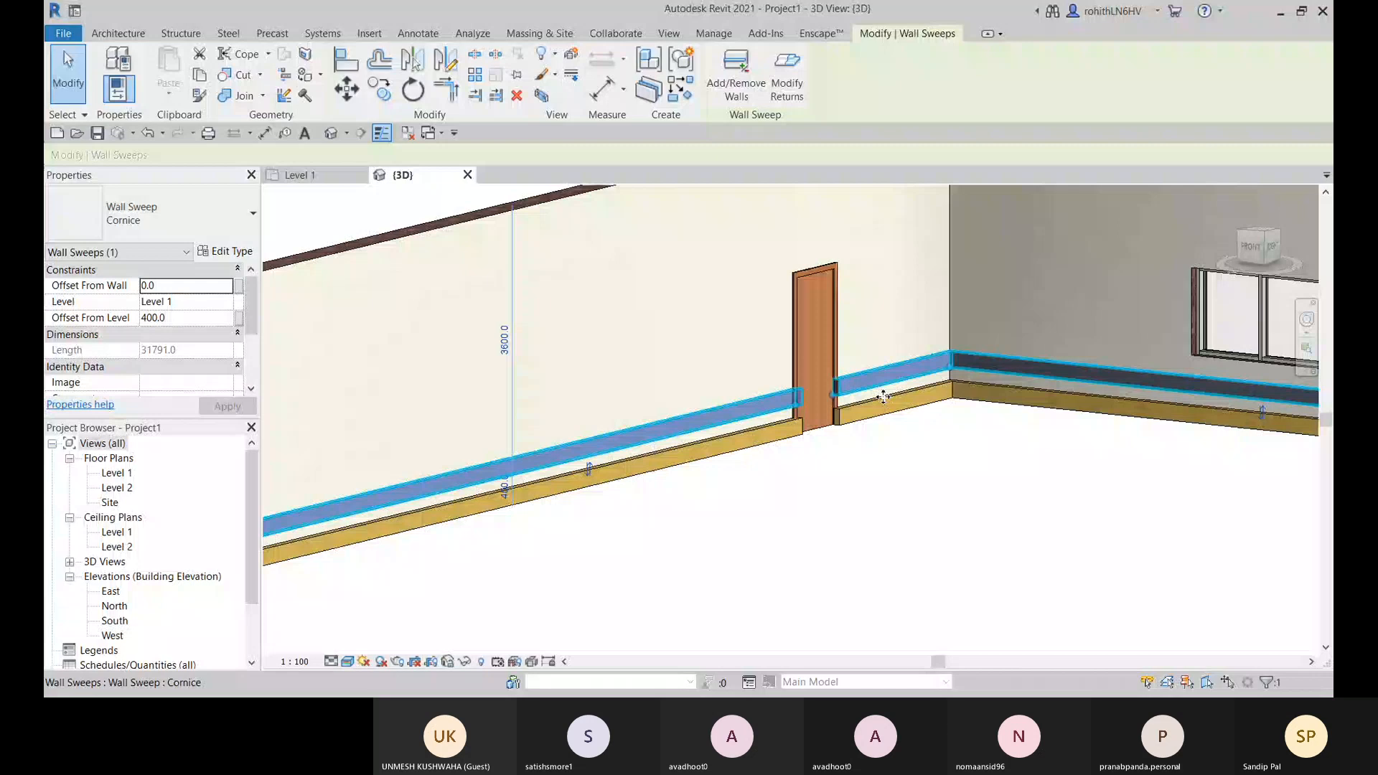
left_click(837, 462)
middle_click_drag(854, 393, 778, 458, "shift")
middle_click_drag(1069, 392, 278, 577)
scroll(694, 437, "up", 5)
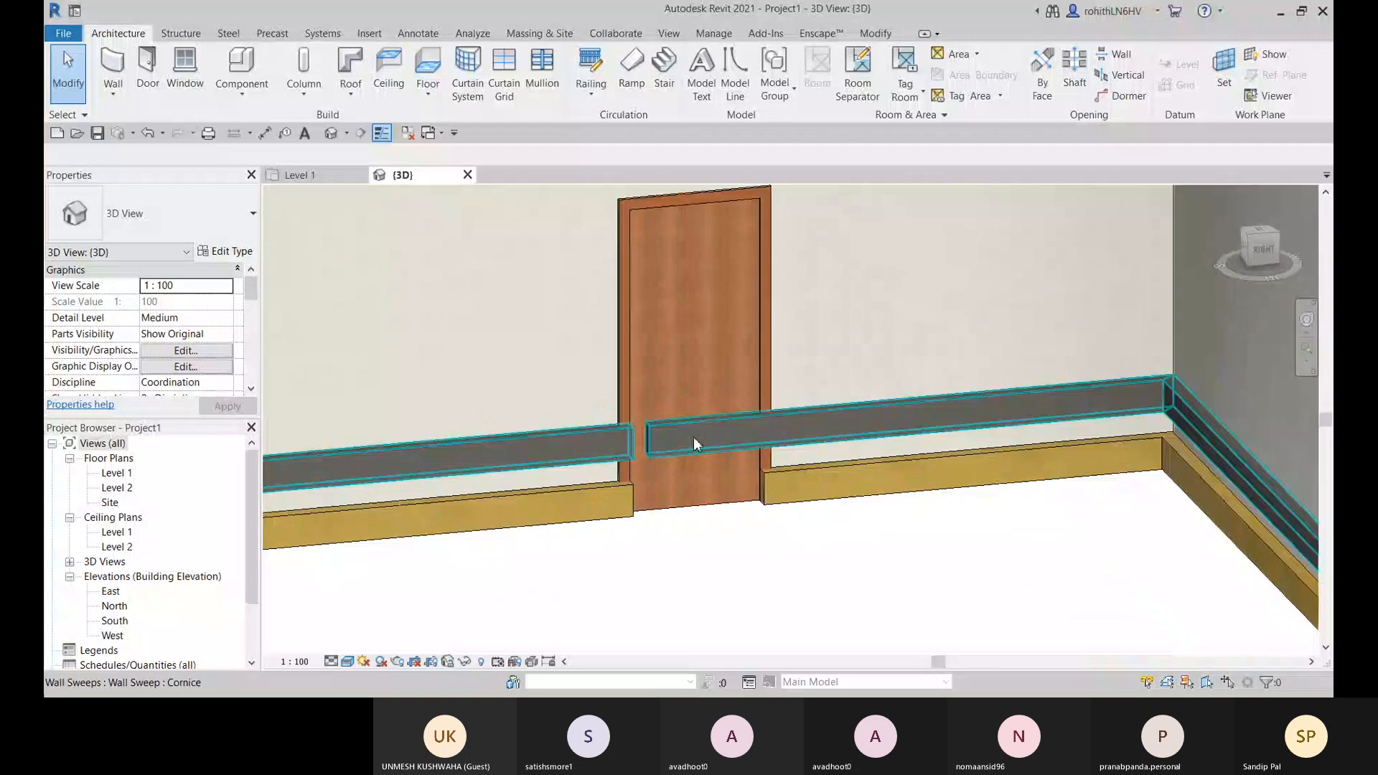
Pull the stretched cornice end back past the door towards the wall corner, making the sweep about 31471 mm long
left_click(651, 441)
middle_click_drag(842, 477, 831, 409)
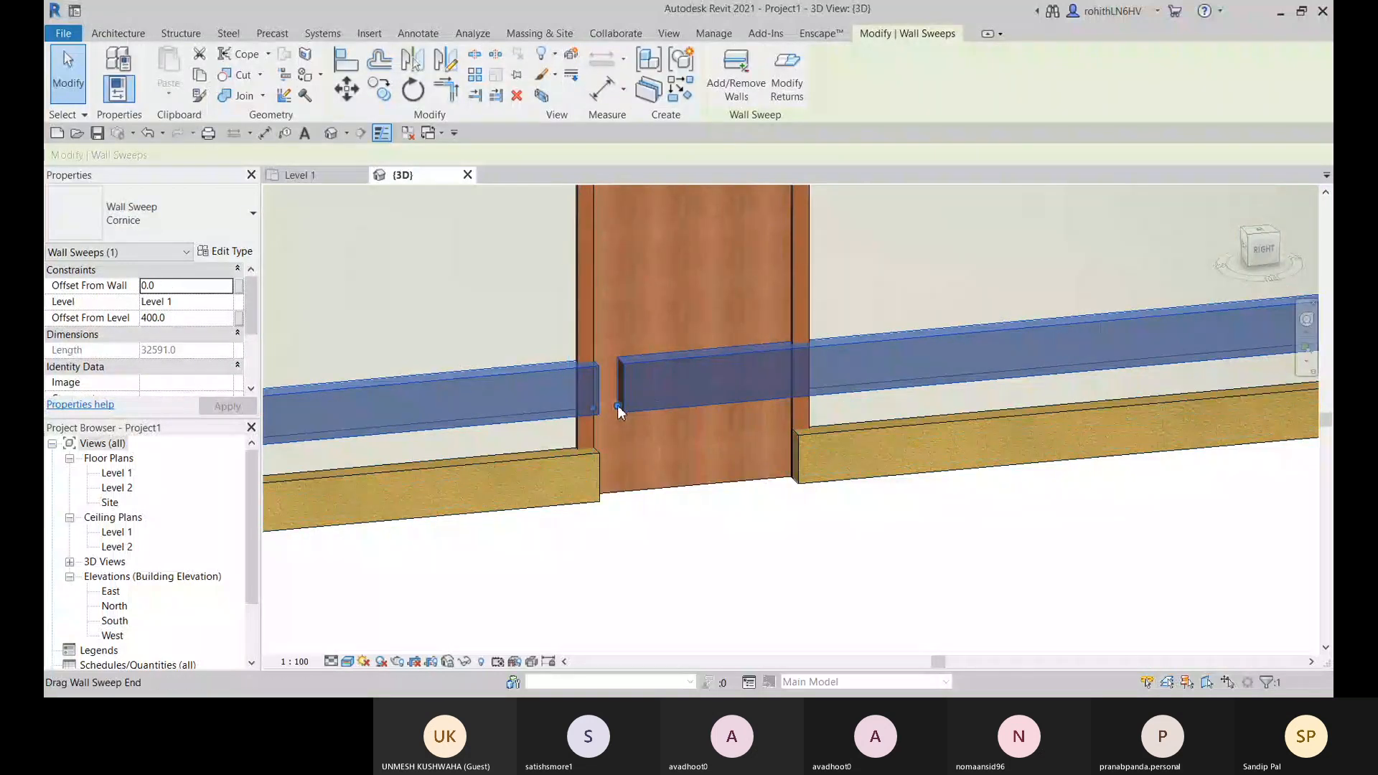
left_click_drag(617, 405, 861, 386)
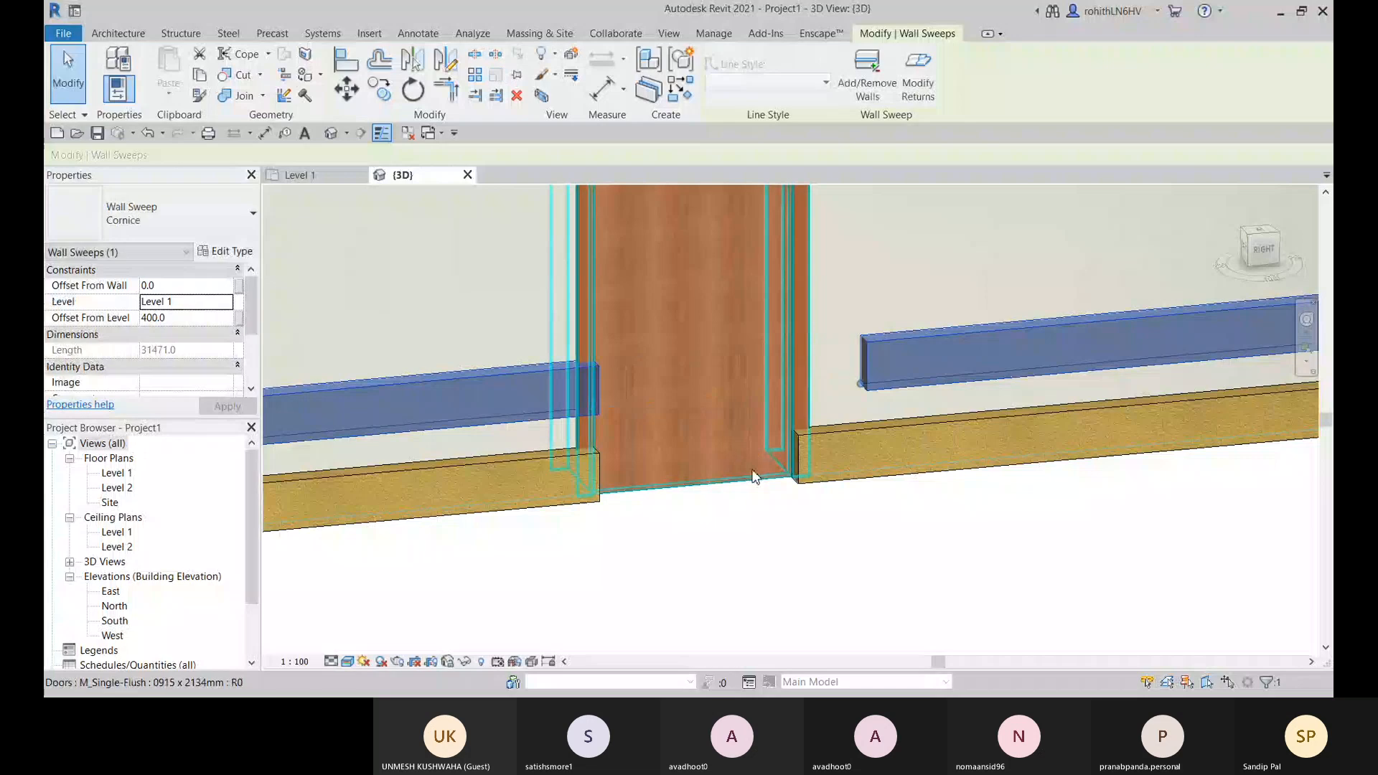
Shorten the long cornice run away from the door, bringing the sweep's length to about 24276 mm
scroll(753, 476, "down", 6)
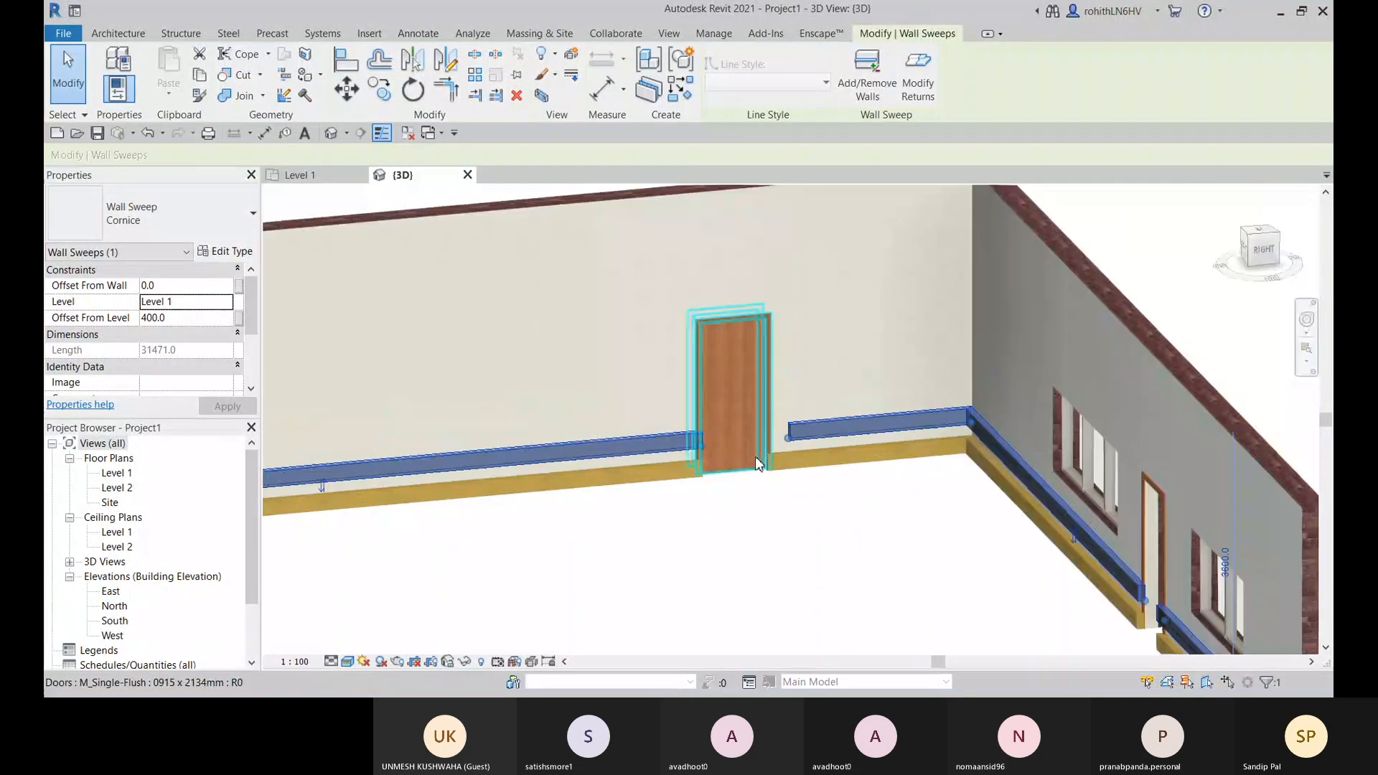
scroll(757, 465, "down", 2)
middle_click_drag(655, 468, 1058, 459)
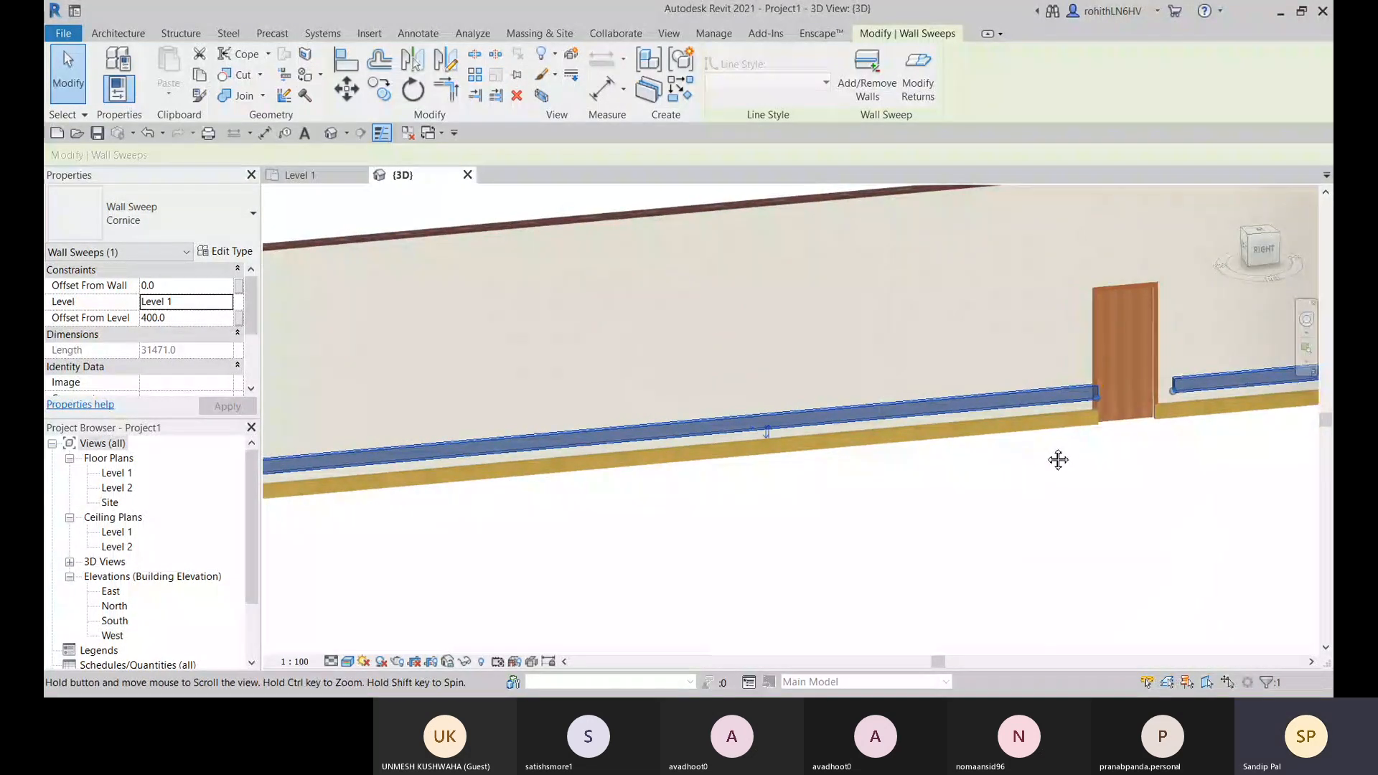
scroll(915, 462, "down", 2)
middle_click_drag(915, 462, 679, 465)
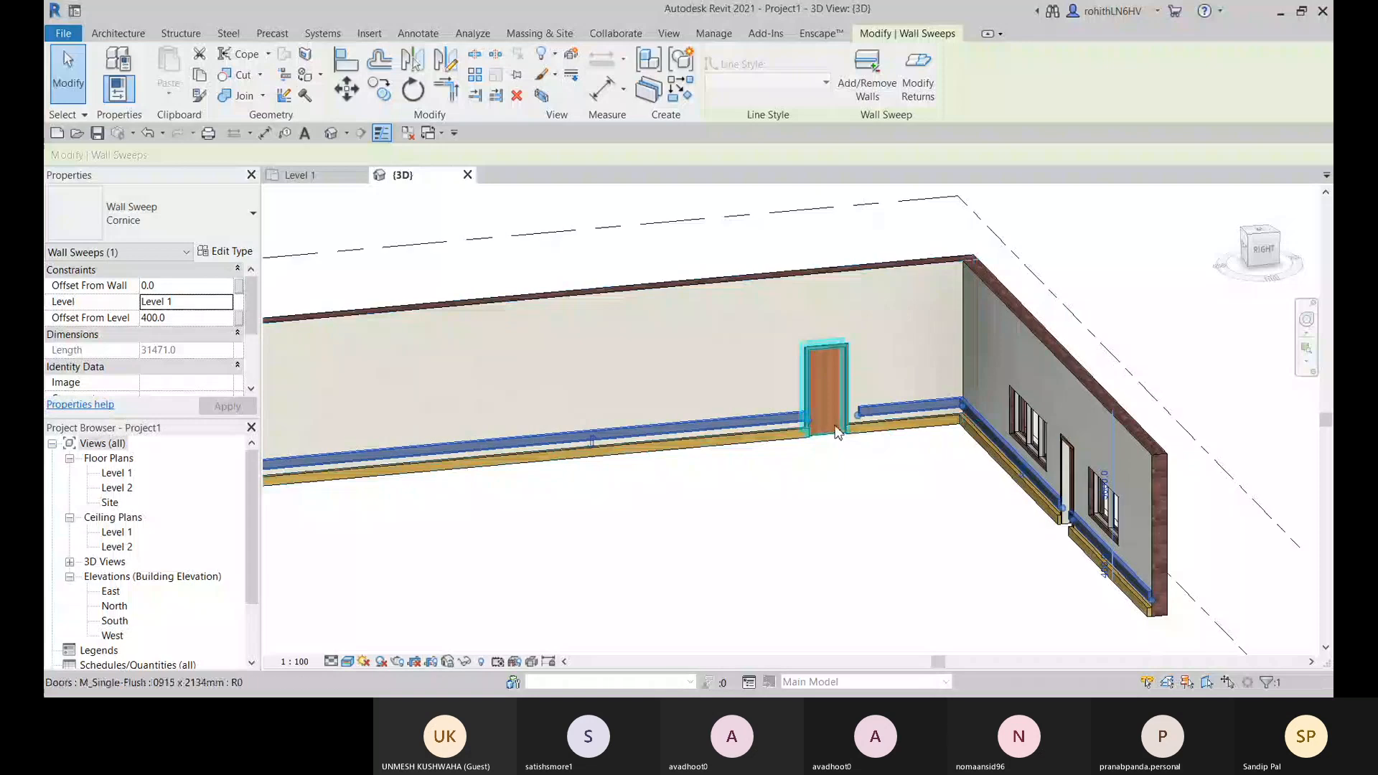
left_click_drag(809, 421, 529, 444)
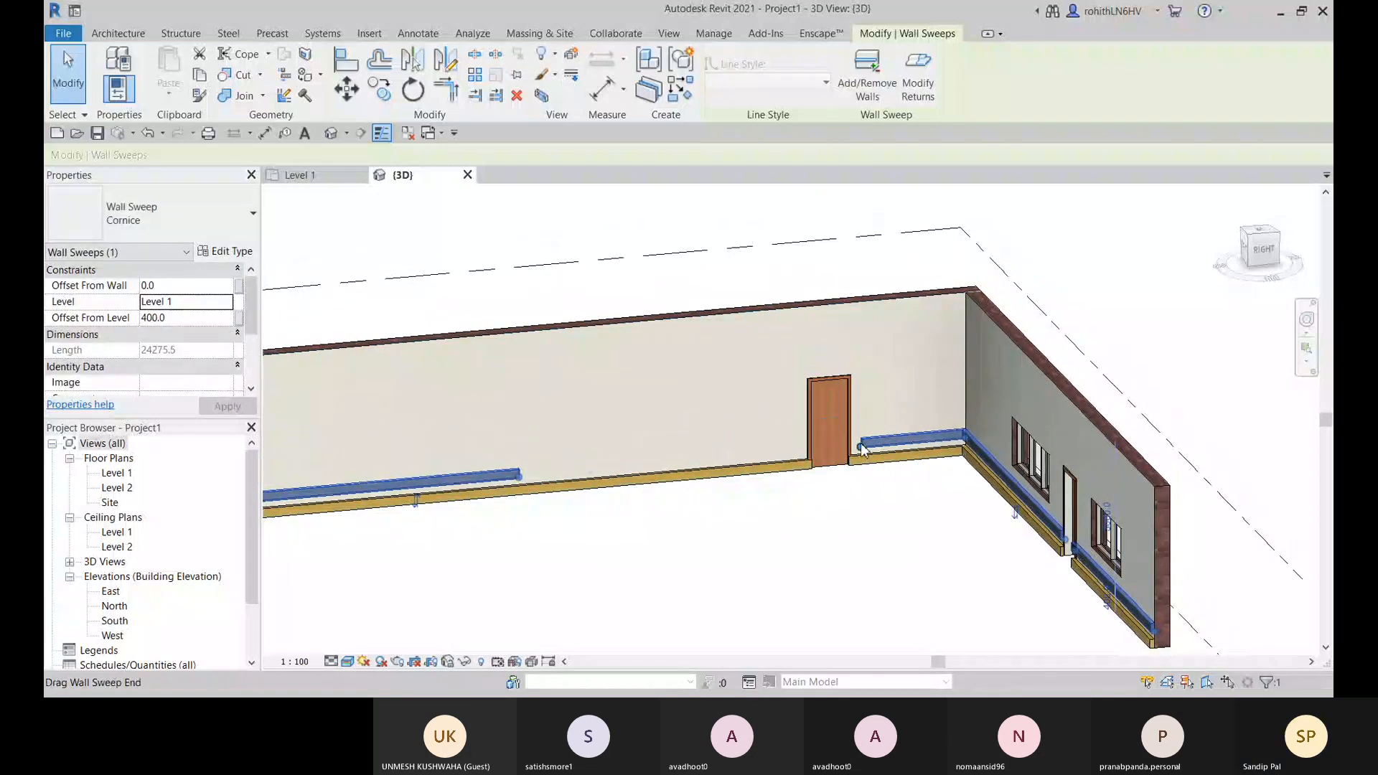
Extend the short cornice run on the corner side of the door so its end meets the door frame
mouse_move(861, 447)
left_mouse_down()
mouse_move(823, 449)
mouse_move(865, 442)
mouse_move(851, 450)
left_mouse_up()
scroll(851, 450, "up", 5)
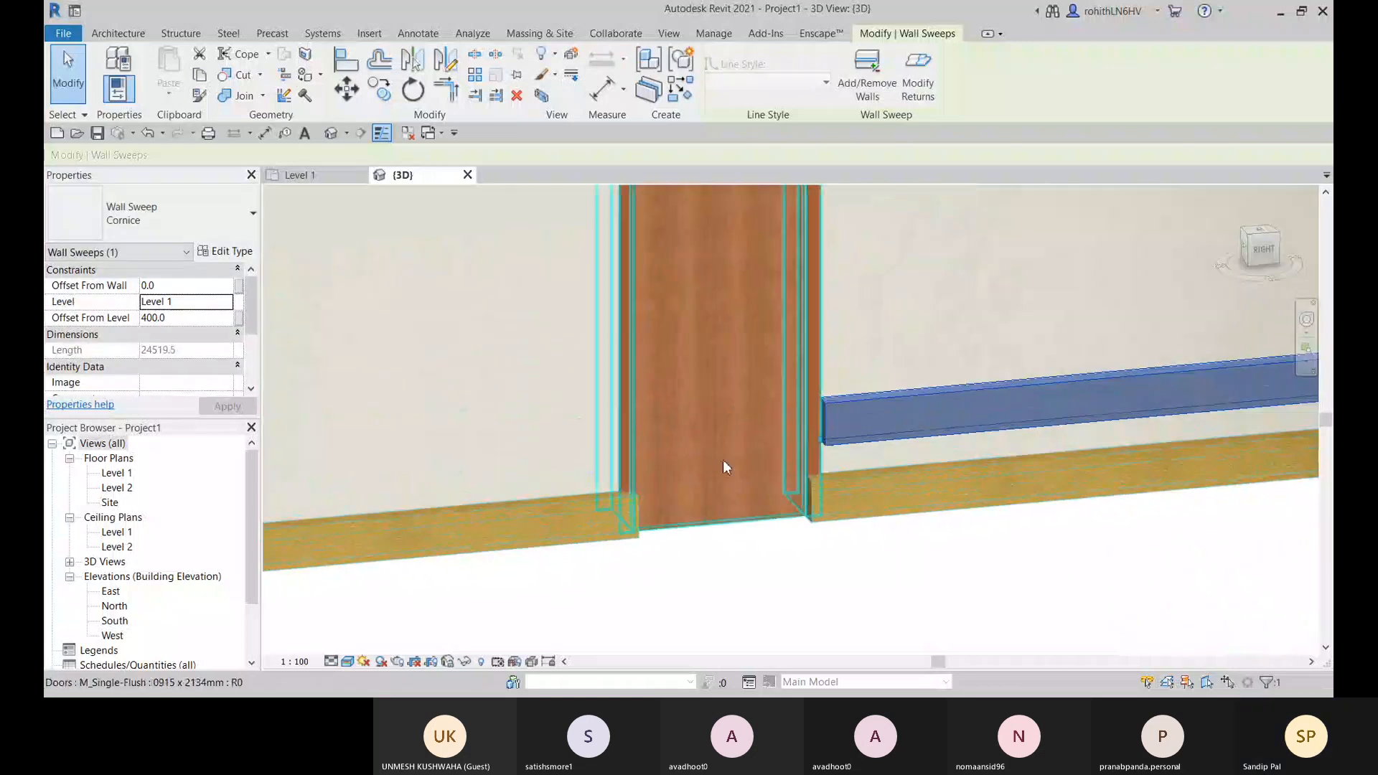
scroll(852, 422, "up", 4)
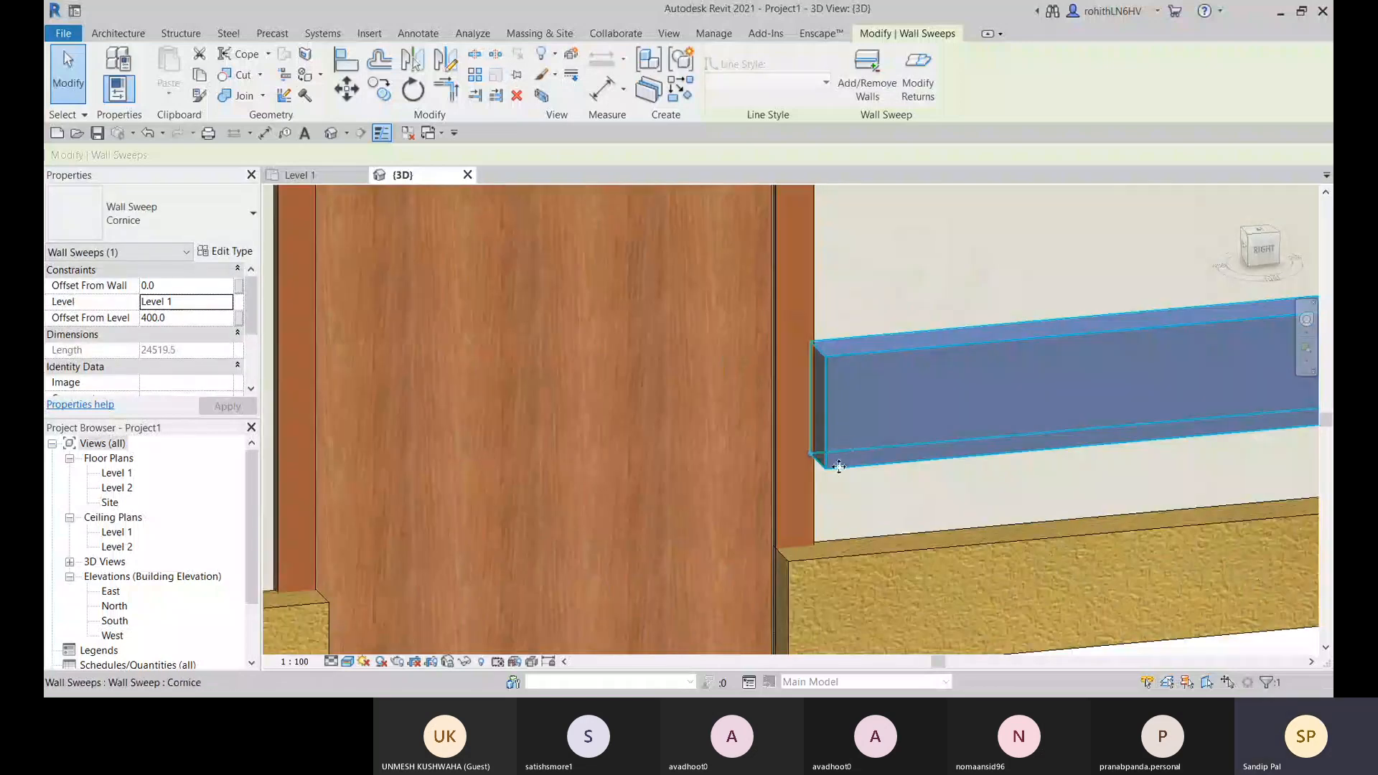
scroll(839, 476, "down", 5)
Trim the wall's yellow base sweep on the corner side of the door to the frame's outer edge
left_click(836, 518)
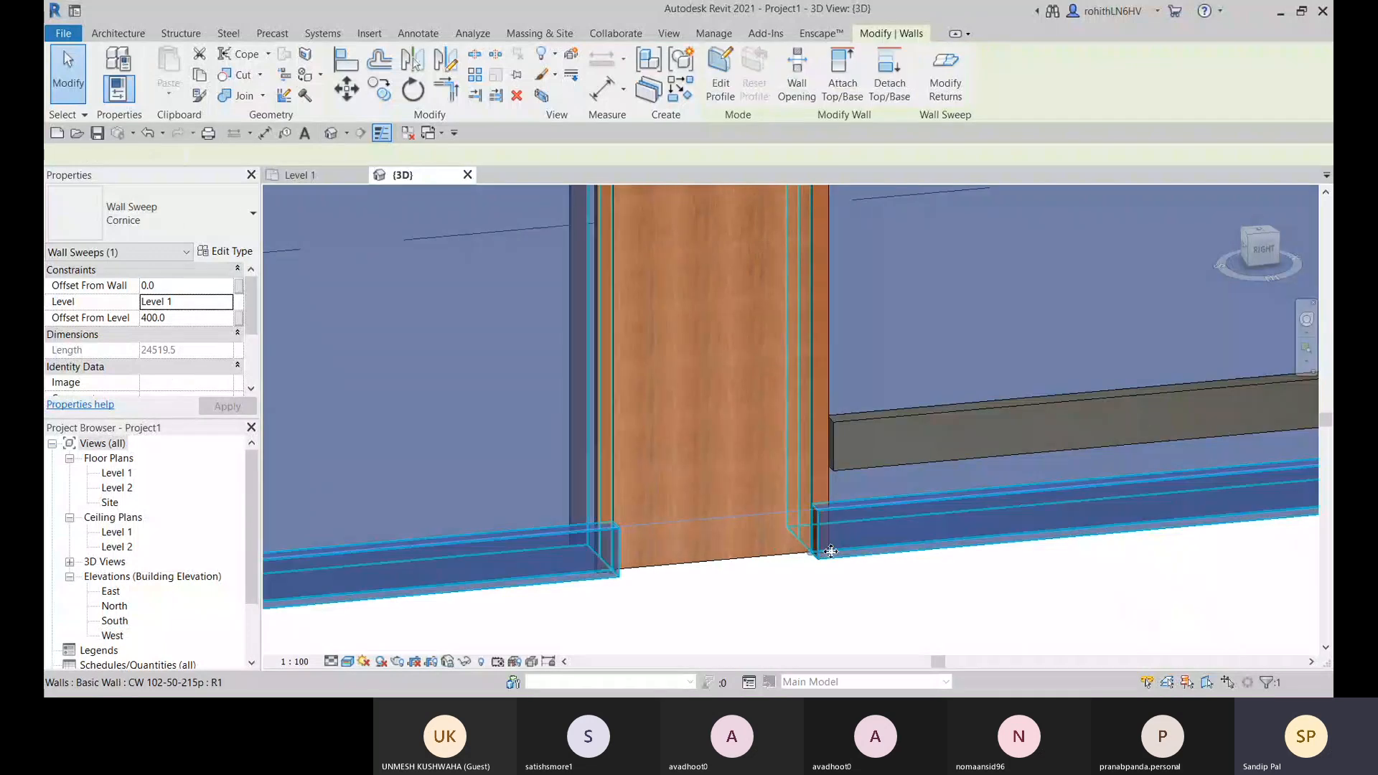
mouse_move(811, 552)
left_mouse_down()
mouse_move(831, 550)
mouse_move(809, 547)
left_mouse_up()
scroll(838, 559, "up", 3)
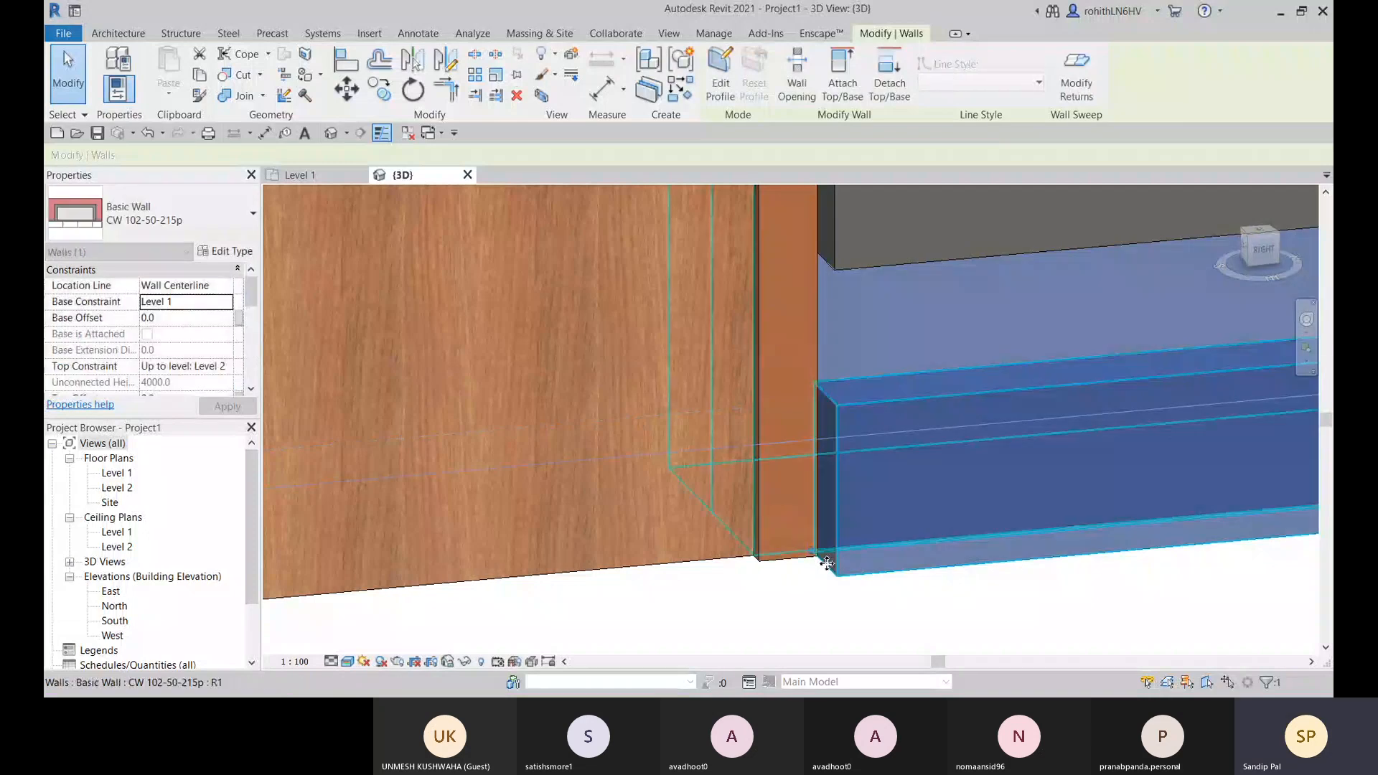
Trim the yellow base sweep on the other side of the door to the frame's outer edge
scroll(829, 570, "down", 3)
scroll(829, 570, "down", 2)
left_click(585, 605)
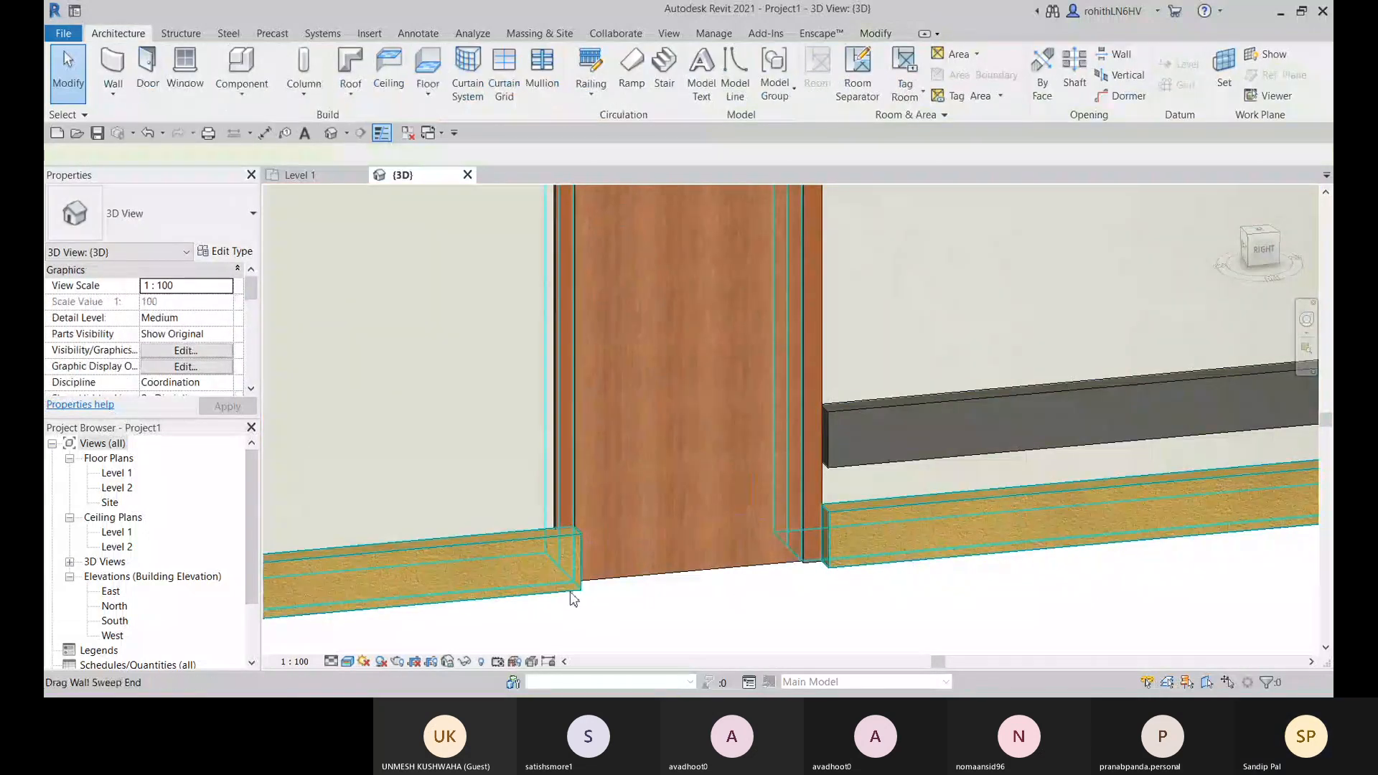
left_click(571, 592)
middle_click_drag(661, 593, 938, 424)
left_click_drag(856, 422, 830, 415)
left_click(886, 455)
Examine the cornice and base sweeps beside the door and along both walls
scroll(914, 471, "down", 2)
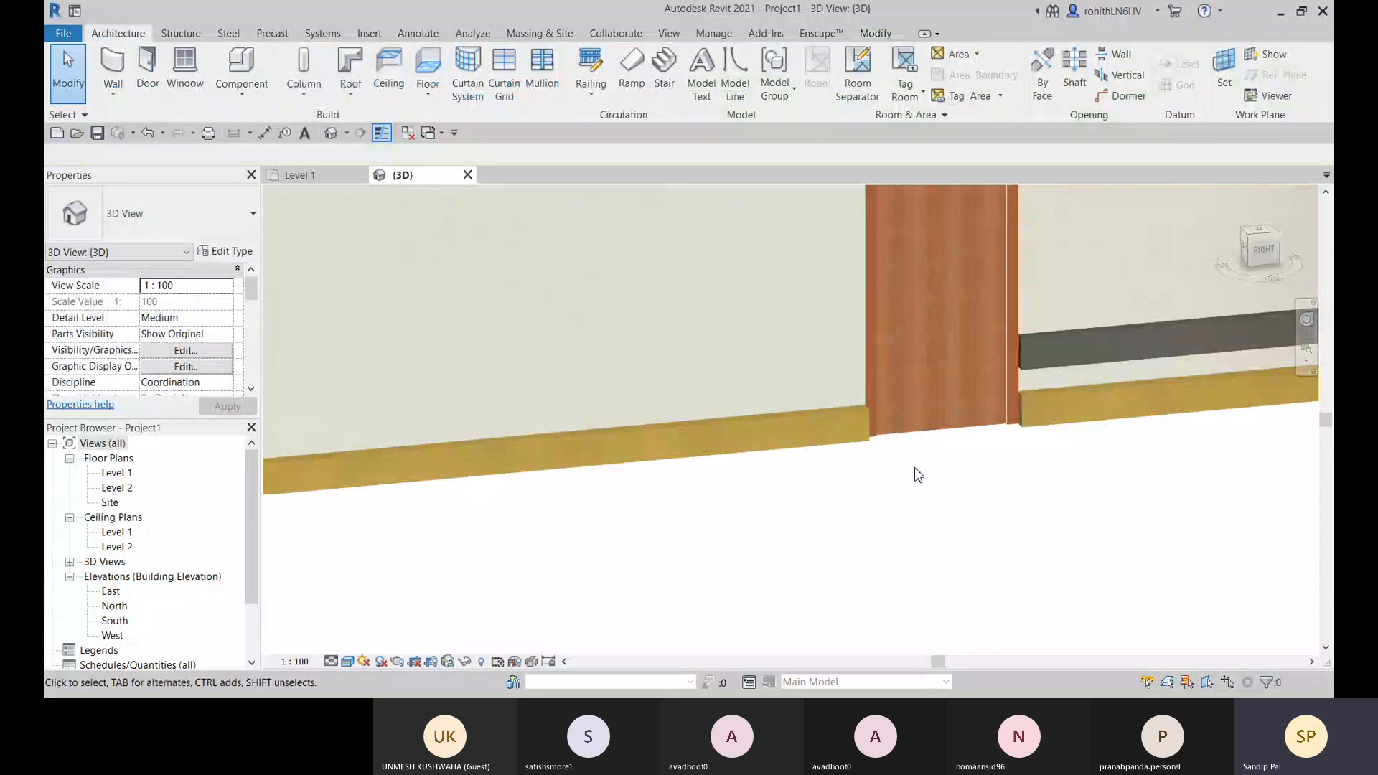
middle_click_drag(951, 492, 936, 438)
left_click(1006, 391)
scroll(937, 438, "down", 5)
middle_click_drag(830, 529, 825, 524, "shift")
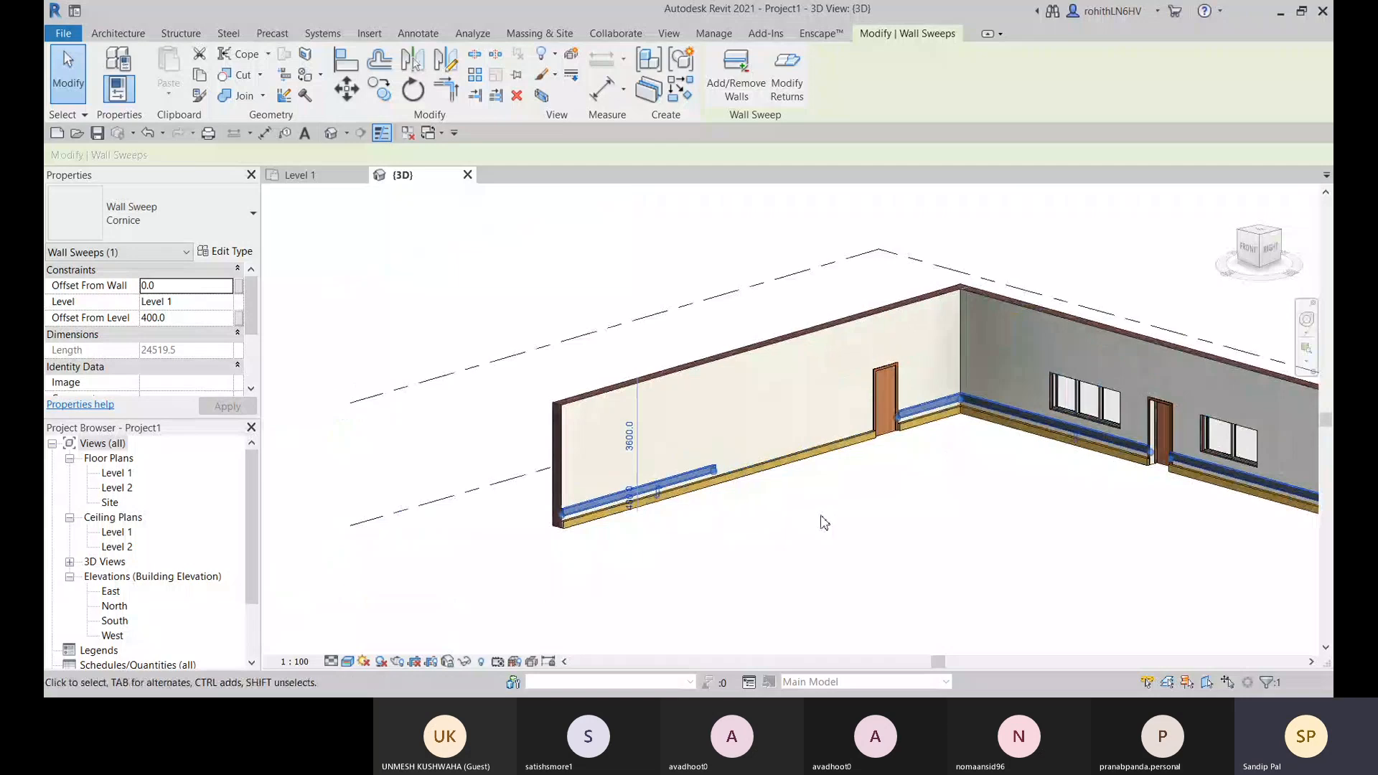
scroll(824, 523, "up", 2)
key("Escape")
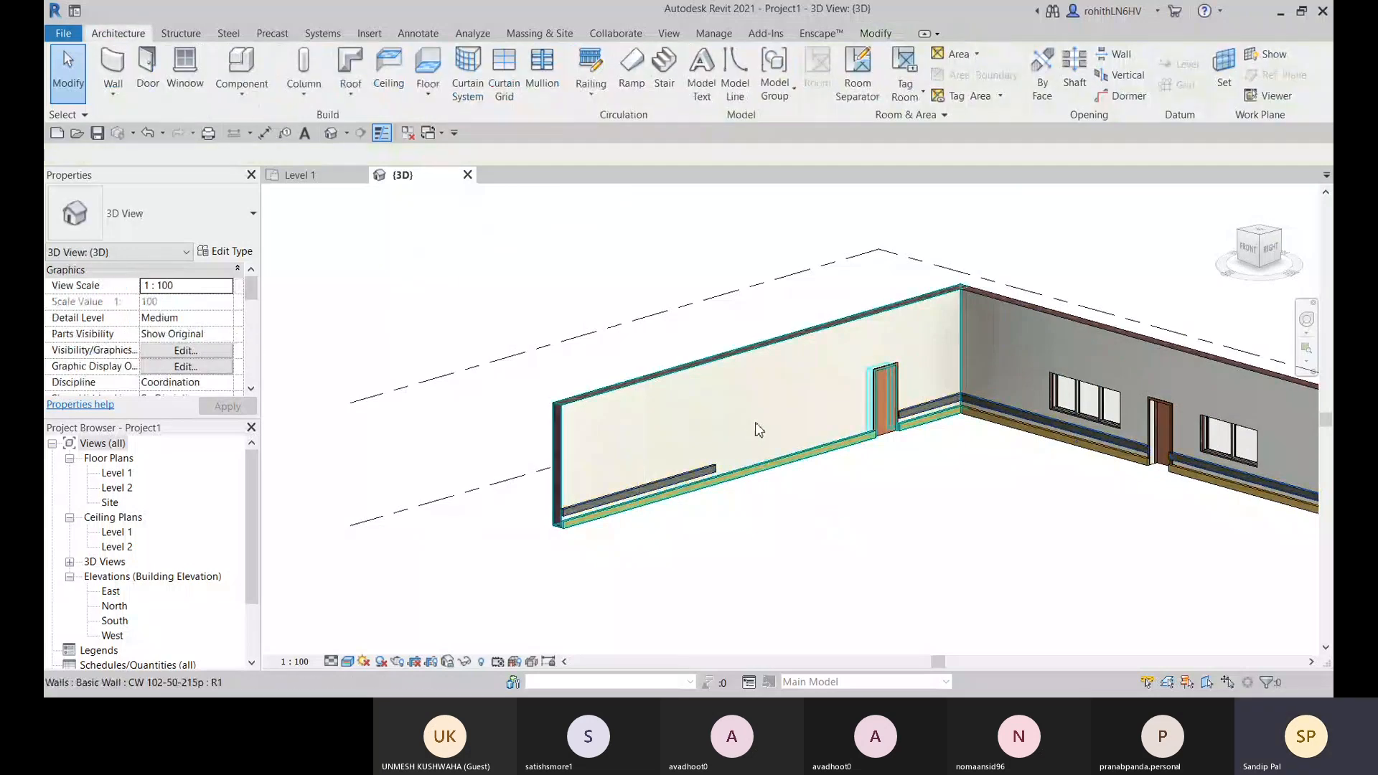
middle_click_drag(781, 415, 705, 394)
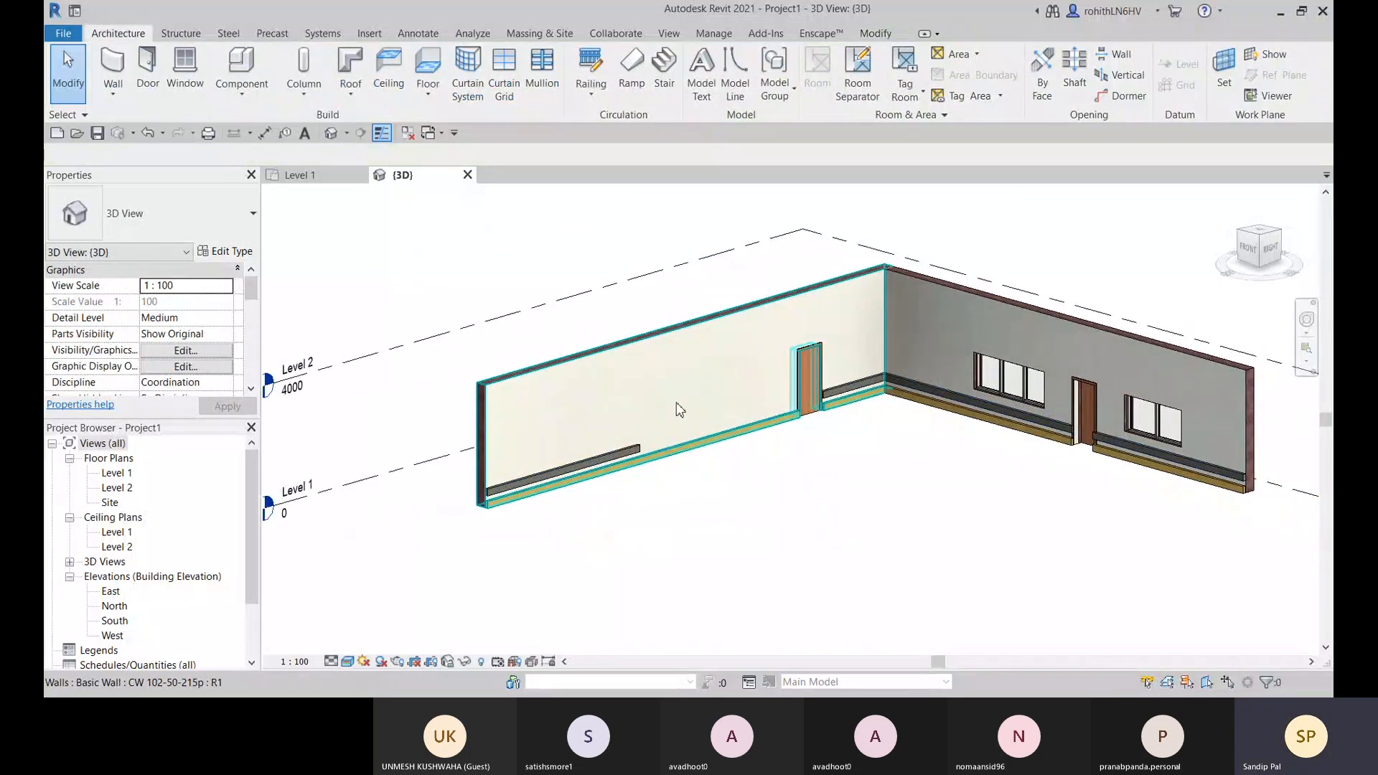
Extend the long cornice run across the door to meet the short run, bringing the sweep's length to about 32706 mm
left_click(872, 34)
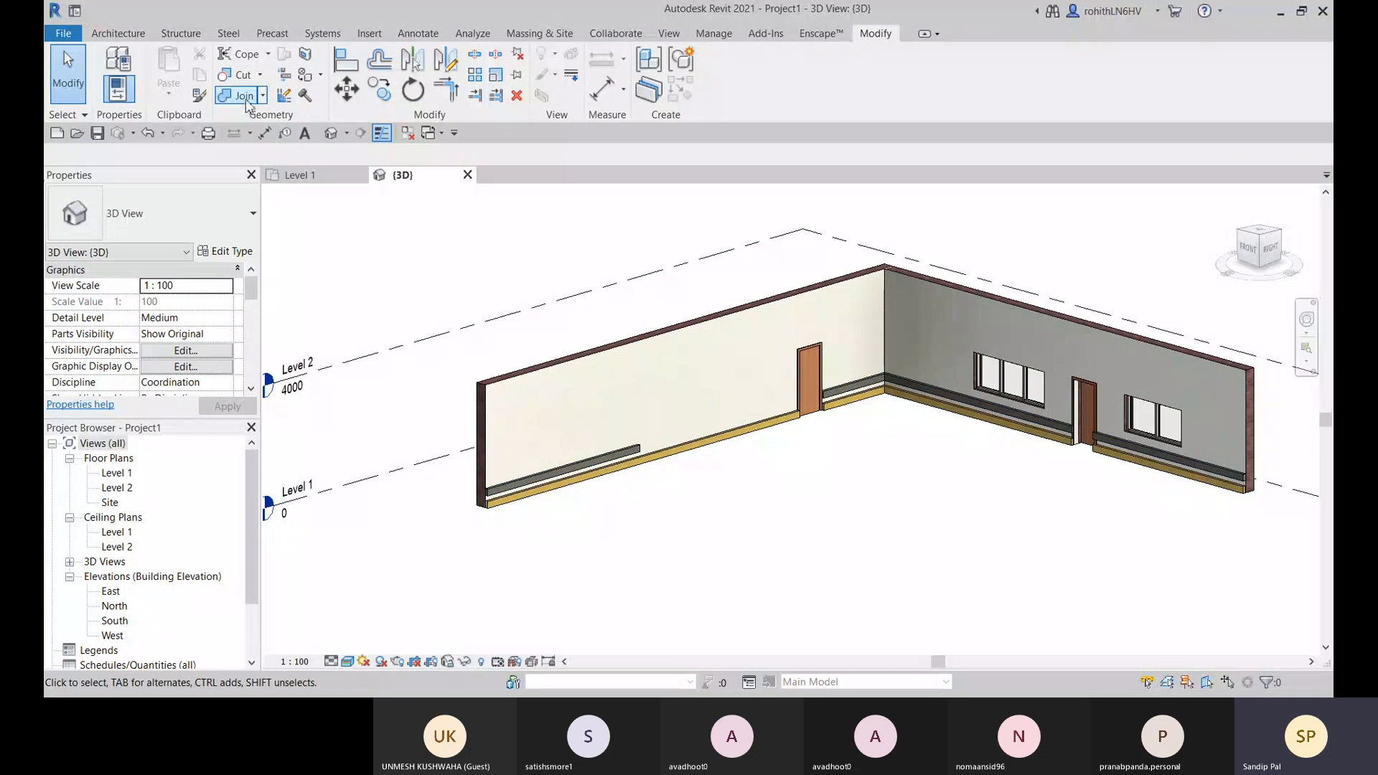
left_click(662, 463)
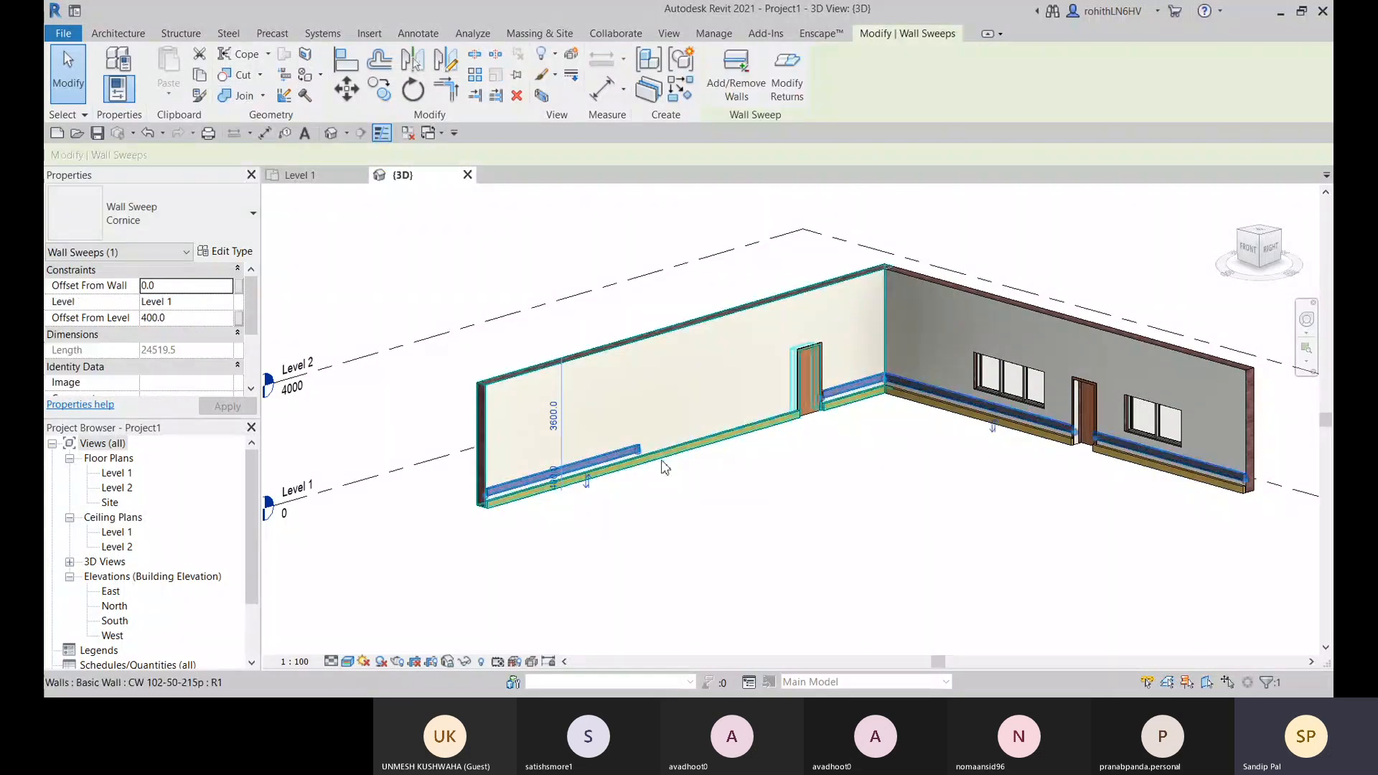
scroll(662, 467, "up", 3)
left_click_drag(621, 442, 939, 350)
scroll(939, 351, "up", 5)
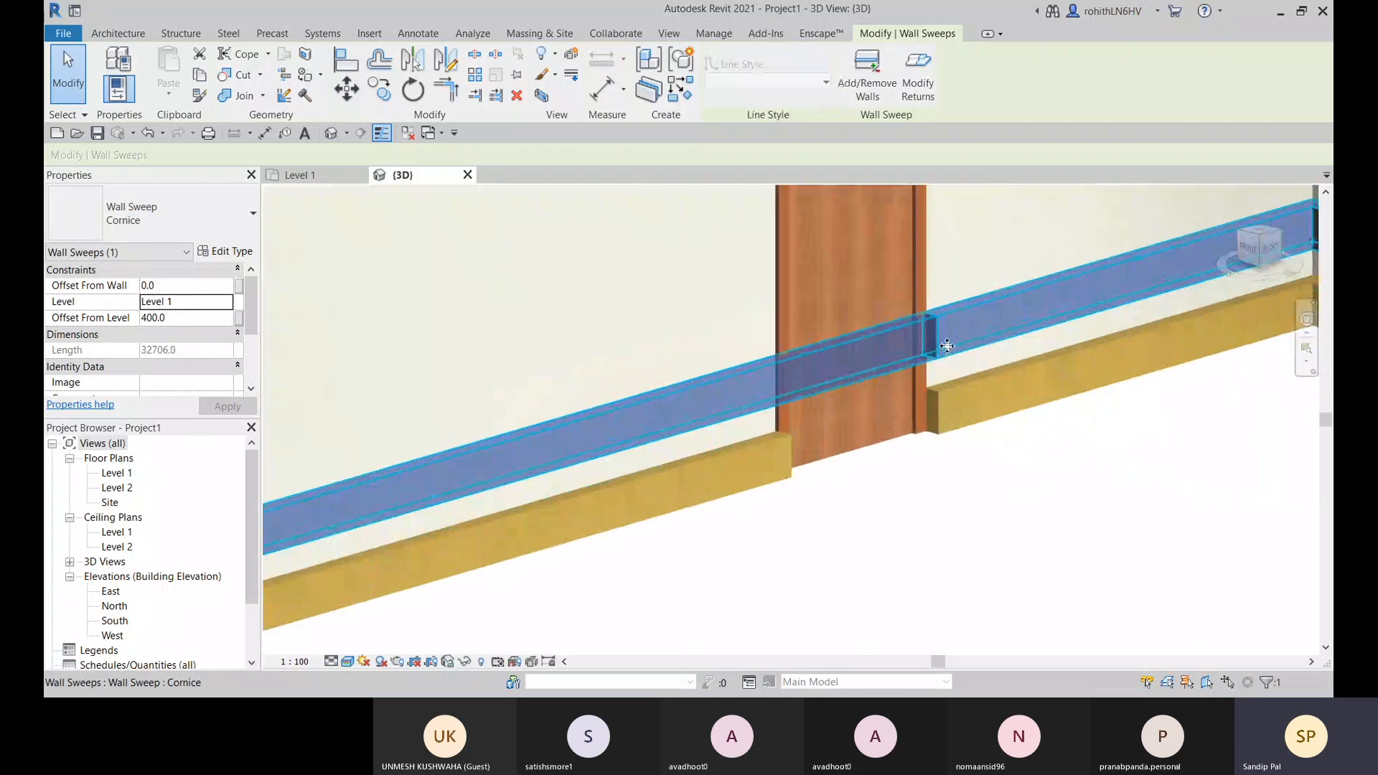
scroll(922, 303, "up", 2)
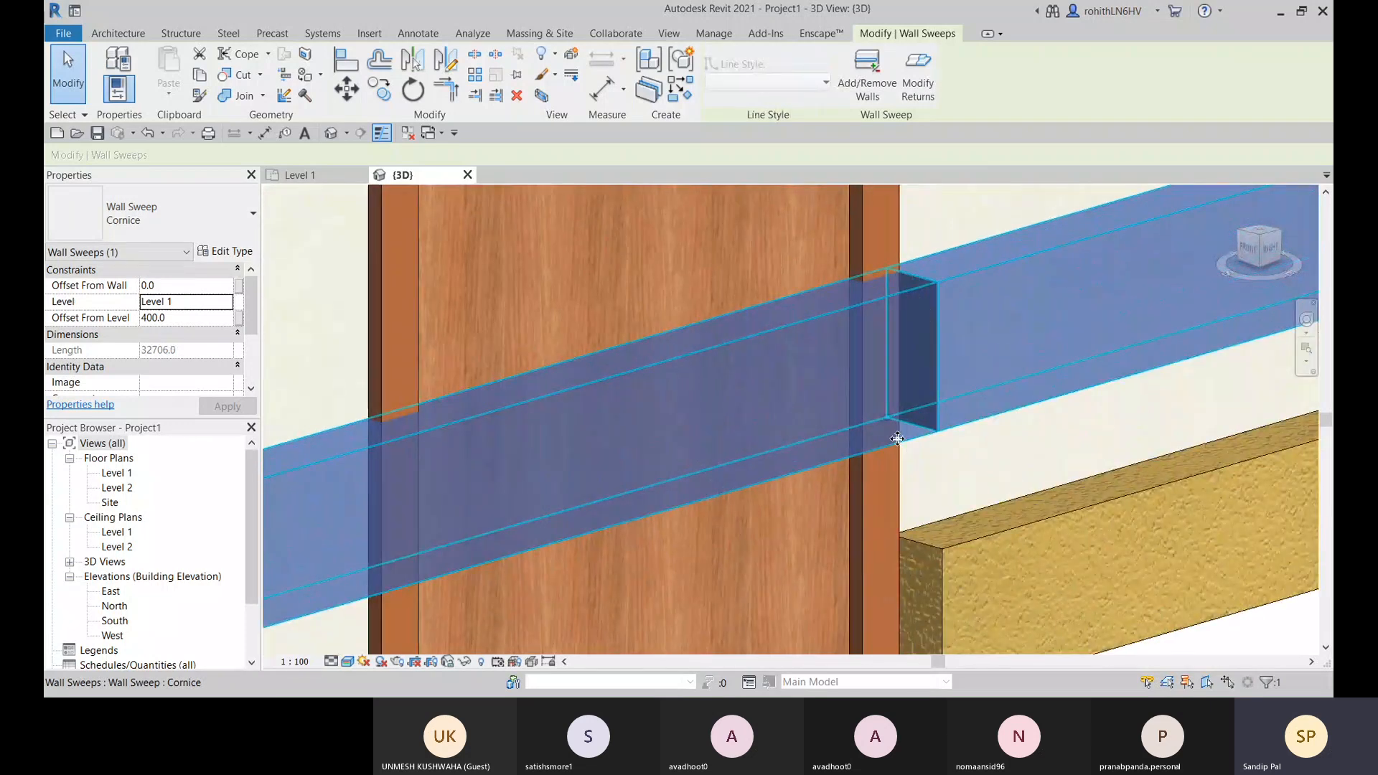
scroll(937, 328, "down", 5)
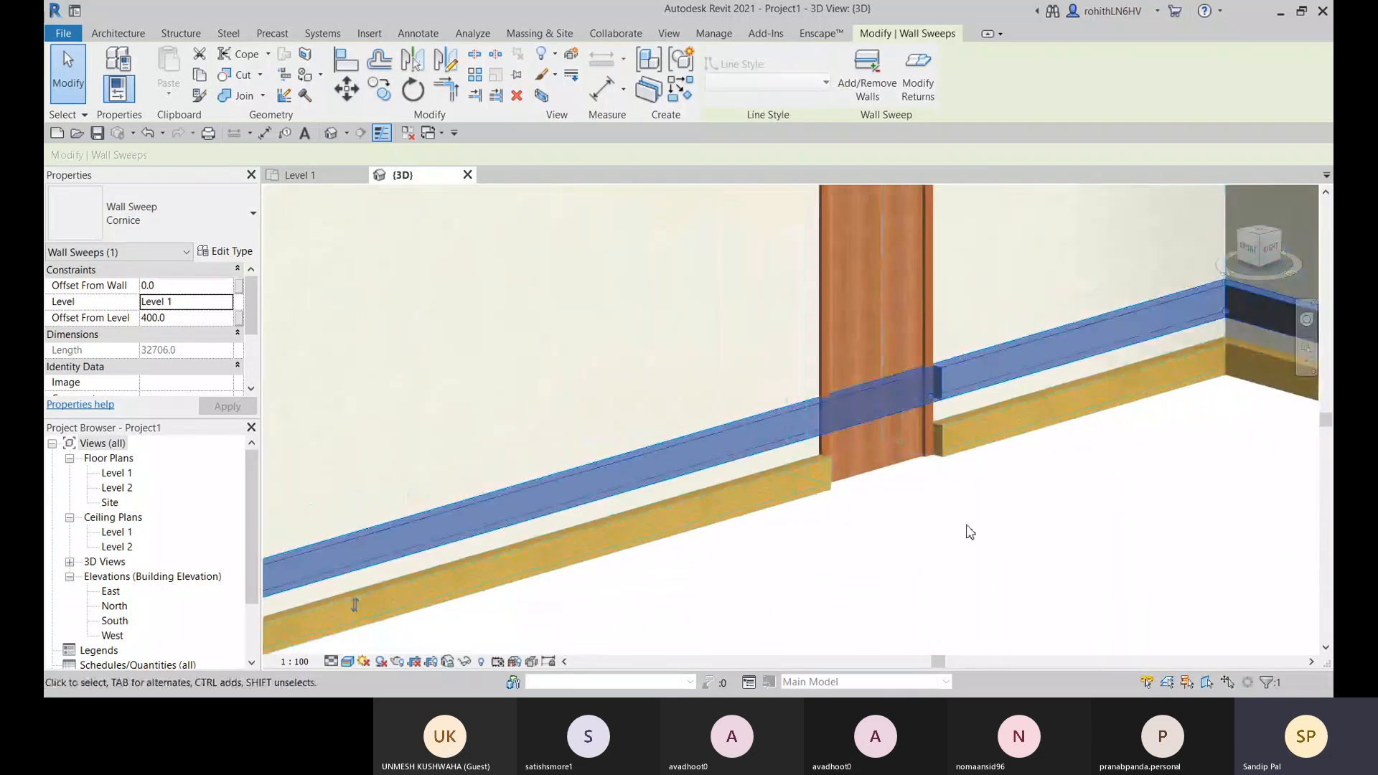
left_click(971, 567)
left_click(238, 96)
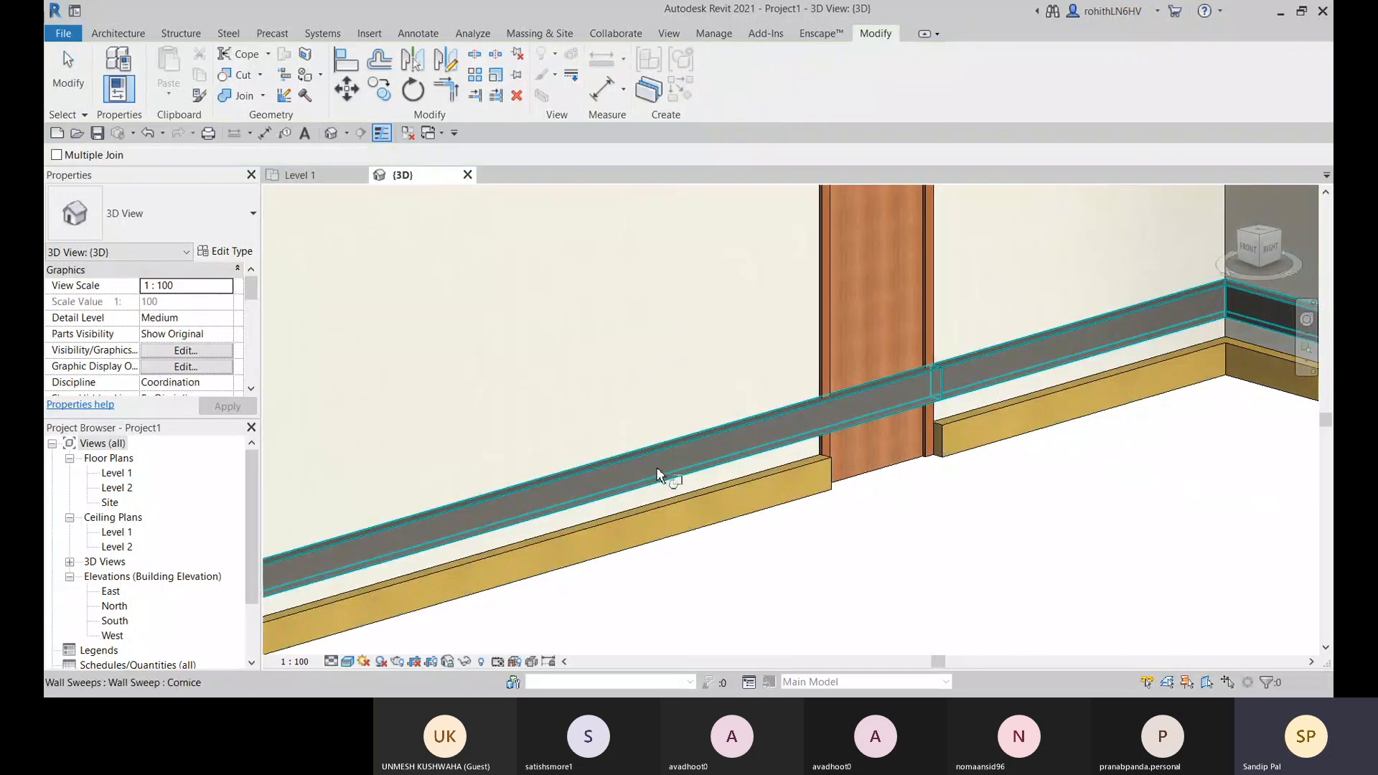
scroll(892, 509, "down", 6)
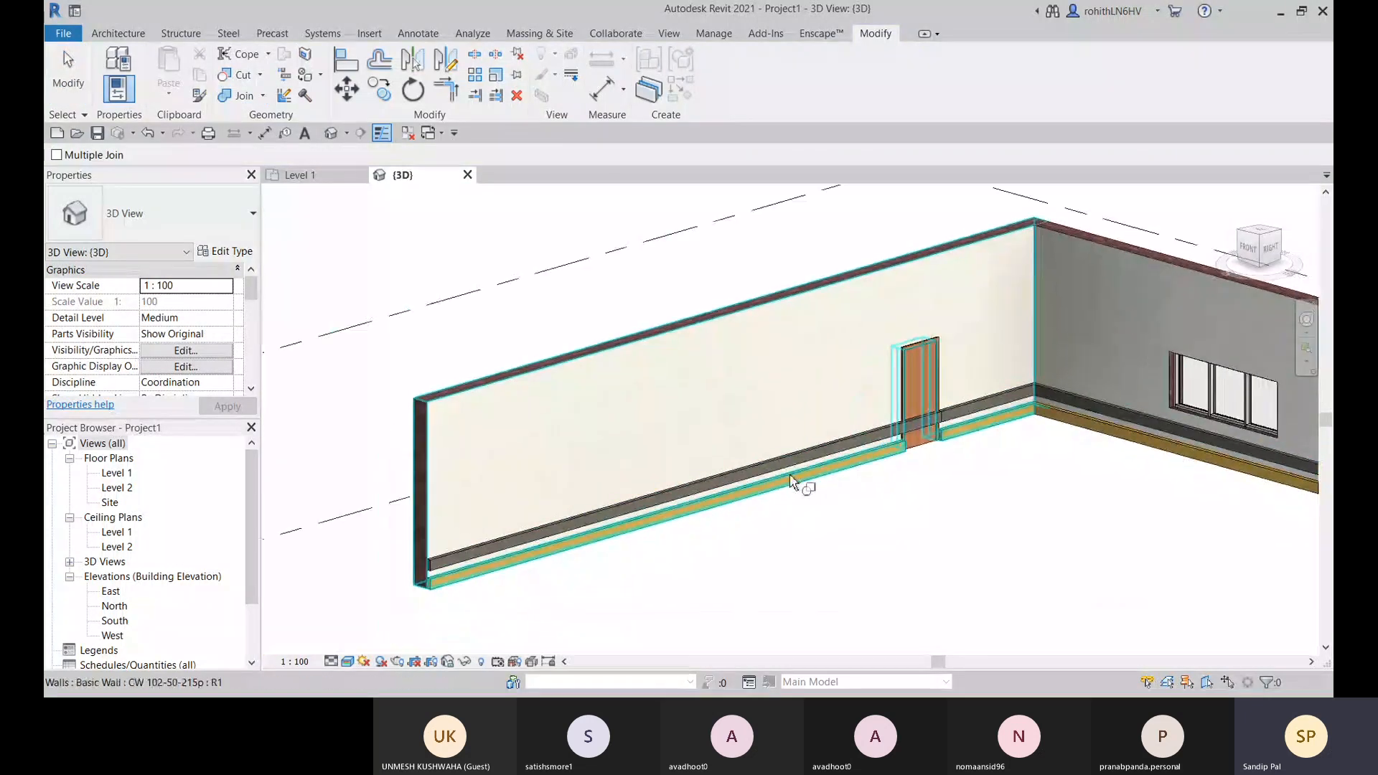
key("Escape")
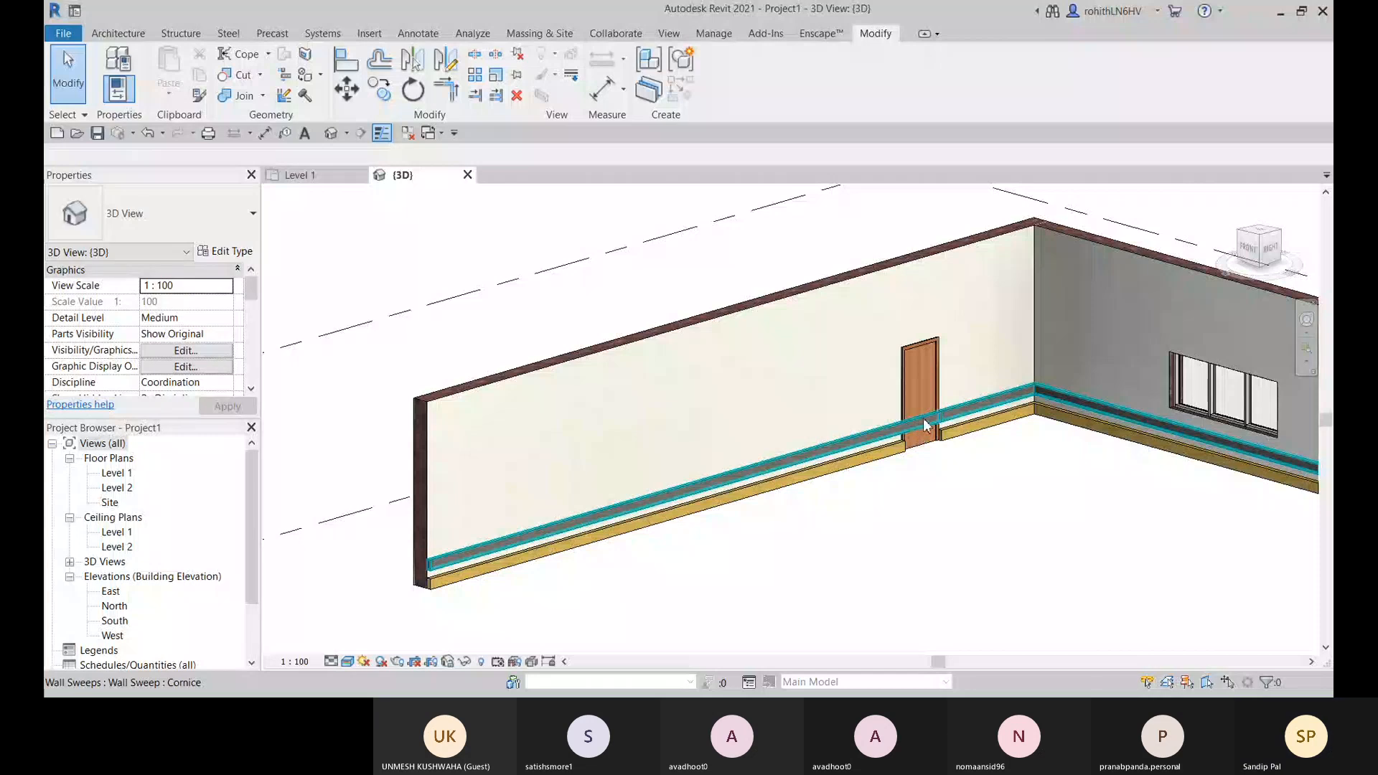
Pull the long cornice run back off the door to the frame's edge, bringing the sweep's length to about 31619.5 mm
left_click(932, 427)
left_click_drag(942, 429, 897, 432)
left_click(939, 495)
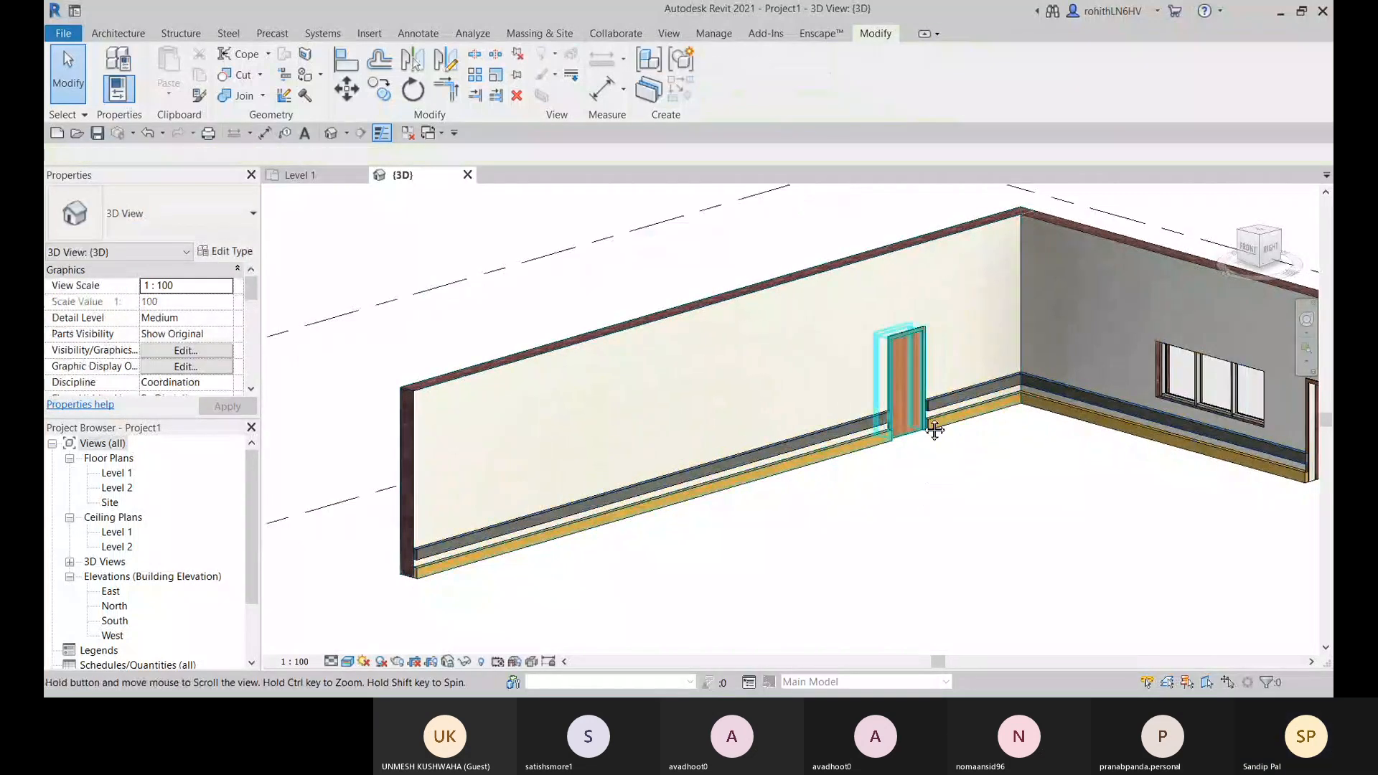
Delete the cornice wall sweep that runs along both walls
scroll(911, 416, "up", 3)
left_click(908, 416)
scroll(796, 563, "down", 4)
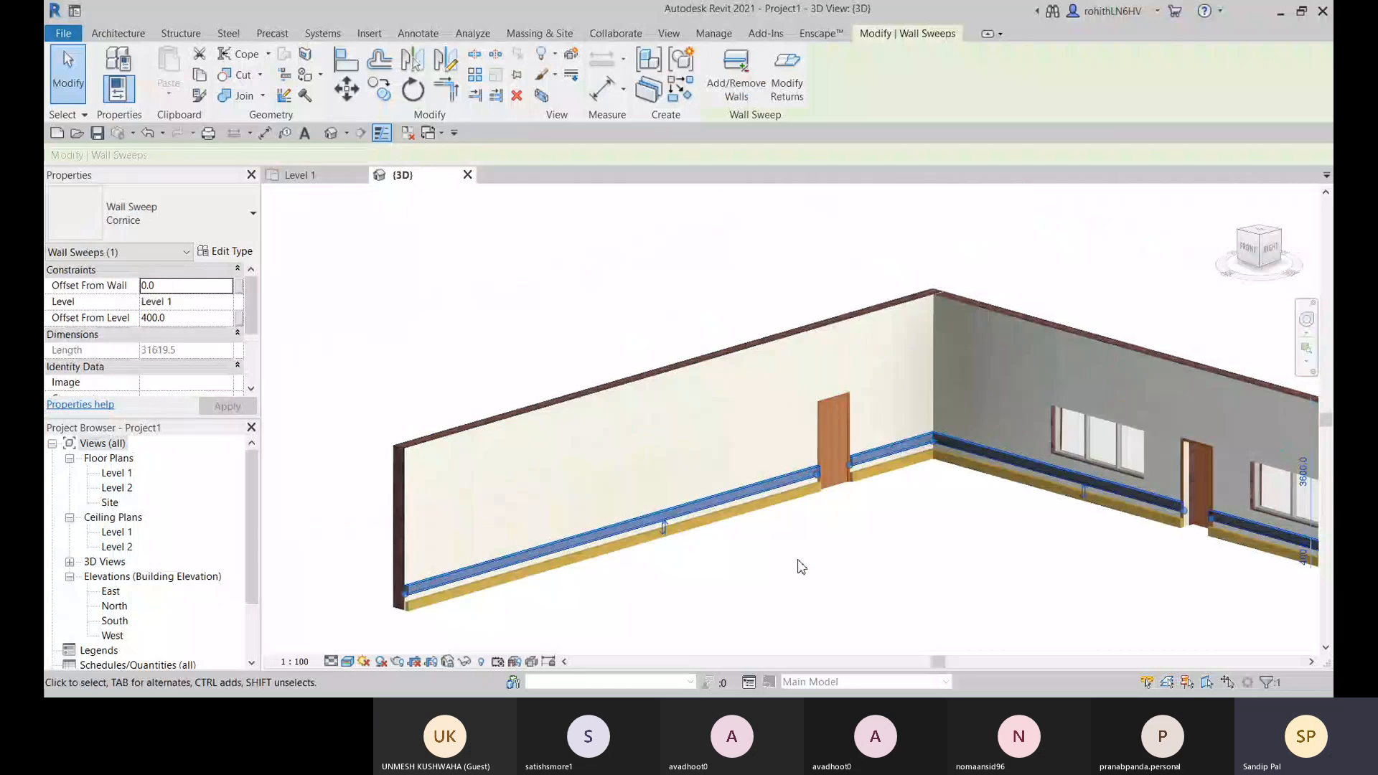
middle_click_drag(796, 563, 765, 476)
middle_click_drag(1050, 514, 720, 456)
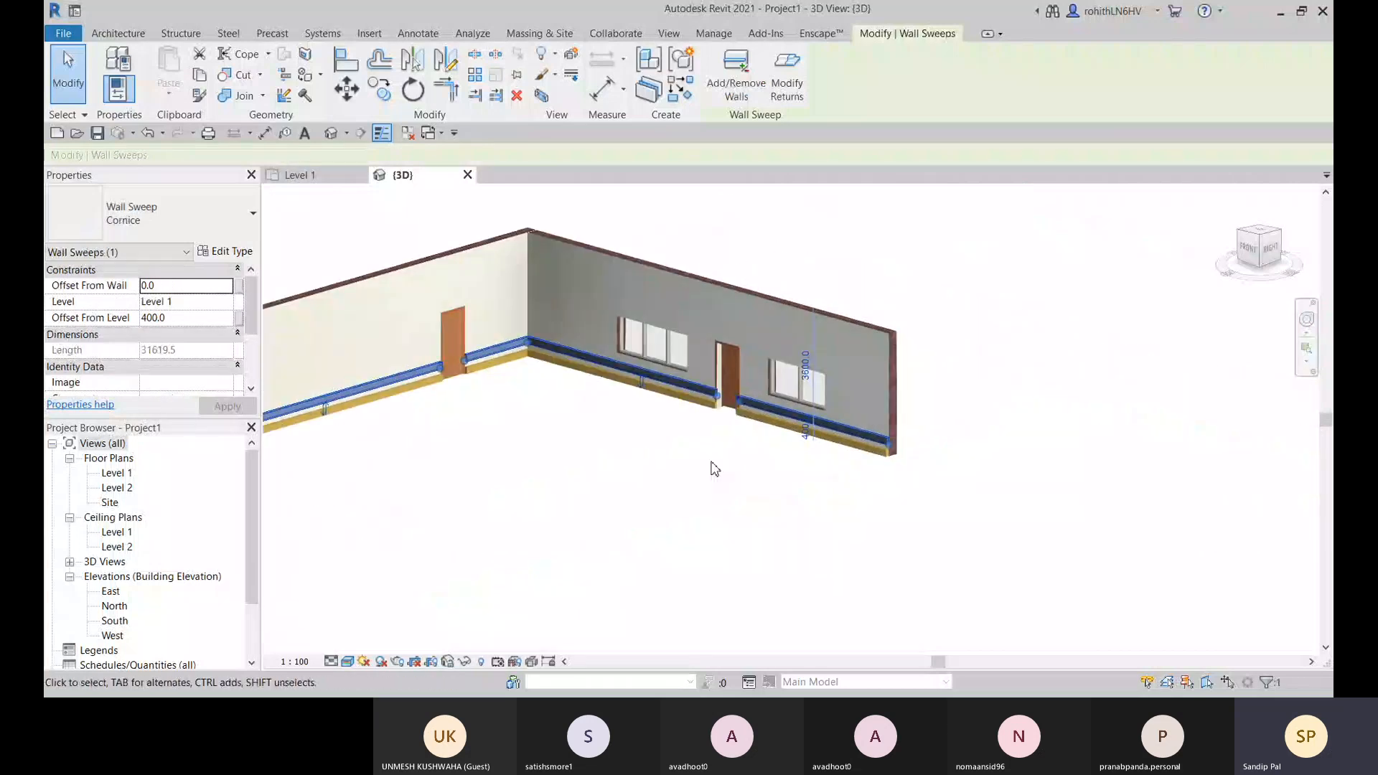
scroll(745, 431, "up", 2)
key("Delete")
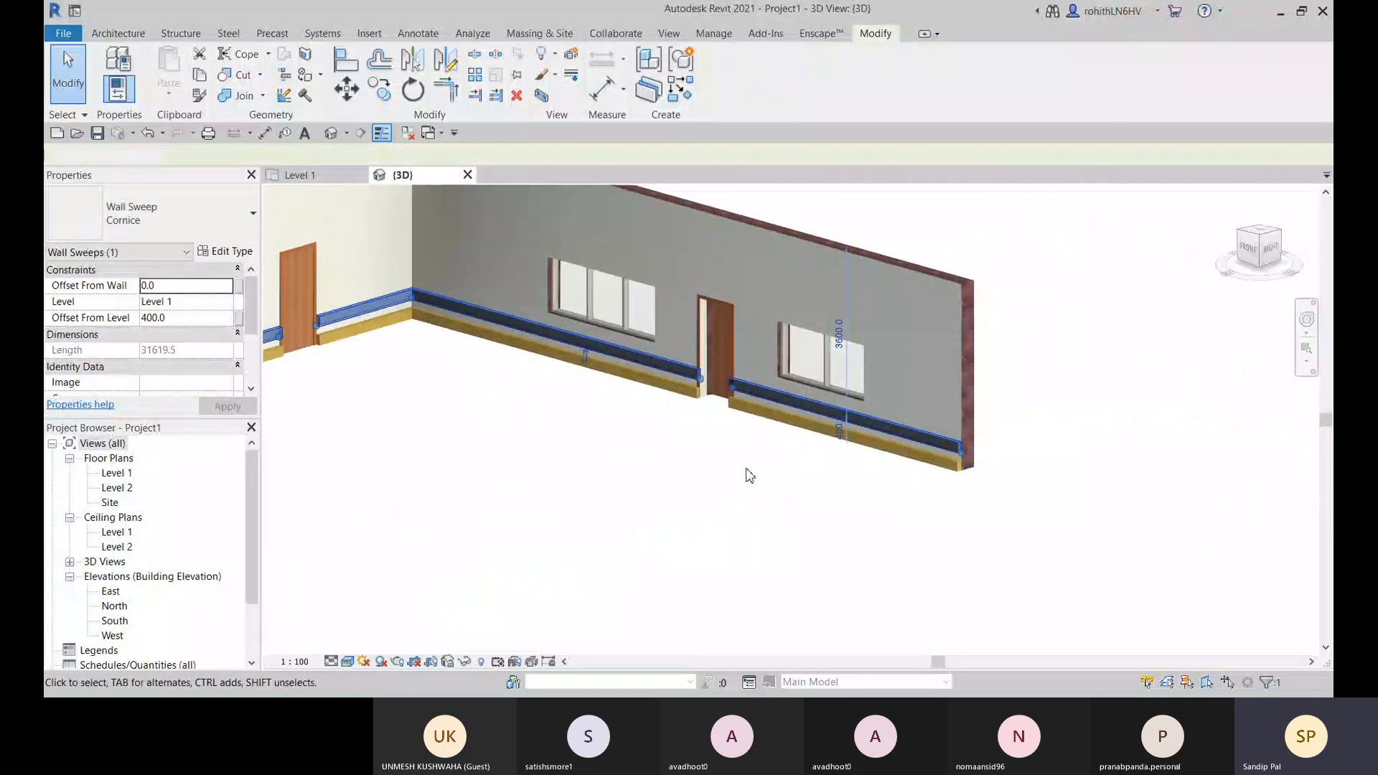
middle_click_drag(553, 435, 731, 420)
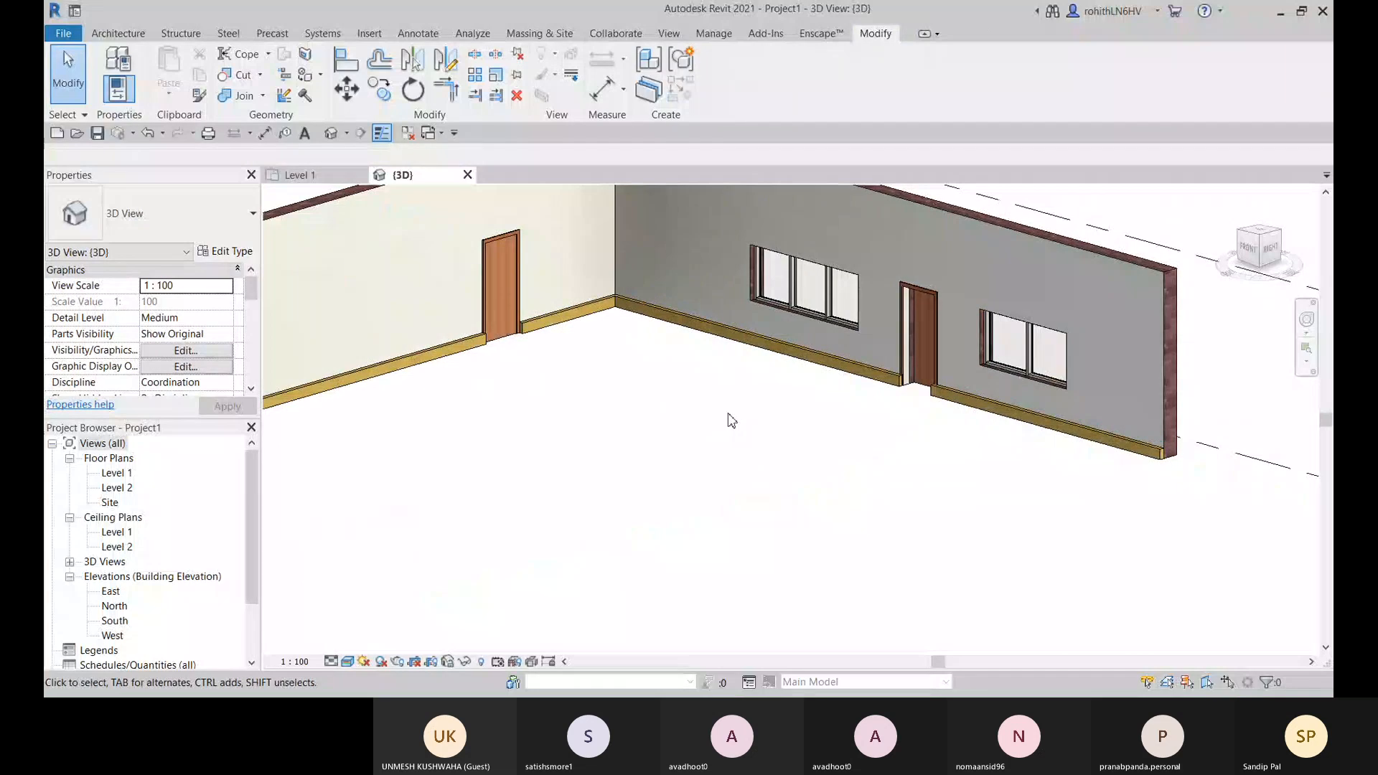
left_click(117, 33)
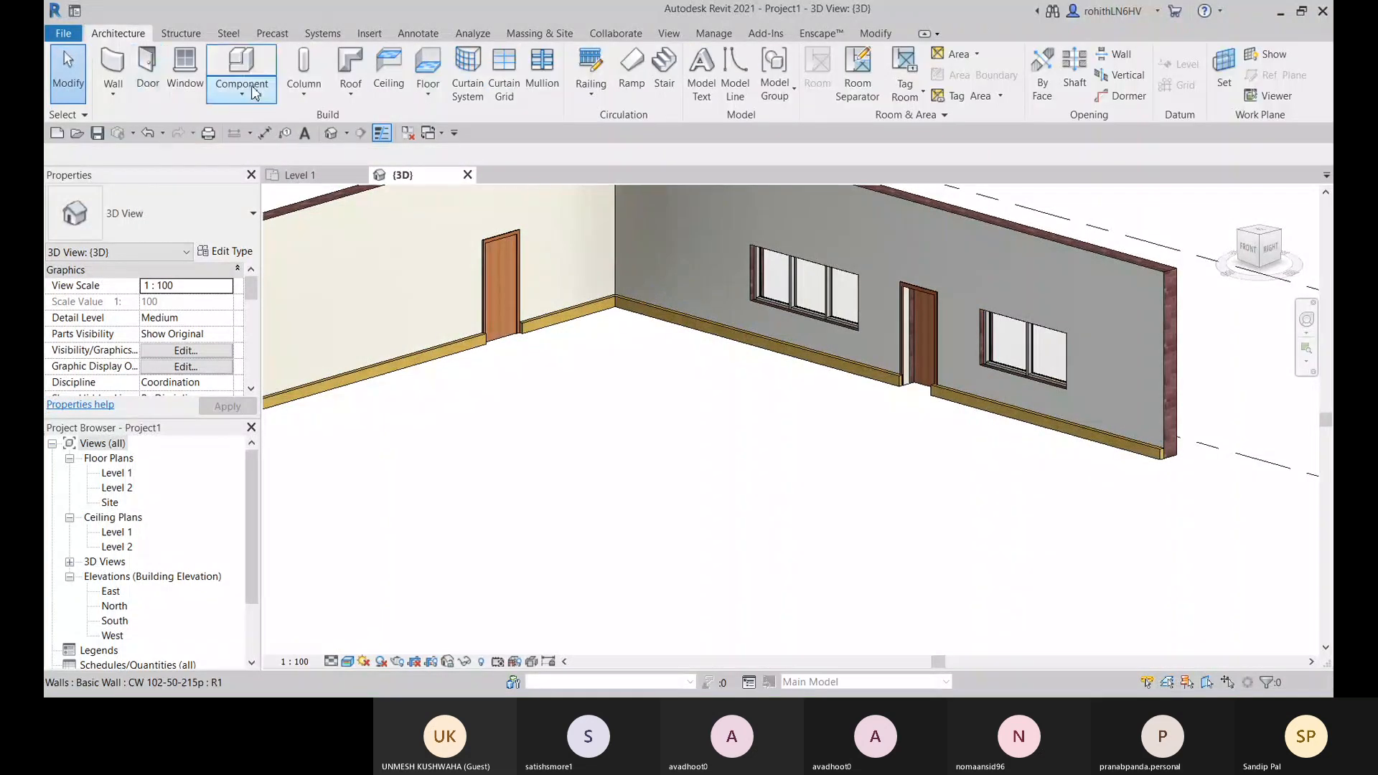
left_click(115, 96)
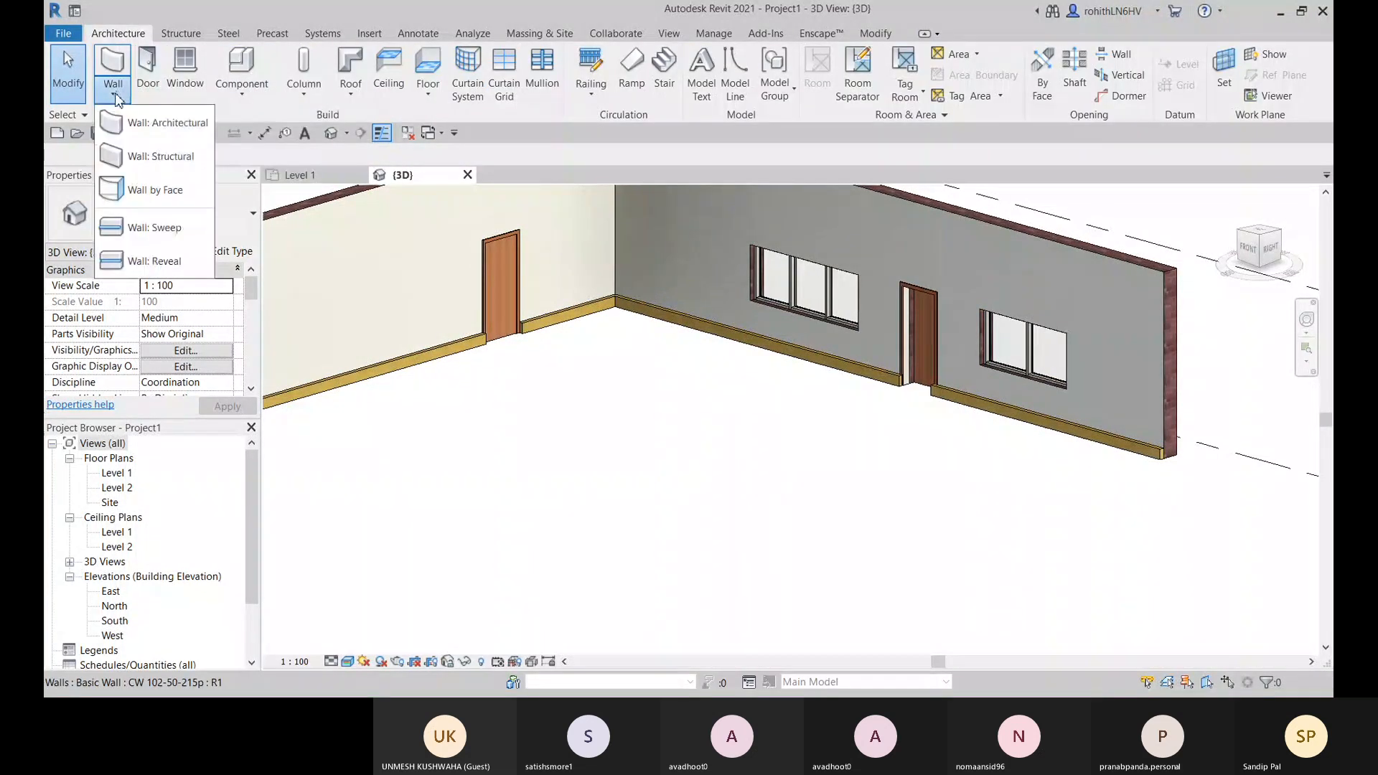
left_click(152, 227)
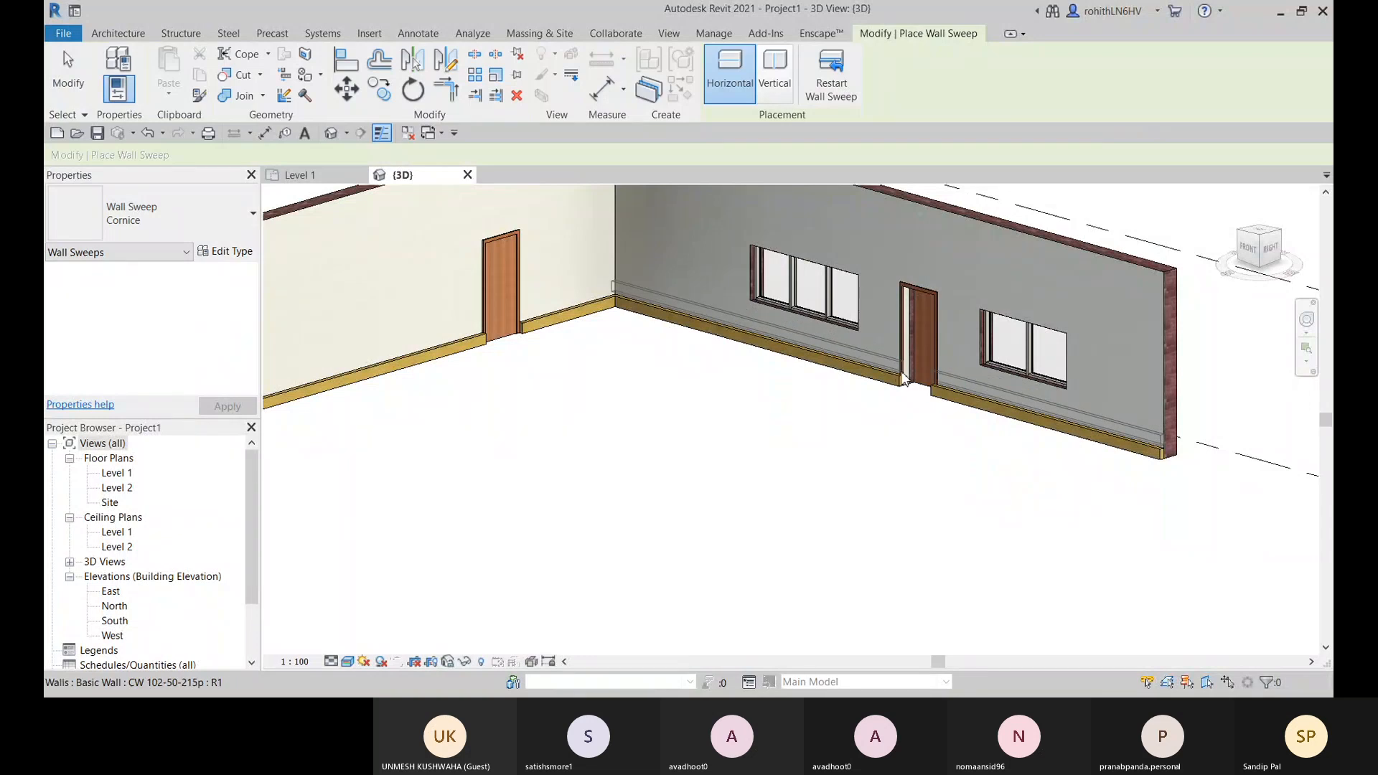
scroll(904, 375, "up", 2)
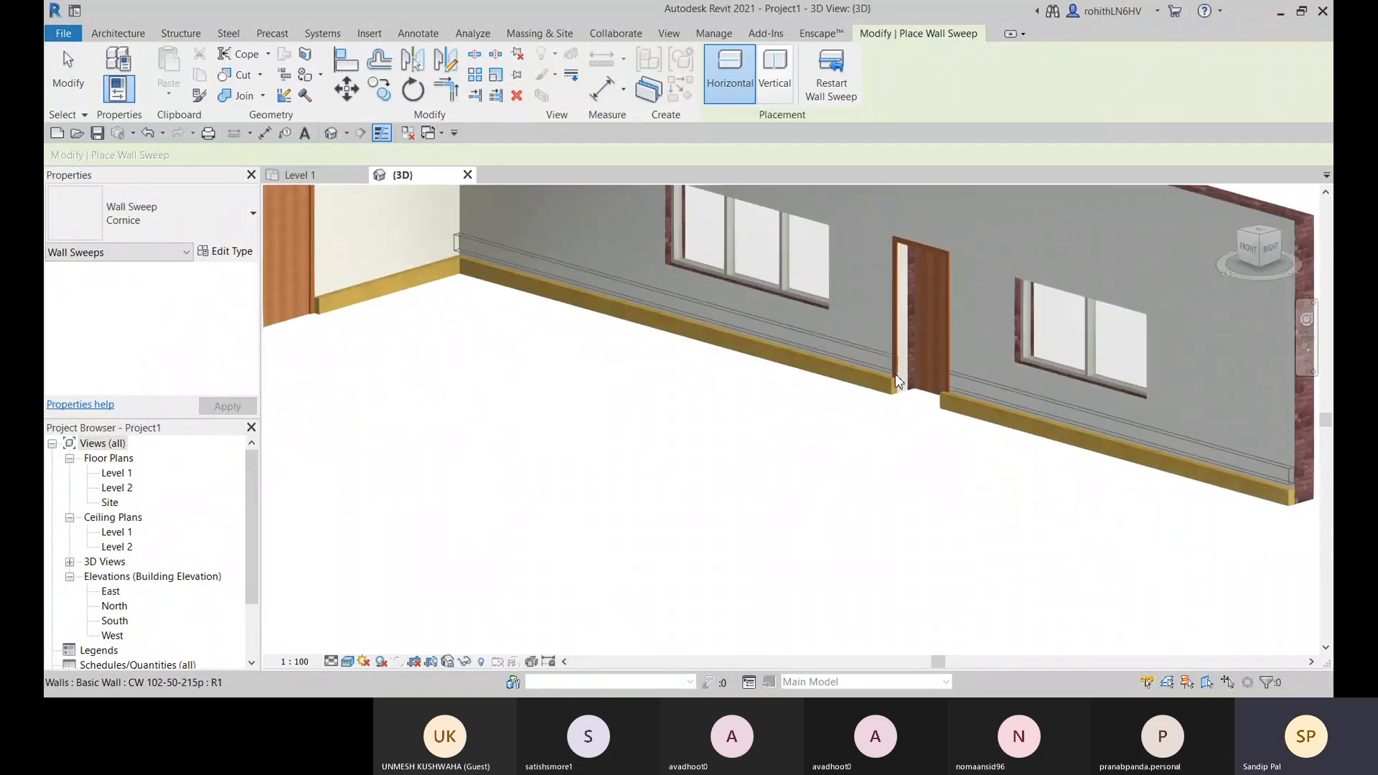
key("Escape")
key("Escape")
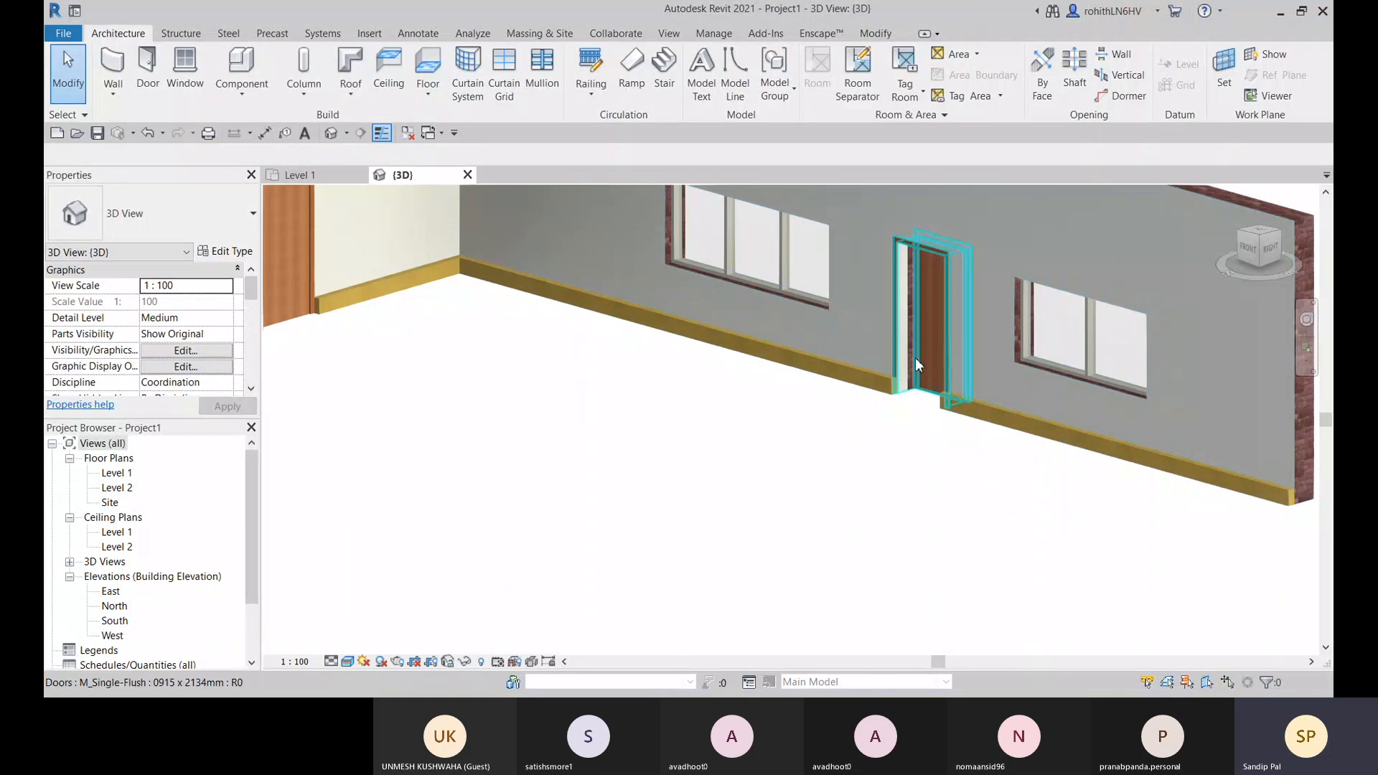
Delete the door between the two windows in the grey wall
left_click(918, 365)
key("Delete")
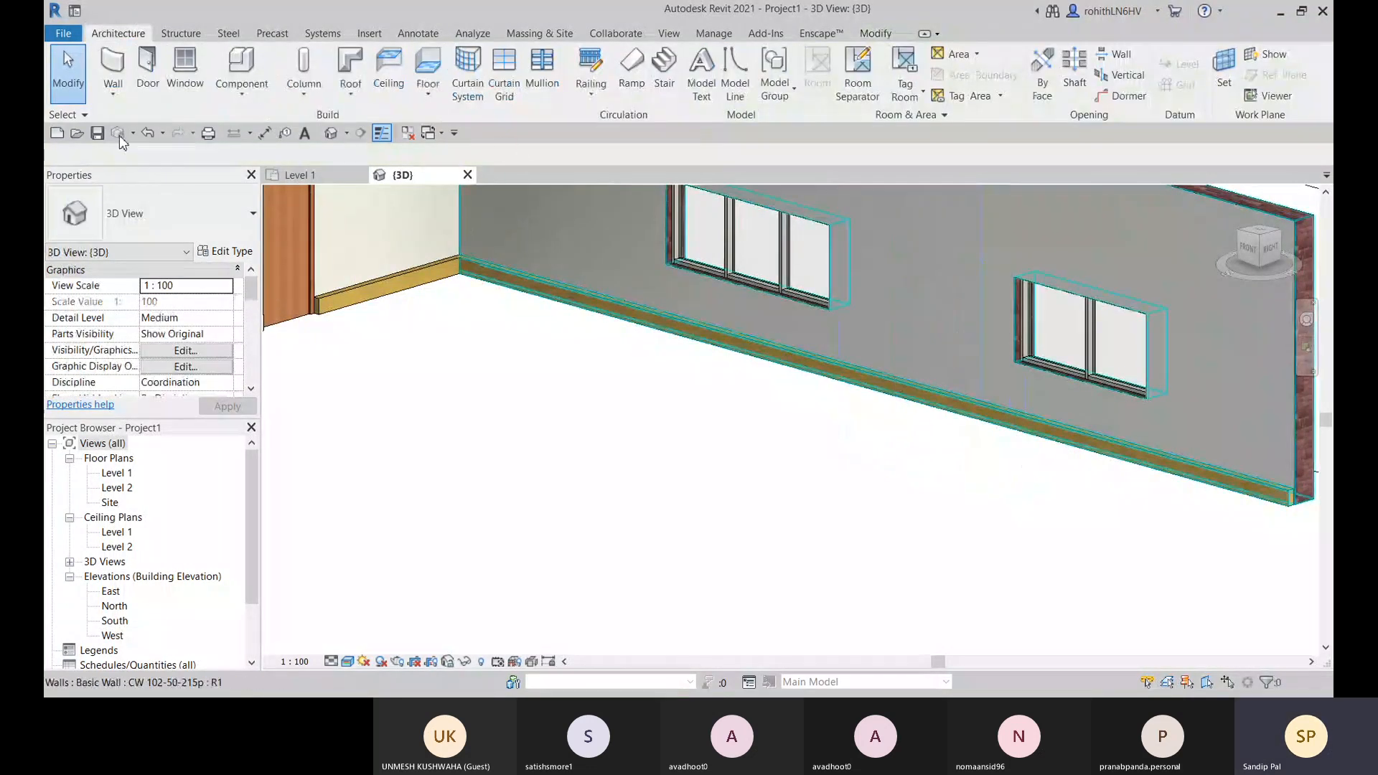
left_click(112, 66)
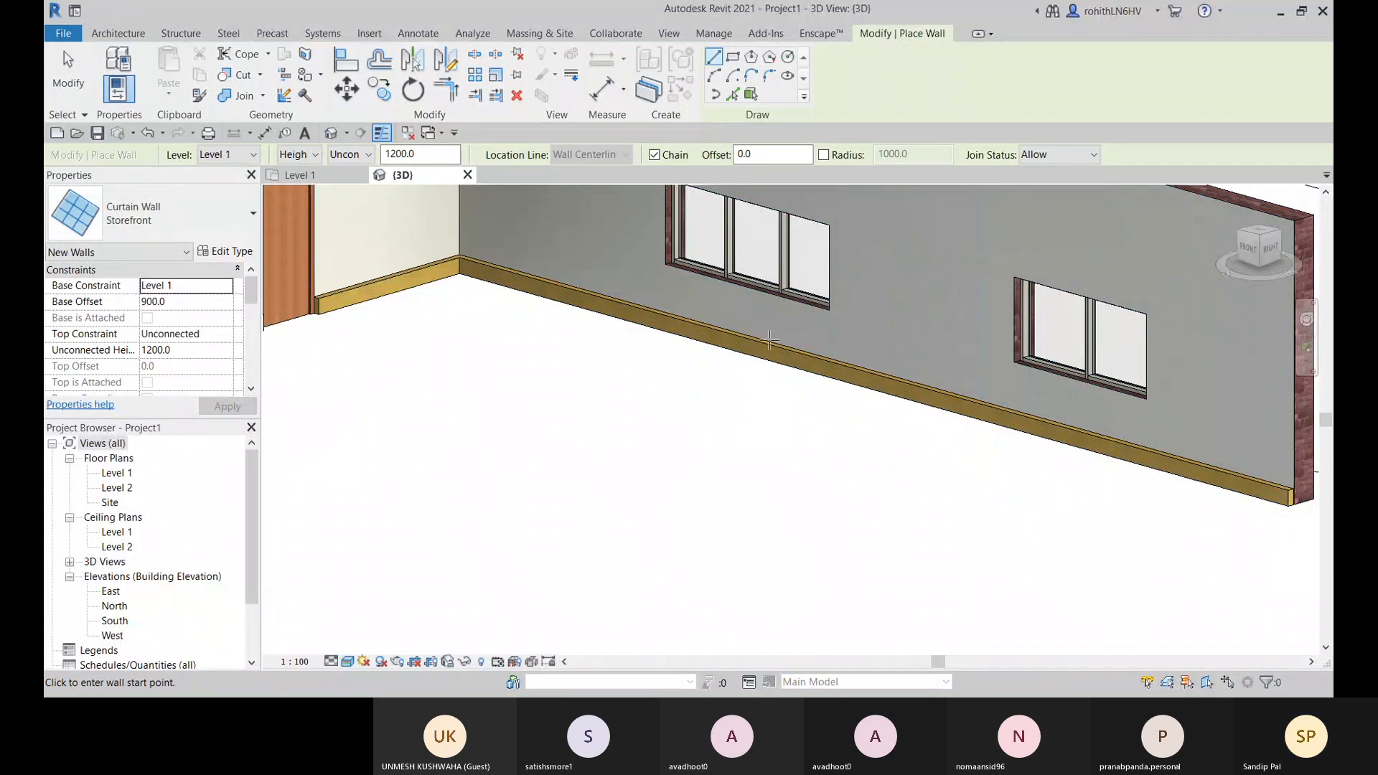
key("Escape")
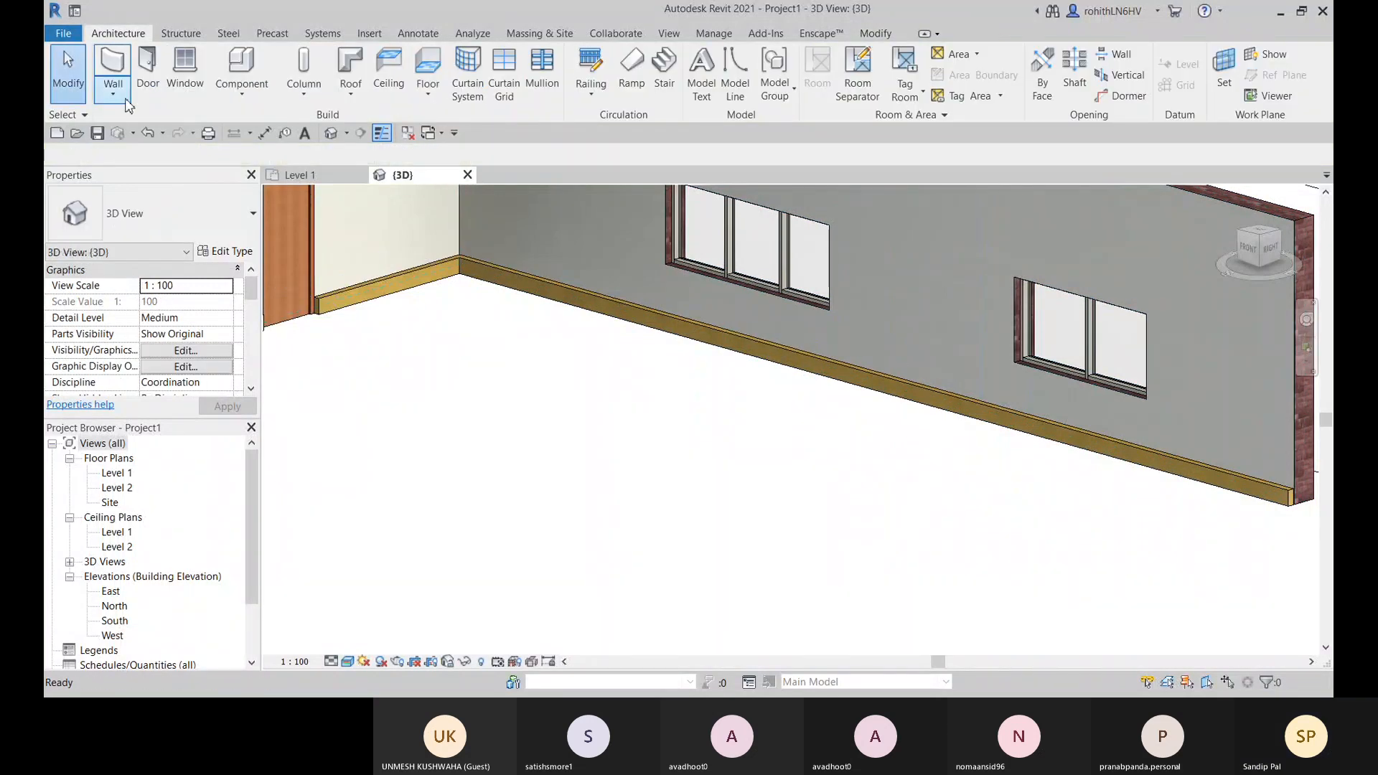
Place a horizontal Cornice wall sweep along the grey wall, between the yellow base sweep and the windows
left_click(119, 102)
left_click(144, 264)
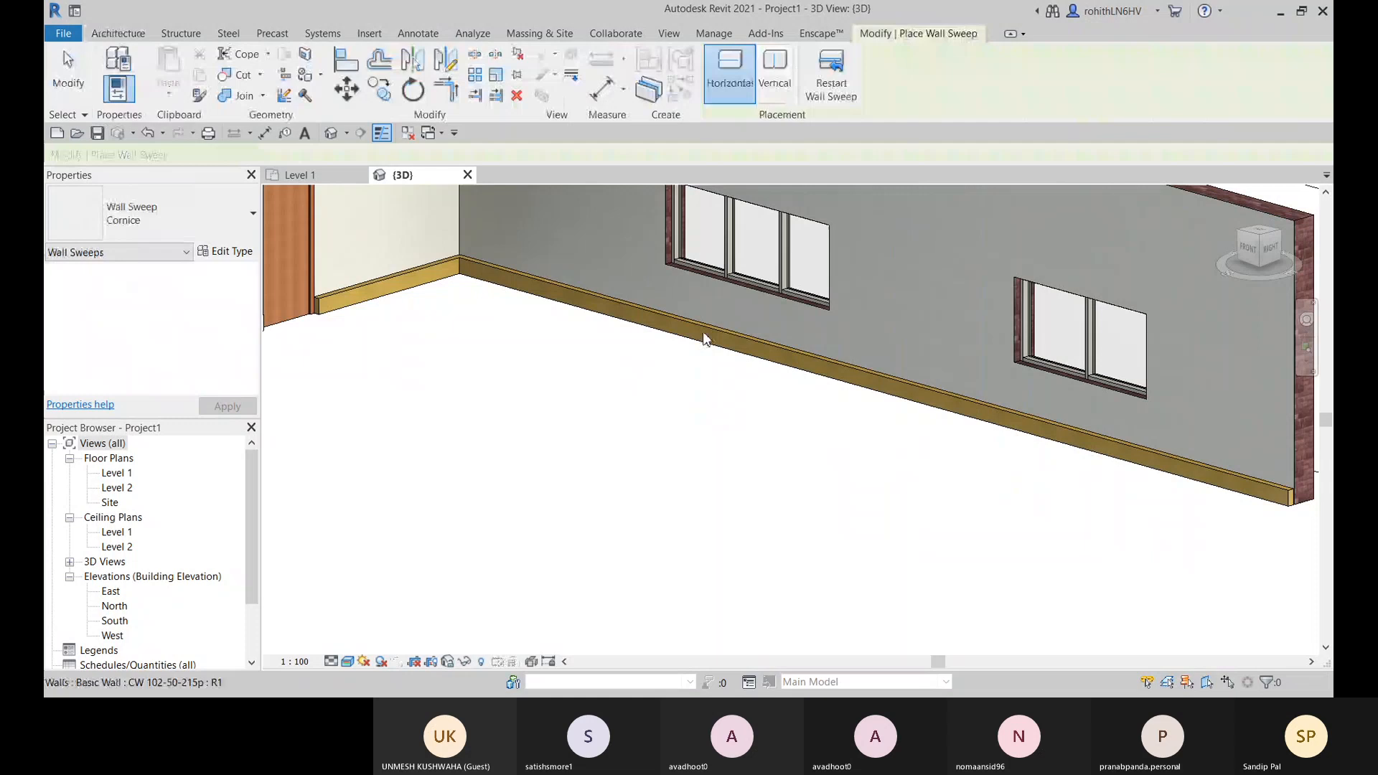
left_click(801, 340)
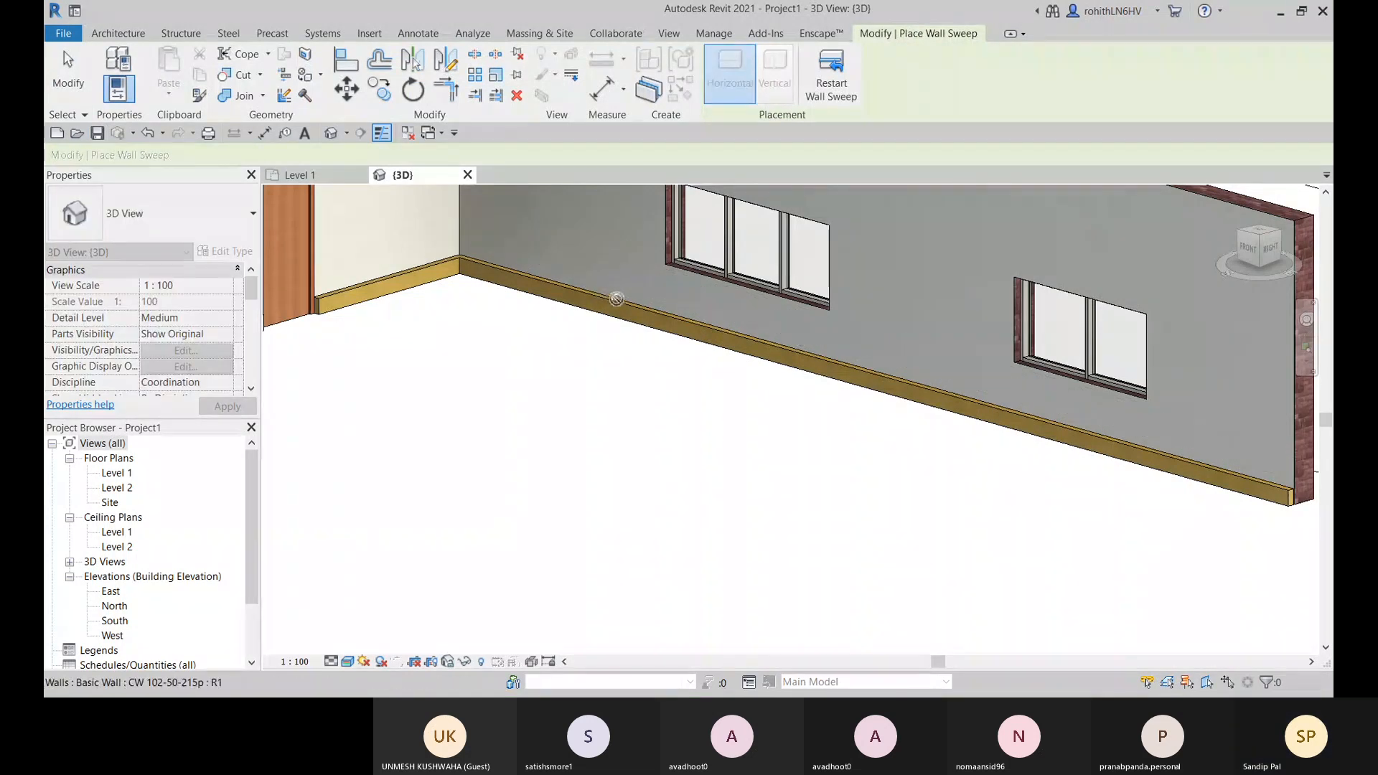
key("w")
key("a")
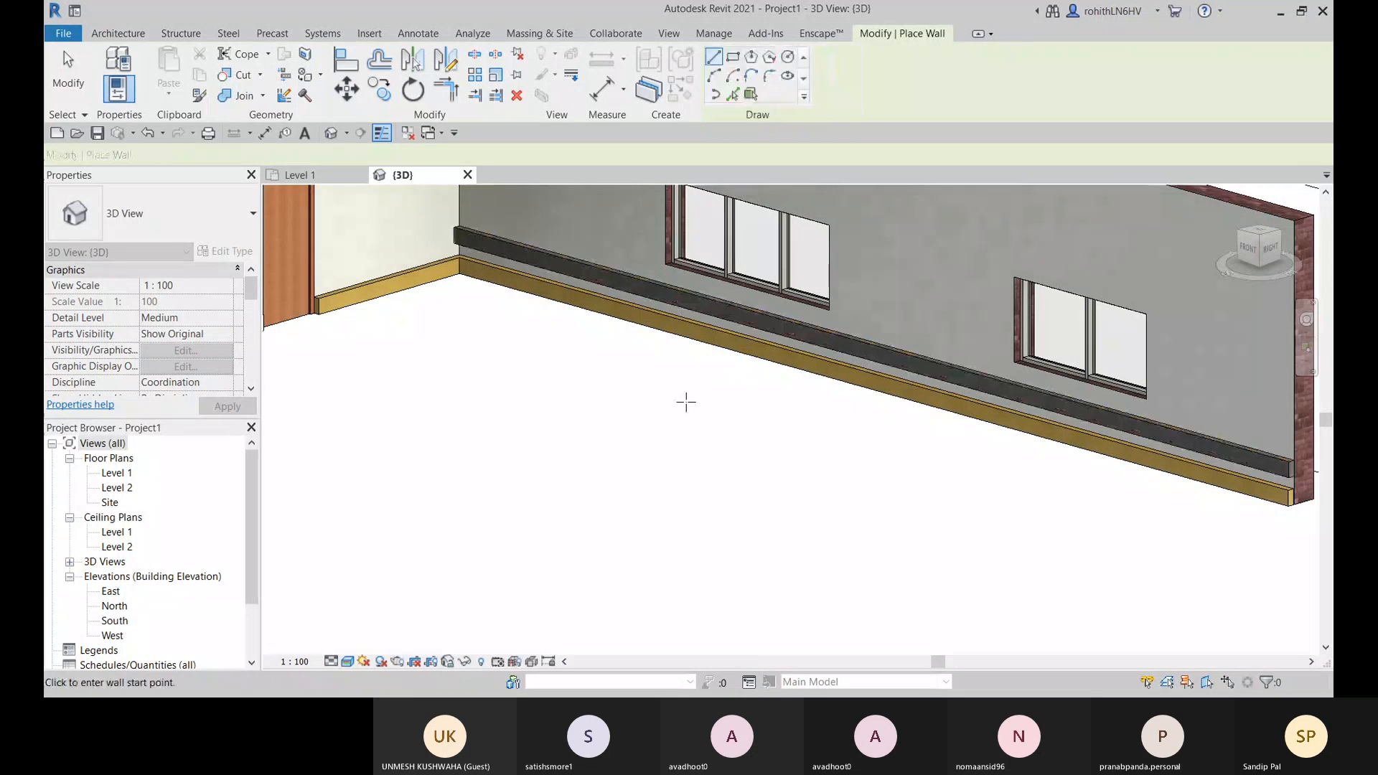
middle_click_drag(708, 386, 599, 474)
key("Escape")
key("Escape")
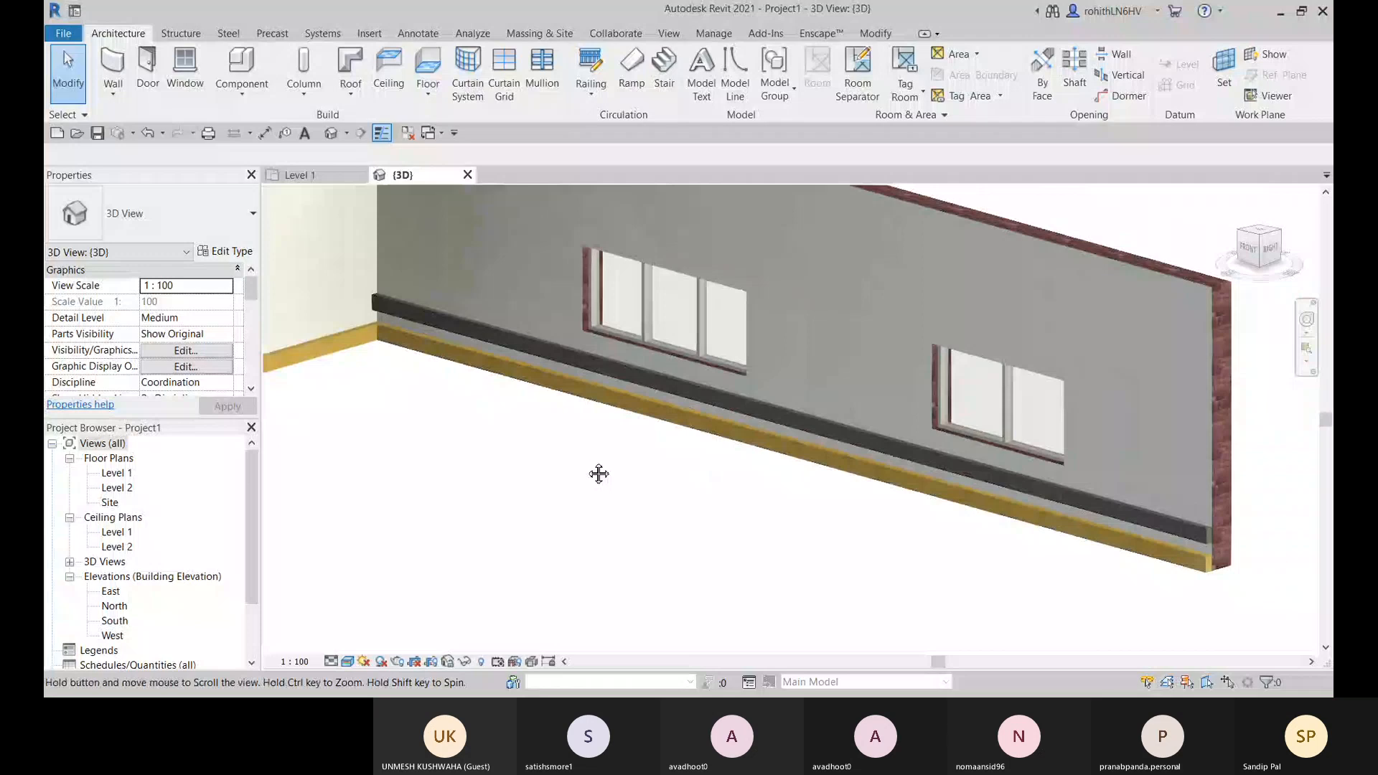
Place an M_Single-Flush 0915 x 2134mm door between the grey wall's windows, about 1200 mm from one window and 1395.5 mm from the other
middle_click_drag(599, 474, 523, 474)
key("d")
key("r")
left_click(791, 389)
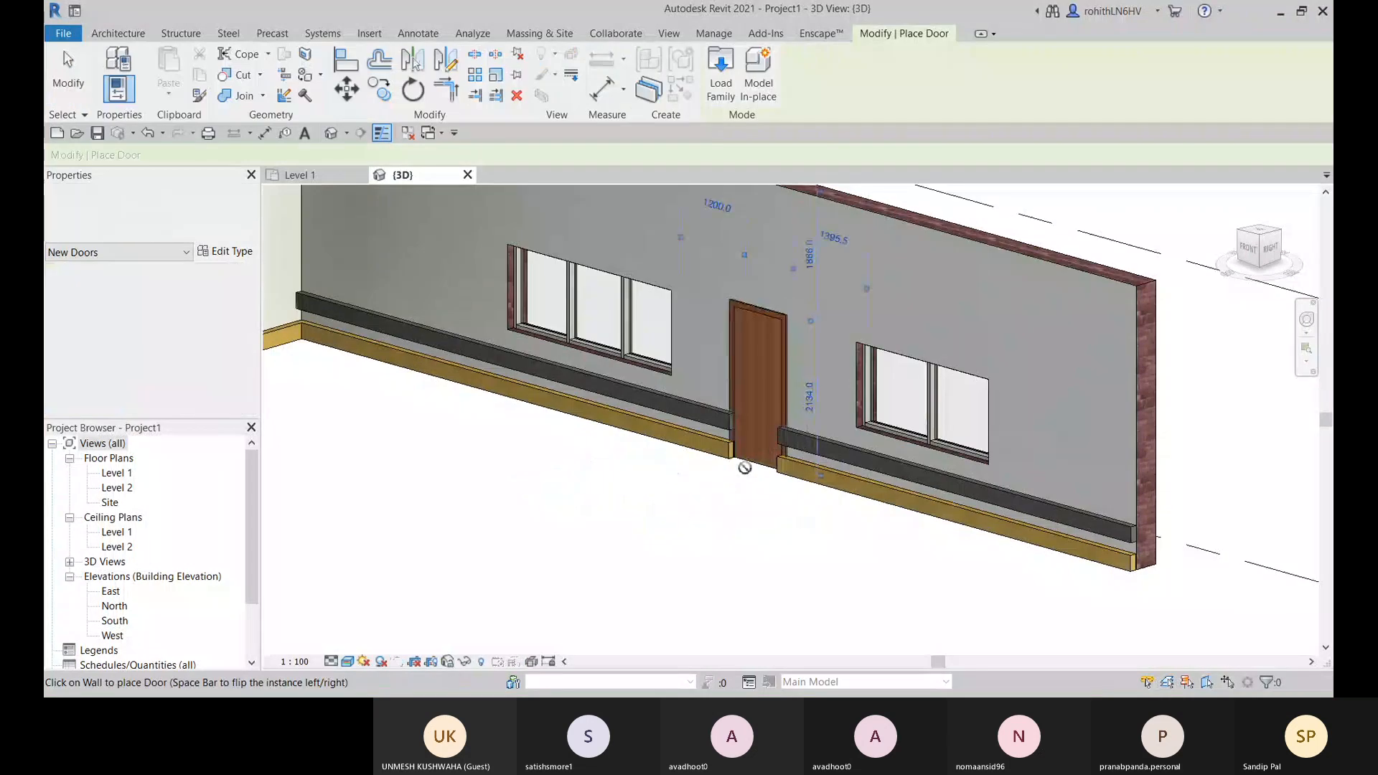
scroll(719, 465, "up", 4)
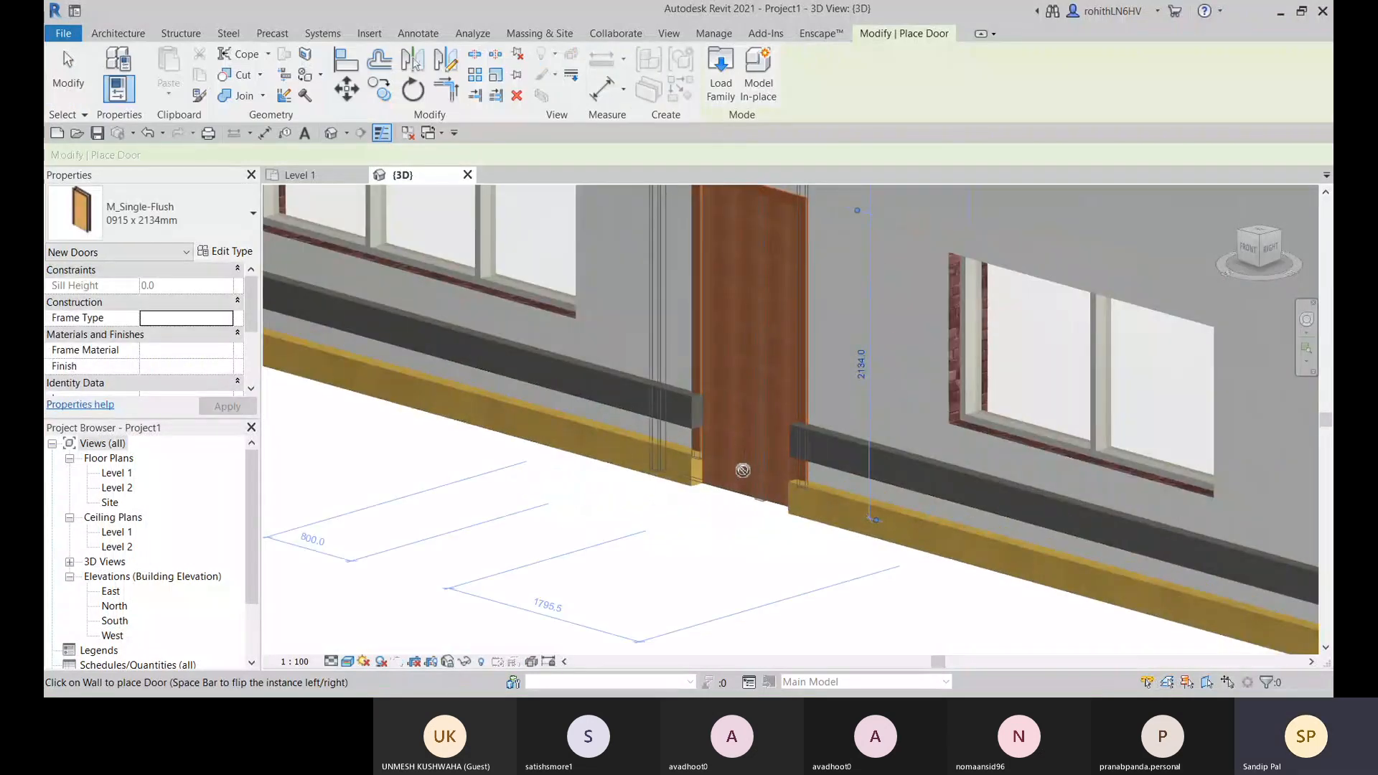
key("Escape")
key("Escape")
scroll(784, 489, "down", 3)
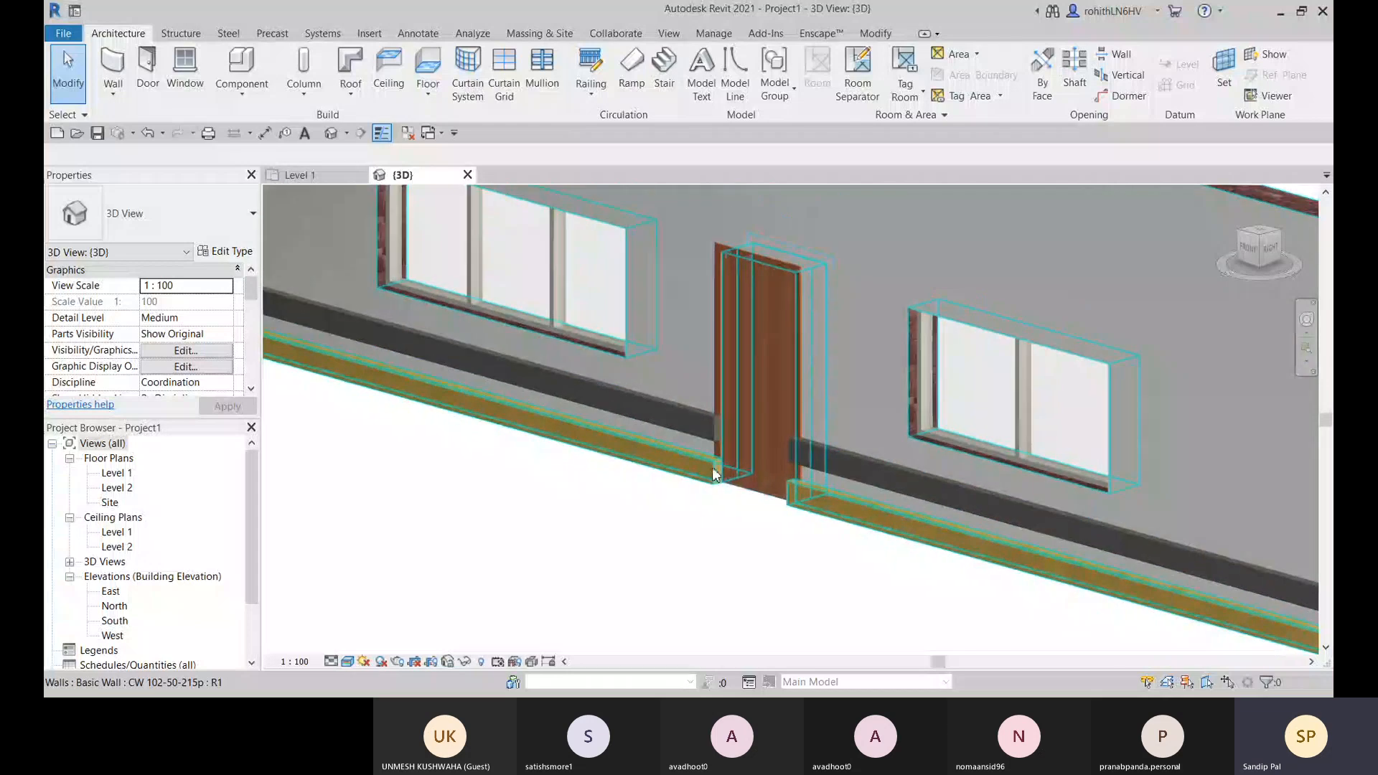
Examine how the Cornice sweep on the grey wall meets the newly inserted door, comparing it with the yellow base sweep
left_click(741, 450)
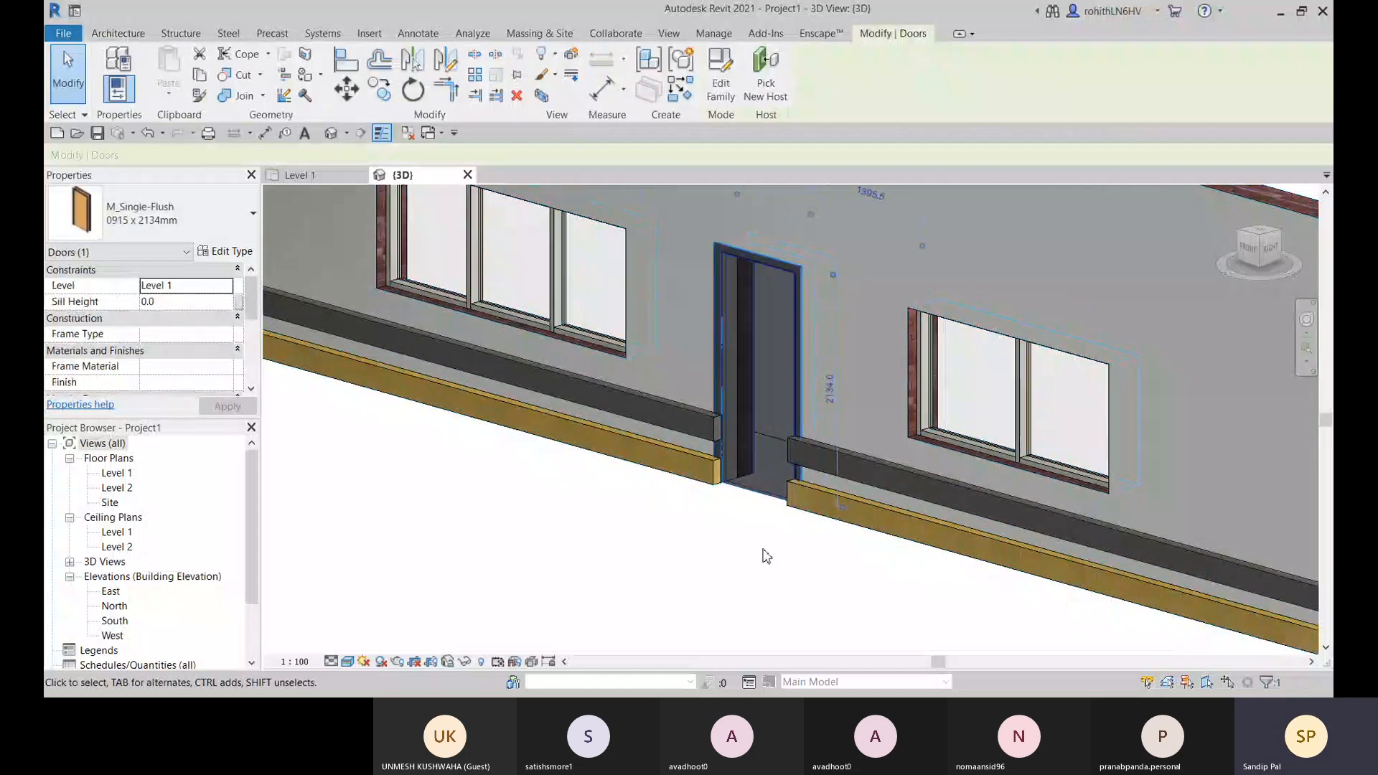
scroll(766, 556, "down", 3)
scroll(754, 475, "up", 3)
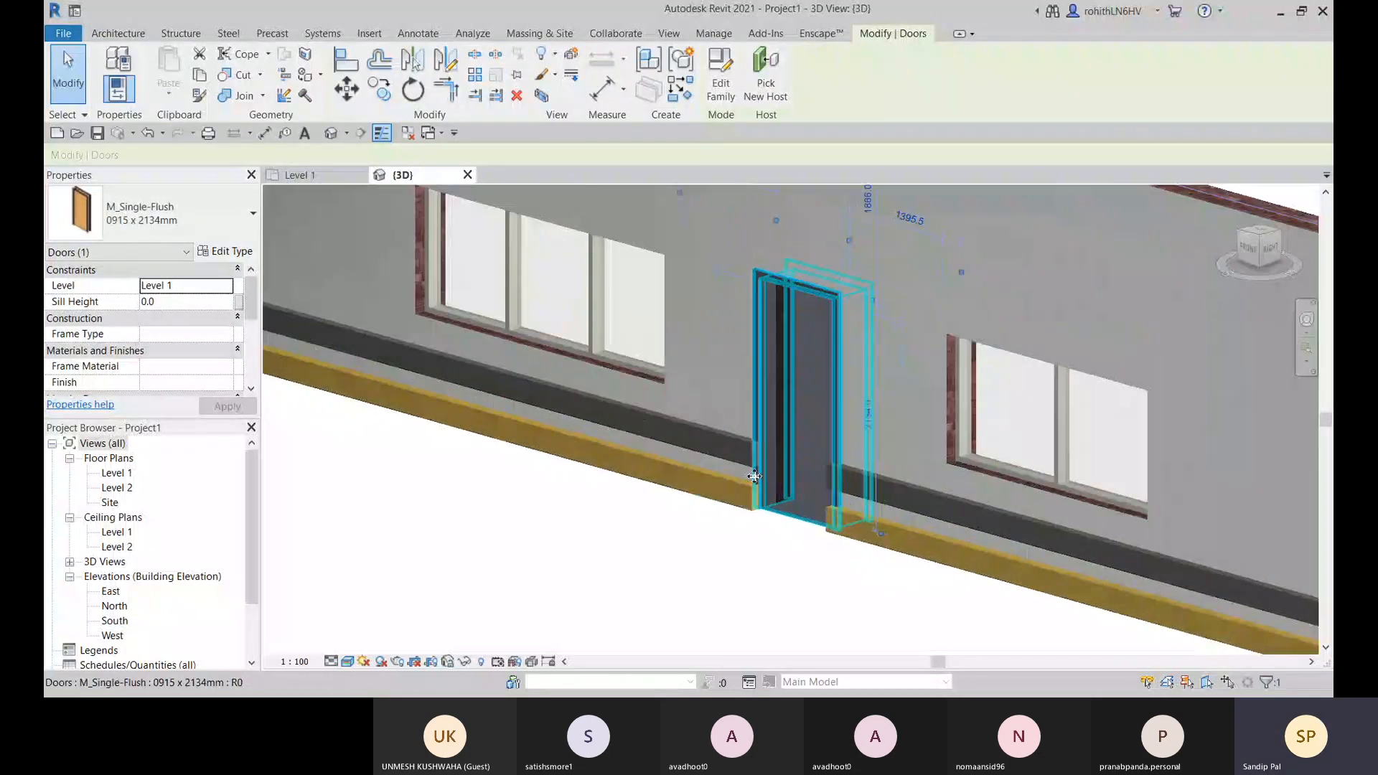
scroll(754, 476, "up", 2)
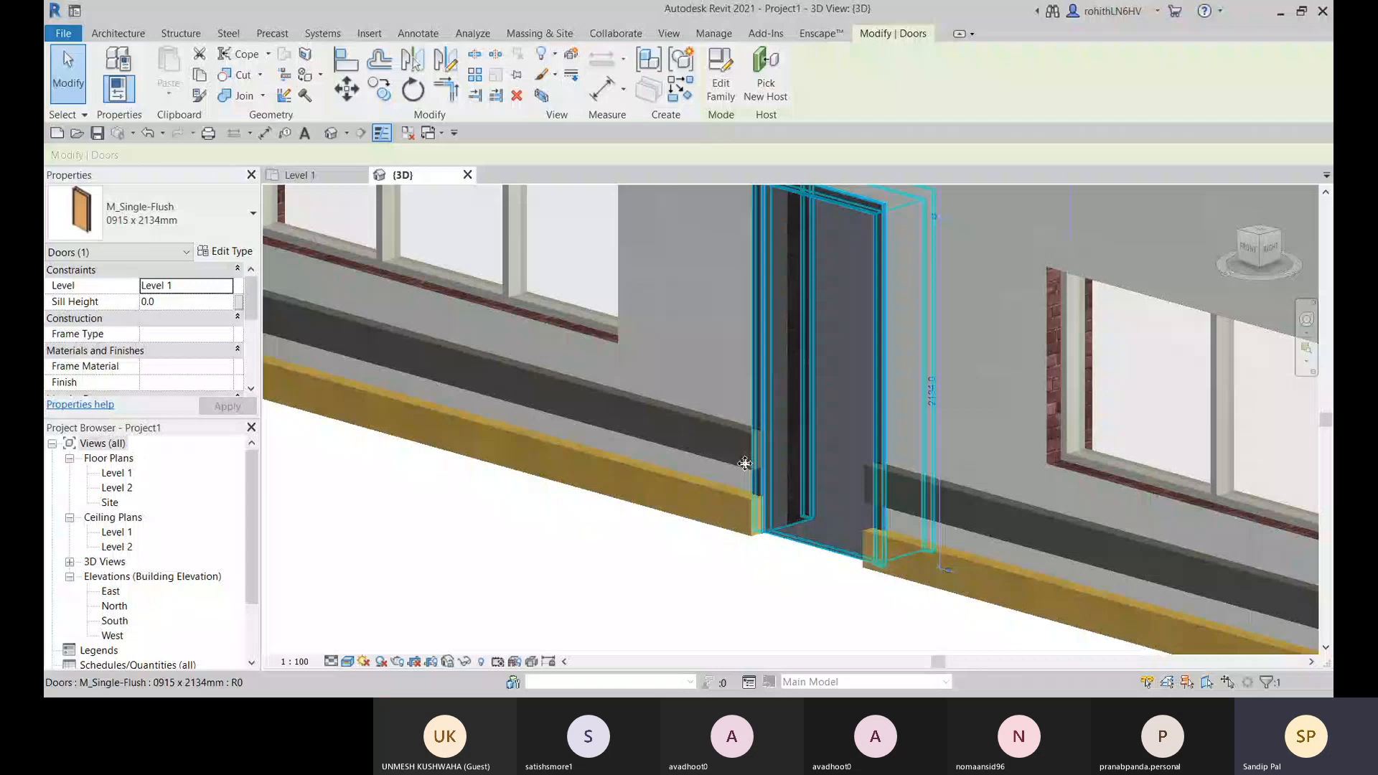
left_click(744, 463)
scroll(750, 458, "up", 2)
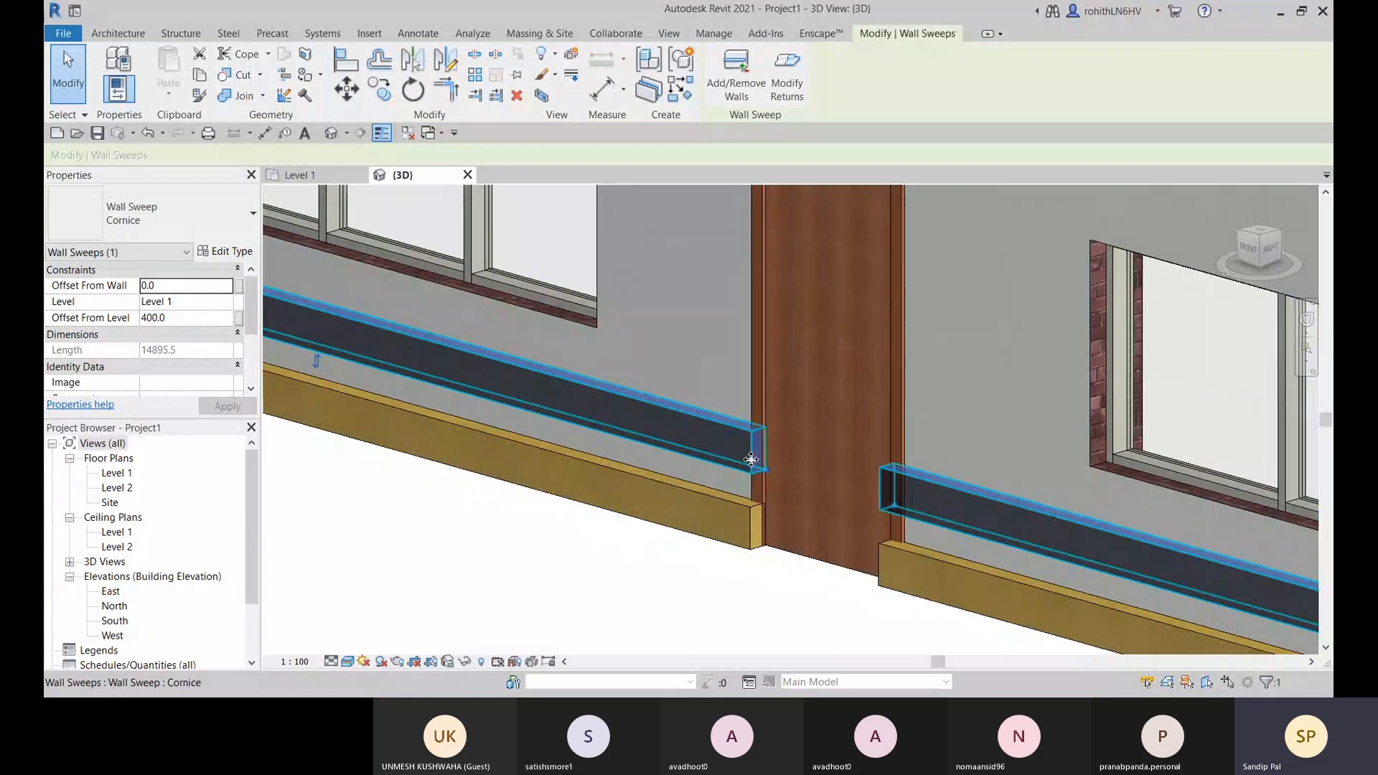
scroll(732, 468, "down", 5)
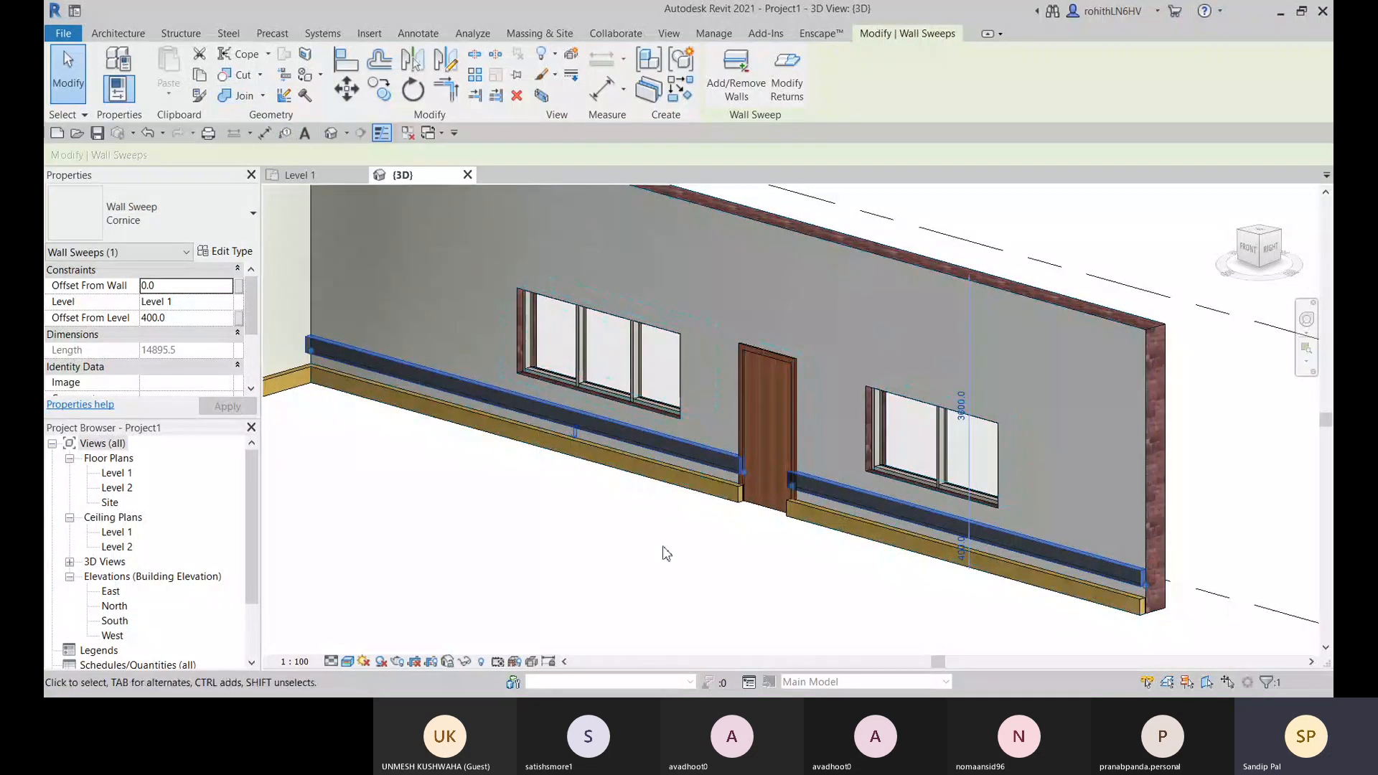
middle_click_drag(661, 554, 693, 591, "shift")
scroll(569, 502, "down", 2)
key("Escape")
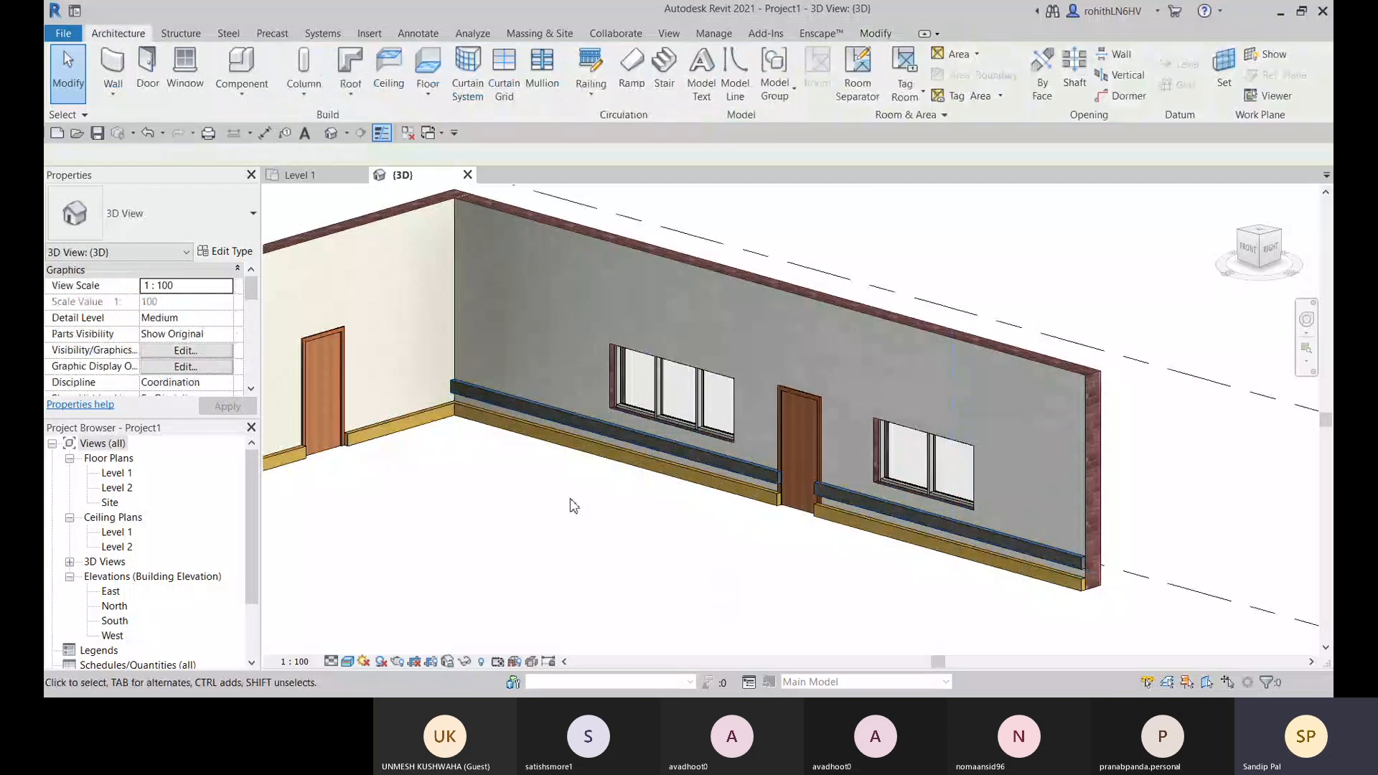
Delete the Cornice wall sweep from the grey wall
scroll(585, 456, "down", 3)
scroll(526, 479, "up", 1)
middle_click_drag(621, 492, 863, 490)
scroll(887, 434, "up", 2)
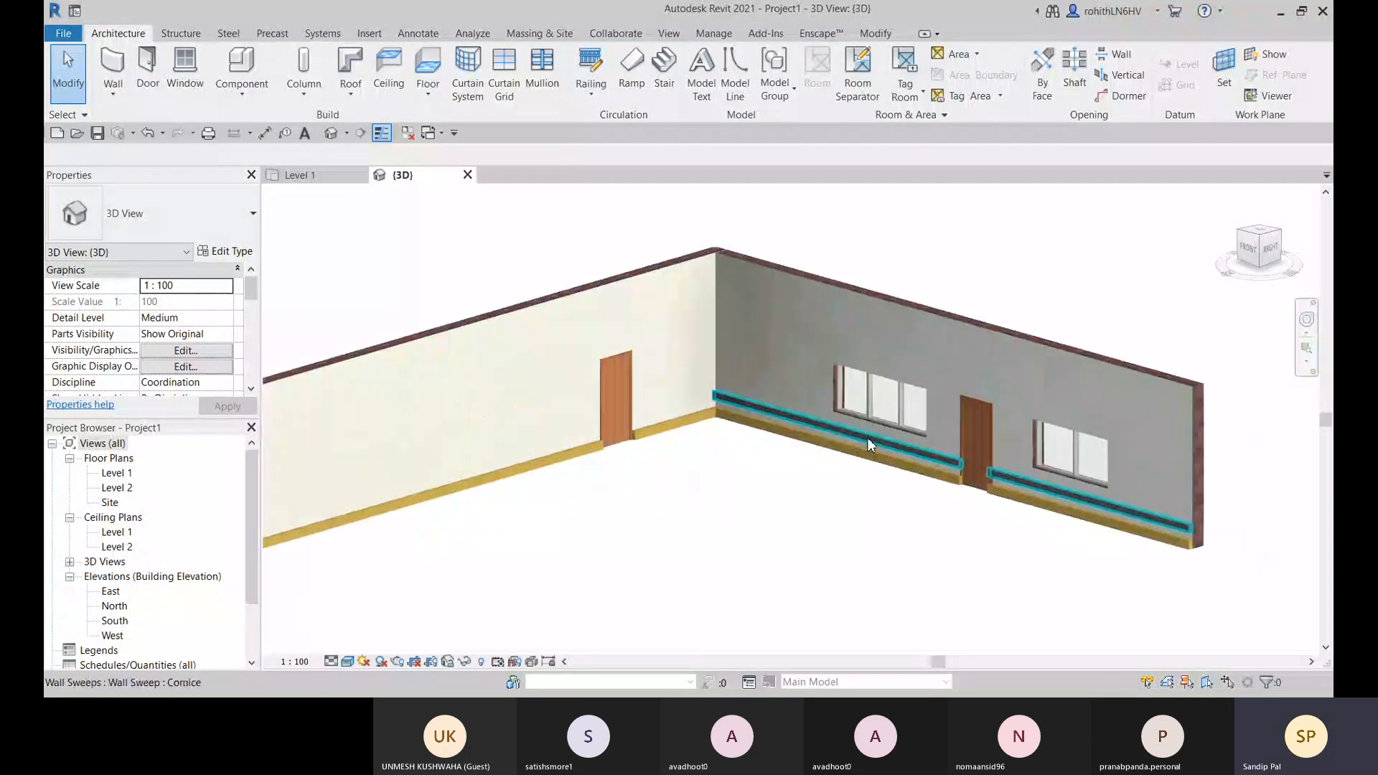
left_click(867, 437)
key("Escape")
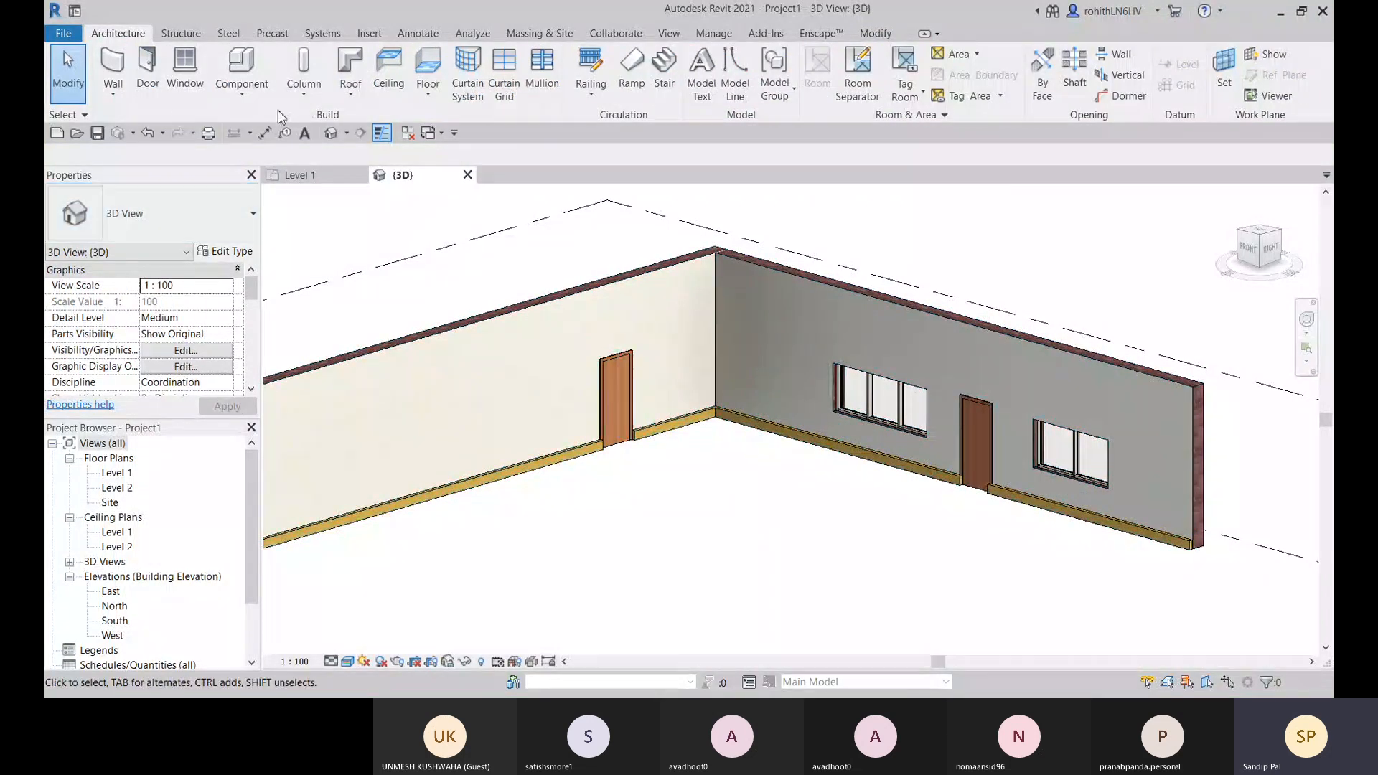
left_click(113, 102)
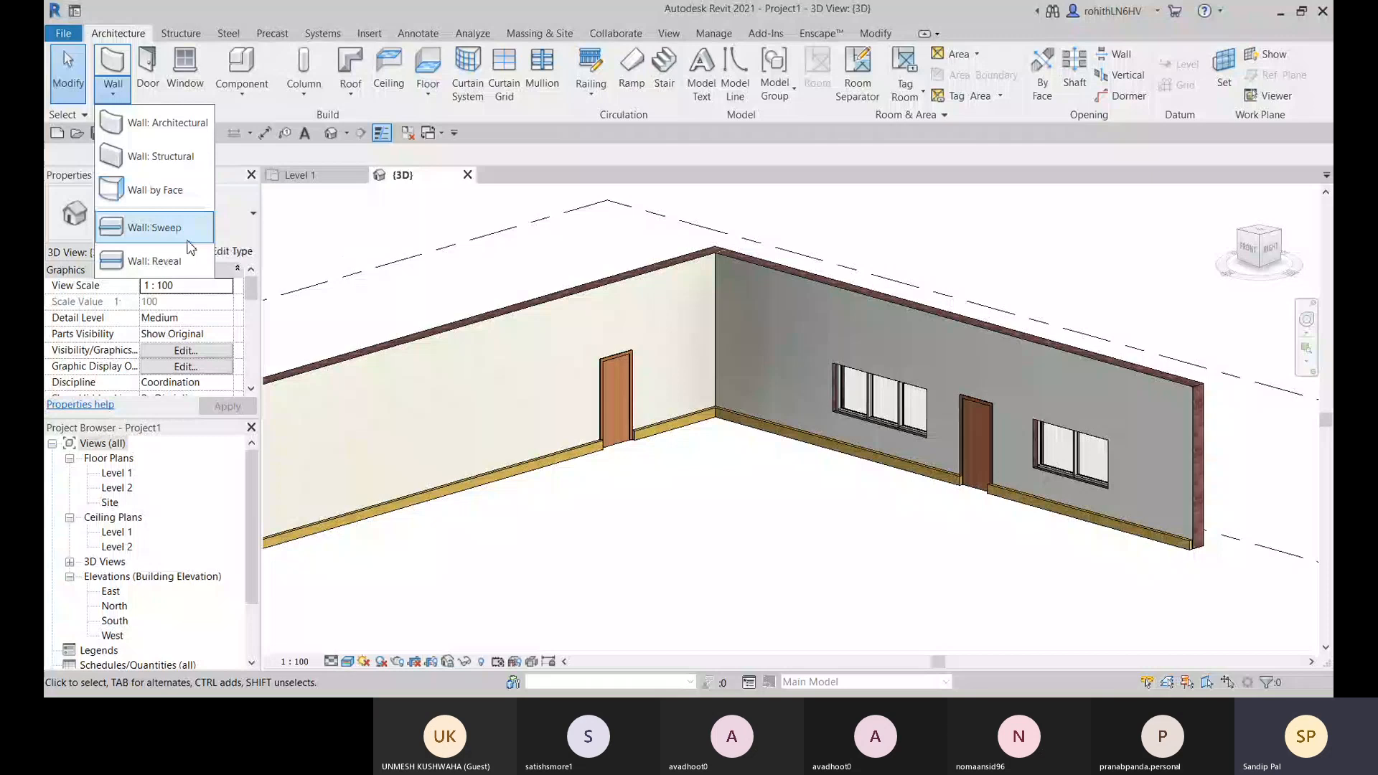
scroll(630, 604, "down", 3)
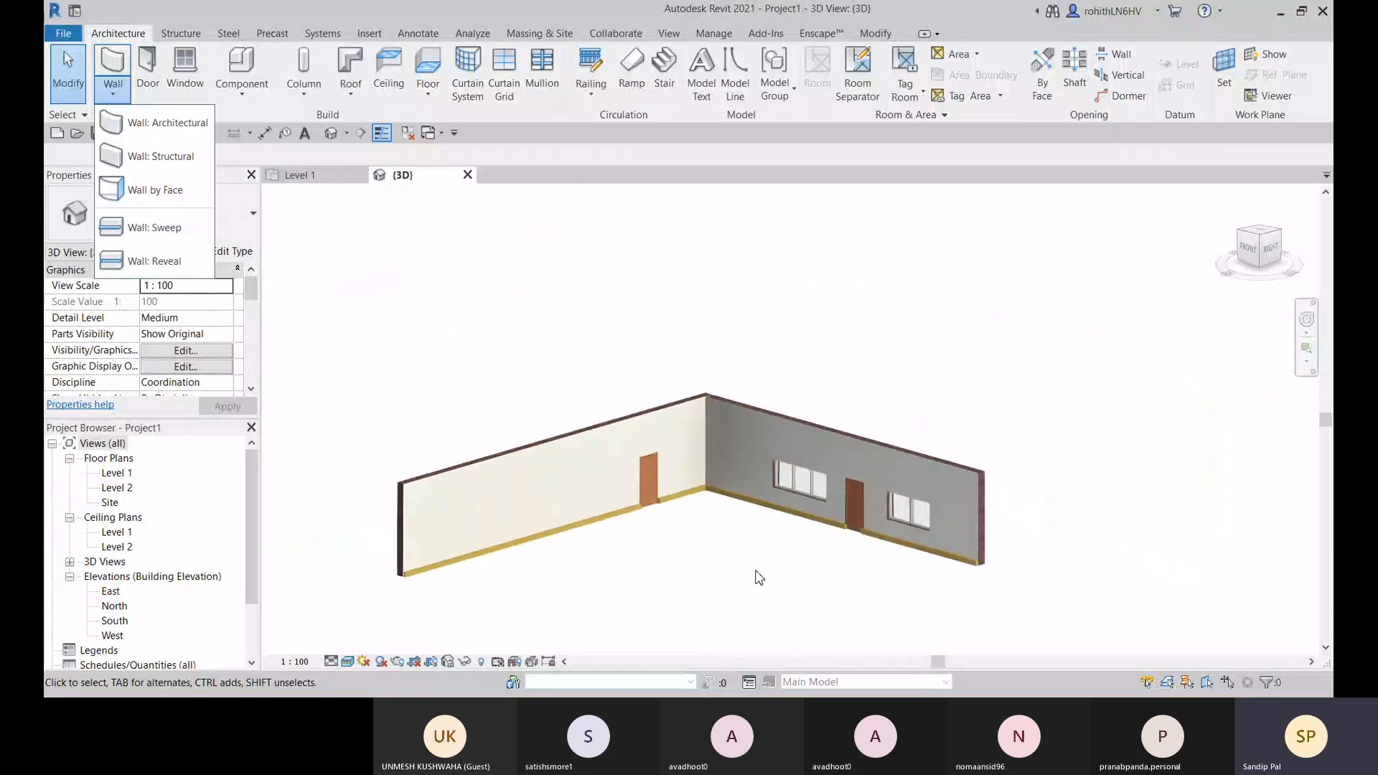
left_click(680, 547)
middle_click_drag(671, 574, 682, 506)
key("alt")
middle_click_drag(586, 500, 590, 448)
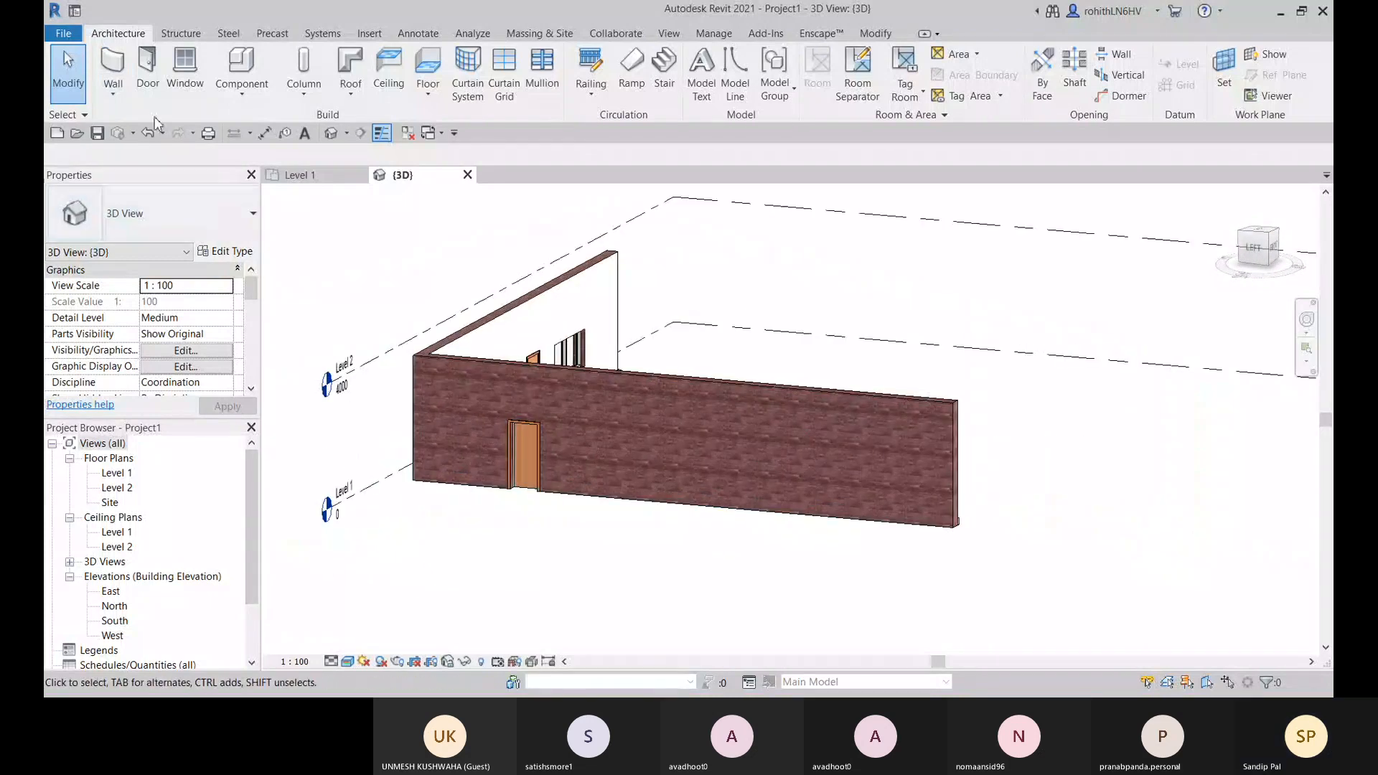
left_click(113, 92)
left_click(155, 262)
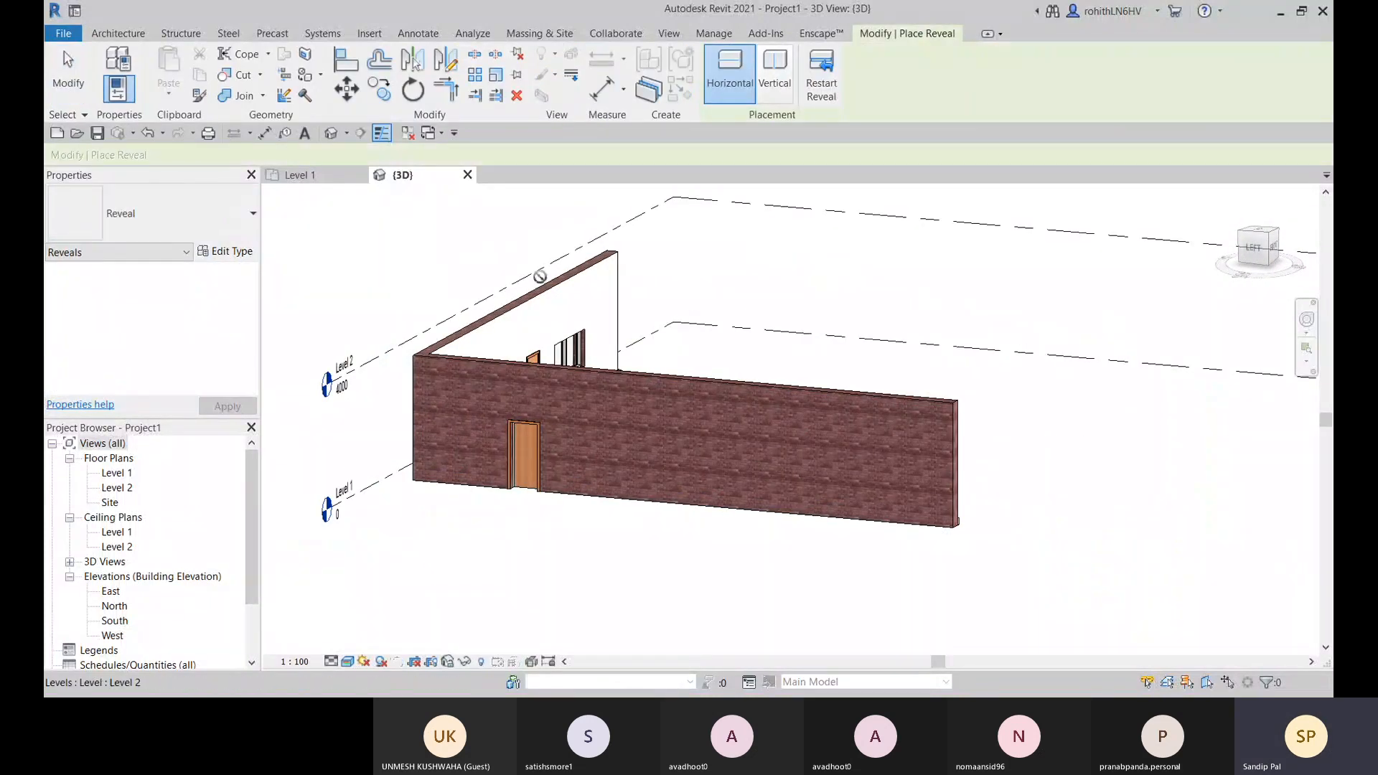
left_click(776, 72)
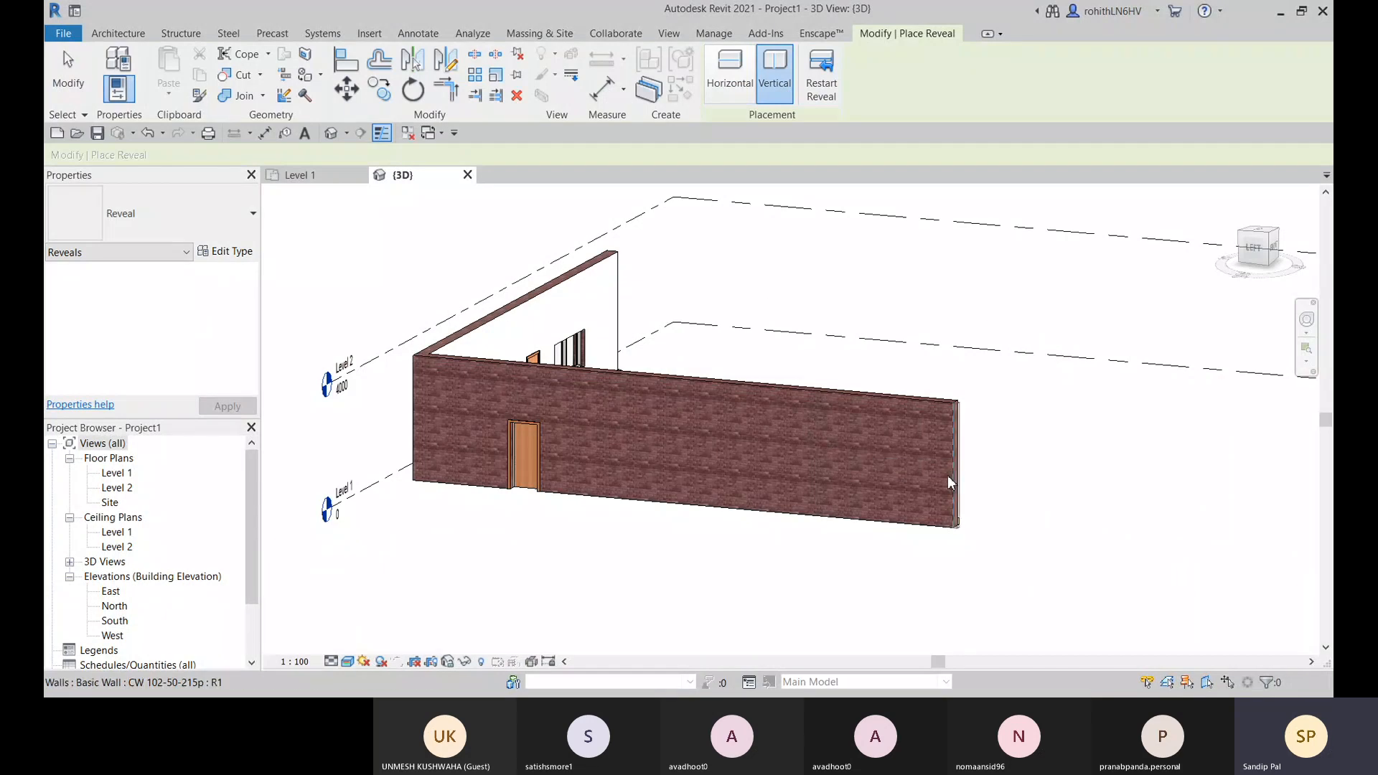
scroll(949, 483, "up", 2)
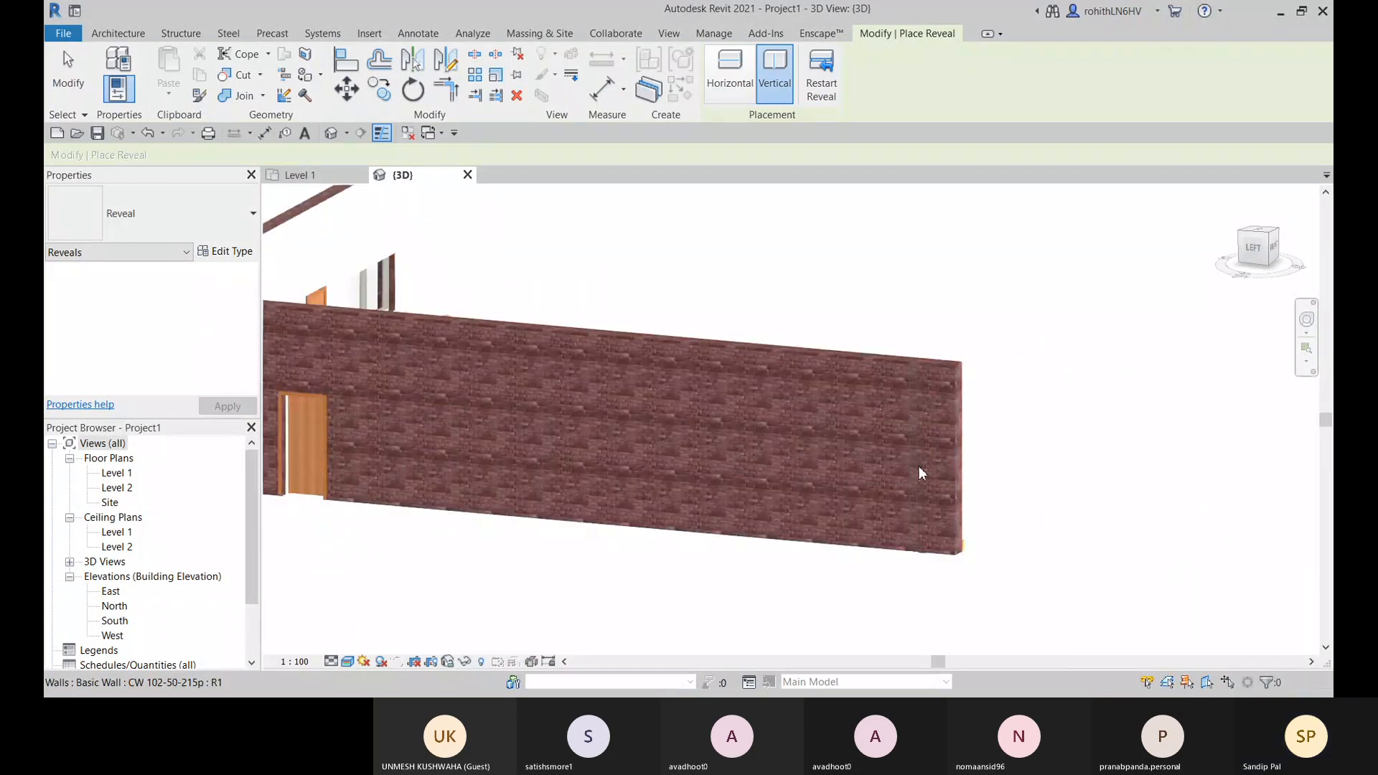
scroll(922, 474, "up", 2)
scroll(920, 472, "down", 1)
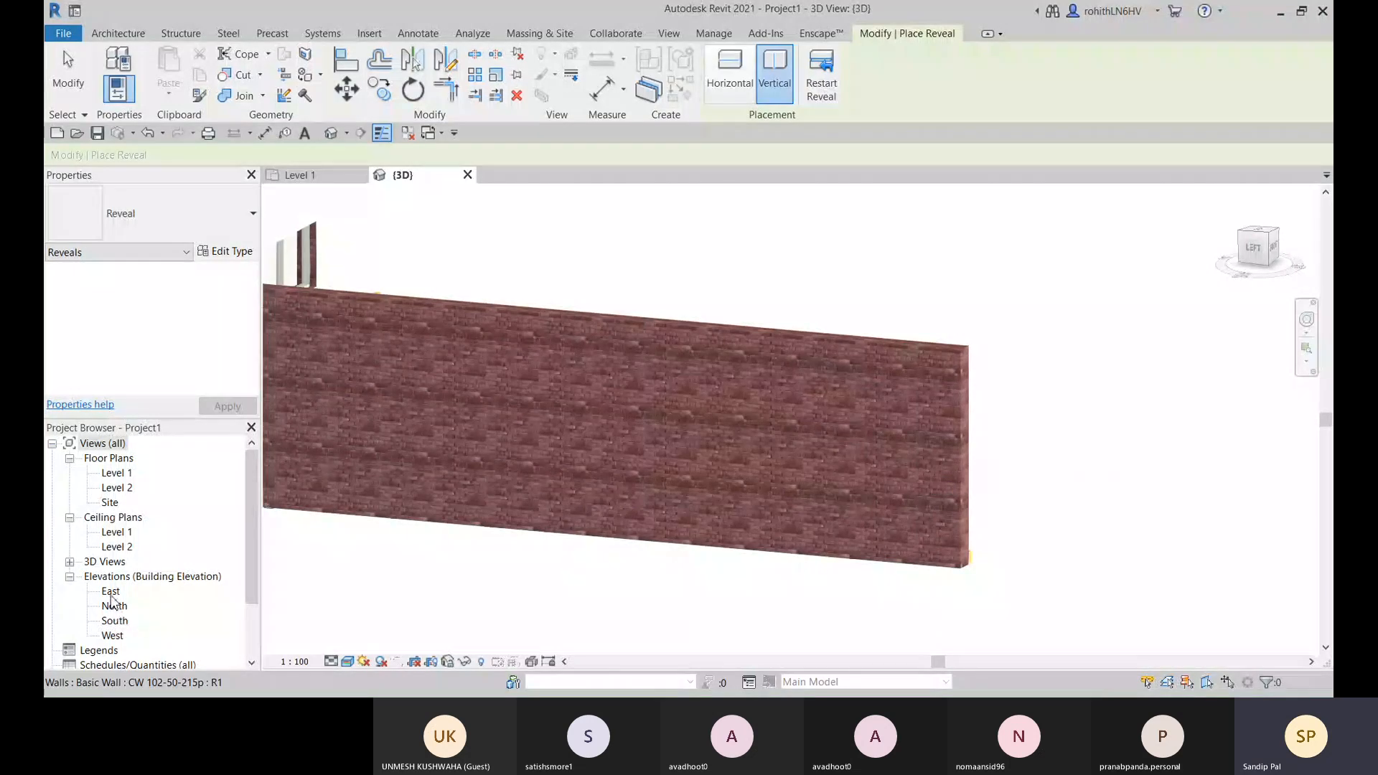
In the East elevation, place a vertical wall reveal at the end of the wall farthest from the door
double_click(111, 593)
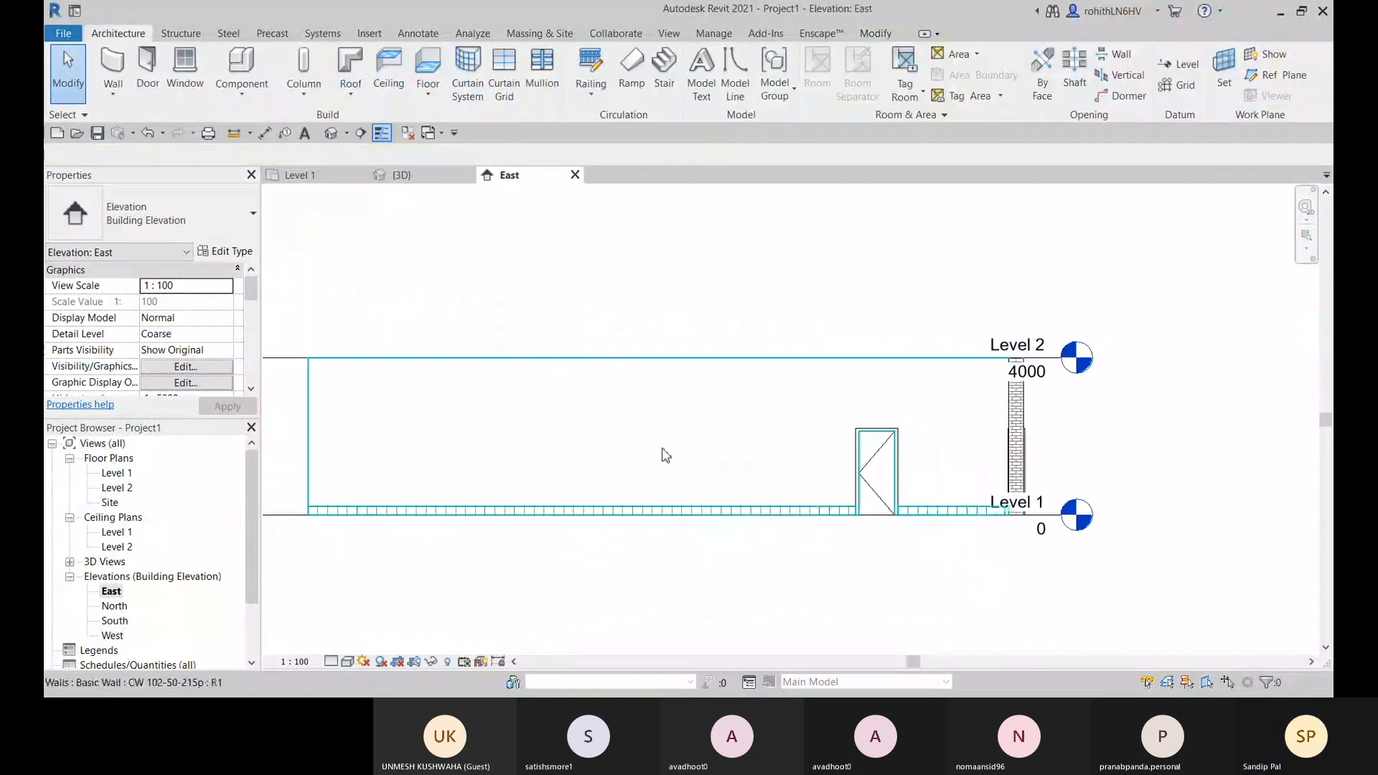
left_click(114, 99)
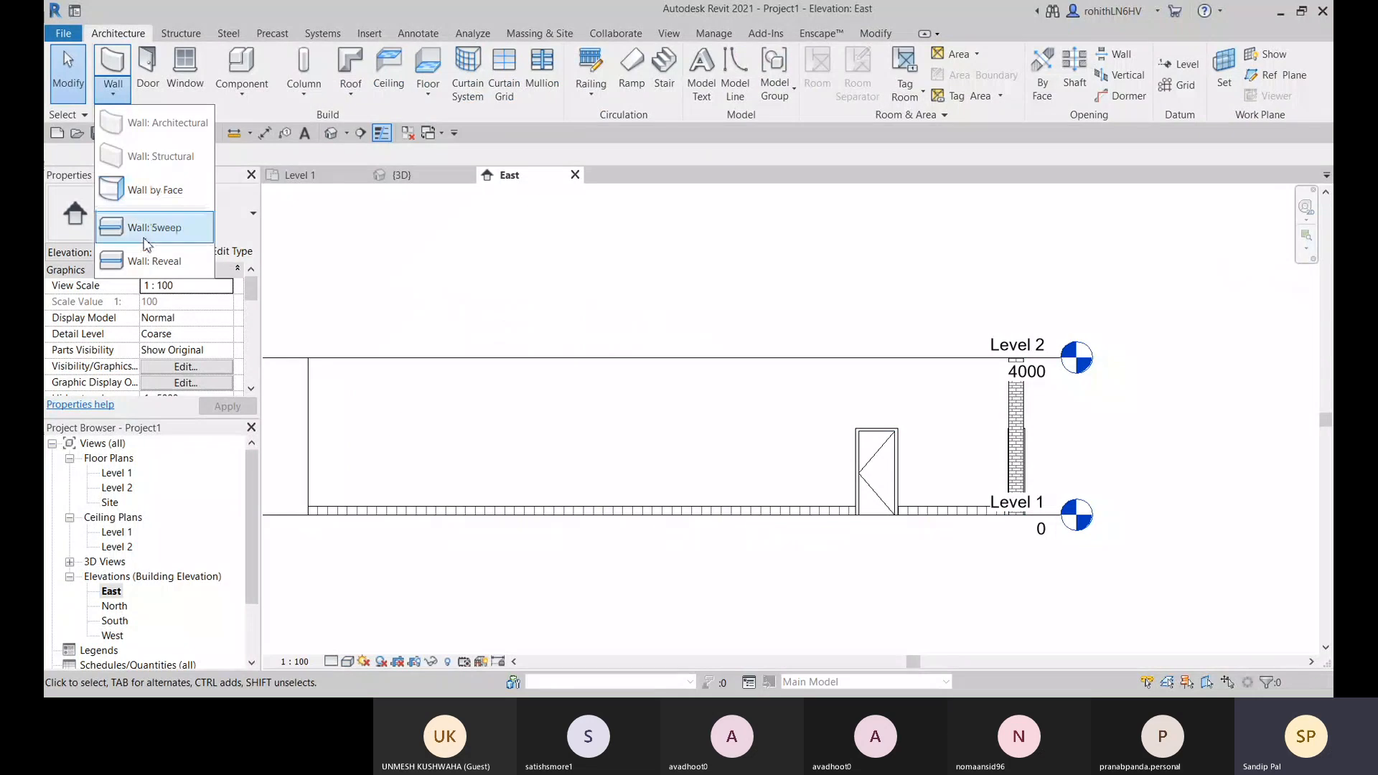
left_click(129, 257)
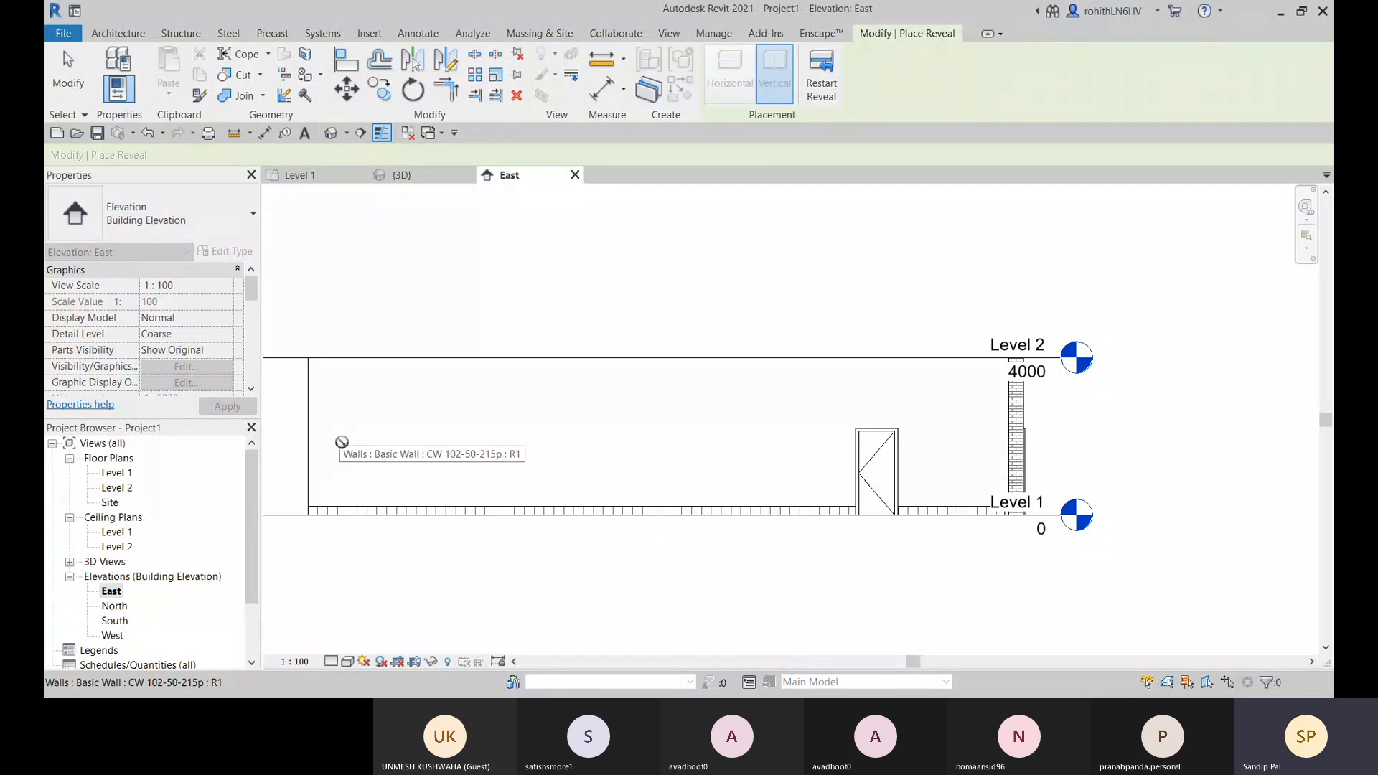
key("Escape")
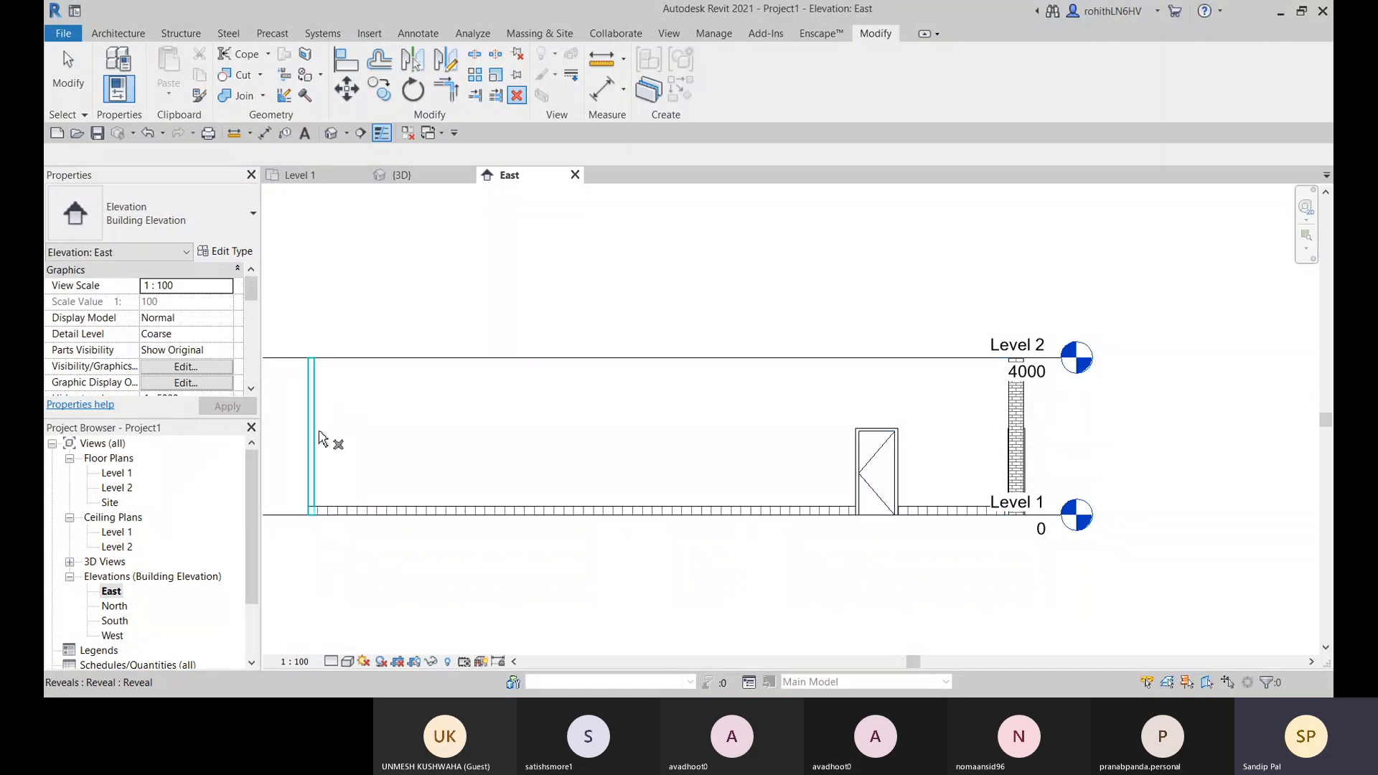
Select the vertical reveal for a linear array and set the number of items to 12
middle_click_drag(285, 417, 459, 388)
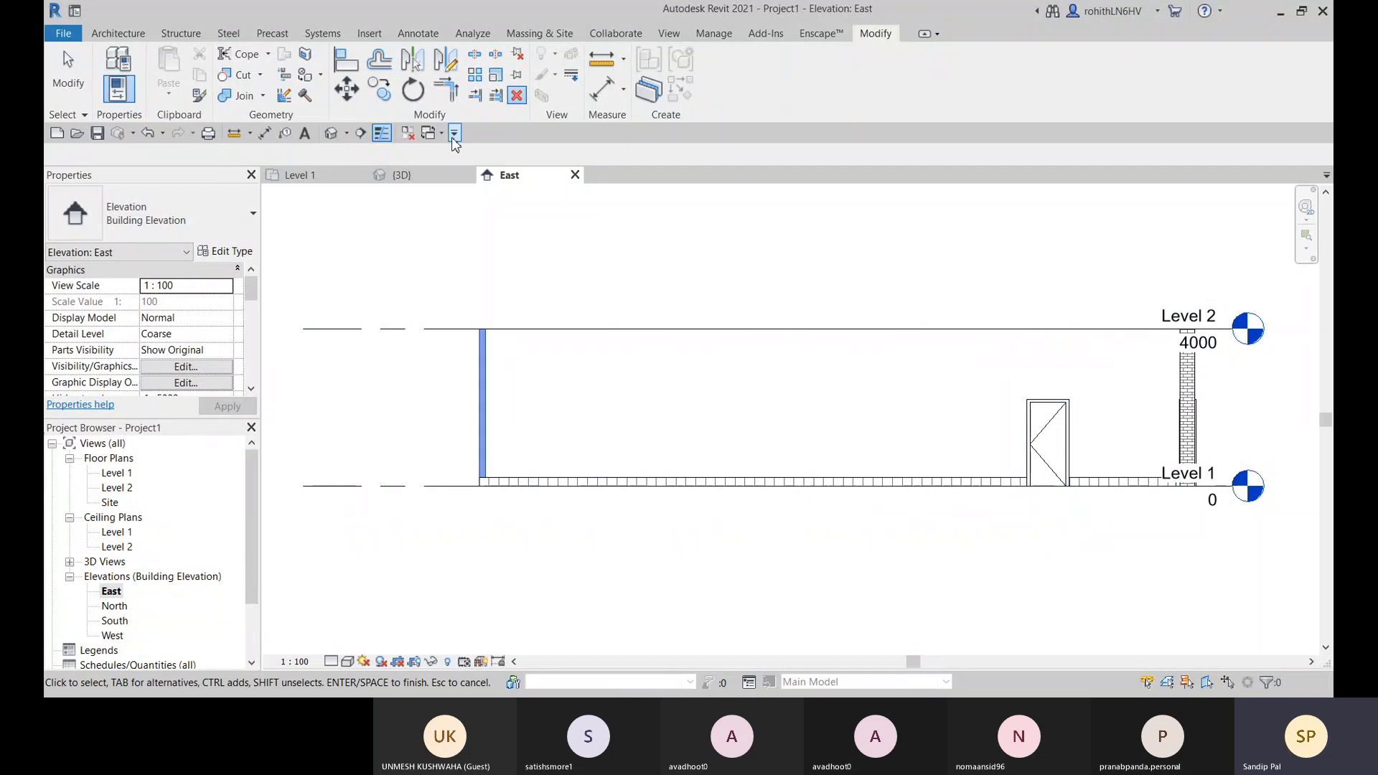
left_click(479, 84)
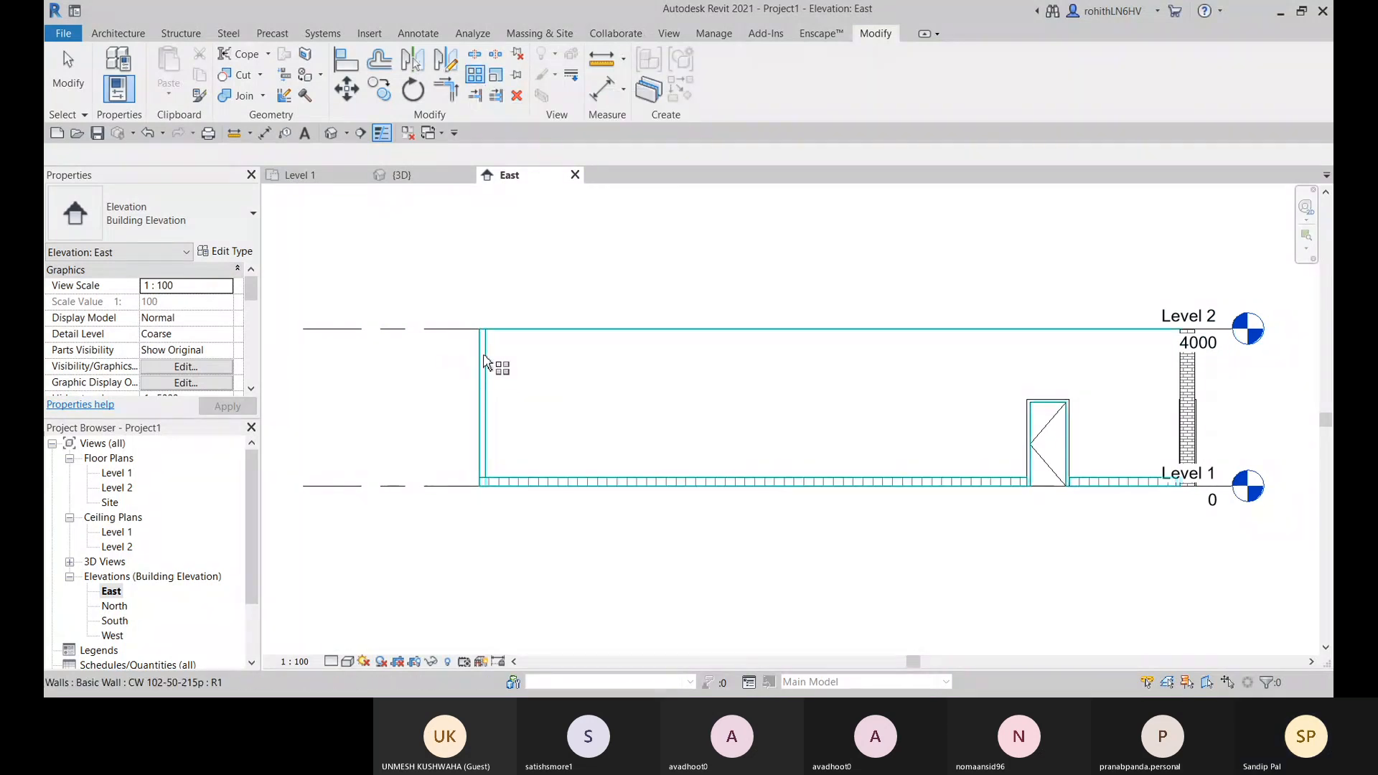
left_click(485, 362)
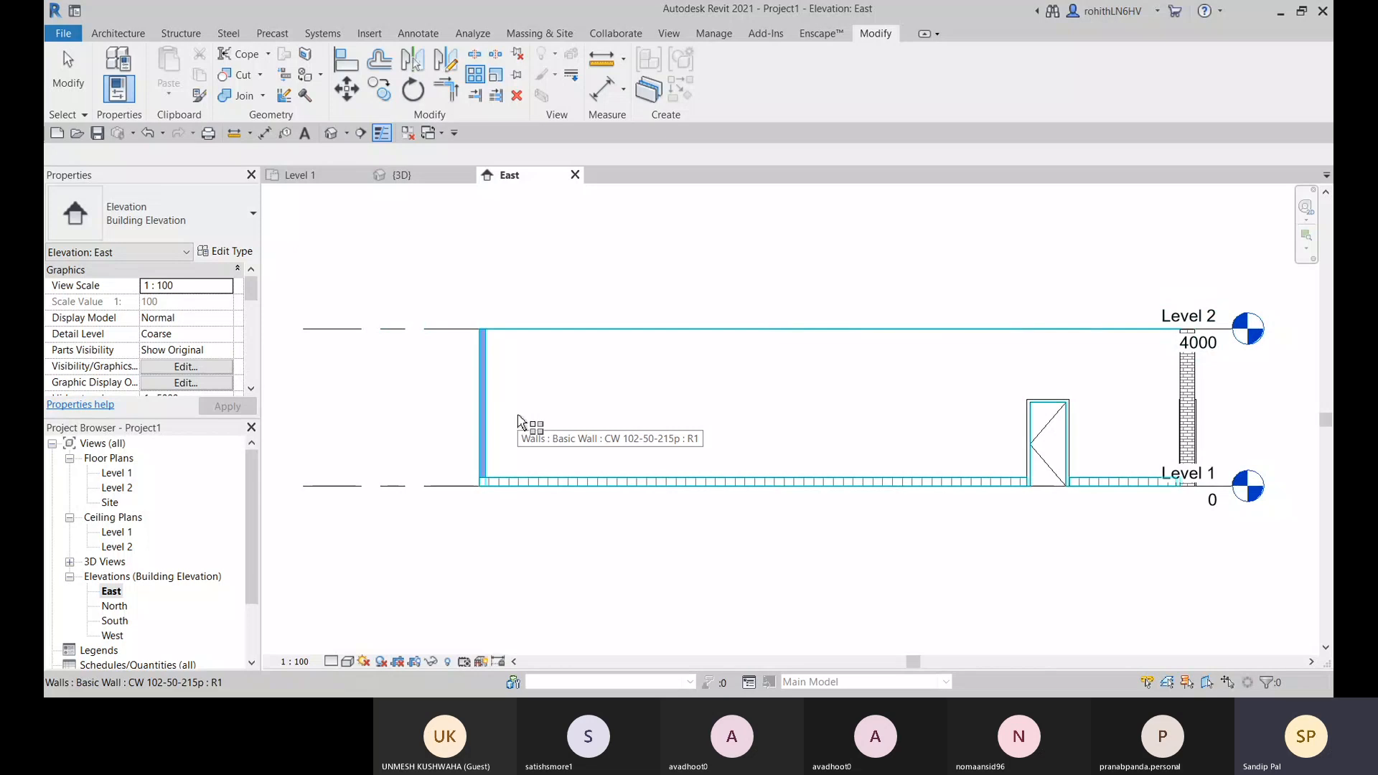
left_click(520, 418)
key("Return")
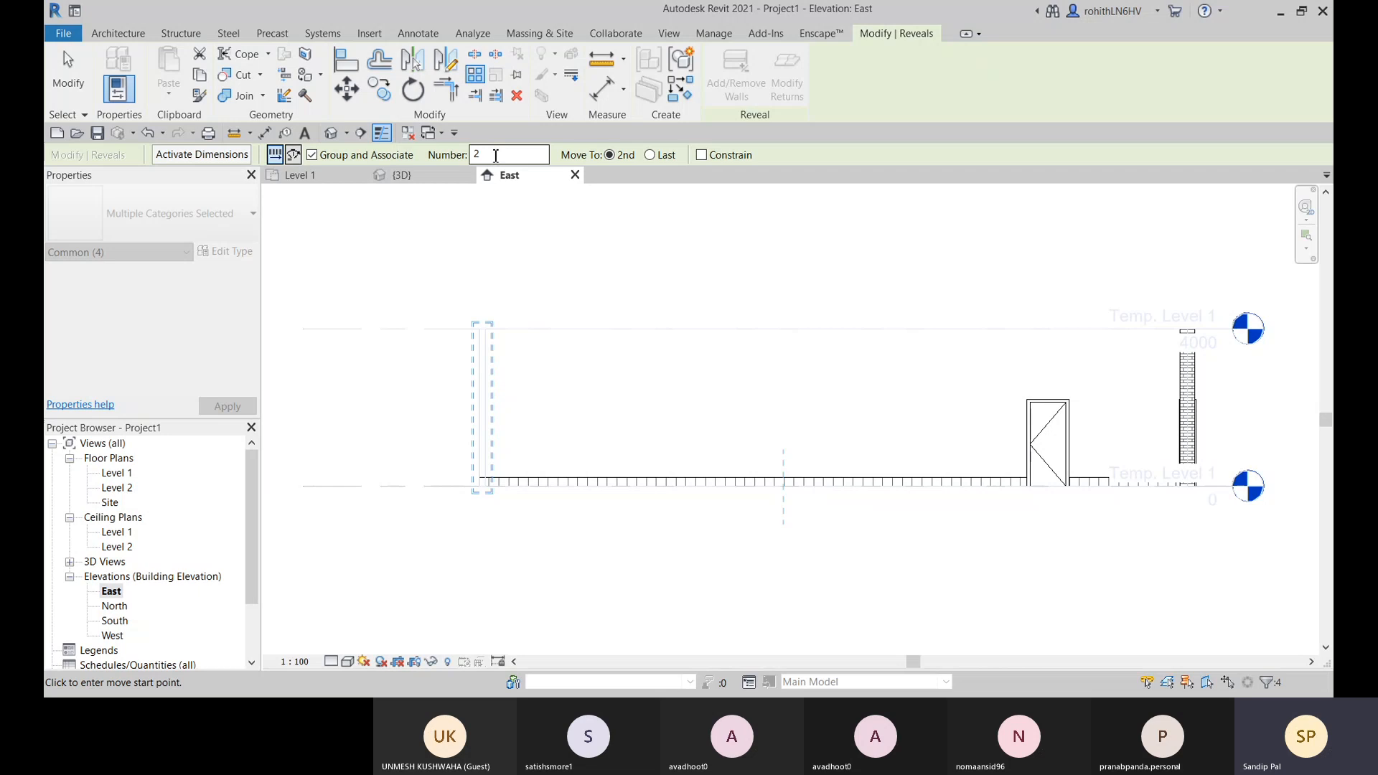
left_click_drag(495, 155, 455, 160)
left_click(479, 329)
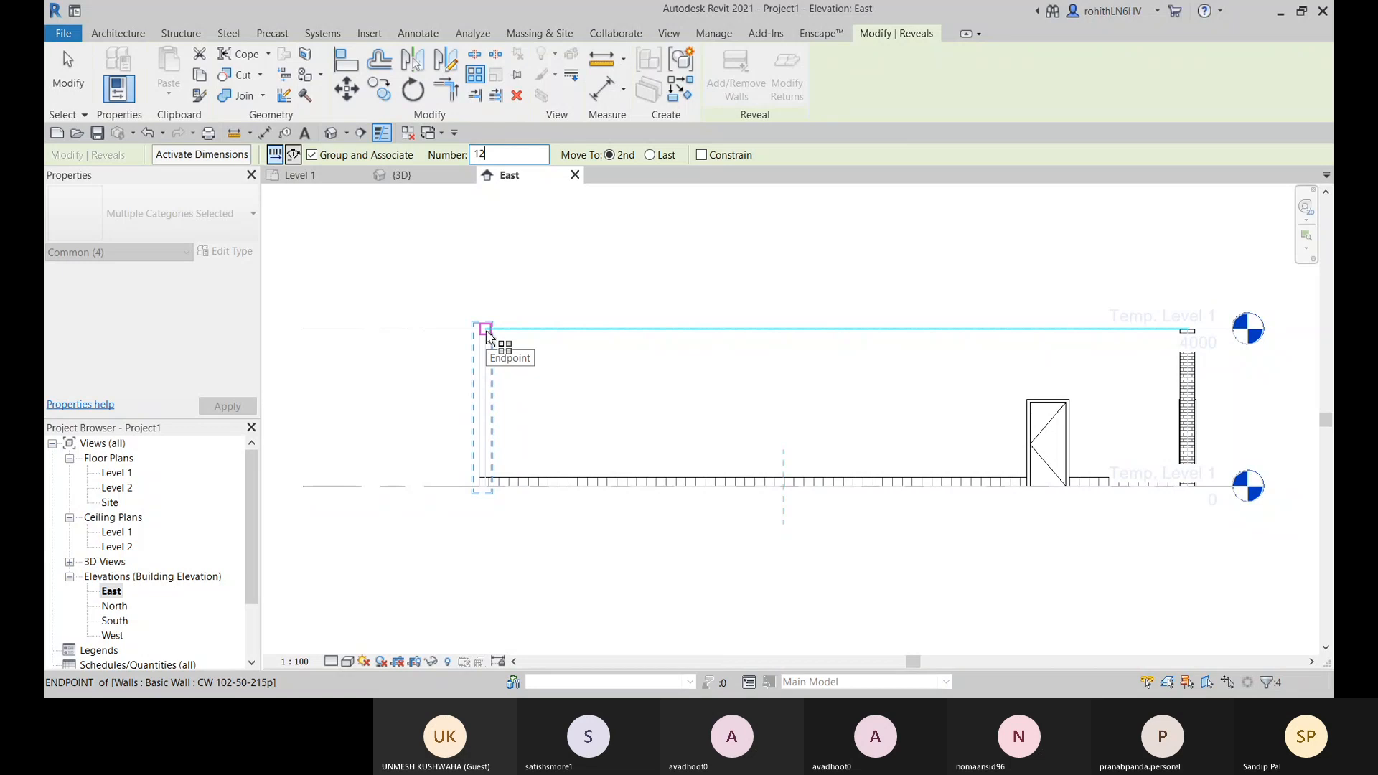
left_click(486, 330)
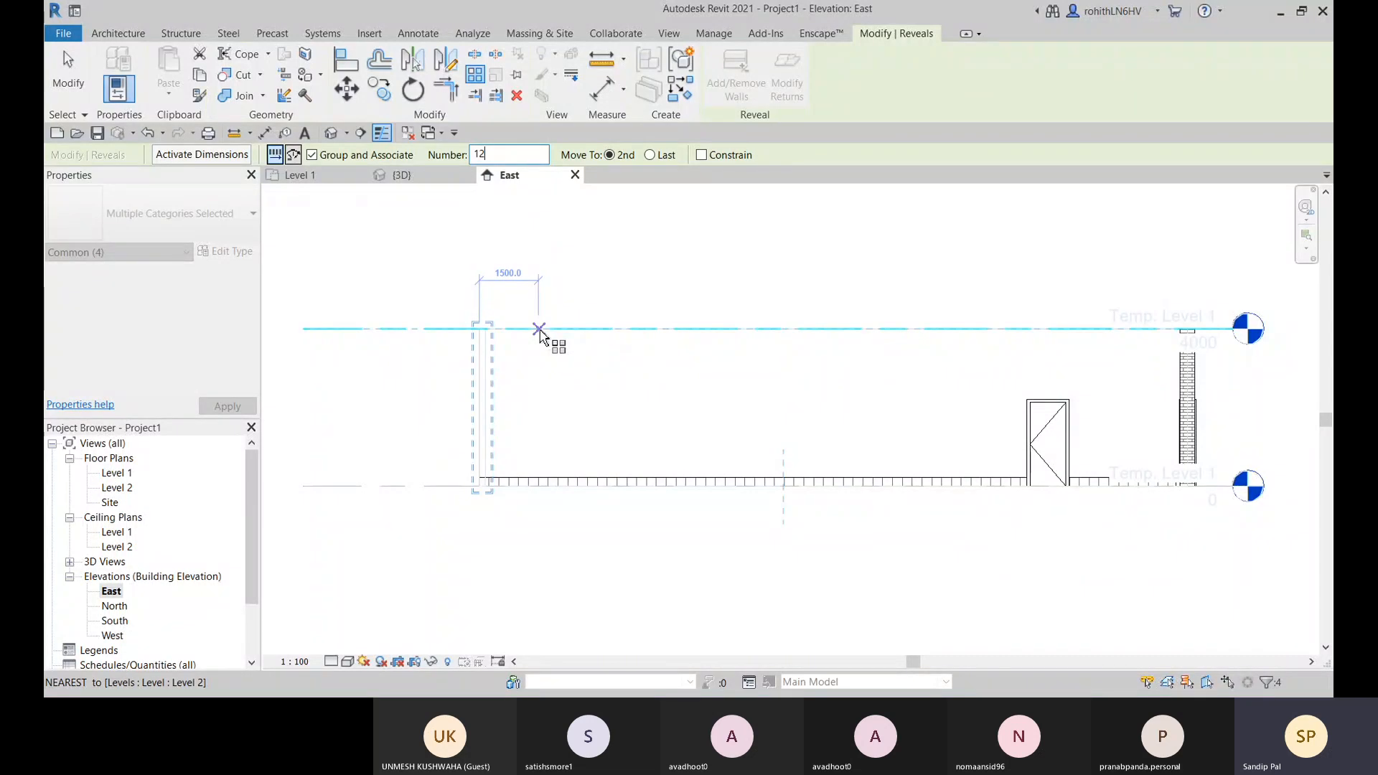
key("Escape")
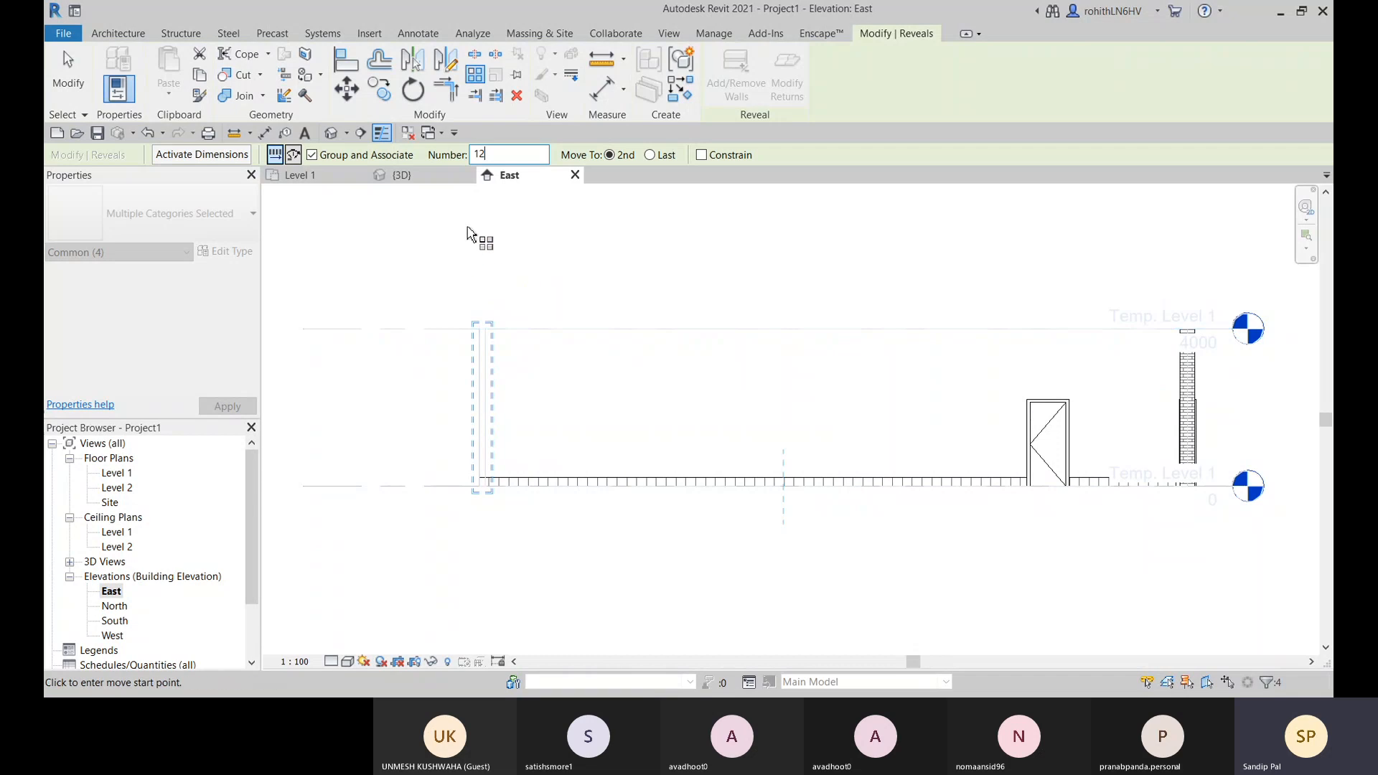
Array the reveal horizontally as 12 grouped items, spacing to the last one 13600 mm away, just before the door
left_click(651, 155)
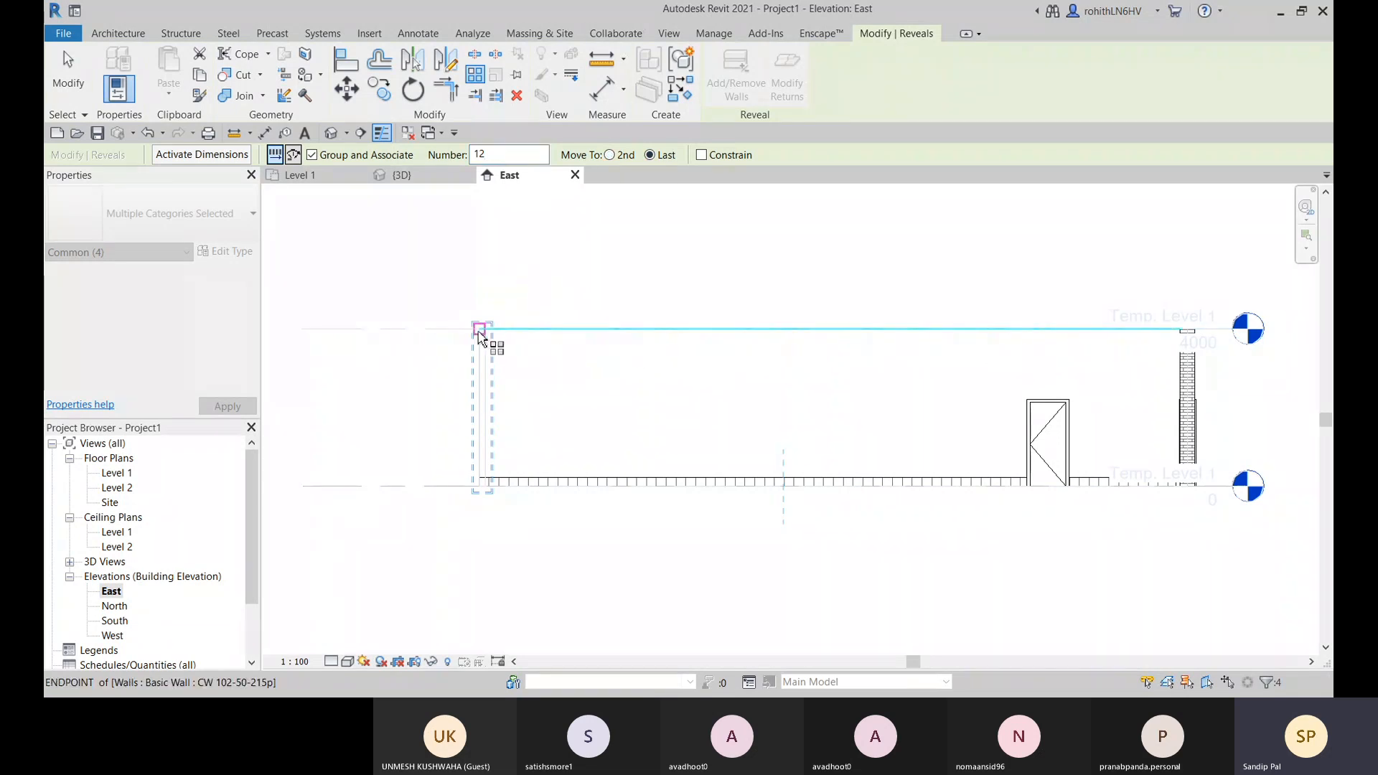
scroll(486, 338, "up", 2)
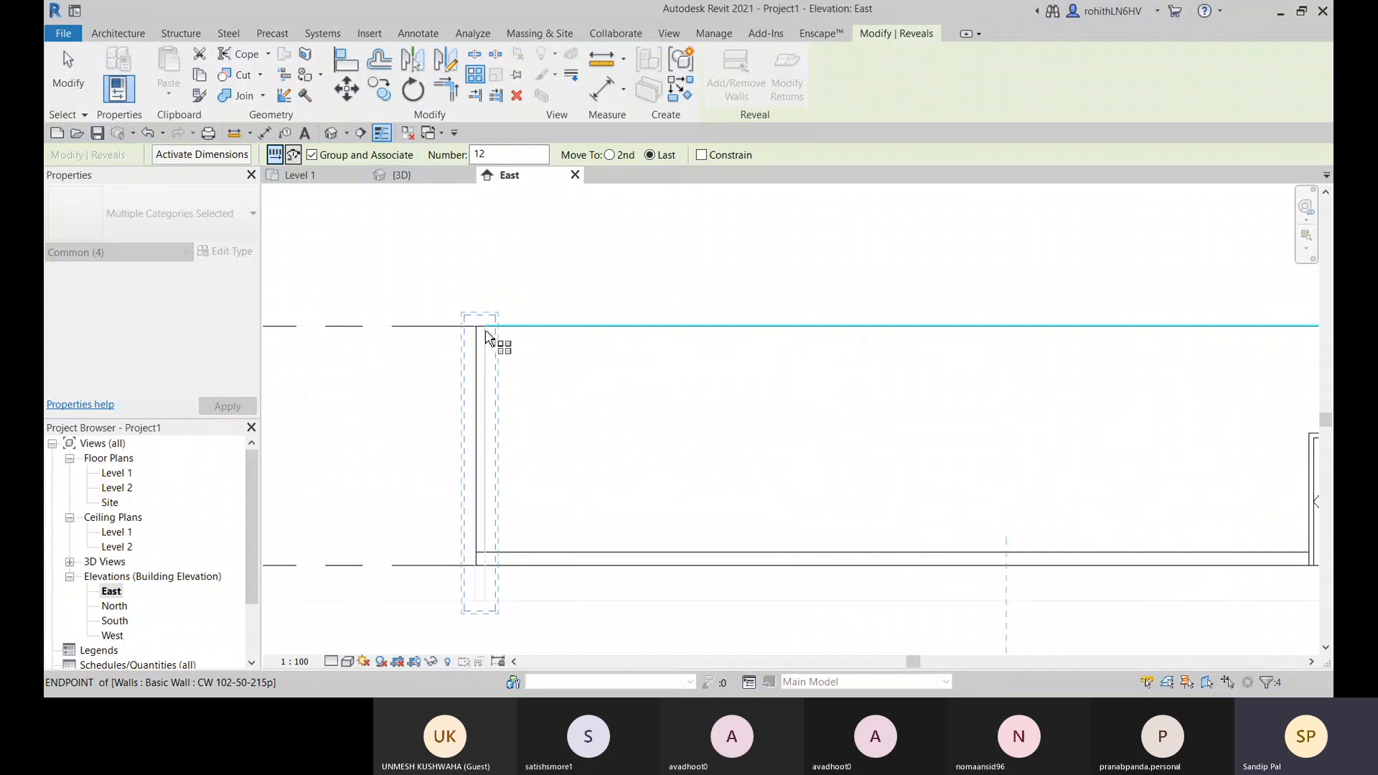
scroll(486, 336, "up", 2)
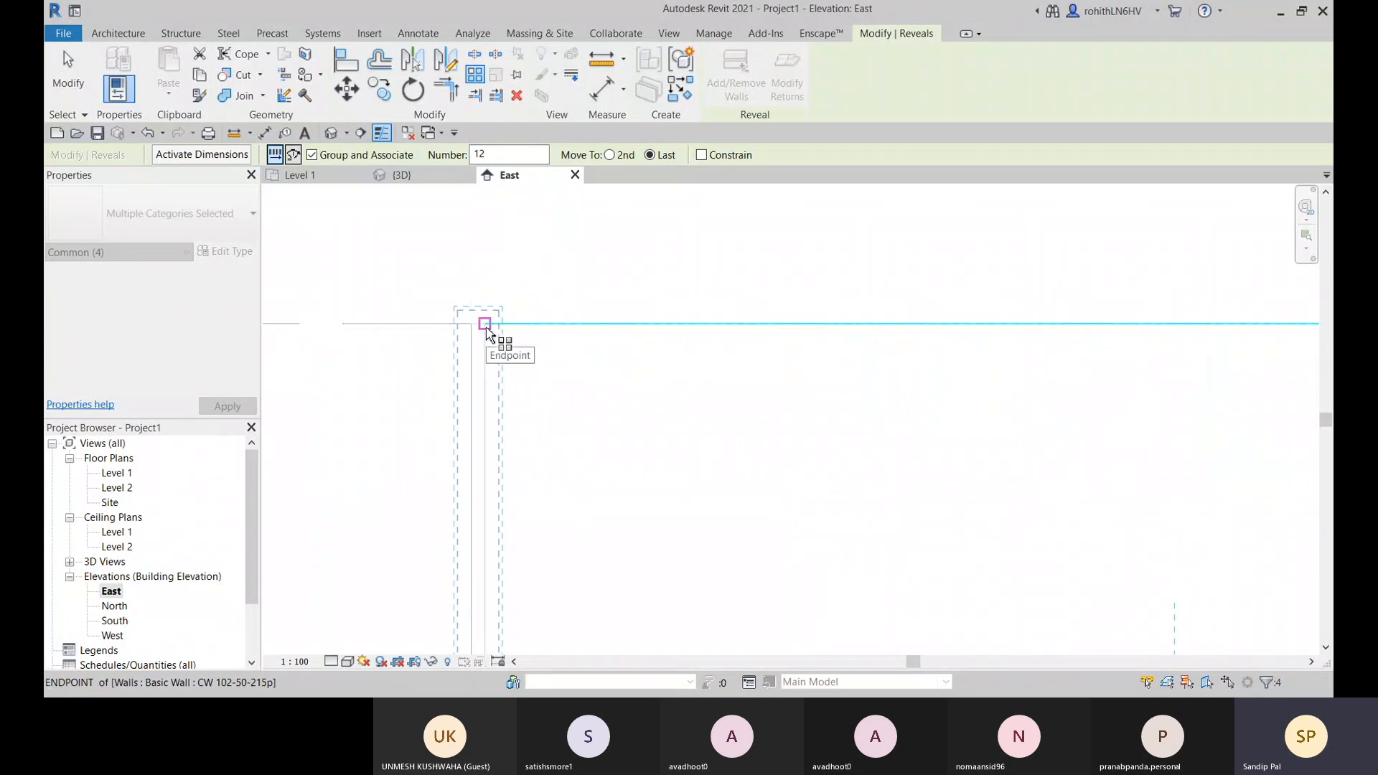
left_click(486, 331)
scroll(800, 323, "down", 6)
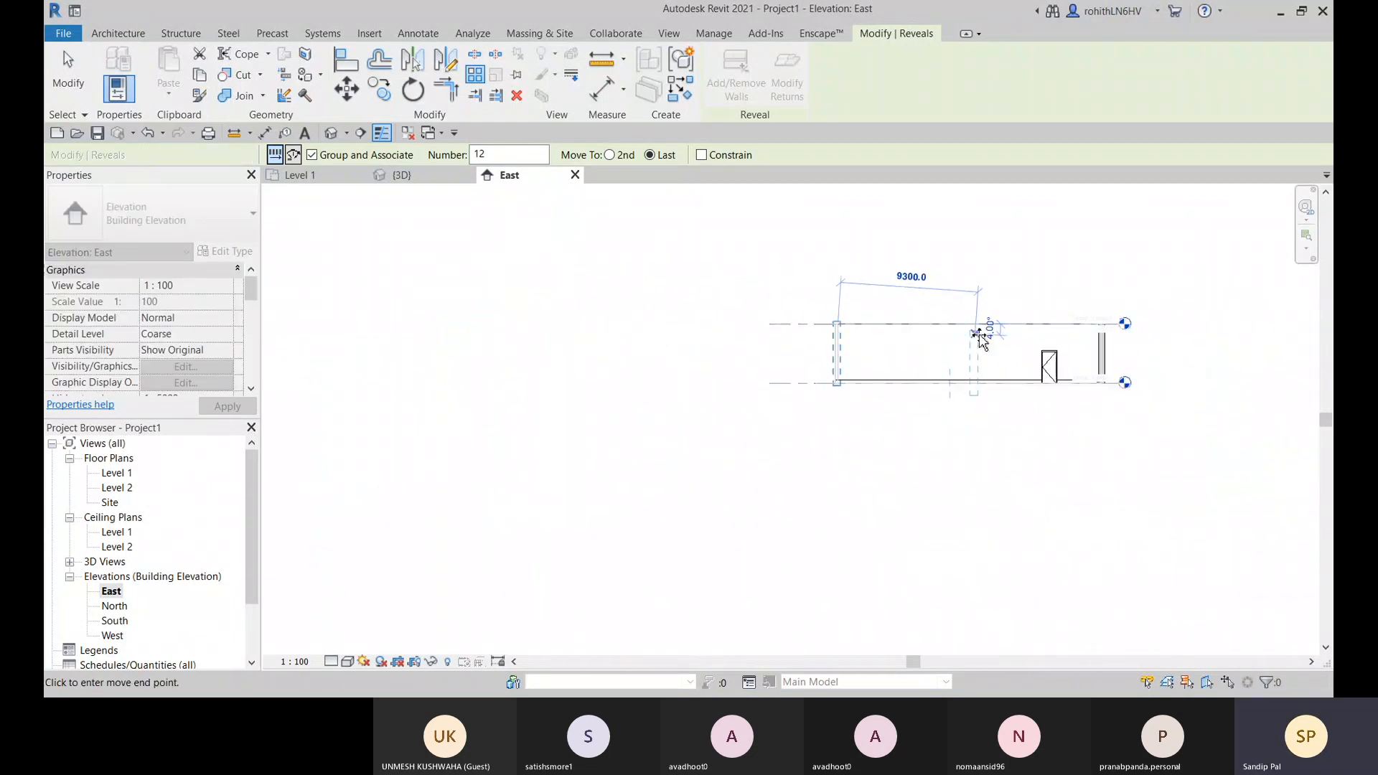
scroll(1005, 341, "up", 5)
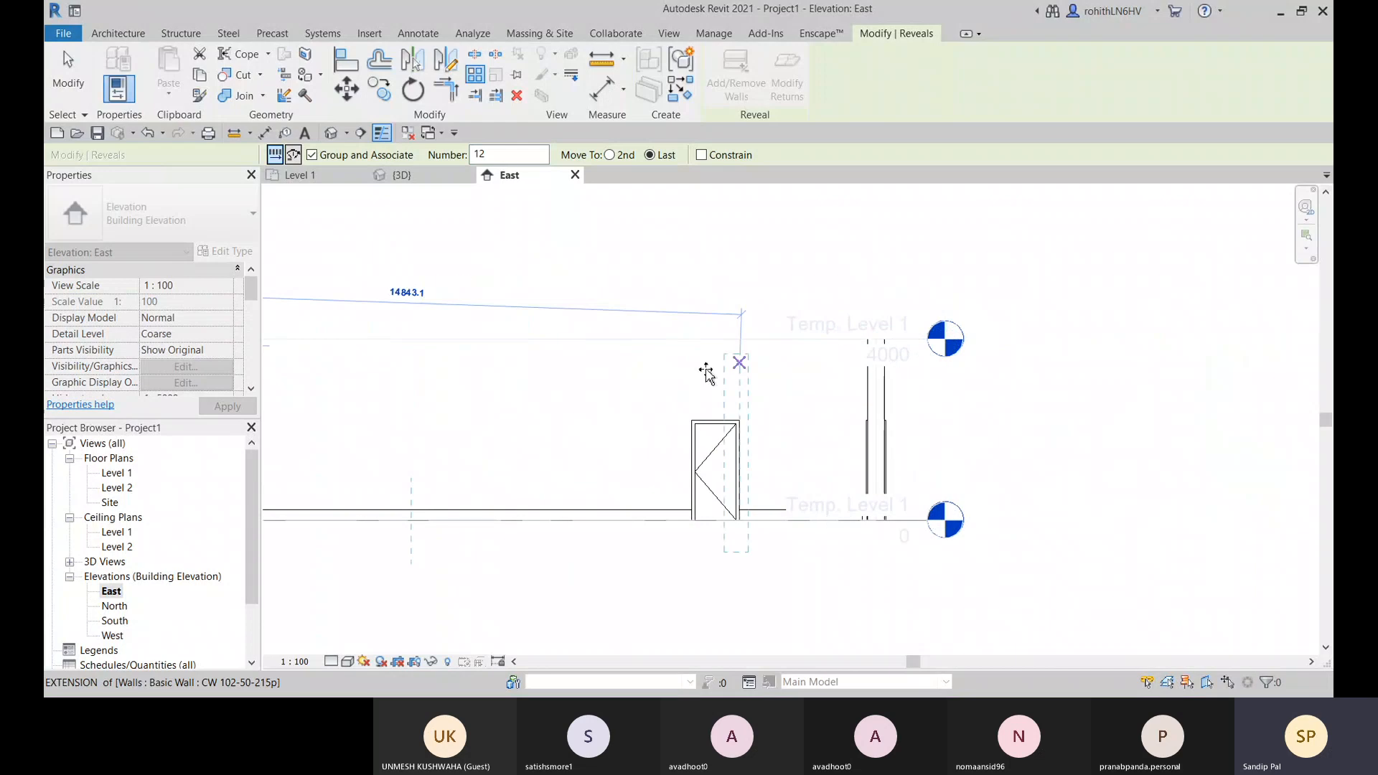
middle_click_drag(706, 368, 737, 352)
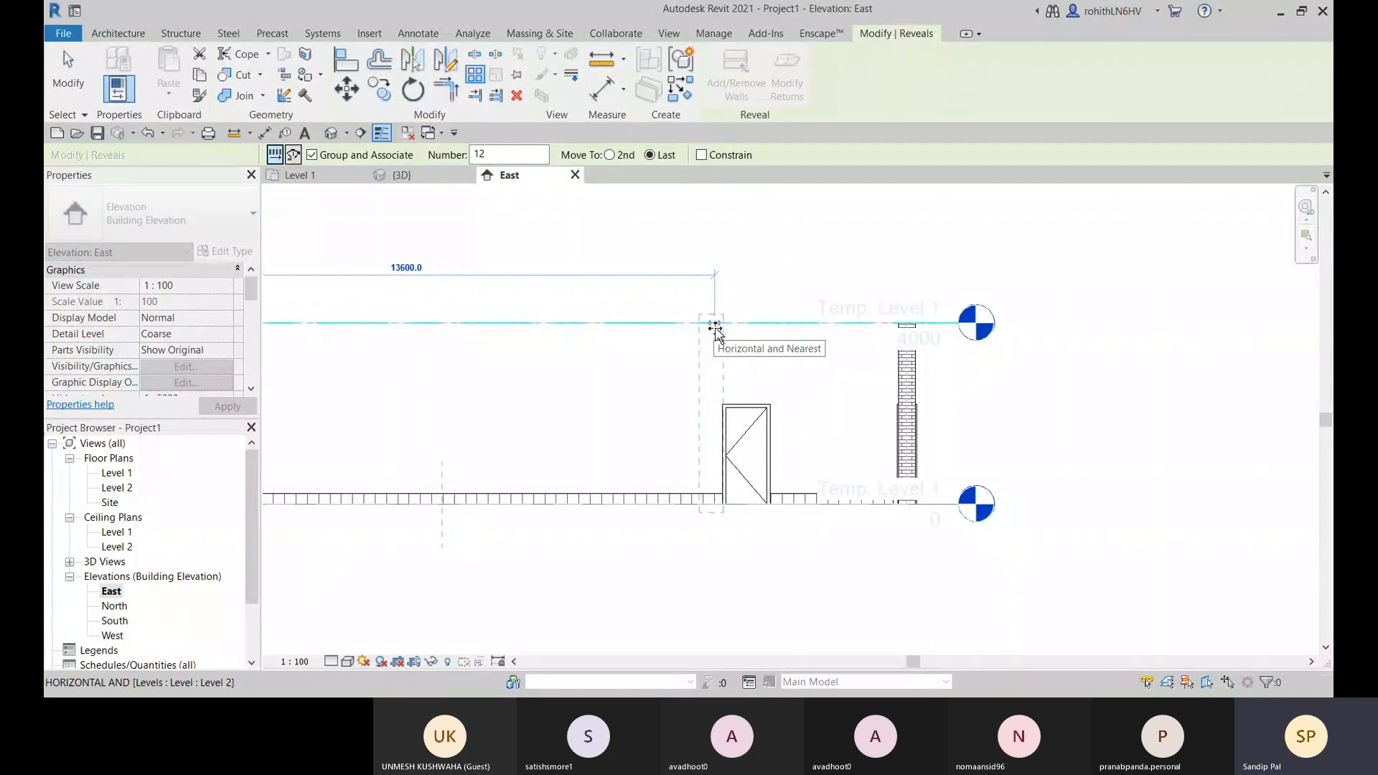
left_click(715, 326)
middle_click_drag(446, 410, 862, 382)
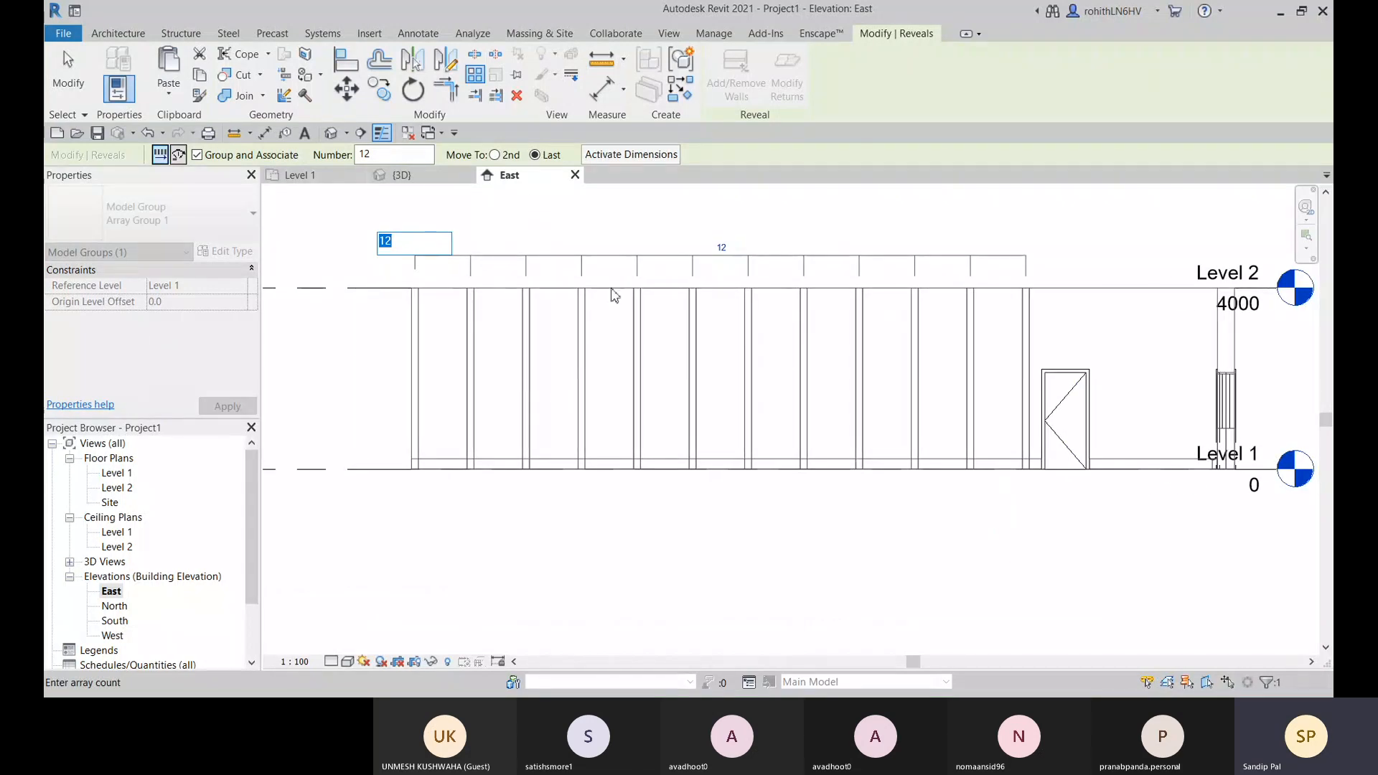
middle_click_drag(560, 325, 541, 345)
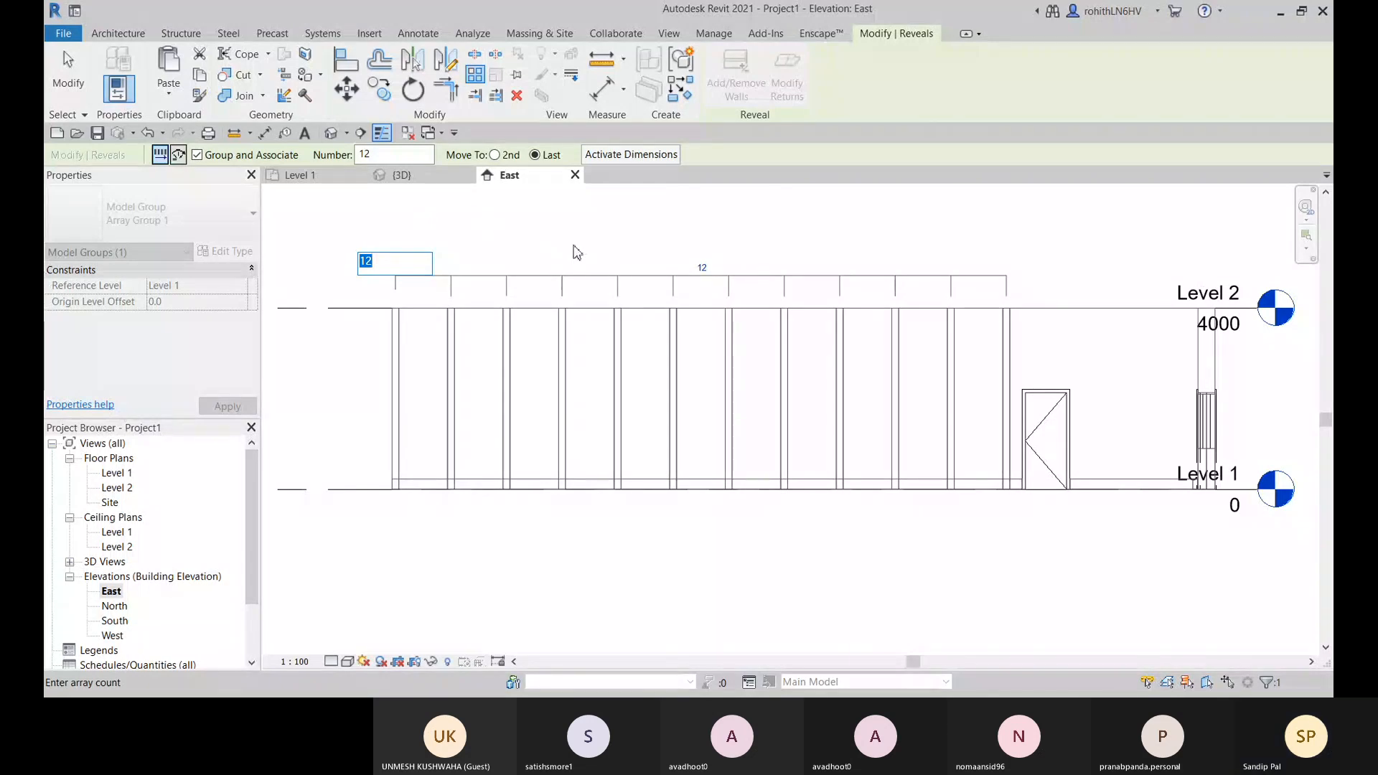
key("Return")
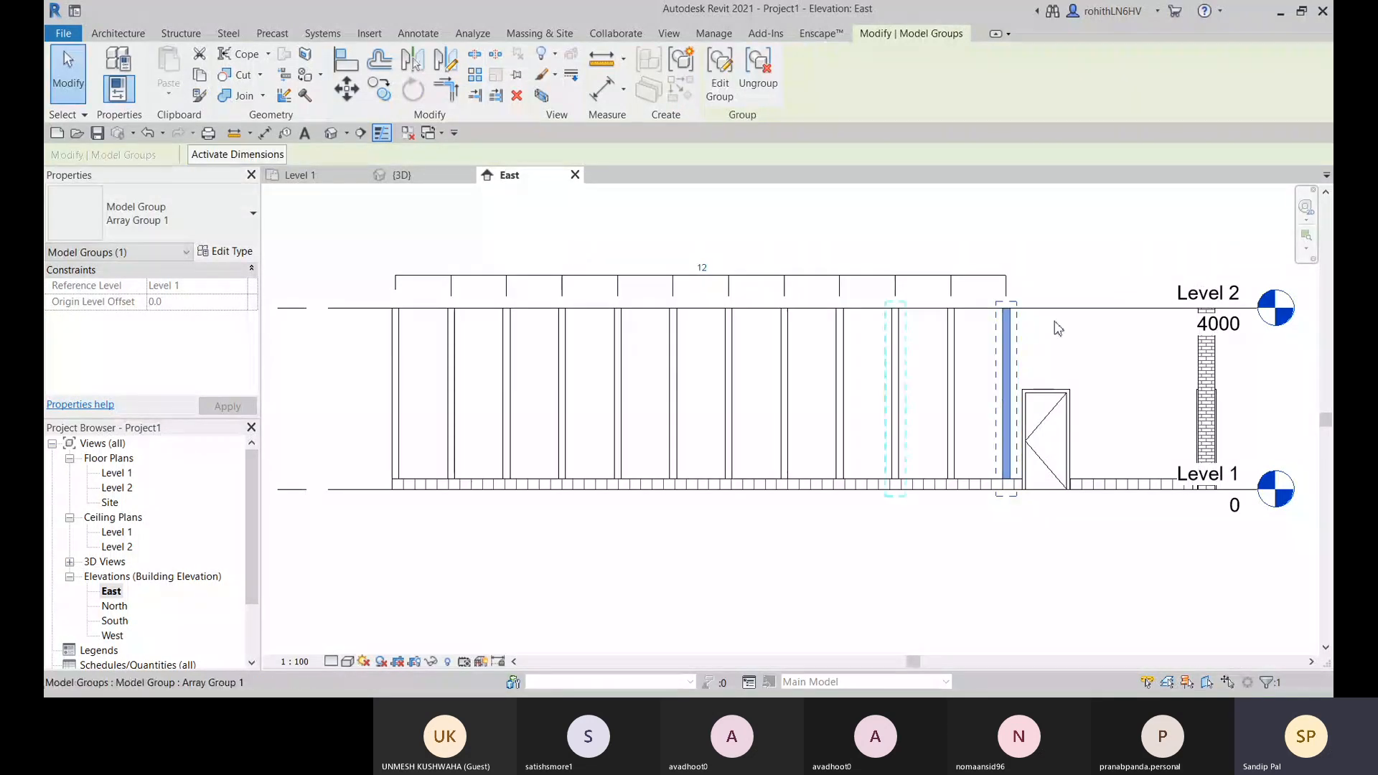
Select all instances of the reveal array group in the East elevation and ungroup them
left_click(949, 369)
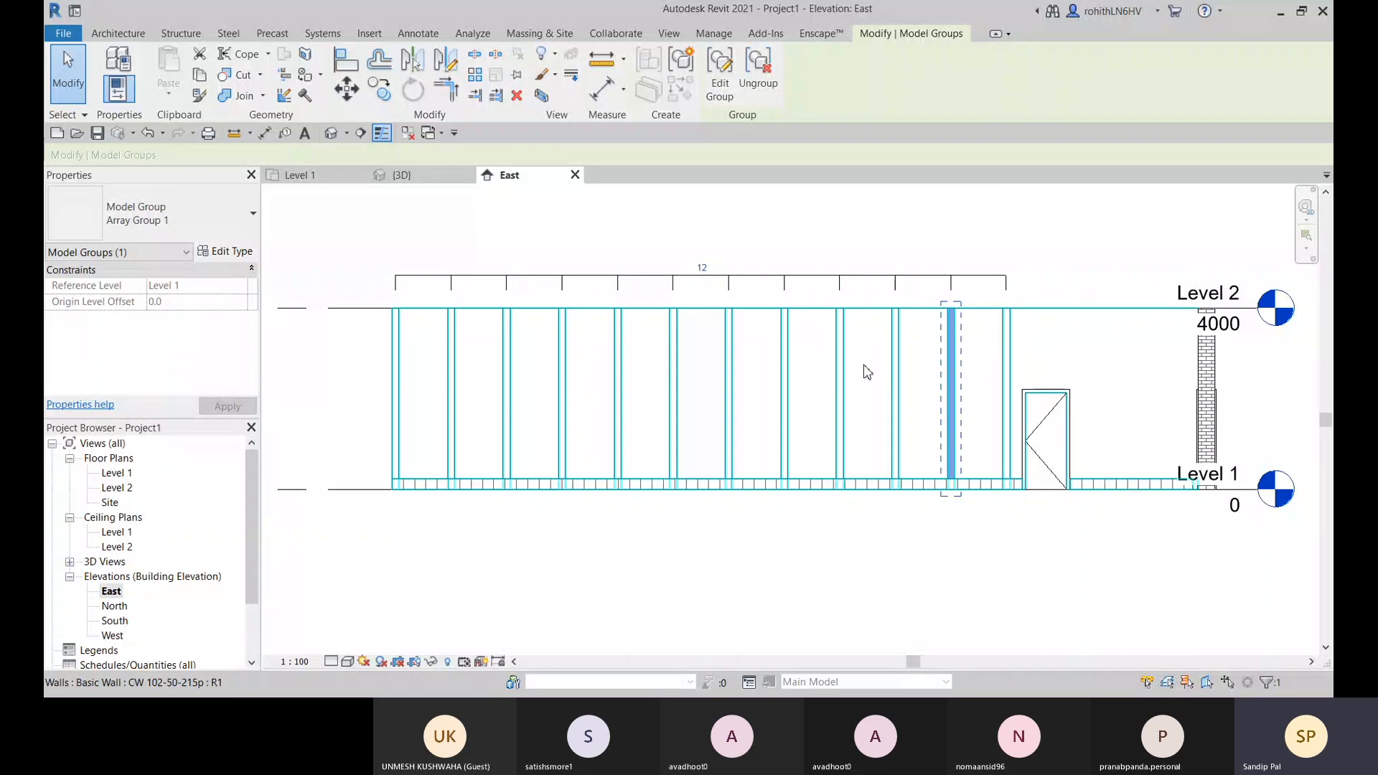
left_click(908, 361)
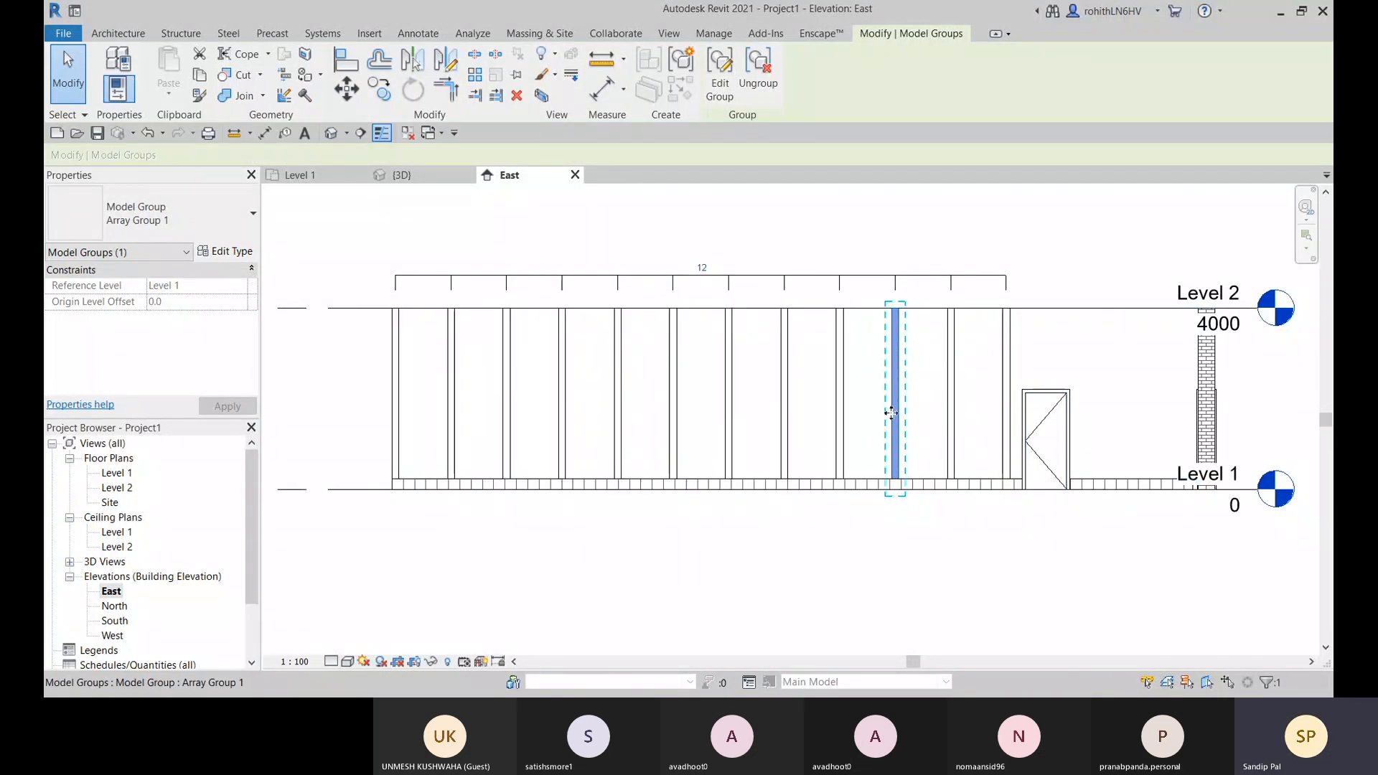
middle_click_drag(942, 391, 980, 375)
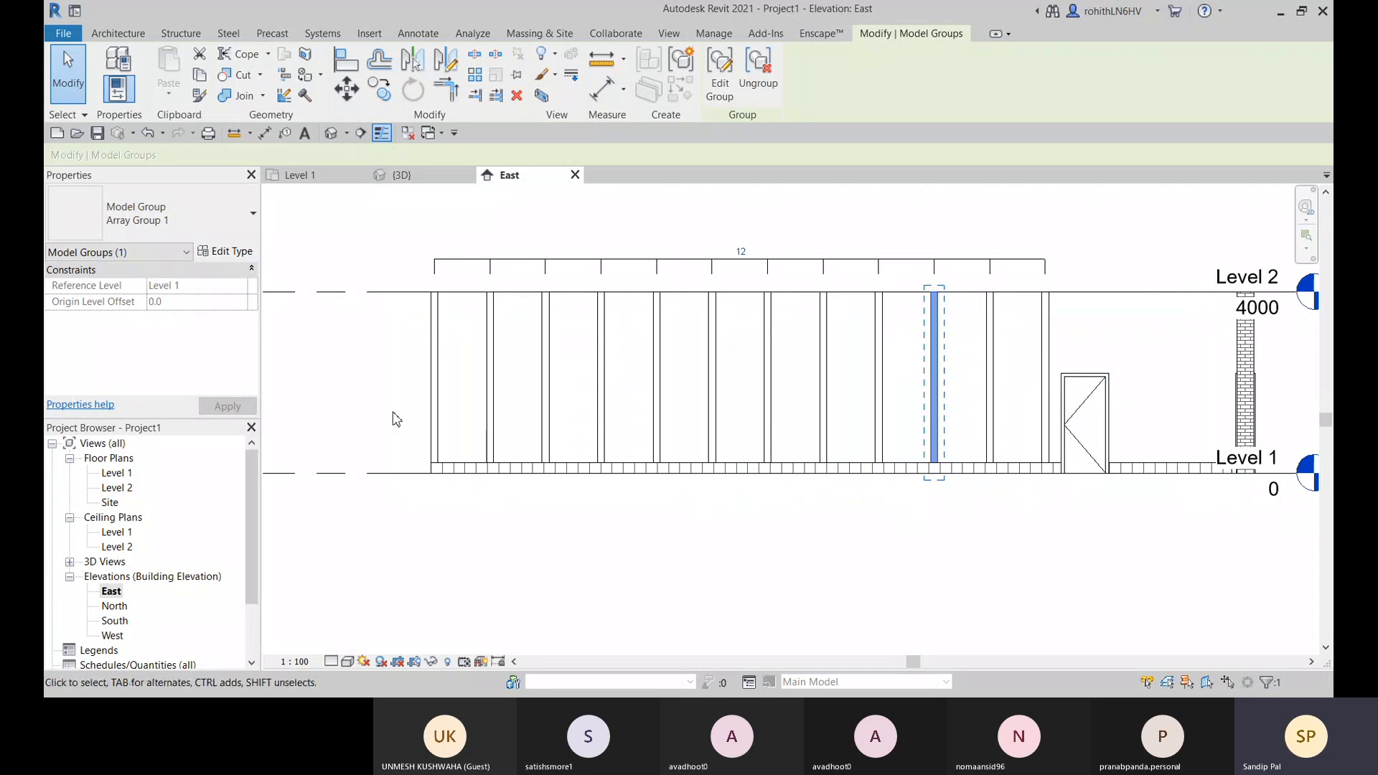
right_click(359, 353)
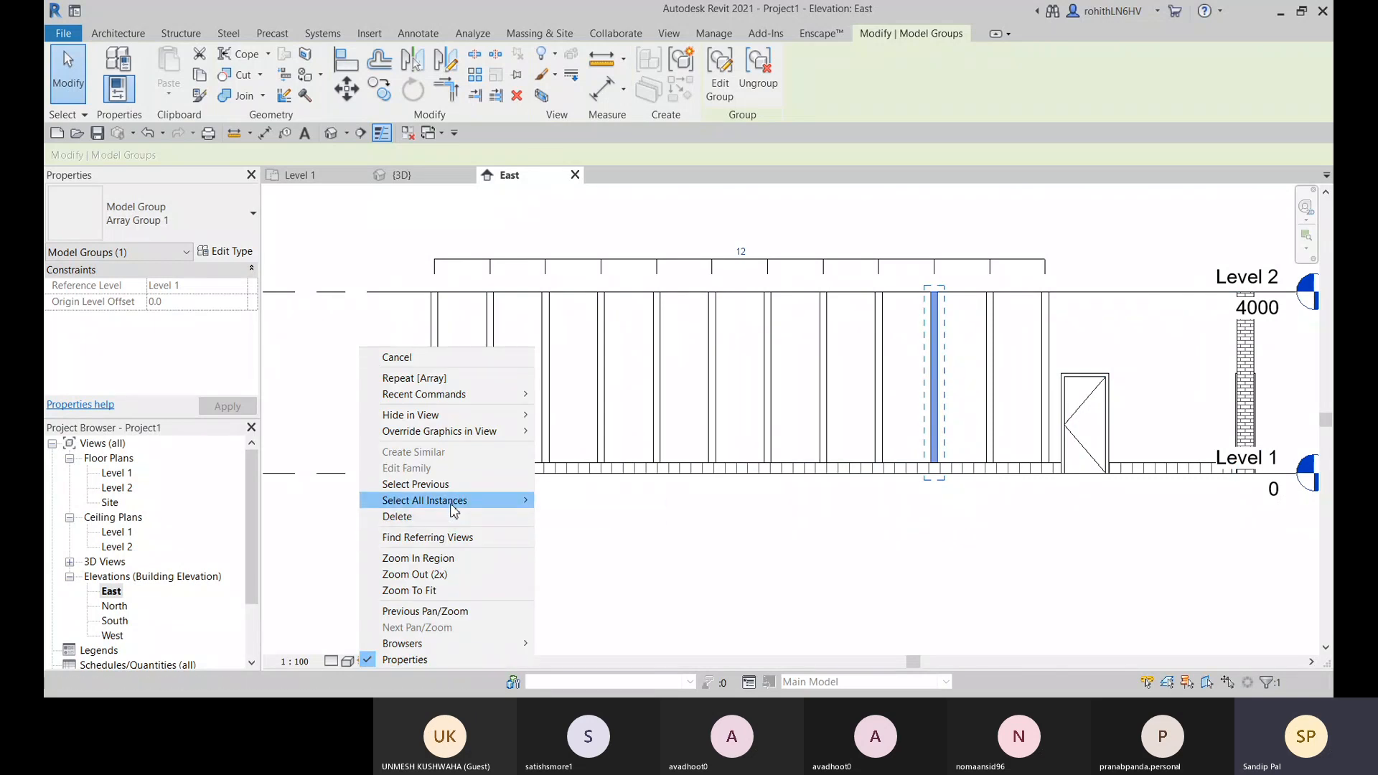
mouse_move(450, 505)
left_click(590, 518)
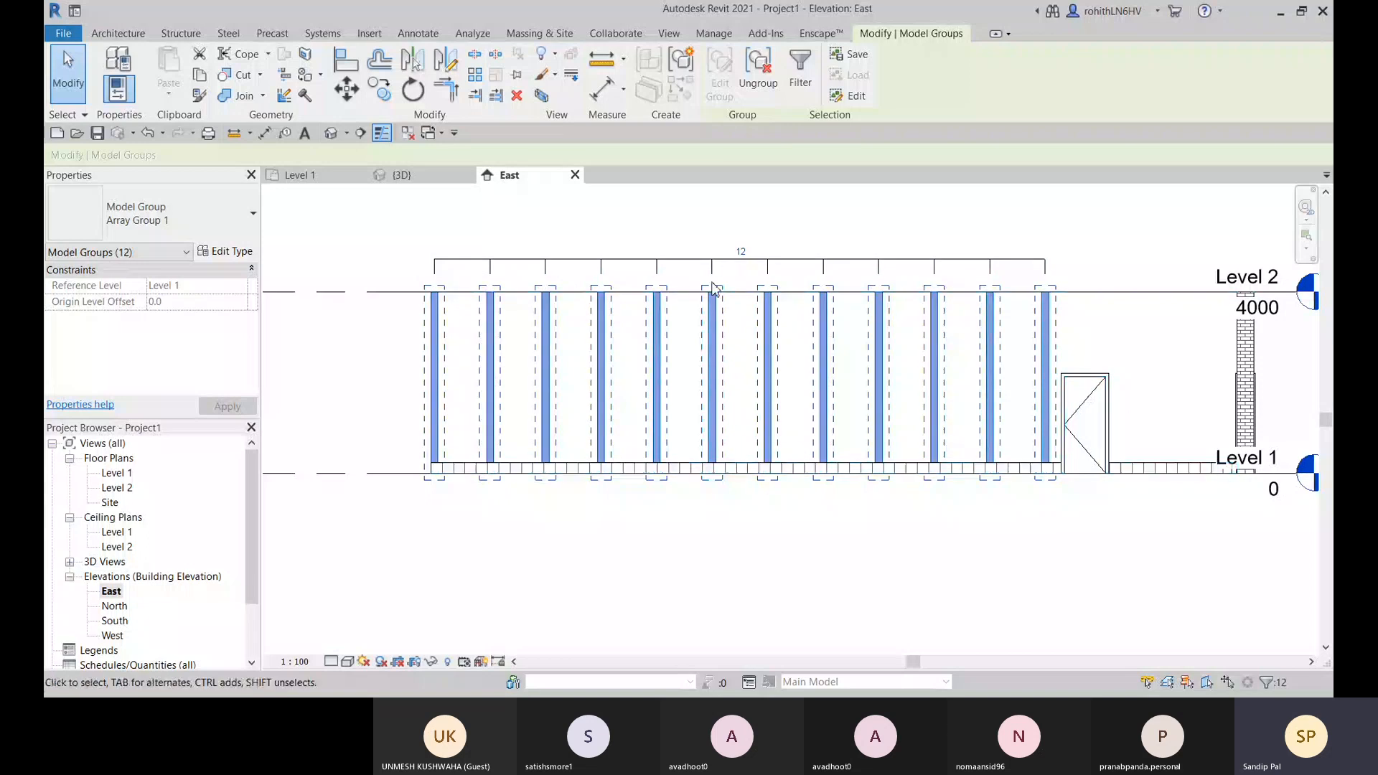
left_click(758, 85)
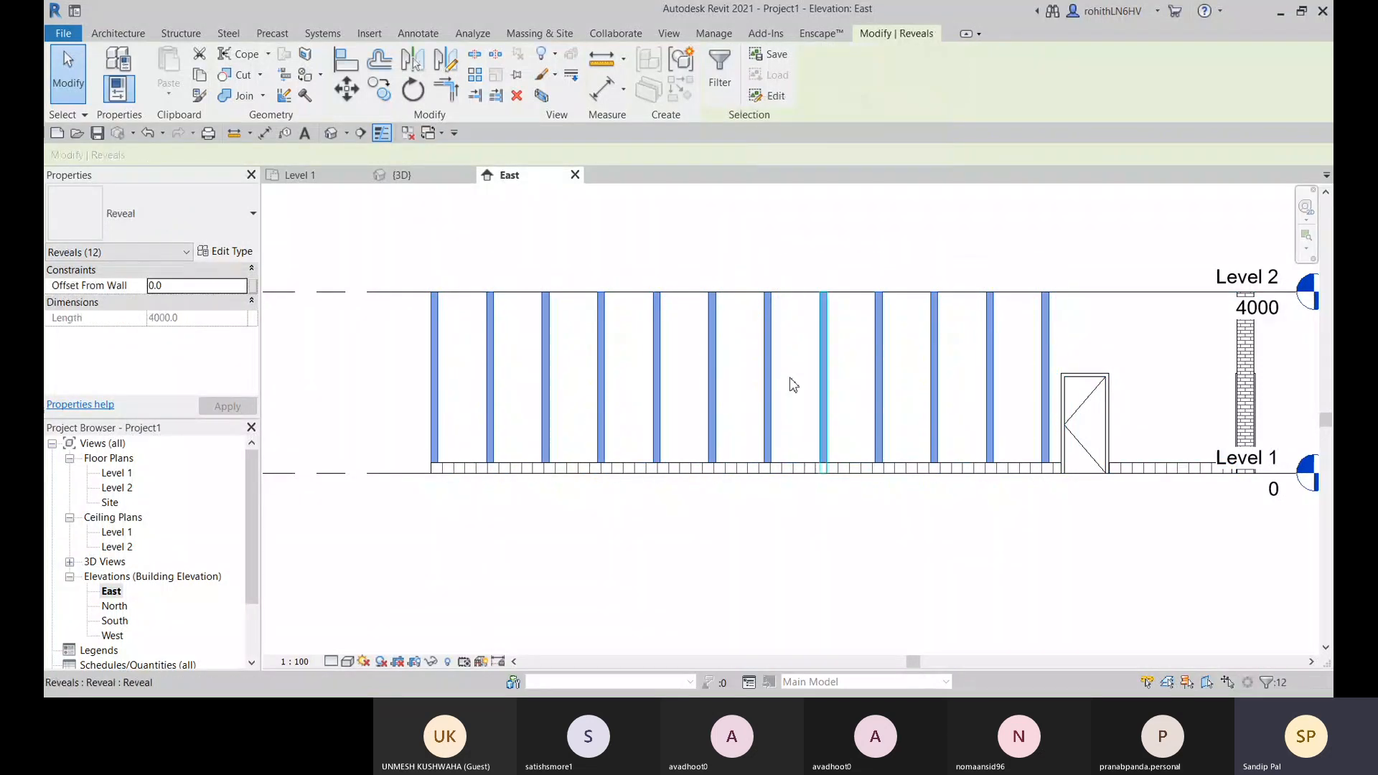
left_click(531, 580)
Examine the arrayed vertical reveals along the wall in the 3D view, from the top edge down to the base
left_click(399, 176)
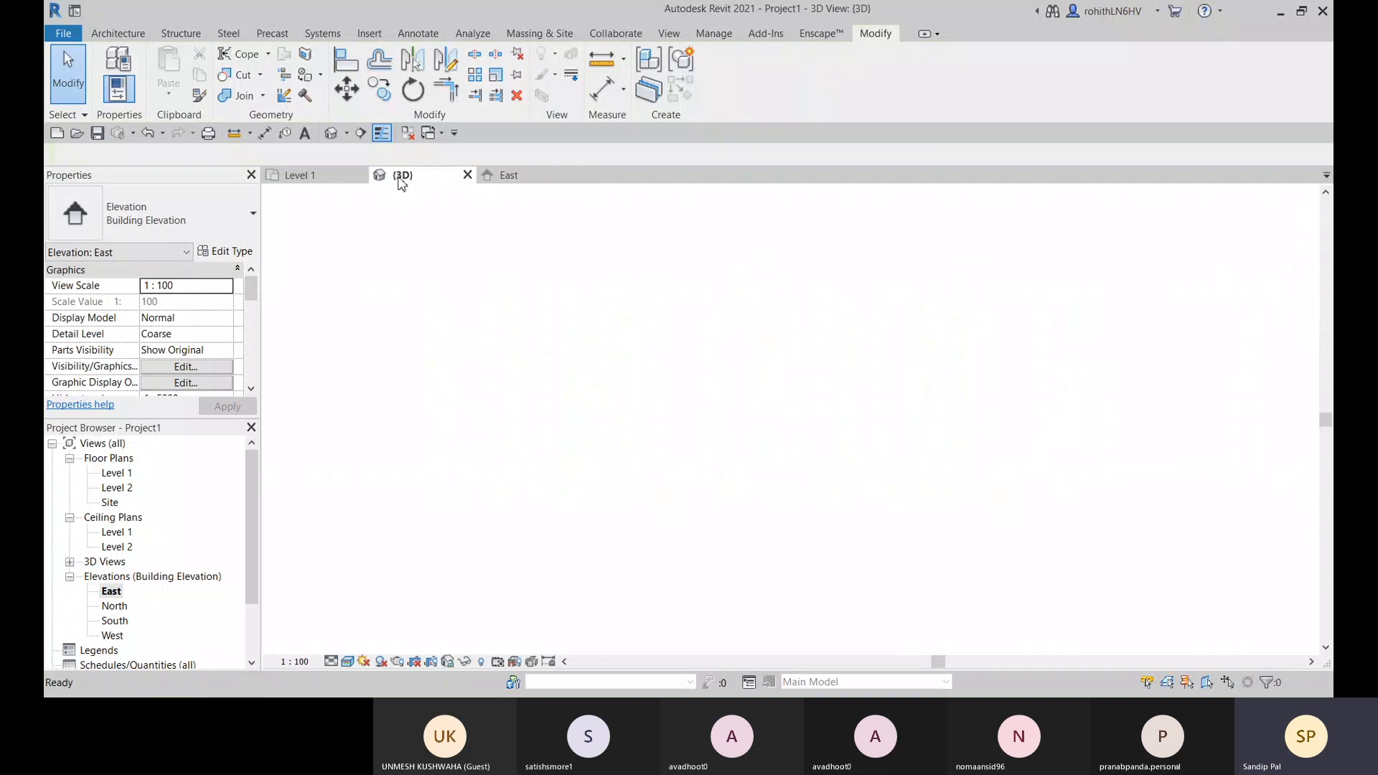
middle_click_drag(733, 542, 437, 406)
middle_click_drag(413, 262, 598, 545)
scroll(547, 277, "up", 5)
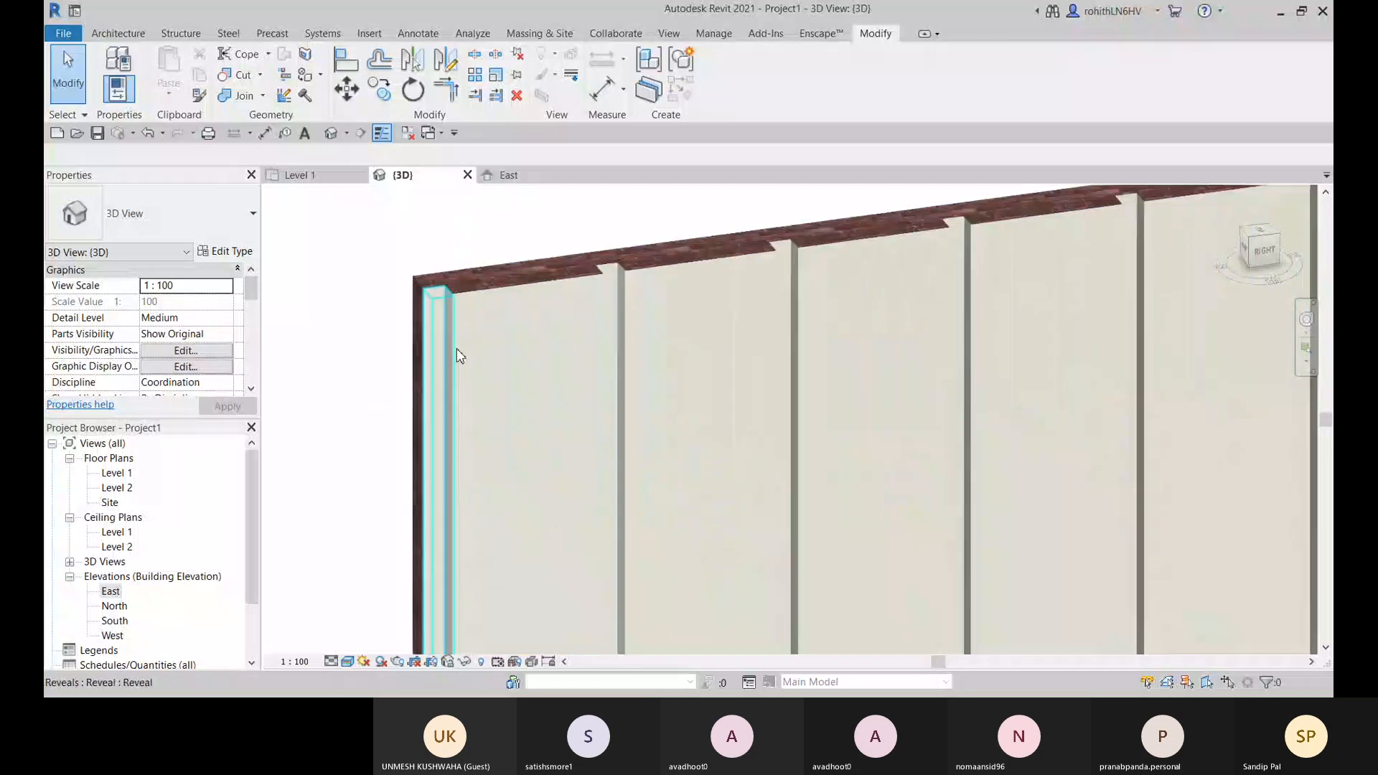
scroll(443, 345, "up", 2)
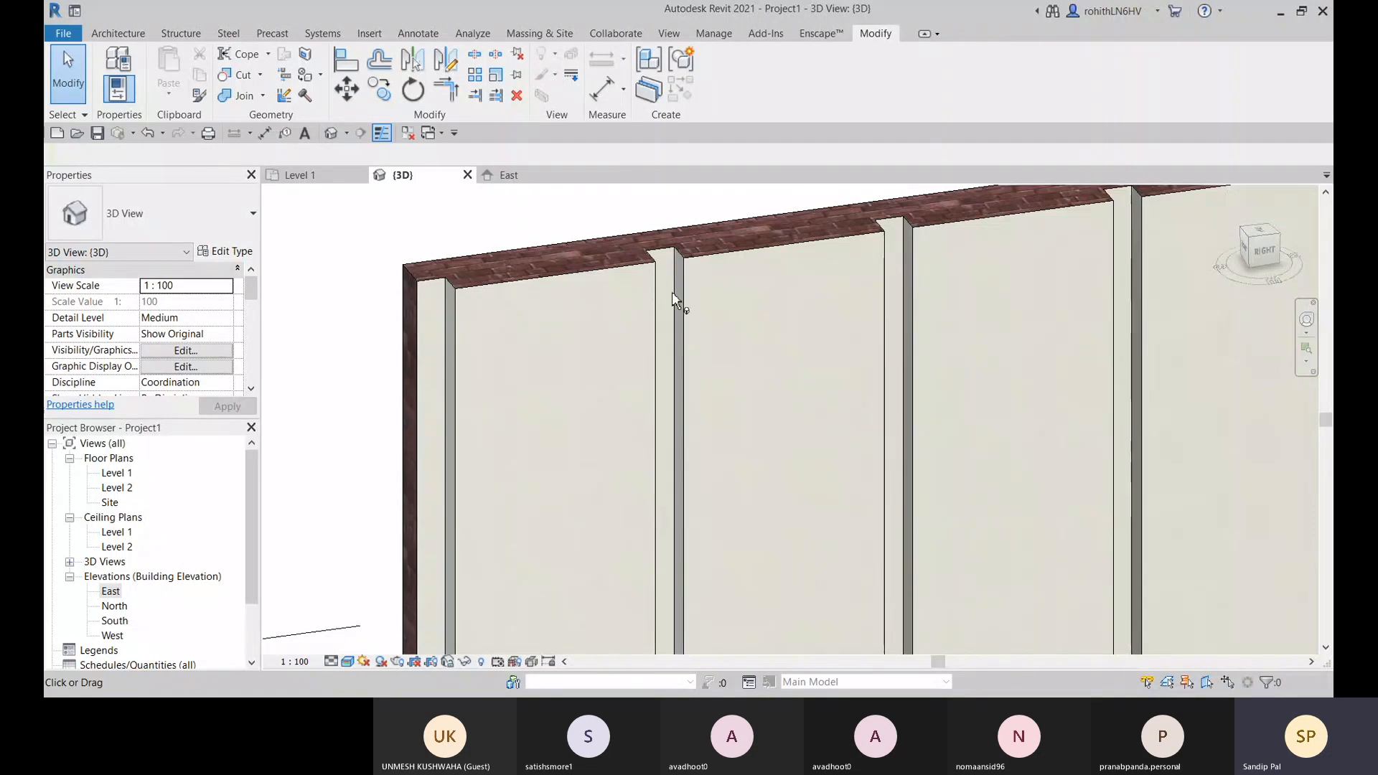
scroll(501, 358, "down", 1)
scroll(501, 358, "up", 1)
scroll(501, 363, "down", 2)
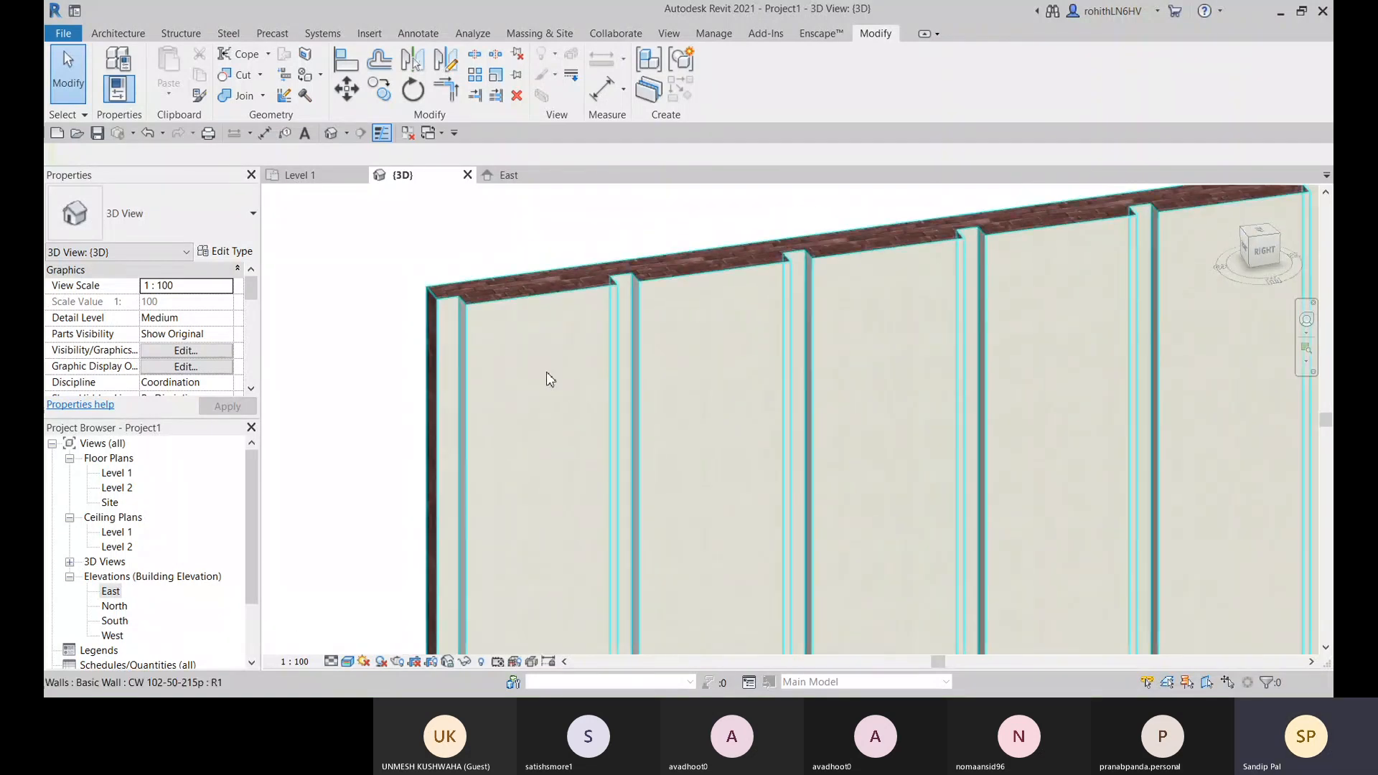
scroll(845, 465, "down", 1)
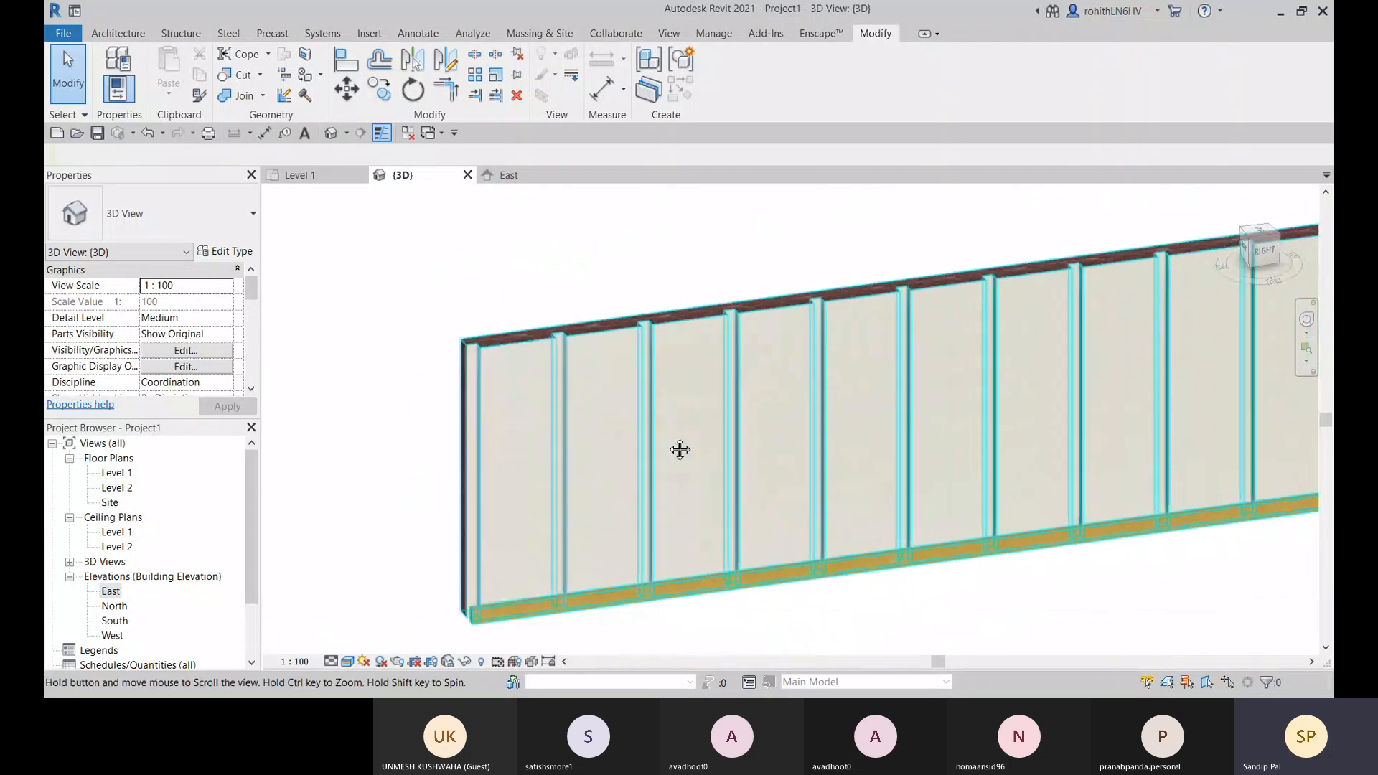
scroll(484, 600, "up", 4)
scroll(560, 467, "down", 3)
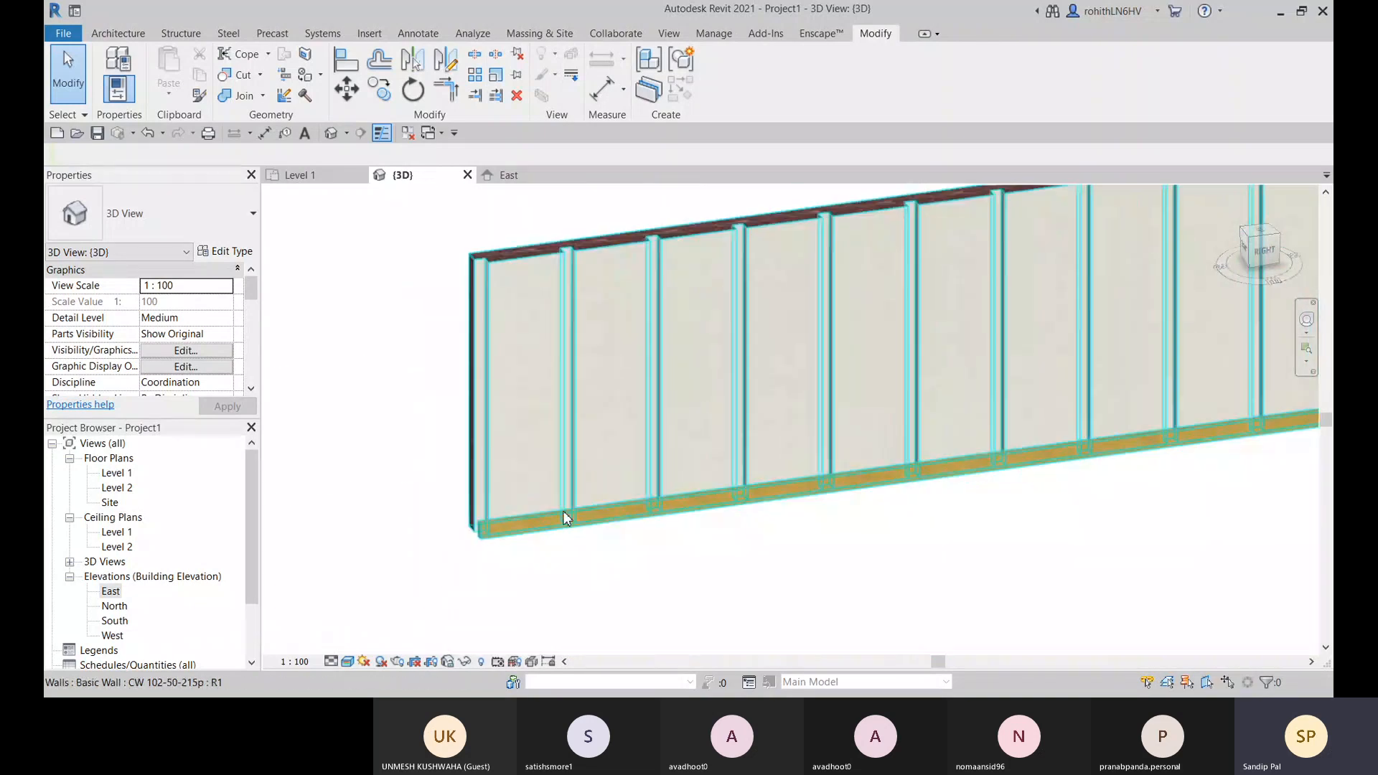
Undo the vertical reveal and its array along the wall, and open the West elevation
key("ctrl+z")
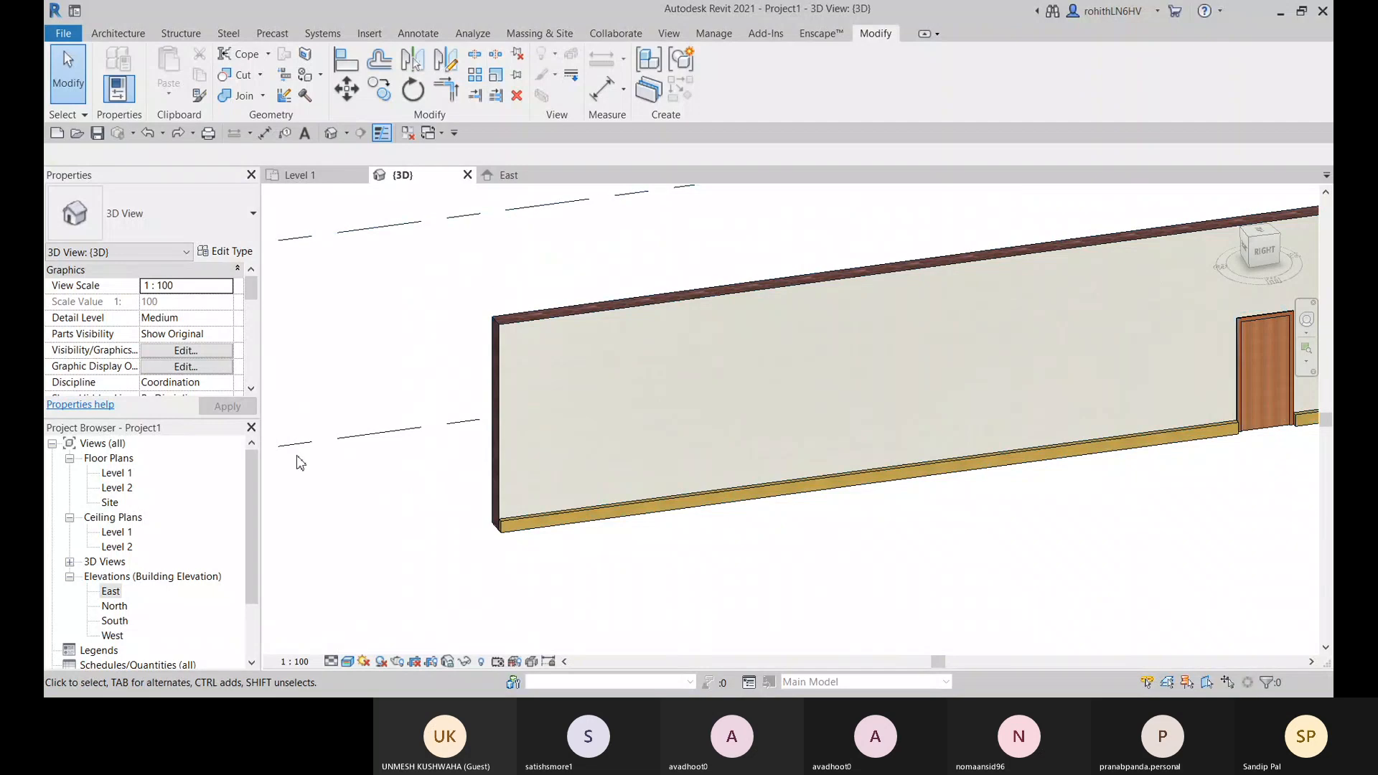
double_click(113, 636)
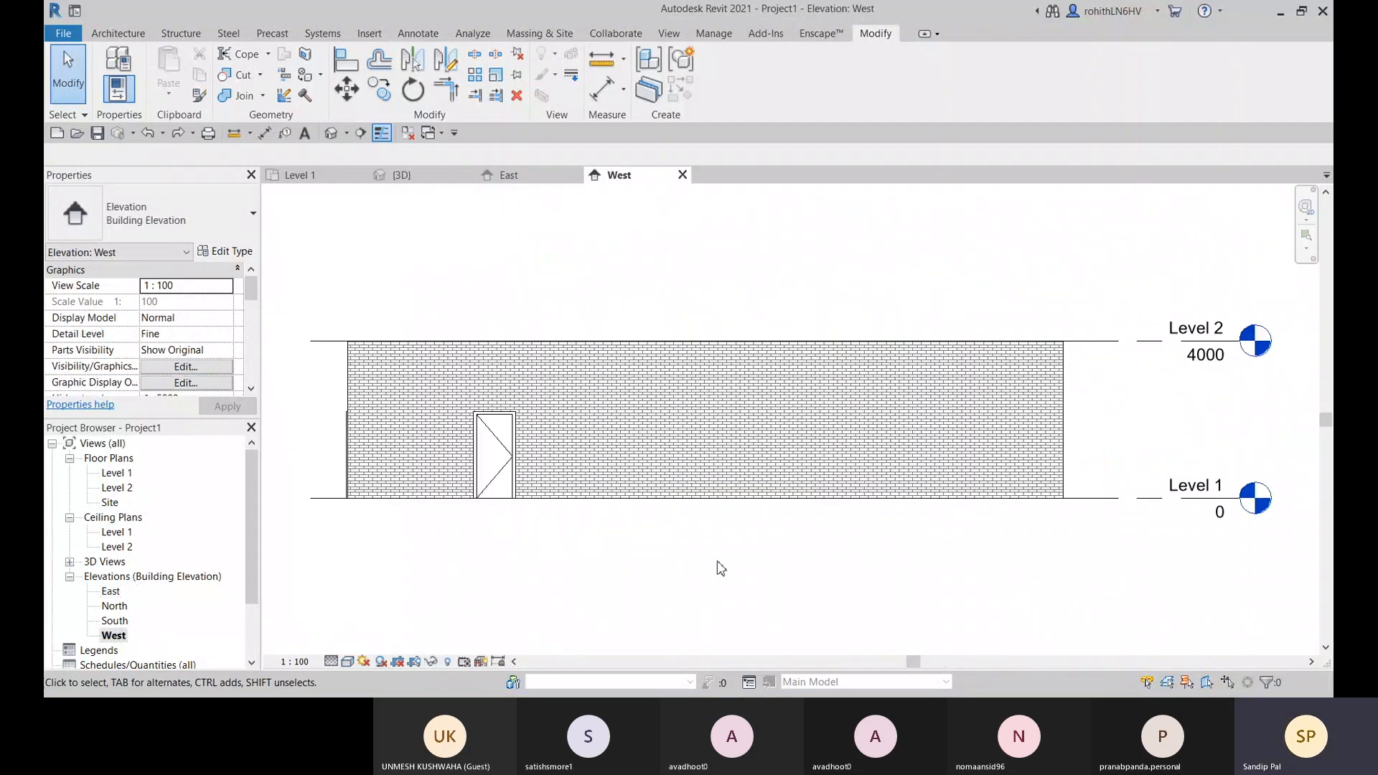
scroll(400, 457, "up", 1)
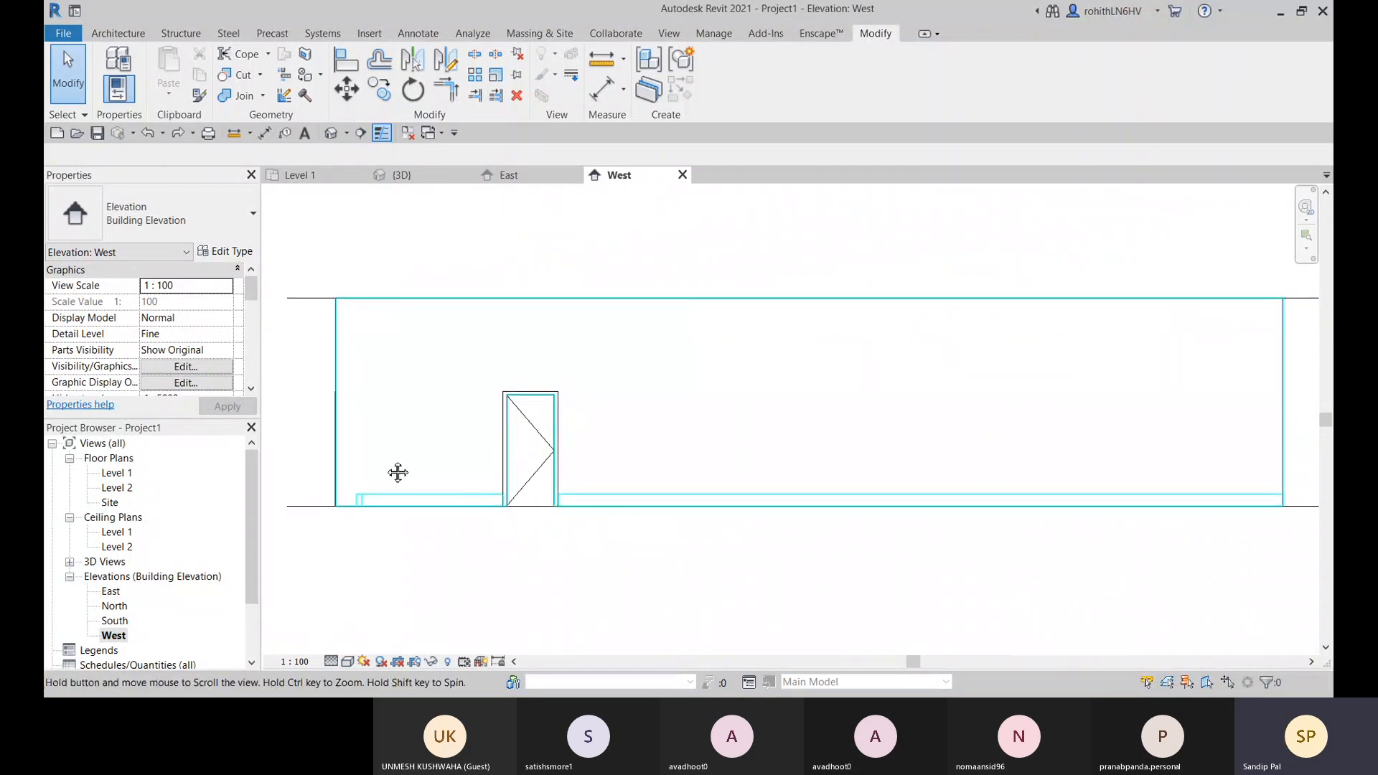
Open the reveals settings in the structure of the brick wall's type, CW 102-50-215p
left_click(121, 36)
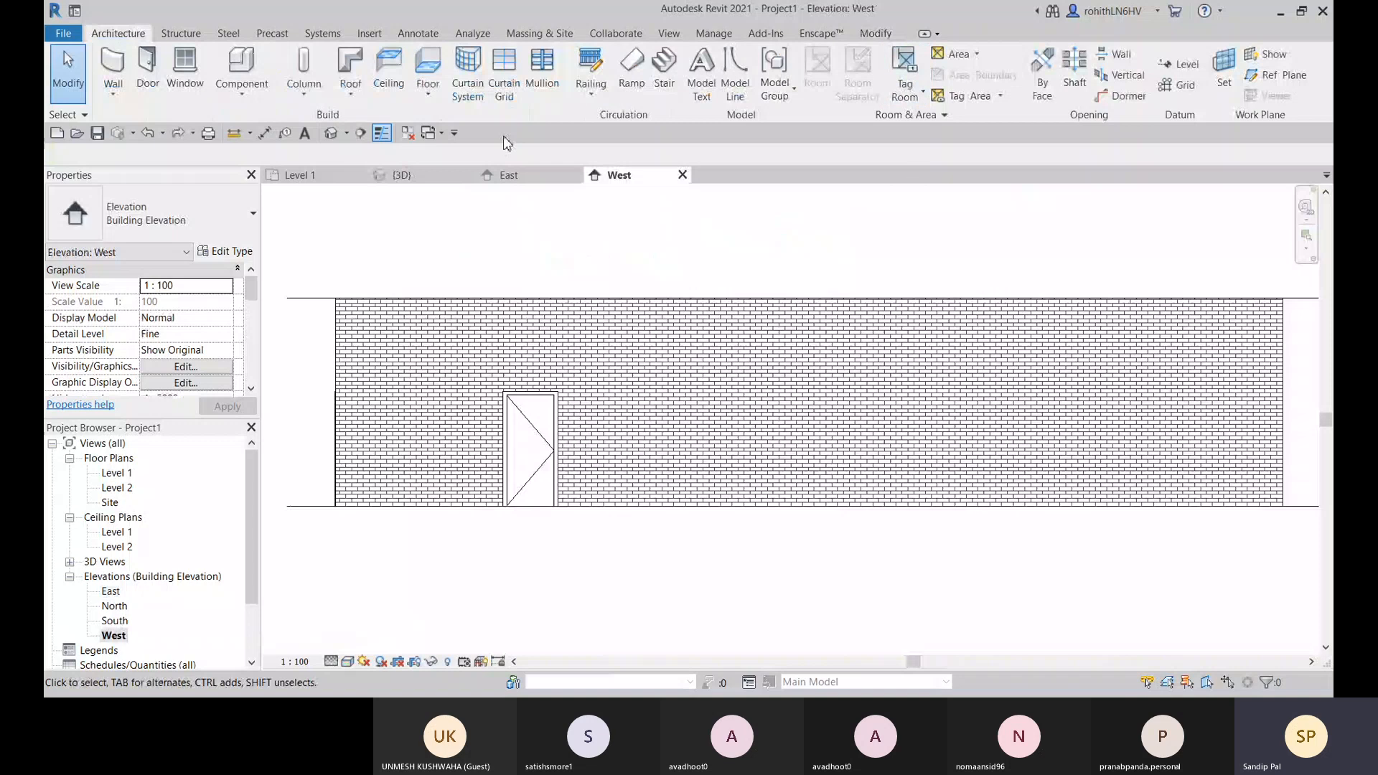
left_click(130, 102)
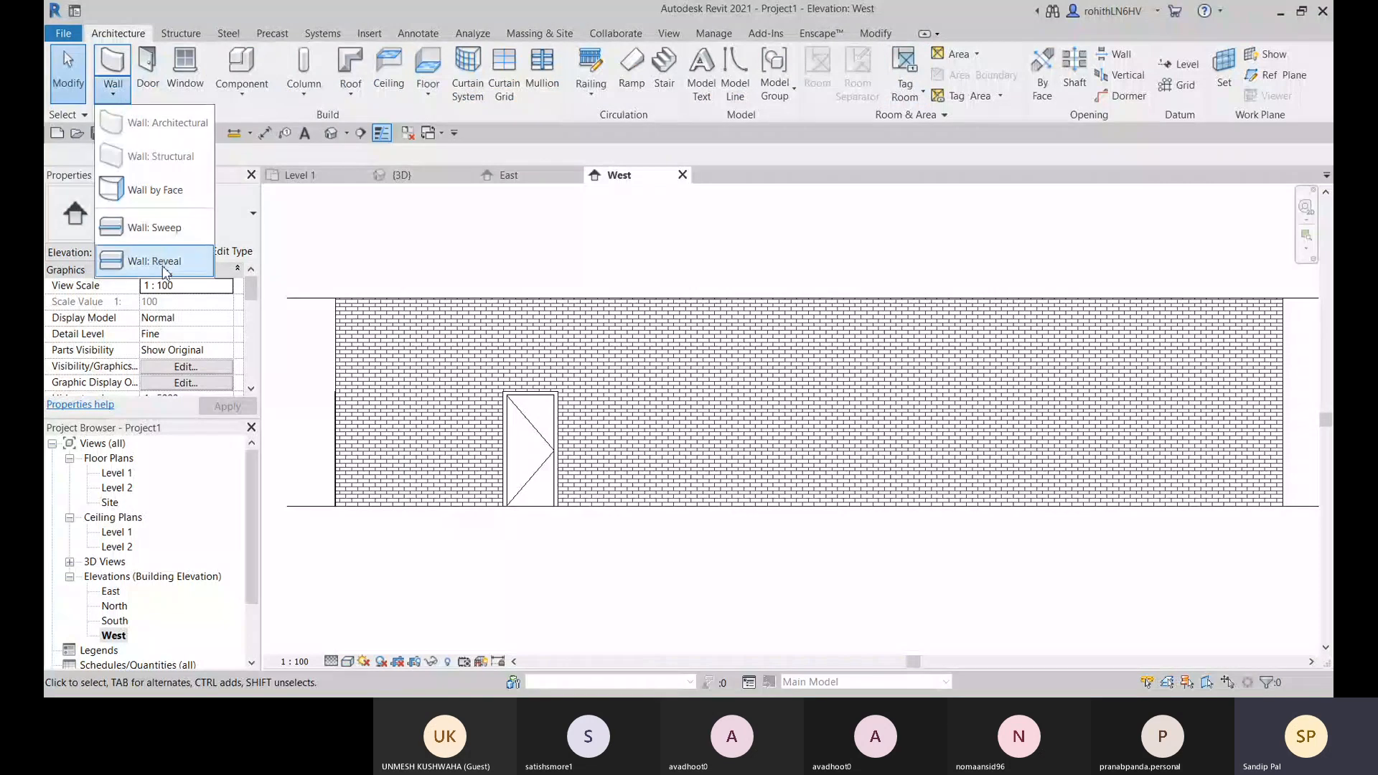
left_click(435, 313)
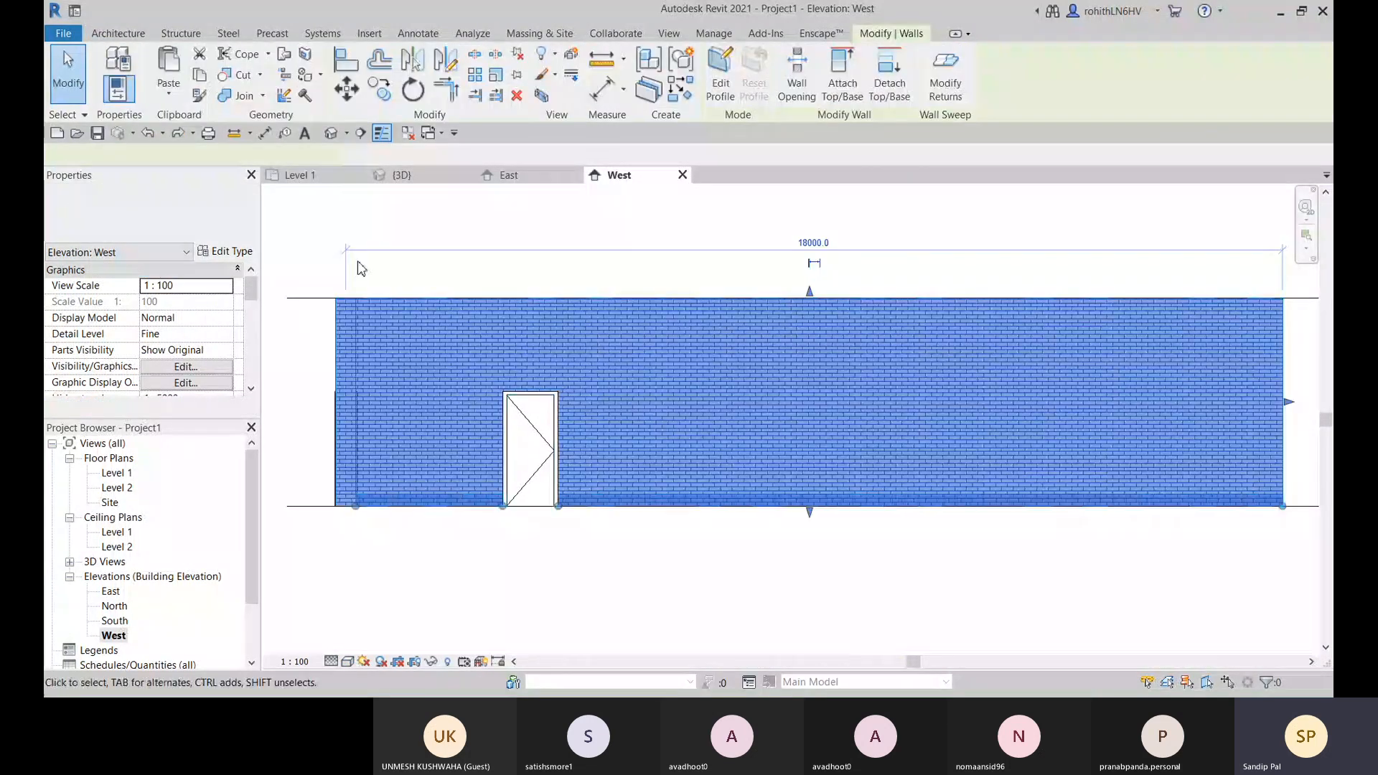
left_click(223, 251)
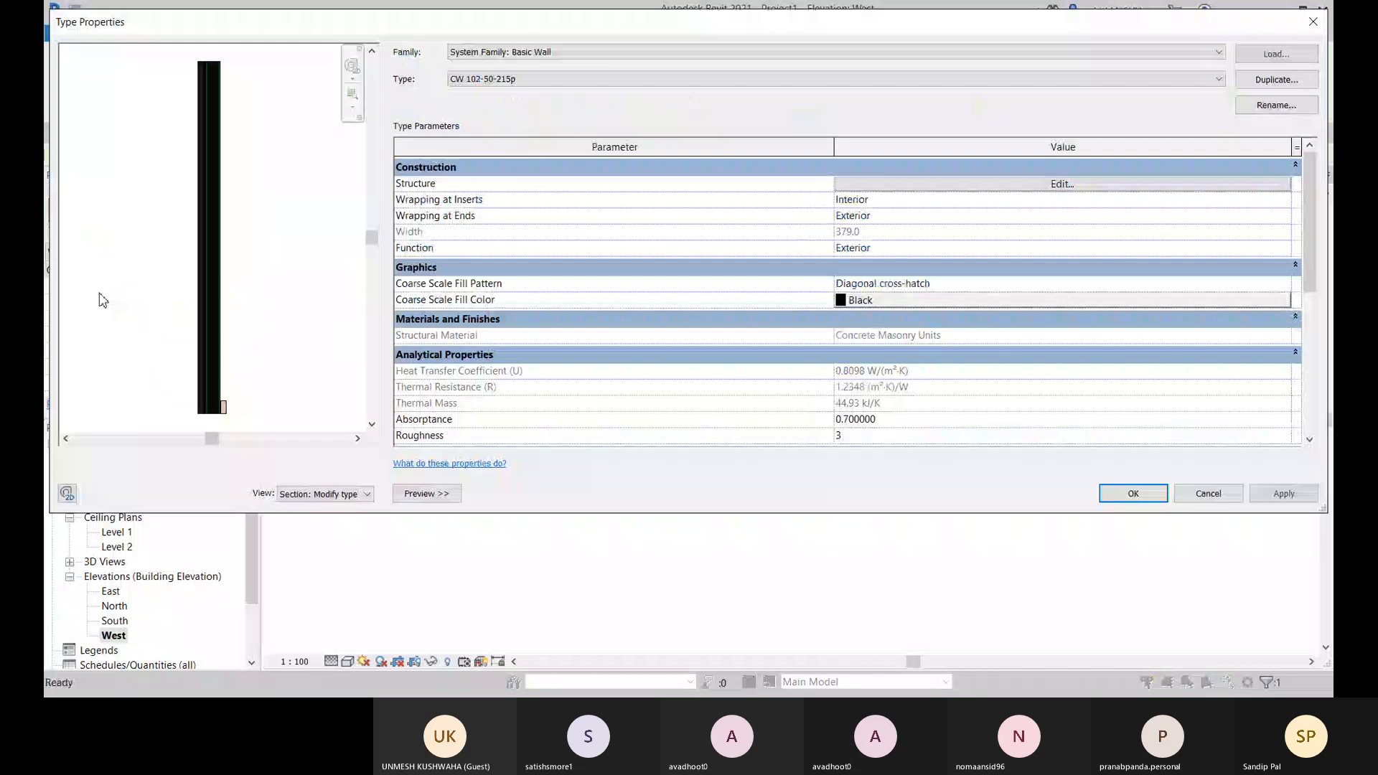
left_click(1062, 184)
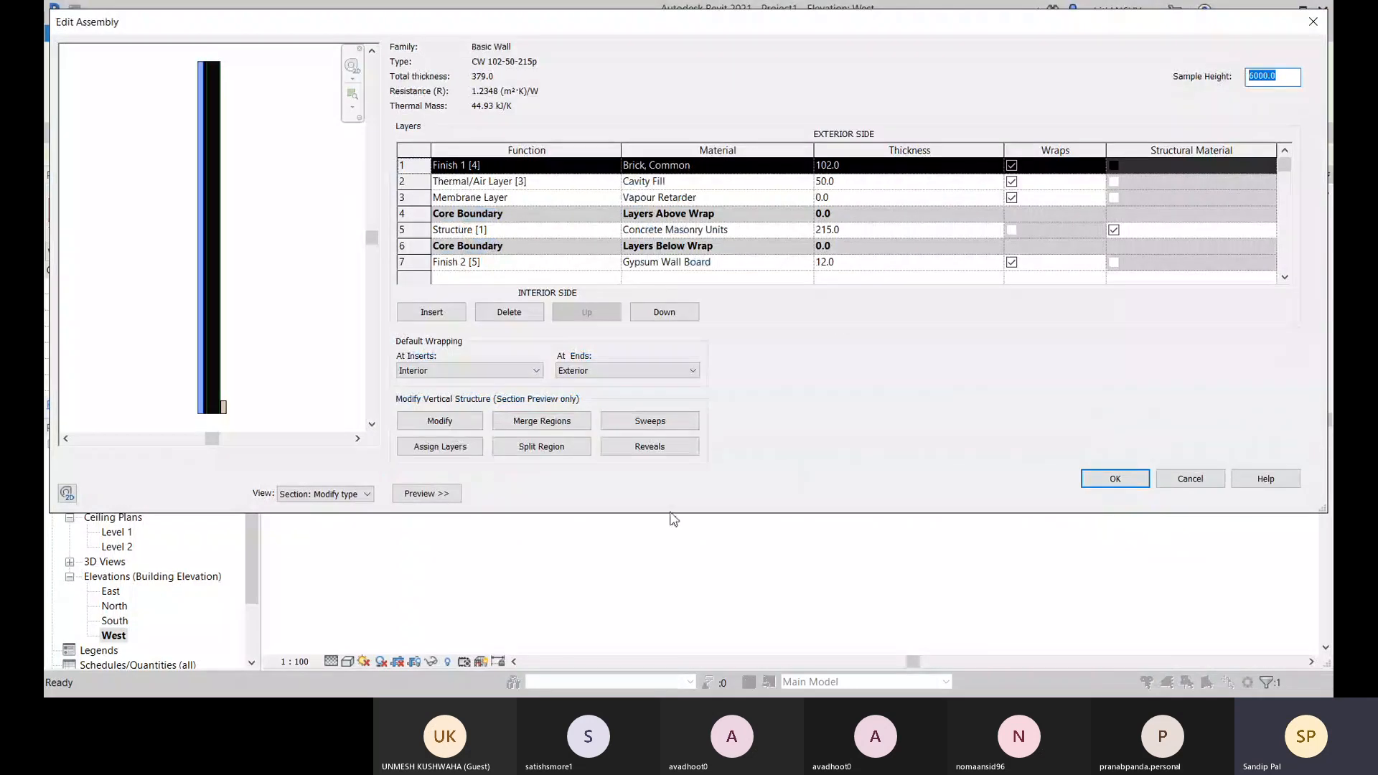
left_click(637, 448)
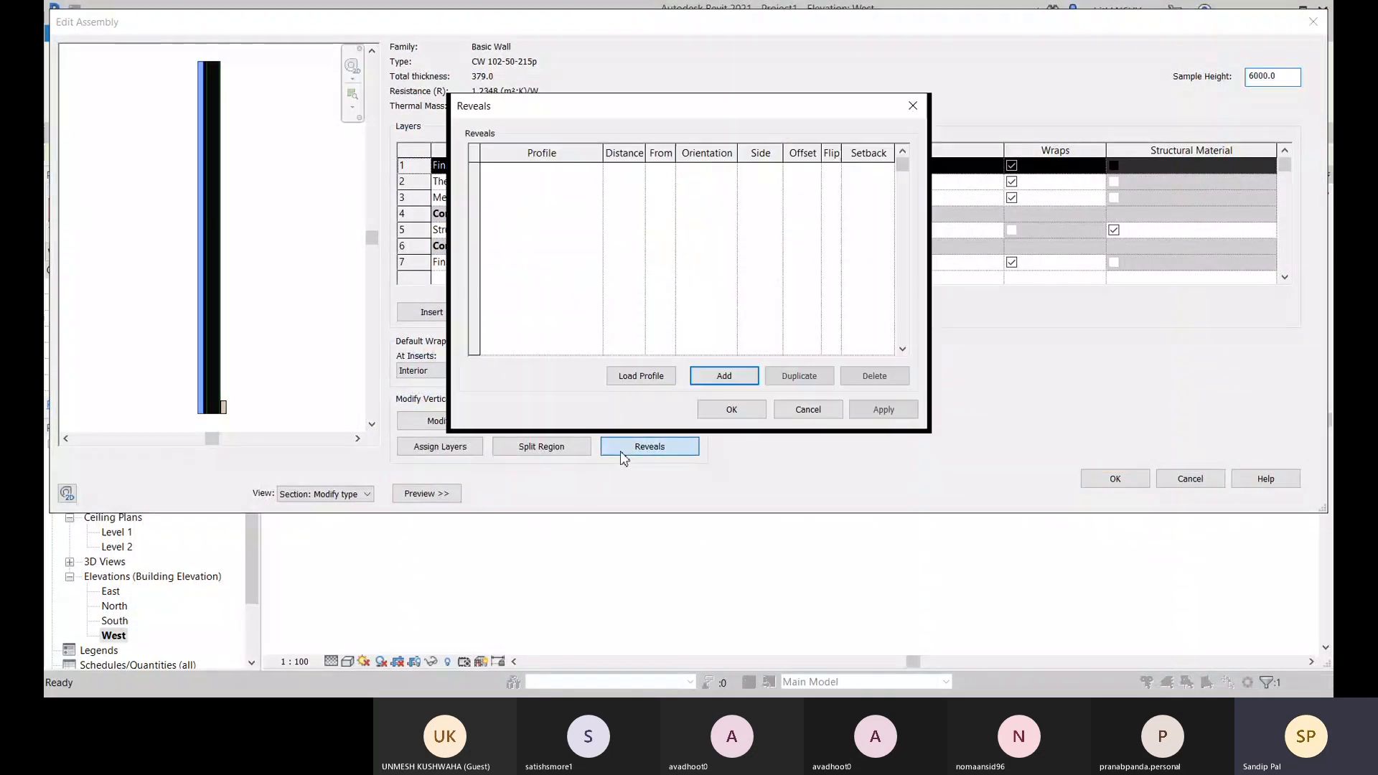
Preview the M_Reveal-Brick Course and M_Parapet Cap-Precast profile families without loading either one
left_click(641, 376)
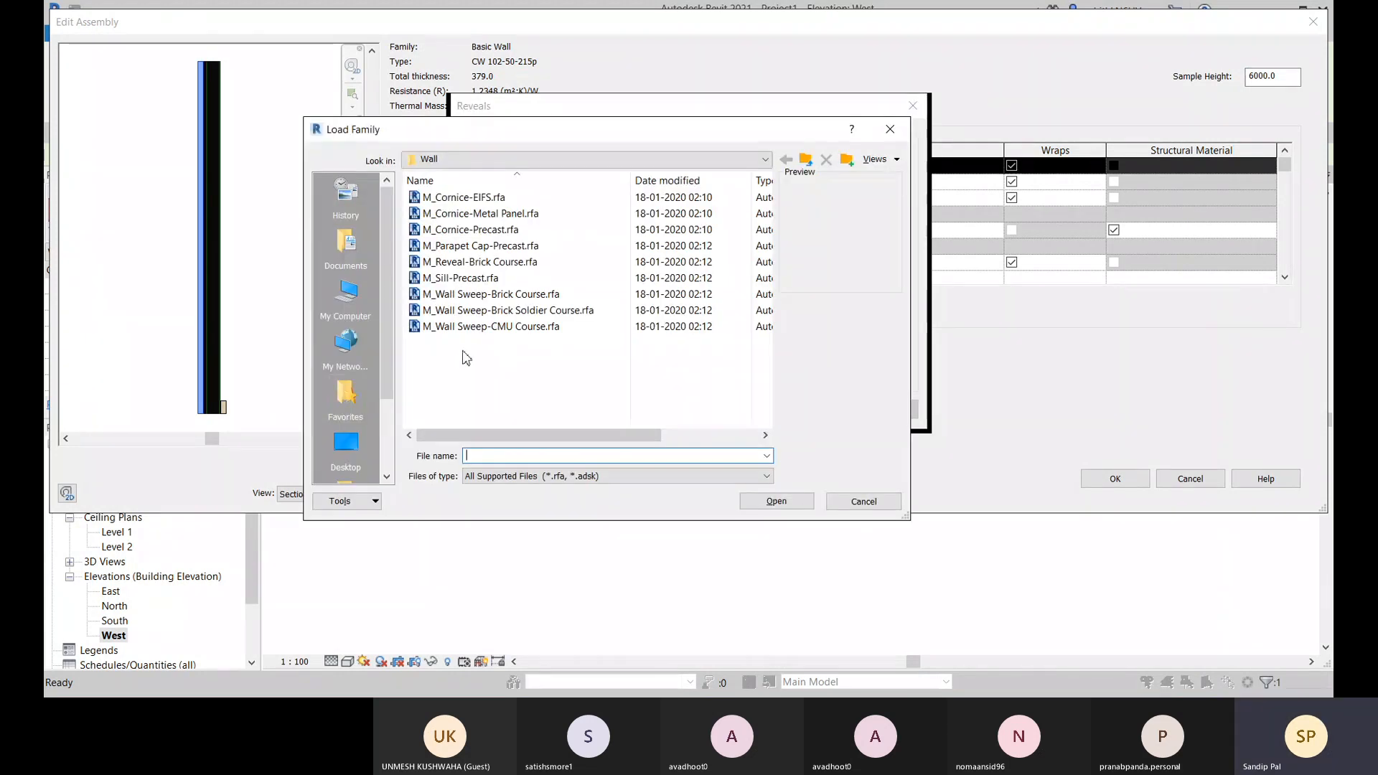
left_click(457, 263)
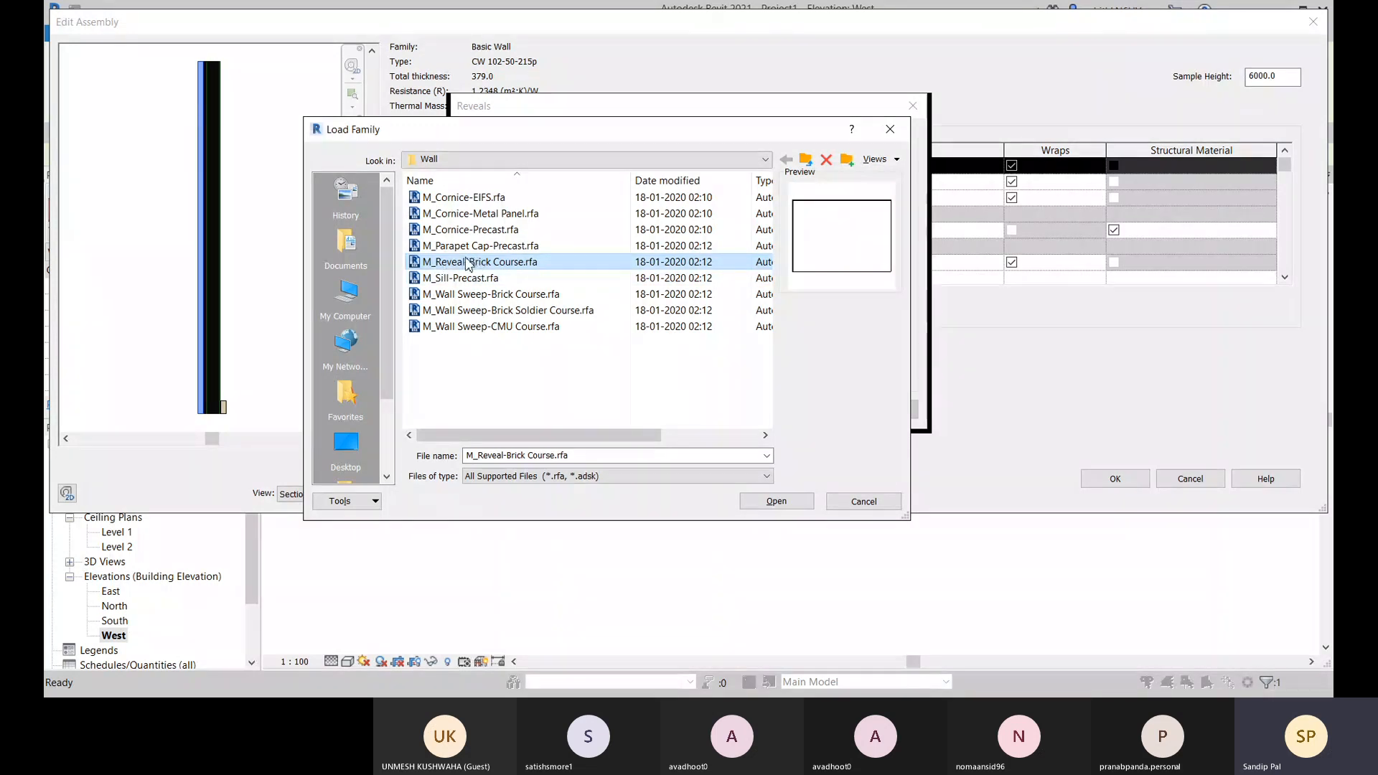
left_click(488, 245)
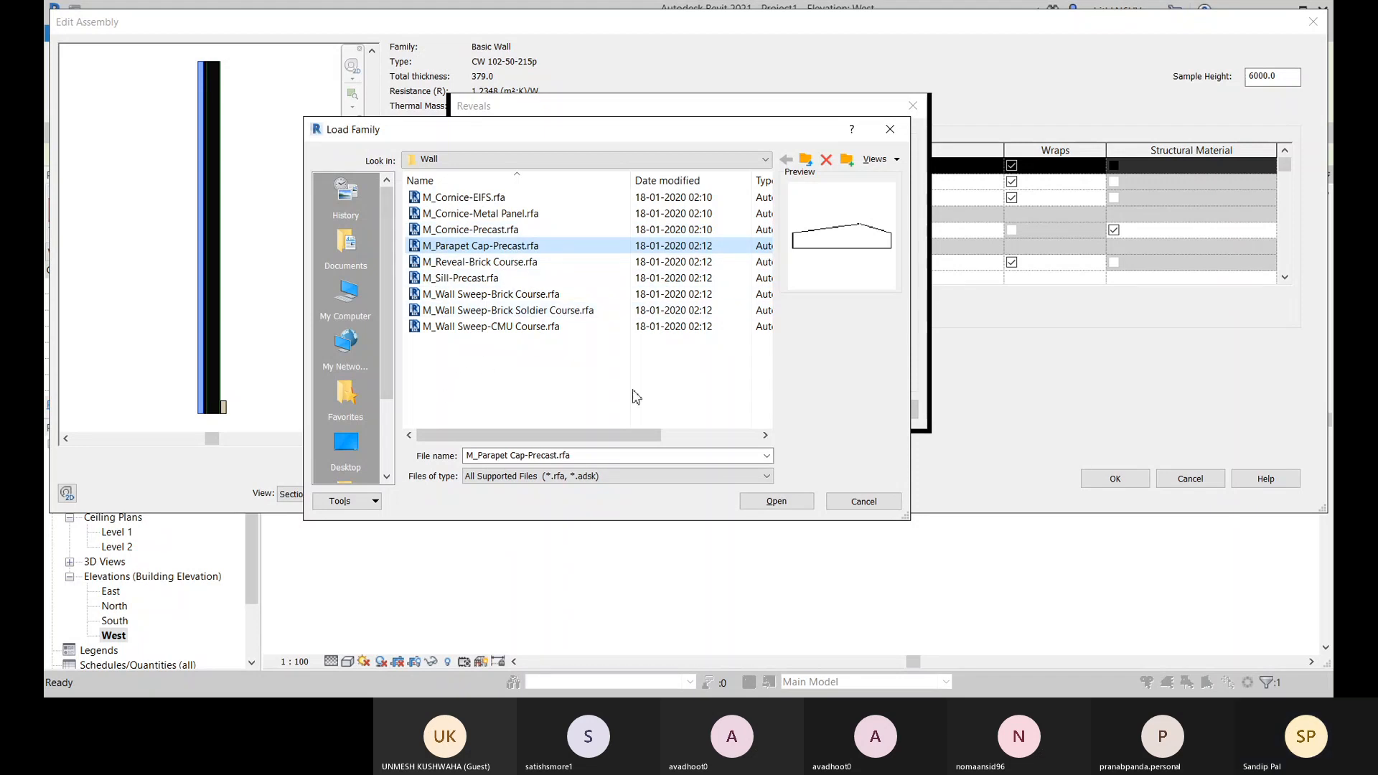
left_click(864, 501)
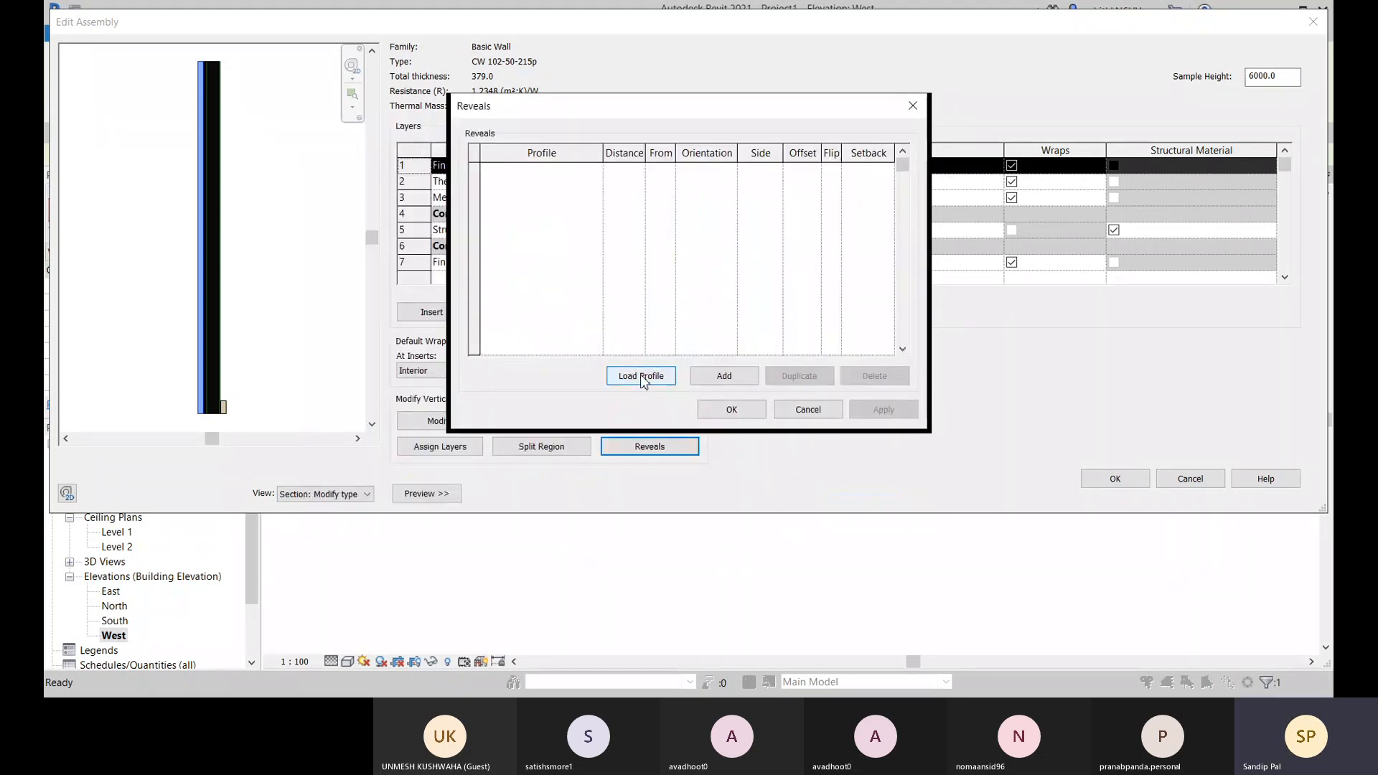
Add a reveal to the wall type and assign it the M_Reveal-Brick Course profile
left_click(727, 377)
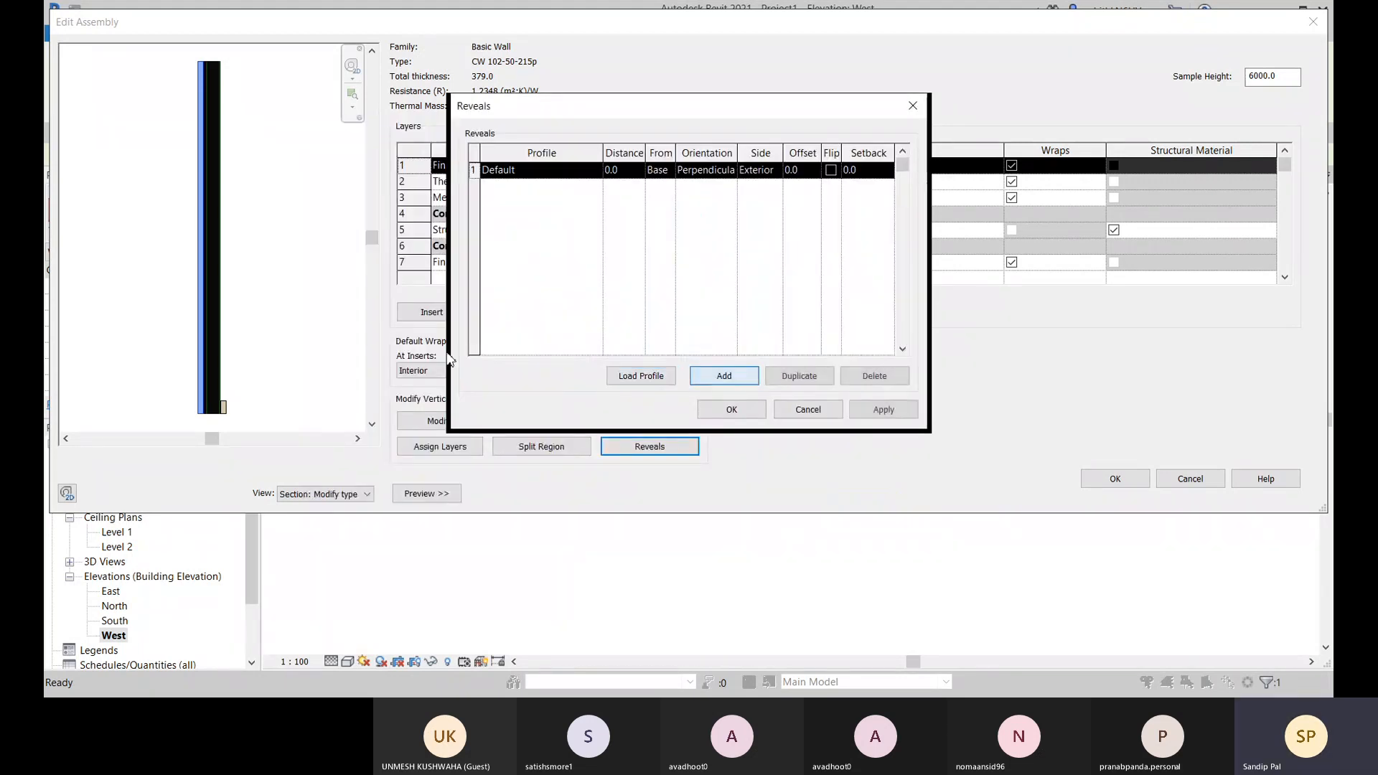
left_click(600, 172)
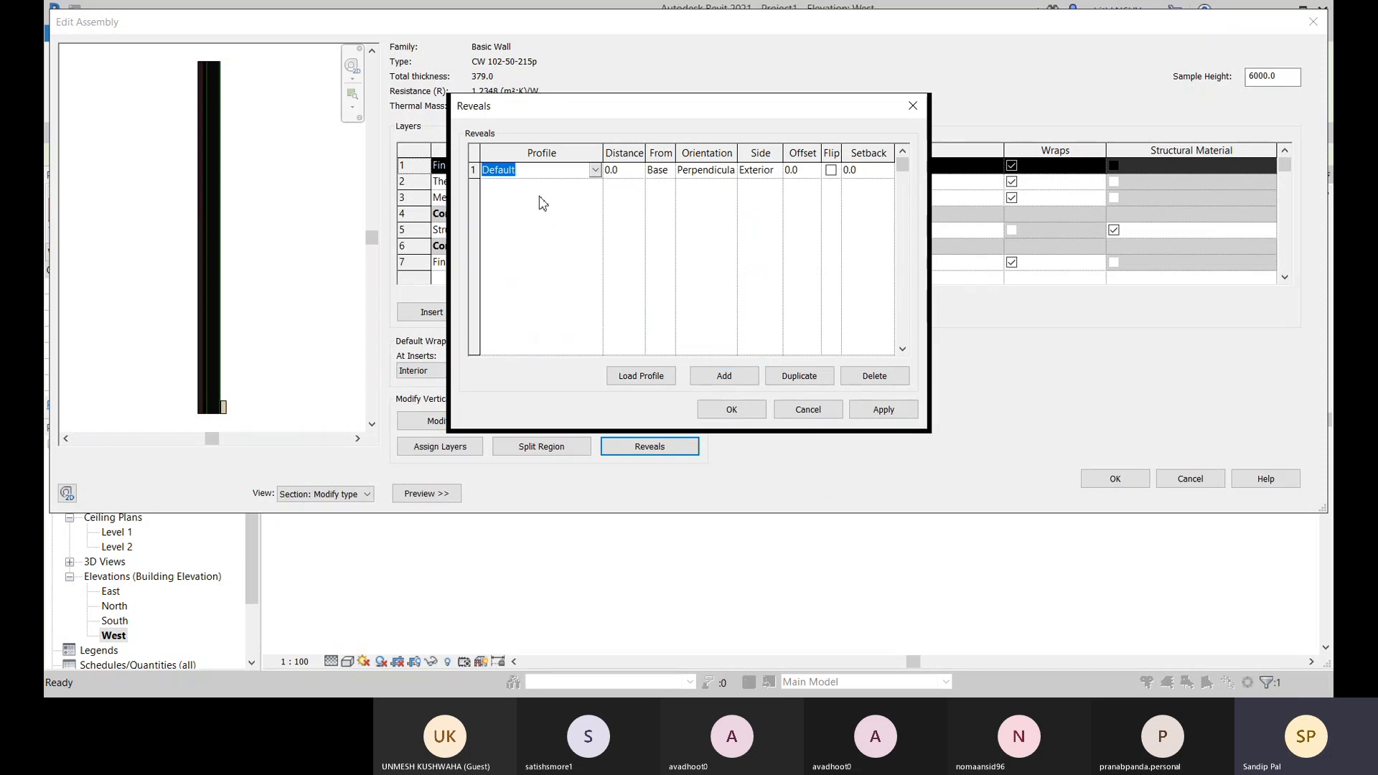
left_click(542, 219)
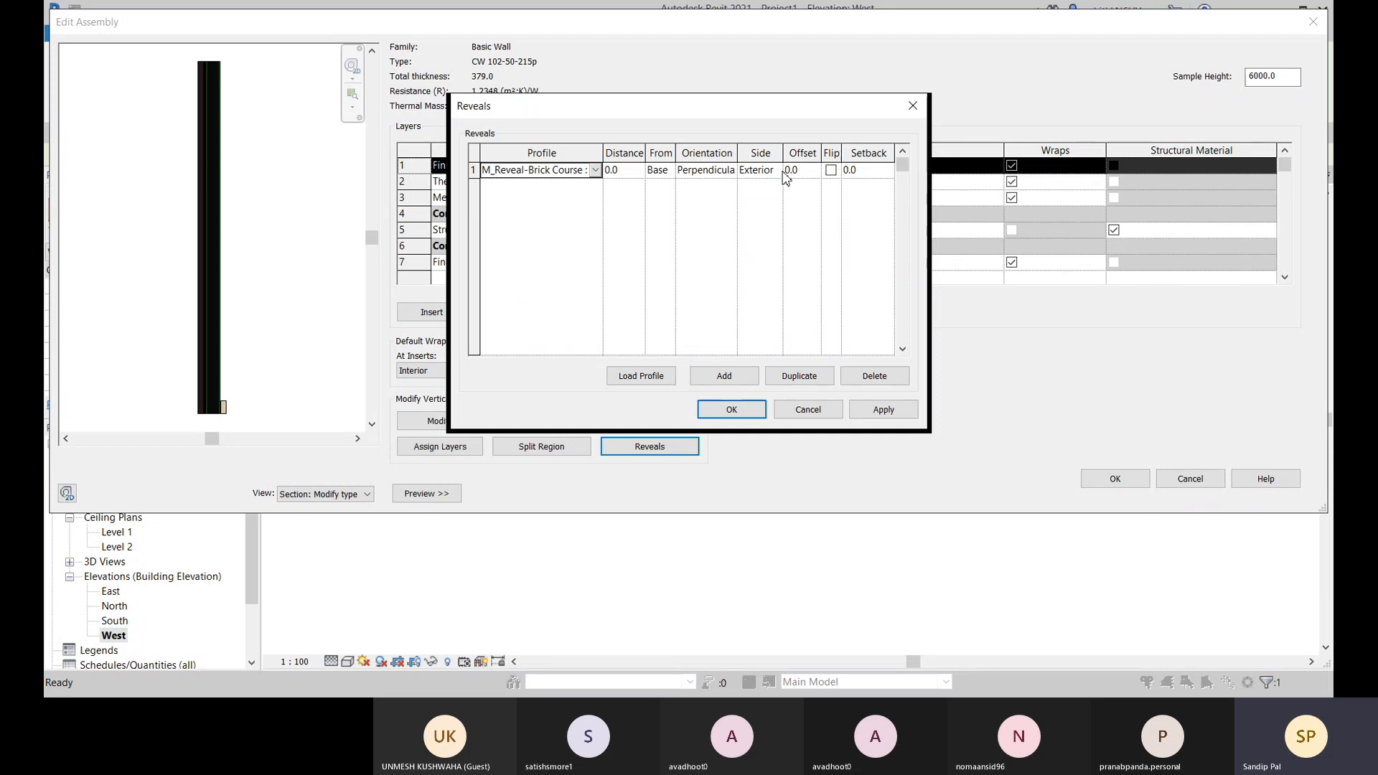
Try the new reveal's orientation as parallel to the face and apply it
left_click(736, 172)
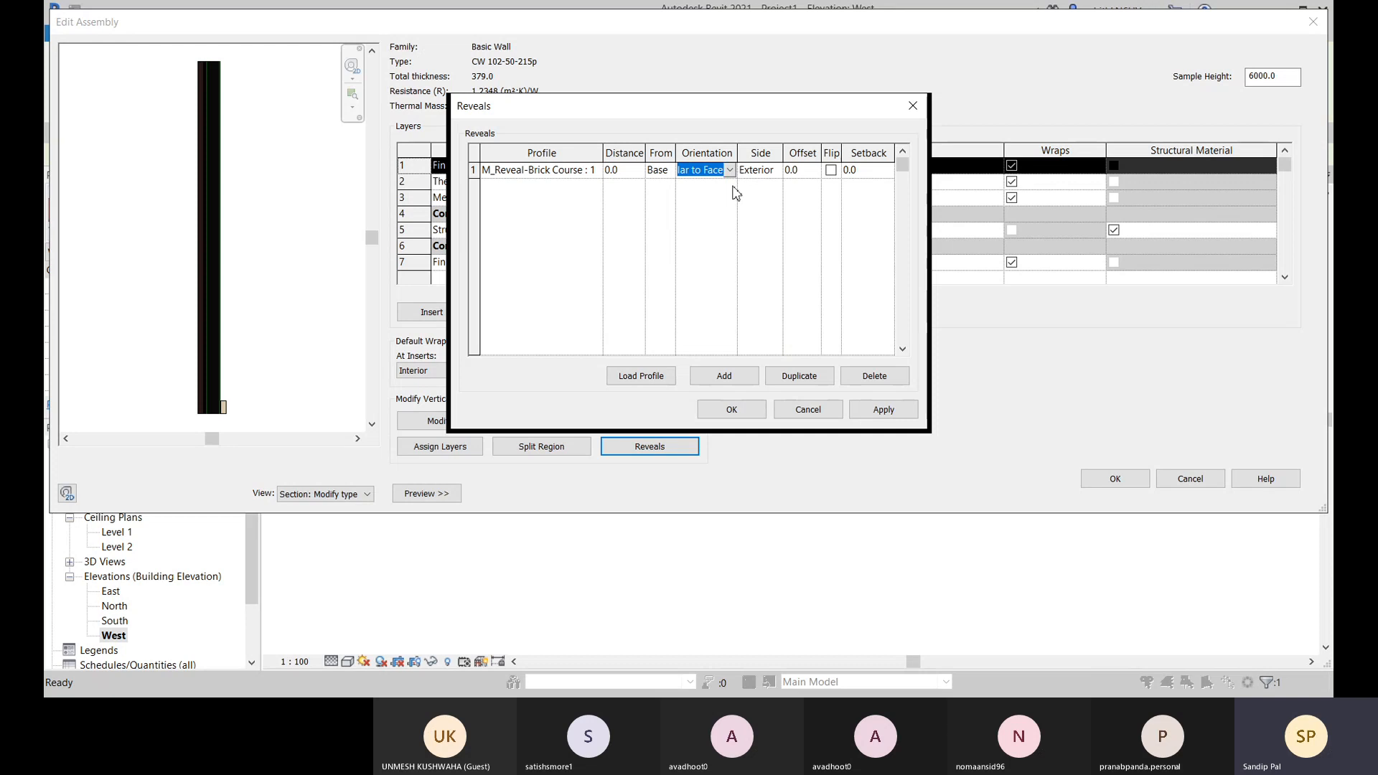
left_click(733, 186)
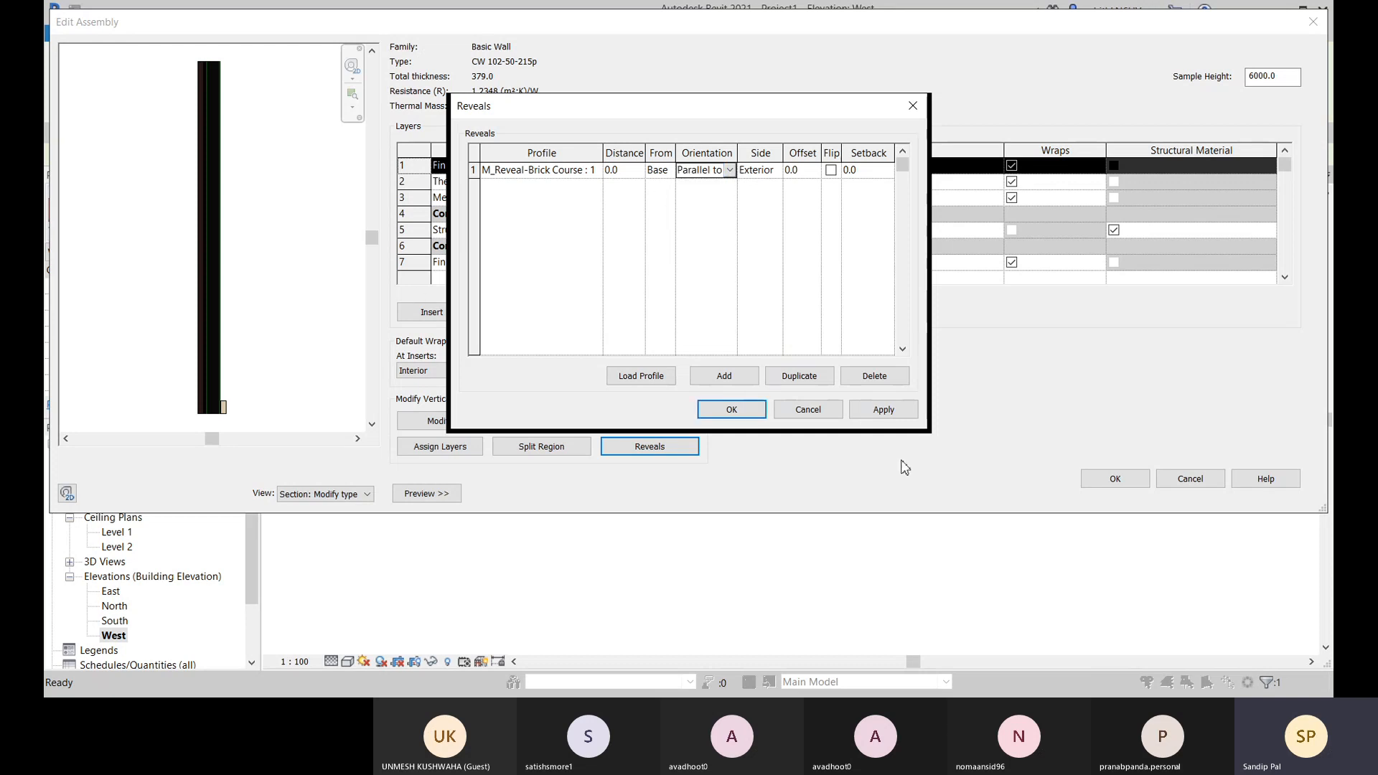
left_click(881, 409)
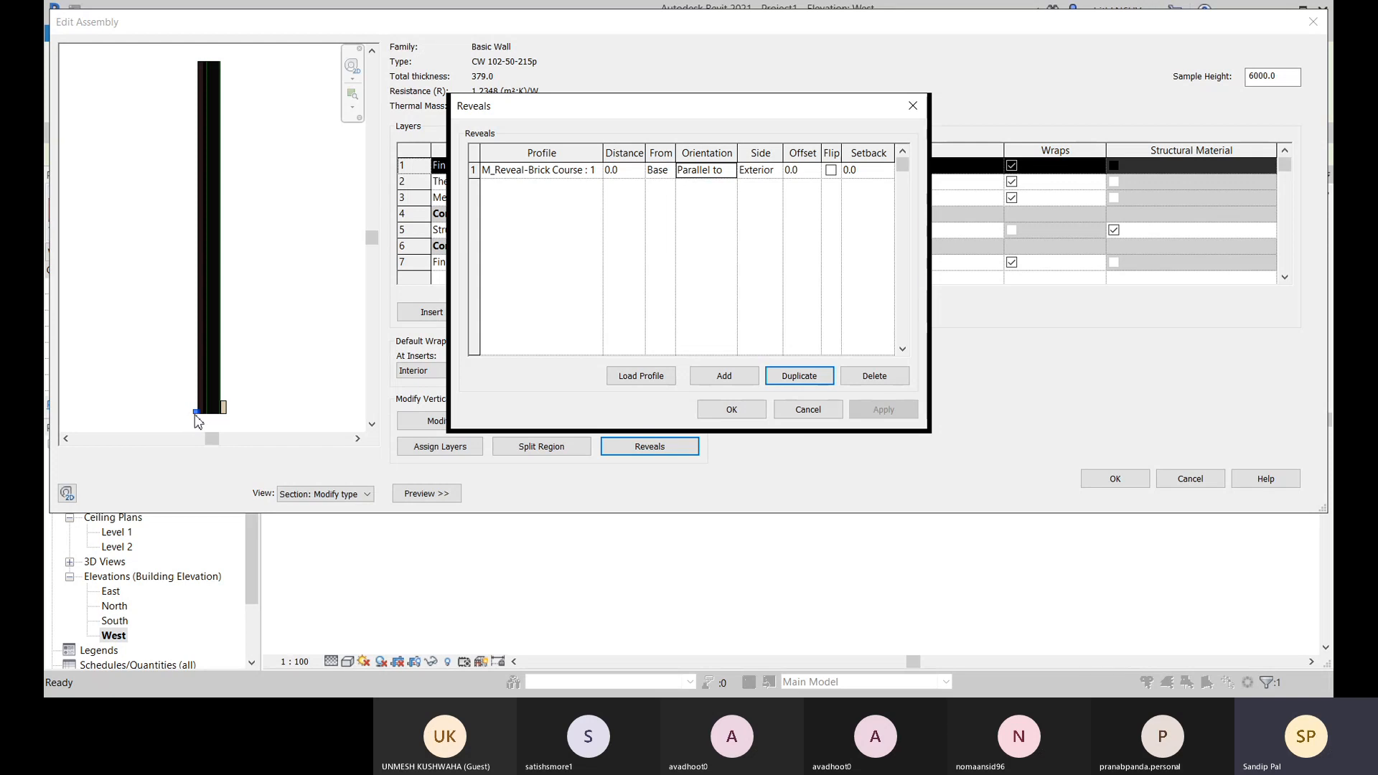
Set the reveal's orientation to perpendicular to the face and apply it
left_click(732, 175)
left_click(730, 171)
left_click(729, 208)
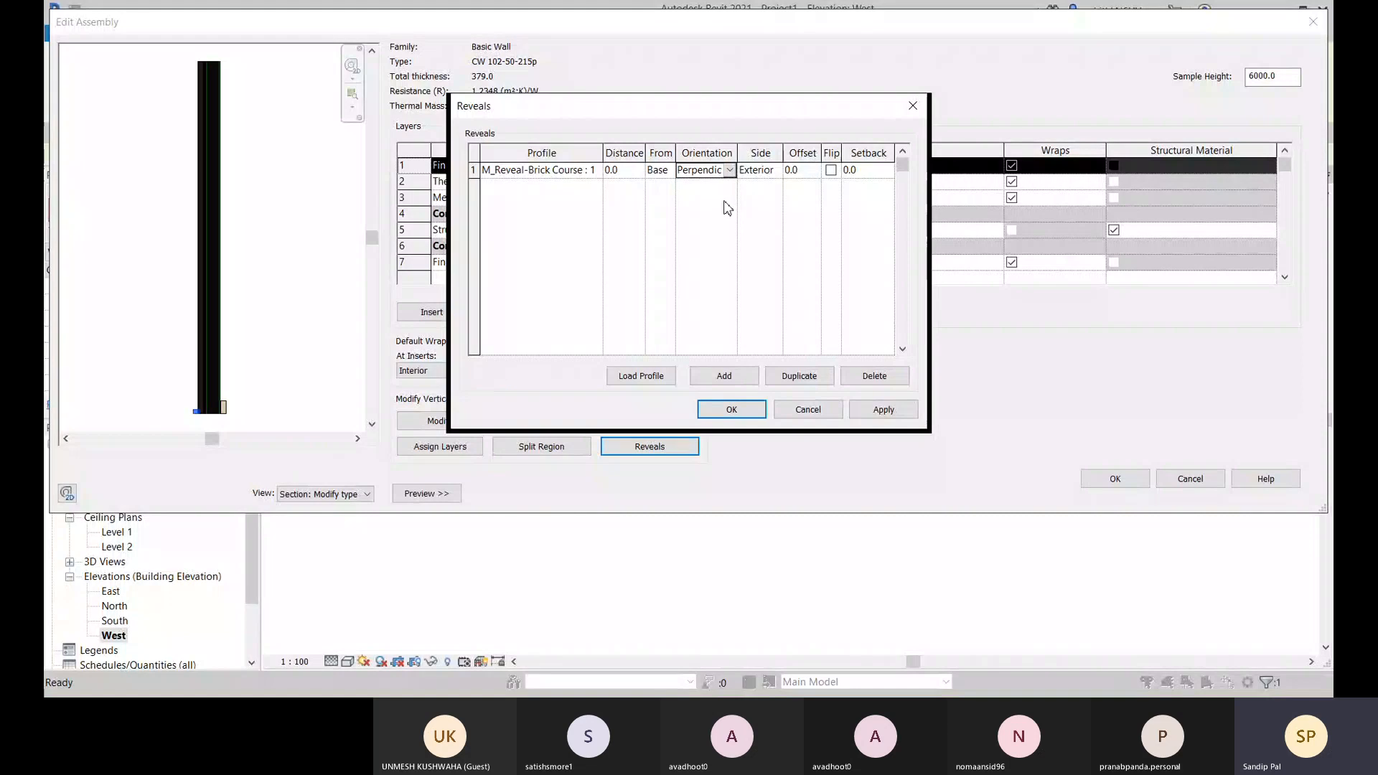
left_click(885, 412)
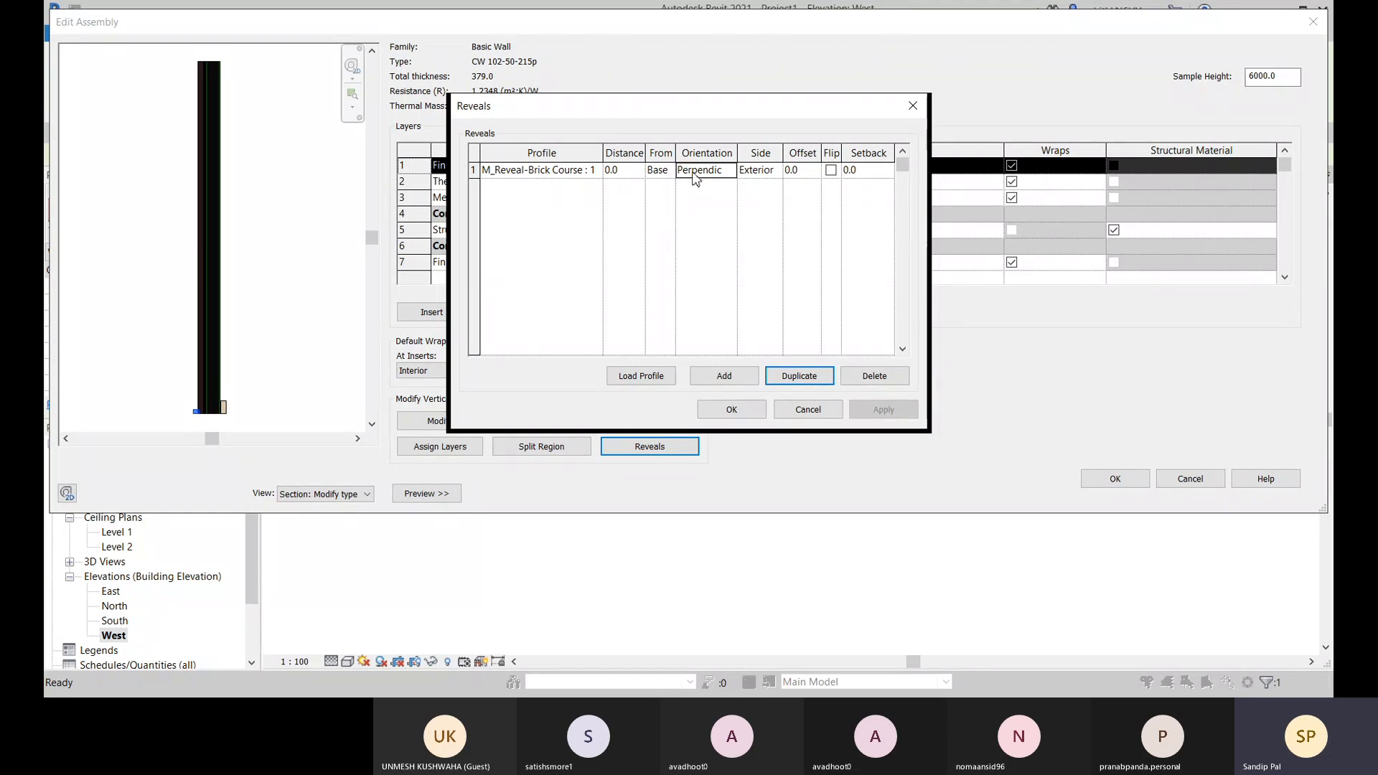
Set the reveal's distance from the base to 300
left_click(635, 174)
left_click(636, 171)
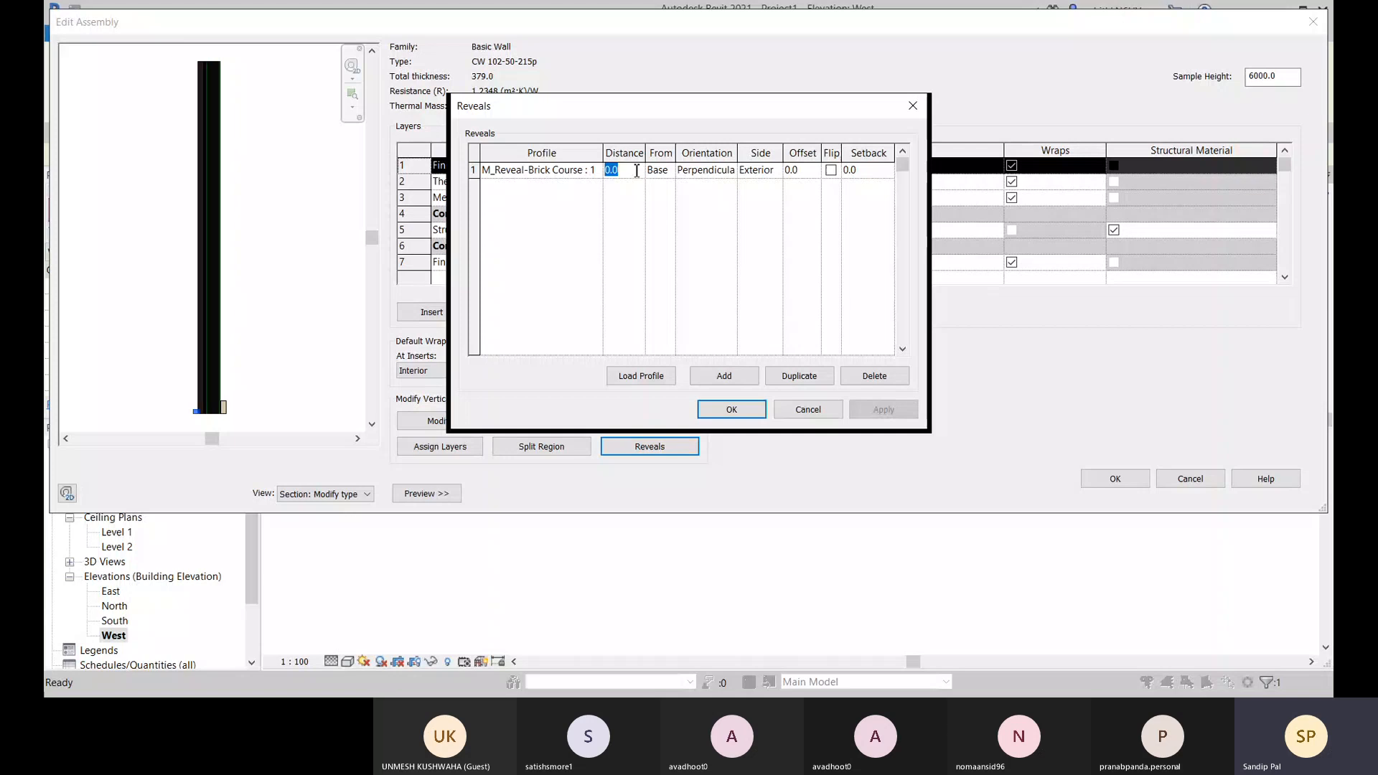
type("300")
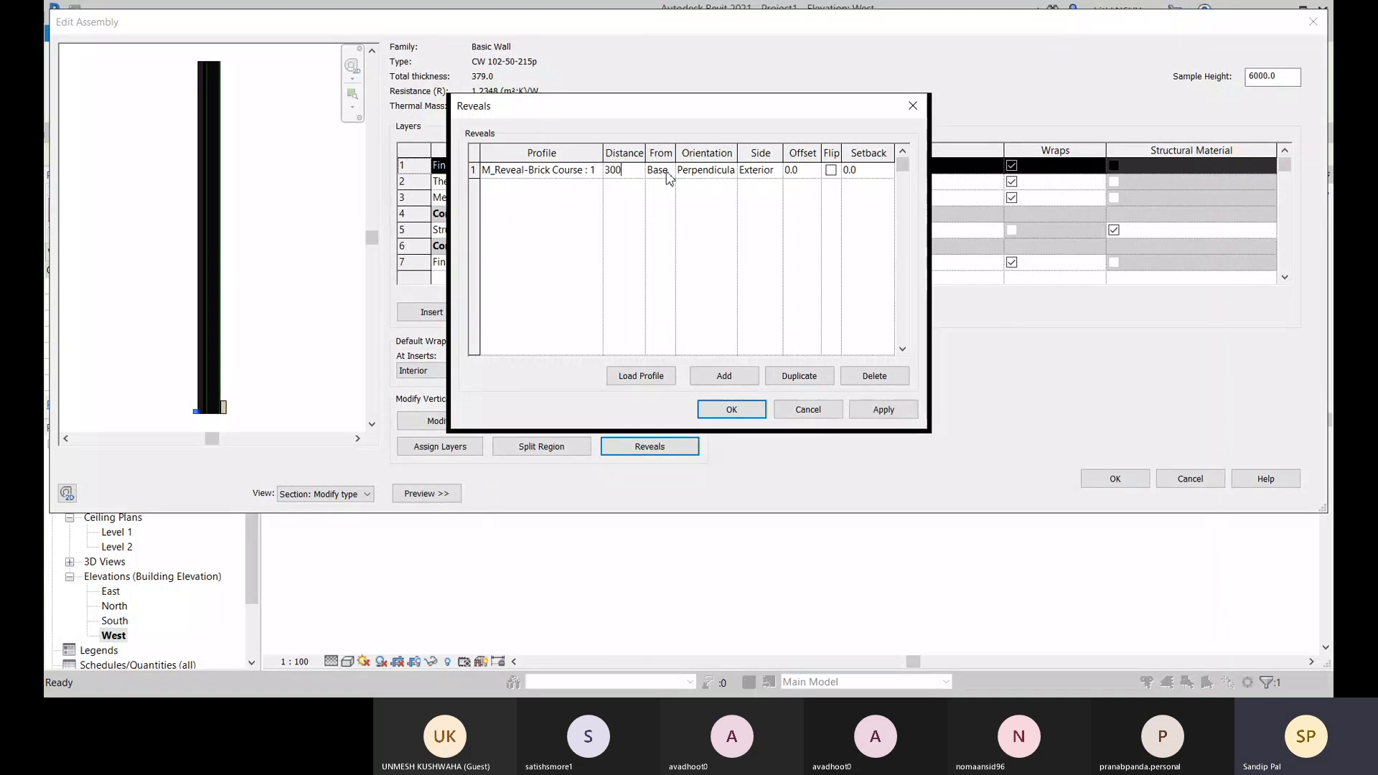
Apply the reveal's new distance and try an offset of -25
left_click(814, 172)
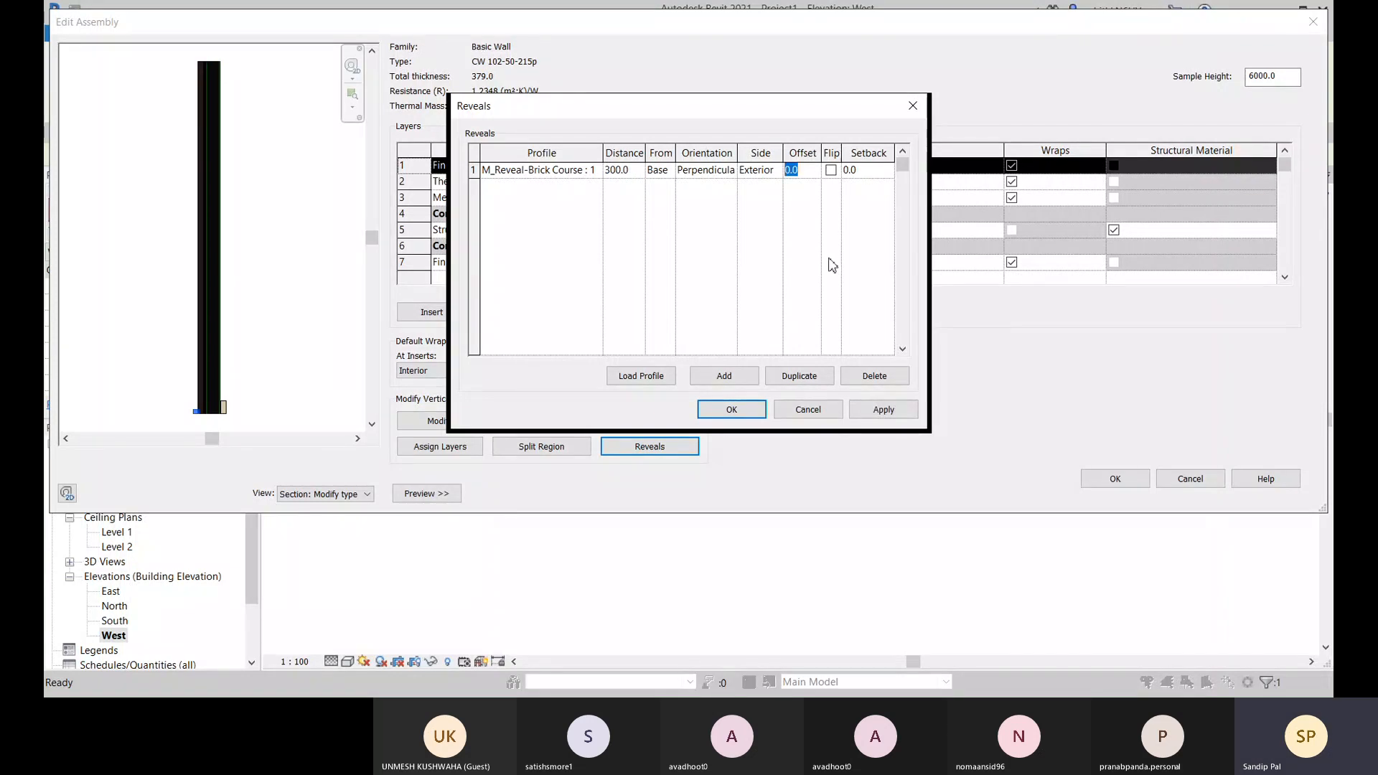
left_click(884, 409)
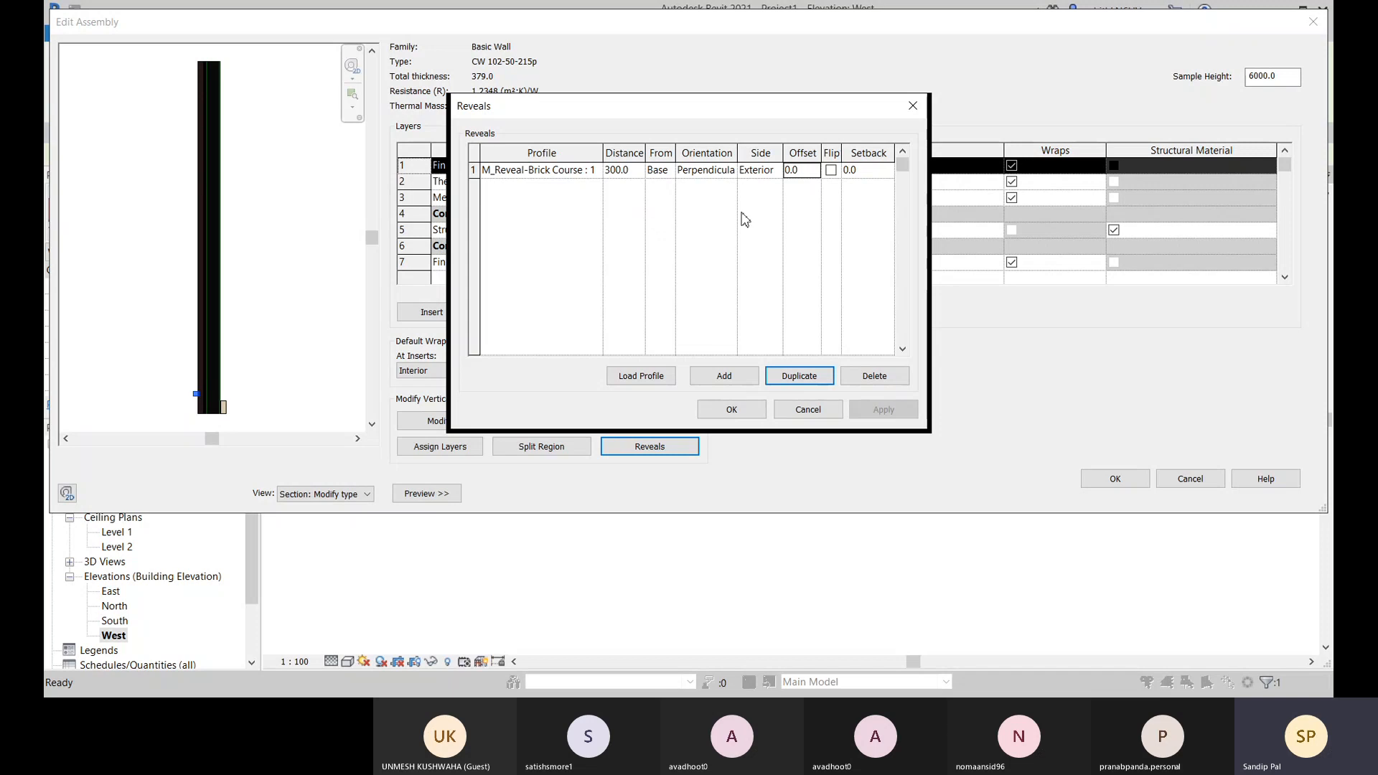
left_click(814, 172)
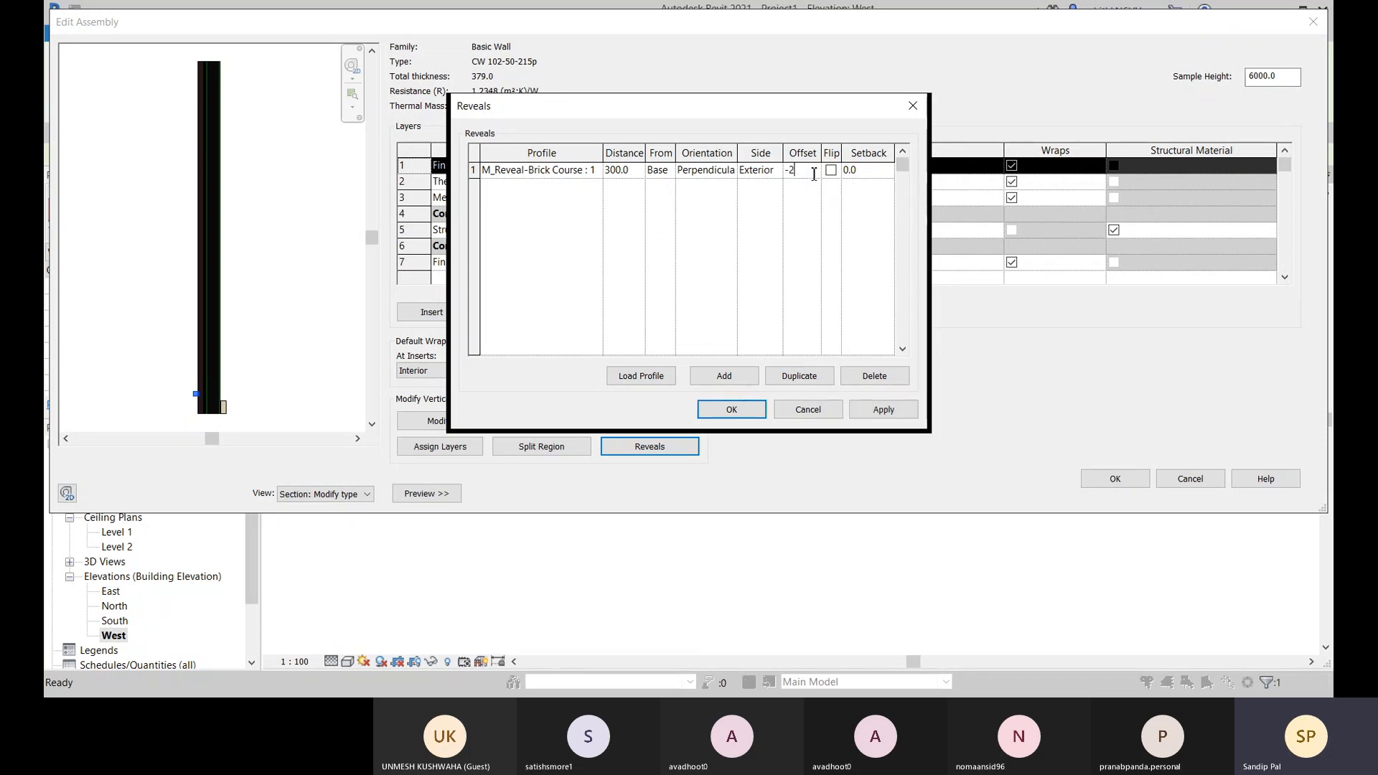
left_click(865, 176)
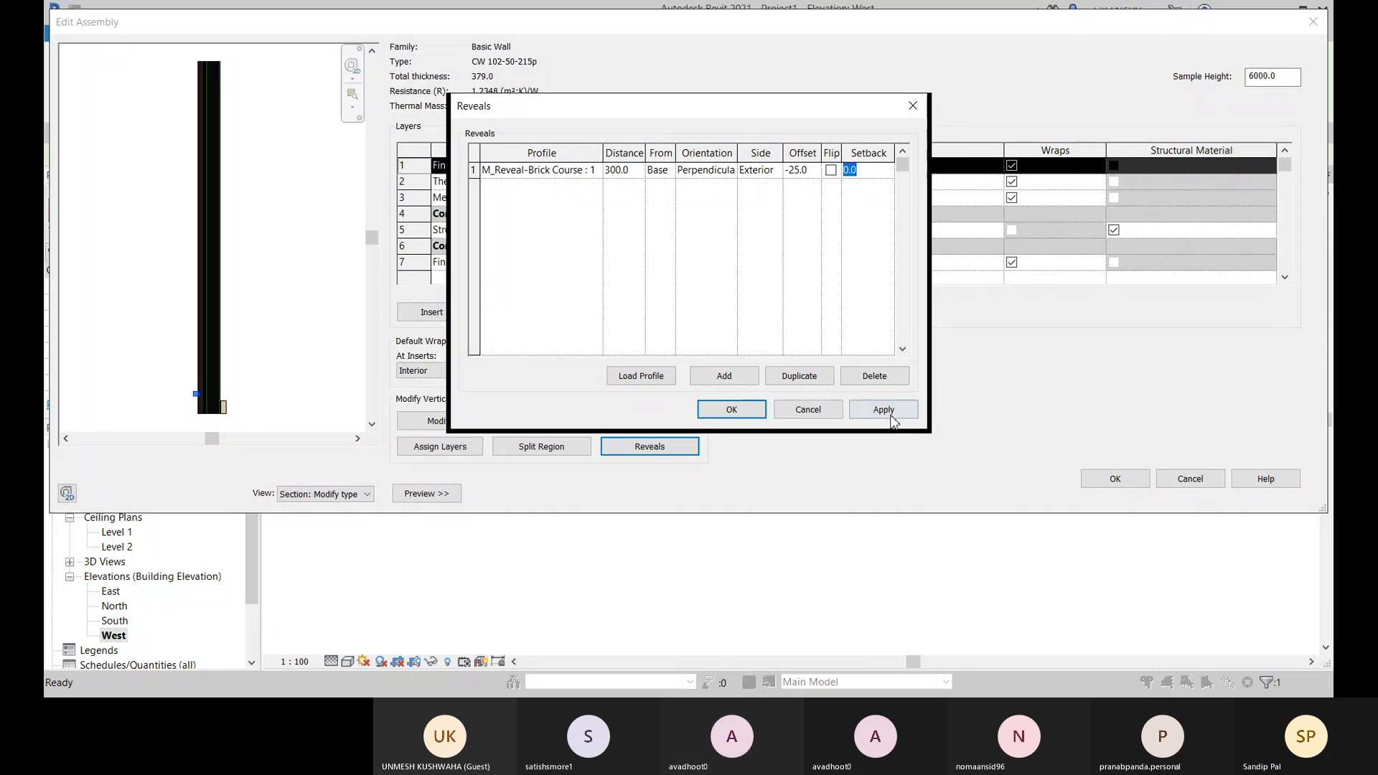
left_click(886, 412)
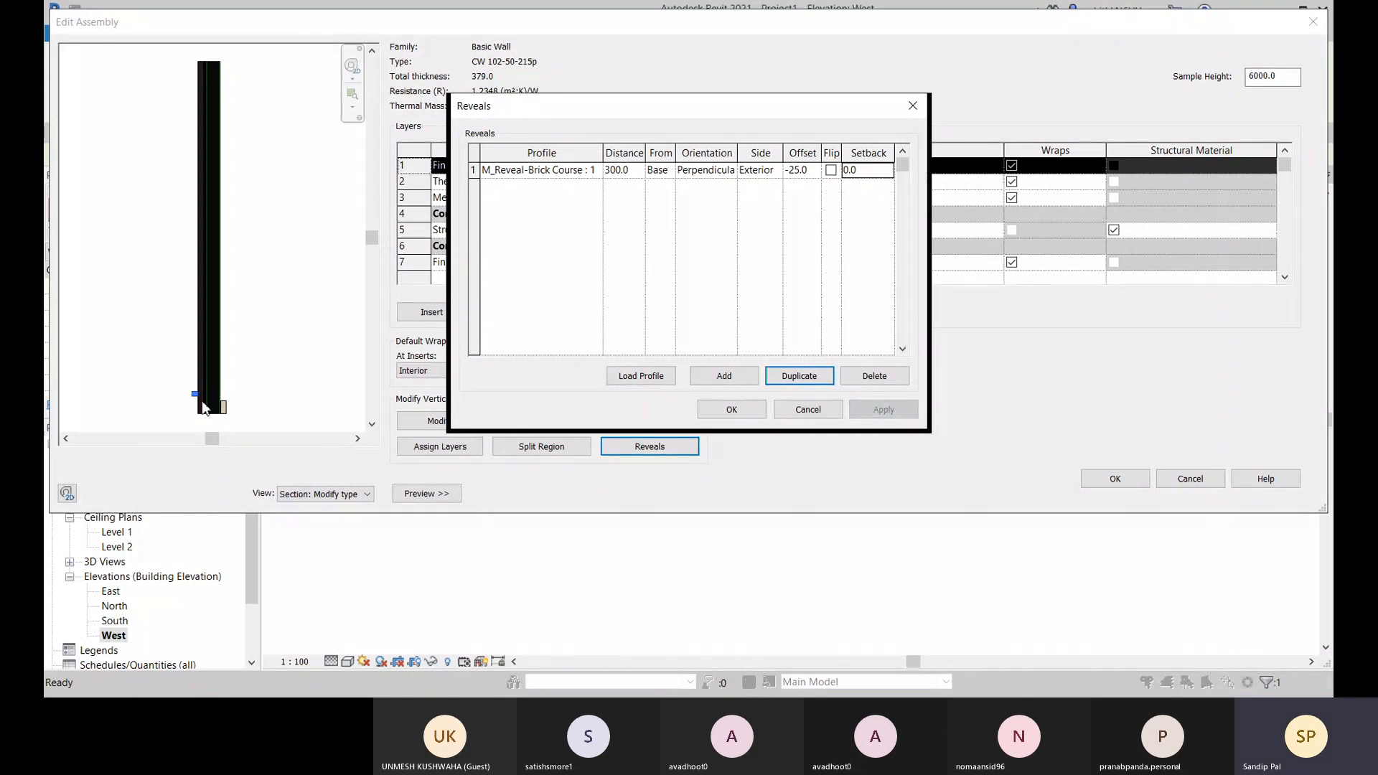
Set the brick course reveal's offset to 25, apply it and accept the reveal settings
left_click(803, 171)
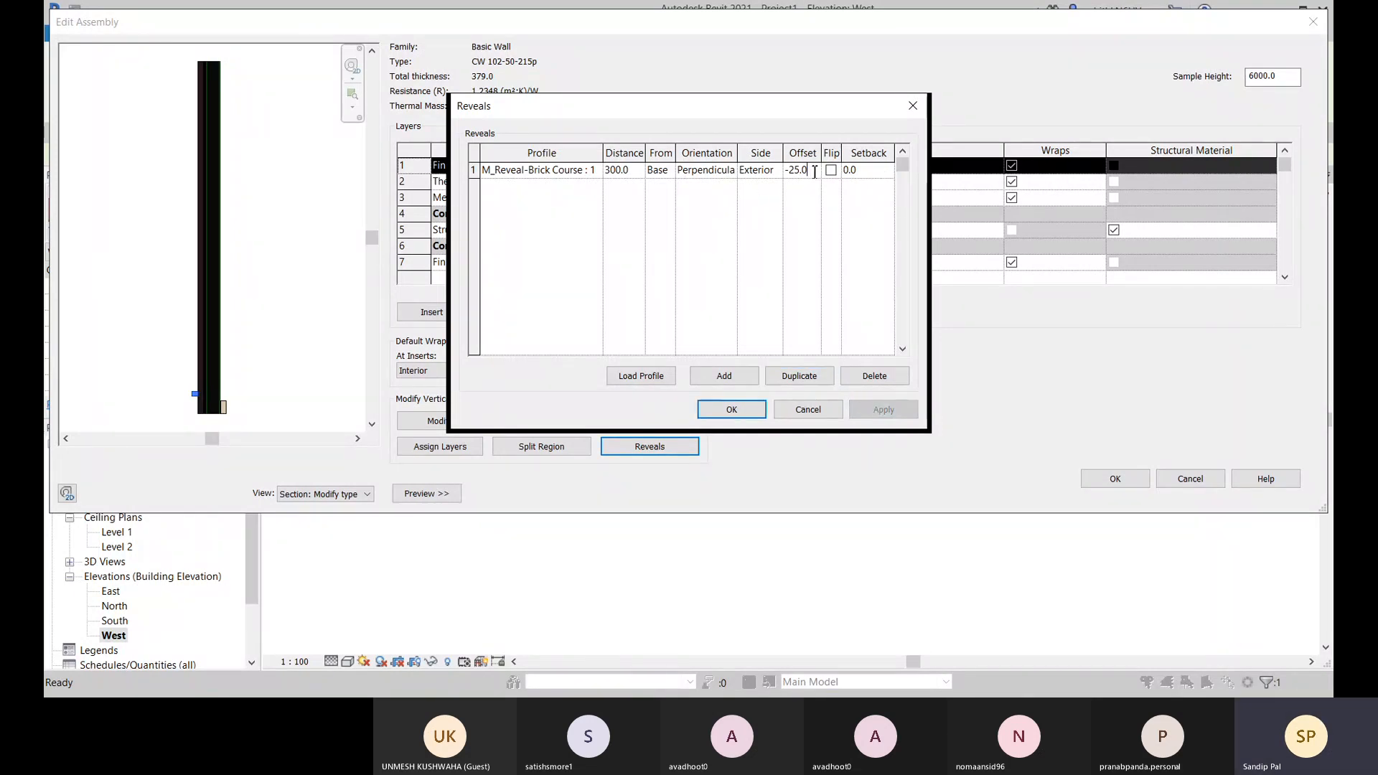
type("25")
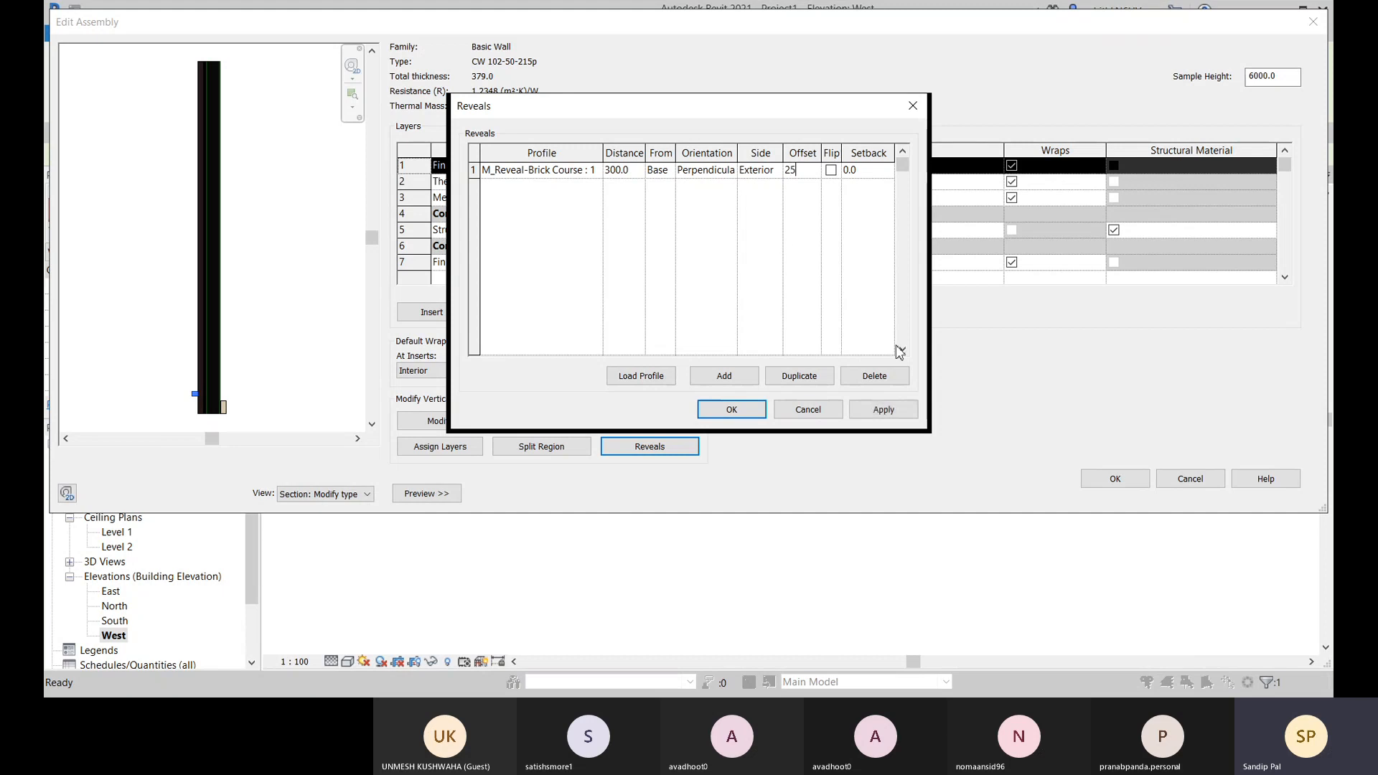
left_click(883, 410)
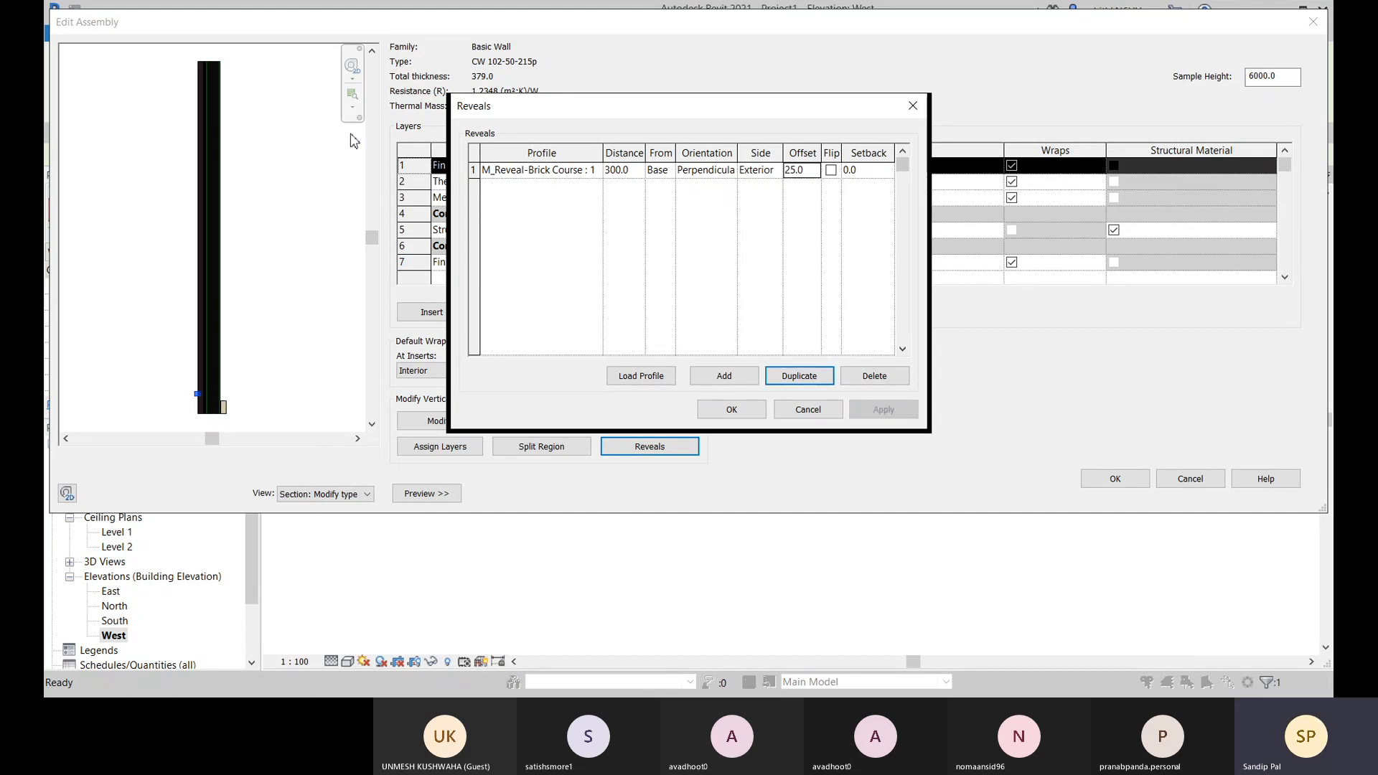
left_click(753, 411)
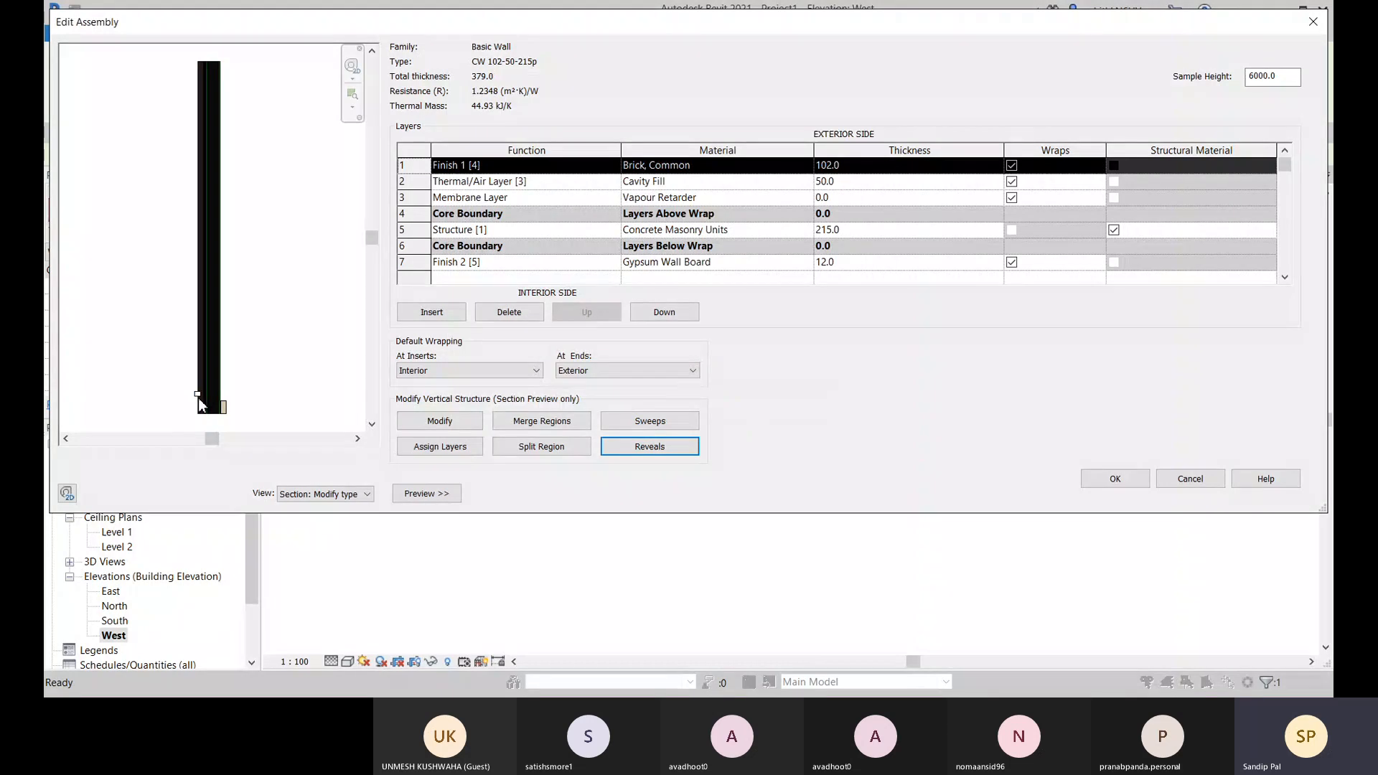
Set the brick course reveal's orientation to Parallel to Ground and apply it
left_click(354, 109)
left_click(286, 161)
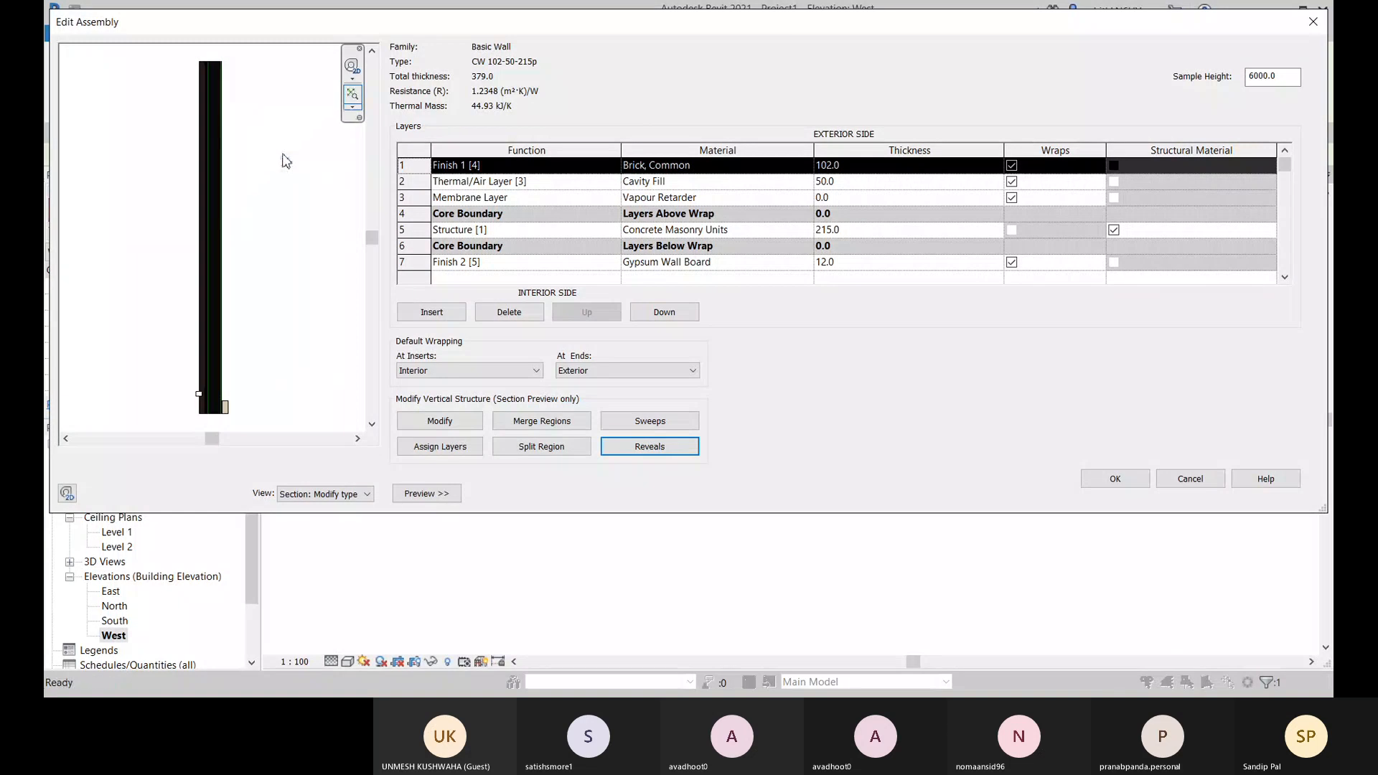
left_click(352, 107)
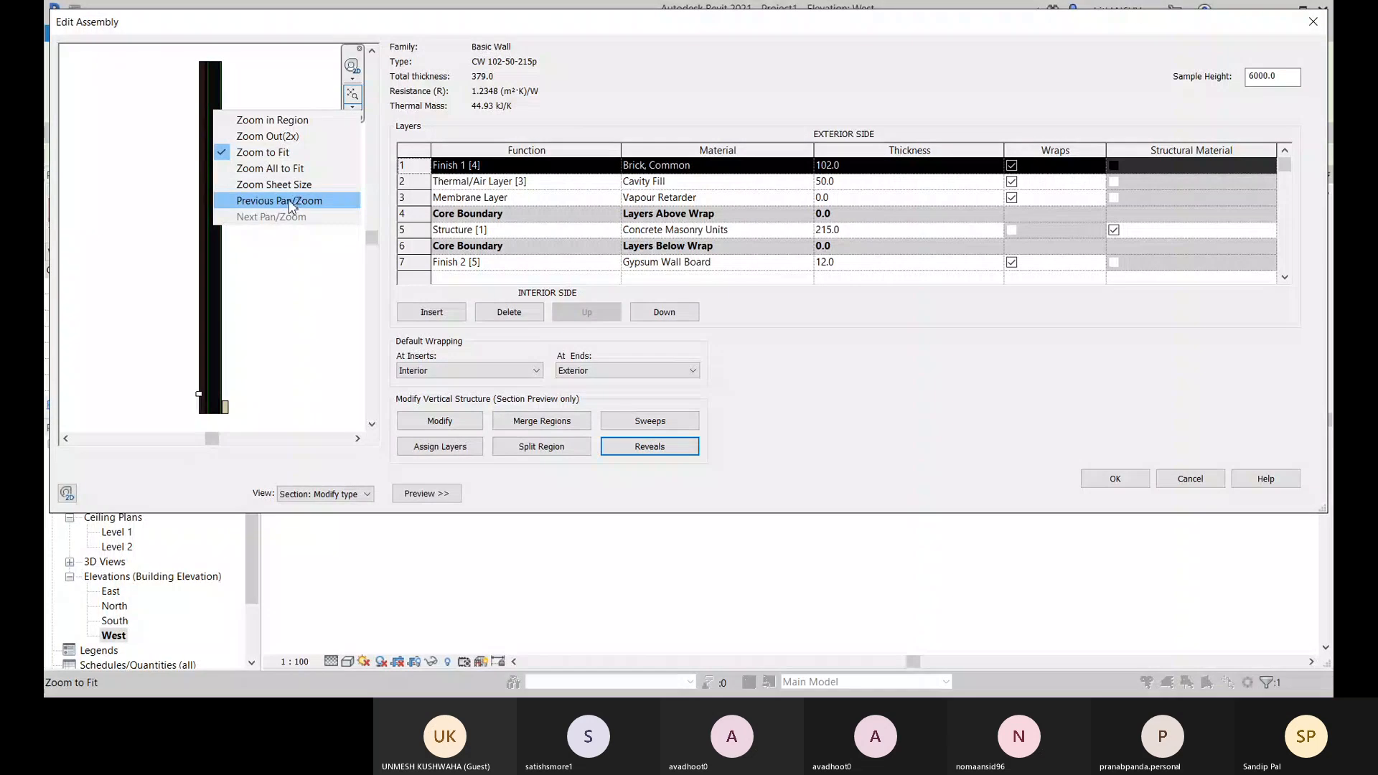
left_click(272, 119)
left_click_drag(173, 377, 239, 426)
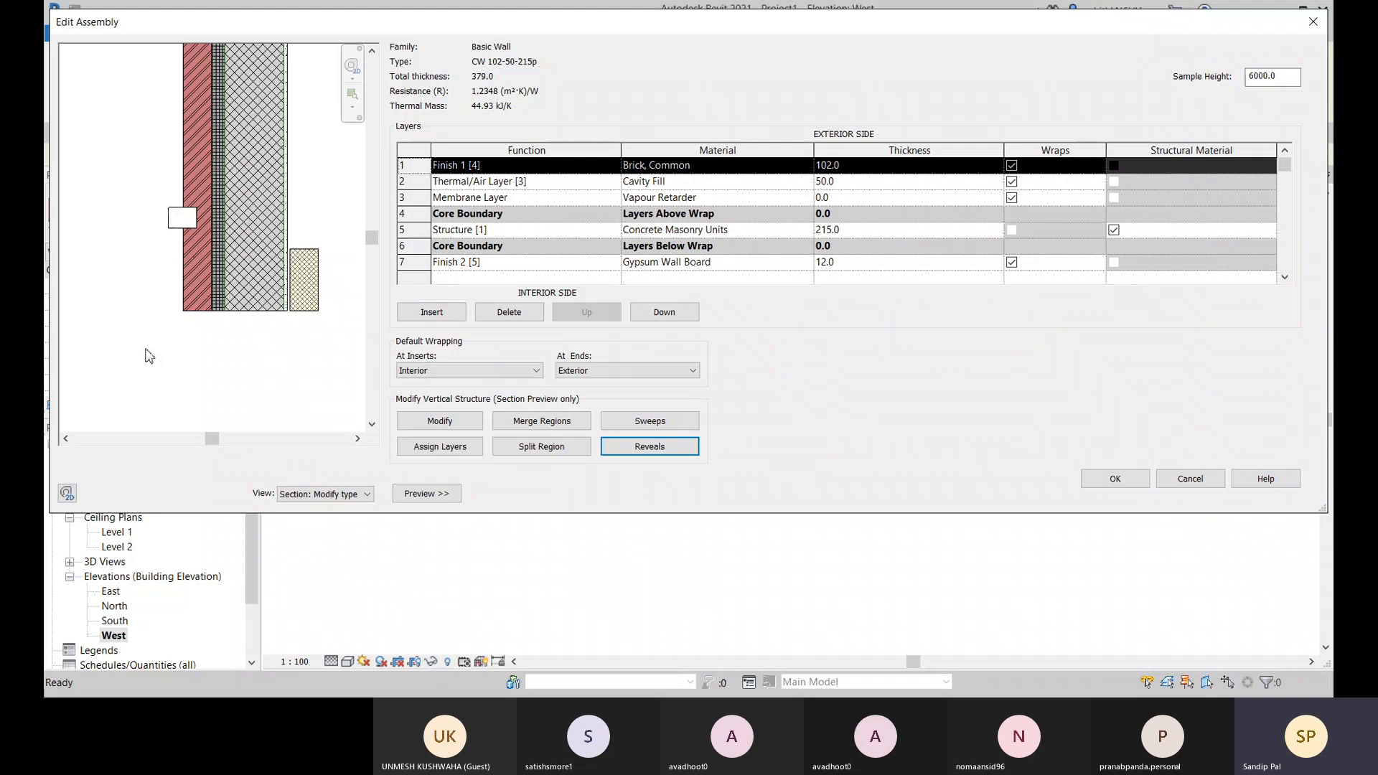
left_click(633, 448)
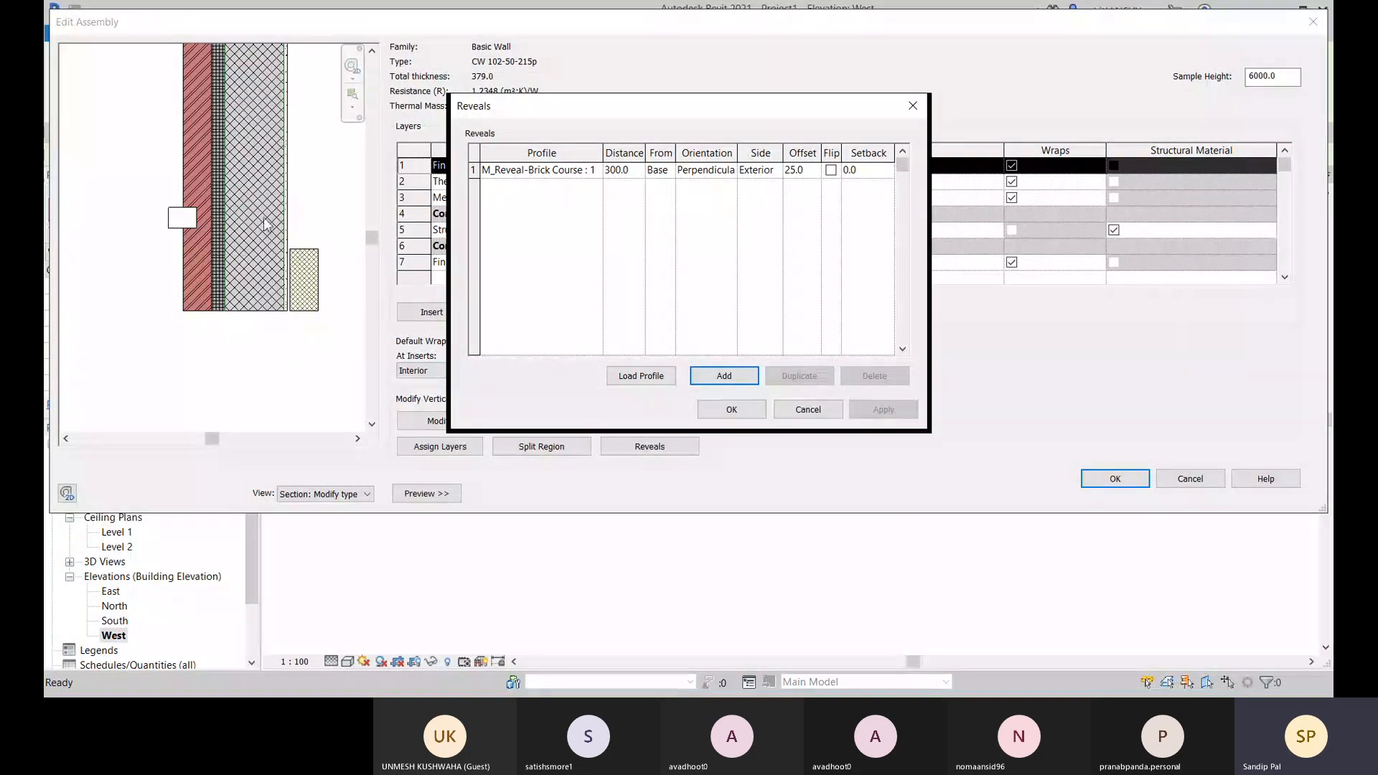
left_click(730, 171)
left_click(707, 195)
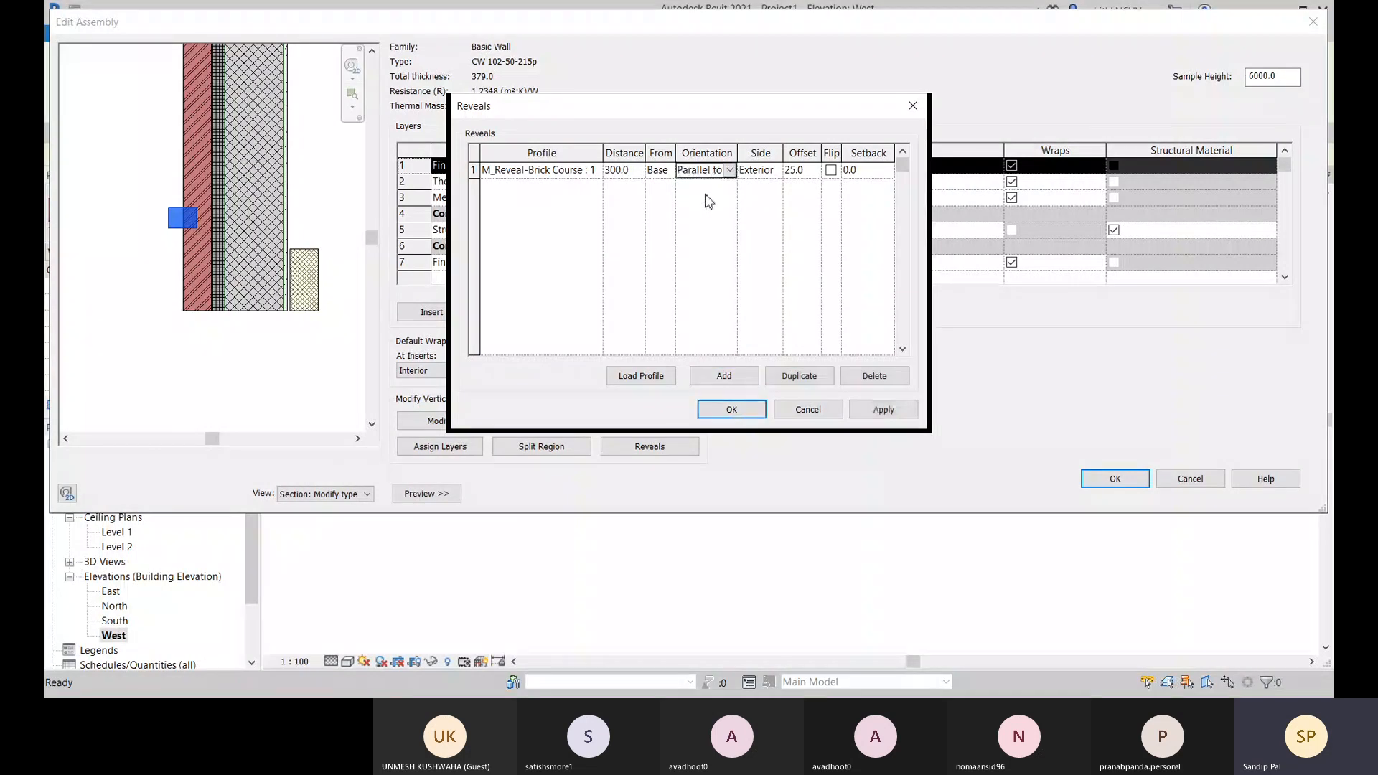
left_click(883, 409)
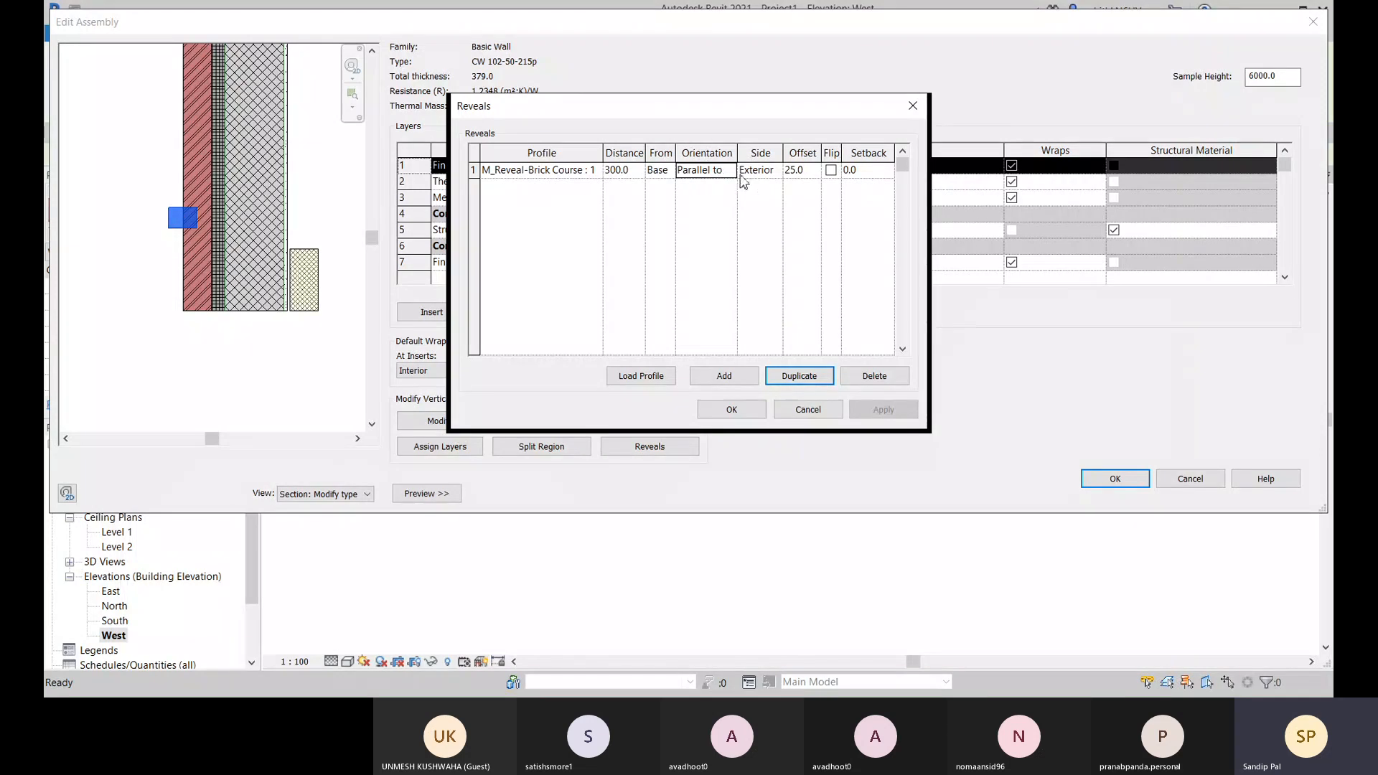
left_click(661, 170)
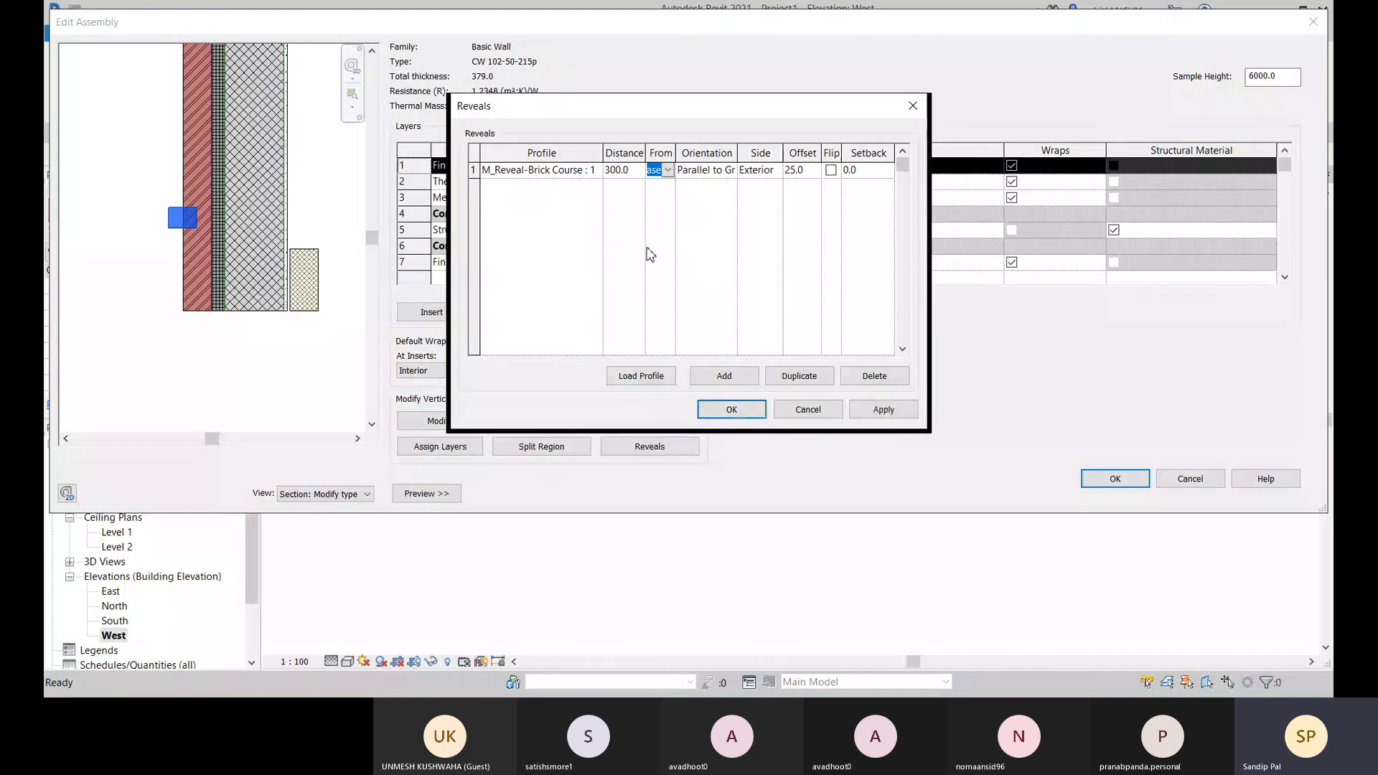
left_click(613, 239)
left_click(724, 376)
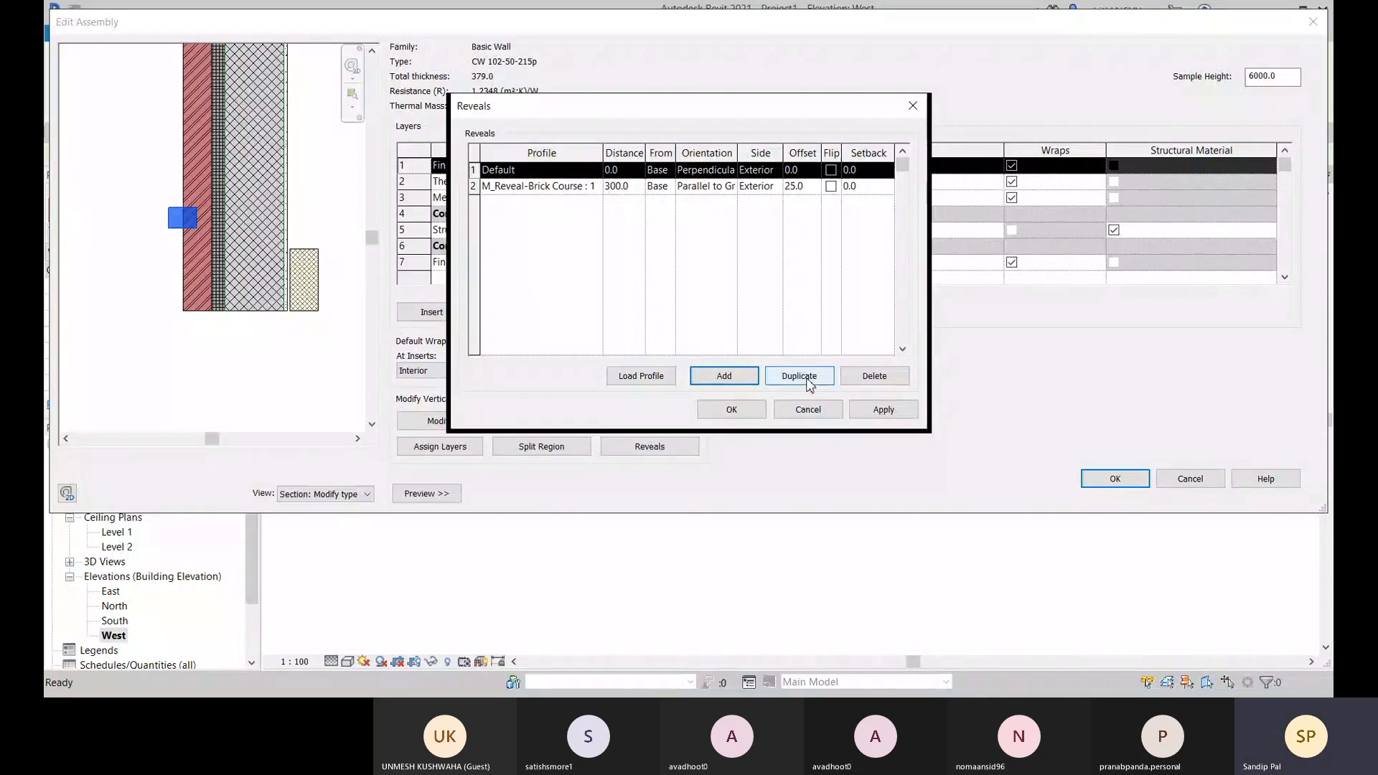
left_click(874, 377)
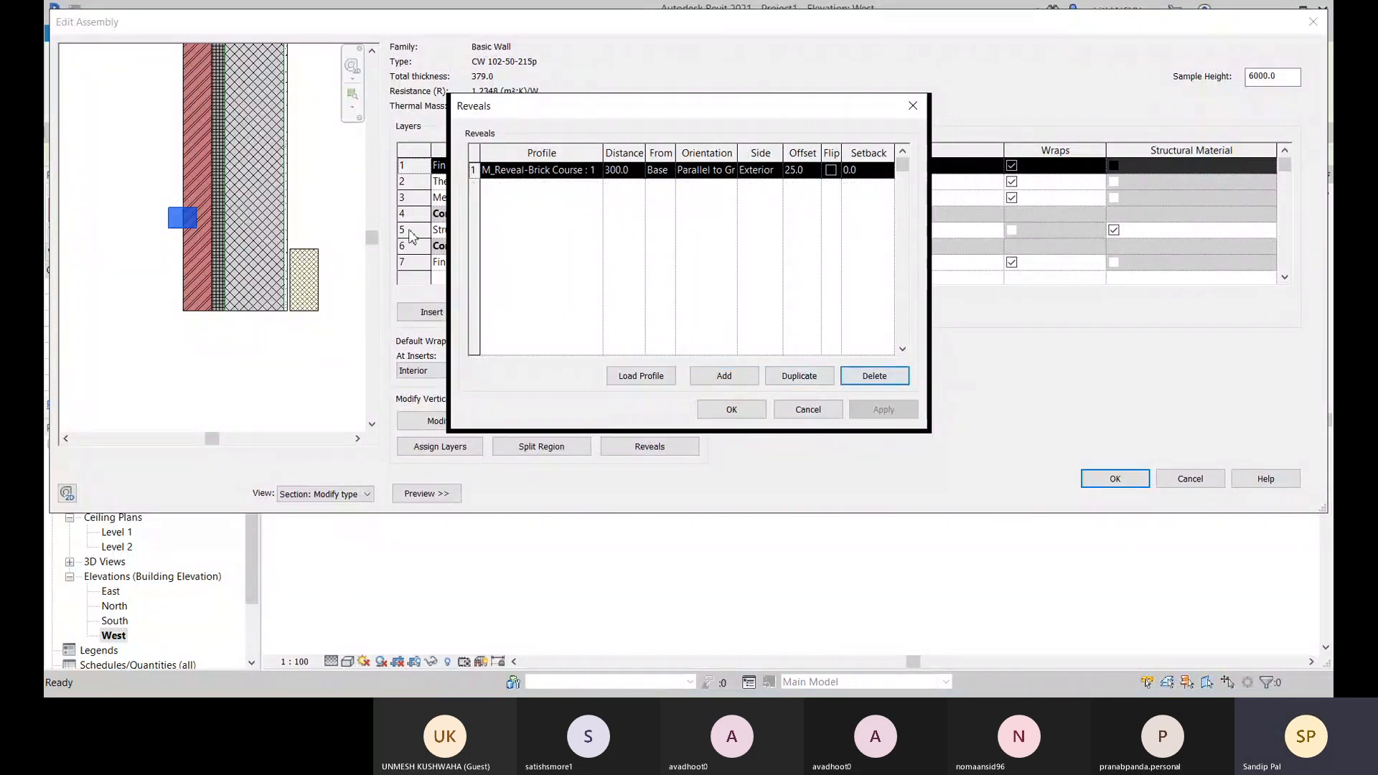
Duplicate the brick course reveal nine times so the wall type has ten identical reveals
left_click(779, 379)
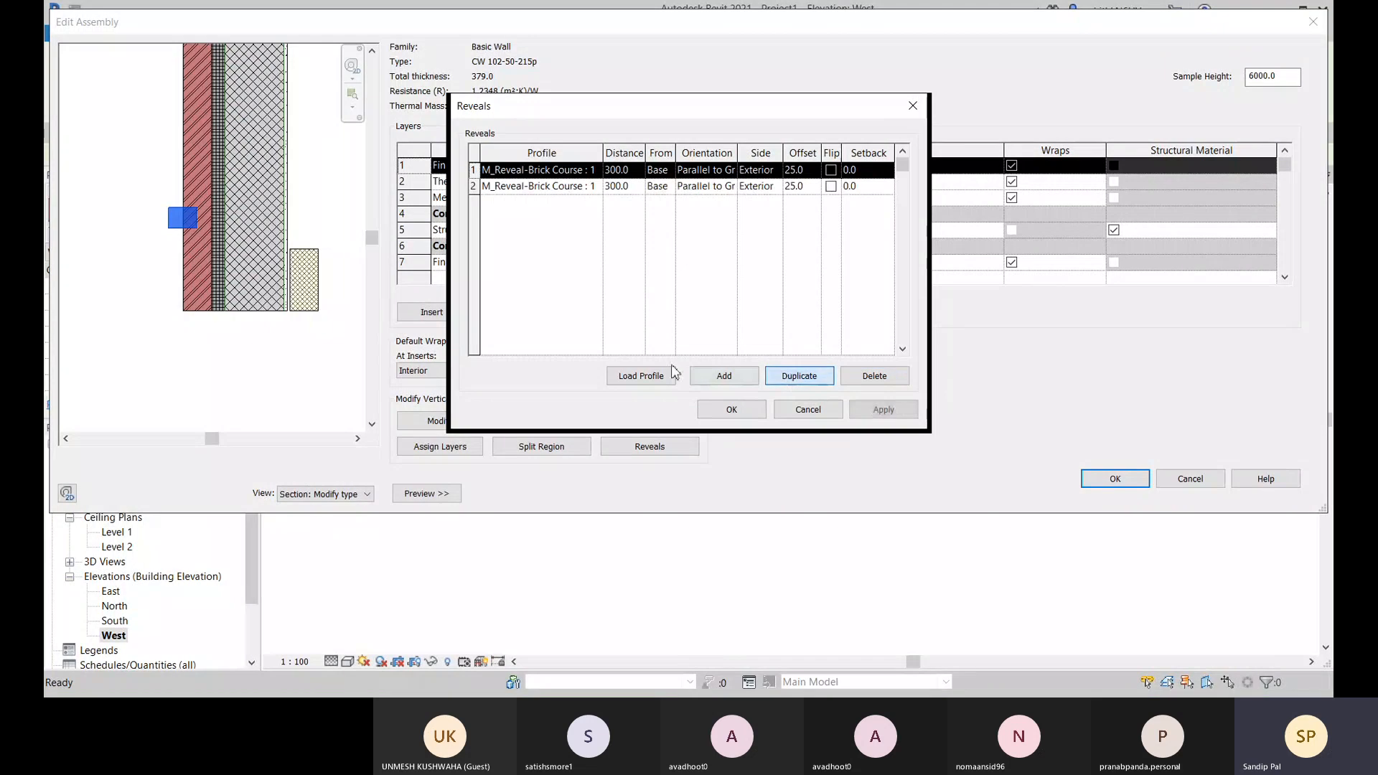
left_click(807, 378)
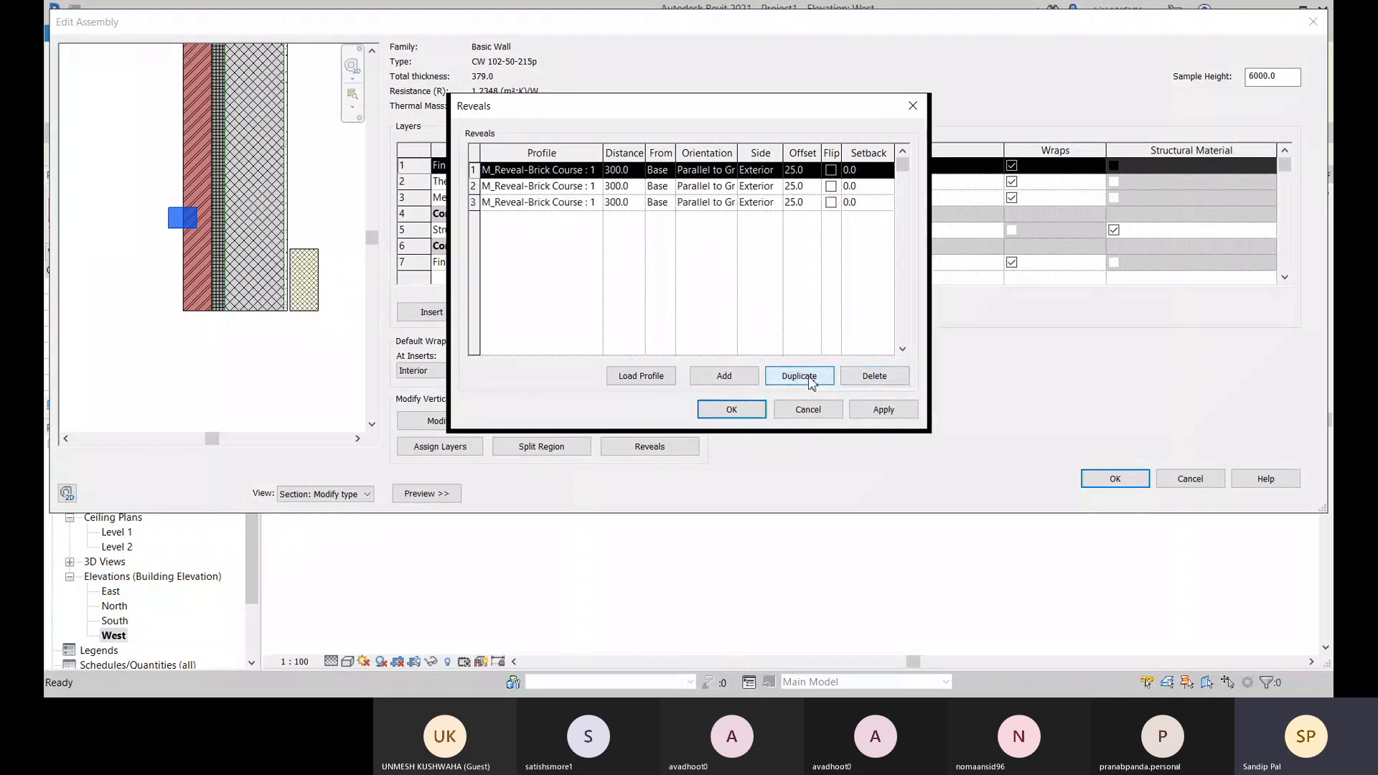
left_click(810, 379)
left_click(811, 381)
left_click(811, 381)
left_click(811, 381)
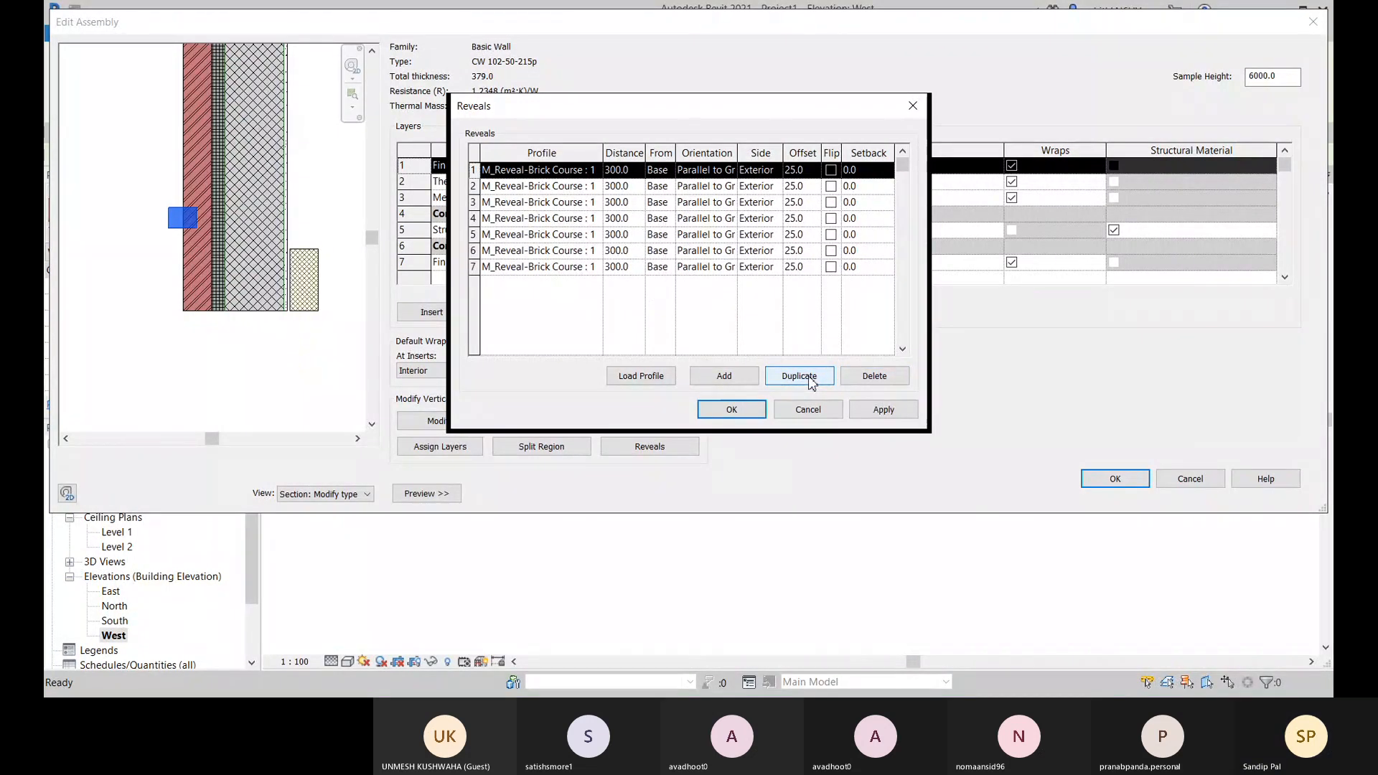
left_click(811, 381)
left_click(811, 381)
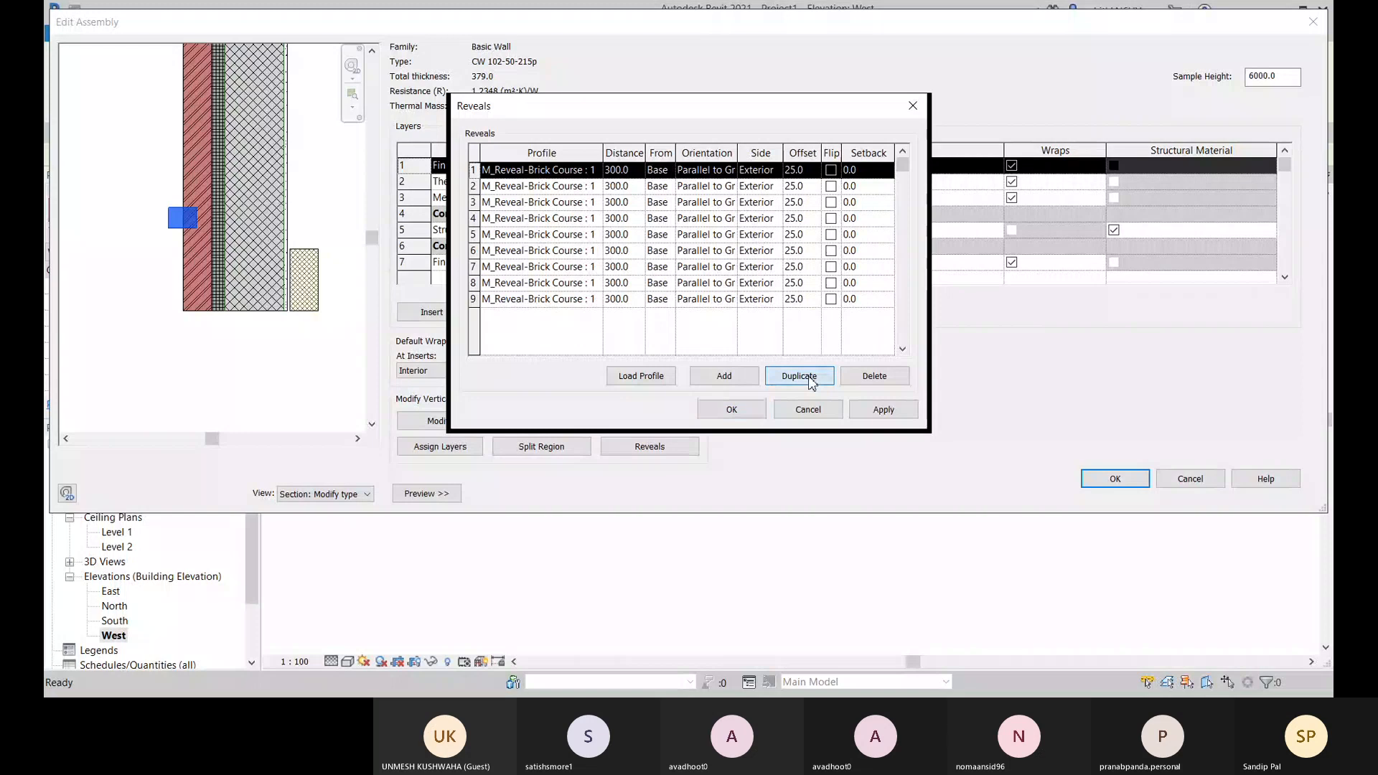
left_click(811, 381)
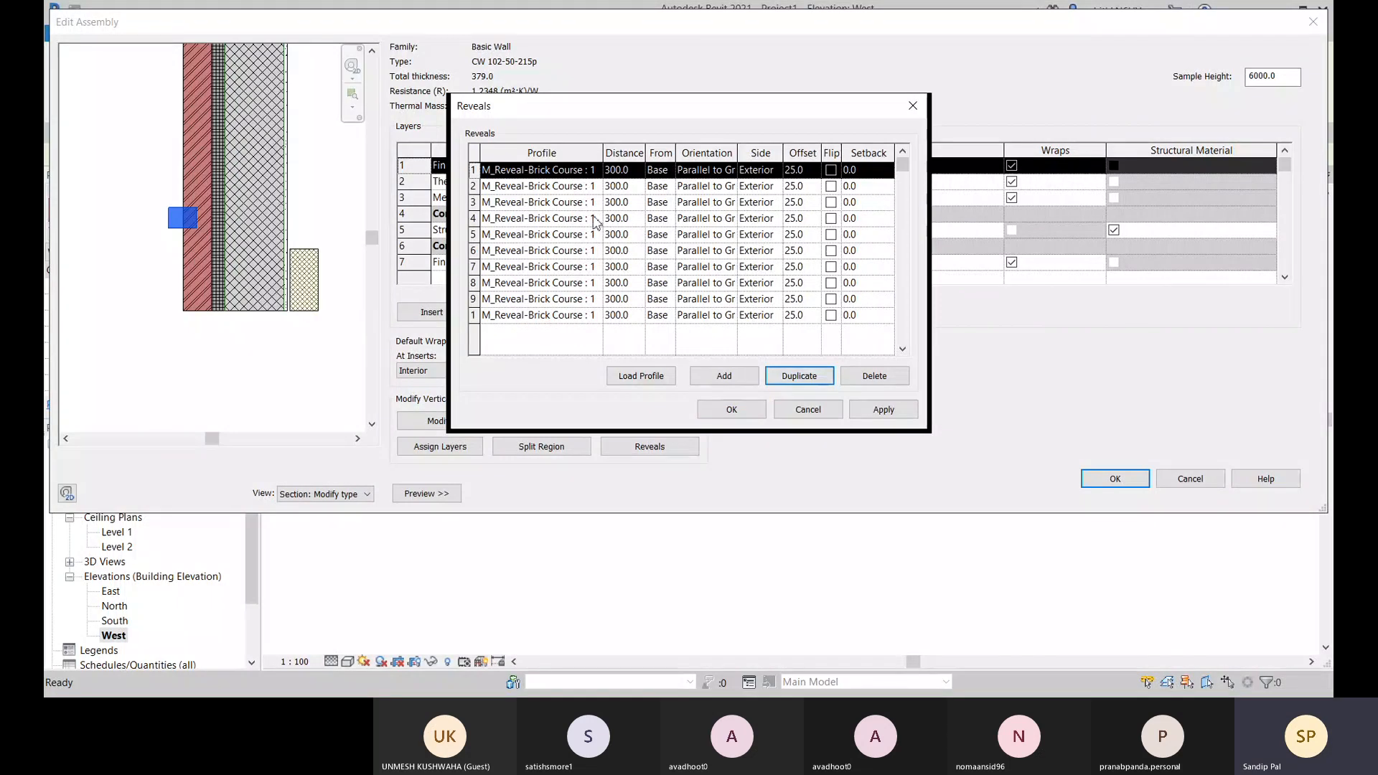
Set the distance from the base to 600 for the second reveal and 900 for the third
left_click(633, 190)
left_click(620, 192)
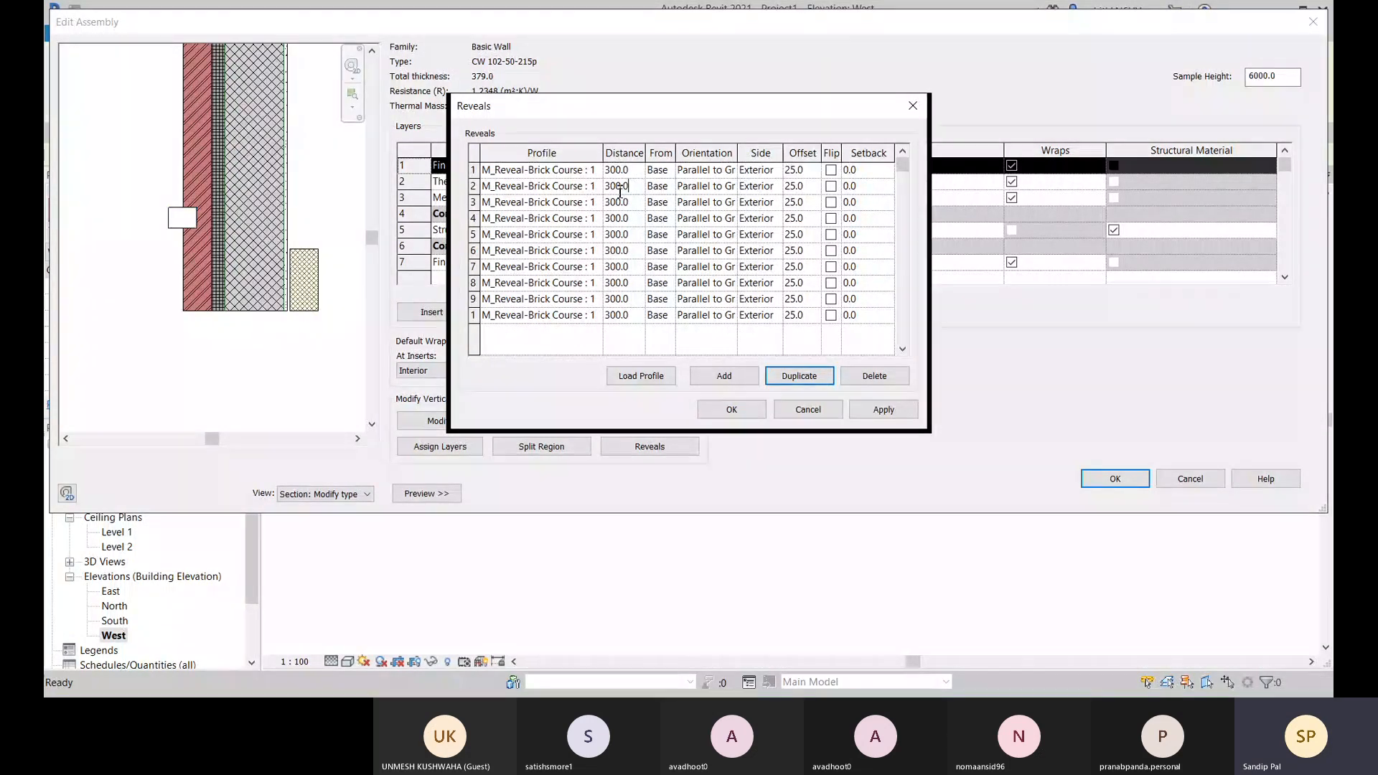
left_click_drag(622, 188, 600, 188)
type("600")
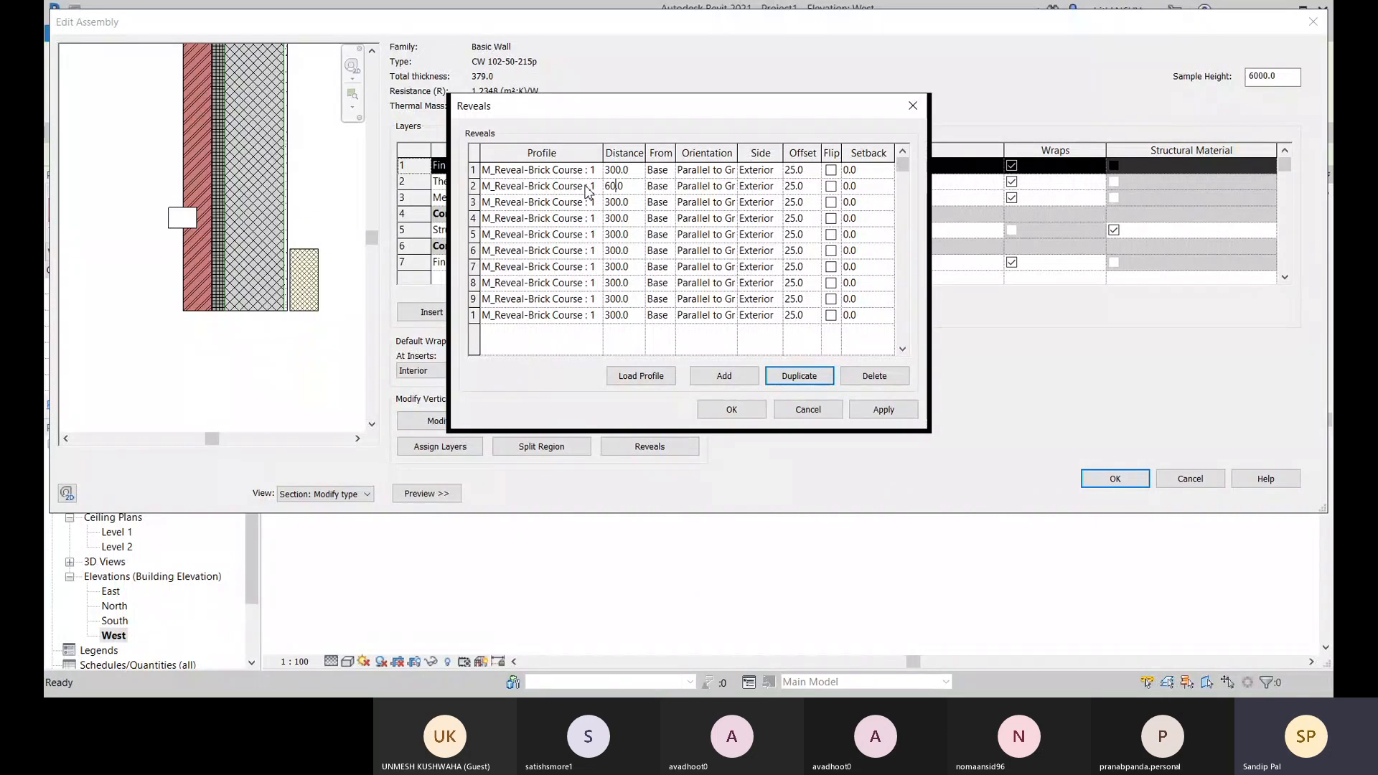
left_click(620, 205)
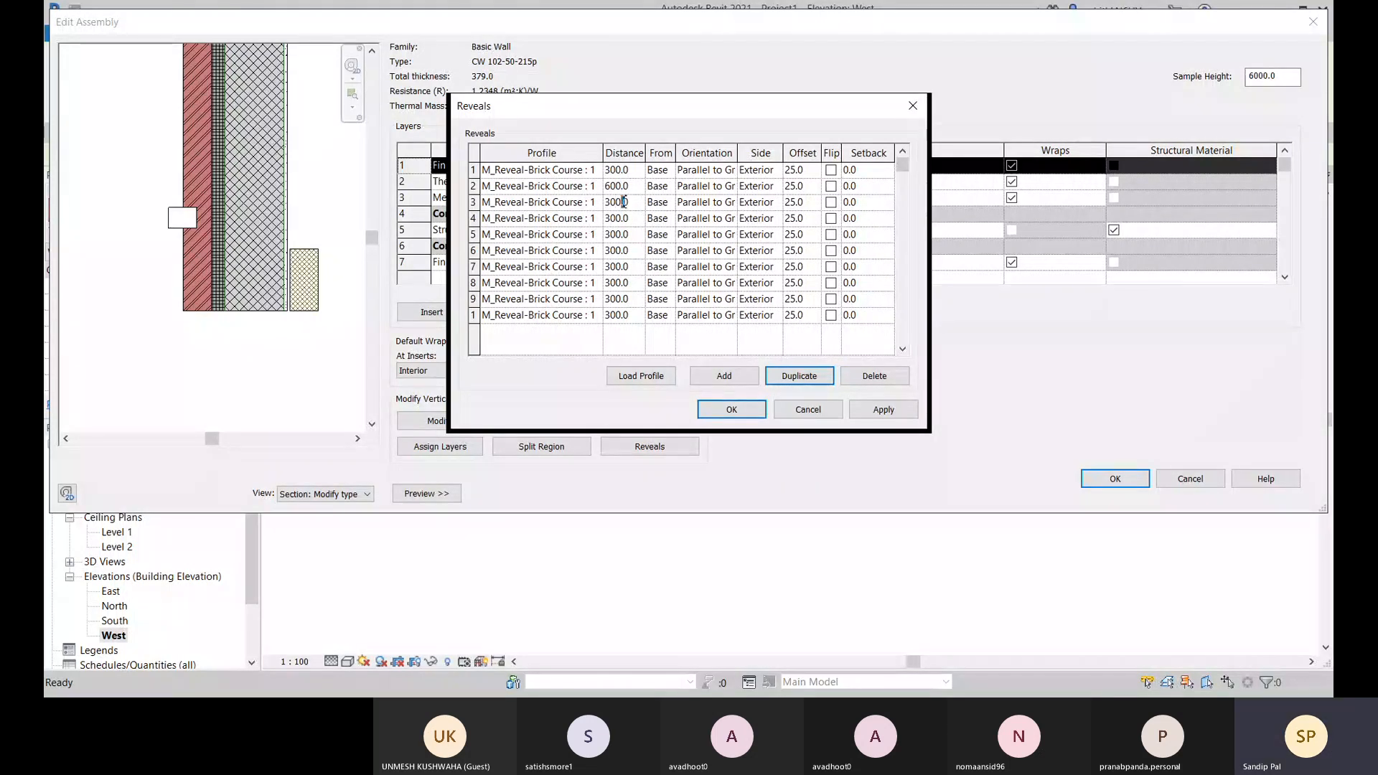
left_click_drag(624, 203, 590, 203)
type("900")
Set the distance from the base to 1200 for the fourth reveal and 1500 for the fifth
left_click(630, 220)
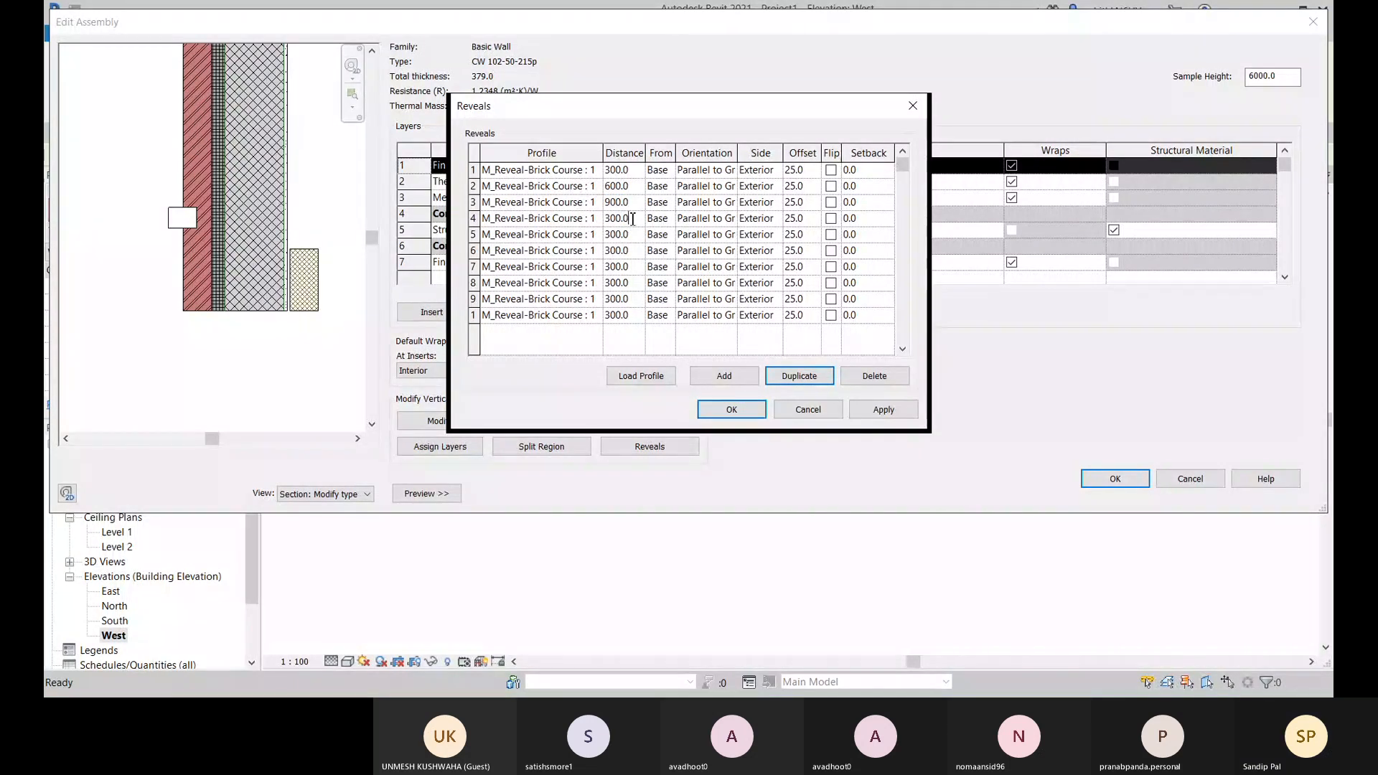
left_click_drag(633, 219, 588, 221)
type("12")
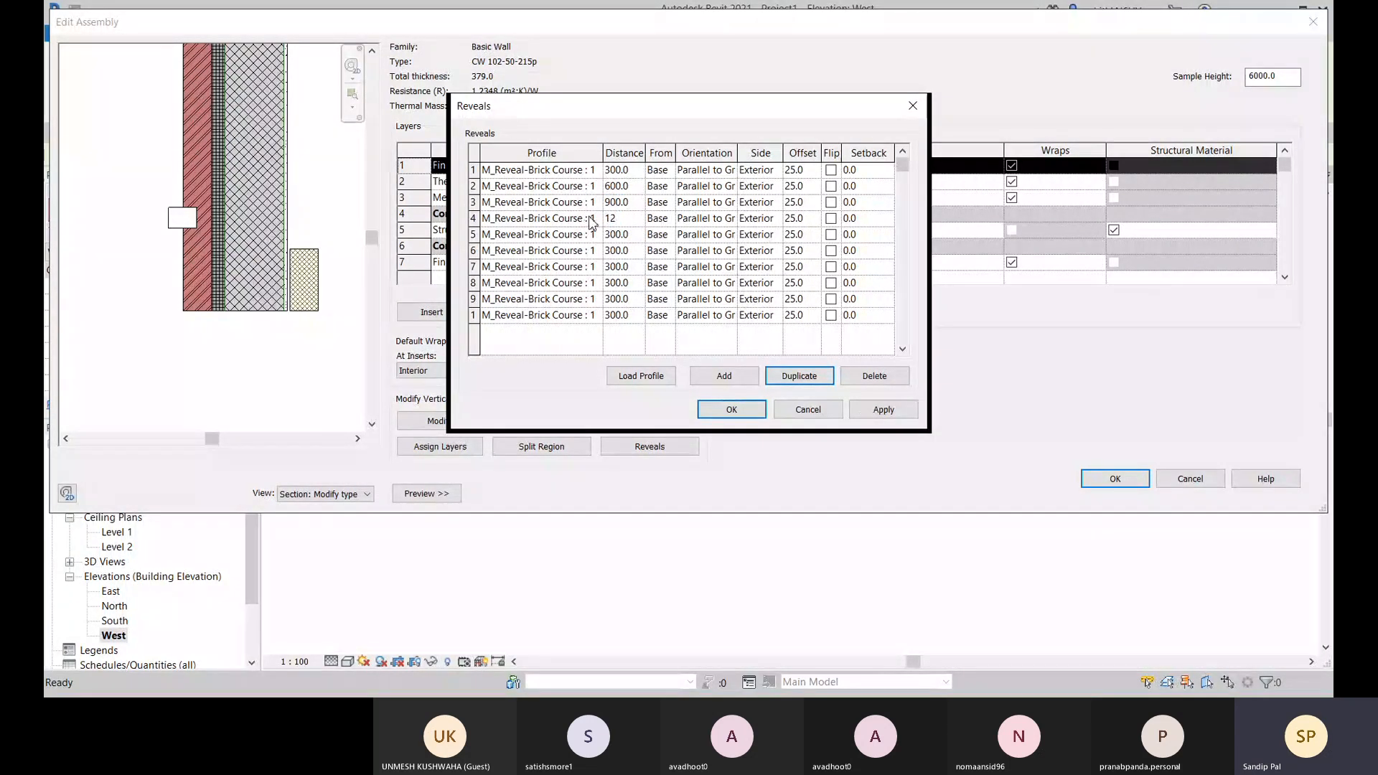
type("00")
left_click(634, 237)
left_click_drag(634, 237, 596, 240)
type("1")
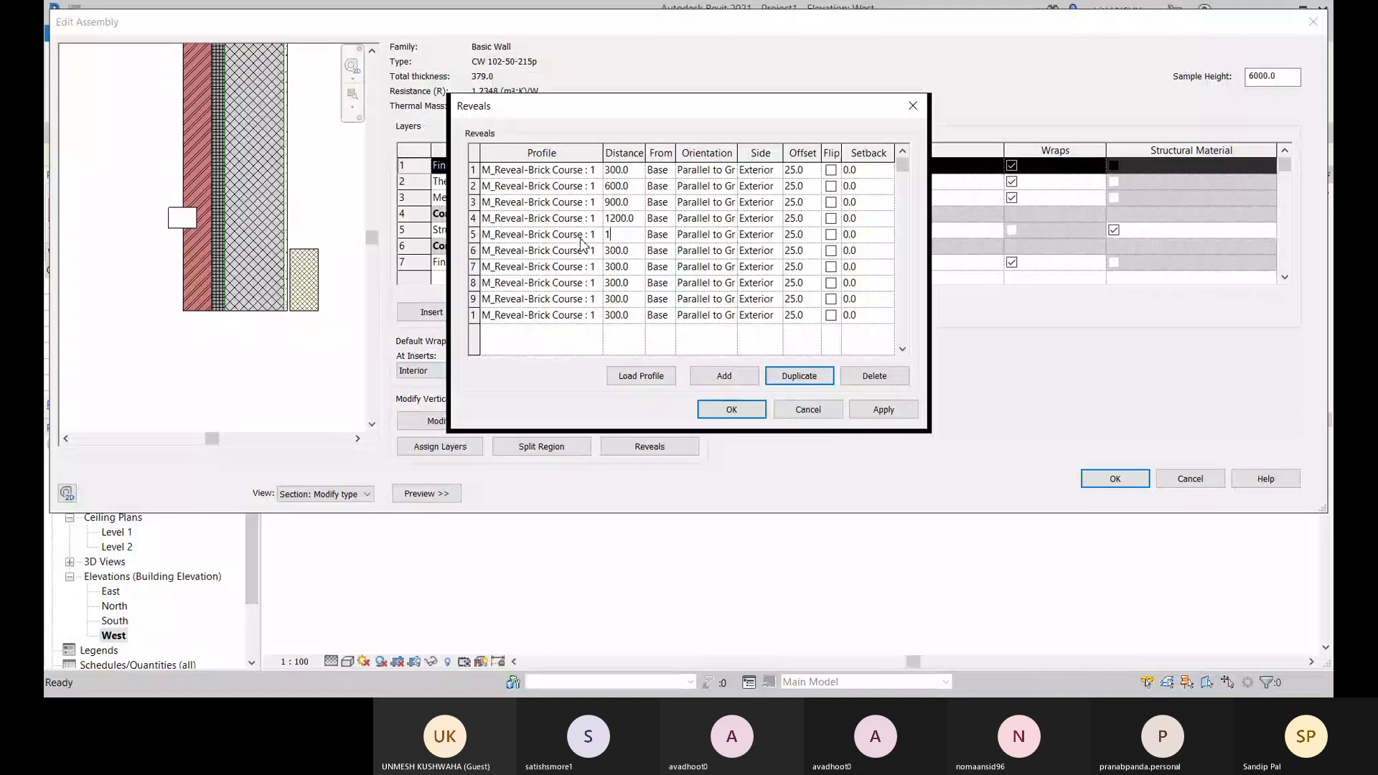
type("500")
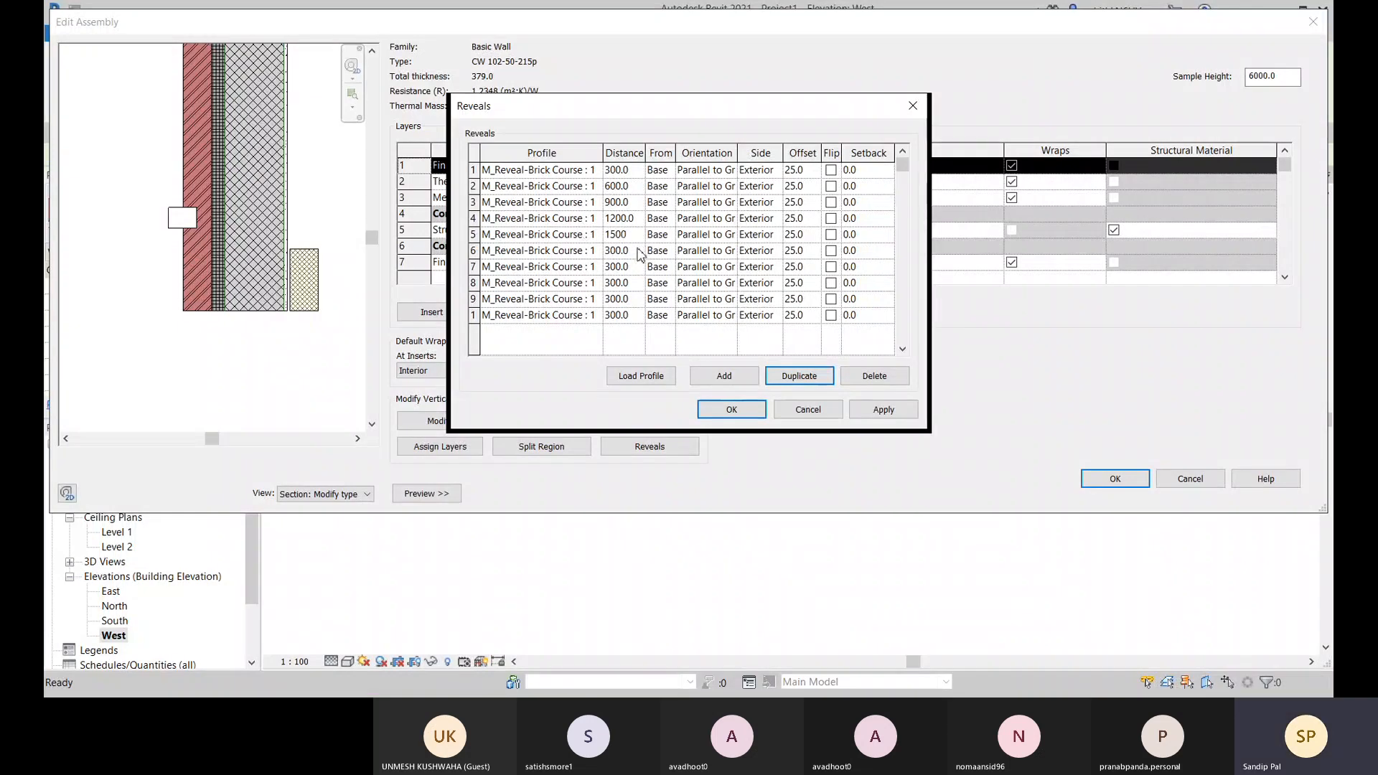
Set the distance from the base to 1800 for the sixth reveal and 2100 for the seventh
left_click(639, 251)
left_click_drag(639, 251, 578, 259)
type("18")
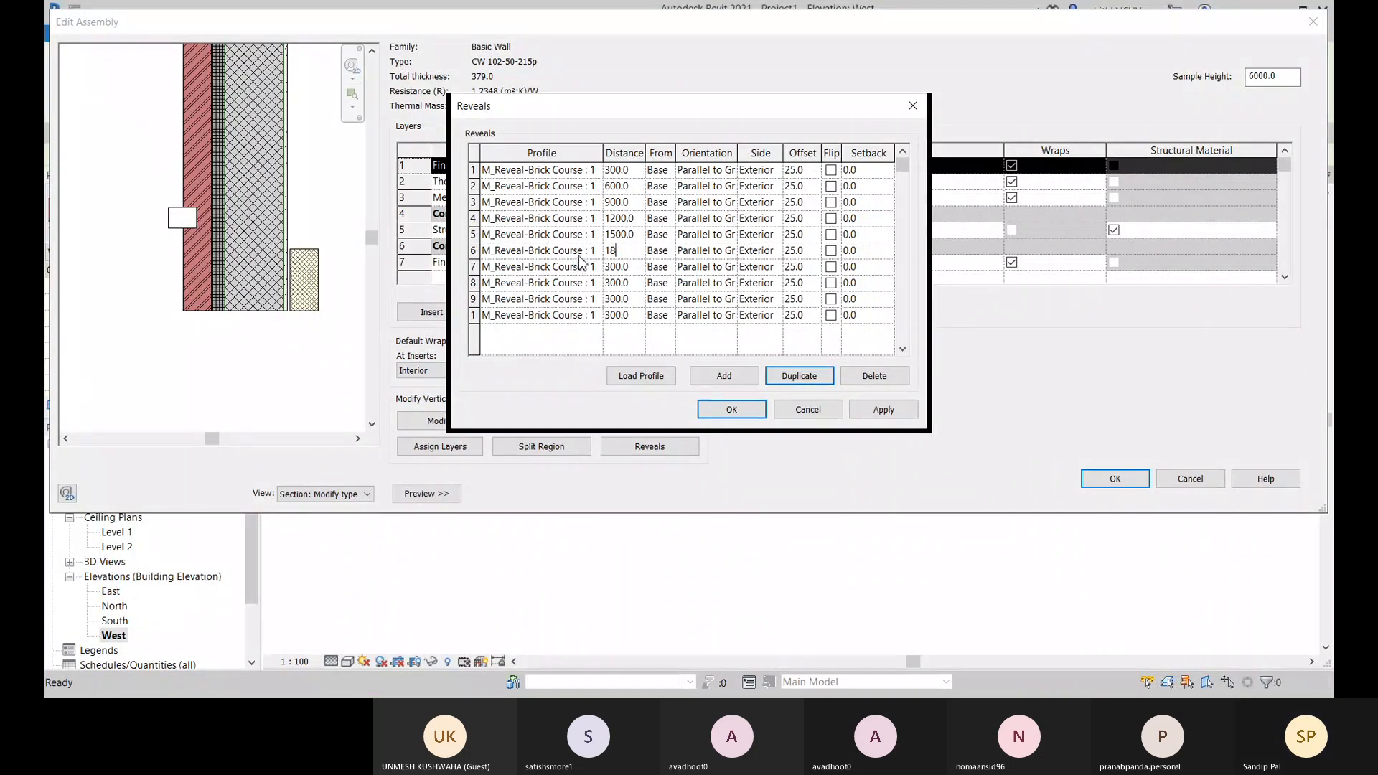
type("00")
left_click_drag(639, 271, 605, 267)
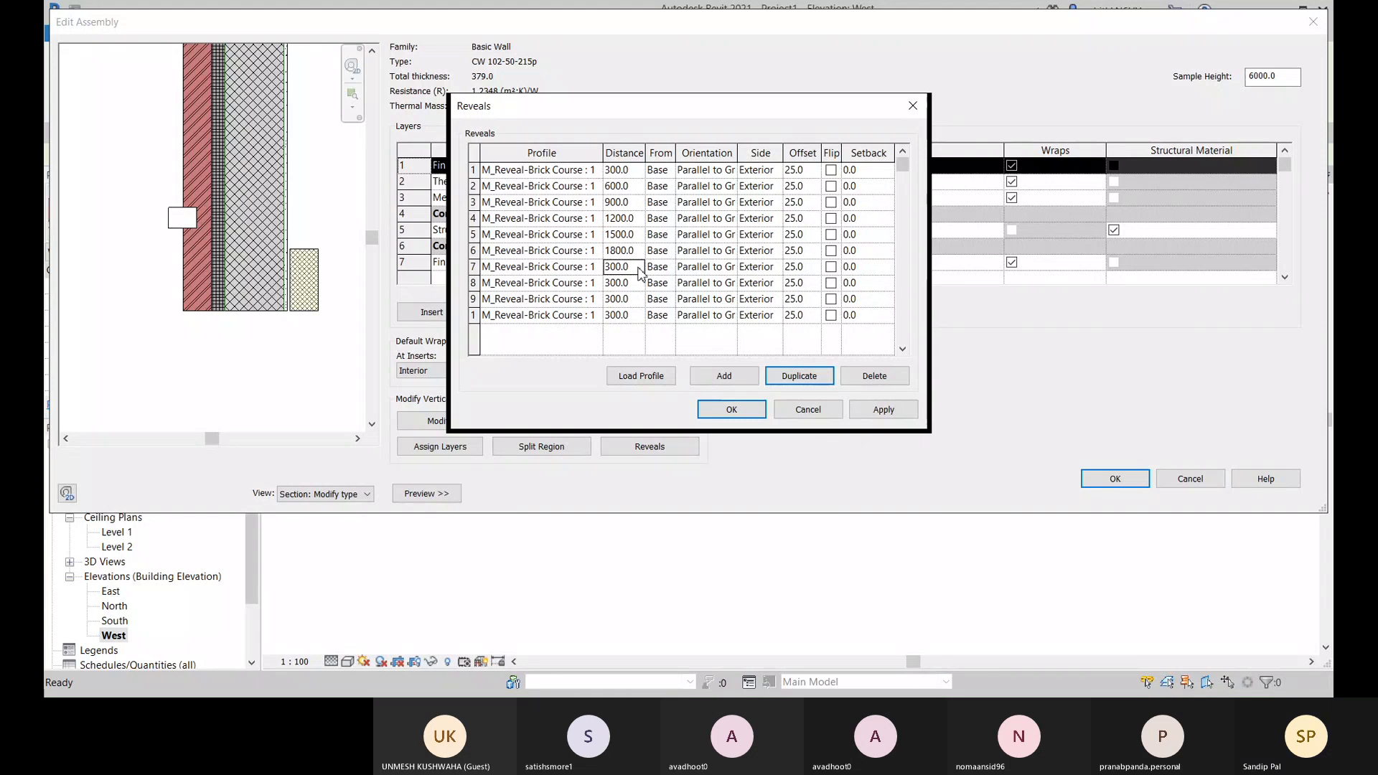
left_click(1207, 644)
type("2100")
Set the distance from the base to 2400 for the eighth reveal and 2700 for the ninth
left_click(627, 283)
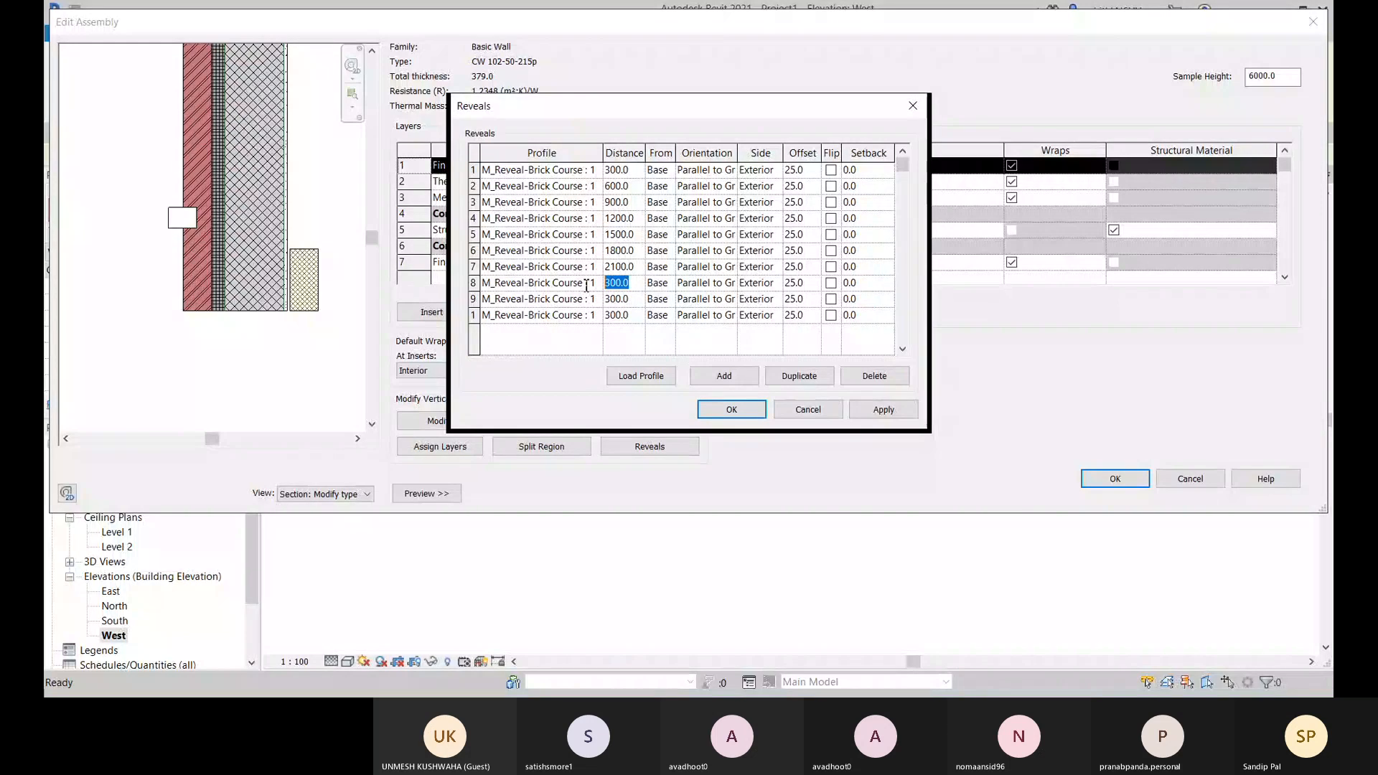
type("2400")
left_click_drag(632, 300, 590, 306)
type("2")
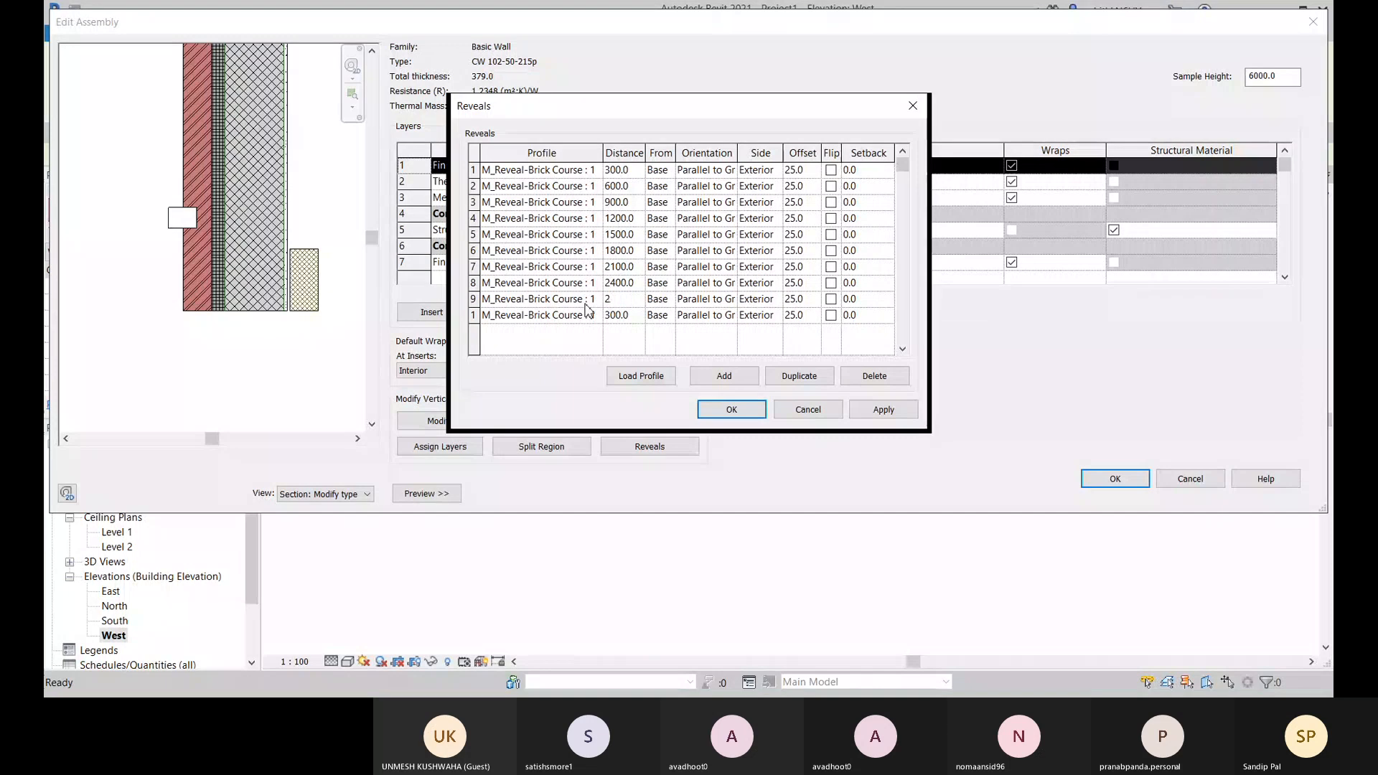
type("700")
left_click(636, 317)
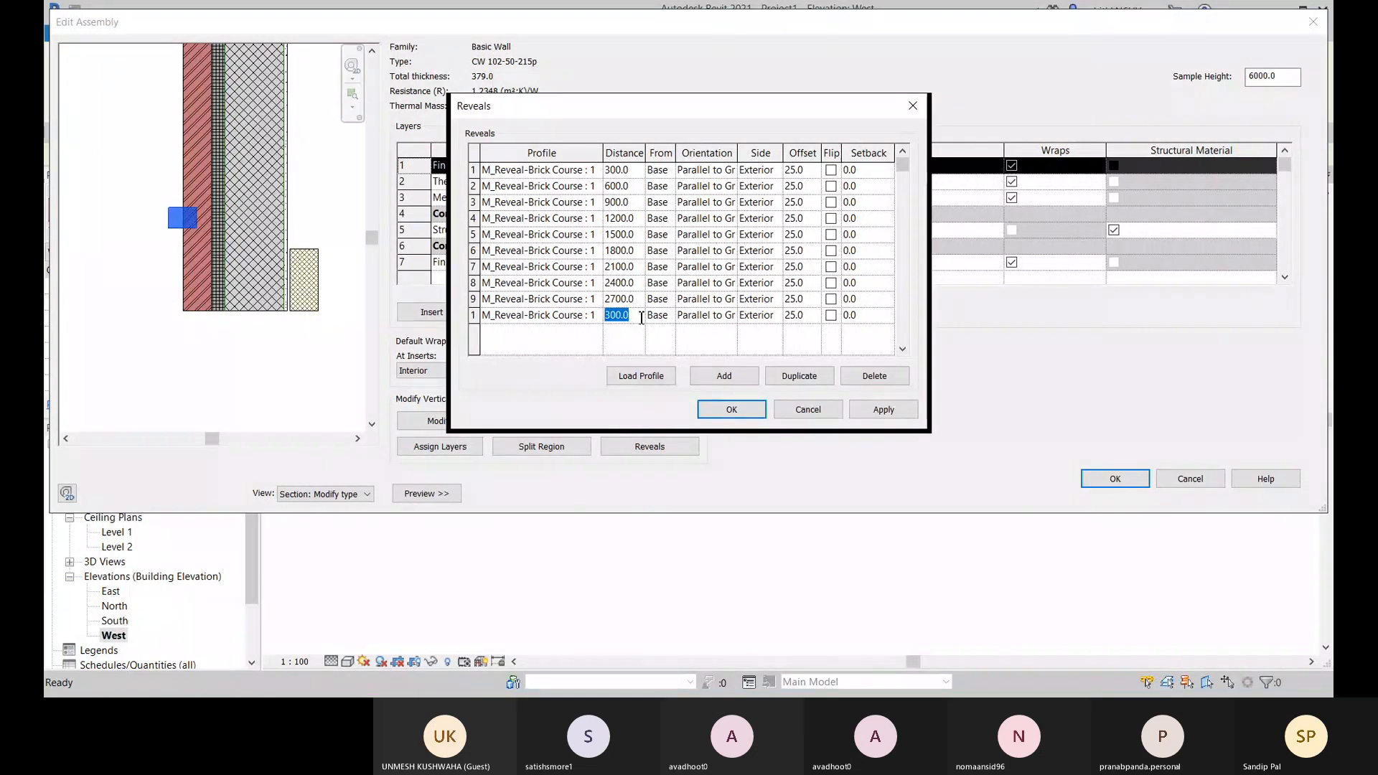
Set the distance from the base to 3000 for the tenth reveal and accept the list of reveals
type("300")
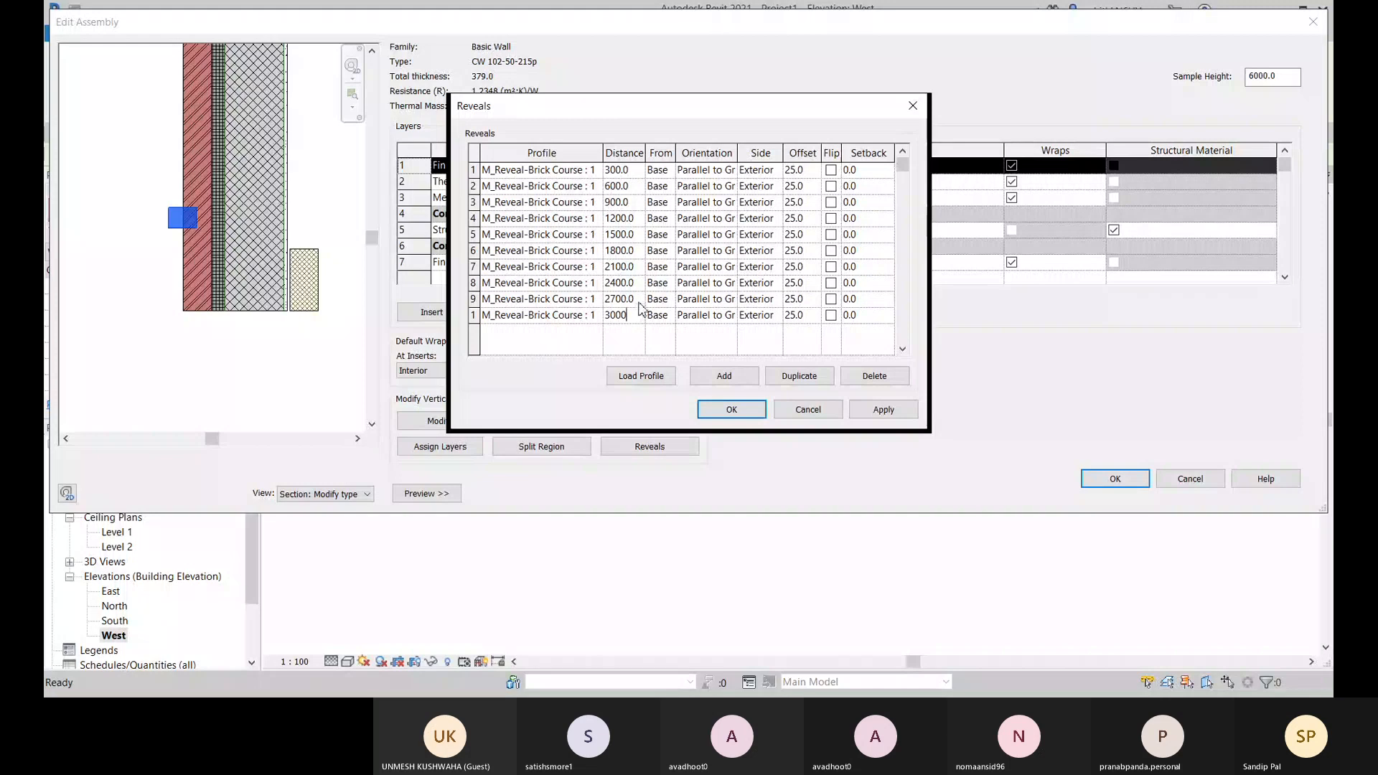
left_click(639, 301)
left_click(882, 409)
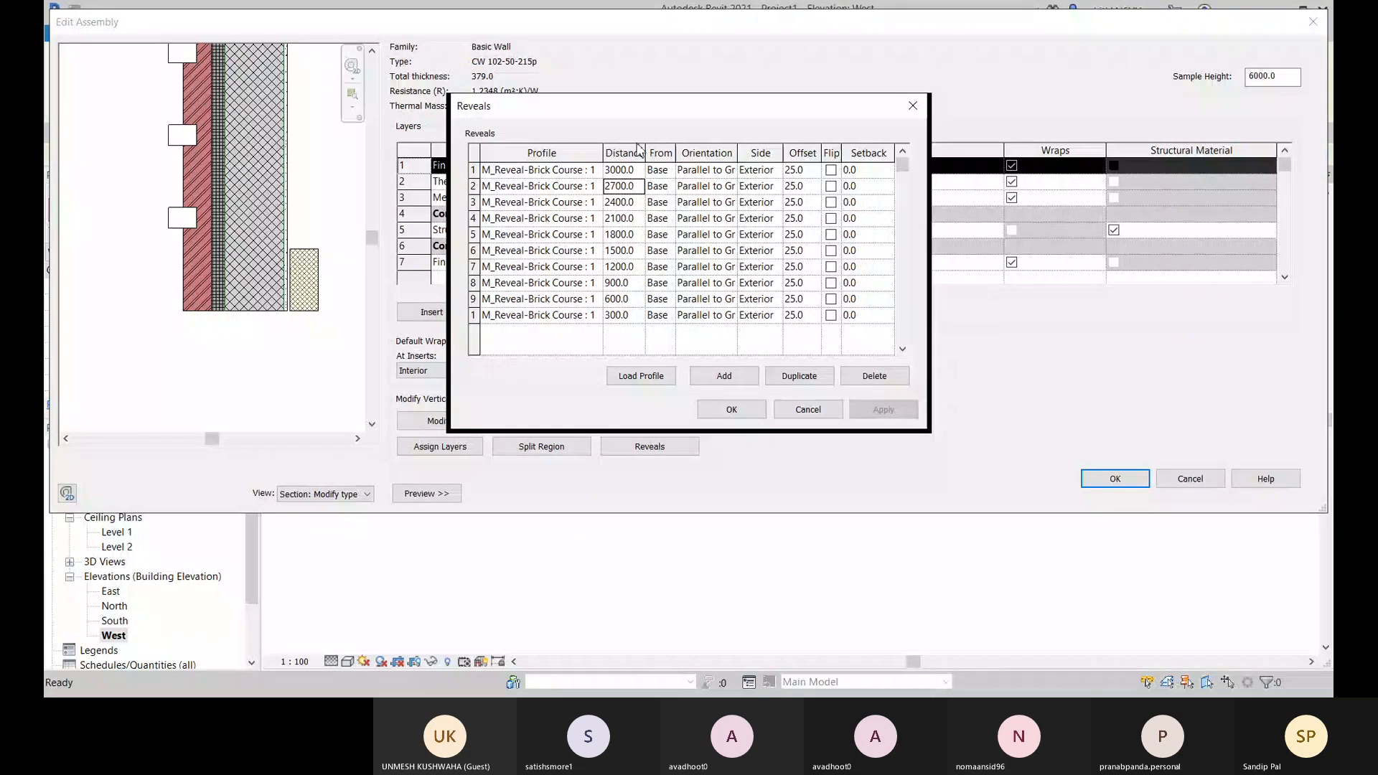
left_click(732, 409)
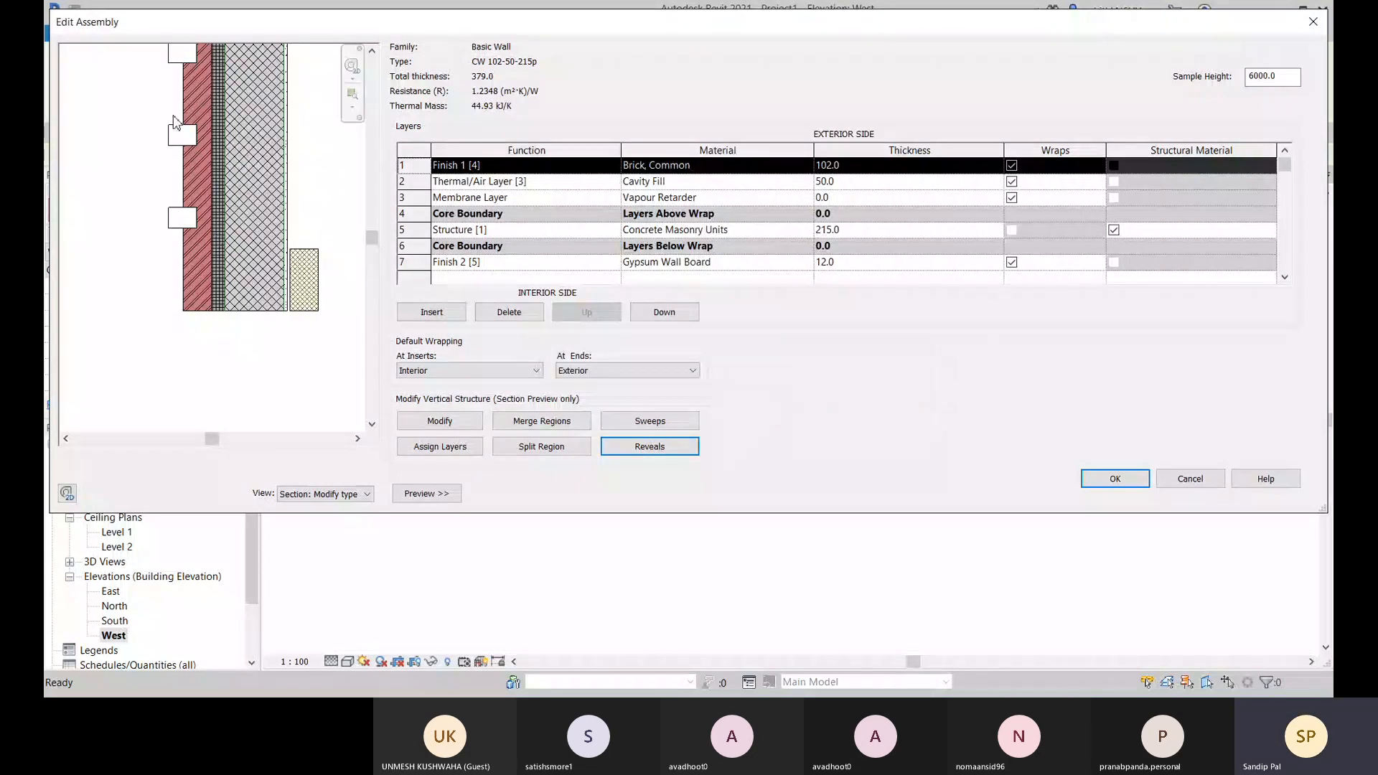
Accept the edited assembly and apply it to the wall type CW 102-50-215p, leaving nothing selected
scroll(196, 244, "down", 2)
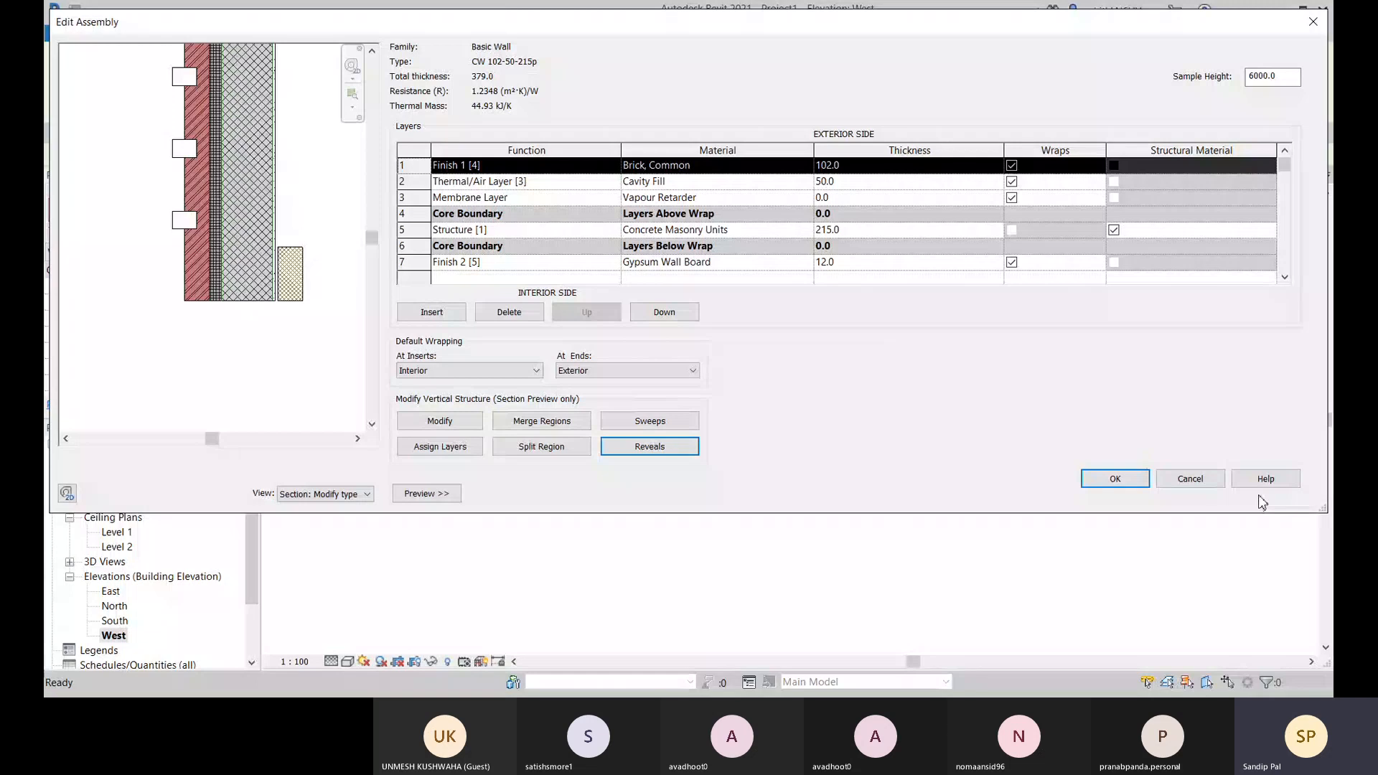
left_click(1114, 479)
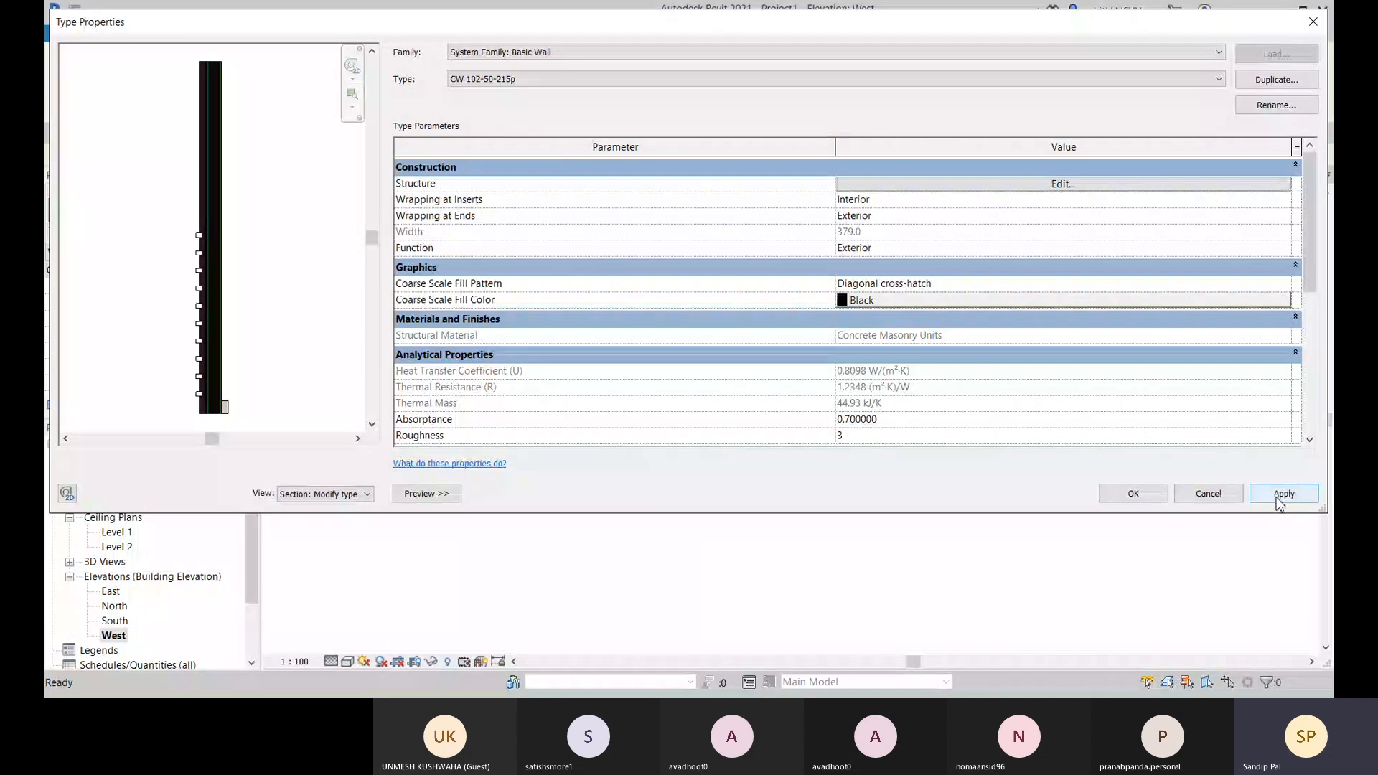
left_click(1282, 495)
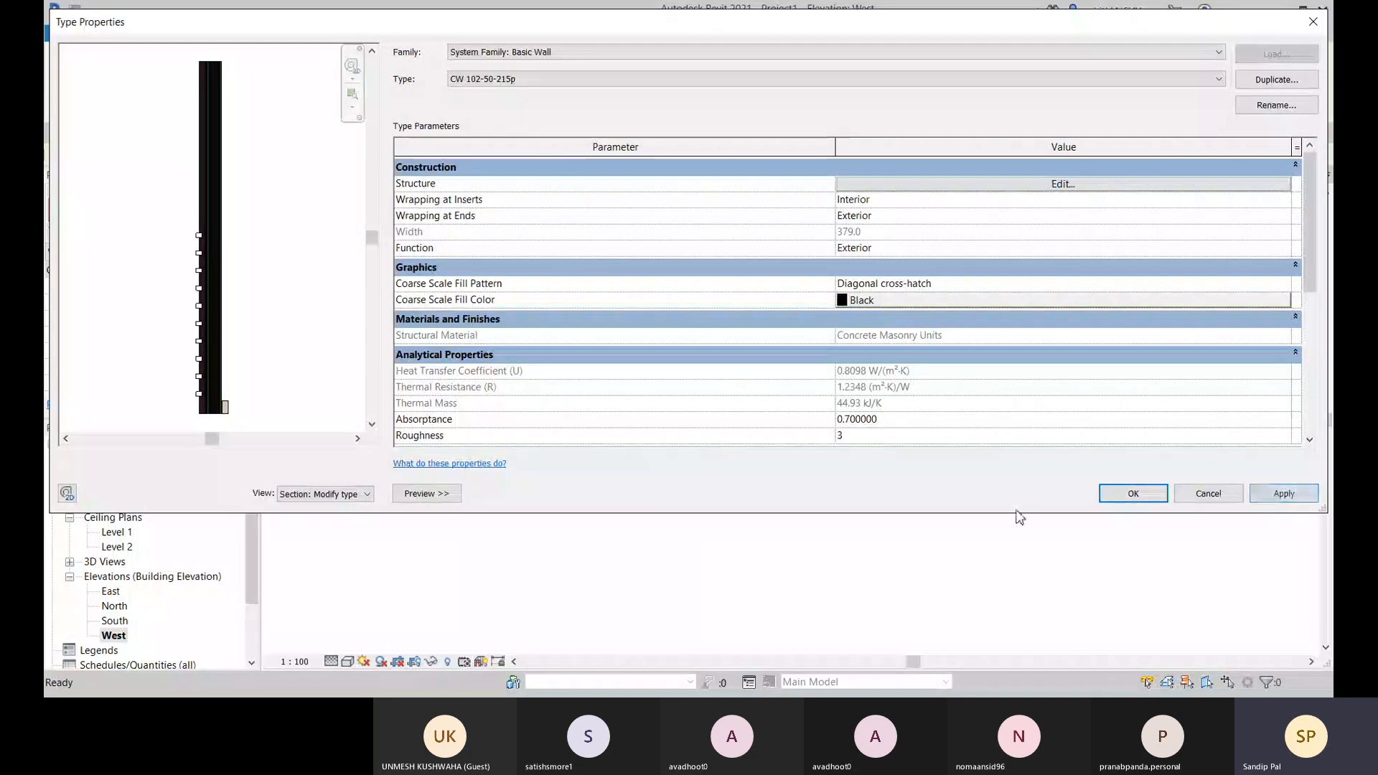
left_click(1133, 494)
left_click(495, 576)
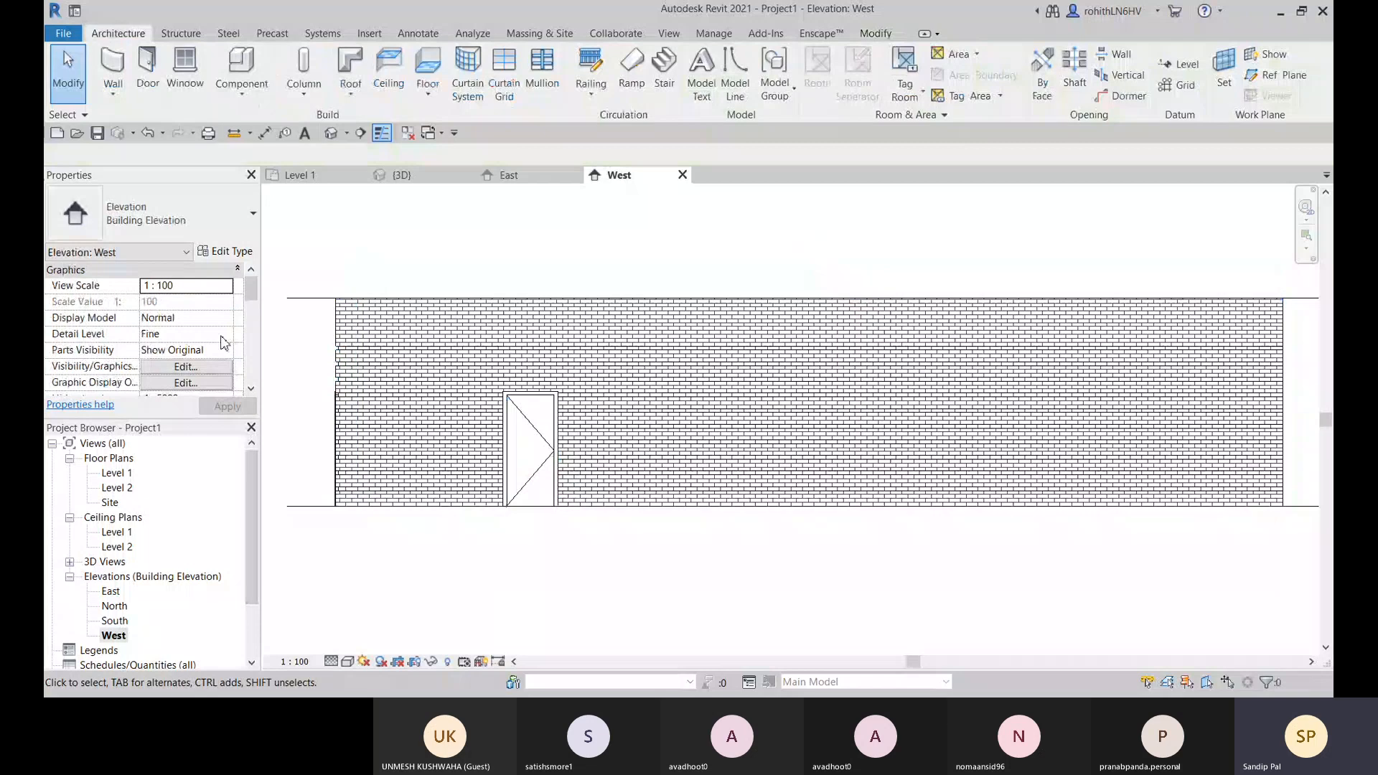
Examine the horizontal brick-course reveals on the exterior walls in the 3D view, including around the doors, windows and corners
left_click(404, 175)
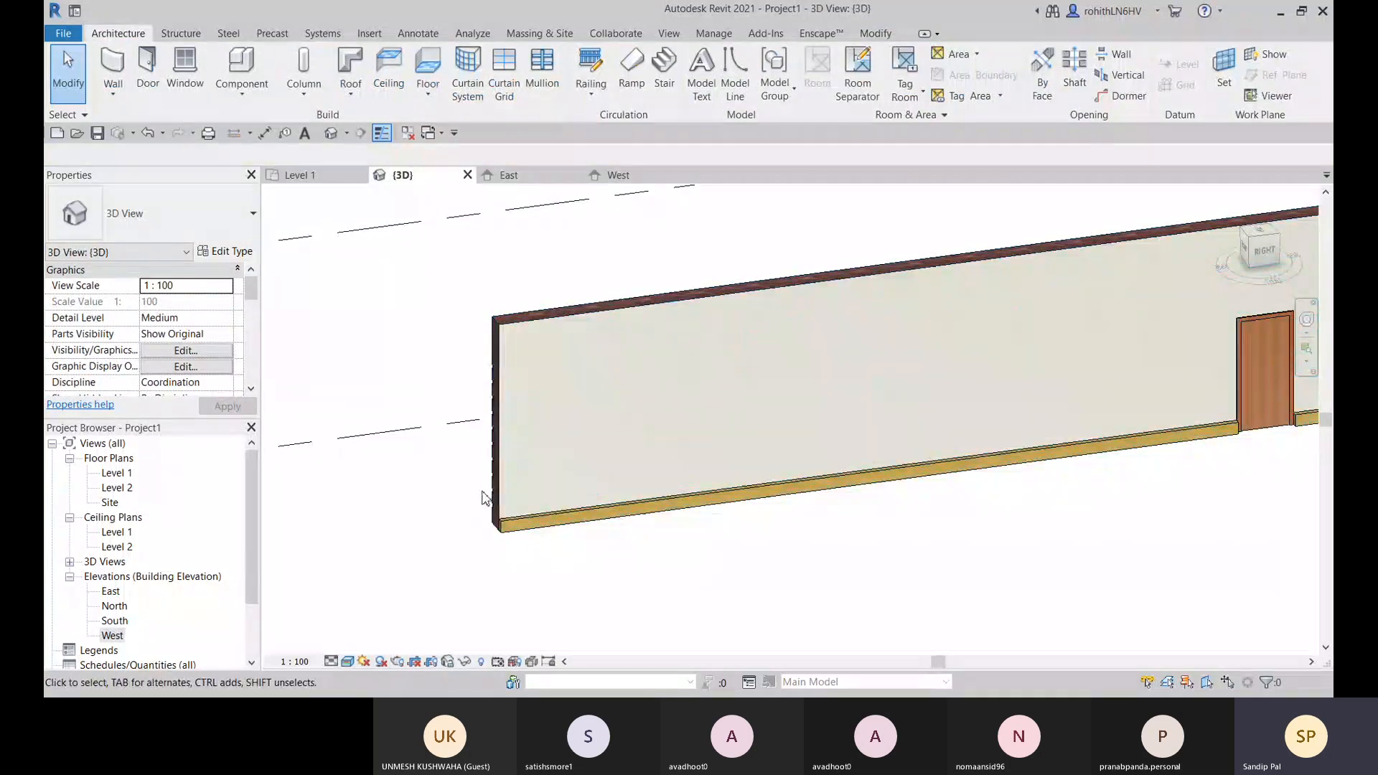
middle_click_drag(505, 495, 567, 325, "shift")
scroll(639, 342, "up", 3)
scroll(724, 267, "up", 2)
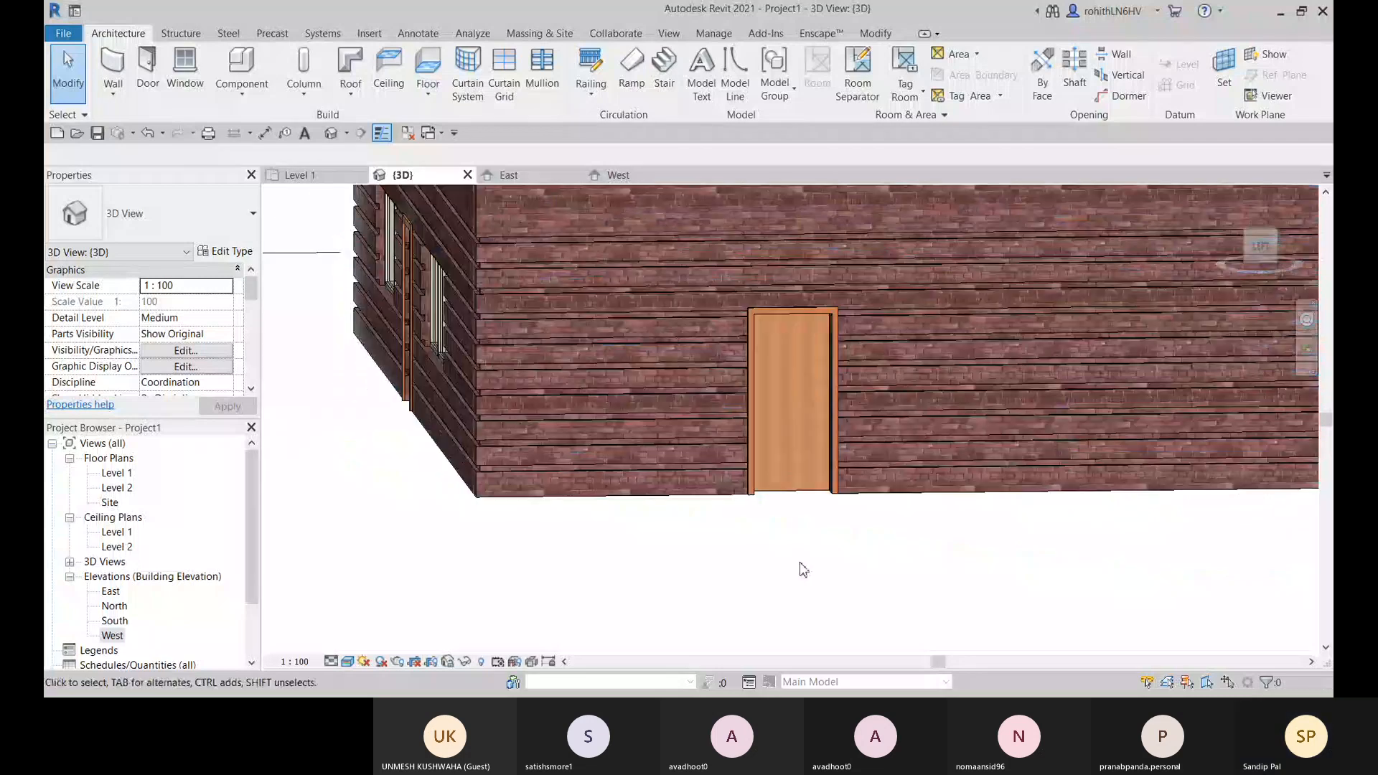
middle_click_drag(798, 573, 821, 586)
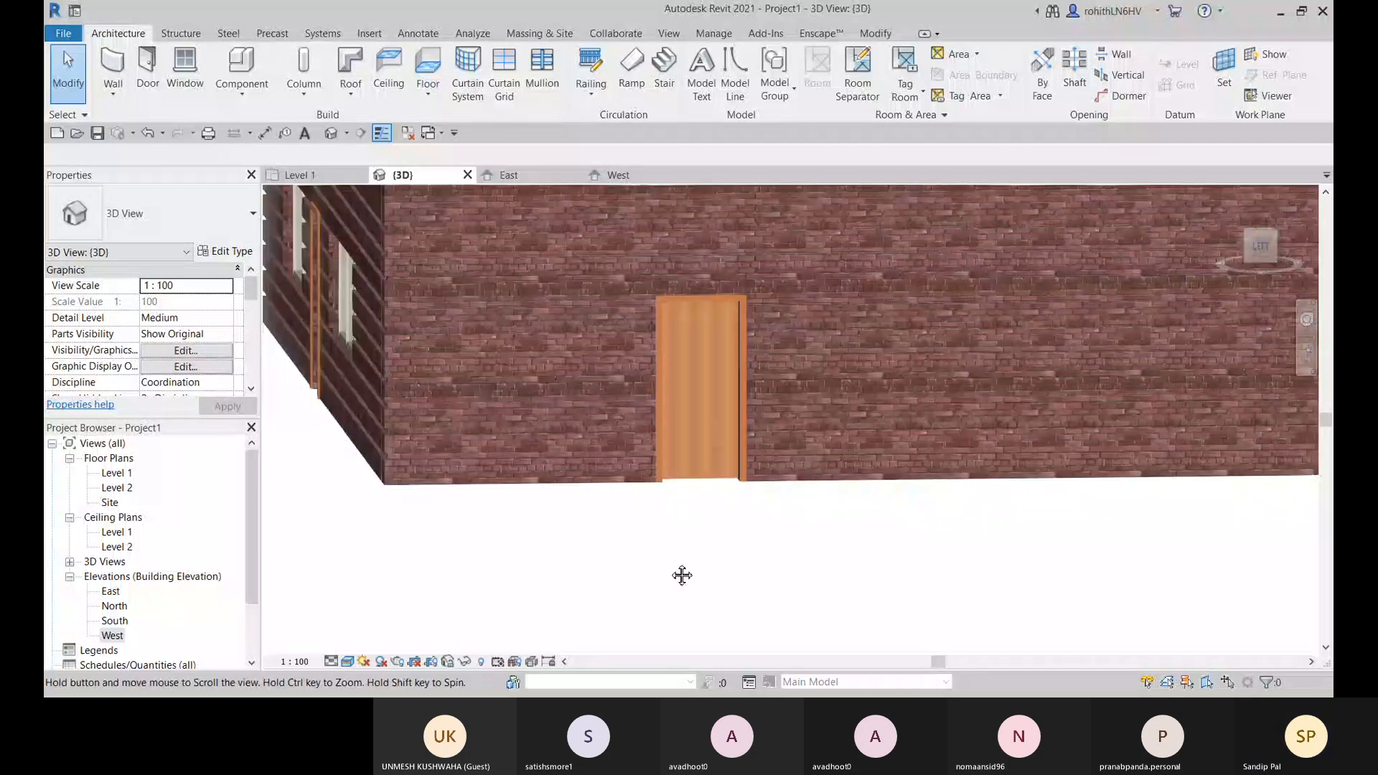
middle_click_drag(681, 575, 775, 603, "shift")
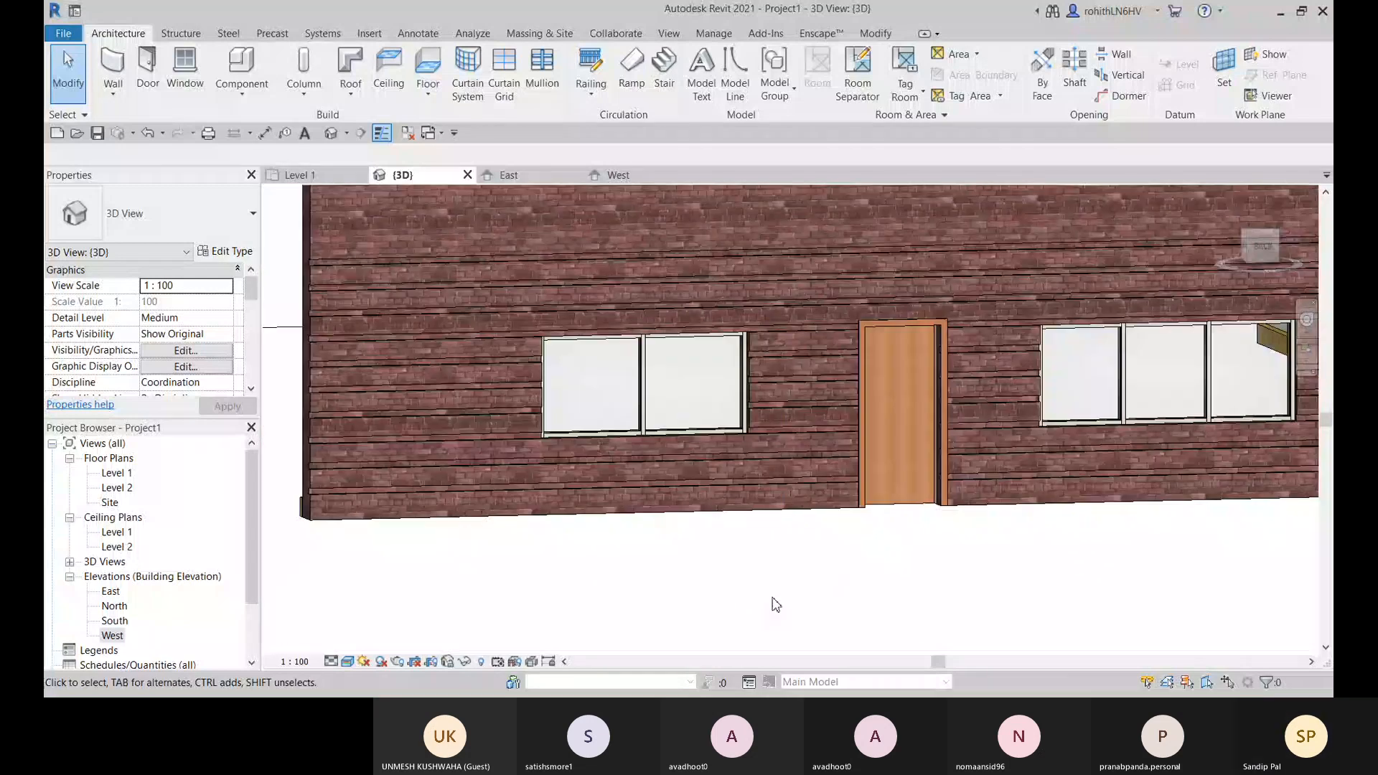
scroll(905, 552, "up", 3)
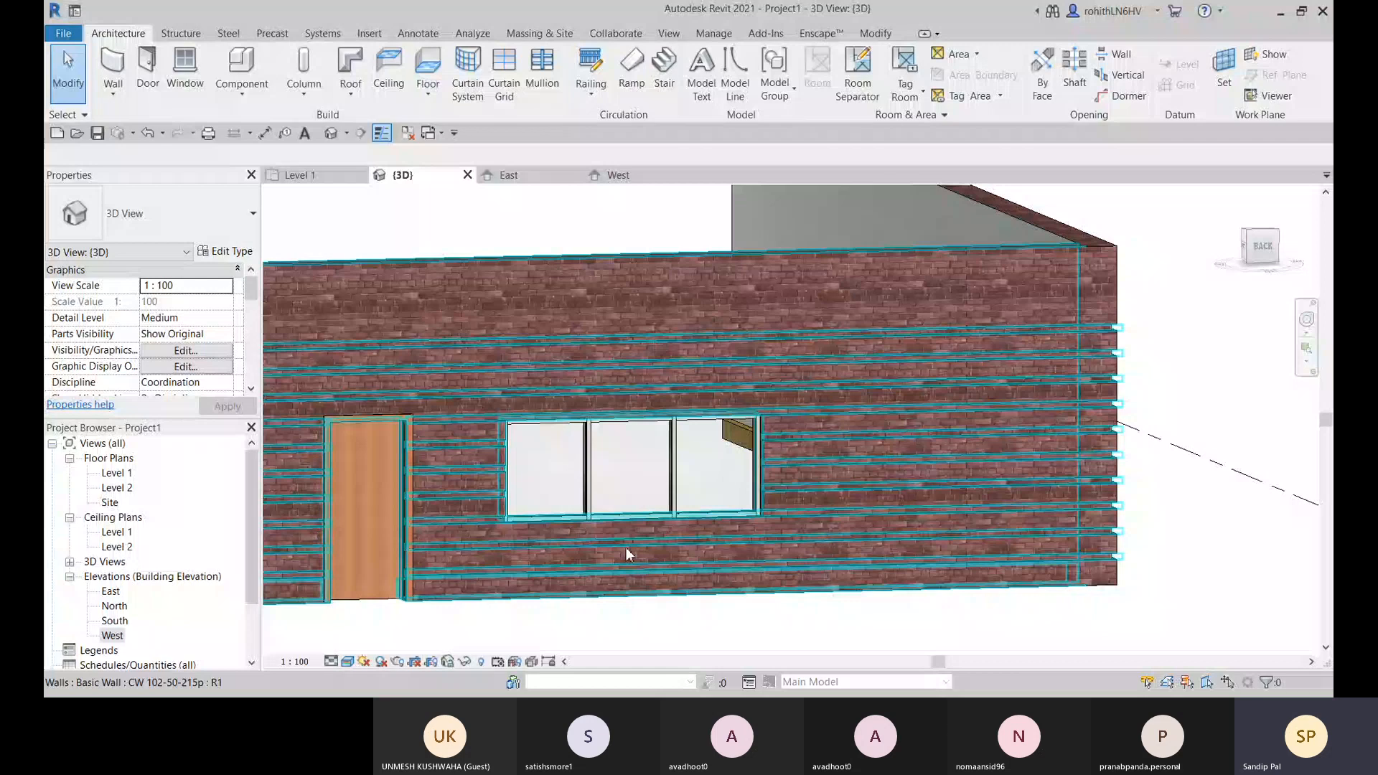
middle_click_drag(721, 311, 631, 406, "shift")
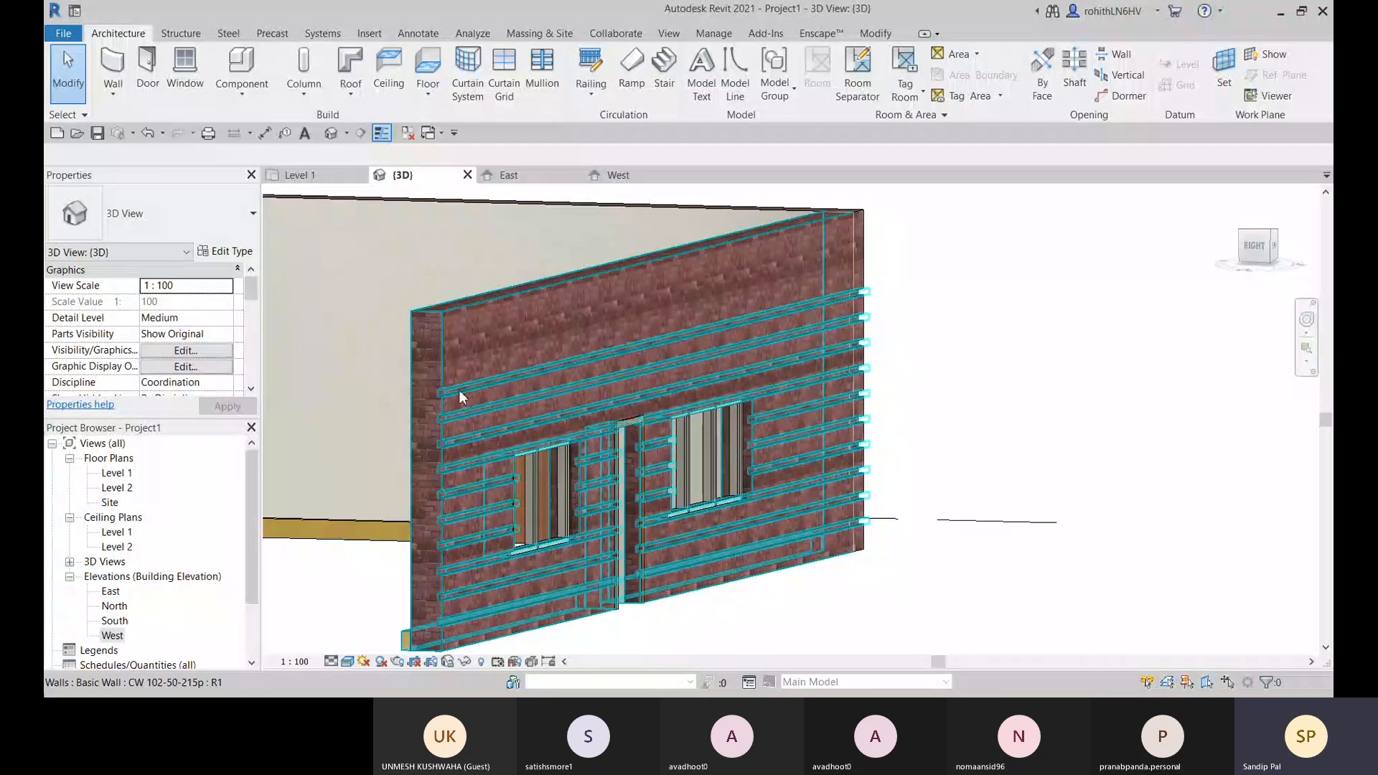
middle_click_drag(558, 375, 648, 321)
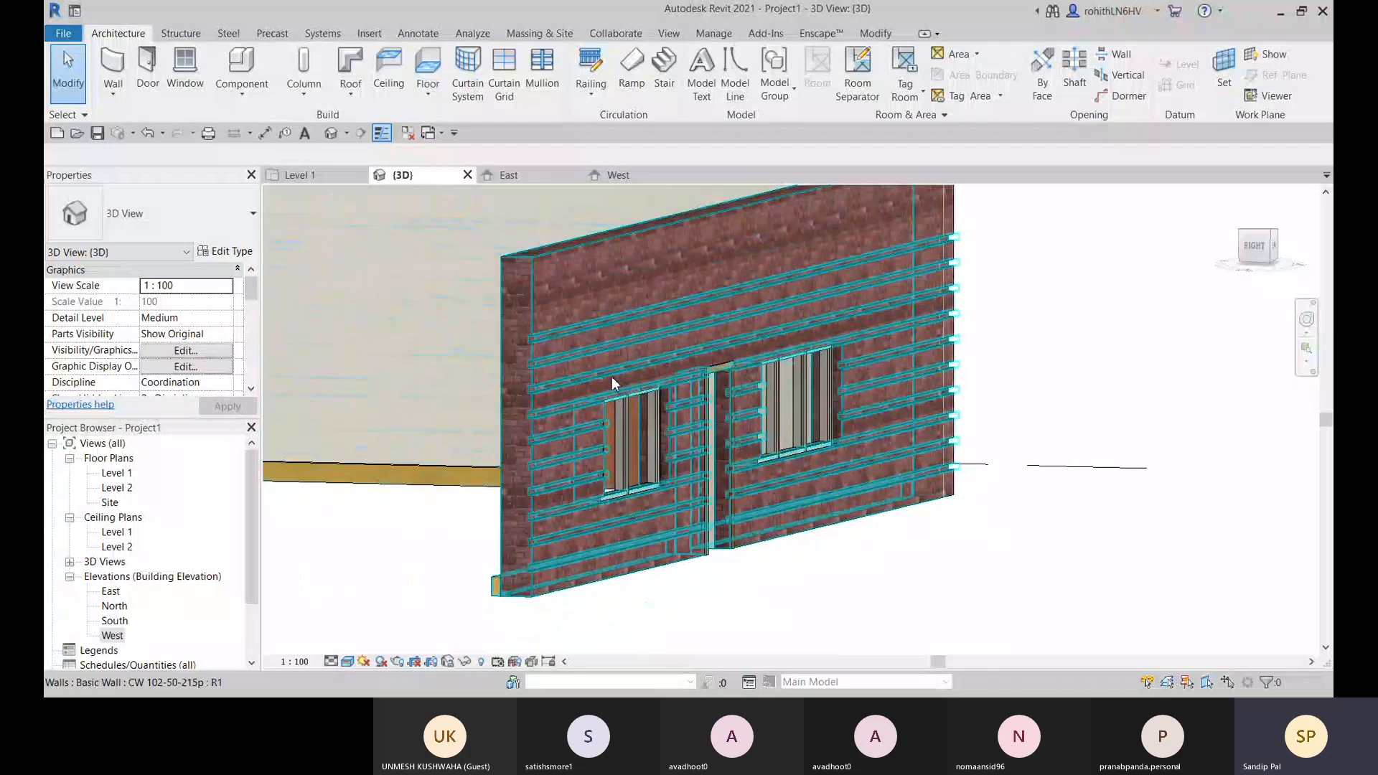
scroll(606, 550, "up", 5)
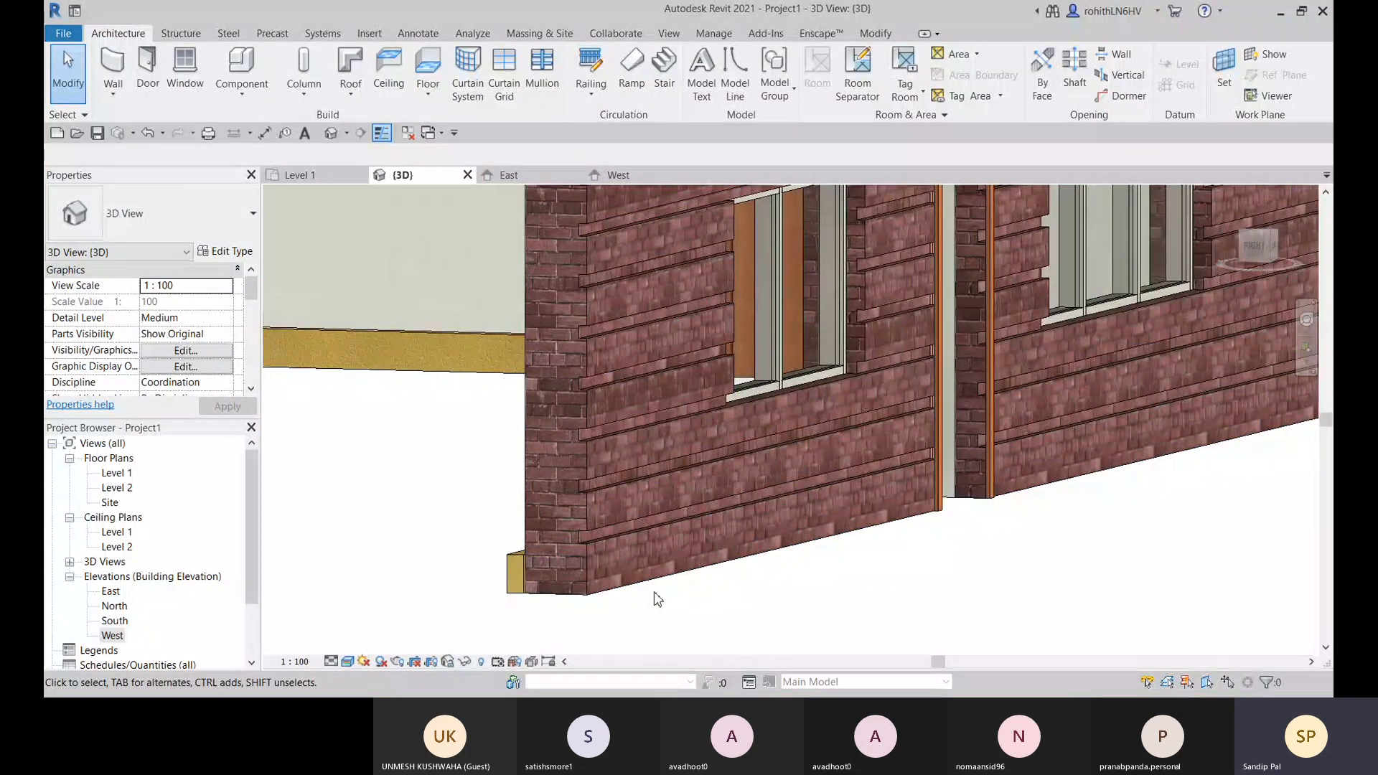
scroll(689, 578, "up", 3)
scroll(760, 573, "down", 5)
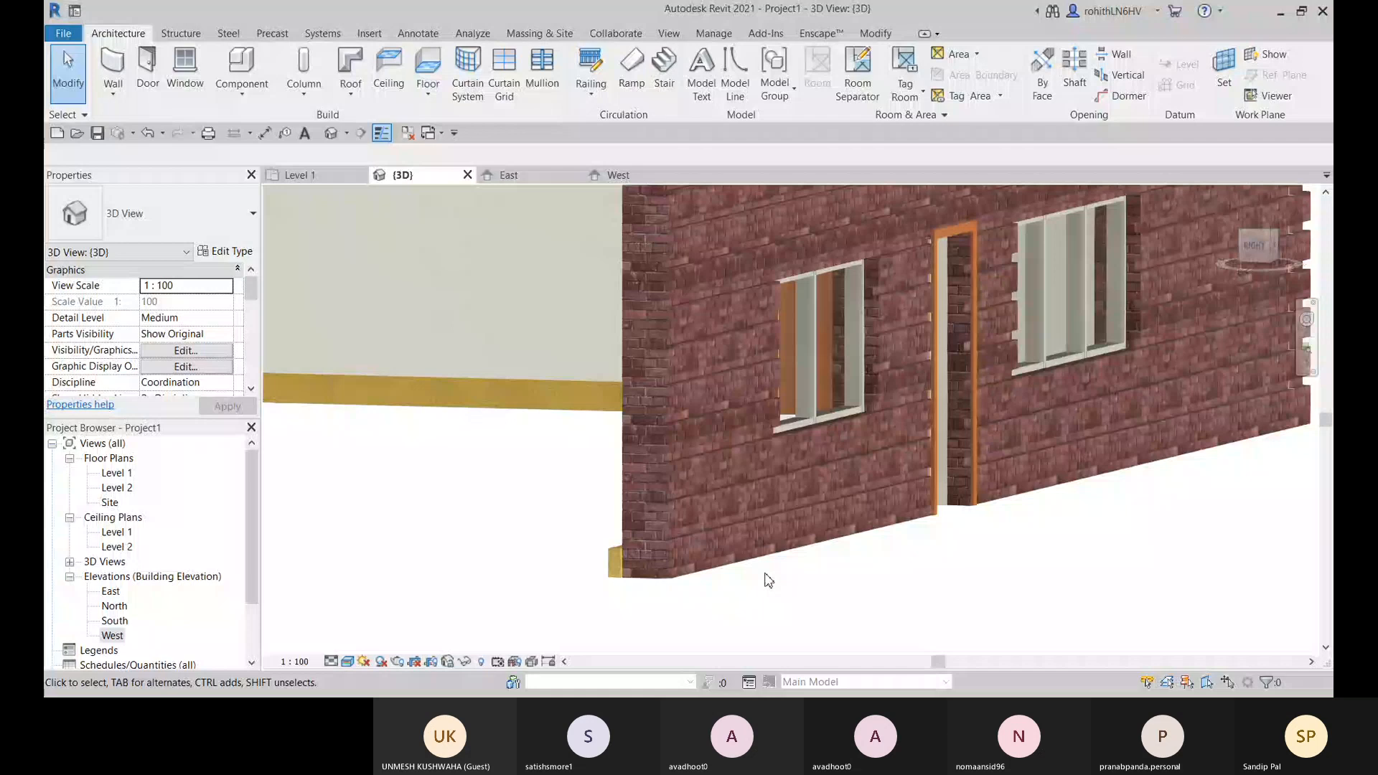
scroll(720, 581, "down", 3)
mouse_move(766, 578)
middle_mouse_down("shift")
mouse_move(720, 581)
mouse_move(763, 572)
middle_mouse_up("shift")
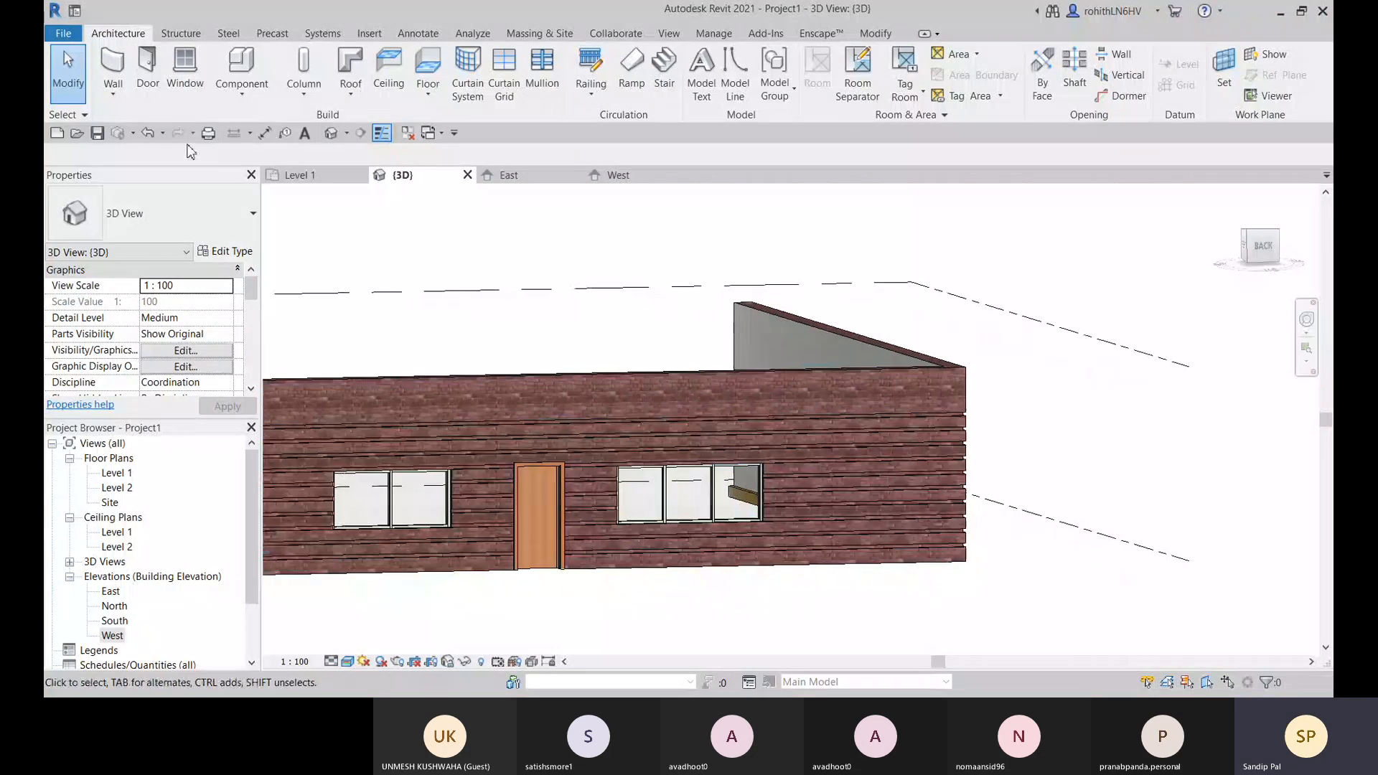
Place a vertical wall reveal on the window wall near the building corner, skipping the save reminder
left_click(119, 101)
left_click(138, 261)
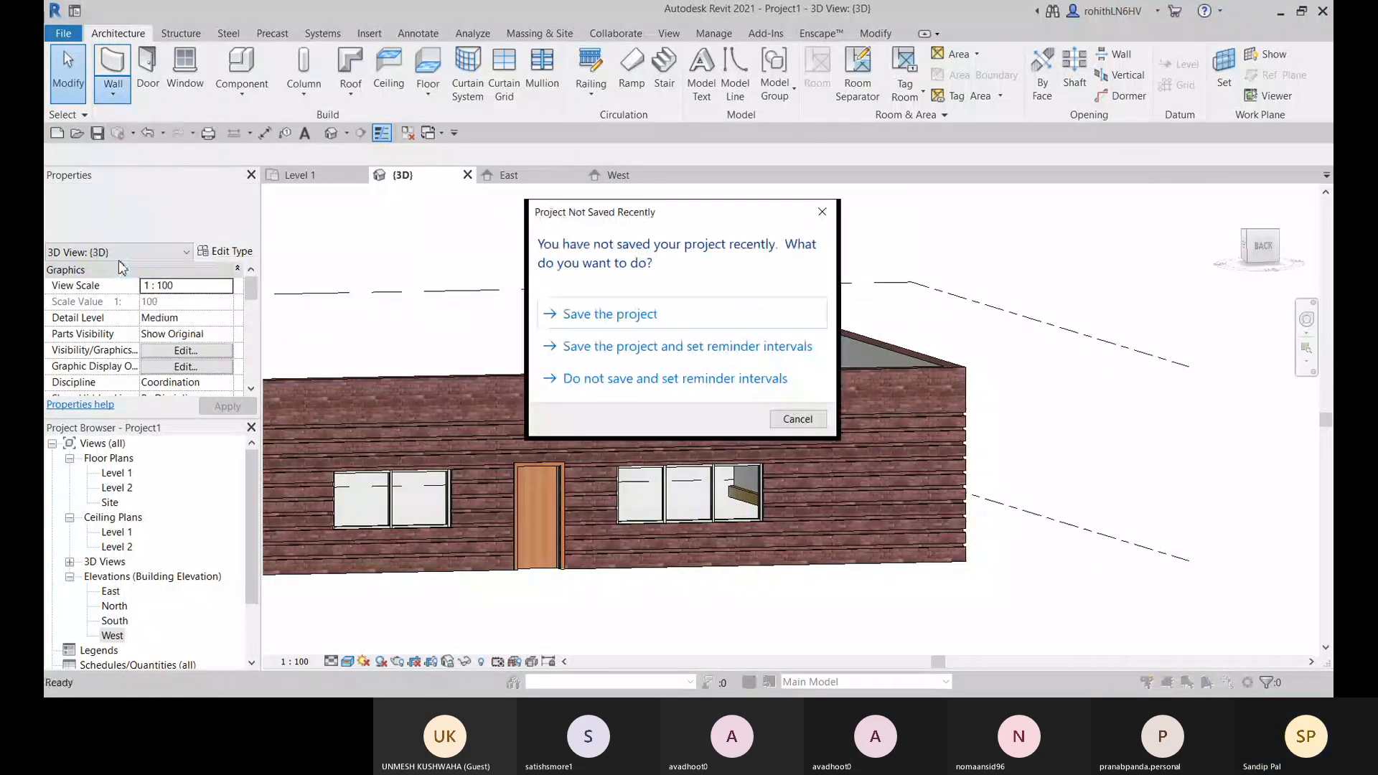
left_click(797, 419)
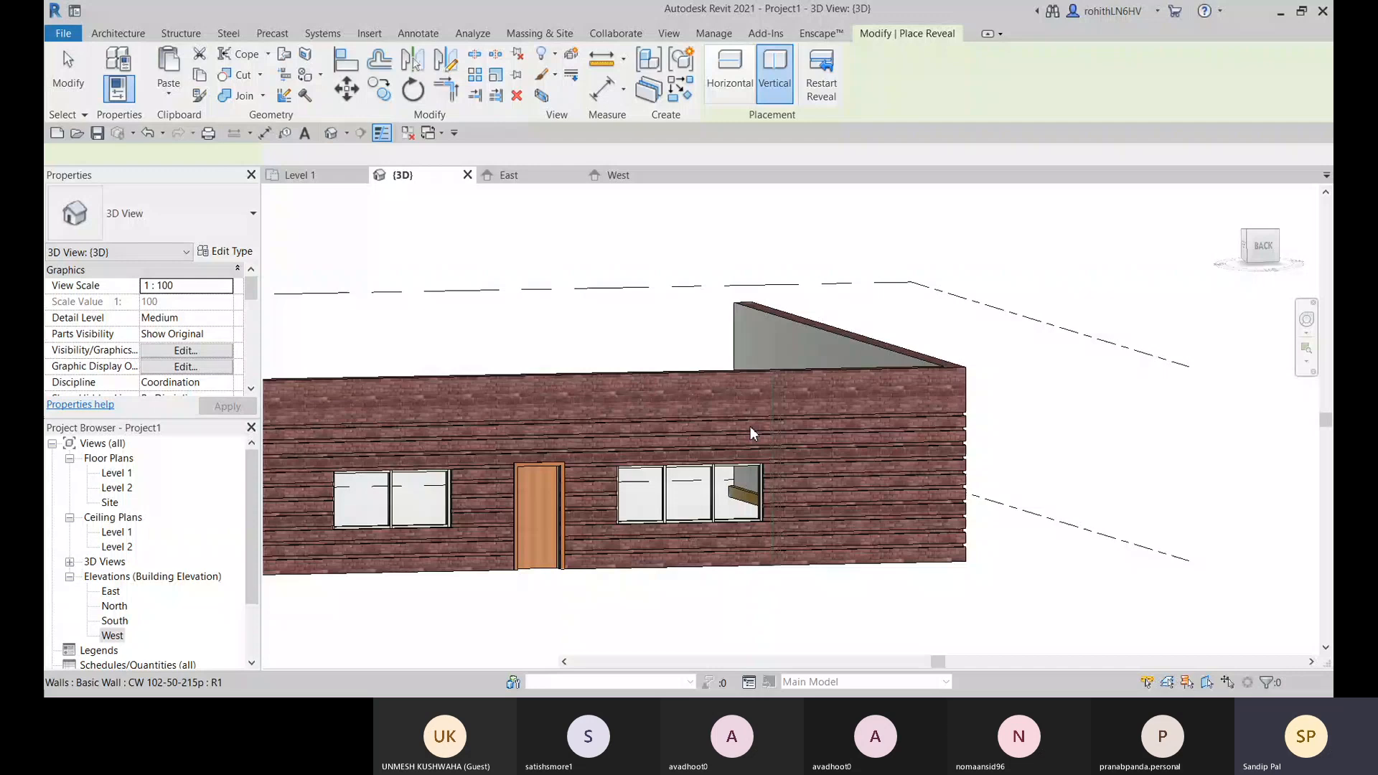
middle_click_drag(844, 464, 803, 464, "shift")
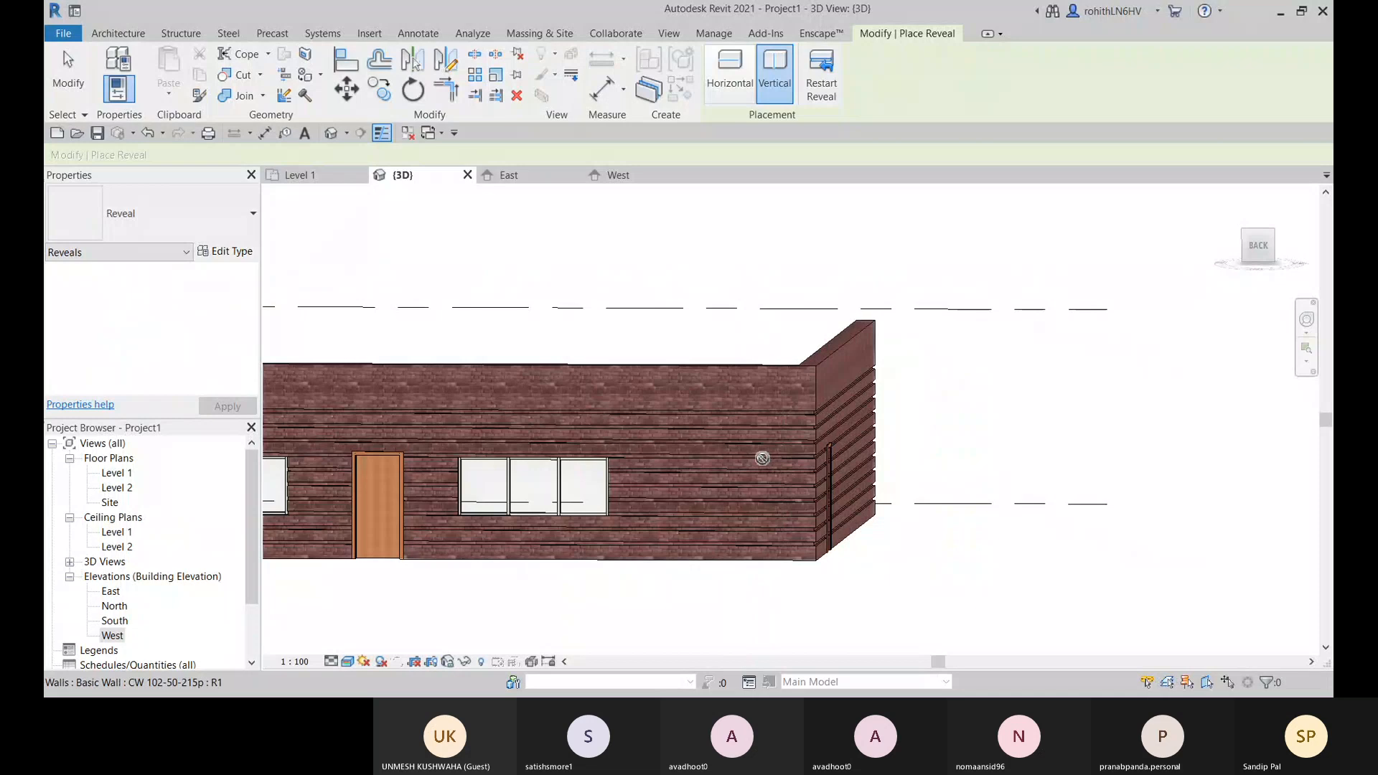
left_click(770, 446)
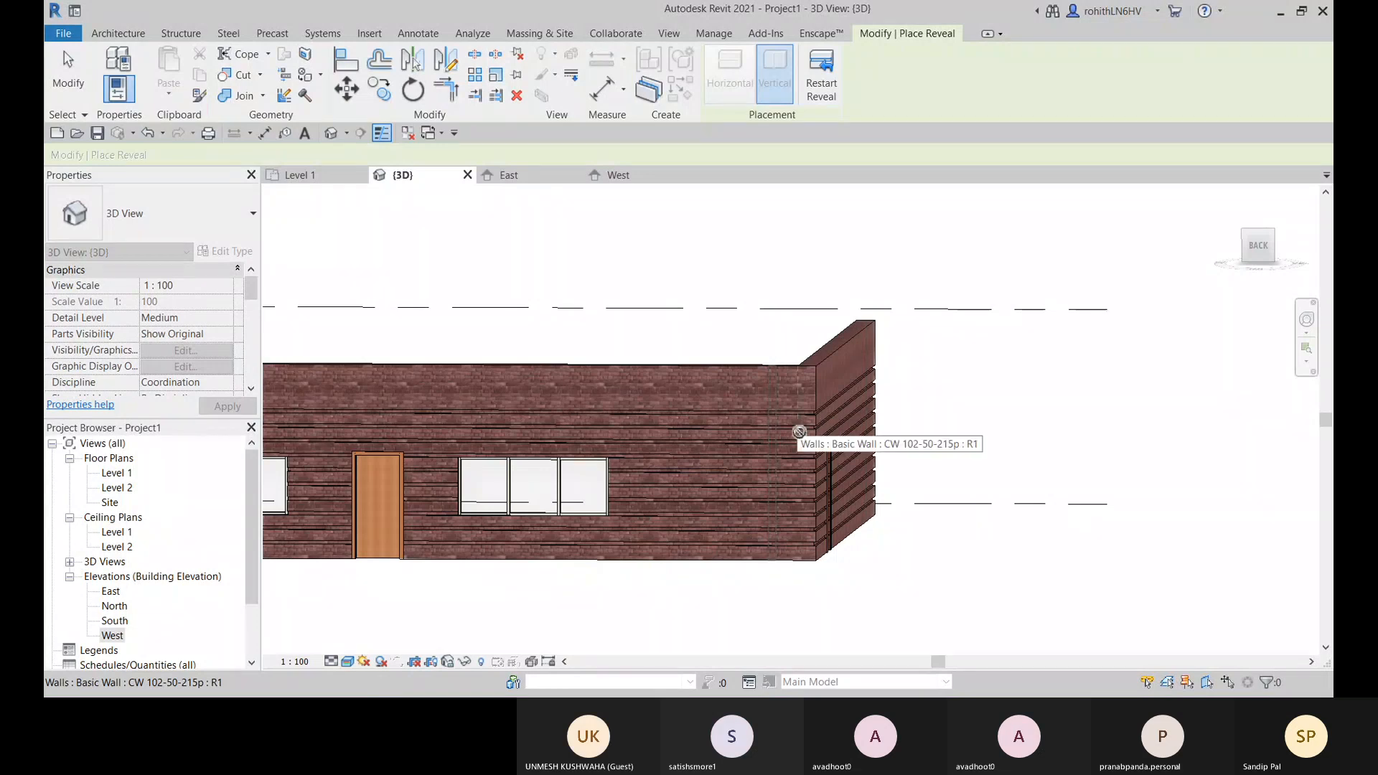
key("a")
key("r")
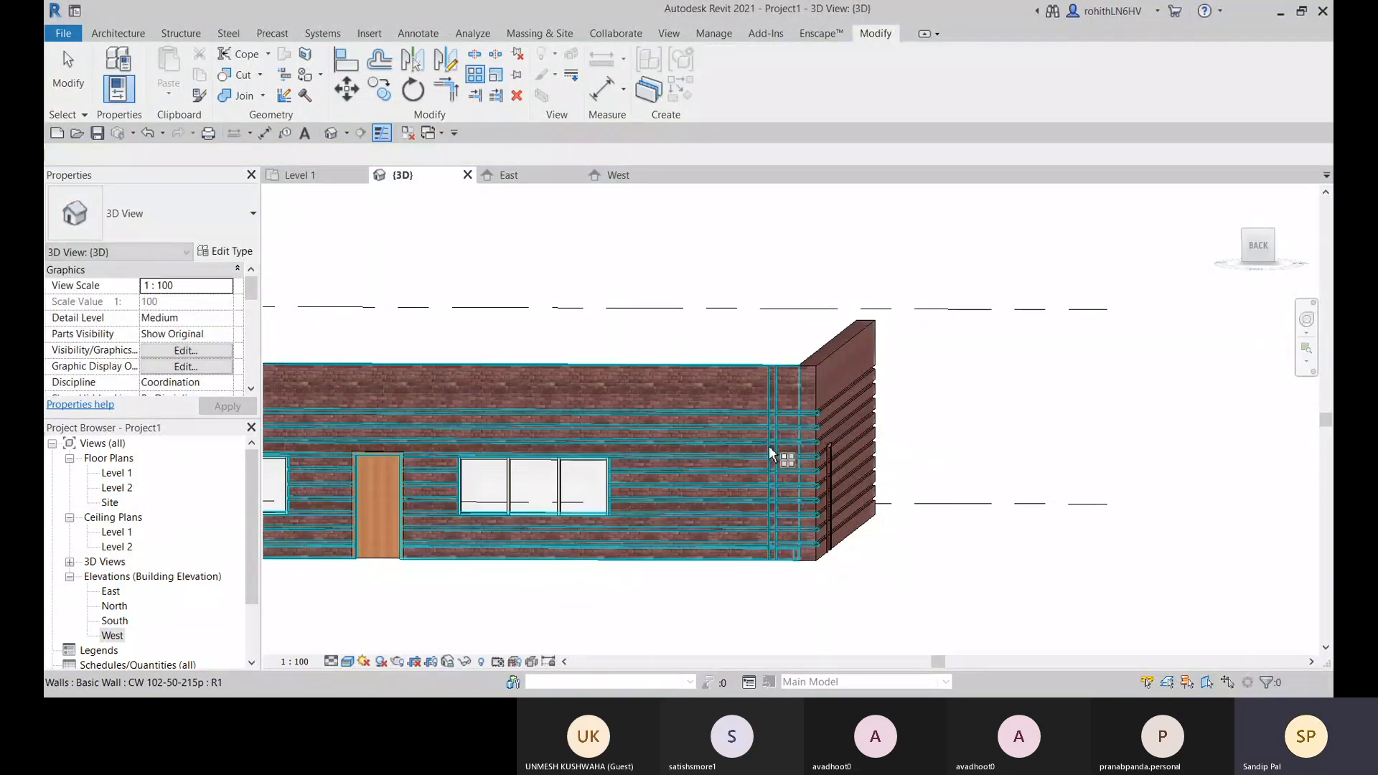
middle_click_drag(768, 446, 804, 392)
scroll(805, 374, "up", 3)
key("Escape")
Examine the vertical reveal near the corner from its base to its upper end, where it crosses the horizontal reveals
scroll(851, 373, "up", 4)
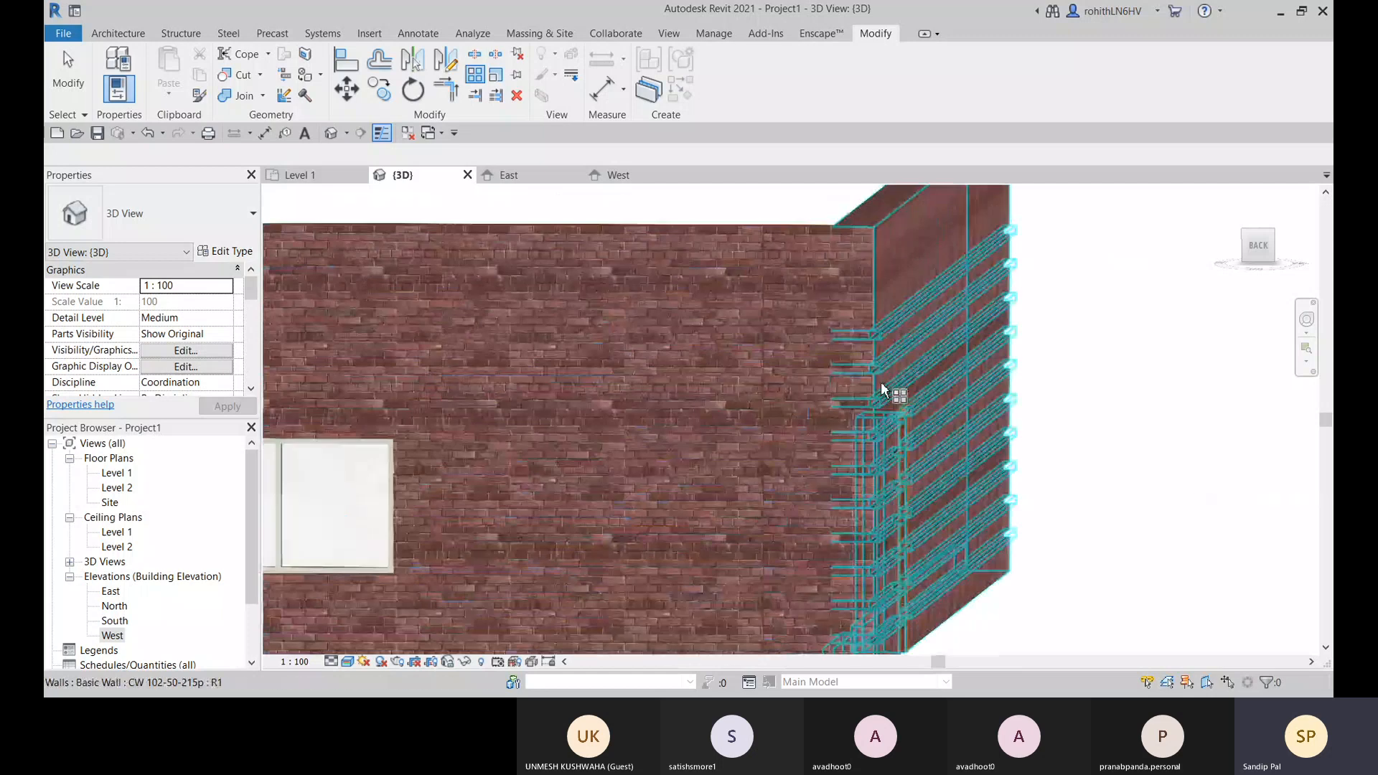
scroll(925, 395, "down", 3)
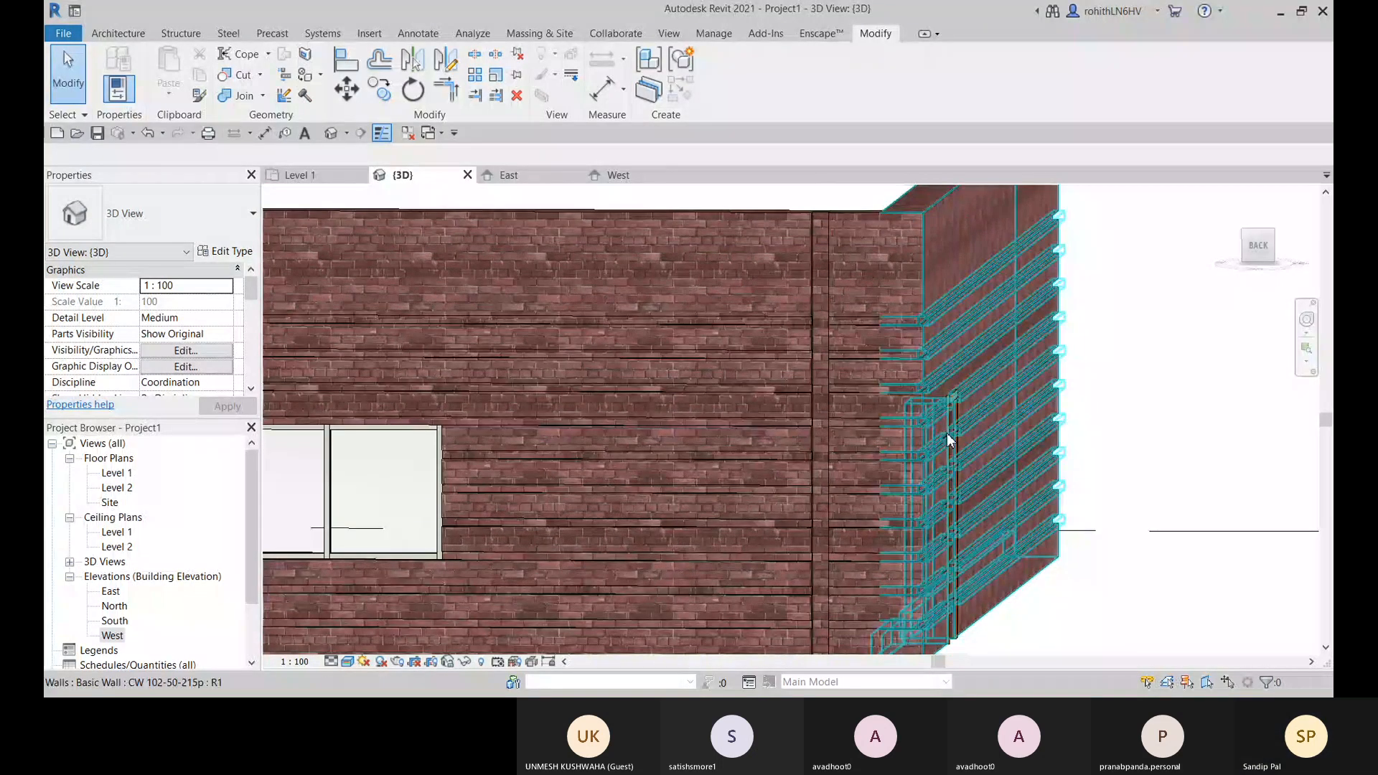
middle_click_drag(946, 434, 870, 373, "shift")
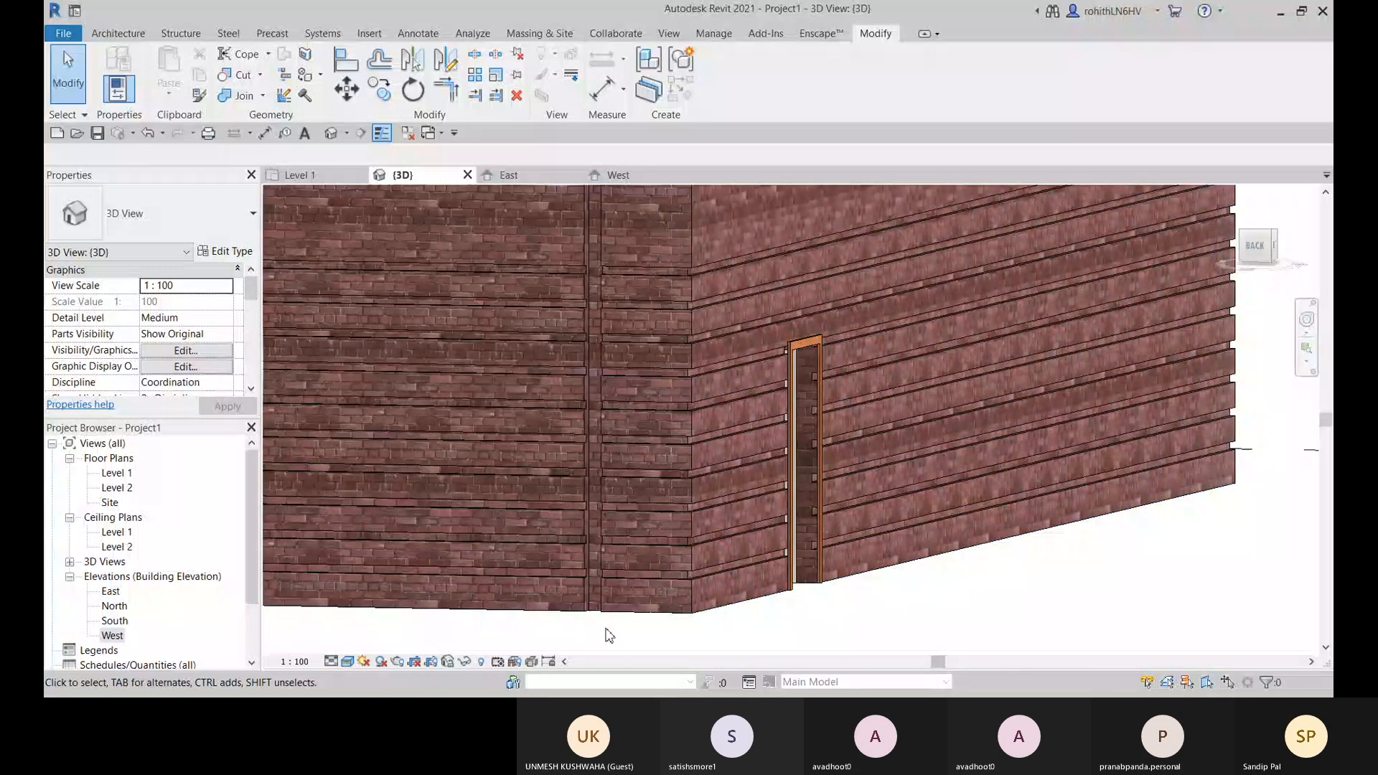
scroll(603, 610, "up", 4)
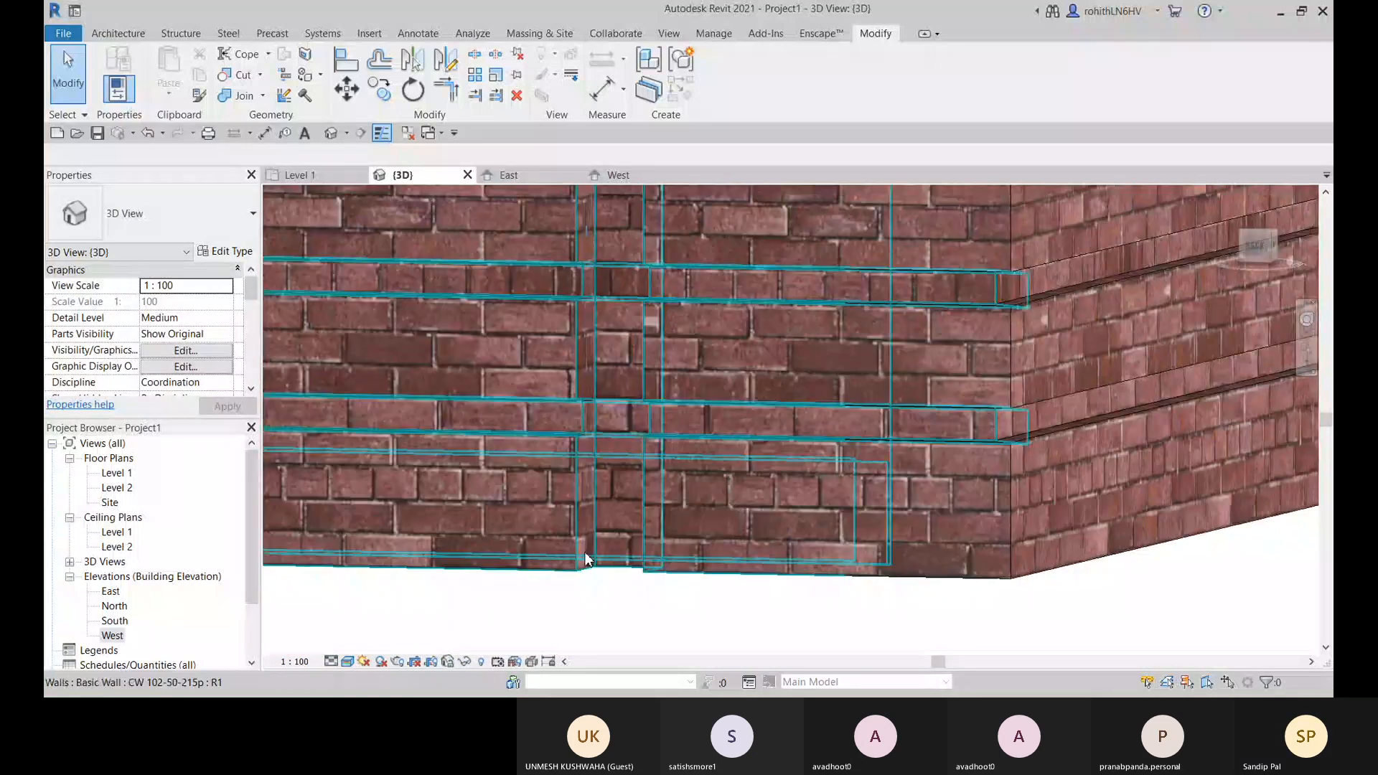
middle_click_drag(616, 564, 940, 517, "shift")
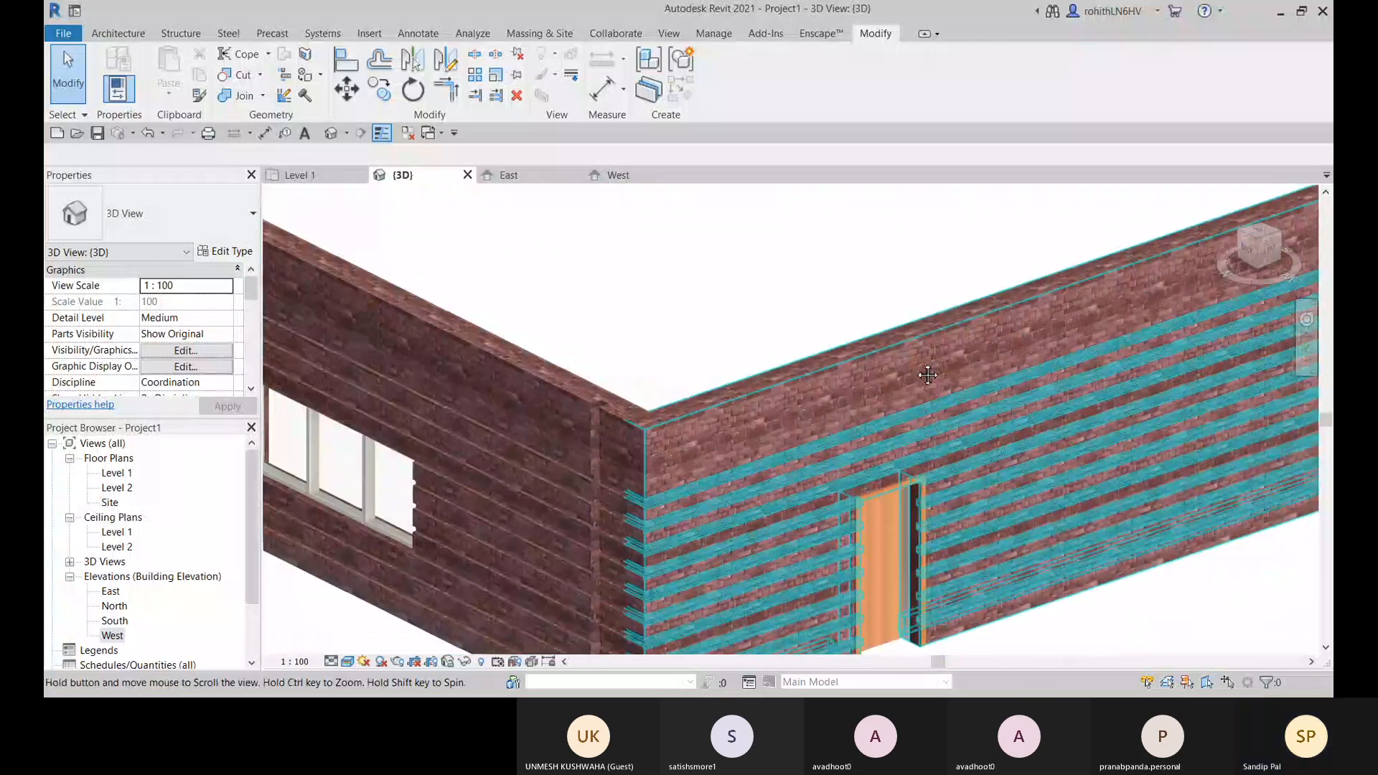
middle_click_drag(928, 373, 1135, 252)
scroll(809, 287, "up", 4)
Remove the vertical reveal near the building corner from the window wall with Add/Remove Walls, leaving nothing selected
left_click(799, 291)
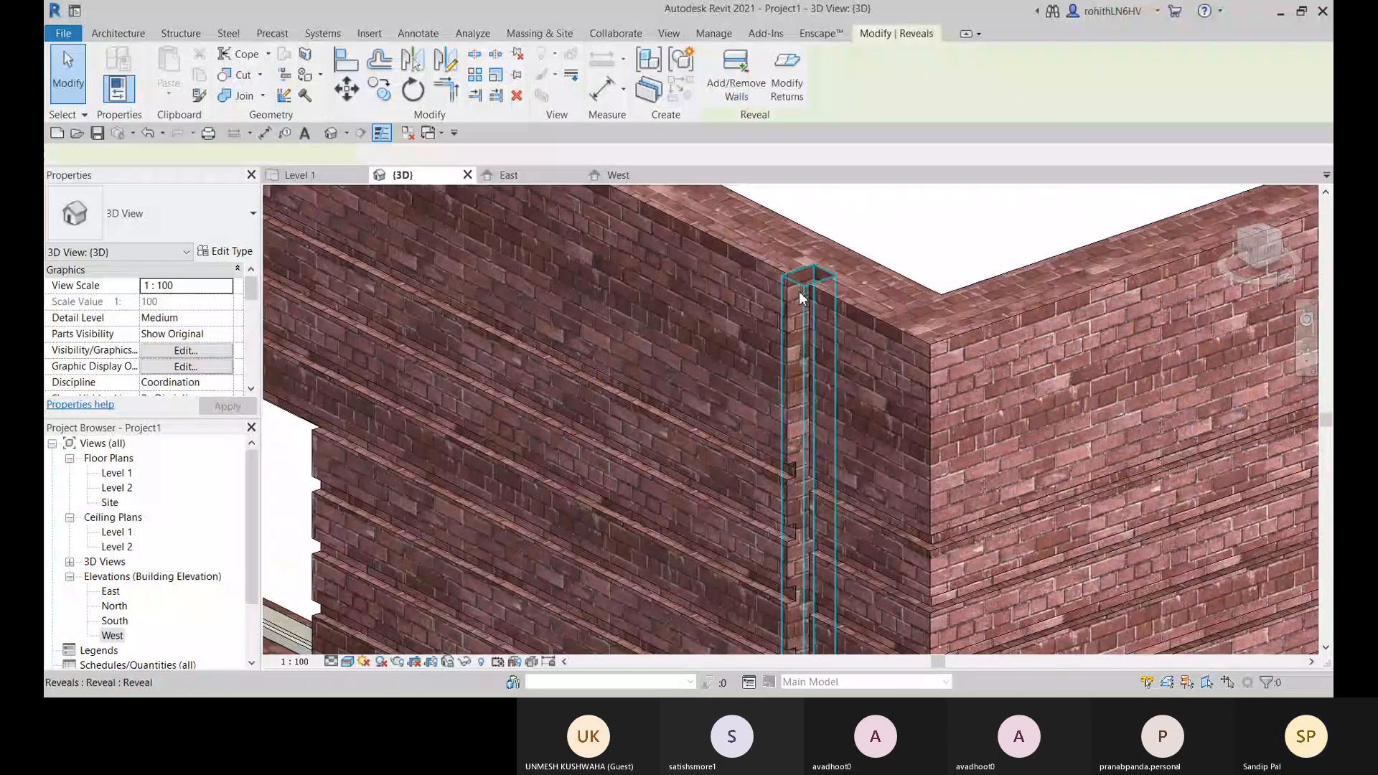
left_click(736, 72)
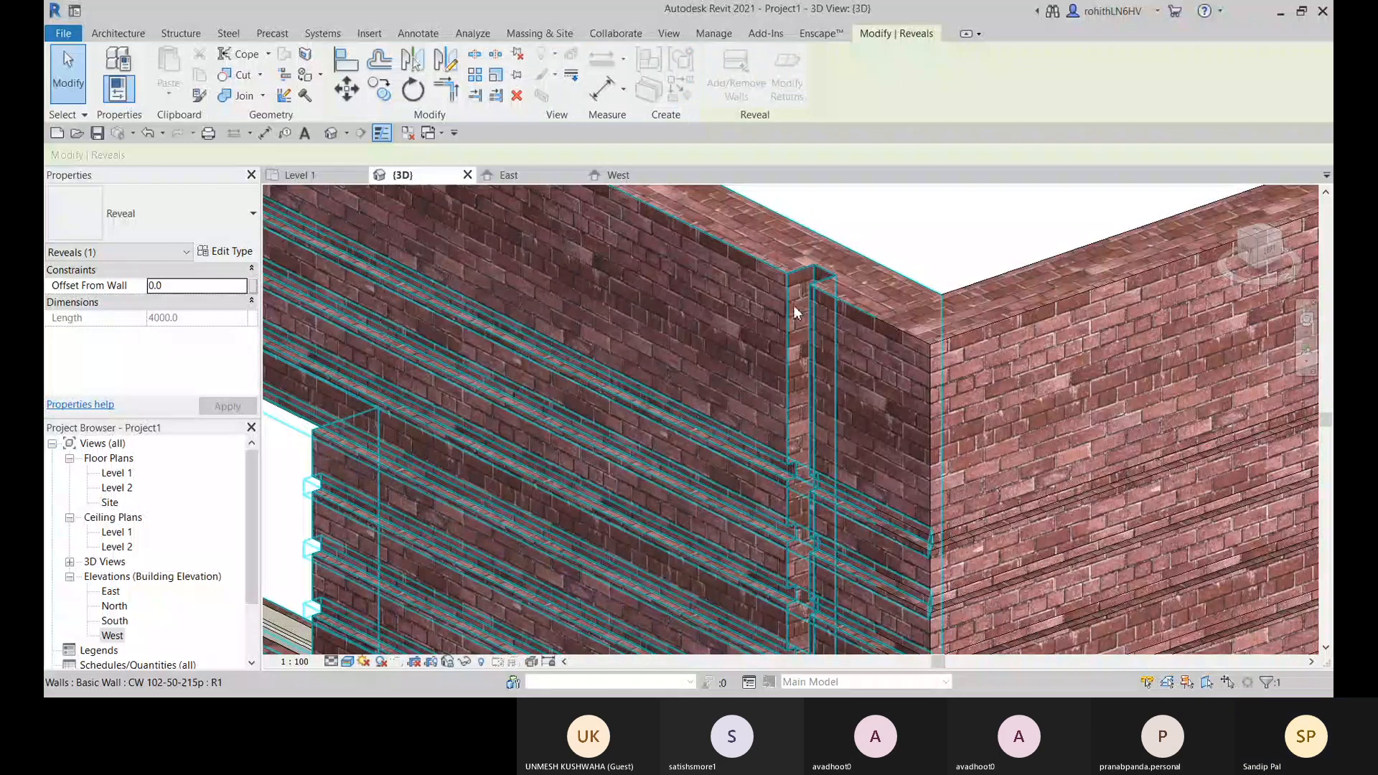
left_click(584, 372)
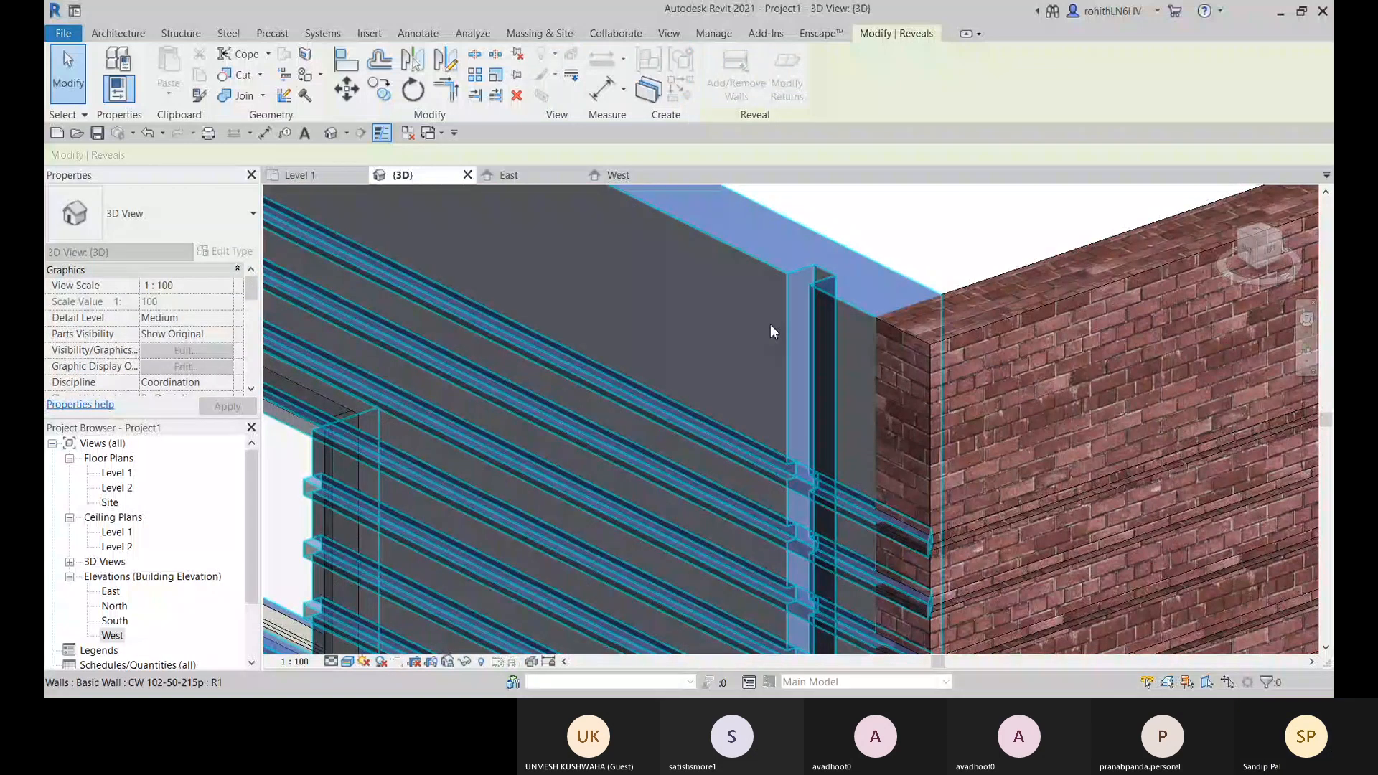
scroll(769, 324, "down", 3)
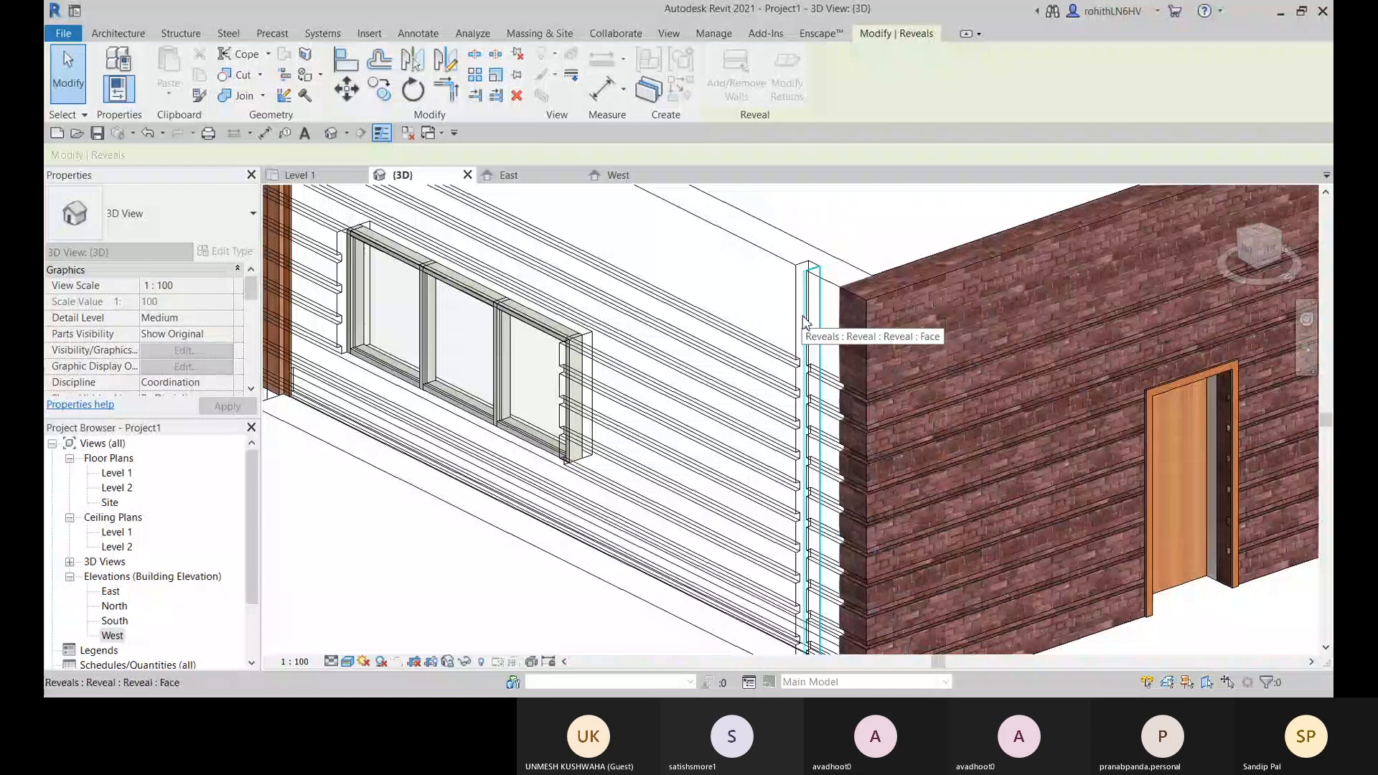
scroll(733, 308, "up", 3)
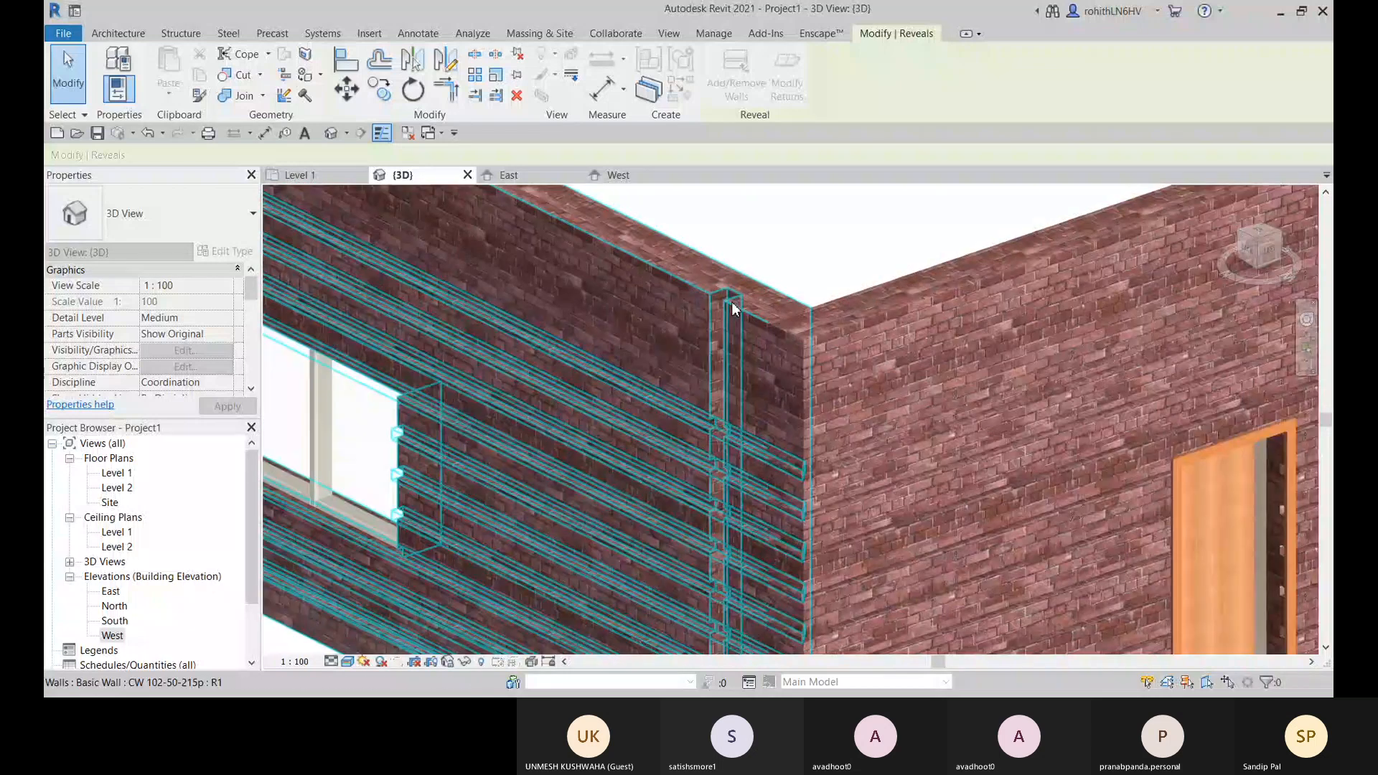
scroll(733, 309, "up", 1)
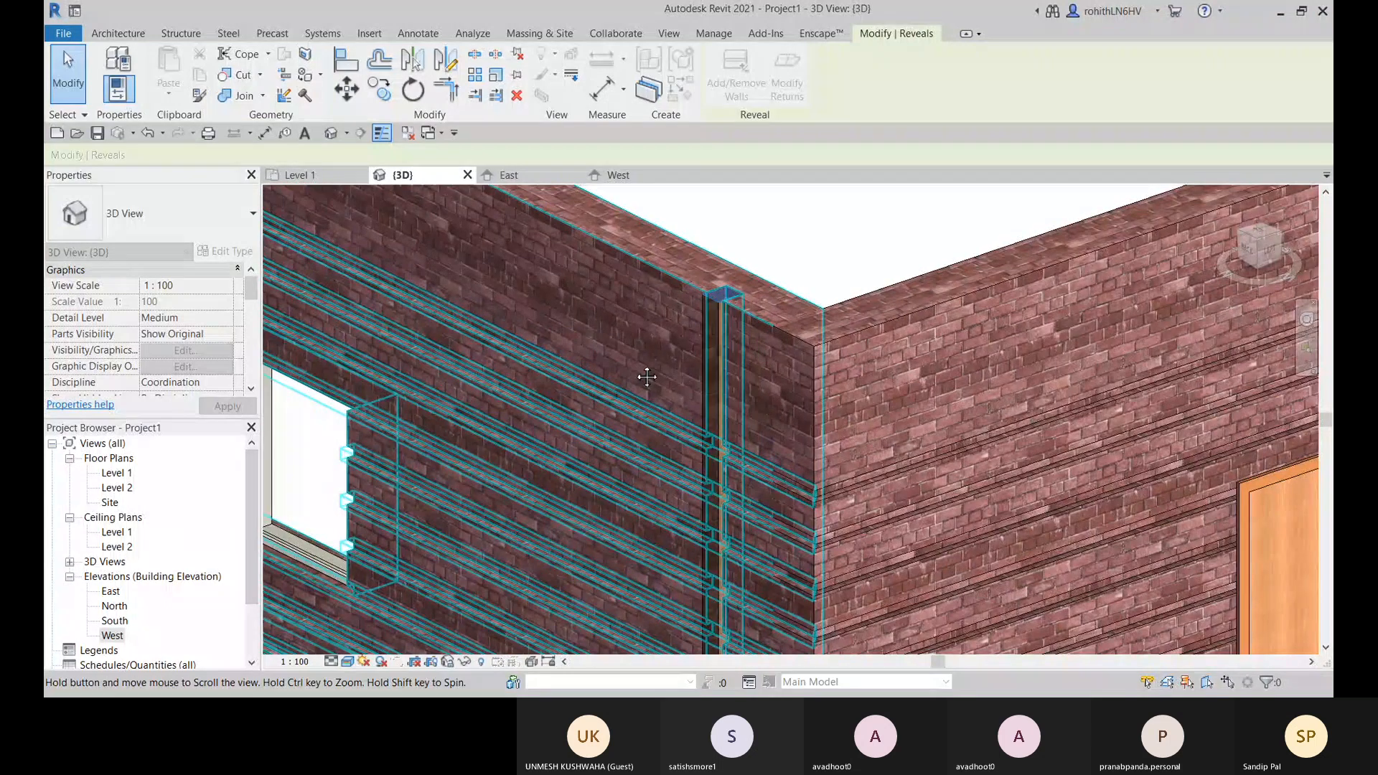
middle_click_drag(647, 377, 660, 353)
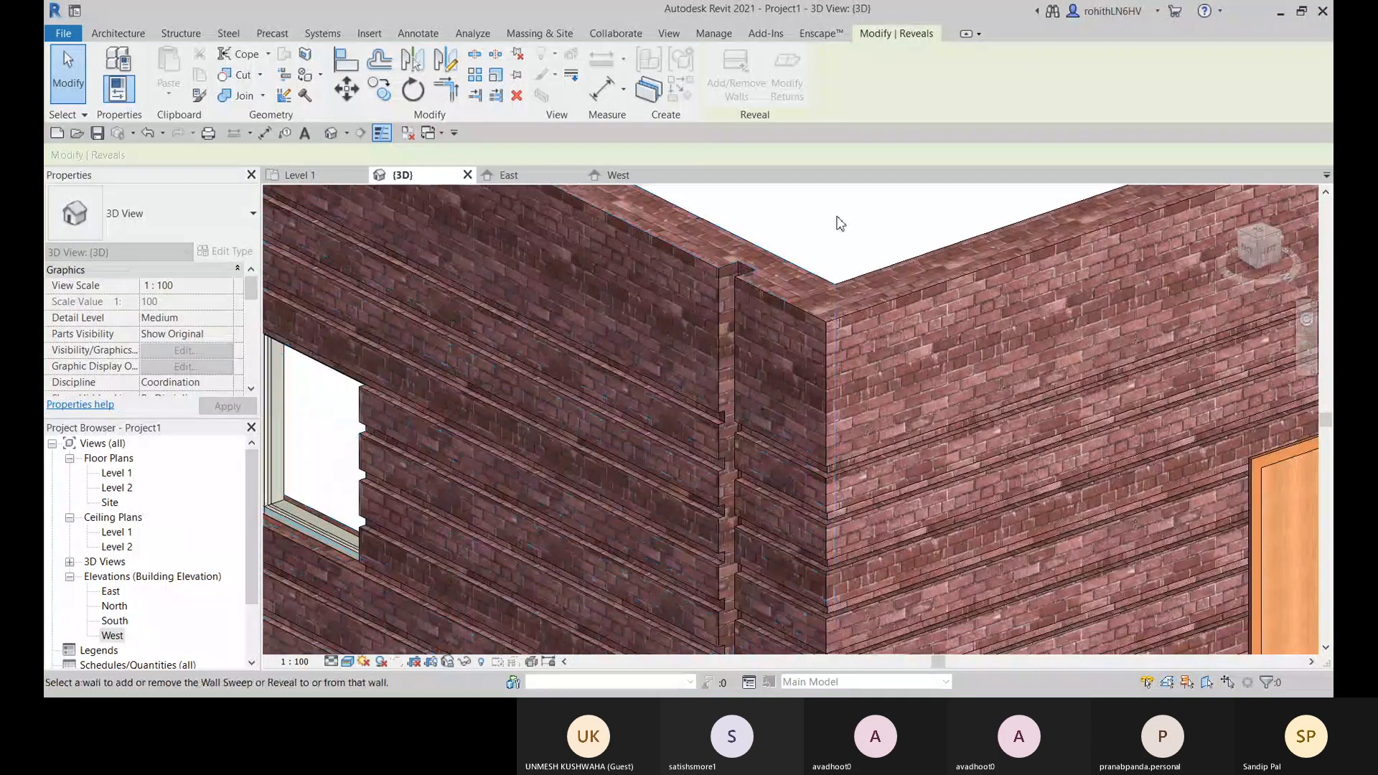
left_click(730, 282)
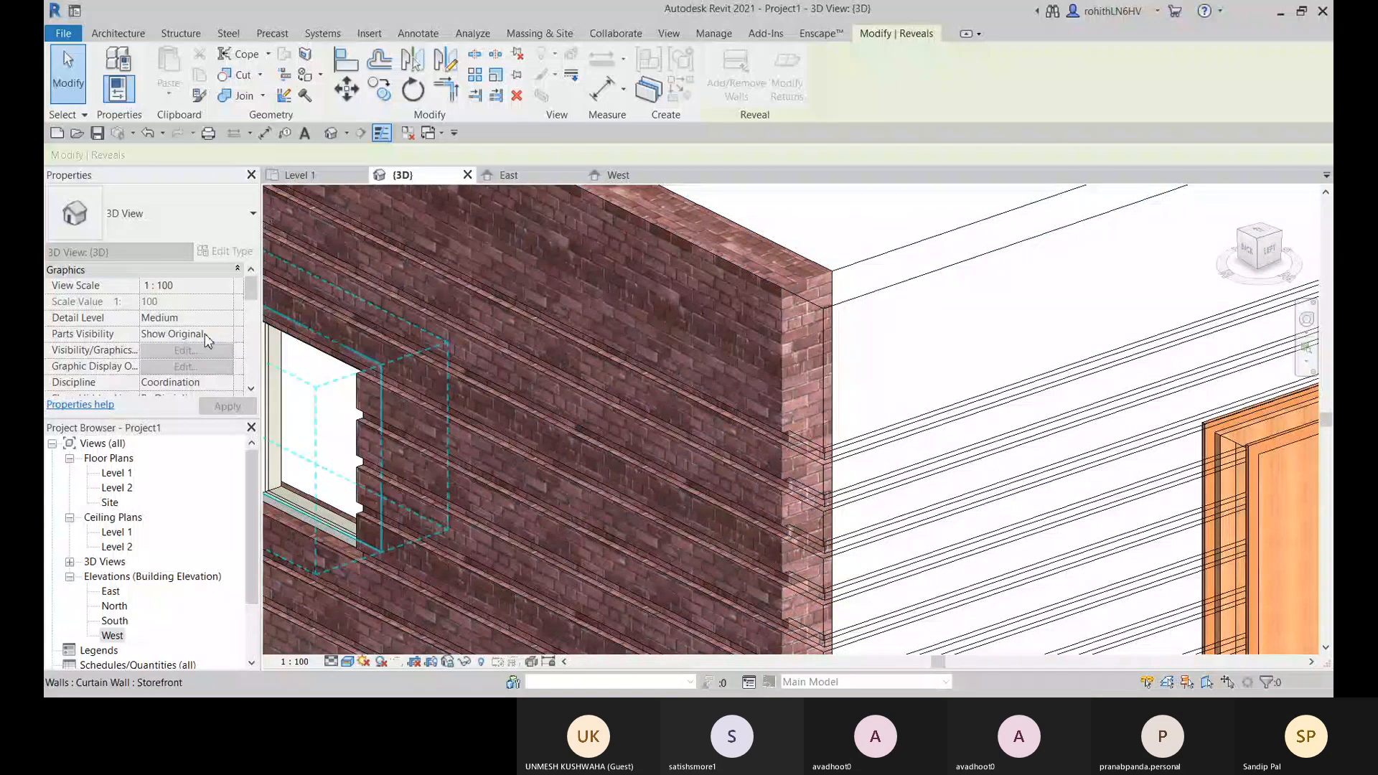
scroll(733, 316, "down", 3)
scroll(737, 317, "up", 4)
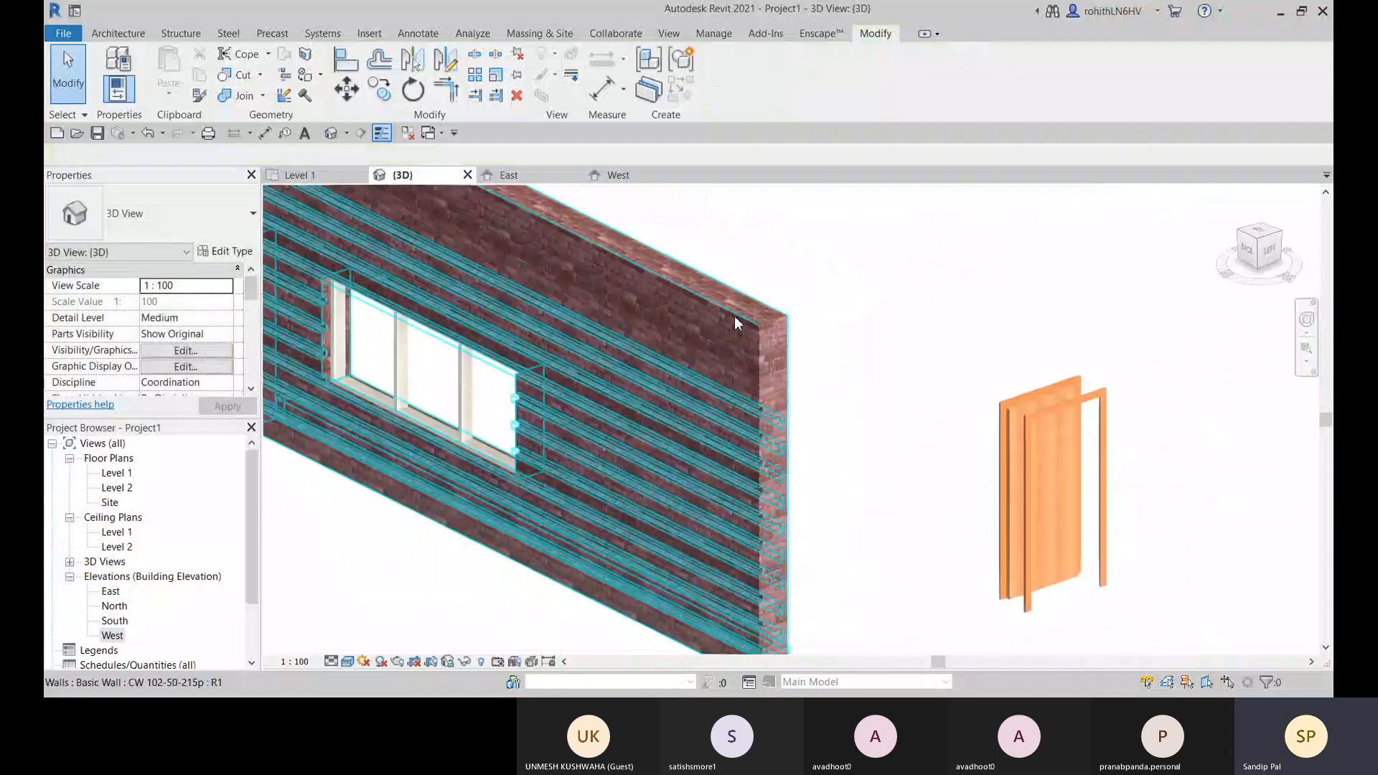
scroll(729, 285, "down", 5)
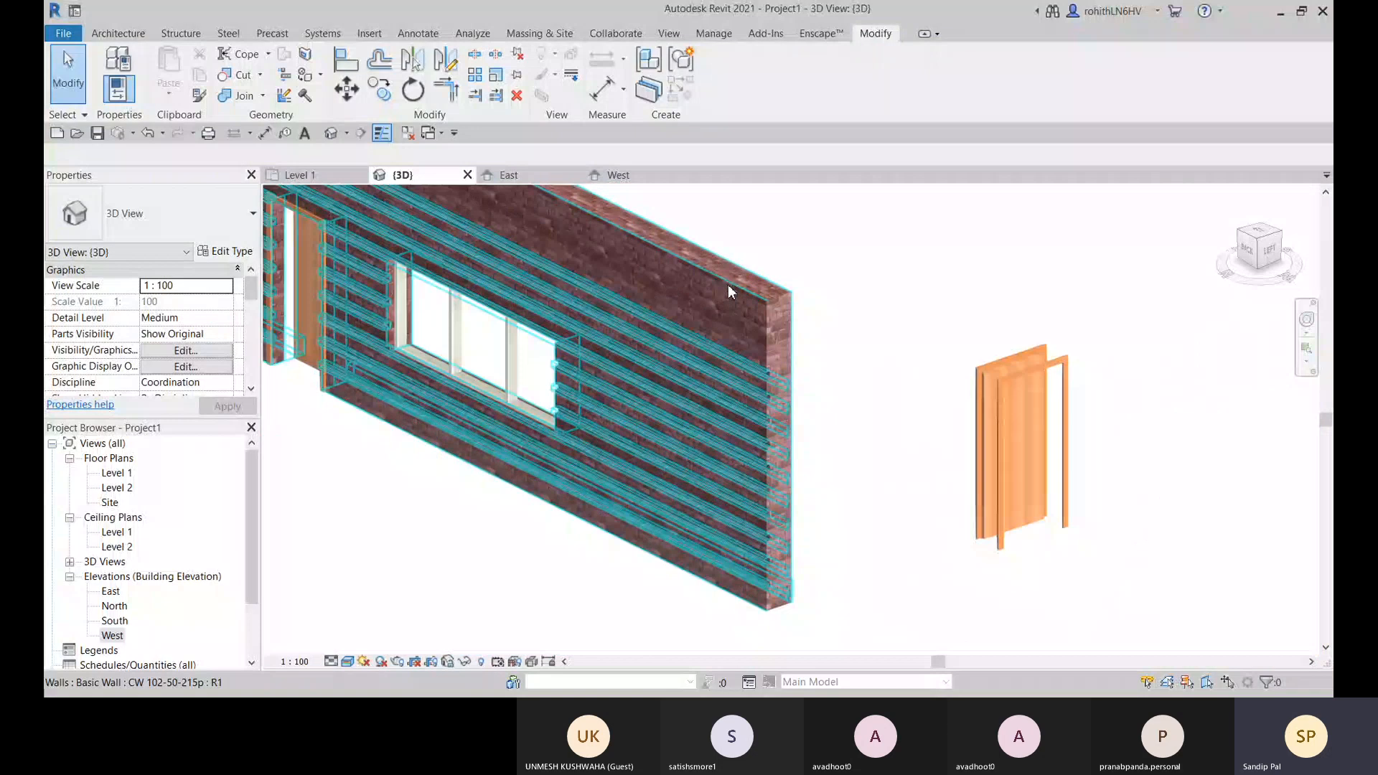
Place a vertical wall reveal on the window wall, between the window and the building corner
left_click(118, 33)
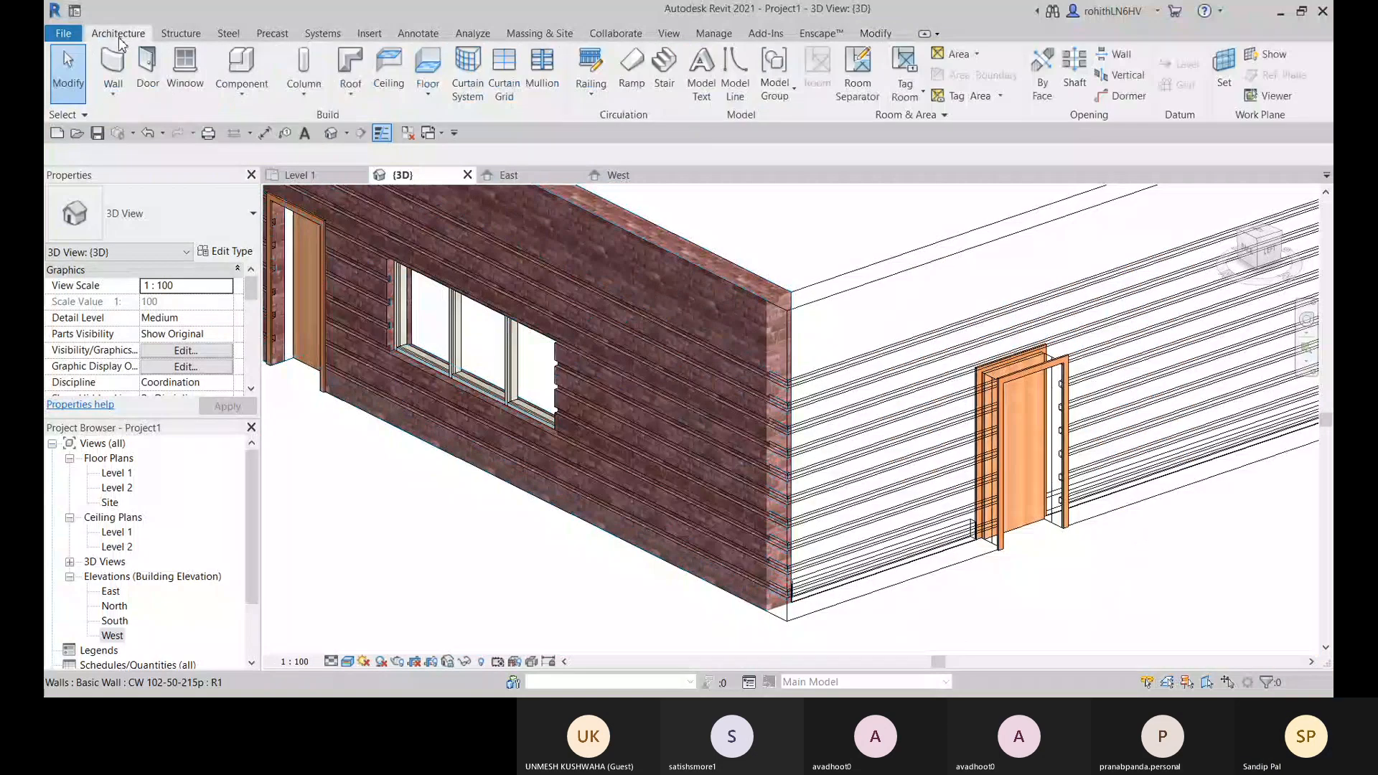
left_click(113, 94)
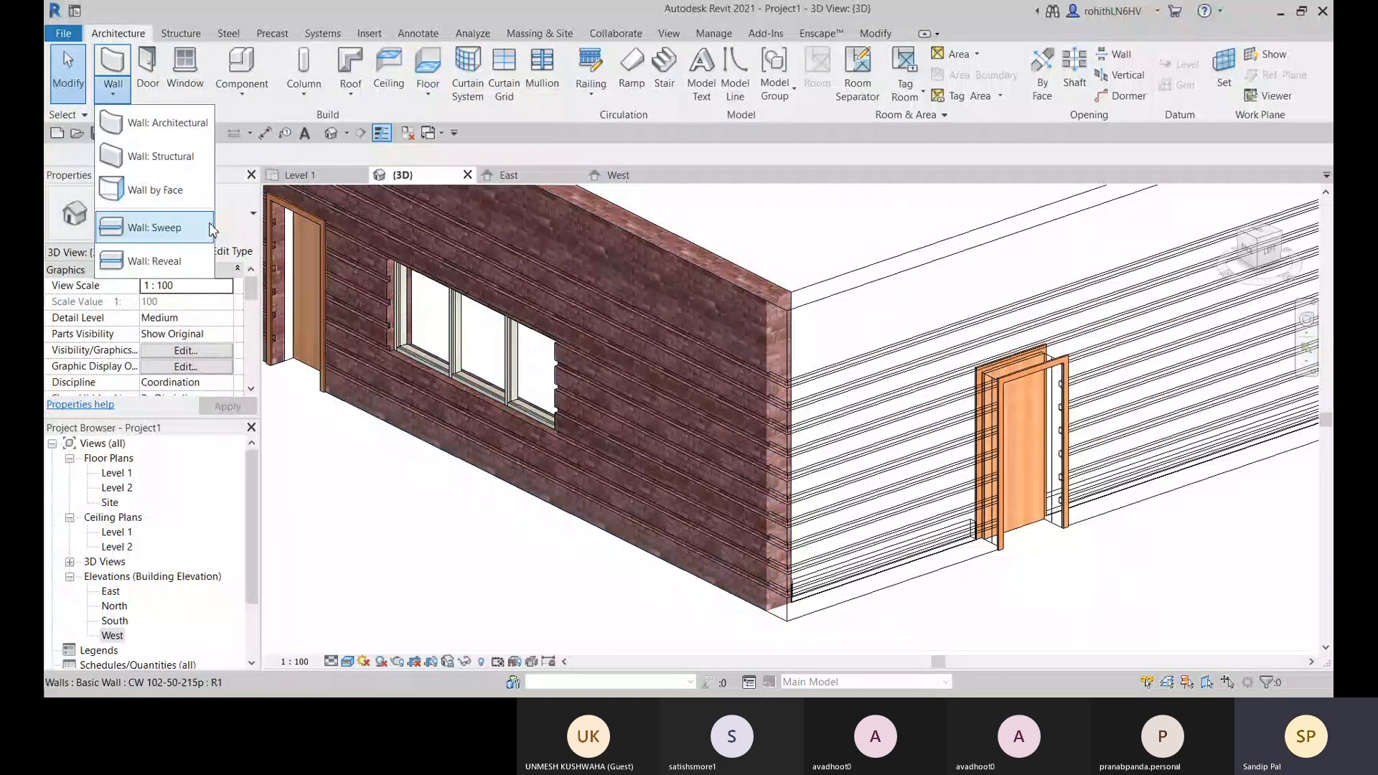
left_click(173, 262)
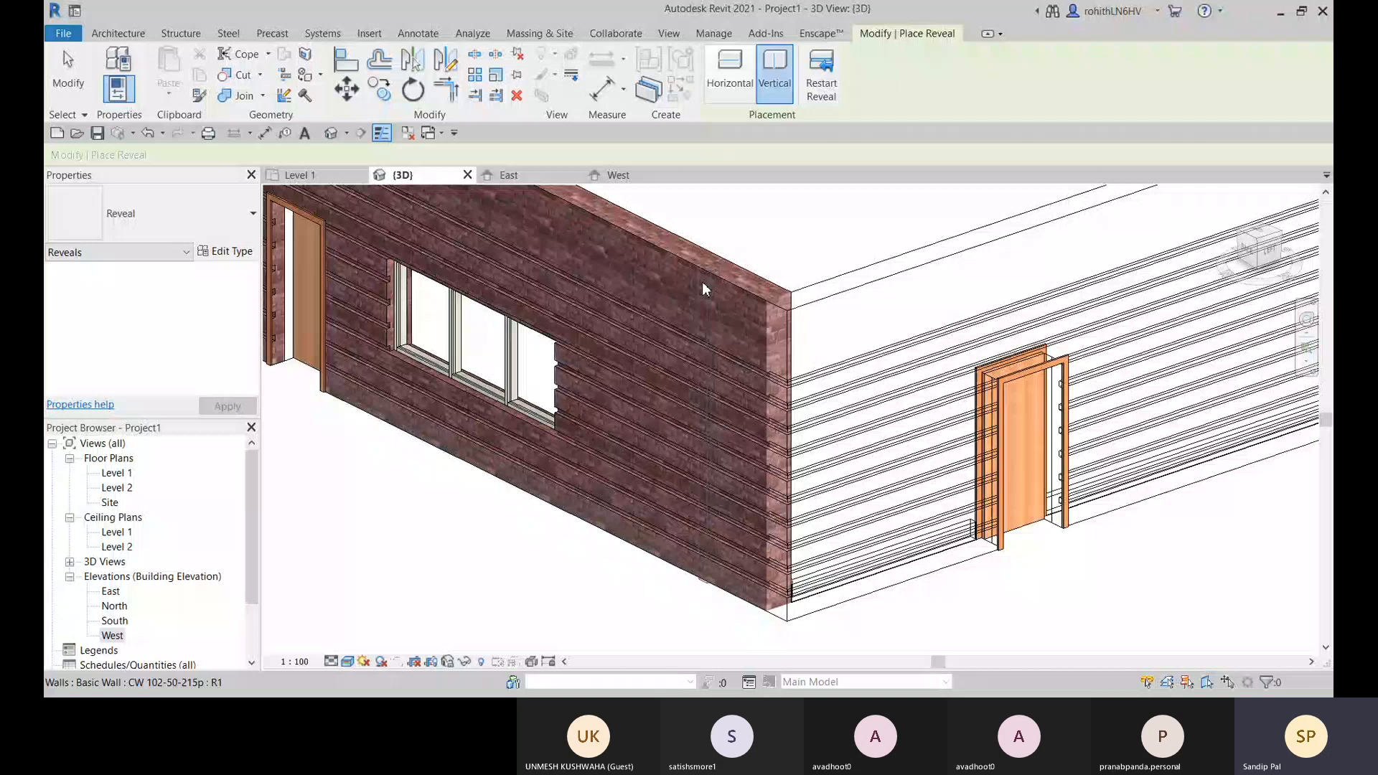
left_click(621, 256)
middle_click_drag(621, 256, 646, 307)
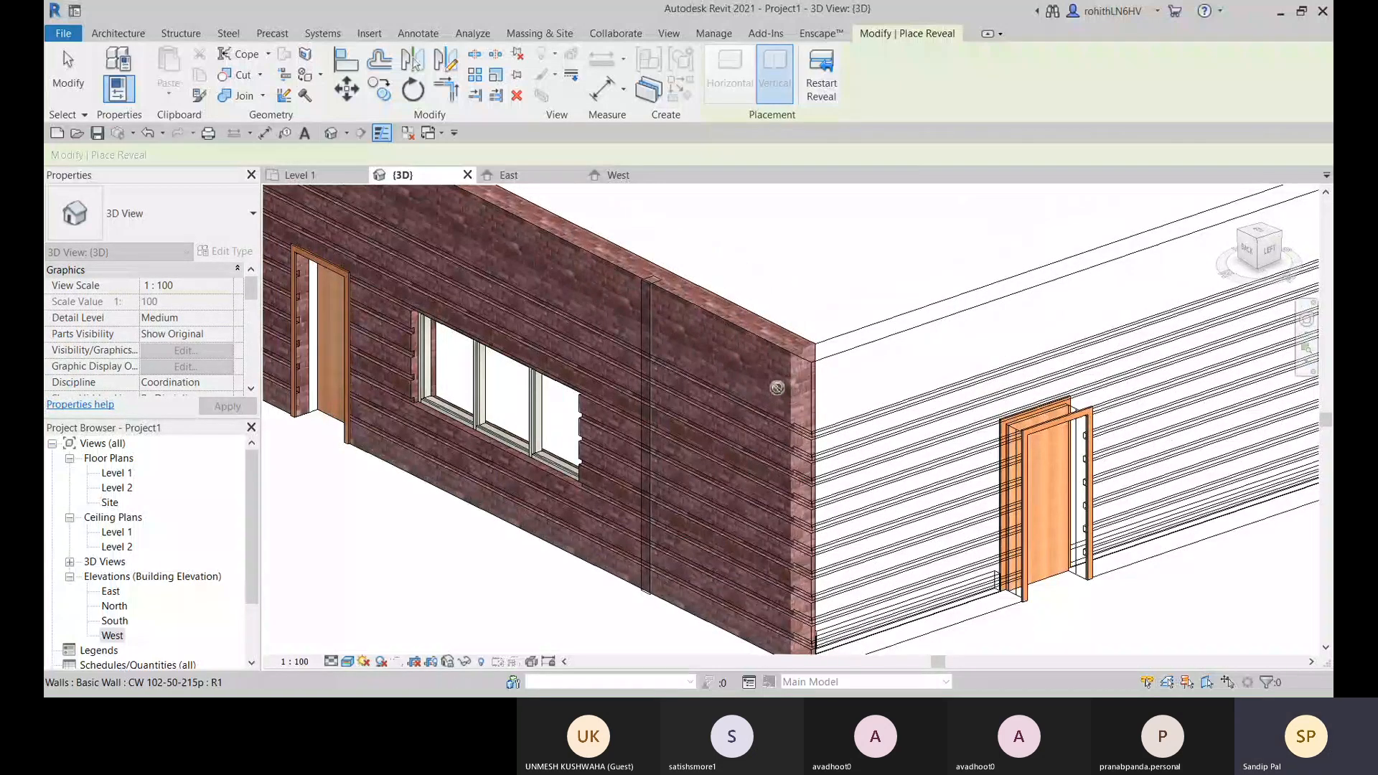
Place two more separate vertical reveals on the window wall, spaced between the first one and the corner, and finish reveal placement
left_click(821, 71)
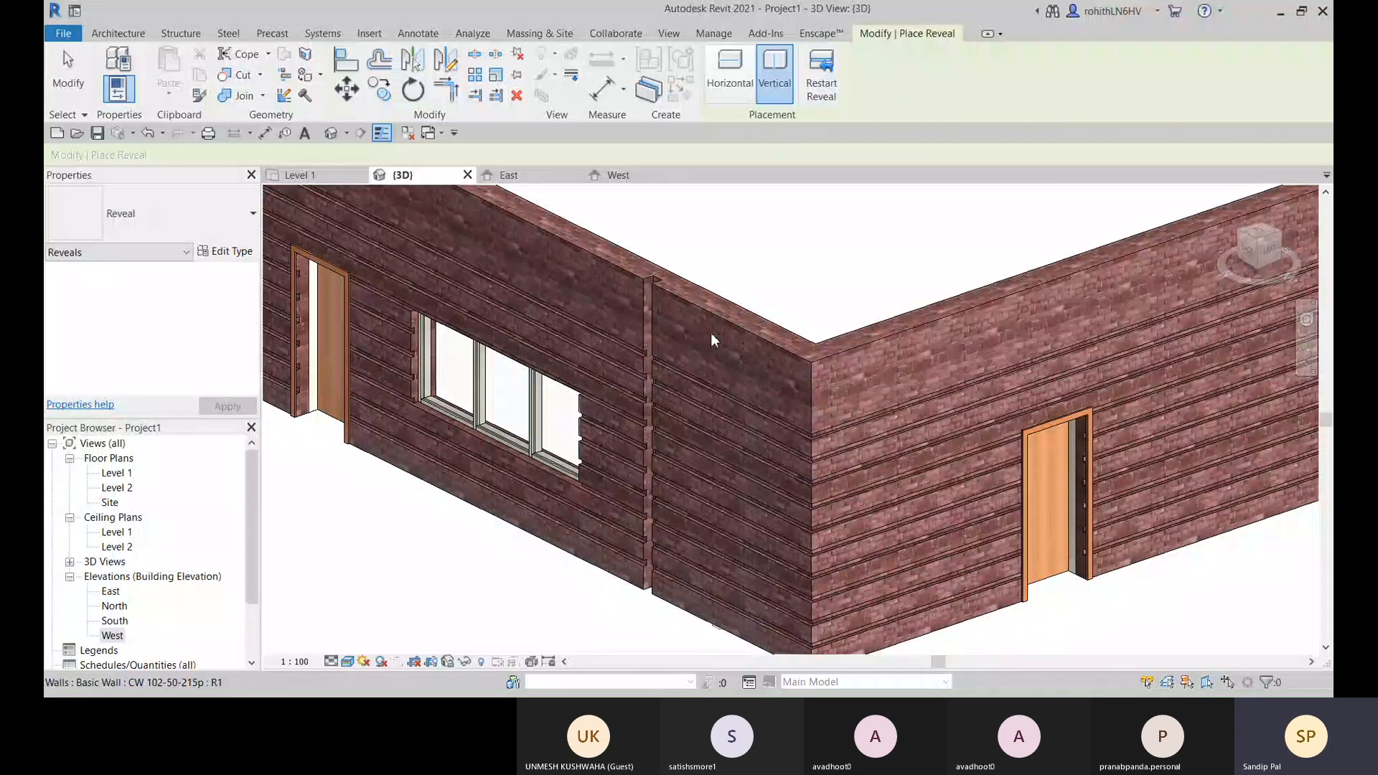
left_click(683, 323)
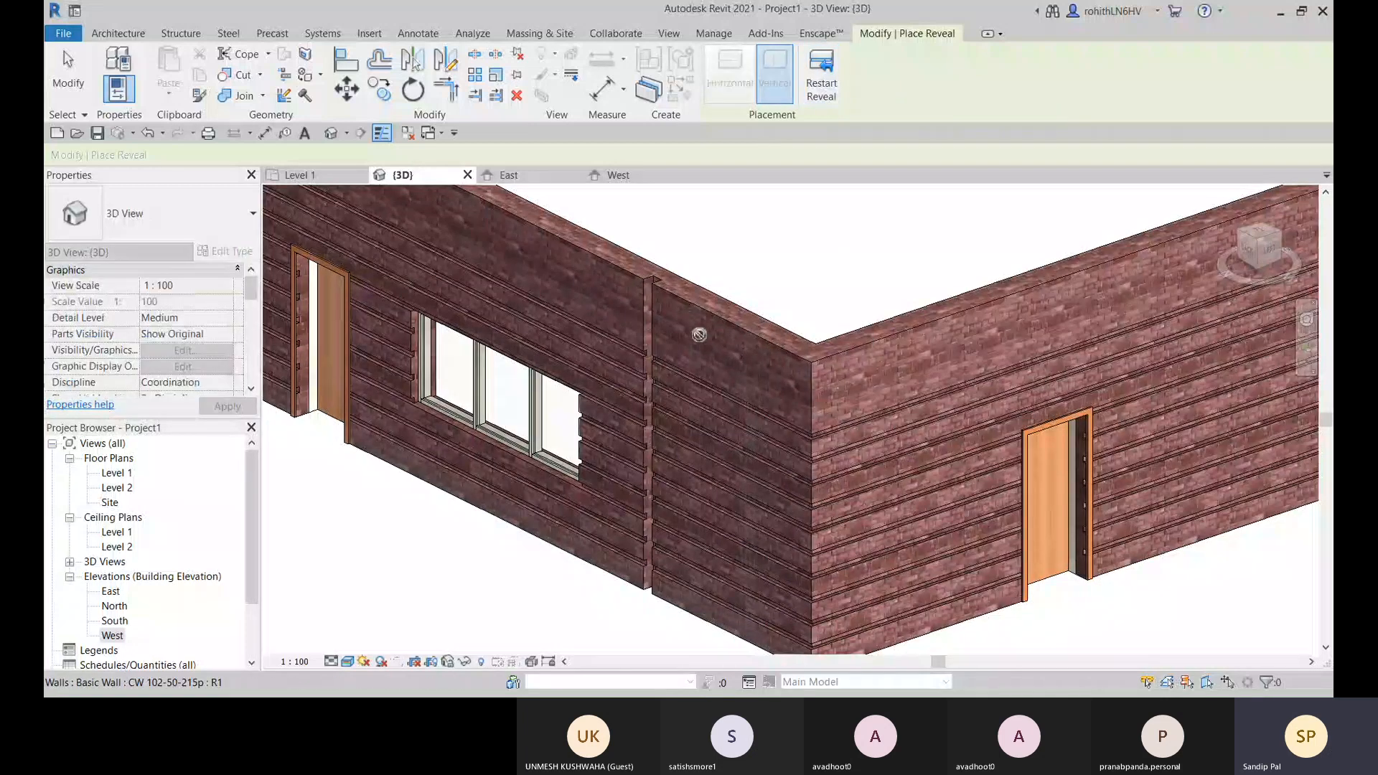
left_click(823, 79)
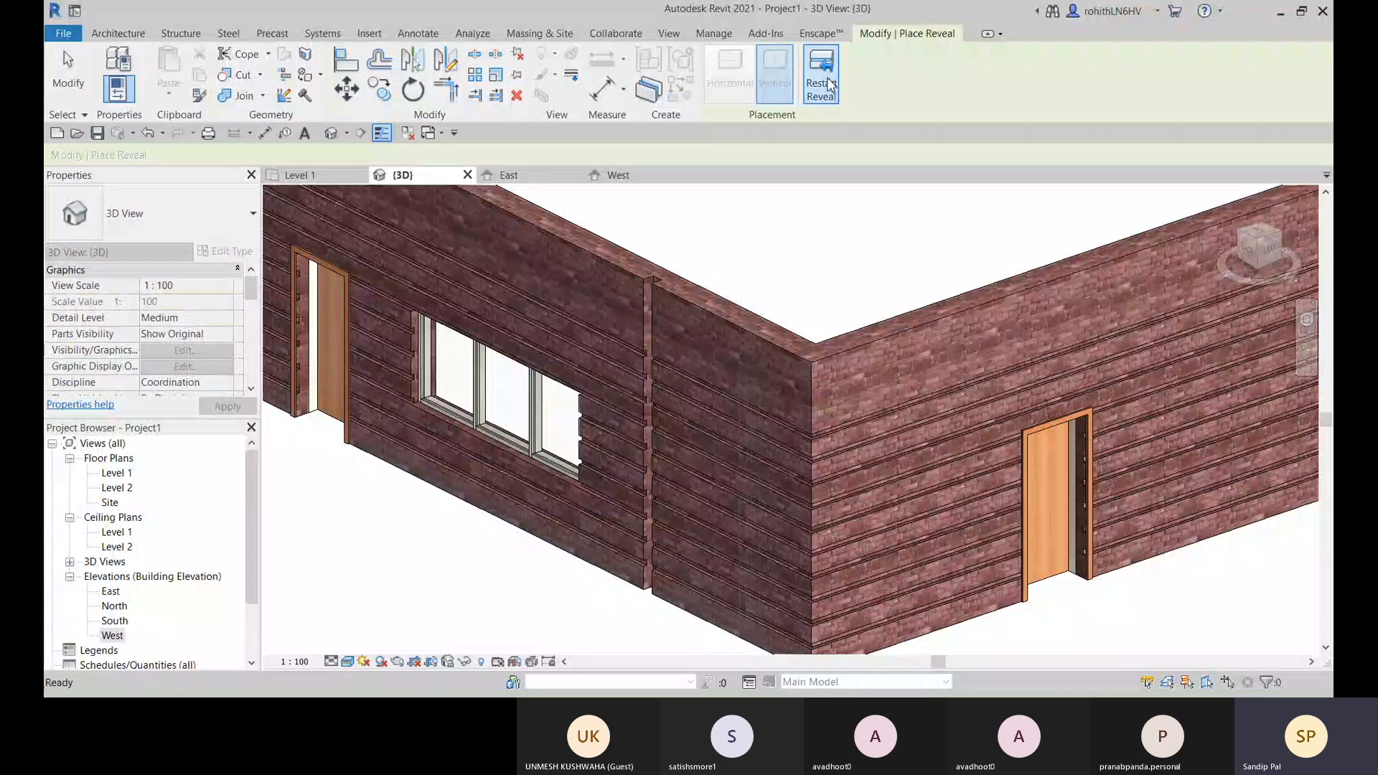
left_click(726, 398)
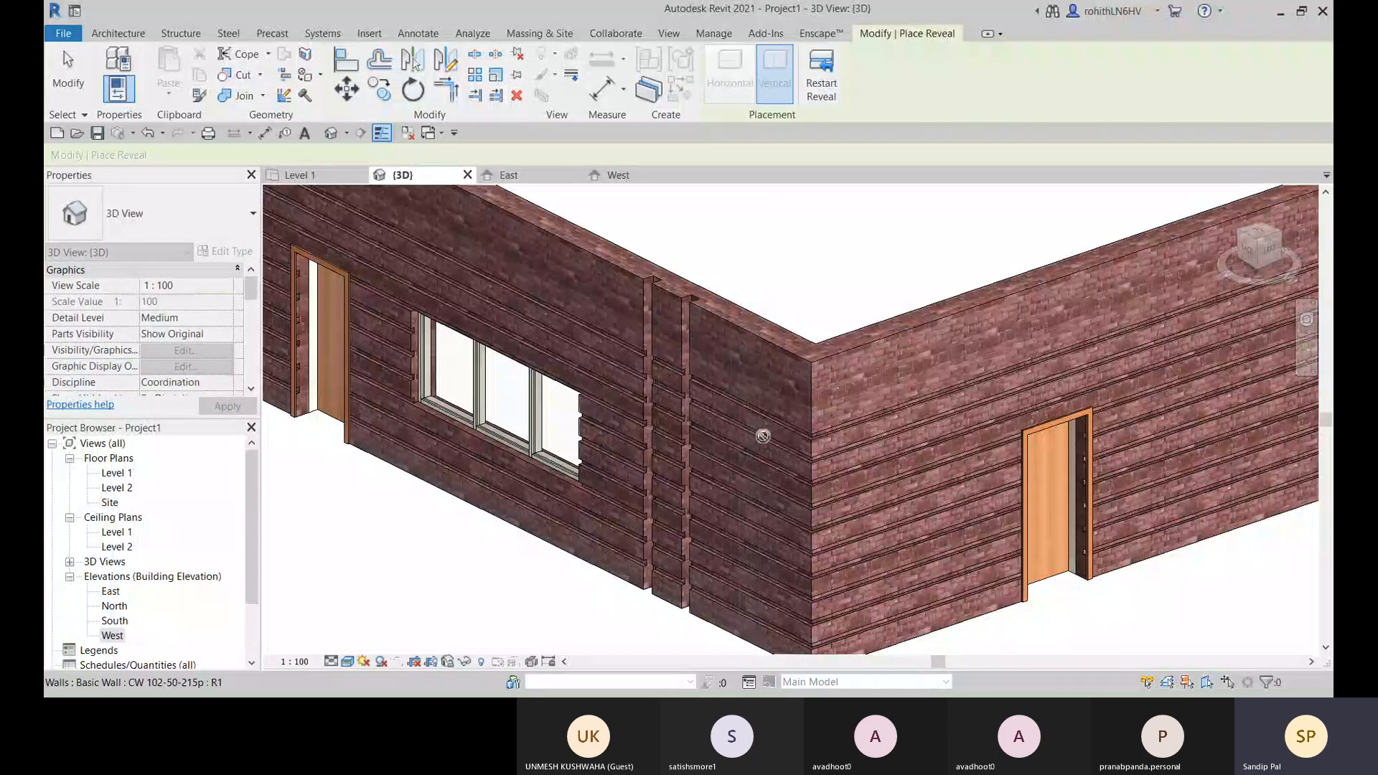
left_click(822, 79)
left_click(732, 431)
key("Escape")
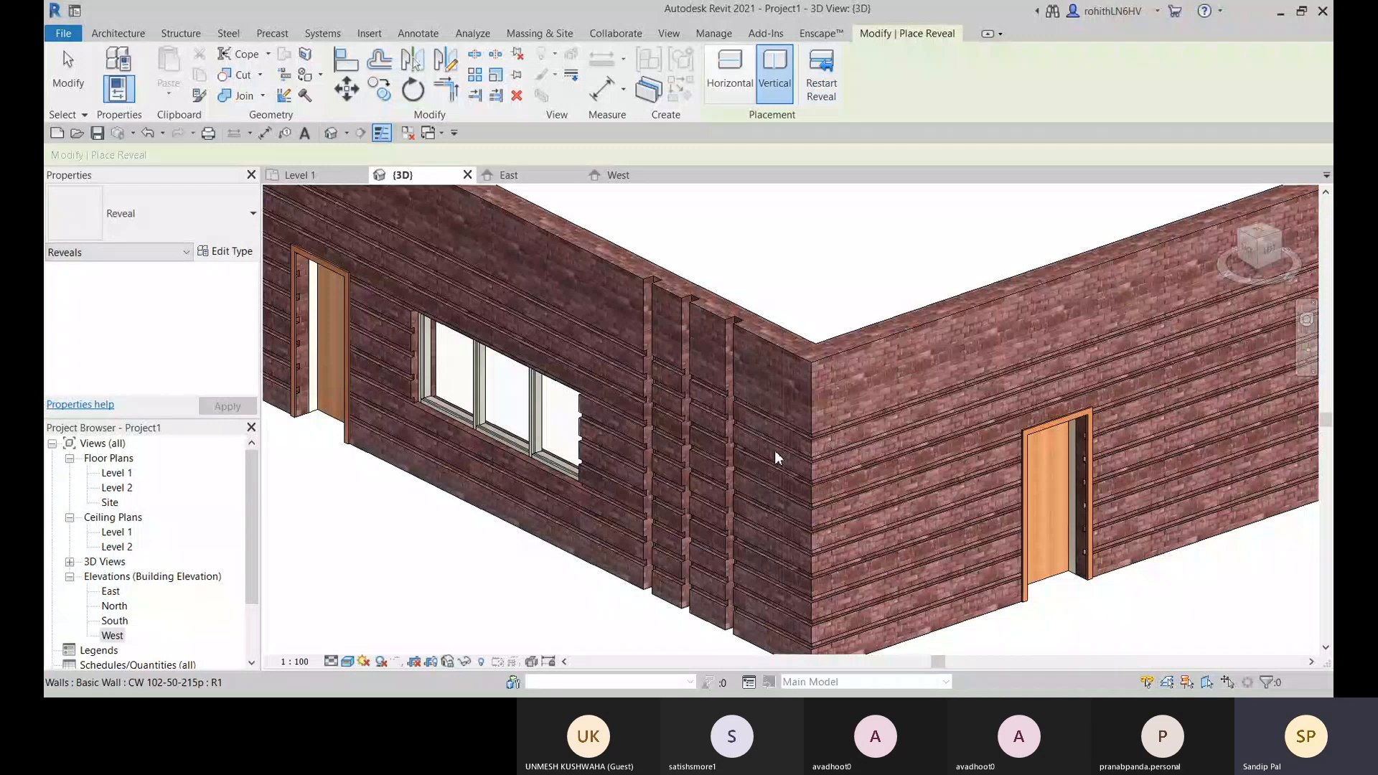
key("Escape")
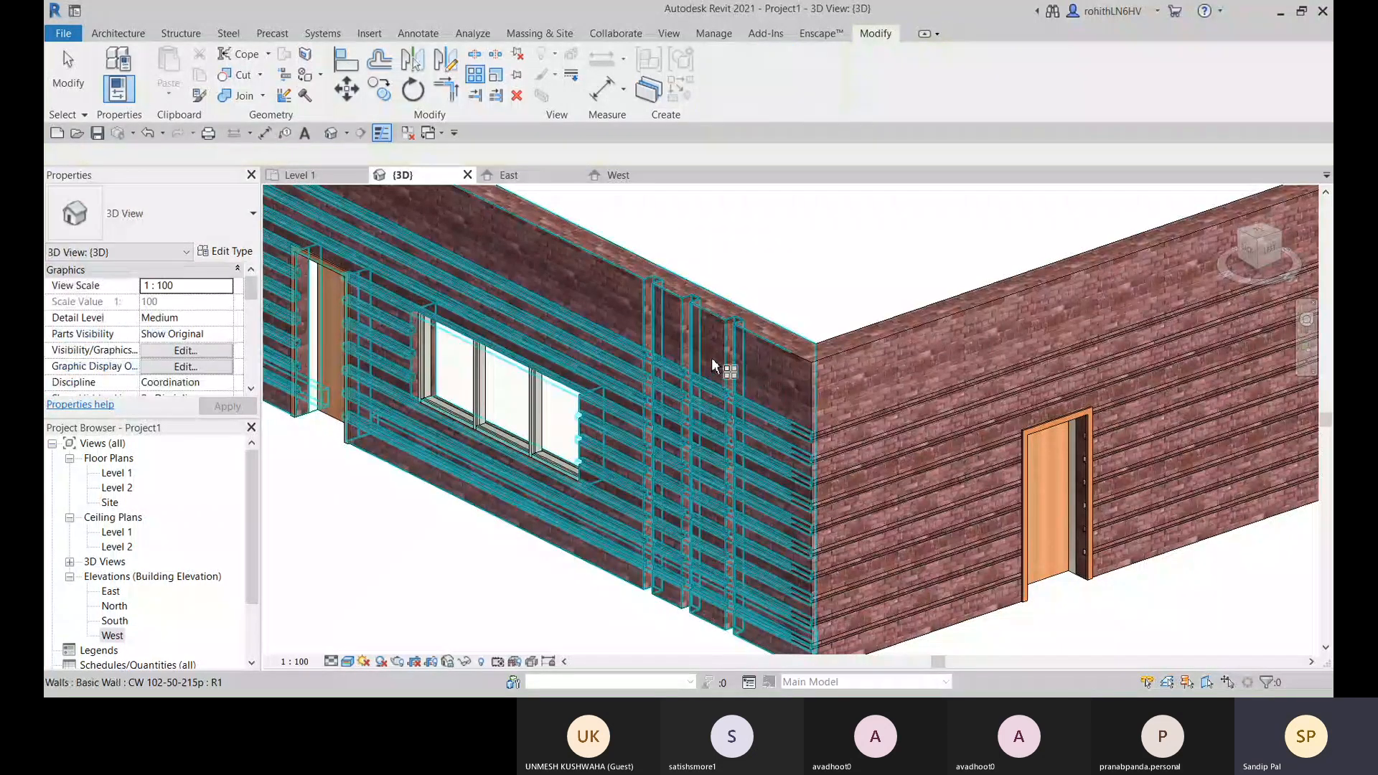
scroll(712, 357, "up", 5)
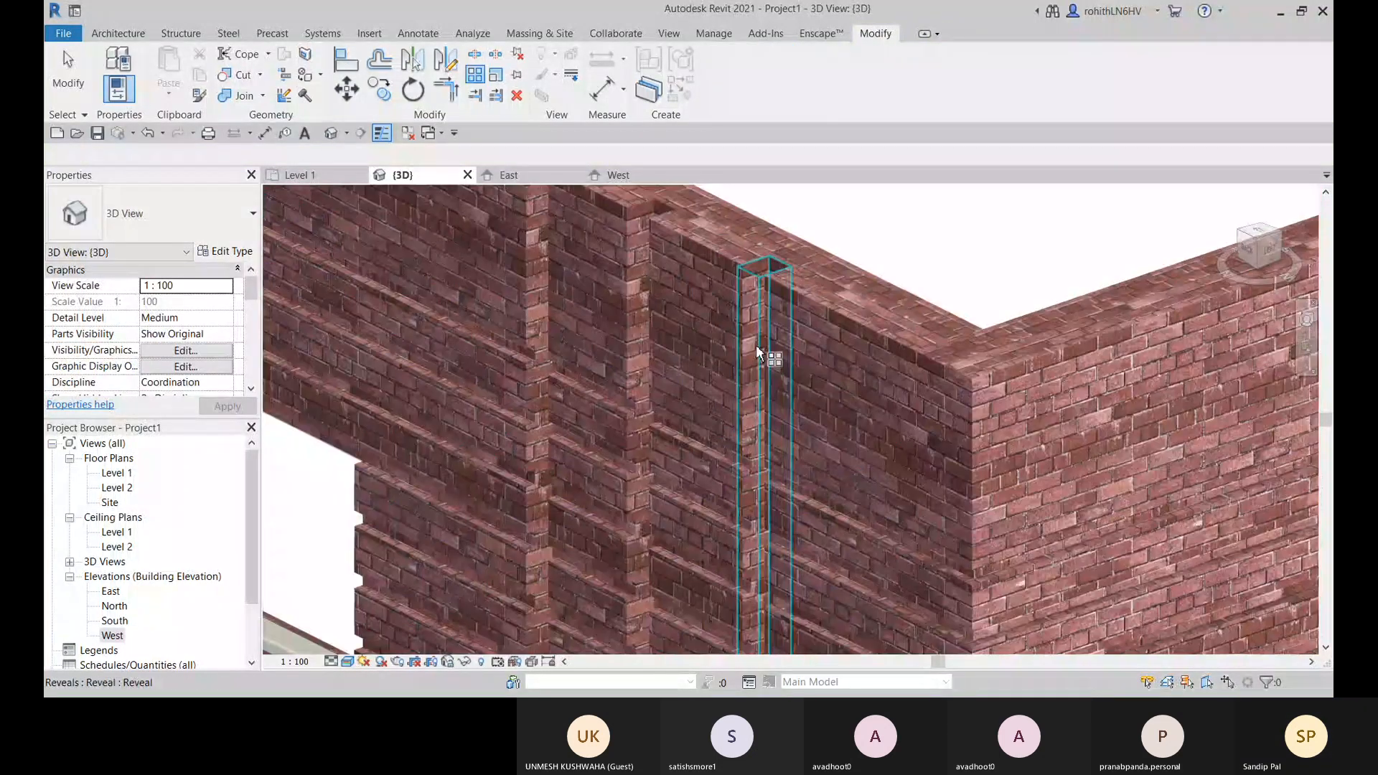
key("Escape")
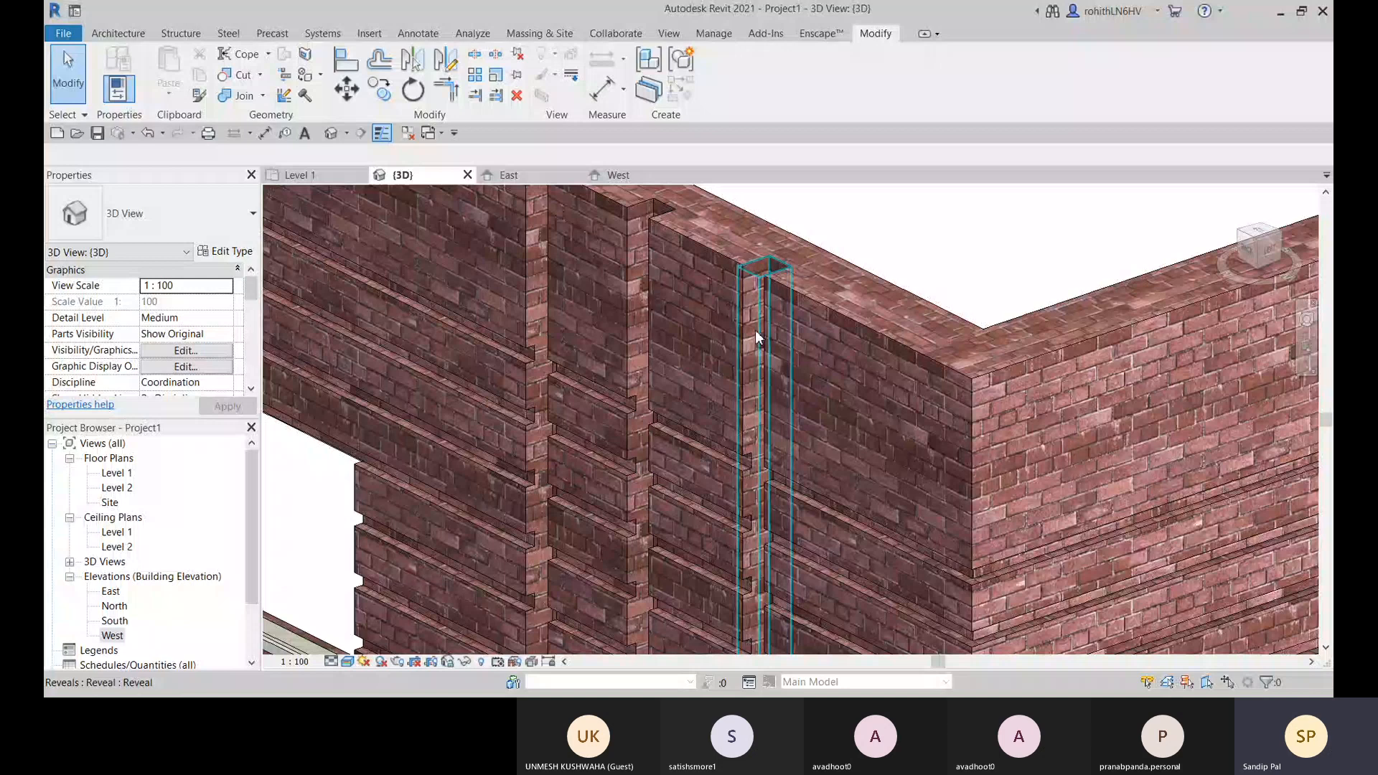
left_click(755, 330)
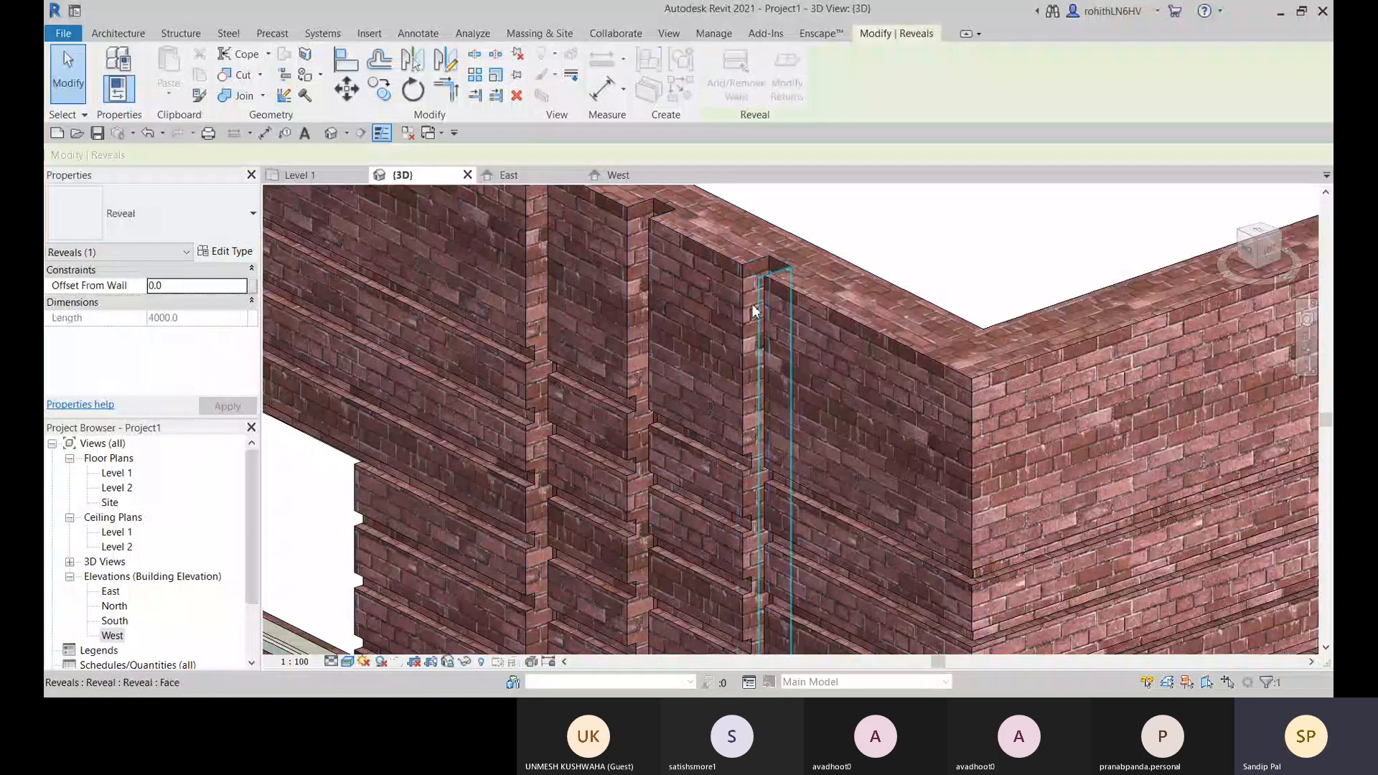
key("Escape")
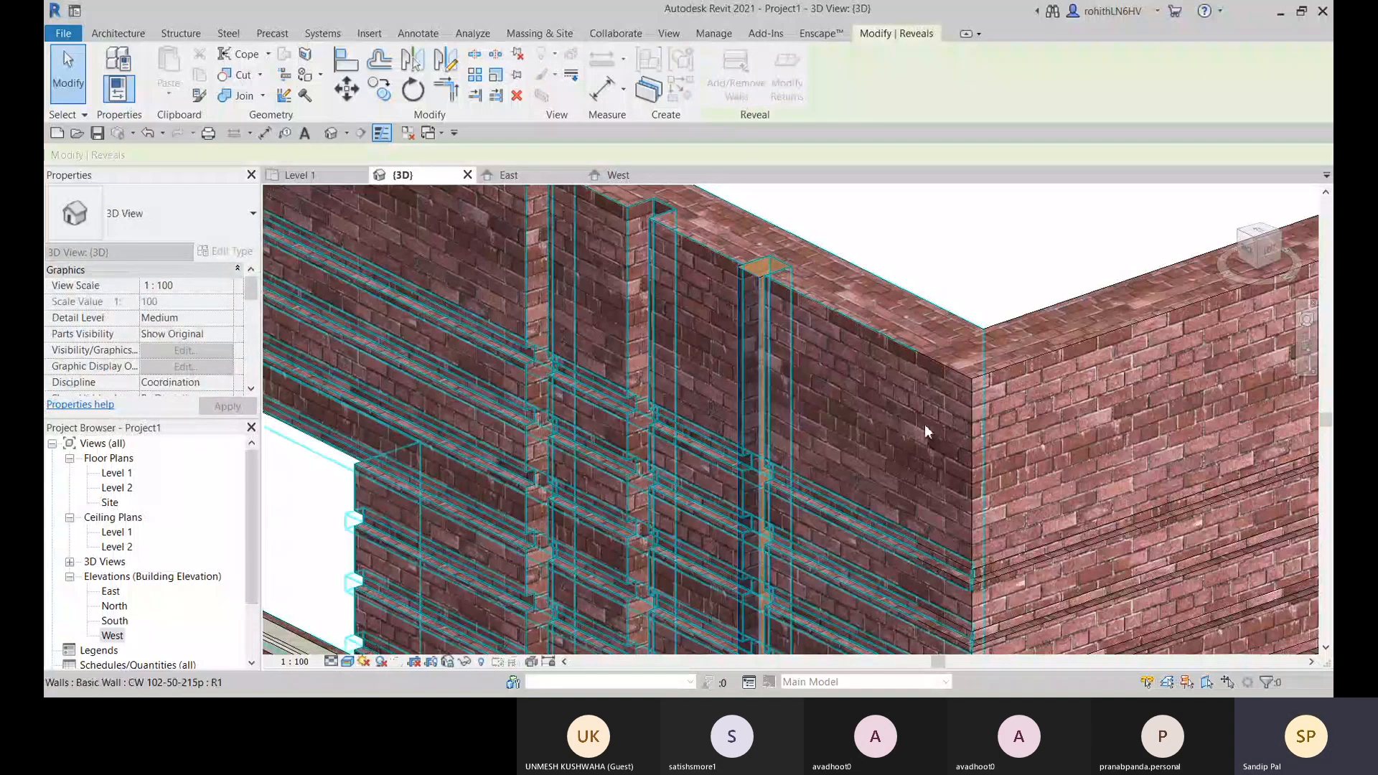
key("Escape")
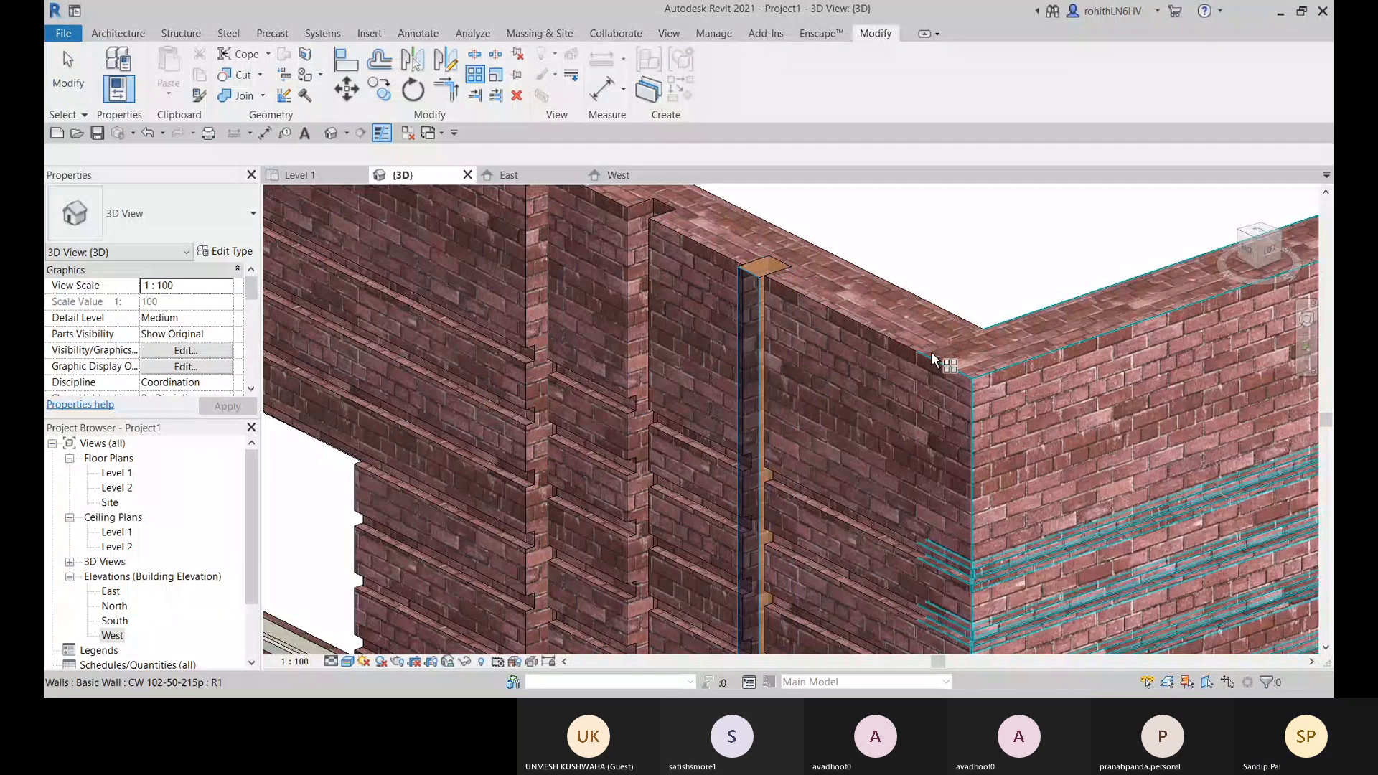
left_click(892, 335)
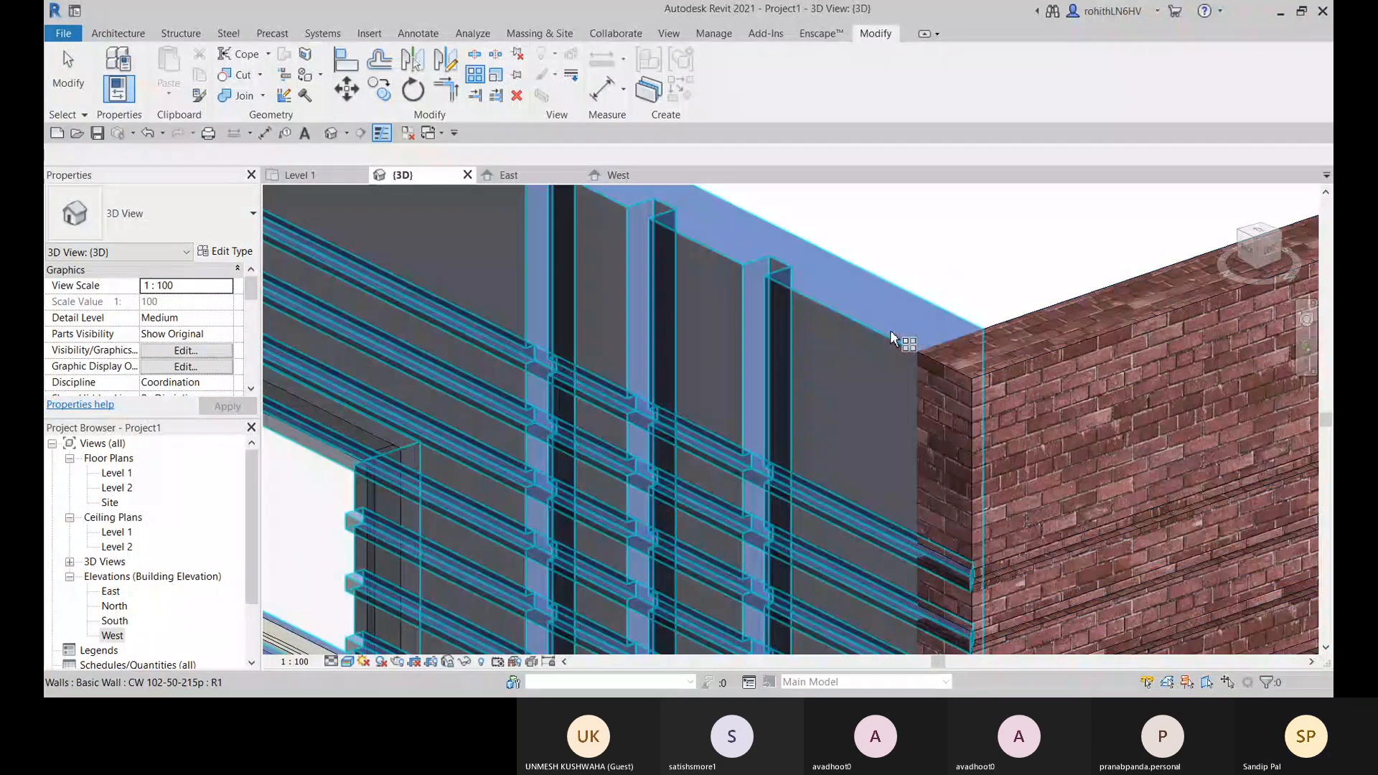
key("a")
key("r")
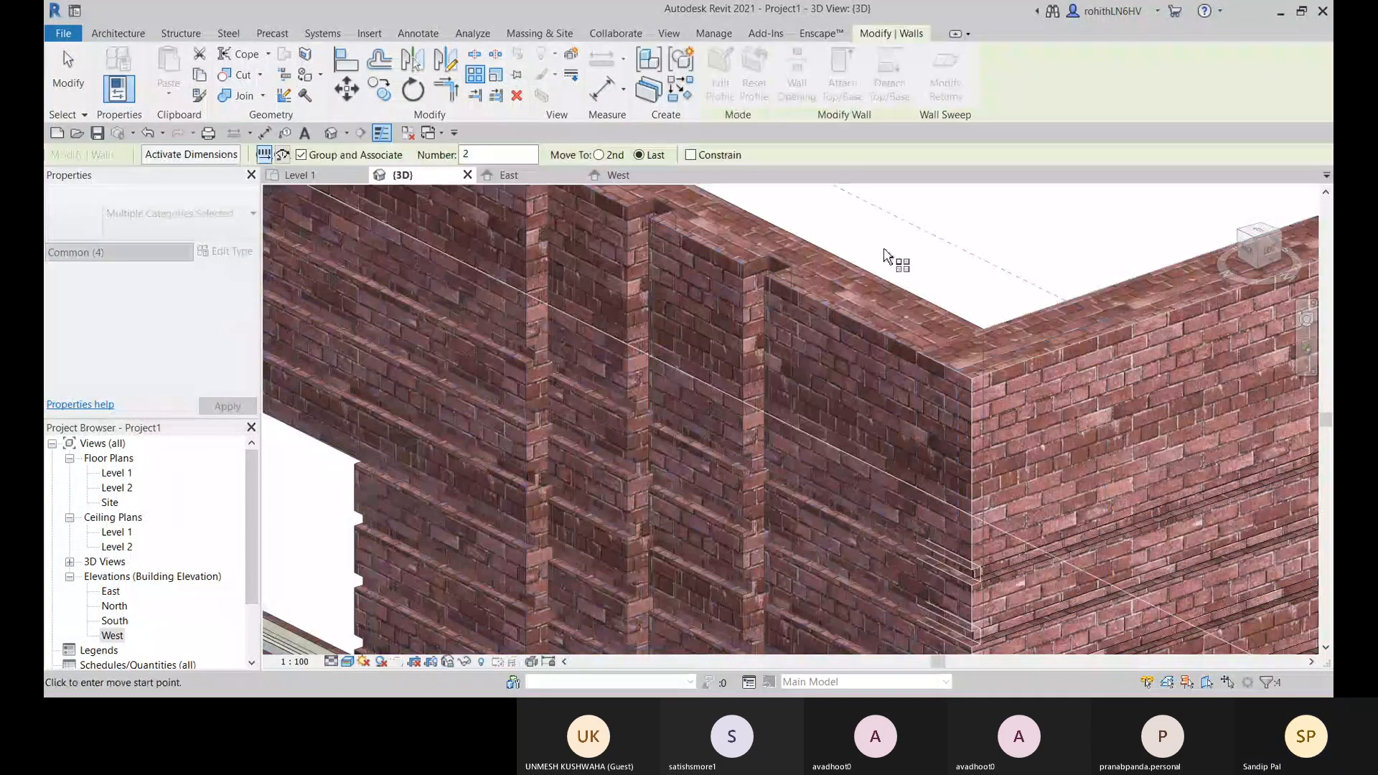
scroll(837, 303, "down", 3)
middle_click_drag(838, 304, 790, 311)
key("Escape")
key("Escape")
Remove the vertical reveal closest to the building corner from the window wall with Add/Remove Walls
scroll(768, 294, "up", 5)
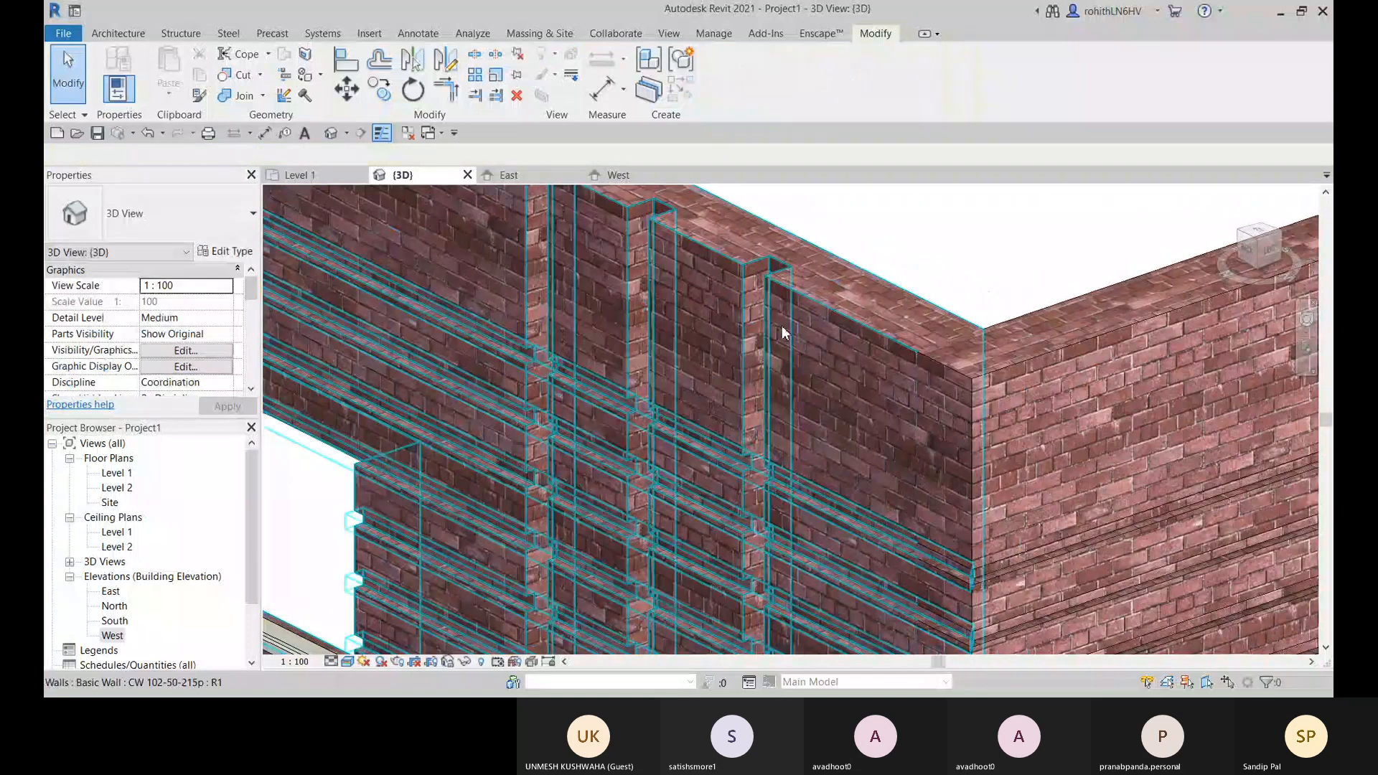
scroll(763, 284, "down", 2)
left_click(760, 282)
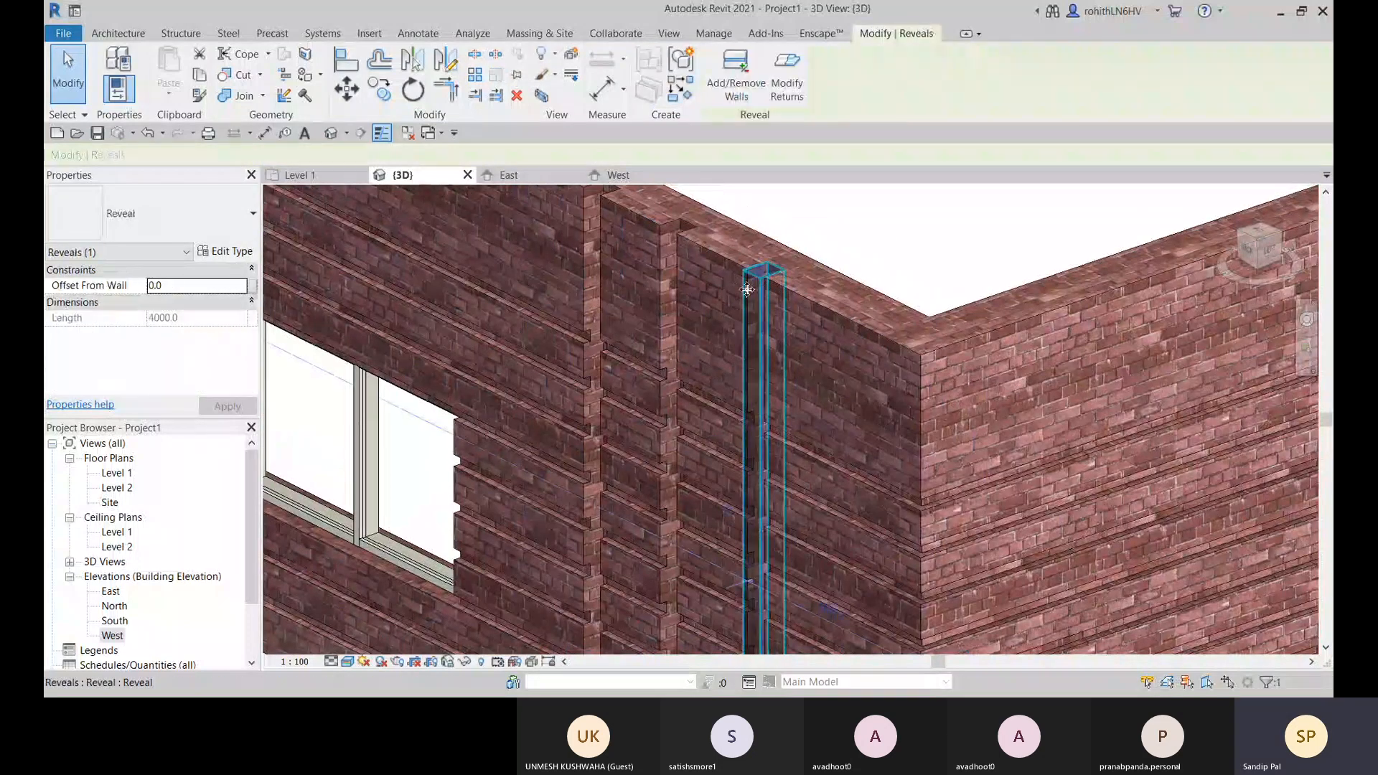
left_click(746, 72)
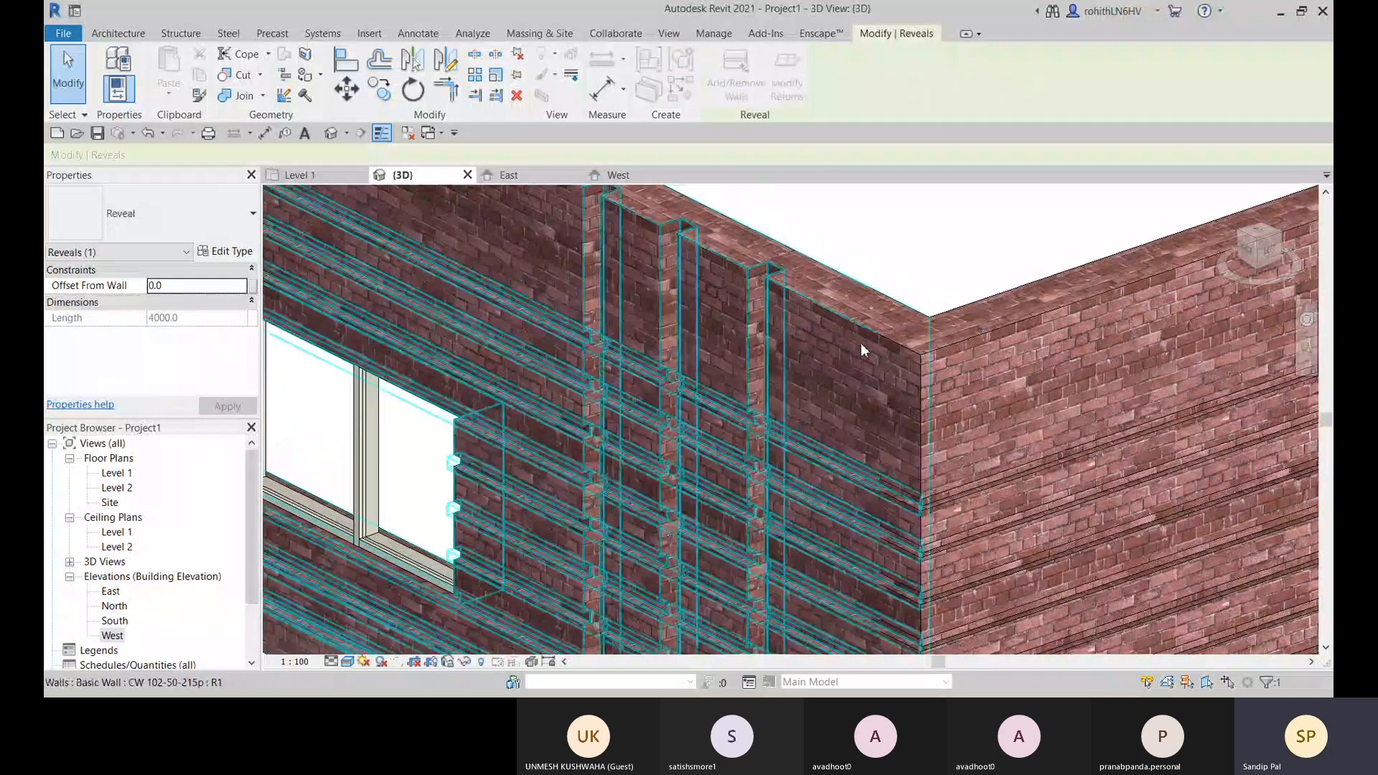
left_click(846, 429)
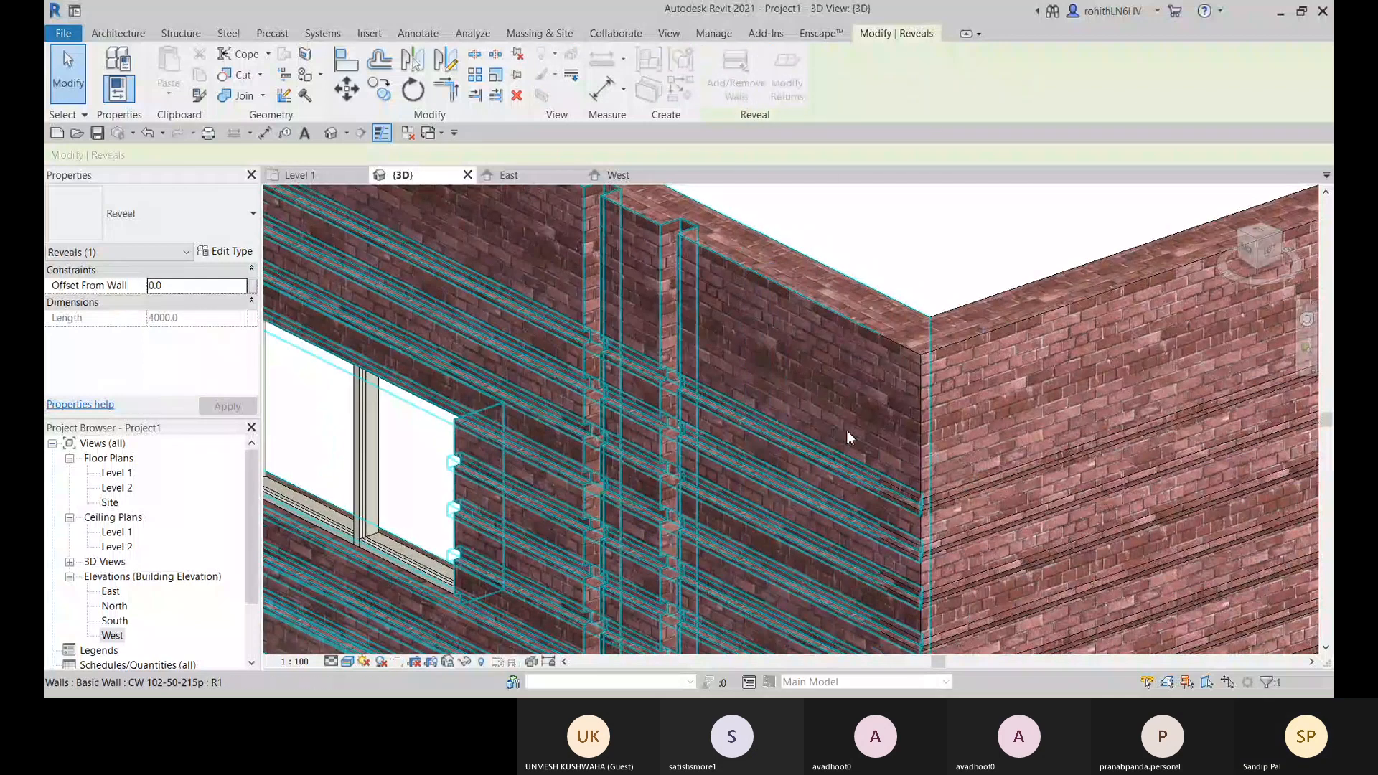
Examine the remaining vertical reveals on the window wall, then the inner faces of both walls from the other side
middle_click_drag(846, 429, 853, 408)
middle_click_drag(1042, 327, 993, 373)
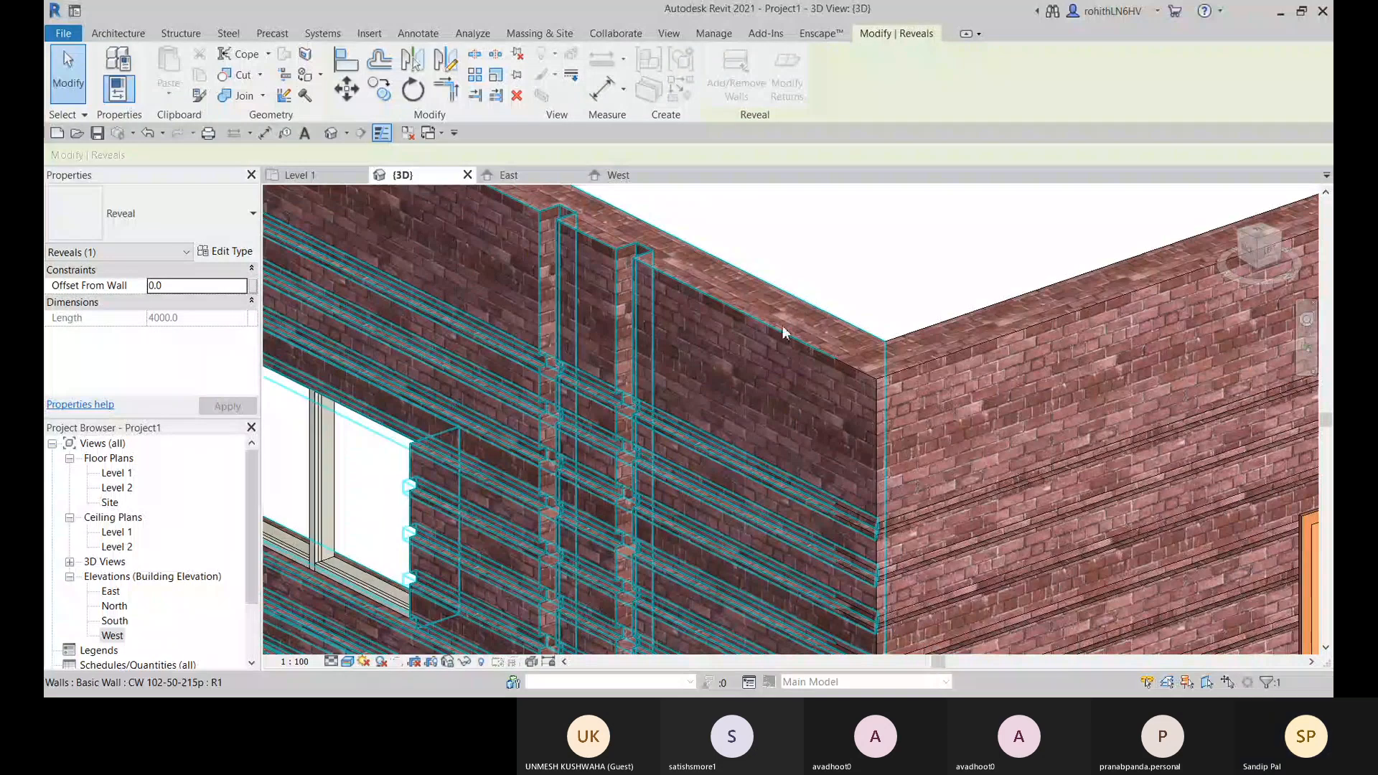
middle_click_drag(1109, 458, 346, 300, "shift")
scroll(506, 291, "up", 3)
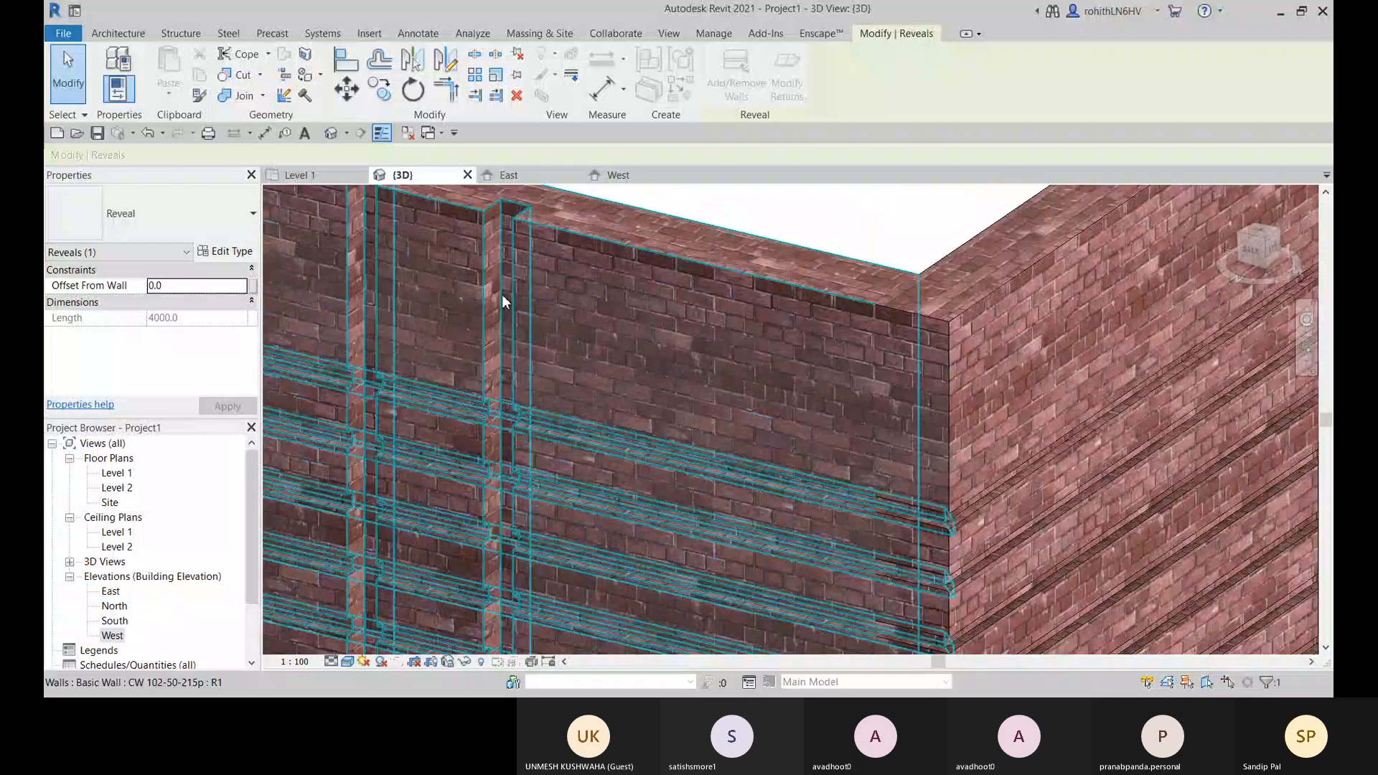
scroll(505, 302, "down", 3)
middle_click_drag(545, 301, 57, 496, "shift")
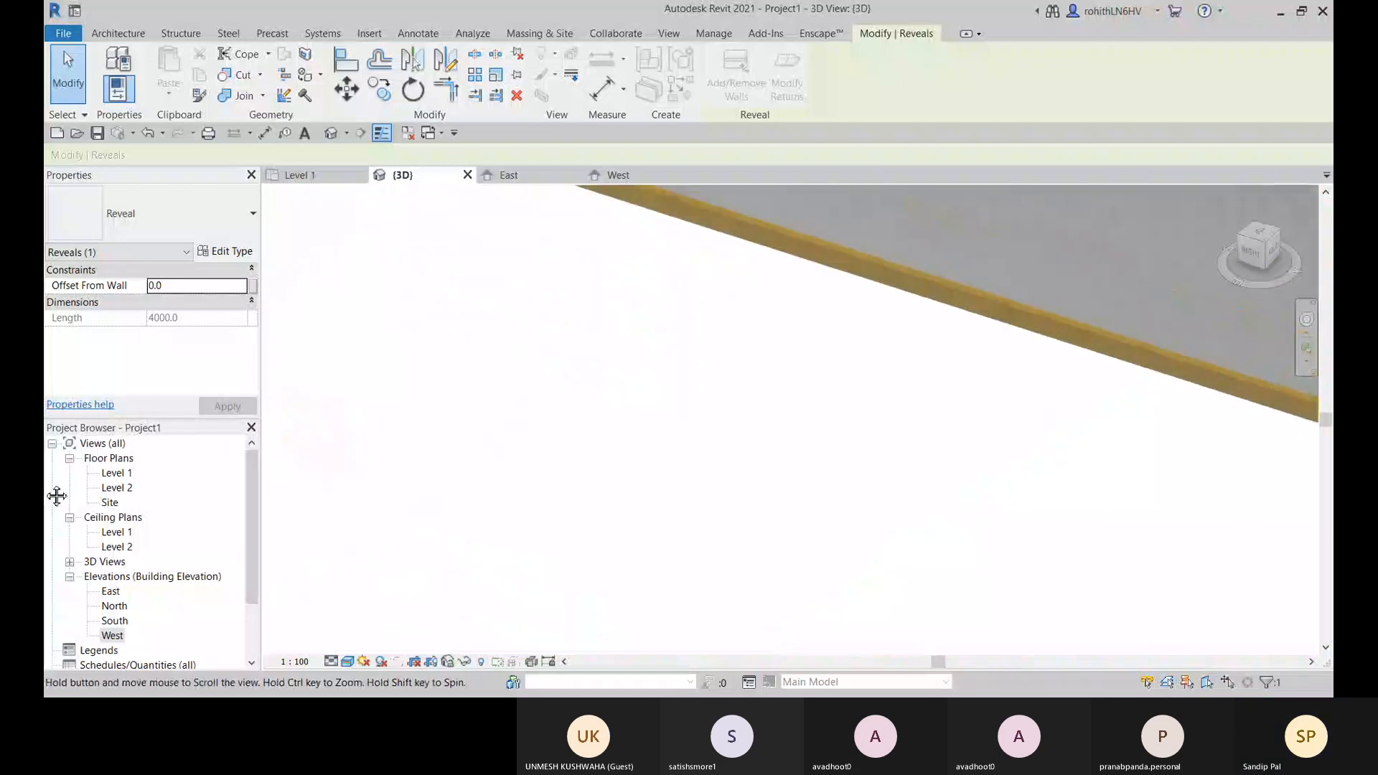
scroll(920, 354, "down", 5)
middle_click_drag(1022, 397, 766, 592)
middle_click_drag(846, 537, 949, 488)
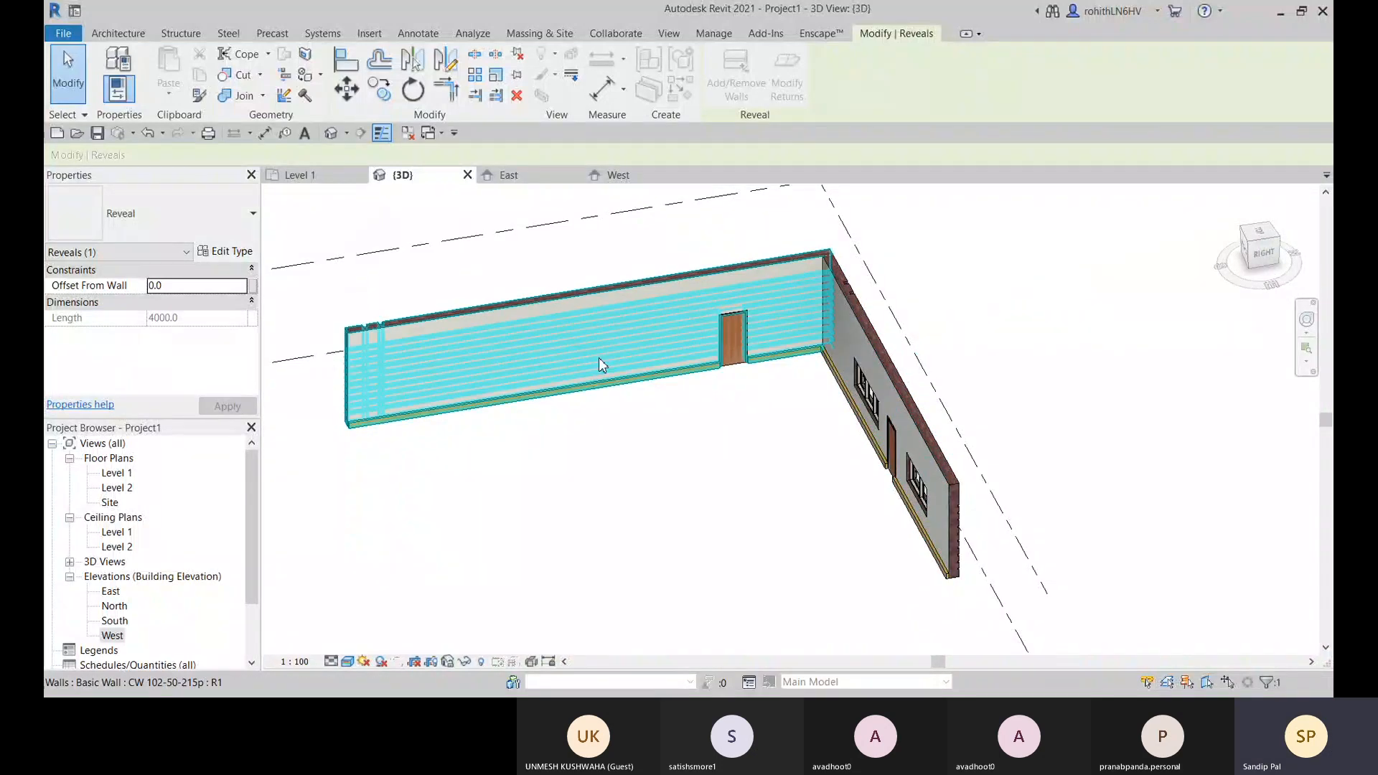
middle_click_drag(862, 445, 1031, 226, "shift")
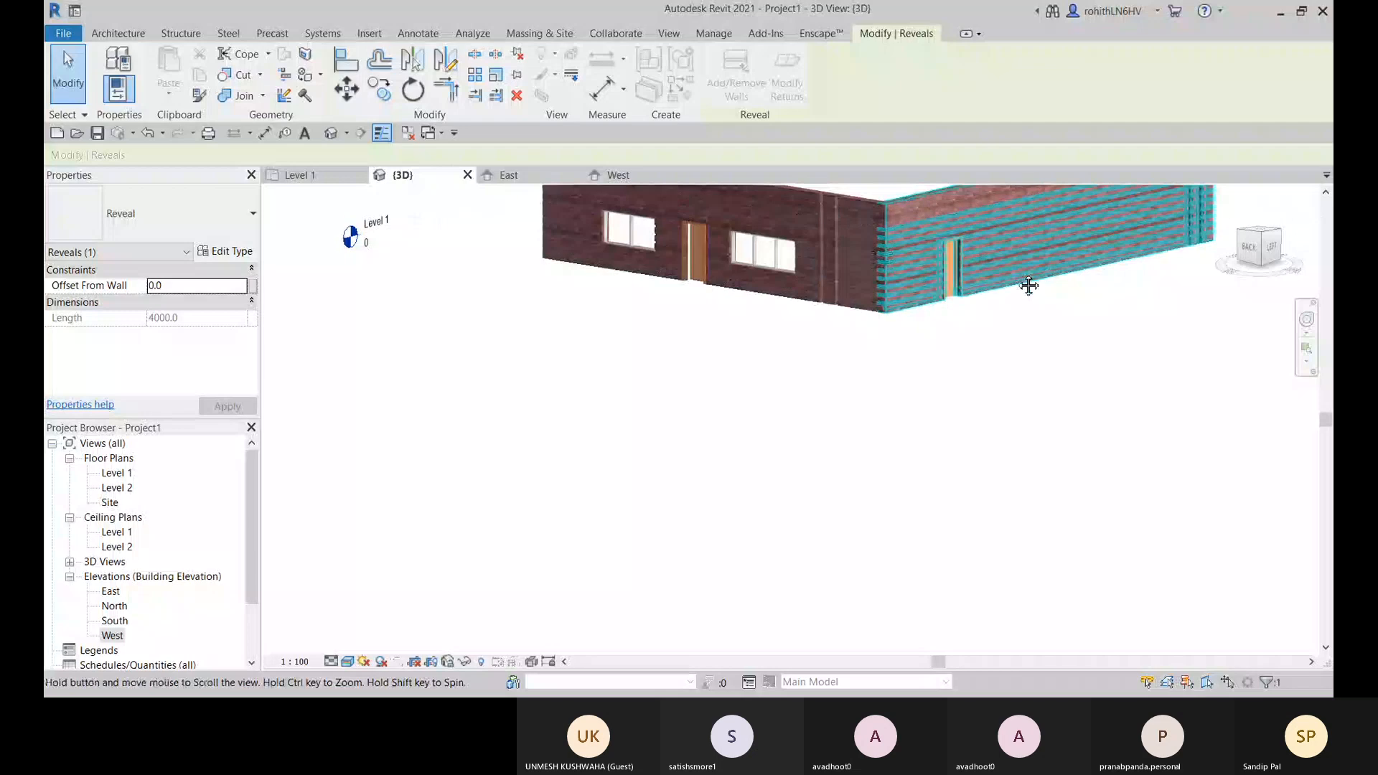
middle_click_drag(1031, 283, 588, 492, "shift")
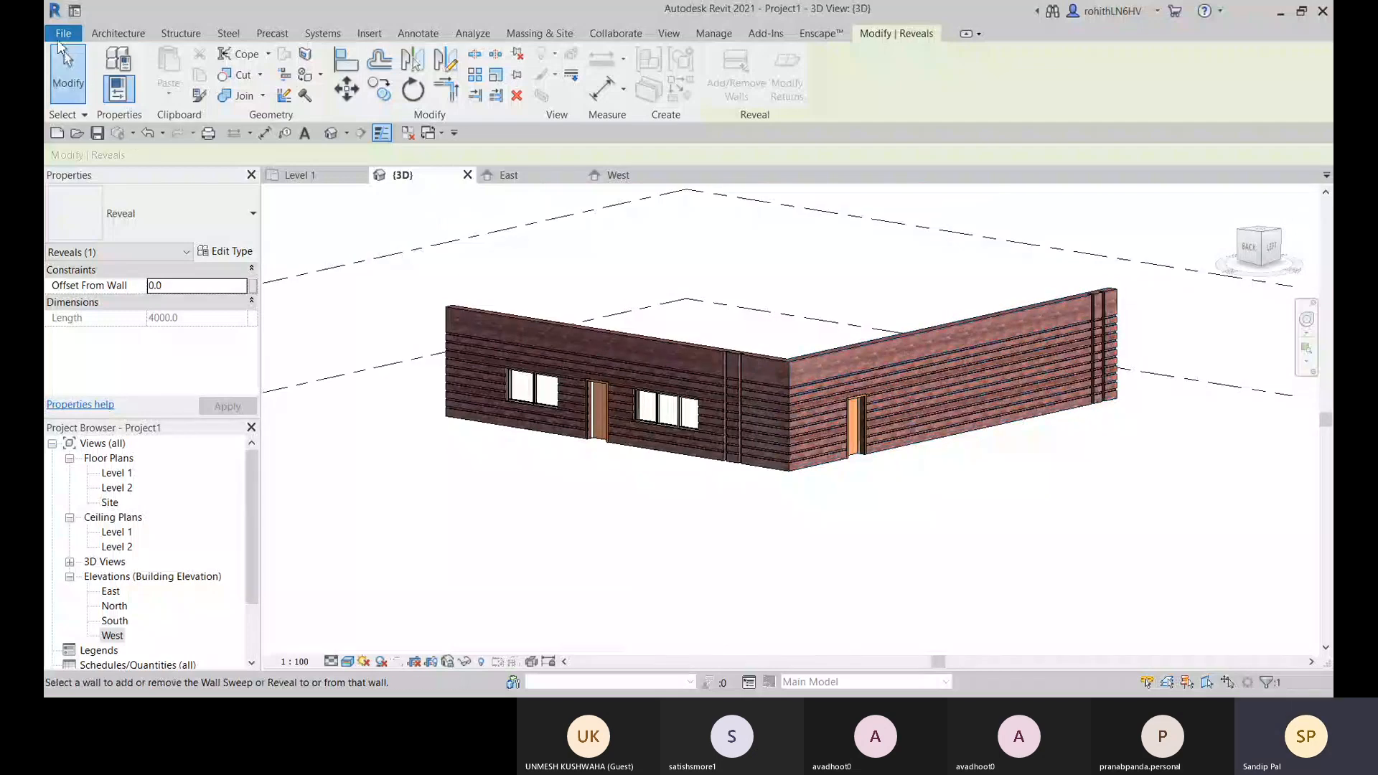
left_click(64, 36)
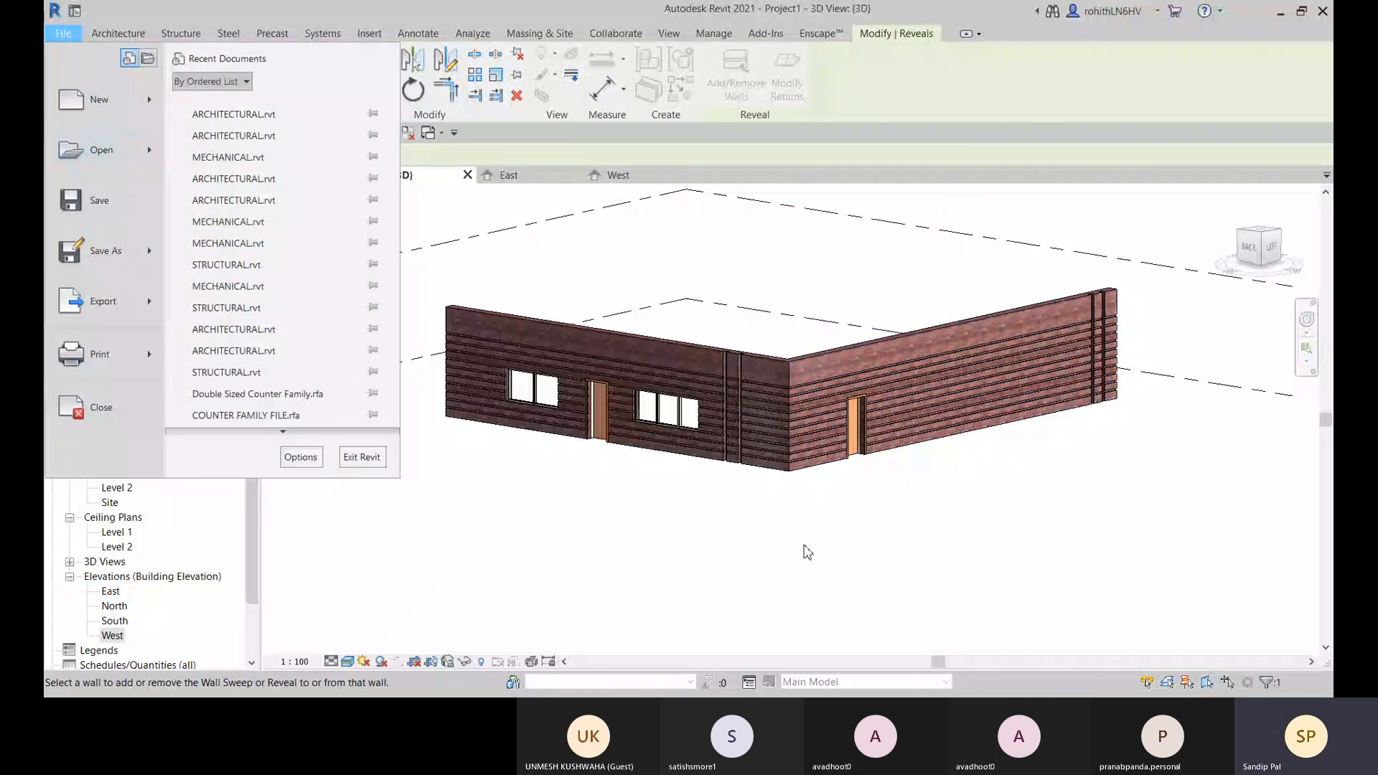
left_click(550, 507)
Start placing a door and browse the family library to the English Doors folder for loading a new family
left_click(117, 33)
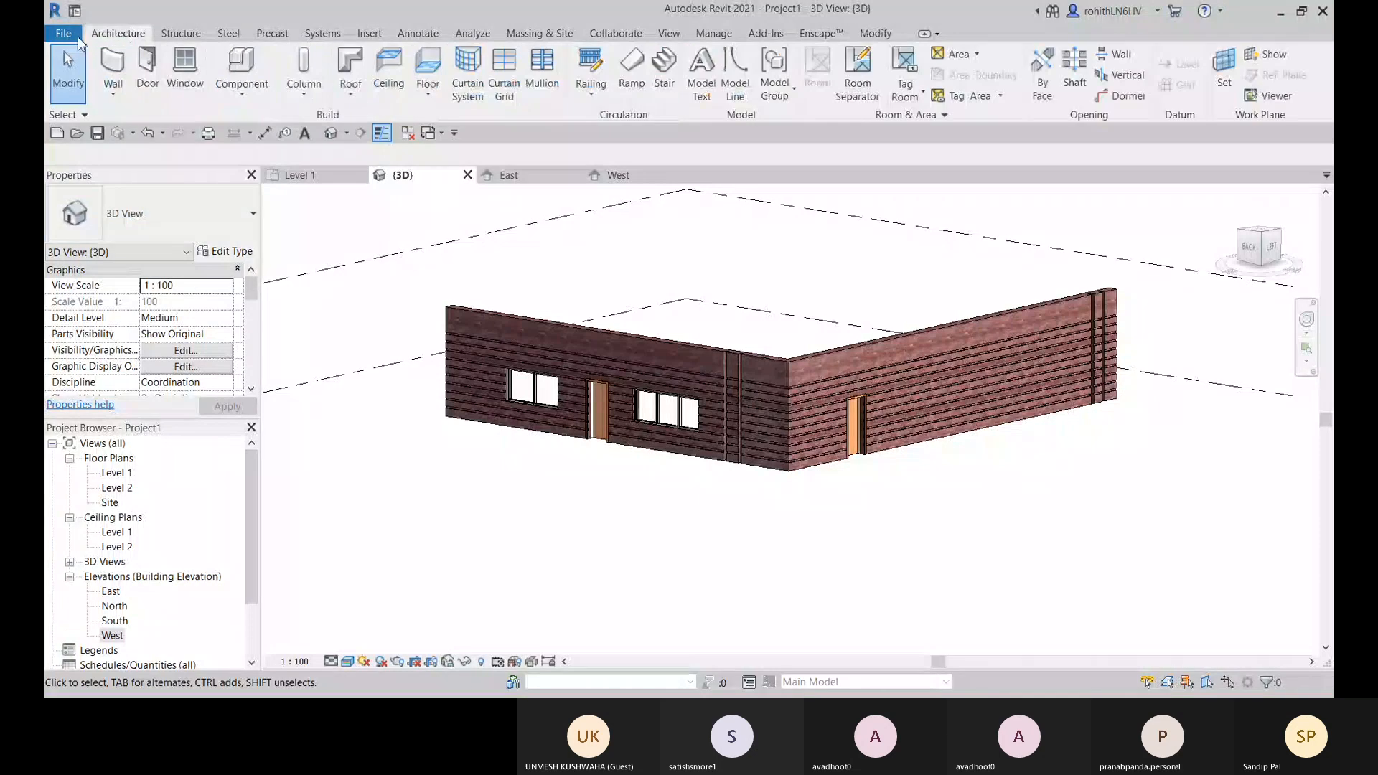
left_click(117, 98)
left_click(117, 96)
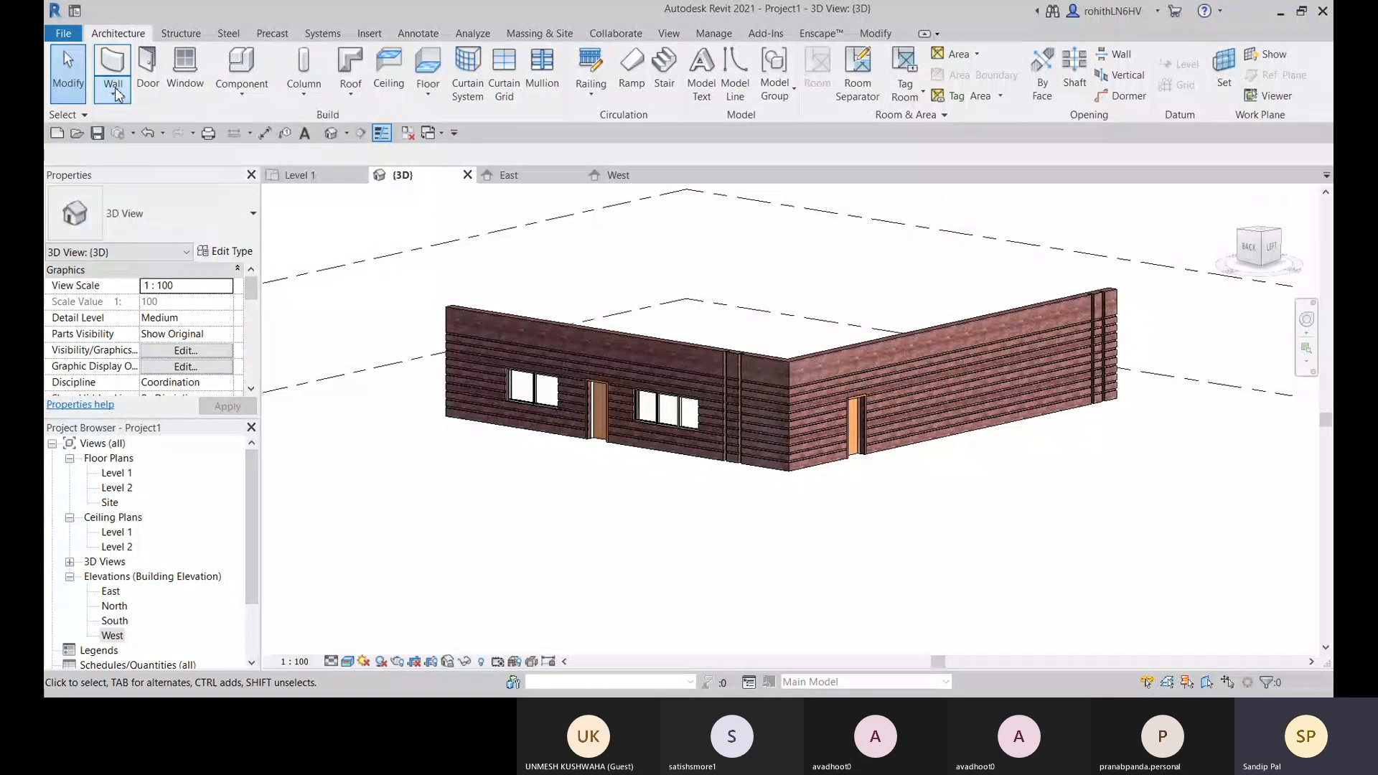
left_click(151, 87)
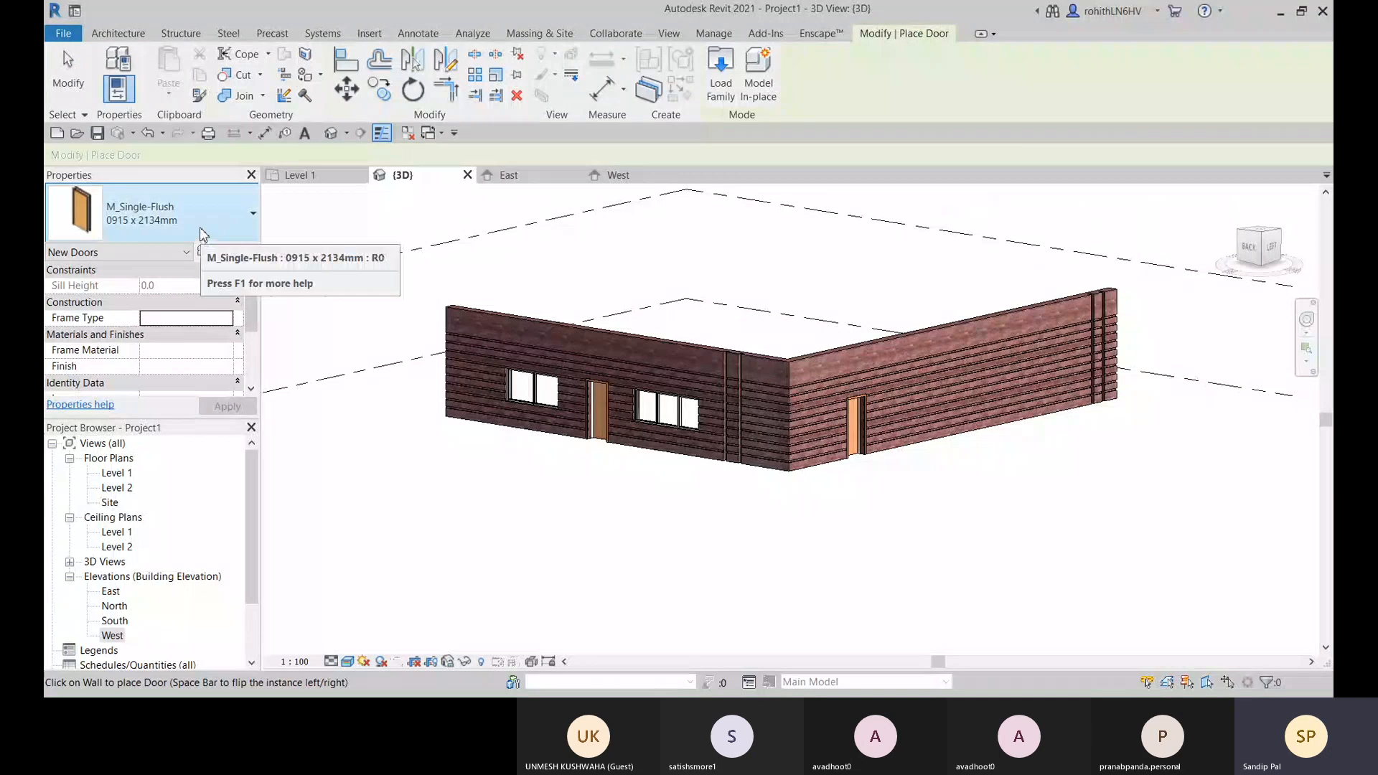
scroll(465, 416, "up", 3)
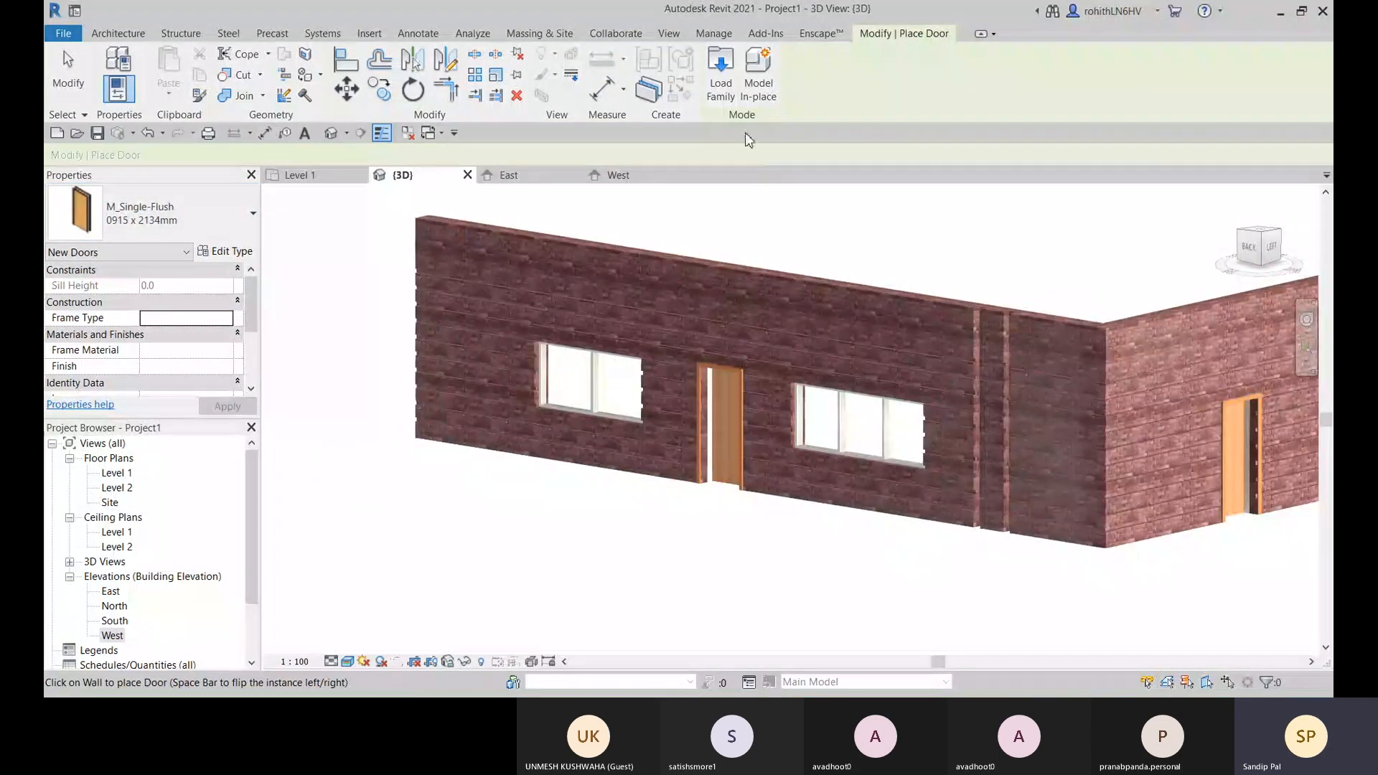
left_click(718, 99)
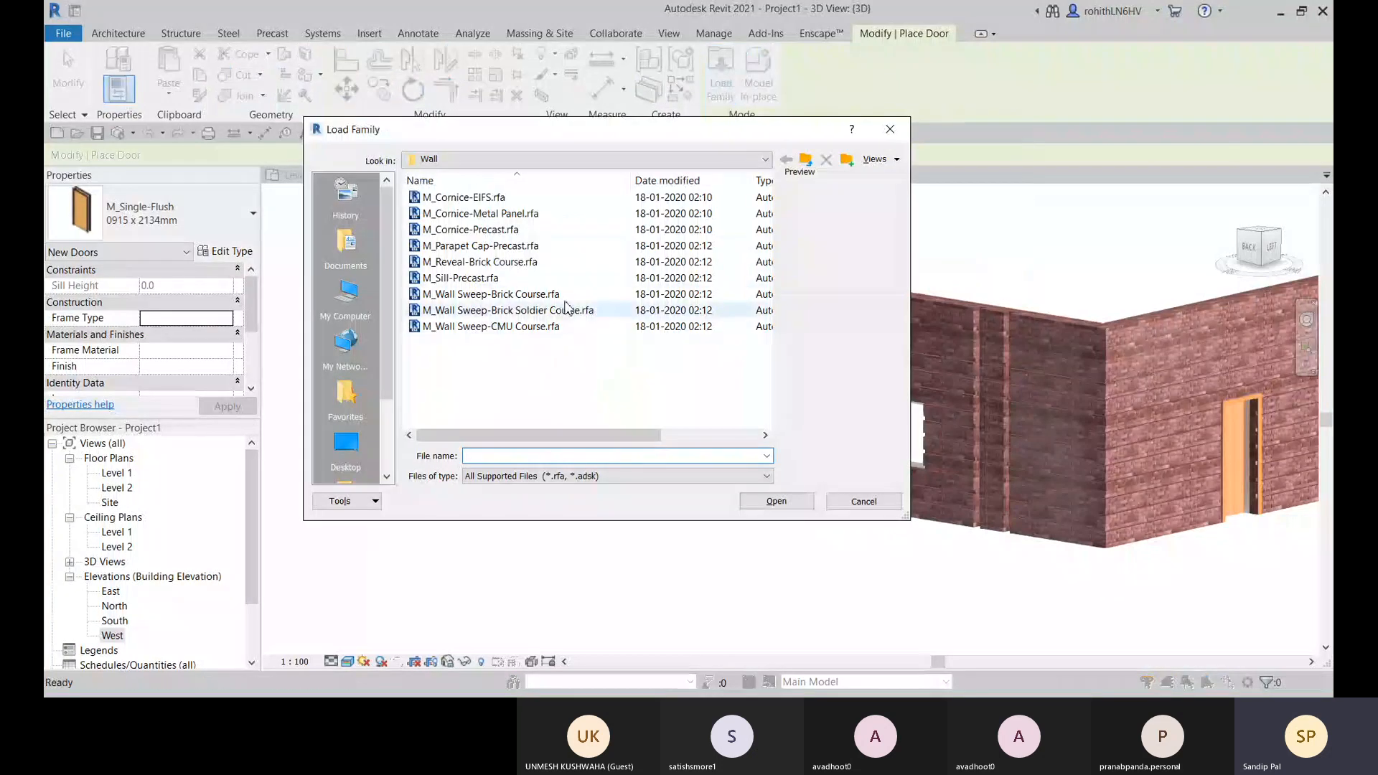
left_click(627, 160)
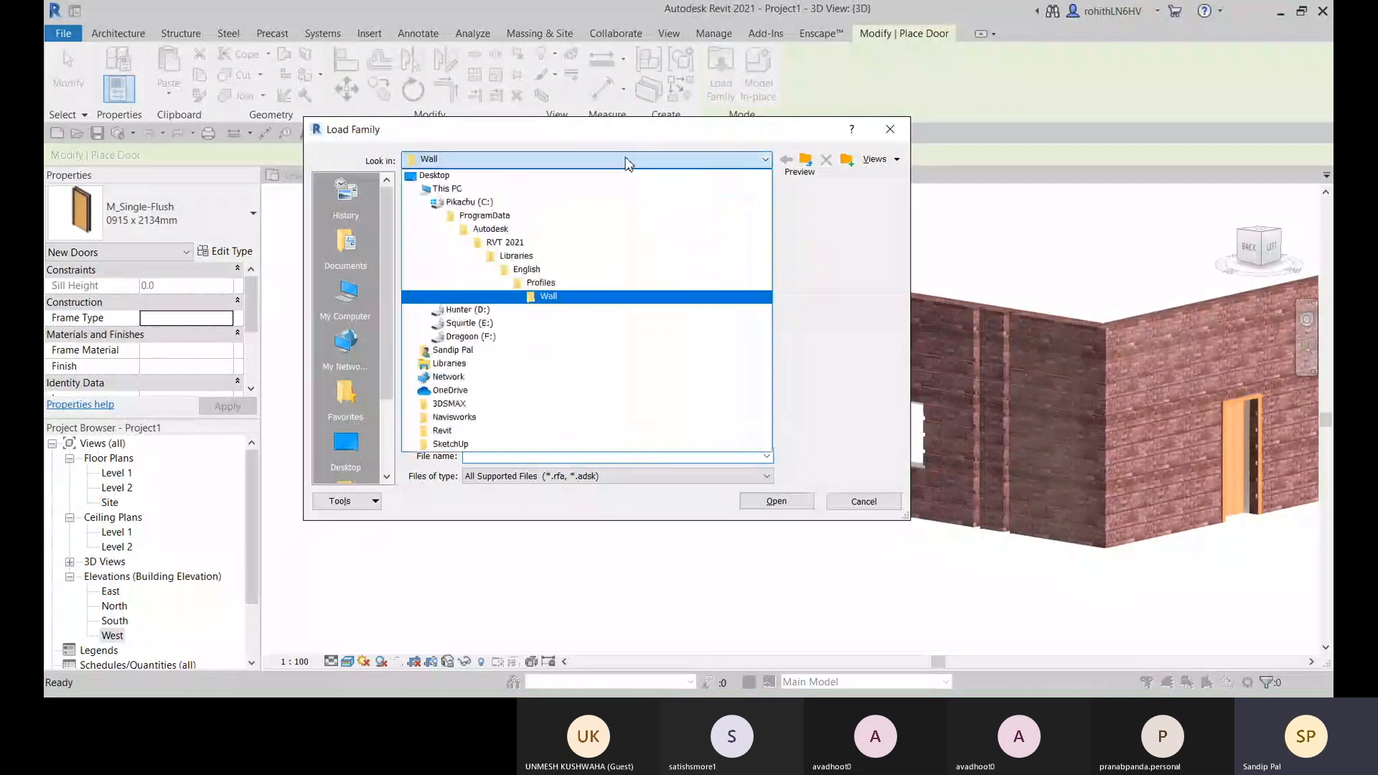
left_click(531, 269)
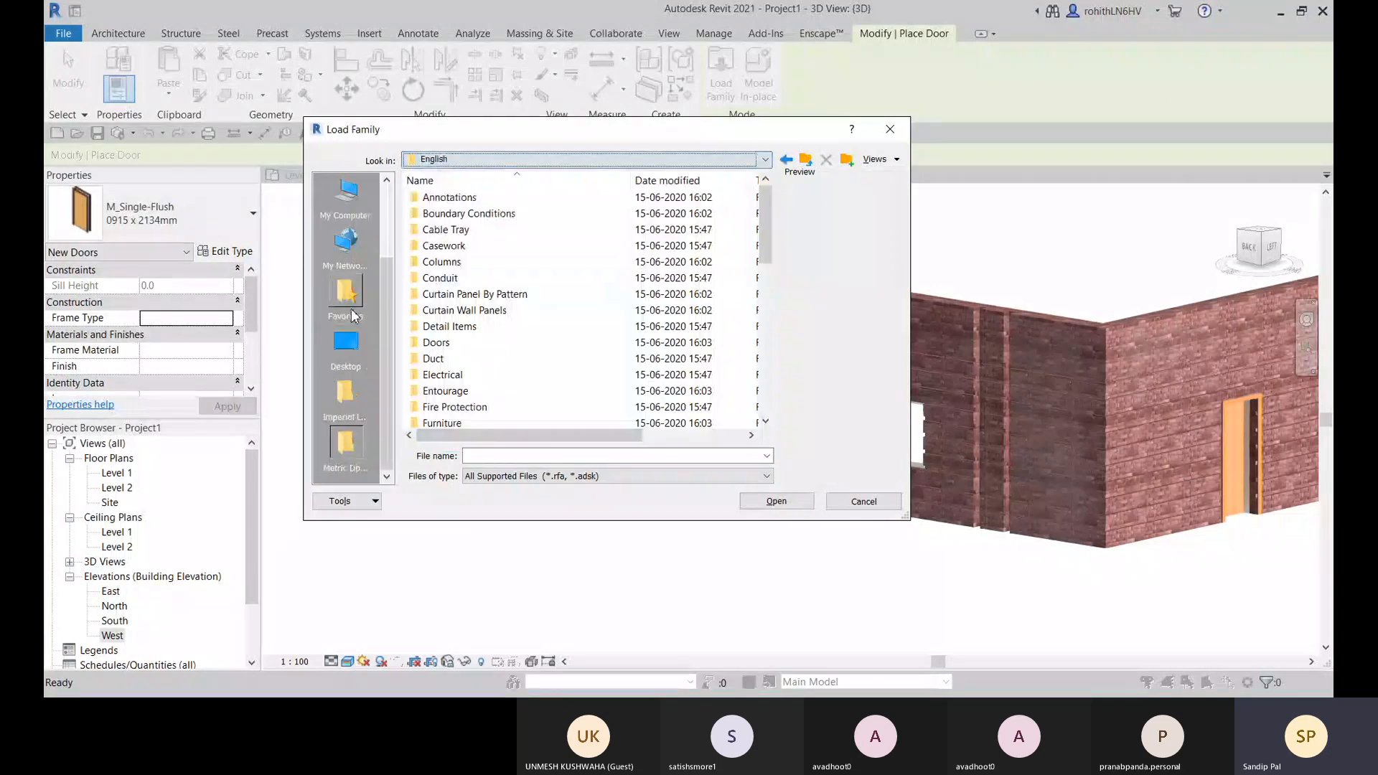
double_click(462, 344)
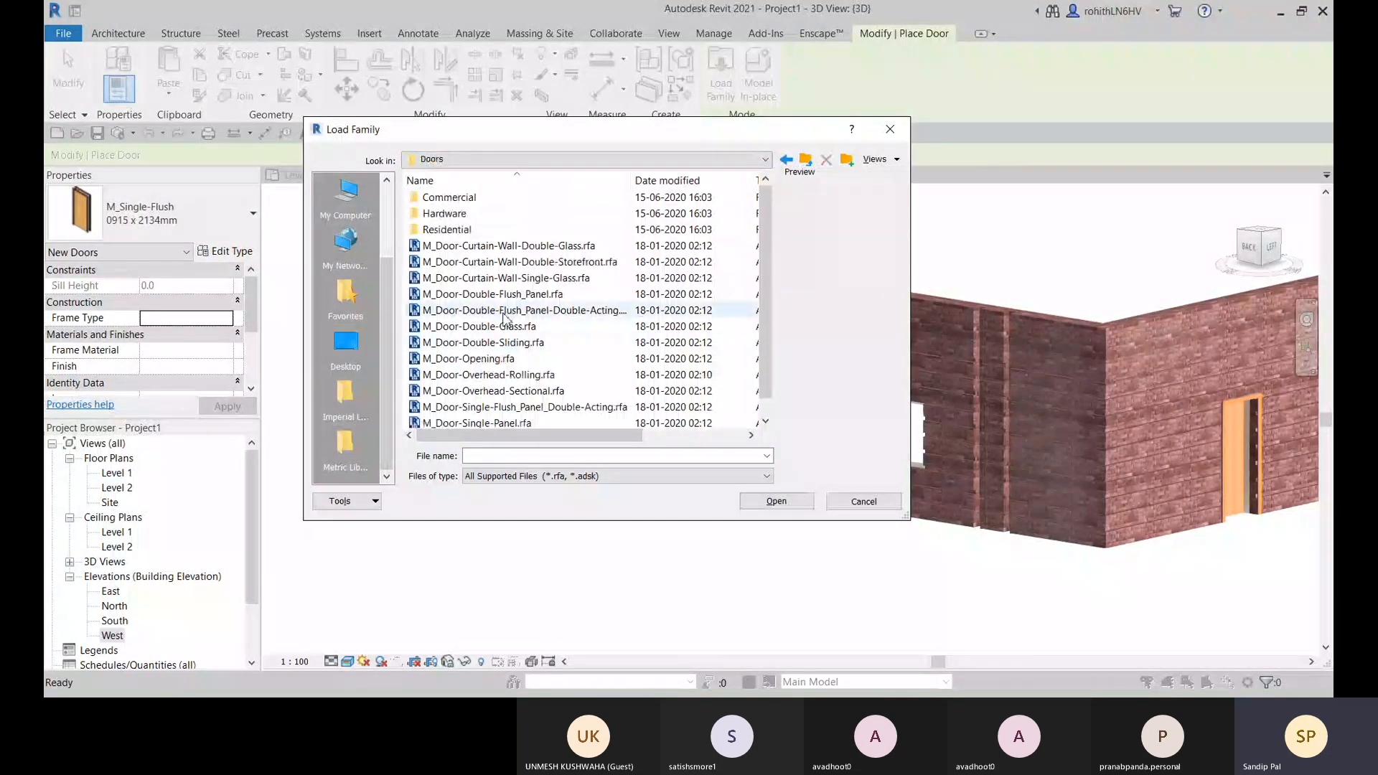
Load the M_Door-Double-Glass.rfa family with its 1700 x 2100mm type
left_click(505, 313)
left_click(496, 327)
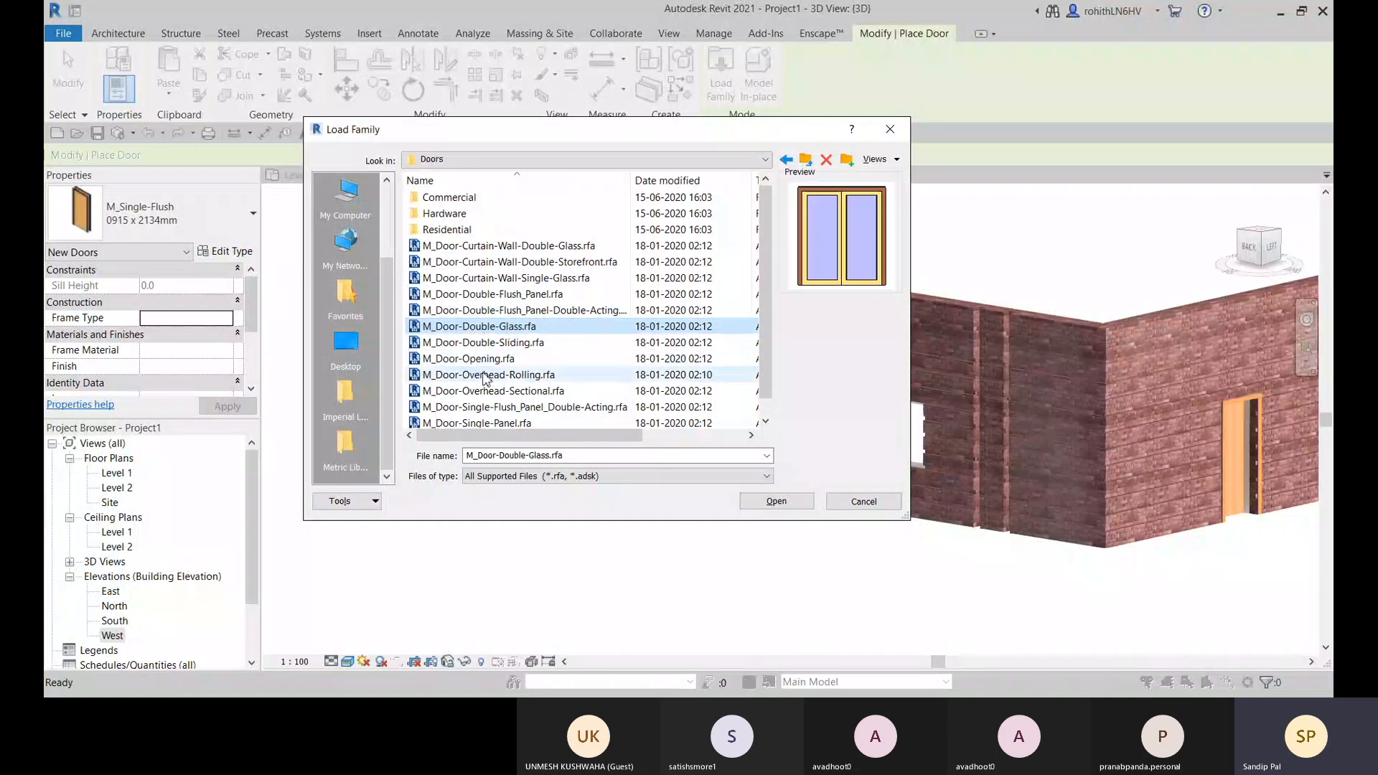
left_click(483, 343)
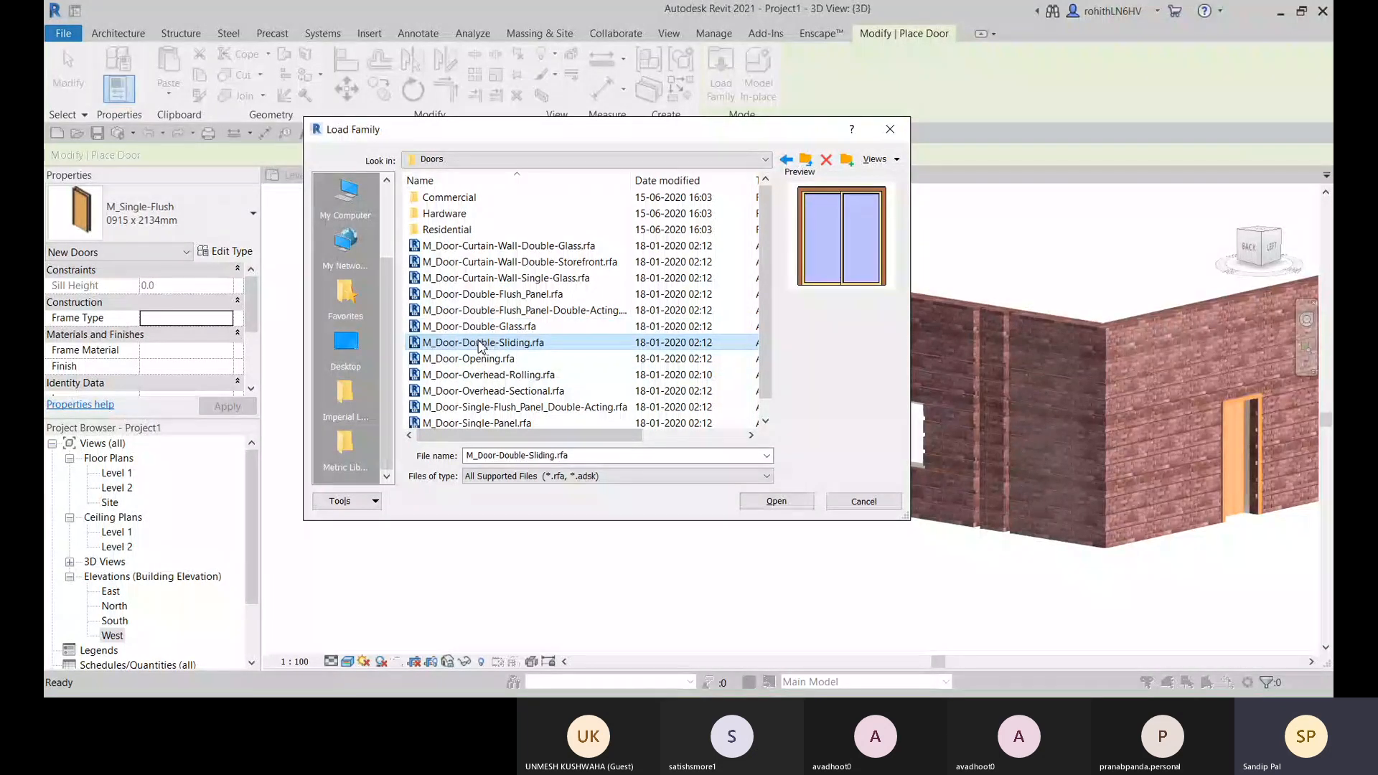
left_click(463, 332)
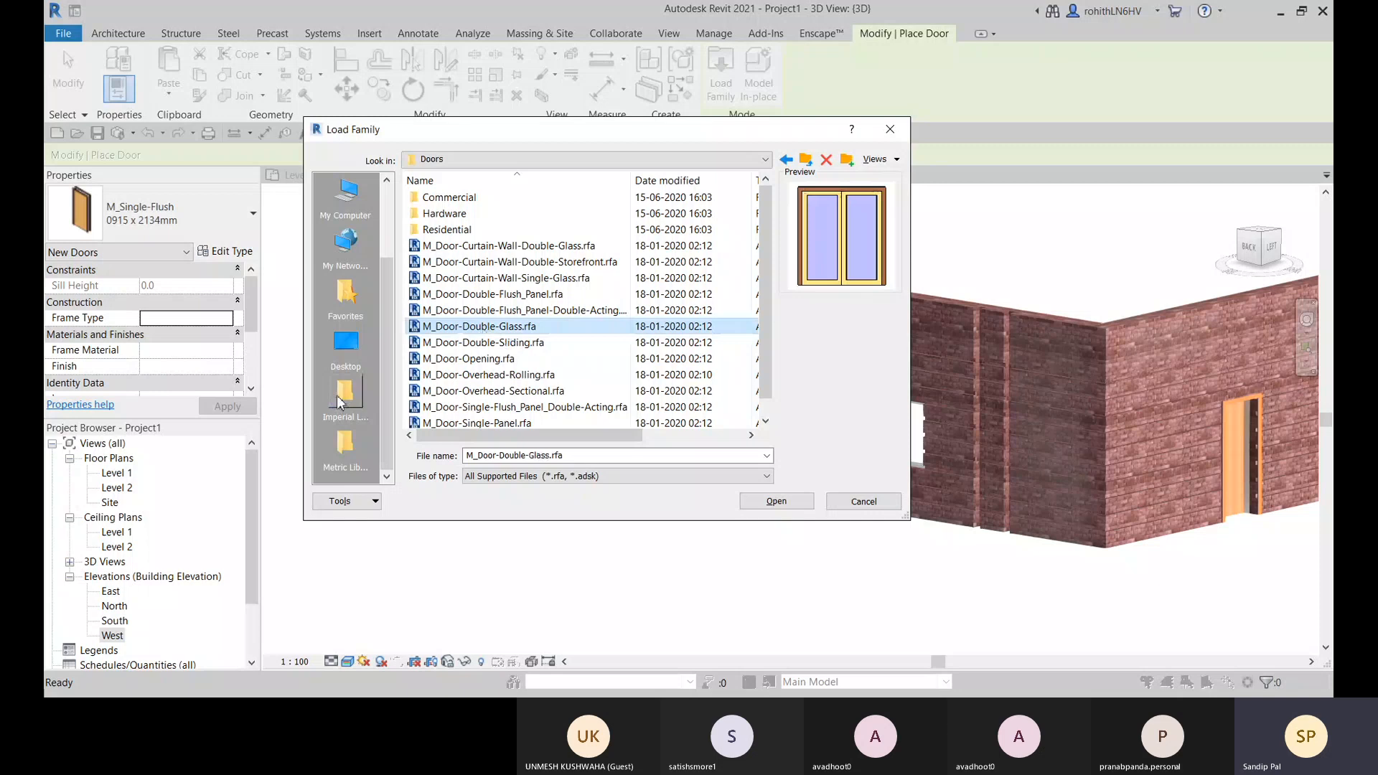
key("Return")
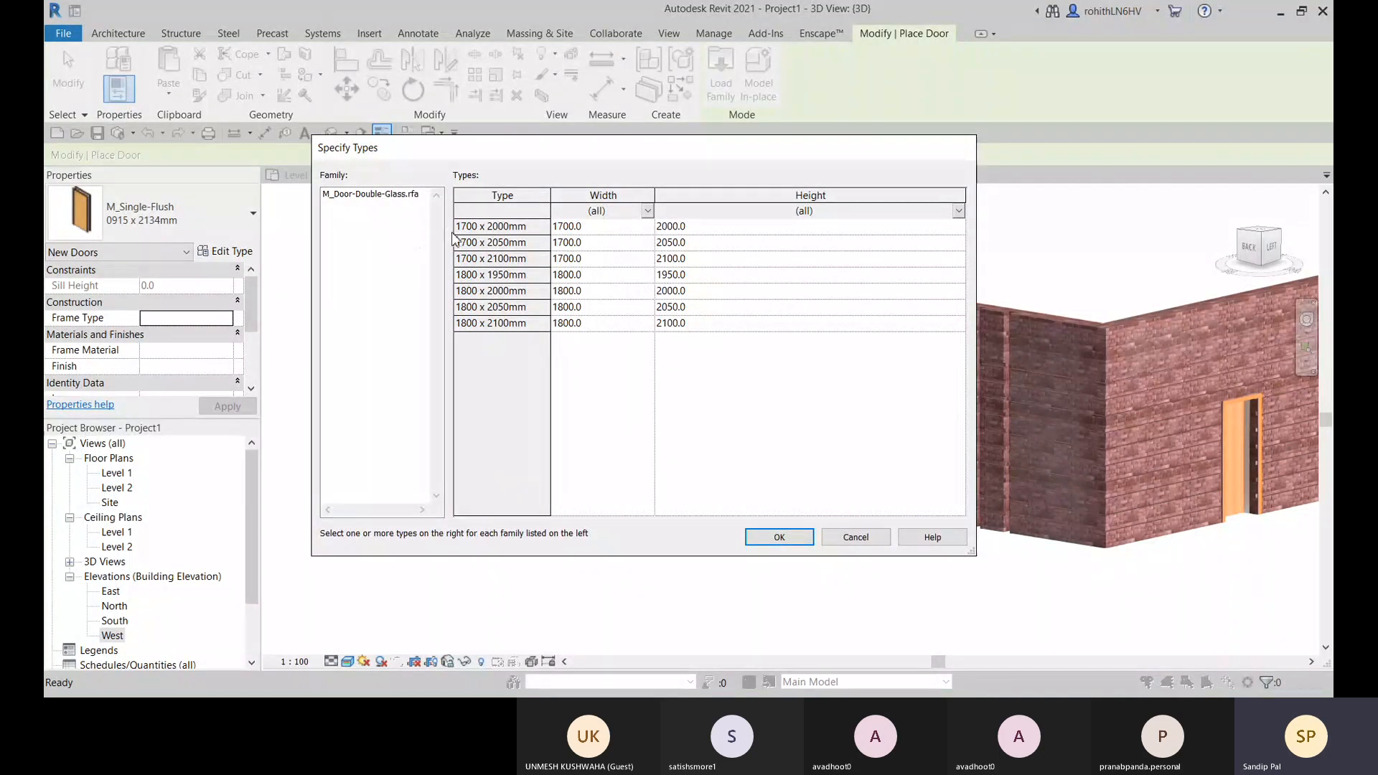
left_click(490, 229)
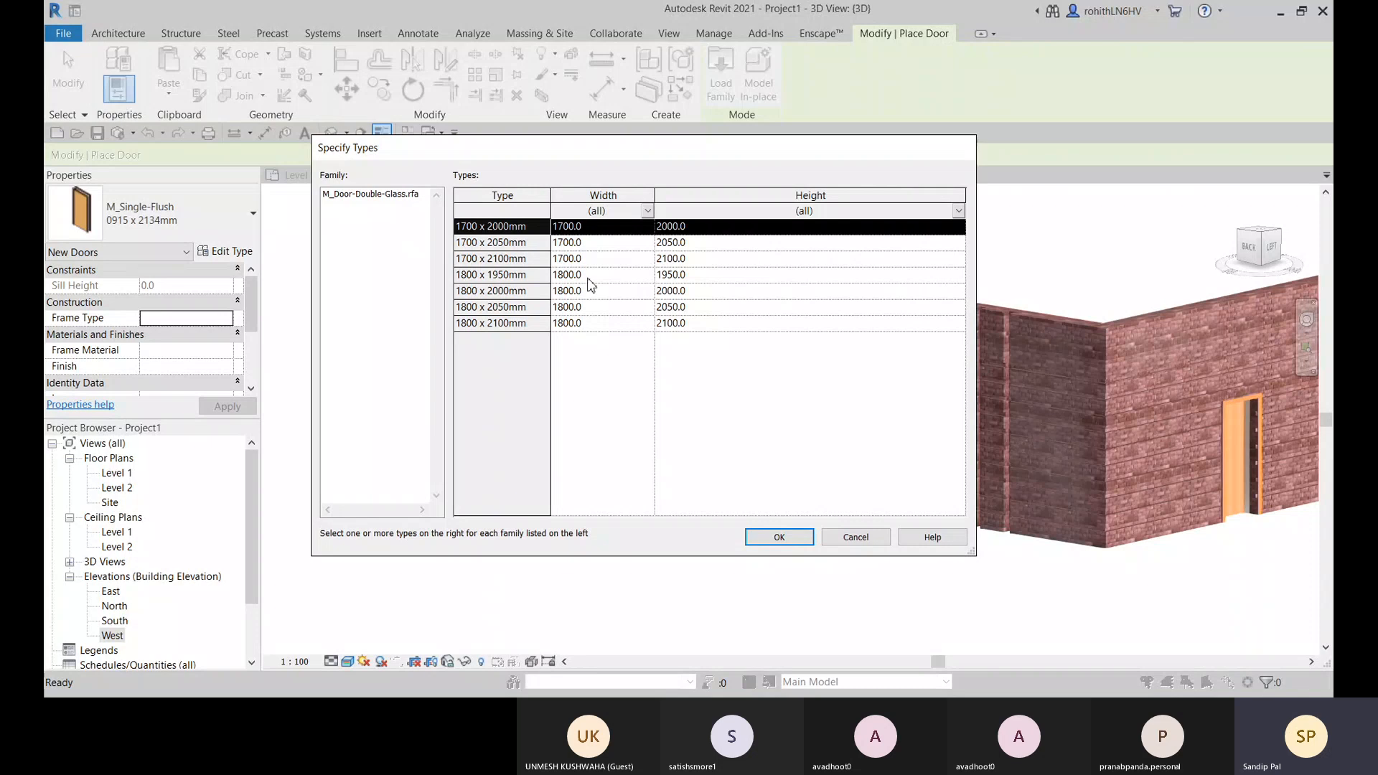
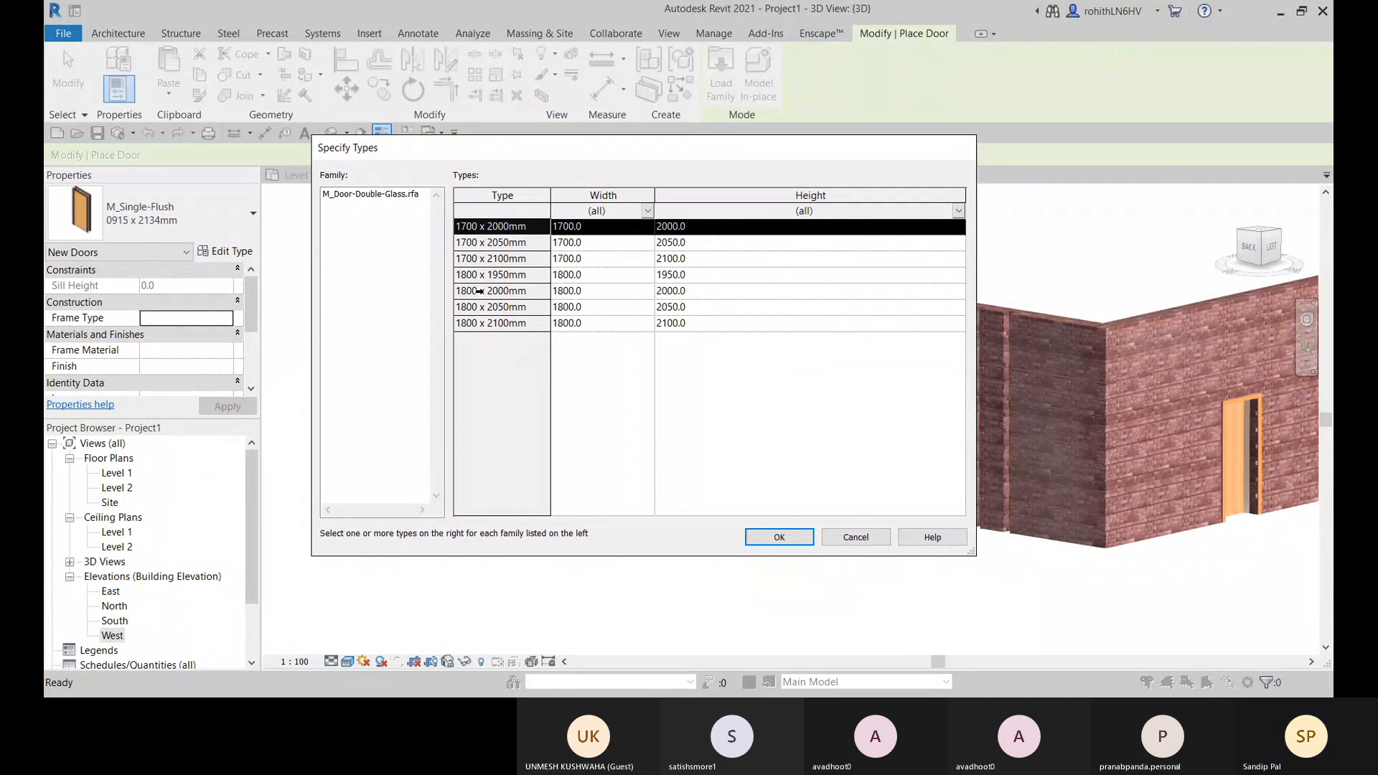
left_click(487, 249)
left_click(481, 260)
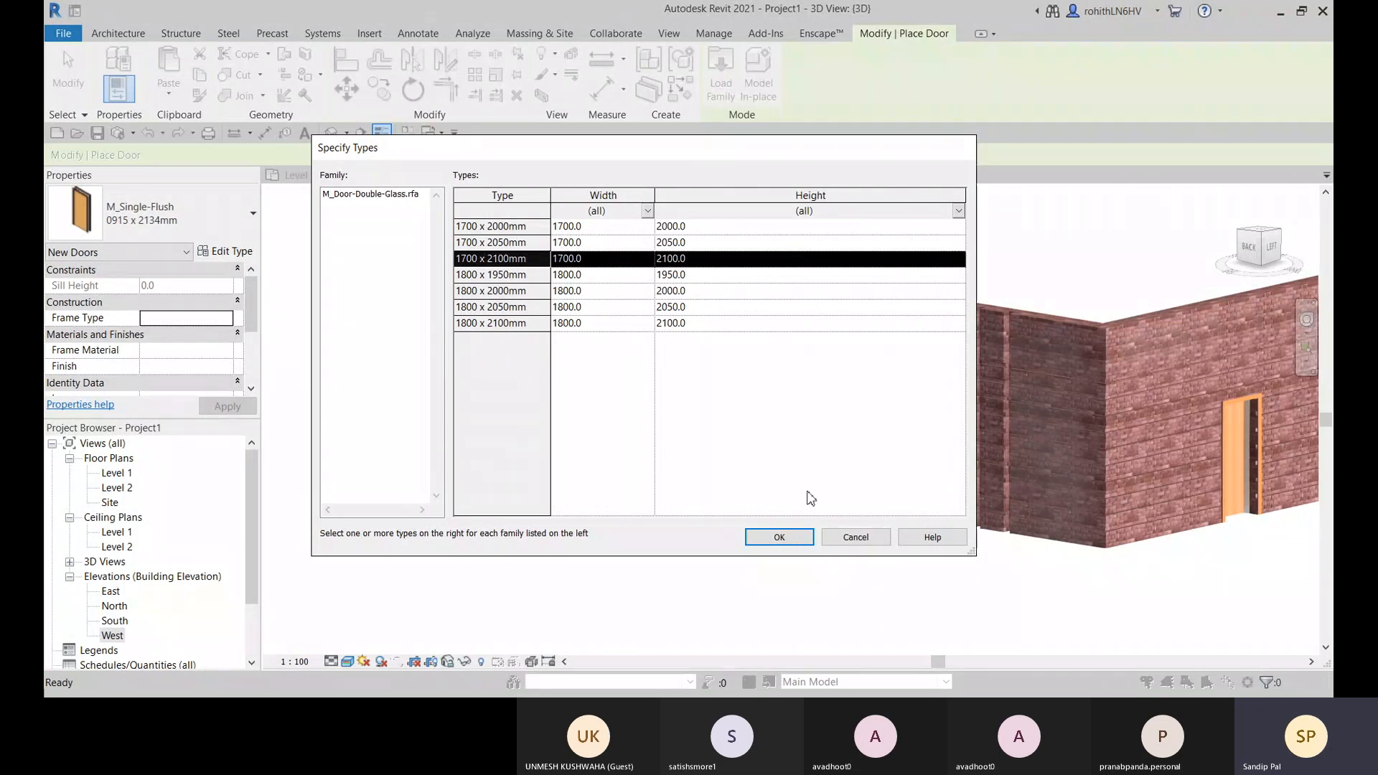
left_click(790, 540)
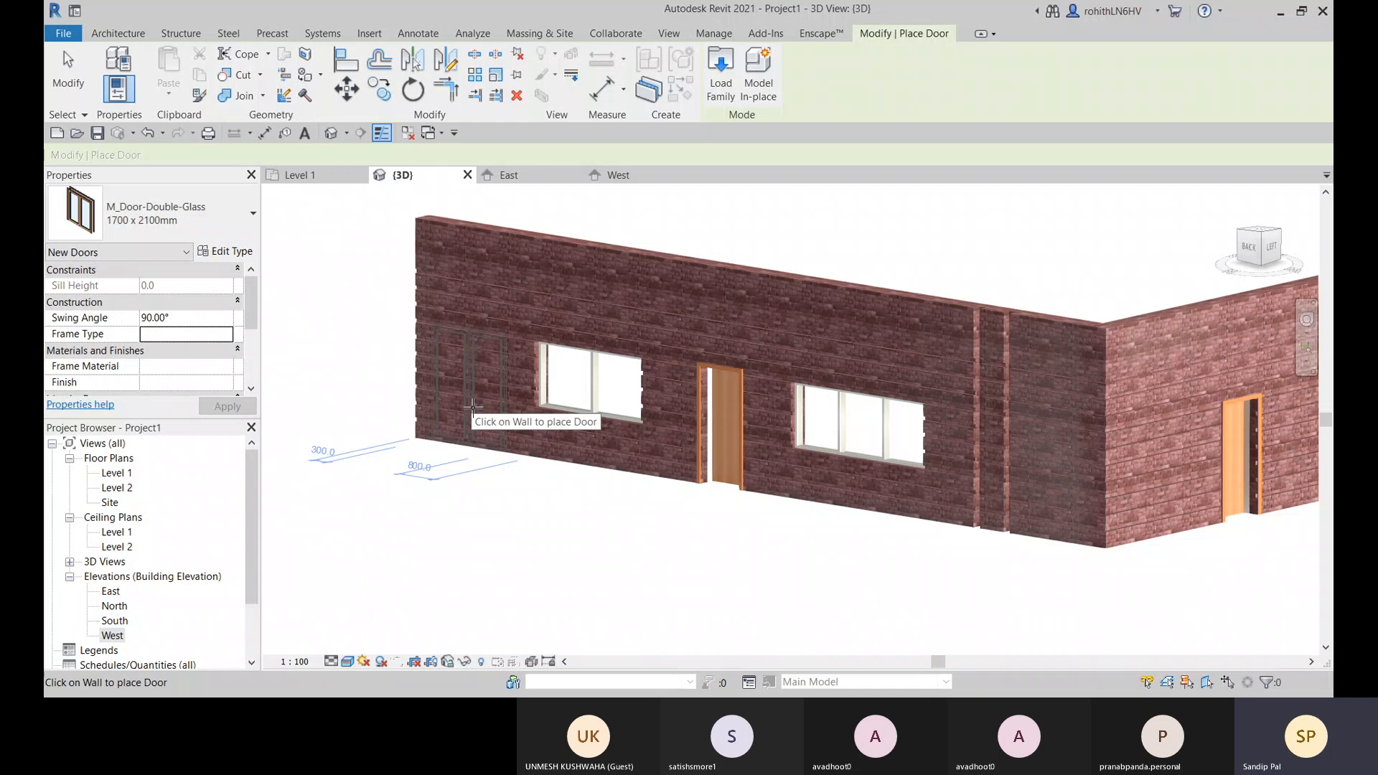
Place the double-glass door on the long reveal wall, about 6700 mm from the single door and 5600 mm from the wall's far end
middle_click_drag(473, 407, 584, 421, "shift")
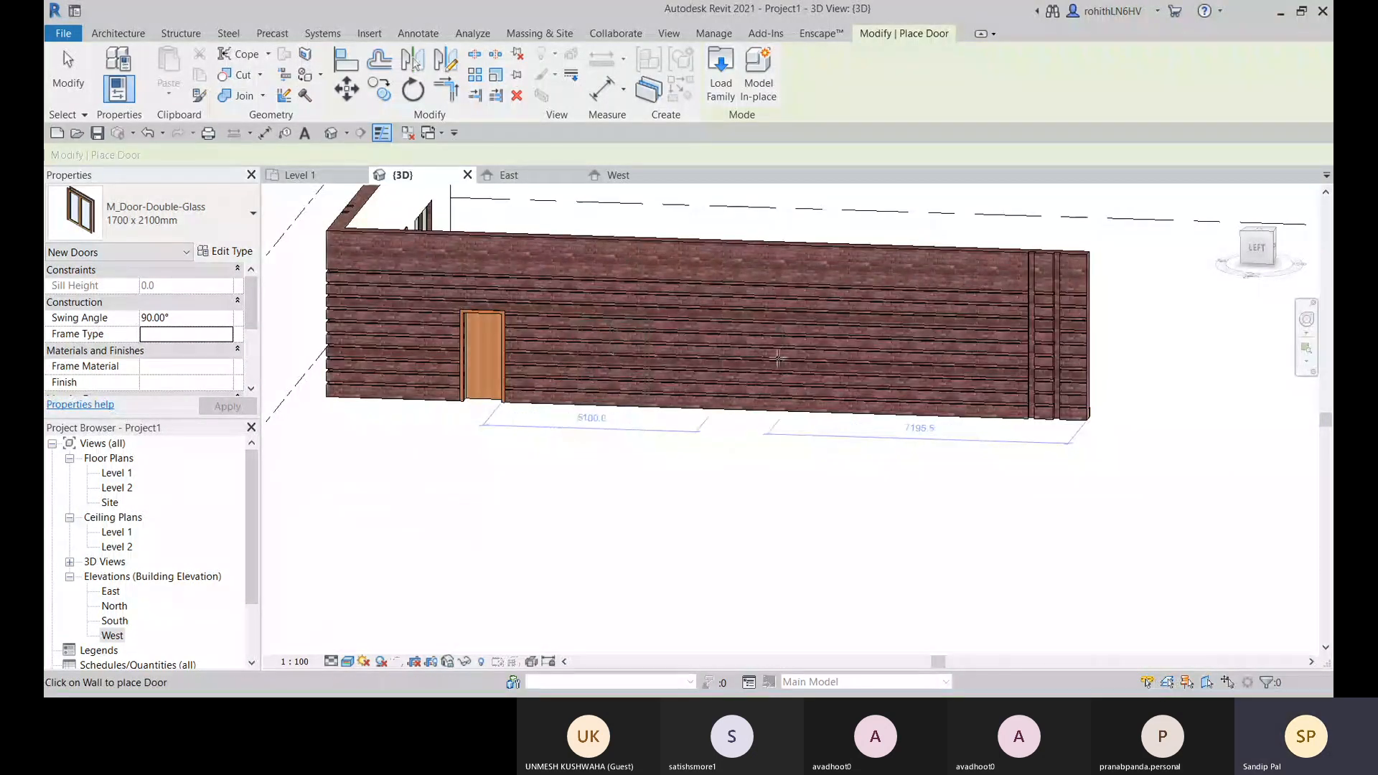
left_click(818, 362)
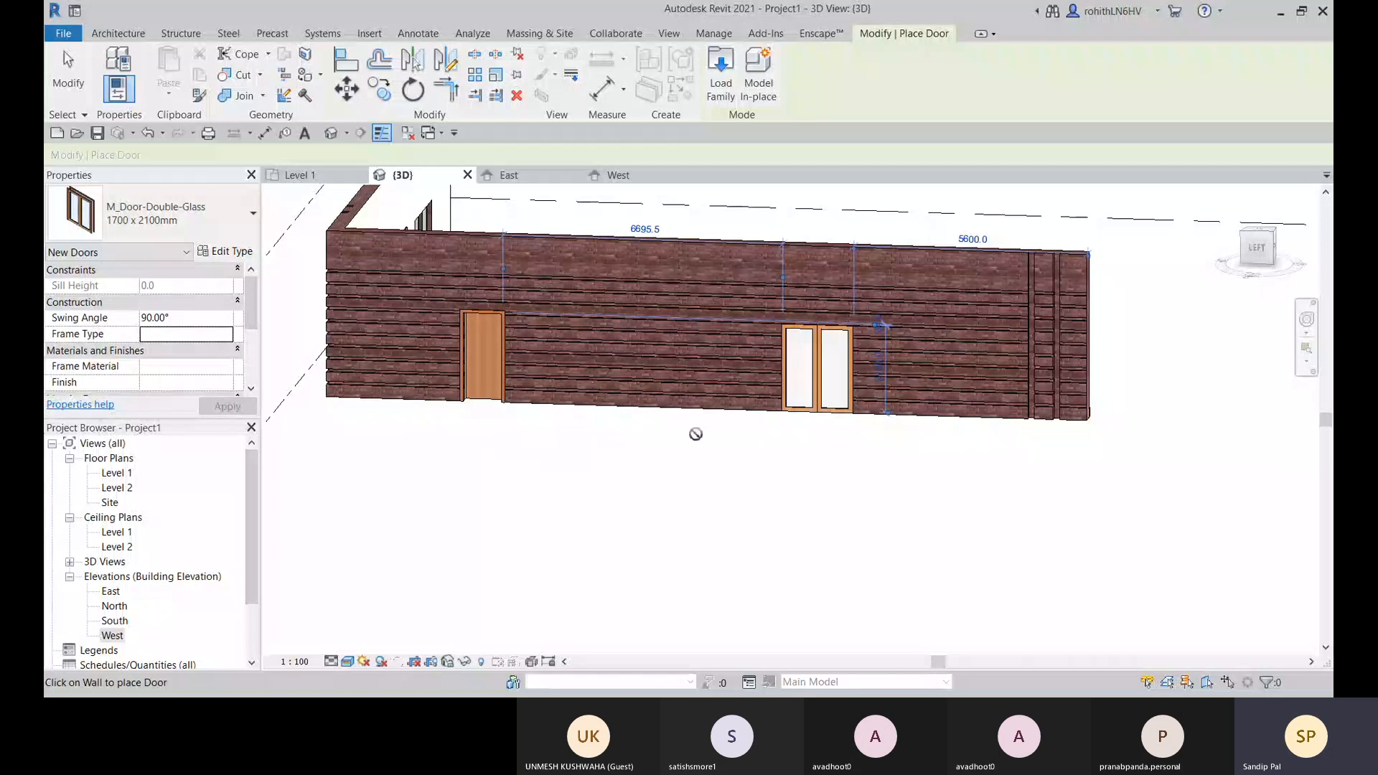
key("Escape")
key("Escape")
scroll(610, 466, "up", 2)
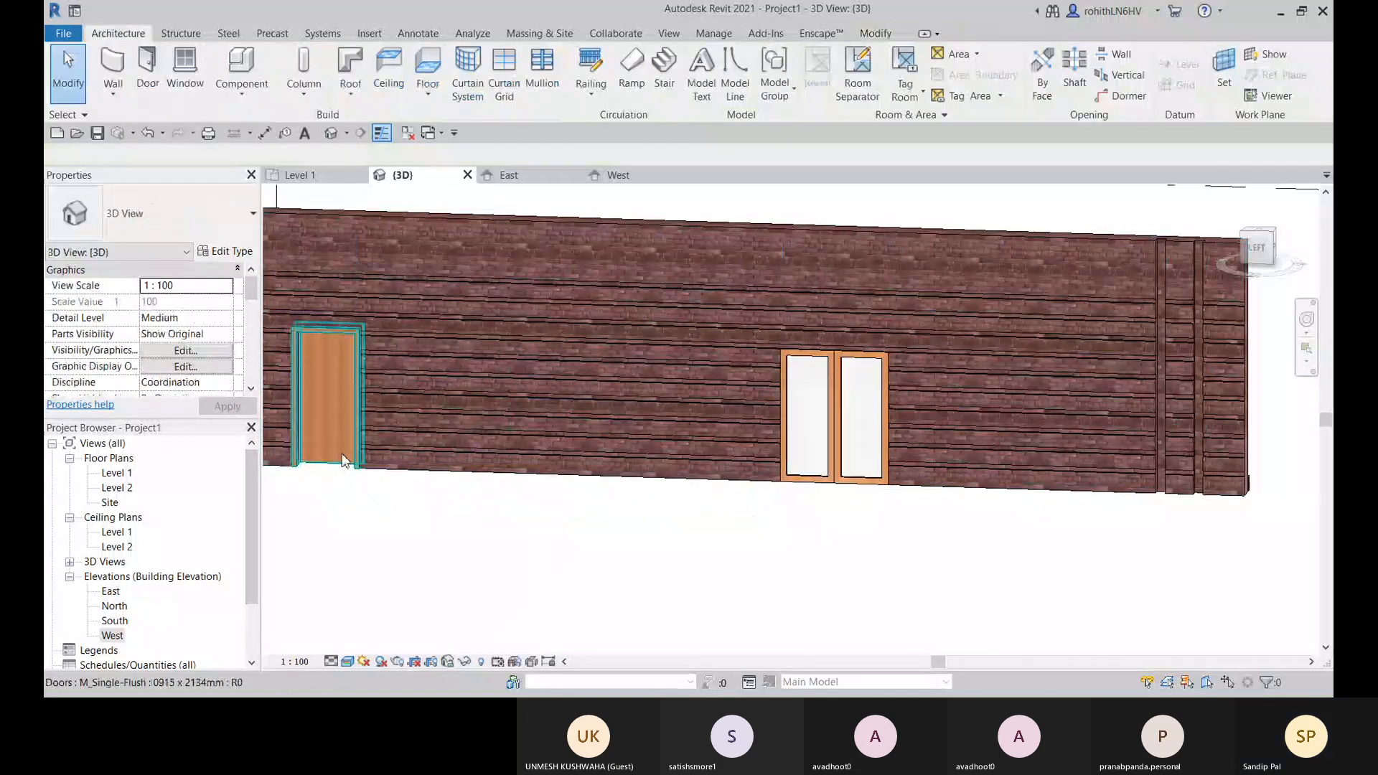
Change the single flush door on the long wall to the M_Door-Double-Glass 1700 x 2100mm type
left_click(314, 434)
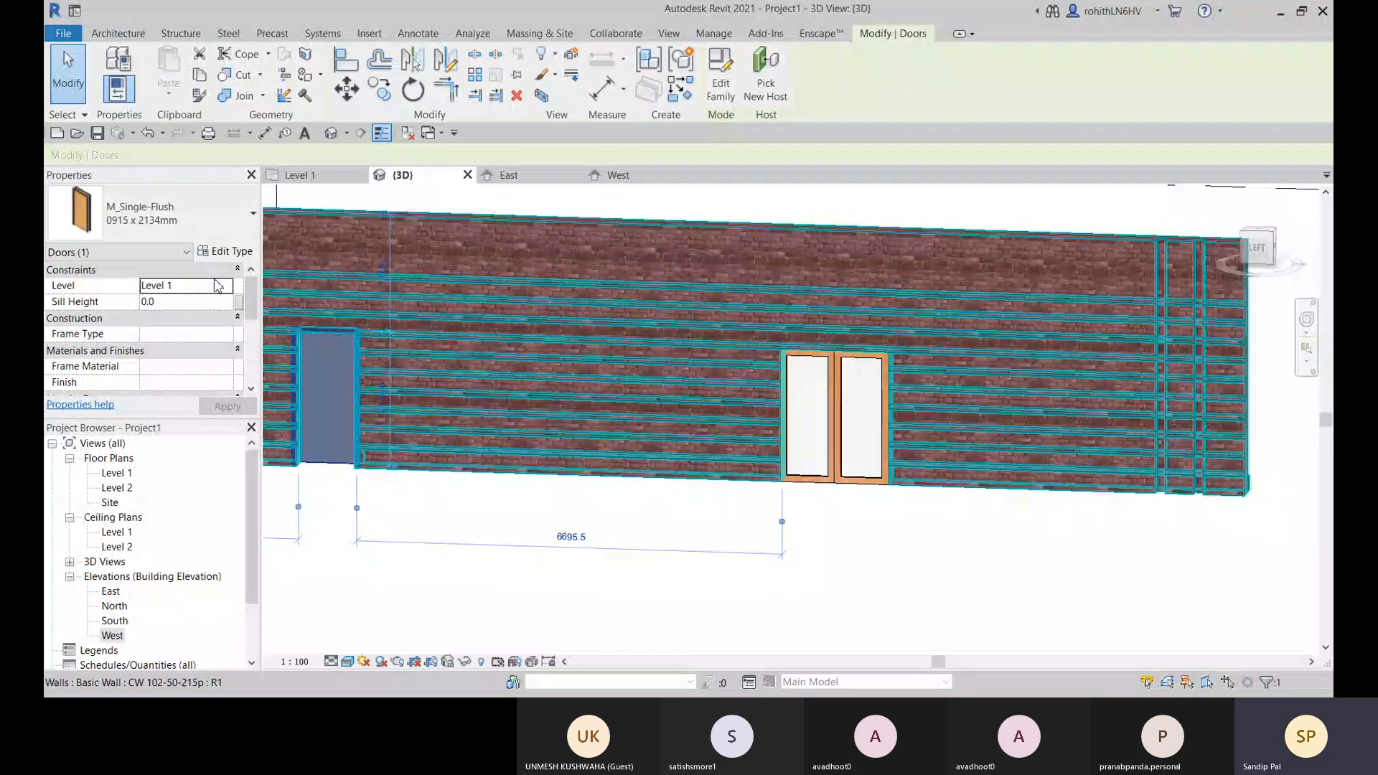
left_click(180, 214)
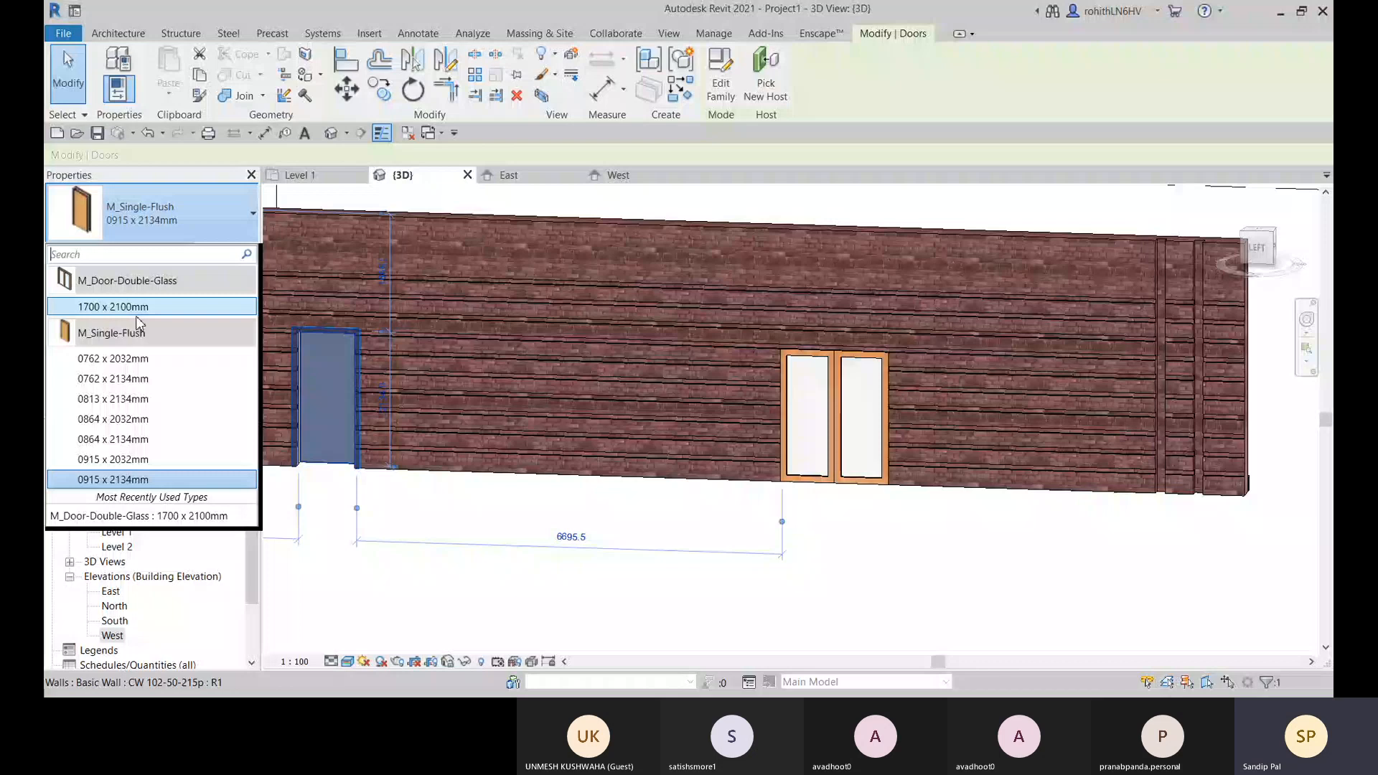
left_click(385, 480)
middle_click_drag(316, 405, 583, 394)
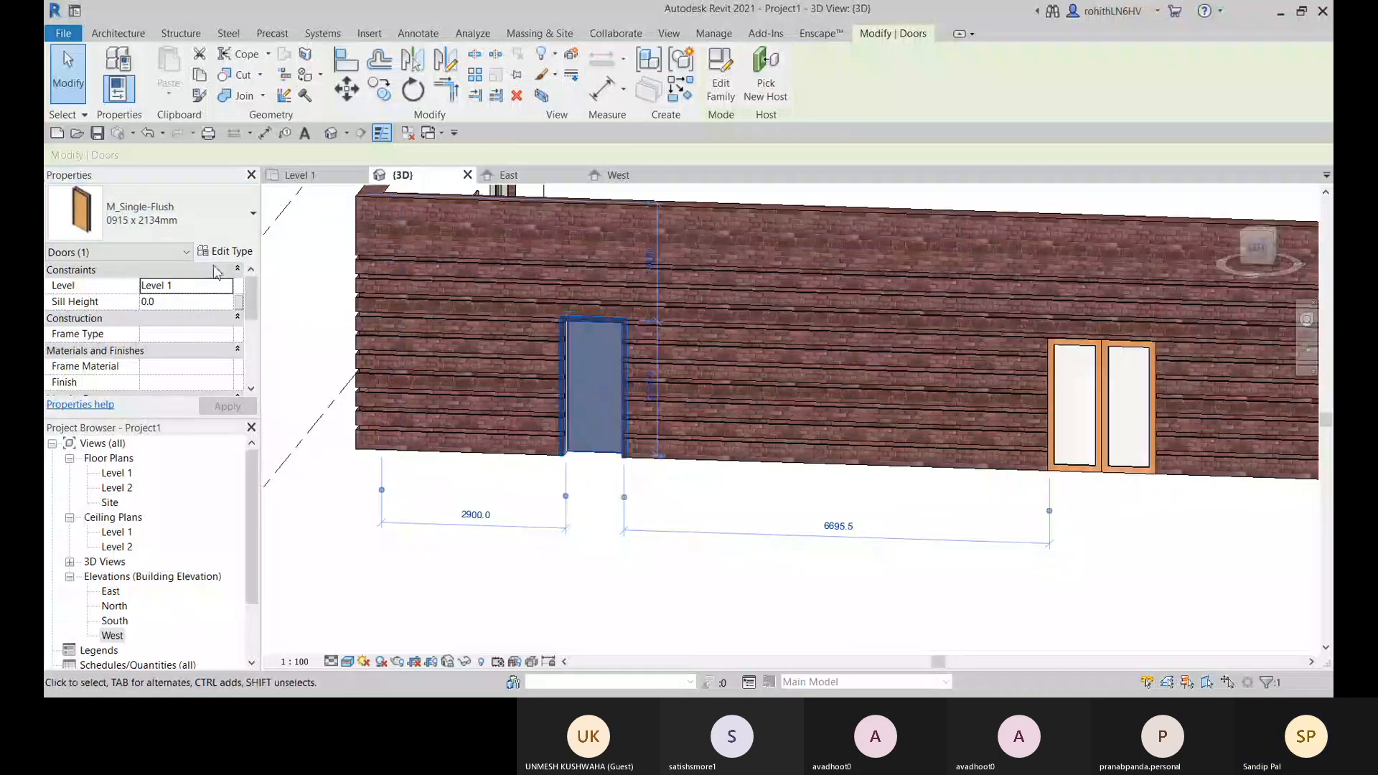
left_click(218, 225)
left_click(92, 305)
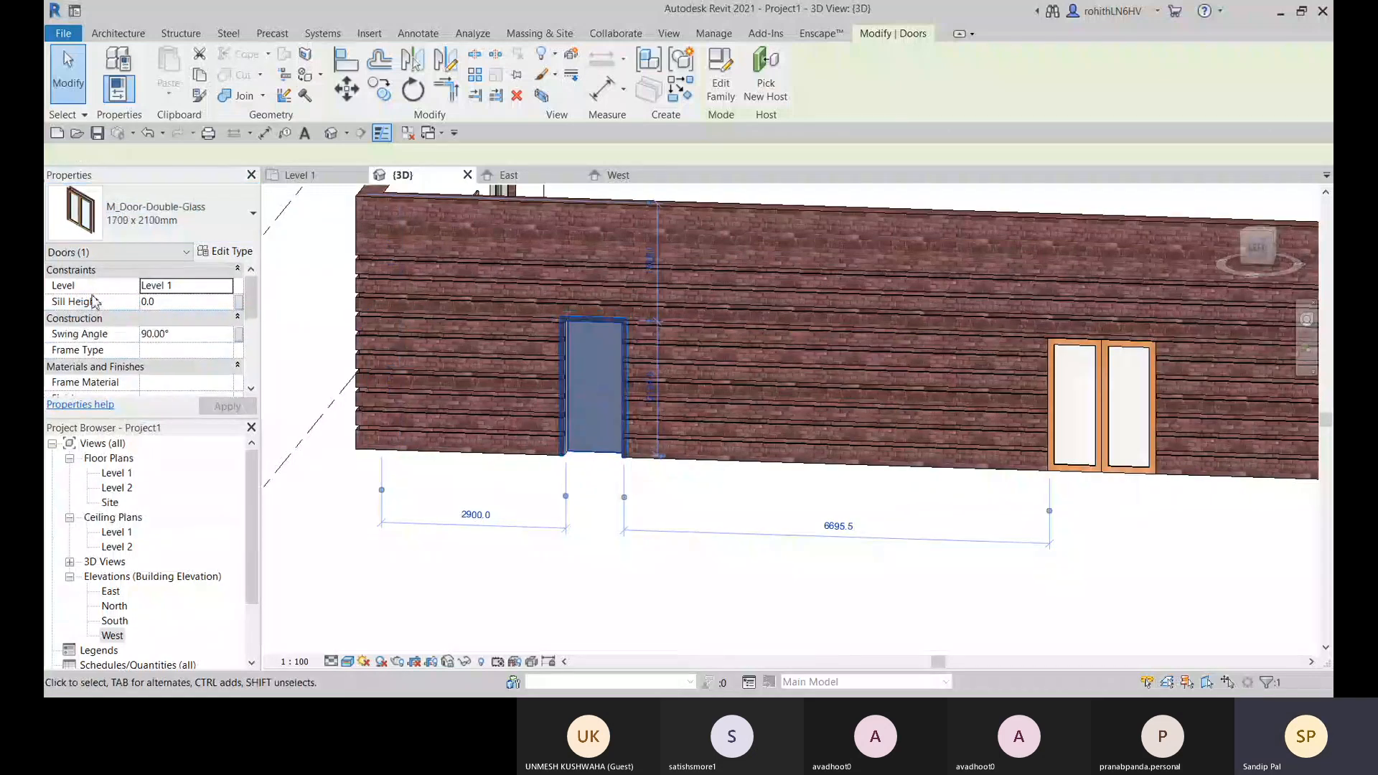
left_click(616, 556)
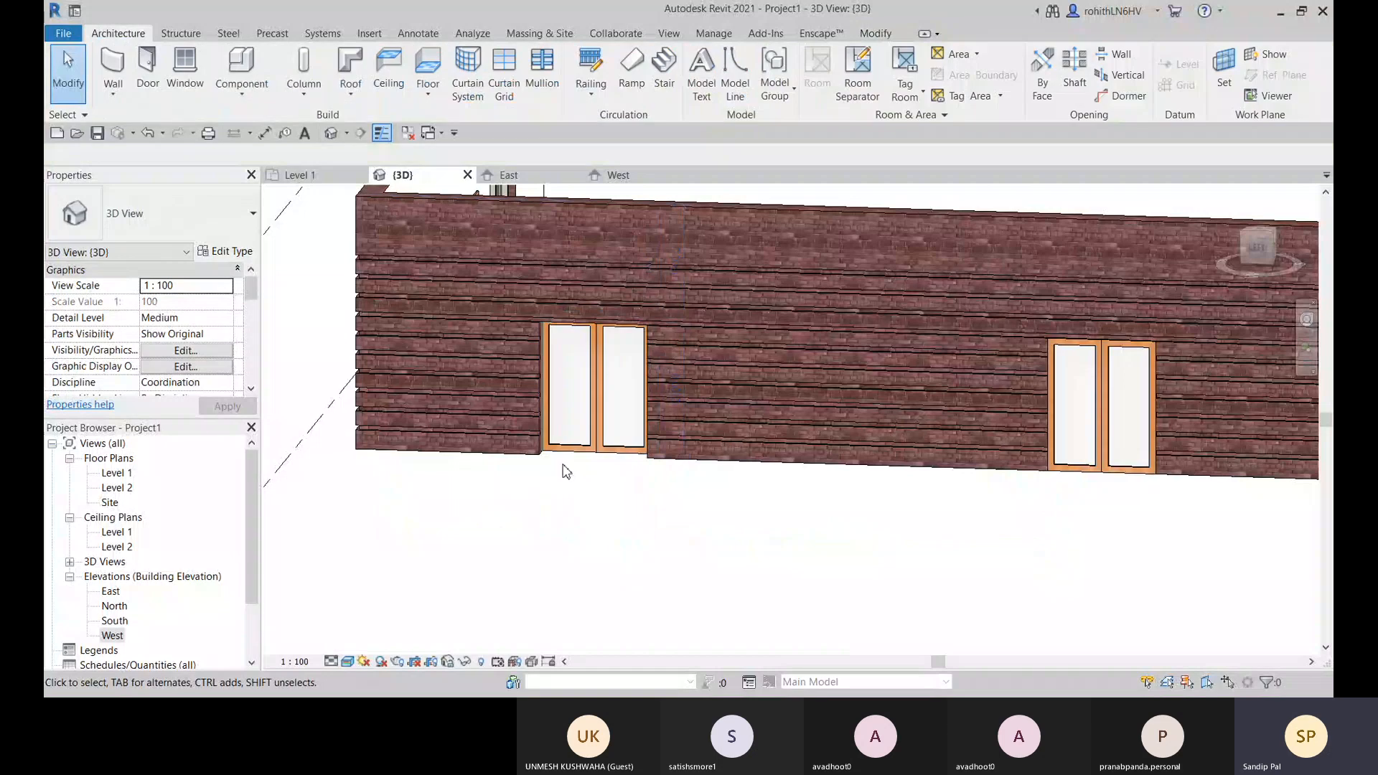
Check which door types are available for the replaced door near the building corner
scroll(596, 459, "up", 2)
left_click(584, 419)
left_click(218, 223)
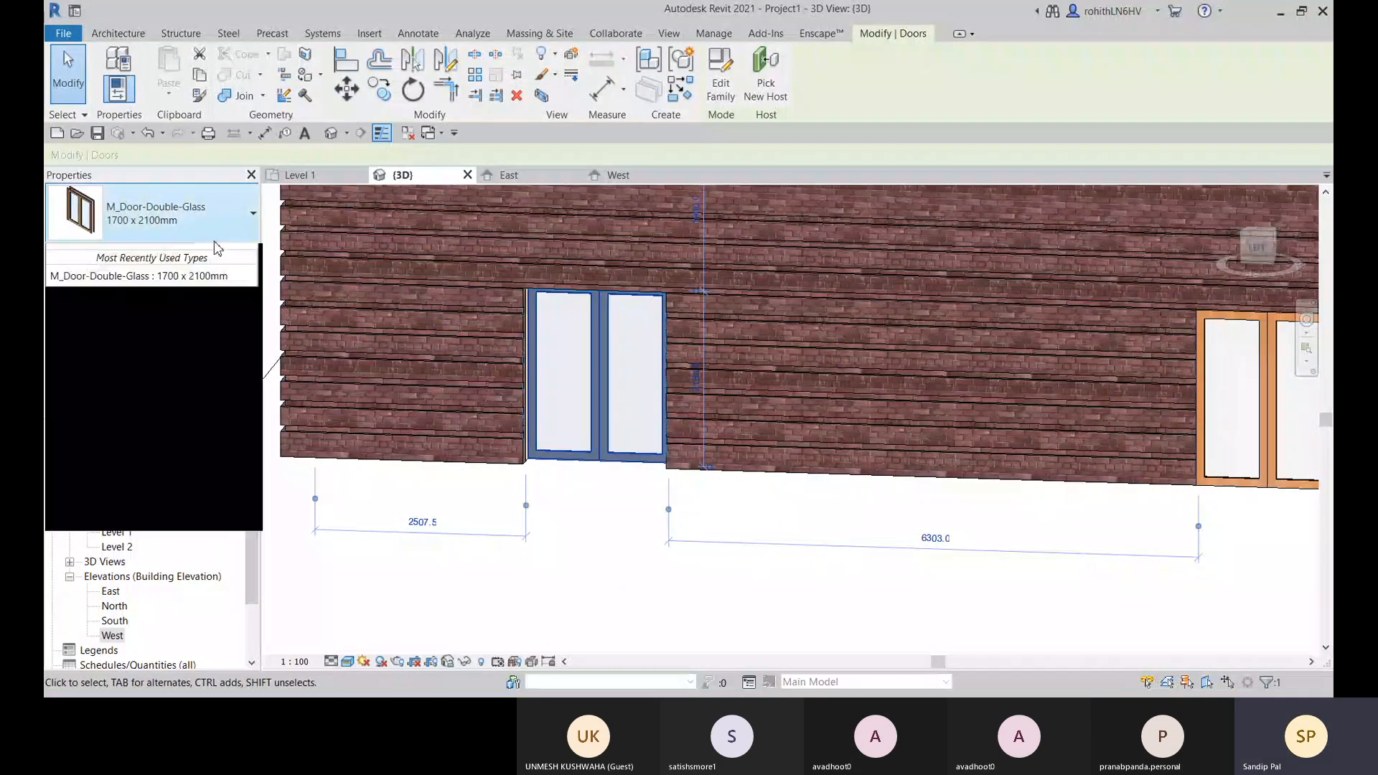
left_click(377, 513)
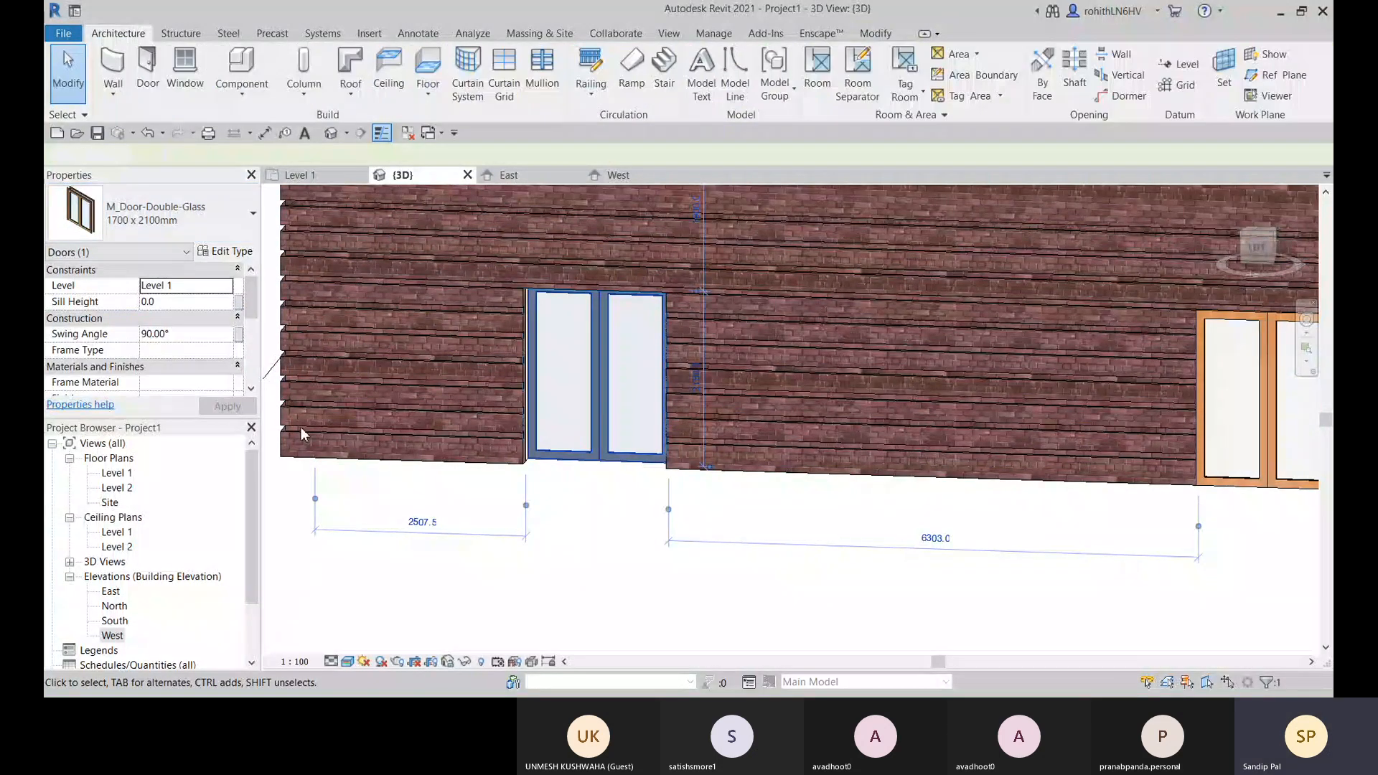
Examine the double-glass door's type properties, including its type choices, width and height, and close them without changes
left_click(539, 370)
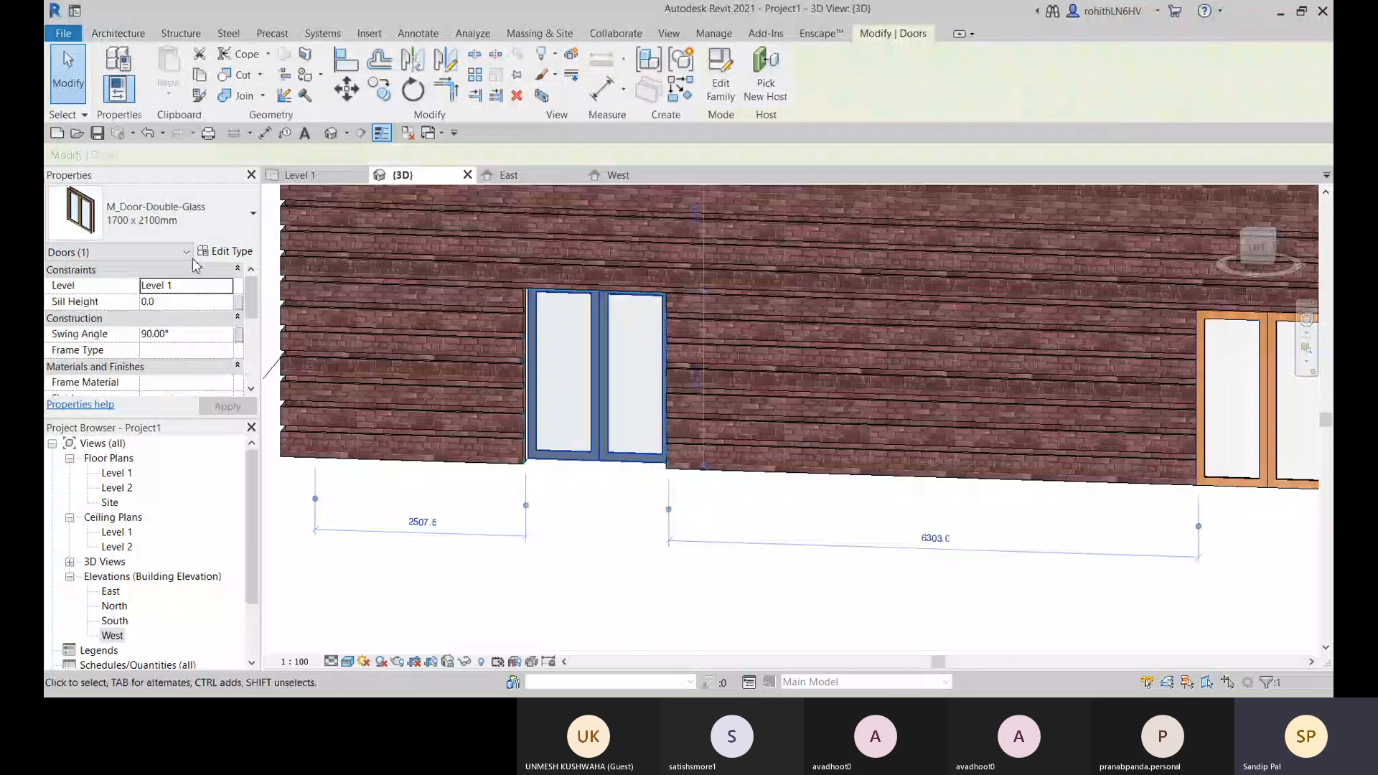
left_click(219, 251)
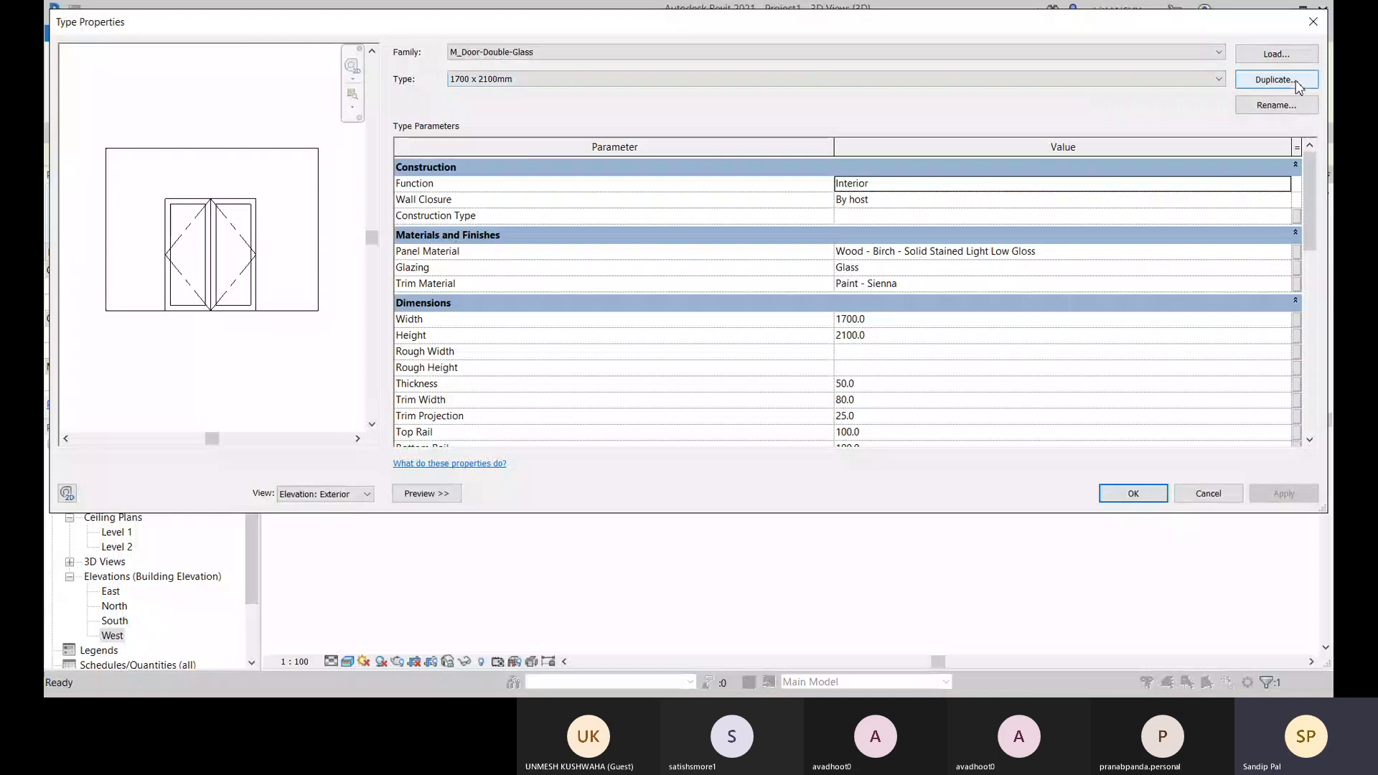
left_click(1078, 79)
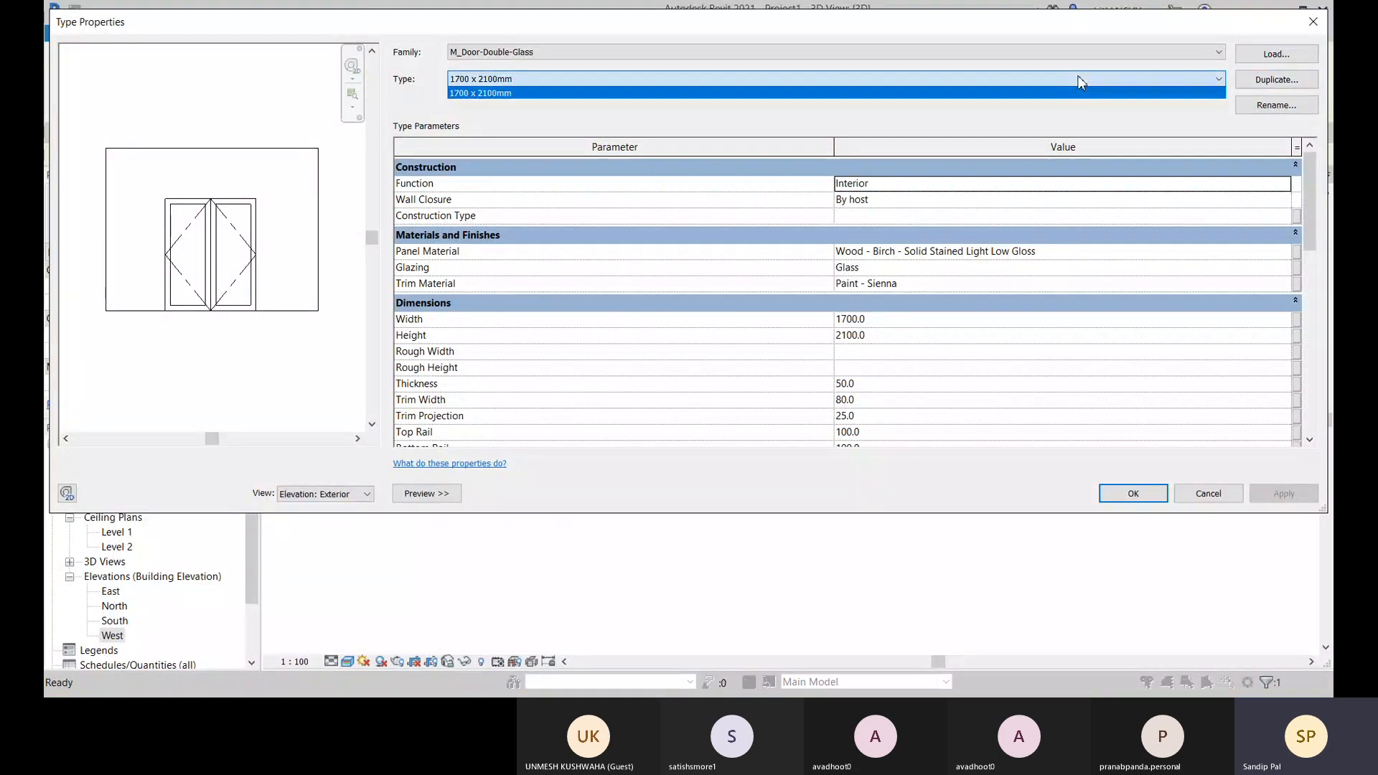
left_click(828, 148)
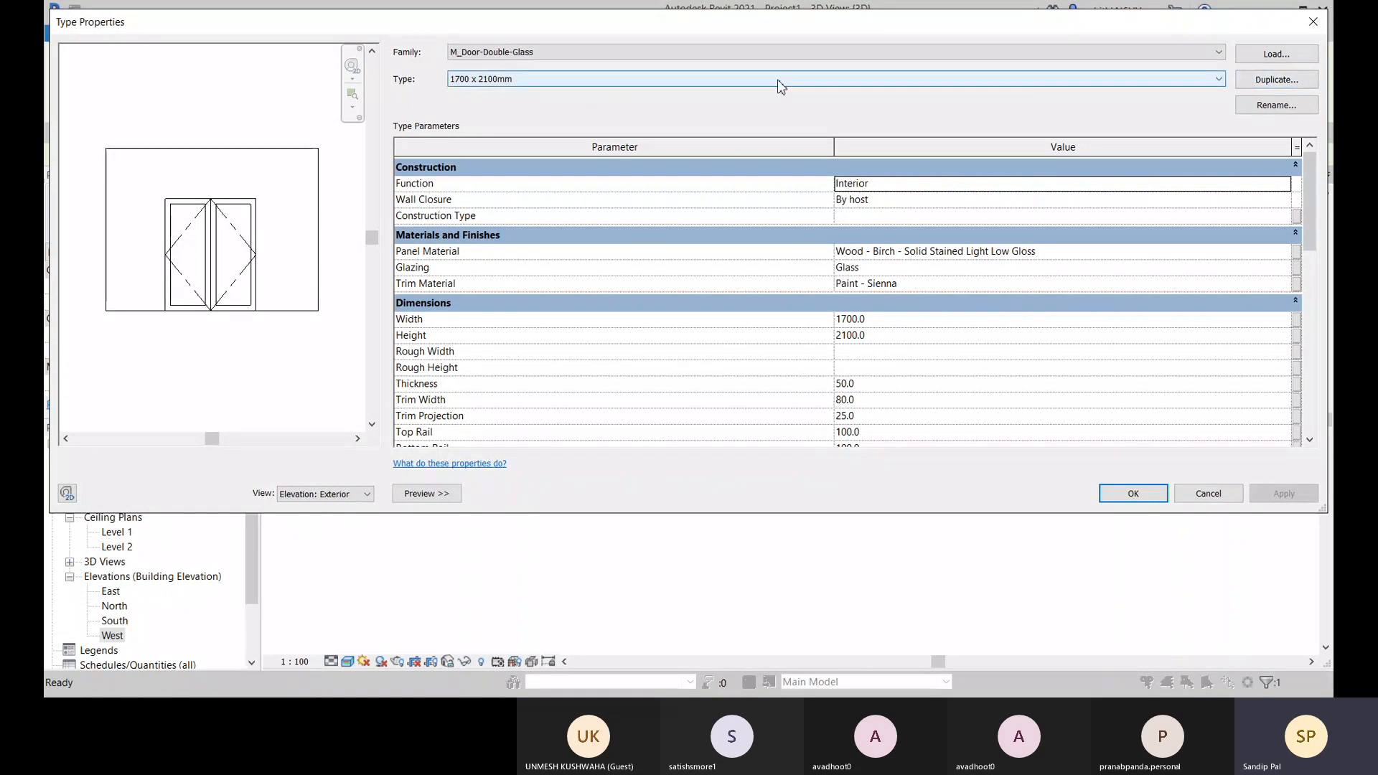
left_click(890, 319)
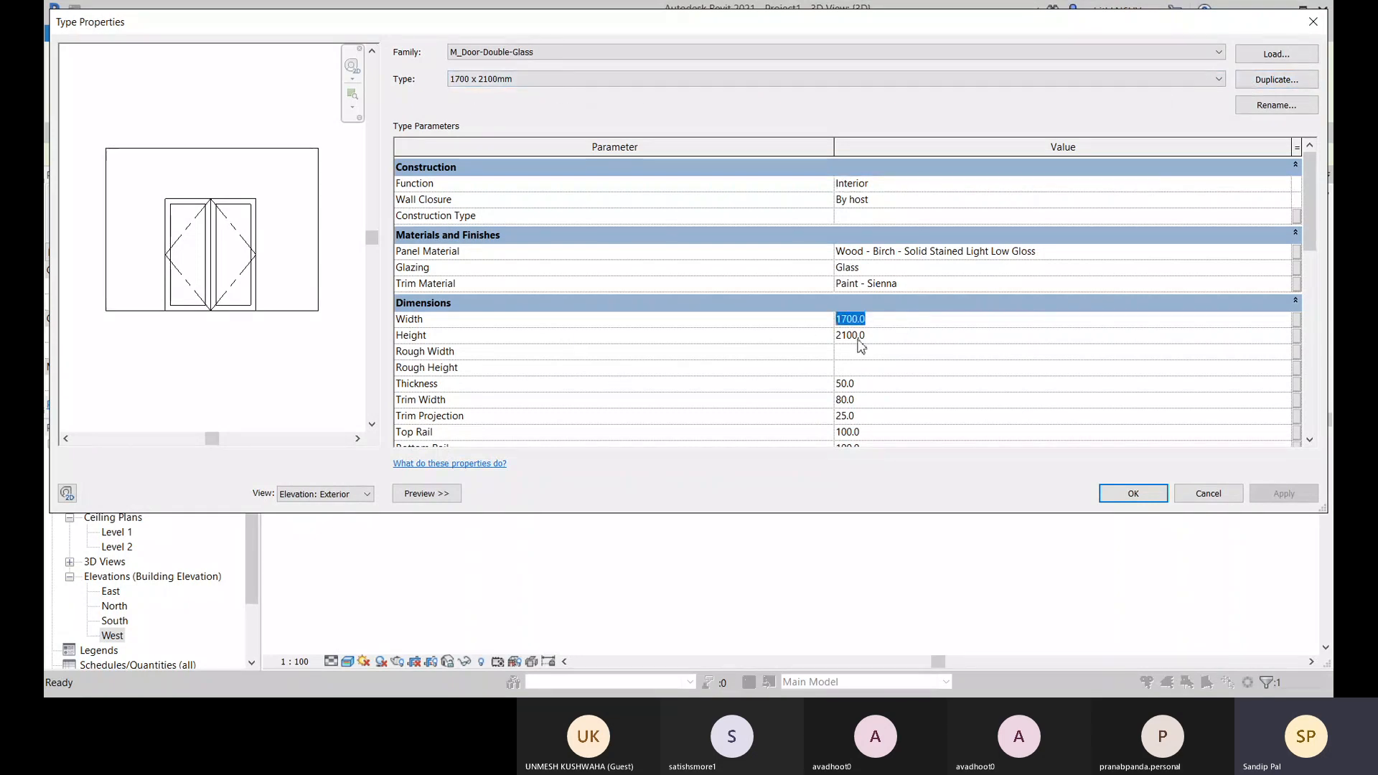
left_click(874, 340)
left_click(1136, 495)
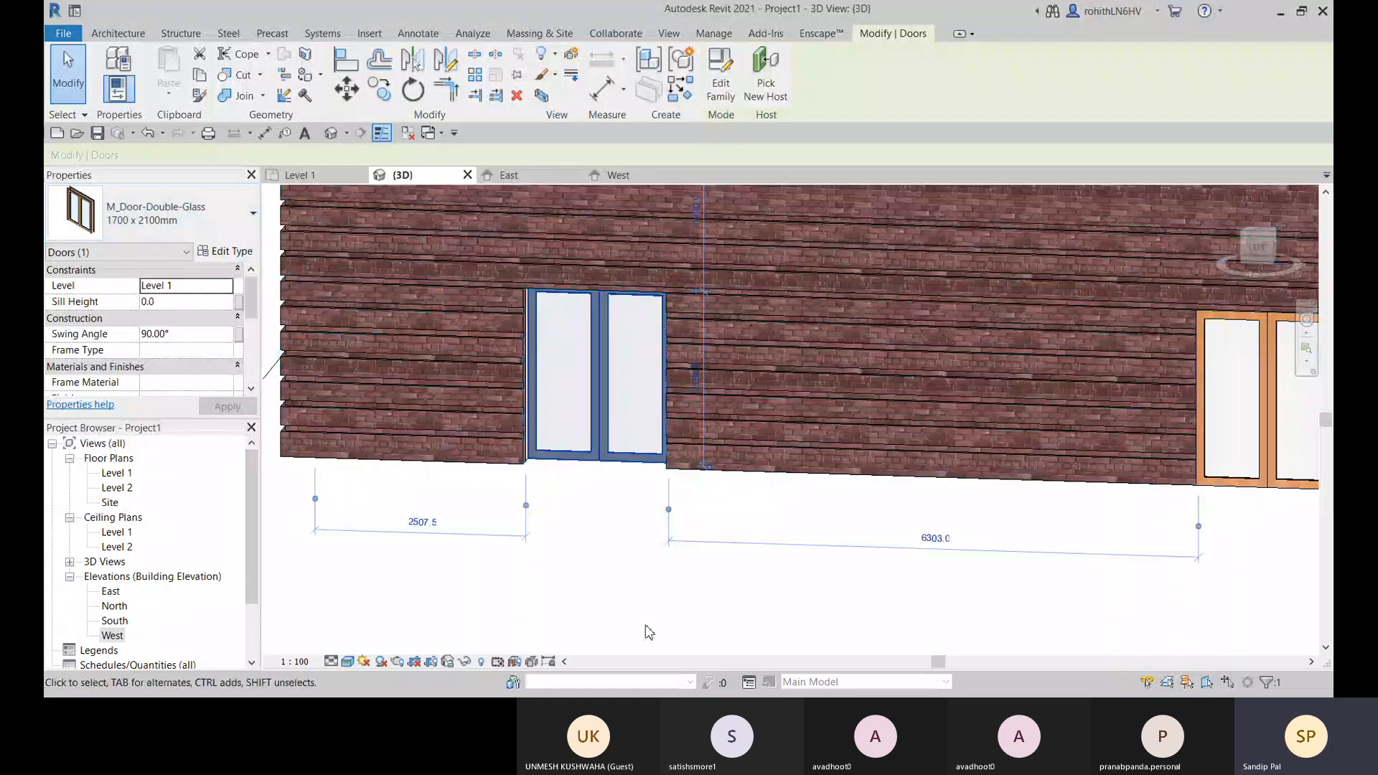
Inspect the double-glass door near the building corner up close, then deselect it and review both doors along the whole wall
scroll(576, 500, "up", 5)
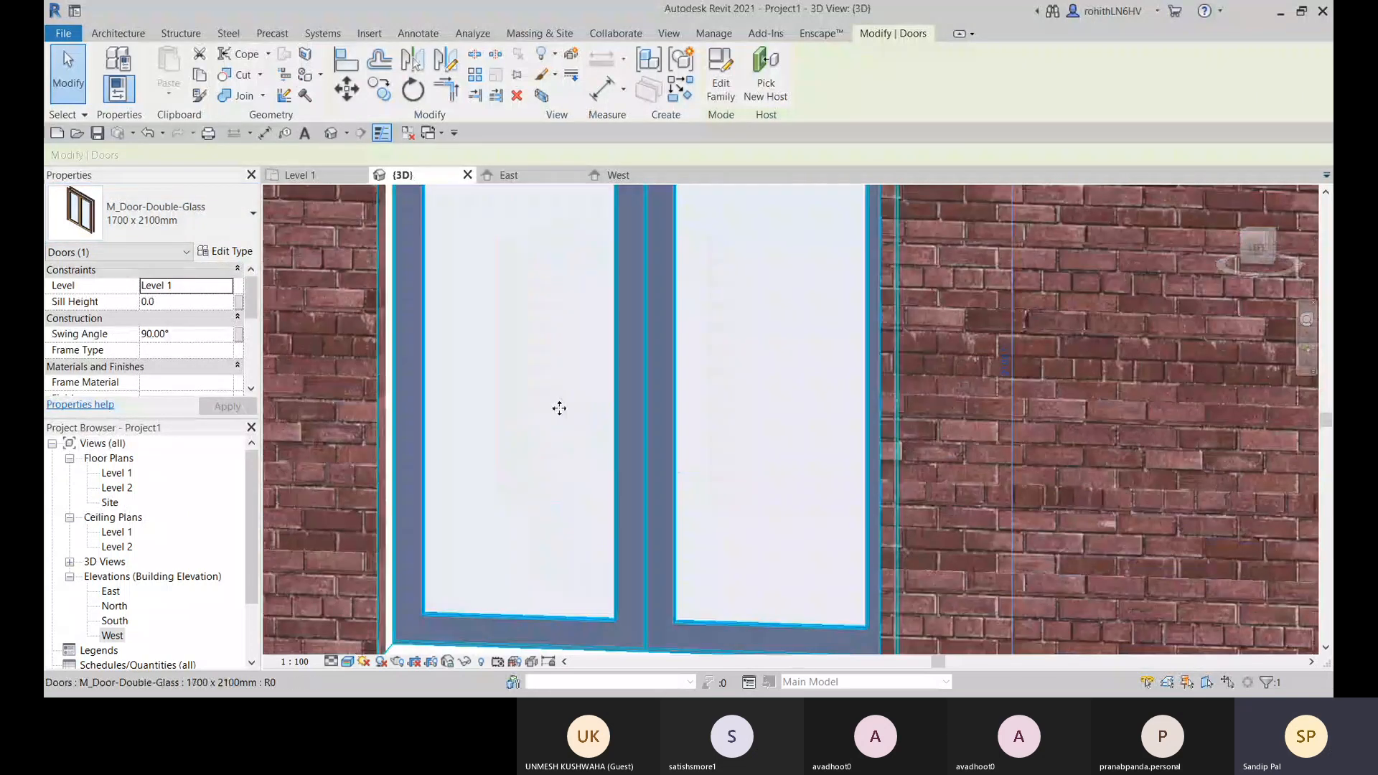
middle_click_drag(536, 471, 529, 408)
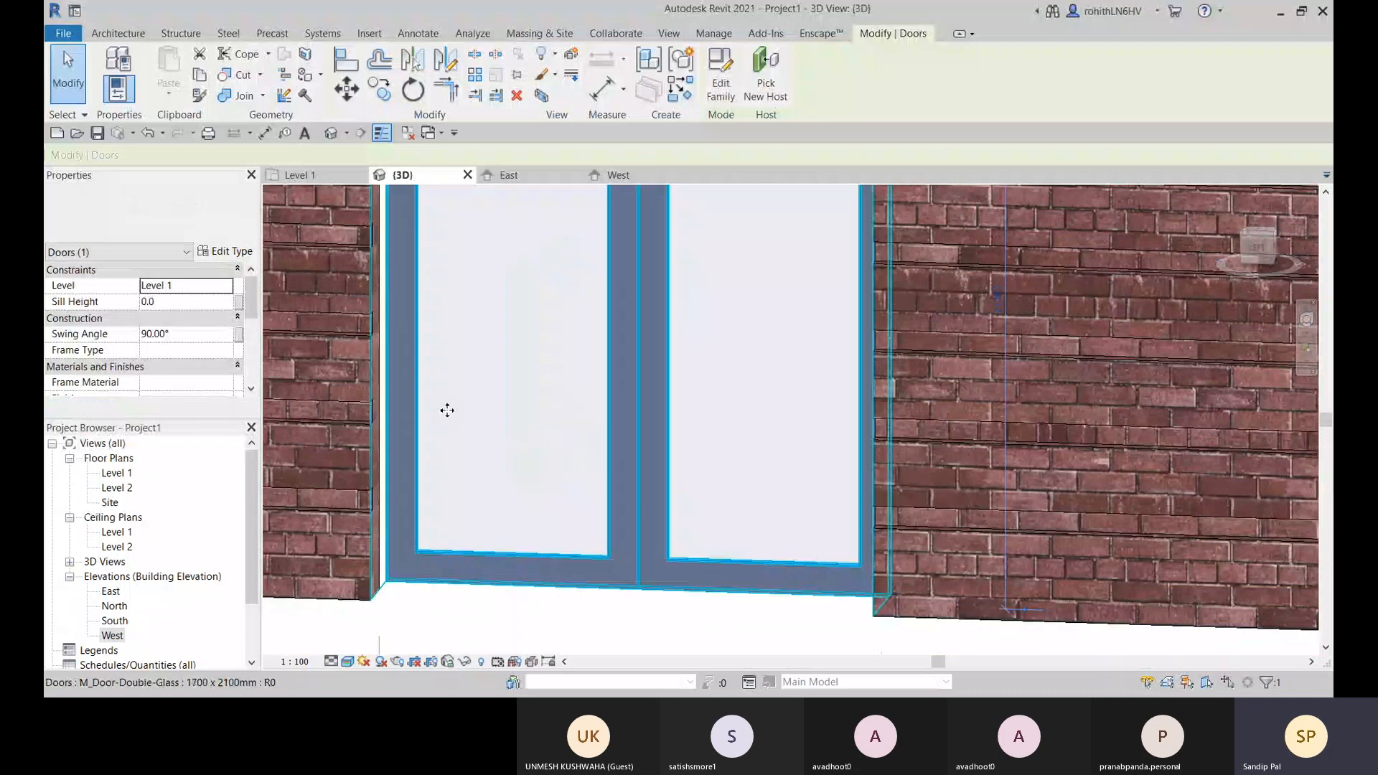
scroll(531, 610, "up", 2)
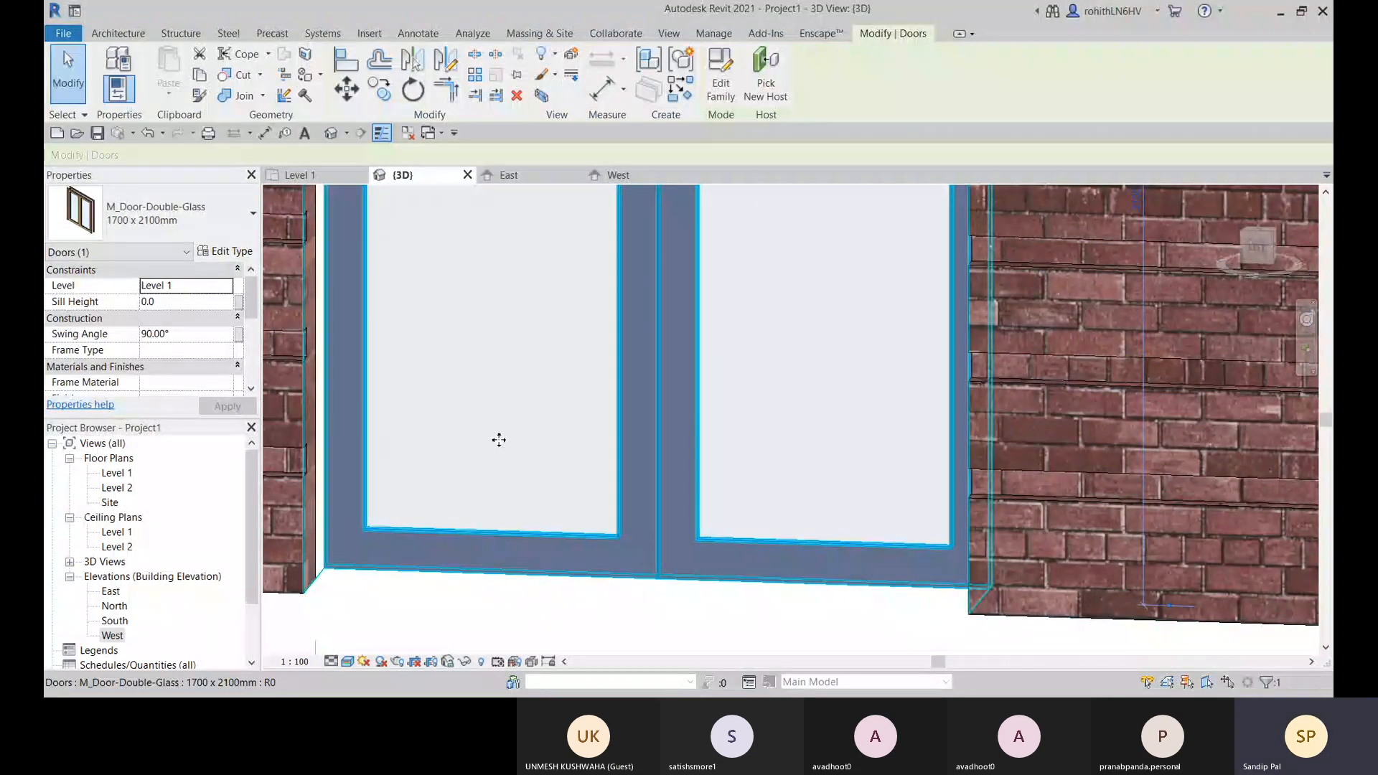
scroll(499, 440, "down", 5)
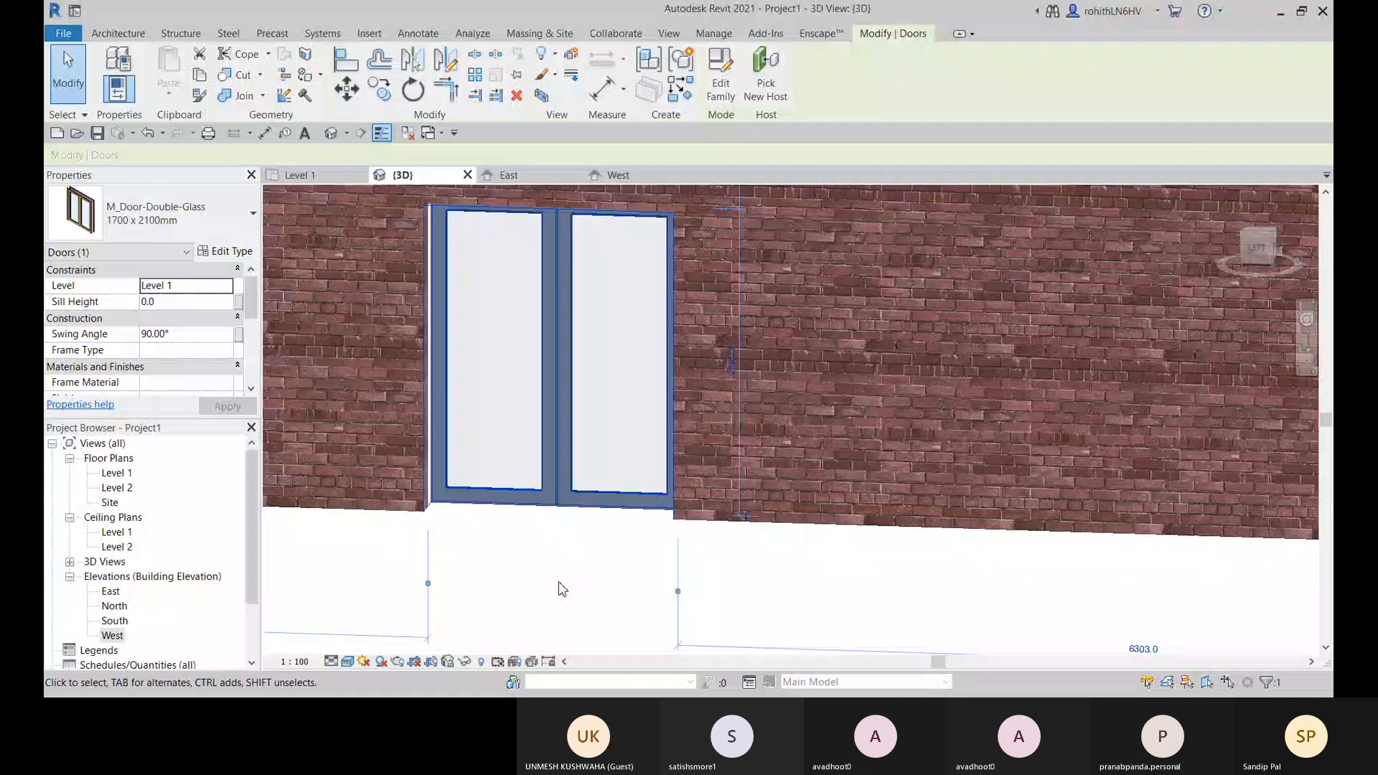
left_click(523, 547)
scroll(522, 547, "down", 1)
scroll(532, 560, "down", 6)
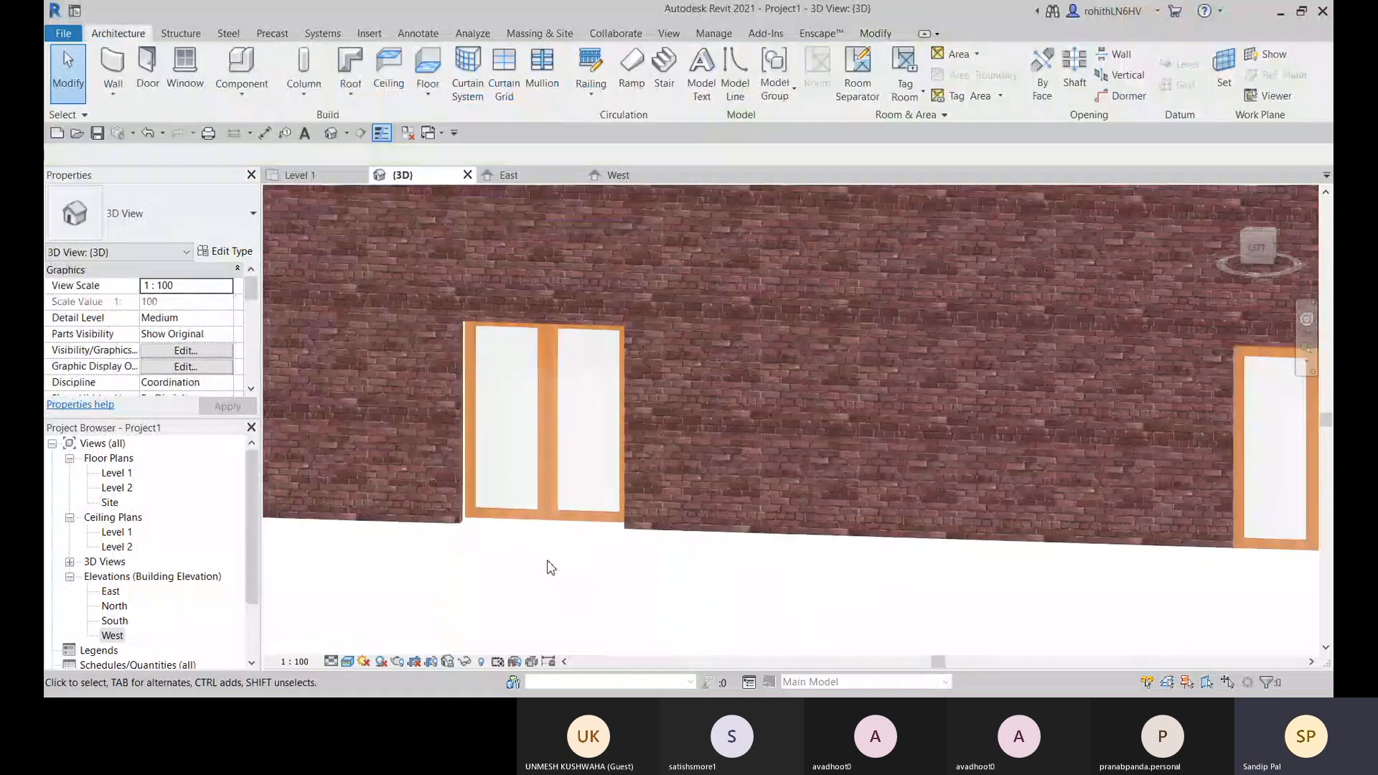
middle_click_drag(595, 612, 596, 603)
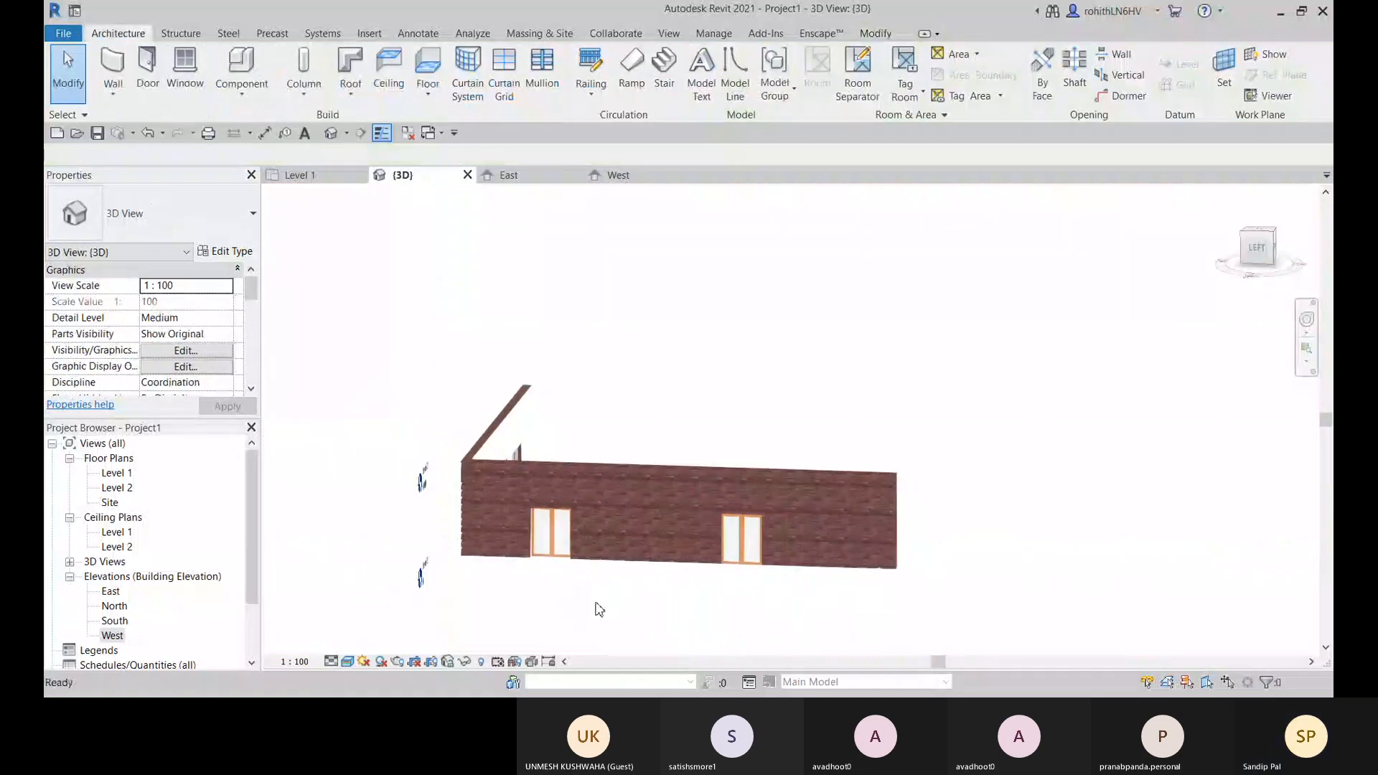